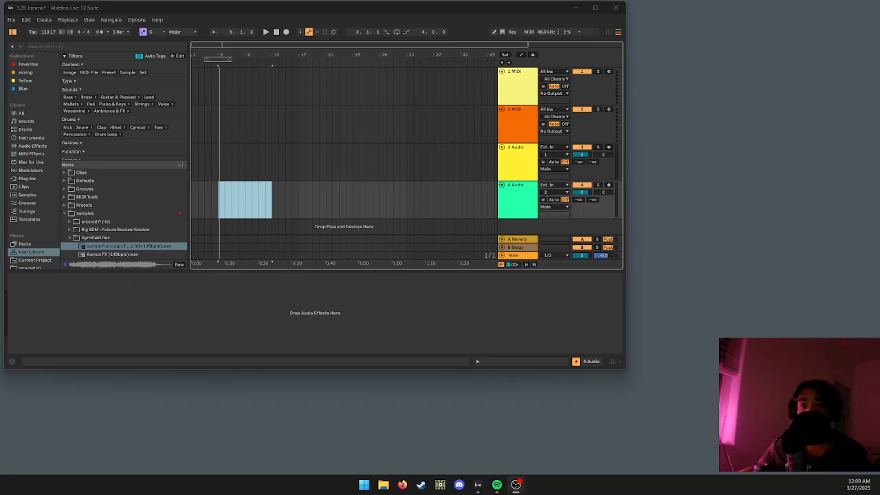
- Close the window overlapping the music project, maximize the project window and clear the time selection on track 4
{"action": "left_click_drag", "start_coordinate": [0, 17], "coordinate": [0, 4]}
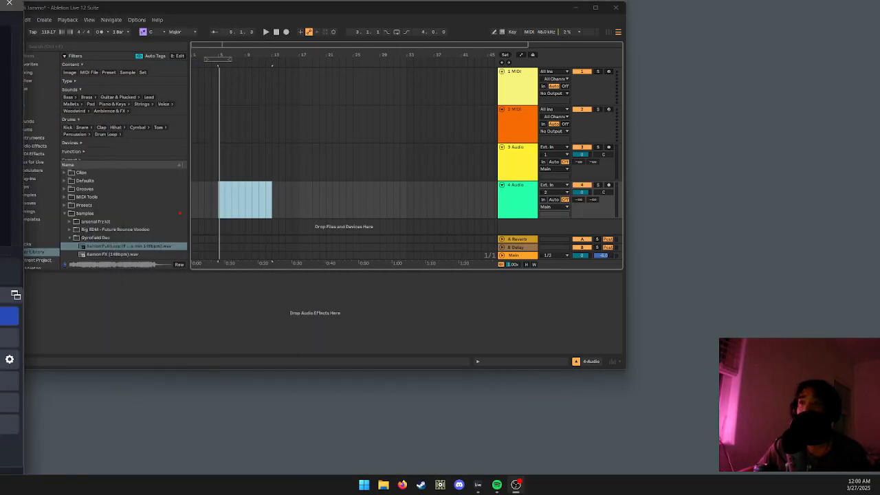
{"action": "left_click", "coordinate": [9, 4]}
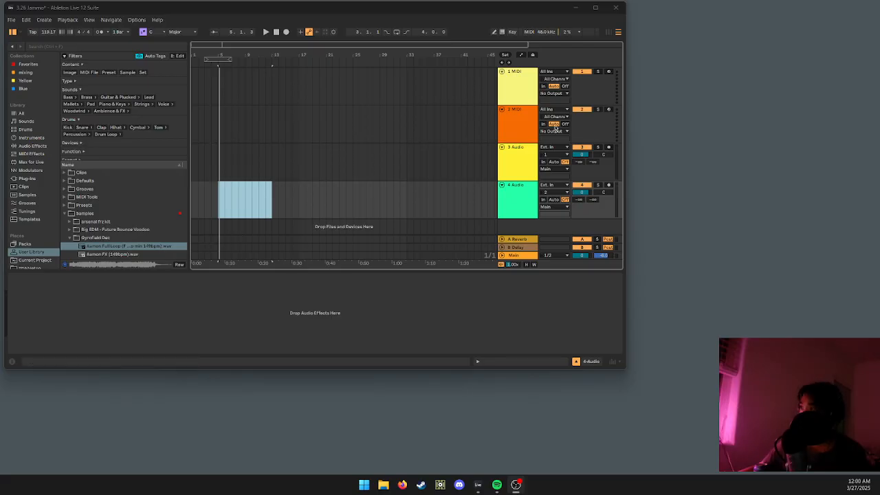
{"action": "left_click", "coordinate": [594, 7]}
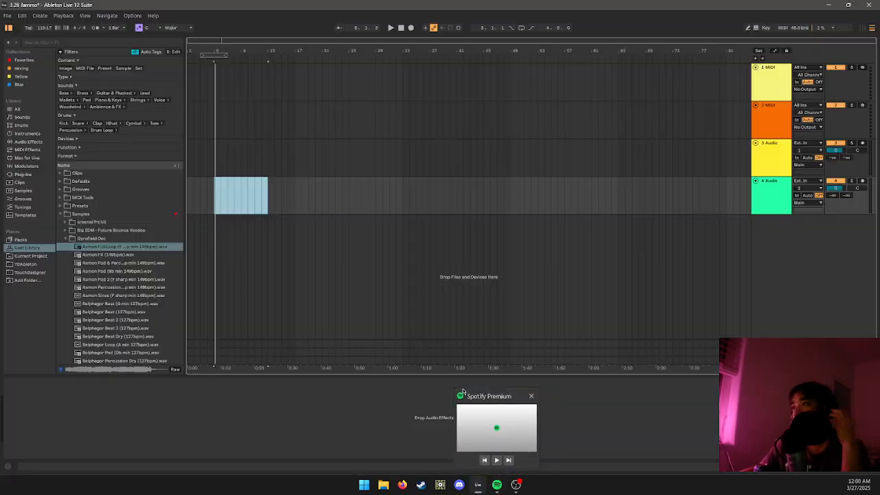
{"action": "left_click", "coordinate": [375, 298]}
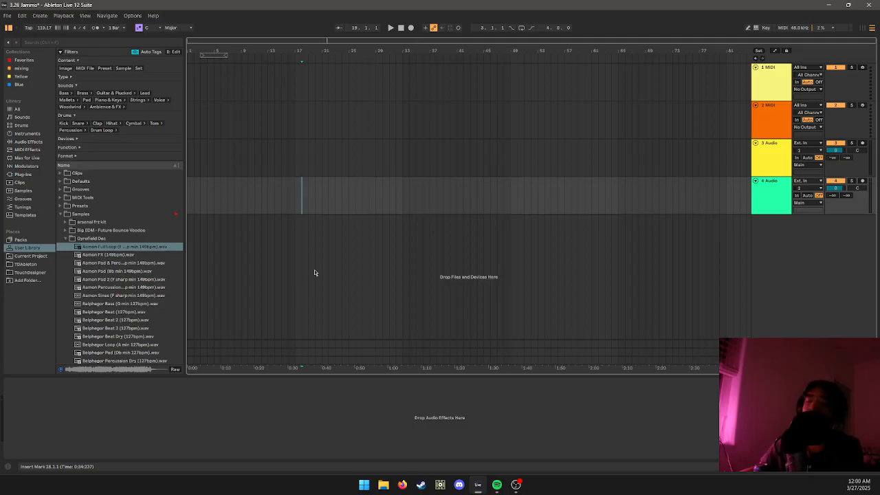
- Switch to Spotify and open the gyrofield artist page from the recent searches
{"action": "left_click", "coordinate": [502, 486]}
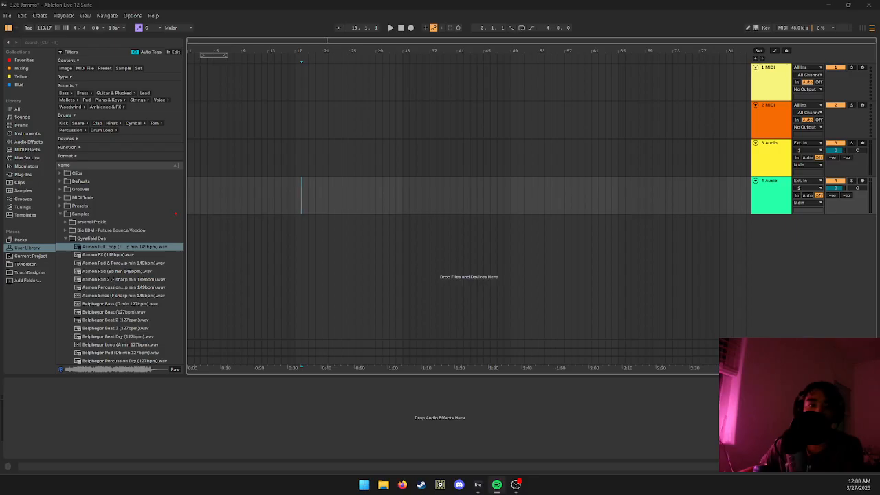
{"action": "left_click_drag", "start_coordinate": [0, 163], "coordinate": [292, 2]}
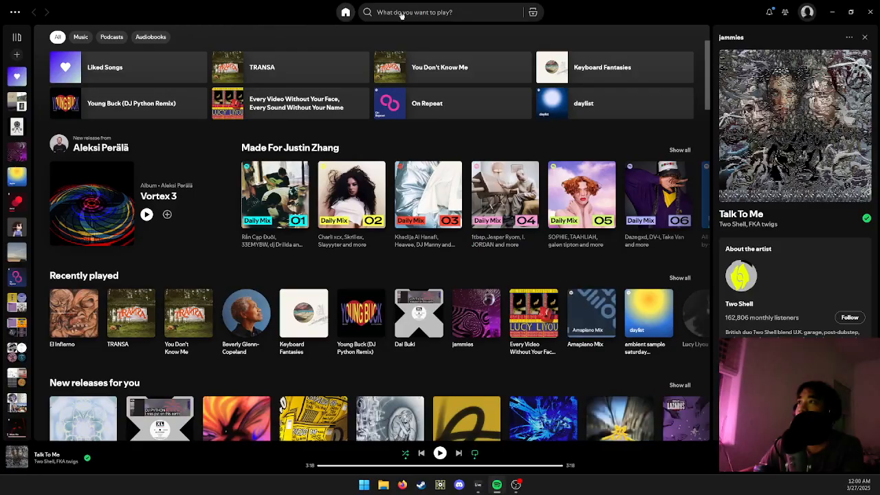
{"action": "left_click", "coordinate": [401, 12]}
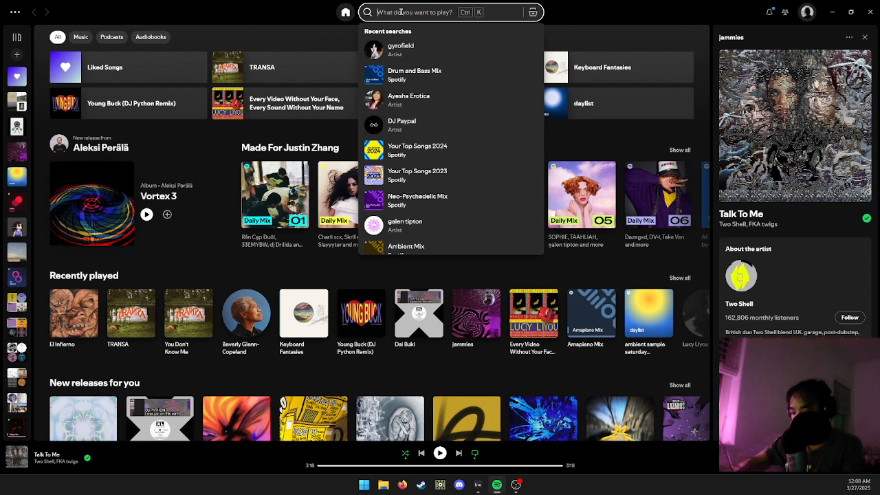
{"action": "key", "text": "Down"}
{"action": "key", "text": "Return"}
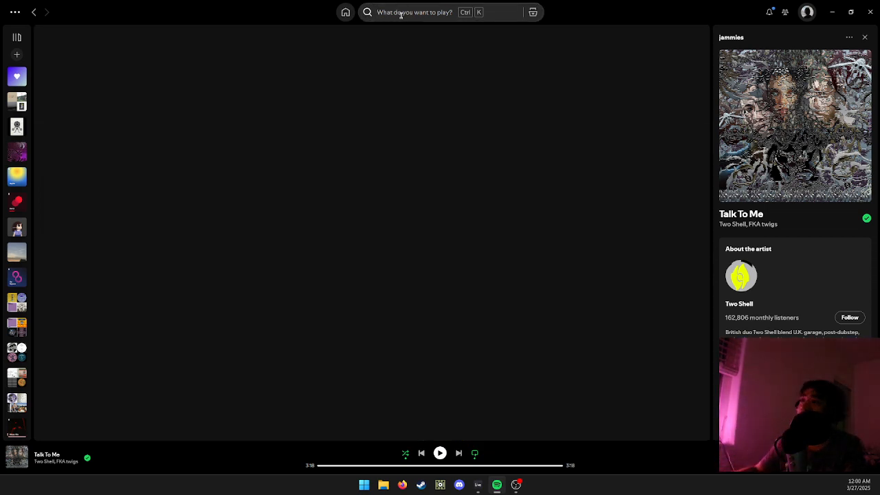
- Open the These Heavens EP from gyrofield's discography and view its track list
{"action": "scroll", "coordinate": [320, 326], "scroll_direction": "down", "scroll_amount": 3}
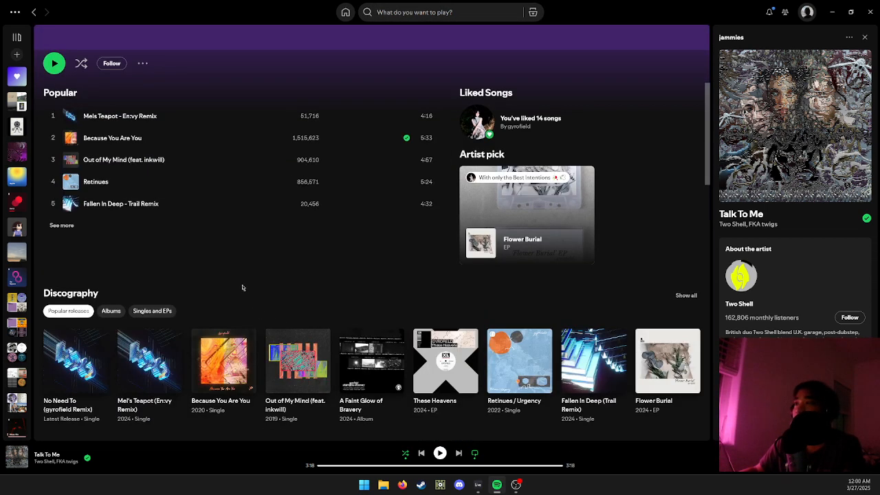
{"action": "scroll", "coordinate": [242, 288], "scroll_direction": "down", "scroll_amount": 3}
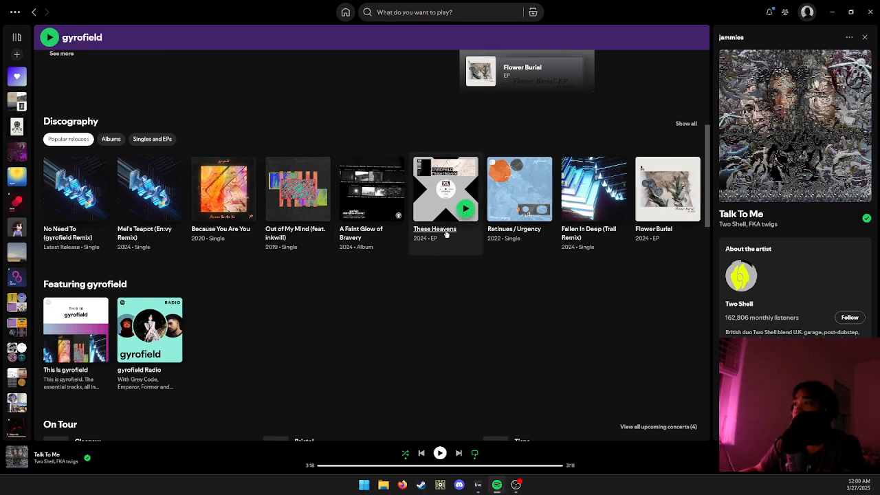
{"action": "left_click", "coordinate": [446, 233]}
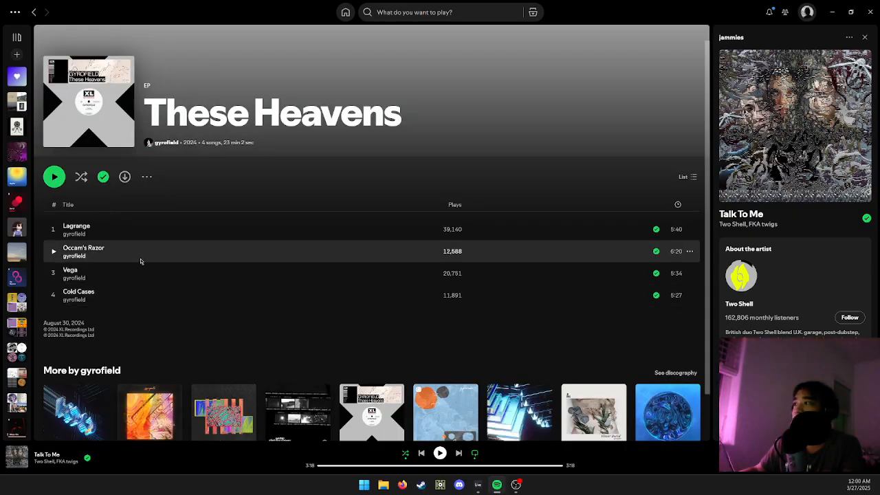
{"action": "scroll", "coordinate": [140, 254], "scroll_direction": "down", "scroll_amount": 1}
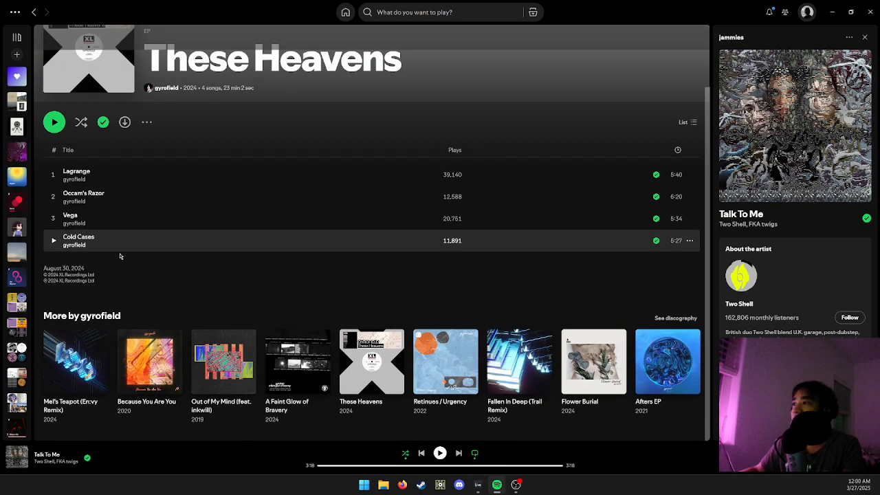
- Play Lagrange and Occam's Razor briefly from the These Heavens EP, and pause playback
{"action": "double_click", "coordinate": [143, 198]}
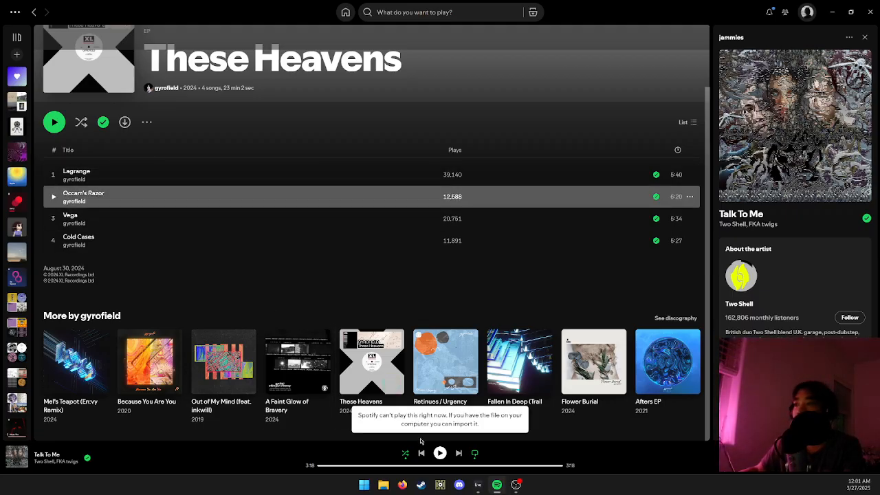
{"action": "left_click", "coordinate": [353, 181]}
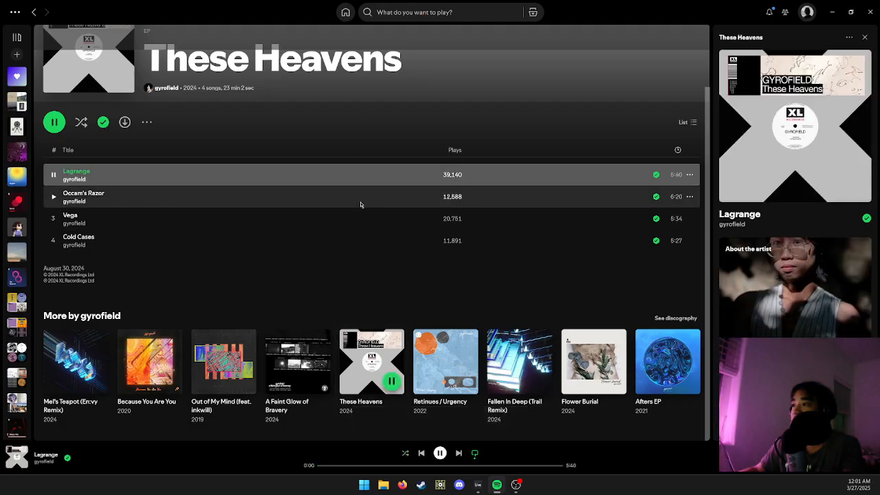
{"action": "double_click", "coordinate": [357, 200]}
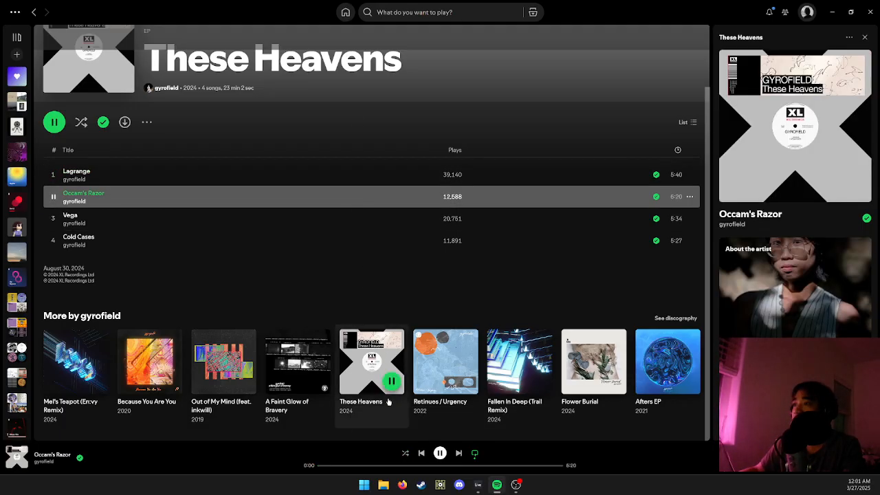
{"action": "left_click", "coordinate": [440, 454]}
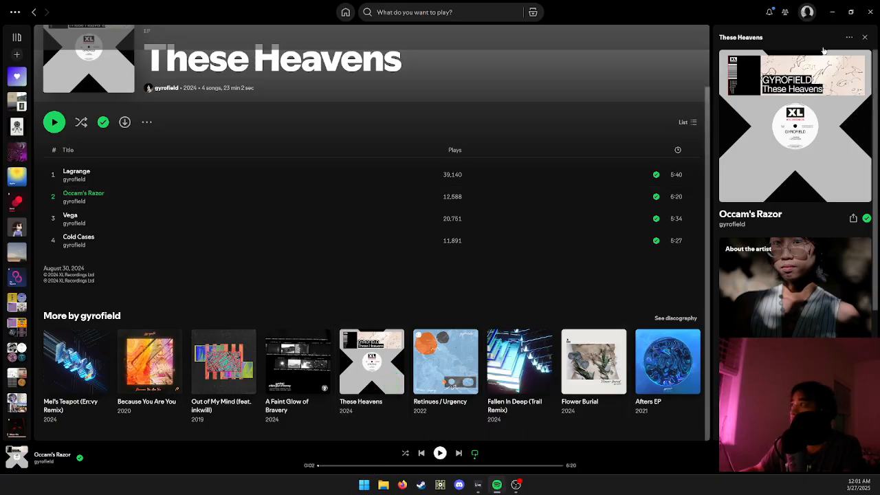
- Close Spotify to return to Ableton Live and place the insert marker at bar 10 on the 4 Audio track
{"action": "left_click", "coordinate": [869, 12]}
{"action": "left_click", "coordinate": [431, 137]}
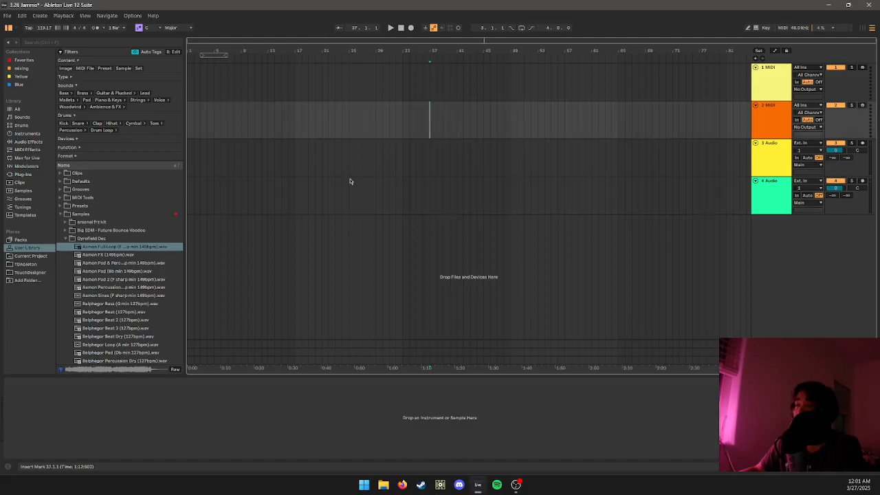
{"action": "left_click", "coordinate": [246, 189]}
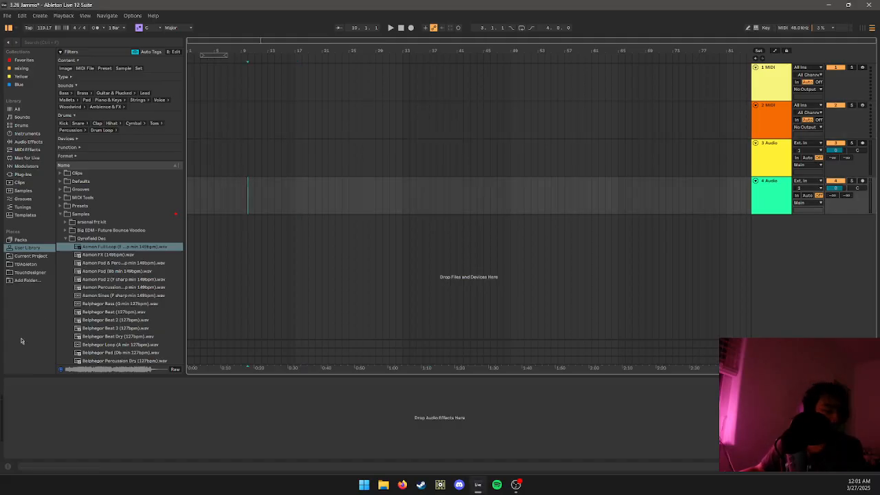
- Look through the Gyrofield Dec samples and the other sample folders in the User Library
{"action": "scroll", "coordinate": [112, 277], "scroll_direction": "down", "scroll_amount": 5}
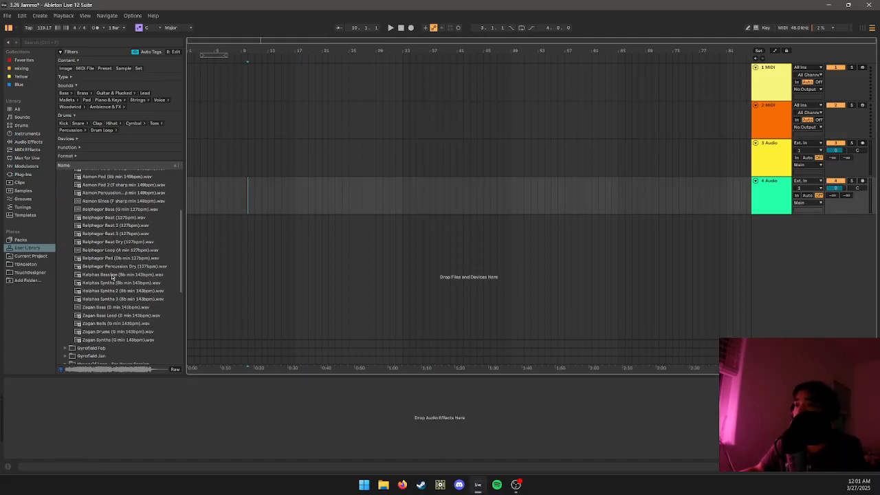
{"action": "scroll", "coordinate": [112, 277], "scroll_direction": "up", "scroll_amount": 3}
{"action": "scroll", "coordinate": [112, 277], "scroll_direction": "down", "scroll_amount": 4}
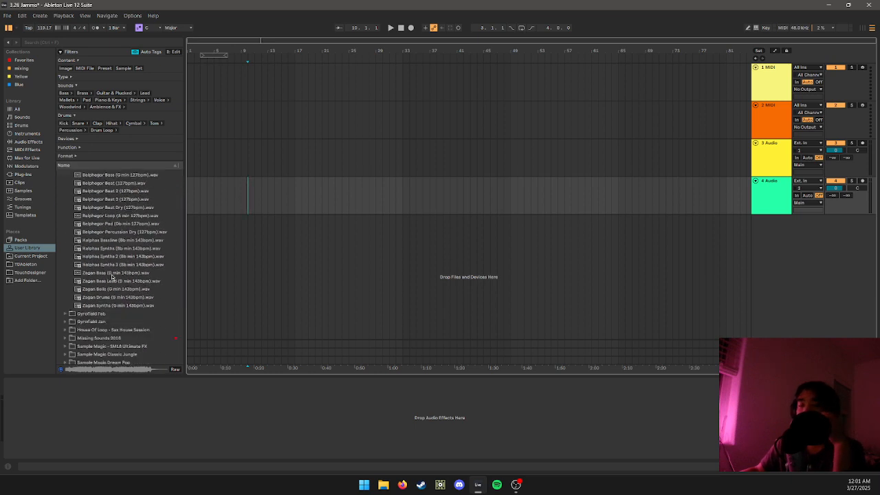
{"action": "scroll", "coordinate": [178, 267], "scroll_direction": "down", "scroll_amount": 2}
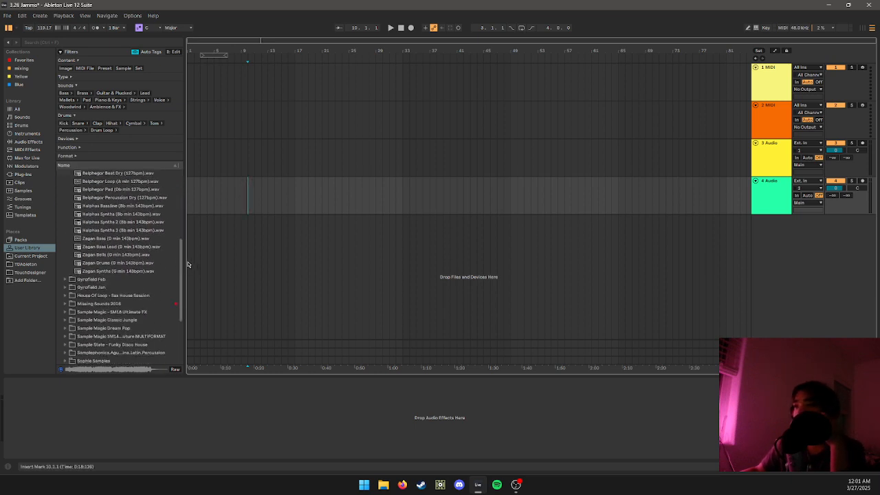
{"action": "scroll", "coordinate": [120, 271], "scroll_direction": "down", "scroll_amount": 3}
{"action": "scroll", "coordinate": [121, 272], "scroll_direction": "up", "scroll_amount": 5}
{"action": "scroll", "coordinate": [121, 271], "scroll_direction": "down", "scroll_amount": 4}
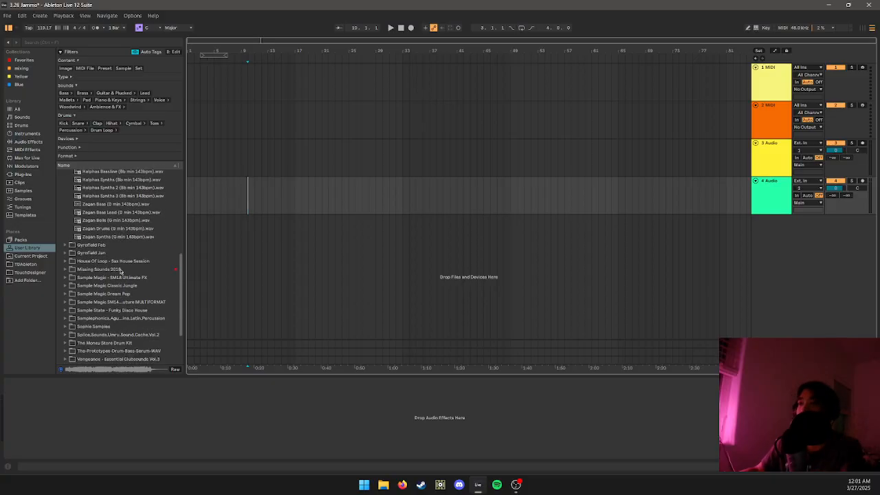
{"action": "scroll", "coordinate": [120, 271], "scroll_direction": "down", "scroll_amount": 2}
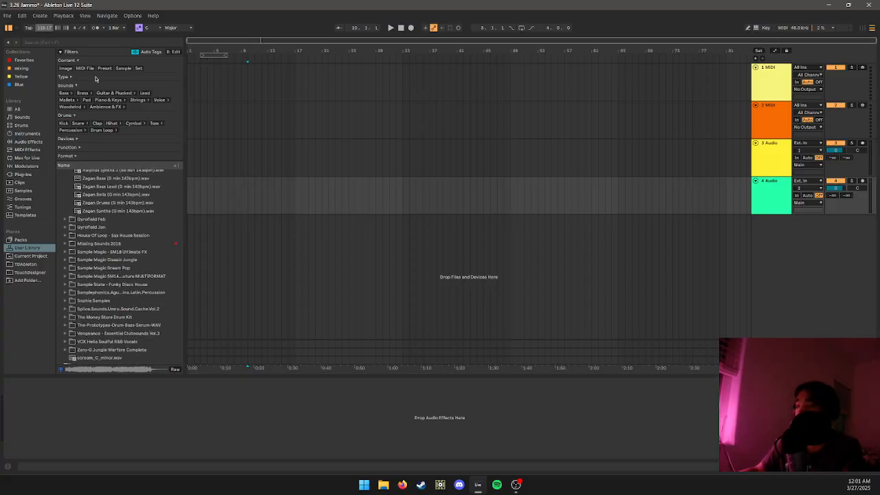
- Set the project tempo to 165 BPM and audition the Halphas Synths 2 (Bb min 143bpm) sample from Gyrofield Dec
{"action": "key", "text": "ctrl+z"}
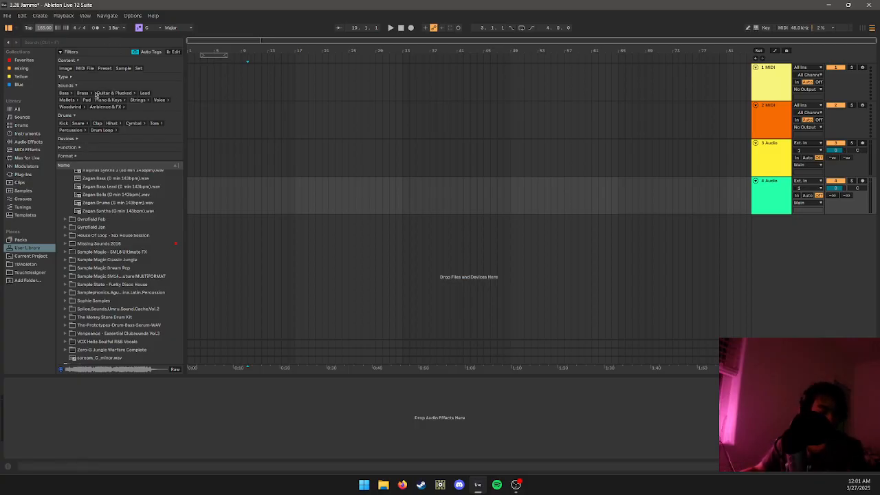
{"action": "left_click", "coordinate": [103, 44]}
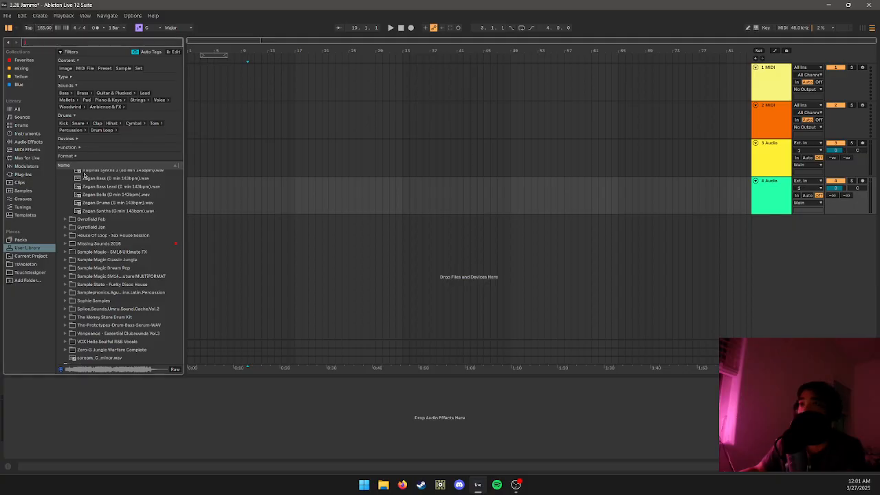
{"action": "scroll", "coordinate": [83, 213], "scroll_direction": "up", "scroll_amount": 3}
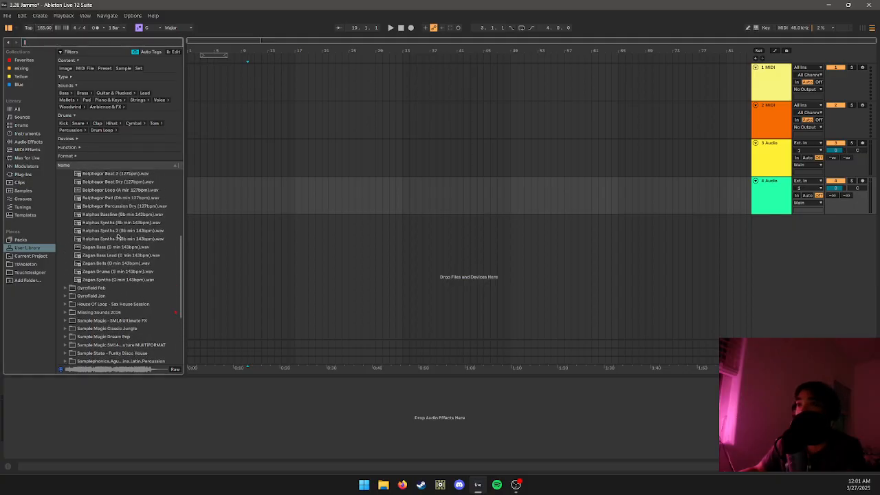
{"action": "left_click", "coordinate": [119, 232]}
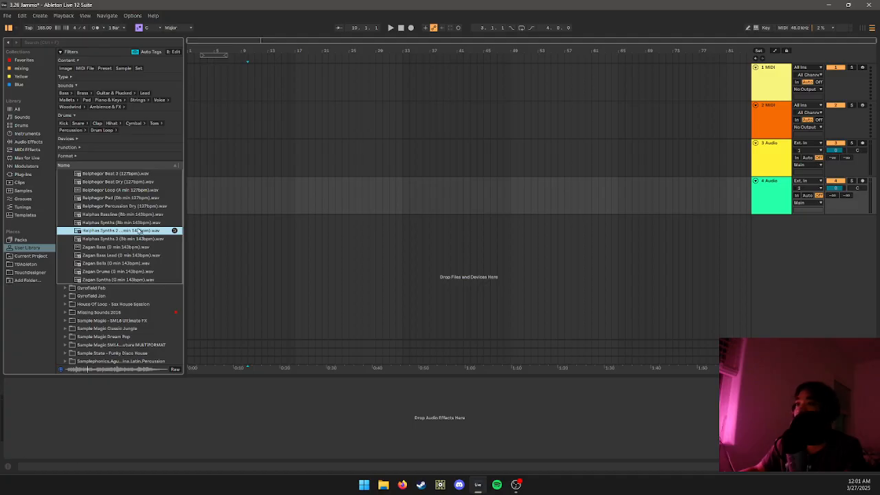
- Place the Halphas Synths 2 sample at bar 1 of the 4 Audio track, stretched to 32 bars, and start playback
{"action": "left_click_drag", "start_coordinate": [139, 232], "coordinate": [192, 205]}
{"action": "left_click_drag", "start_coordinate": [240, 180], "coordinate": [403, 178]}
{"action": "key", "text": "space"}
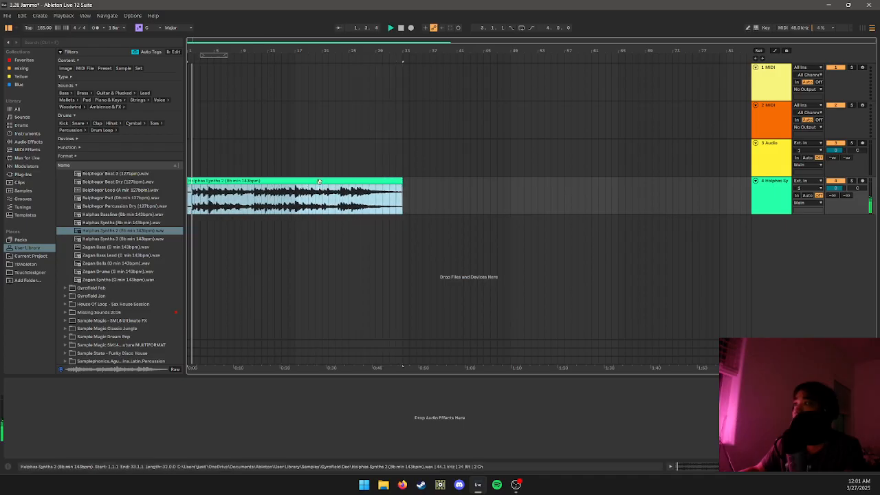
- Set the Halphas Synths 2 clip's warp mode to Complex Pro with an Envelope value of 178
{"action": "key", "text": "shift+Tab"}
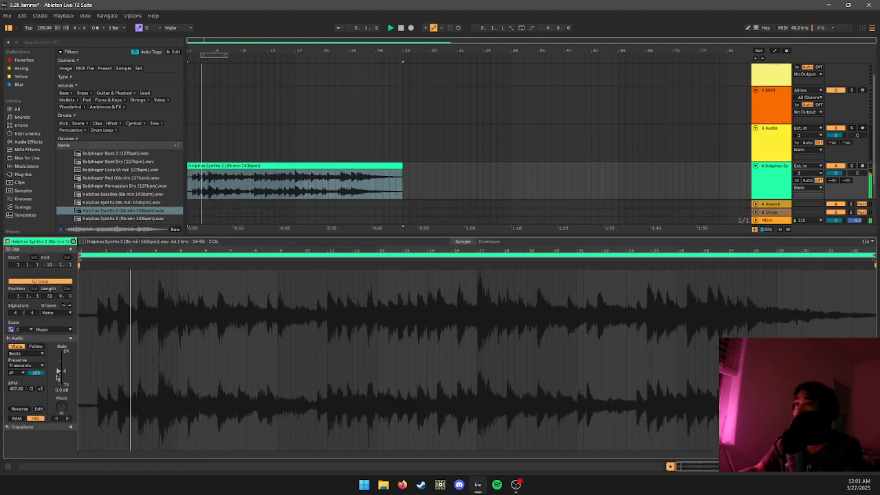
{"action": "left_click", "coordinate": [21, 353]}
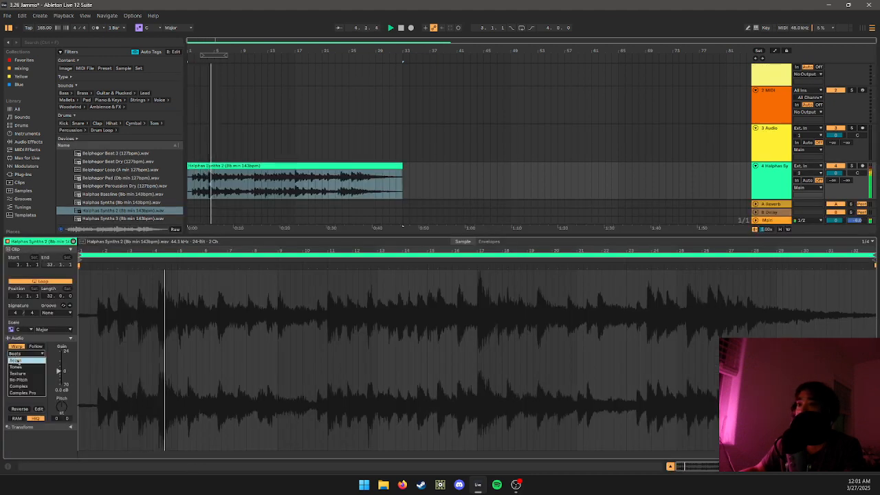
{"action": "left_click", "coordinate": [18, 377]}
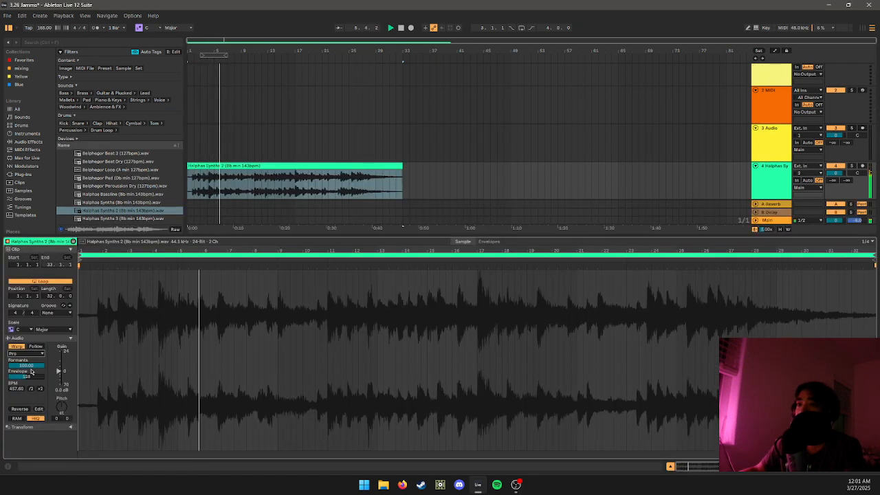
{"action": "left_click_drag", "start_coordinate": [25, 366], "coordinate": [26, 347]}
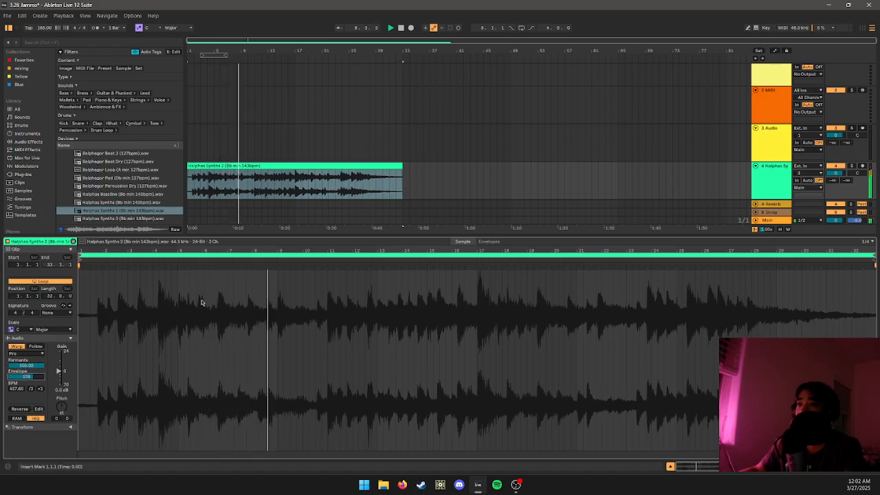
- Reverse the Halphas Synths 2 clip on track 4
{"action": "scroll", "coordinate": [256, 194], "scroll_direction": "down", "scroll_amount": 1}
{"action": "left_click", "coordinate": [261, 157]}
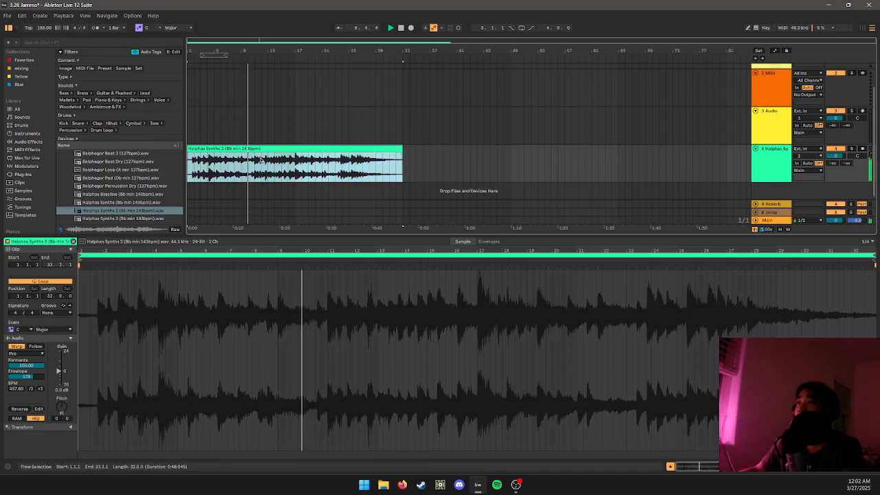
{"action": "right_click", "coordinate": [260, 171]}
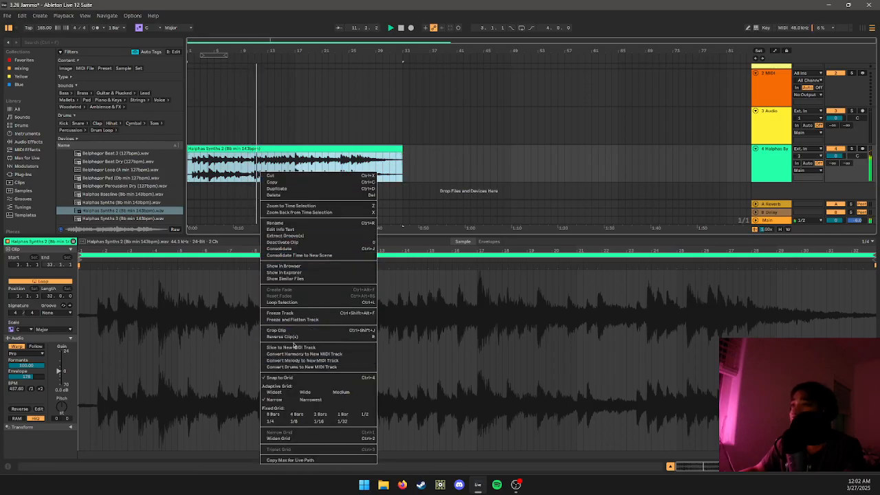
{"action": "left_click", "coordinate": [282, 336]}
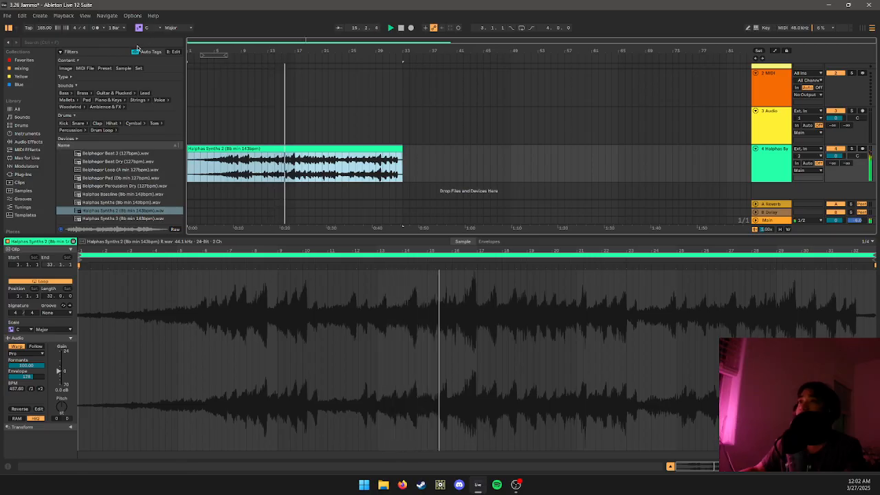
- Find ShaperBox 3 among the Favorites with a "shaper" search and add it to the Halphas Synths 2 track
{"action": "key", "text": "ctrl+f"}
{"action": "type", "text": "shap"}
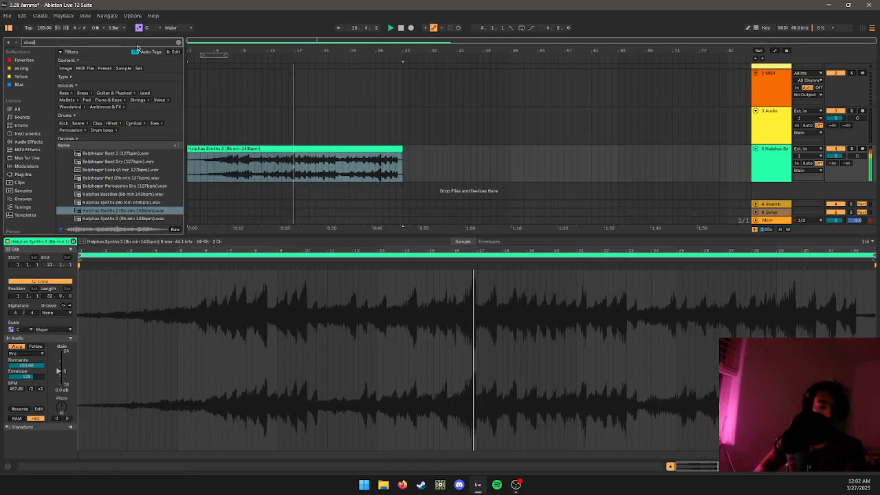
{"action": "type", "text": "er"}
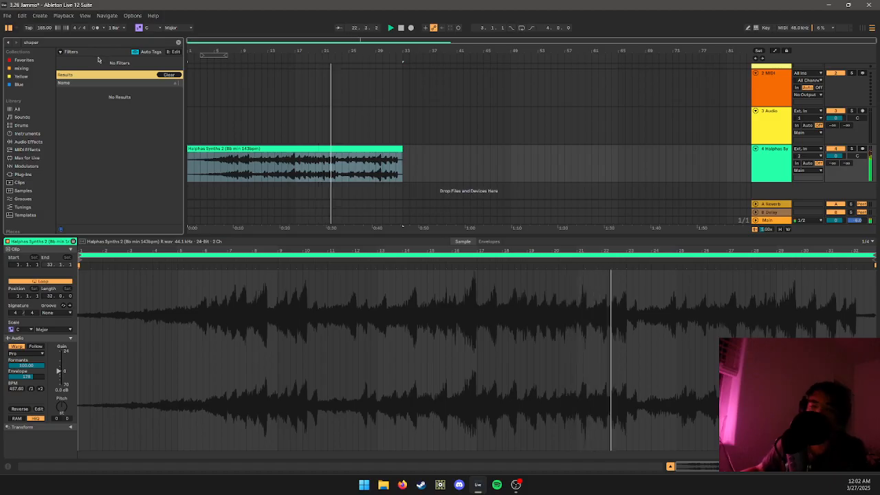
{"action": "left_click", "coordinate": [217, 149]}
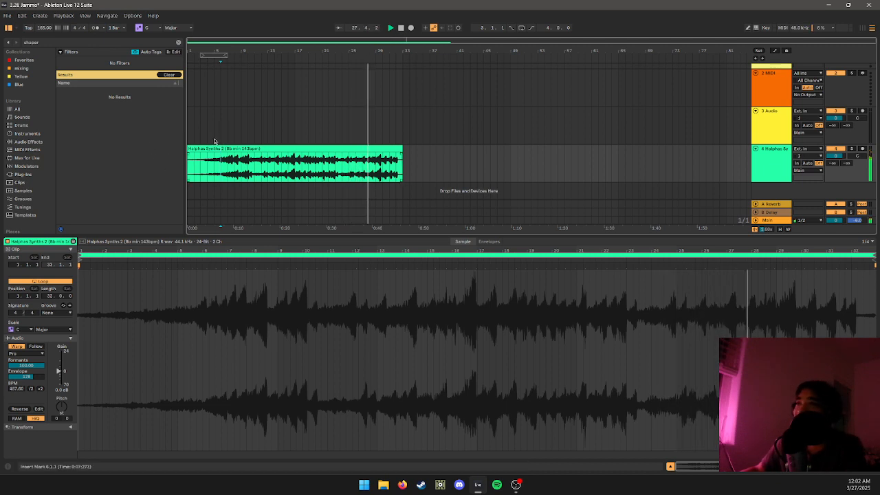
{"action": "left_click", "coordinate": [24, 60]}
{"action": "left_click", "coordinate": [76, 143]}
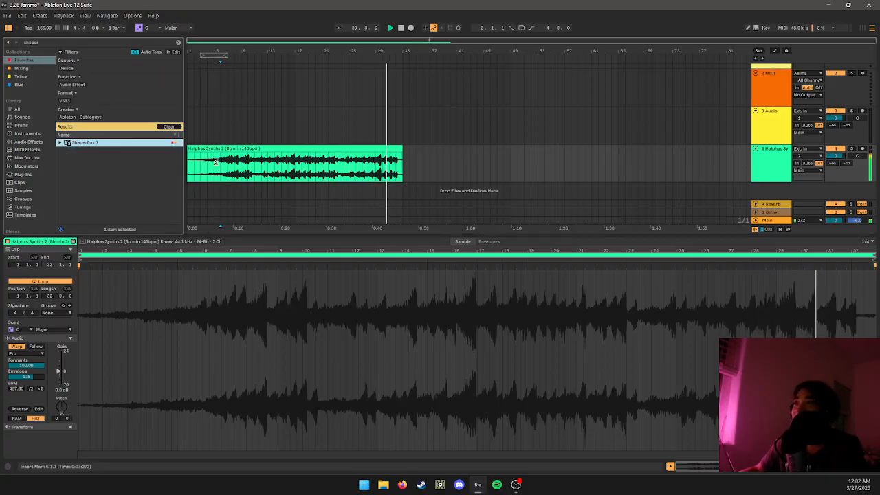
{"action": "double_click", "coordinate": [176, 142]}
{"action": "left_click", "coordinate": [465, 39]}
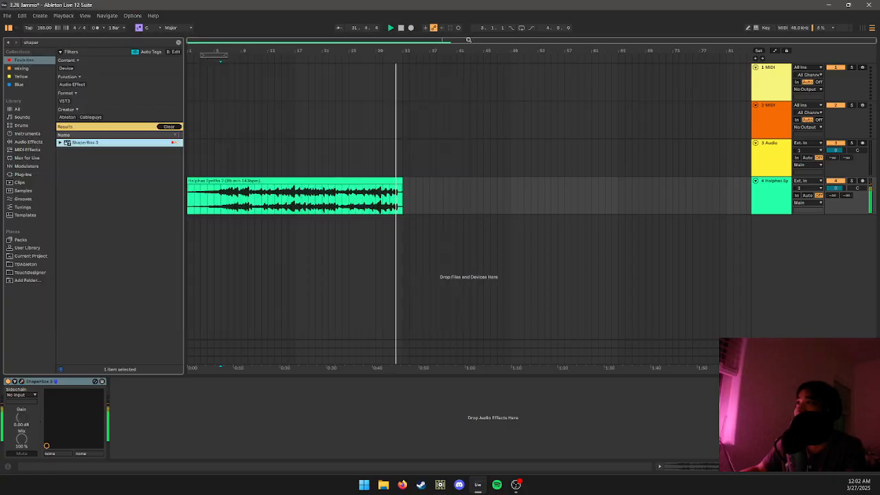
- Loop the full 32-bar Halphas Synths 2 clip, restart playback and look over the shapers offered in ShaperBox 3
{"action": "left_click", "coordinate": [339, 184]}
{"action": "key", "text": "ctrl+l"}
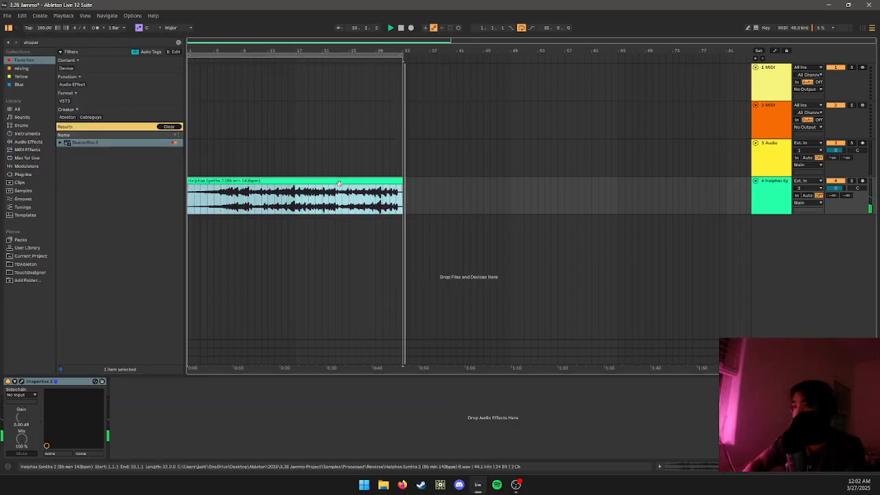
{"action": "key", "text": "space"}
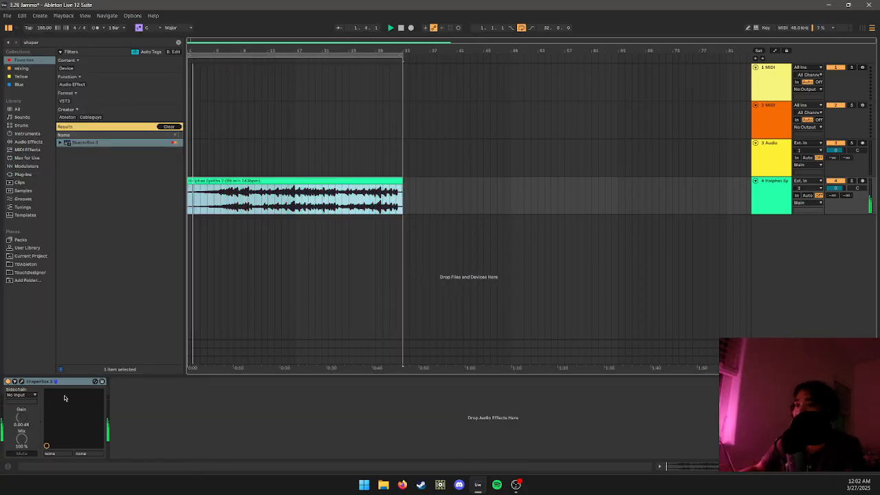
{"action": "left_click", "coordinate": [21, 383]}
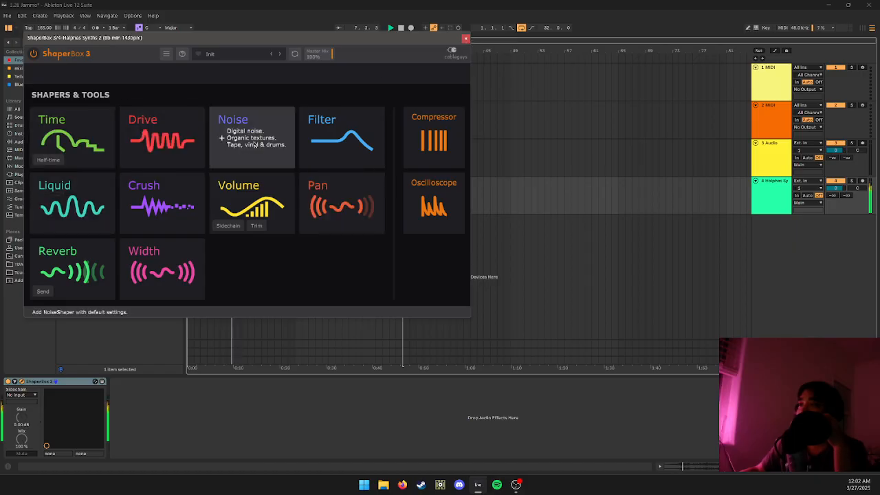
{"action": "left_click", "coordinate": [466, 39]}
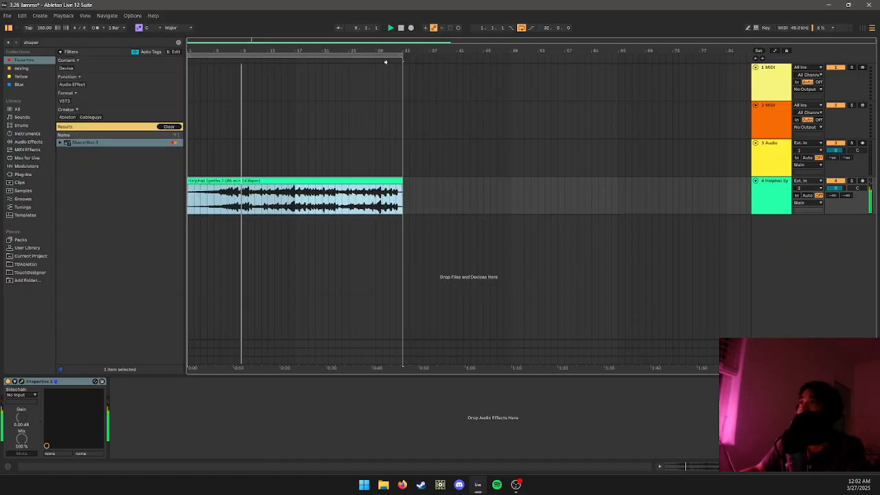
- Search the audio effects for "grain delay", place Grain Delay after ShaperBox 3 and show the Info View
{"action": "key", "text": "ctrl+a"}
{"action": "type", "text": "grain delay"}
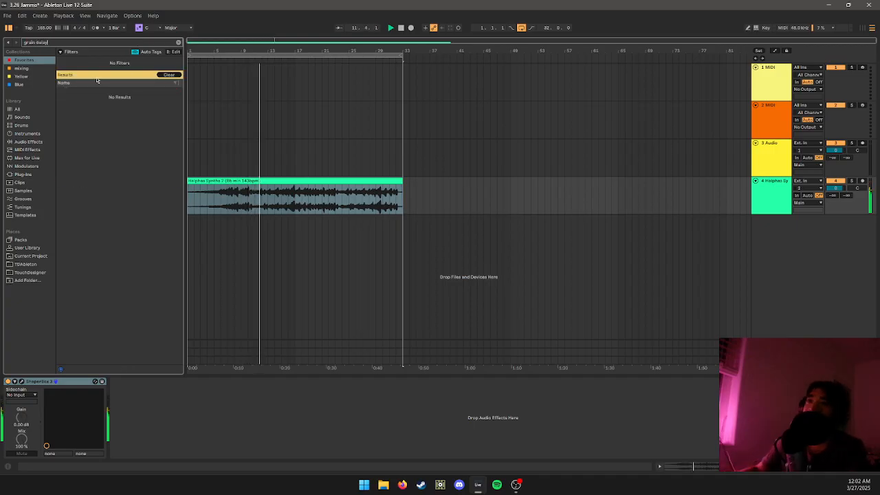
{"action": "left_click", "coordinate": [27, 141]}
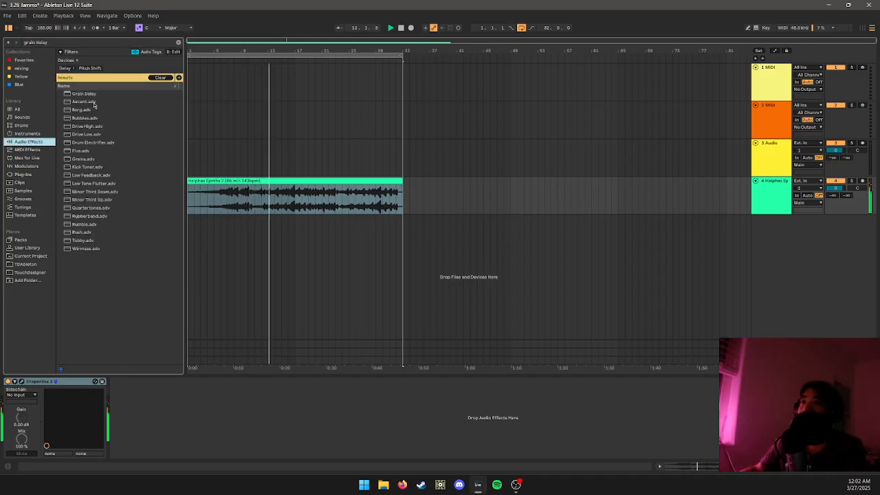
{"action": "left_click", "coordinate": [87, 94]}
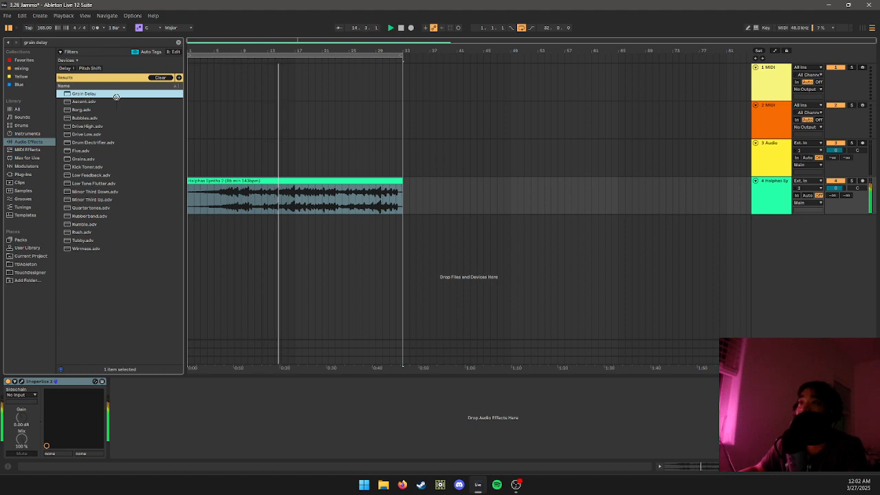
{"action": "left_click_drag", "start_coordinate": [112, 94], "coordinate": [165, 423]}
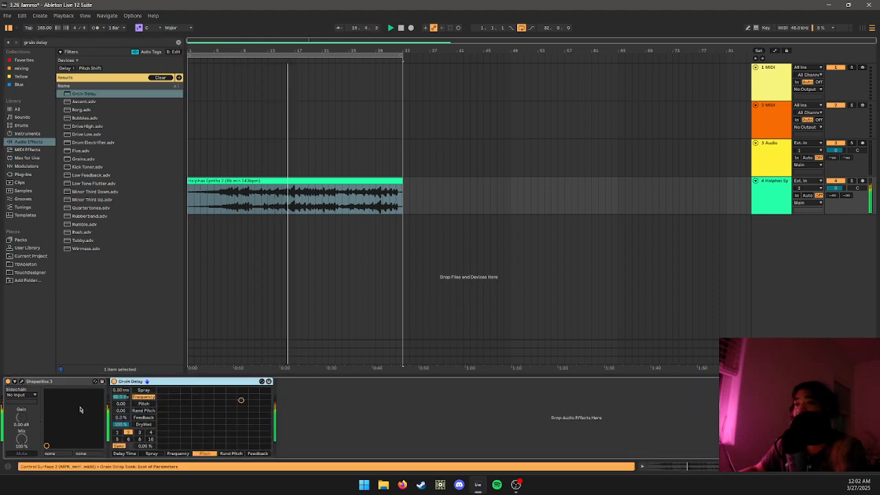
{"action": "left_click", "coordinate": [9, 465]}
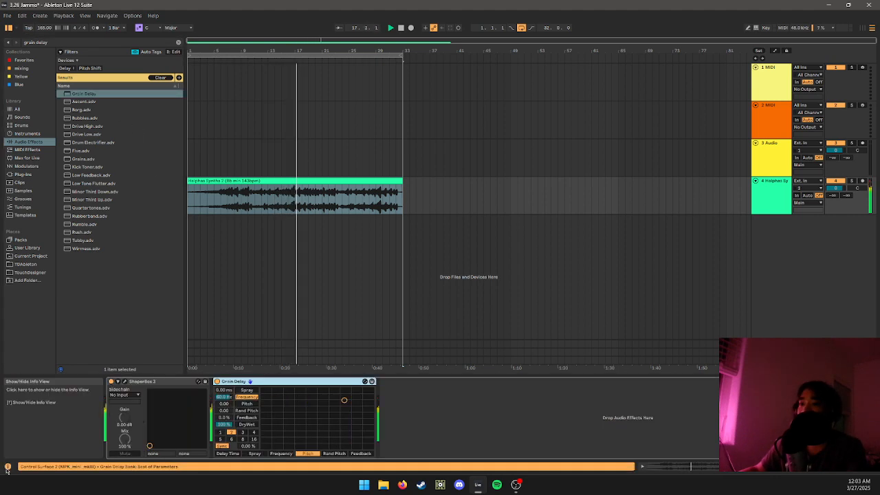
- Show Grain Delay's Pitch automation on the Halphas Synths 2 track and briefly try the Rubberband preset
{"action": "left_click_drag", "start_coordinate": [313, 419], "coordinate": [359, 397]}
{"action": "key", "text": "ctrl+z"}
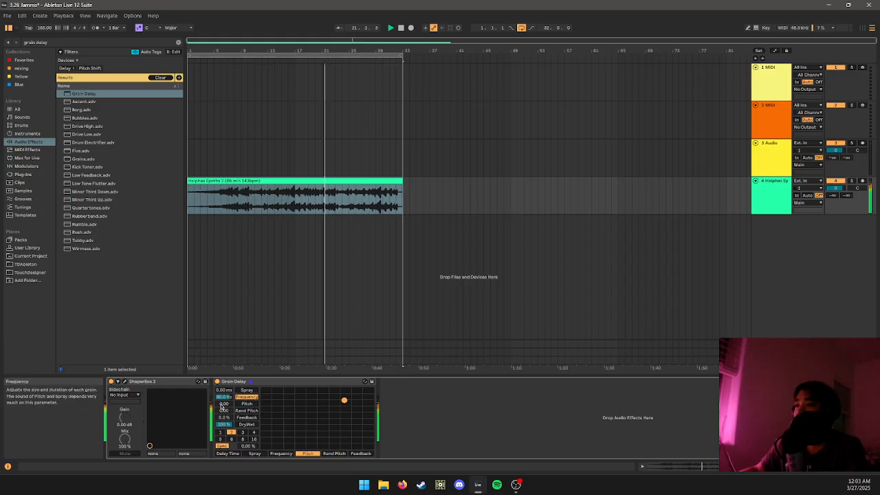
{"action": "right_click", "coordinate": [221, 404]}
{"action": "left_click", "coordinate": [232, 411]}
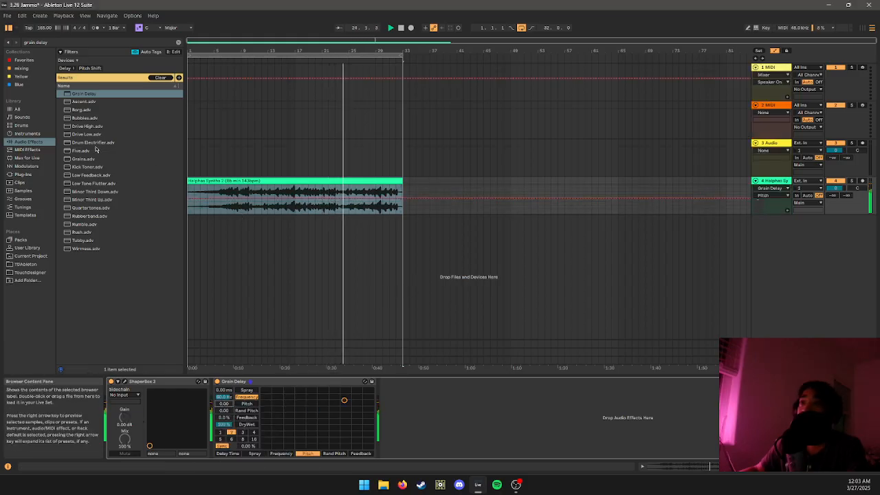
{"action": "left_click", "coordinate": [89, 215]}
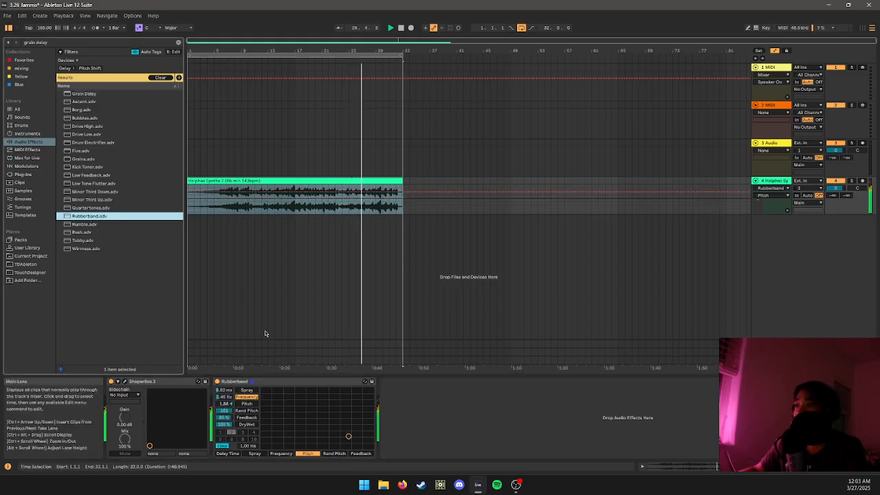
{"action": "right_click", "coordinate": [225, 406]}
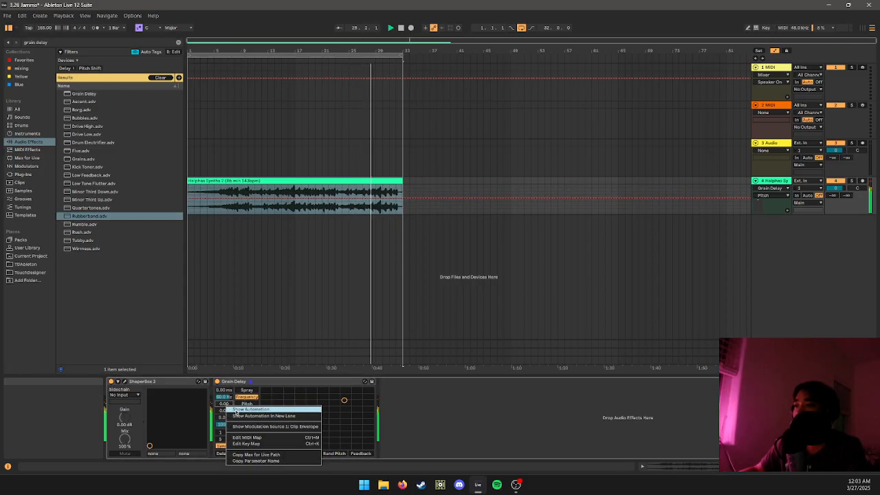
{"action": "left_click", "coordinate": [251, 409]}
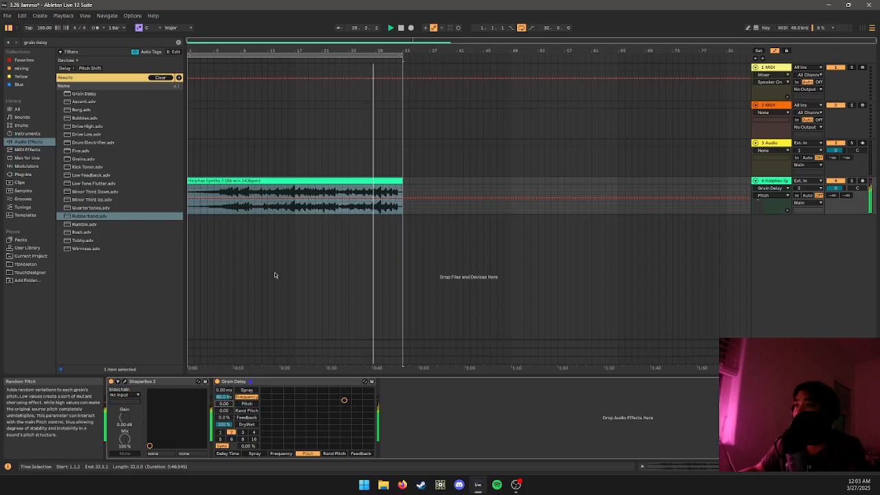
- Draw a Pitch automation spike followed by a small dip and a return to 0.00 within the first four bars
{"action": "left_click", "coordinate": [196, 200]}
{"action": "left_click_drag", "start_coordinate": [201, 200], "coordinate": [200, 185]}
{"action": "left_click_drag", "start_coordinate": [207, 186], "coordinate": [211, 198]}
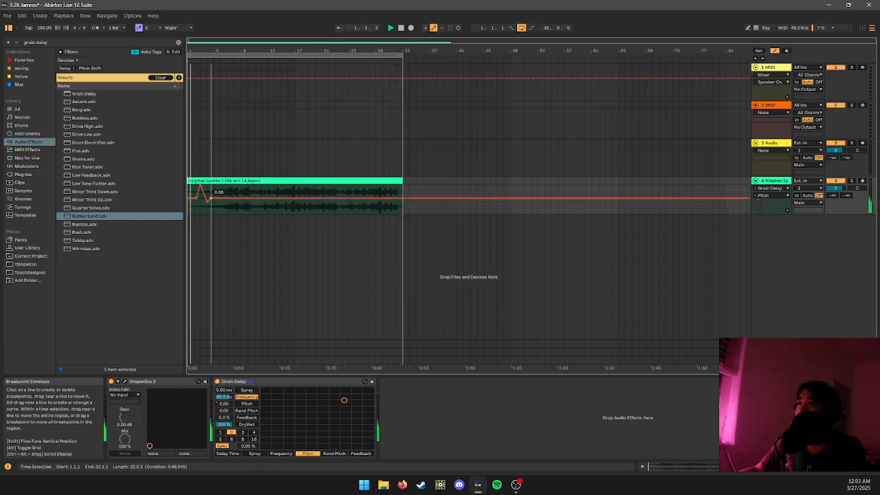
- Duplicate the first four bars with the Pitch automation seven times to fill the clip up to bar 33
{"action": "left_click", "coordinate": [214, 208]}
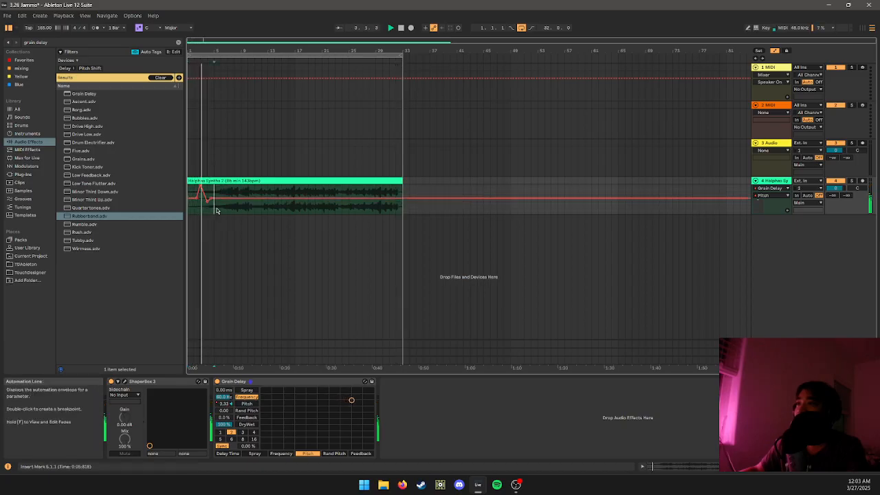
{"action": "key", "text": "ctrl+d"}
{"action": "key", "text": "ctrl+d"}
{"action": "key", "text": "ctrl+d"}
{"action": "key", "text": "ctrl+d"}
{"action": "key", "text": "ctrl+d"}
{"action": "key", "text": "ctrl+d"}
{"action": "key", "text": "ctrl+d"}
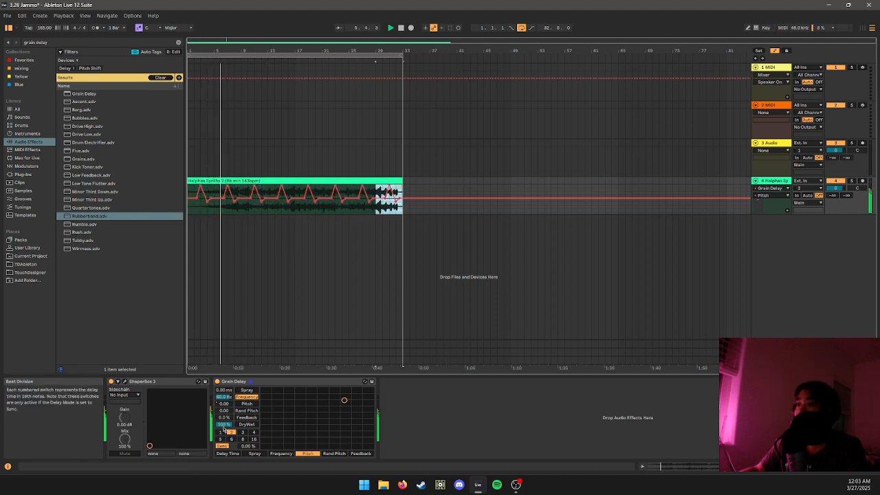
- Lower Grain Delay's Dry/Wet to about 48% and test higher Feedback before returning it to 0%
{"action": "left_click", "coordinate": [224, 424]}
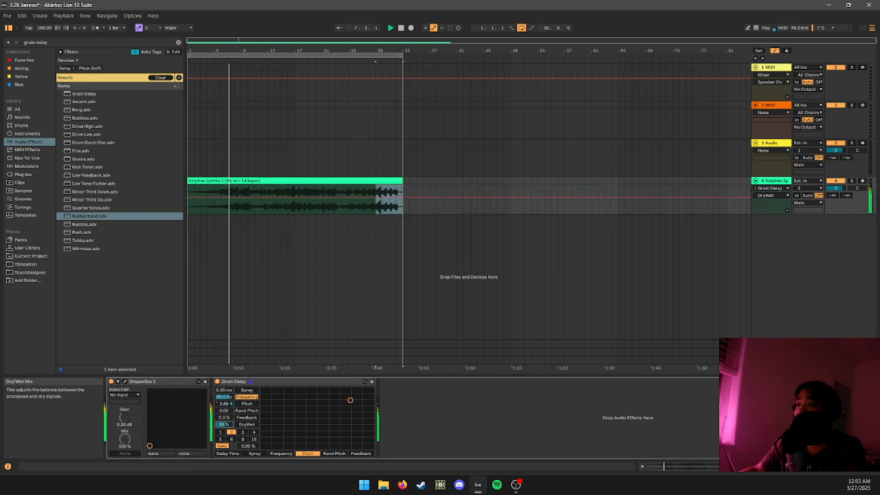
{"action": "left_click", "coordinate": [223, 417]}
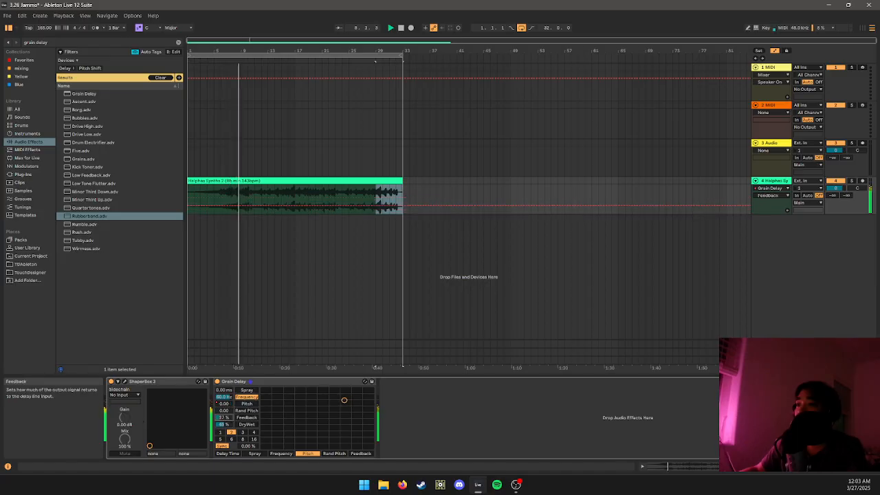
{"action": "left_click_drag", "start_coordinate": [223, 417], "coordinate": [223, 375]}
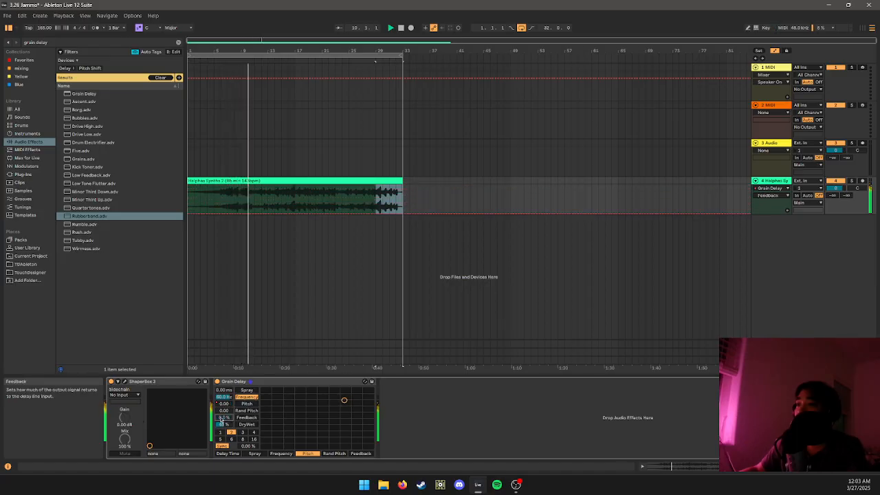
- Show Grain Delay's Feedback automation and draw a ramp rising from bar 10 to bar 12, then dropping to 0%
{"action": "right_click", "coordinate": [221, 419]}
{"action": "left_click", "coordinate": [235, 361]}
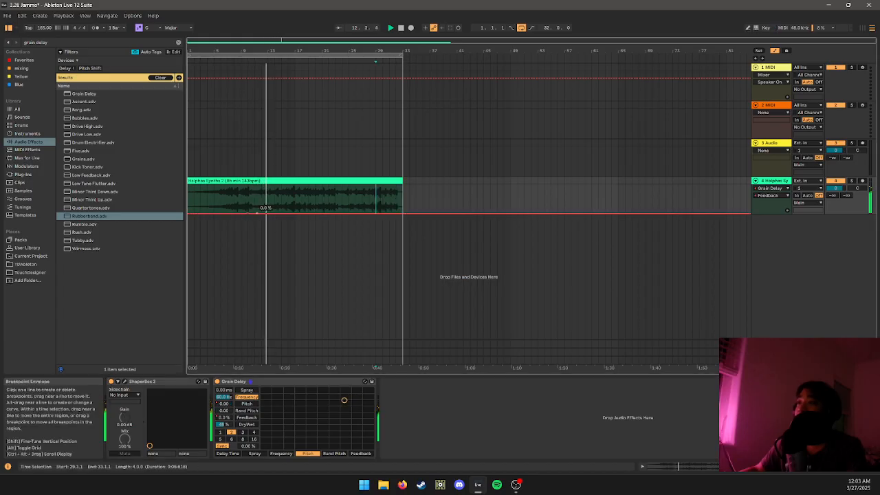
{"action": "mouse_move", "coordinate": [258, 213]}
{"action": "left_mouse_down"}
{"action": "mouse_move", "coordinate": [261, 185]}
{"action": "mouse_move", "coordinate": [262, 212]}
{"action": "left_mouse_up"}
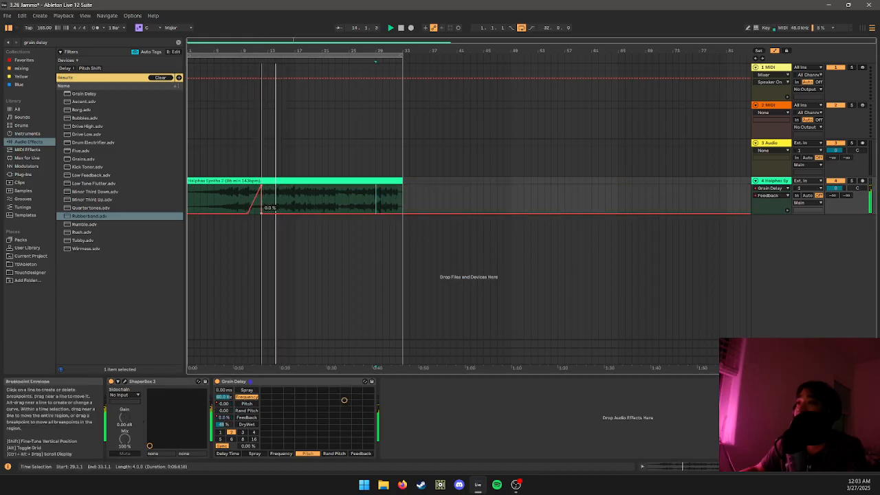
- Duplicate the six-bar section with the Feedback ramp, bars 8 to 14, keeping three copies that end at bar 32
{"action": "left_click", "coordinate": [190, 206]}
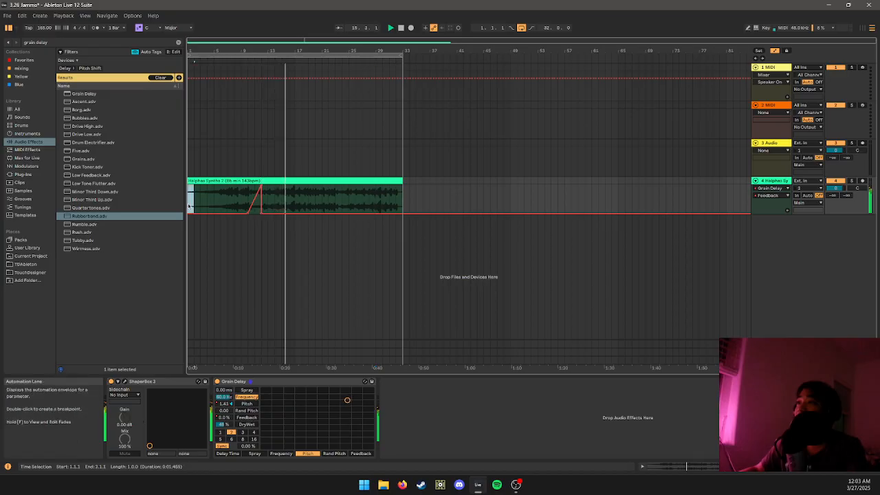
{"action": "left_click_drag", "start_coordinate": [234, 199], "coordinate": [275, 202]}
{"action": "key", "text": "ctrl+d"}
{"action": "key", "text": "ctrl+d"}
{"action": "key", "text": "ctrl+d"}
{"action": "key", "text": "ctrl+d"}
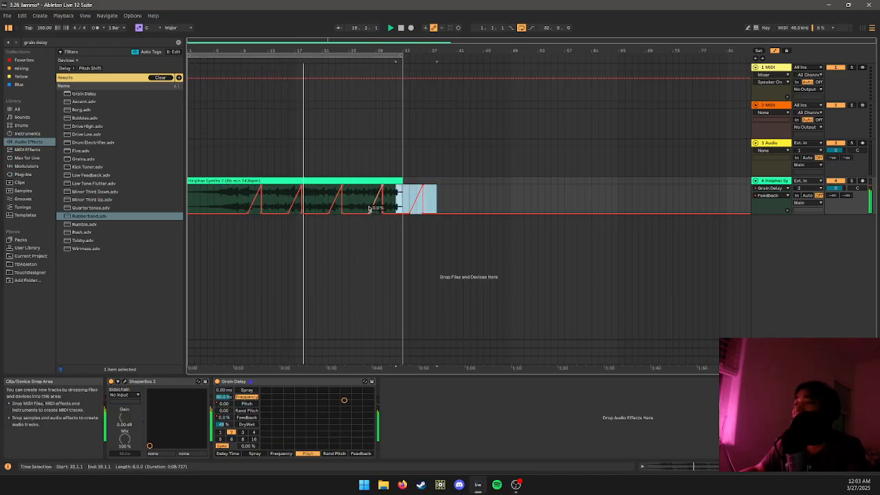
{"action": "key", "text": "ctrl+z"}
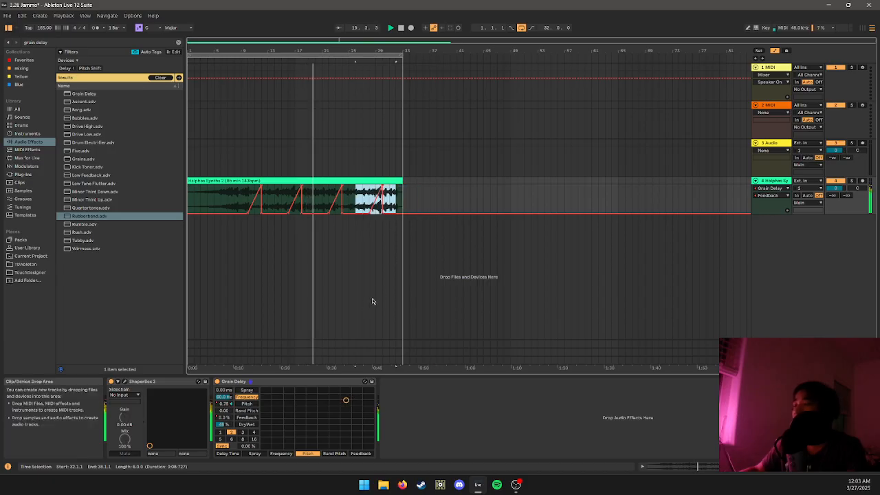
{"action": "left_click", "coordinate": [394, 268]}
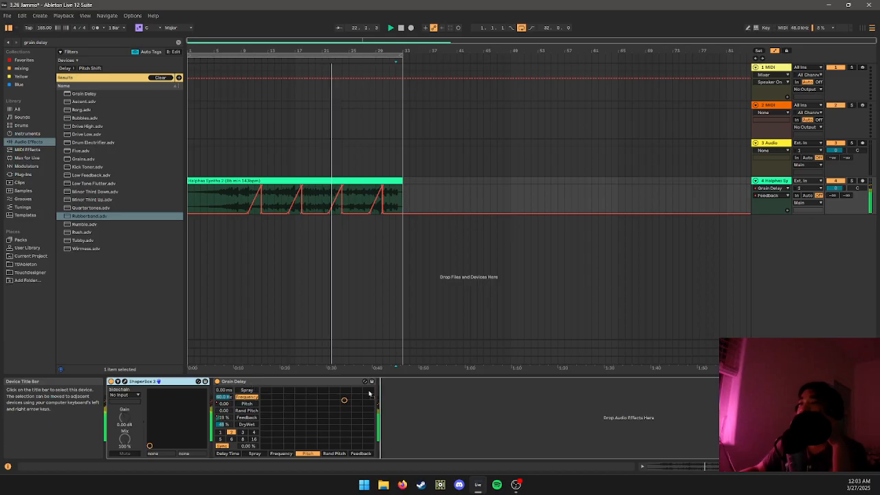
- Move ShaperBox 3 behind Grain Delay in the device chain and add the Time shaper to it
{"action": "left_click_drag", "start_coordinate": [145, 385], "coordinate": [286, 382]}
{"action": "left_click", "coordinate": [291, 380]}
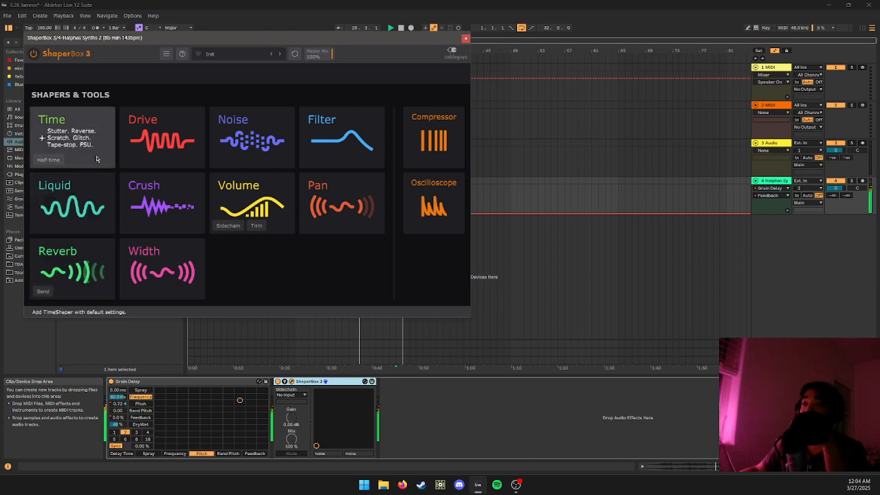
{"action": "left_click", "coordinate": [72, 137]}
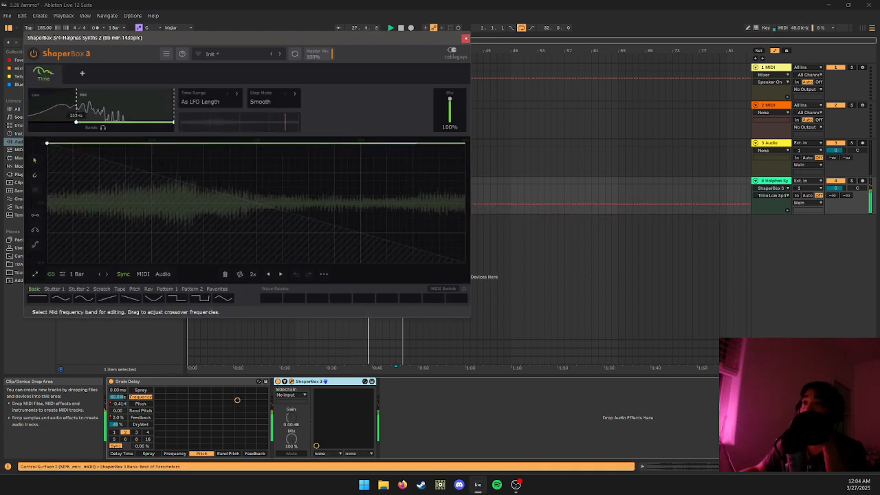
- Set the Time shaper's mid band to about 402 Hz–4.63 kHz and give it the second Pattern 1 wave
{"action": "left_click_drag", "start_coordinate": [105, 107], "coordinate": [141, 93]}
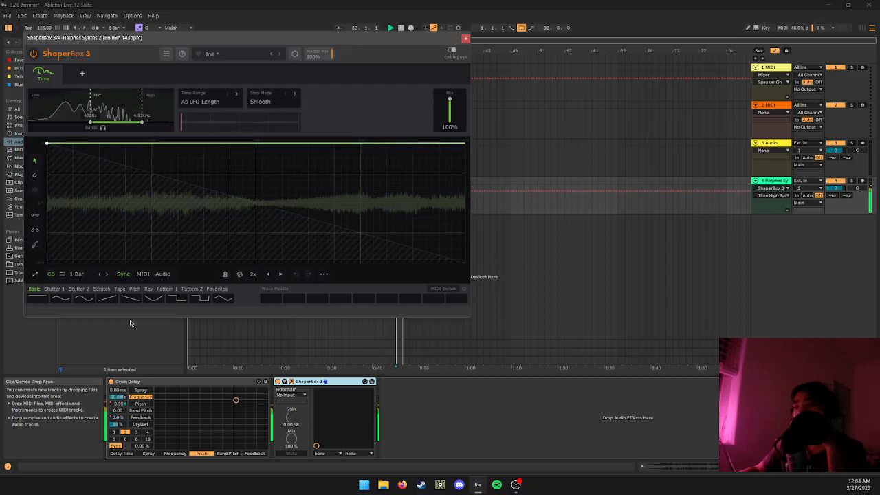
{"action": "left_click", "coordinate": [167, 288]}
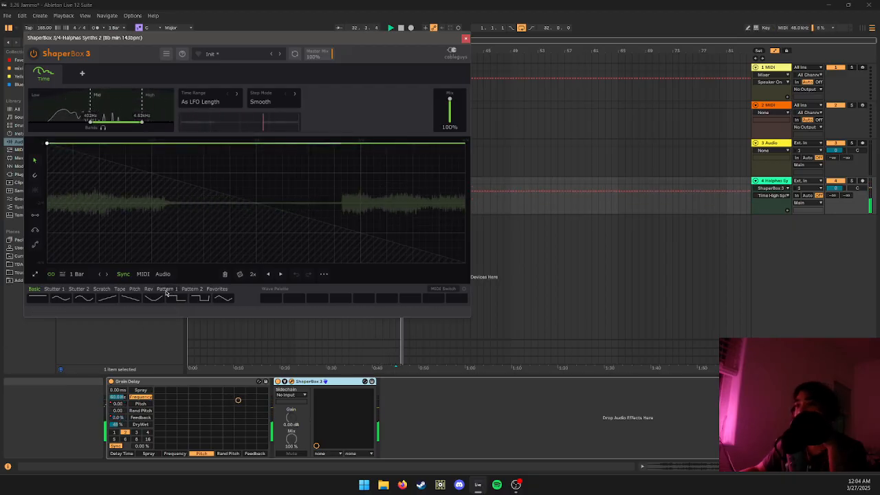
{"action": "left_click", "coordinate": [63, 303]}
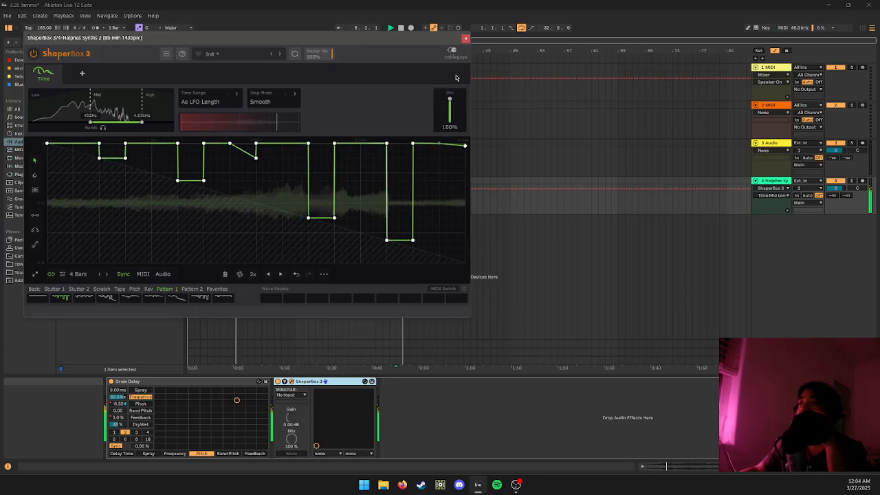
{"action": "left_click", "coordinate": [466, 37]}
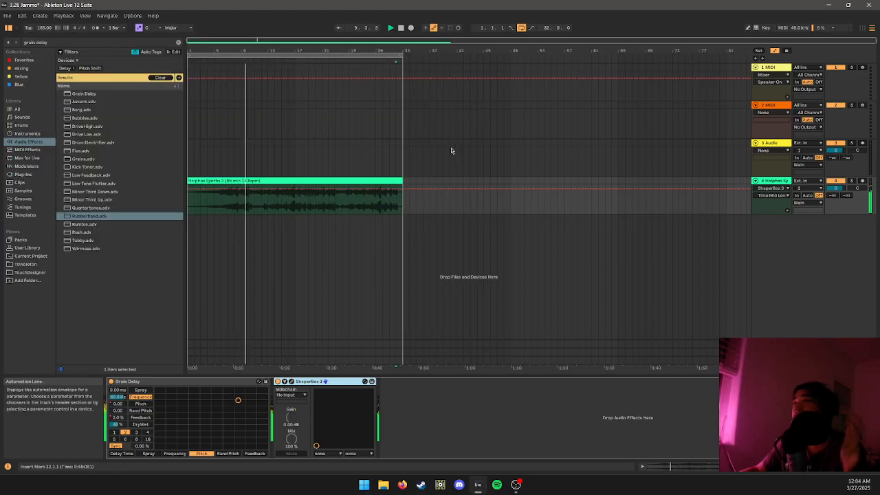
{"action": "left_click", "coordinate": [413, 232]}
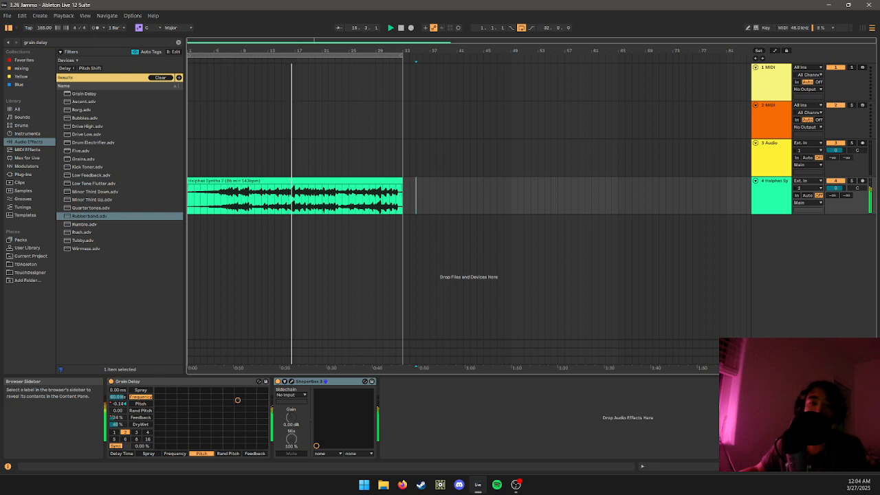
- Search the browser's User Library for "kick" and expand the Missing Sounds sample folder
{"action": "key", "text": "alt+Tab"}
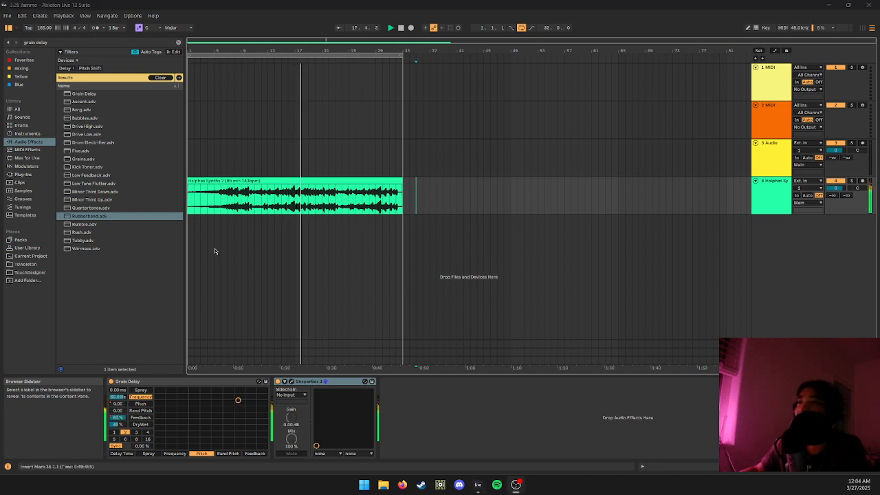
{"action": "left_click", "coordinate": [302, 219]}
{"action": "double_click", "coordinate": [153, 44]}
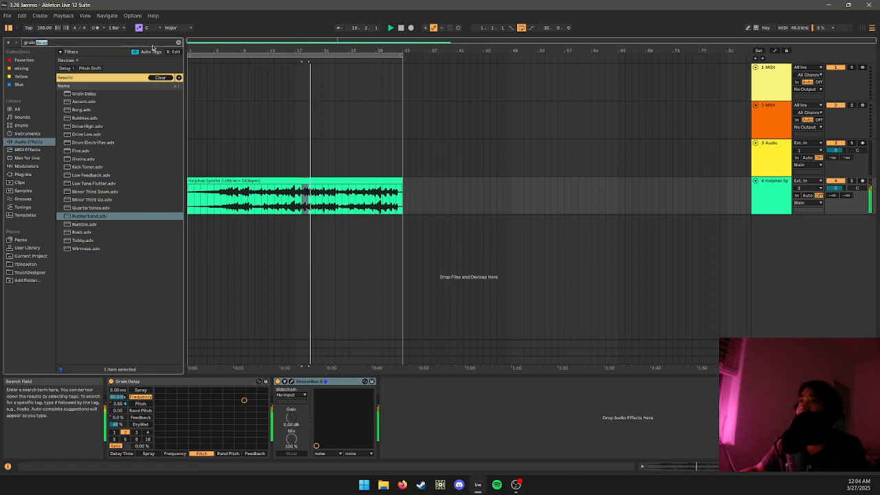
{"action": "key", "text": "BackSpace"}
{"action": "type", "text": "kick"}
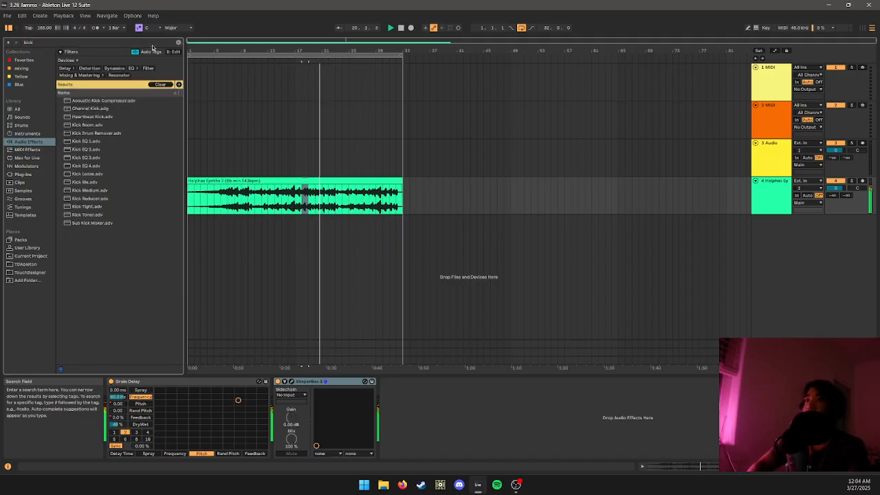
{"action": "left_click", "coordinate": [35, 173]}
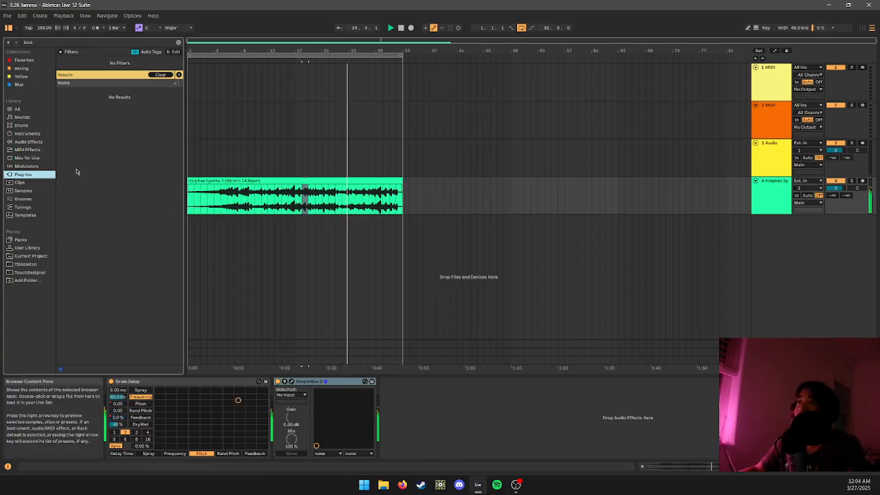
{"action": "left_click", "coordinate": [30, 142]}
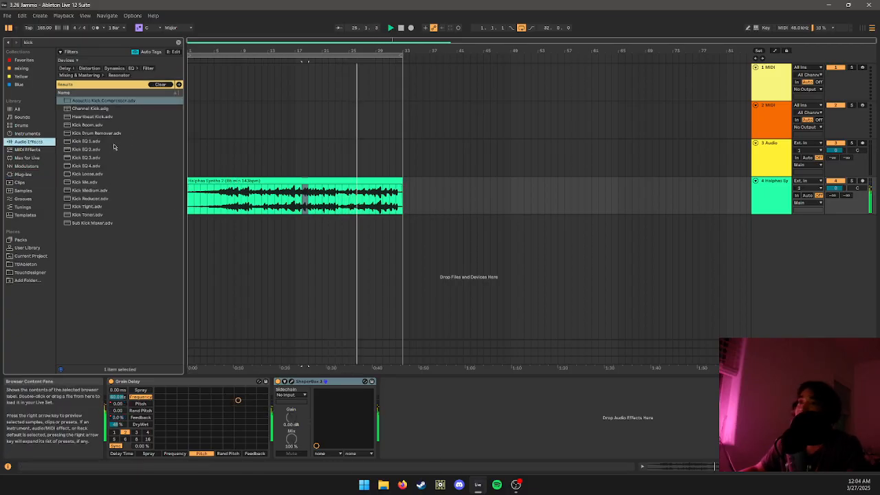
{"action": "left_click", "coordinate": [27, 248]}
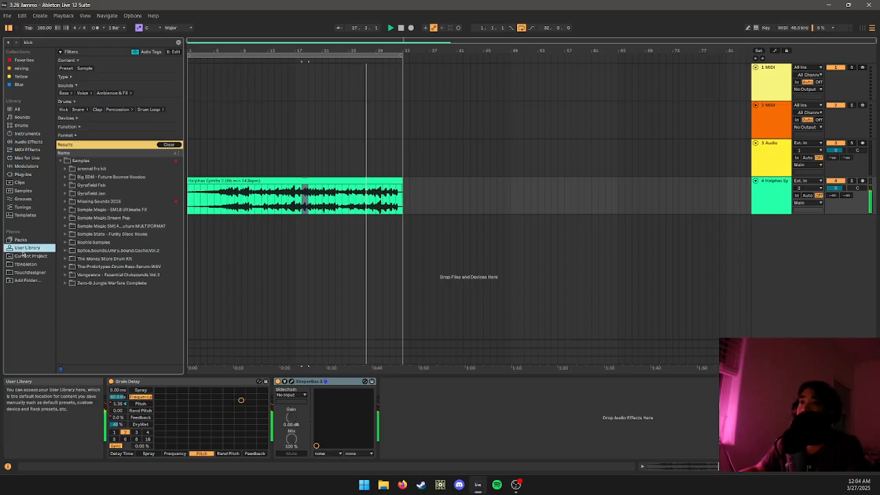
{"action": "left_click", "coordinate": [66, 202]}
{"action": "scroll", "coordinate": [96, 248], "scroll_direction": "down", "scroll_amount": 1}
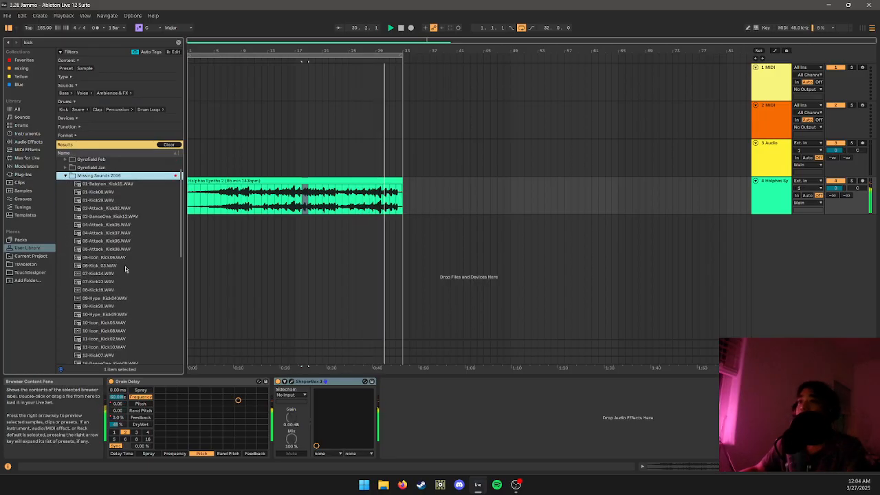
- Audition several kick samples in the Missing Sounds folder, including 10-Icon_Kick08, 08-Kick18 and 02-Attack_Kick02
{"action": "left_click", "coordinate": [101, 266]}
{"action": "left_click", "coordinate": [114, 307]}
{"action": "scroll", "coordinate": [134, 308], "scroll_direction": "down", "scroll_amount": 1}
{"action": "left_click", "coordinate": [139, 307]}
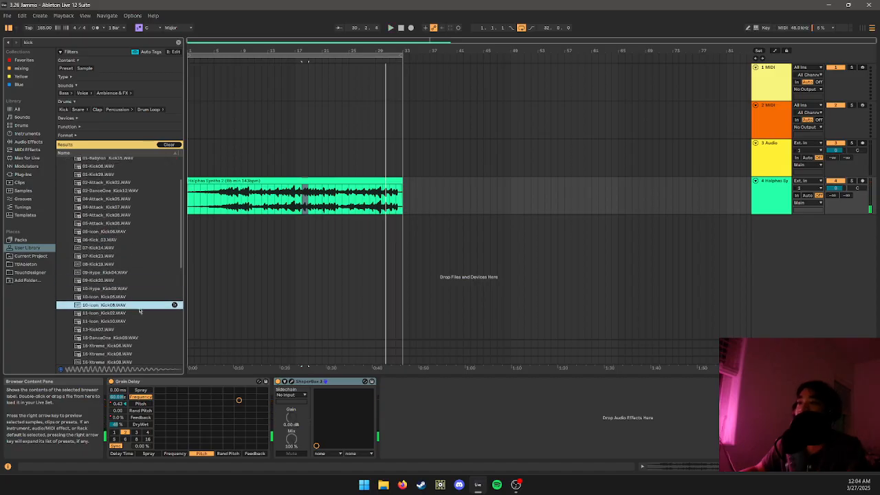
{"action": "left_click", "coordinate": [125, 346]}
{"action": "left_click", "coordinate": [109, 289]}
{"action": "left_click", "coordinate": [124, 265]}
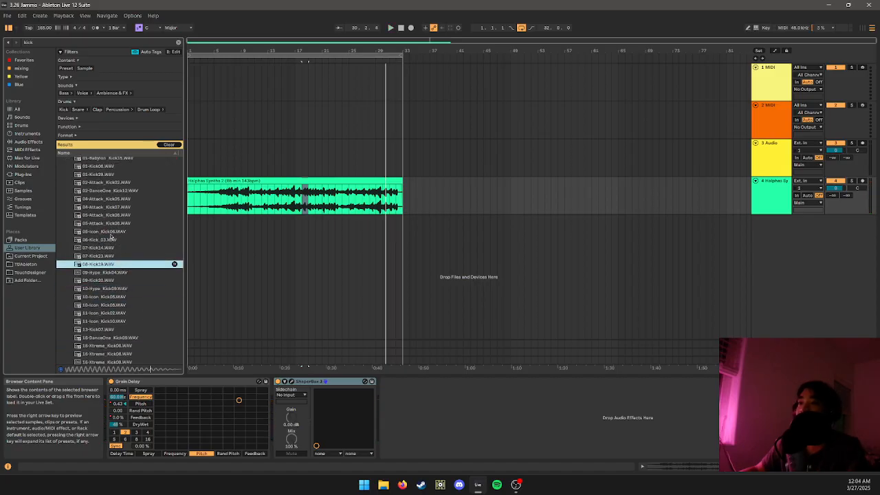
{"action": "left_click", "coordinate": [111, 232]}
{"action": "left_click", "coordinate": [119, 208]}
{"action": "left_click", "coordinate": [120, 191]}
{"action": "left_click", "coordinate": [122, 183]}
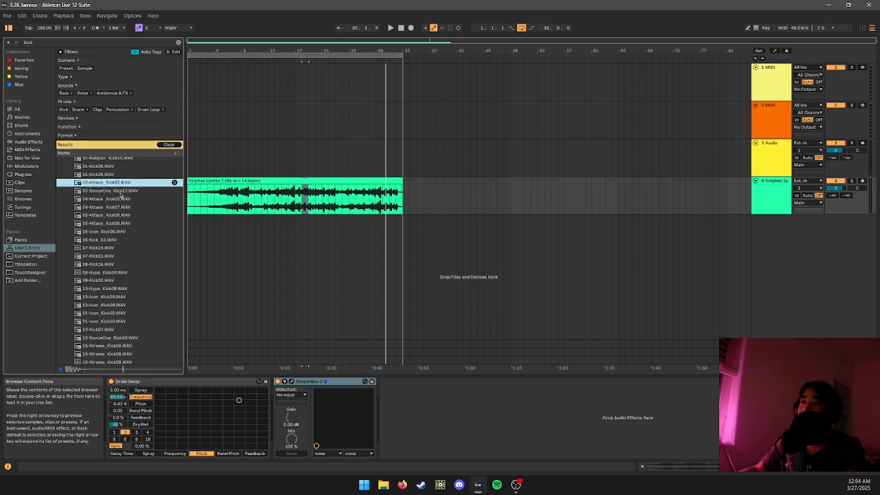
- Place 02-DanceOne_Kick12.WAV at bar 1 on a new audio track below the synth and play from the start
{"action": "left_click", "coordinate": [121, 192]}
{"action": "left_click", "coordinate": [213, 248]}
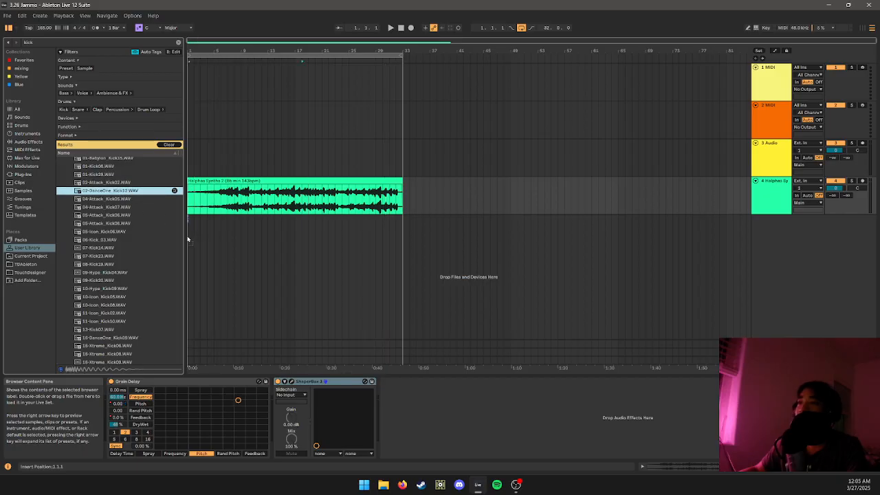
{"action": "left_click_drag", "start_coordinate": [188, 240], "coordinate": [188, 231]}
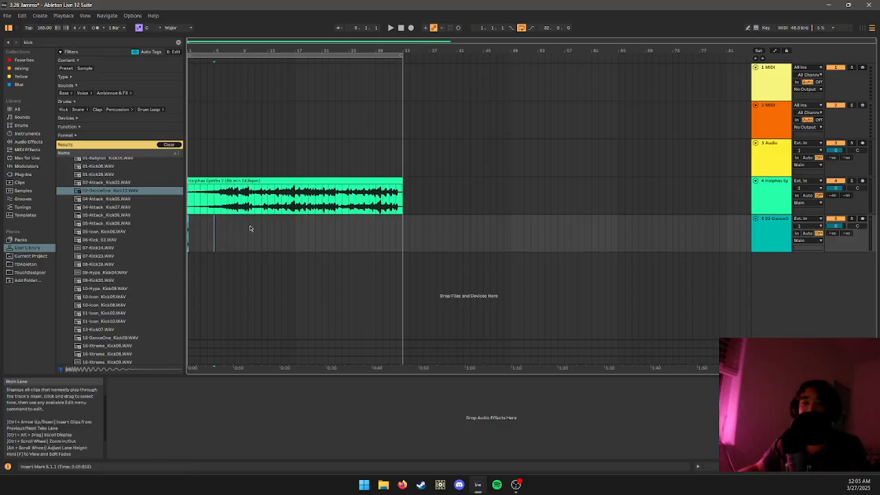
{"action": "scroll", "coordinate": [198, 241], "scroll_direction": "up", "scroll_amount": 4, "text": "ctrl"}
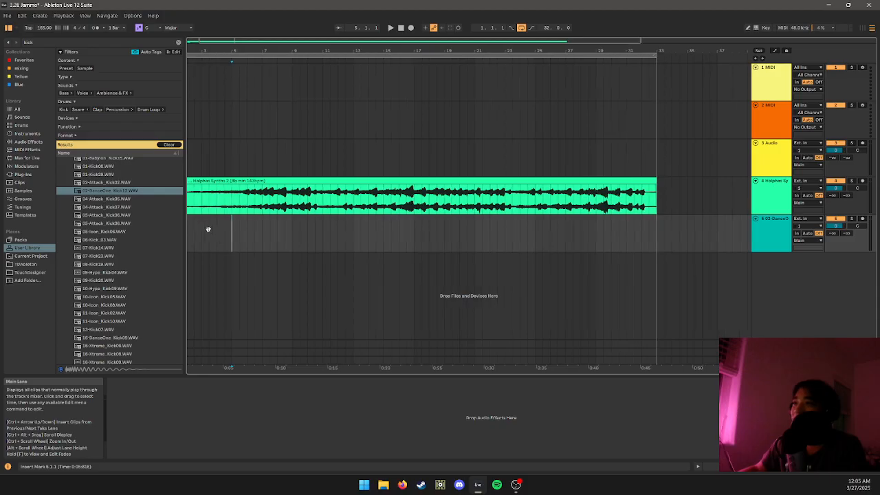
{"action": "left_click_drag", "start_coordinate": [230, 238], "coordinate": [147, 213]}
{"action": "key", "text": "space"}
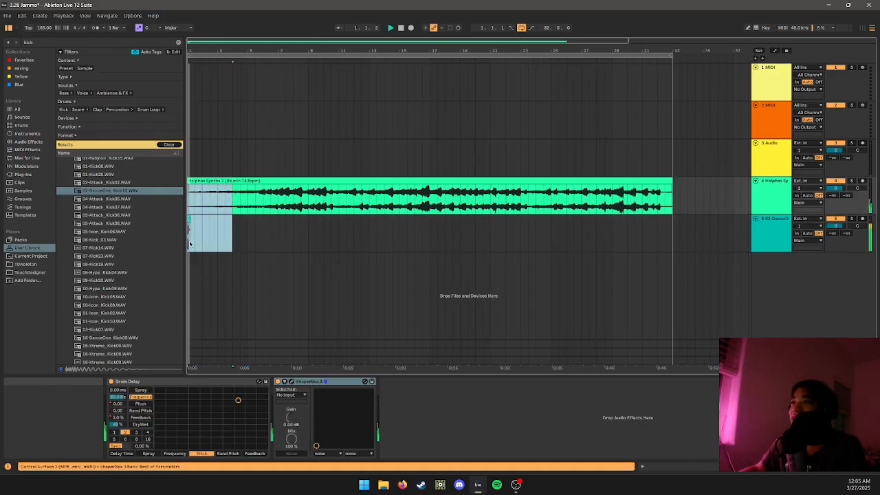
- Copy the kick clip to bar 2 and place another copy just before it, checking the rhythm in playback
{"action": "left_click_drag", "start_coordinate": [224, 235], "coordinate": [275, 222]}
{"action": "left_click", "coordinate": [205, 236]}
{"action": "scroll", "coordinate": [209, 238], "scroll_direction": "up", "scroll_amount": 4, "text": "ctrl"}
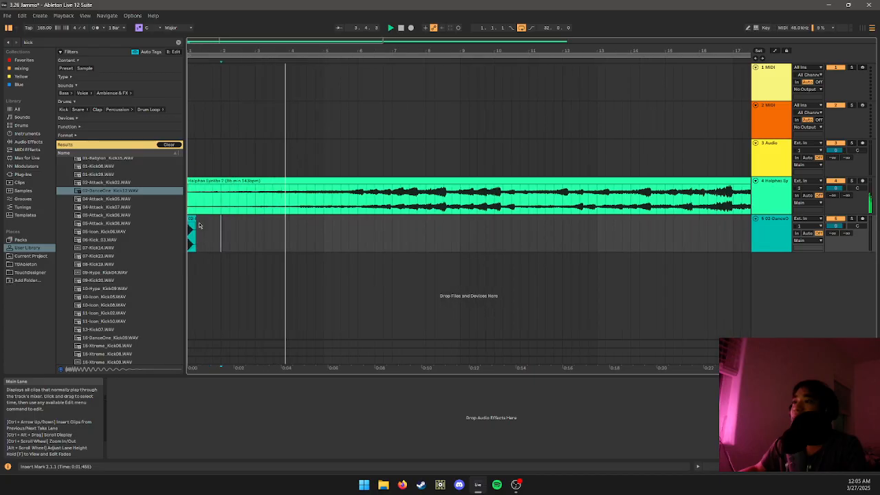
{"action": "scroll", "coordinate": [215, 221], "scroll_direction": "up", "scroll_amount": 3, "text": "ctrl"}
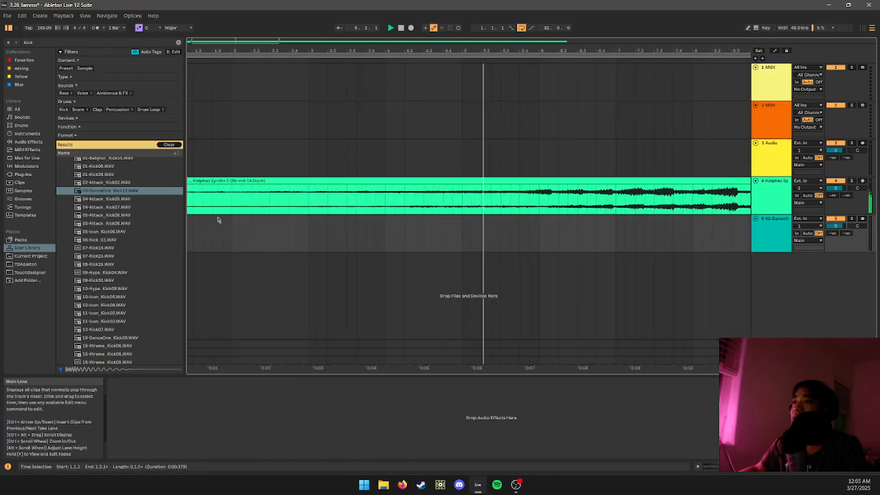
{"action": "scroll", "coordinate": [229, 230], "scroll_direction": "down", "scroll_amount": 6, "text": "ctrl"}
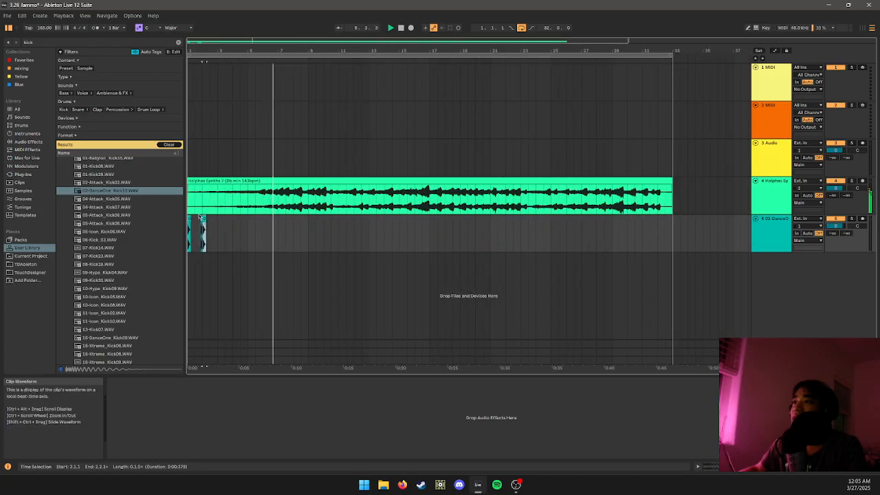
{"action": "left_click", "coordinate": [189, 218]}
{"action": "key", "text": "space"}
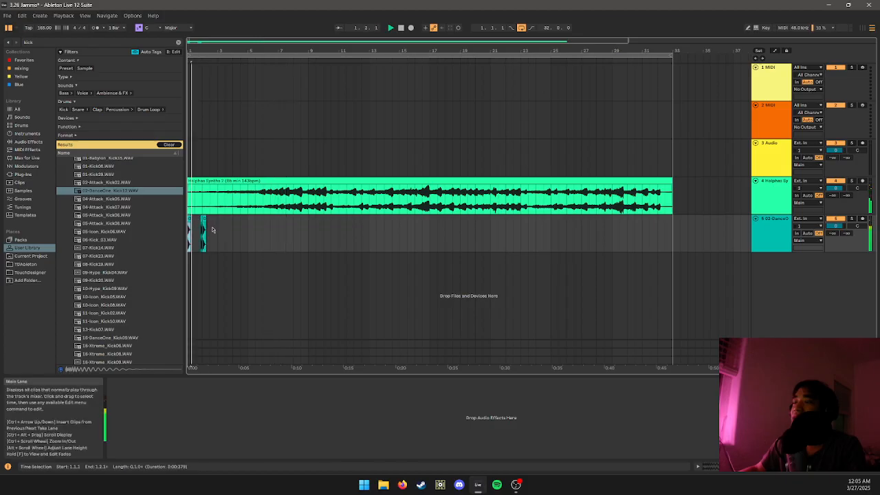
{"action": "scroll", "coordinate": [212, 230], "scroll_direction": "up", "scroll_amount": 2, "text": "ctrl"}
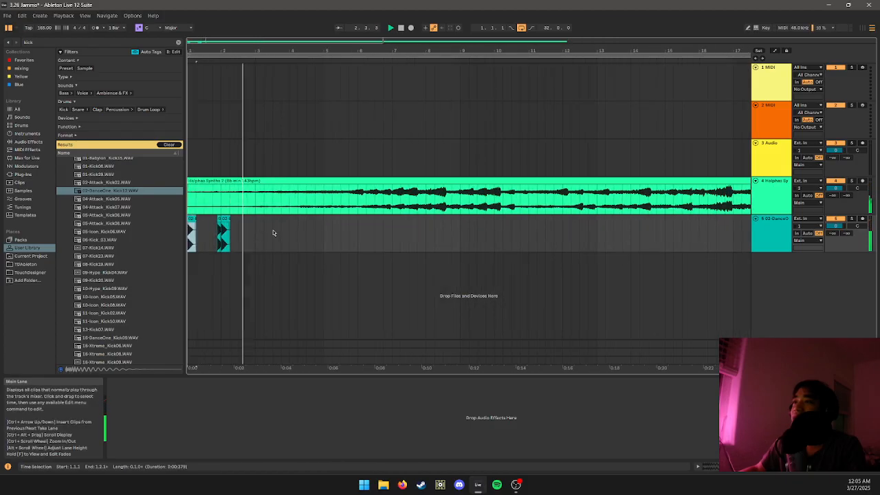
- Duplicate the two-bar kick pattern from bars 1 to 3 repeatedly until it reaches bar 33
{"action": "left_click", "coordinate": [255, 233], "text": "shift"}
{"action": "key", "text": "ctrl+d"}
{"action": "key", "text": "ctrl+d"}
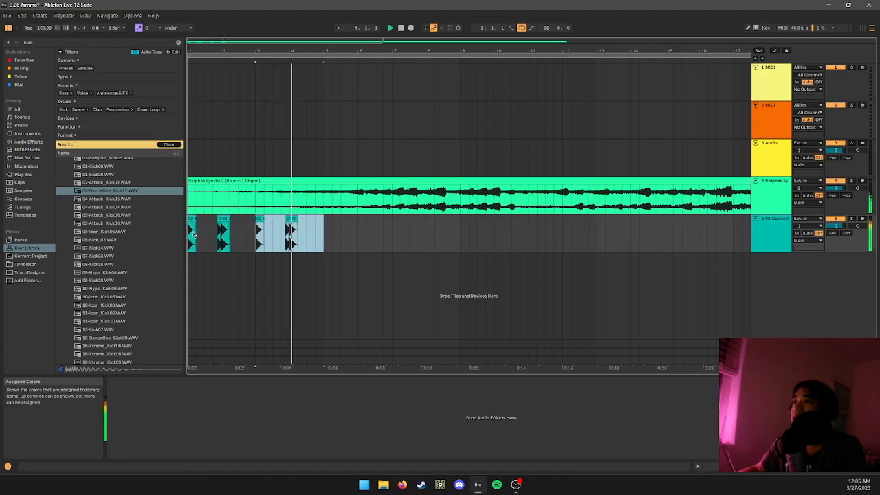
{"action": "key", "text": "ctrl+d"}
{"action": "key", "text": "ctrl+d"}
{"action": "key", "text": "ctrl+d"}
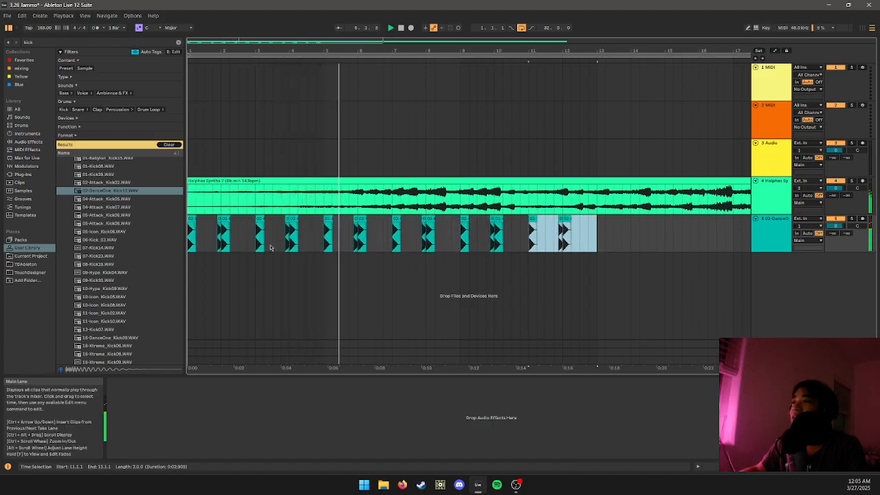
{"action": "scroll", "coordinate": [358, 251], "scroll_direction": "down", "scroll_amount": 3}
{"action": "key", "text": "ctrl+d"}
{"action": "key", "text": "ctrl+d"}
{"action": "key", "text": "ctrl+d"}
{"action": "key", "text": "ctrl+d"}
{"action": "key", "text": "ctrl+d"}
{"action": "key", "text": "ctrl+d"}
{"action": "key", "text": "ctrl+d"}
{"action": "key", "text": "ctrl+d"}
{"action": "key", "text": "ctrl+d"}
{"action": "key", "text": "ctrl+d"}
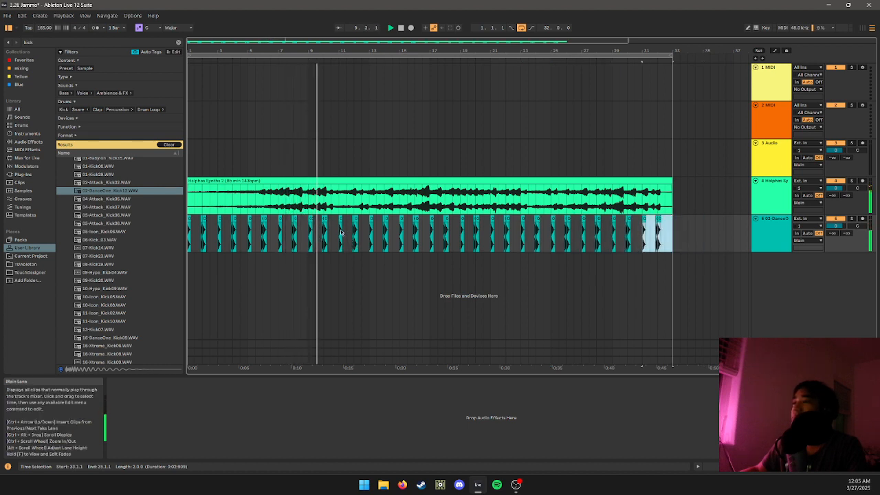
- Copy the kick clip at bar 13 and paste an extra hit at 13.3
{"action": "scroll", "coordinate": [341, 232], "scroll_direction": "up", "scroll_amount": 3}
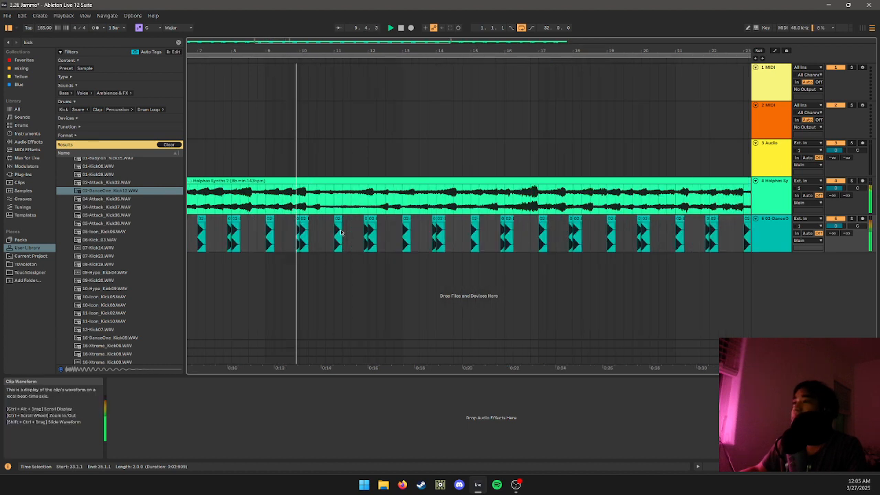
{"action": "left_click", "coordinate": [380, 231]}
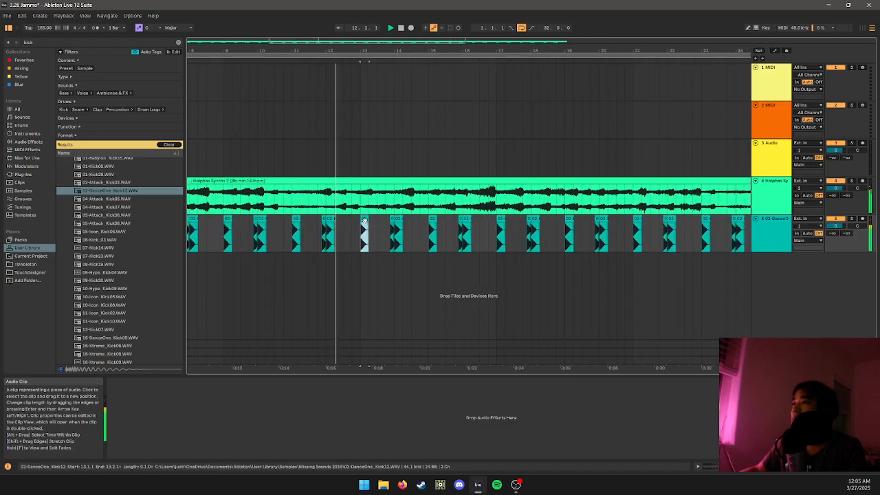
{"action": "left_click", "coordinate": [380, 232]}
{"action": "key", "text": "ctrl+v"}
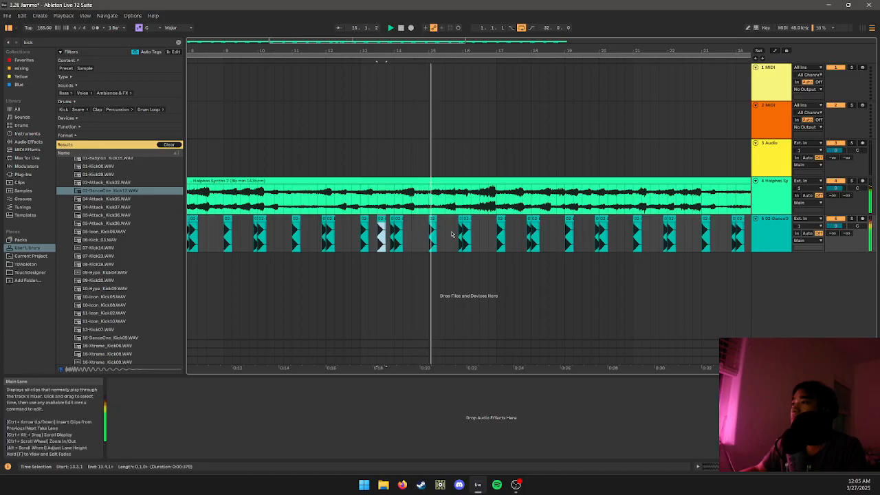
{"action": "left_click", "coordinate": [530, 233]}
{"action": "key", "text": "ctrl+v"}
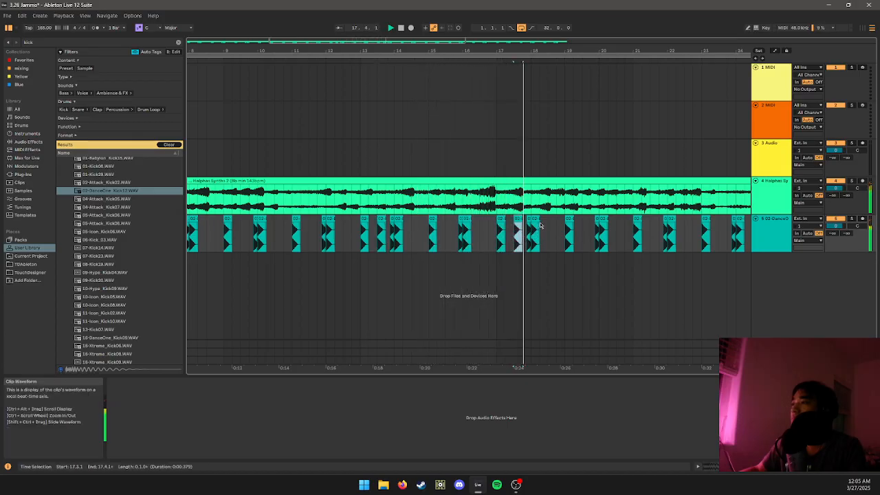
{"action": "key", "text": "ctrl+z"}
- Paste an extra kick at 17.2, directly after the bar 17 kick
{"action": "left_click", "coordinate": [506, 240]}
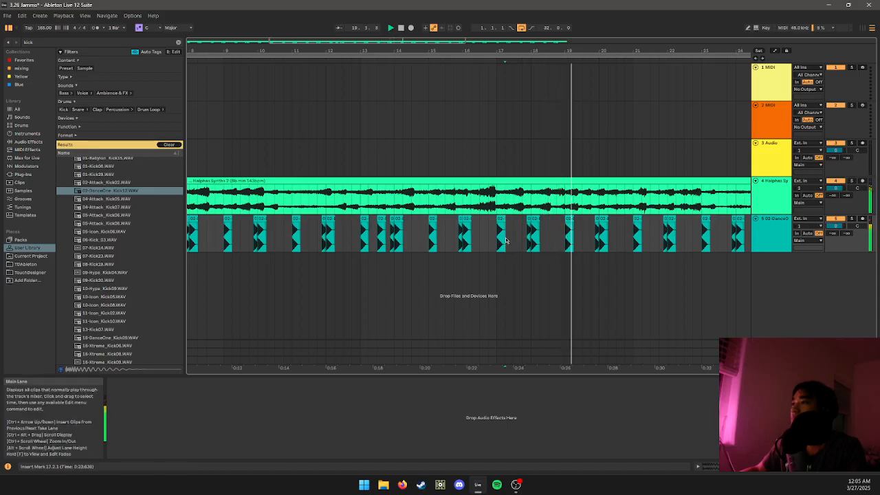
{"action": "key", "text": "ctrl+v"}
{"action": "left_click", "coordinate": [492, 236]}
{"action": "left_click", "coordinate": [367, 232]}
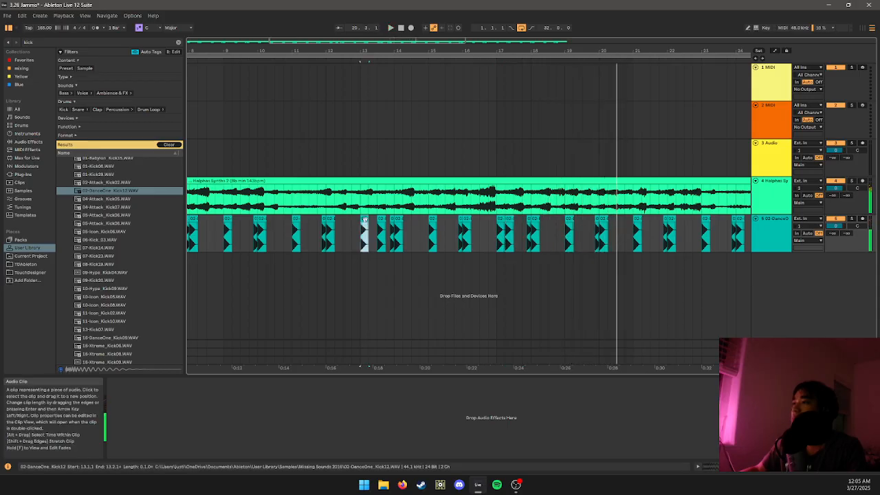
{"action": "scroll", "coordinate": [411, 242], "scroll_direction": "down", "scroll_amount": 3}
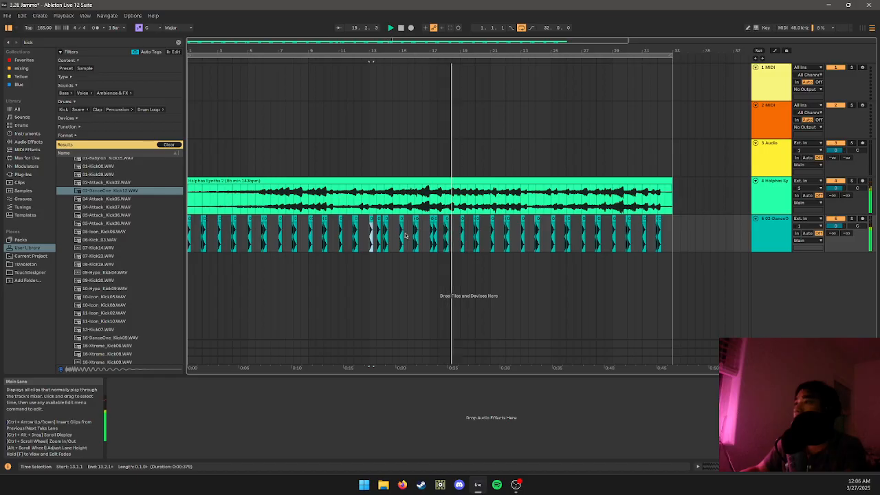
{"action": "left_click", "coordinate": [370, 224]}
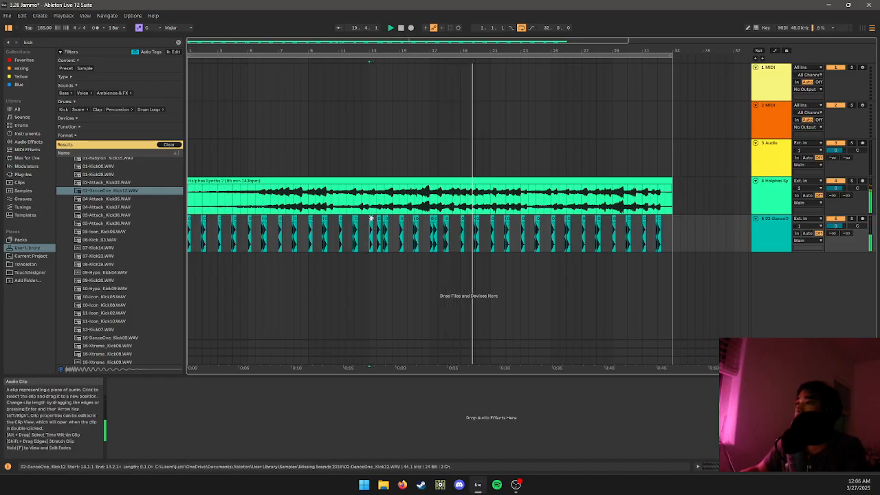
- Duplicate the kick pattern from bars 17 to 25 into bars 25 to 33
{"action": "left_click_drag", "start_coordinate": [369, 220], "coordinate": [375, 221]}
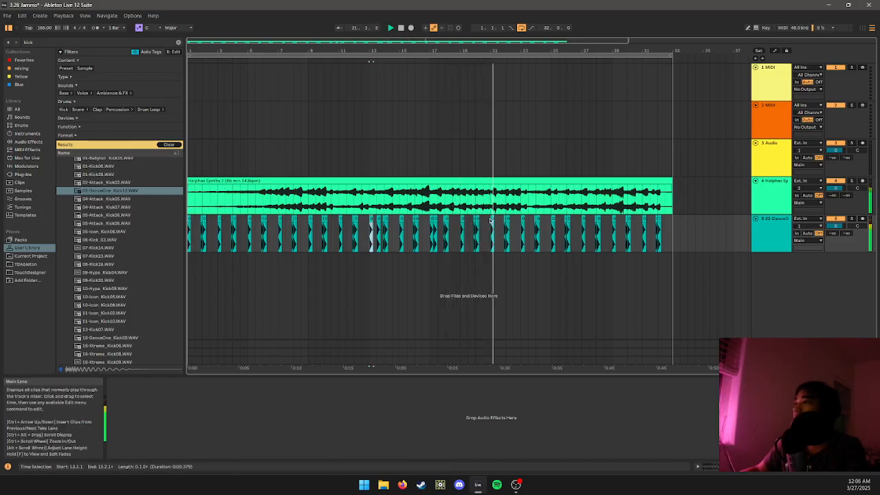
{"action": "left_click", "coordinate": [421, 198]}
{"action": "scroll", "coordinate": [548, 228], "scroll_direction": "down", "scroll_amount": 2}
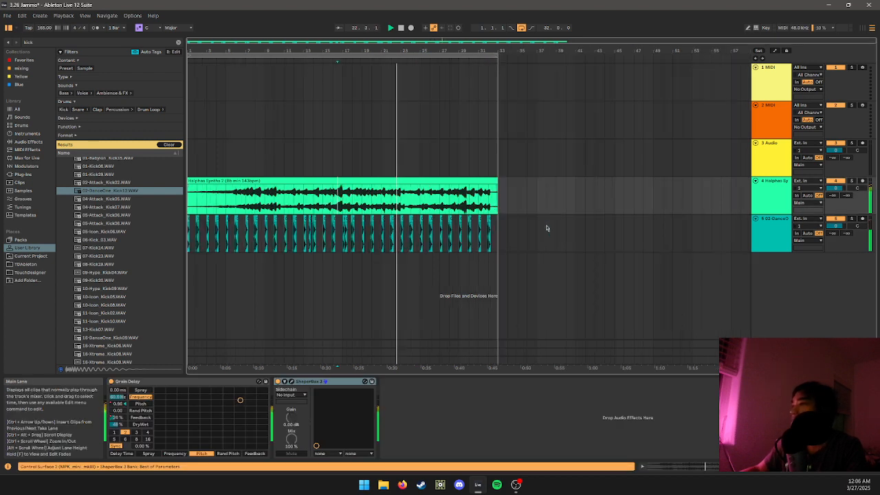
{"action": "left_click", "coordinate": [495, 196]}
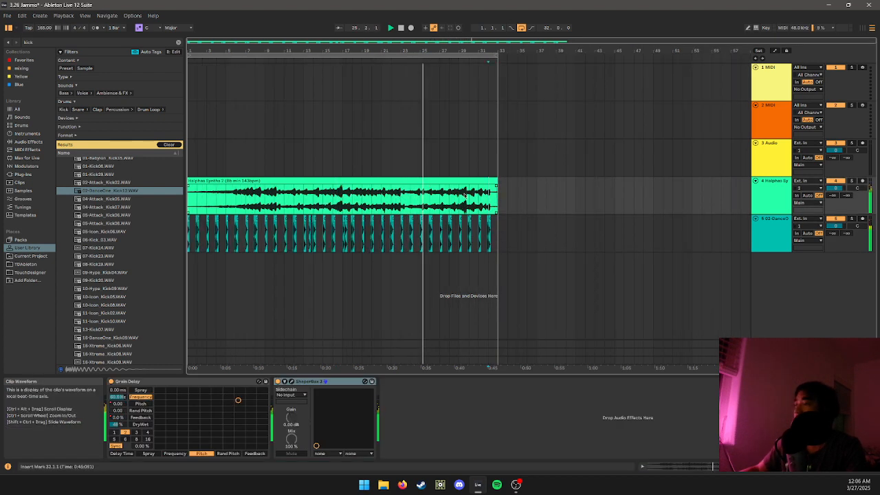
{"action": "left_click", "coordinate": [488, 220]}
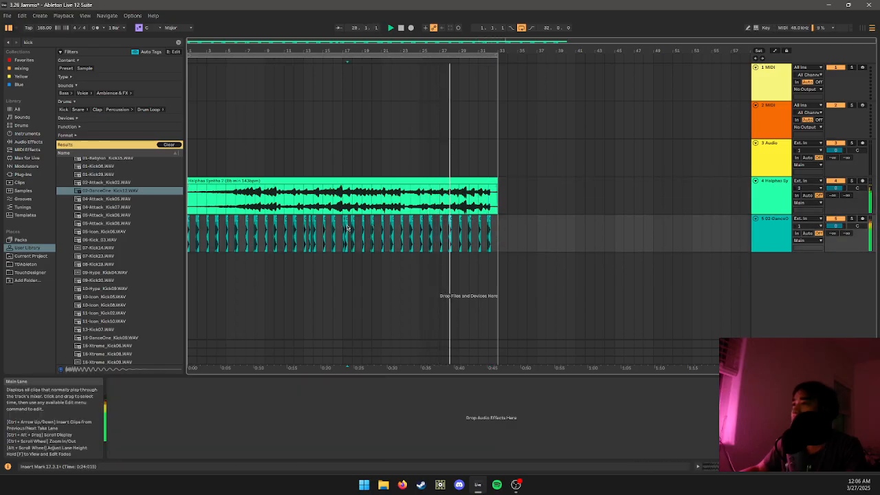
{"action": "left_click_drag", "start_coordinate": [347, 228], "coordinate": [421, 231]}
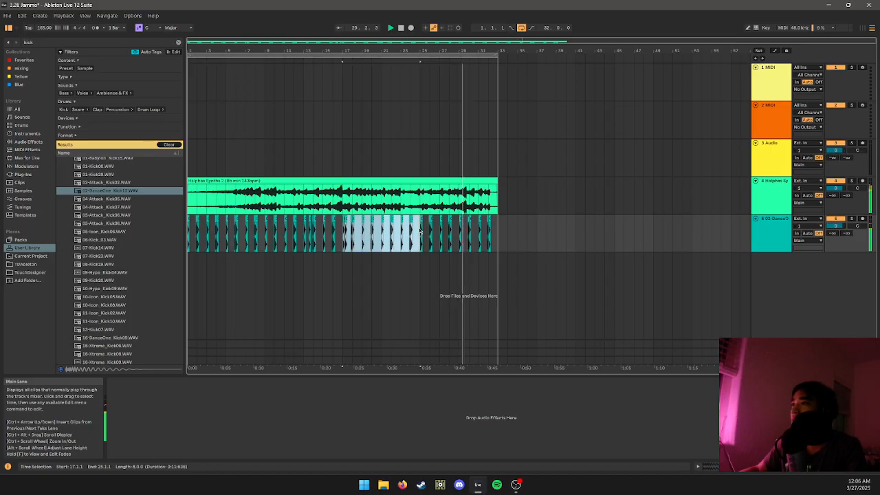
{"action": "key", "text": "ctrl+d"}
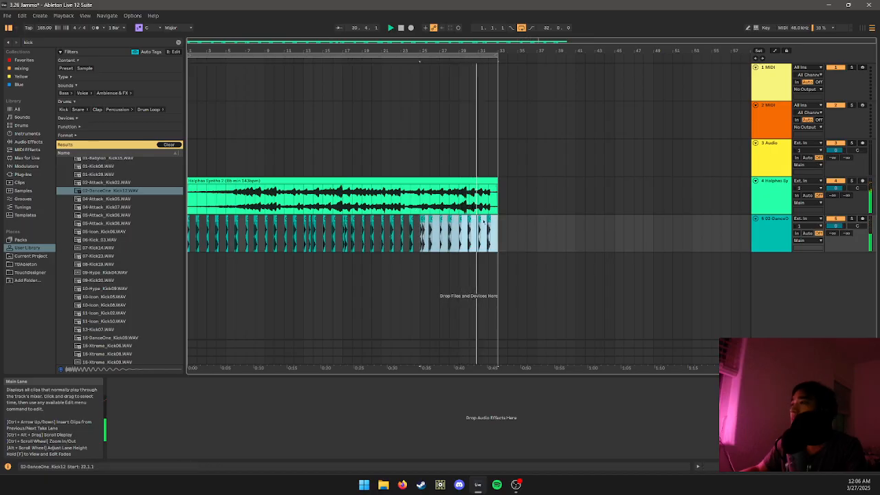
{"action": "left_click", "coordinate": [489, 200]}
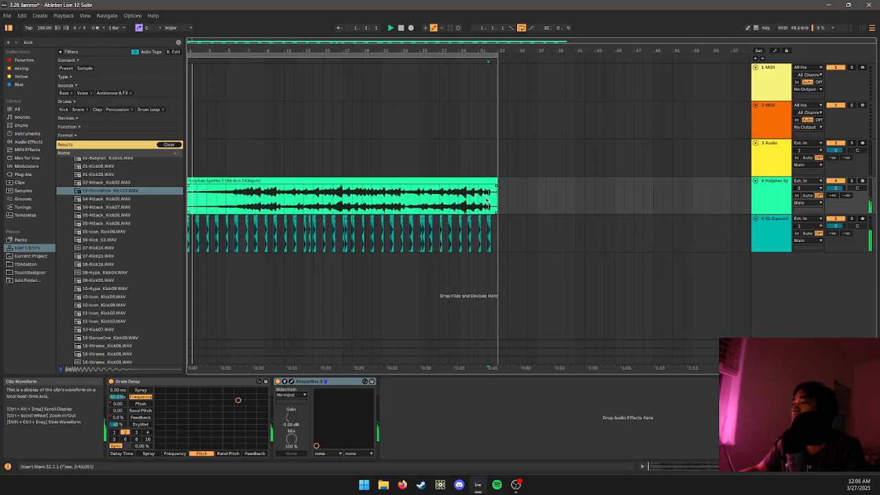
{"action": "key", "text": "space"}
{"action": "left_click_drag", "start_coordinate": [491, 234], "coordinate": [494, 234]}
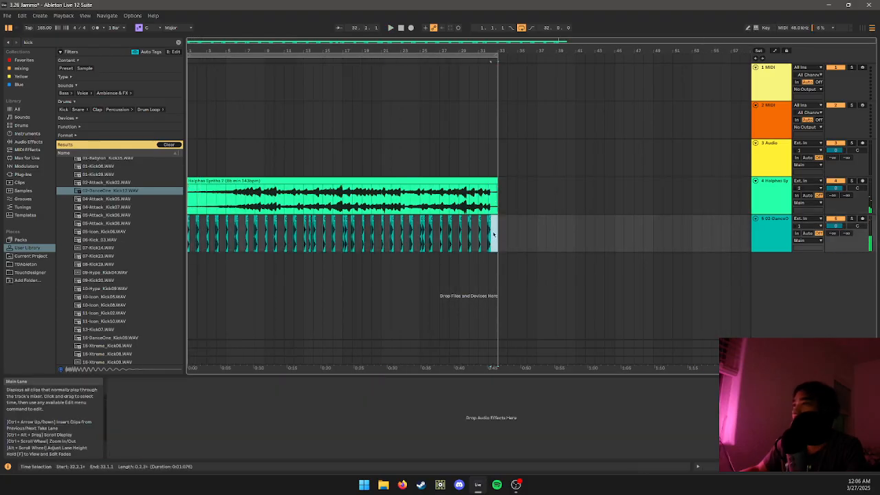
{"action": "key", "text": "a"}
{"action": "key", "text": "a"}
{"action": "left_click", "coordinate": [497, 234]}
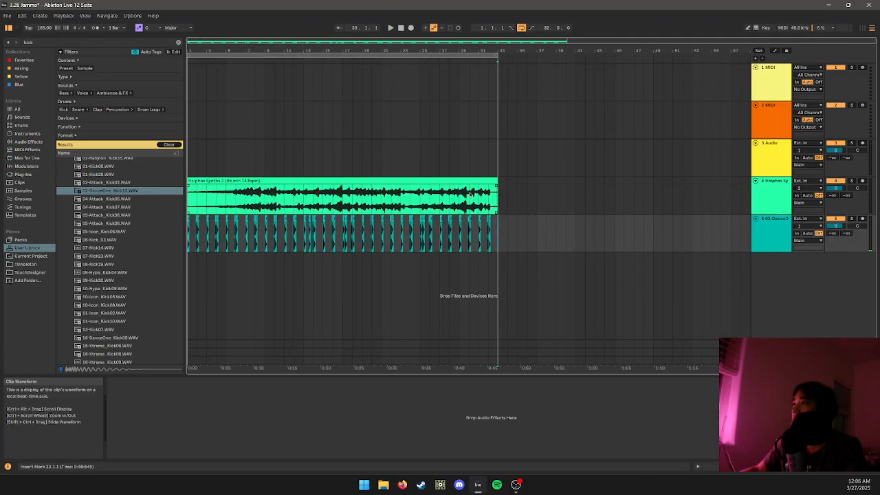
{"action": "left_click", "coordinate": [517, 196]}
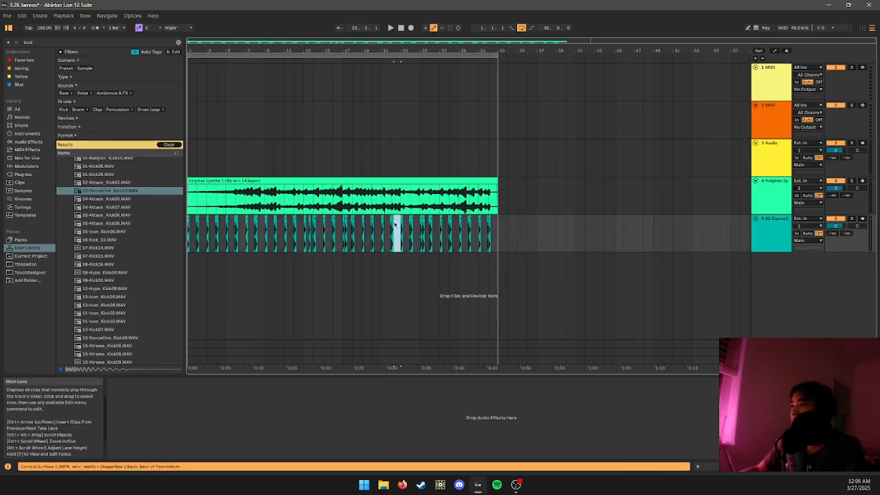
- Group the synth track and move its Grain Delay and ShaperBox 3 devices onto the group track
{"action": "left_click", "coordinate": [297, 202]}
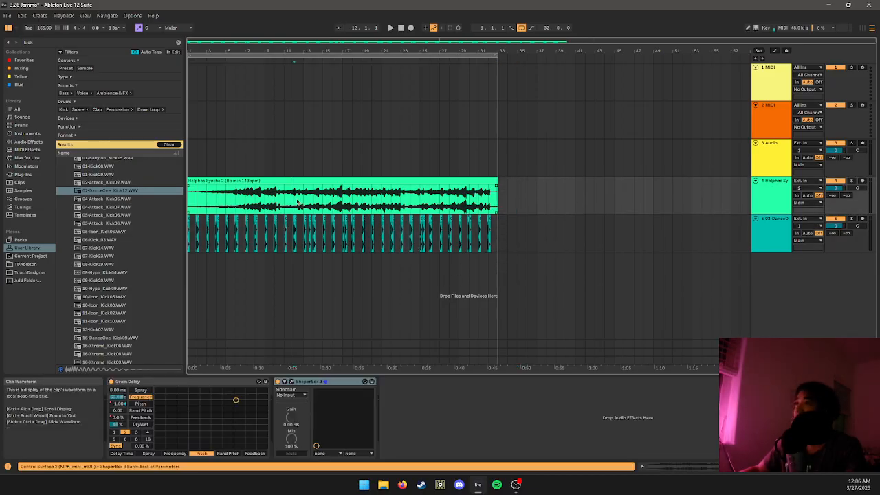
{"action": "left_click", "coordinate": [775, 196]}
{"action": "key", "text": "ctrl+g"}
{"action": "left_click", "coordinate": [689, 224]}
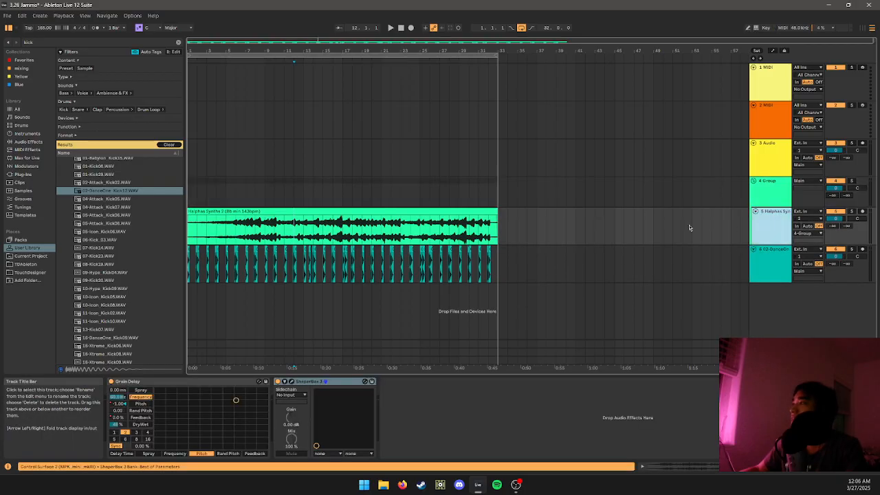
{"action": "left_click", "coordinate": [235, 382]}
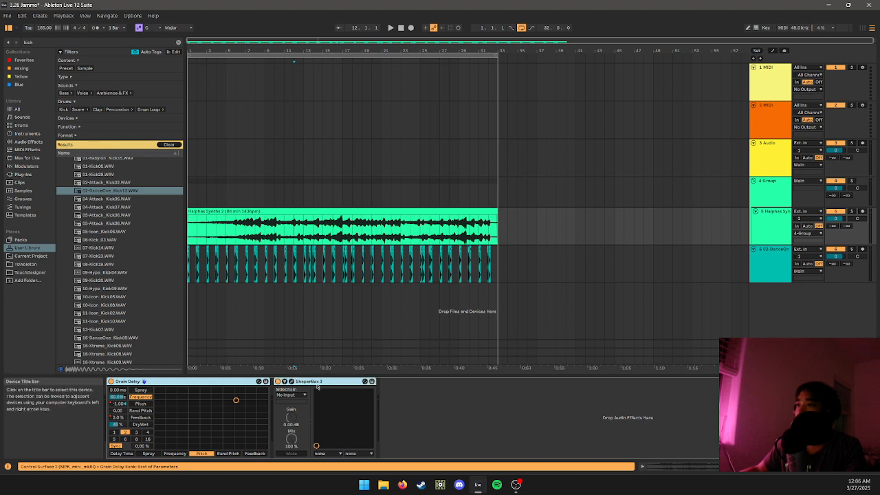
{"action": "left_click", "coordinate": [392, 198]}
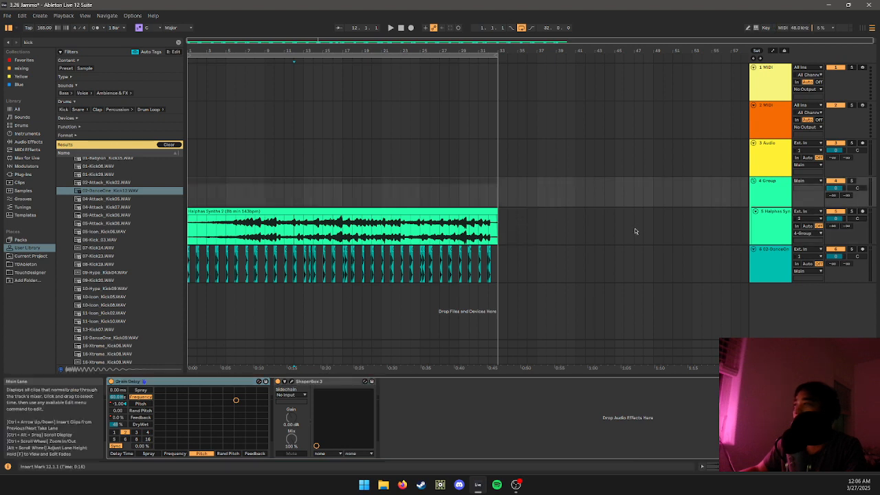
- Add an empty audio track below the synth track inside the group and rename the group as synth group
{"action": "left_click", "coordinate": [780, 228]}
{"action": "key", "text": "ctrl+t"}
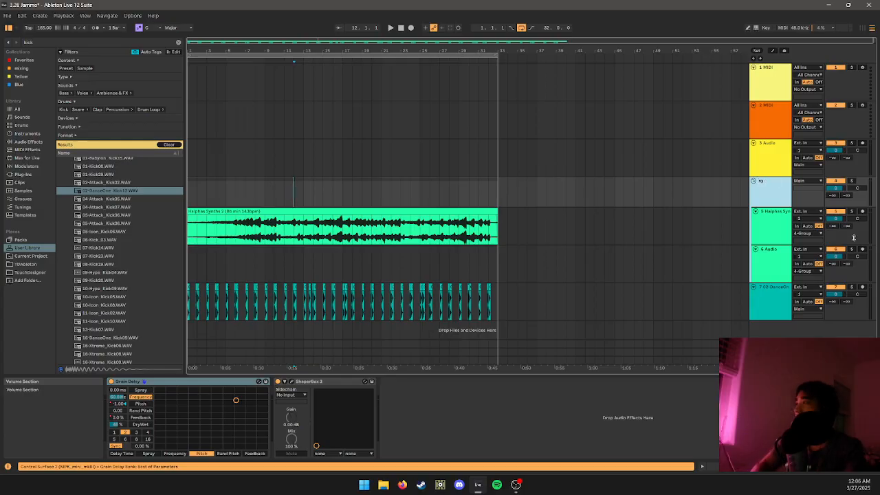
{"action": "type", "text": "synth group"}
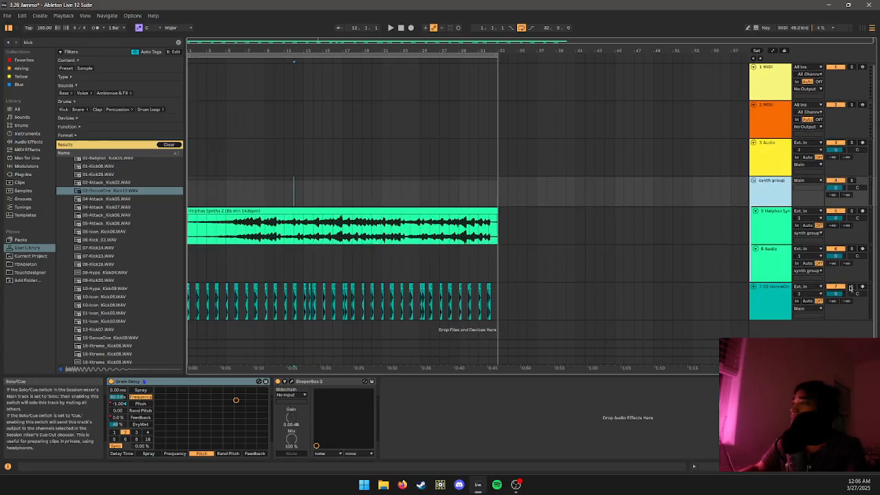
- Rename the track holding the kick clips as kick
{"action": "left_click", "coordinate": [851, 307]}
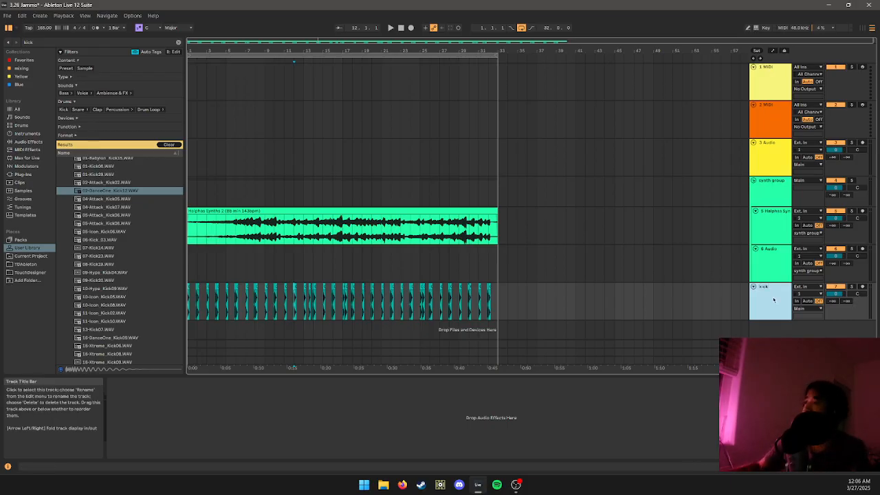
{"action": "left_click_drag", "start_coordinate": [478, 272], "coordinate": [486, 269]}
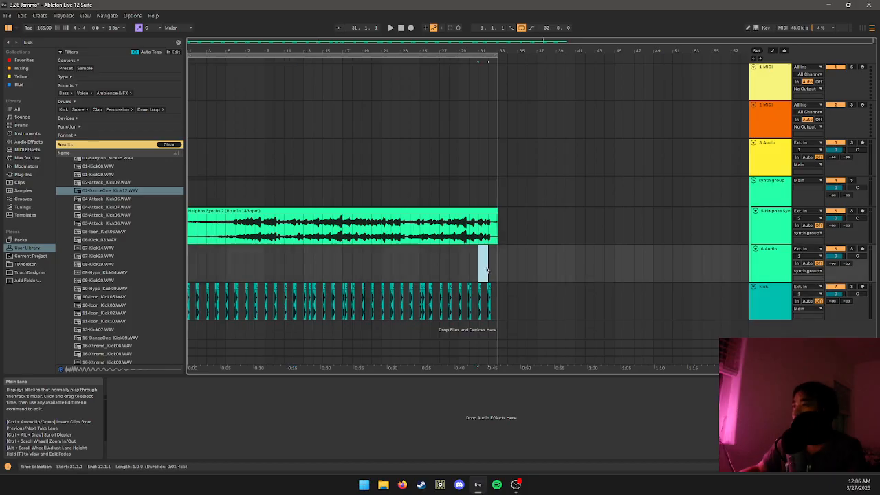
- Transpose the long synth clip down and lower its Pro warp formants to about 24, with playback running
{"action": "left_click", "coordinate": [352, 237]}
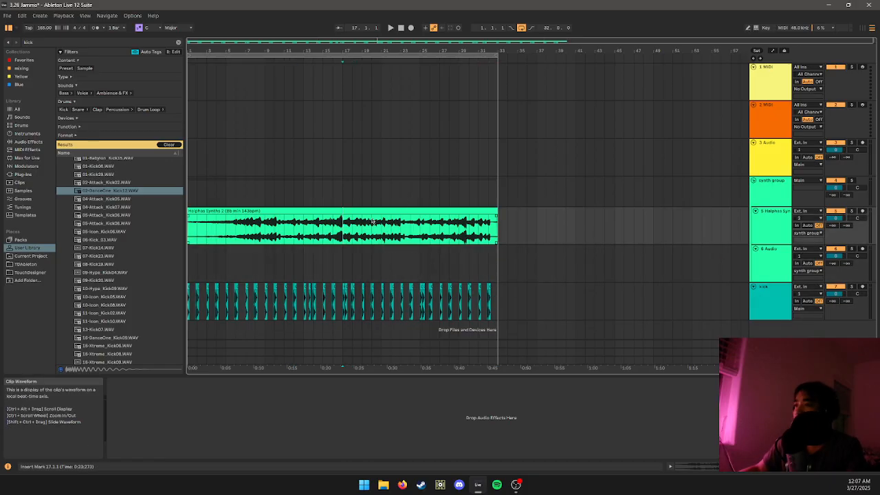
{"action": "double_click", "coordinate": [372, 223]}
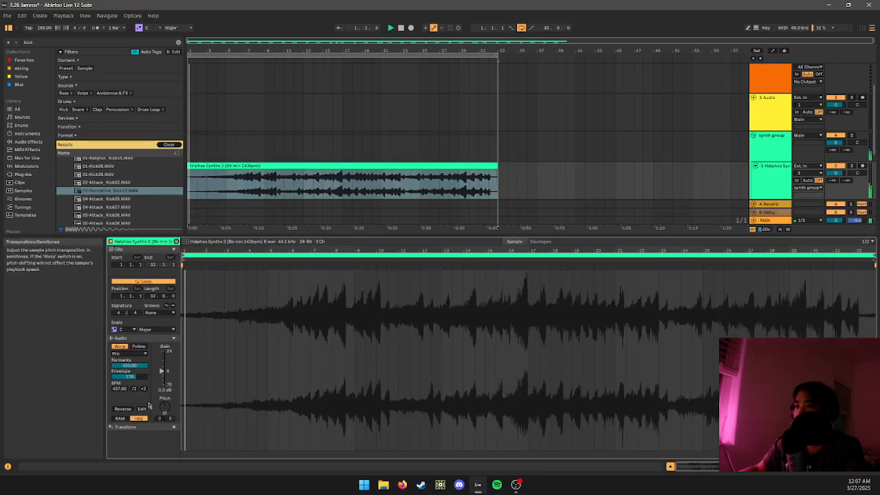
{"action": "left_click_drag", "start_coordinate": [164, 408], "coordinate": [164, 429]}
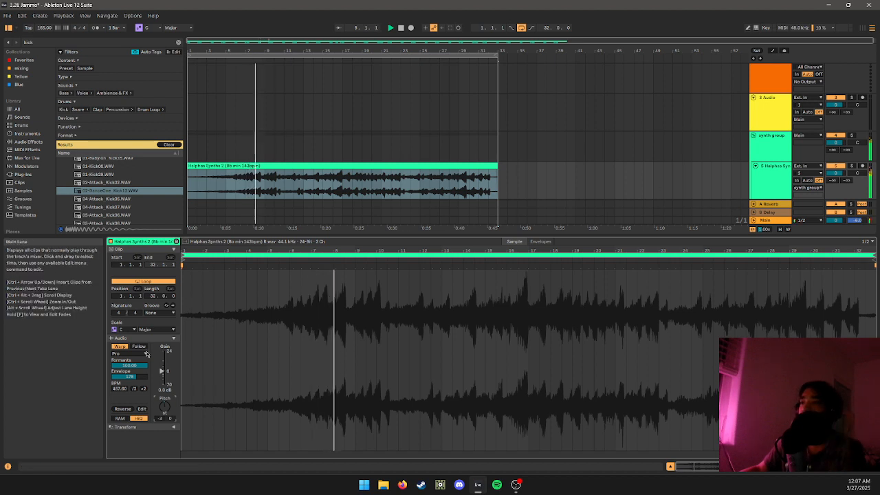
{"action": "left_click_drag", "start_coordinate": [129, 366], "coordinate": [129, 408]}
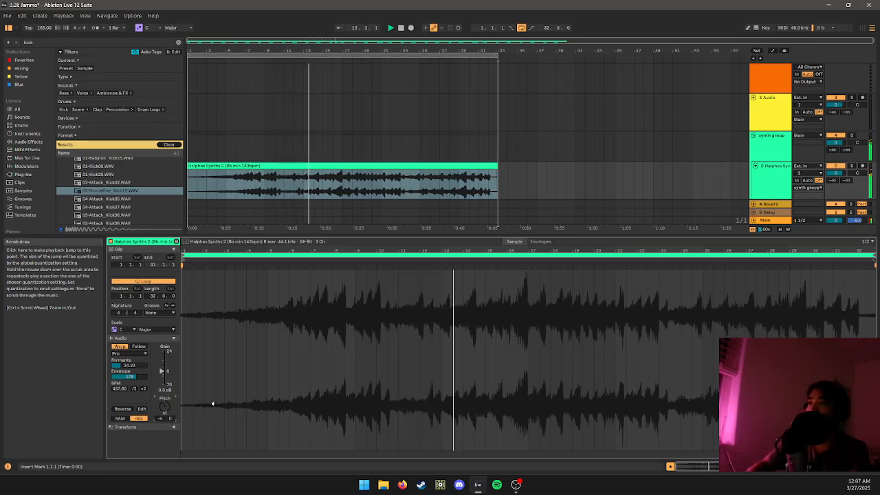
{"action": "left_click", "coordinate": [667, 185]}
- Search the plug-ins for "shifter"
{"action": "left_click", "coordinate": [769, 220]}
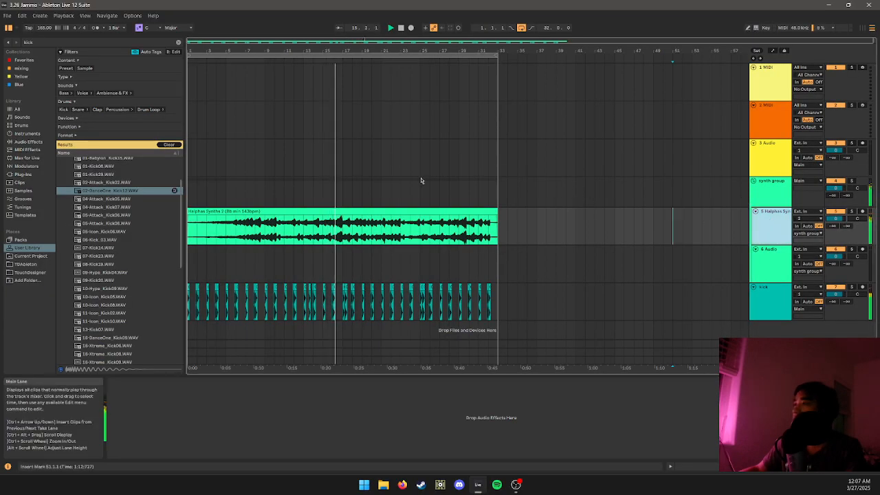
{"action": "key", "text": "ctrl+f"}
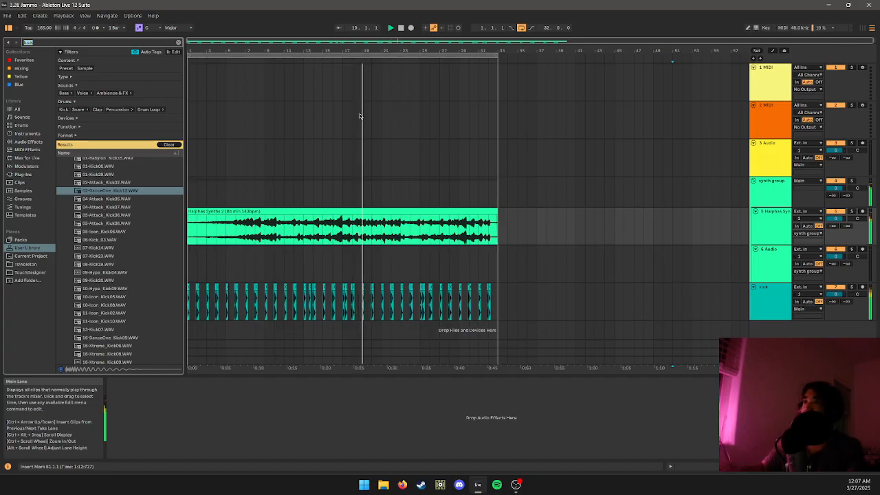
{"action": "type", "text": "shifter"}
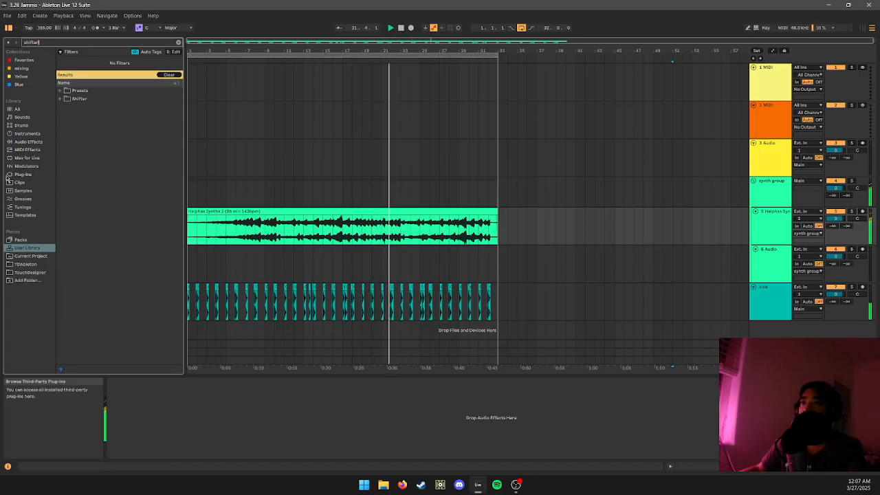
{"action": "left_click", "coordinate": [48, 174]}
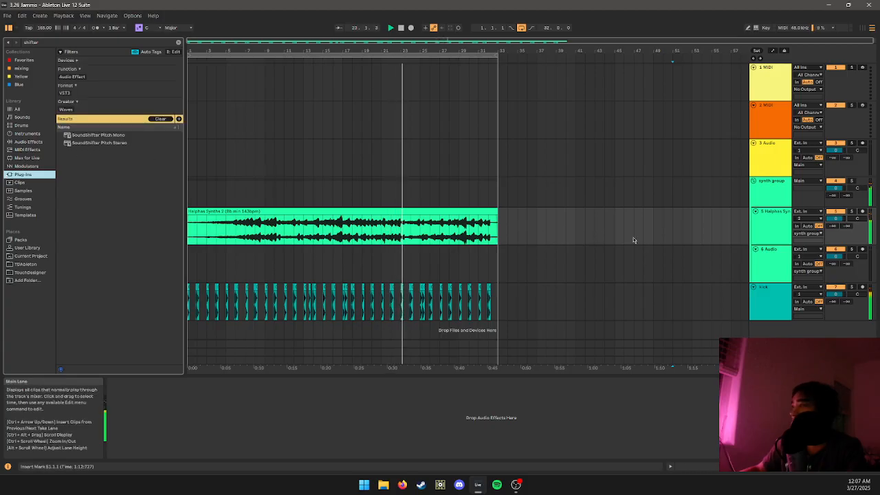
- Insert a new return track C after the Reverb and Delay returns and unfold it
{"action": "right_click", "coordinate": [766, 359]}
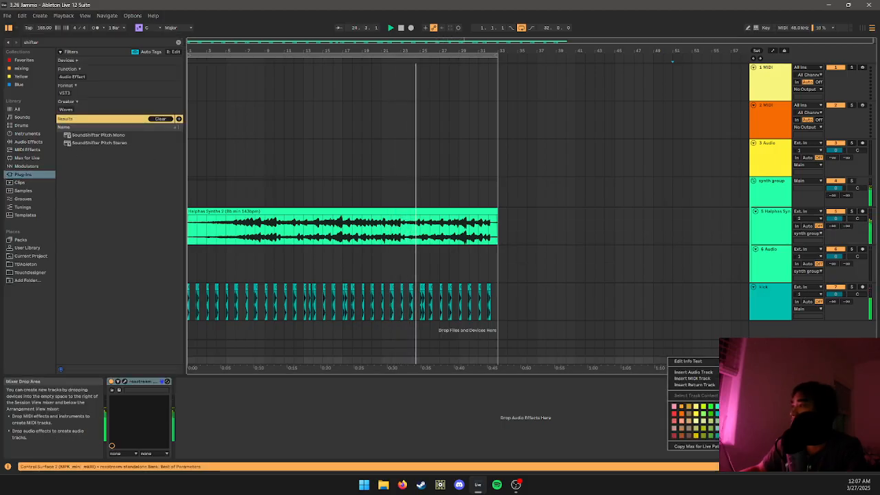
{"action": "left_click", "coordinate": [756, 385]}
{"action": "scroll", "coordinate": [766, 311], "scroll_direction": "down", "scroll_amount": 1}
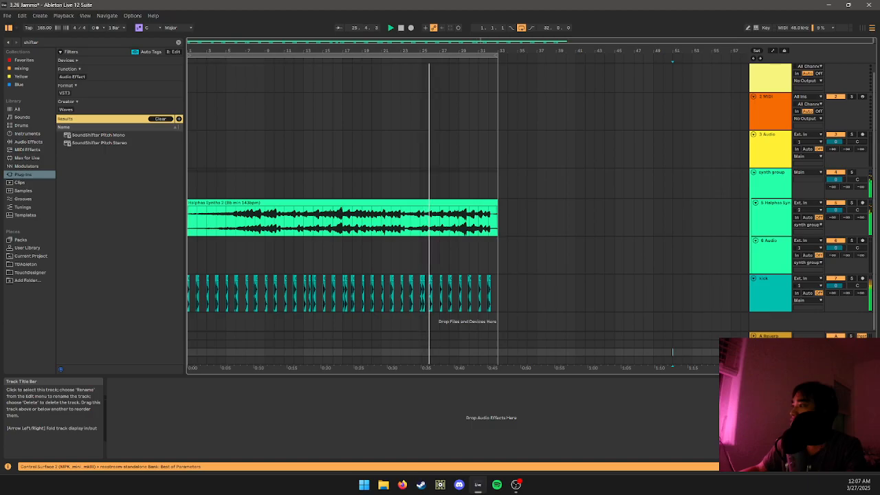
{"action": "left_click", "coordinate": [753, 352]}
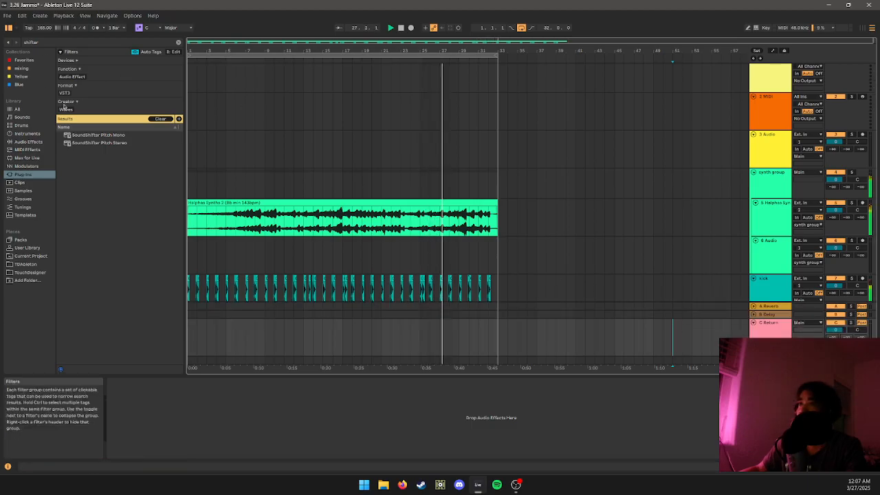
- Load SoundShifter Pitch Stereo on return track C and transpose it up 12 semitones
{"action": "mouse_move", "coordinate": [93, 144]}
{"action": "left_mouse_down"}
{"action": "mouse_move", "coordinate": [182, 232]}
{"action": "mouse_move", "coordinate": [172, 435]}
{"action": "left_mouse_up"}
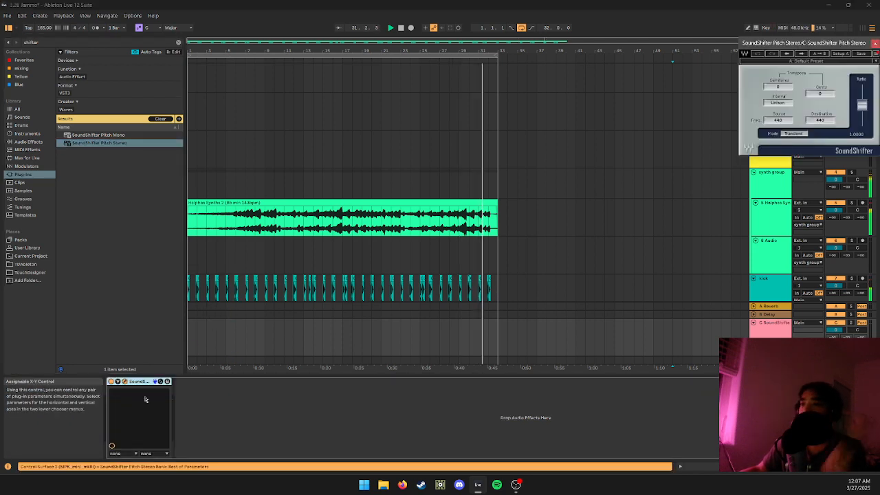
{"action": "left_click_drag", "start_coordinate": [862, 104], "coordinate": [862, 91]}
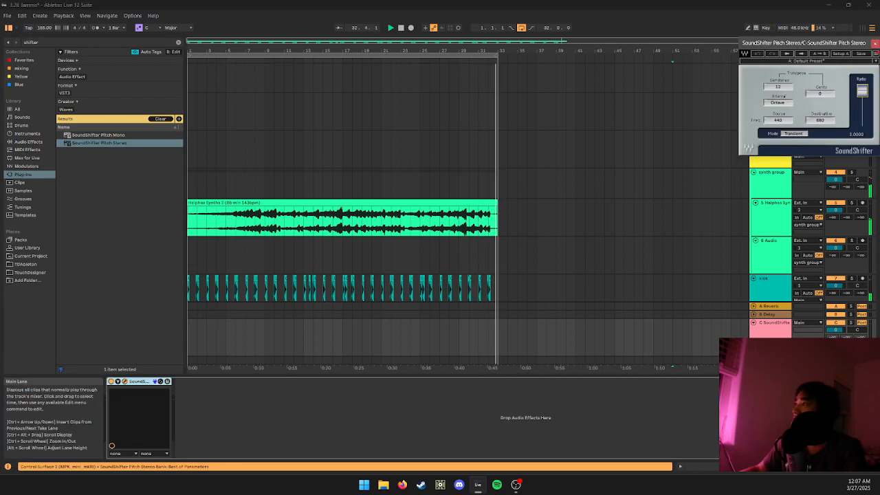
{"action": "left_click", "coordinate": [874, 44]}
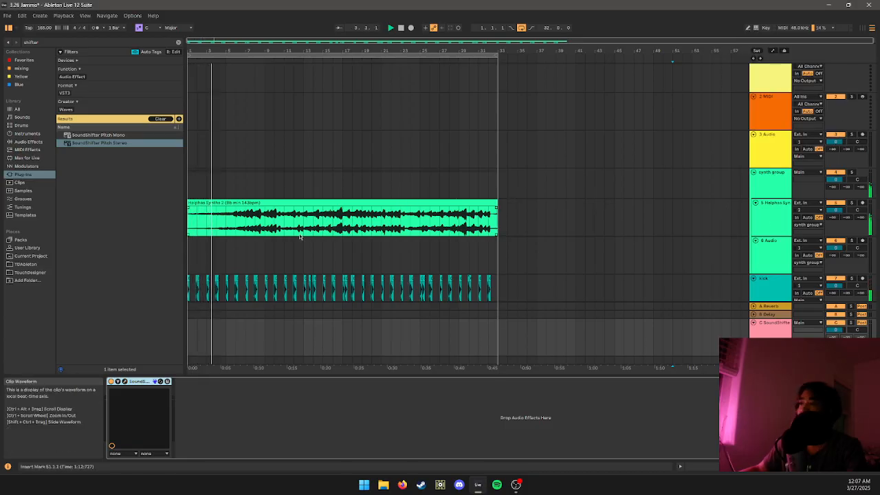
- Raise the synth track's send to the SoundShifter return
{"action": "left_click", "coordinate": [258, 229]}
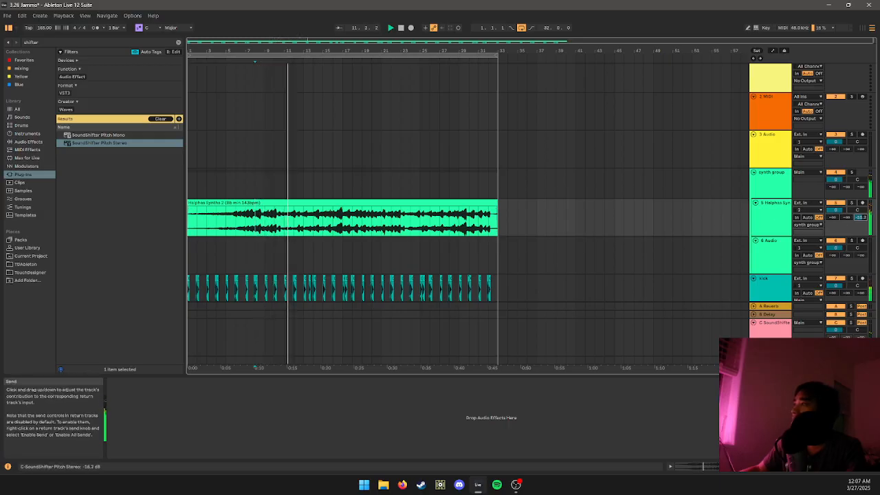
{"action": "left_click", "coordinate": [768, 231]}
- Find EQ Eight among the audio effects and load it after SoundShifter on return track C
{"action": "left_click", "coordinate": [754, 327]}
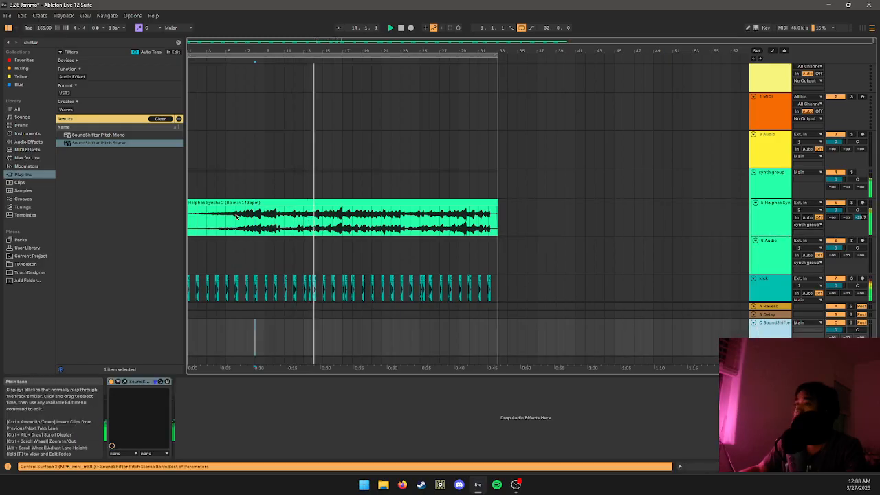
{"action": "left_click", "coordinate": [117, 41]}
{"action": "type", "text": "eq"}
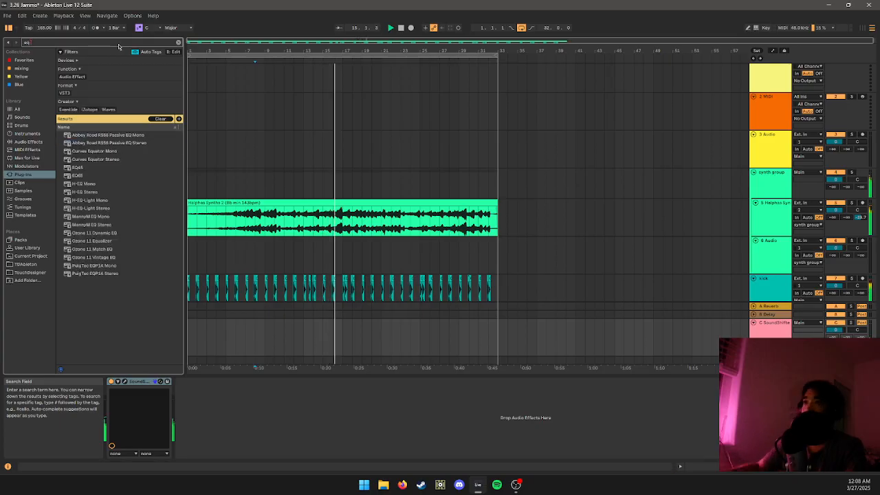
{"action": "left_click", "coordinate": [33, 141]}
{"action": "left_click", "coordinate": [81, 109]}
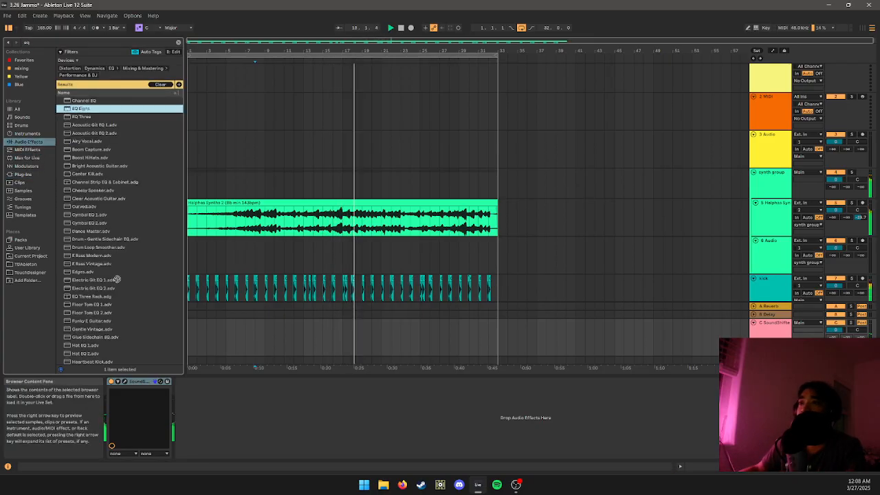
{"action": "key", "text": "Return"}
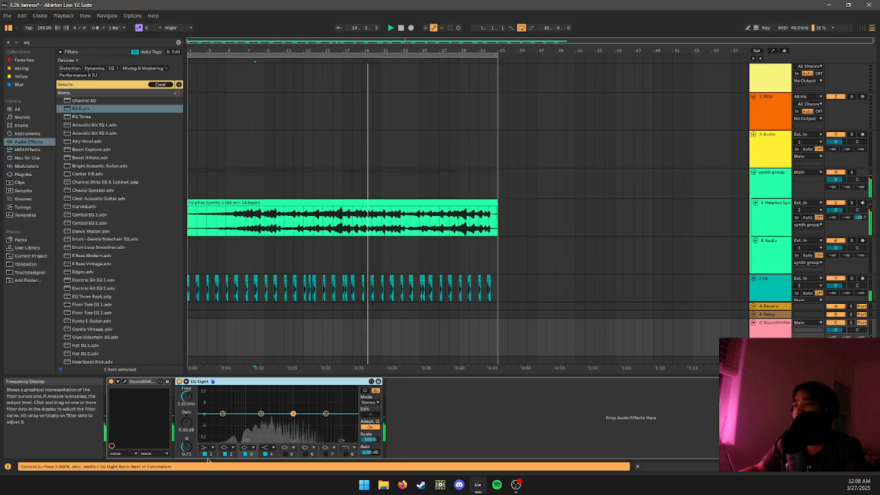
- Shape EQ Eight on the SoundShifter return: low band -10 dB at 587 Hz, an upper-mid boost, high band -1.61 dB at 5.05 kHz
{"action": "left_click_drag", "start_coordinate": [222, 413], "coordinate": [282, 431]}
{"action": "left_click", "coordinate": [761, 335]}
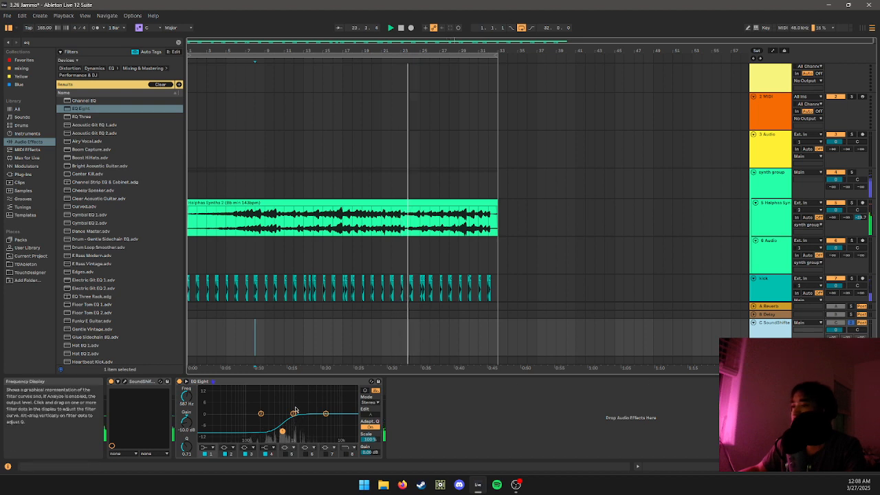
{"action": "left_click_drag", "start_coordinate": [291, 414], "coordinate": [326, 417]}
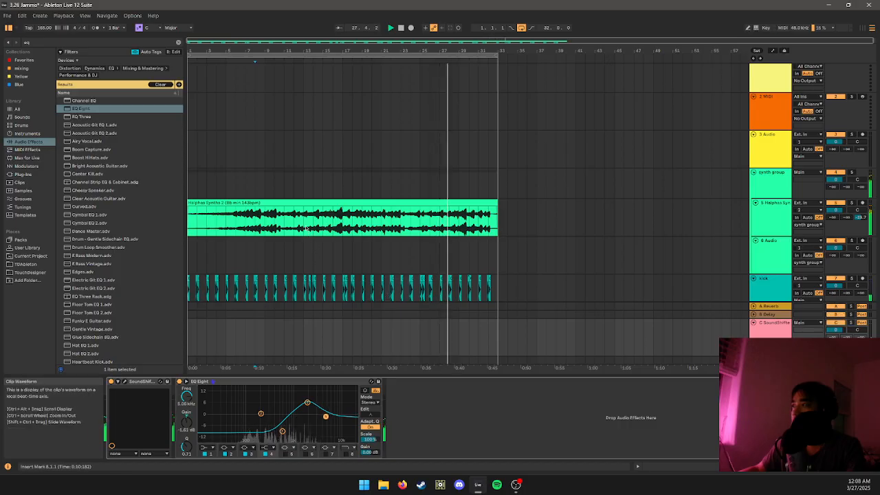
- Ease the return EQ's low-band cut to about -8.06 dB while playing the arrangement, and stop playback
{"action": "left_click", "coordinate": [304, 227]}
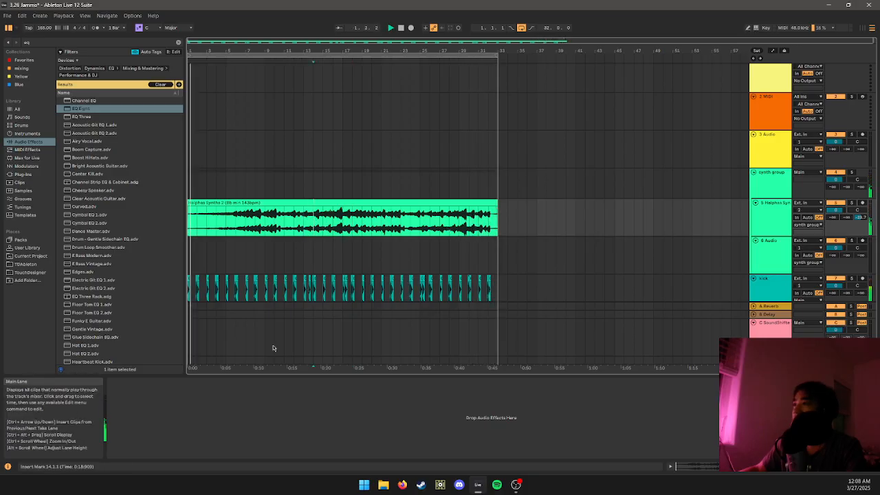
{"action": "left_click", "coordinate": [322, 336]}
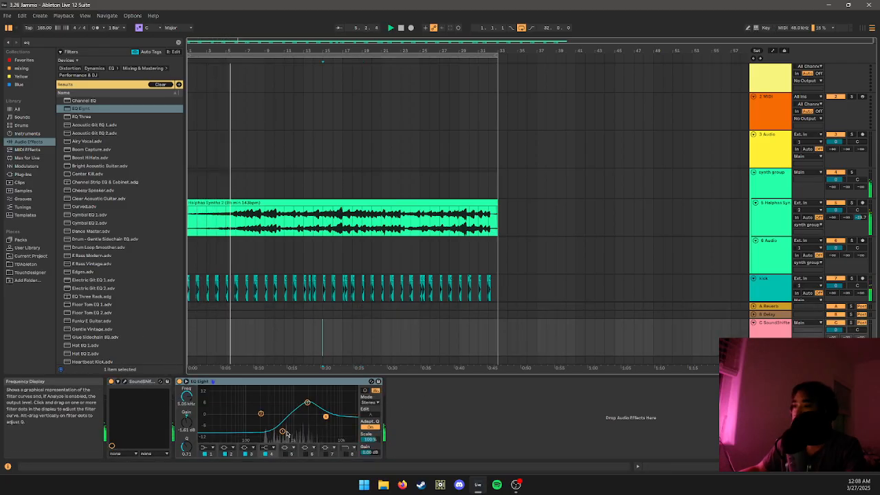
{"action": "left_click_drag", "start_coordinate": [283, 432], "coordinate": [284, 427]}
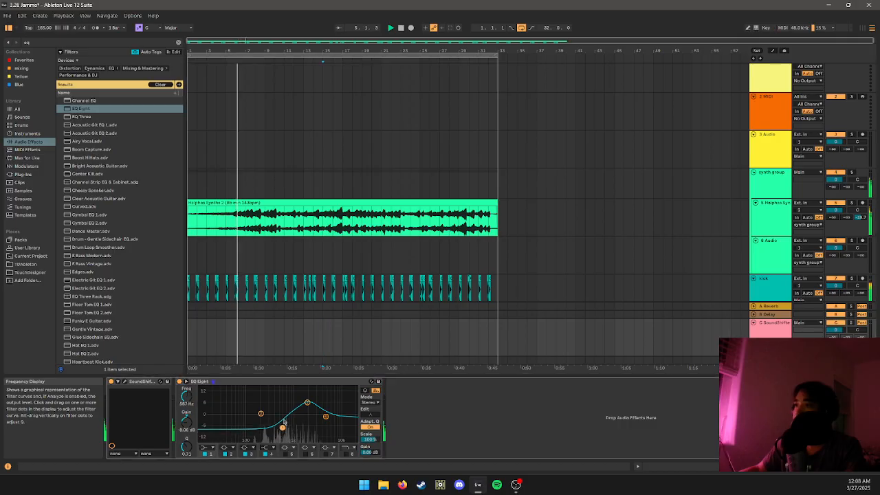
{"action": "left_click", "coordinate": [451, 235]}
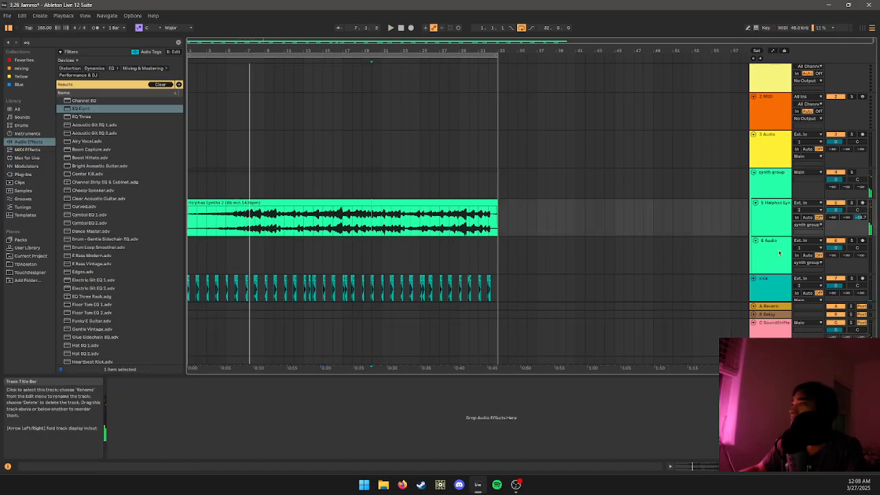
{"action": "key", "text": "Down"}
{"action": "left_click", "coordinate": [337, 215]}
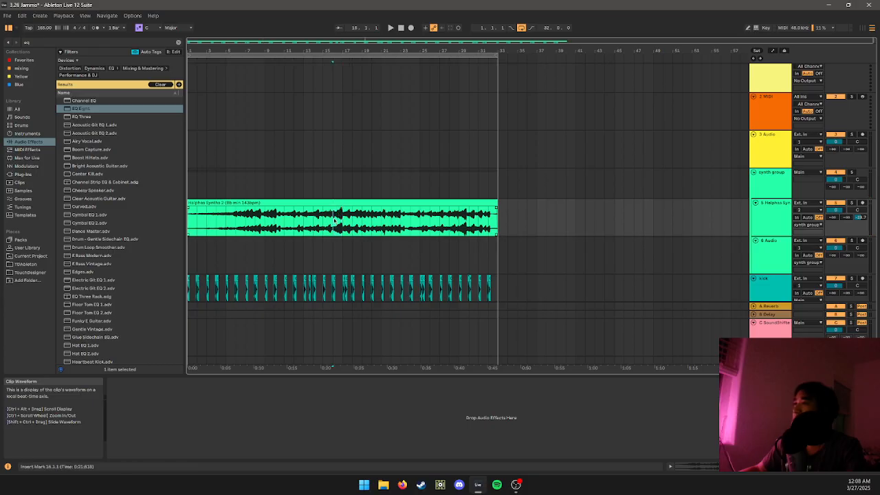
- Copy the last kick clip and paste it at bar 33 on the kick track
{"action": "scroll", "coordinate": [503, 265], "scroll_direction": "down", "scroll_amount": 2}
{"action": "left_click", "coordinate": [510, 298]}
{"action": "left_click", "coordinate": [499, 295]}
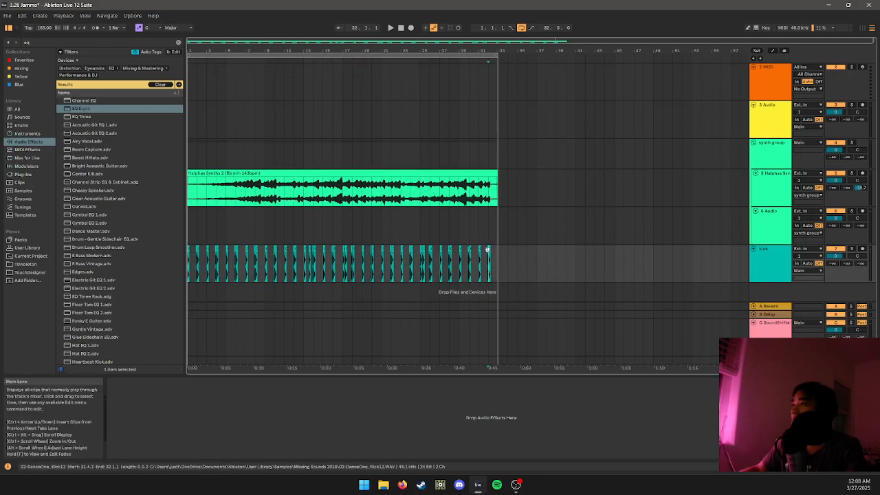
{"action": "scroll", "coordinate": [495, 264], "scroll_direction": "up", "scroll_amount": 5}
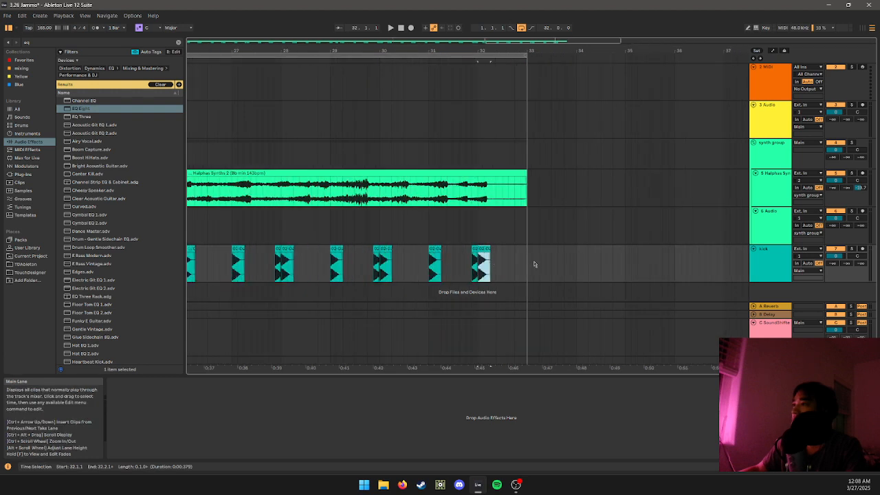
{"action": "scroll", "coordinate": [529, 265], "scroll_direction": "up", "scroll_amount": 6}
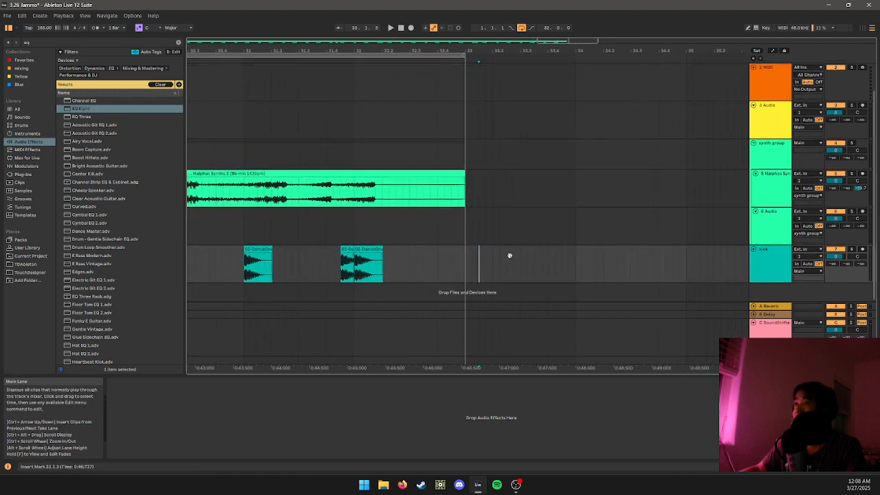
{"action": "scroll", "coordinate": [444, 259], "scroll_direction": "up", "scroll_amount": 5}
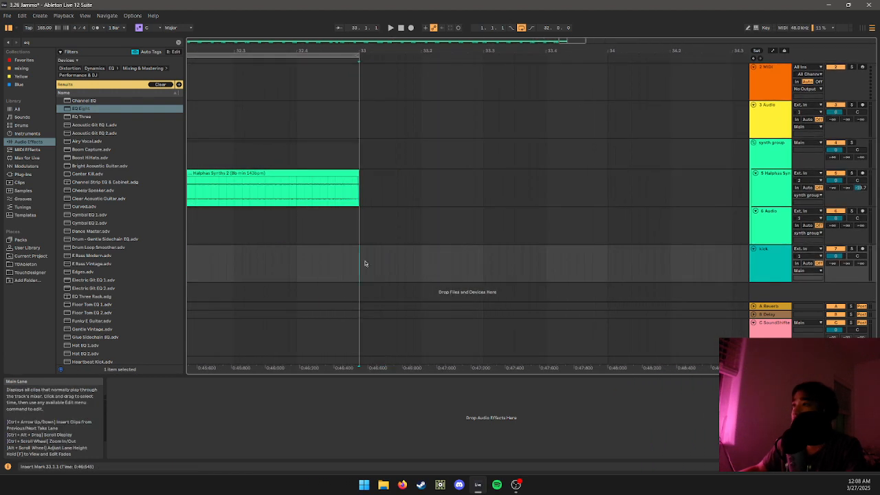
{"action": "key", "text": "ctrl+v"}
{"action": "scroll", "coordinate": [385, 266], "scroll_direction": "up", "scroll_amount": 2}
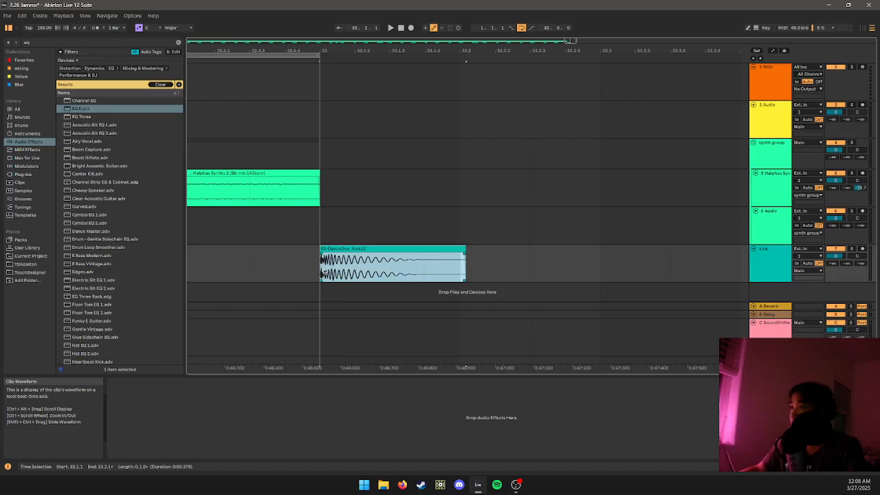
- Select the first three sixteenths of the kick at bar 33 and duplicate them twice
{"action": "left_click_drag", "start_coordinate": [321, 268], "coordinate": [425, 271]}
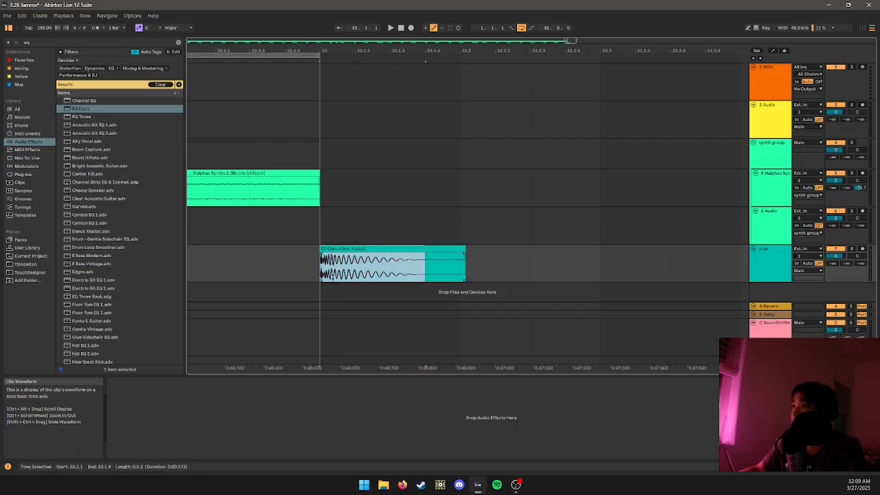
{"action": "key", "text": "ctrl+d"}
{"action": "key", "text": "ctrl+d"}
{"action": "scroll", "coordinate": [367, 274], "scroll_direction": "down", "scroll_amount": 3}
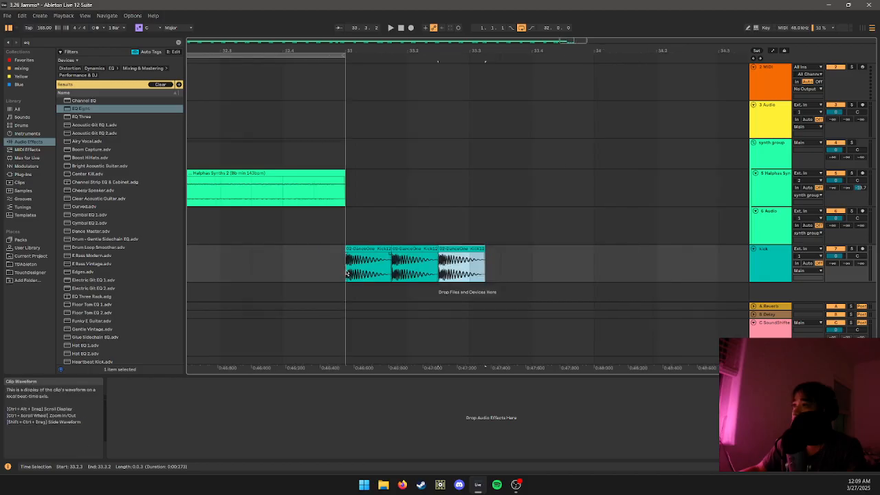
- Repeat the half-bar kick pattern from 33.1.1 to 33.3.1 until it fills bars 33 up to 37
{"action": "left_click_drag", "start_coordinate": [347, 274], "coordinate": [437, 272]}
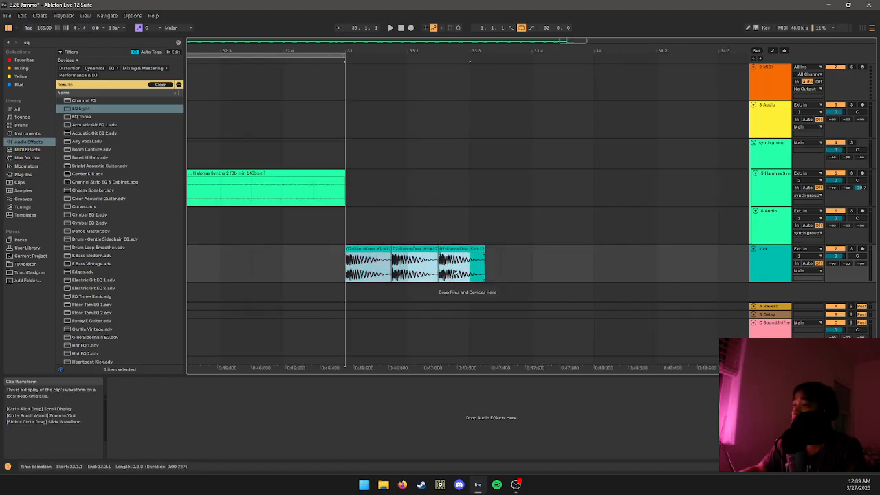
{"action": "key", "text": "ctrl+d"}
{"action": "key", "text": "ctrl+d"}
{"action": "scroll", "coordinate": [450, 274], "scroll_direction": "down", "scroll_amount": 3}
{"action": "key", "text": "ctrl+d"}
{"action": "key", "text": "ctrl+d"}
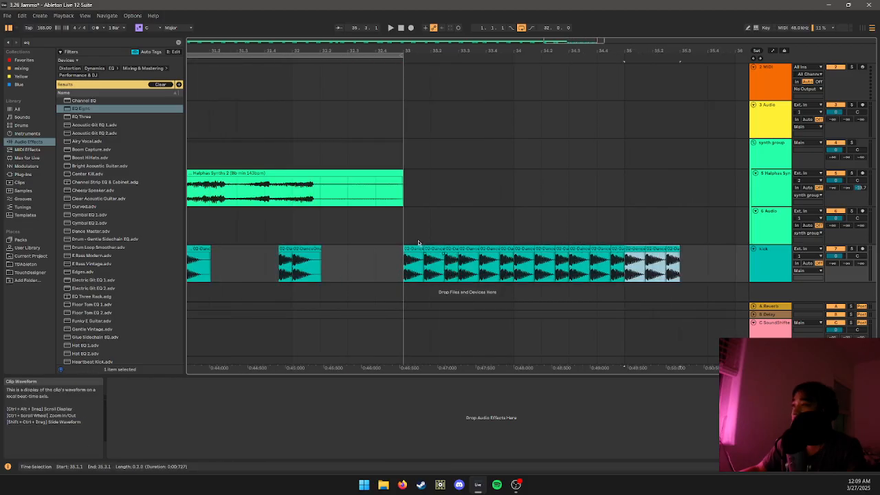
{"action": "key", "text": "ctrl+d"}
{"action": "key", "text": "ctrl+d"}
{"action": "scroll", "coordinate": [398, 241], "scroll_direction": "down", "scroll_amount": 3}
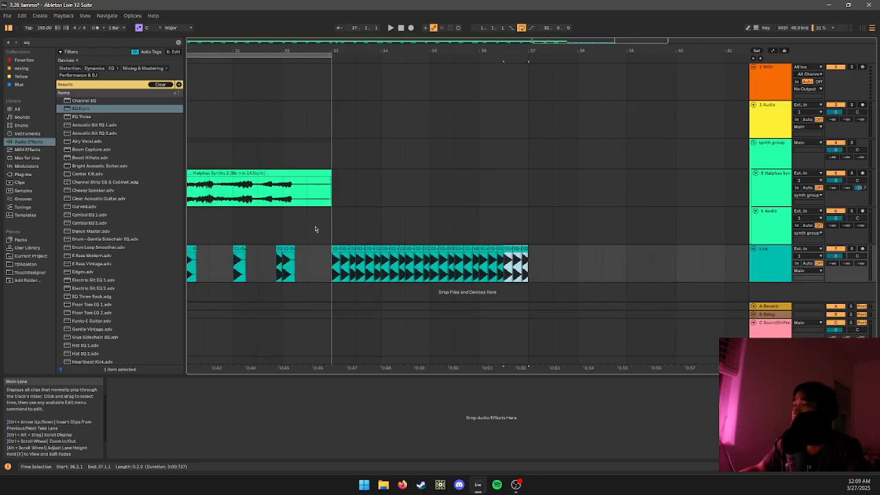
- Play the new kick run from bar 33 and loop the arrangement over its four bars
{"action": "left_click", "coordinate": [289, 221]}
{"action": "left_click", "coordinate": [333, 232]}
{"action": "key", "text": "space"}
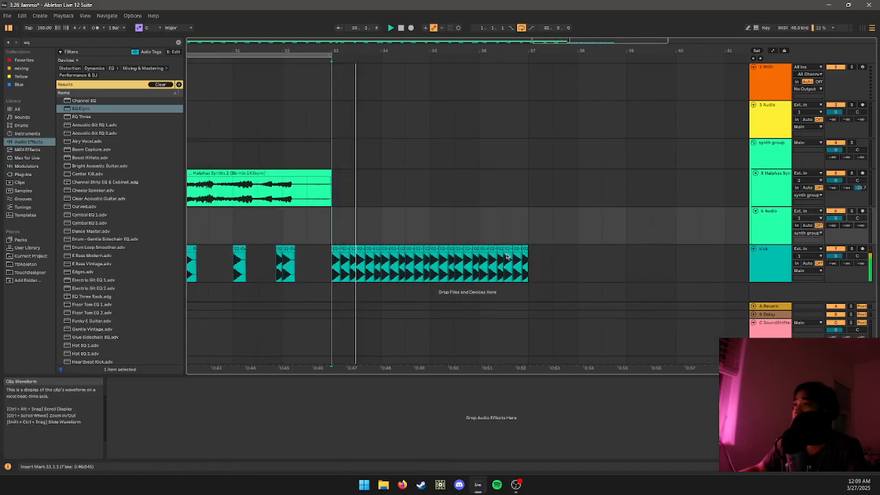
{"action": "left_click", "coordinate": [447, 248]}
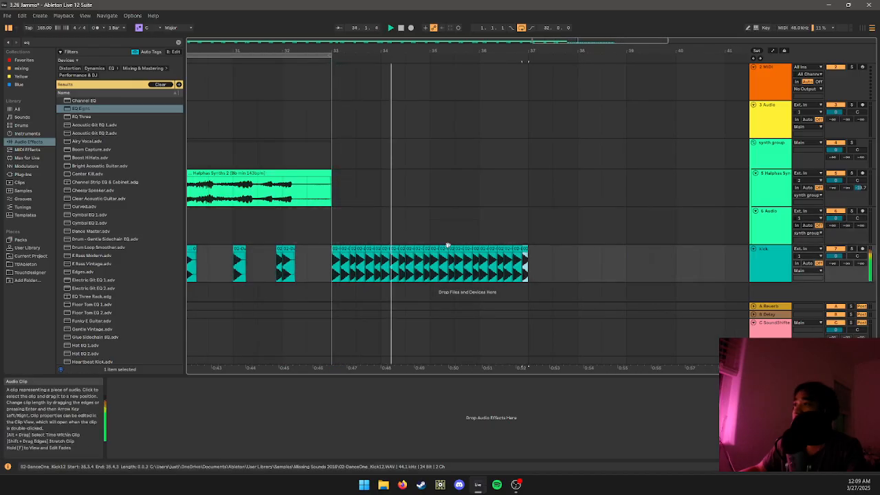
{"action": "left_click", "coordinate": [342, 249]}
{"action": "key", "text": "ctrl+l"}
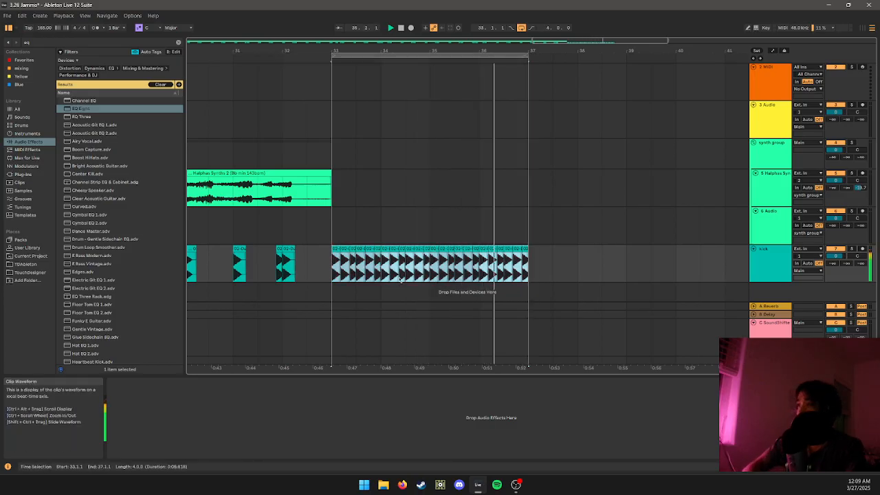
- Audition earlier parts of the synth clip with the kicks, including from bars 29 and 17, for the passage to follow
{"action": "left_click_drag", "start_coordinate": [304, 244], "coordinate": [412, 227]}
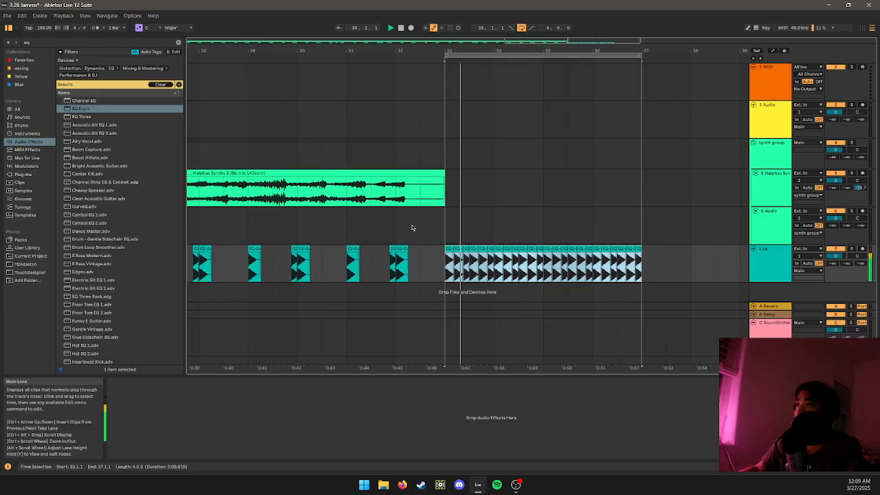
{"action": "left_click", "coordinate": [283, 195]}
{"action": "key", "text": "space"}
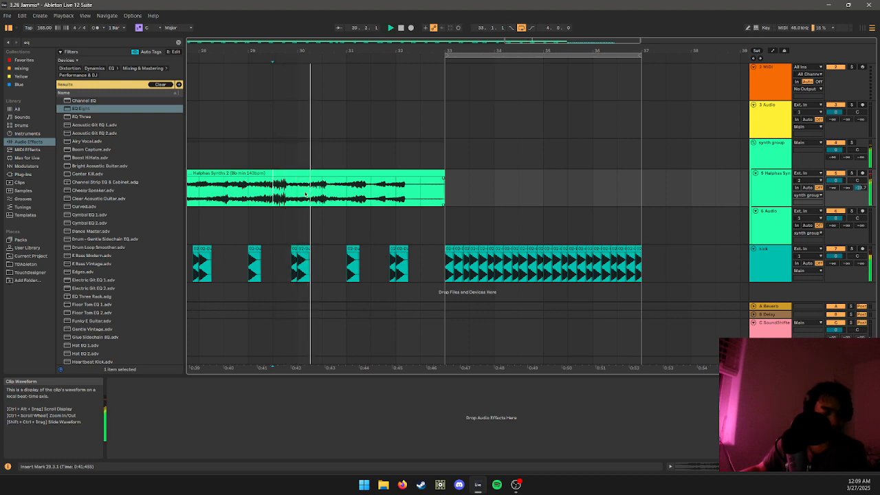
{"action": "left_click_drag", "start_coordinate": [271, 221], "coordinate": [408, 202]}
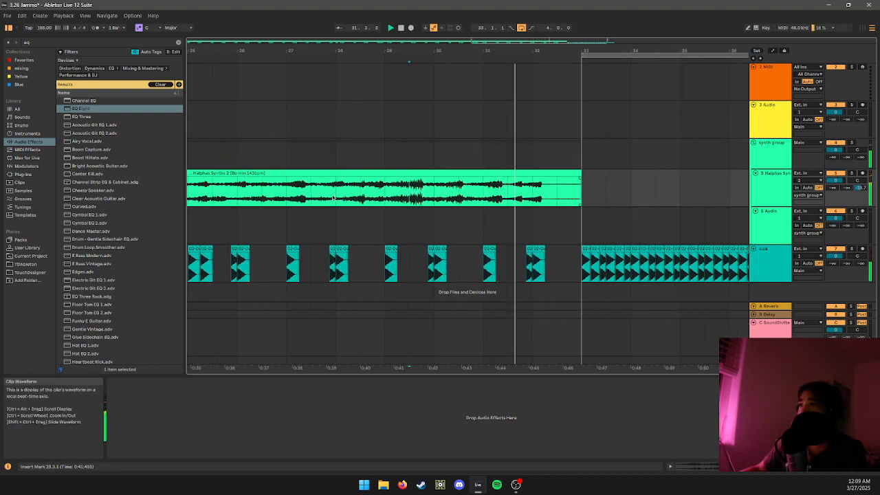
{"action": "left_click", "coordinate": [303, 231]}
{"action": "key", "text": "space"}
{"action": "left_click_drag", "start_coordinate": [302, 232], "coordinate": [446, 215]}
{"action": "scroll", "coordinate": [321, 189], "scroll_direction": "down", "scroll_amount": 3}
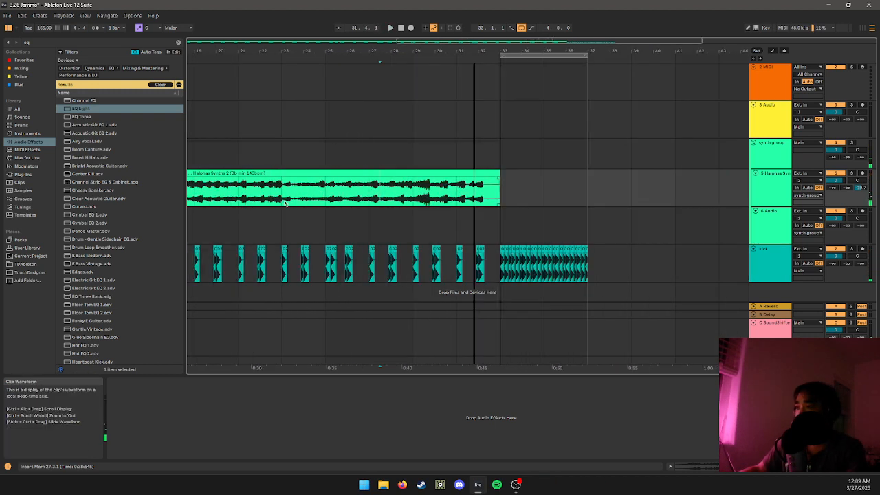
{"action": "left_click_drag", "start_coordinate": [295, 211], "coordinate": [437, 203]}
{"action": "key", "text": "space"}
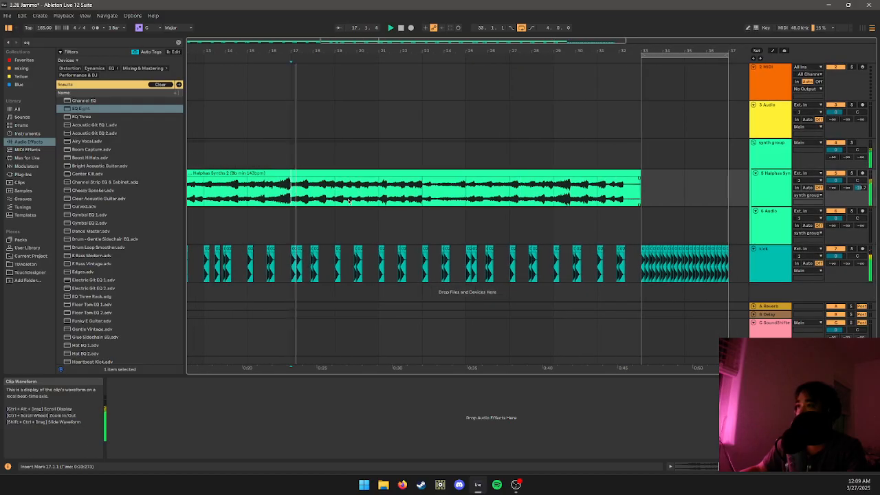
{"action": "left_click_drag", "start_coordinate": [293, 190], "coordinate": [349, 193]}
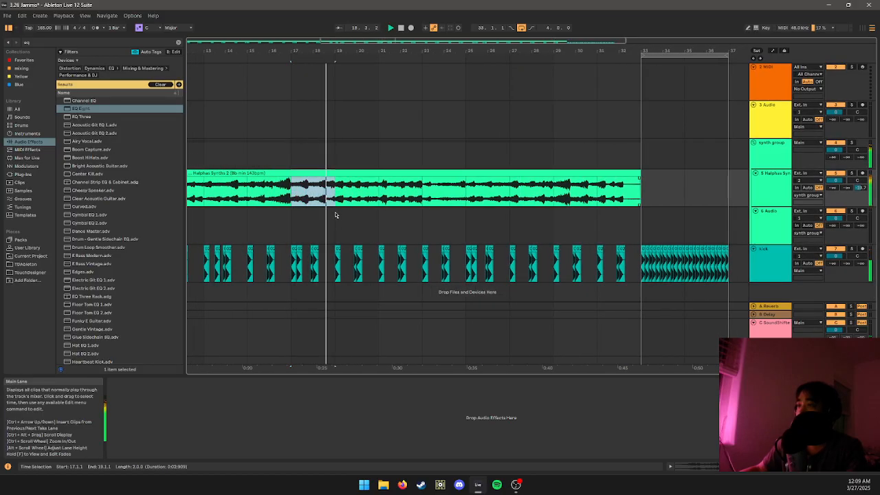
{"action": "scroll", "coordinate": [337, 207], "scroll_direction": "down", "scroll_amount": 2}
{"action": "left_click", "coordinate": [222, 166]}
{"action": "key", "text": "space"}
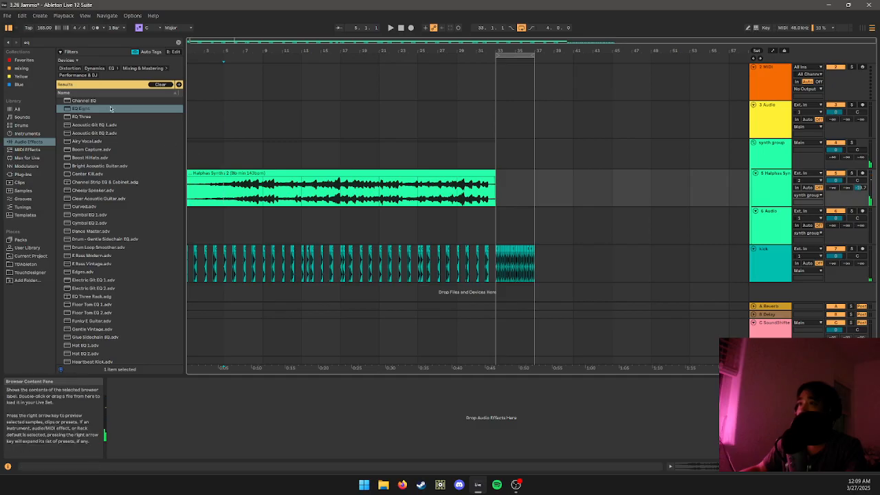
- Search the User Library for samples matching "ha" and "haphas"
{"action": "left_click", "coordinate": [31, 248]}
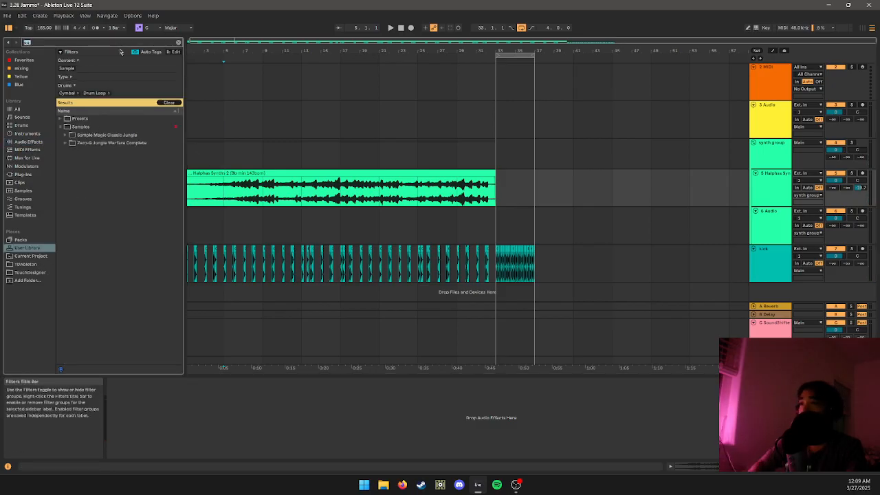
{"action": "type", "text": "ha"}
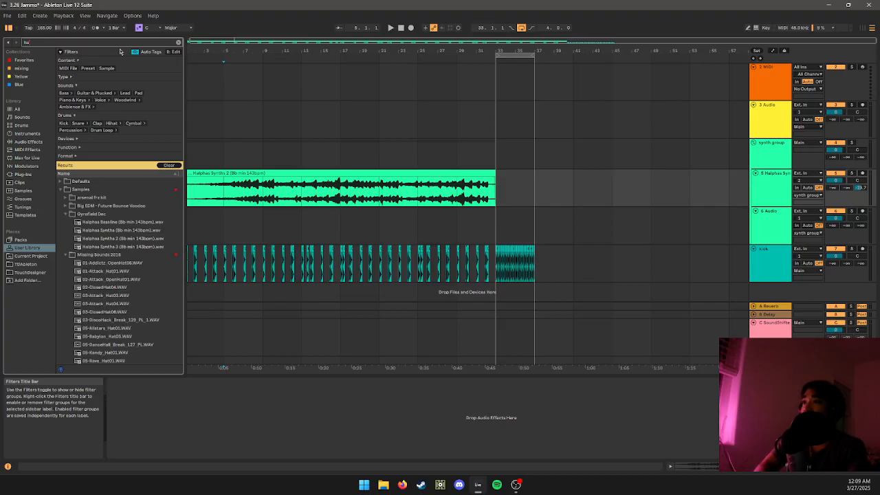
{"action": "key", "text": "BackSpace"}
{"action": "key", "text": "BackSpace"}
{"action": "type", "text": "ha"}
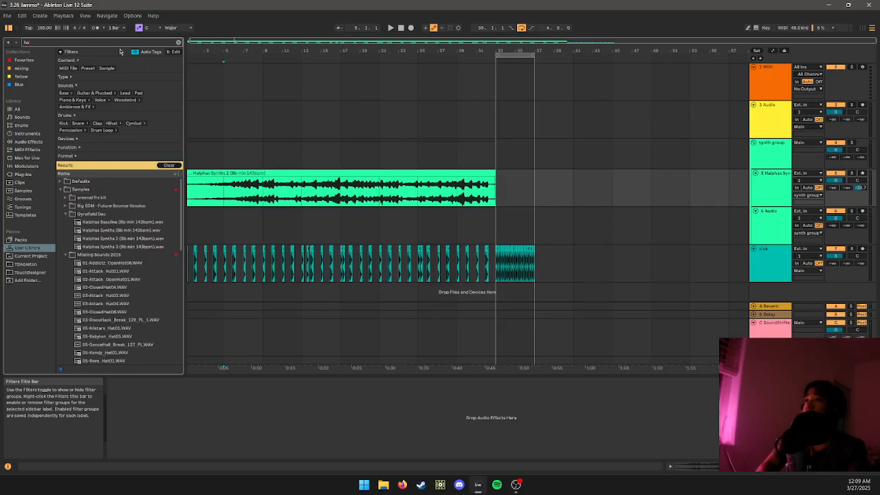
{"action": "type", "text": "phas"}
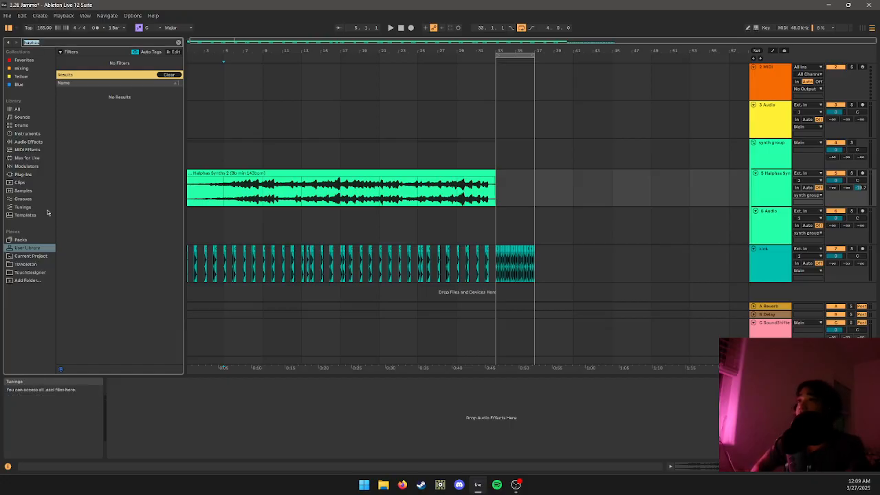
- Search the User Library for "halphas" and place the Halphas Synths 2 sample on track 6 at bar 33
{"action": "type", "text": "halphas"}
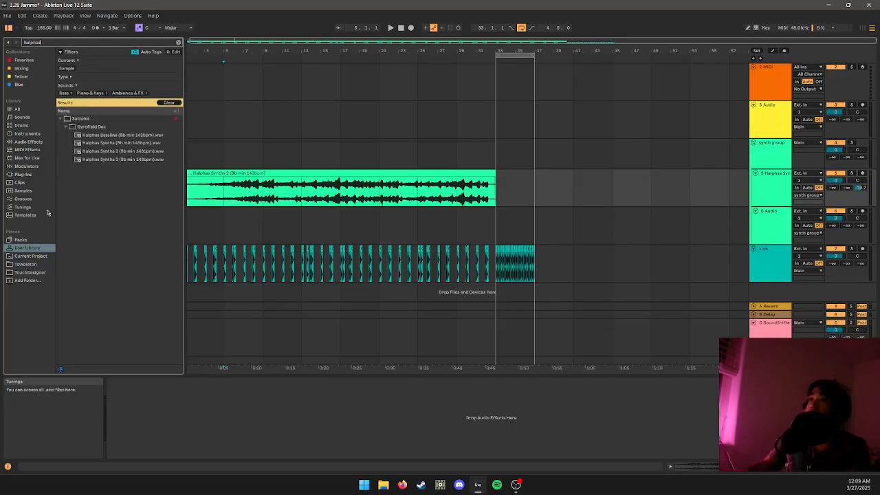
{"action": "left_click", "coordinate": [115, 151]}
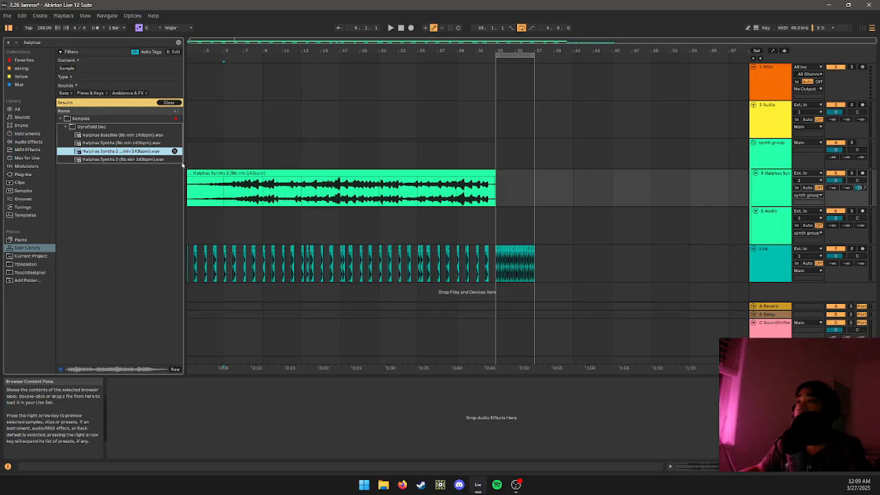
{"action": "left_click_drag", "start_coordinate": [183, 165], "coordinate": [509, 229]}
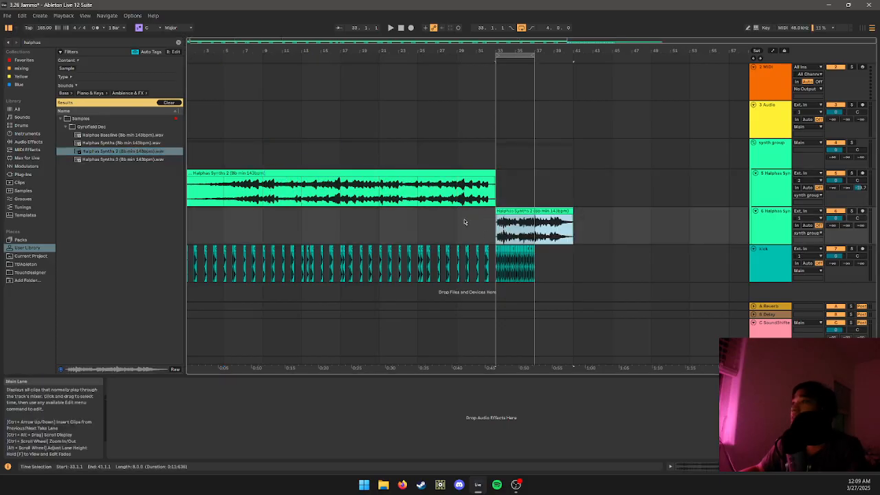
{"action": "scroll", "coordinate": [515, 230], "scroll_direction": "up", "scroll_amount": 3}
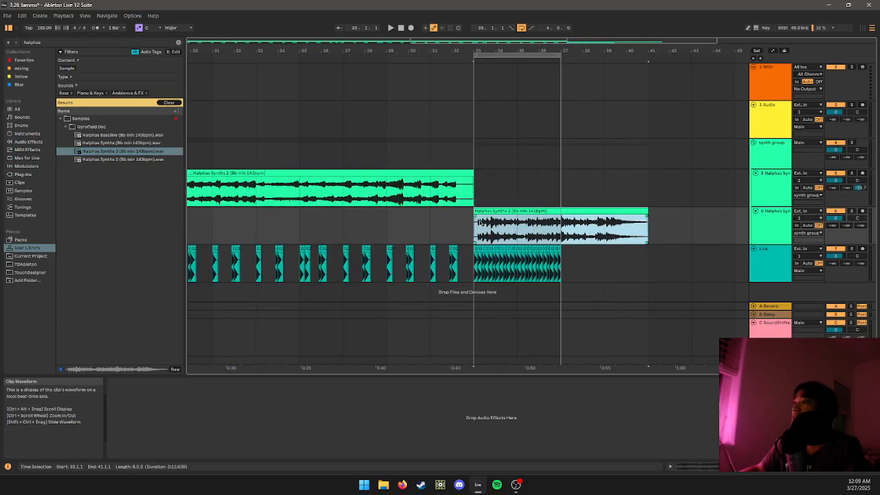
- Transpose the new synth clip to -5 semitones, set its warp mode to Complex Pro with formants at about 73, and play it
{"action": "left_click", "coordinate": [509, 195]}
{"action": "left_click", "coordinate": [507, 224]}
{"action": "left_click", "coordinate": [496, 211]}
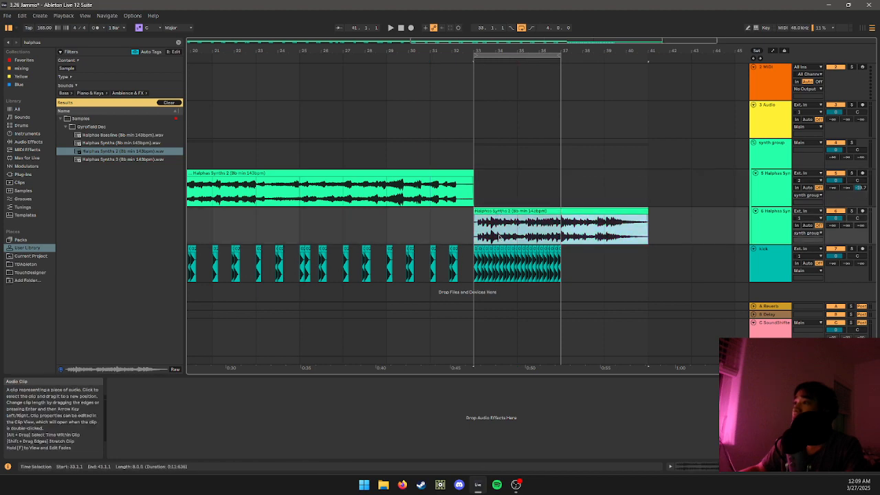
{"action": "left_click", "coordinate": [504, 231]}
{"action": "left_click", "coordinate": [510, 211]}
{"action": "left_click_drag", "start_coordinate": [495, 217], "coordinate": [530, 214]}
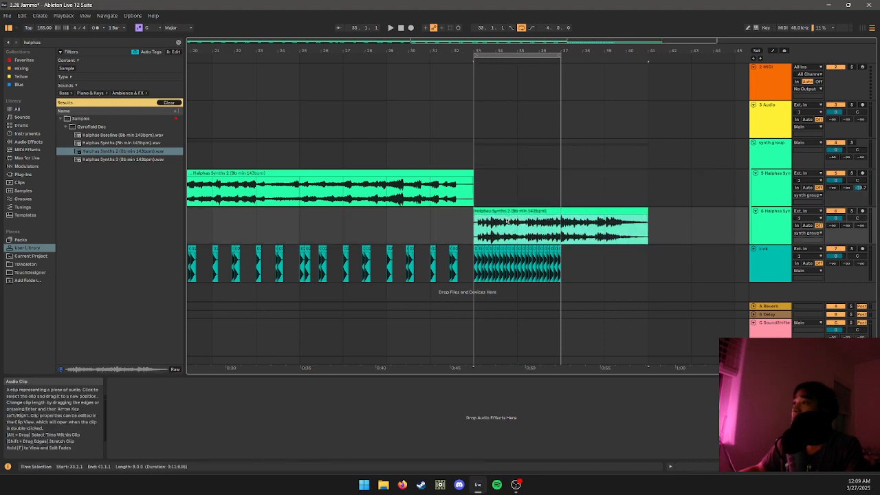
{"action": "left_click", "coordinate": [526, 214]}
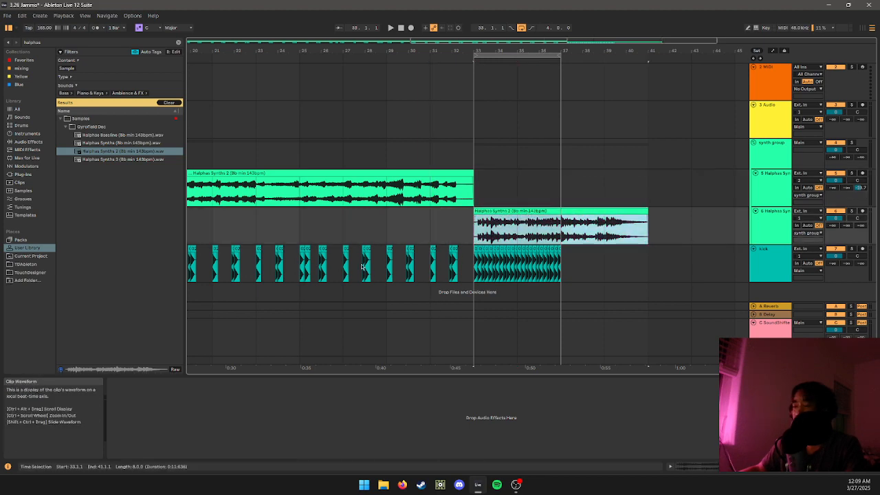
{"action": "double_click", "coordinate": [526, 213]}
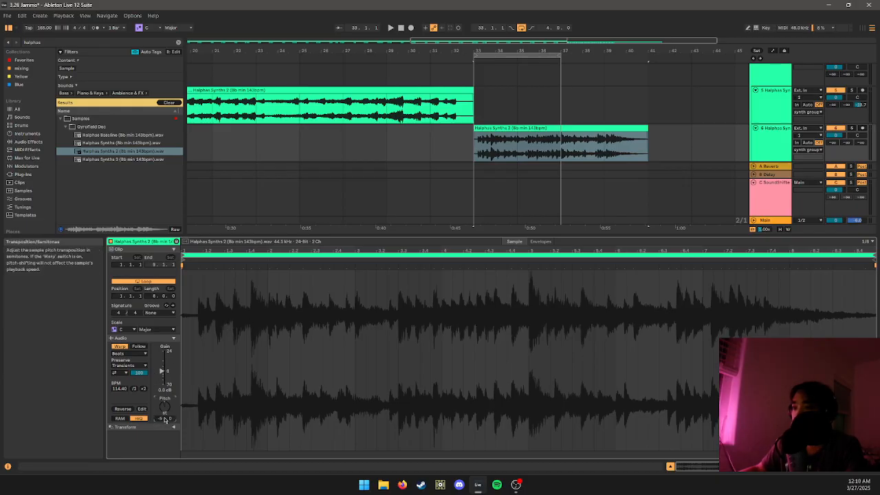
{"action": "left_click", "coordinate": [129, 353]}
{"action": "left_click", "coordinate": [133, 397]}
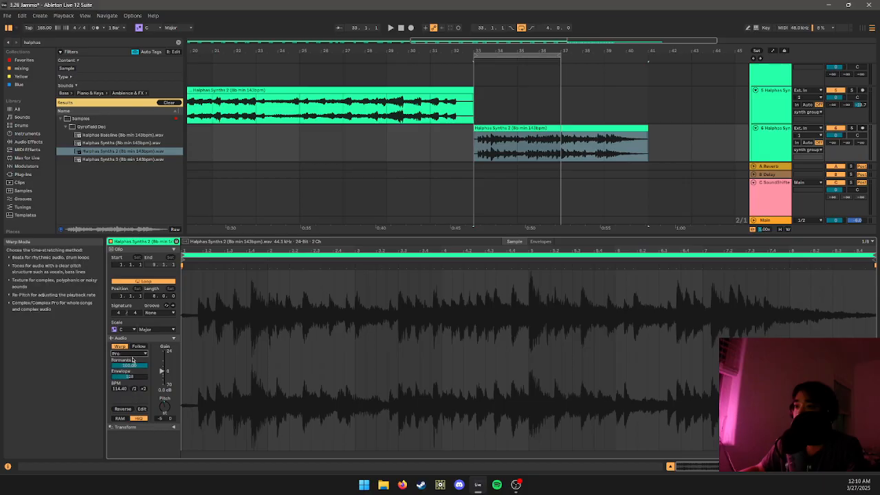
{"action": "key", "text": "space"}
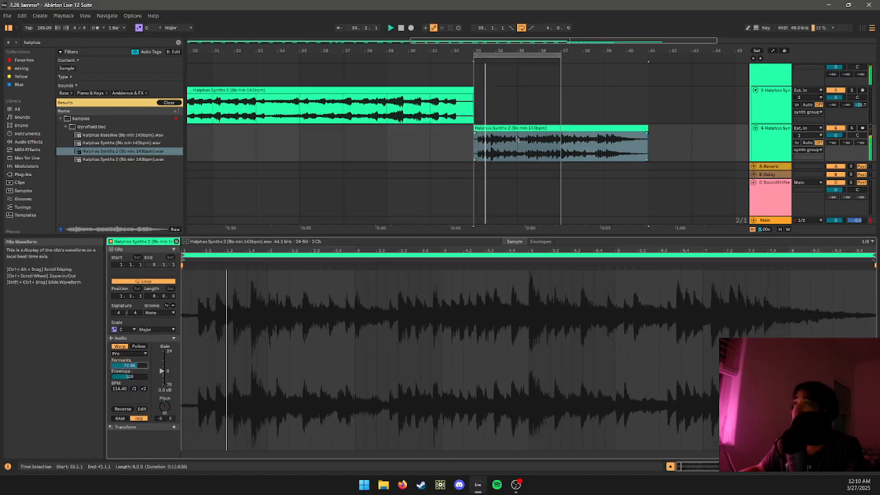
- Try shifting the pitched synth clip earlier to start at 30.3.1 and audition that alignment over the looped bars
{"action": "scroll", "coordinate": [504, 142], "scroll_direction": "down", "scroll_amount": 2}
{"action": "scroll", "coordinate": [504, 143], "scroll_direction": "up", "scroll_amount": 3}
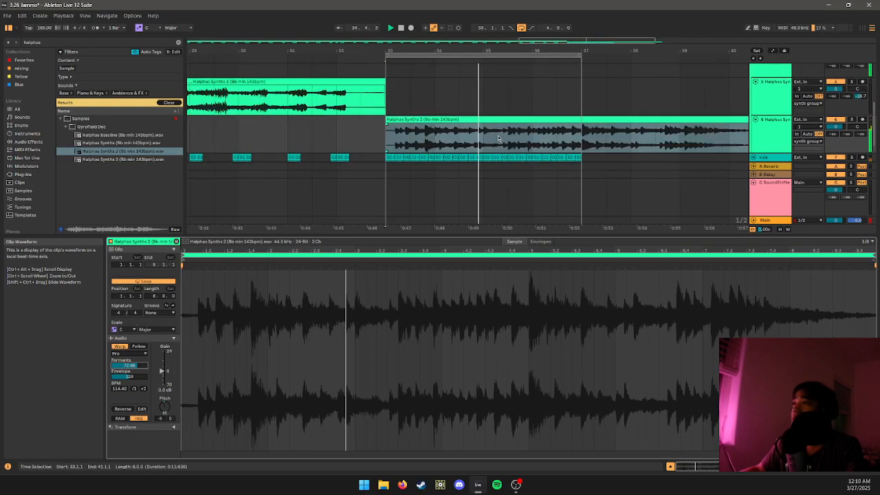
{"action": "left_click_drag", "start_coordinate": [491, 141], "coordinate": [440, 135]}
{"action": "left_click", "coordinate": [460, 139]}
{"action": "left_click", "coordinate": [408, 139]}
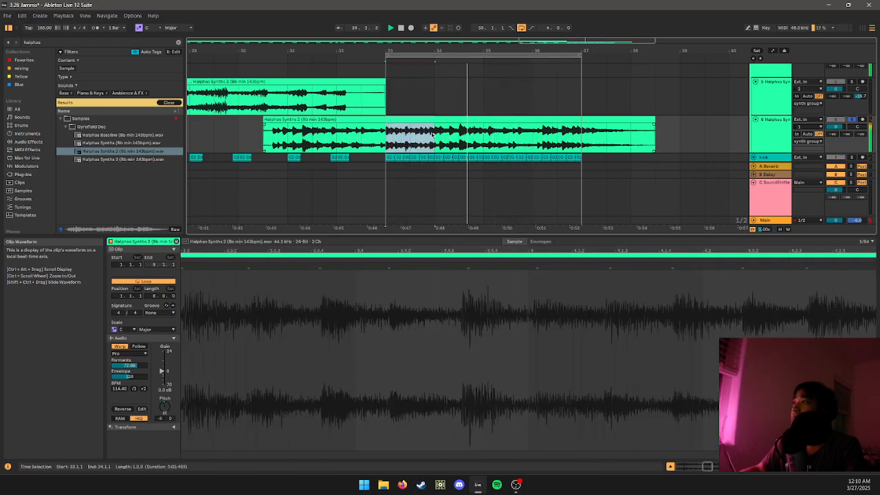
{"action": "double_click", "coordinate": [416, 119]}
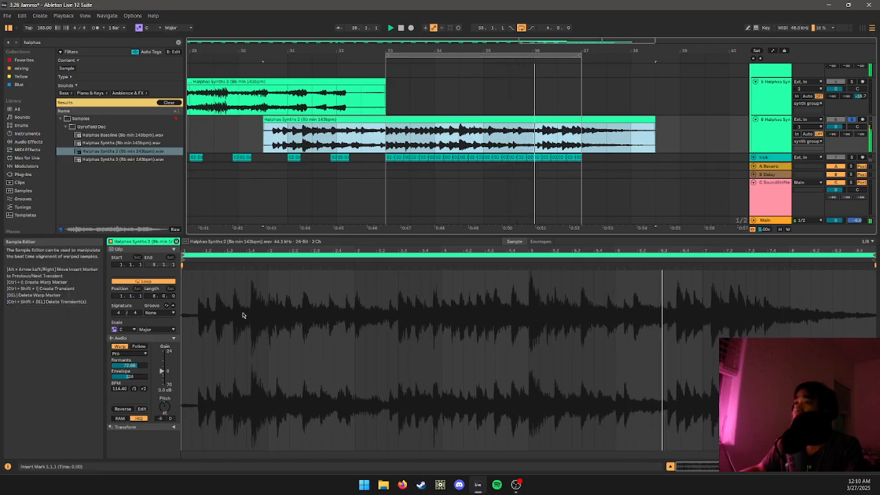
{"action": "scroll", "coordinate": [389, 206], "scroll_direction": "down", "scroll_amount": 3}
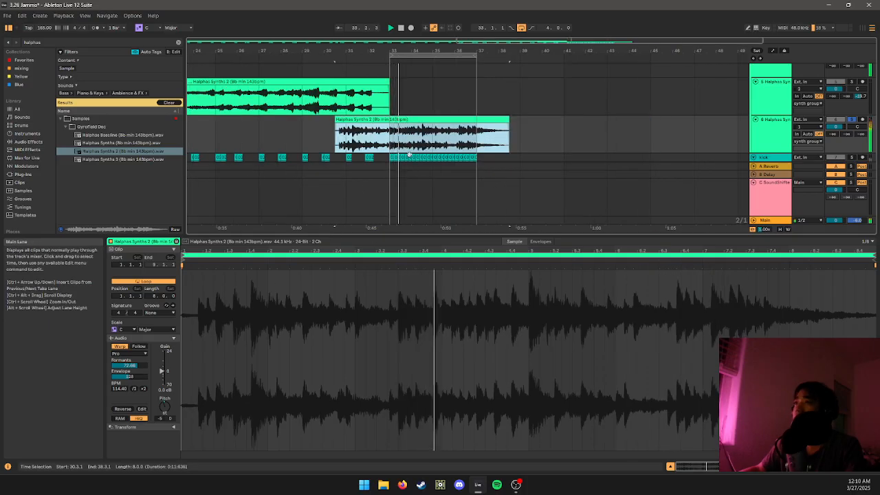
- Move the pitched synth clip to start at 33.1.1 and stretch it to 12 bars, ending at 45.1.1
{"action": "left_click_drag", "start_coordinate": [437, 119], "coordinate": [492, 119]}
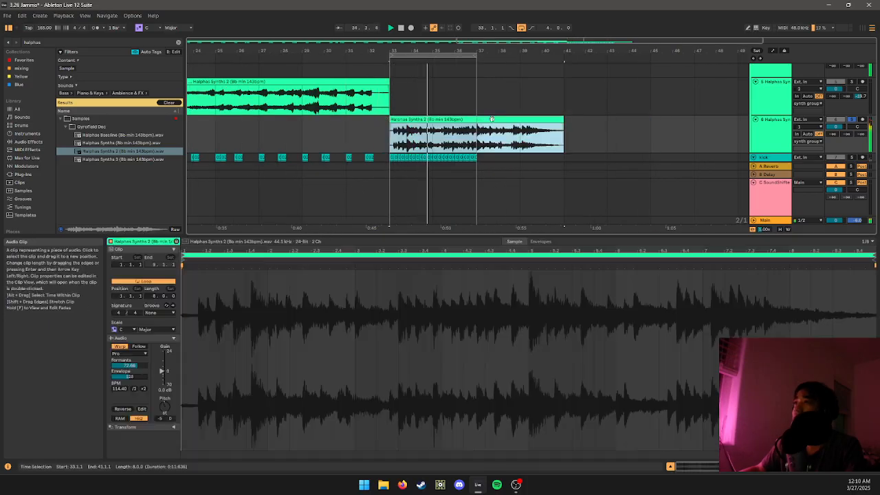
{"action": "left_click_drag", "start_coordinate": [565, 122], "coordinate": [650, 122]}
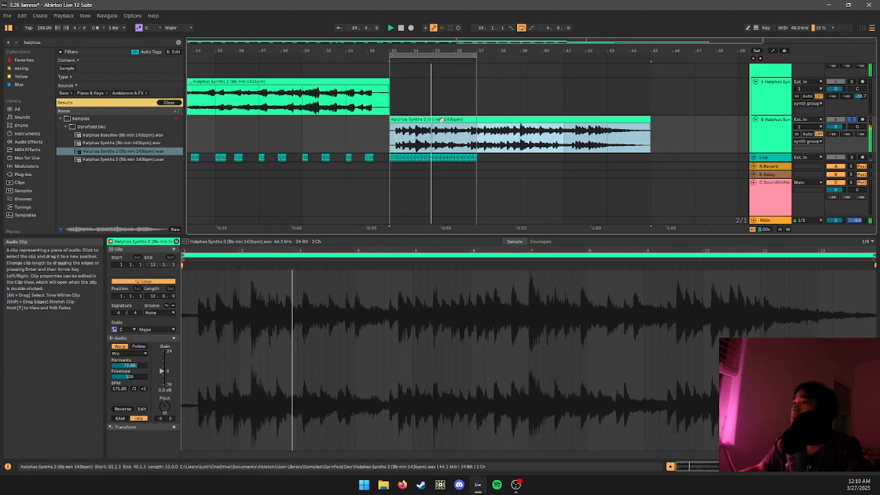
{"action": "left_click", "coordinate": [450, 137]}
{"action": "key", "text": "shift+Tab"}
{"action": "key", "text": "shift+Tab"}
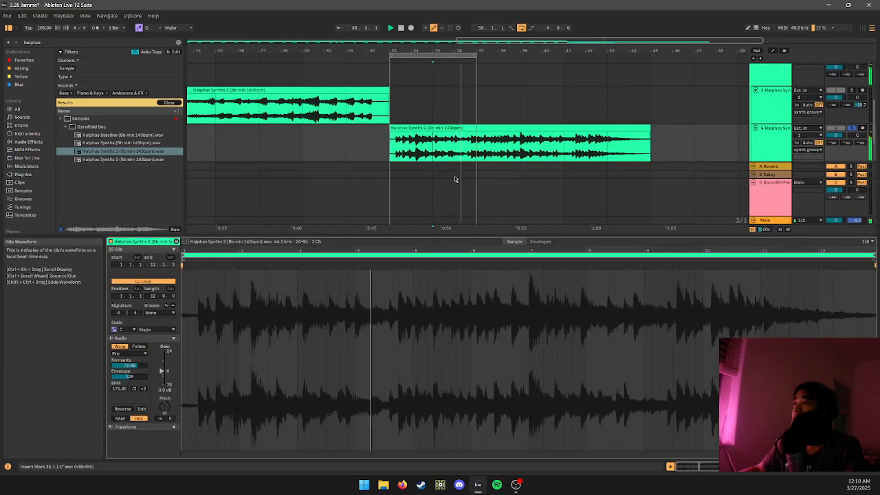
{"action": "scroll", "coordinate": [457, 171], "scroll_direction": "down", "scroll_amount": 1}
{"action": "scroll", "coordinate": [462, 145], "scroll_direction": "down", "scroll_amount": 1}
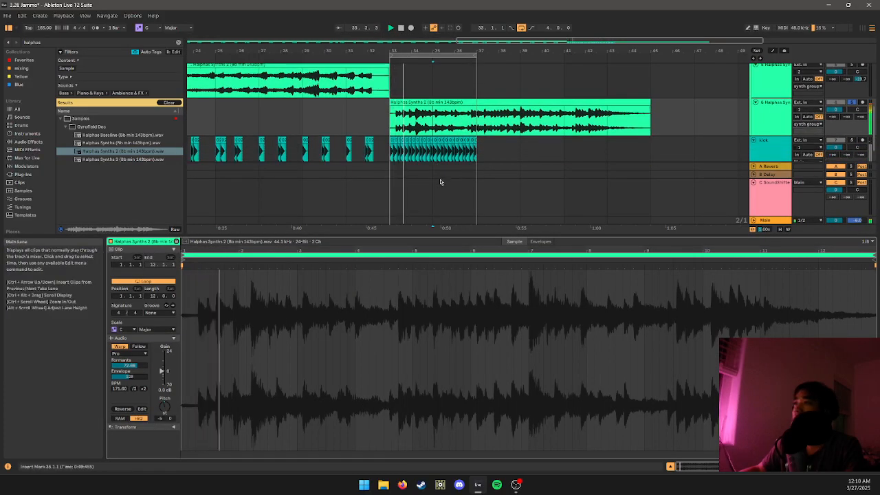
- Shift the stretched synth clip to start at 31.1.1 and duplicate its section from 33.1.1 to 34.3.1 twice
{"action": "left_click_drag", "start_coordinate": [467, 104], "coordinate": [427, 104]}
{"action": "scroll", "coordinate": [401, 122], "scroll_direction": "up", "scroll_amount": 3}
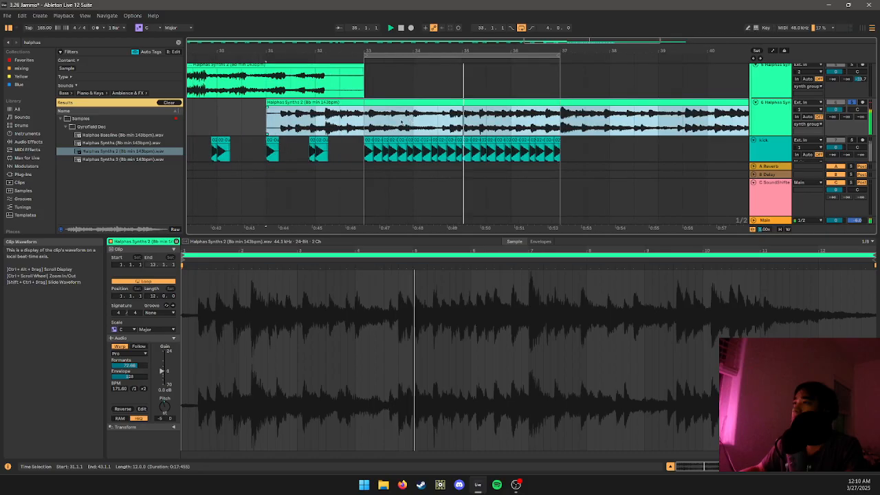
{"action": "left_click_drag", "start_coordinate": [366, 122], "coordinate": [438, 122]}
{"action": "key", "text": "ctrl+d"}
{"action": "key", "text": "ctrl+d"}
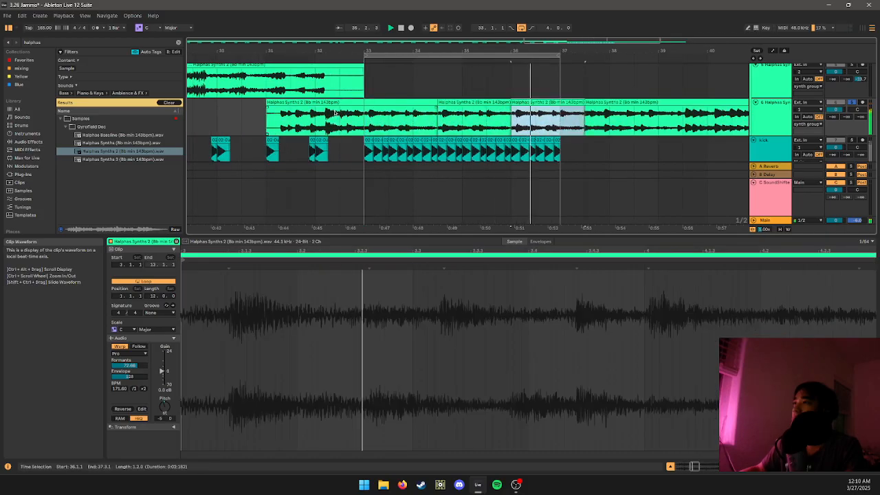
- Trim the chopped synth to the looped bars 33.1.1 to 37.1.1, deleting the leftover clip after 37.3.1
{"action": "left_click", "coordinate": [320, 110]}
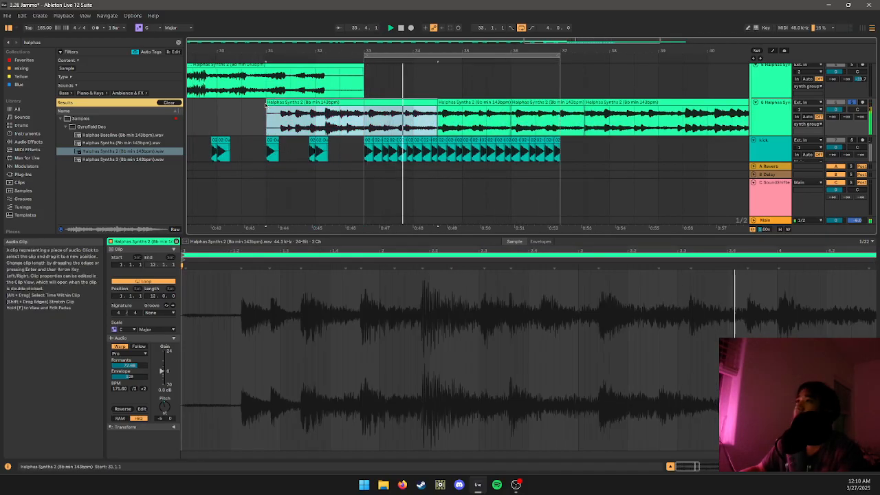
{"action": "left_click_drag", "start_coordinate": [266, 104], "coordinate": [366, 108]}
{"action": "scroll", "coordinate": [627, 112], "scroll_direction": "down", "scroll_amount": 5}
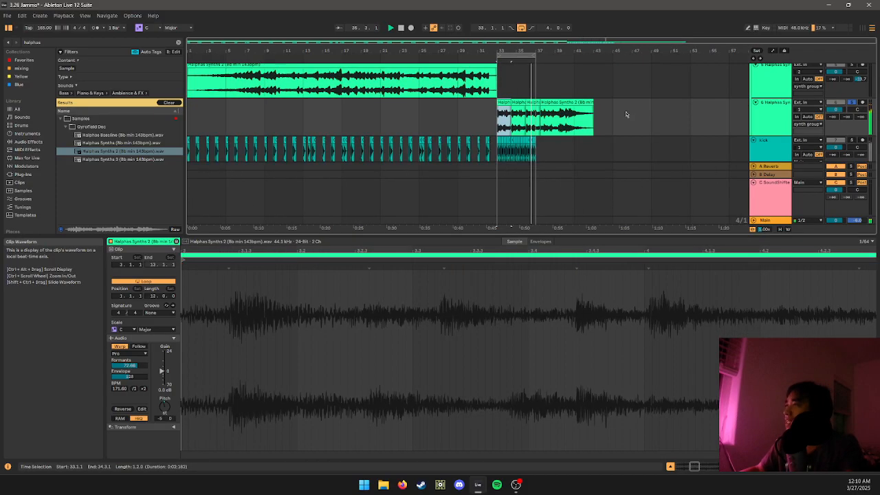
{"action": "key", "text": "Delete"}
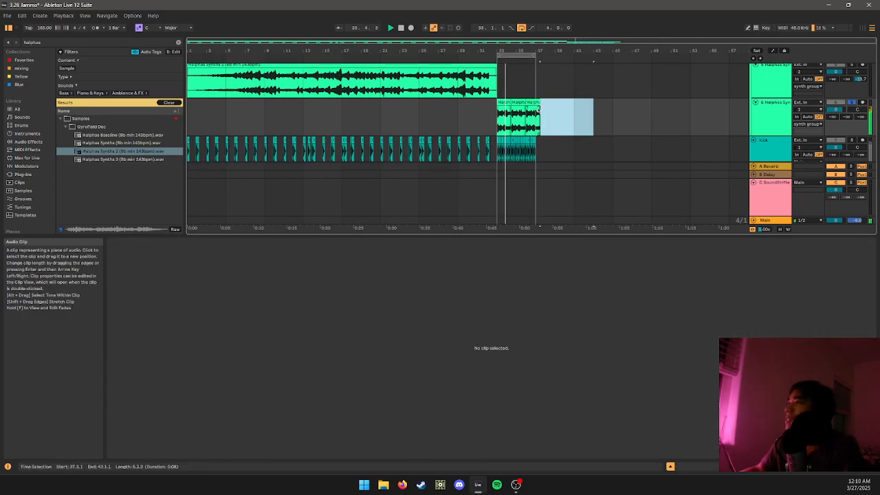
{"action": "scroll", "coordinate": [542, 103], "scroll_direction": "up", "scroll_amount": 4}
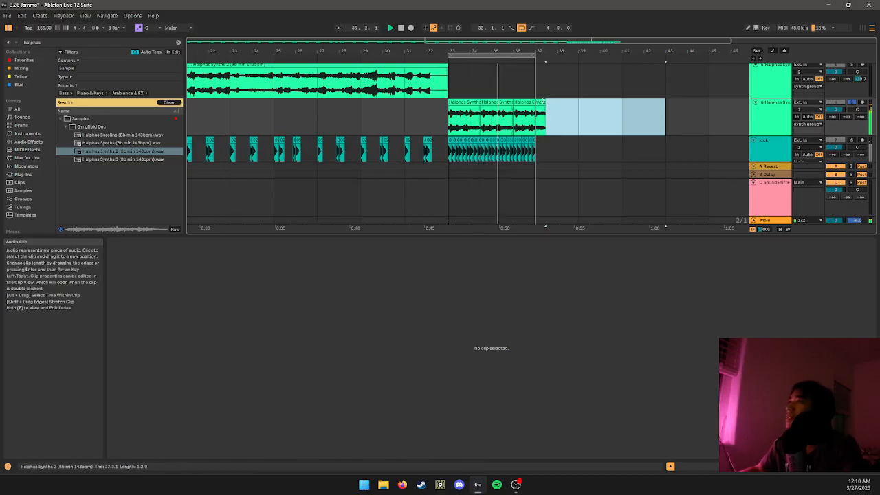
{"action": "left_click_drag", "start_coordinate": [544, 103], "coordinate": [536, 103]}
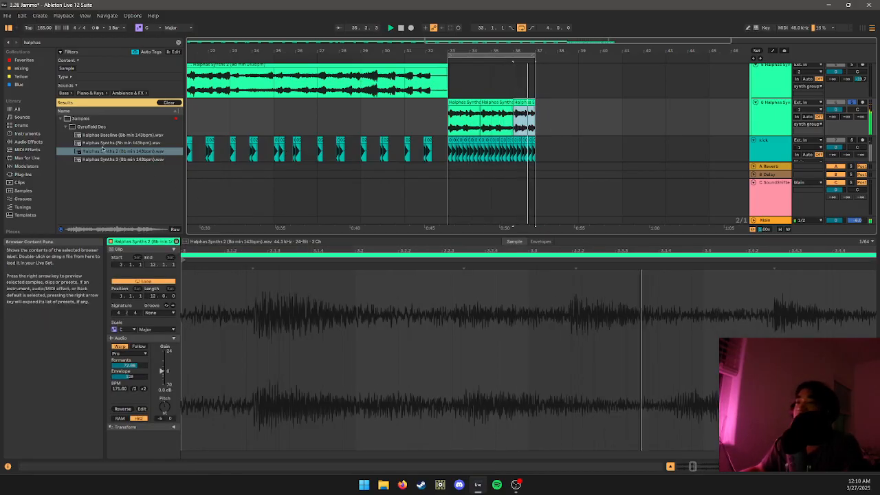
- Clear the browser search and load ShaperBox 3 from the mixing collection onto the chopped synth's track
{"action": "left_click", "coordinate": [24, 59]}
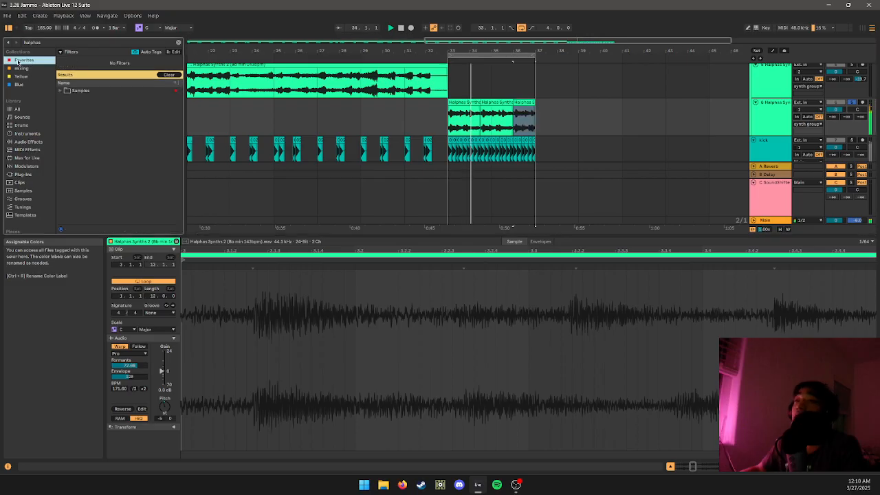
{"action": "left_click", "coordinate": [29, 68]}
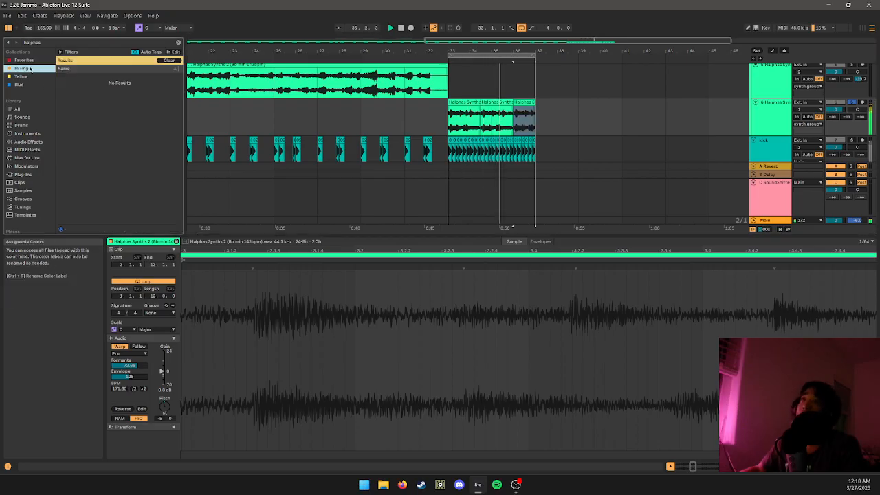
{"action": "left_click", "coordinate": [27, 60]}
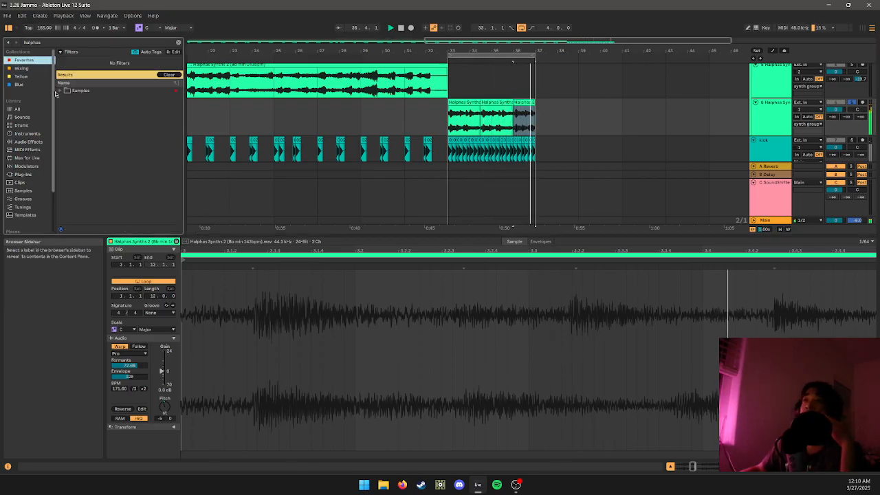
{"action": "left_click", "coordinate": [58, 90]}
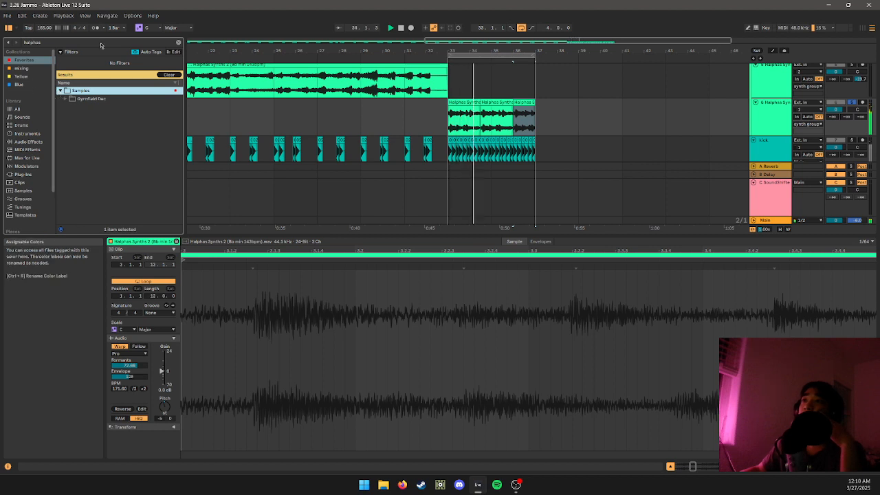
{"action": "left_click", "coordinate": [178, 42]}
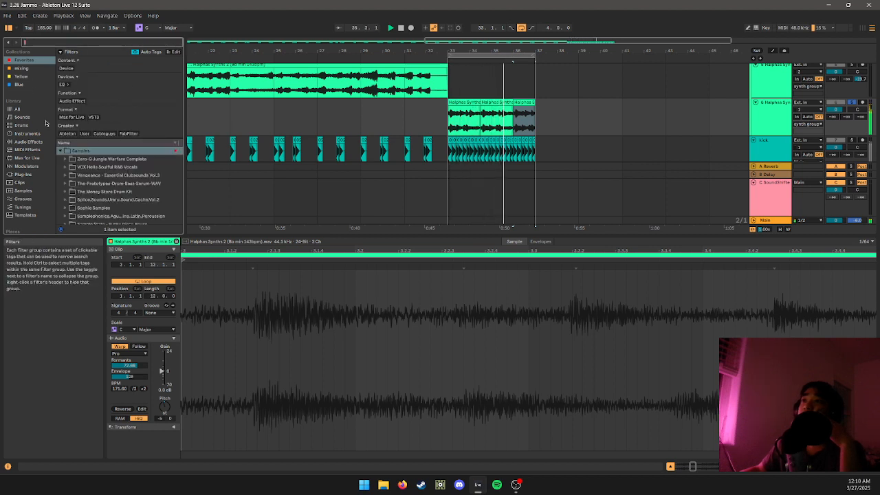
{"action": "left_click", "coordinate": [31, 77]}
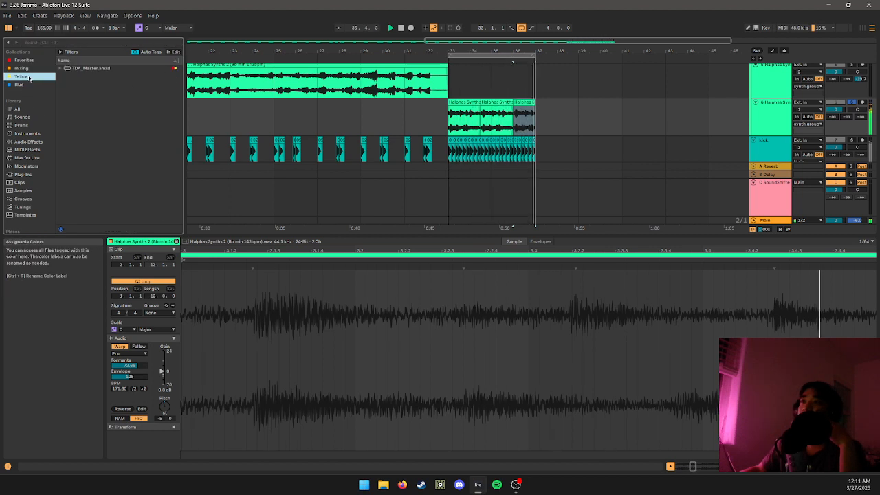
{"action": "left_click", "coordinate": [31, 69]}
{"action": "left_click", "coordinate": [86, 76]}
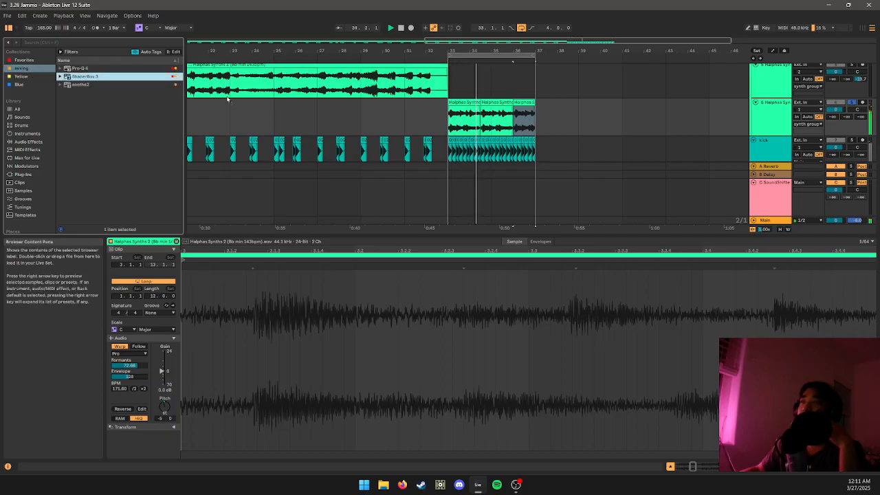
{"action": "left_click_drag", "start_coordinate": [469, 116], "coordinate": [469, 116]}
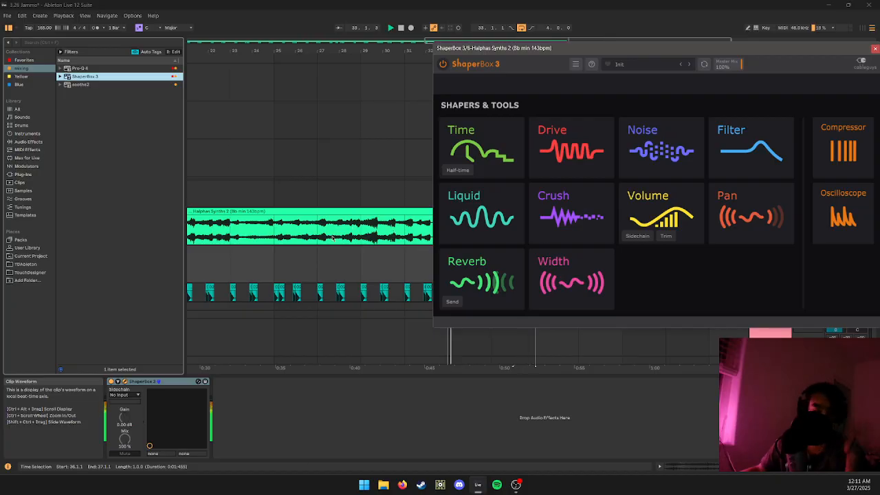
- Add a Volume shaper in ShaperBox 3, try several Rhythm 2 patterns, and keep the one starting with a rising ramp
{"action": "left_click", "coordinate": [656, 210]}
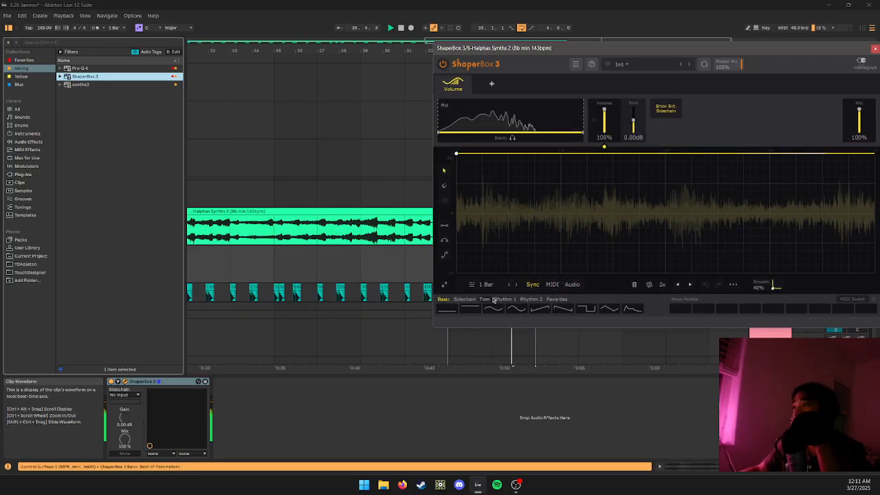
{"action": "left_click", "coordinate": [532, 299]}
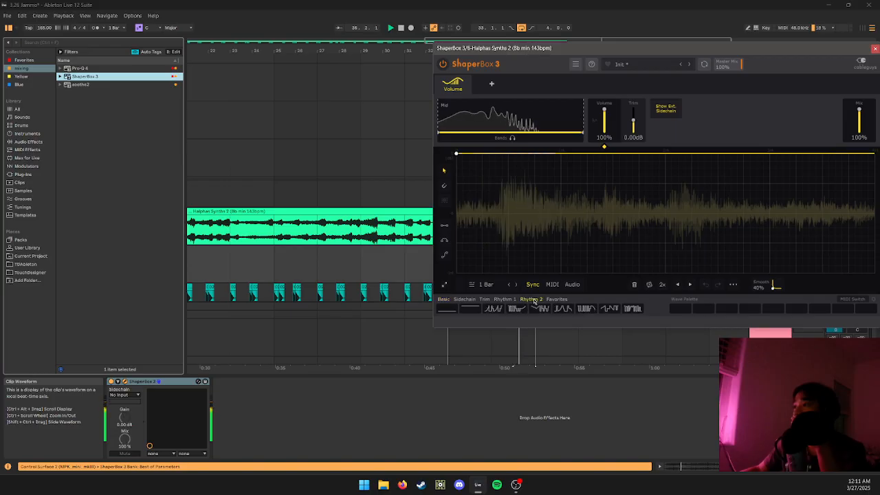
{"action": "left_click", "coordinate": [627, 309]}
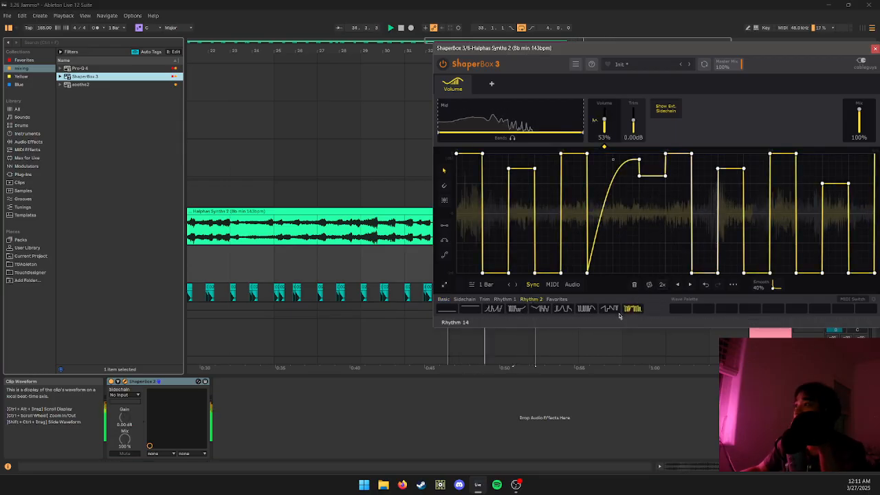
{"action": "left_click", "coordinate": [524, 310]}
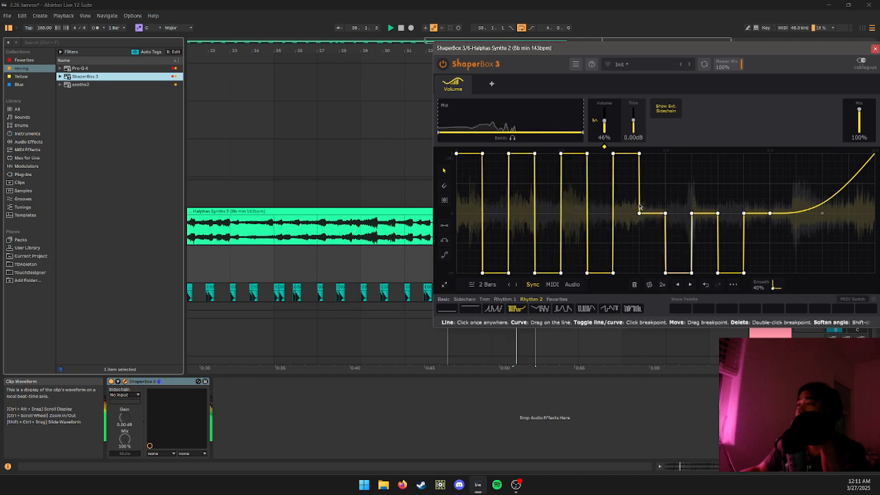
{"action": "left_click", "coordinate": [492, 309]}
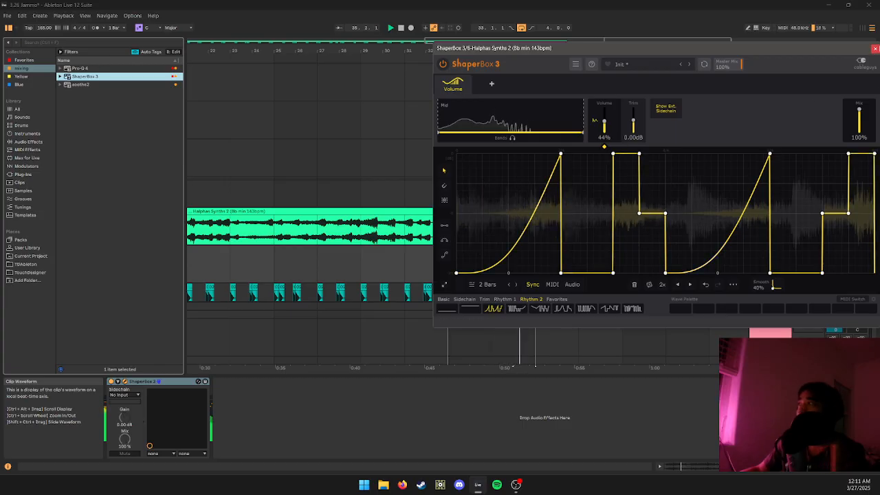
{"action": "left_click", "coordinate": [875, 49]}
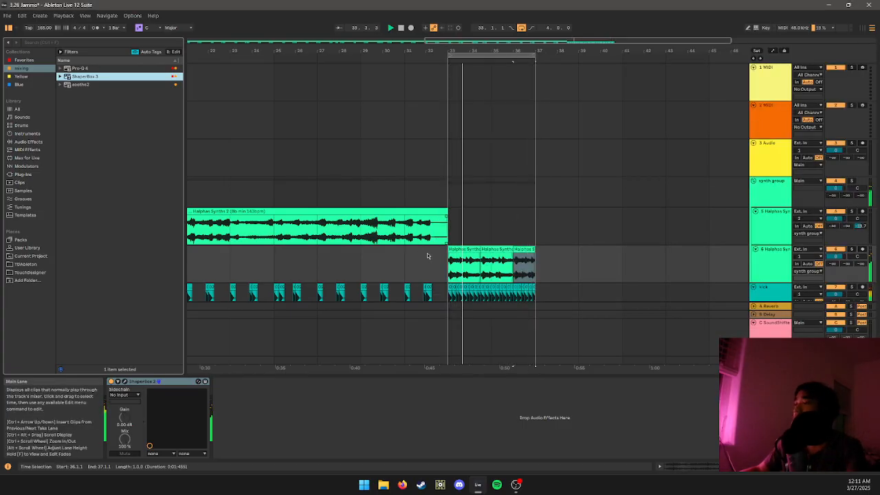
- Insert a new audio track below the kick track
{"action": "scroll", "coordinate": [465, 264], "scroll_direction": "up", "scroll_amount": 2}
{"action": "scroll", "coordinate": [466, 264], "scroll_direction": "down", "scroll_amount": 2}
{"action": "scroll", "coordinate": [463, 264], "scroll_direction": "down", "scroll_amount": 2}
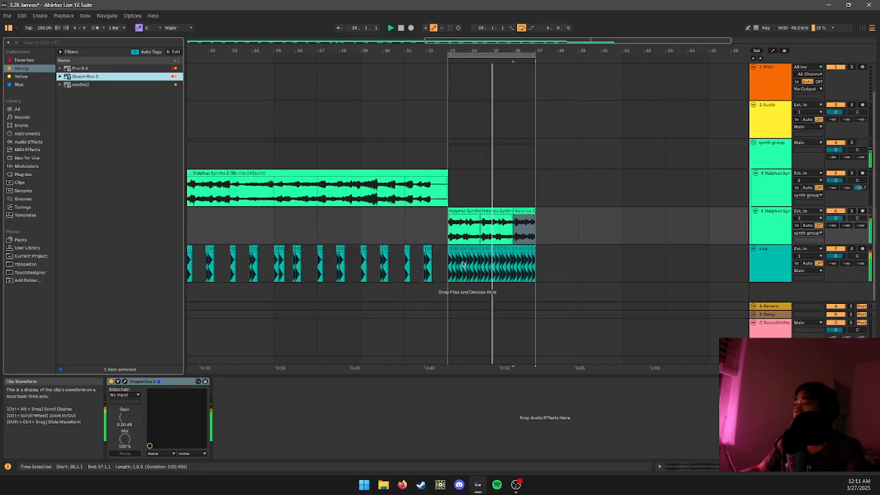
{"action": "left_click_drag", "start_coordinate": [463, 264], "coordinate": [582, 262]}
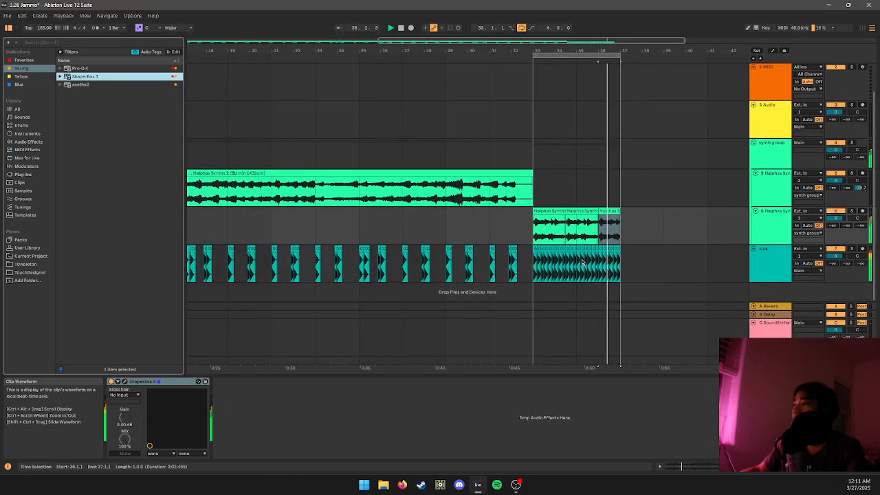
{"action": "scroll", "coordinate": [582, 262], "scroll_direction": "up", "scroll_amount": 3}
{"action": "key", "text": "ctrl+t"}
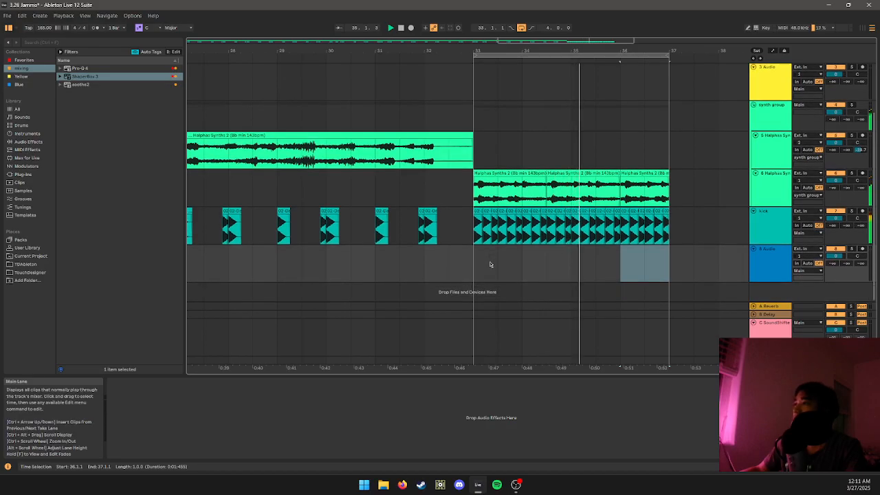
{"action": "scroll", "coordinate": [399, 261], "scroll_direction": "up", "scroll_amount": 3}
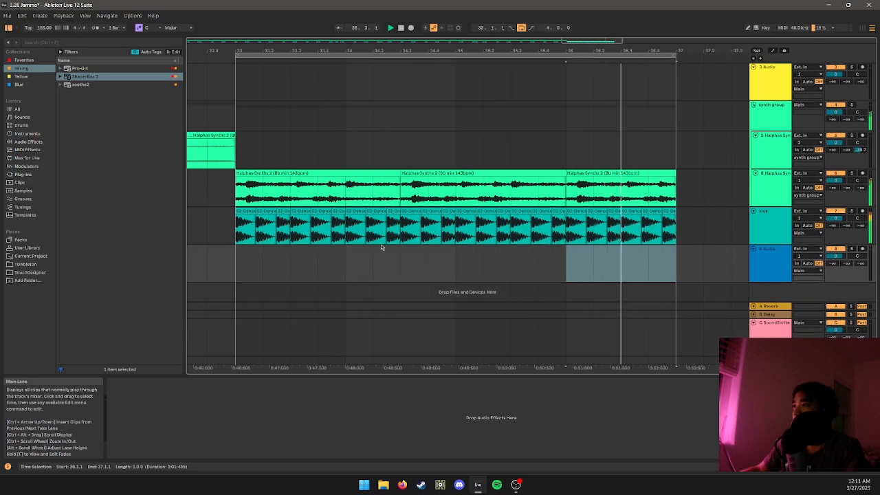
{"action": "scroll", "coordinate": [382, 247], "scroll_direction": "down", "scroll_amount": 3}
{"action": "scroll", "coordinate": [396, 246], "scroll_direction": "up", "scroll_amount": 5}
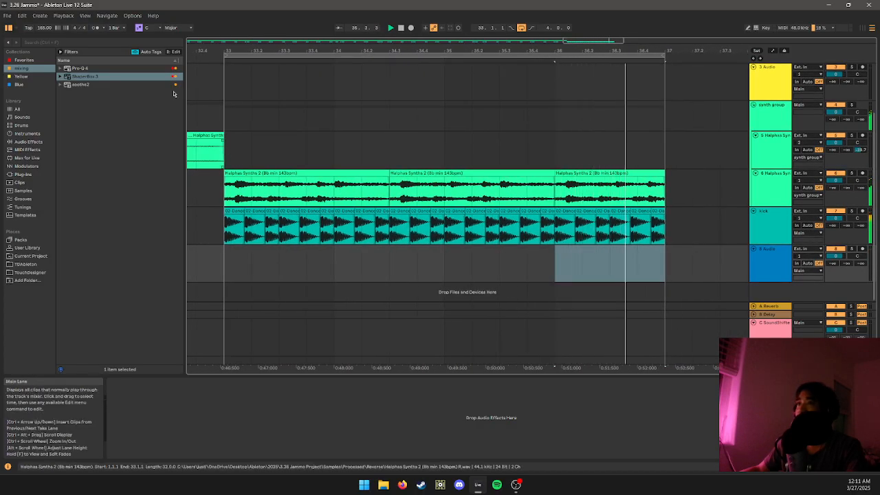
- Search the User Library for "clap" and preview a clap sample in the Missing Sounds 2016 folder
{"action": "left_click", "coordinate": [156, 44]}
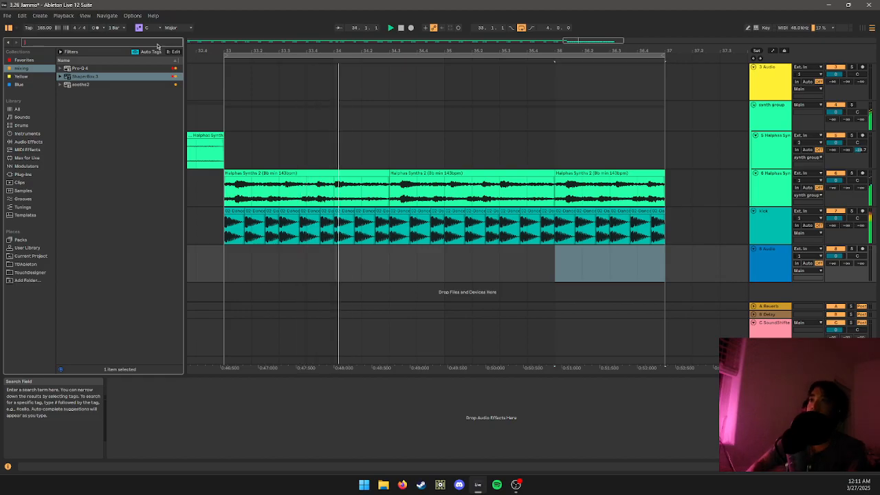
{"action": "type", "text": "clap"}
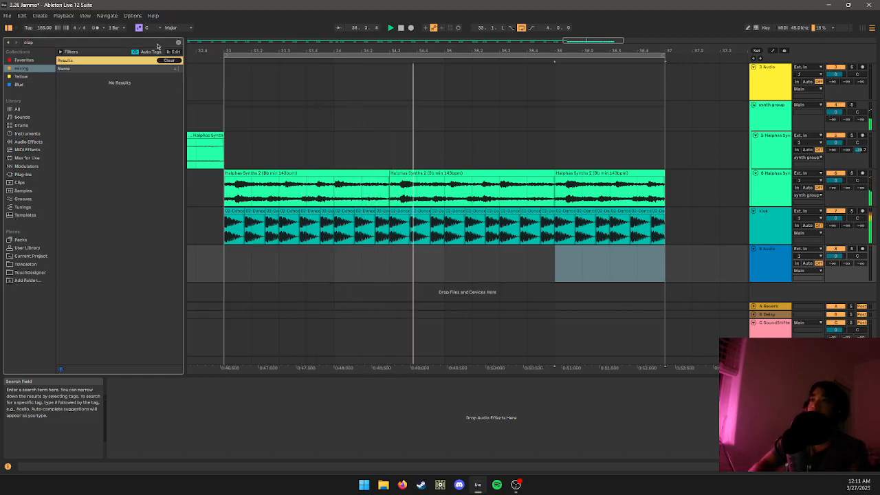
{"action": "left_click", "coordinate": [39, 249]}
{"action": "left_click", "coordinate": [96, 250]}
{"action": "left_click", "coordinate": [137, 275]}
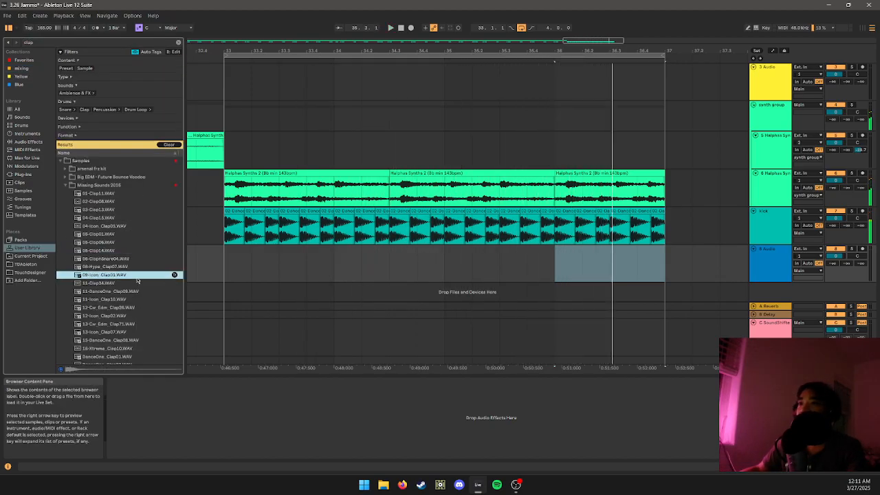
{"action": "left_click", "coordinate": [67, 186]}
{"action": "left_click", "coordinate": [66, 186]}
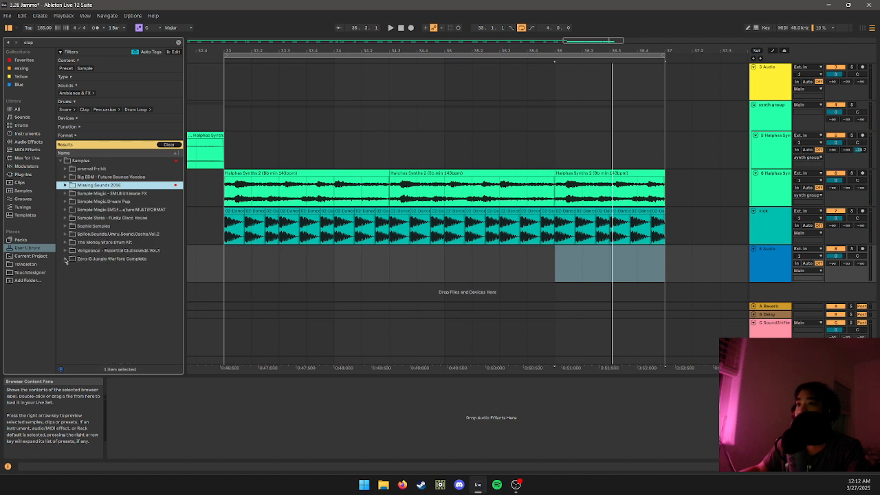
- Audition the UMRU clap one-shots in the percussion impacts folder of the Splice UMRU sample pack
{"action": "left_click", "coordinate": [65, 234]}
{"action": "left_click", "coordinate": [71, 243]}
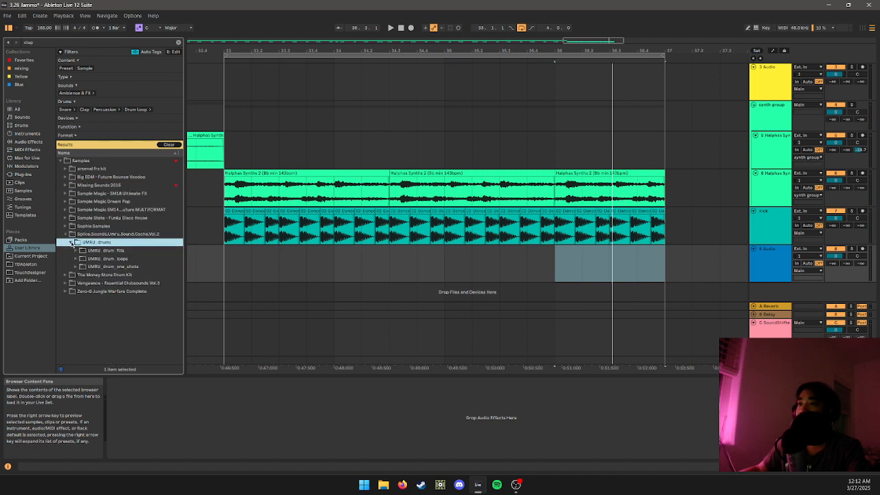
{"action": "left_click", "coordinate": [81, 258]}
{"action": "left_click", "coordinate": [76, 250]}
{"action": "left_click", "coordinate": [73, 266]}
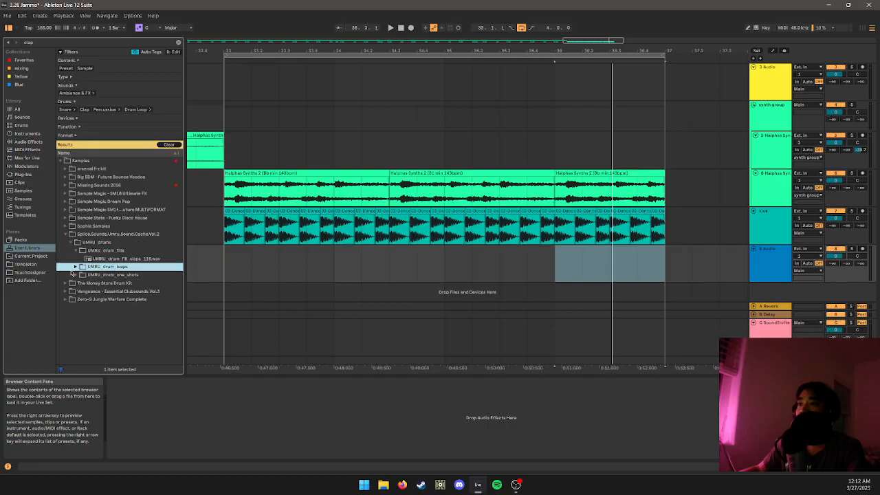
{"action": "left_click", "coordinate": [81, 275]}
{"action": "left_click_drag", "start_coordinate": [89, 285], "coordinate": [89, 290]}
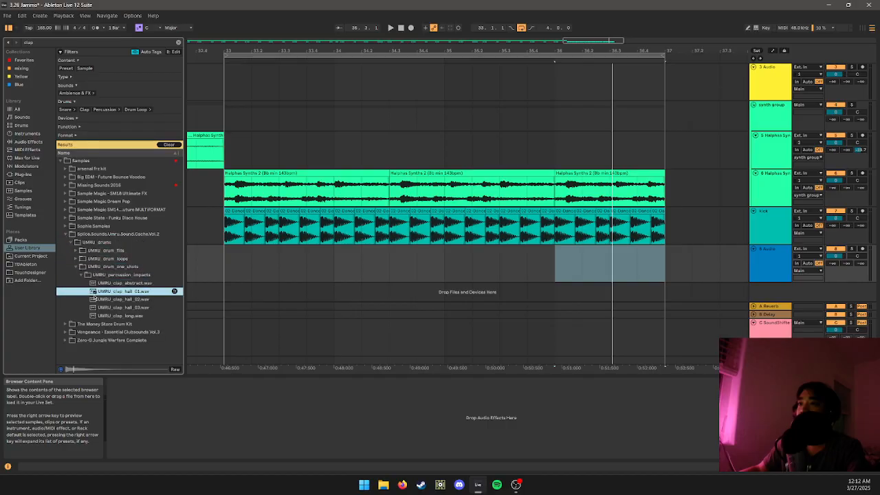
{"action": "left_click", "coordinate": [101, 301]}
{"action": "left_click", "coordinate": [101, 309]}
{"action": "left_click", "coordinate": [101, 315]}
{"action": "left_click", "coordinate": [101, 291]}
{"action": "left_click", "coordinate": [105, 283]}
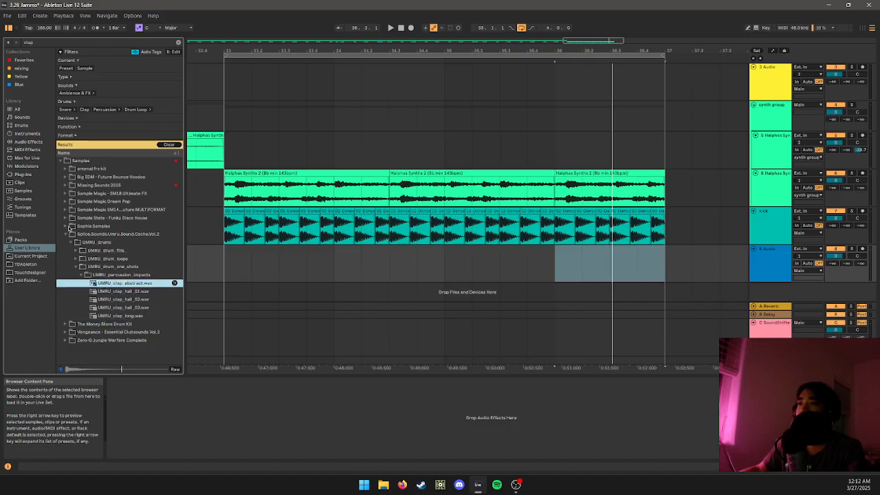
{"action": "left_click", "coordinate": [66, 210]}
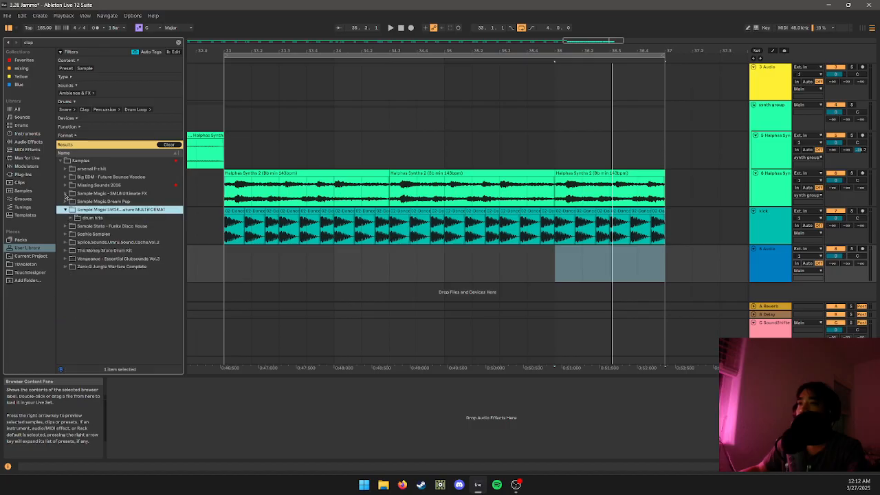
- Audition the Missing Sounds 2016 claps and place DanceOne_Clap01.WAV on the new audio track at 33.2.1
{"action": "left_click", "coordinate": [64, 186]}
{"action": "scroll", "coordinate": [106, 292], "scroll_direction": "down", "scroll_amount": 3}
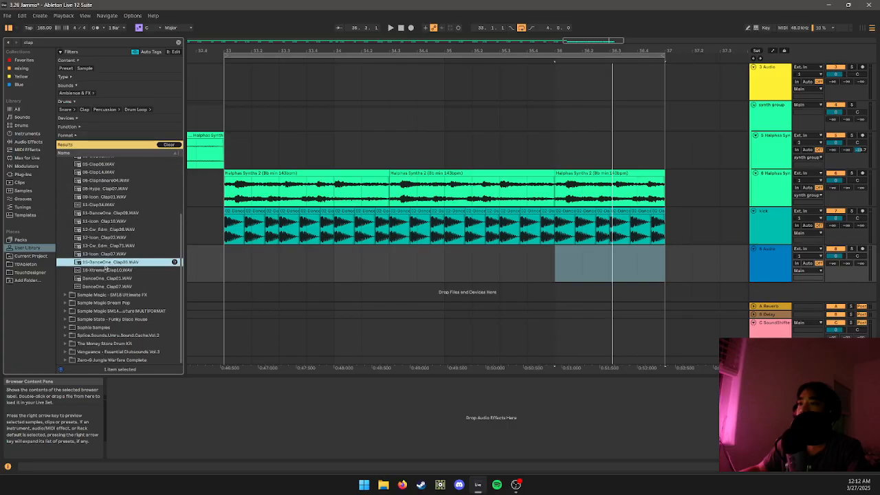
{"action": "left_click", "coordinate": [105, 270]}
{"action": "left_click", "coordinate": [106, 278]}
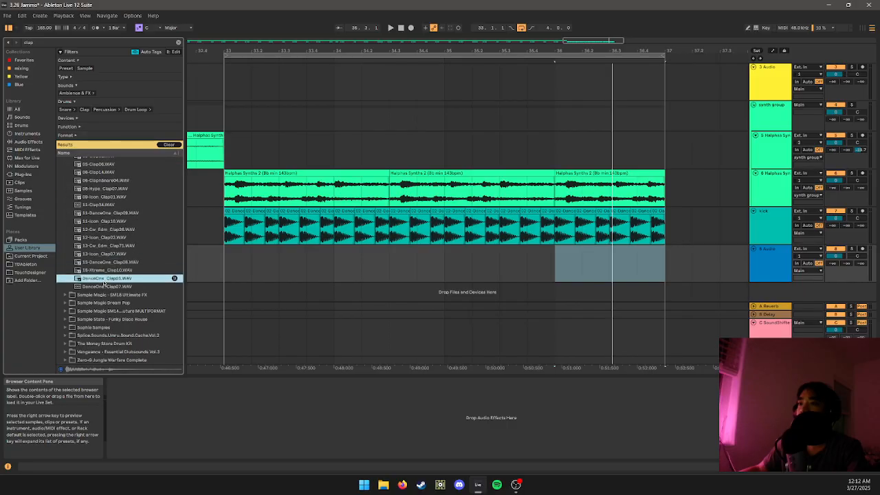
{"action": "left_click", "coordinate": [99, 231]}
{"action": "left_click", "coordinate": [100, 279]}
{"action": "left_click_drag", "start_coordinate": [103, 281], "coordinate": [251, 274]}
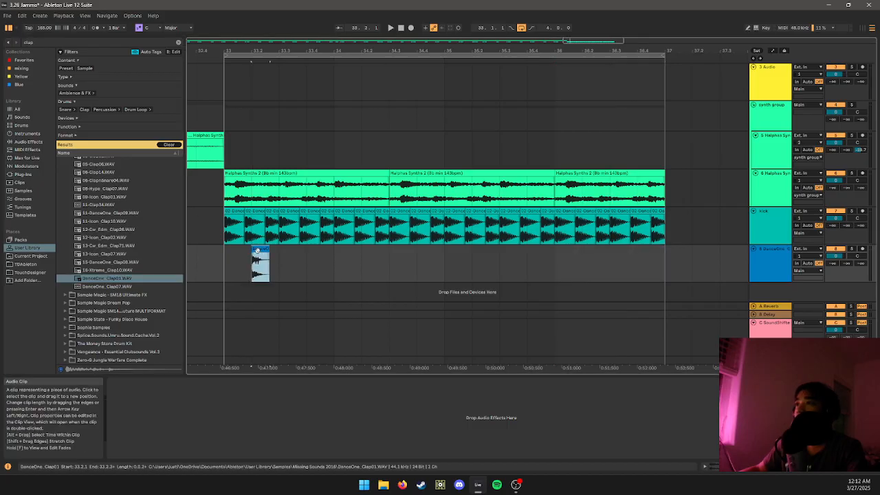
- Copy the clap to 33.4.1, 34.2.1 and 34.4.1
{"action": "left_click", "coordinate": [312, 258]}
{"action": "left_click", "coordinate": [252, 258]}
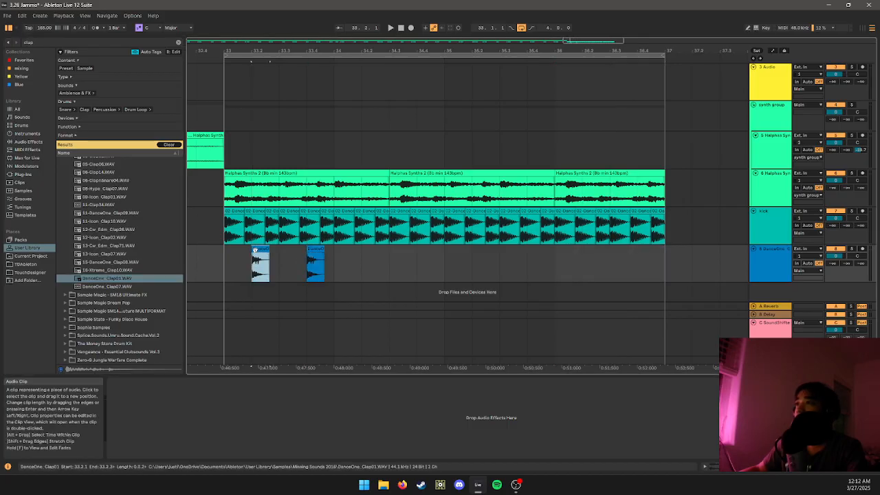
{"action": "left_click", "coordinate": [360, 252]}
{"action": "key", "text": "ctrl+v"}
{"action": "left_click", "coordinate": [428, 267]}
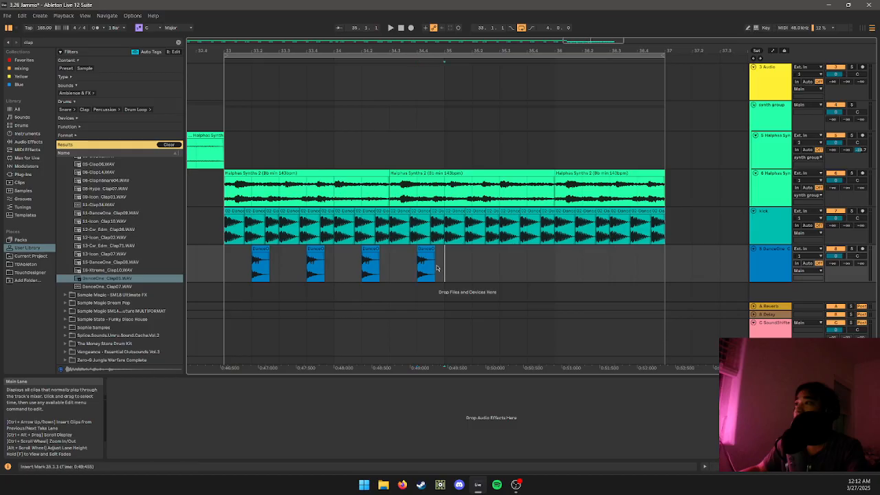
- Duplicate the two-bar clap pattern from 33.1.1 once to fill the loop up to 37.1.1, undoing the extra copy past it
{"action": "left_click_drag", "start_coordinate": [436, 269], "coordinate": [218, 262]}
{"action": "key", "text": "ctrl+d"}
{"action": "key", "text": "ctrl+d"}
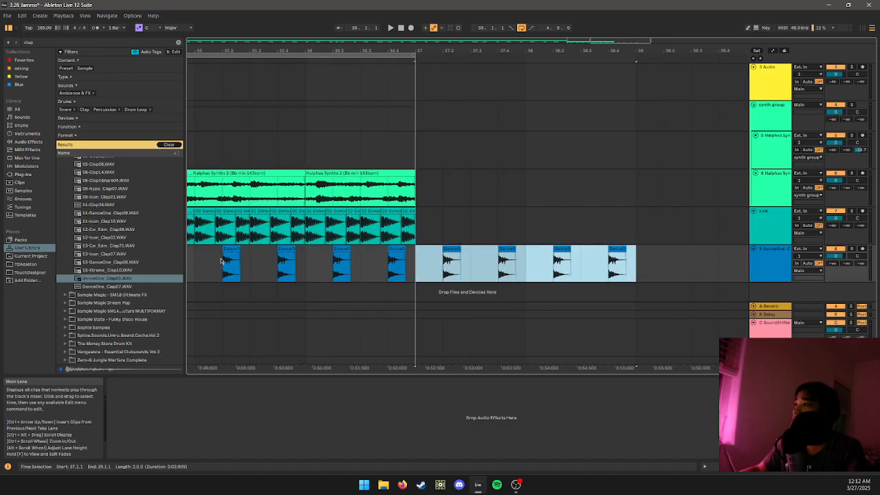
{"action": "key", "text": "ctrl+z"}
{"action": "scroll", "coordinate": [290, 284], "scroll_direction": "down", "scroll_amount": 5}
{"action": "left_click", "coordinate": [223, 206]}
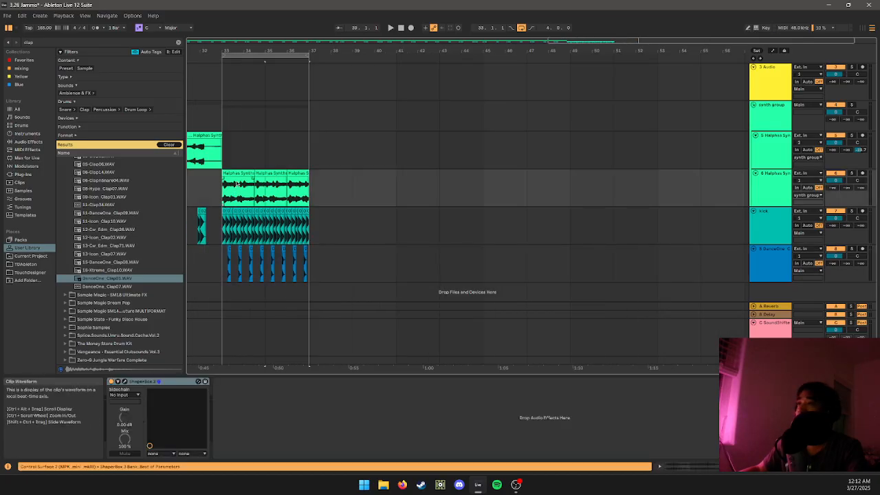
- Play the loop and delete the claps at 33.4.1, 34.4.1 and 35.4.1
{"action": "left_click", "coordinate": [237, 184]}
{"action": "scroll", "coordinate": [252, 293], "scroll_direction": "up", "scroll_amount": 3}
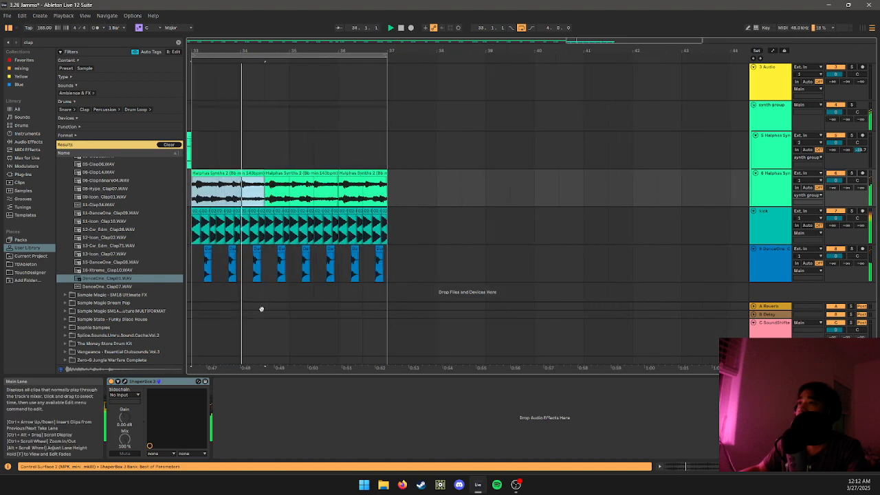
{"action": "scroll", "coordinate": [262, 266], "scroll_direction": "up", "scroll_amount": 4}
{"action": "left_click", "coordinate": [305, 253]}
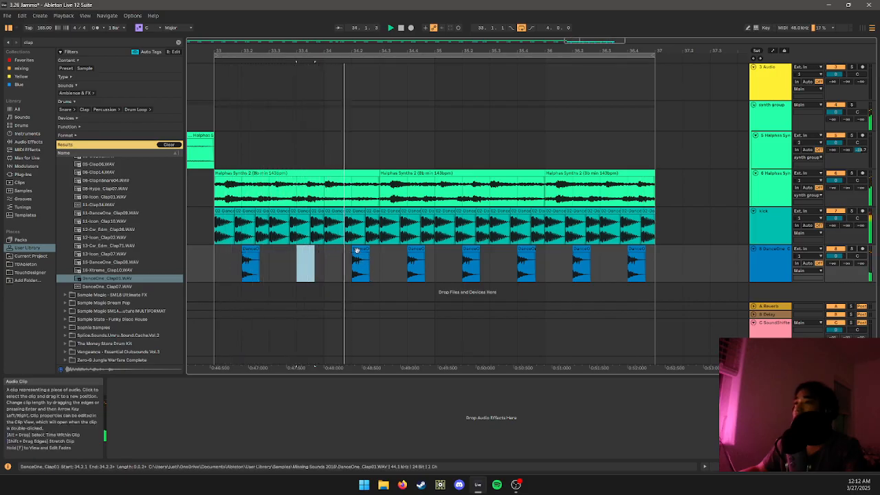
{"action": "key", "text": "Delete"}
{"action": "left_click", "coordinate": [421, 251]}
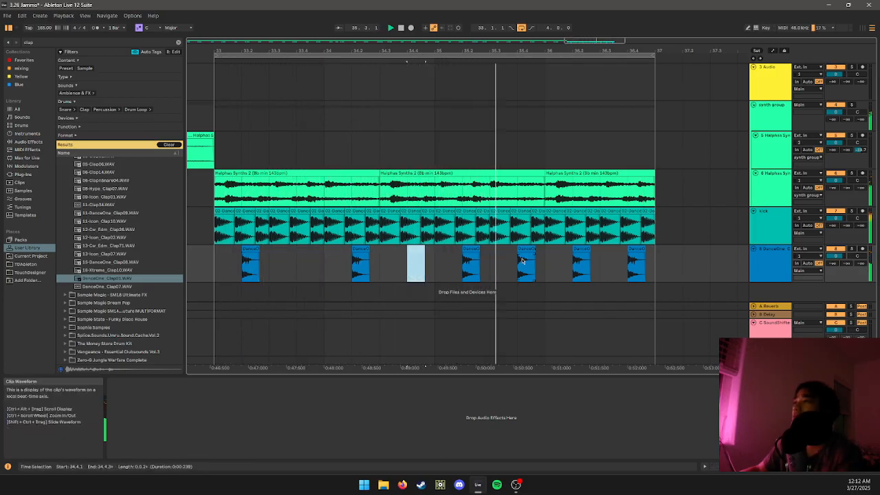
{"action": "key", "text": "Delete"}
{"action": "left_click", "coordinate": [528, 250]}
{"action": "scroll", "coordinate": [319, 251], "scroll_direction": "down", "scroll_amount": 3, "text": "ctrl"}
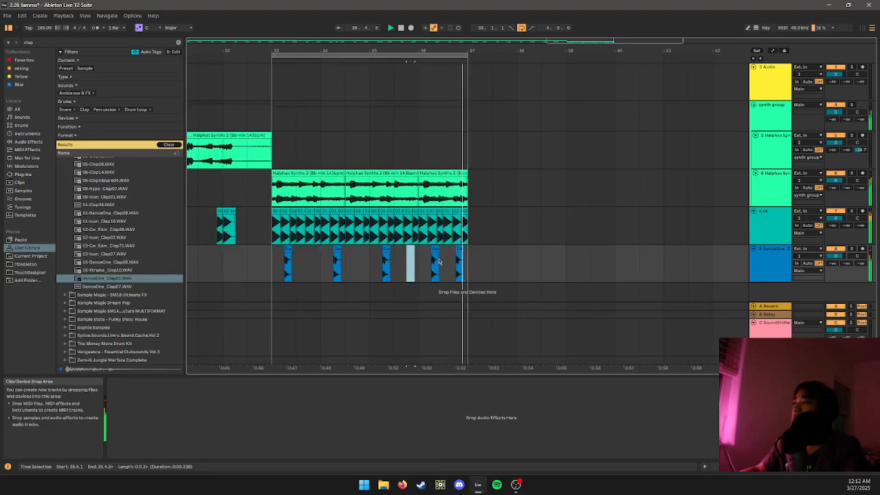
- Duplicate the chopped synth, kick and clap section from 33.1.1 to 37.1.1 so it repeats at 37.1.1
{"action": "left_click_drag", "start_coordinate": [272, 254], "coordinate": [475, 190]}
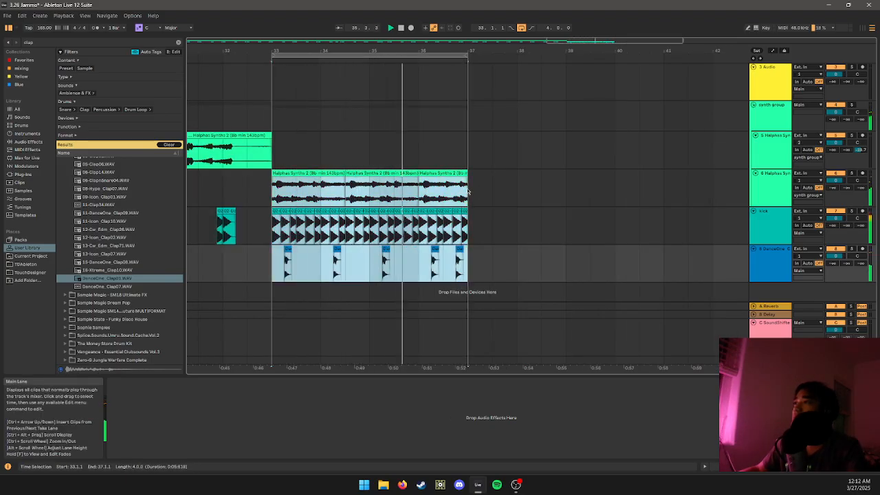
{"action": "key", "text": "ctrl+d"}
- Add EQ Eight to the kick track, pull the lowest band down to reduce the low end and lift the second band slightly
{"action": "left_click", "coordinate": [370, 244]}
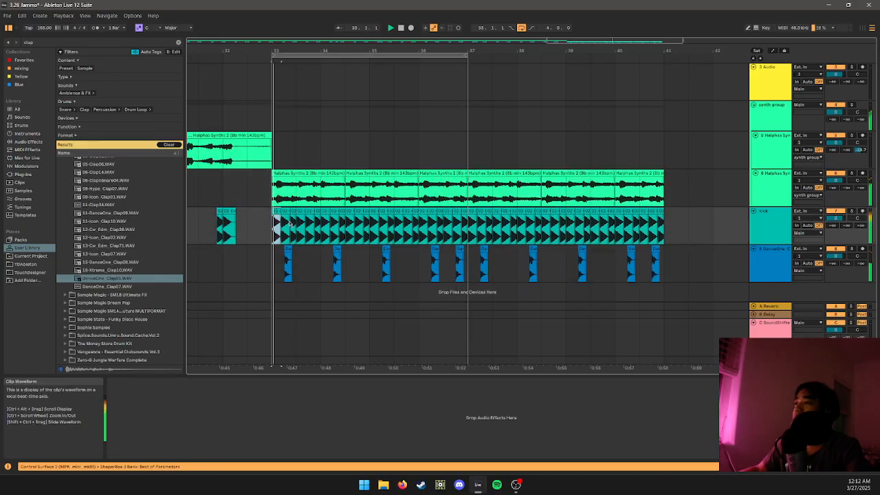
{"action": "left_click", "coordinate": [90, 43]}
{"action": "type", "text": "eq"}
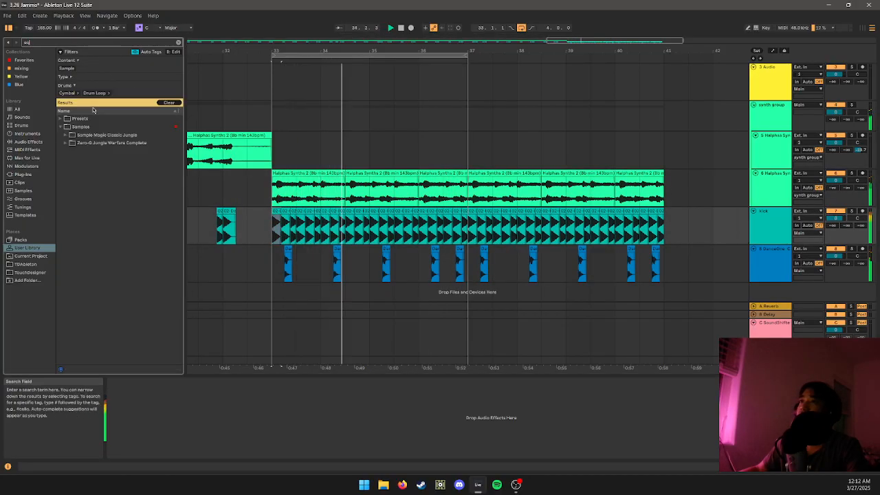
{"action": "left_click", "coordinate": [31, 175]}
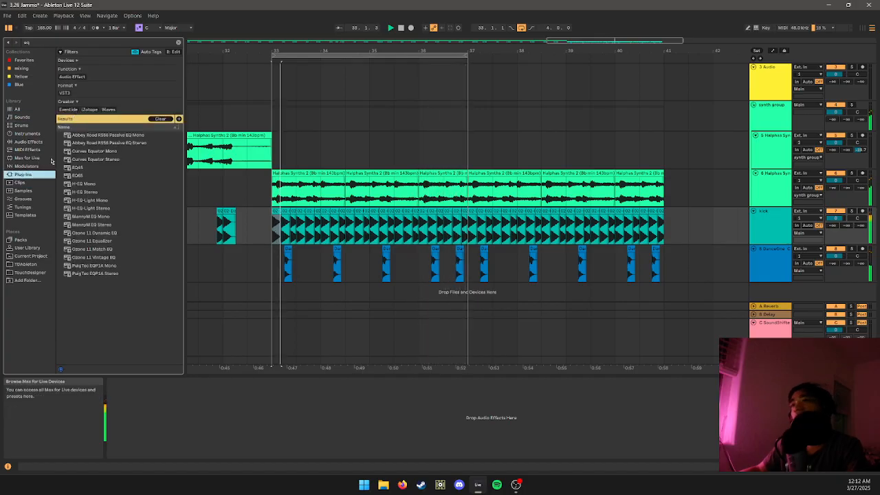
{"action": "left_click", "coordinate": [22, 142]}
{"action": "left_click", "coordinate": [81, 109]}
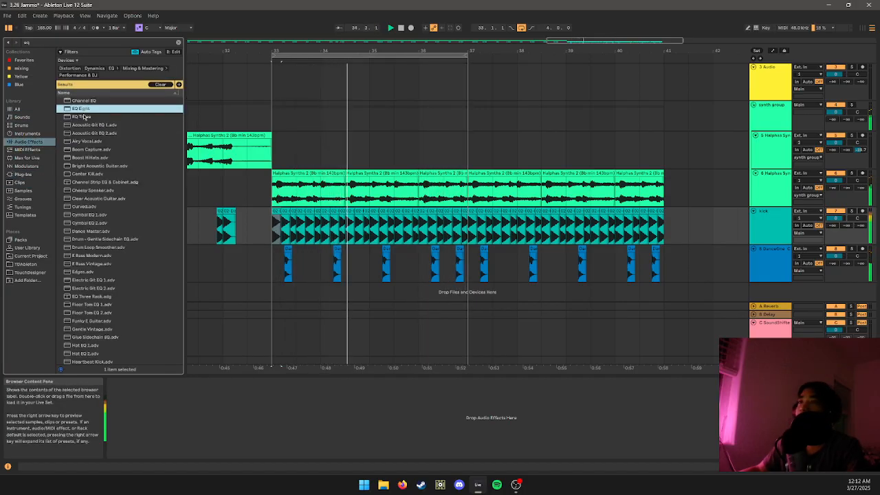
{"action": "left_click_drag", "start_coordinate": [294, 255], "coordinate": [294, 255]}
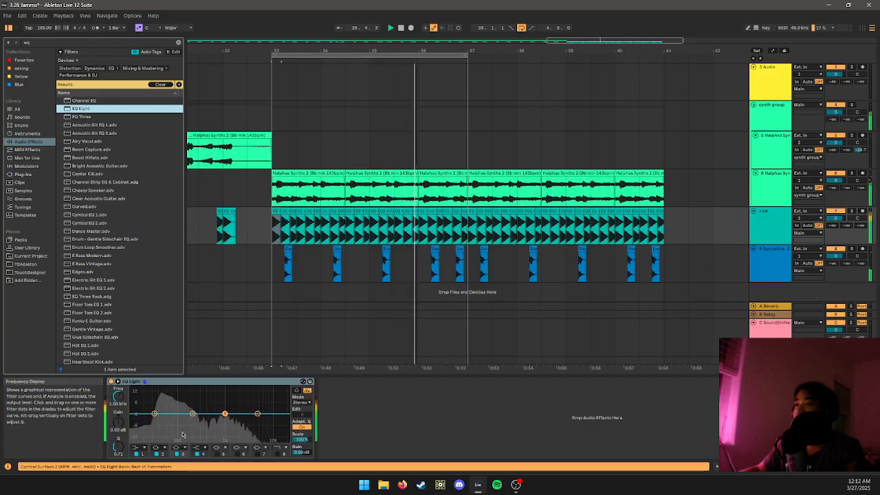
{"action": "left_click_drag", "start_coordinate": [188, 426], "coordinate": [161, 425]}
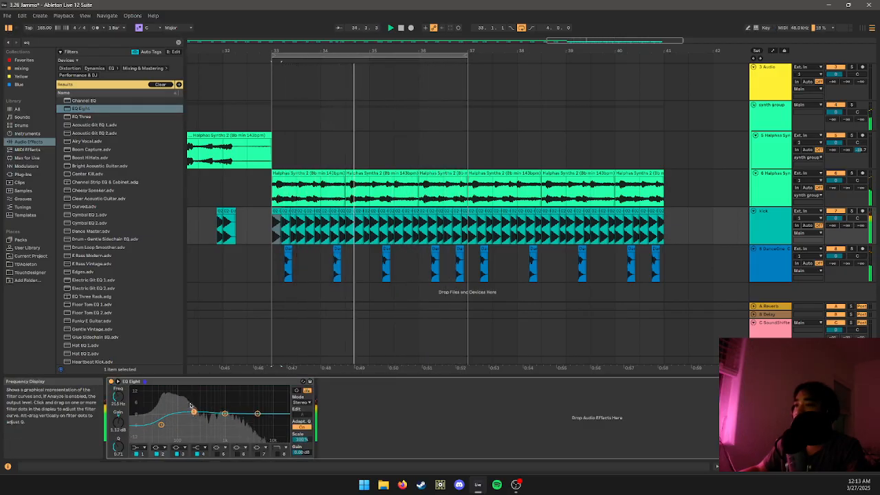
- Search the User Library for snare samples
{"action": "left_click", "coordinate": [301, 273]}
{"action": "scroll", "coordinate": [378, 276], "scroll_direction": "down", "scroll_amount": 3}
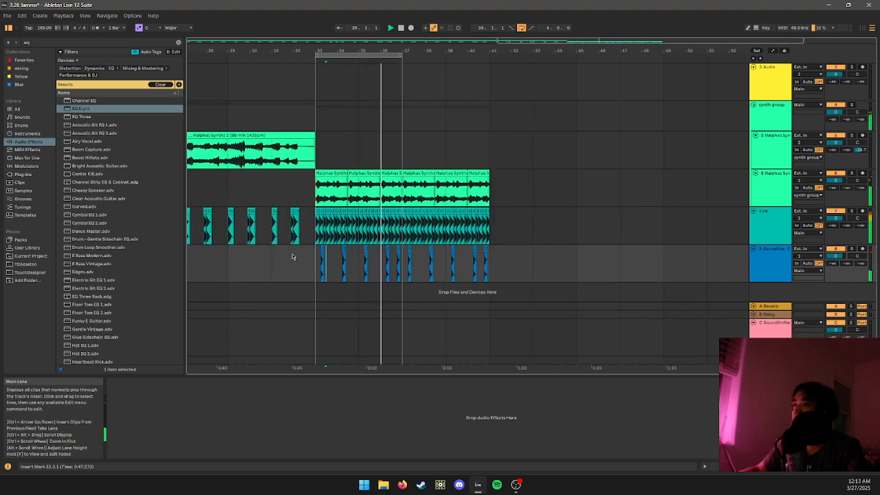
{"action": "left_click", "coordinate": [145, 43]}
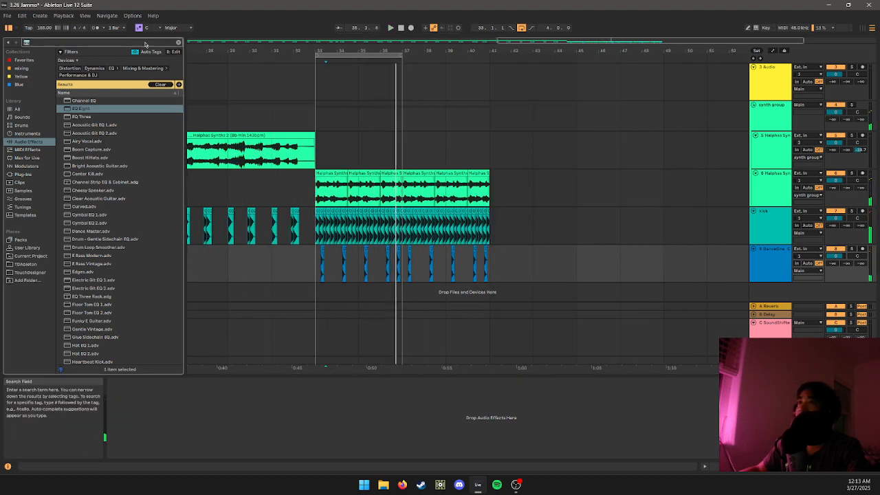
{"action": "type", "text": "snare"}
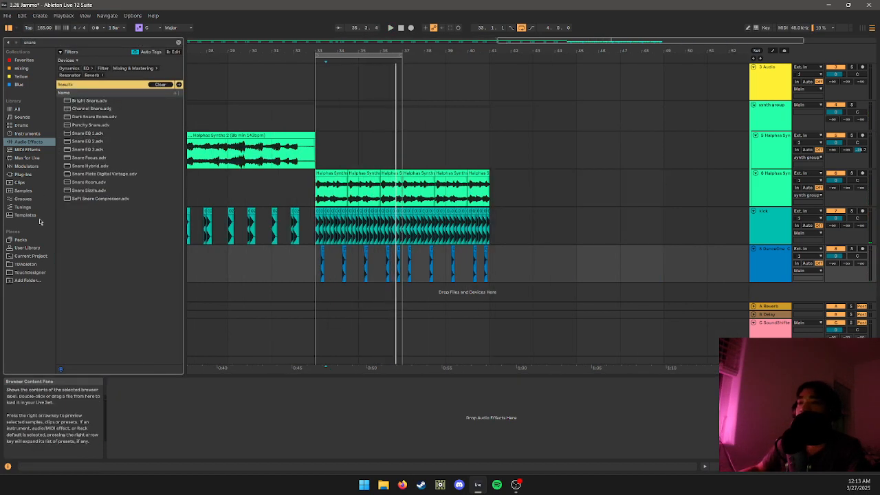
{"action": "left_click", "coordinate": [27, 248]}
{"action": "scroll", "coordinate": [104, 223], "scroll_direction": "down", "scroll_amount": 2}
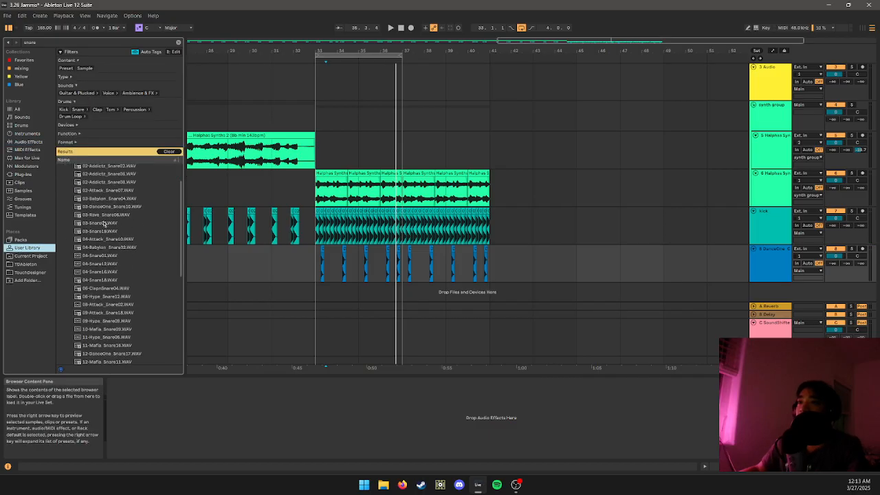
- Audition several snare samples from the User Library results, including 12-Mafia_Snare11, 14-Snare19 and 04-Snare01
{"action": "left_click", "coordinate": [104, 224]}
{"action": "scroll", "coordinate": [117, 240], "scroll_direction": "down", "scroll_amount": 1}
{"action": "left_click", "coordinate": [132, 264]}
{"action": "scroll", "coordinate": [140, 318], "scroll_direction": "down", "scroll_amount": 1}
{"action": "left_click", "coordinate": [136, 303]}
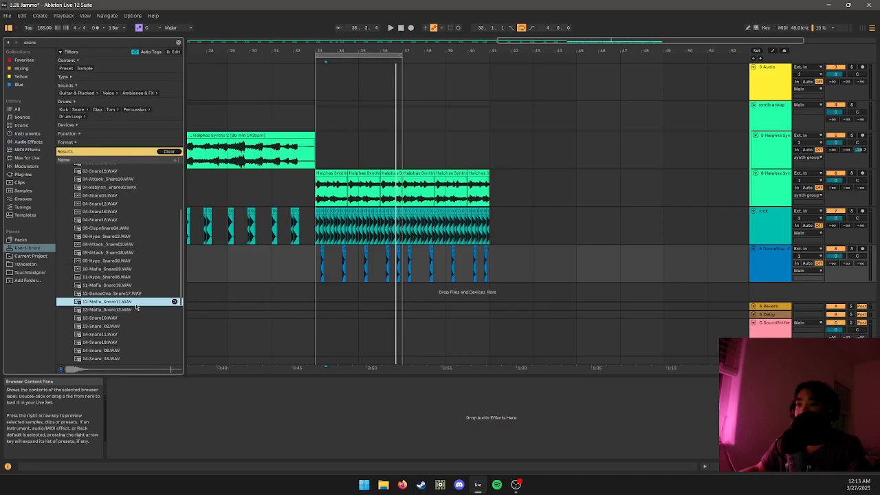
{"action": "left_click", "coordinate": [126, 278]}
{"action": "left_click", "coordinate": [121, 304]}
{"action": "scroll", "coordinate": [118, 312], "scroll_direction": "down", "scroll_amount": 2}
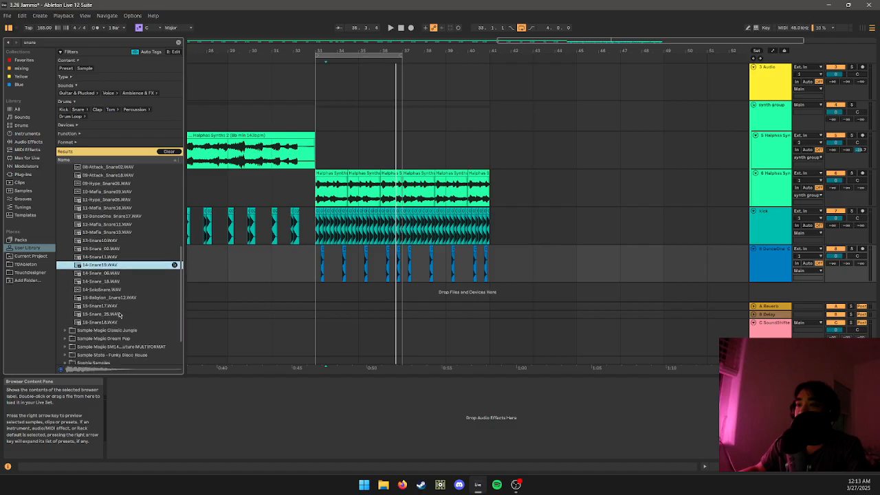
{"action": "scroll", "coordinate": [113, 289], "scroll_direction": "up", "scroll_amount": 4}
{"action": "left_click", "coordinate": [102, 195]}
{"action": "scroll", "coordinate": [101, 206], "scroll_direction": "up", "scroll_amount": 1}
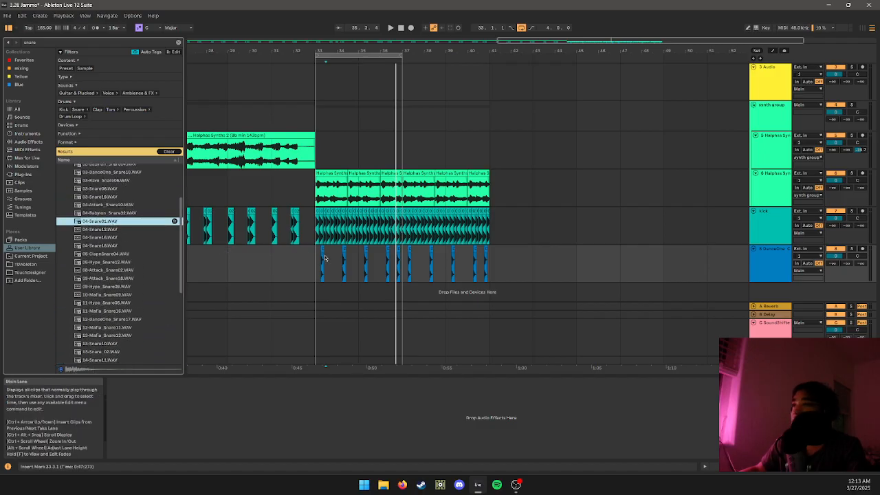
- Open the File Manager's list of files referenced by the set and start hot-swapping DanceOne_Clap01.WAV
{"action": "left_click", "coordinate": [84, 15]}
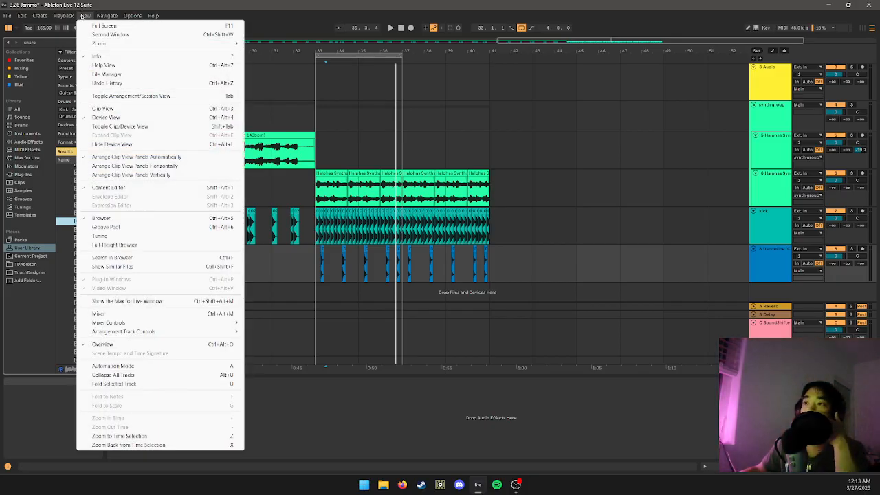
{"action": "mouse_move", "coordinate": [126, 18]}
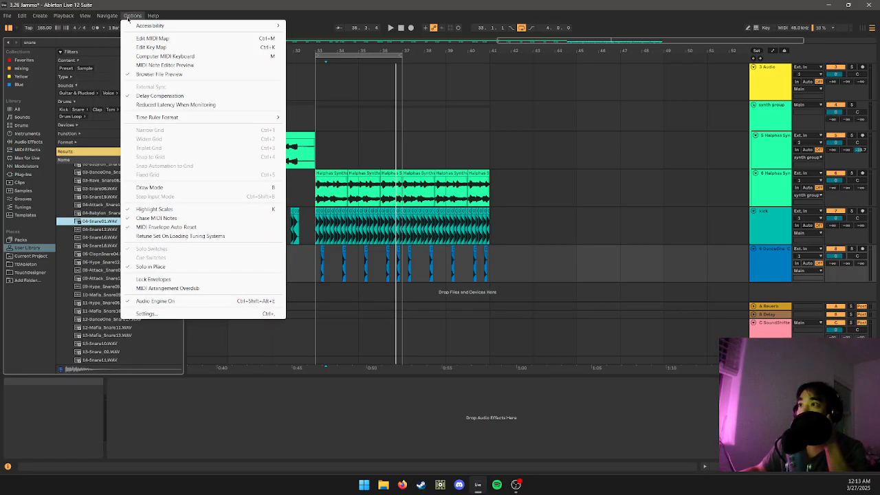
{"action": "mouse_move", "coordinate": [88, 17]}
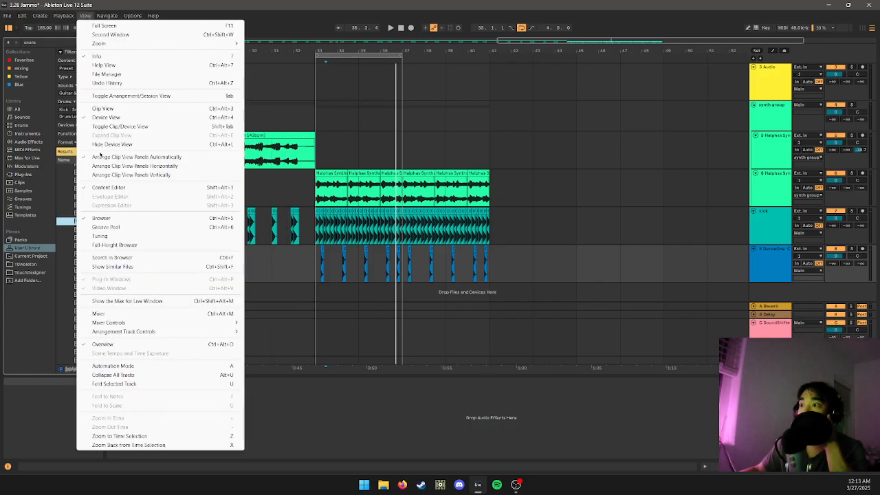
{"action": "left_click", "coordinate": [127, 74]}
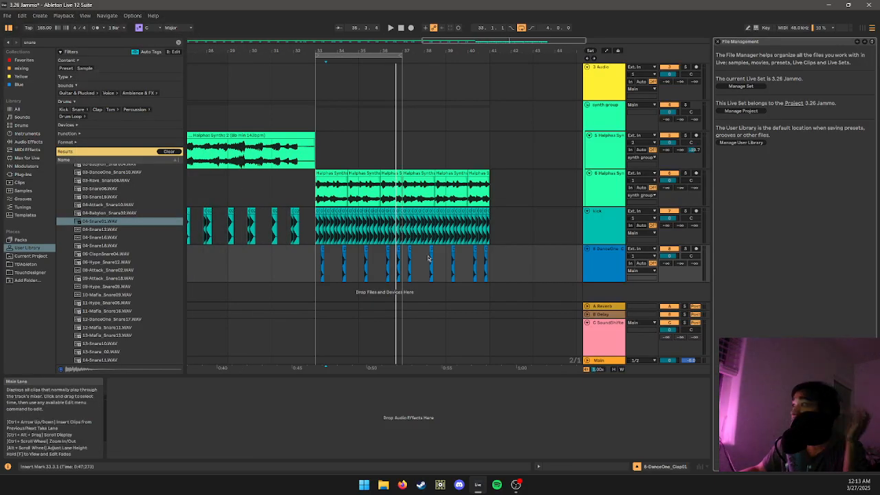
{"action": "left_click", "coordinate": [739, 87]}
{"action": "left_click", "coordinate": [745, 81]}
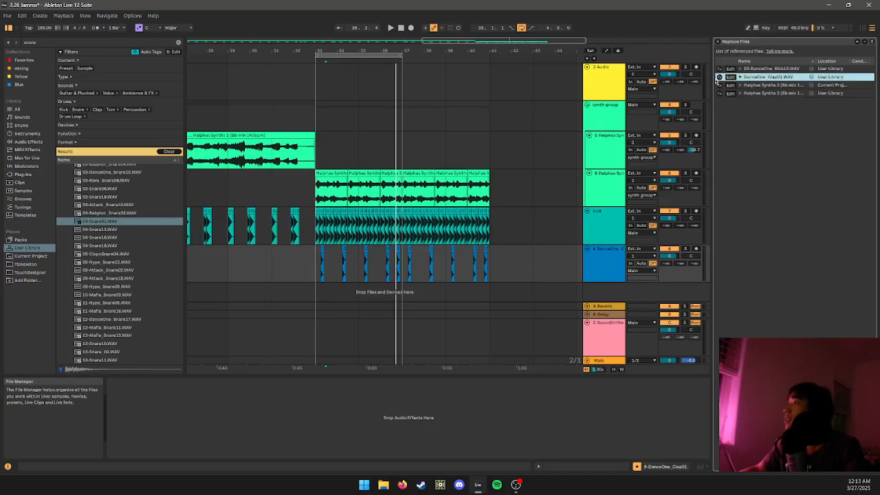
{"action": "left_click", "coordinate": [719, 78]}
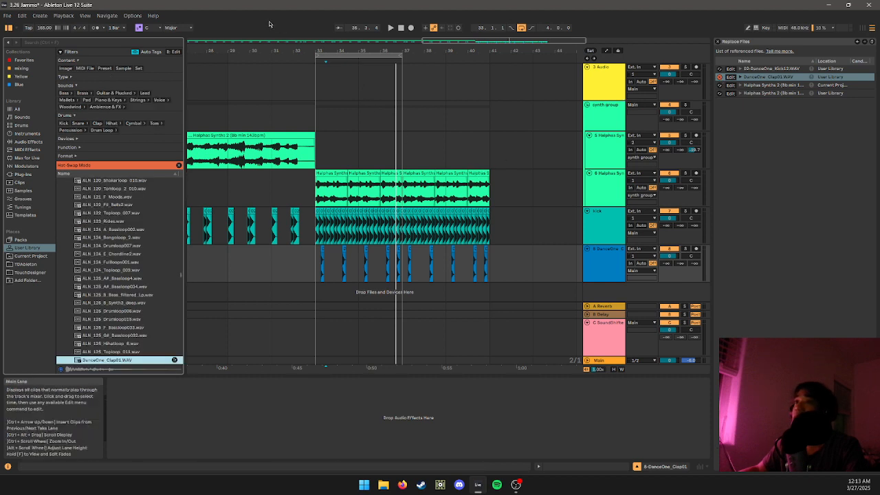
- Search for snares and try to hot-swap the clap sample with 12-DanceOne_Snare17.WAV
{"action": "left_click", "coordinate": [152, 43]}
{"action": "type", "text": "snare"}
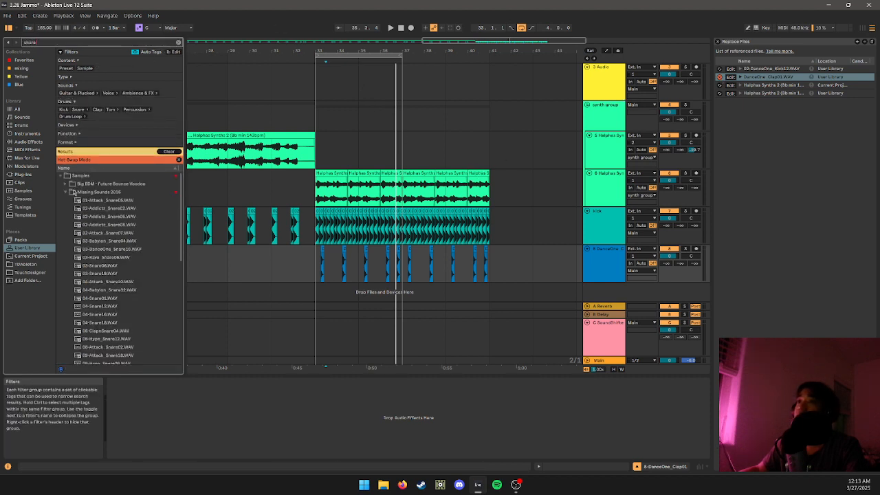
{"action": "scroll", "coordinate": [118, 248], "scroll_direction": "down", "scroll_amount": 3}
{"action": "scroll", "coordinate": [118, 248], "scroll_direction": "down", "scroll_amount": 6}
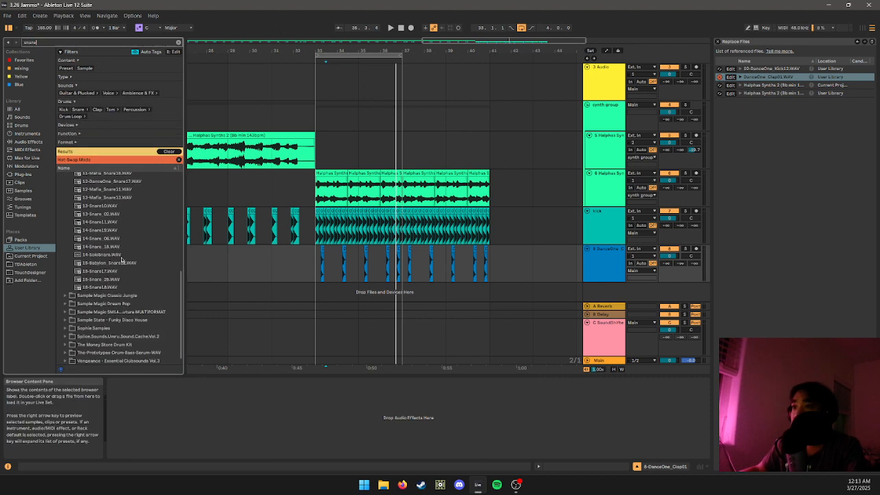
{"action": "scroll", "coordinate": [118, 257], "scroll_direction": "up", "scroll_amount": 3}
{"action": "left_click", "coordinate": [135, 268]}
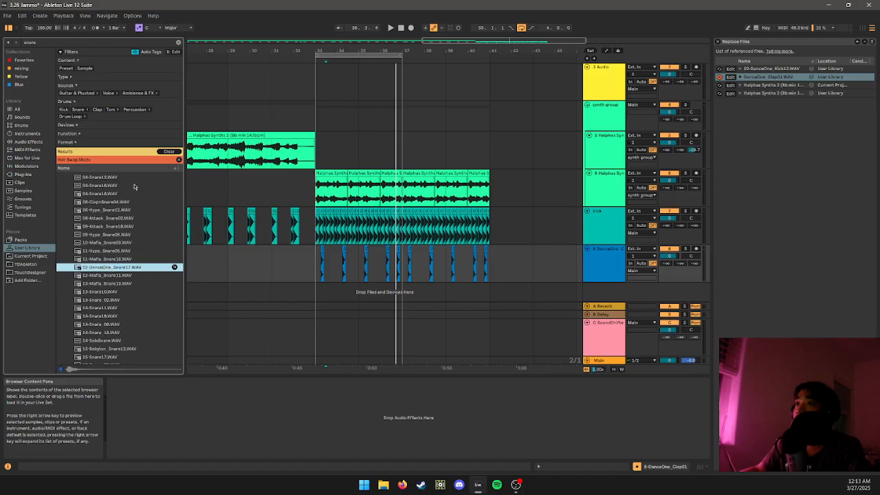
{"action": "left_click", "coordinate": [174, 267]}
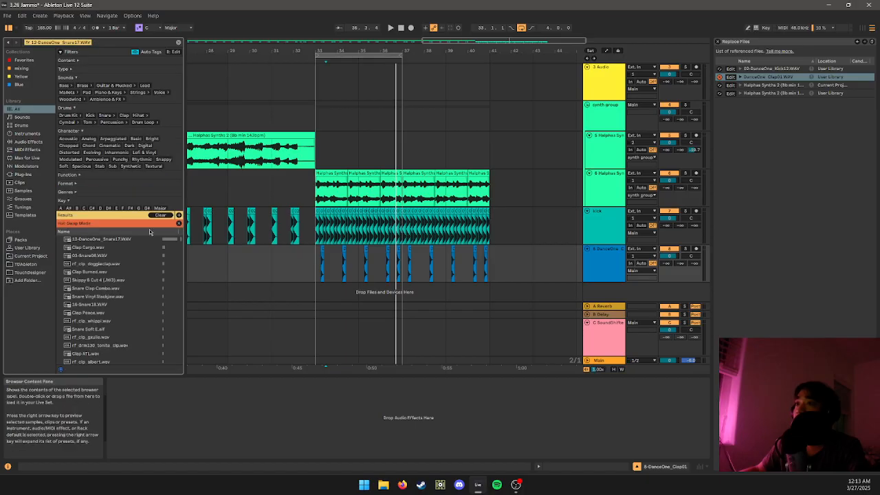
- Search the whole library for snares, audition several and pick 12-DanceOne_Snare17.WAV
{"action": "left_click", "coordinate": [99, 44]}
{"action": "type", "text": "snare"}
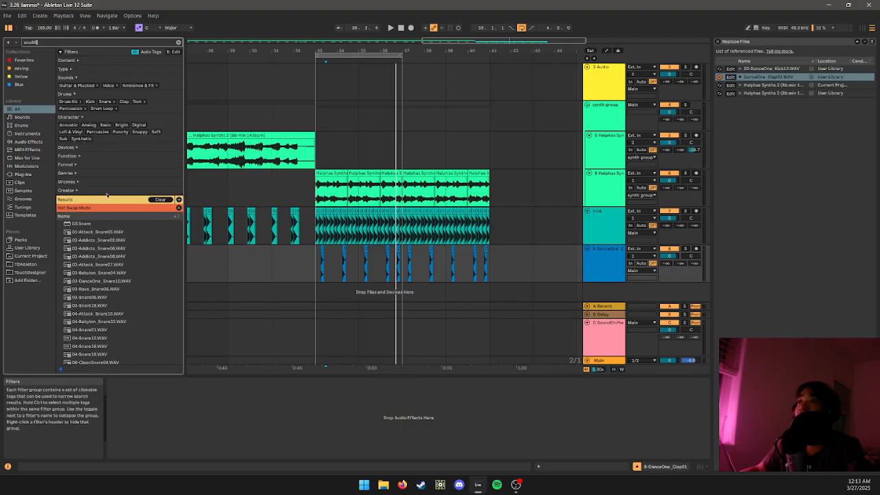
{"action": "scroll", "coordinate": [104, 325], "scroll_direction": "down", "scroll_amount": 1}
{"action": "left_click", "coordinate": [105, 326]}
{"action": "scroll", "coordinate": [105, 327], "scroll_direction": "down", "scroll_amount": 1}
{"action": "left_click", "coordinate": [105, 326]}
{"action": "left_click", "coordinate": [105, 286]}
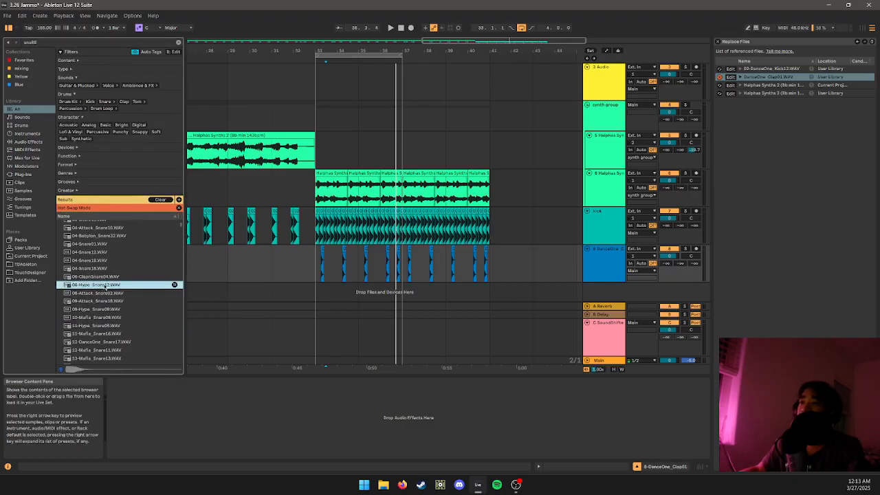
{"action": "left_click", "coordinate": [107, 333]}
{"action": "left_click", "coordinate": [111, 342]}
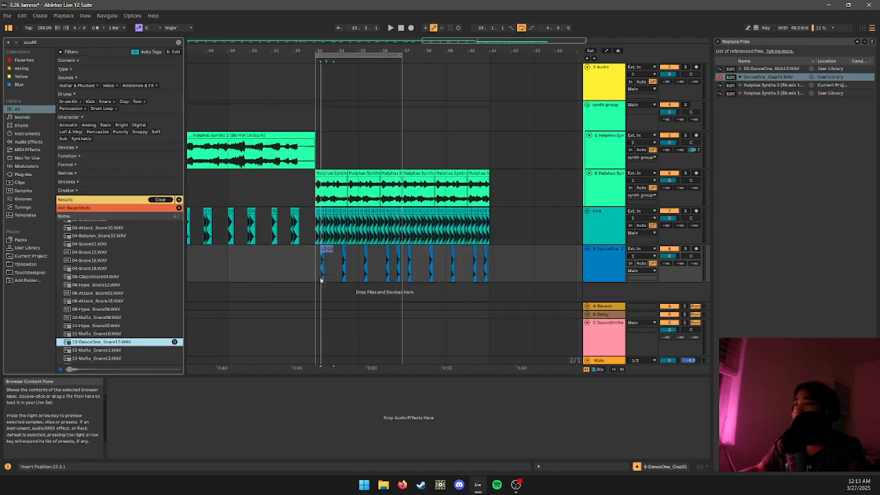
- Place 12-DanceOne_Snare17 over the clap at 33.2.1 on the clap track and copy it to 34.2.1
{"action": "left_click_drag", "start_coordinate": [320, 281], "coordinate": [330, 257]}
{"action": "scroll", "coordinate": [329, 269], "scroll_direction": "up", "scroll_amount": 5}
{"action": "key", "text": "ctrl+c"}
{"action": "left_click", "coordinate": [407, 250]}
{"action": "key", "text": "ctrl+v"}
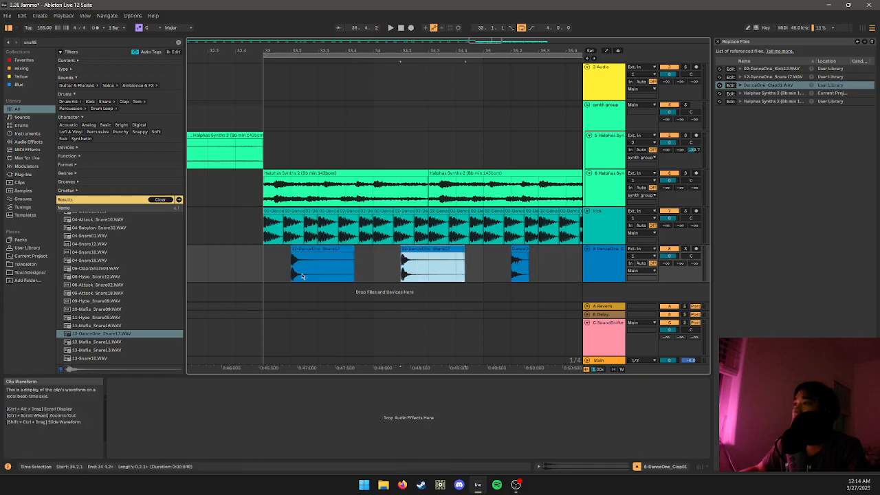
- Duplicate the two-bar snare pattern from 33.1.1 to 35.1.1 three times, filling the track up to 41.1.1
{"action": "scroll", "coordinate": [240, 275], "scroll_direction": "down", "scroll_amount": 3}
{"action": "left_click_drag", "start_coordinate": [255, 267], "coordinate": [347, 272]}
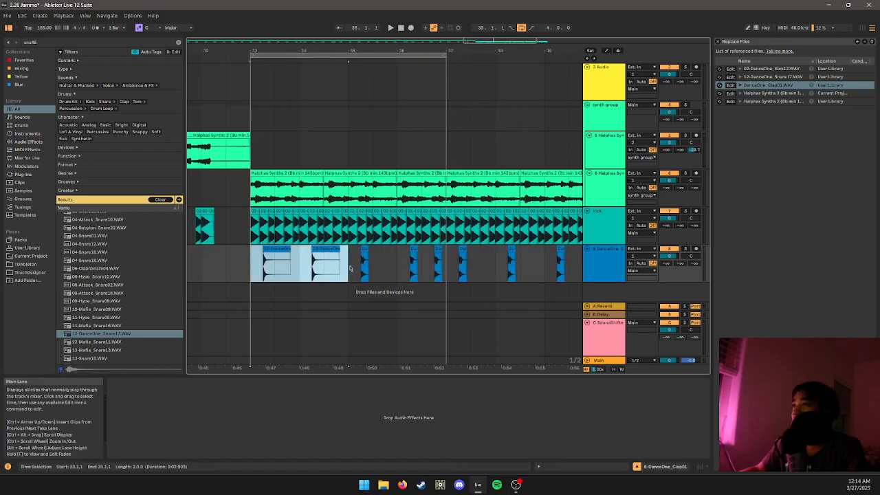
{"action": "key", "text": "ctrl+d"}
{"action": "key", "text": "ctrl+d"}
{"action": "key", "text": "ctrl+d"}
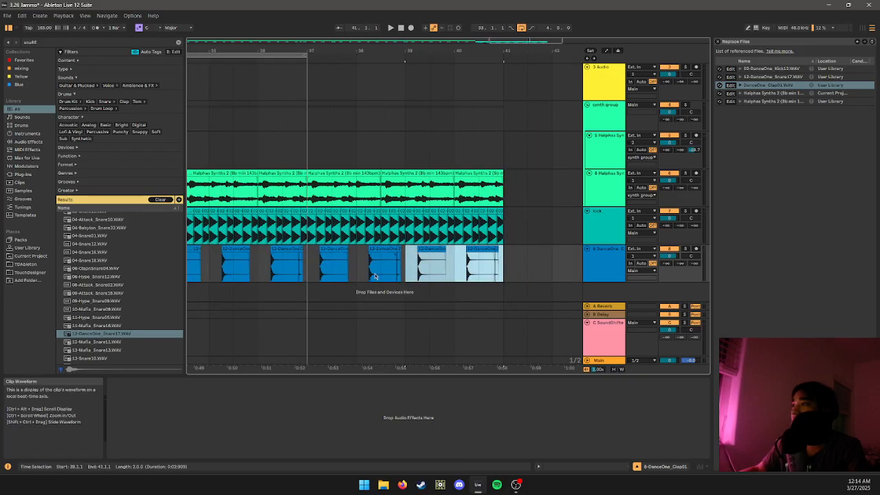
- Duplicate the last snare at 40.2.1 so it repeats at 40.4.1, and play the loop
{"action": "left_click", "coordinate": [486, 251]}
{"action": "scroll", "coordinate": [481, 269], "scroll_direction": "up", "scroll_amount": 3}
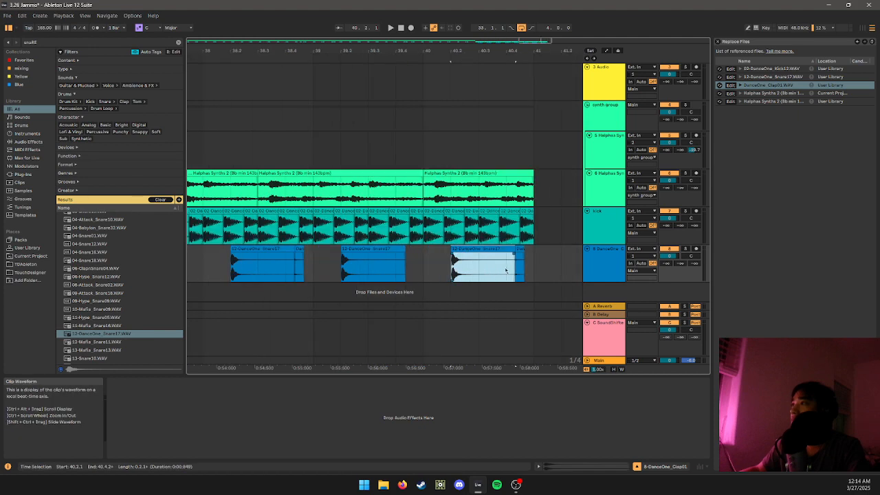
{"action": "key", "text": "ctrl+d"}
{"action": "scroll", "coordinate": [506, 270], "scroll_direction": "down", "scroll_amount": 3}
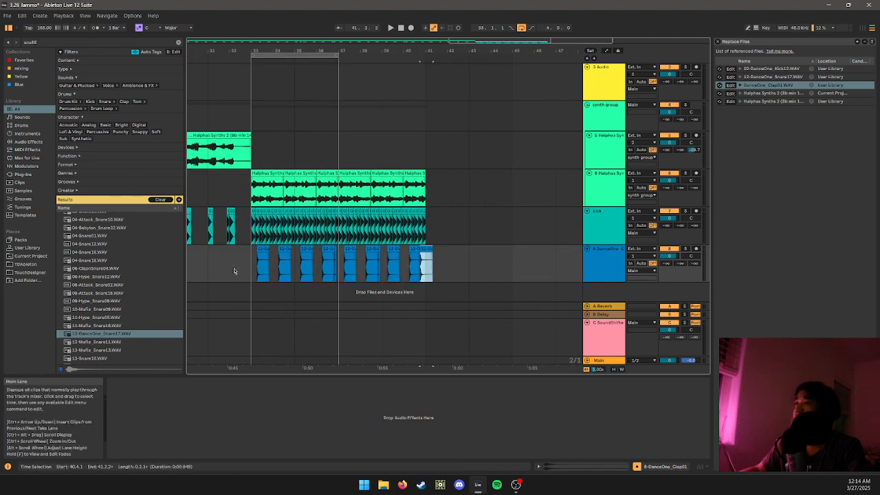
{"action": "key", "text": "space"}
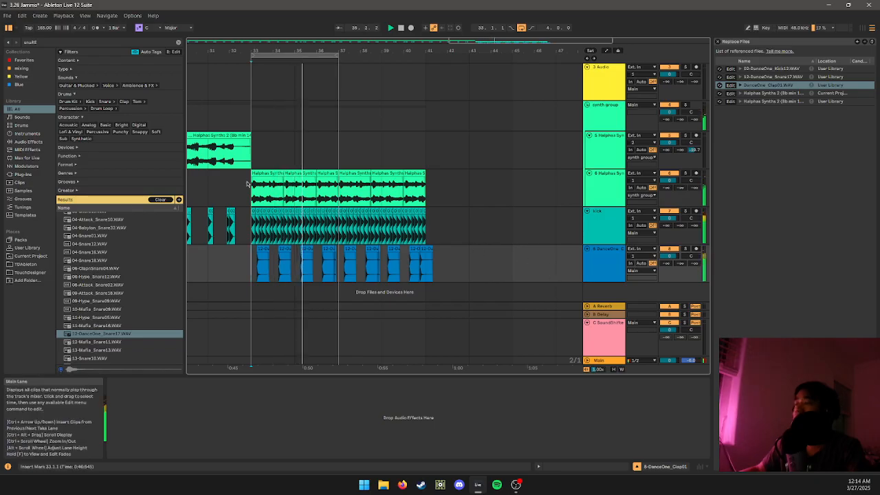
- Save the set, then search the whole library for "rim" and audition 16-RimShot02.WAV and 09-RimShot03.WAV
{"action": "key", "text": "ctrl+s"}
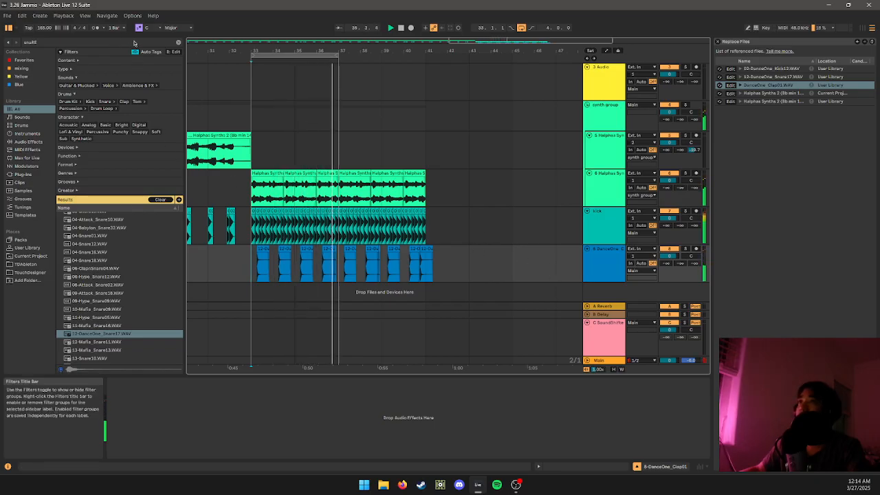
{"action": "left_click", "coordinate": [134, 43]}
{"action": "key", "text": "BackSpace"}
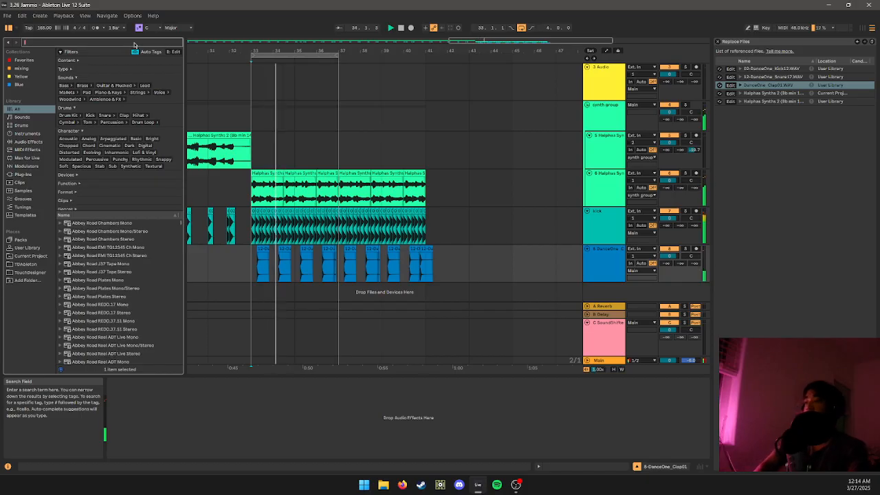
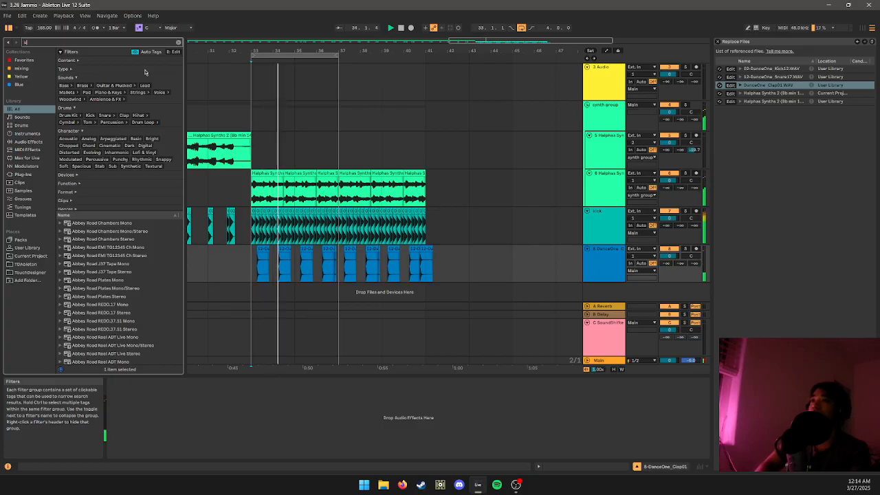
{"action": "type", "text": "im"}
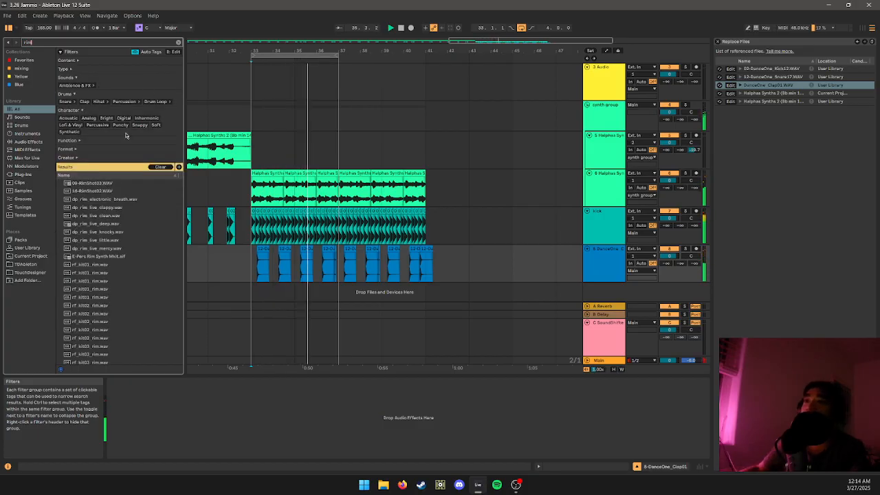
{"action": "left_click", "coordinate": [121, 191]}
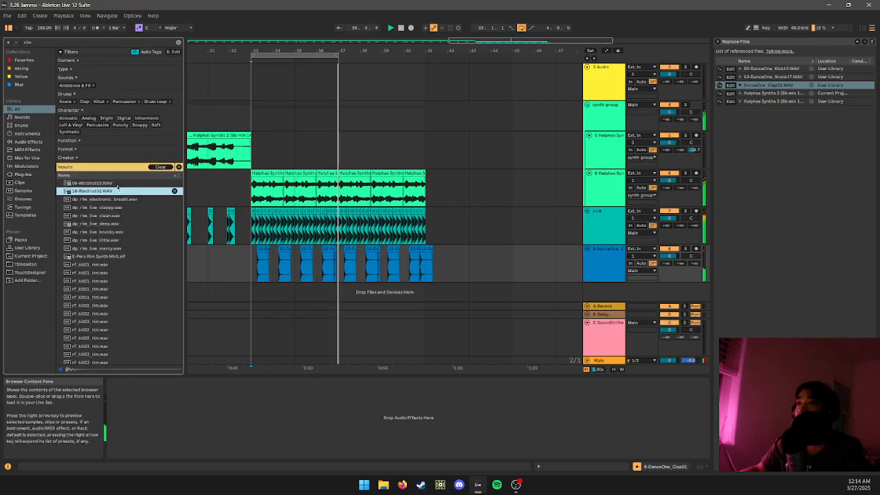
{"action": "left_click", "coordinate": [117, 183]}
{"action": "key", "text": "space"}
- Duplicate the drop's chopped synth, kick and snare clips from bars 33.1.1 to 41.1.1 so they continue to 49.1.1
{"action": "left_click", "coordinate": [250, 262]}
{"action": "left_click_drag", "start_coordinate": [251, 262], "coordinate": [426, 193]}
{"action": "key", "text": "ctrl+d"}
{"action": "scroll", "coordinate": [315, 244], "scroll_direction": "down", "scroll_amount": 3}
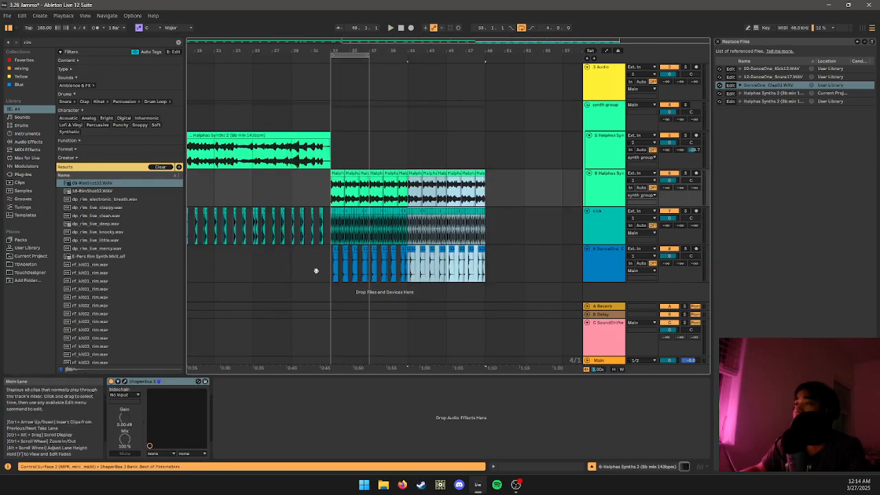
- Play the drop and place a copy of the 41.2.1 snare at 41.4.1 on the snare track
{"action": "scroll", "coordinate": [314, 271], "scroll_direction": "up", "scroll_amount": 4}
{"action": "left_click", "coordinate": [315, 265]}
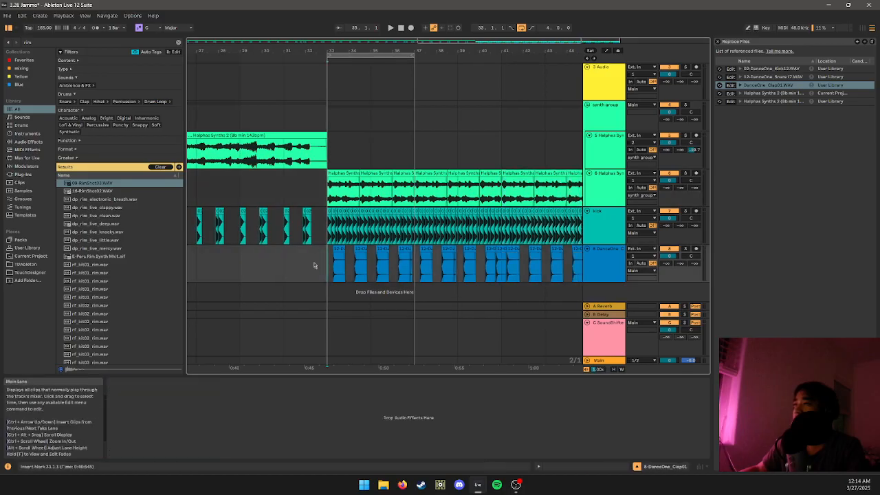
{"action": "left_click_drag", "start_coordinate": [398, 274], "coordinate": [328, 293]}
{"action": "left_click", "coordinate": [372, 297]}
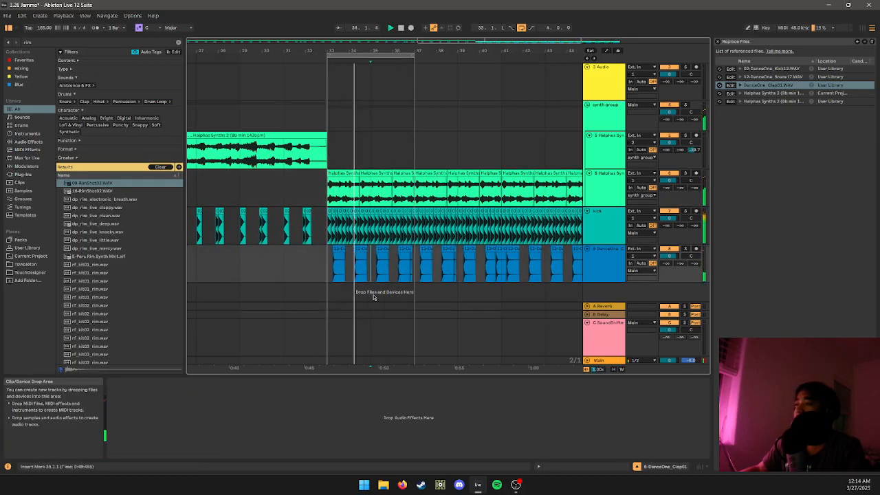
{"action": "left_click_drag", "start_coordinate": [455, 275], "coordinate": [375, 299]}
{"action": "left_click_drag", "start_coordinate": [463, 275], "coordinate": [460, 307]}
{"action": "scroll", "coordinate": [426, 299], "scroll_direction": "right", "scroll_amount": 2}
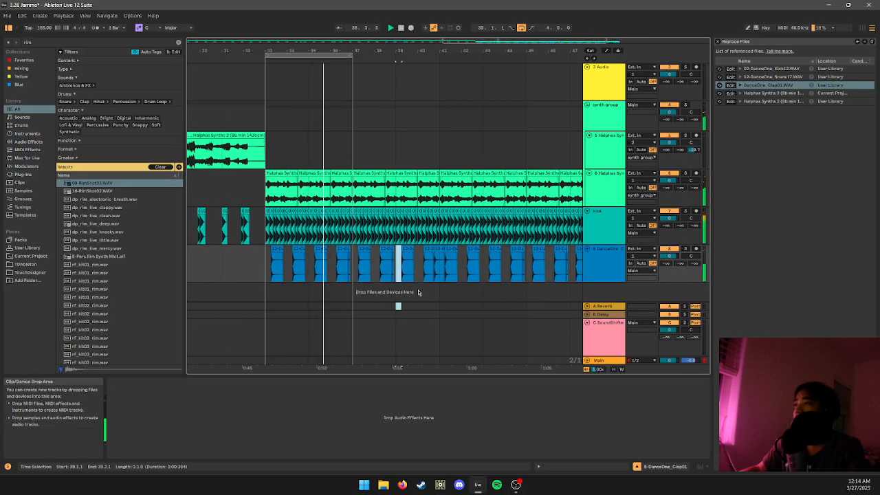
{"action": "scroll", "coordinate": [449, 301], "scroll_direction": "up", "scroll_amount": 3}
{"action": "scroll", "coordinate": [442, 294], "scroll_direction": "right", "scroll_amount": 2}
{"action": "left_click", "coordinate": [379, 250]}
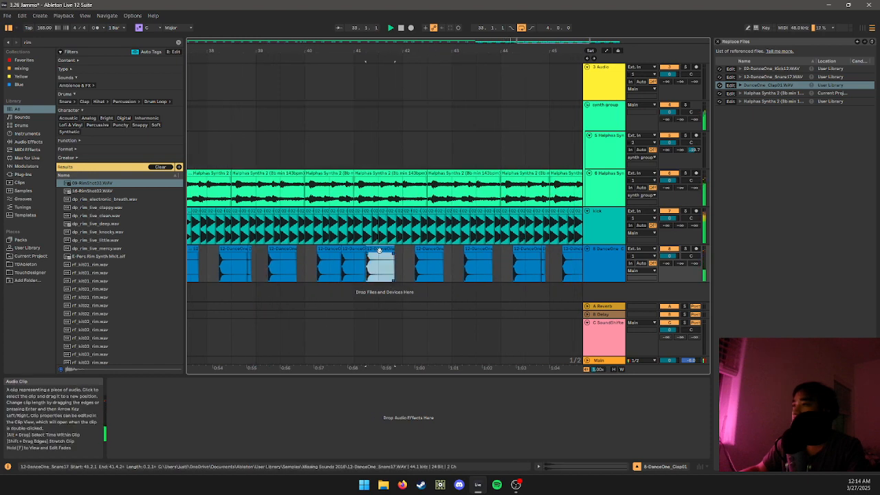
{"action": "scroll", "coordinate": [400, 280], "scroll_direction": "up", "scroll_amount": 3}
{"action": "left_click", "coordinate": [376, 280]}
{"action": "key", "text": "ctrl+v"}
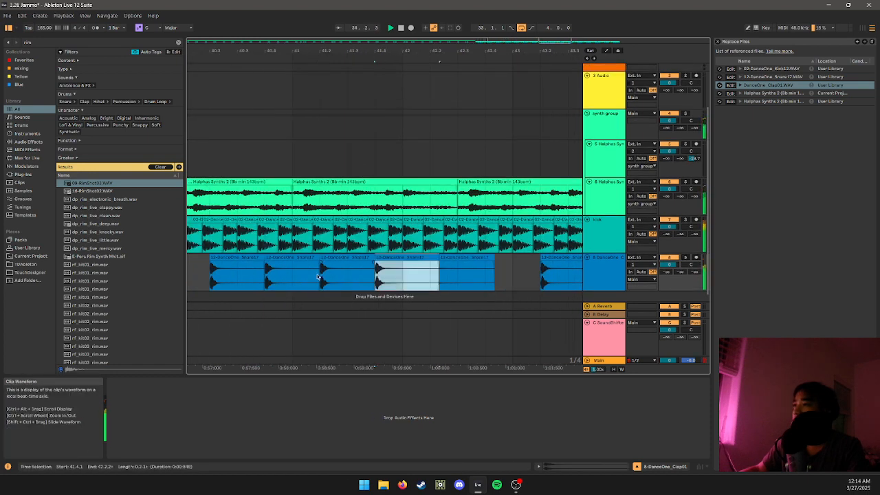
- Duplicate the snare bar from 41.1.1 to 42.1.1 seven times, filling the snare track up to 49.1.1
{"action": "left_click_drag", "start_coordinate": [289, 277], "coordinate": [418, 282]}
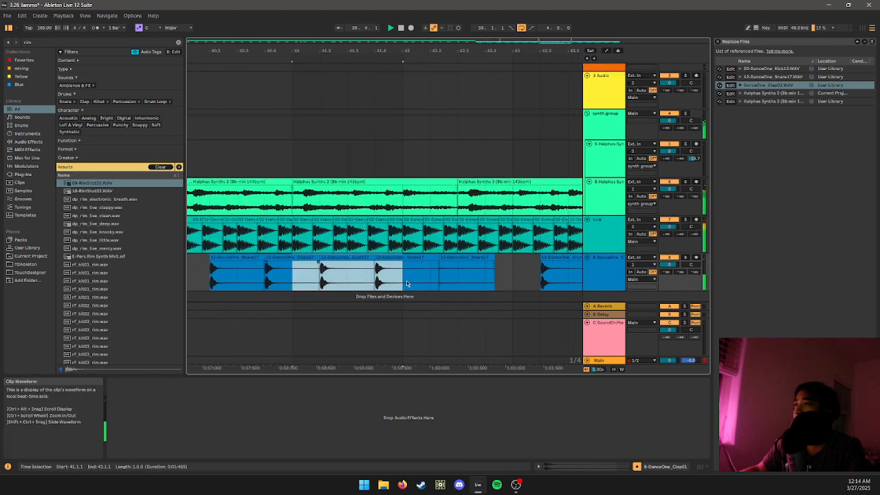
{"action": "key", "text": "ctrl+d"}
{"action": "key", "text": "ctrl+d"}
{"action": "scroll", "coordinate": [390, 296], "scroll_direction": "down", "scroll_amount": 5}
{"action": "key", "text": "ctrl+d"}
{"action": "key", "text": "ctrl+d"}
{"action": "key", "text": "ctrl+d"}
{"action": "key", "text": "ctrl+d"}
{"action": "key", "text": "ctrl+d"}
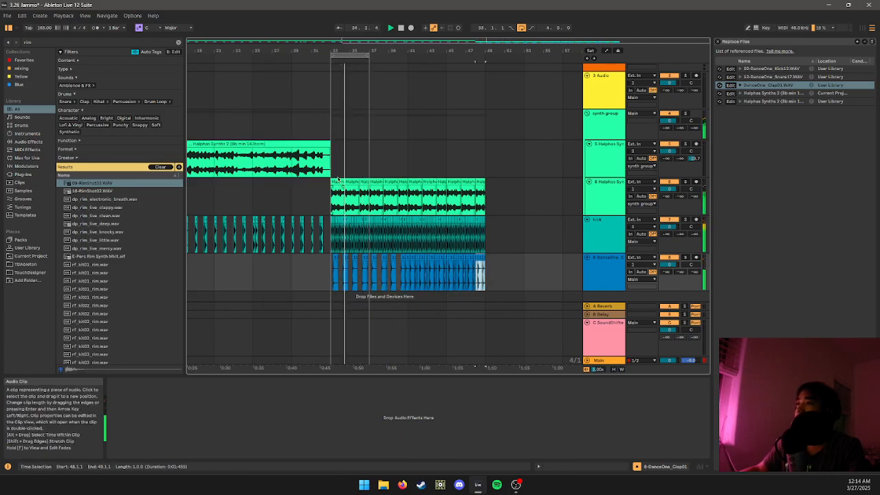
- Set the arrangement loop around the whole drop, from 33.1.1 to 49.1.1
{"action": "left_click_drag", "start_coordinate": [336, 188], "coordinate": [480, 189]}
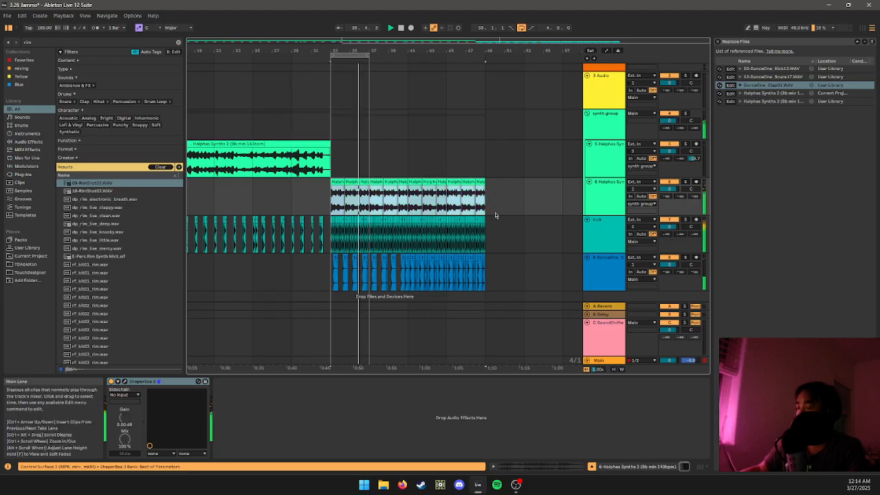
{"action": "key", "text": "ctrl+l"}
{"action": "left_click_drag", "start_coordinate": [260, 232], "coordinate": [295, 224]}
{"action": "scroll", "coordinate": [371, 275], "scroll_direction": "up", "scroll_amount": 3}
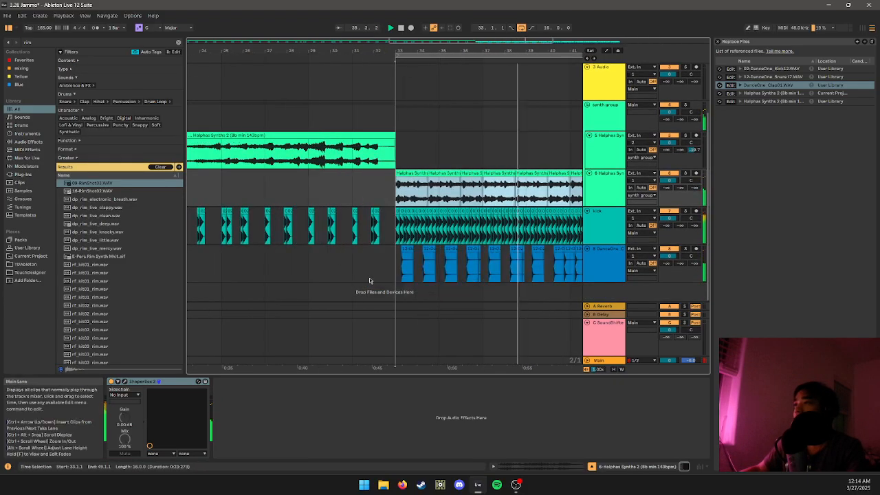
{"action": "left_click_drag", "start_coordinate": [283, 255], "coordinate": [227, 255]}
{"action": "scroll", "coordinate": [378, 264], "scroll_direction": "up", "scroll_amount": 3}
{"action": "left_click_drag", "start_coordinate": [357, 273], "coordinate": [363, 273]}
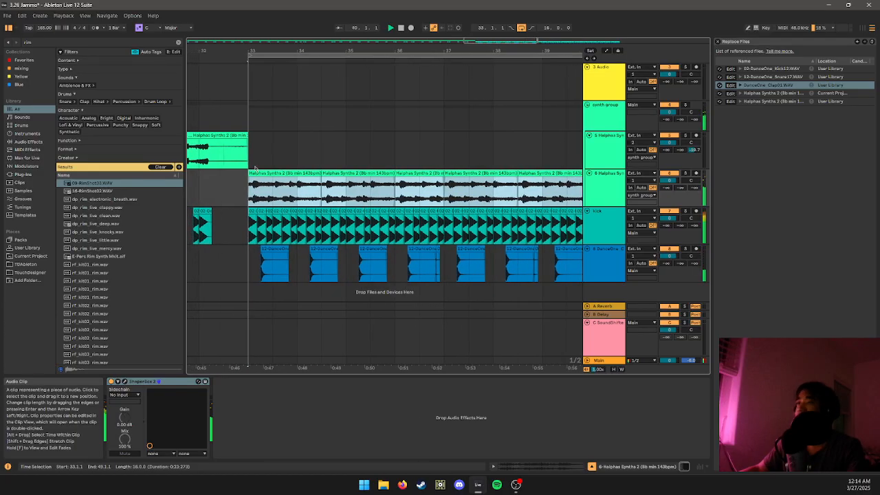
{"action": "left_click", "coordinate": [146, 40]}
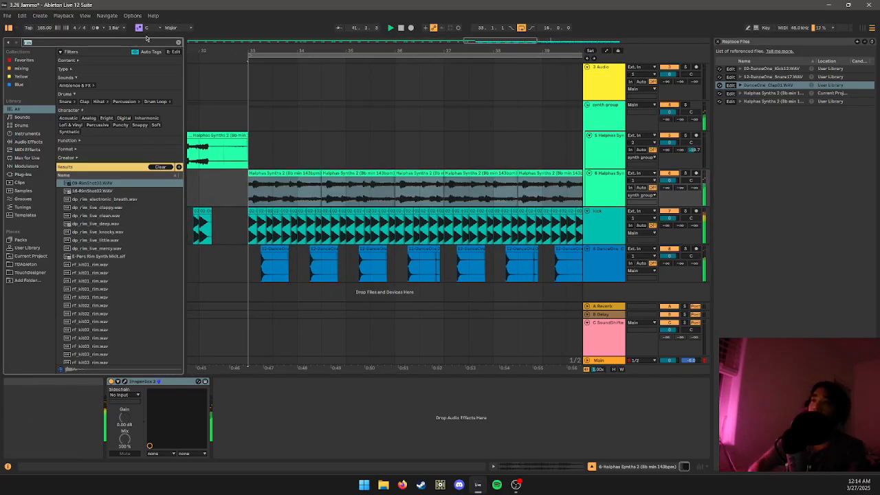
{"action": "type", "text": "hi hat"}
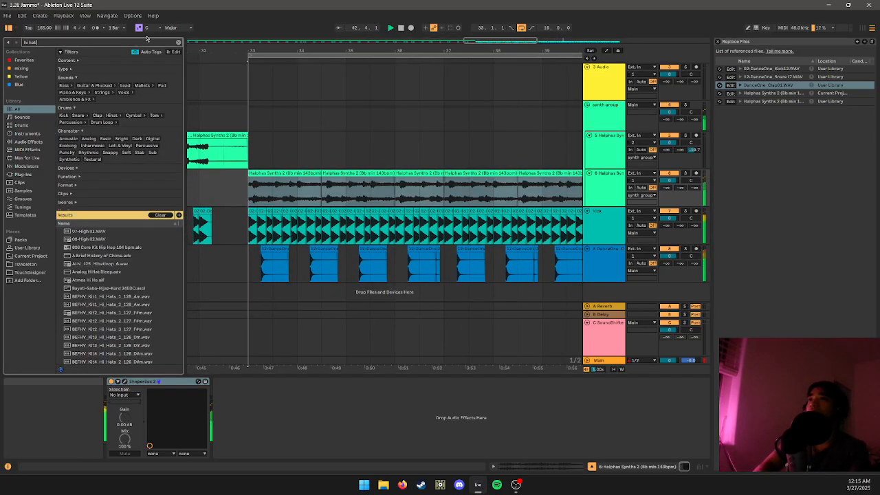
{"action": "key", "text": "BackSpace"}
{"action": "key", "text": "BackSpace"}
{"action": "key", "text": "BackSpace"}
{"action": "key", "text": "BackSpace"}
{"action": "key", "text": "BackSpace"}
{"action": "key", "text": "BackSpace"}
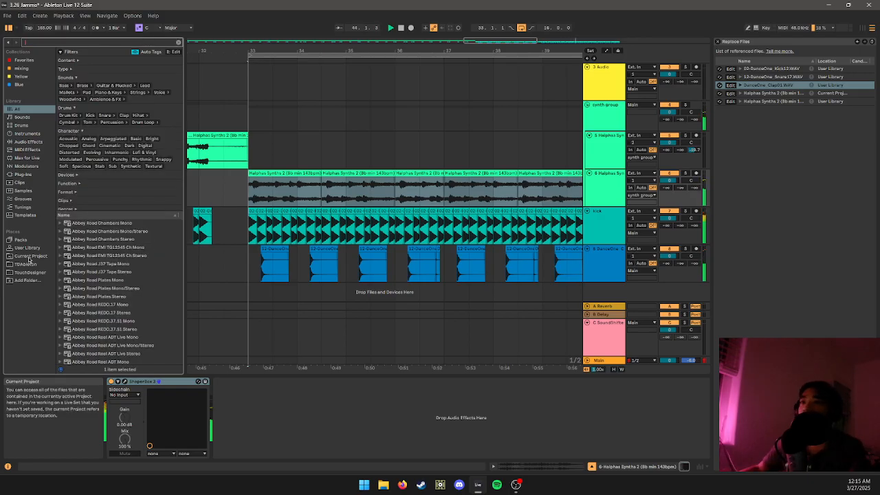
- Filter the User Library to Drum Loop samples, stop playback and look through the available breaks
{"action": "left_click", "coordinate": [27, 248]}
{"action": "scroll", "coordinate": [123, 237], "scroll_direction": "down", "scroll_amount": 2}
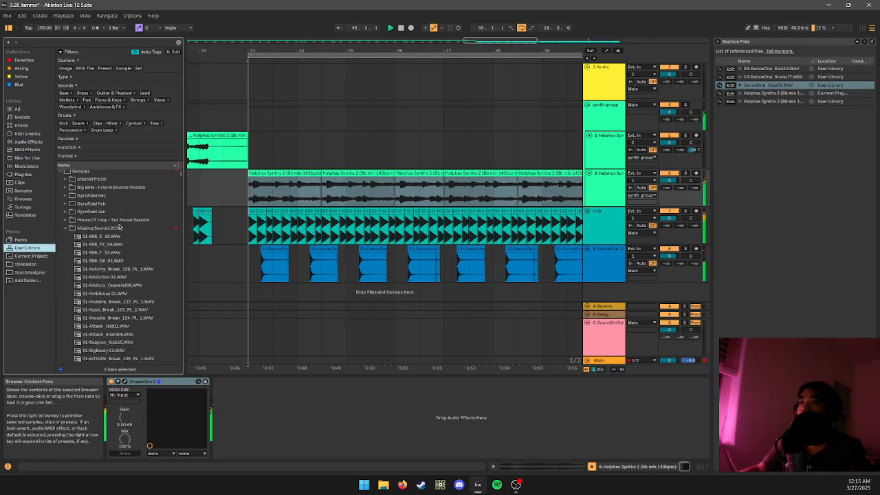
{"action": "left_click", "coordinate": [108, 131]}
{"action": "left_click", "coordinate": [326, 264]}
{"action": "scroll", "coordinate": [330, 268], "scroll_direction": "down", "scroll_amount": 5}
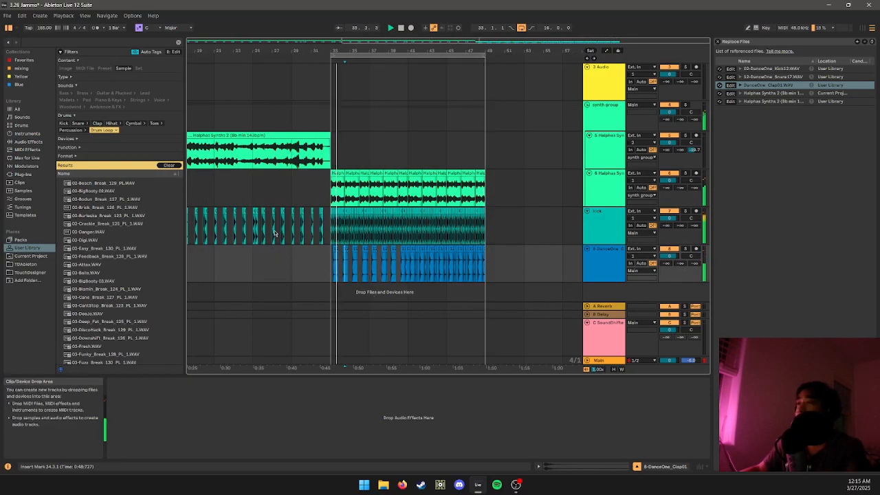
{"action": "scroll", "coordinate": [138, 249], "scroll_direction": "up", "scroll_amount": 1}
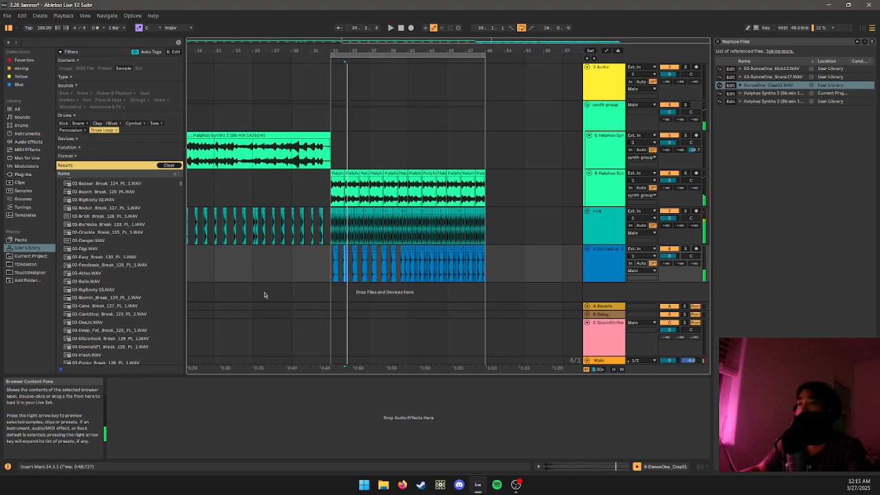
{"action": "scroll", "coordinate": [161, 279], "scroll_direction": "down", "scroll_amount": 8}
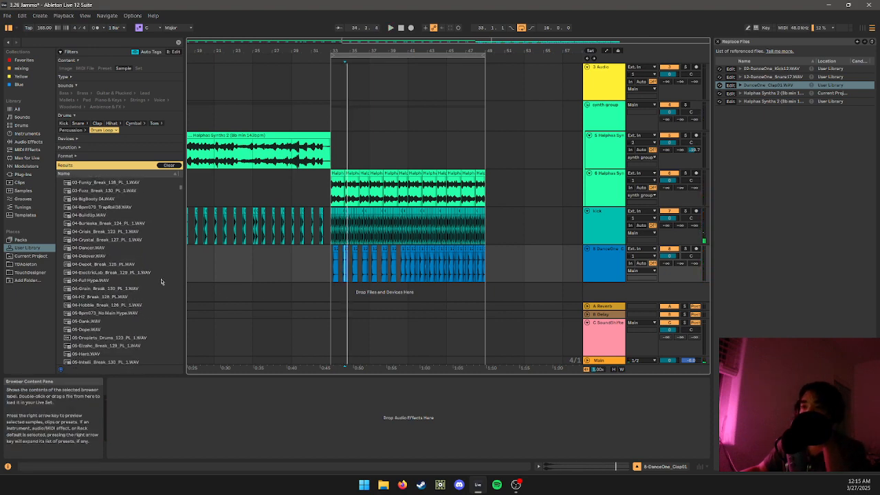
{"action": "scroll", "coordinate": [114, 248], "scroll_direction": "down", "scroll_amount": 20}
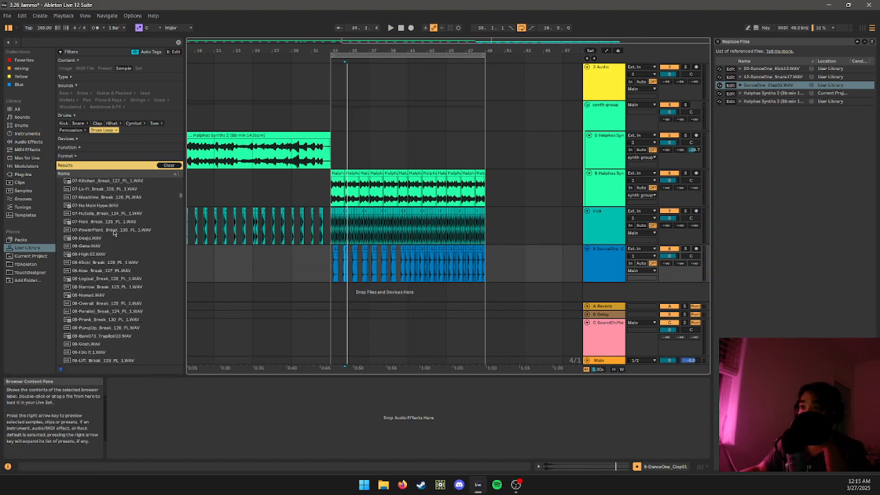
{"action": "scroll", "coordinate": [114, 234], "scroll_direction": "down", "scroll_amount": 5}
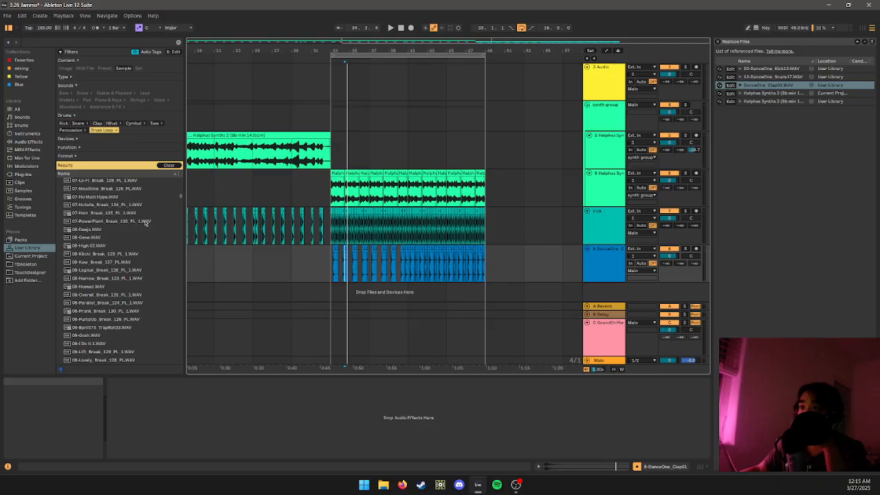
- Search the filtered drum loops for "hat" and audition several, including the laidback, spooky and innerspace hat loops
{"action": "left_click", "coordinate": [112, 40]}
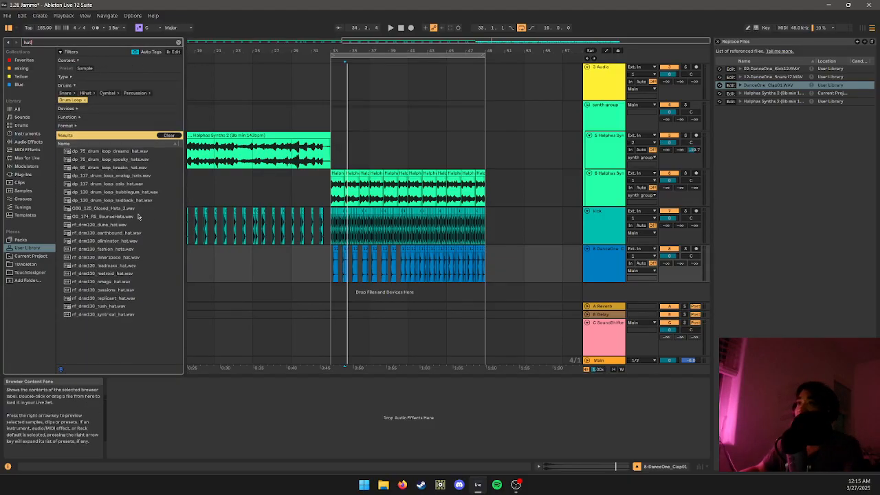
{"action": "left_click", "coordinate": [116, 200]}
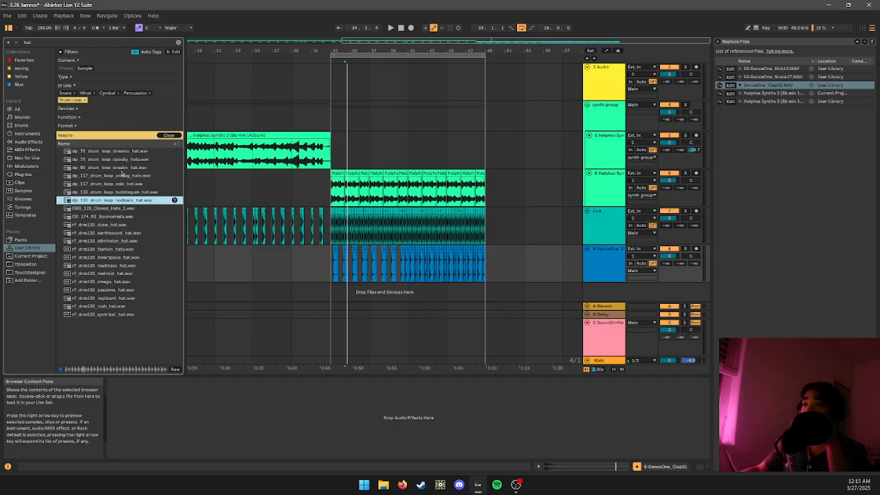
{"action": "left_click", "coordinate": [123, 168]}
{"action": "left_click", "coordinate": [126, 160]}
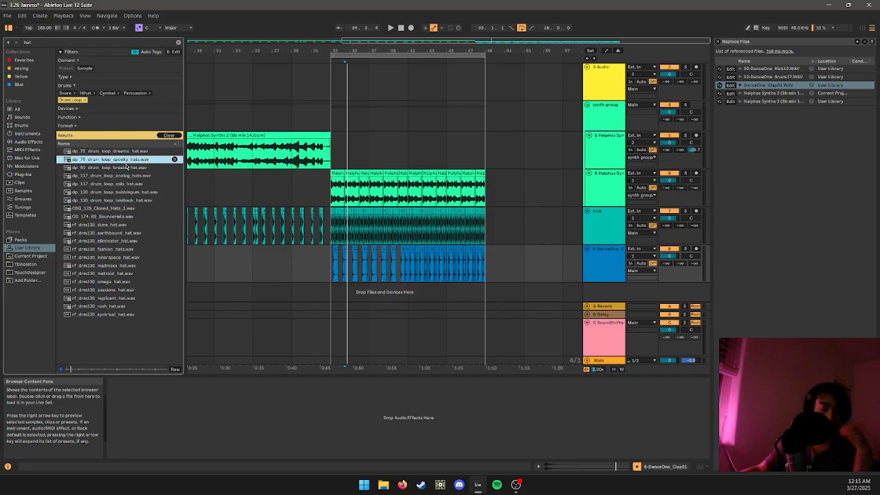
{"action": "left_click", "coordinate": [128, 258]}
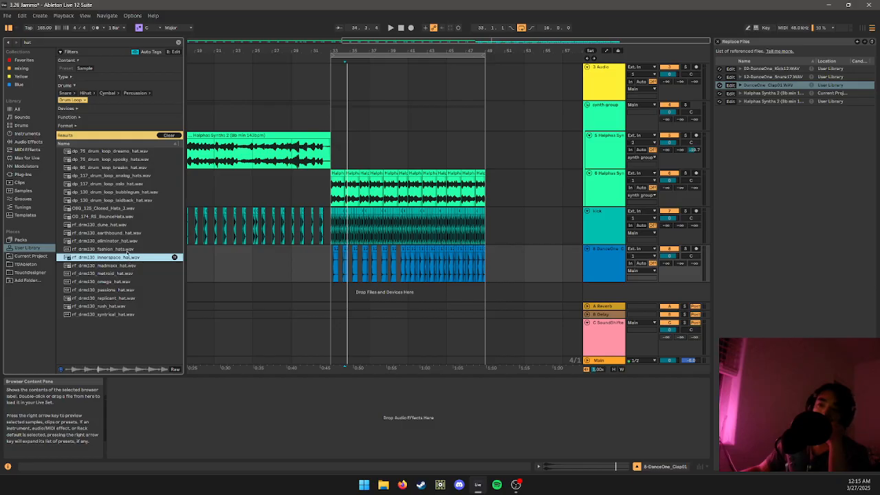
- Place rf_drm130_innerspace_hat.wav on a new audio track at 33.1.1 and duplicate it repeatedly to fill the drop up to 49.1.1
{"action": "left_click_drag", "start_coordinate": [128, 263], "coordinate": [332, 302]}
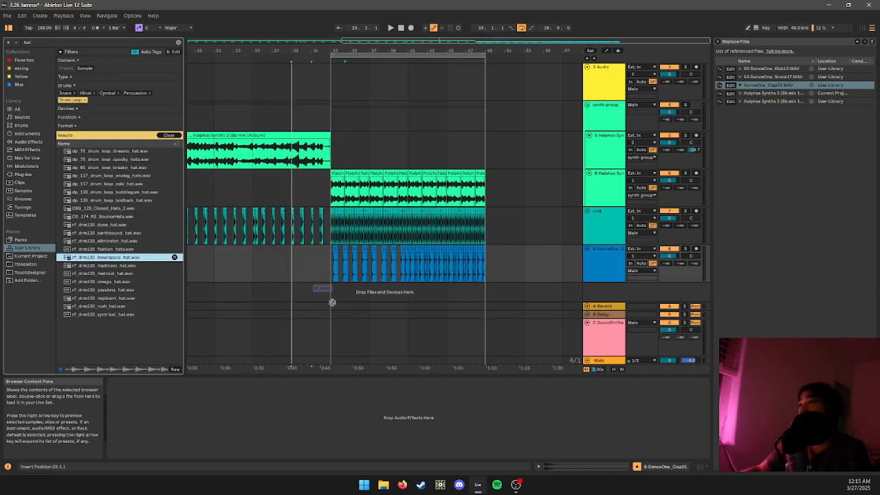
{"action": "scroll", "coordinate": [345, 287], "scroll_direction": "up", "scroll_amount": 5}
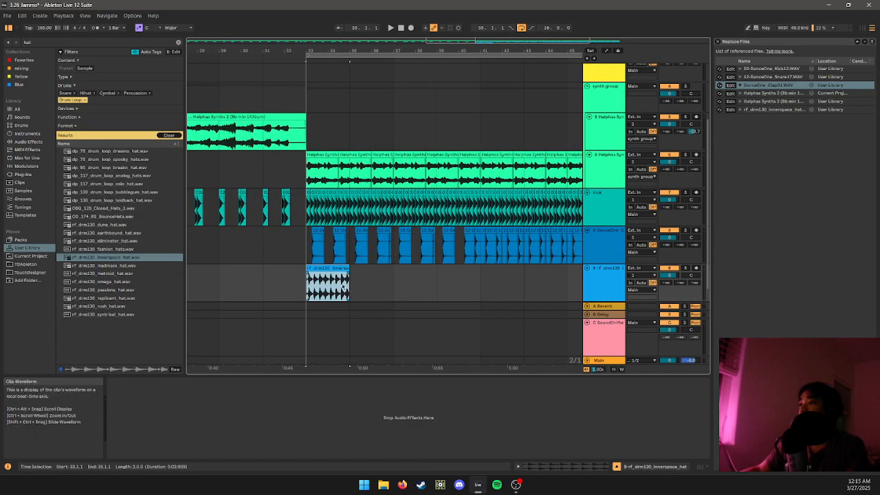
{"action": "scroll", "coordinate": [329, 279], "scroll_direction": "down", "scroll_amount": 5}
{"action": "key", "text": "ctrl+d"}
{"action": "key", "text": "ctrl+d"}
{"action": "key", "text": "ctrl+d"}
{"action": "key", "text": "ctrl+d"}
{"action": "key", "text": "ctrl+d"}
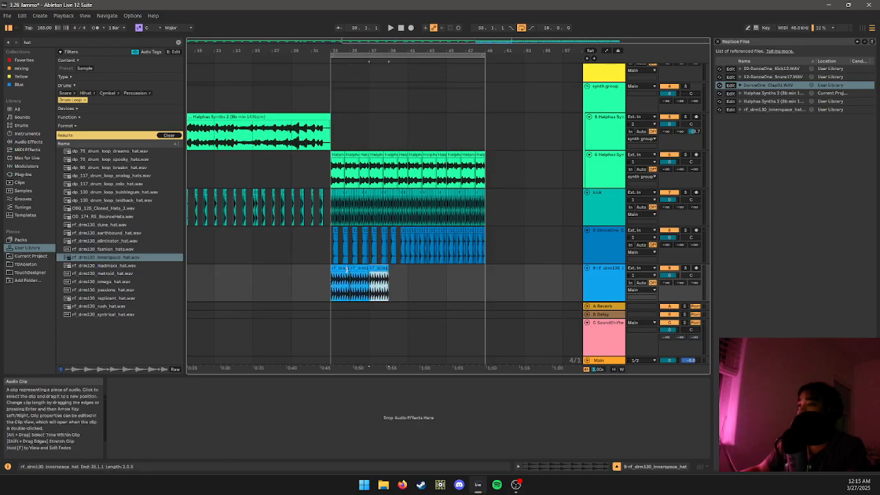
- Group the kick, snare and hat tracks and name the group "drum g"
{"action": "left_click", "coordinate": [338, 268]}
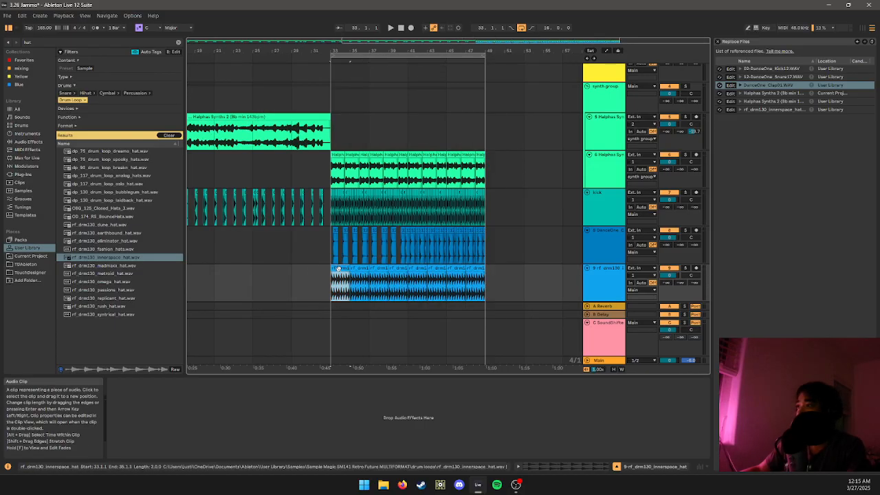
{"action": "left_click", "coordinate": [613, 218], "text": "shift"}
{"action": "key", "text": "ctrl+g"}
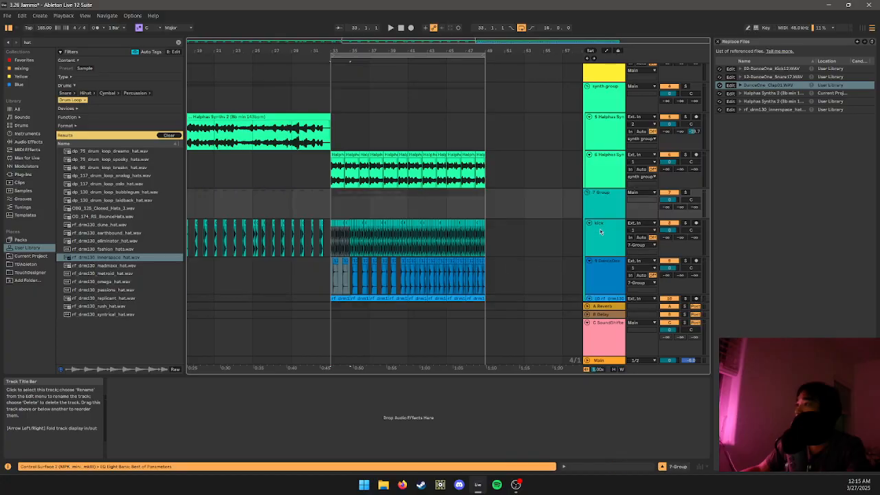
{"action": "key", "text": "ctrl+r"}
{"action": "type", "text": "drum g"}
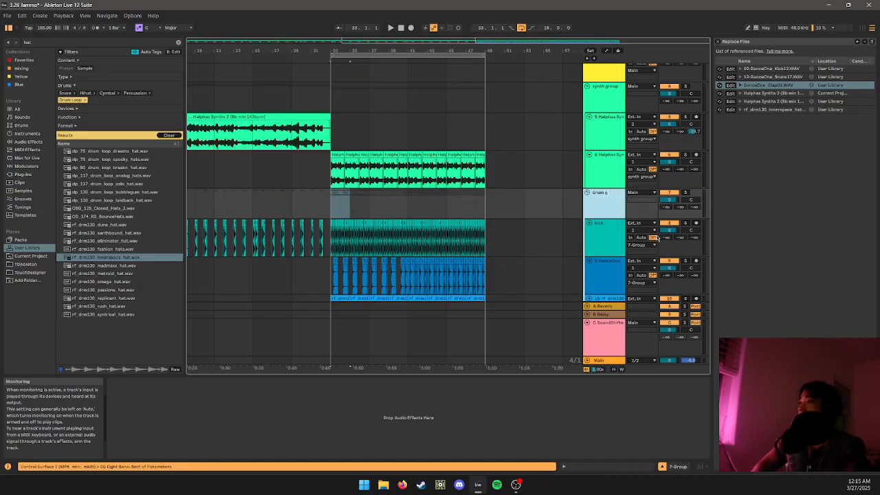
- Complete the drum group's name as "drum group" and nest the snare and hat tracks in a subgroup named "hiend drums"
{"action": "type", "text": "roup"}
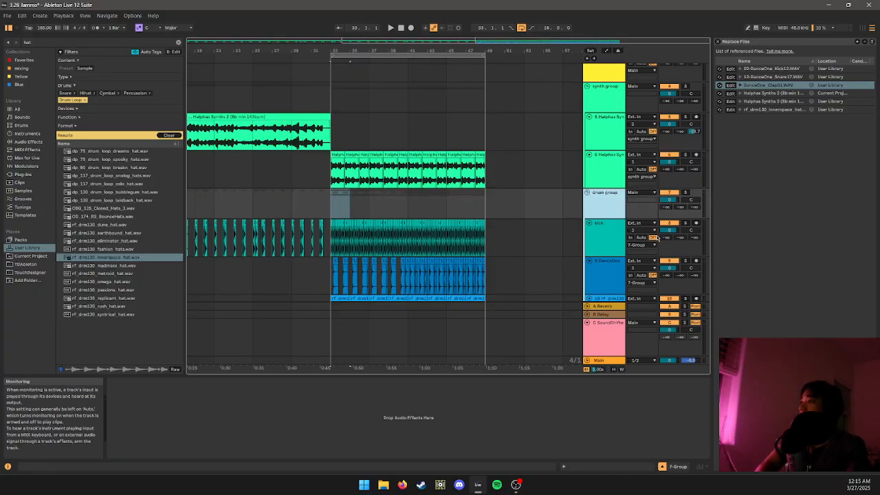
{"action": "scroll", "coordinate": [510, 172], "scroll_direction": "down", "scroll_amount": 2}
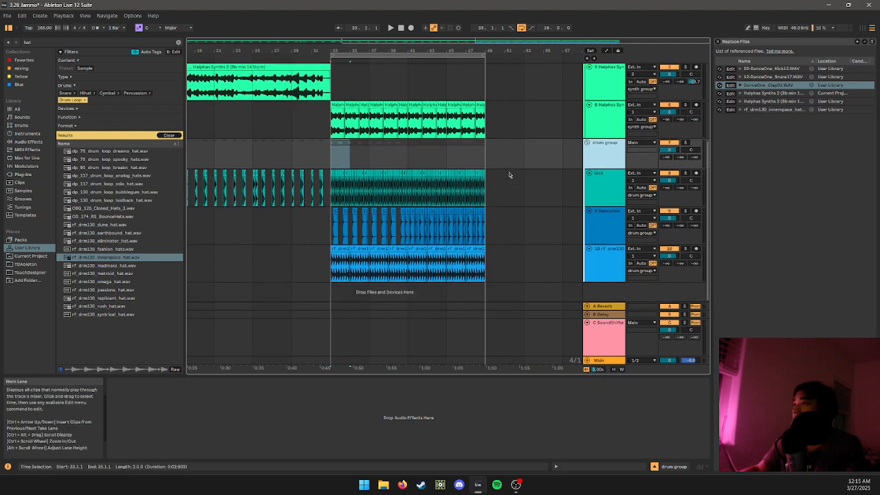
{"action": "left_click", "coordinate": [607, 214]}
{"action": "left_click", "coordinate": [609, 252], "text": "shift"}
{"action": "key", "text": "ctrl+g"}
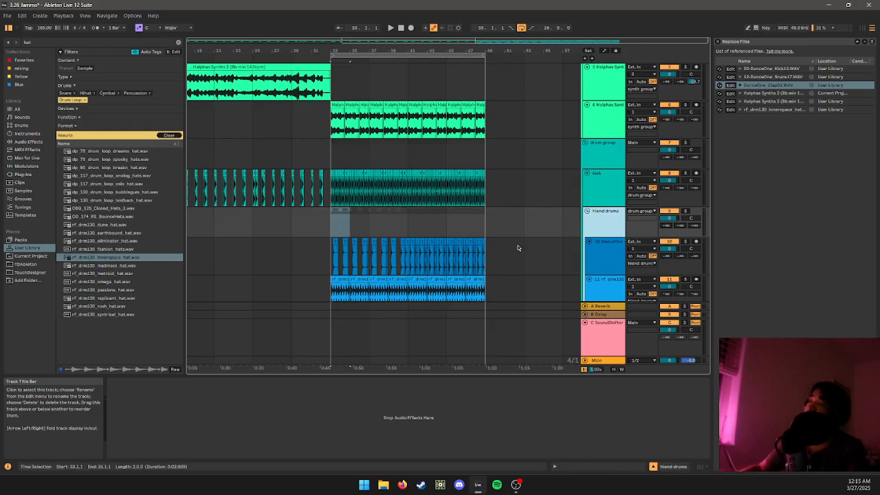
- Play the drop with the grouped drums, check the hat clips and save the set
{"action": "key", "text": "space"}
{"action": "scroll", "coordinate": [412, 258], "scroll_direction": "down", "scroll_amount": 1}
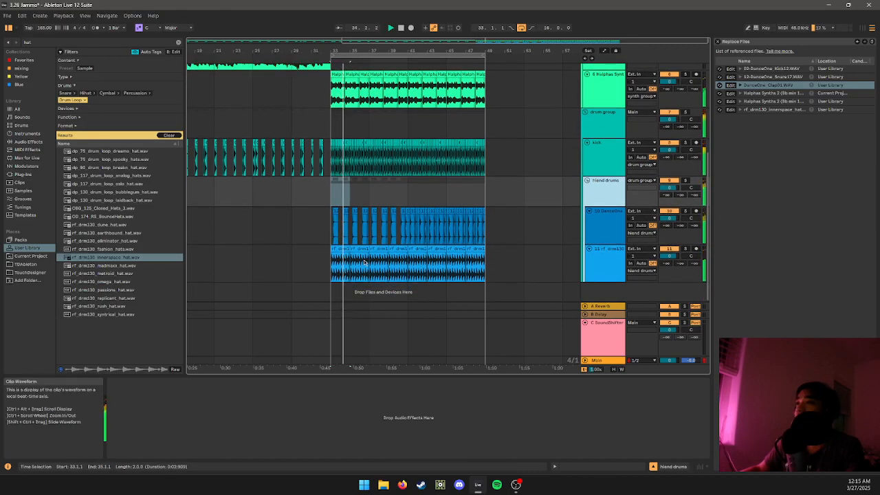
{"action": "left_click", "coordinate": [341, 249]}
{"action": "scroll", "coordinate": [364, 262], "scroll_direction": "down", "scroll_amount": 3}
{"action": "scroll", "coordinate": [364, 262], "scroll_direction": "up", "scroll_amount": 4}
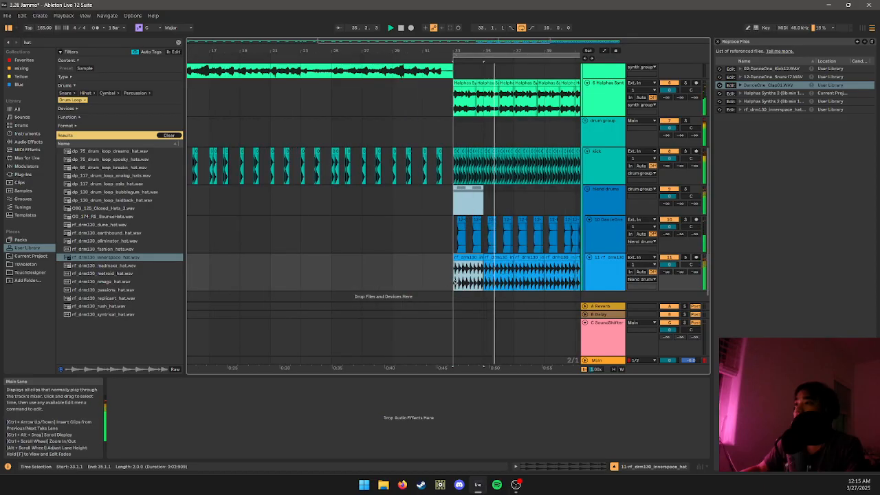
{"action": "left_click_drag", "start_coordinate": [454, 282], "coordinate": [271, 242]}
{"action": "key", "text": "ctrl+s"}
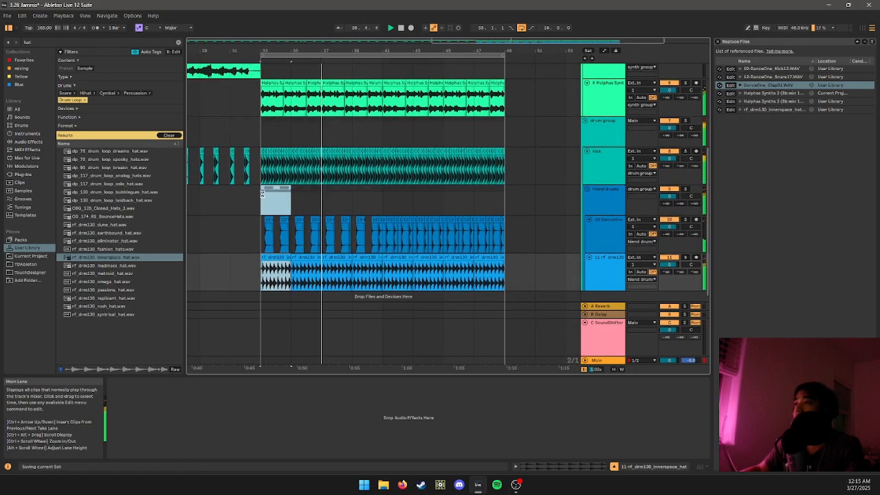
- Find Drum Buss among the audio effects and add it to the hiend drums group
{"action": "scroll", "coordinate": [365, 227], "scroll_direction": "down", "scroll_amount": 1}
{"action": "left_click", "coordinate": [144, 43]}
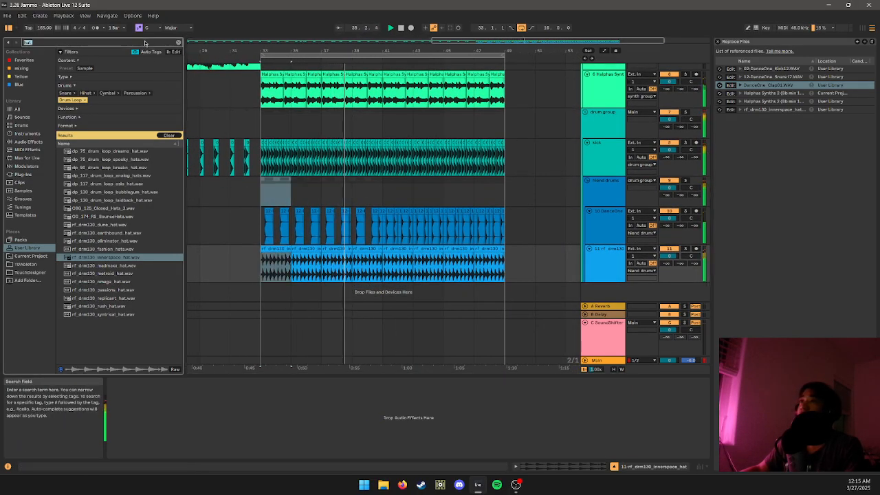
{"action": "type", "text": "drum buss"}
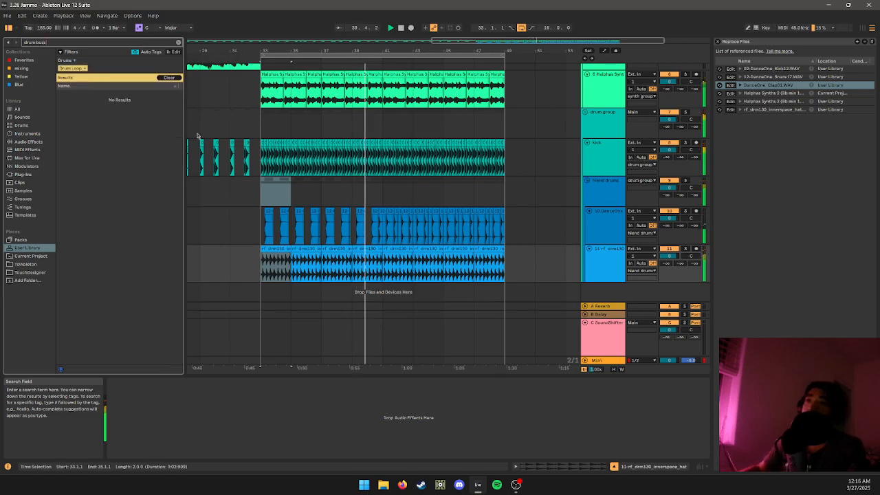
{"action": "left_click", "coordinate": [28, 134]}
{"action": "left_click", "coordinate": [23, 173]}
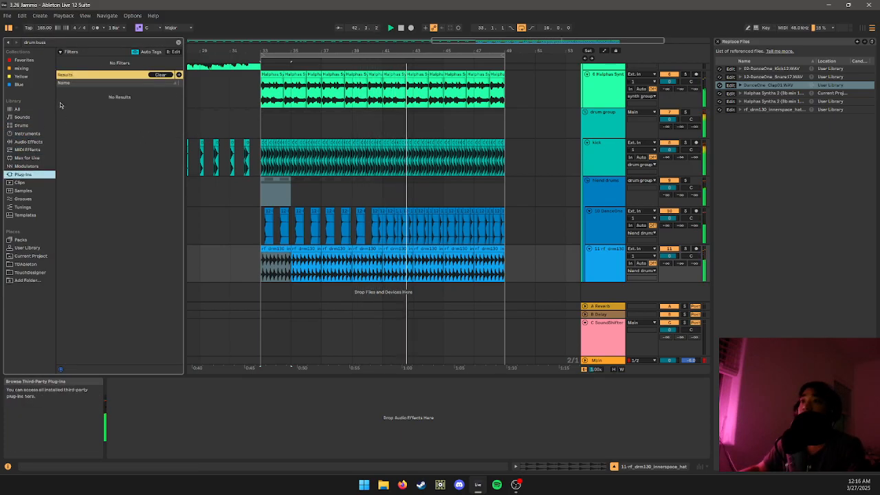
{"action": "left_click", "coordinate": [28, 141]}
{"action": "left_click", "coordinate": [86, 94]}
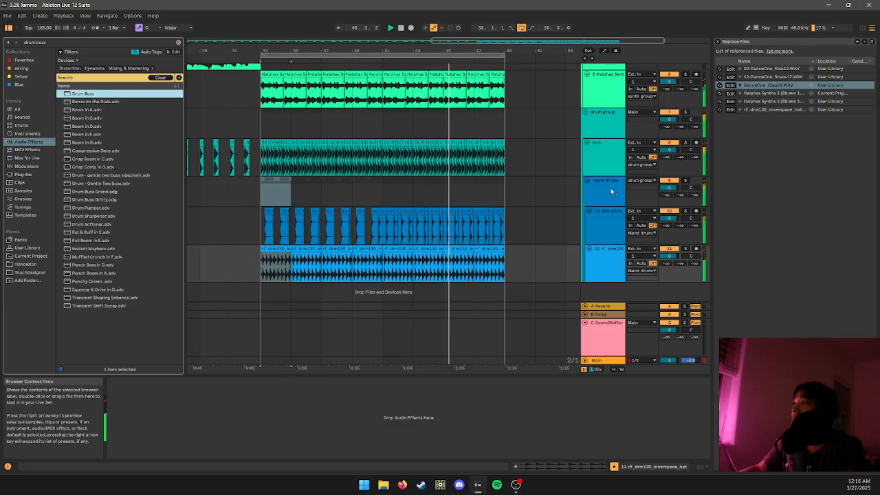
{"action": "left_click_drag", "start_coordinate": [576, 234], "coordinate": [595, 192]}
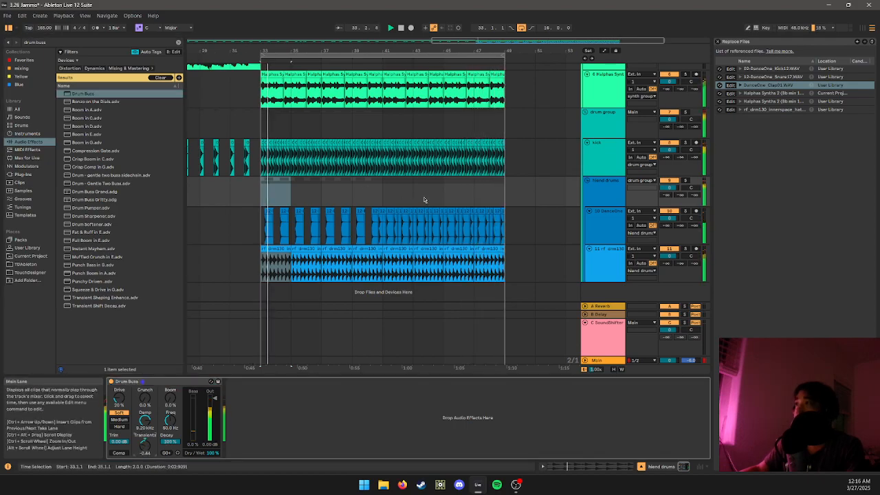
- Listen to the drop with Drum Buss on the hiend drums group, stop playback and review the arrangement and the group's device chain
{"action": "scroll", "coordinate": [521, 210], "scroll_direction": "down", "scroll_amount": 3}
{"action": "scroll", "coordinate": [440, 224], "scroll_direction": "up", "scroll_amount": 3}
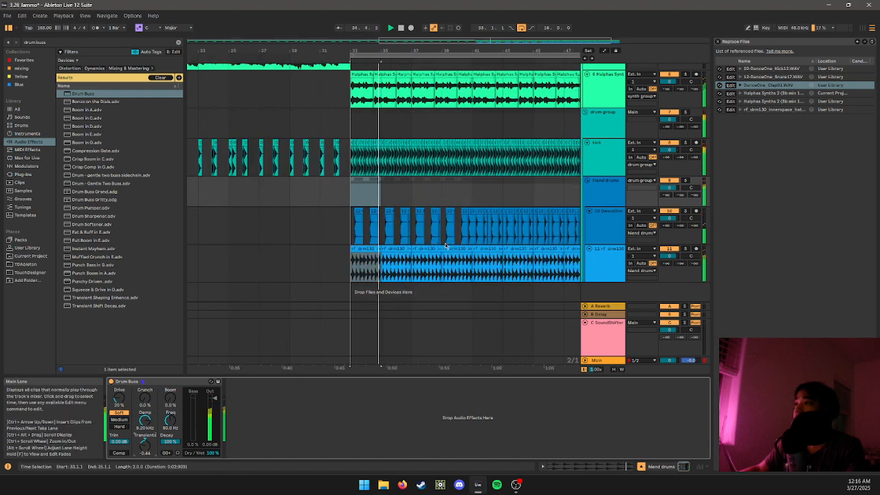
{"action": "left_click", "coordinate": [430, 268]}
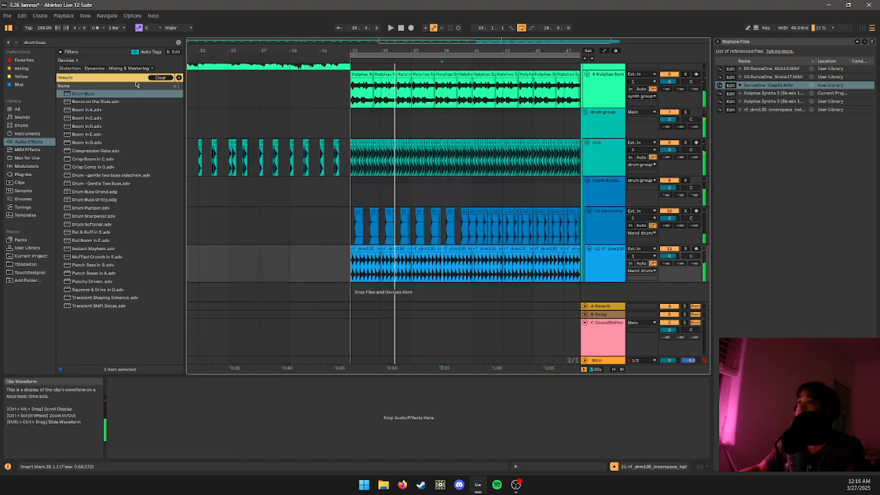
{"action": "double_click", "coordinate": [104, 42]}
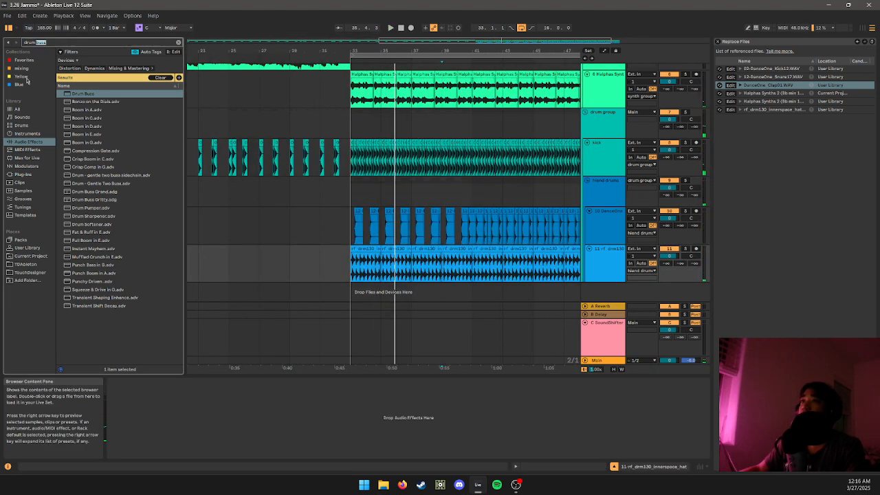
{"action": "scroll", "coordinate": [330, 263], "scroll_direction": "down", "scroll_amount": 3}
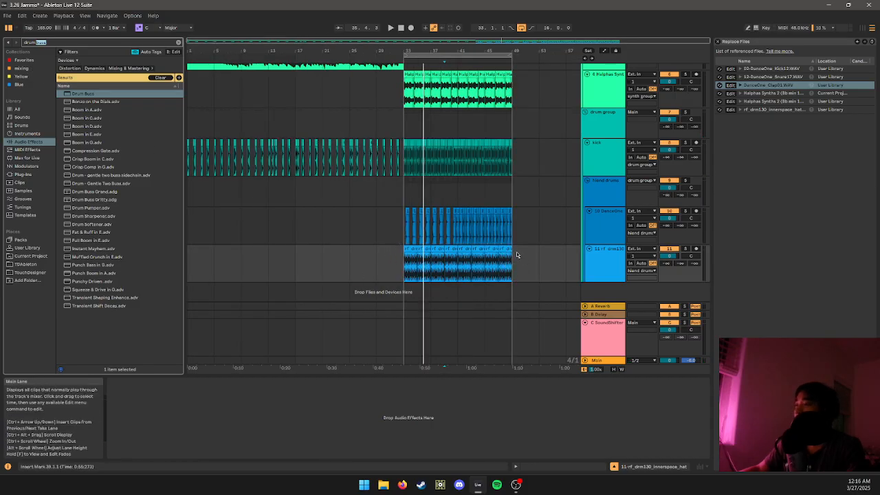
{"action": "scroll", "coordinate": [499, 247], "scroll_direction": "up", "scroll_amount": 5}
{"action": "scroll", "coordinate": [516, 219], "scroll_direction": "down", "scroll_amount": 4}
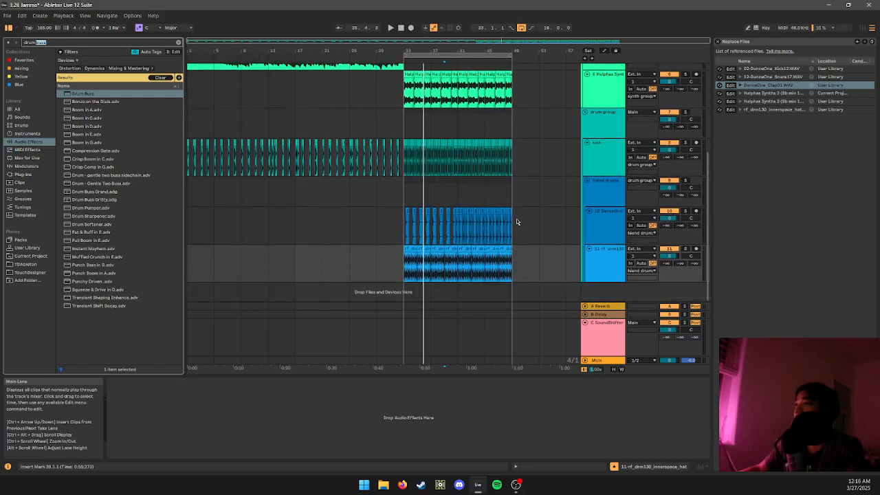
{"action": "scroll", "coordinate": [516, 219], "scroll_direction": "up", "scroll_amount": 3}
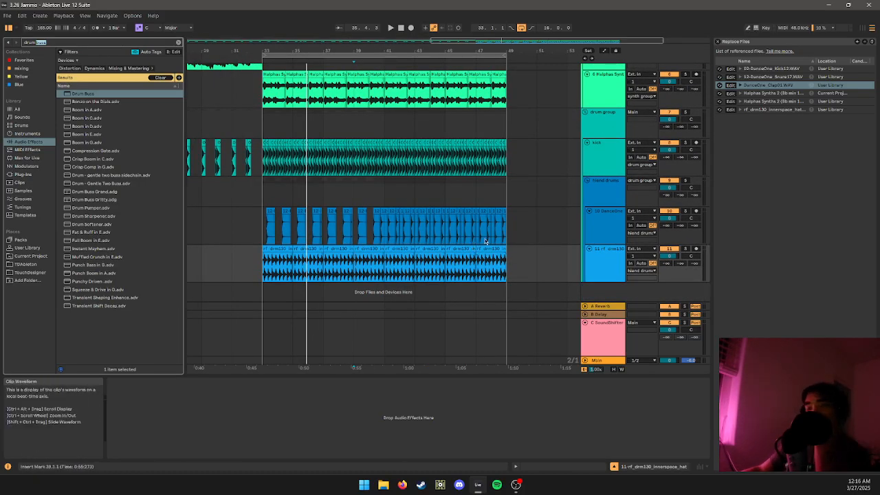
{"action": "left_click", "coordinate": [597, 194]}
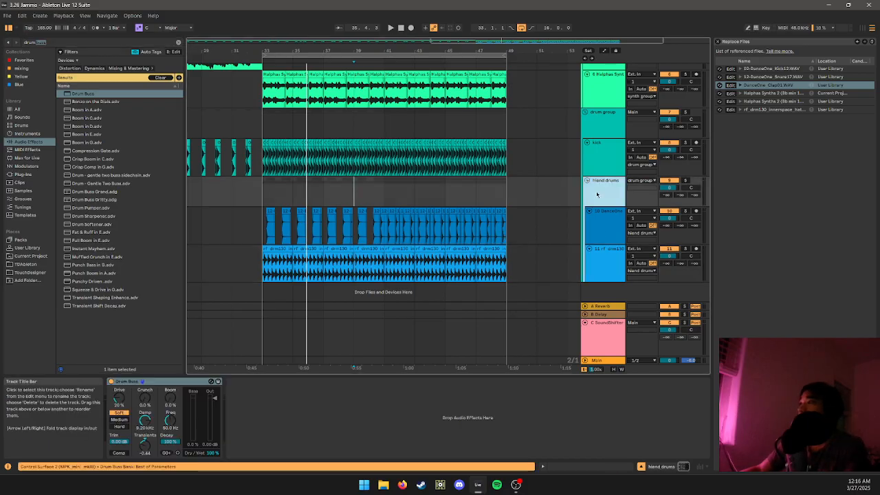
{"action": "scroll", "coordinate": [609, 126], "scroll_direction": "up", "scroll_amount": 2}
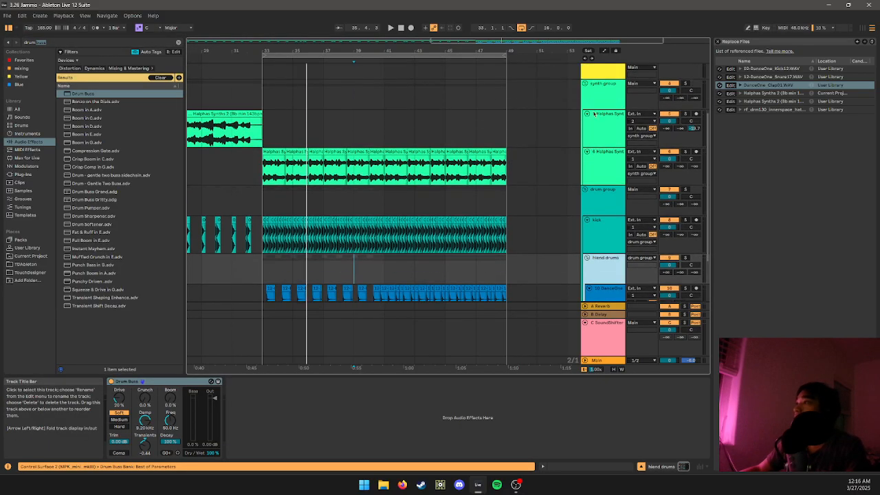
- Add another ShaperBox 3 from the mixing collection to the end of the synth group's effect chain
{"action": "left_click", "coordinate": [593, 113]}
{"action": "left_click", "coordinate": [136, 43]}
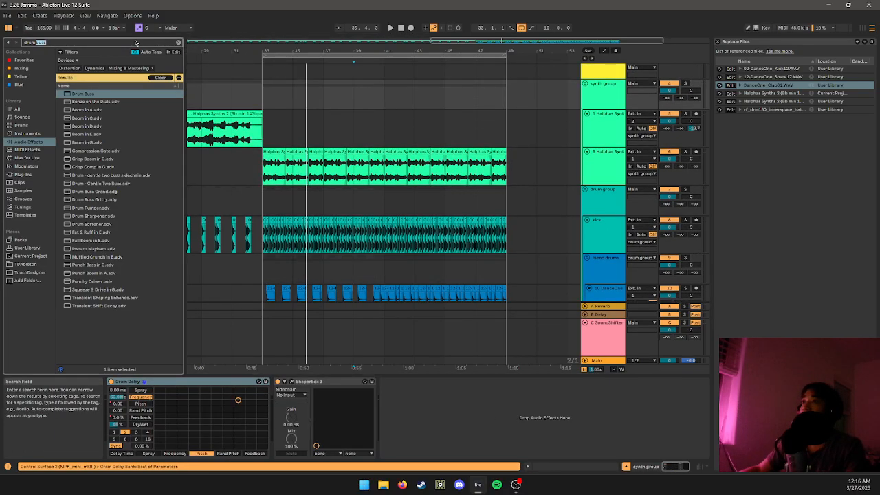
{"action": "key", "text": "BackSpace"}
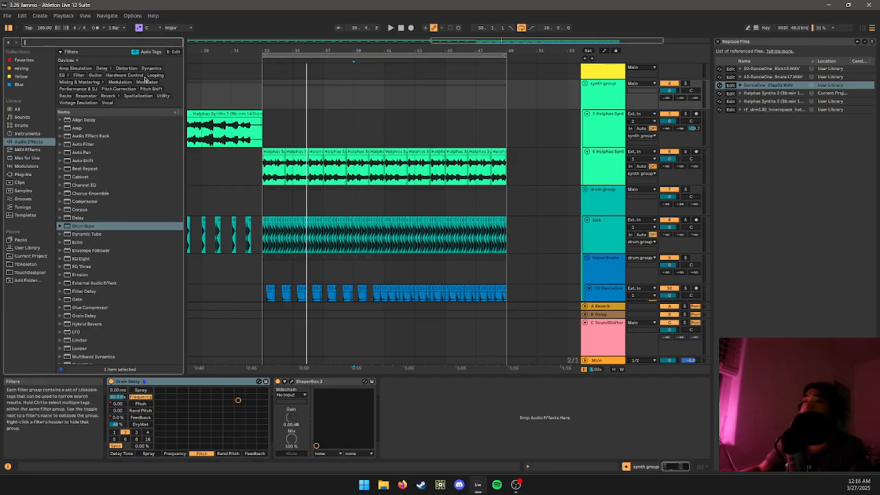
{"action": "left_click", "coordinate": [23, 60]}
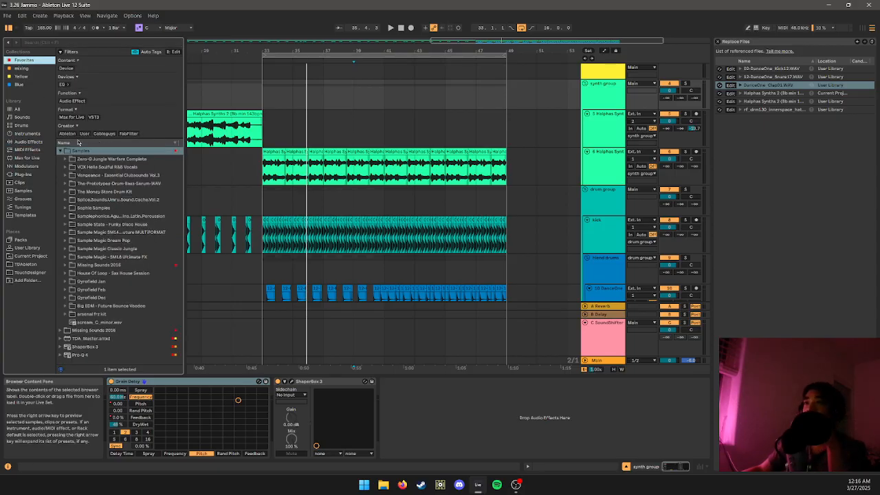
{"action": "left_click", "coordinate": [180, 144]}
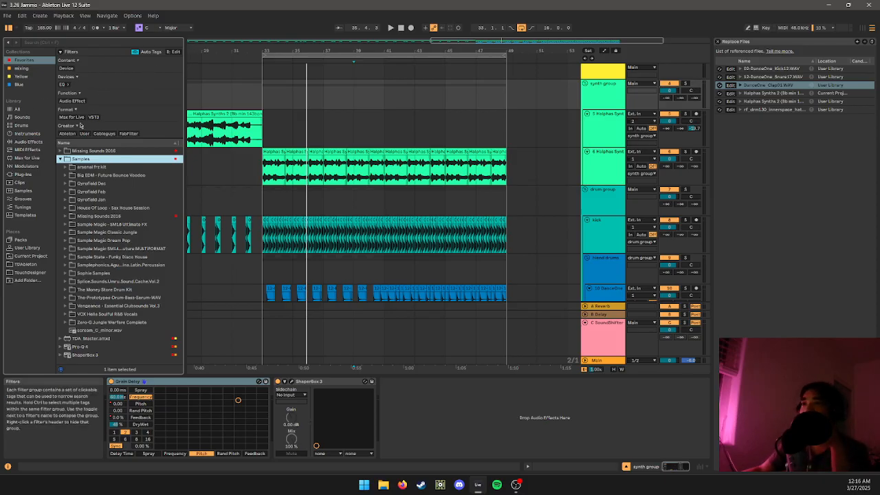
{"action": "left_click", "coordinate": [16, 77]}
{"action": "left_click", "coordinate": [24, 68]}
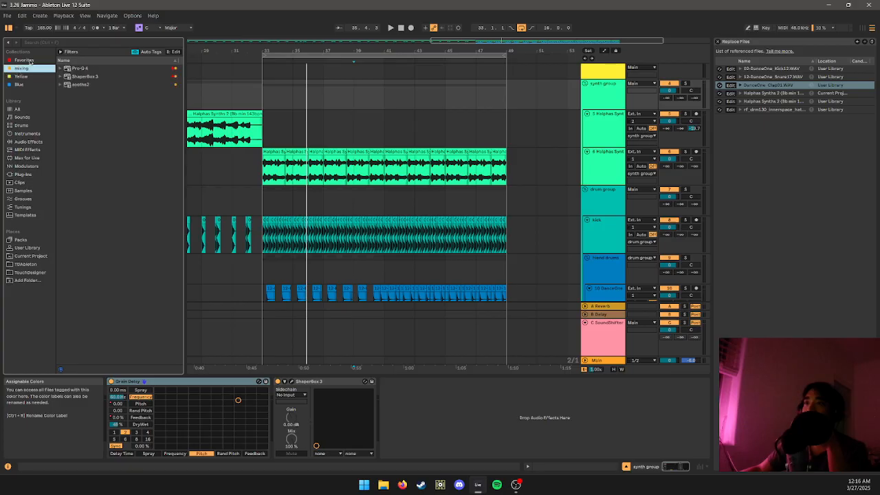
{"action": "left_click", "coordinate": [88, 77]}
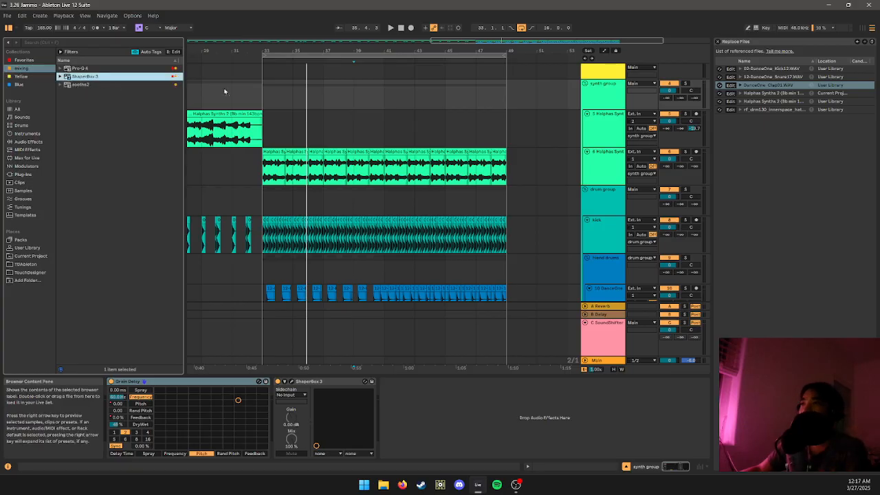
{"action": "left_click_drag", "start_coordinate": [300, 91], "coordinate": [300, 93]}
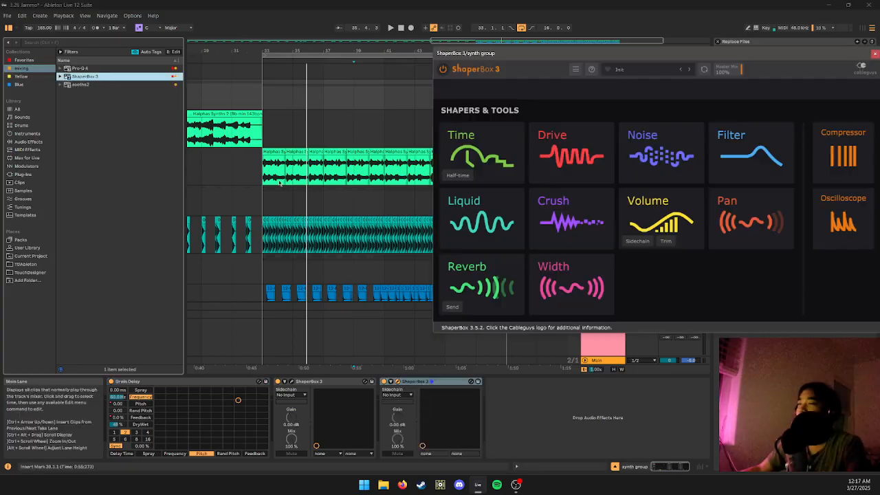
- Load the Volume sidechain shaper in the new ShaperBox 3, set its sidechain input to kick and trigger it by Audio
{"action": "left_click", "coordinate": [629, 244]}
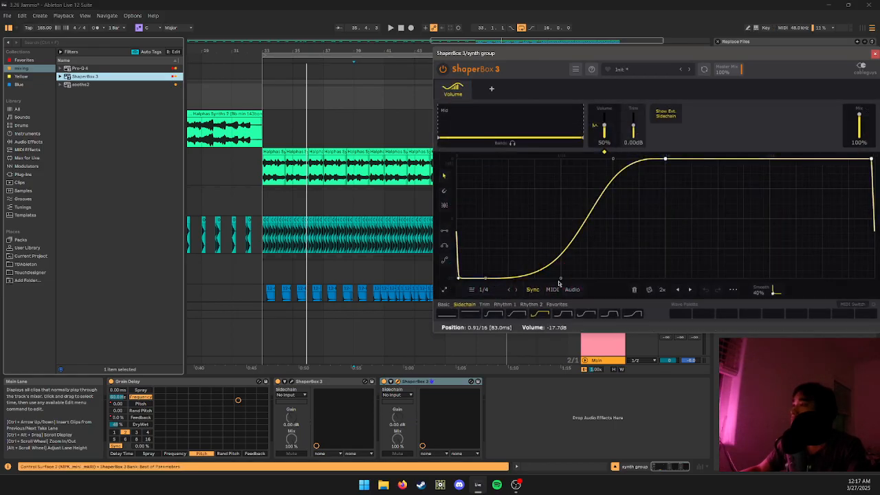
{"action": "left_click", "coordinate": [399, 395]}
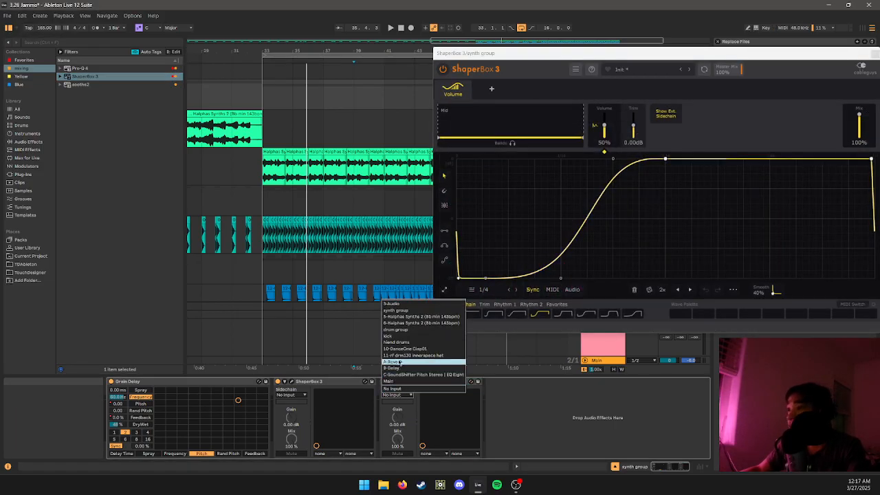
{"action": "left_click", "coordinate": [405, 337]}
{"action": "key", "text": "space"}
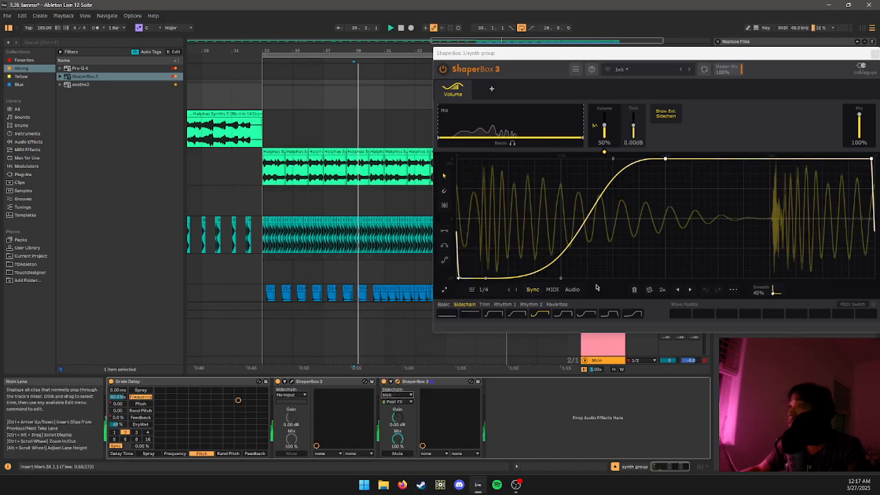
{"action": "left_click", "coordinate": [572, 289]}
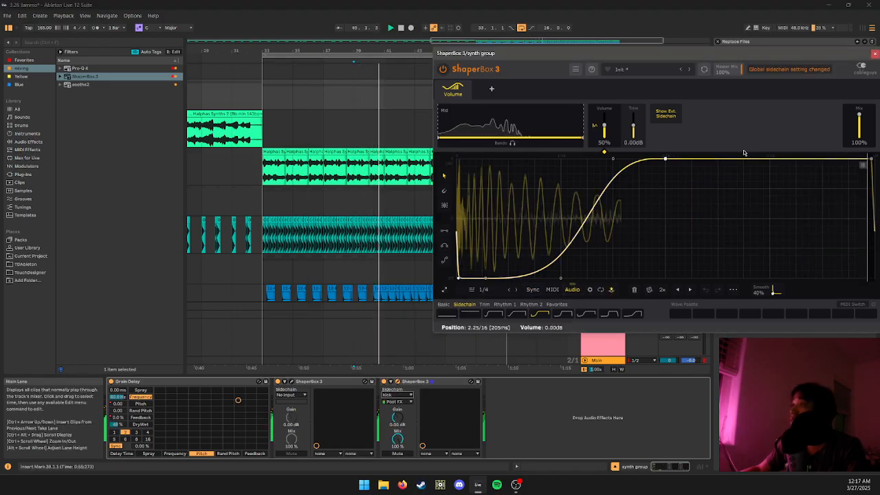
{"action": "left_click", "coordinate": [874, 53]}
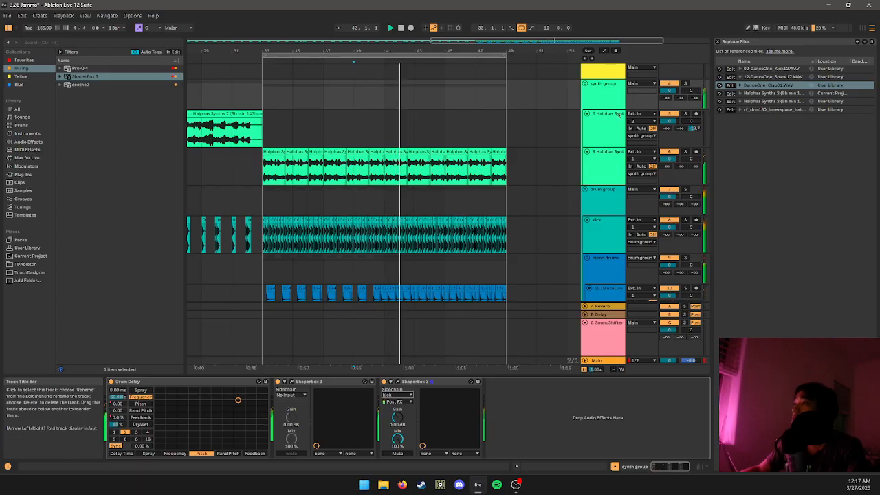
- Copy the kick-sidechained ShaperBox 3 after Drum Buss on the hiend drums group and set its Mid/High band split to about 1.43 kHz
{"action": "left_click", "coordinate": [444, 382]}
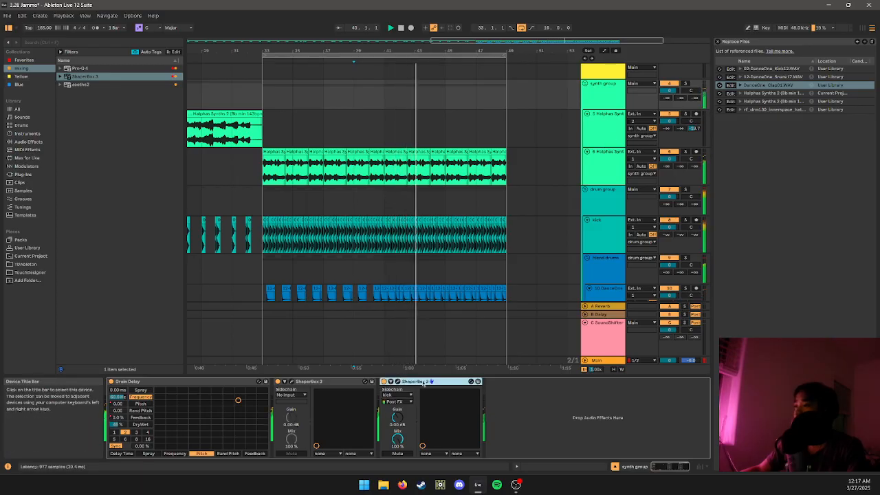
{"action": "scroll", "coordinate": [590, 252], "scroll_direction": "down", "scroll_amount": 1}
{"action": "left_click", "coordinate": [603, 244]}
{"action": "left_click", "coordinate": [504, 408]}
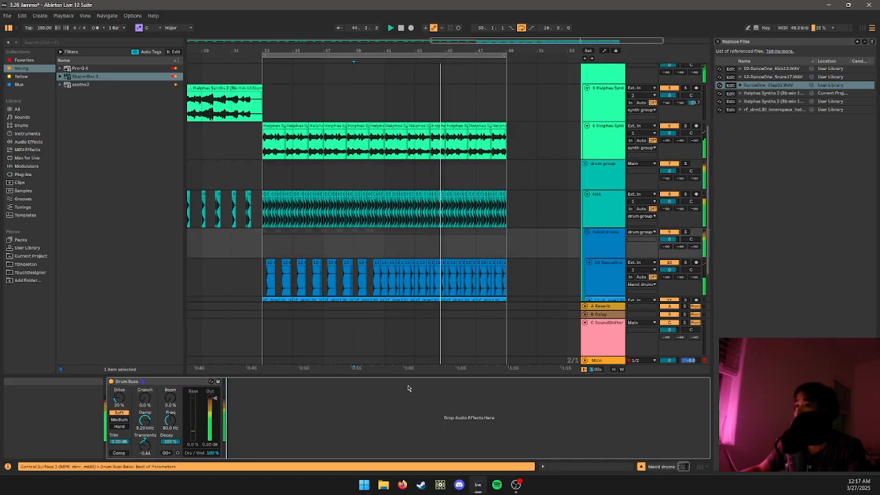
{"action": "key", "text": "ctrl+v"}
{"action": "left_click", "coordinate": [278, 382]}
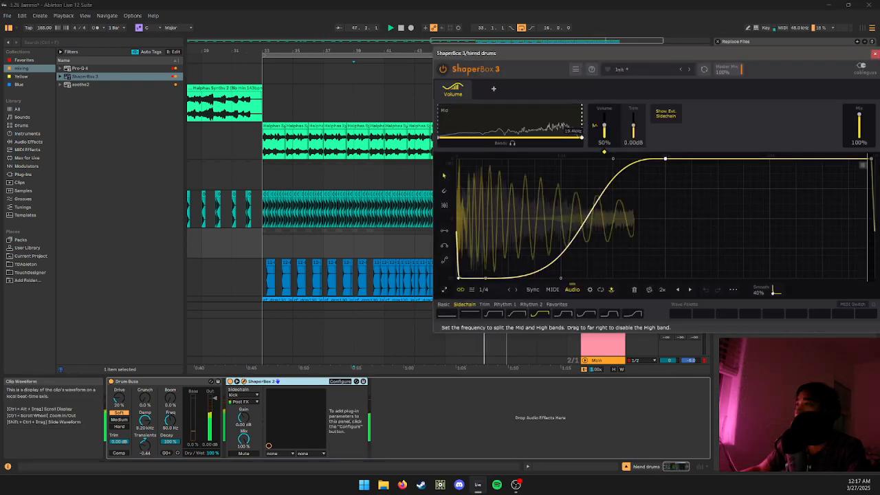
{"action": "left_click_drag", "start_coordinate": [582, 138], "coordinate": [526, 138]}
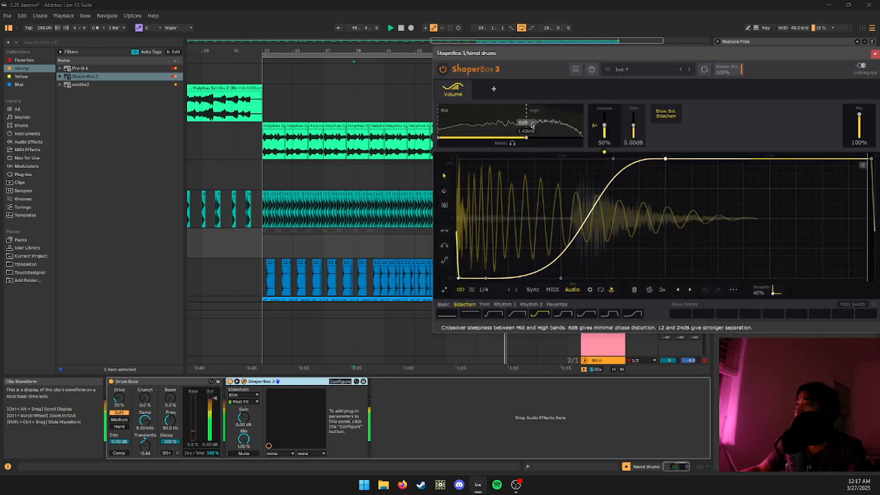
- Close the hiend drums ShaperBox 3 and solo Halphas Synths track 6, which carries the drop clips
{"action": "left_click", "coordinate": [875, 54]}
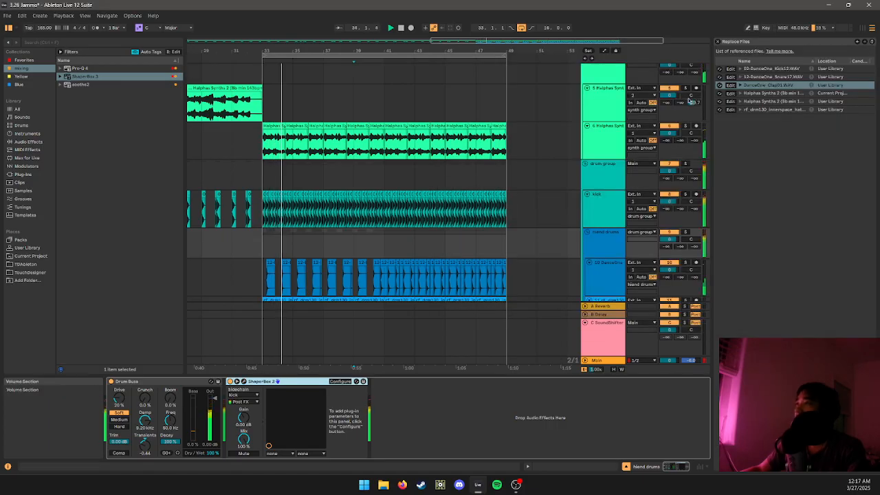
{"action": "left_click", "coordinate": [596, 102]}
{"action": "left_click", "coordinate": [604, 130]}
{"action": "key", "text": "s"}
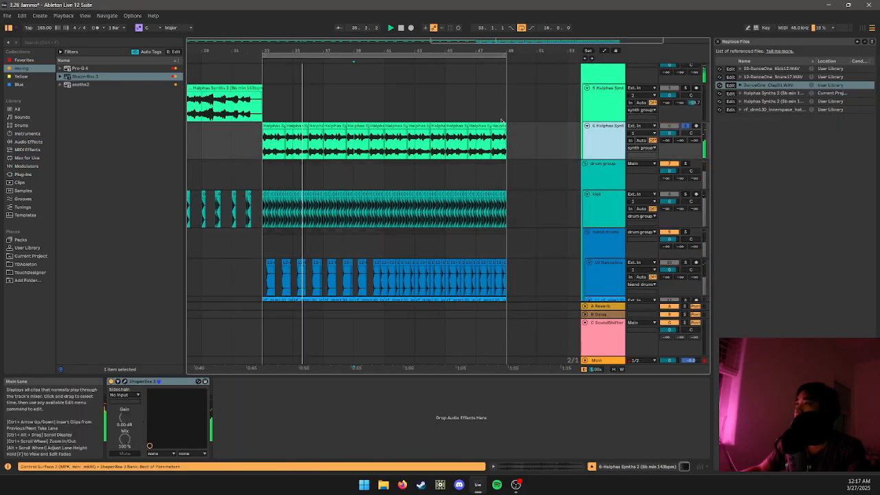
- Set the Mid/High band split to about 870 Hz in the synth group's kick-sidechained ShaperBox 3 and close the plug-in
{"action": "scroll", "coordinate": [621, 107], "scroll_direction": "up", "scroll_amount": 1}
{"action": "left_click", "coordinate": [620, 106]}
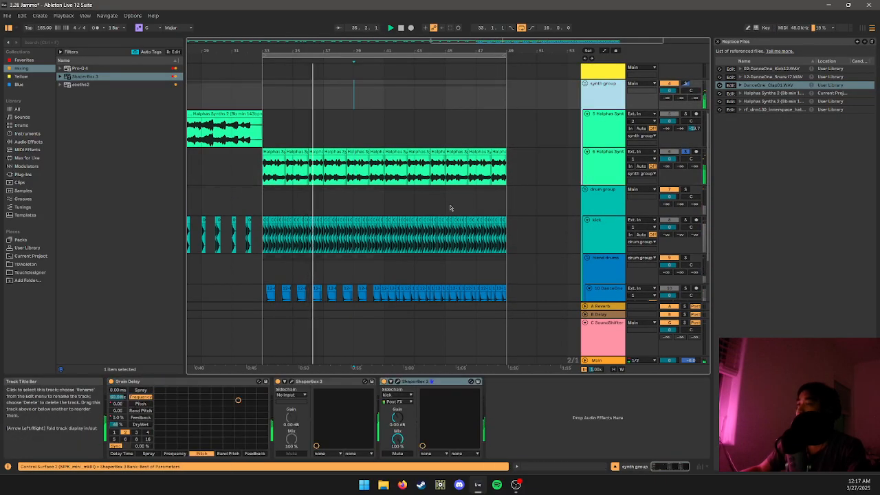
{"action": "left_click", "coordinate": [397, 382]}
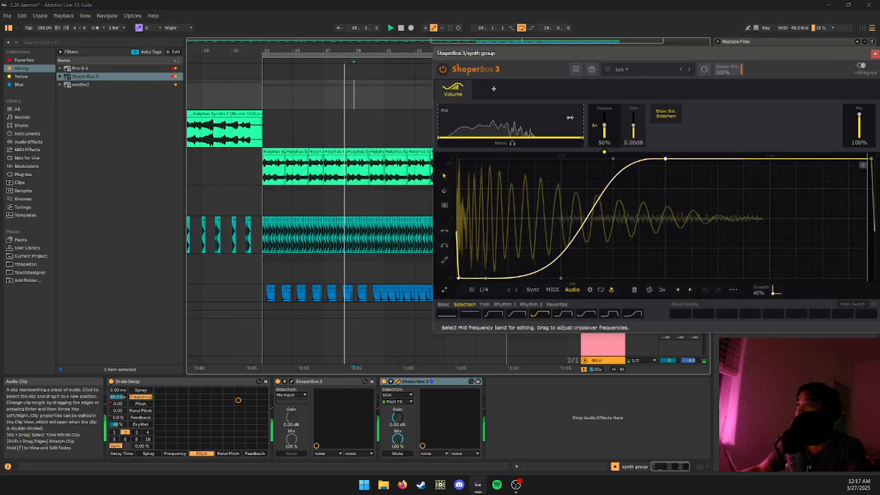
{"action": "left_click_drag", "start_coordinate": [577, 117], "coordinate": [516, 131]}
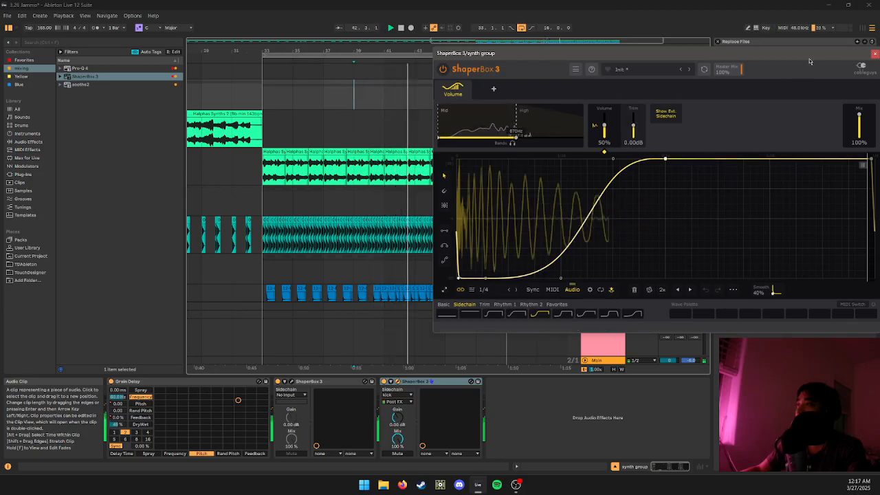
{"action": "left_click", "coordinate": [874, 53]}
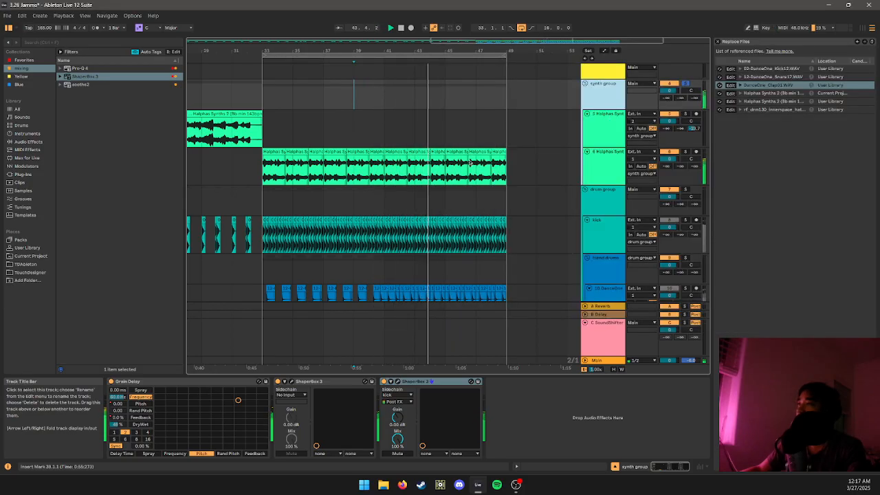
- Play the full mix from bar 21 into the drop and examine how the synths and drums work together across the arrangement
{"action": "scroll", "coordinate": [402, 194], "scroll_direction": "down", "scroll_amount": 5}
{"action": "scroll", "coordinate": [406, 200], "scroll_direction": "down", "scroll_amount": 3}
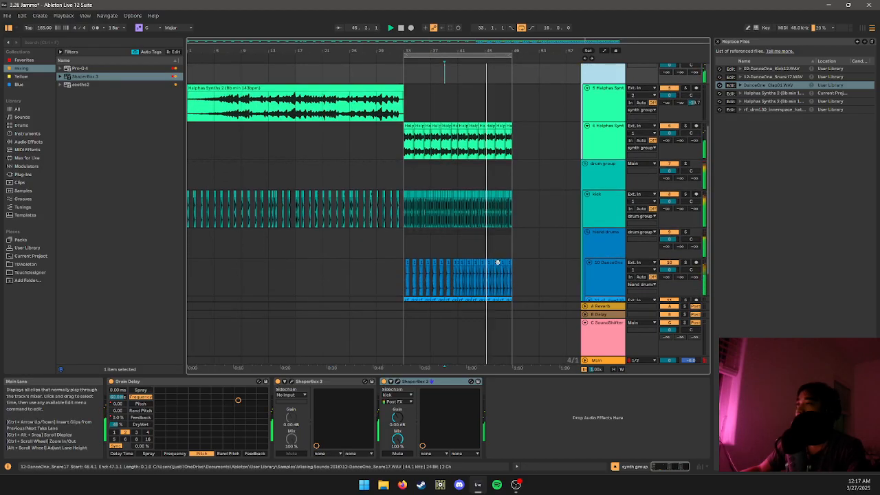
{"action": "scroll", "coordinate": [436, 238], "scroll_direction": "up", "scroll_amount": 1}
{"action": "scroll", "coordinate": [431, 234], "scroll_direction": "down", "scroll_amount": 1}
{"action": "scroll", "coordinate": [418, 214], "scroll_direction": "up", "scroll_amount": 3}
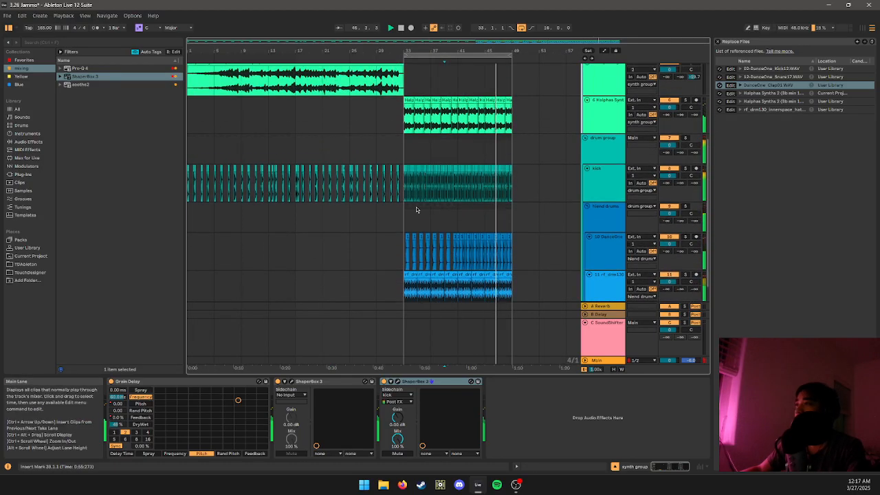
{"action": "left_click", "coordinate": [329, 151]}
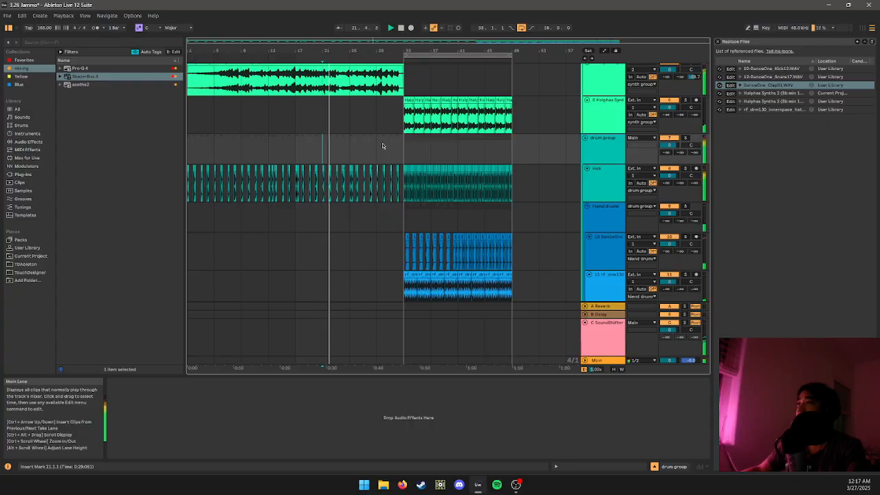
{"action": "scroll", "coordinate": [388, 144], "scroll_direction": "up", "scroll_amount": 2}
{"action": "scroll", "coordinate": [394, 144], "scroll_direction": "down", "scroll_amount": 2}
{"action": "scroll", "coordinate": [403, 137], "scroll_direction": "up", "scroll_amount": 1}
{"action": "left_click", "coordinate": [411, 126]}
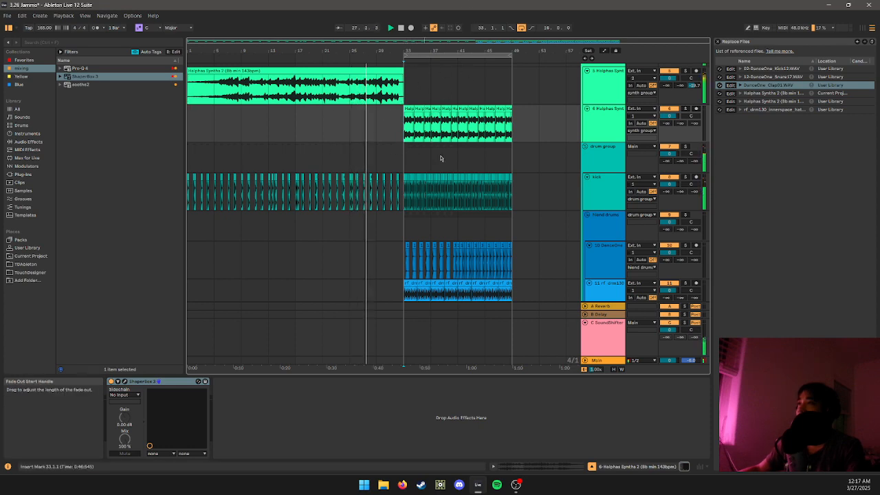
{"action": "left_click_drag", "start_coordinate": [537, 170], "coordinate": [435, 192]}
{"action": "left_click", "coordinate": [533, 162]}
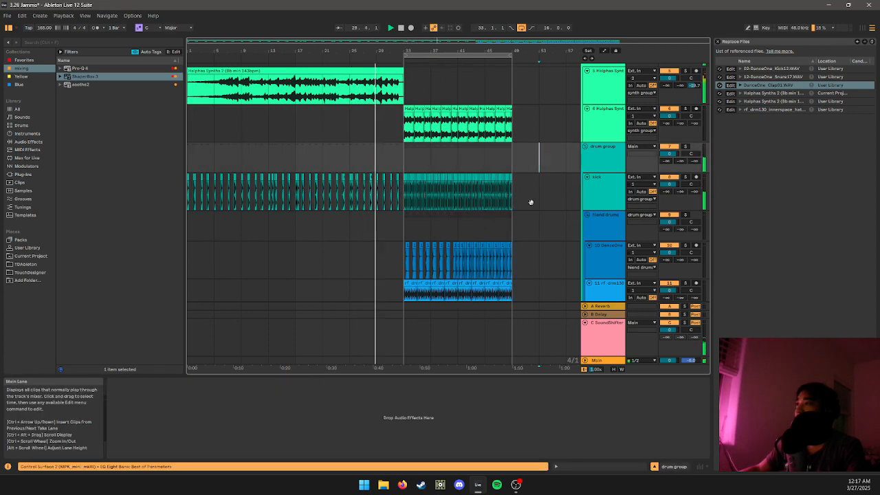
{"action": "scroll", "coordinate": [508, 171], "scroll_direction": "down", "scroll_amount": 2}
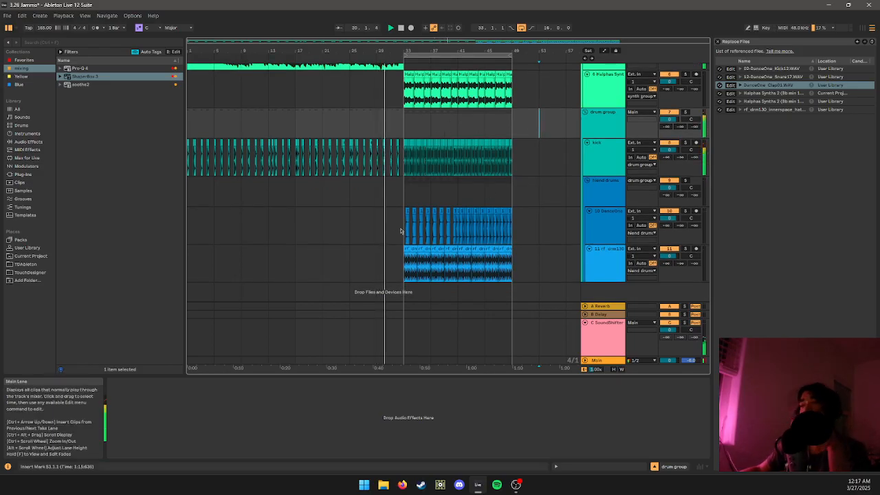
{"action": "left_click", "coordinate": [116, 40]}
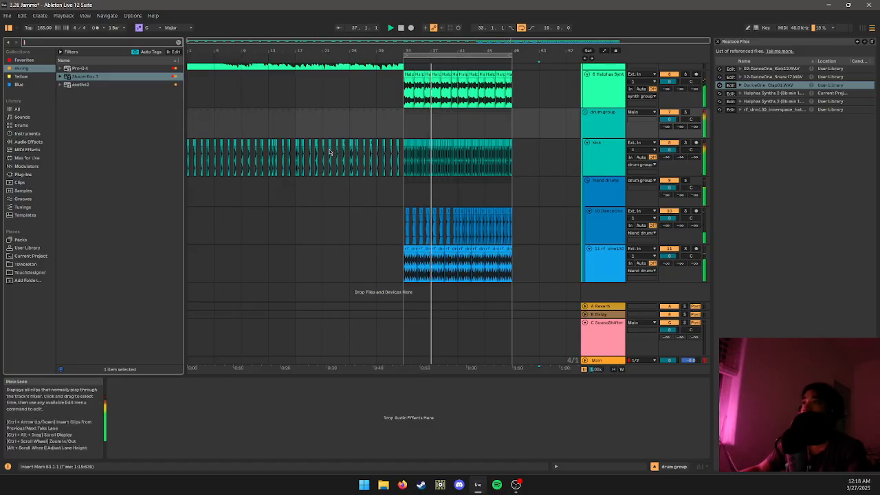
- Insert an empty audio track in the synth group directly below Halphas Synths track 6
{"action": "left_click", "coordinate": [351, 118]}
{"action": "scroll", "coordinate": [354, 116], "scroll_direction": "up", "scroll_amount": 2}
{"action": "left_click", "coordinate": [310, 122]}
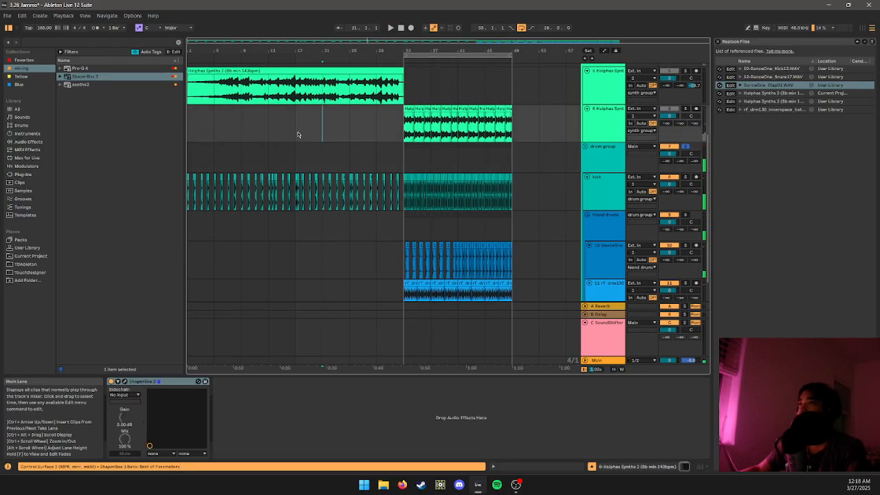
{"action": "scroll", "coordinate": [620, 129], "scroll_direction": "up", "scroll_amount": 1}
{"action": "left_click", "coordinate": [605, 91]}
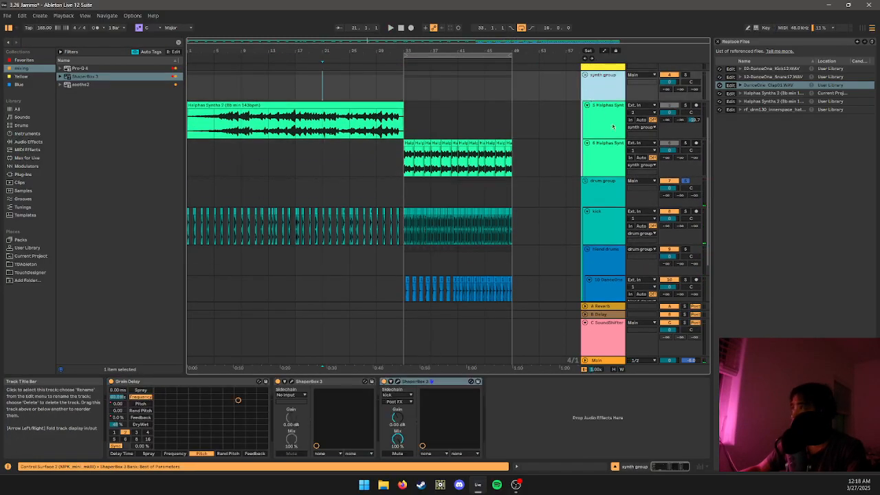
{"action": "left_click", "coordinate": [616, 156]}
{"action": "key", "text": "ctrl+t"}
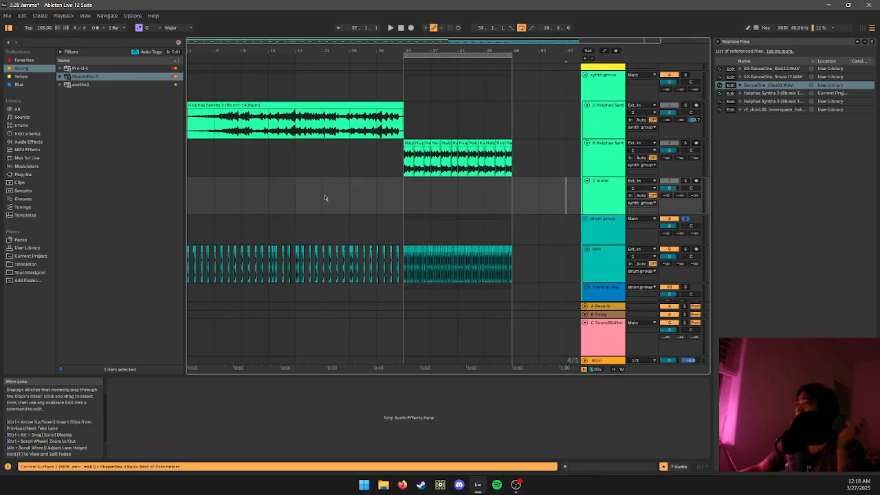
- Examine the empty audio track's space across the drop from bar 33 to 49 and place the insert marker at bar 33
{"action": "left_click_drag", "start_coordinate": [325, 198], "coordinate": [384, 204]}
{"action": "left_click_drag", "start_coordinate": [480, 198], "coordinate": [409, 196]}
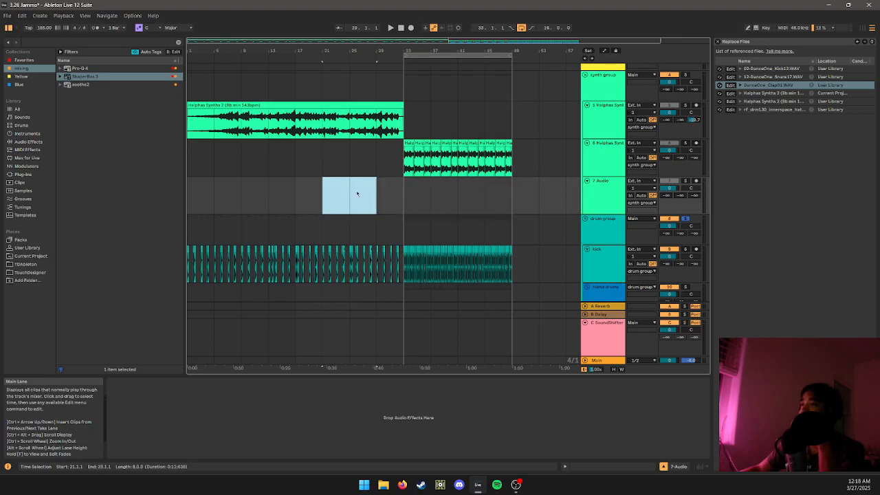
{"action": "left_click_drag", "start_coordinate": [342, 190], "coordinate": [377, 198]}
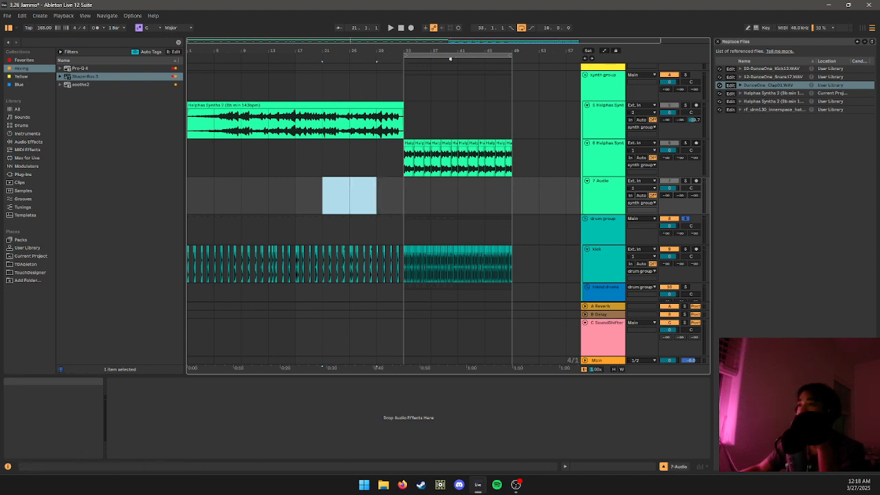
{"action": "left_click_drag", "start_coordinate": [404, 207], "coordinate": [493, 208]}
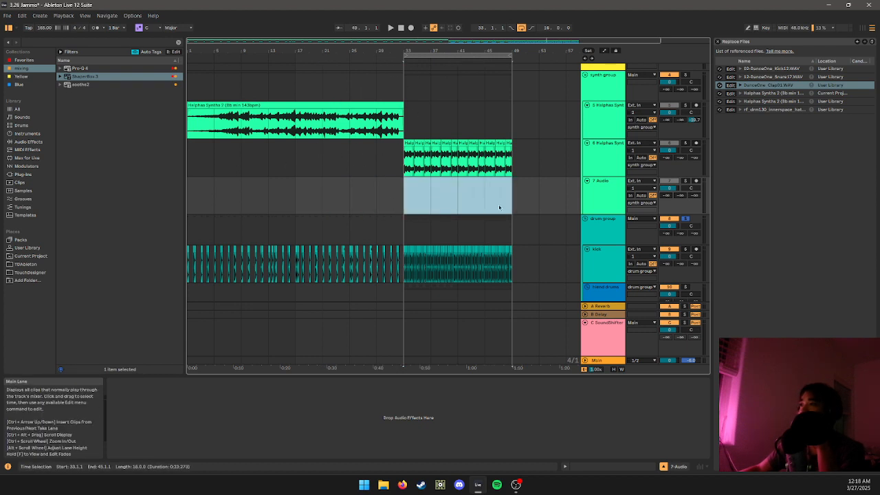
{"action": "left_click", "coordinate": [409, 194]}
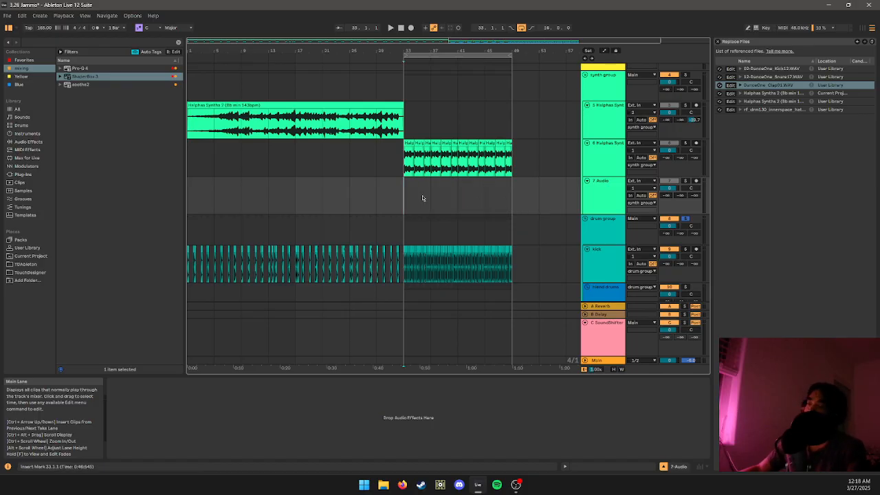
{"action": "scroll", "coordinate": [474, 189], "scroll_direction": "down", "scroll_amount": 3}
{"action": "scroll", "coordinate": [473, 189], "scroll_direction": "down", "scroll_amount": 2}
{"action": "scroll", "coordinate": [474, 189], "scroll_direction": "up", "scroll_amount": 2}
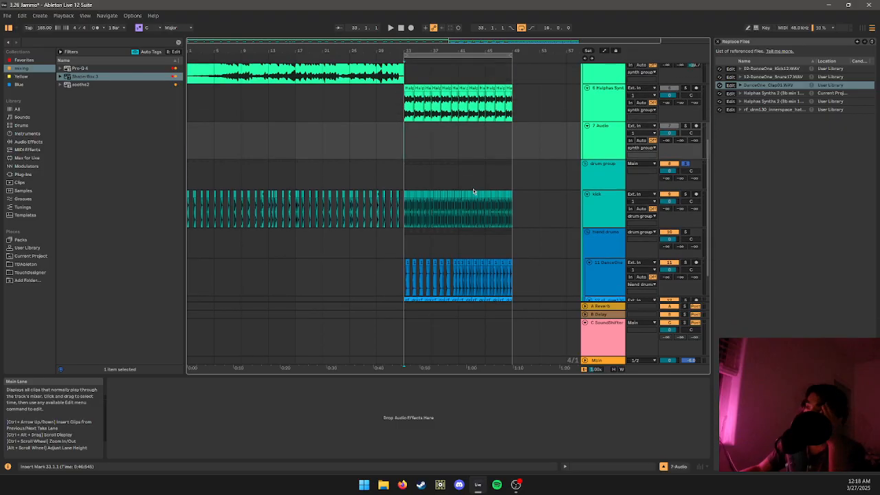
{"action": "scroll", "coordinate": [471, 188], "scroll_direction": "down", "scroll_amount": 1}
{"action": "scroll", "coordinate": [471, 187], "scroll_direction": "up", "scroll_amount": 5}
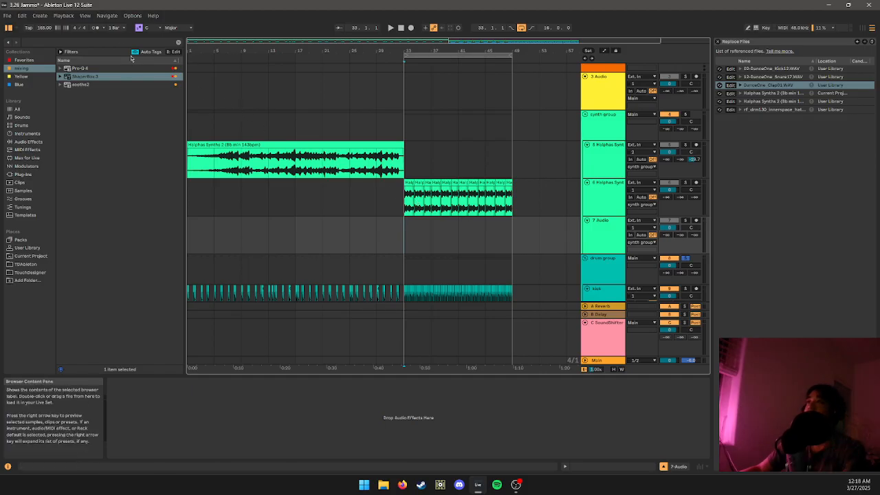
- Search the entire browser library for "rhode" samples
{"action": "left_click", "coordinate": [118, 43]}
{"action": "type", "text": "rhode"}
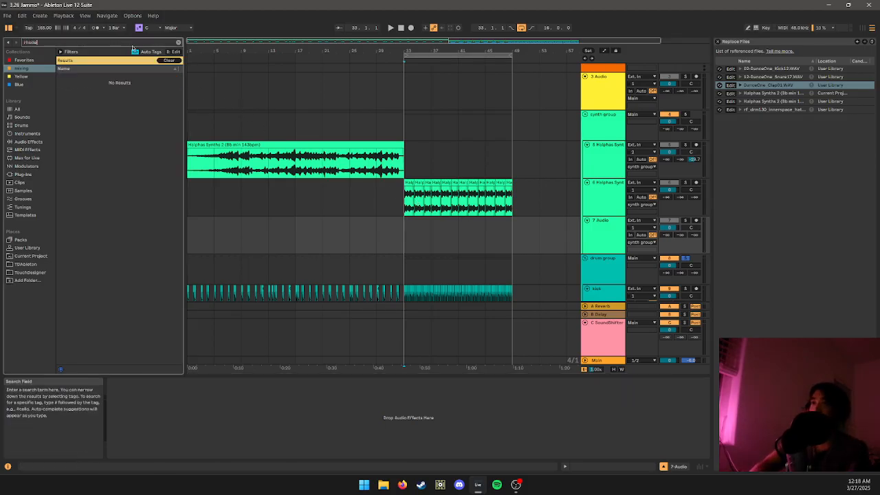
{"action": "type", "text": "s"}
{"action": "key", "text": "BackSpace"}
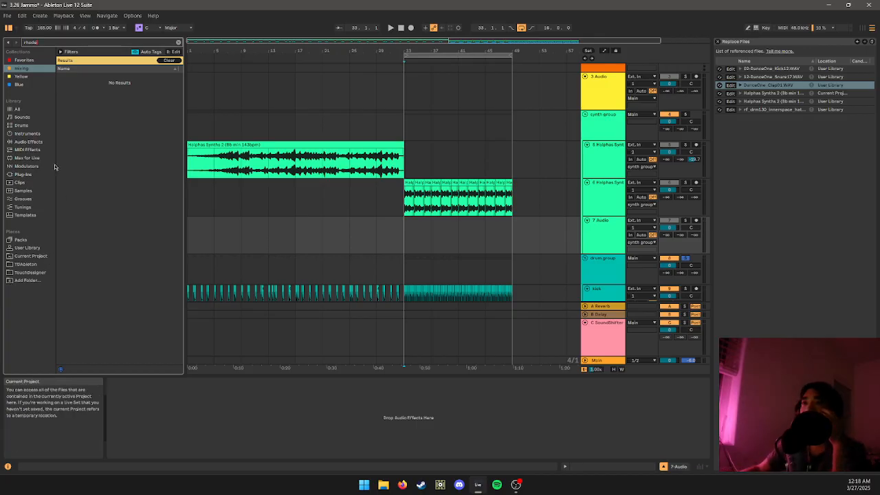
{"action": "left_click", "coordinate": [39, 109]}
- Audition the Rhodes samples, including Rhodes C1, Chord Stab, Dust BbMaj 115 bpm, Lick 1, Lick 2 and Tremolo
{"action": "left_click", "coordinate": [89, 162]}
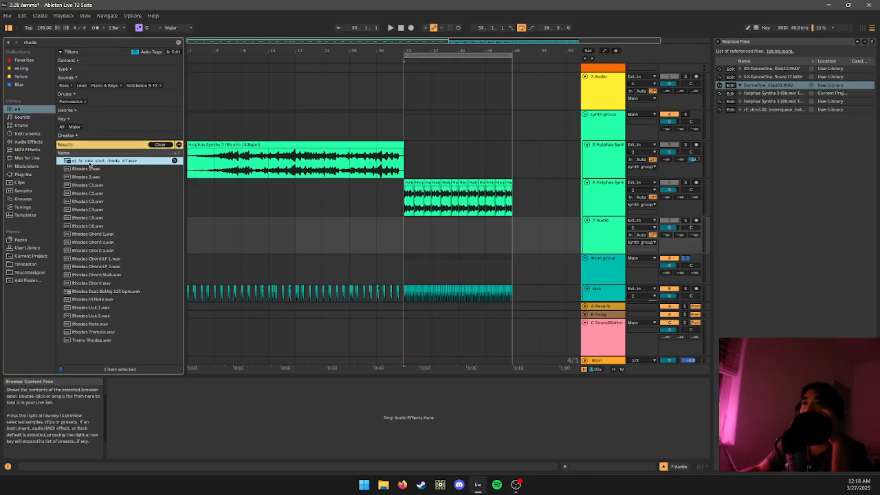
{"action": "left_click", "coordinate": [91, 171]}
{"action": "left_click", "coordinate": [95, 186]}
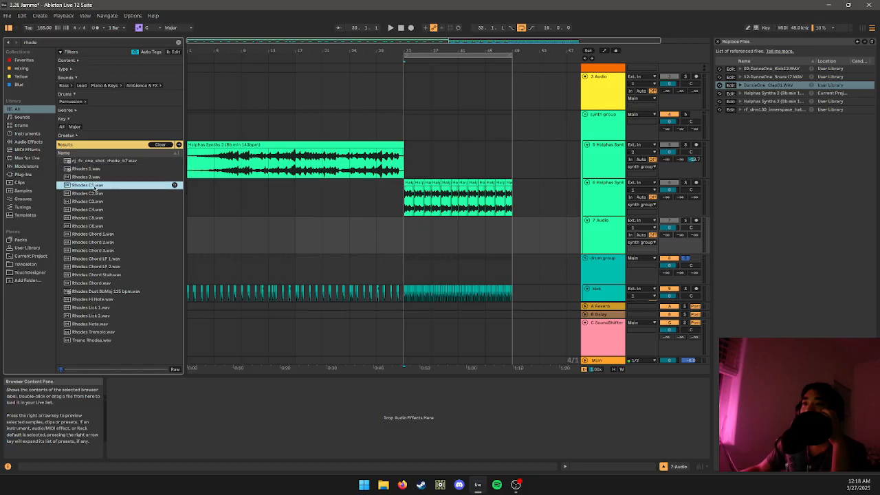
{"action": "left_click", "coordinate": [103, 274]}
{"action": "left_click", "coordinate": [116, 293]}
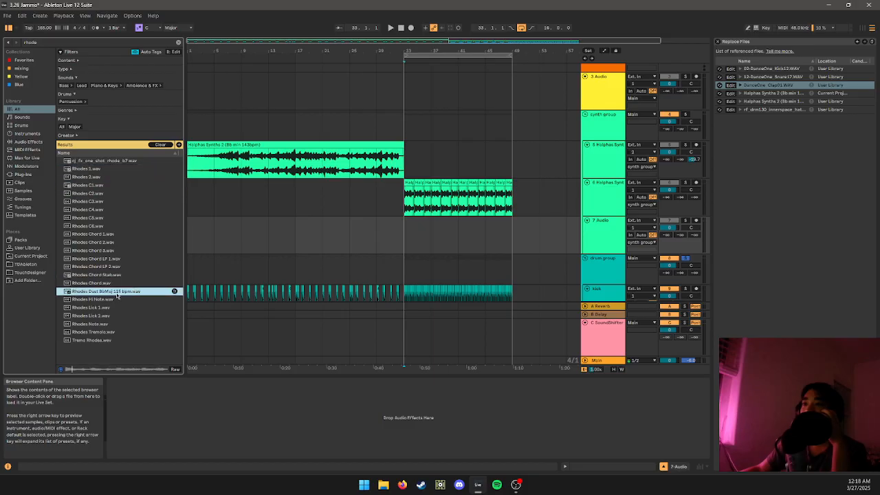
{"action": "scroll", "coordinate": [231, 218], "scroll_direction": "down", "scroll_amount": 1}
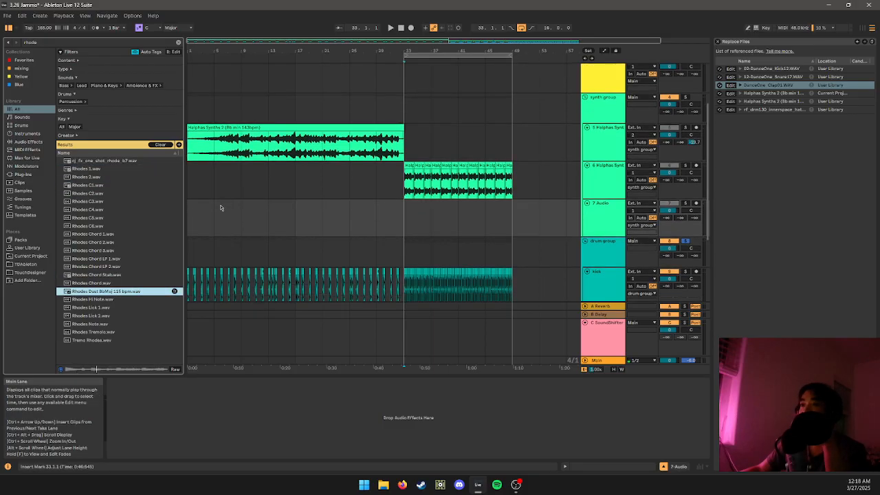
{"action": "left_click", "coordinate": [103, 308]}
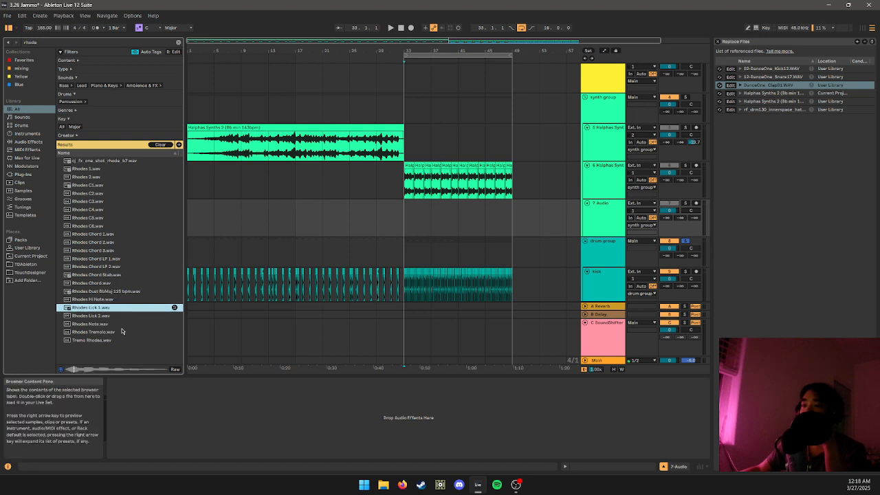
{"action": "left_click", "coordinate": [121, 326]}
{"action": "left_click", "coordinate": [122, 333]}
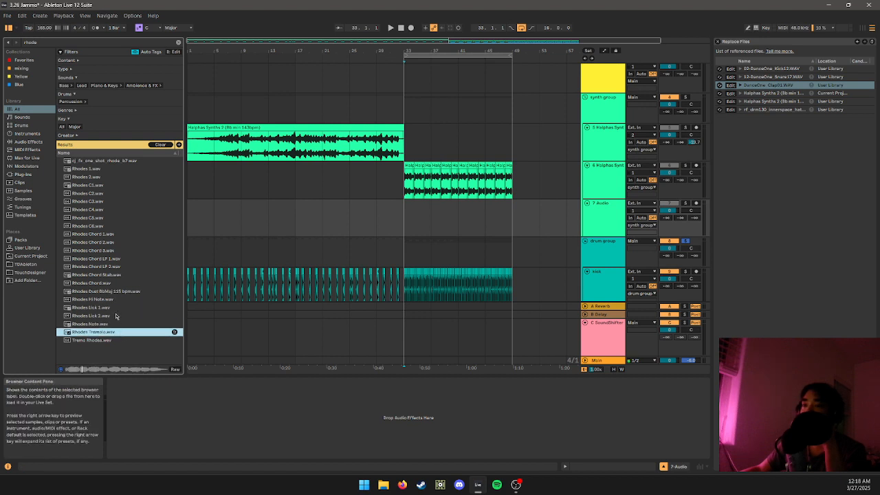
{"action": "left_click", "coordinate": [117, 316]}
{"action": "left_click", "coordinate": [116, 334]}
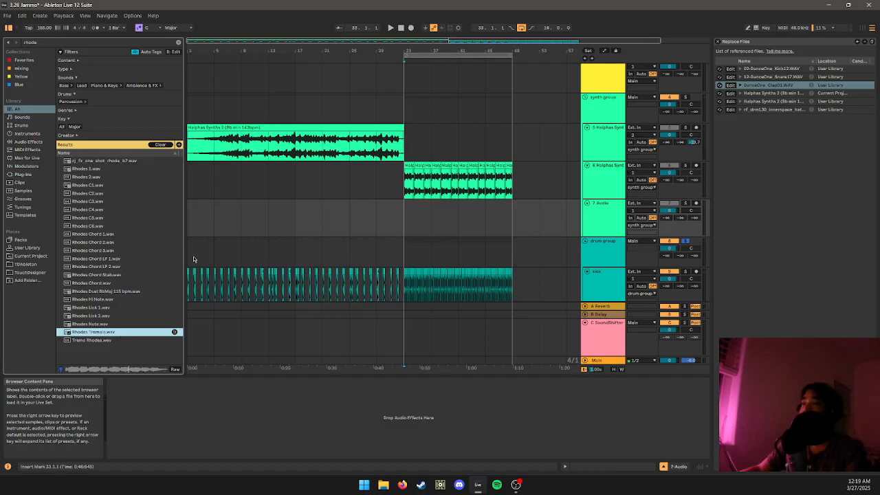
- Place Rhodes Tremolo.wav on the empty audio track at bar 33 and play it with the drop
{"action": "left_click", "coordinate": [144, 333]}
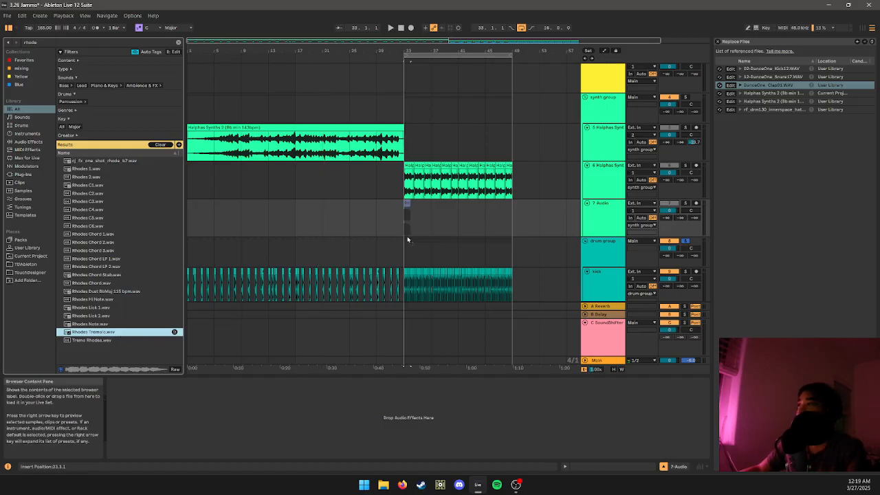
{"action": "left_click_drag", "start_coordinate": [407, 240], "coordinate": [409, 227]}
{"action": "key", "text": "space"}
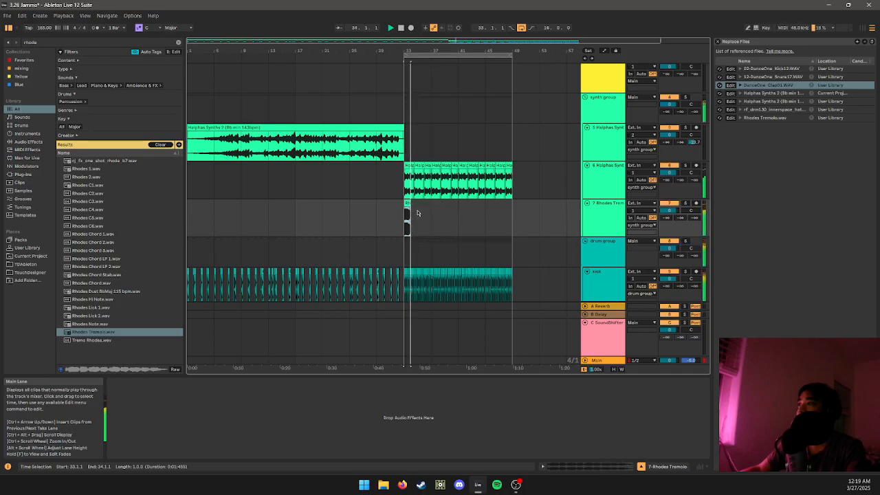
- Insert a new MIDI track below the Rhodes Tremolo track in the synth group
{"action": "left_click", "coordinate": [591, 224]}
{"action": "key", "text": "ctrl+t"}
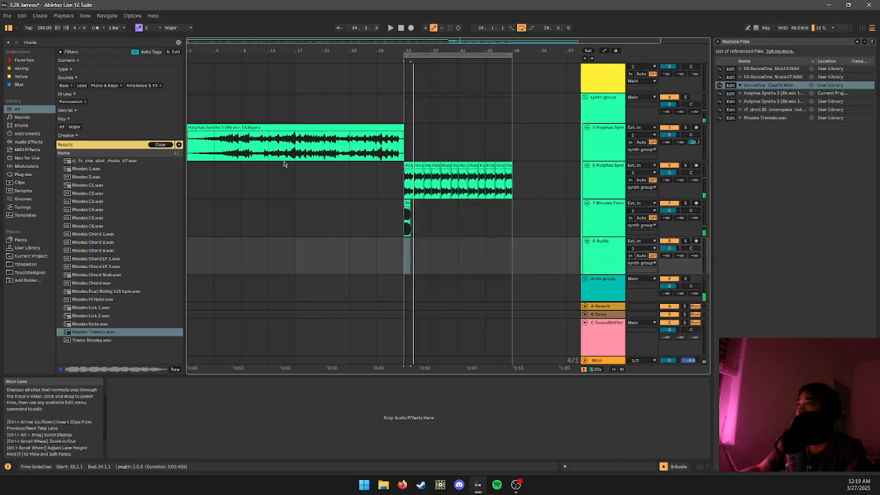
{"action": "key", "text": "ctrl+z"}
{"action": "key", "text": "ctrl+shift+t"}
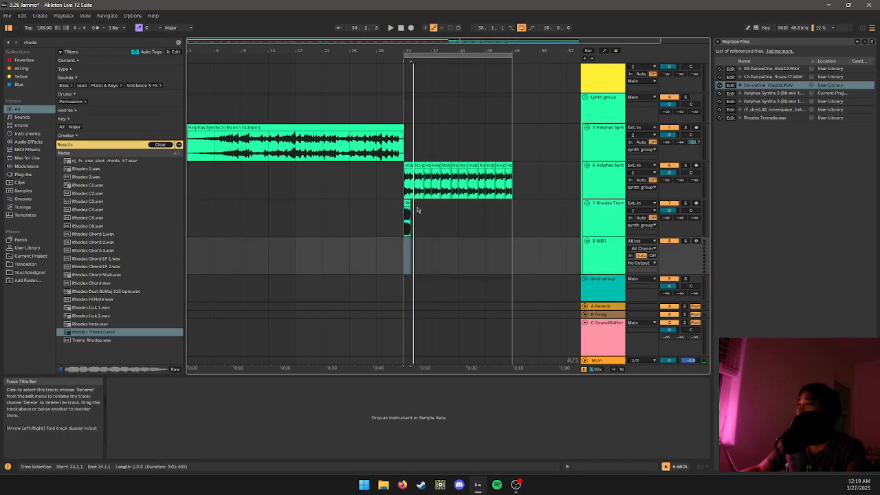
- Search the browser library for "simpler" and narrow the results to instruments
{"action": "left_click", "coordinate": [125, 43]}
{"action": "key", "text": "ctrl+a"}
{"action": "type", "text": "s"}
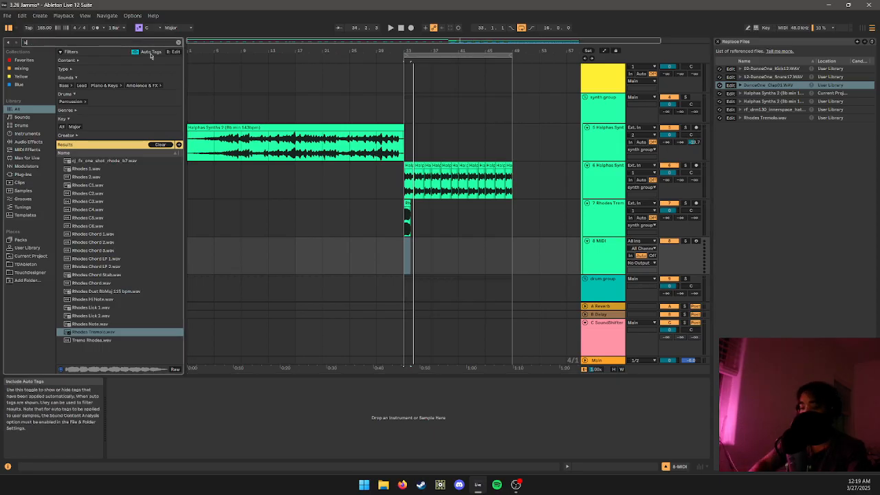
{"action": "type", "text": "impler"}
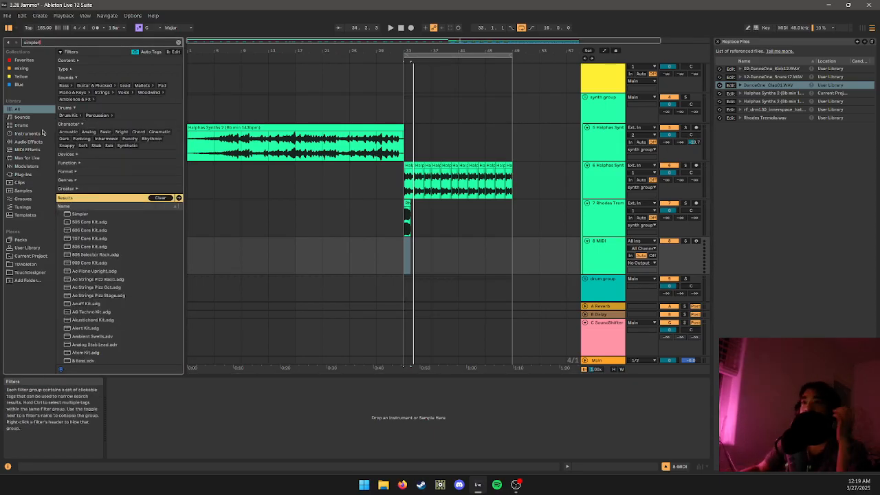
{"action": "left_click", "coordinate": [27, 141]}
{"action": "left_click", "coordinate": [34, 126]}
{"action": "left_click", "coordinate": [22, 141]}
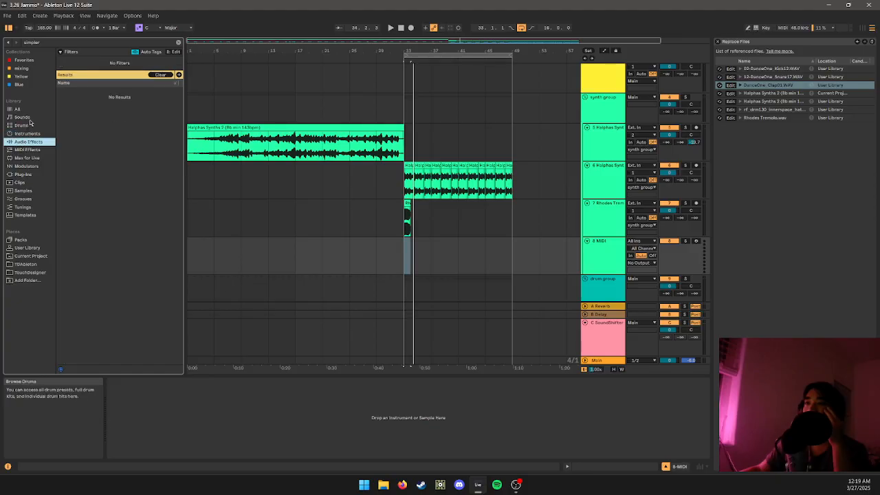
{"action": "left_click", "coordinate": [22, 117]}
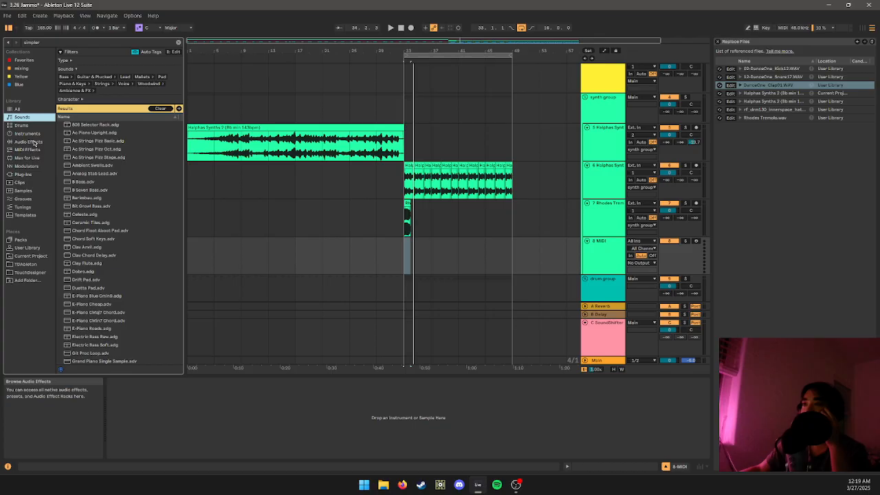
{"action": "left_click", "coordinate": [43, 150]}
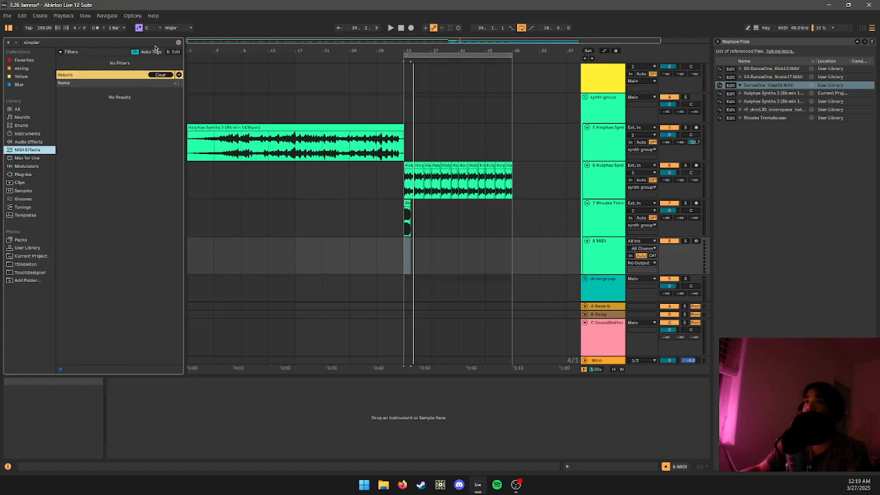
{"action": "left_click", "coordinate": [25, 134]}
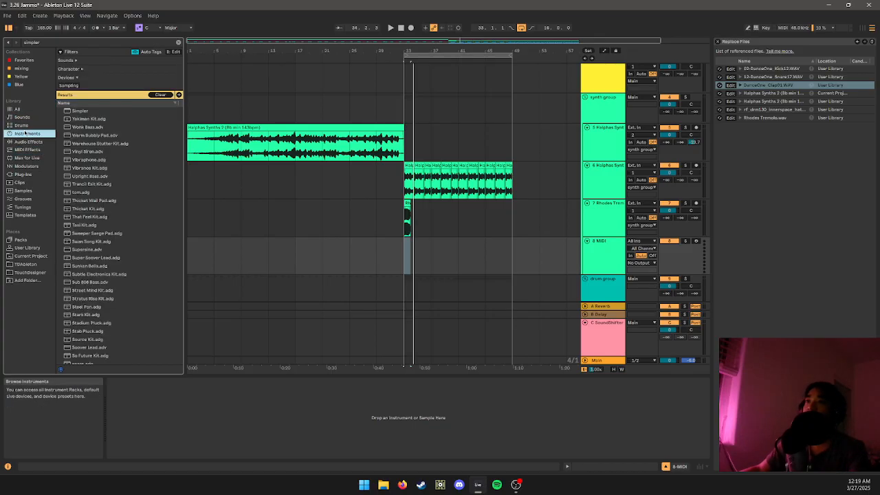
- Load Simpler onto the new MIDI track and fill it with the Rhodes Tremolo sample from the audio clip at bar 33
{"action": "left_click", "coordinate": [106, 112]}
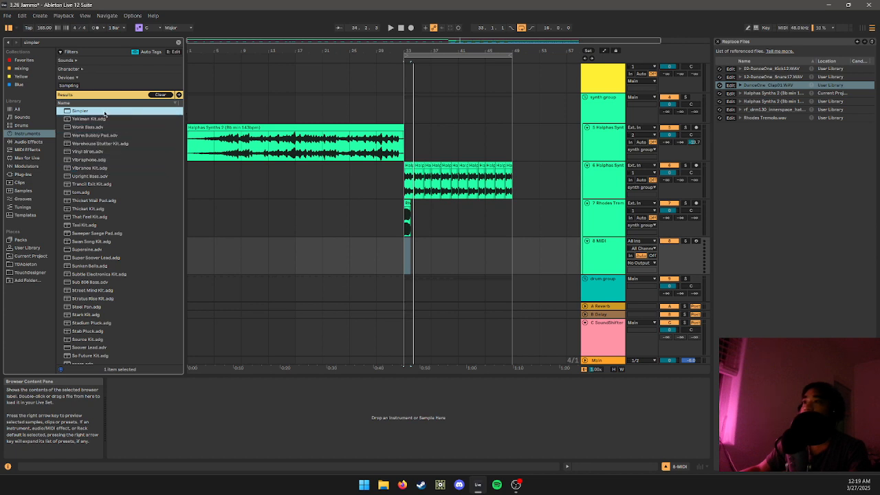
{"action": "left_click_drag", "start_coordinate": [522, 250], "coordinate": [522, 250]}
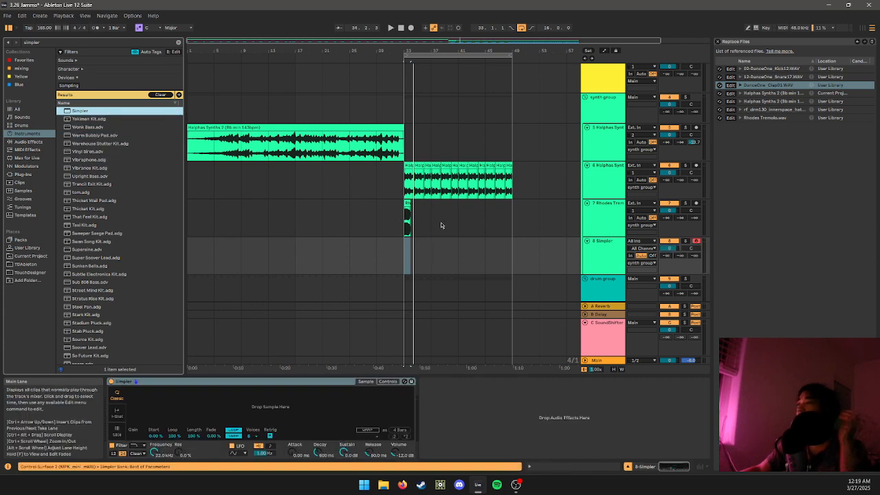
{"action": "left_click", "coordinate": [378, 370]}
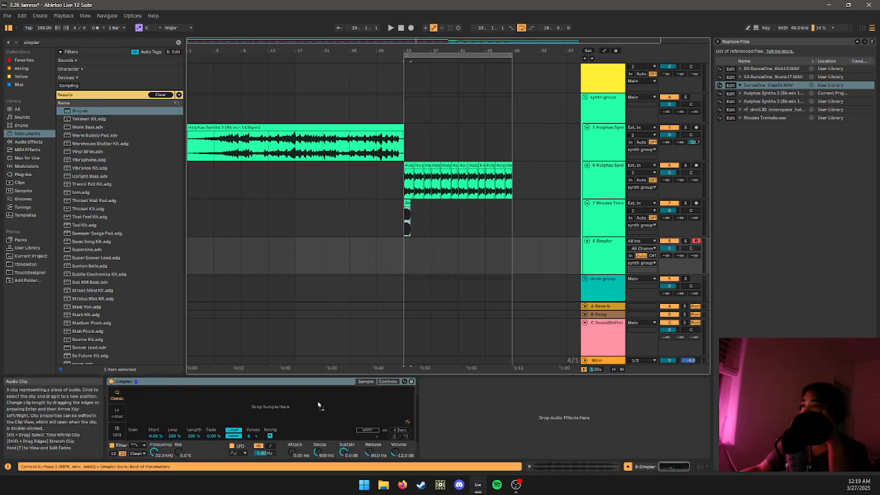
{"action": "left_click_drag", "start_coordinate": [318, 406], "coordinate": [318, 406]}
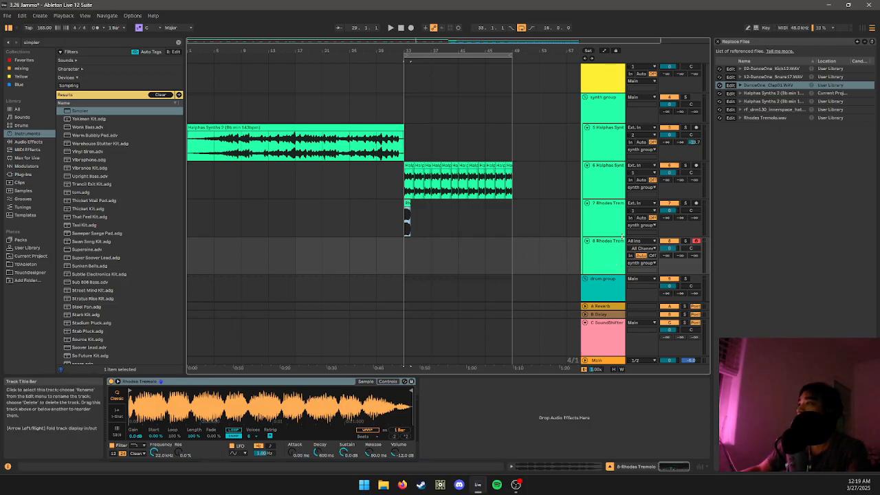
- Mute the Rhodes Tremolo audio track and create an empty 16-bar MIDI clip from bar 33 to 49 on the Simpler track
{"action": "left_click_drag", "start_coordinate": [411, 256], "coordinate": [512, 257]}
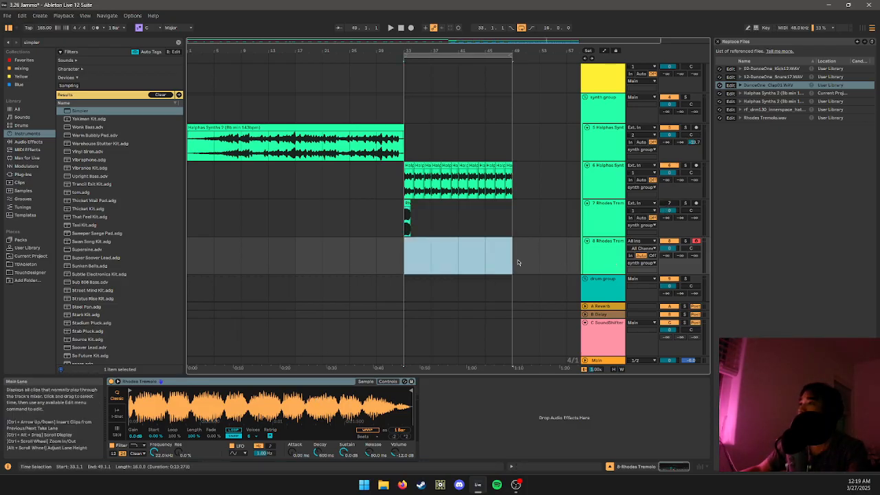
{"action": "key", "text": "ctrl+shift+m"}
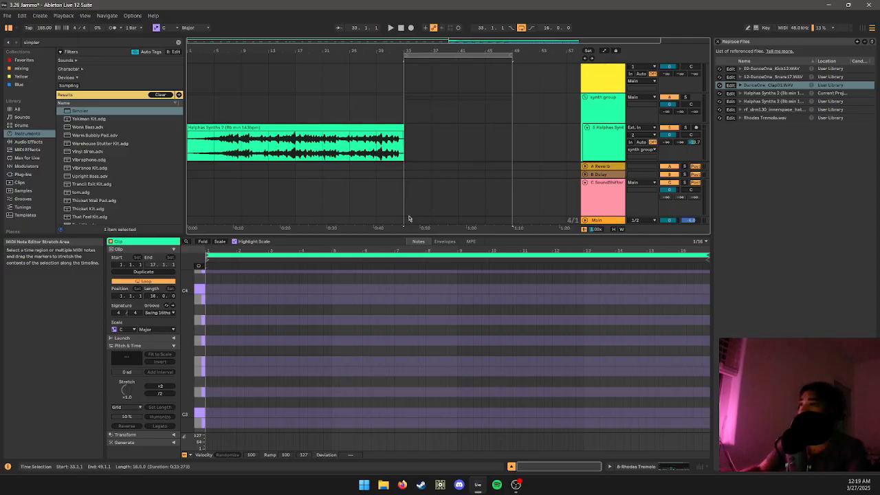
- Clear space by folding the SoundShifter return track and closing the Replace Files list, and play the drop from bar 33
{"action": "scroll", "coordinate": [409, 152], "scroll_direction": "down", "scroll_amount": 5}
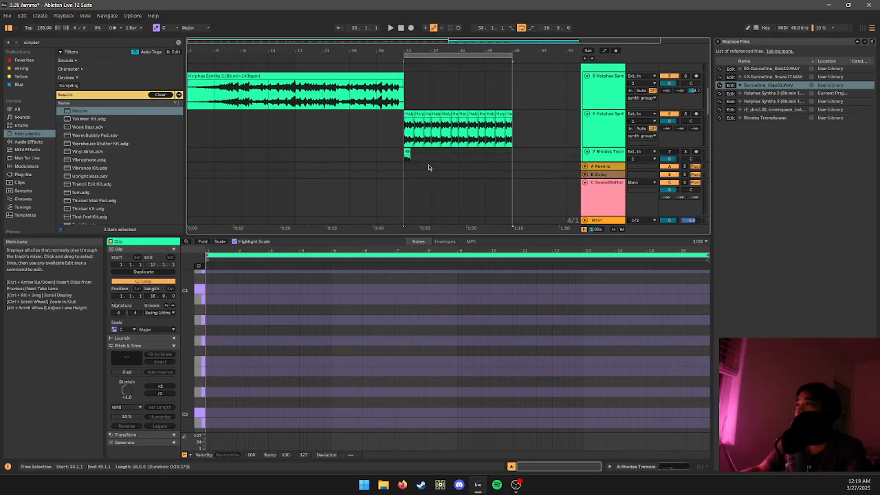
{"action": "left_click", "coordinate": [586, 183]}
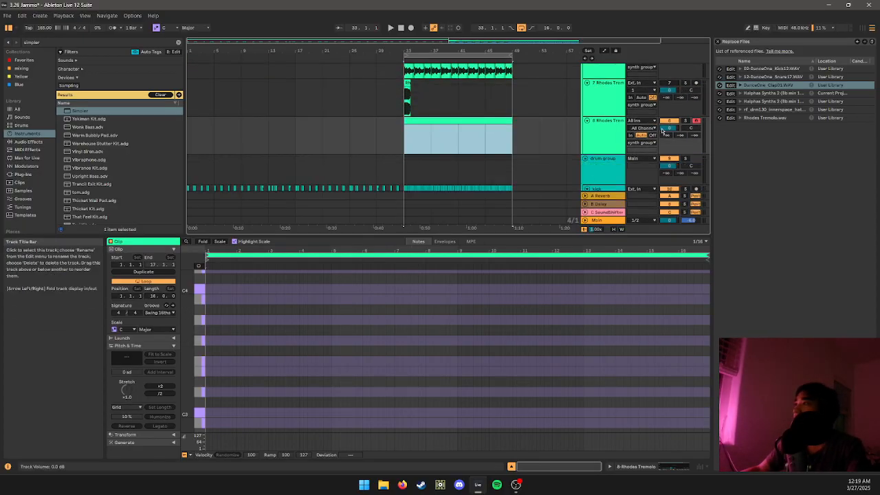
{"action": "left_click", "coordinate": [720, 42]}
{"action": "key", "text": "space"}
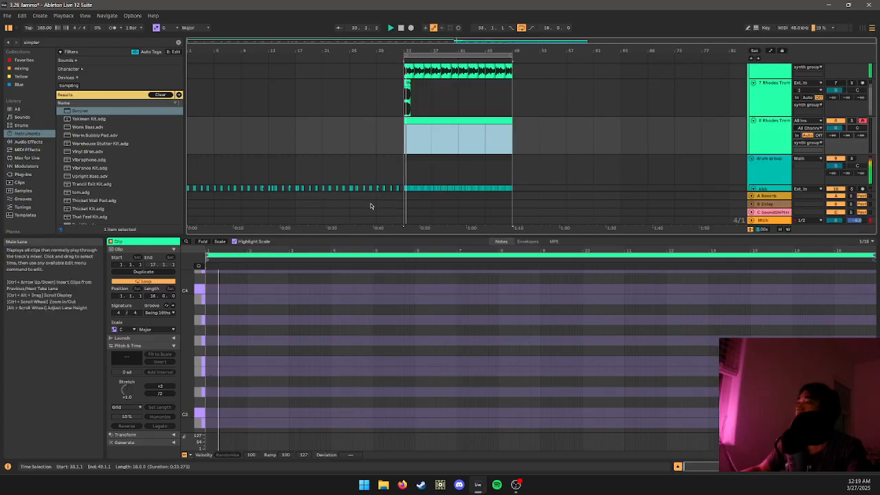
- Add a short F#3 note near the start of the Rhodes MIDI clip and check the long Halphas Synths clip's pitch settings
{"action": "double_click", "coordinate": [209, 352]}
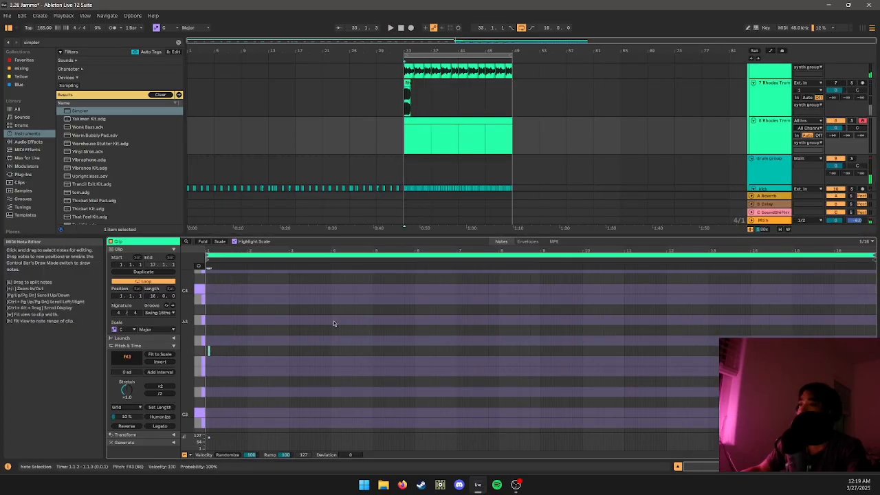
{"action": "scroll", "coordinate": [210, 353], "scroll_direction": "up", "scroll_amount": 1}
{"action": "scroll", "coordinate": [421, 192], "scroll_direction": "up", "scroll_amount": 3}
{"action": "left_click", "coordinate": [341, 101]}
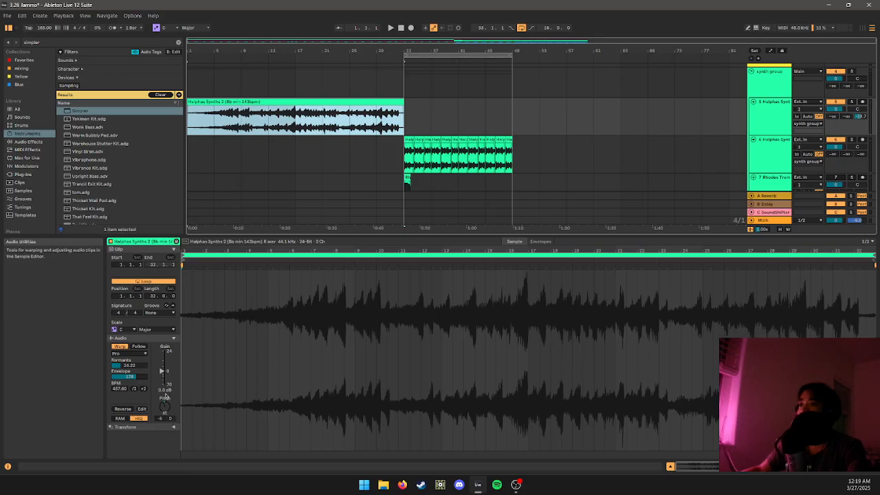
{"action": "scroll", "coordinate": [406, 161], "scroll_direction": "down", "scroll_amount": 5}
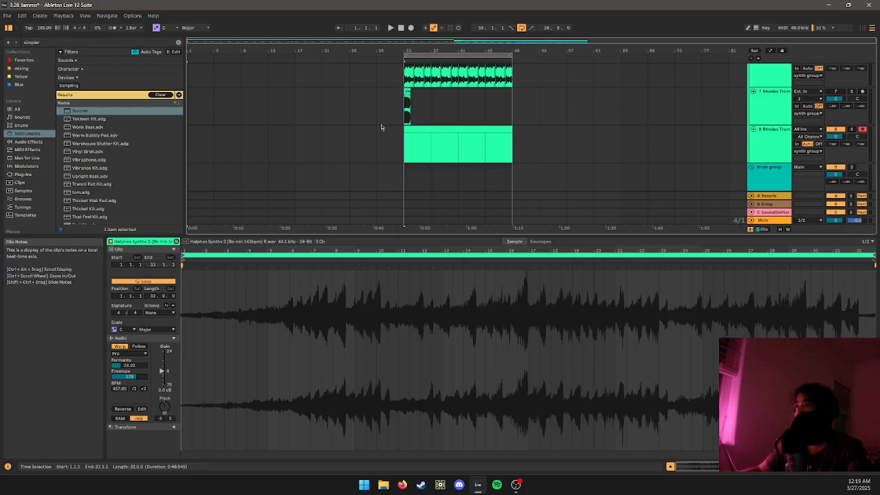
{"action": "scroll", "coordinate": [444, 128], "scroll_direction": "down", "scroll_amount": 3}
- Reopen the Rhodes MIDI clip, select its short F#3 note and lower it to D3 during playback
{"action": "left_click", "coordinate": [410, 86]}
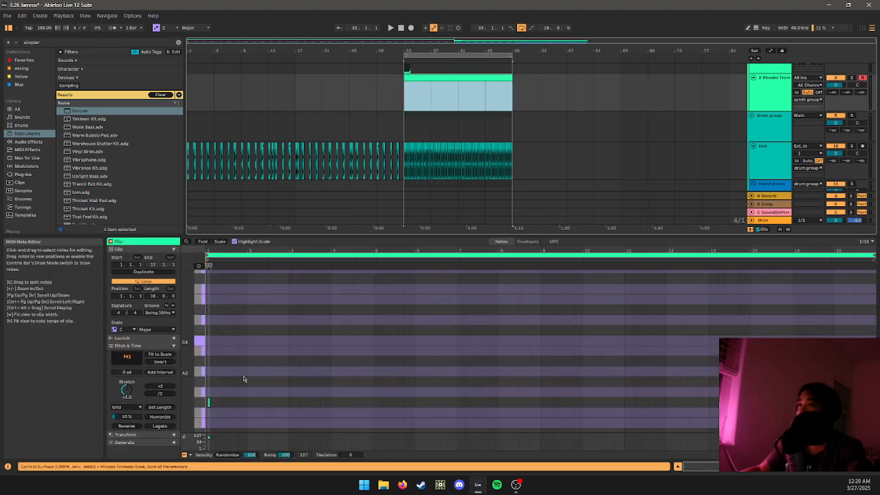
{"action": "left_click", "coordinate": [201, 399]}
{"action": "left_click_drag", "start_coordinate": [206, 397], "coordinate": [221, 405]}
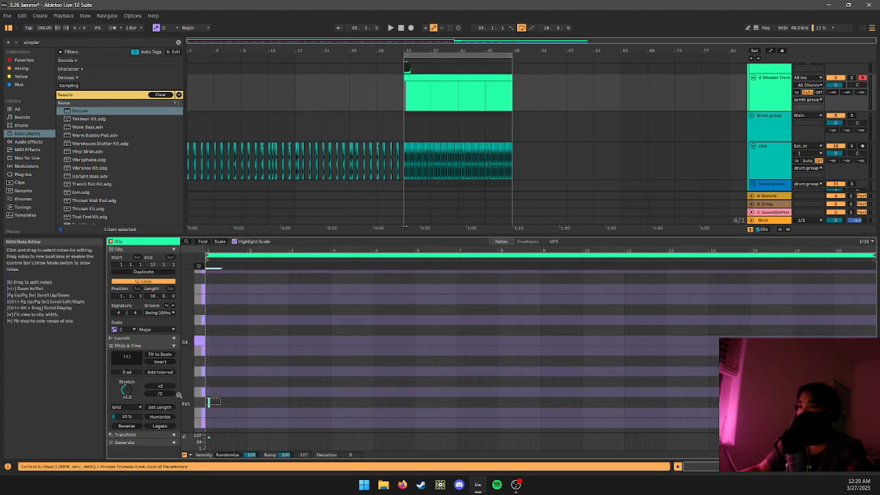
{"action": "key", "text": "space"}
{"action": "key", "text": "Down"}
{"action": "key", "text": "Down"}
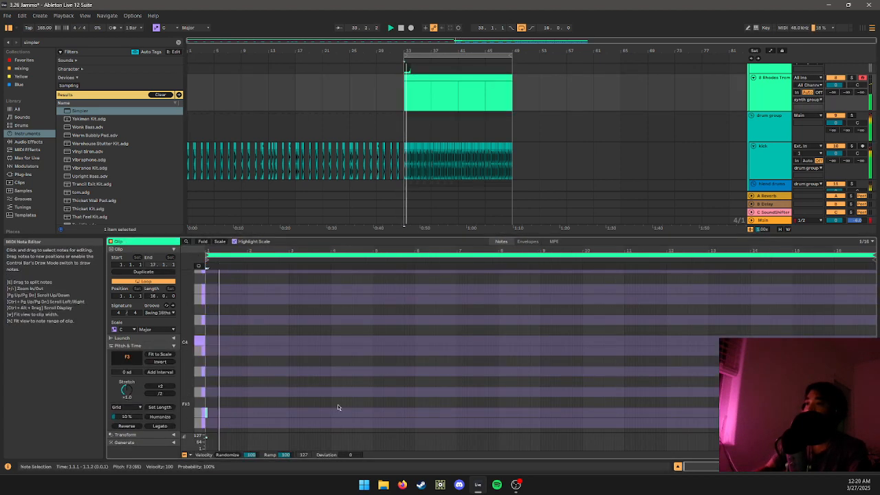
{"action": "key", "text": "Down"}
{"action": "key", "text": "Down"}
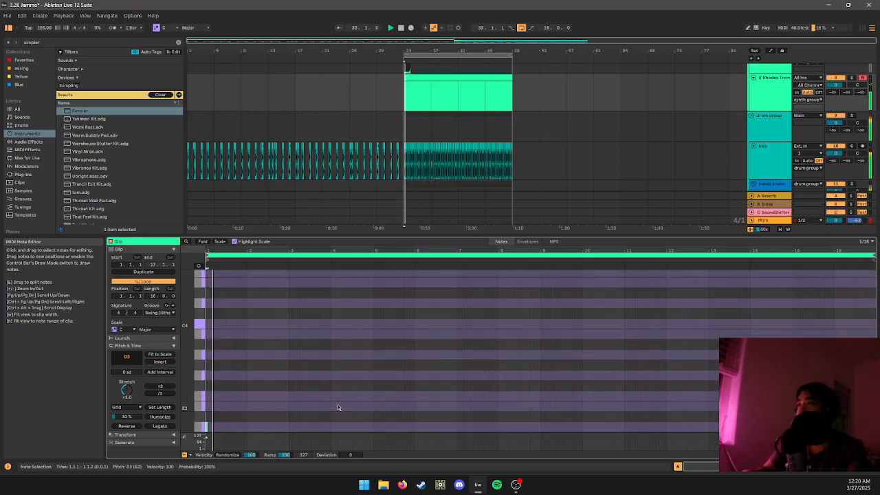
- Lengthen the D3 note to three bars, from bar 1 to the start of bar 4
{"action": "key", "text": "shift+Right"}
{"action": "key", "text": "shift+Right"}
{"action": "key", "text": "shift+Right"}
{"action": "key", "text": "shift+Right"}
{"action": "key", "text": "shift+Right"}
{"action": "key", "text": "shift+Right"}
{"action": "key", "text": "shift+Right"}
{"action": "key", "text": "shift+Right"}
{"action": "key", "text": "shift+Right"}
{"action": "key", "text": "shift+Right"}
{"action": "key", "text": "shift+Right"}
{"action": "key", "text": "shift+Right"}
{"action": "key", "text": "shift+Right"}
{"action": "key", "text": "shift+Right"}
{"action": "key", "text": "shift+Right"}
{"action": "key", "text": "shift+Right"}
{"action": "key", "text": "shift+Right"}
{"action": "key", "text": "shift+Right"}
{"action": "key", "text": "shift+Right"}
{"action": "key", "text": "shift+Right"}
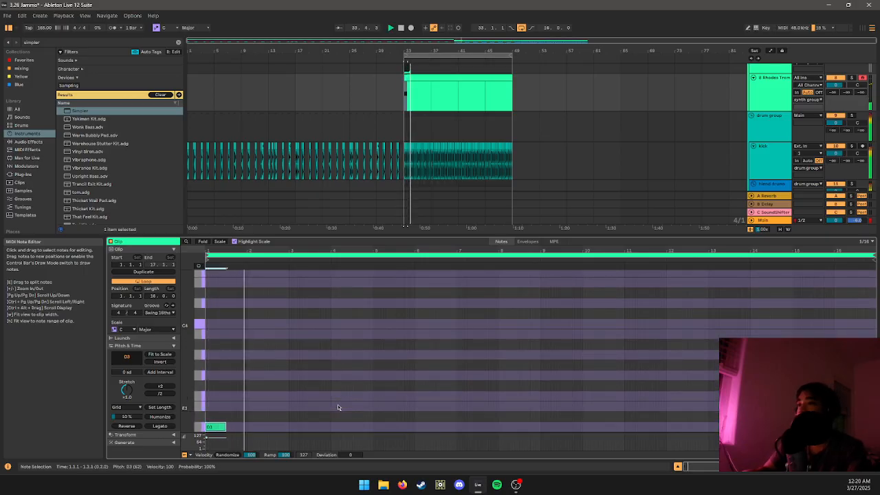
{"action": "key", "text": "shift+Right"}
{"action": "key", "text": "shift+Right"}
{"action": "key", "text": "shift+Right"}
{"action": "key", "text": "shift+Right"}
{"action": "key", "text": "shift+Right"}
{"action": "key", "text": "shift+Right"}
{"action": "key", "text": "shift+Right"}
{"action": "key", "text": "shift+Right"}
{"action": "key", "text": "shift+Right"}
{"action": "key", "text": "shift+Right"}
{"action": "key", "text": "shift+Right"}
{"action": "key", "text": "shift+Right"}
{"action": "key", "text": "shift+Right"}
{"action": "key", "text": "shift+Right"}
{"action": "key", "text": "shift+Right"}
{"action": "key", "text": "shift+Right"}
{"action": "key", "text": "shift+Right"}
{"action": "key", "text": "shift+Right"}
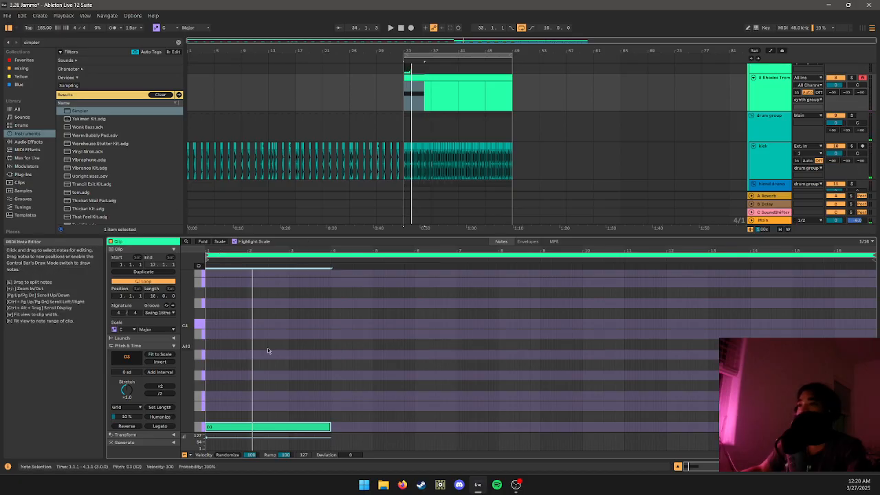
- Lower the three-bar note to C3, duplicate it directly behind itself and raise the copy to D3
{"action": "key", "text": "Down"}
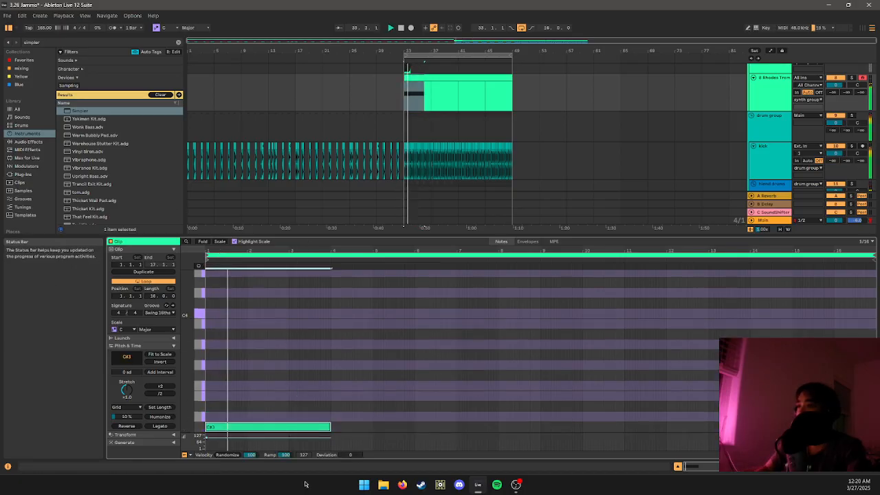
{"action": "key", "text": "Down"}
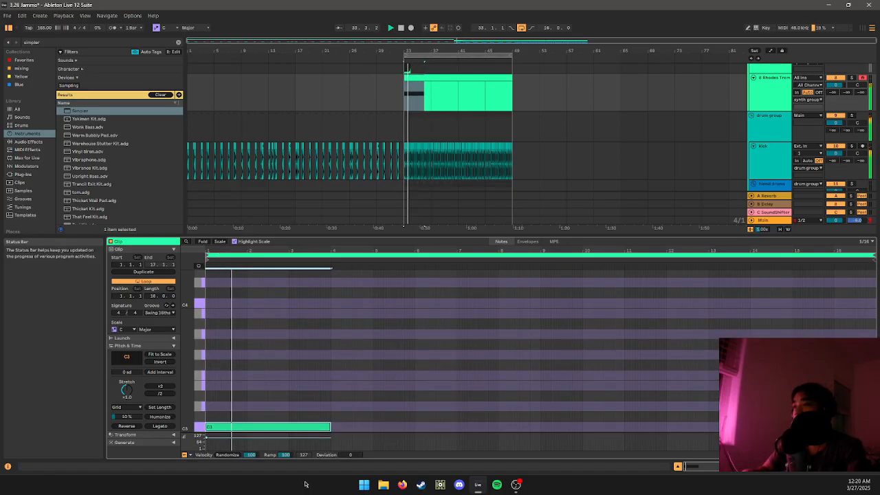
{"action": "key", "text": "ctrl+d"}
{"action": "key", "text": "Up"}
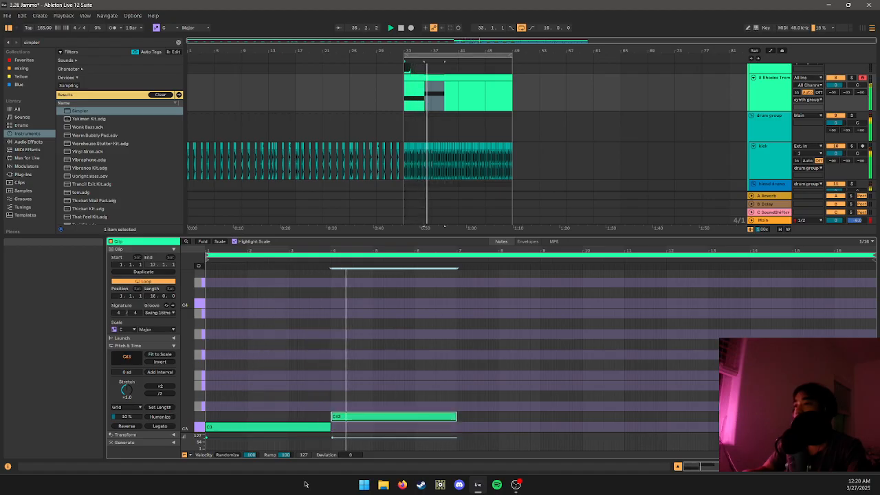
{"action": "key", "text": "Up"}
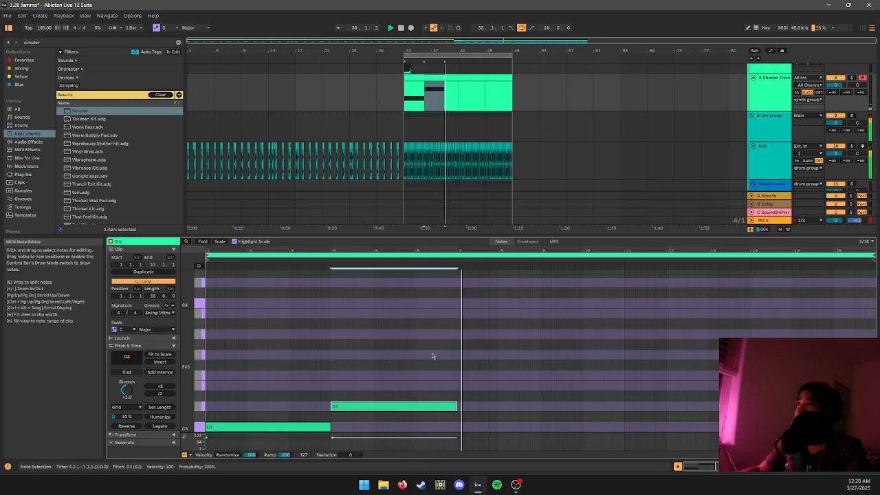
- Set the ShaperBox 3 volume LFO on the chopped Halphas Synths track to 4 Bars and audition it
{"action": "scroll", "coordinate": [486, 178], "scroll_direction": "up", "scroll_amount": 2}
{"action": "left_click", "coordinate": [453, 101]}
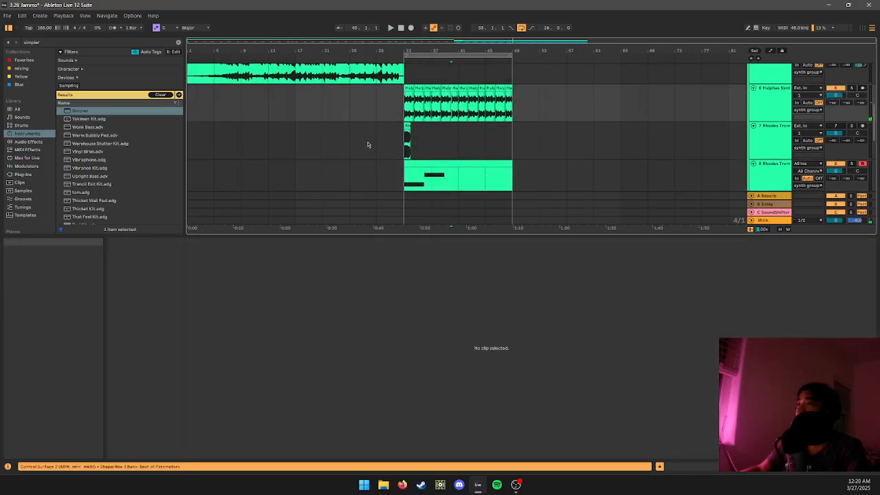
{"action": "key", "text": "shift+Tab"}
{"action": "left_click", "coordinate": [124, 383]}
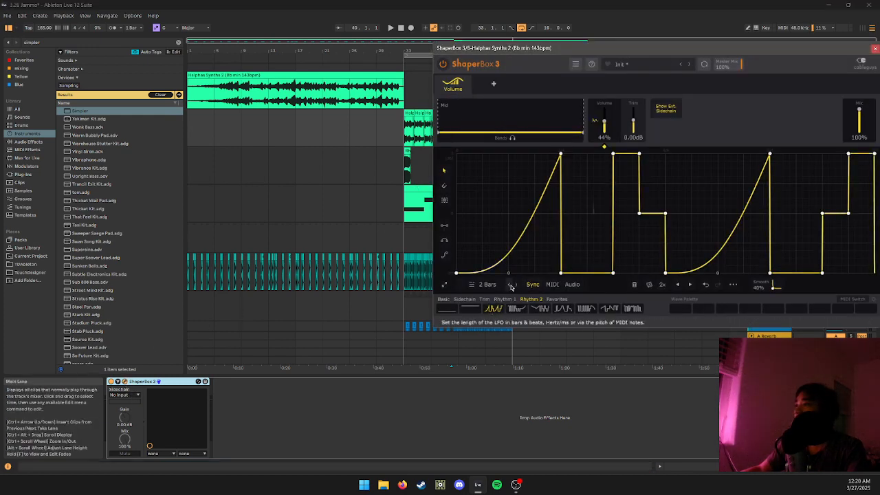
{"action": "key", "text": "space"}
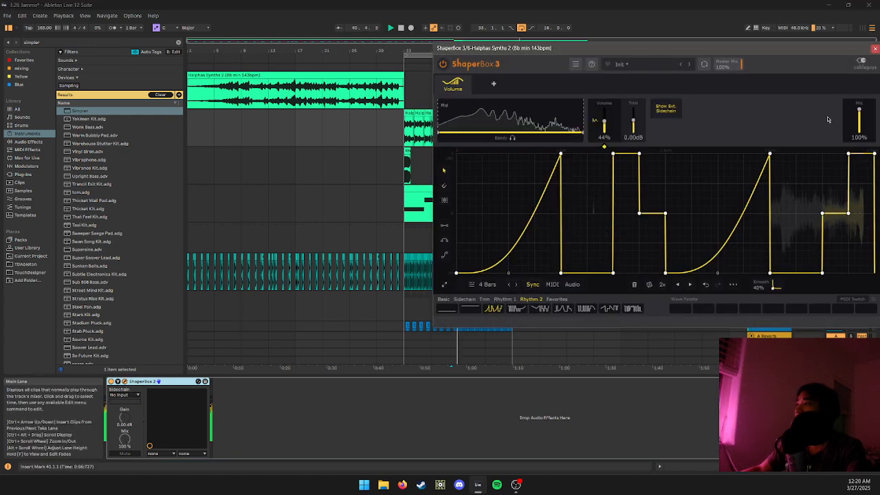
{"action": "left_click", "coordinate": [875, 49]}
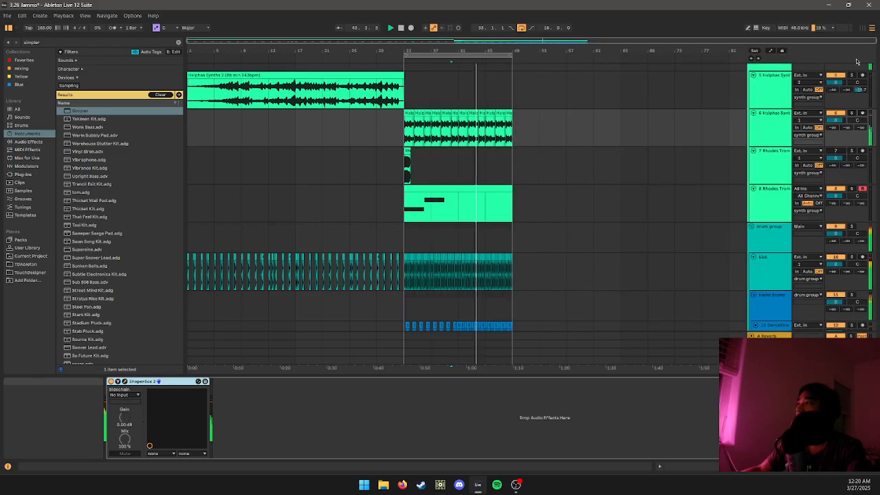
- Shorten the C3 note at the start of the Rhodes MIDI clip to two bars and replay the clip
{"action": "left_click", "coordinate": [442, 199]}
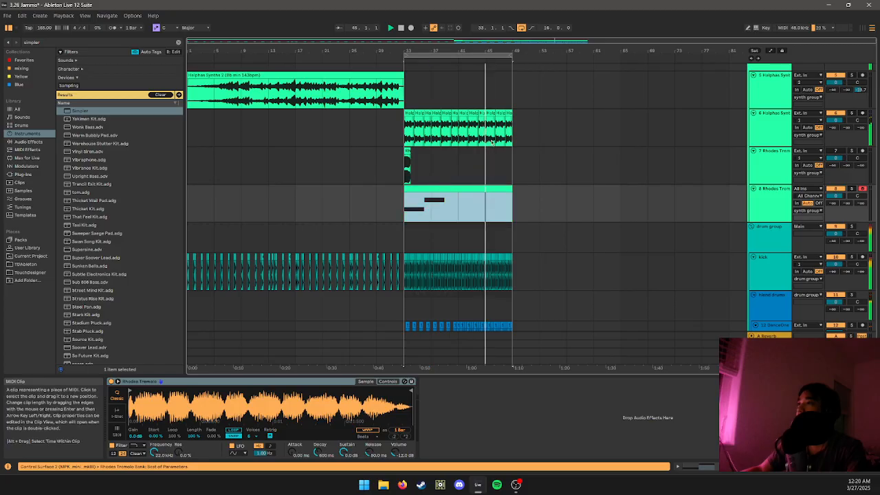
{"action": "key", "text": "space"}
{"action": "double_click", "coordinate": [447, 191]}
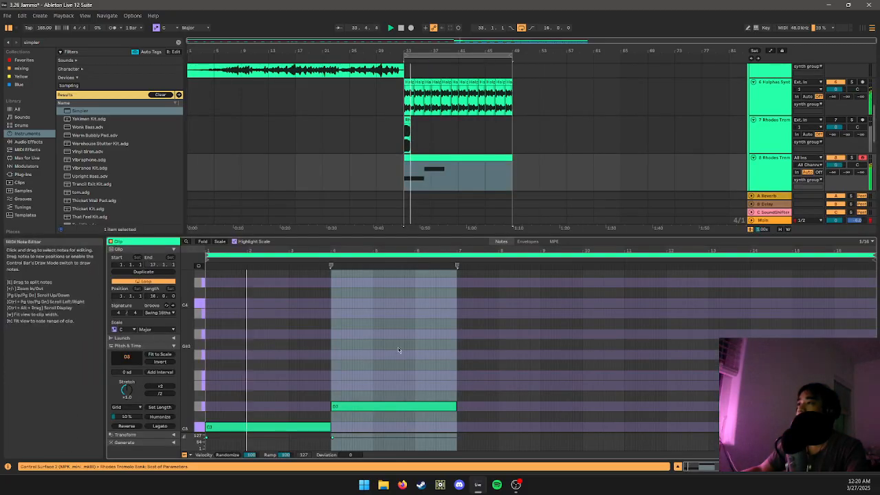
{"action": "left_click_drag", "start_coordinate": [351, 365], "coordinate": [290, 427]}
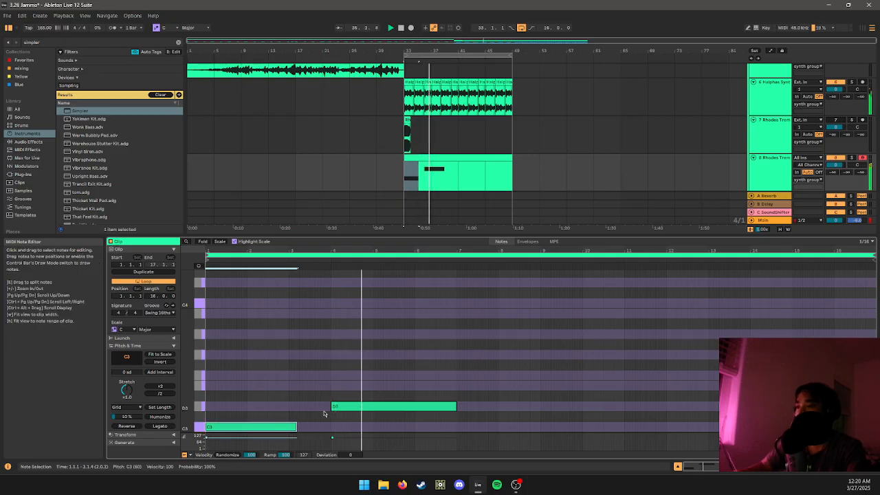
{"action": "key", "text": "shift+Left"}
{"action": "key", "text": "space"}
{"action": "key", "text": "space"}
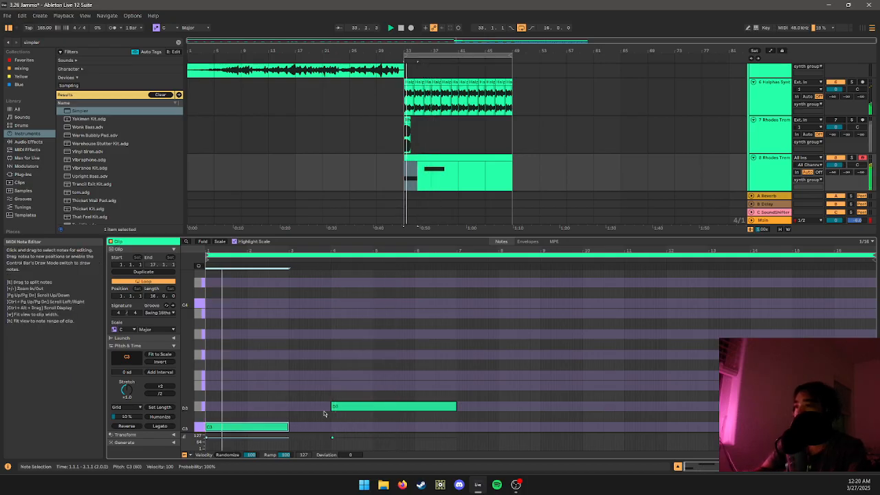
- Duplicate the two-bar C3 note to bar 3 and shorten the copy to slightly over one bar
{"action": "key", "text": "ctrl+d"}
{"action": "key", "text": "shift+Left"}
{"action": "key", "text": "shift+Left"}
{"action": "key", "text": "shift+Left"}
{"action": "key", "text": "shift+Left"}
{"action": "key", "text": "shift+Left"}
{"action": "key", "text": "shift+Left"}
{"action": "key", "text": "shift+Left"}
{"action": "key", "text": "shift+Left"}
{"action": "key", "text": "shift+Left"}
{"action": "key", "text": "shift+Left"}
{"action": "key", "text": "shift+Left"}
{"action": "key", "text": "shift+Left"}
{"action": "key", "text": "shift+Left"}
{"action": "key", "text": "shift+Left"}
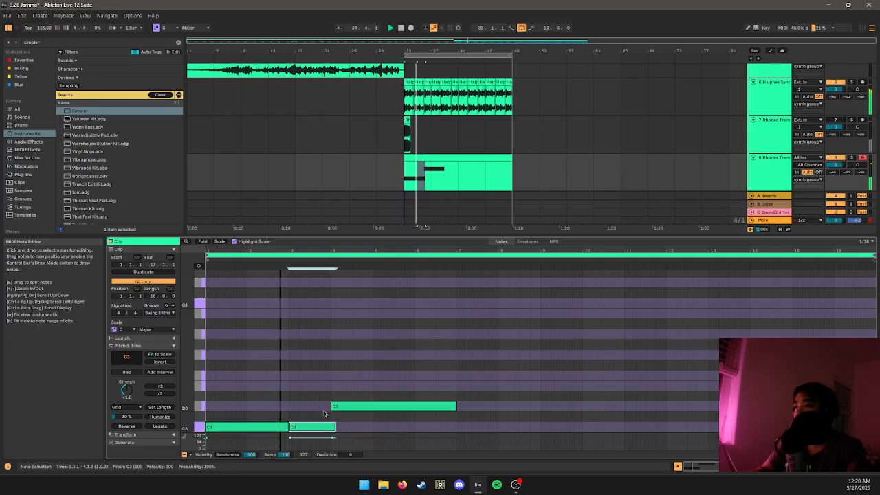
- Raise the copied note in bar 3 to G3 and trim it to exactly one bar
{"action": "key", "text": "Up"}
{"action": "key", "text": "Up"}
{"action": "key", "text": "Up"}
{"action": "key", "text": "Up"}
{"action": "key", "text": "Up"}
{"action": "key", "text": "Up"}
{"action": "key", "text": "Up"}
{"action": "key", "text": "Up"}
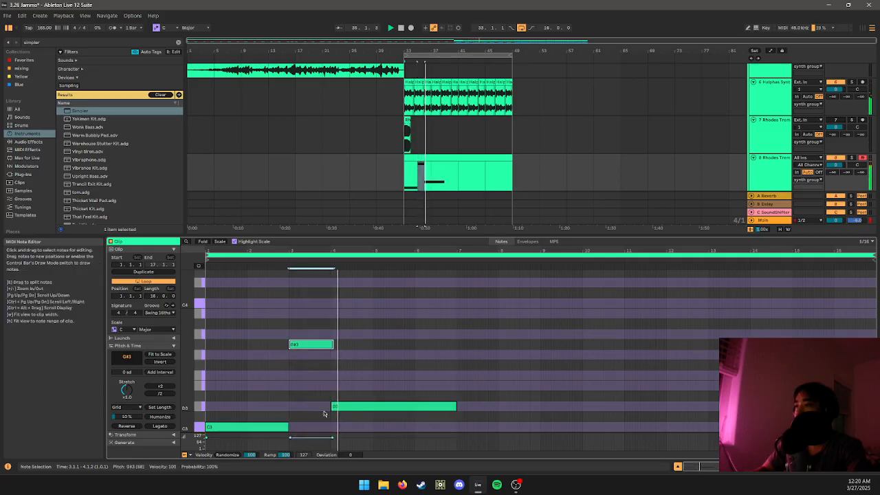
{"action": "key", "text": "Down"}
{"action": "key", "text": "shift+Left"}
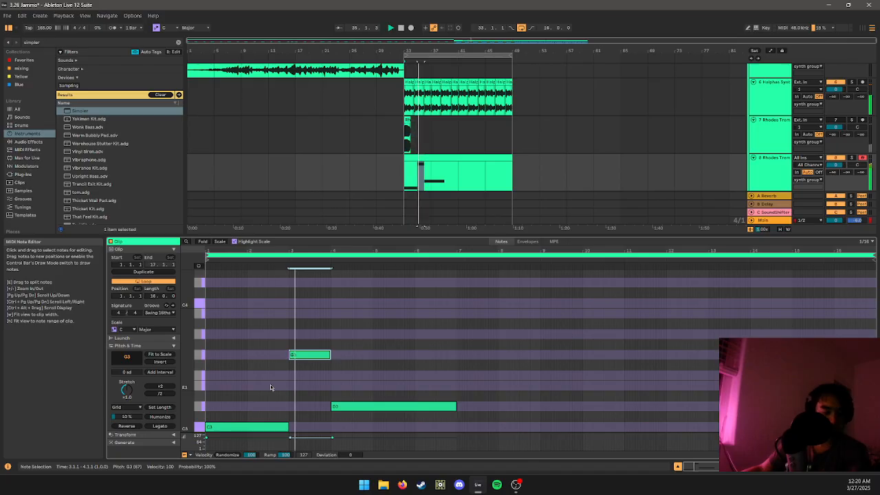
- Shorten the D3 note to one bar and duplicate the four-bar phrase three times to fill the 16-bar clip
{"action": "left_click", "coordinate": [366, 382]}
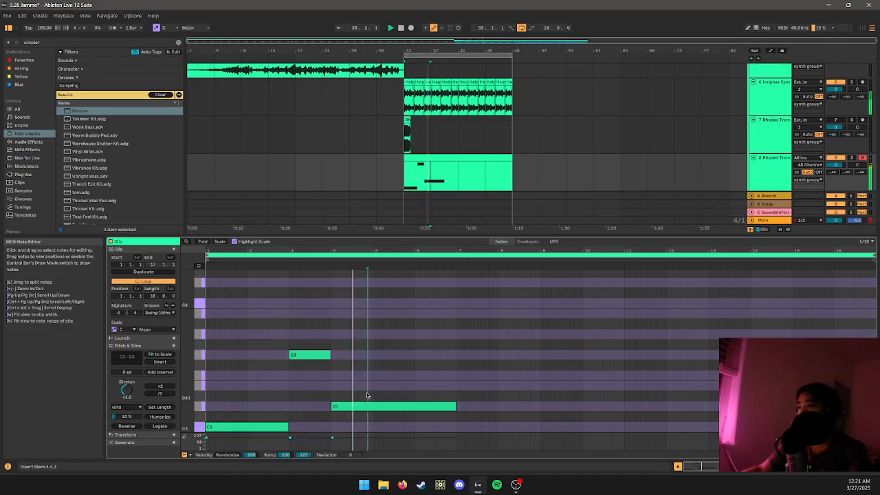
{"action": "left_click_drag", "start_coordinate": [457, 406], "coordinate": [194, 321]}
{"action": "key", "text": "ctrl+d"}
{"action": "key", "text": "ctrl+d"}
{"action": "key", "text": "ctrl+d"}
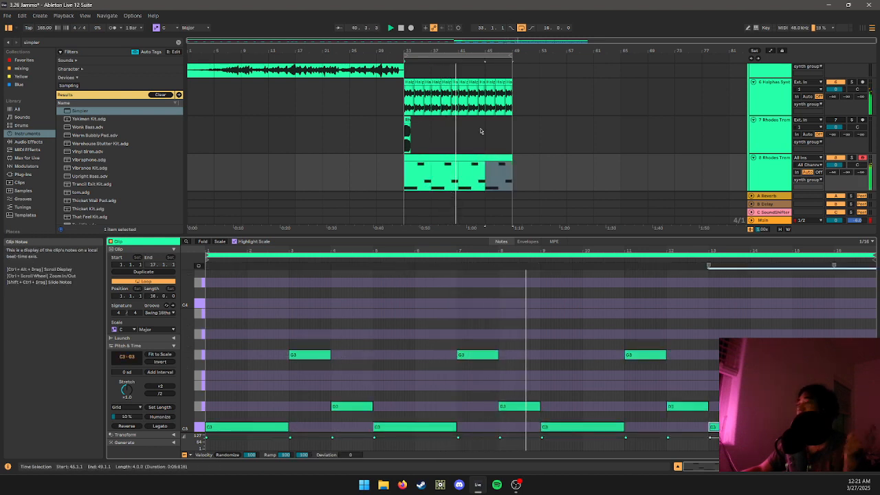
- Solo the chopped Halphas Synths track with its volume set to 0.3 dB, and save the set
{"action": "scroll", "coordinate": [543, 141], "scroll_direction": "down", "scroll_amount": 1}
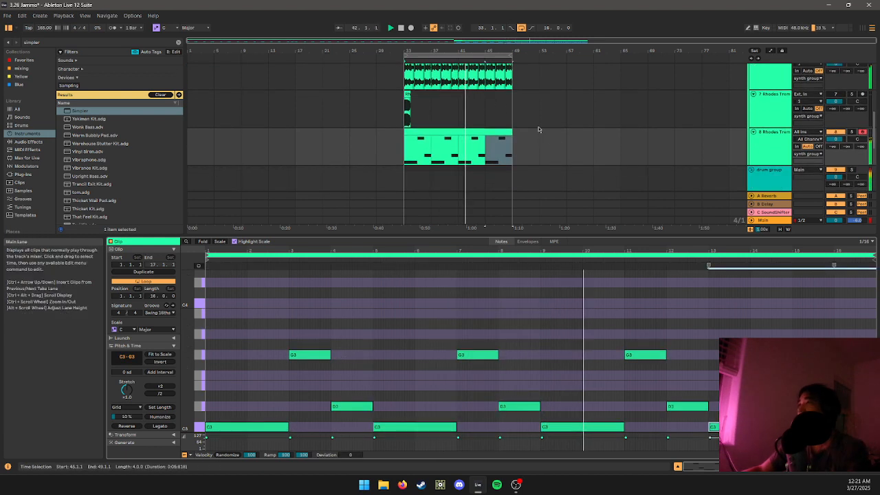
{"action": "scroll", "coordinate": [521, 134], "scroll_direction": "up", "scroll_amount": 1}
{"action": "left_click", "coordinate": [408, 86]}
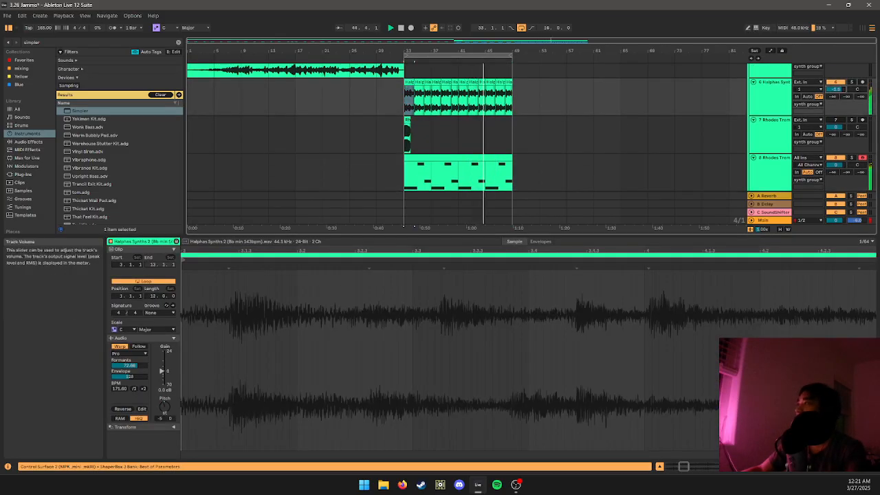
{"action": "scroll", "coordinate": [609, 142], "scroll_direction": "down", "scroll_amount": 5}
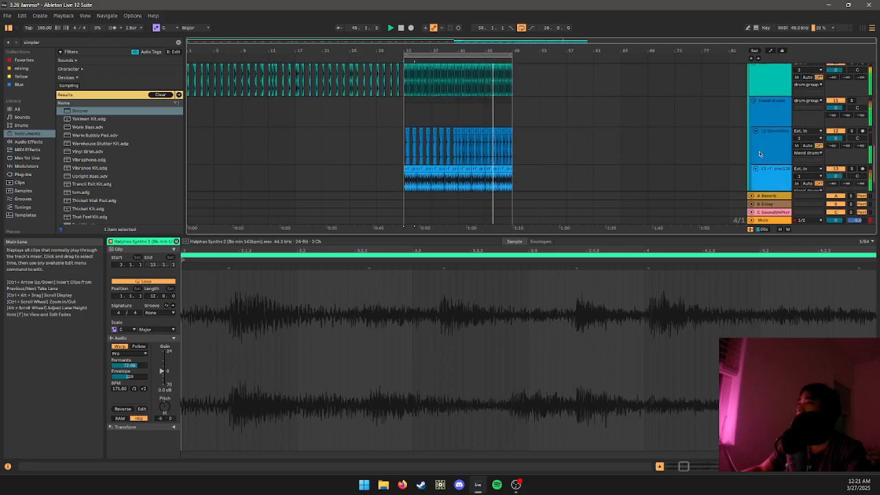
{"action": "scroll", "coordinate": [759, 154], "scroll_direction": "up", "scroll_amount": 5}
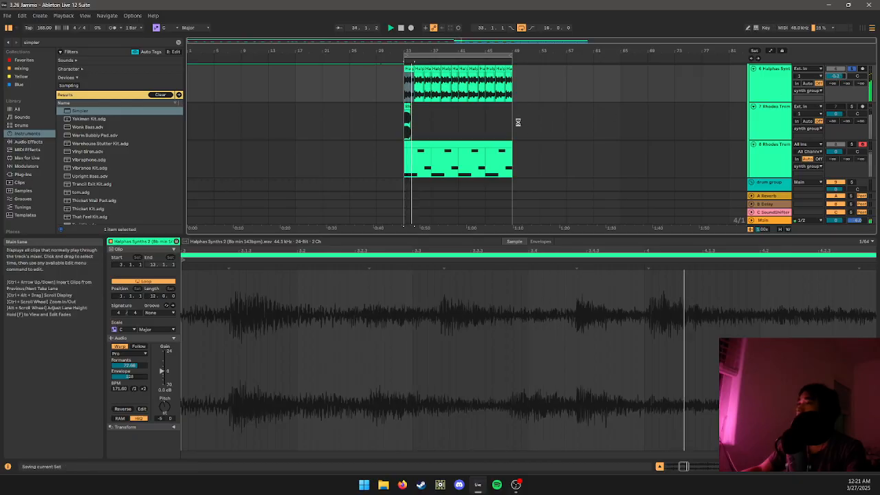
{"action": "scroll", "coordinate": [544, 113], "scroll_direction": "up", "scroll_amount": 1}
- Find Vocoder among the audio effects and add it after ShaperBox 3 on the chopped Halphas Synths track
{"action": "left_click", "coordinate": [92, 42]}
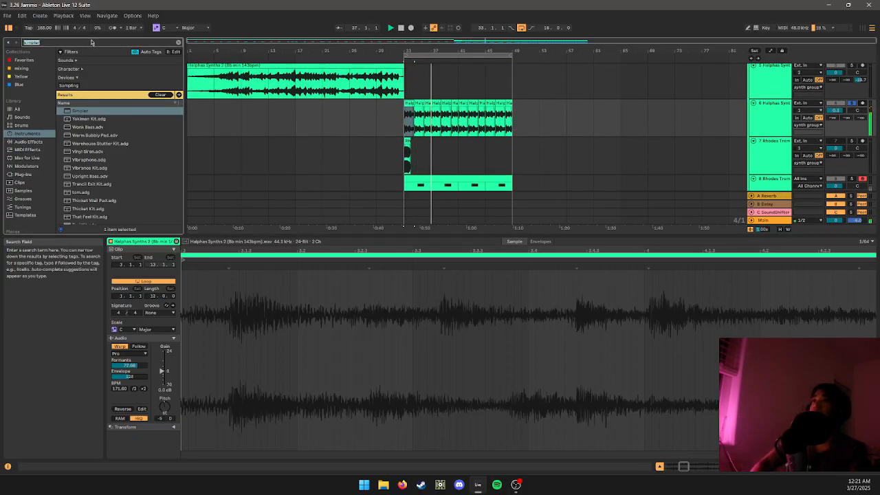
{"action": "type", "text": "vocoder"}
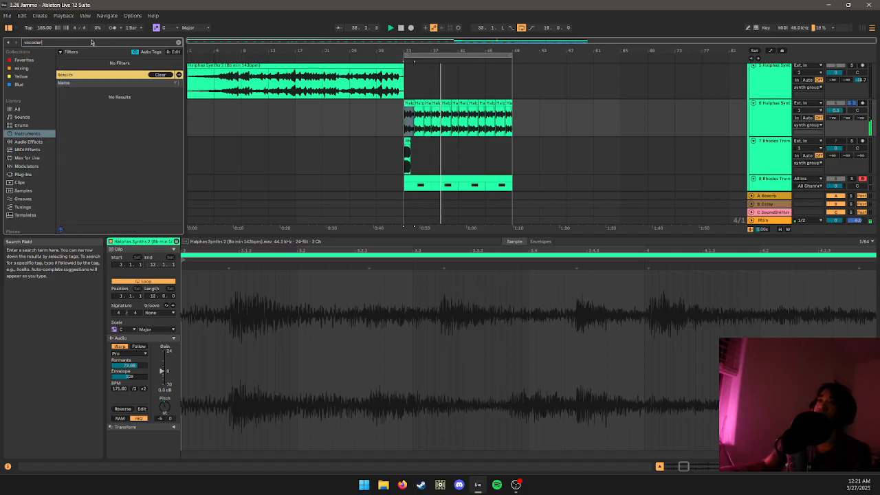
{"action": "left_click", "coordinate": [27, 142]}
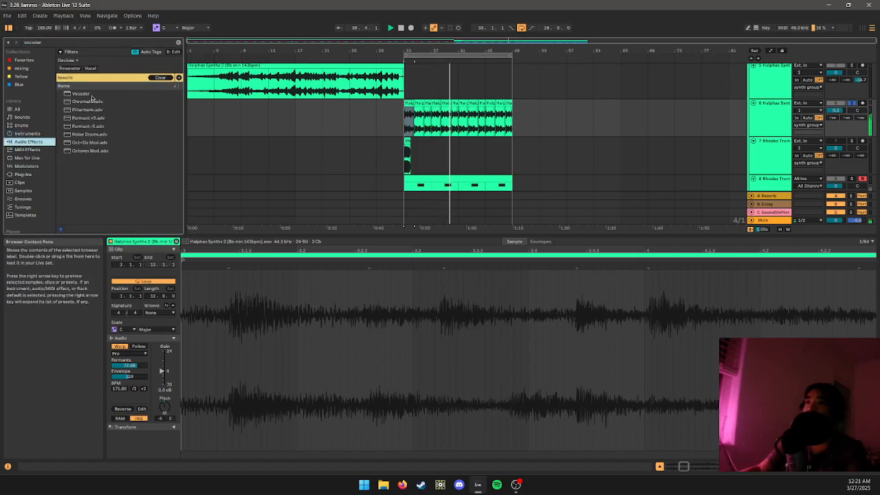
{"action": "left_click", "coordinate": [92, 95]}
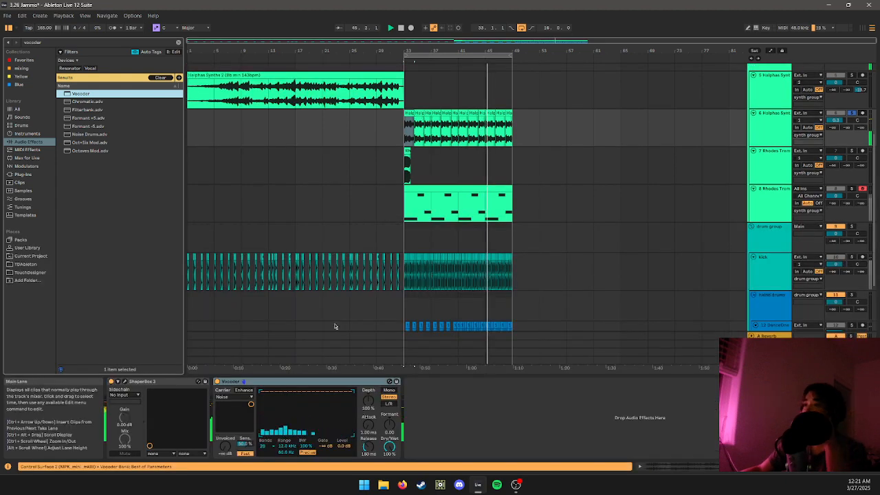
- Set the Vocoder's carrier to External and take its audio from the 8-Rhodes Tremolo track
{"action": "left_click", "coordinate": [230, 397]}
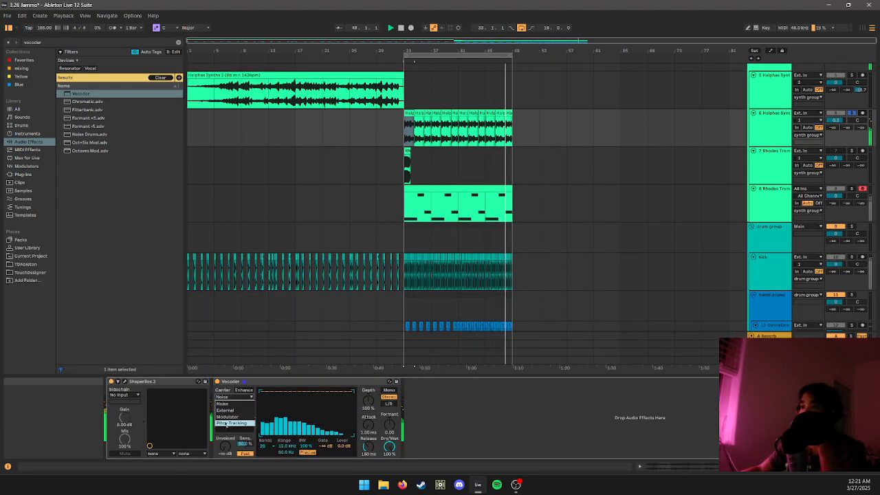
{"action": "left_click", "coordinate": [233, 411]}
{"action": "left_click", "coordinate": [234, 409]}
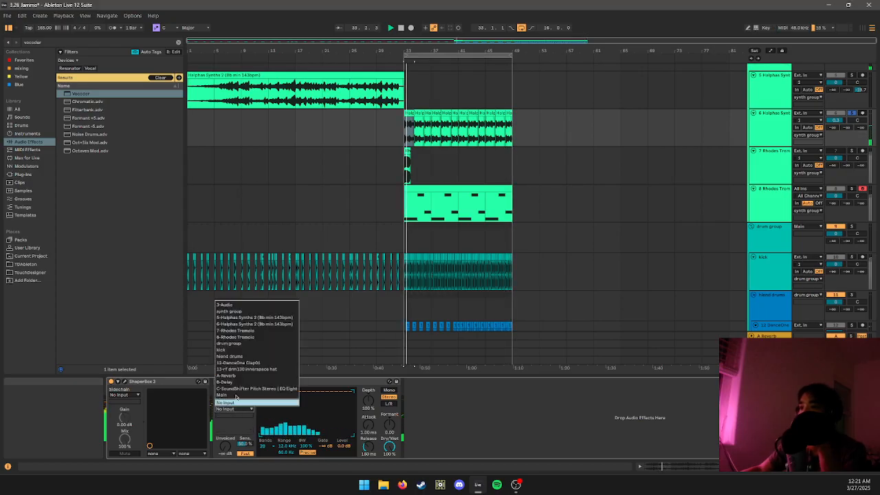
{"action": "left_click", "coordinate": [253, 336]}
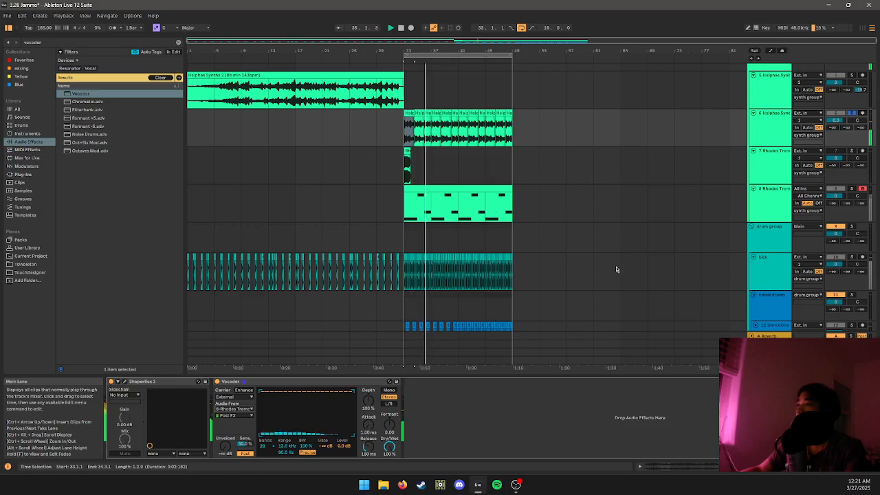
- Raise the chopped Halphas track's volume to 3.9 dB and set the Vocoder to 17.3 ms attack, -9.71 formant and 78% dry/wet
{"action": "left_click_drag", "start_coordinate": [836, 121], "coordinate": [836, 103]}
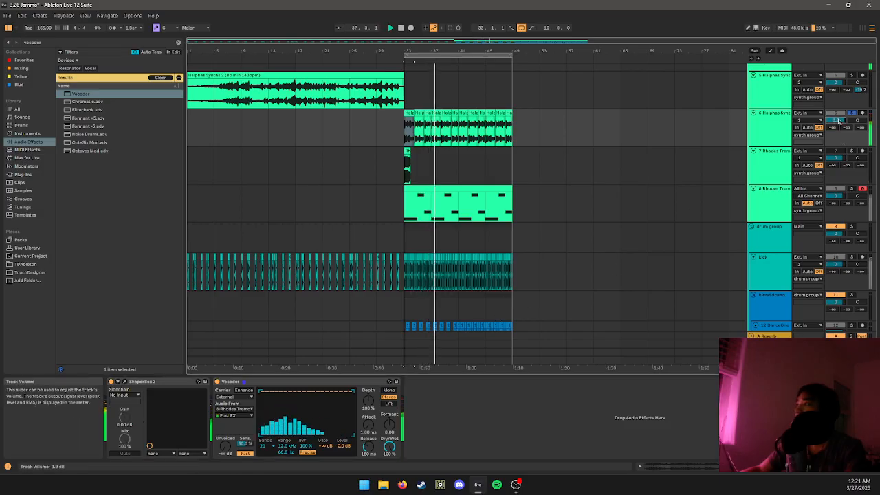
{"action": "left_click_drag", "start_coordinate": [390, 447], "coordinate": [389, 453]}
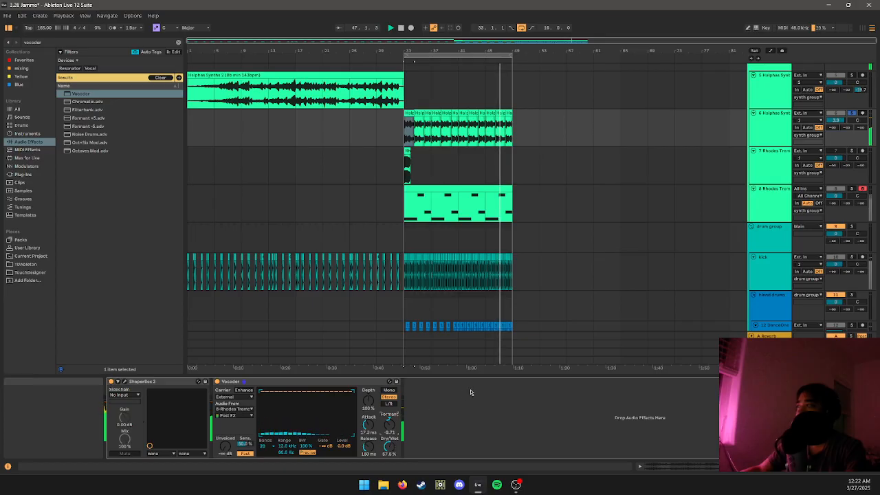
{"action": "left_click_drag", "start_coordinate": [389, 447], "coordinate": [389, 440]}
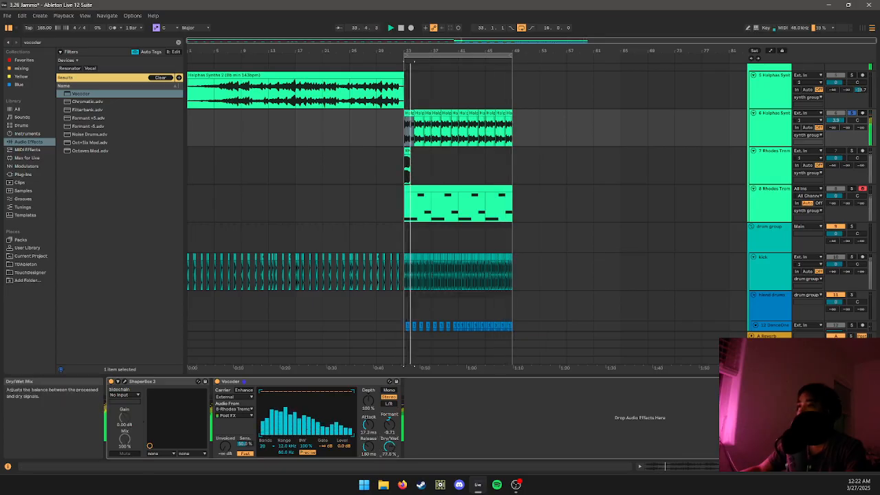
{"action": "left_click", "coordinate": [454, 198]}
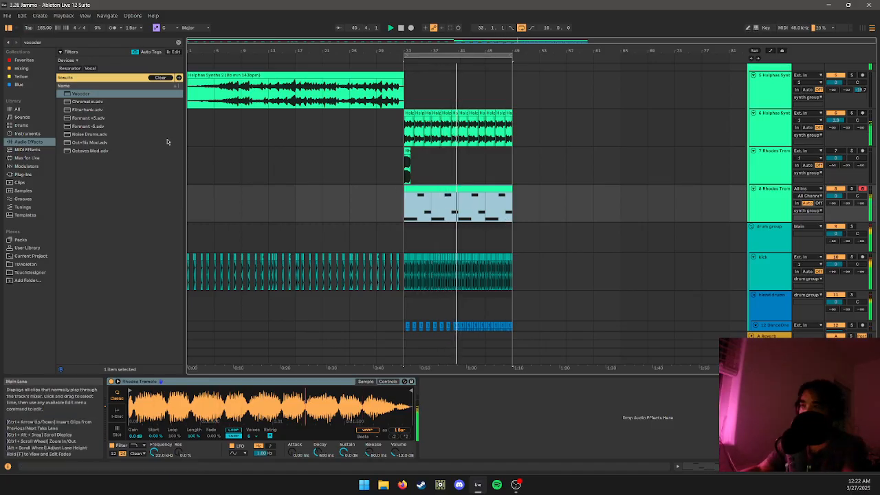
{"action": "left_click", "coordinate": [98, 46]}
{"action": "key", "text": "ctrl+a"}
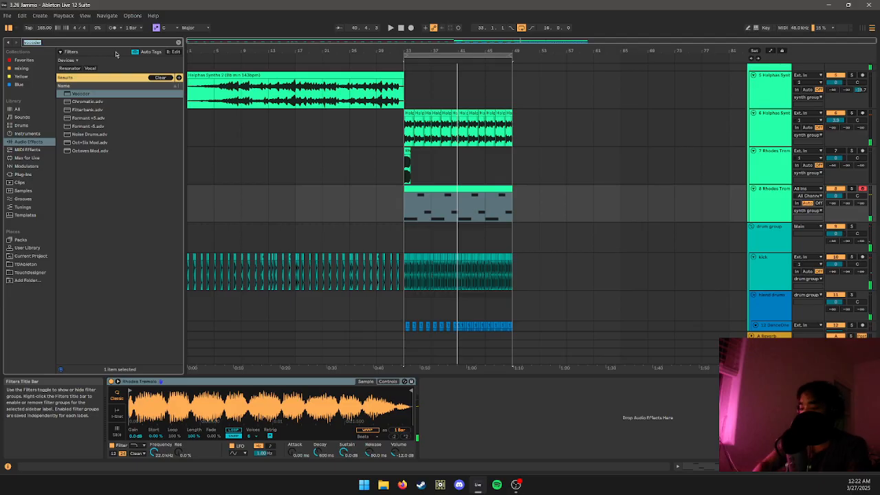
{"action": "type", "text": "shifter"}
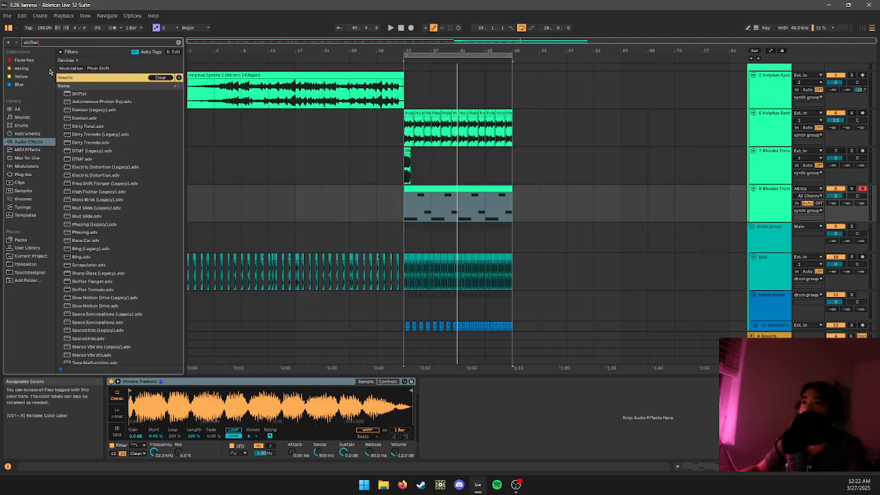
{"action": "left_click", "coordinate": [79, 94]}
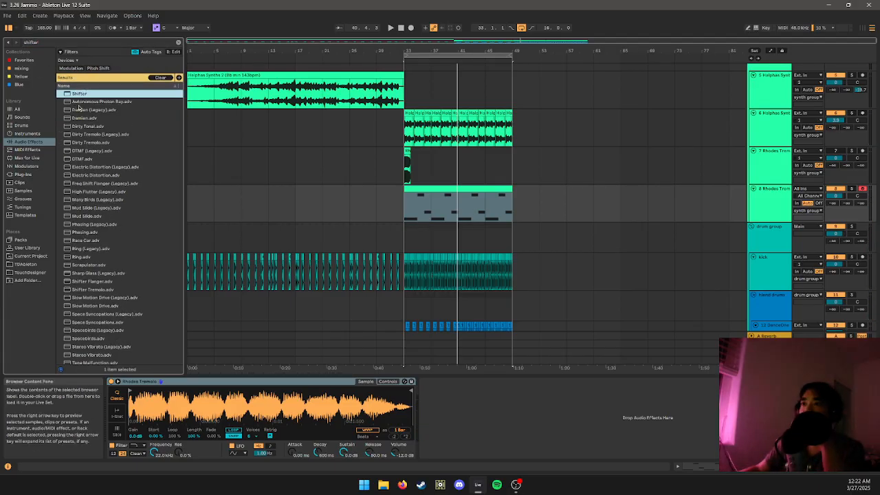
- Search the audio effects for "auto" and add Auto Shift after the Vocoder on the chopped Halphas track
{"action": "key", "text": "ctrl+f"}
{"action": "type", "text": "aul"}
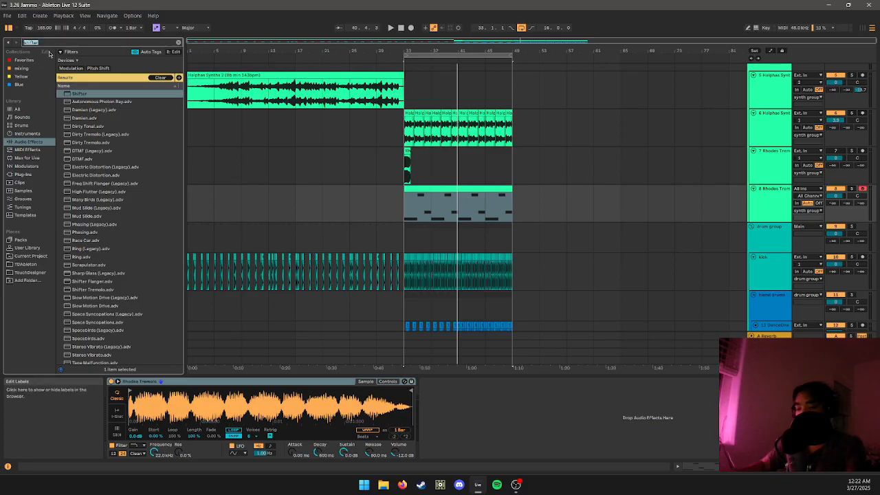
{"action": "key", "text": "BackSpace"}
{"action": "key", "text": "BackSpace"}
{"action": "type", "text": "uto"}
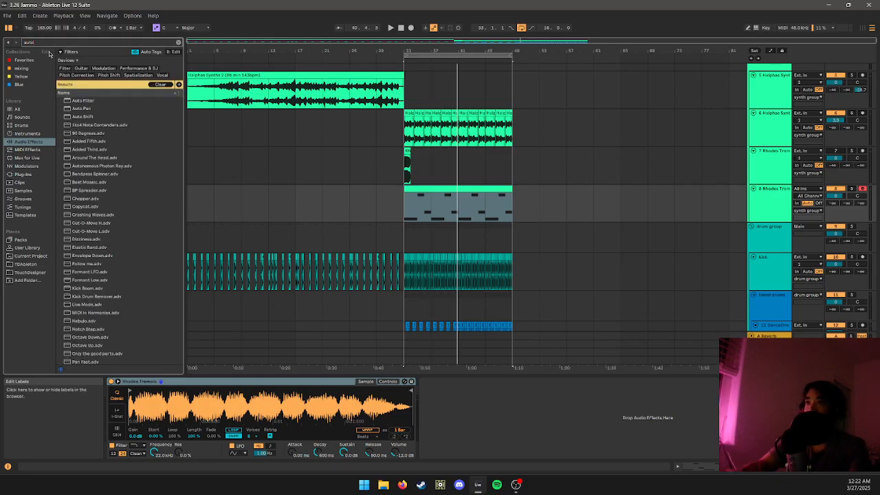
{"action": "left_click", "coordinate": [89, 117]}
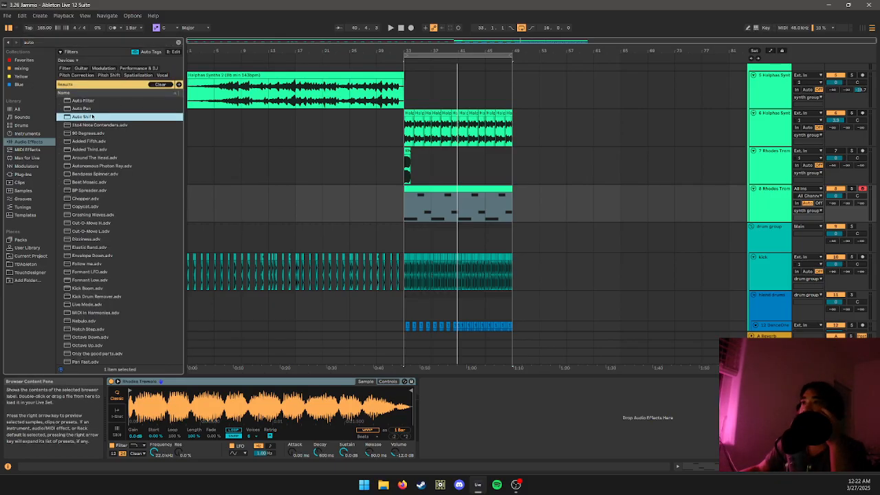
{"action": "left_click_drag", "start_coordinate": [510, 123], "coordinate": [509, 124]}
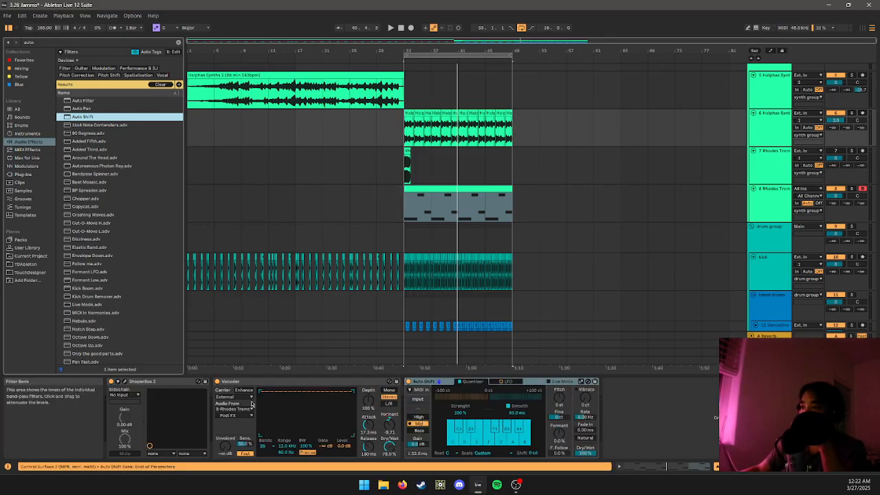
- Deactivate the Vocoder and enable Auto Shift's MIDI input with 8-Rhodes Tremolo as its source
{"action": "left_click", "coordinate": [217, 381]}
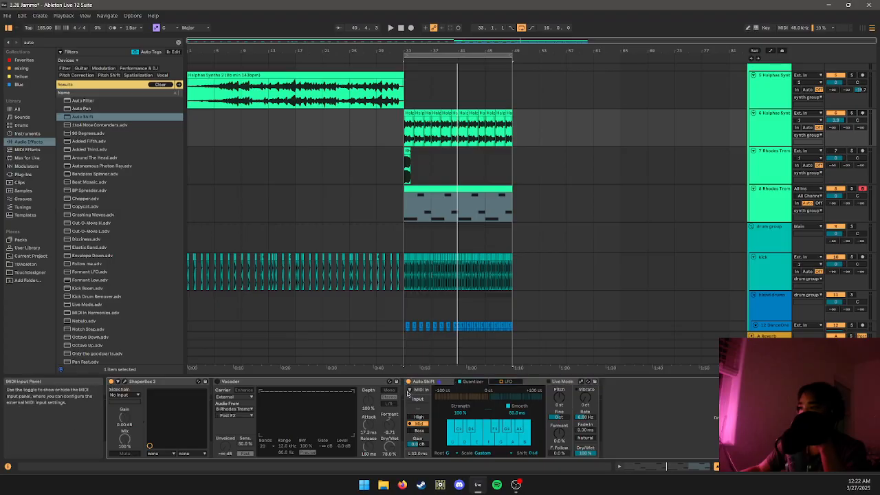
{"action": "left_click", "coordinate": [416, 390]}
{"action": "left_click", "coordinate": [443, 398]}
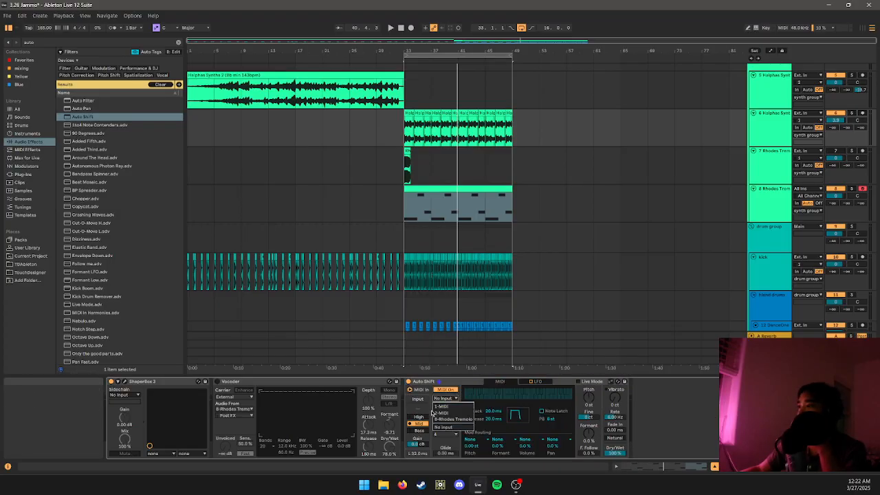
{"action": "left_click", "coordinate": [443, 419]}
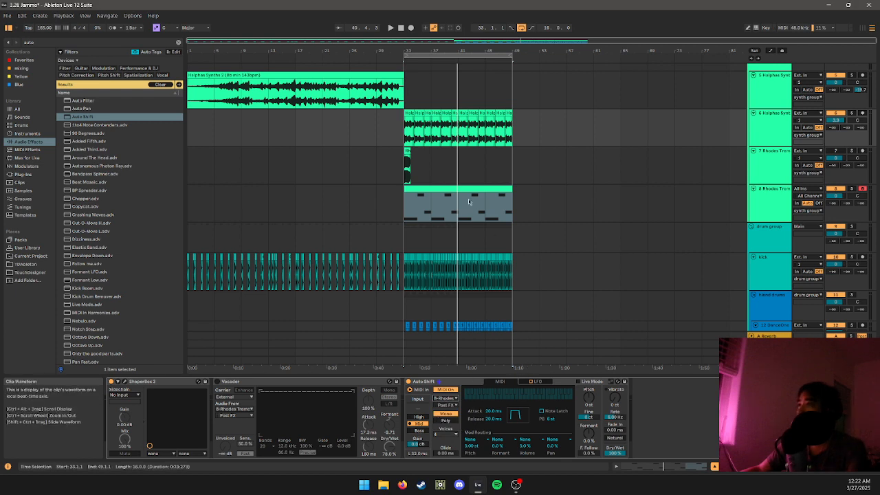
- Set Auto Shift to Poly, High range, 100% formant and 4.7% dry/wet, and place it first in the device chain
{"action": "key", "text": "space"}
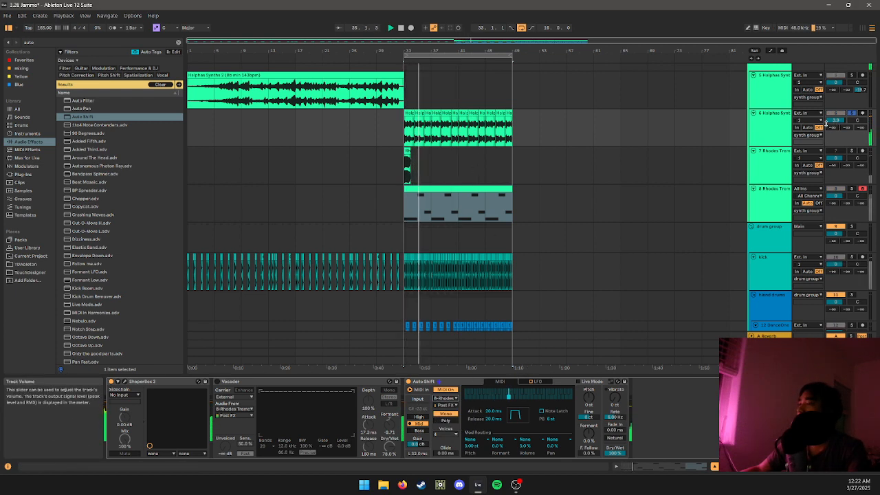
{"action": "left_click", "coordinate": [419, 423]}
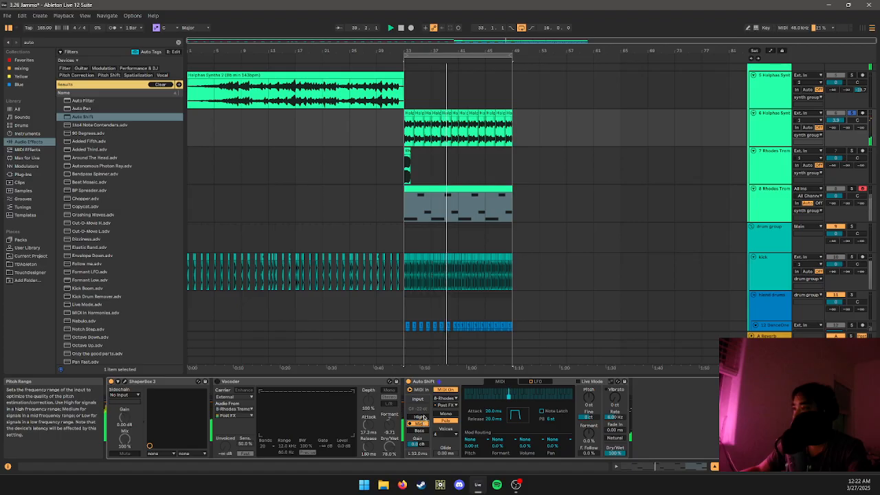
{"action": "left_click", "coordinate": [424, 417]}
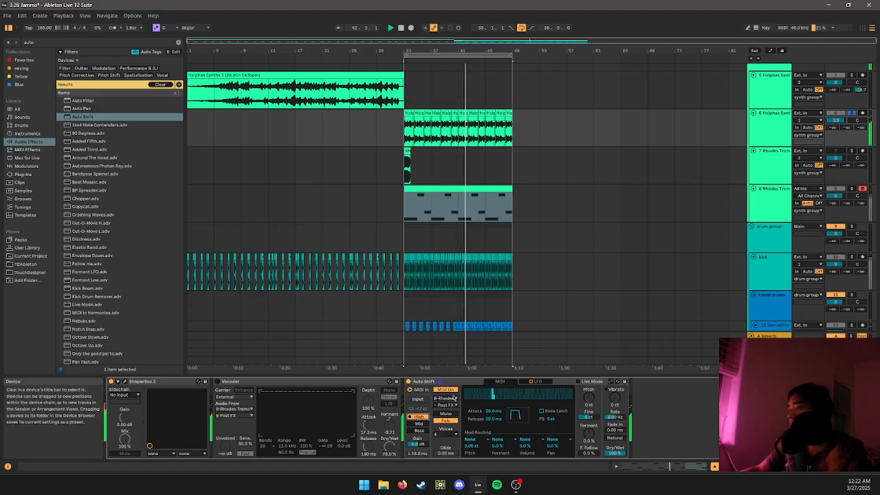
{"action": "left_click_drag", "start_coordinate": [453, 383], "coordinate": [184, 386]}
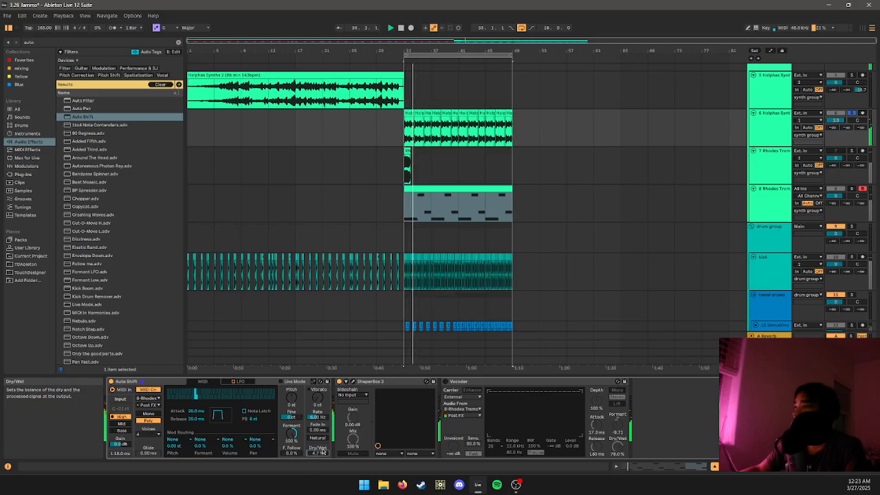
- Insert a new return track, move Auto Shift from the Halphas track onto it, and set its dry/wet to 100%
{"action": "right_click", "coordinate": [780, 351]}
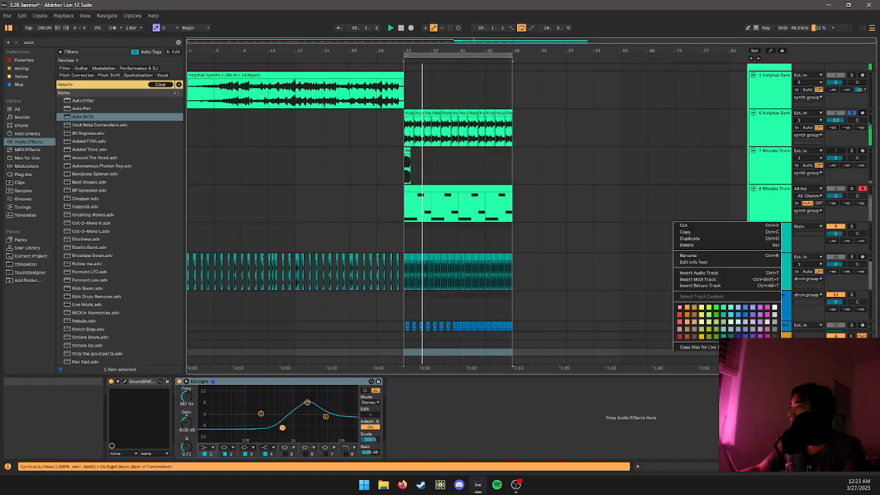
{"action": "left_click", "coordinate": [718, 285]}
{"action": "left_click", "coordinate": [768, 360]}
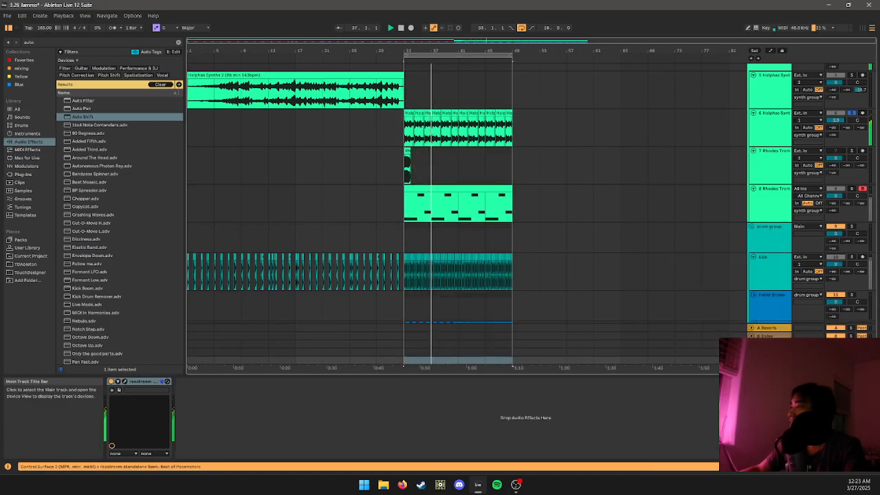
{"action": "left_click", "coordinate": [770, 121]}
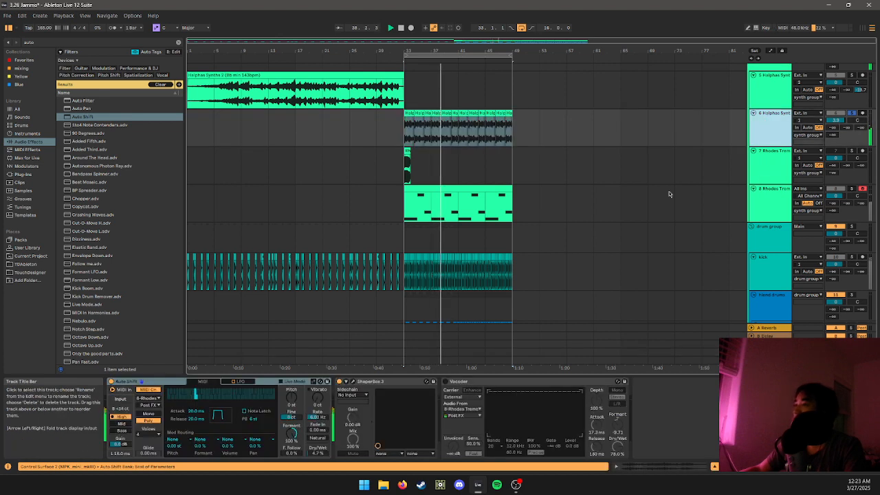
{"action": "left_click", "coordinate": [151, 383]}
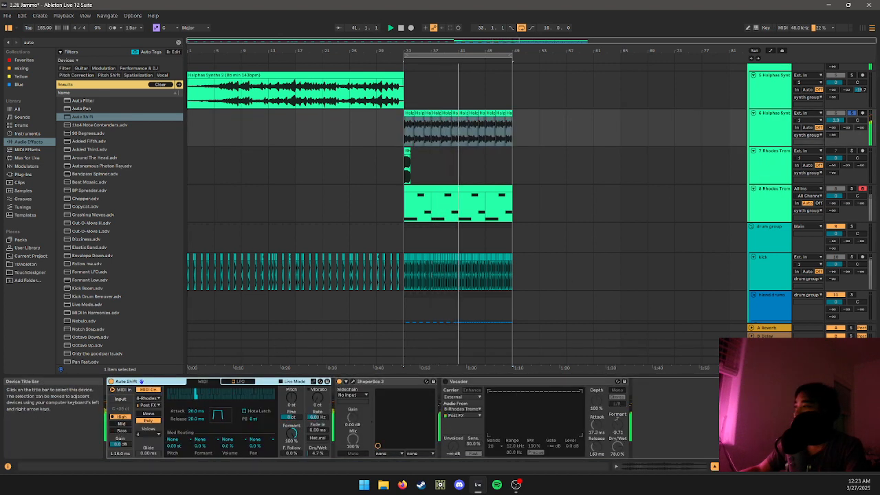
{"action": "left_click_drag", "start_coordinate": [152, 383], "coordinate": [617, 353]}
{"action": "left_click_drag", "start_coordinate": [317, 453], "coordinate": [317, 392]}
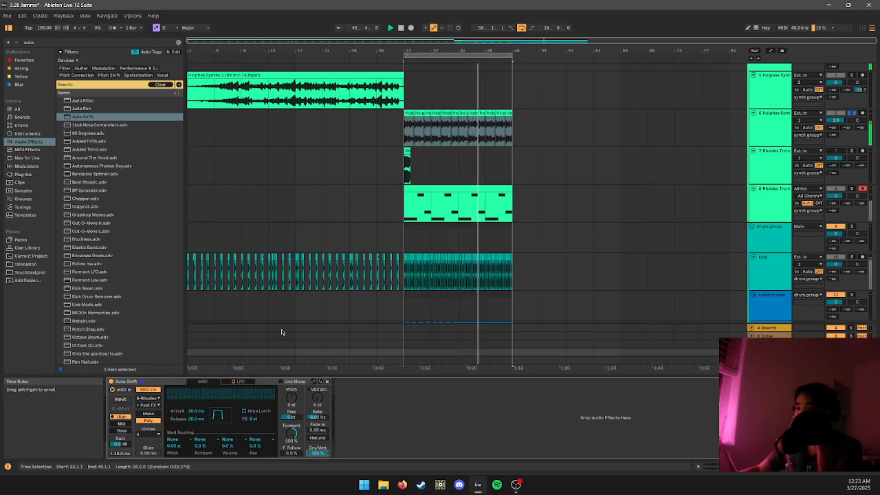
- Set the chopped Halphas track's send to the Auto Shift return to about -11 dB and reactivate its Vocoder
{"action": "left_click_drag", "start_coordinate": [832, 135], "coordinate": [833, 128]}
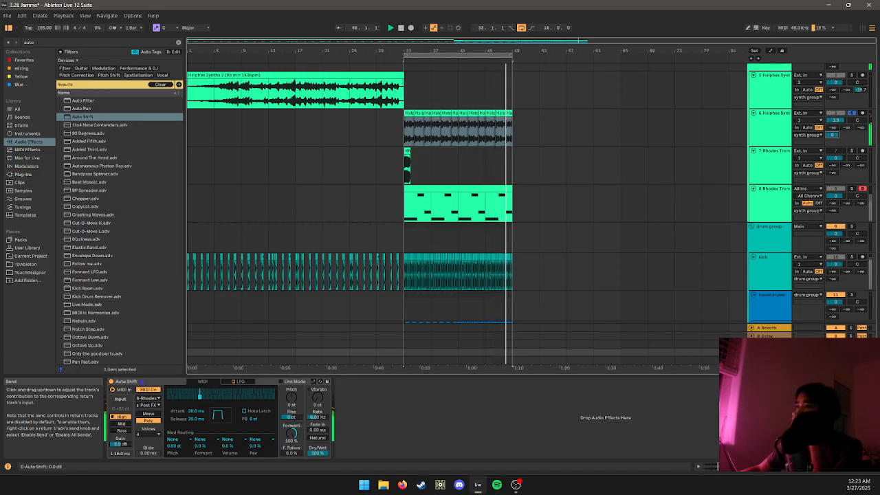
{"action": "left_click_drag", "start_coordinate": [833, 135], "coordinate": [833, 137]}
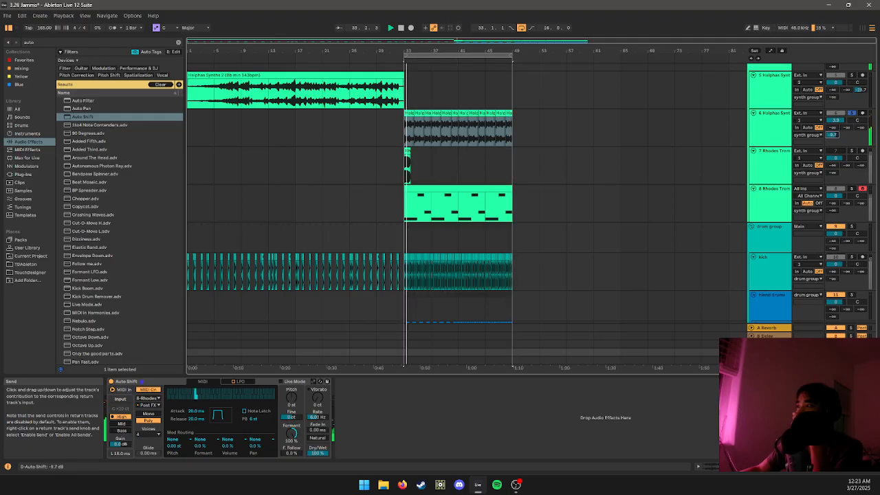
{"action": "left_click", "coordinate": [772, 140]}
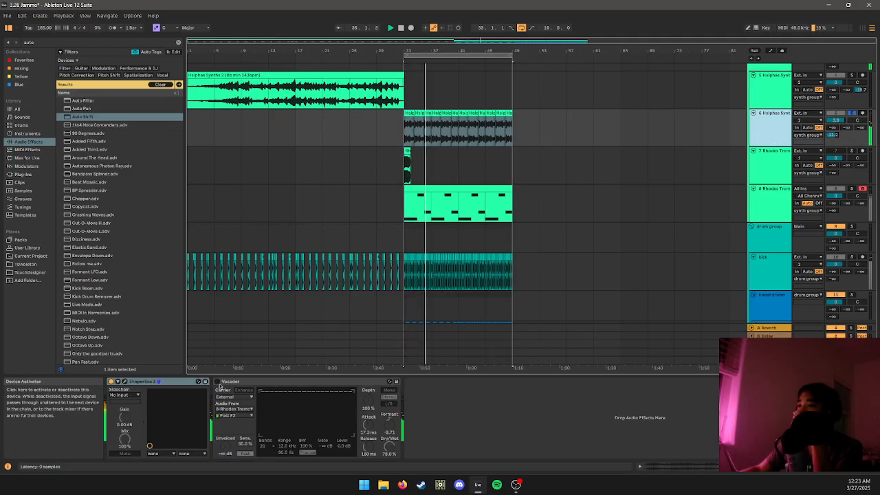
{"action": "left_click", "coordinate": [217, 383]}
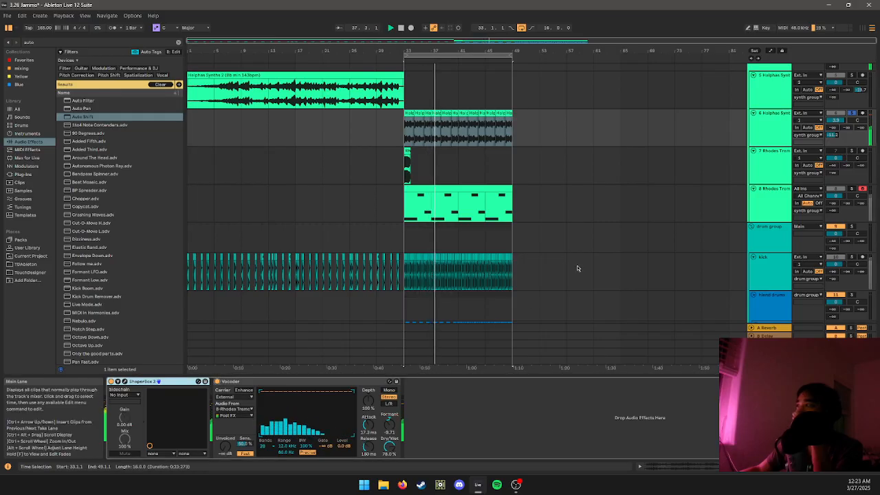
{"action": "scroll", "coordinate": [770, 240], "scroll_direction": "down", "scroll_amount": 3}
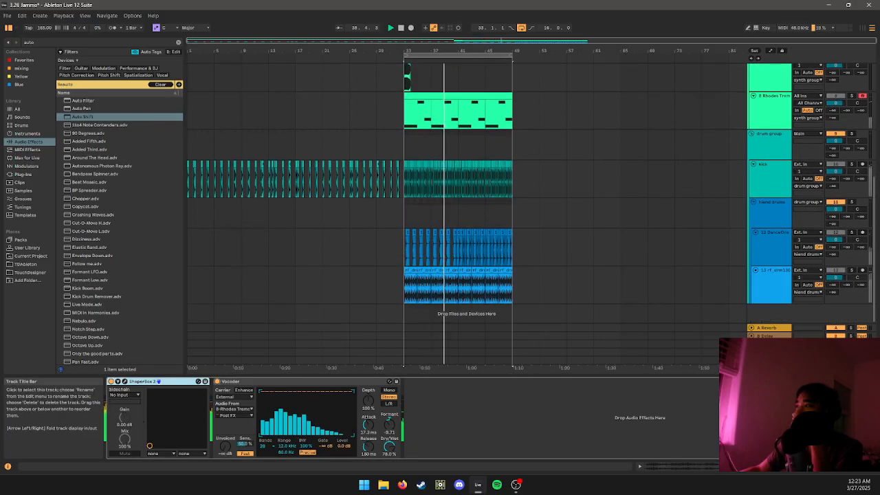
- Audition the Auto Shift return in solo and review the synth and drum tracks' contribution to the looped section
{"action": "left_click", "coordinate": [851, 344]}
{"action": "left_click", "coordinate": [851, 352]}
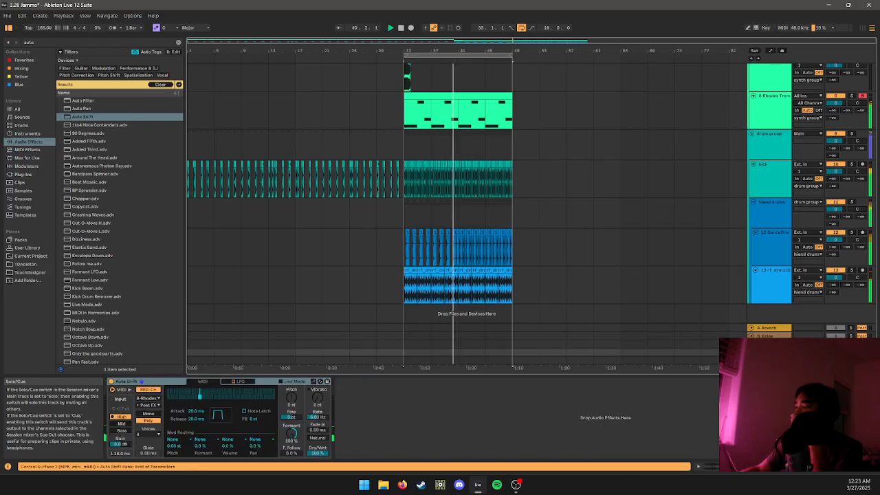
{"action": "scroll", "coordinate": [693, 257], "scroll_direction": "up", "scroll_amount": 3}
{"action": "scroll", "coordinate": [682, 251], "scroll_direction": "up", "scroll_amount": 5}
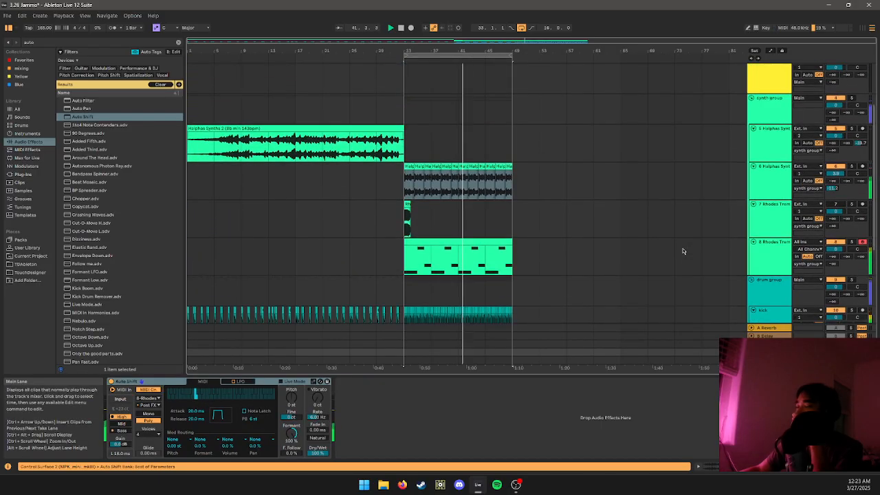
{"action": "scroll", "coordinate": [693, 278], "scroll_direction": "down", "scroll_amount": 2}
{"action": "scroll", "coordinate": [693, 278], "scroll_direction": "down", "scroll_amount": 6}
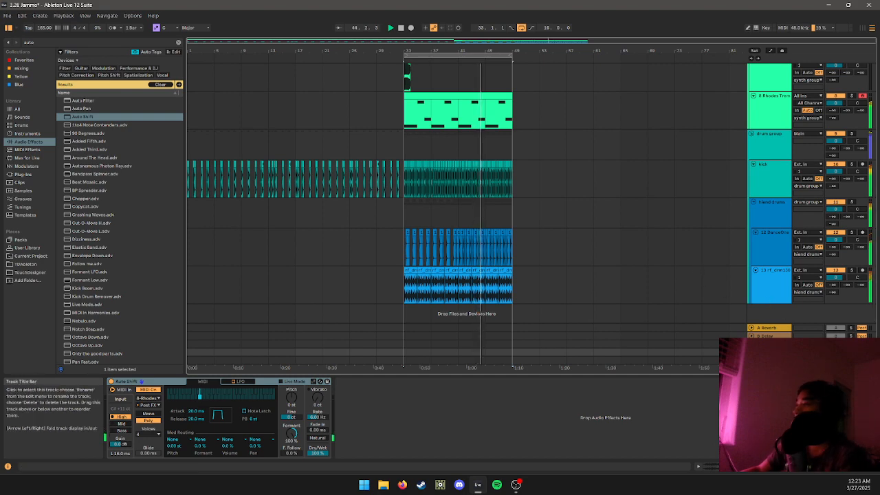
{"action": "left_click", "coordinate": [439, 200]}
{"action": "scroll", "coordinate": [439, 200], "scroll_direction": "up", "scroll_amount": 5}
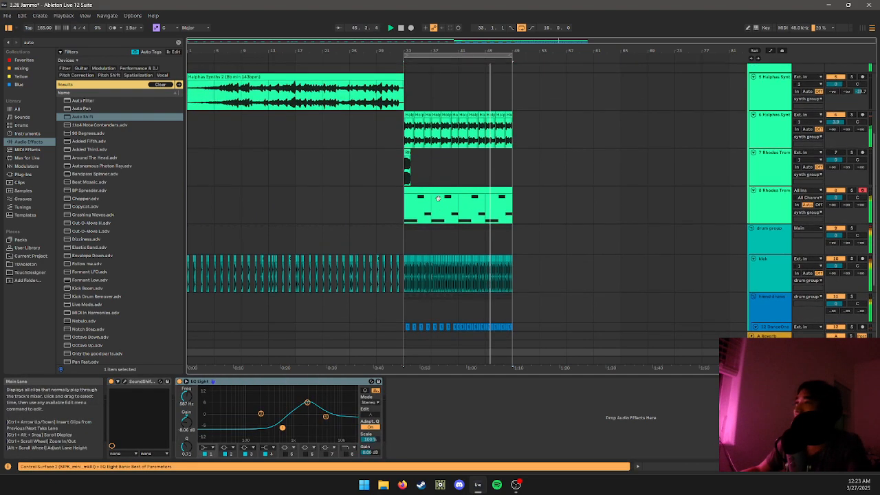
{"action": "left_click", "coordinate": [385, 181]}
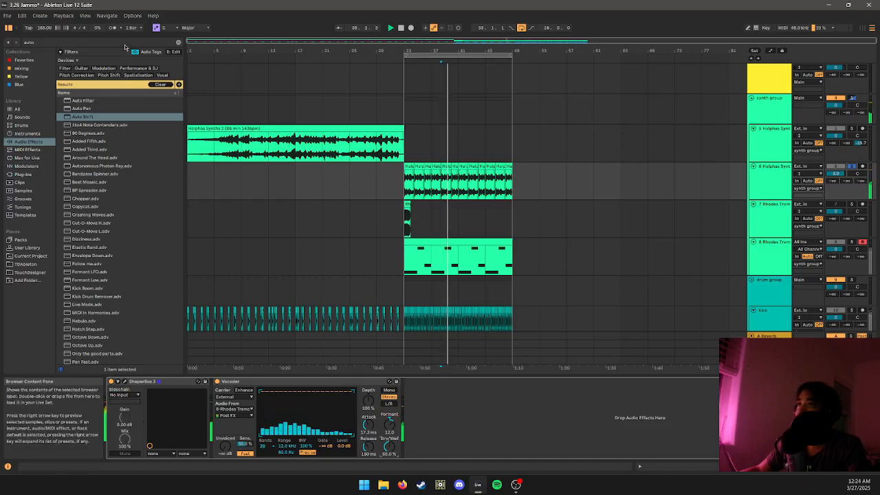
- Add Drum Buss after the Vocoder on the chopped Halphas track, with Drive at 0%, Damp at 20 kHz and Transients at -0.82
{"action": "key", "text": "ctrl+f"}
{"action": "key", "text": "BackSpace"}
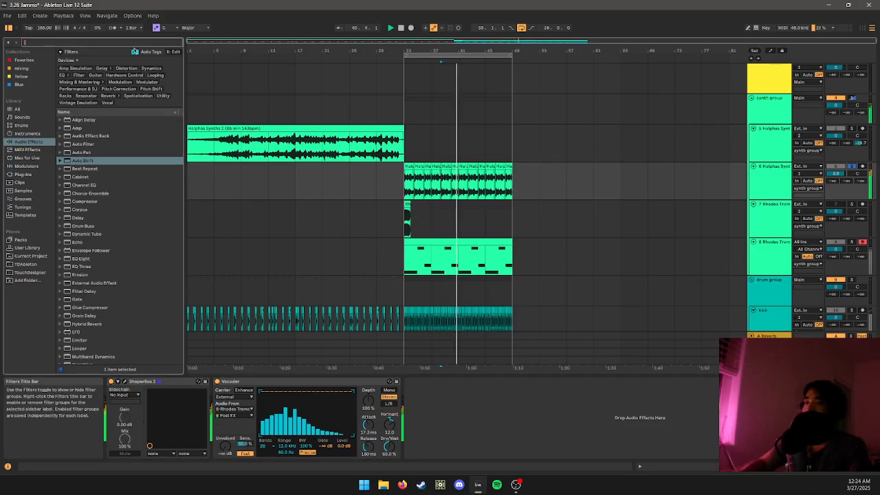
{"action": "type", "text": "drum buss"}
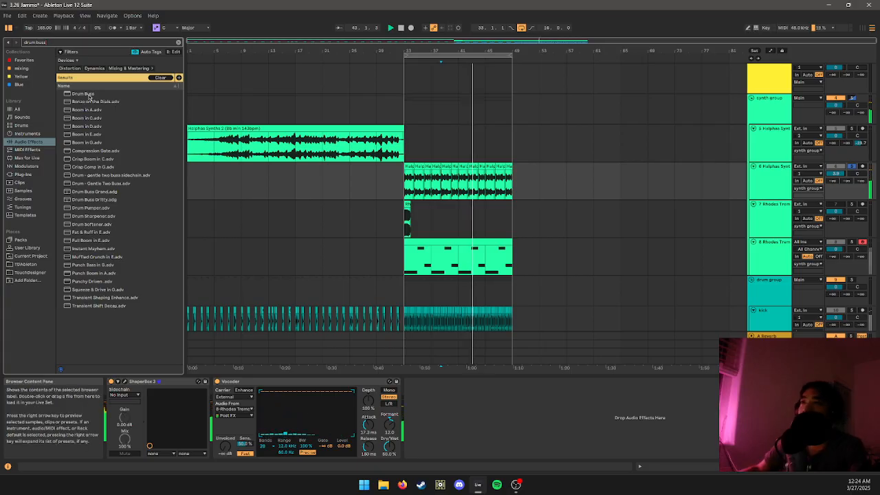
{"action": "left_click", "coordinate": [90, 96]}
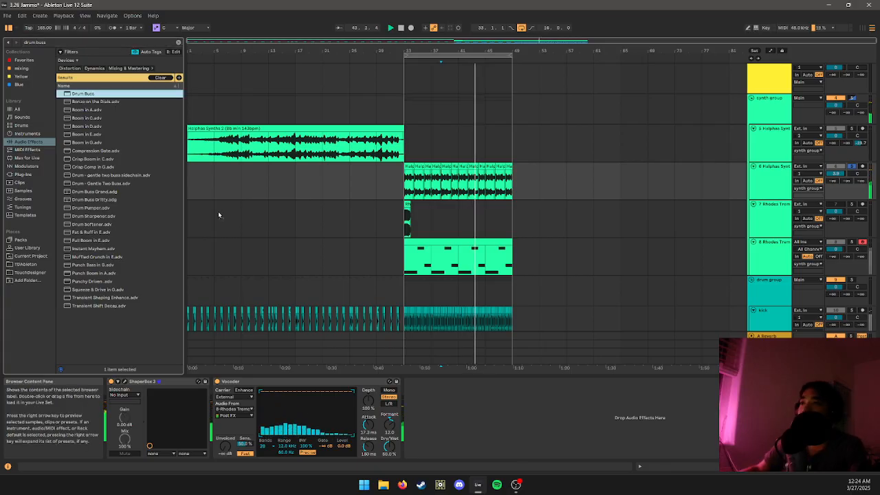
{"action": "key", "text": "Return"}
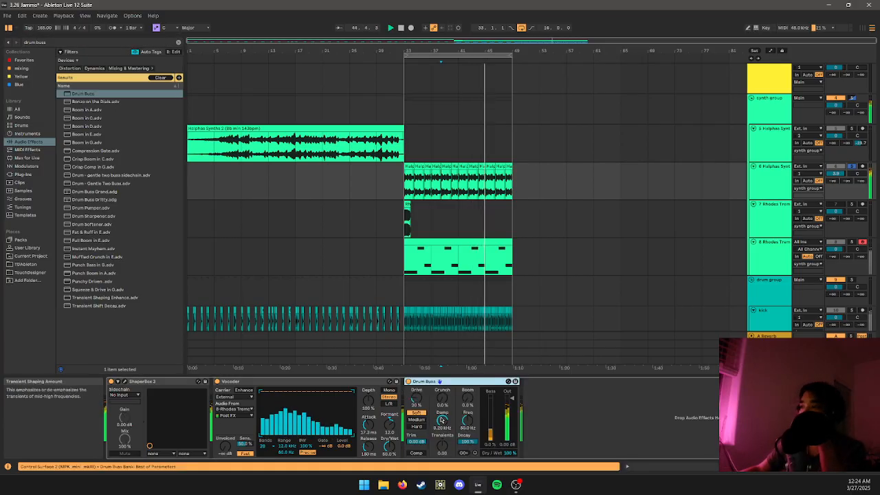
{"action": "left_click_drag", "start_coordinate": [442, 420], "coordinate": [442, 385]}
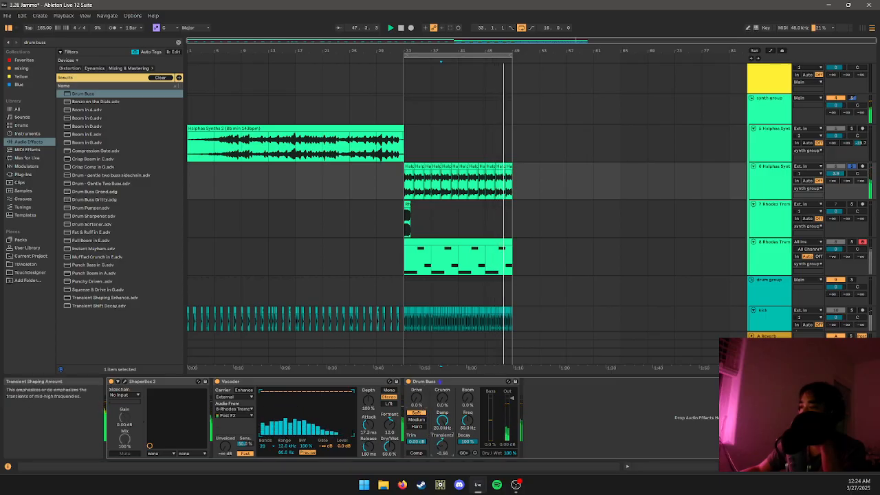
- Set the ShaperBox volume LFO length to 2 bars on the chopped Halphas track and close the plug-in window
{"action": "left_click", "coordinate": [121, 381]}
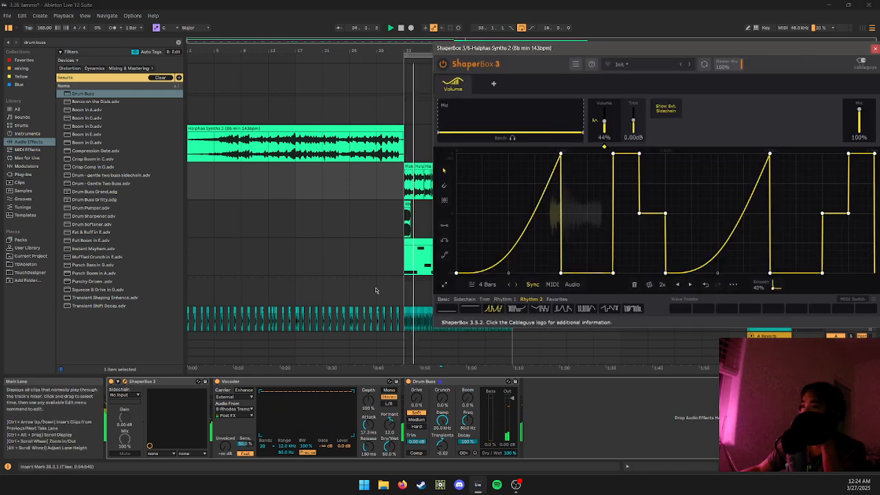
{"action": "left_click", "coordinate": [508, 285]}
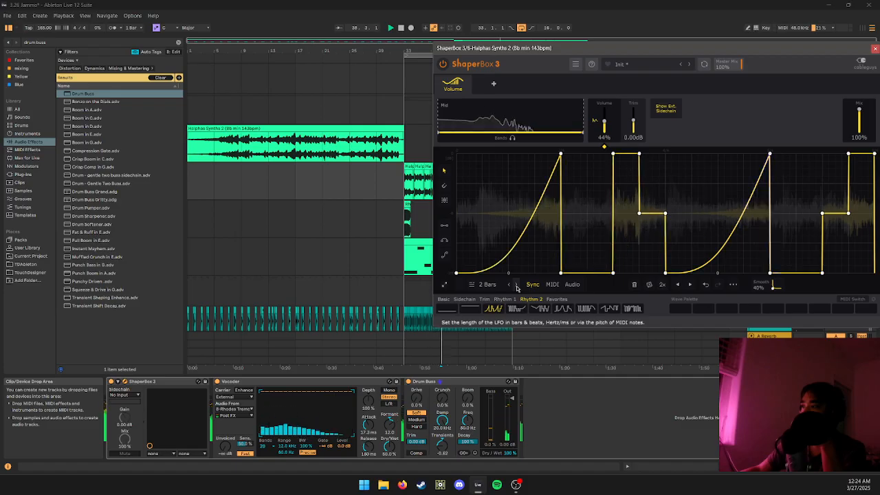
{"action": "left_click", "coordinate": [874, 49]}
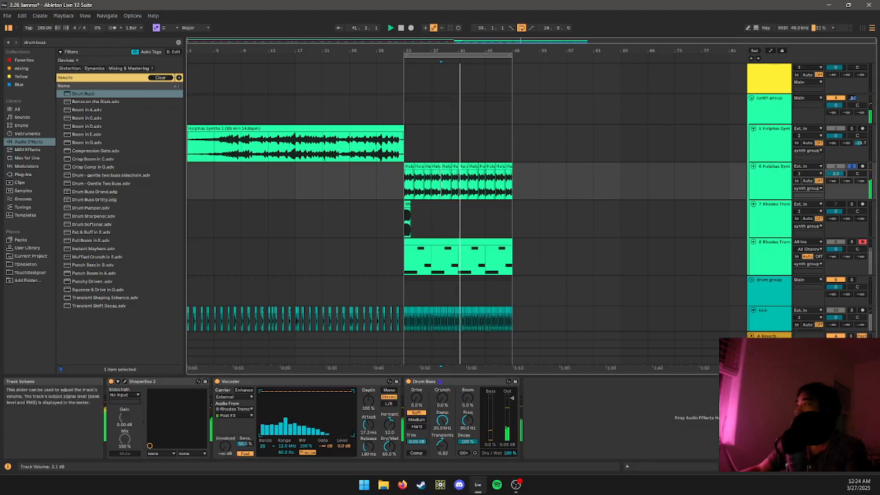
- Delete the leftover Rhodes Tremolo audio track above the Rhodes MIDI track
{"action": "left_click", "coordinate": [351, 232]}
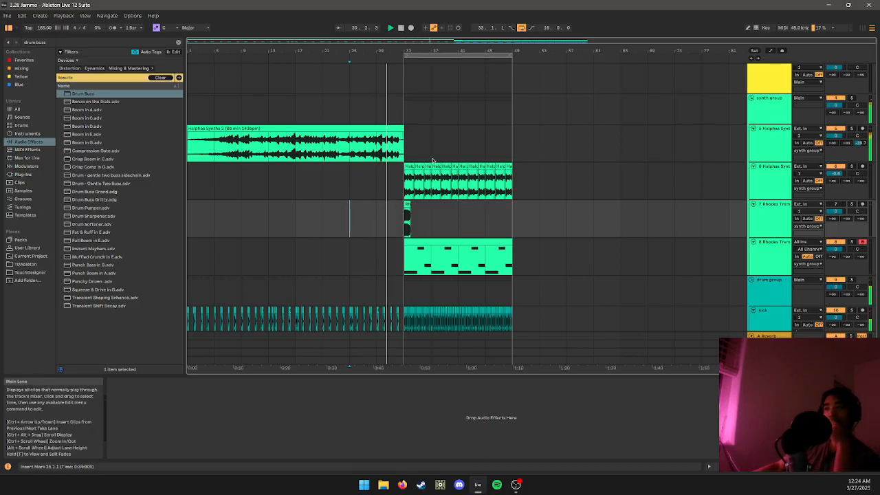
{"action": "left_click", "coordinate": [406, 205]}
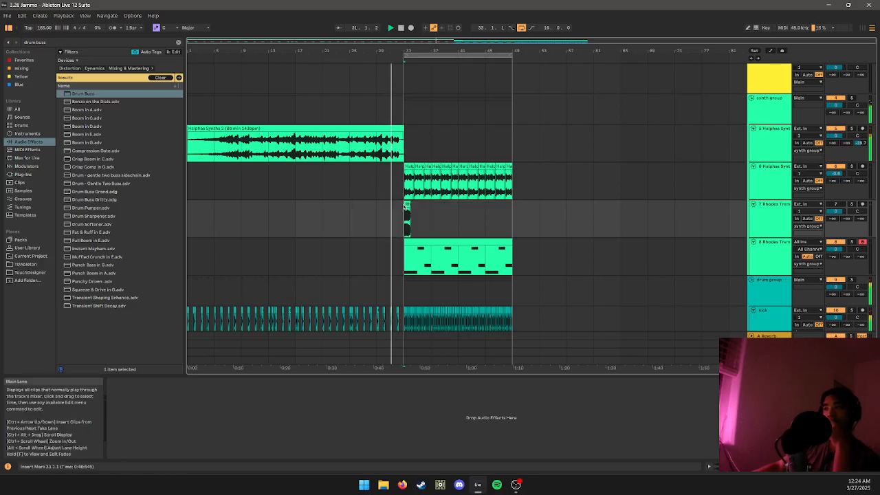
{"action": "right_click", "coordinate": [775, 220]}
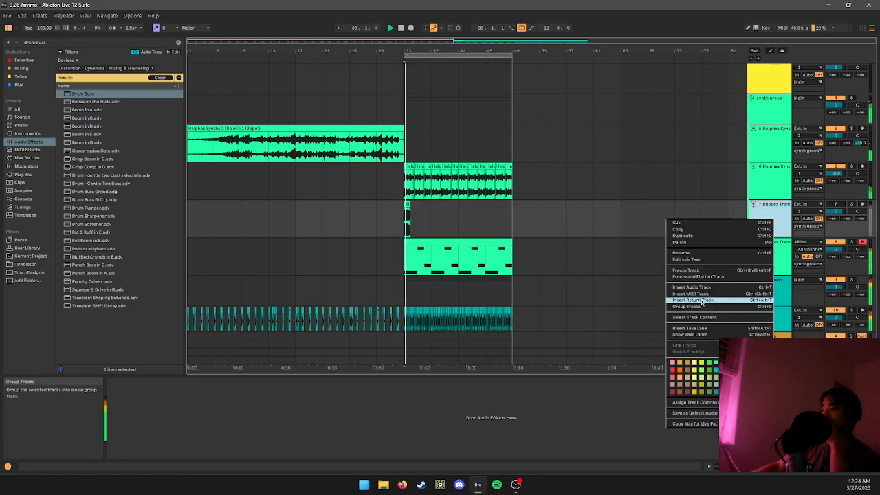
{"action": "left_click", "coordinate": [681, 242]}
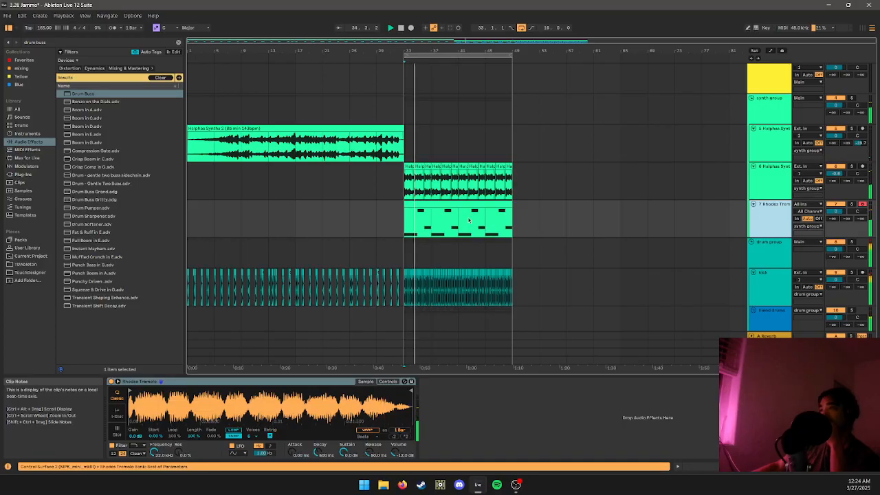
- Insert 4 bars of empty time at bar 33, before the chopped synth and full drum section
{"action": "scroll", "coordinate": [471, 210], "scroll_direction": "down", "scroll_amount": 5}
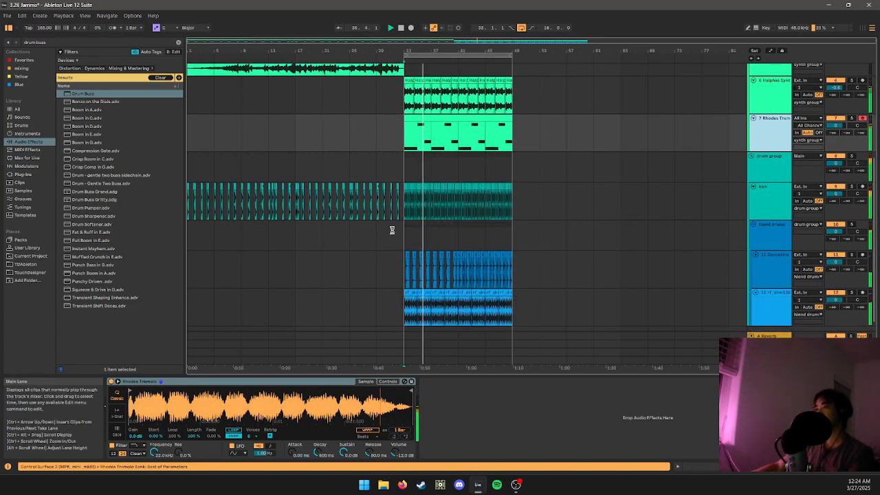
{"action": "scroll", "coordinate": [420, 157], "scroll_direction": "up", "scroll_amount": 2, "text": "ctrl"}
{"action": "scroll", "coordinate": [425, 157], "scroll_direction": "up", "scroll_amount": 1, "text": "ctrl"}
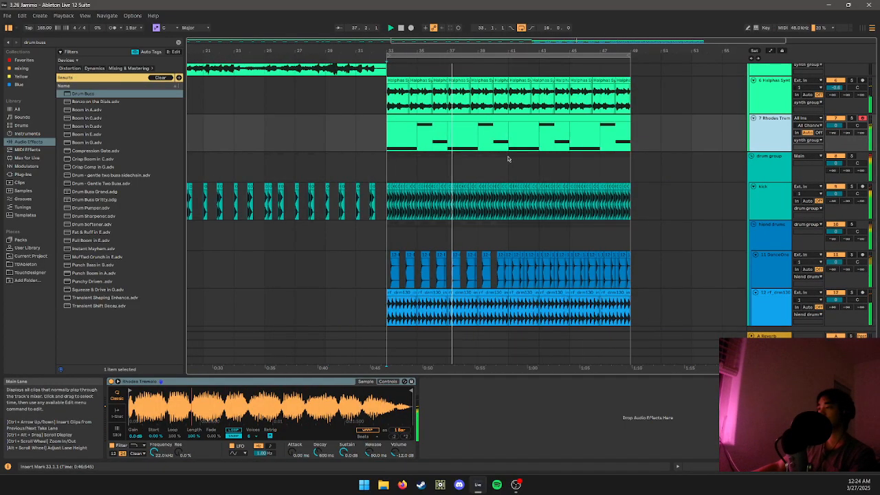
{"action": "scroll", "coordinate": [425, 156], "scroll_direction": "up", "scroll_amount": 3}
{"action": "scroll", "coordinate": [557, 196], "scroll_direction": "up", "scroll_amount": 2}
{"action": "left_click", "coordinate": [558, 196]}
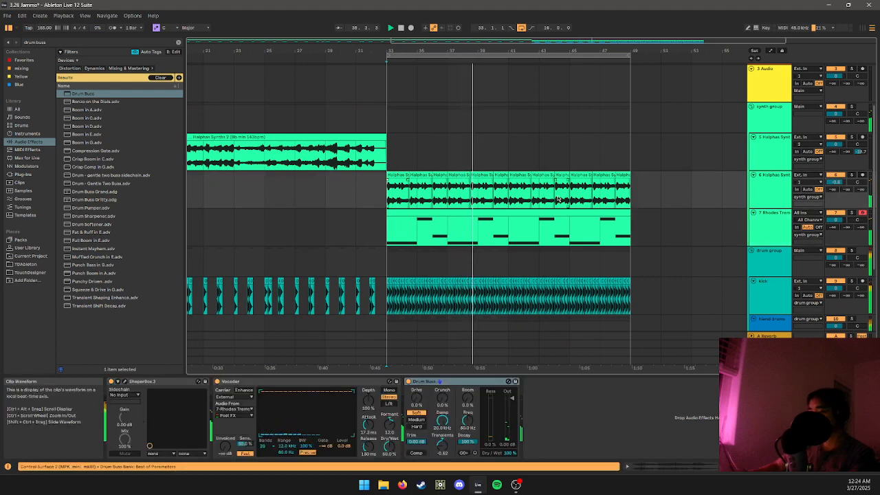
{"action": "key", "text": "ctrl+i"}
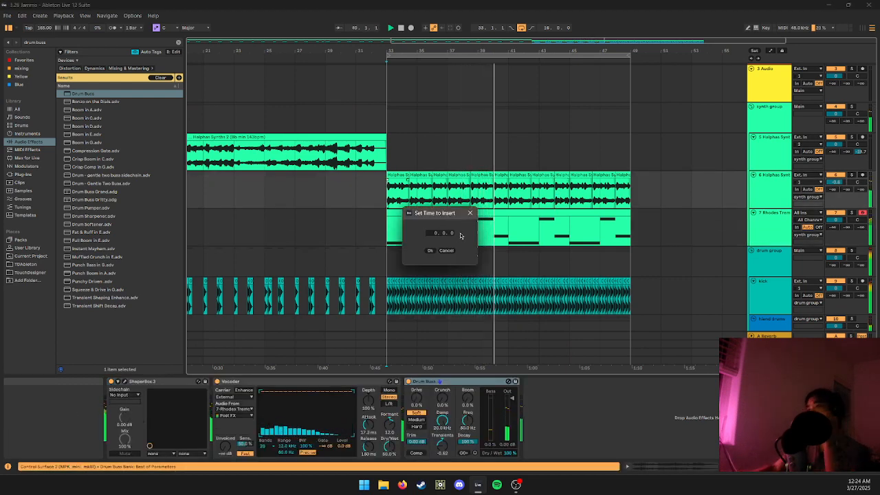
{"action": "type", "text": "4"}
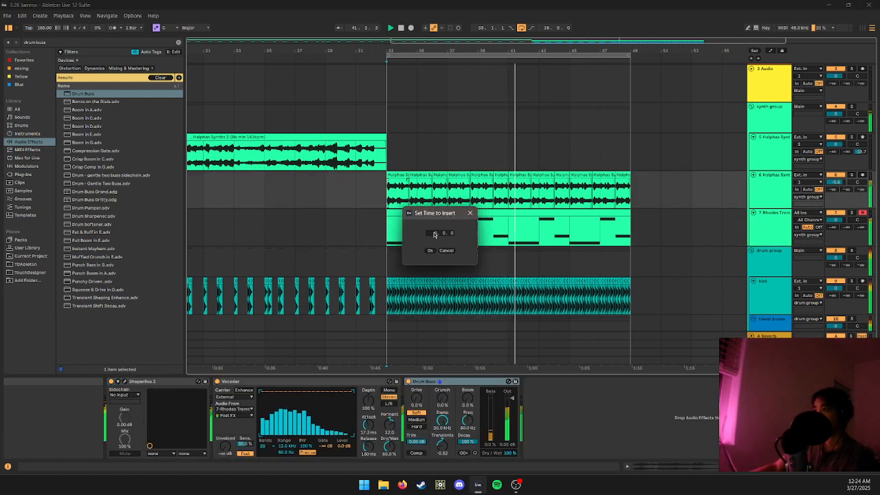
{"action": "left_click", "coordinate": [431, 250]}
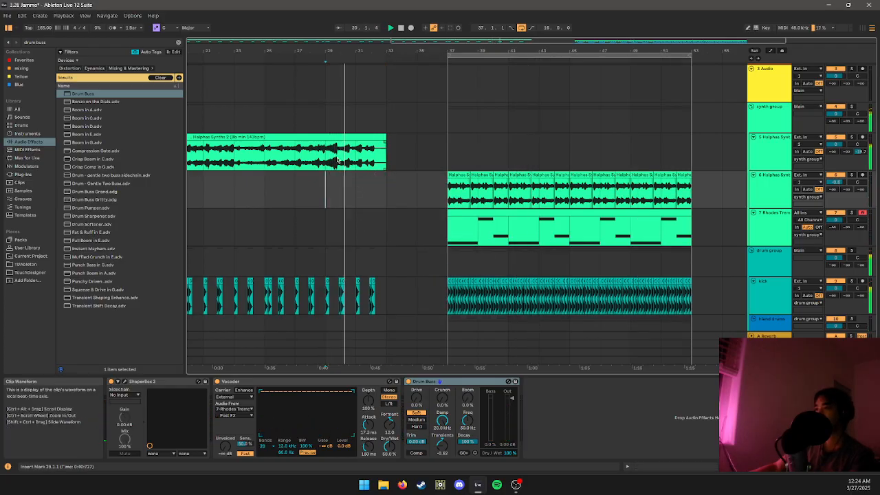
- Split the long Halphas synth clip at bar 29 and stretch its last part to end at bar 37
{"action": "left_click", "coordinate": [334, 162]}
{"action": "right_click", "coordinate": [349, 136]}
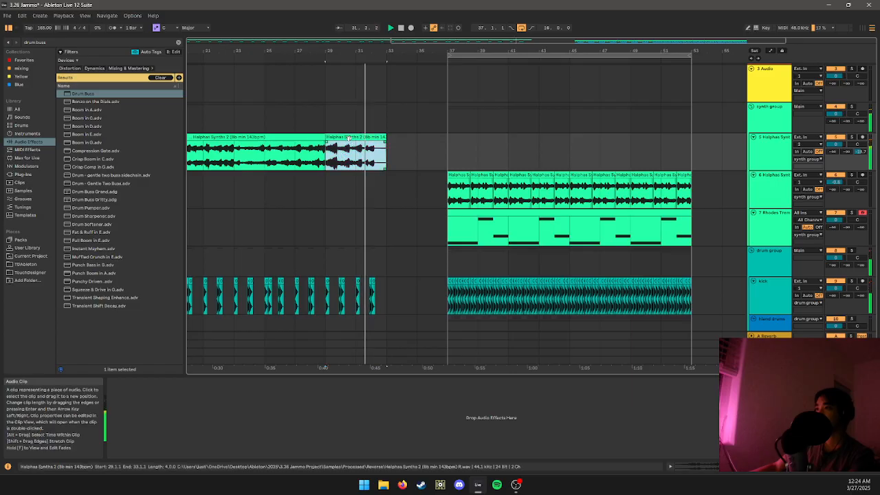
{"action": "left_click", "coordinate": [342, 149]}
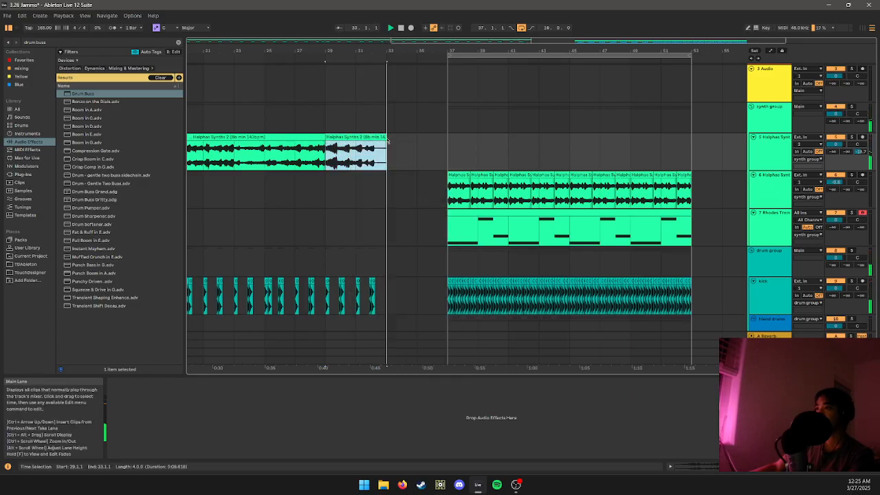
{"action": "mouse_move", "coordinate": [385, 141]}
{"action": "left_mouse_down"}
{"action": "mouse_move", "coordinate": [465, 141]}
{"action": "mouse_move", "coordinate": [445, 143]}
{"action": "left_mouse_up"}
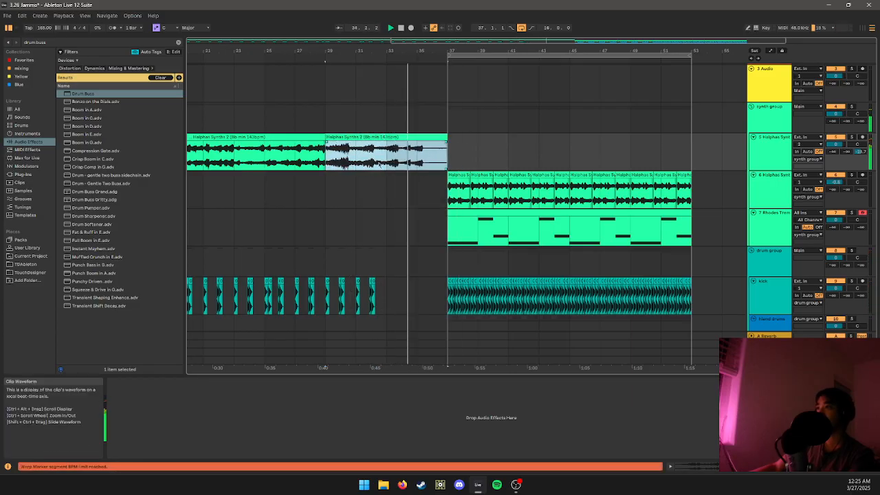
{"action": "key", "text": "space"}
- Copy the first Halphas chop to bar 33, lengthen it to 2 bars, and duplicate it to fill the gap up to bar 37
{"action": "left_click", "coordinate": [459, 176]}
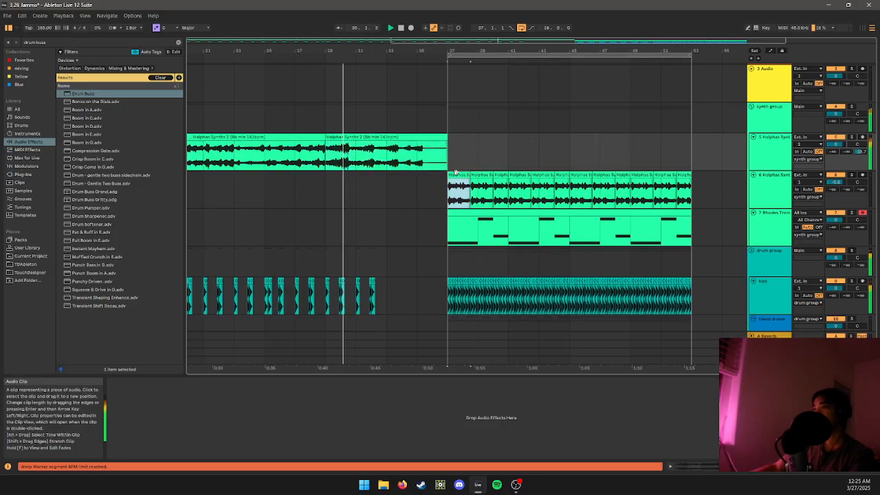
{"action": "key", "text": "ctrl+c"}
{"action": "left_click", "coordinate": [386, 191]}
{"action": "key", "text": "ctrl+v"}
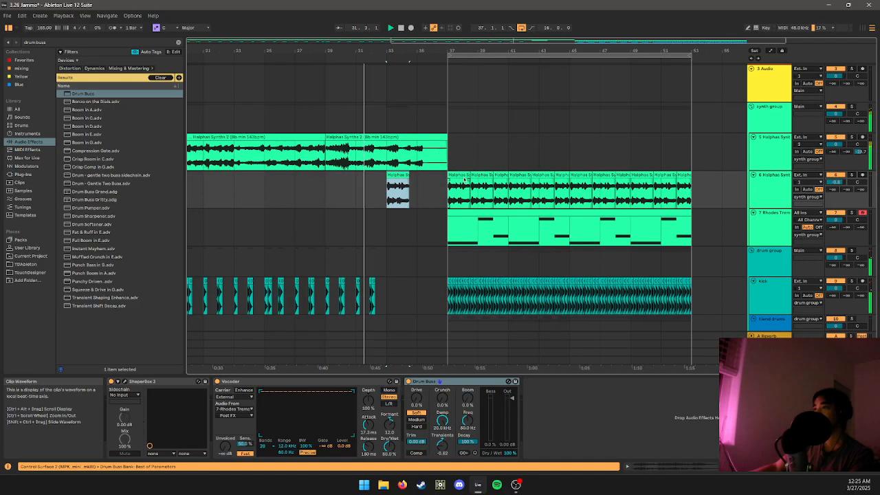
{"action": "key", "text": "ctrl+z"}
{"action": "key", "text": "ctrl+v"}
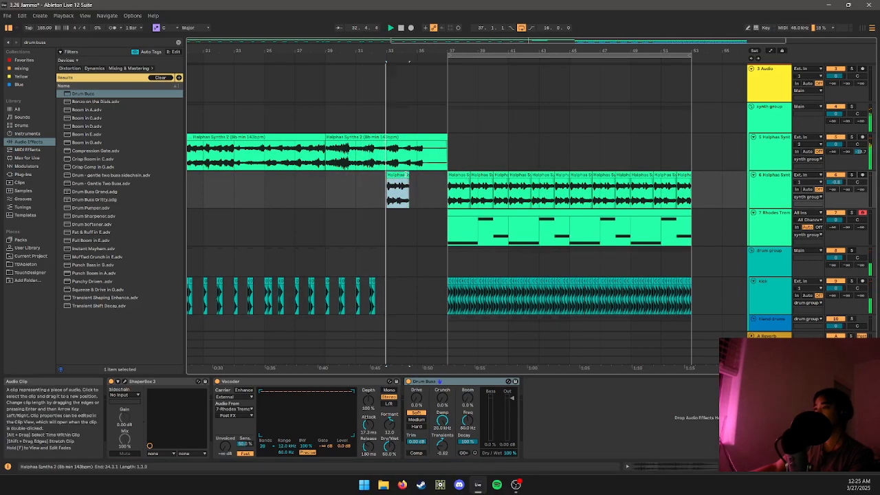
{"action": "left_click_drag", "start_coordinate": [407, 177], "coordinate": [418, 177]}
{"action": "key", "text": "ctrl+d"}
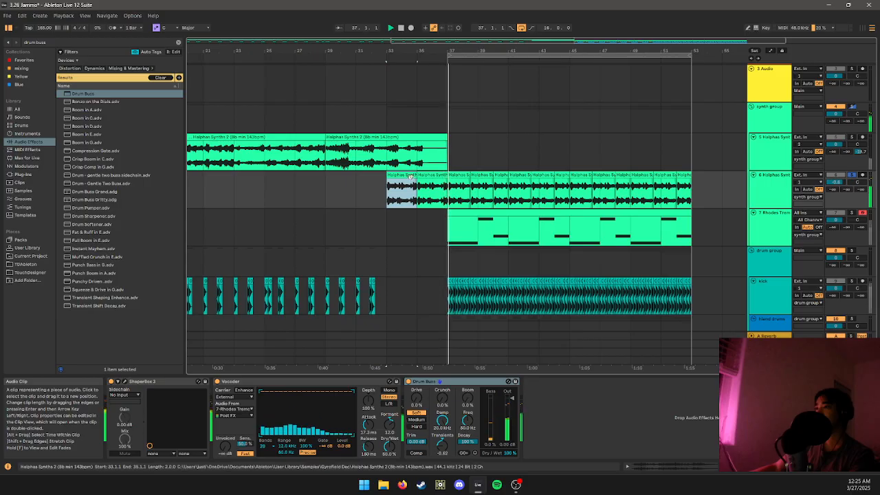
- Show ShaperBox 3's automation on the chopped Halphas track and select the Volume band's Mix as the displayed parameter
{"action": "scroll", "coordinate": [416, 187], "scroll_direction": "down", "scroll_amount": 2}
{"action": "scroll", "coordinate": [413, 204], "scroll_direction": "up", "scroll_amount": 3}
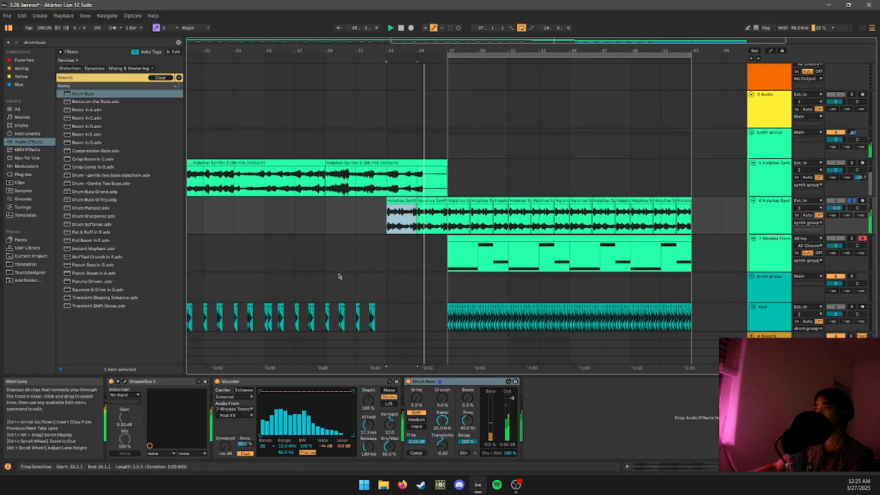
{"action": "right_click", "coordinate": [120, 387]}
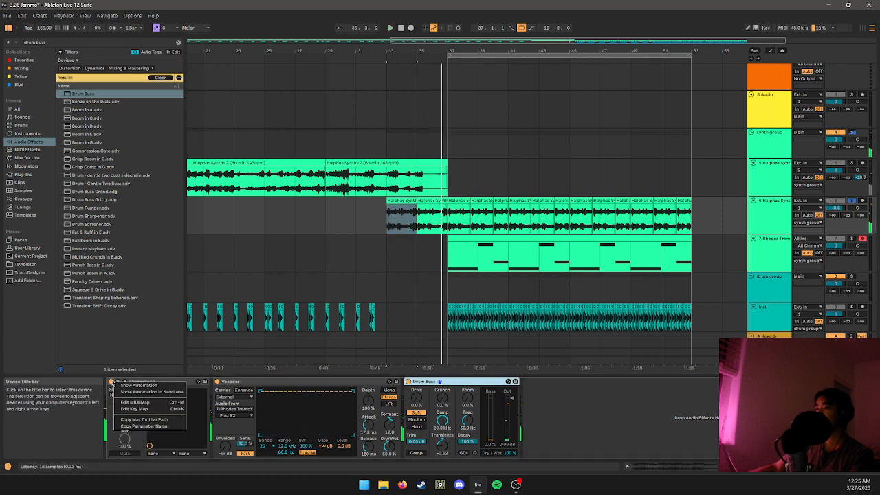
{"action": "left_click", "coordinate": [127, 386]}
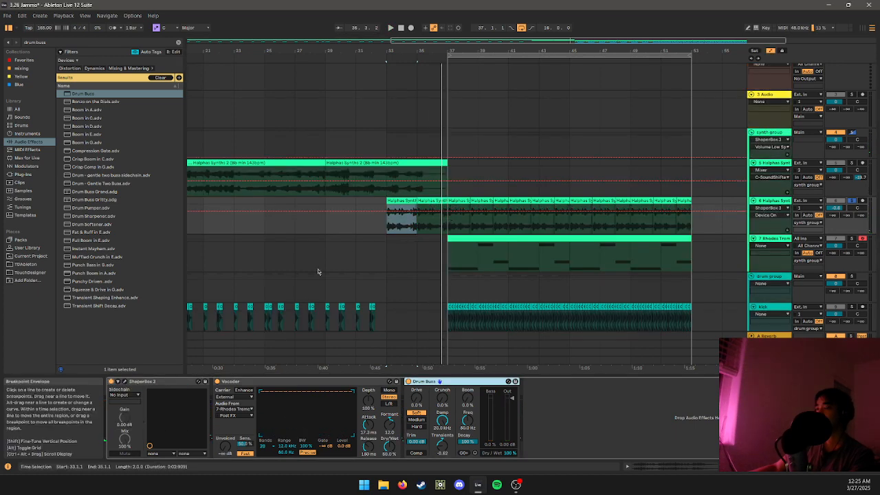
{"action": "left_click", "coordinate": [124, 381]}
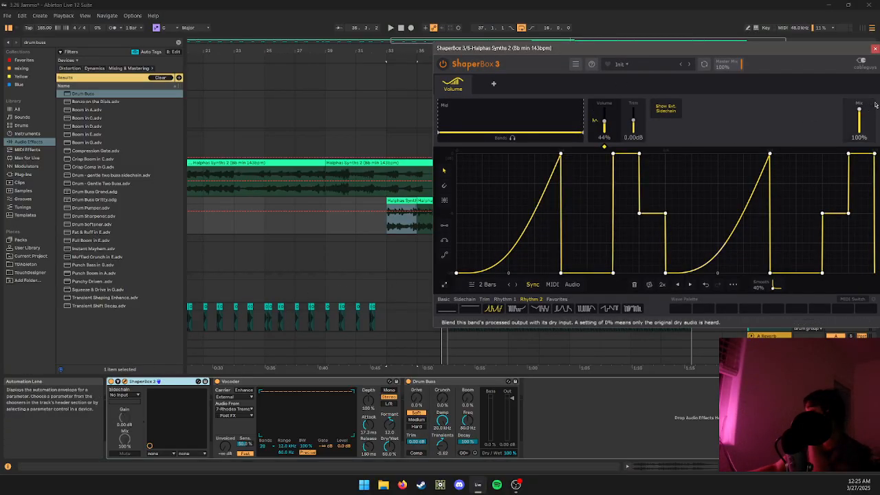
{"action": "left_click", "coordinate": [875, 49]}
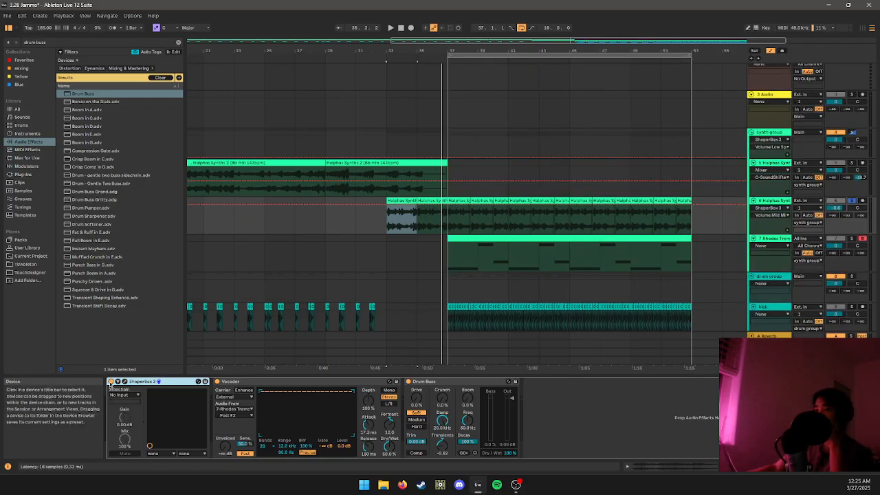
- Add the Volume band's Mix to the configured parameters of ShaperBox 3 on the chopped Halphas track
{"action": "left_click", "coordinate": [118, 382]}
{"action": "left_click", "coordinate": [125, 381]}
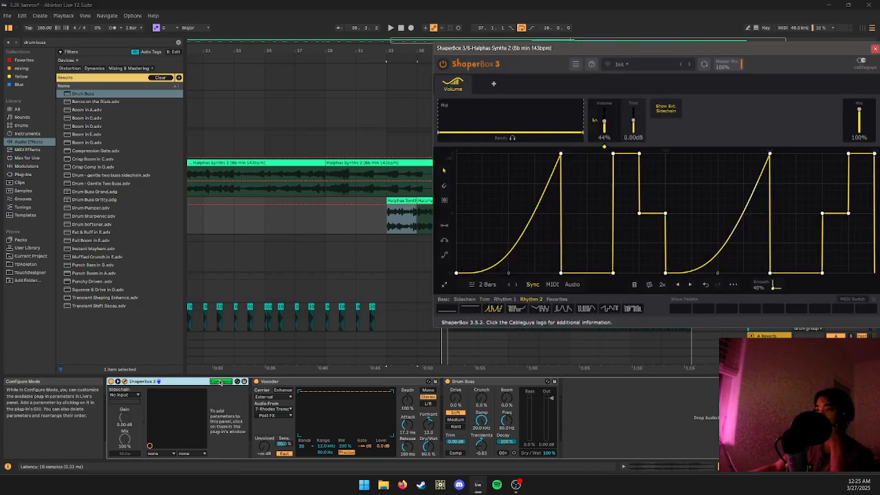
{"action": "left_click", "coordinate": [862, 115]}
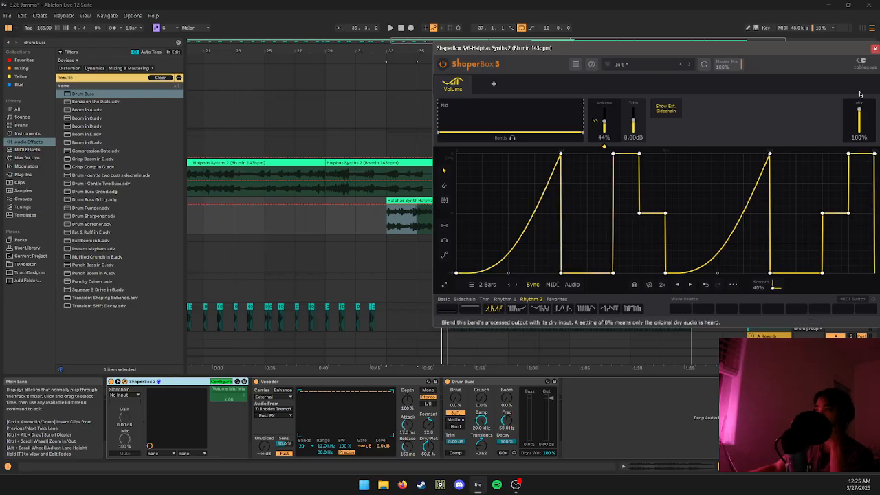
{"action": "left_click", "coordinate": [874, 48]}
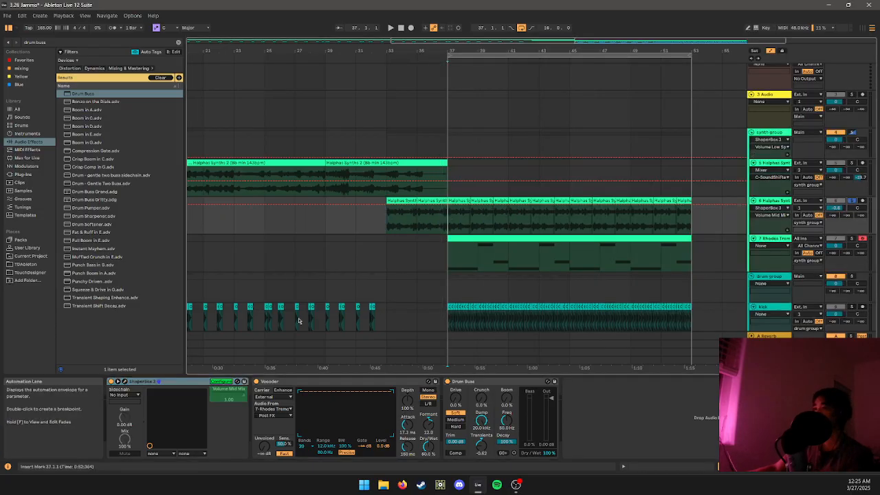
{"action": "left_click", "coordinate": [220, 382]}
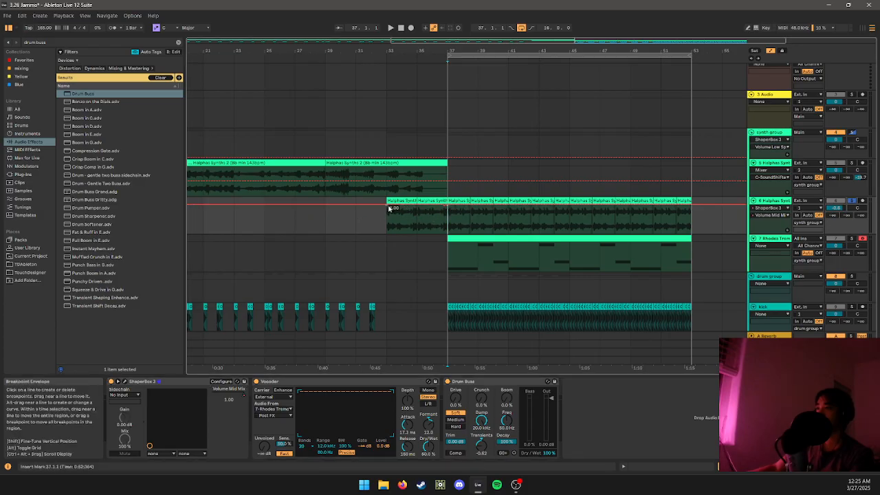
- Draw curved Volume Mid Mix automation on the chopped Halphas track, rising from its minimum at bar 33 to 1.00 at bar 35
{"action": "left_click_drag", "start_coordinate": [389, 209], "coordinate": [431, 227]}
{"action": "key", "text": "space"}
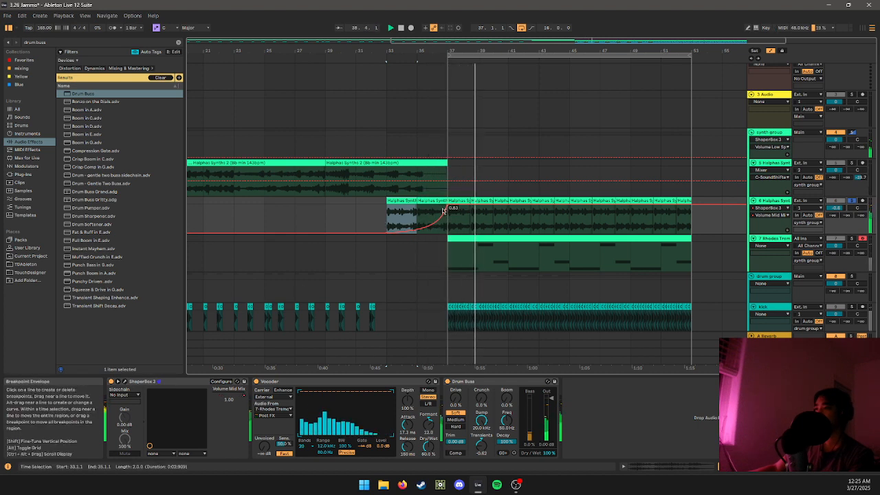
{"action": "left_click_drag", "start_coordinate": [447, 205], "coordinate": [417, 204]}
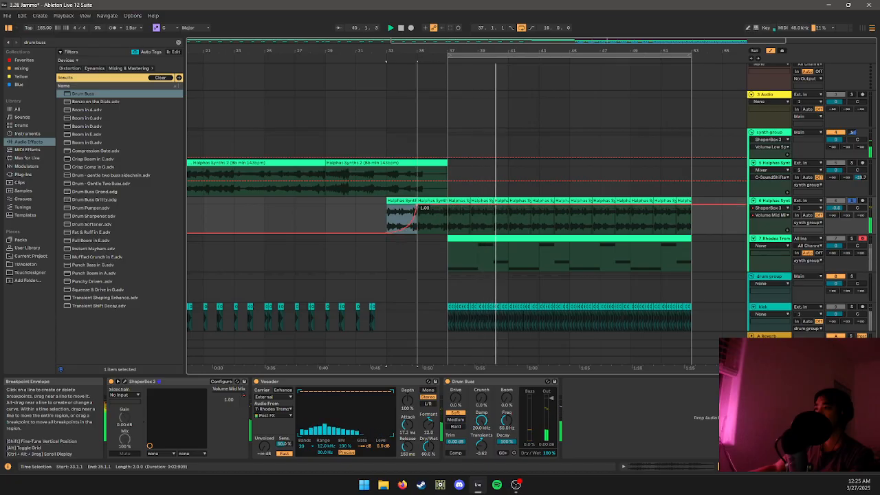
- With the Vocoder bypassed, set ShaperBox's volume shape to 1 Bar and load the last Rhythm 1 waveform
{"action": "left_click", "coordinate": [118, 381]}
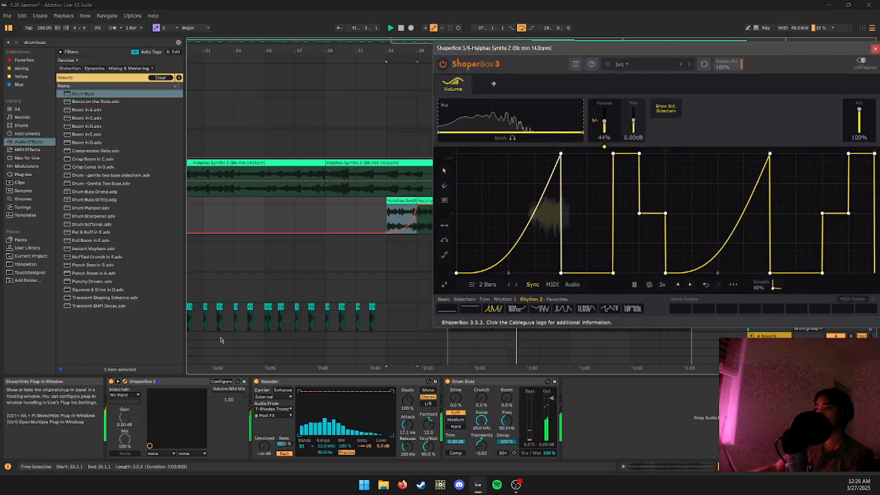
{"action": "left_click", "coordinate": [256, 382]}
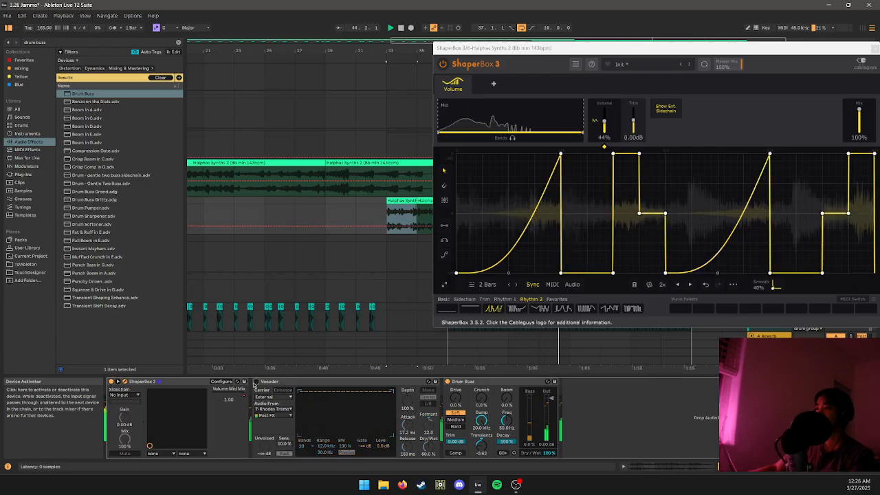
{"action": "left_click", "coordinate": [508, 288]}
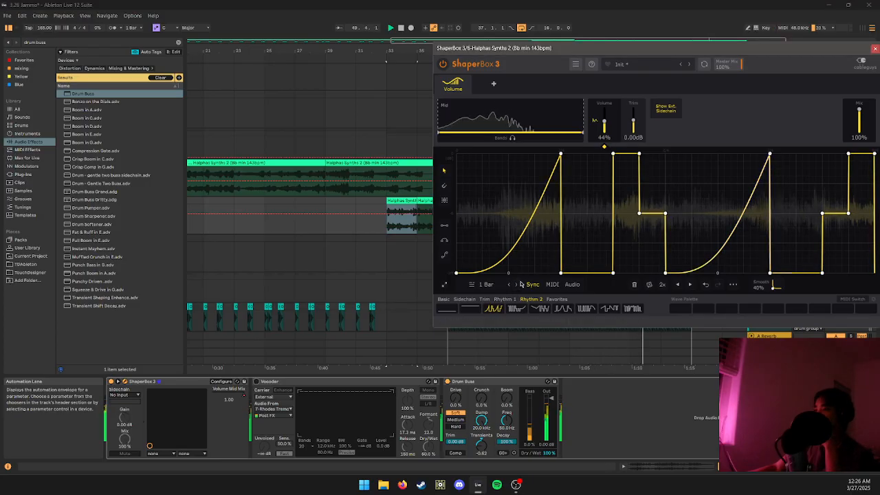
{"action": "left_click", "coordinate": [504, 298]}
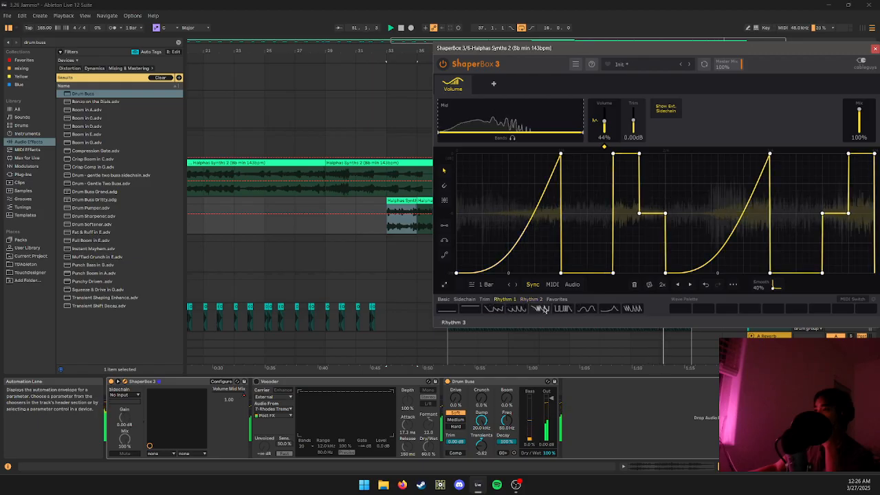
{"action": "left_click", "coordinate": [632, 308]}
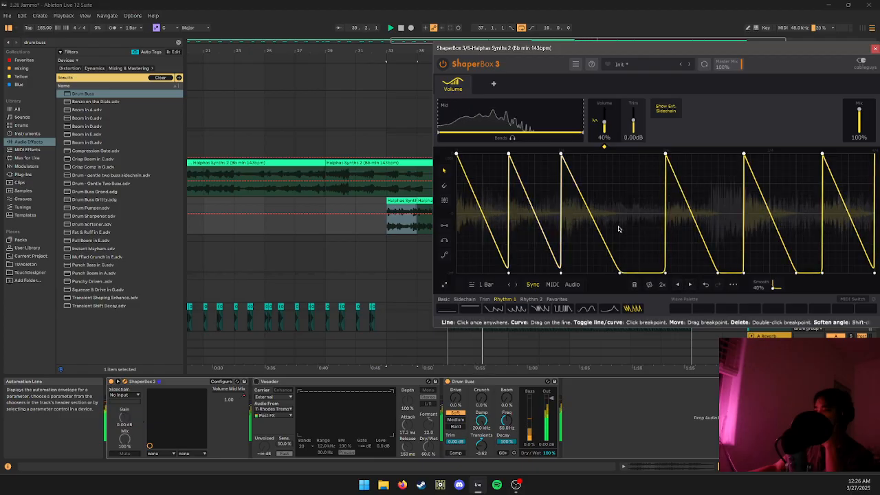
{"action": "left_click", "coordinate": [875, 49]}
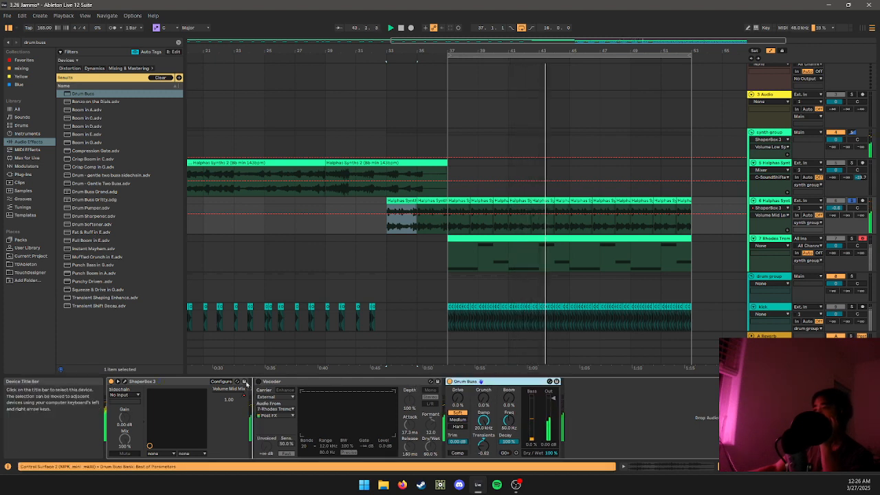
- Move Drum Buss between ShaperBox 3 and the Vocoder, and set its Transients to -0.89
{"action": "left_click_drag", "start_coordinate": [464, 380], "coordinate": [114, 382]}
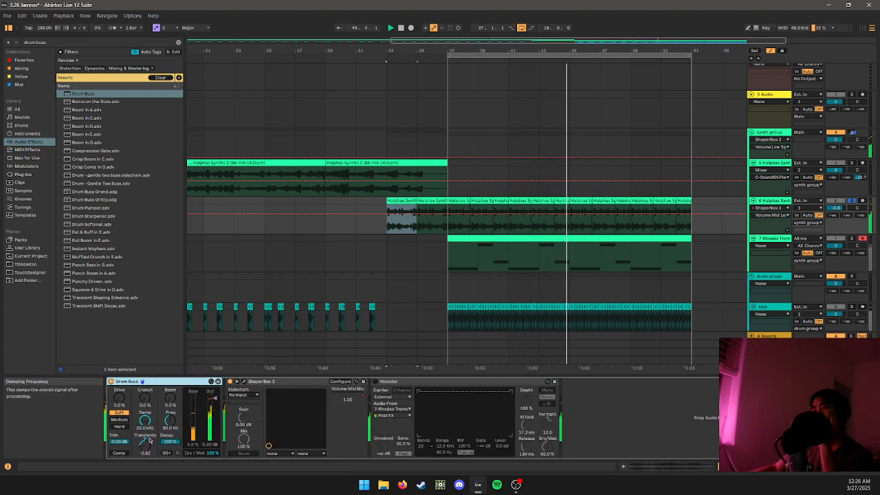
{"action": "mouse_move", "coordinate": [149, 440]}
{"action": "left_mouse_down"}
{"action": "mouse_move", "coordinate": [149, 461]}
{"action": "mouse_move", "coordinate": [149, 426]}
{"action": "left_mouse_up"}
{"action": "left_click_drag", "start_coordinate": [175, 383], "coordinate": [346, 423]}
{"action": "left_click_drag", "start_coordinate": [294, 450], "coordinate": [295, 488]}
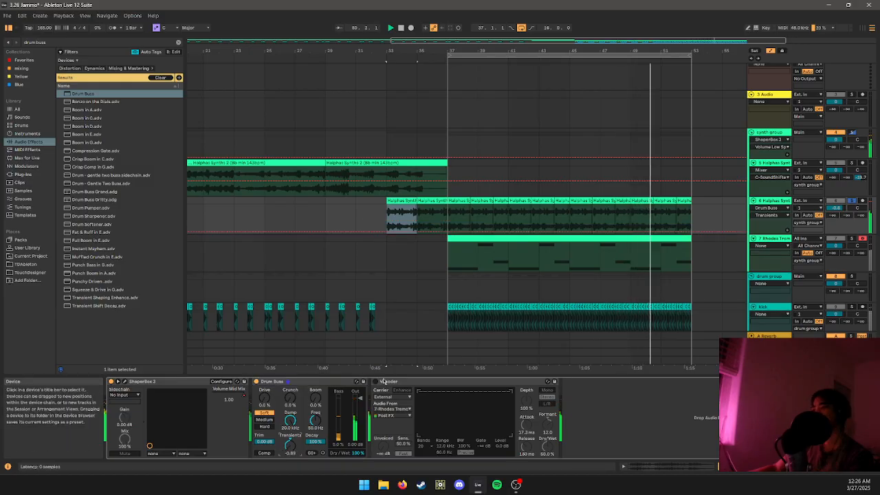
- Play the transition from bar 33 with automation hidden and review the synth and drum tracks in the arrangement
{"action": "left_click", "coordinate": [397, 261]}
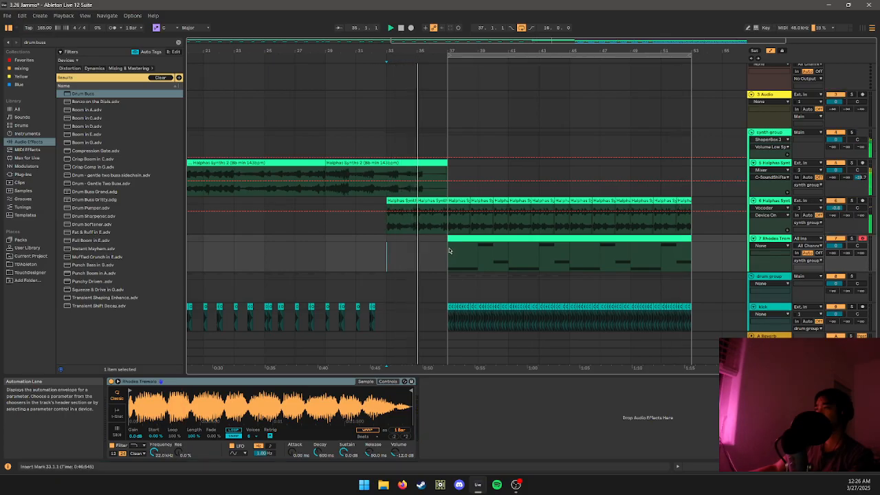
{"action": "key", "text": "ctrl+a"}
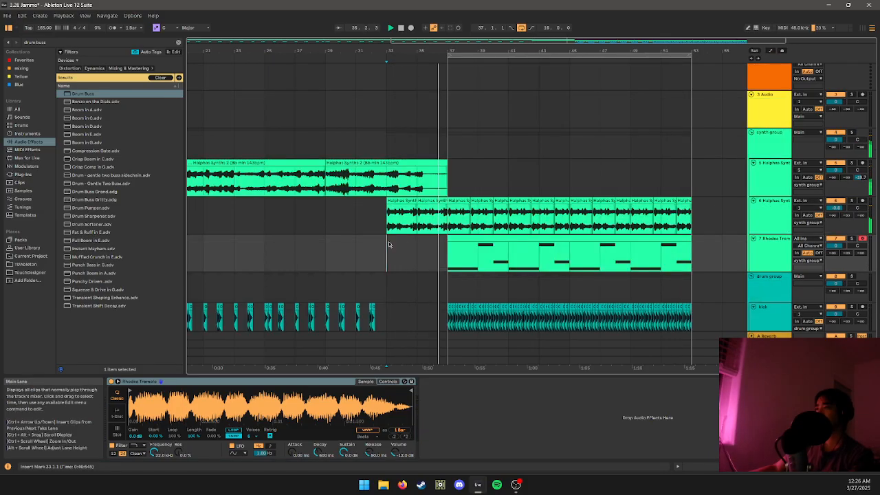
{"action": "scroll", "coordinate": [392, 235], "scroll_direction": "down", "scroll_amount": 5}
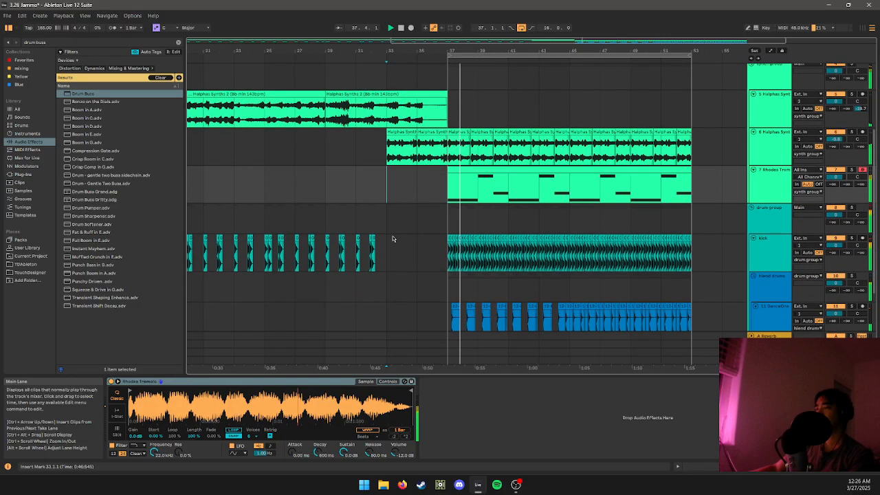
{"action": "scroll", "coordinate": [388, 239], "scroll_direction": "down", "scroll_amount": 1}
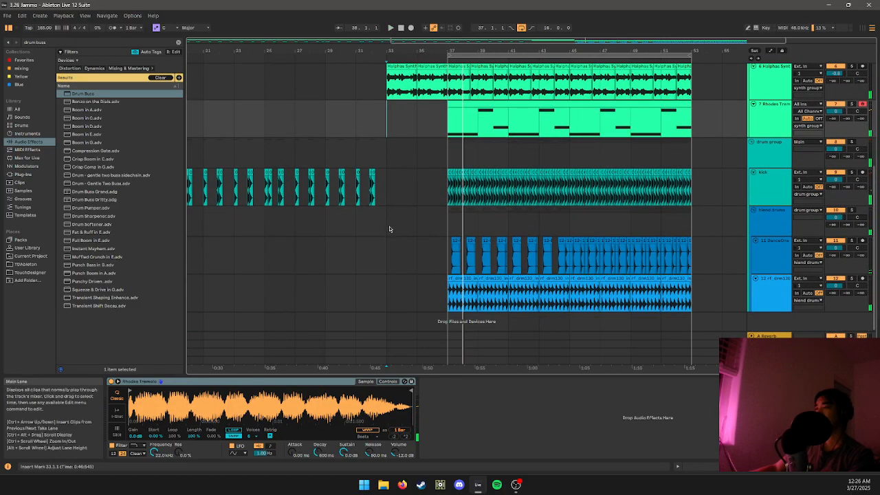
{"action": "scroll", "coordinate": [390, 229], "scroll_direction": "down", "scroll_amount": 3}
{"action": "scroll", "coordinate": [412, 213], "scroll_direction": "up", "scroll_amount": 2}
{"action": "scroll", "coordinate": [387, 183], "scroll_direction": "down", "scroll_amount": 1}
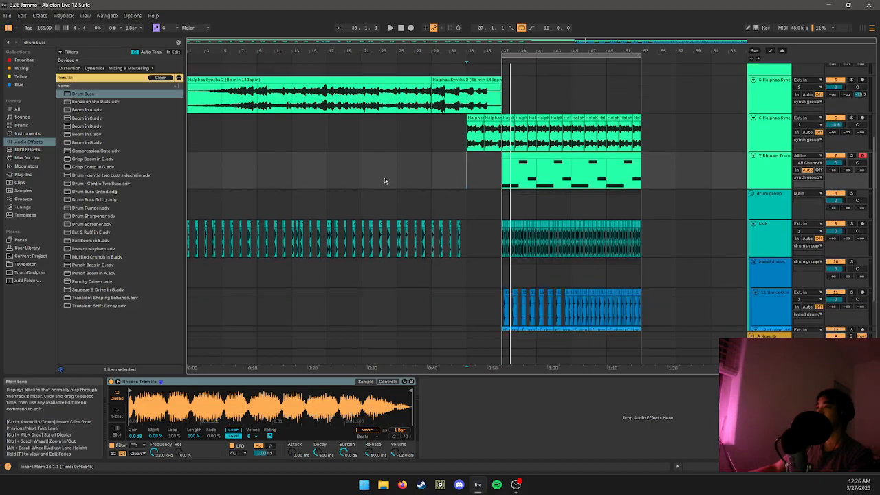
{"action": "scroll", "coordinate": [413, 177], "scroll_direction": "down", "scroll_amount": 2}
- Play the full drum section from bar 37 and lower the volumes of the Rhodes track and both blend drum tracks
{"action": "left_click", "coordinate": [506, 161]}
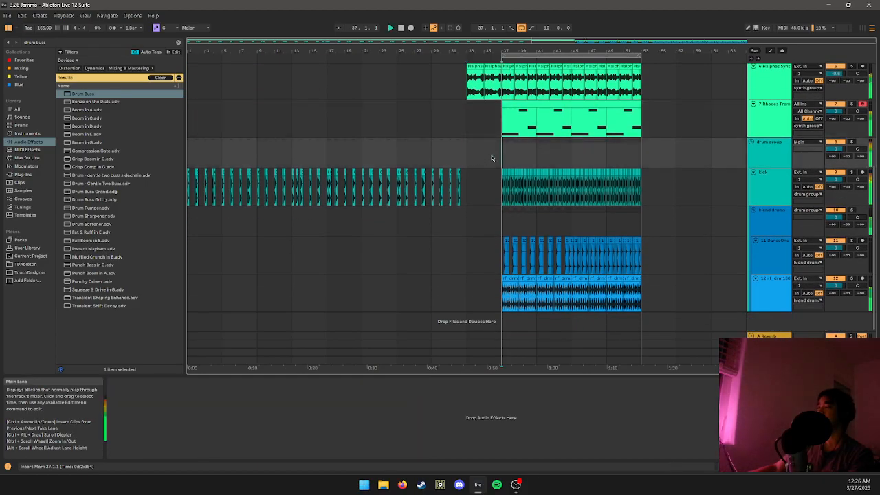
{"action": "scroll", "coordinate": [556, 214], "scroll_direction": "up", "scroll_amount": 1}
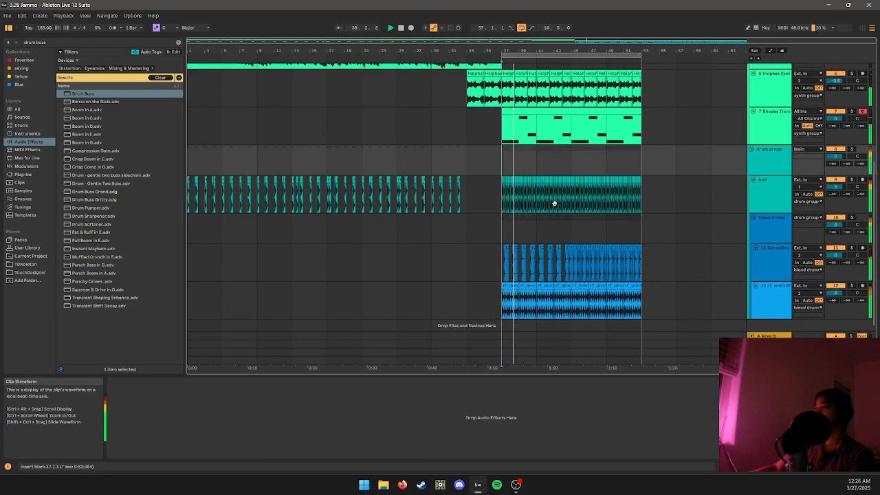
{"action": "scroll", "coordinate": [556, 204], "scroll_direction": "down", "scroll_amount": 1}
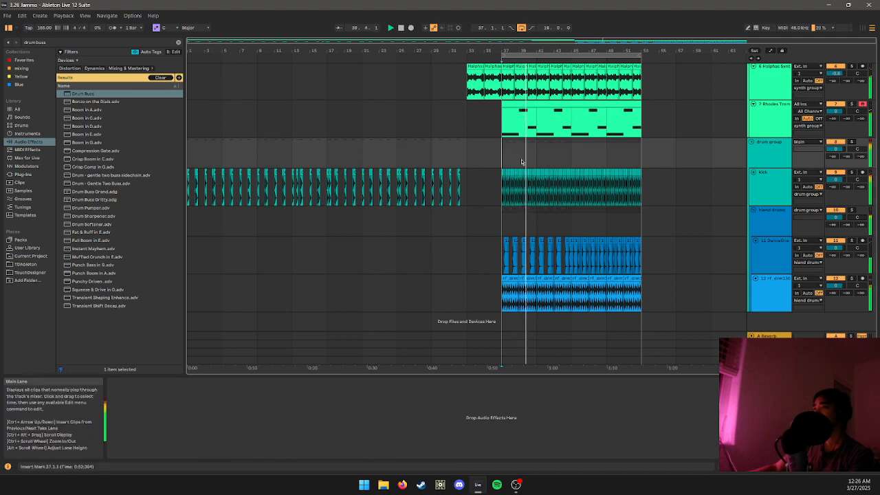
{"action": "scroll", "coordinate": [641, 206], "scroll_direction": "up", "scroll_amount": 2}
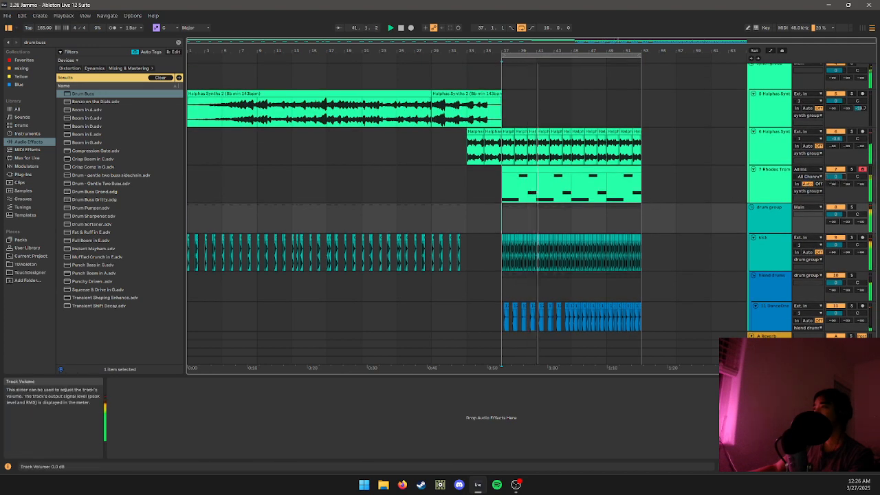
{"action": "scroll", "coordinate": [744, 237], "scroll_direction": "down", "scroll_amount": 2}
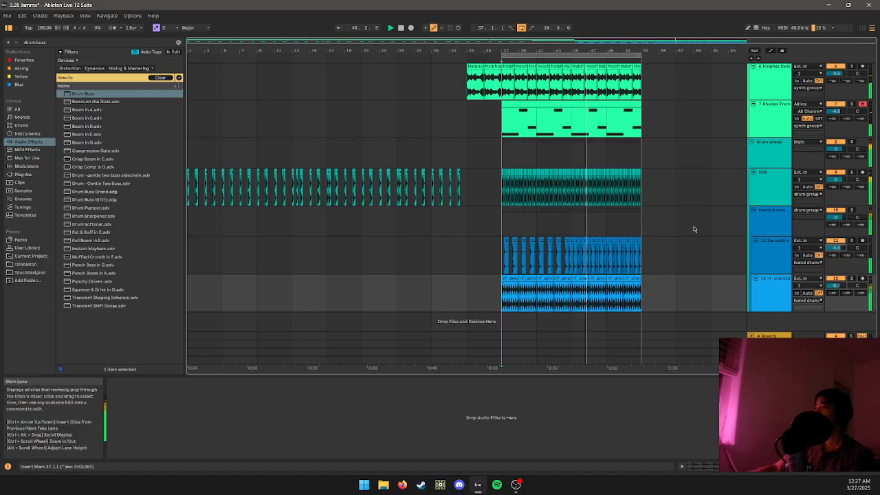
- Audition the soloed chopped Halphas track, reduce its Vocoder's Dry/Wet to 1.00%, and bypass the Vocoder
{"action": "scroll", "coordinate": [554, 171], "scroll_direction": "up", "scroll_amount": 3}
{"action": "left_click", "coordinate": [553, 170]}
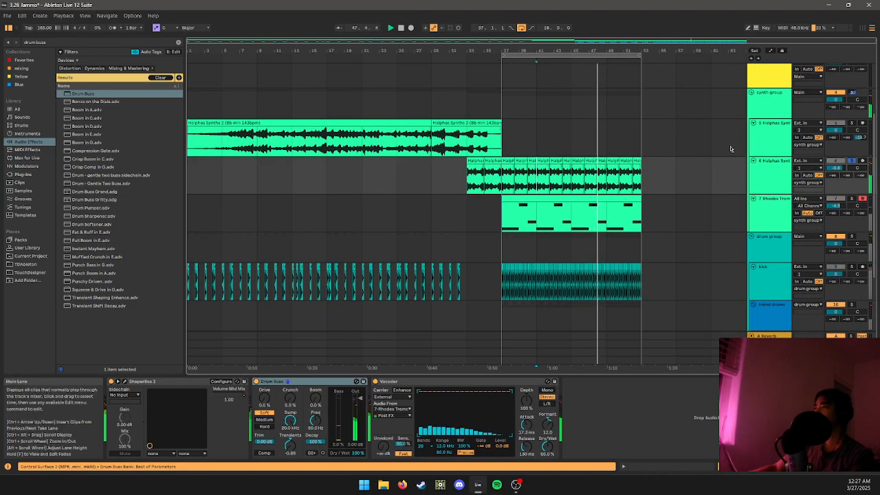
{"action": "left_click_drag", "start_coordinate": [836, 171], "coordinate": [837, 166]}
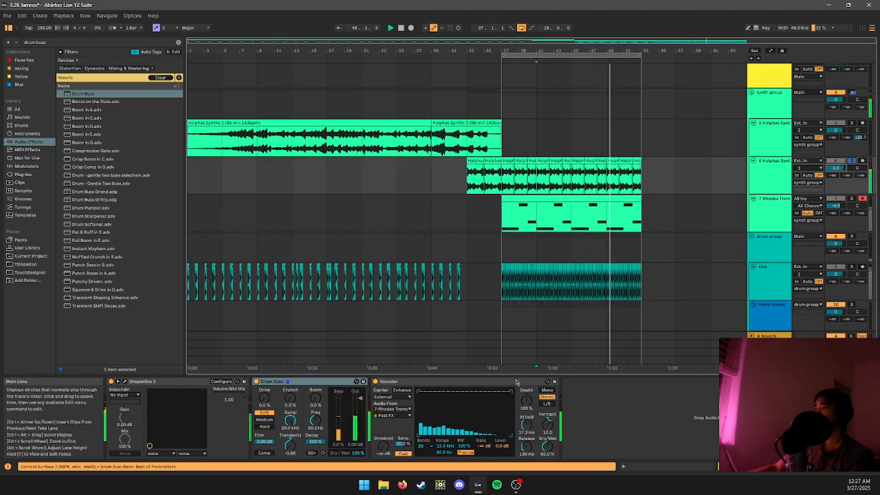
{"action": "left_click_drag", "start_coordinate": [547, 447], "coordinate": [547, 484]}
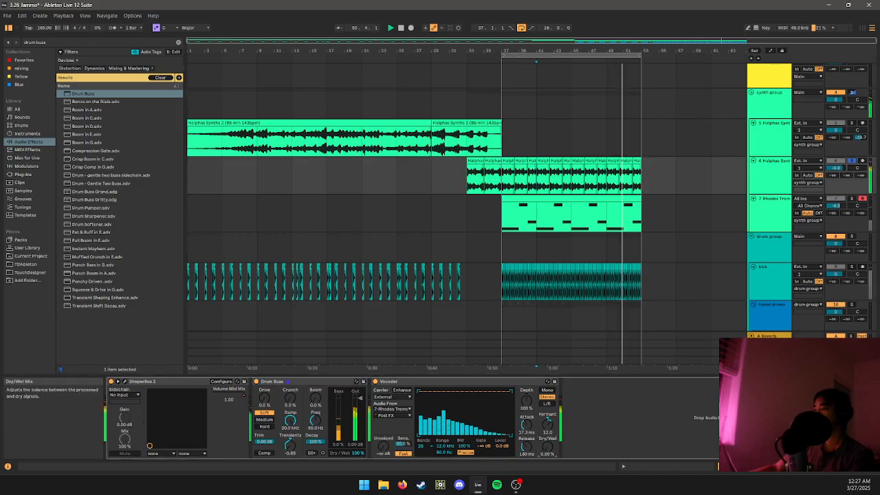
{"action": "left_click_drag", "start_coordinate": [547, 447], "coordinate": [547, 446]}
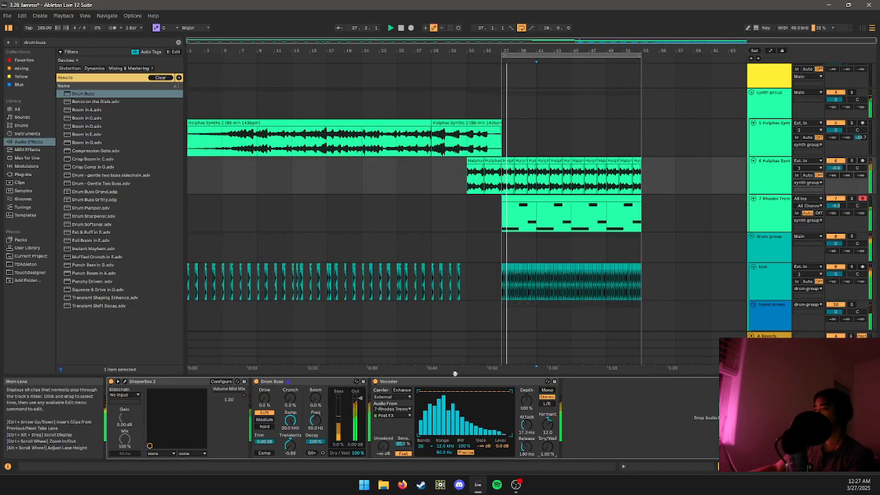
{"action": "left_click", "coordinate": [401, 381]}
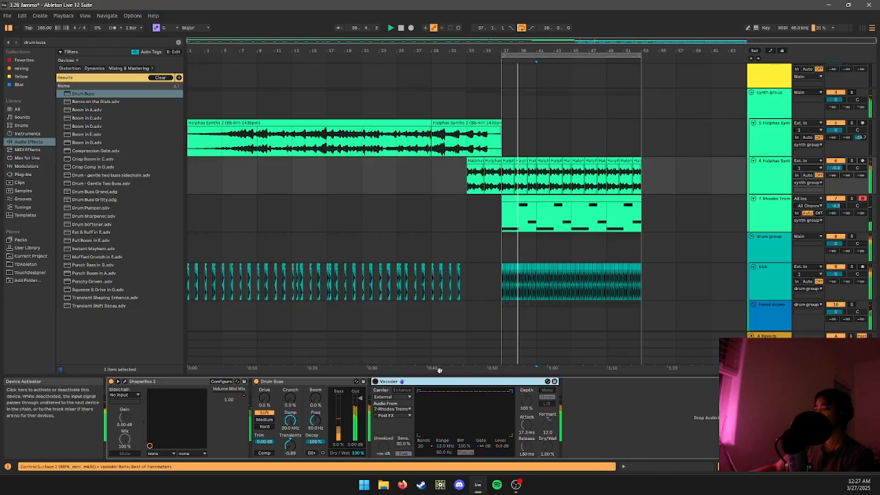
- Select the Rhodes track during playback and clear the drum buss search from the browser
{"action": "left_click", "coordinate": [537, 199]}
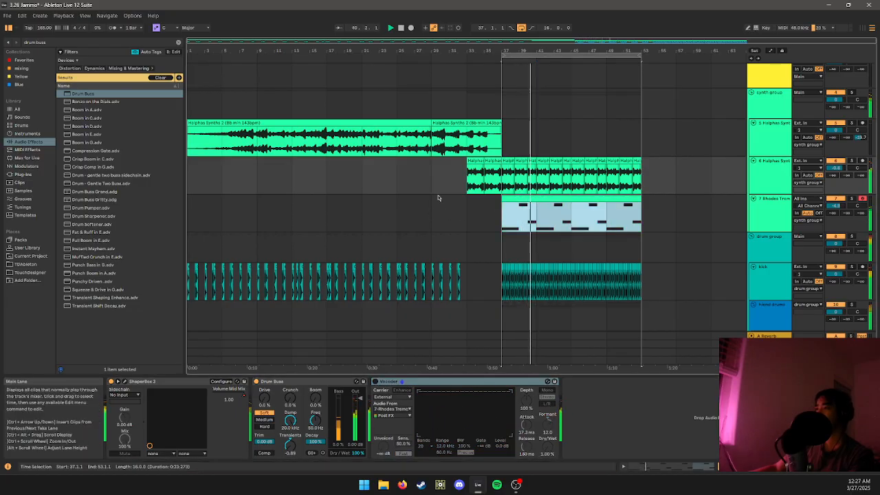
{"action": "left_click", "coordinate": [561, 216]}
{"action": "left_click", "coordinate": [563, 182]}
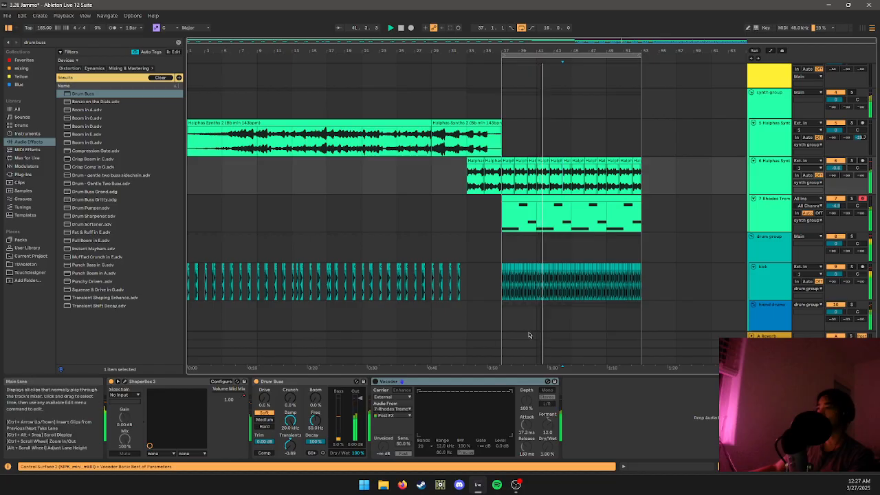
{"action": "left_click", "coordinate": [410, 194]}
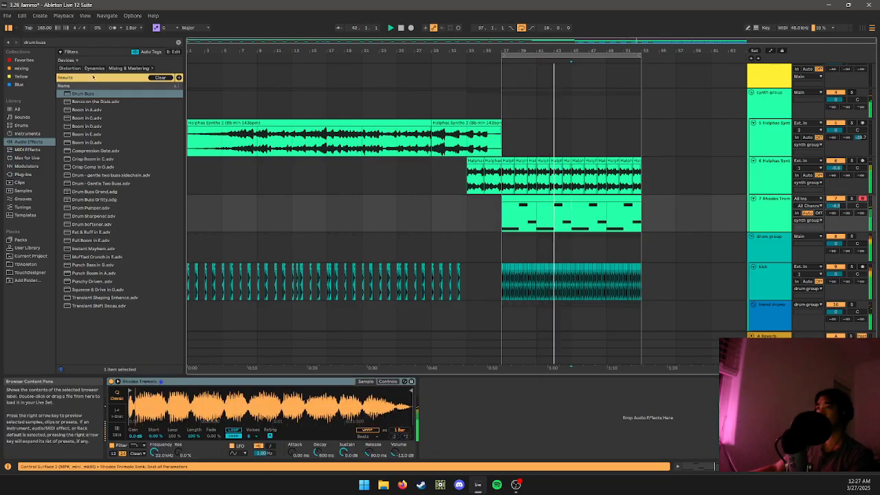
{"action": "left_click", "coordinate": [100, 43]}
{"action": "key", "text": "ctrl+a"}
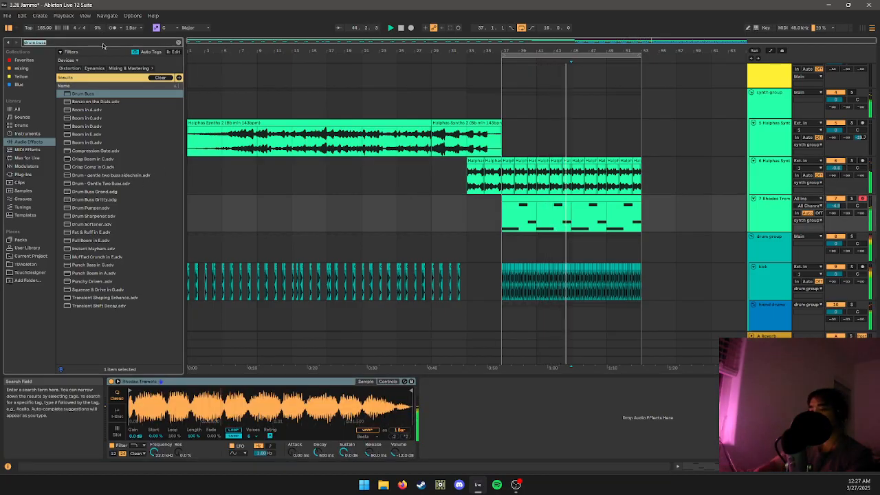
{"action": "key", "text": "BackSpace"}
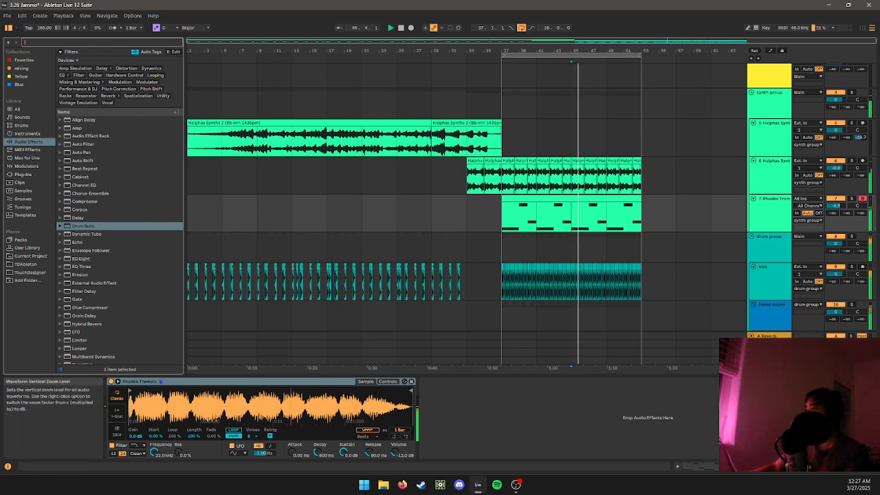
- Show the Rhodes track's C-SoundShifter send automation, enlarge its lane, and draw a ramp rising from about bar 39 to bar 41
{"action": "left_click", "coordinate": [770, 352]}
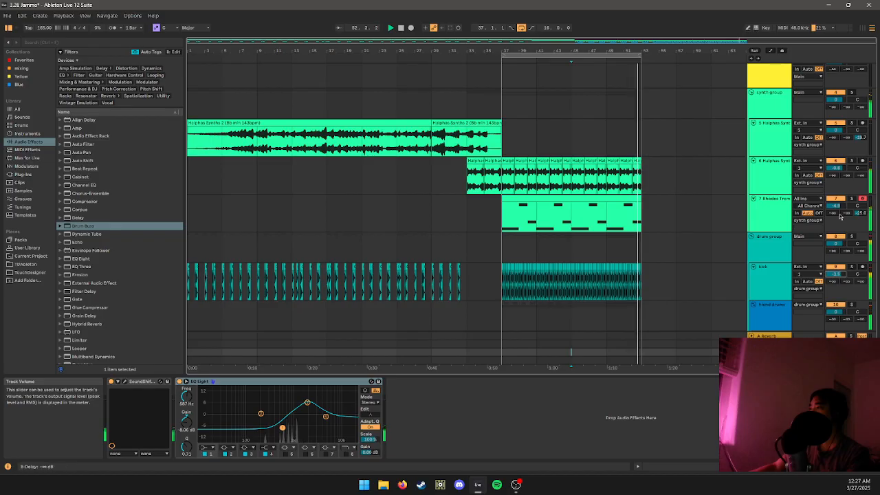
{"action": "right_click", "coordinate": [859, 214]}
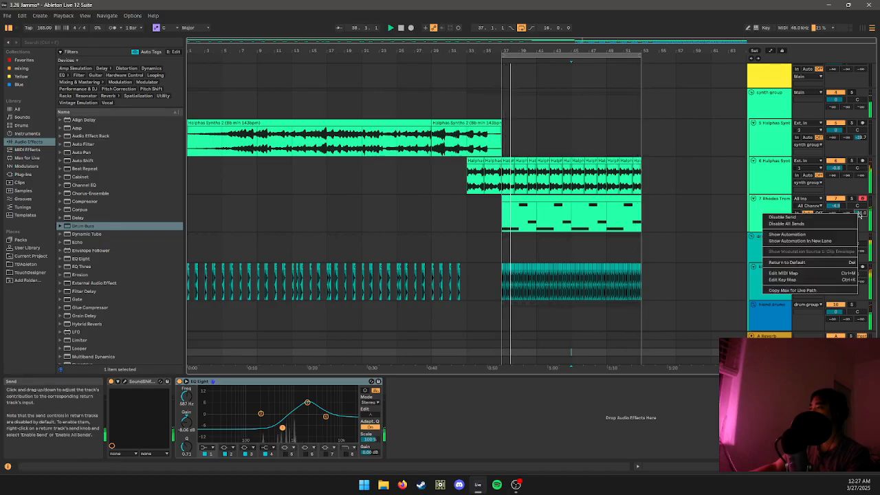
{"action": "left_click", "coordinate": [790, 237]}
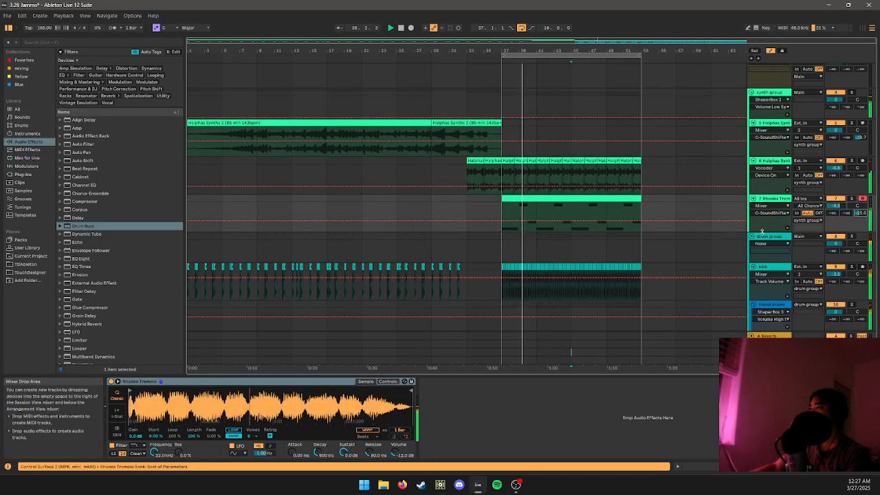
{"action": "left_click_drag", "start_coordinate": [761, 233], "coordinate": [742, 256]}
{"action": "mouse_move", "coordinate": [520, 234]}
{"action": "left_mouse_down"}
{"action": "mouse_move", "coordinate": [520, 253]}
{"action": "mouse_move", "coordinate": [520, 240]}
{"action": "mouse_move", "coordinate": [536, 241]}
{"action": "mouse_move", "coordinate": [536, 254]}
{"action": "mouse_move", "coordinate": [529, 232]}
{"action": "left_mouse_up"}
{"action": "left_click", "coordinate": [517, 252]}
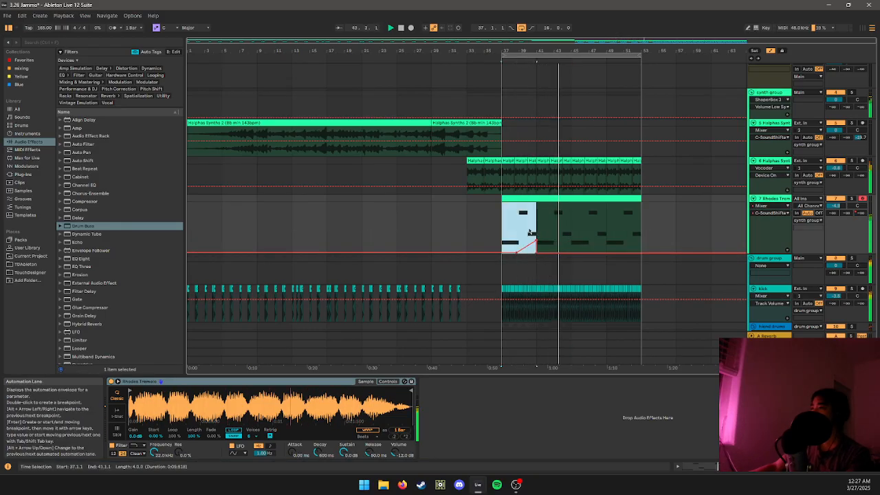
- Duplicate the four-bar Rhodes send ramp three times through bar 53, raise the whole envelope slightly, and hide automation
{"action": "key", "text": "ctrl+d"}
{"action": "key", "text": "ctrl+d"}
{"action": "key", "text": "ctrl+d"}
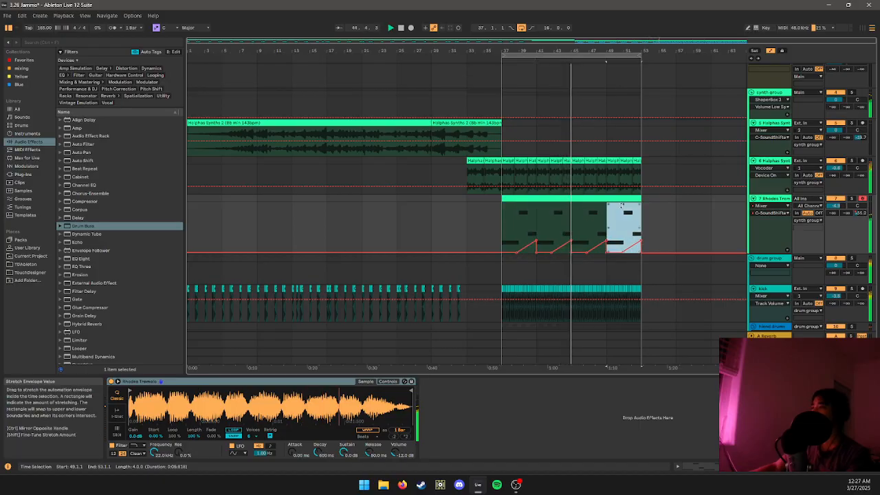
{"action": "left_click_drag", "start_coordinate": [503, 228], "coordinate": [649, 225]}
{"action": "left_click", "coordinate": [640, 241]}
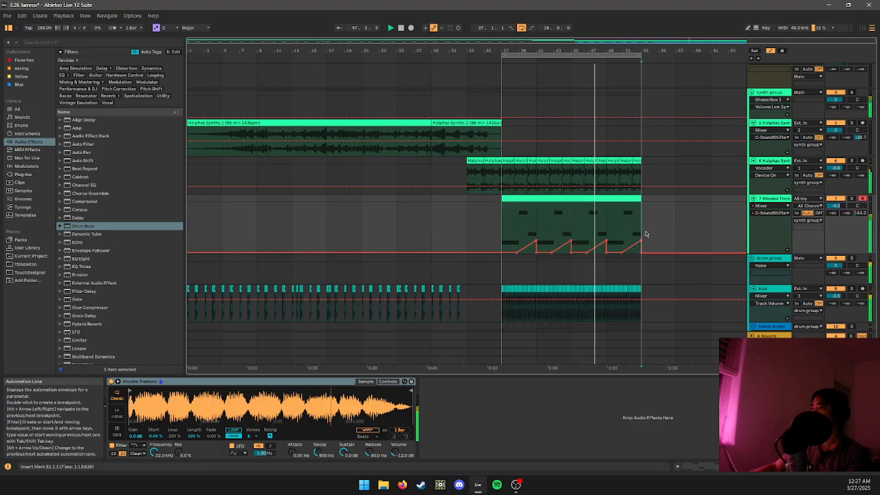
{"action": "left_click_drag", "start_coordinate": [641, 241], "coordinate": [537, 239]}
{"action": "left_click", "coordinate": [535, 265]}
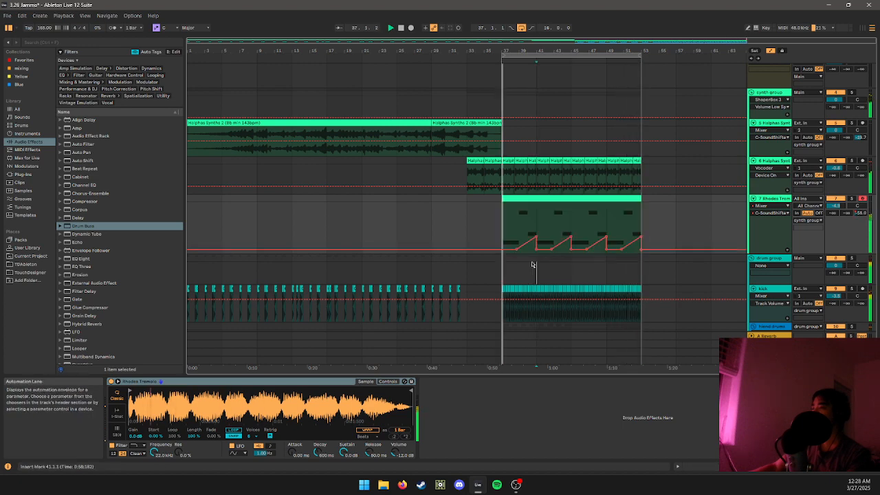
{"action": "key", "text": "a"}
- Deactivate the rf_drm130 hat loop clips from bar 37 to 45, and reactivate the clip at bars 43 to 45
{"action": "scroll", "coordinate": [507, 222], "scroll_direction": "down", "scroll_amount": 5}
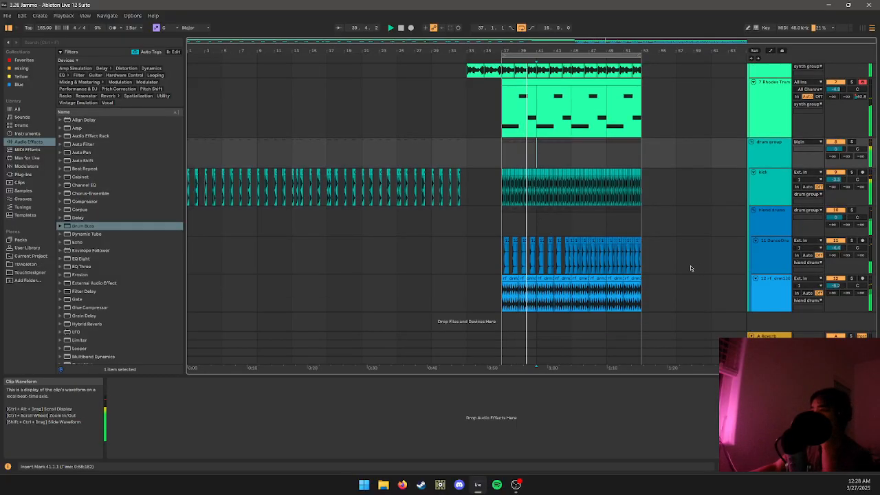
{"action": "left_click", "coordinate": [511, 278]}
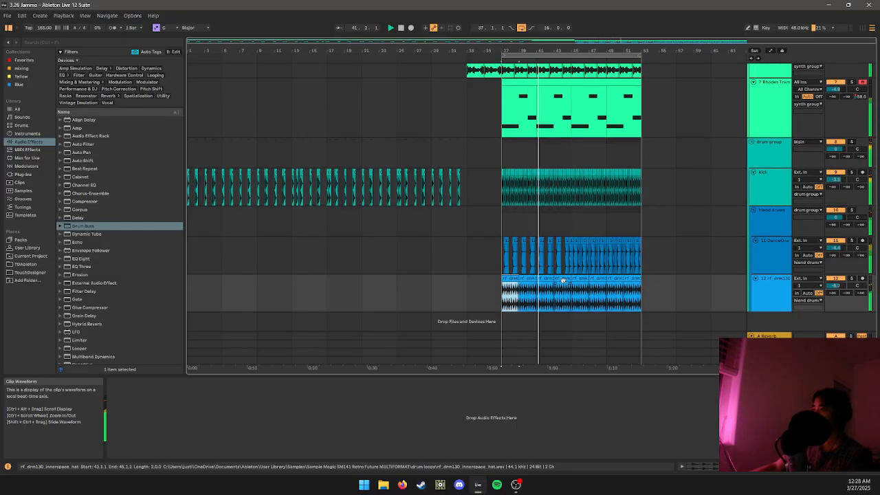
{"action": "left_click", "coordinate": [562, 279], "text": "shift"}
{"action": "key", "text": "0"}
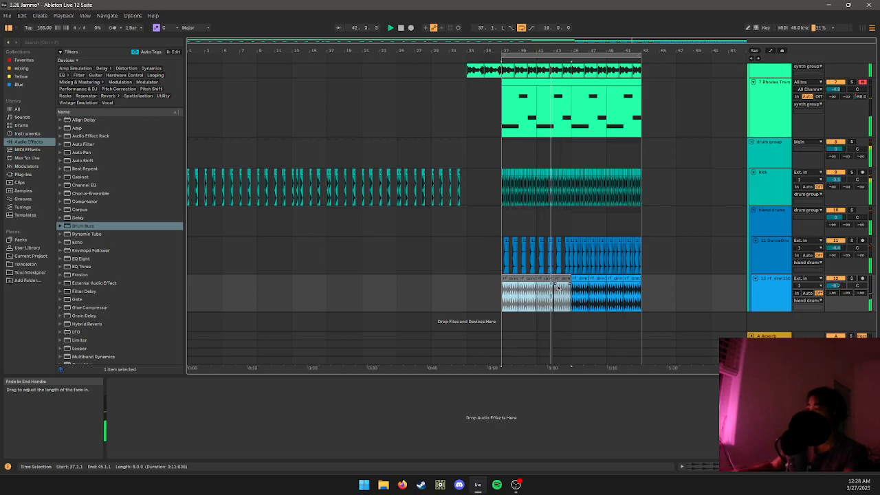
{"action": "scroll", "coordinate": [554, 282], "scroll_direction": "up", "scroll_amount": 2}
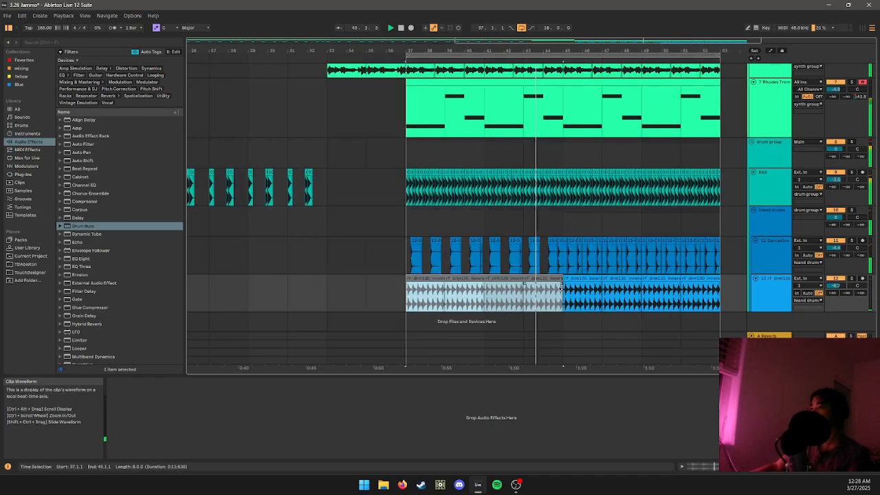
{"action": "left_click", "coordinate": [549, 277]}
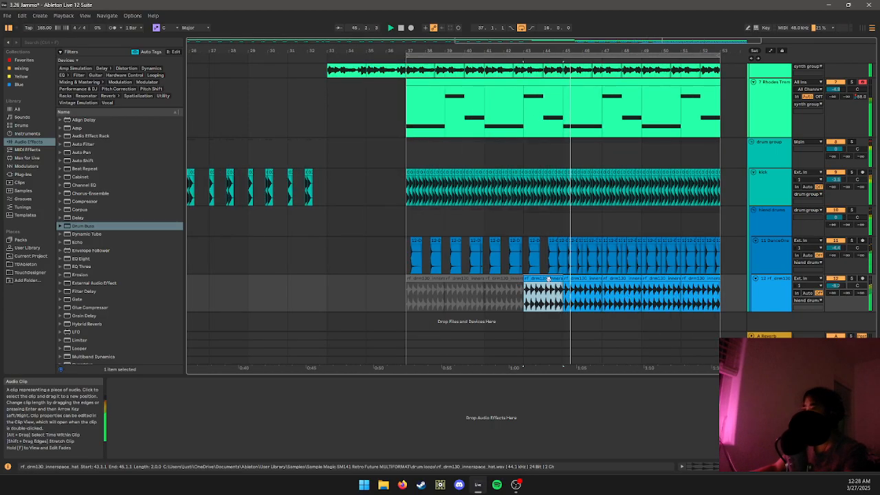
- Delete the hat loop clip at bars 41 to 43 and give the clip at bar 43 a curved fade-in about two bars long
{"action": "key", "text": "space"}
{"action": "left_click", "coordinate": [541, 288]}
{"action": "left_click", "coordinate": [518, 278]}
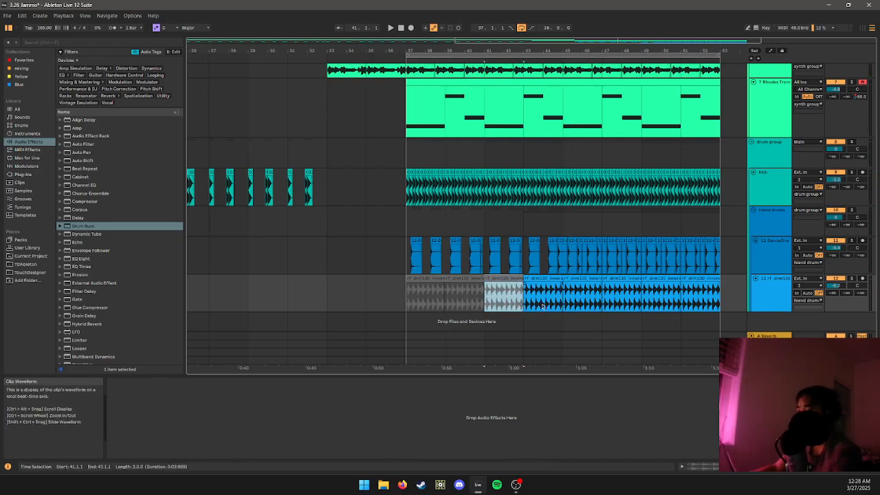
{"action": "key", "text": "Delete"}
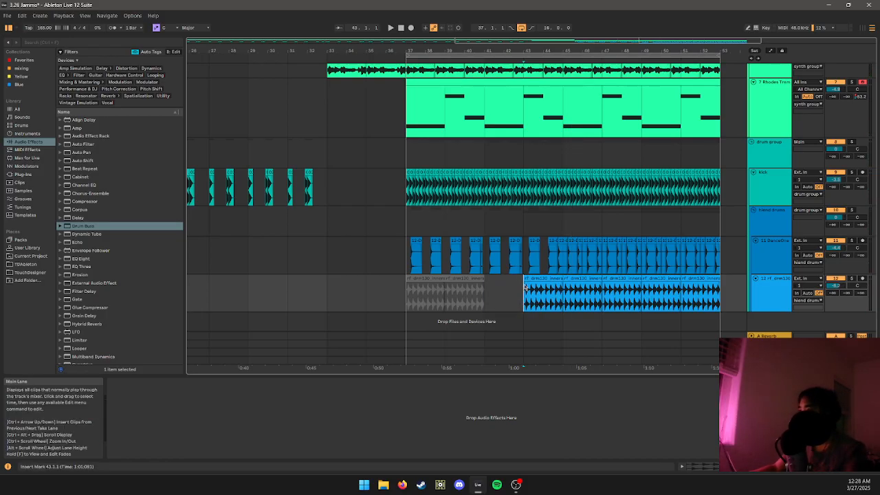
{"action": "key", "text": "space"}
{"action": "left_click_drag", "start_coordinate": [561, 290], "coordinate": [546, 303]}
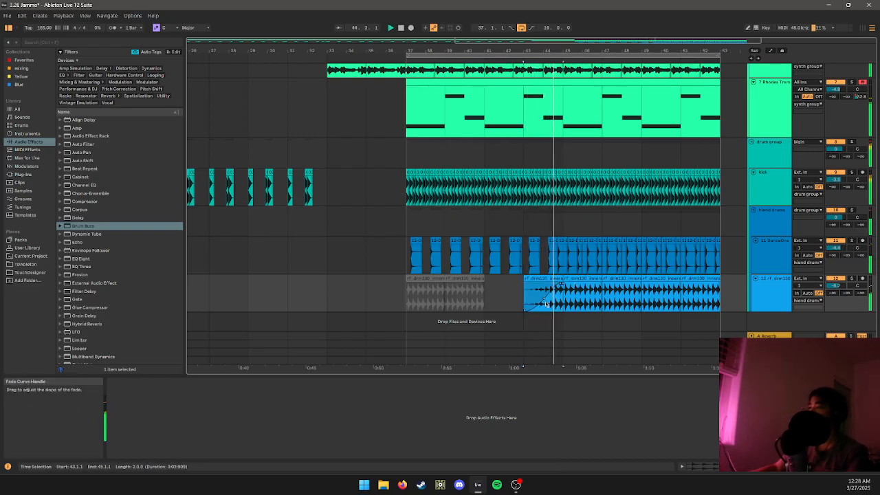
- Deactivate the one-beat stretch from 44.4.1 to 45.1.1 across the chopped Halphas, Rhodes, kick and blend drum tracks
{"action": "left_click", "coordinate": [558, 249]}
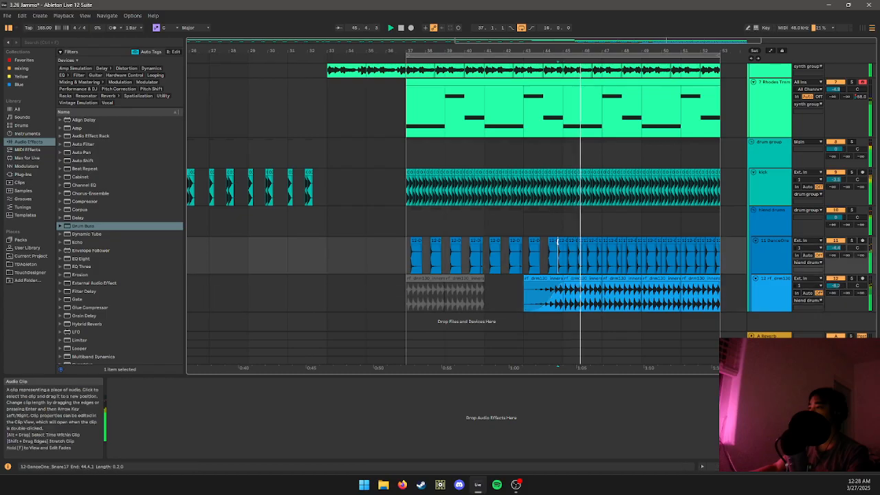
{"action": "left_click", "coordinate": [560, 241]}
{"action": "key", "text": "Up"}
{"action": "key", "text": "Up"}
{"action": "key", "text": "Up"}
{"action": "key", "text": "Up"}
{"action": "key", "text": "Up"}
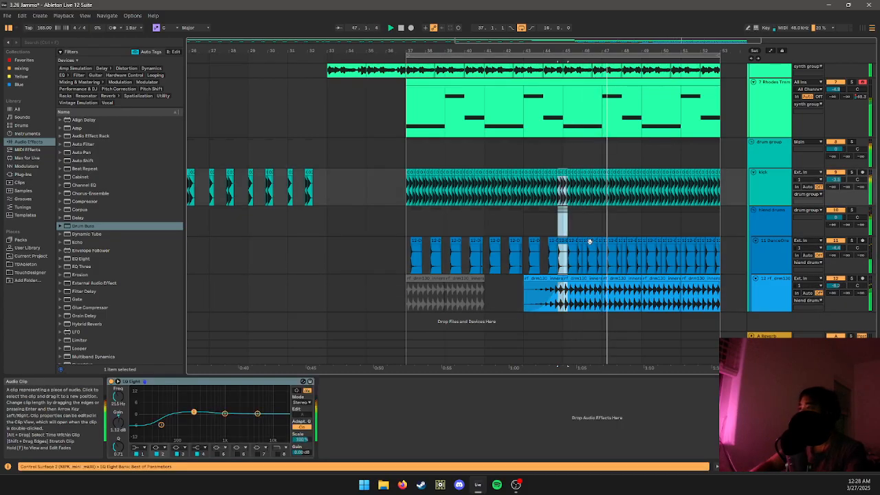
{"action": "key", "text": "Down"}
{"action": "key", "text": "Down"}
{"action": "key", "text": "Down"}
{"action": "key", "text": "Down"}
{"action": "key", "text": "Down"}
{"action": "key", "text": "Down"}
{"action": "key", "text": "Up"}
{"action": "key", "text": "Up"}
{"action": "key", "text": "Down"}
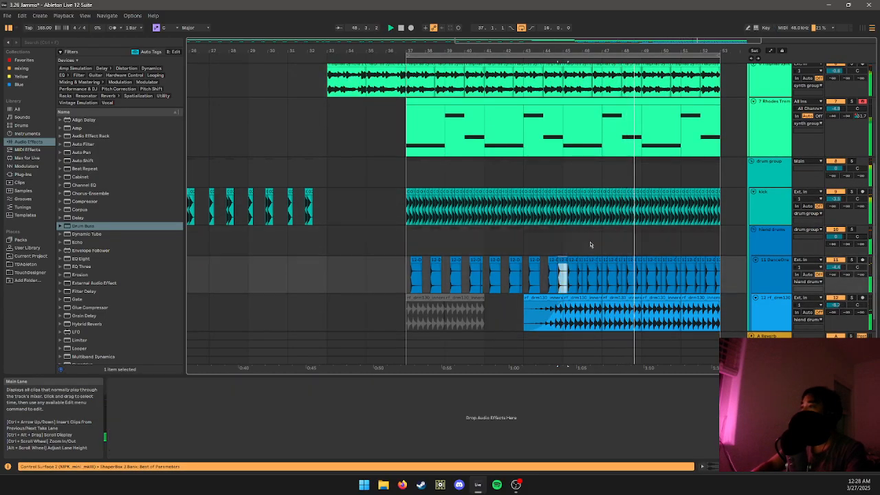
{"action": "key", "text": "shift+Left"}
{"action": "key", "text": "shift+Up"}
{"action": "key", "text": "shift+Up"}
{"action": "key", "text": "shift+Up"}
{"action": "key", "text": "shift+Up"}
{"action": "key", "text": "shift+Up"}
{"action": "key", "text": "shift+Up"}
{"action": "key", "text": "shift+Up"}
{"action": "key", "text": "shift+Down"}
{"action": "key", "text": "shift+Down"}
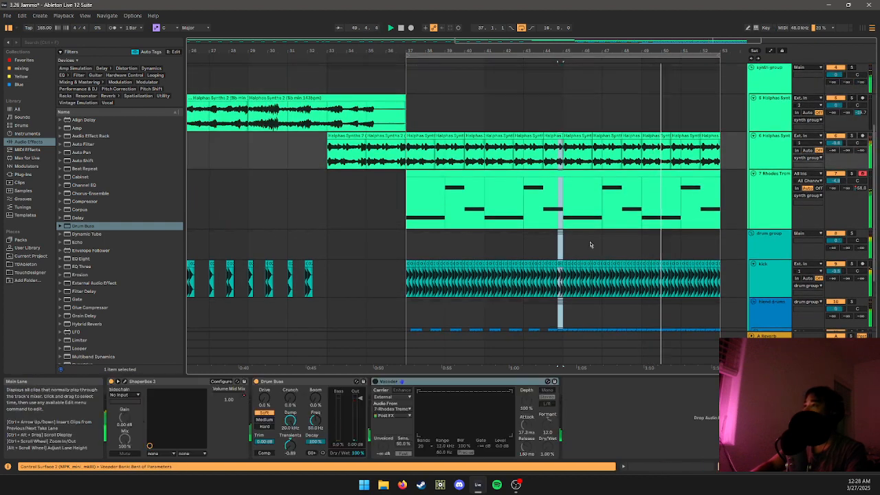
- Play the arrangement from bar 41 to hear the one-beat dropout before bar 45
{"action": "key", "text": "Left"}
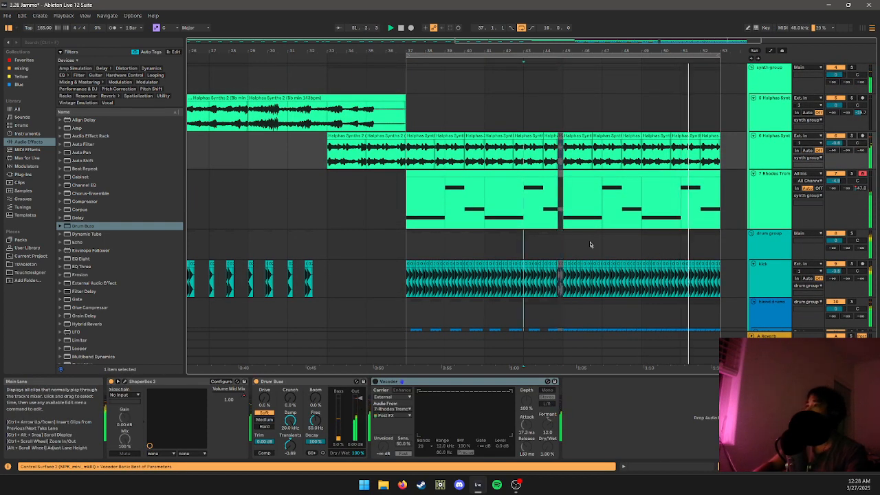
{"action": "key", "text": "ctrl+Left"}
{"action": "key", "text": "space"}
{"action": "key", "text": "space"}
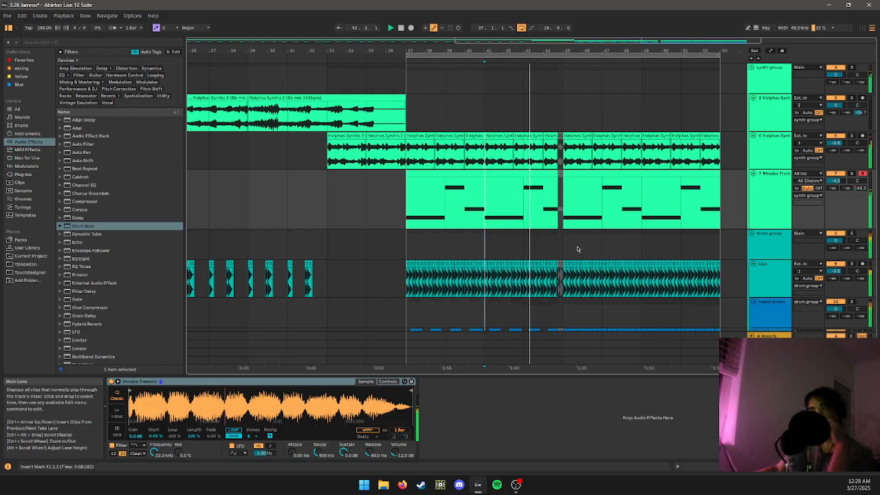
- Reactivate the rf_drm130 hat loop slice between 44.4.1 and 45.1.1
{"action": "scroll", "coordinate": [568, 238], "scroll_direction": "right", "scroll_amount": 3}
{"action": "scroll", "coordinate": [568, 238], "scroll_direction": "down", "scroll_amount": 2}
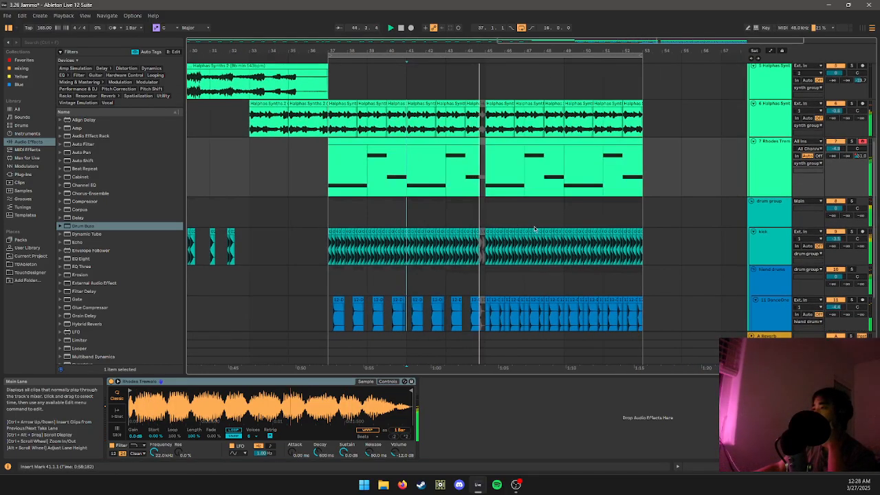
{"action": "scroll", "coordinate": [535, 223], "scroll_direction": "up", "scroll_amount": 1}
{"action": "scroll", "coordinate": [535, 229], "scroll_direction": "down", "scroll_amount": 5}
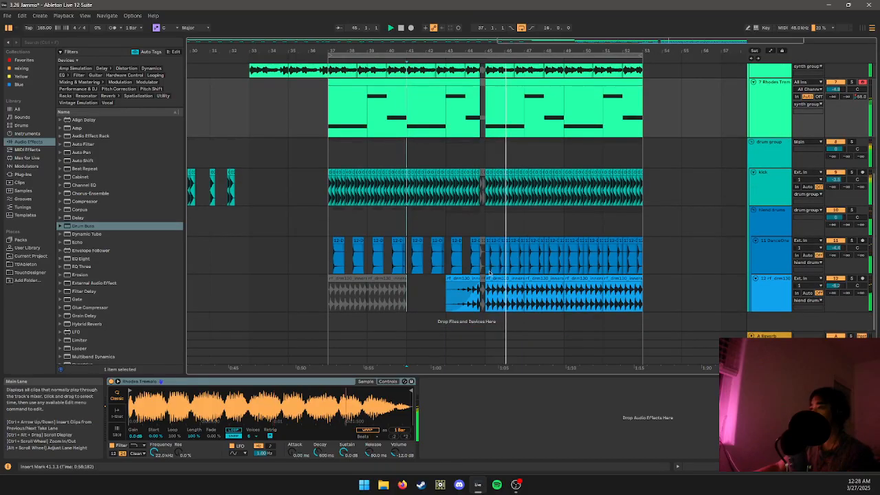
{"action": "left_click", "coordinate": [482, 242]}
{"action": "left_click", "coordinate": [483, 277]}
{"action": "key", "text": "0"}
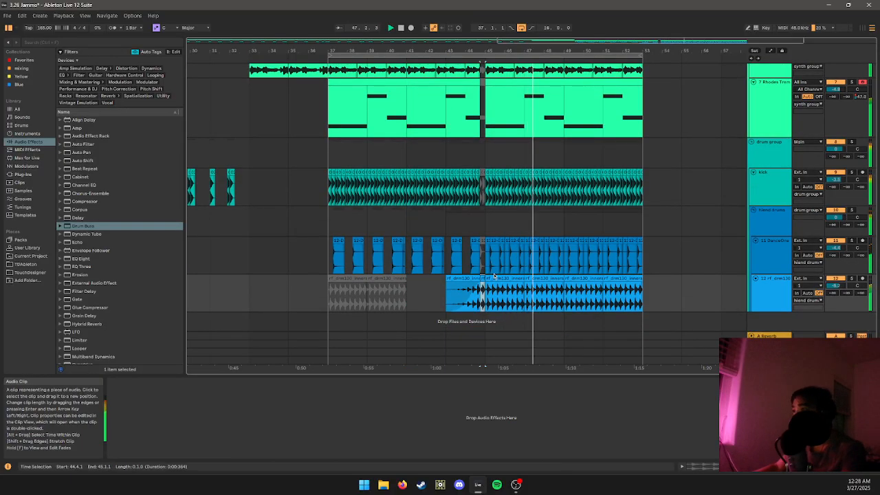
- Play from 44.4.1 and review all tracks of the arrangement at reduced track height
{"action": "key", "text": "space"}
{"action": "key", "text": "space"}
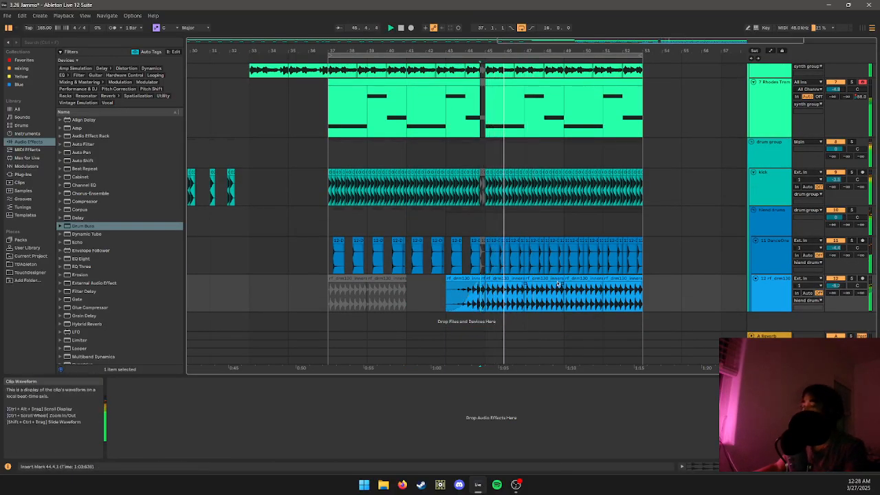
{"action": "key", "text": "w"}
{"action": "scroll", "coordinate": [548, 240], "scroll_direction": "up", "scroll_amount": 5}
{"action": "key", "text": "h"}
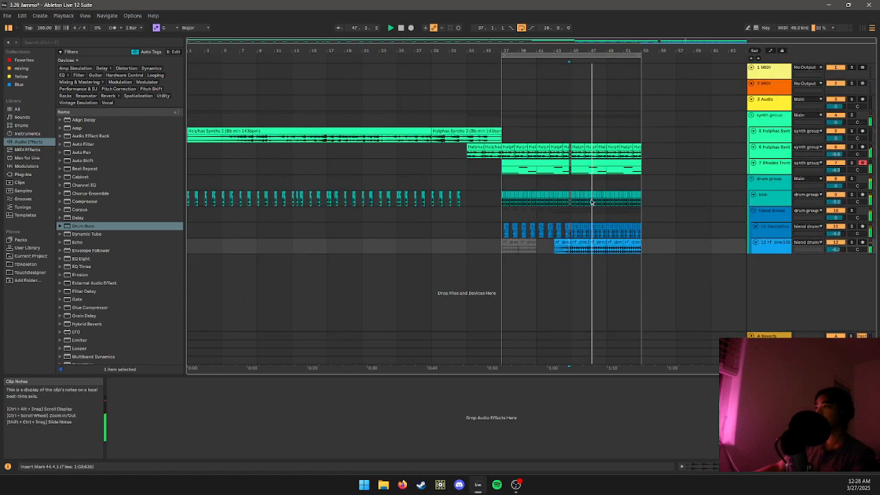
{"action": "scroll", "coordinate": [600, 237], "scroll_direction": "up", "scroll_amount": 3}
{"action": "scroll", "coordinate": [568, 236], "scroll_direction": "right", "scroll_amount": 2}
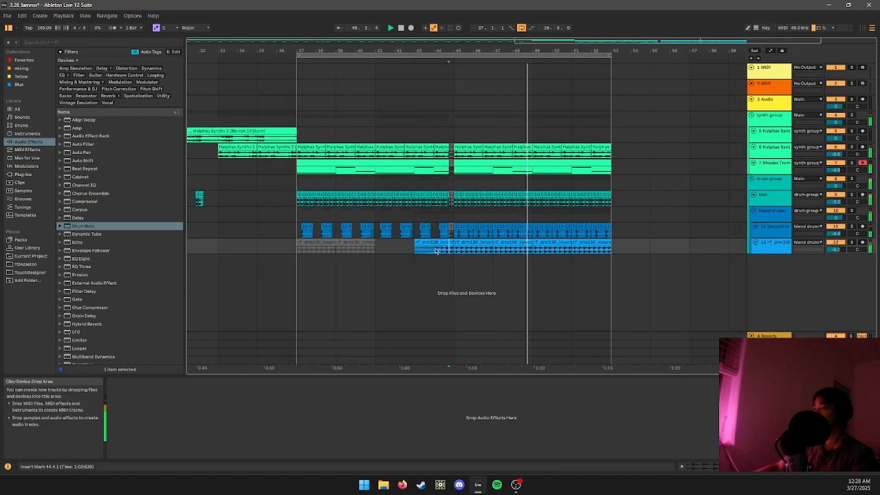
- Search the browser's plug-ins and audio effects for "promb"
{"action": "key", "text": "ctrl+f"}
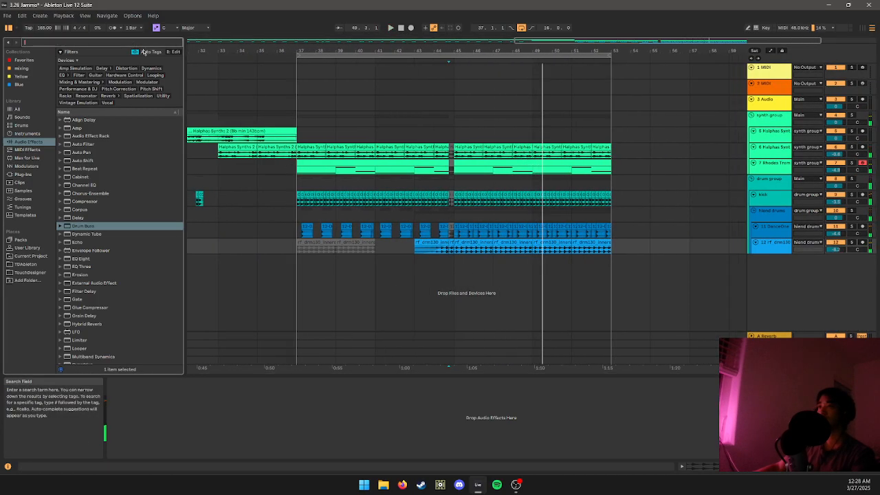
{"action": "type", "text": "promb"}
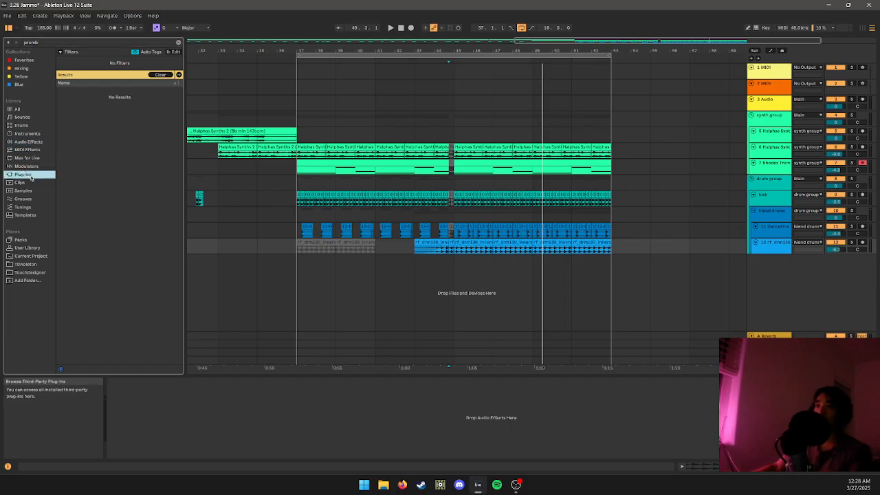
{"action": "left_click", "coordinate": [28, 141]}
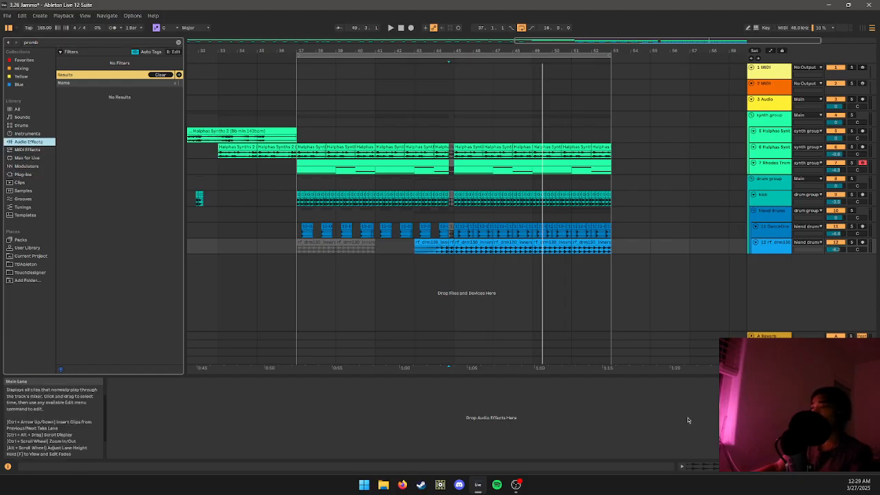
- Find the Pro-MB plug-in in the browser and add it to the start of the main track's device chain
{"action": "left_click", "coordinate": [37, 173]}
{"action": "left_click", "coordinate": [164, 42]}
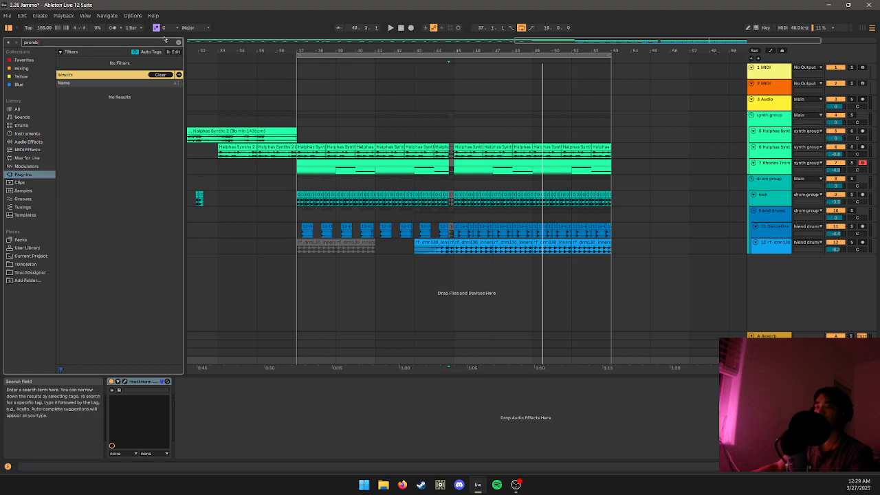
{"action": "key", "text": "BackSpace"}
{"action": "key", "text": "BackSpace"}
{"action": "type", "text": "mb"}
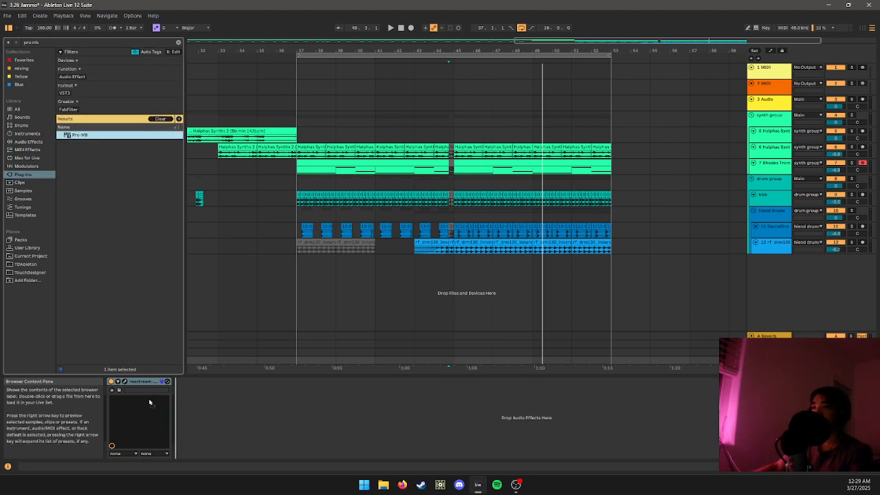
{"action": "key", "text": "Return"}
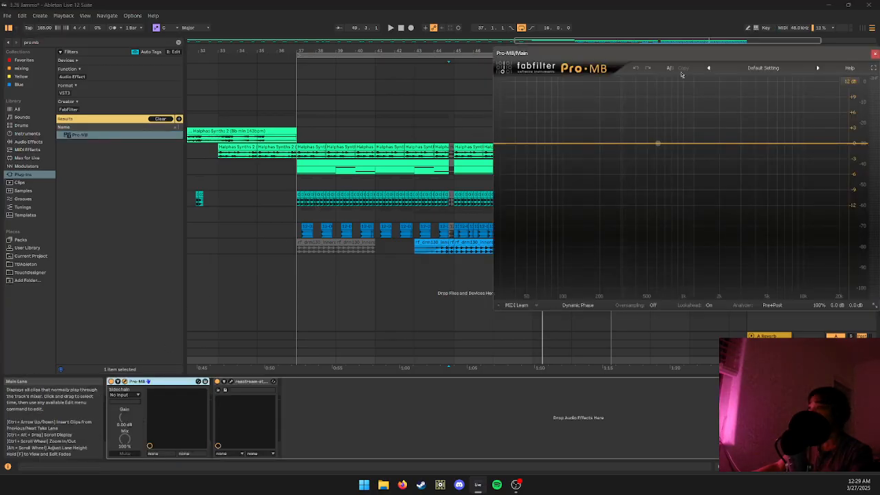
- Load the Mix Bus preset "Pop Radio FM (Strong Mids) bM" in Pro-MB and close its window
{"action": "left_click", "coordinate": [759, 68]}
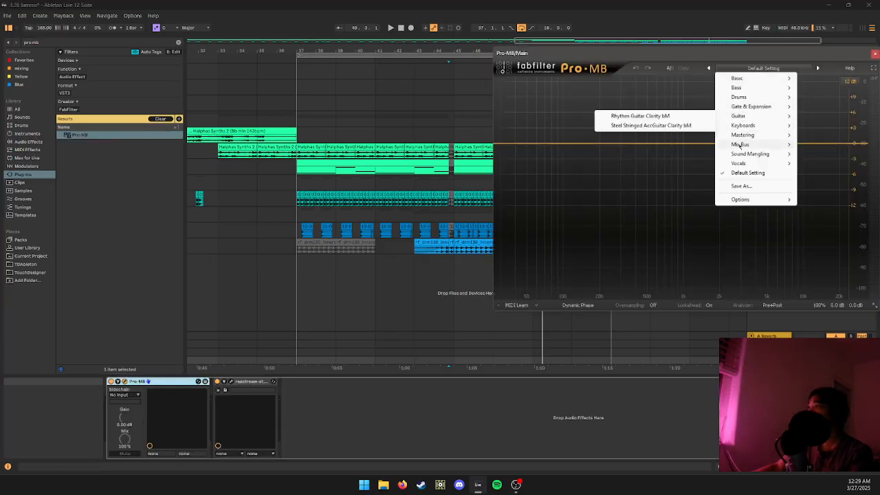
{"action": "mouse_move", "coordinate": [741, 146]}
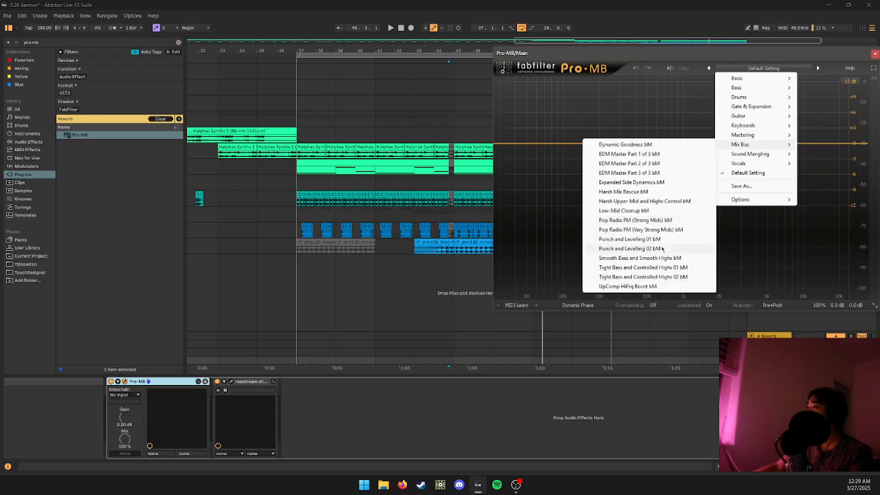
{"action": "left_click", "coordinate": [658, 220]}
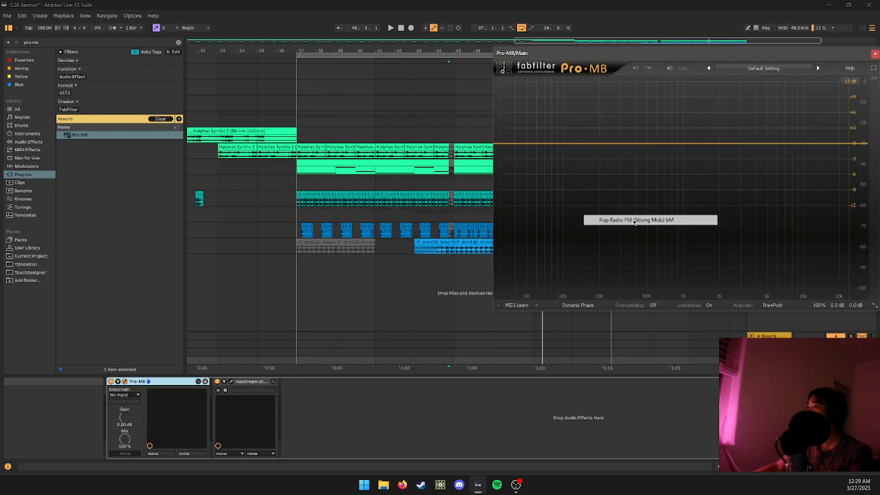
{"action": "left_click", "coordinate": [707, 68]}
{"action": "left_click", "coordinate": [874, 53]}
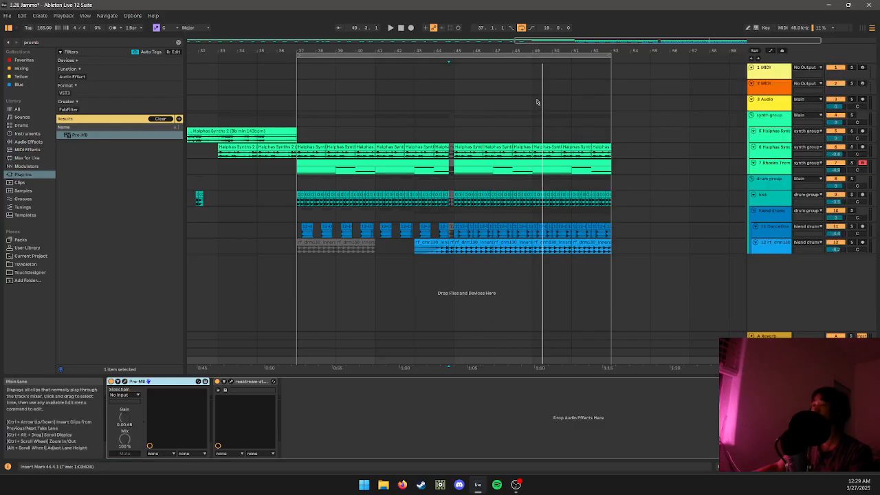
- Start playback, search the plug-ins for "ozone" and insert Ozone 11 directly after Pro-MB on the main track
{"action": "key", "text": "space"}
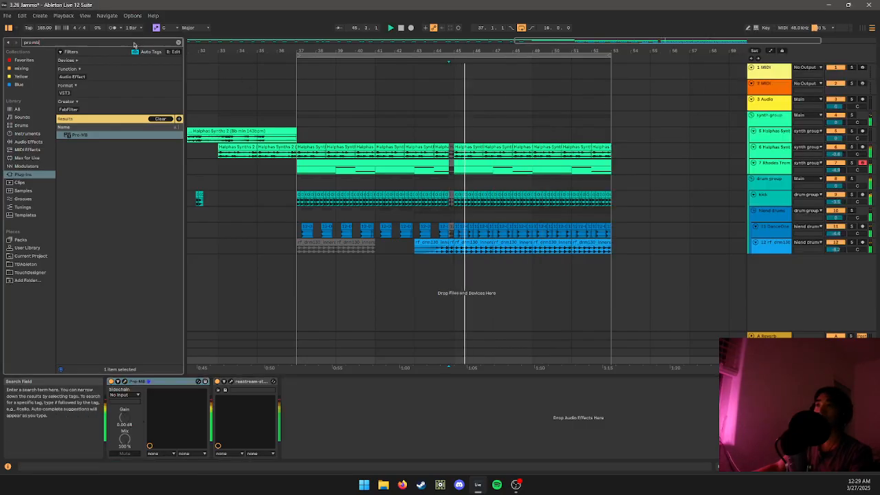
{"action": "type", "text": "ozone"}
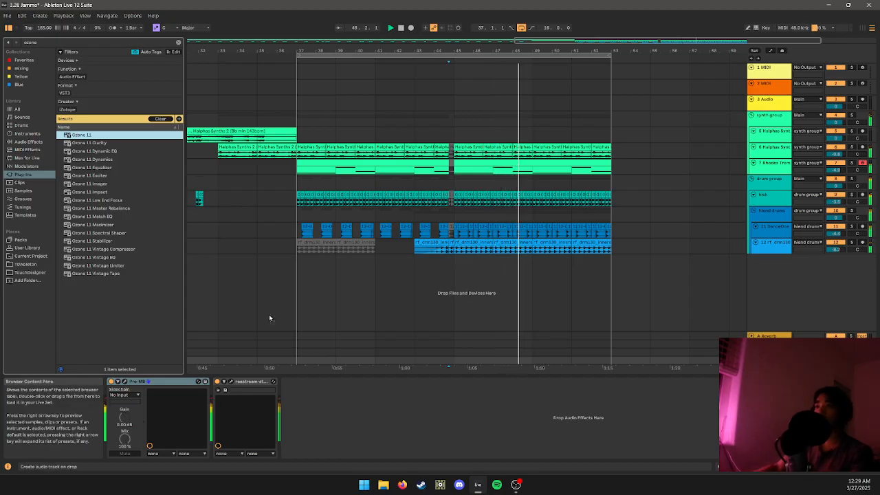
{"action": "left_click", "coordinate": [221, 401]}
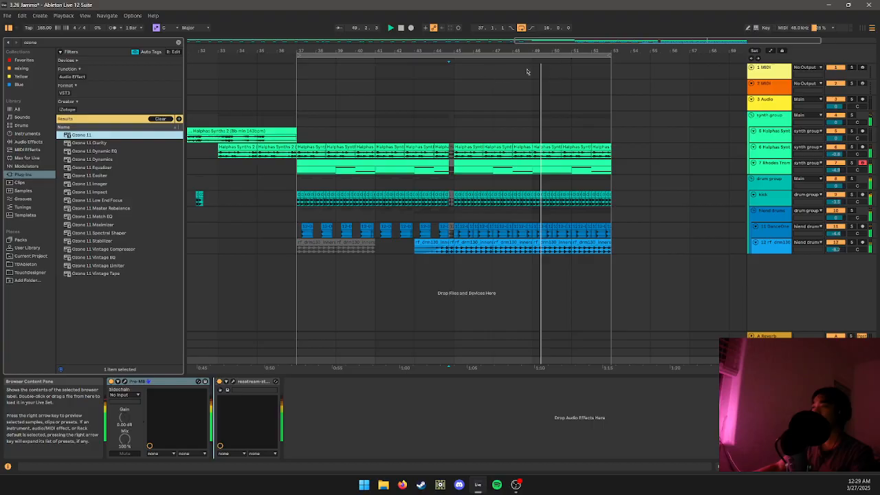
{"action": "key", "text": "Return"}
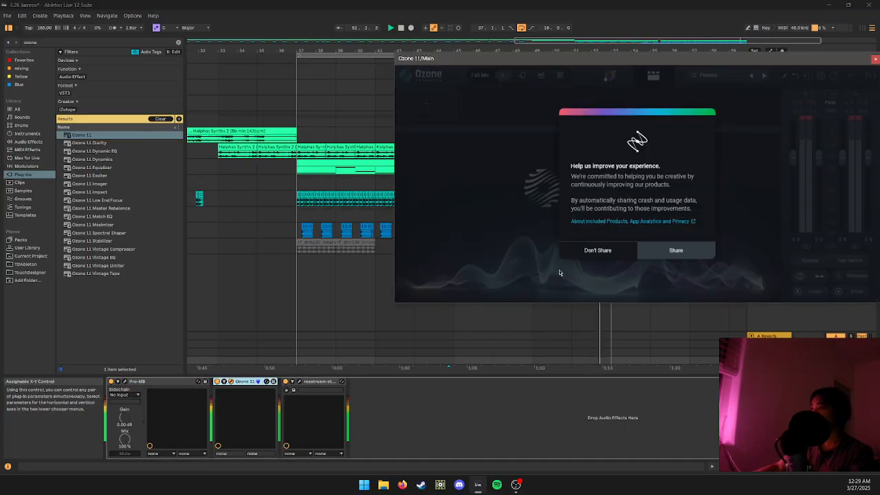
- Decline Ozone 11's data sharing, load its Electronic preset and close the plug-in window
{"action": "left_click", "coordinate": [612, 250]}
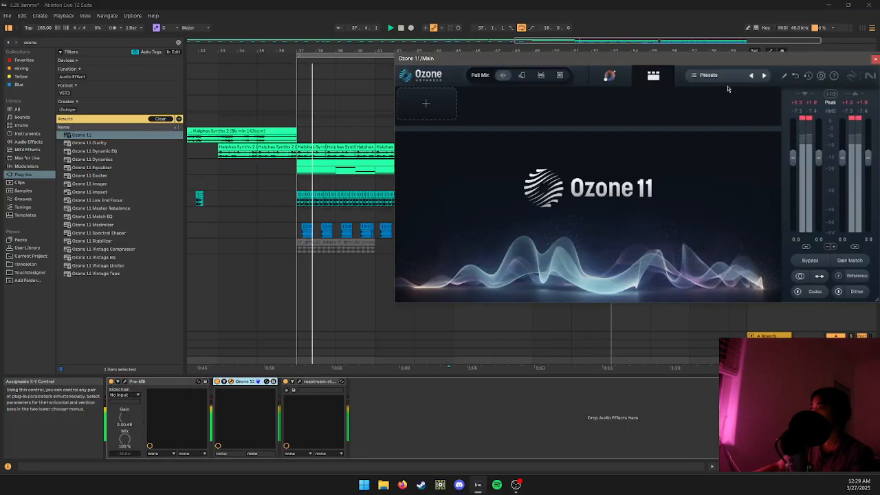
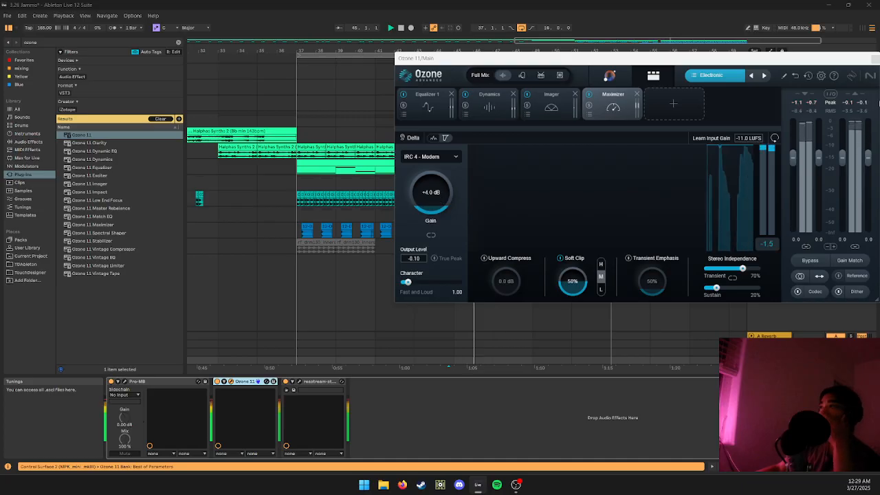
{"action": "left_click", "coordinate": [875, 59]}
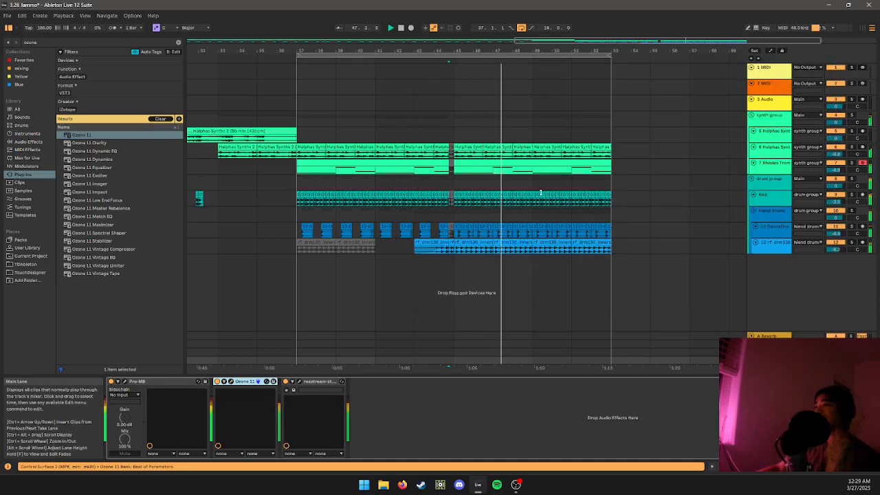
- Add EQ Eight to the 11 DanceOne track and cut its highs by about 5.6 dB with a high shelf at 4.95 kHz
{"action": "scroll", "coordinate": [438, 257], "scroll_direction": "down", "scroll_amount": 4}
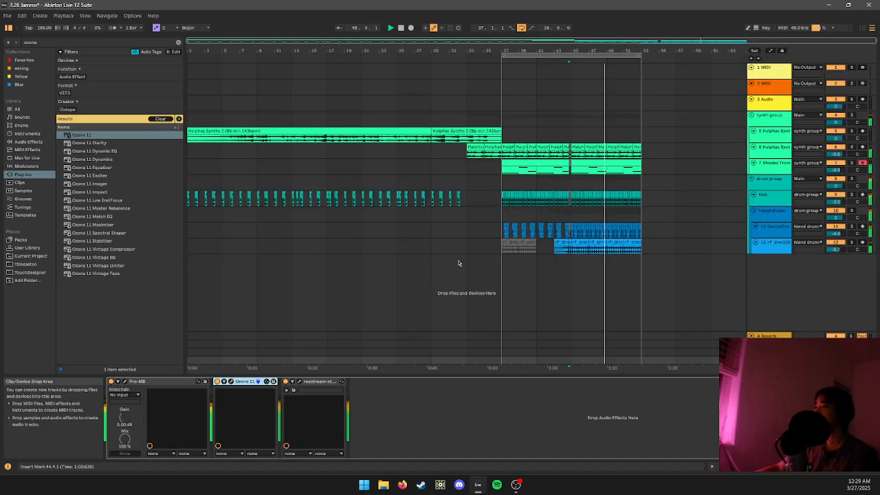
{"action": "scroll", "coordinate": [568, 251], "scroll_direction": "up", "scroll_amount": 4}
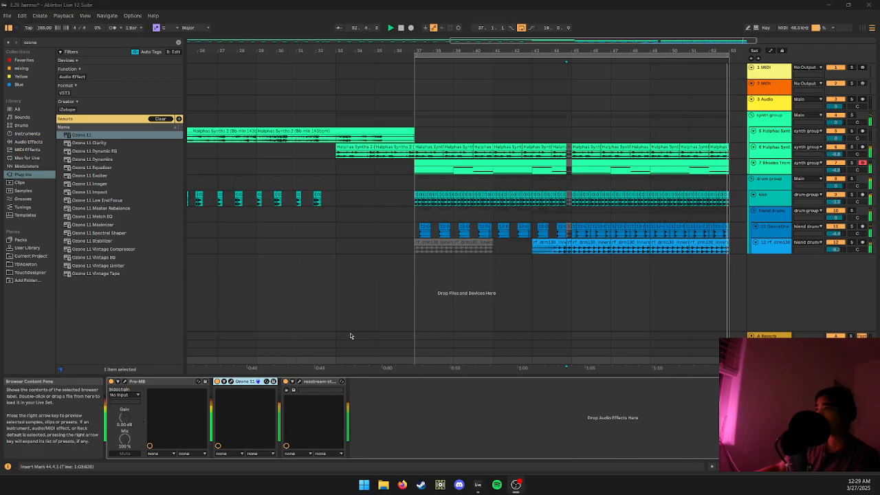
{"action": "left_click", "coordinate": [465, 284]}
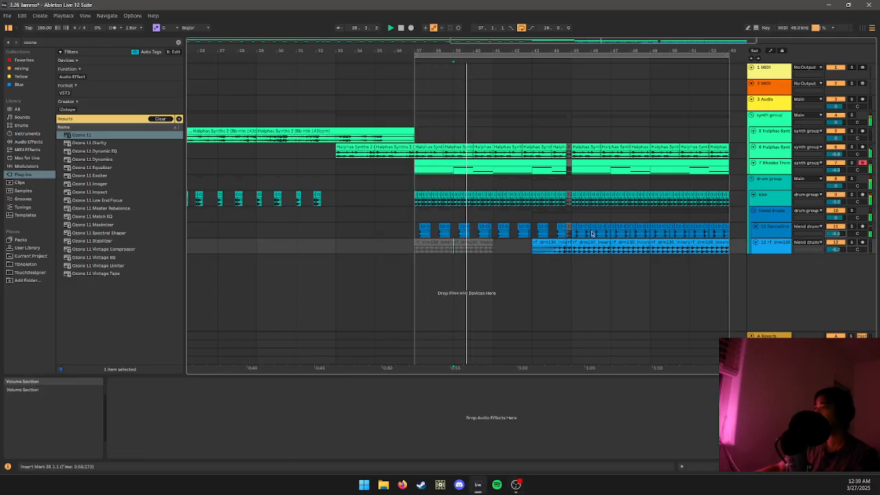
{"action": "key", "text": "ctrl+f"}
{"action": "type", "text": "eq"}
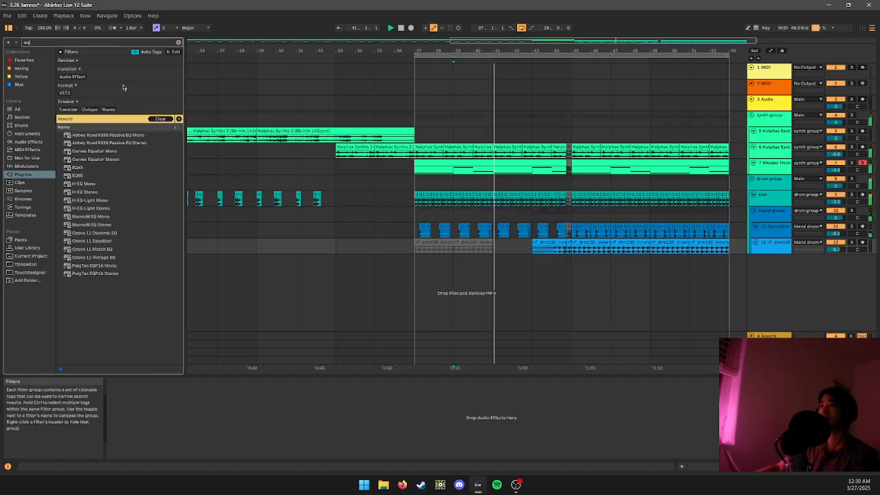
{"action": "left_click", "coordinate": [31, 142]}
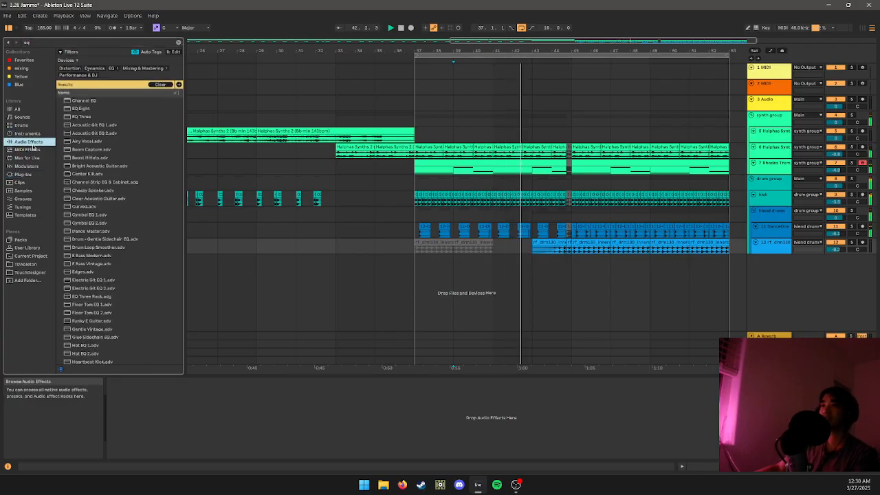
{"action": "left_click", "coordinate": [91, 109]}
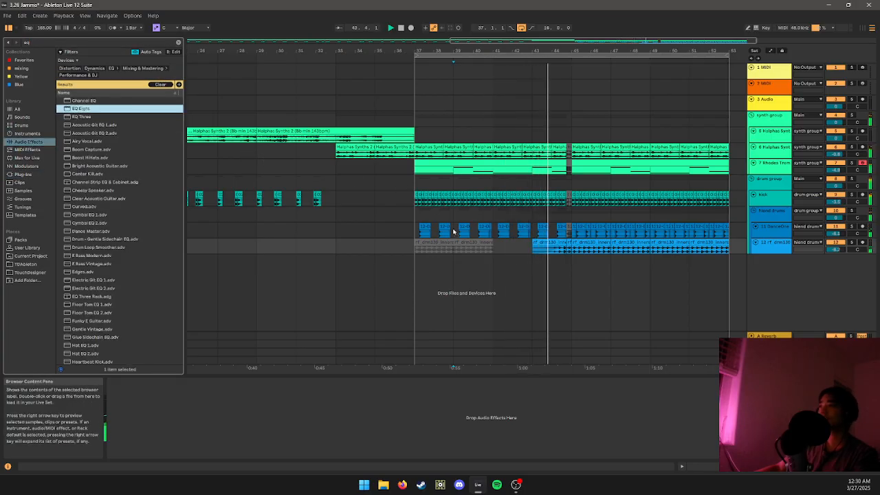
{"action": "left_click_drag", "start_coordinate": [390, 277], "coordinate": [257, 422]}
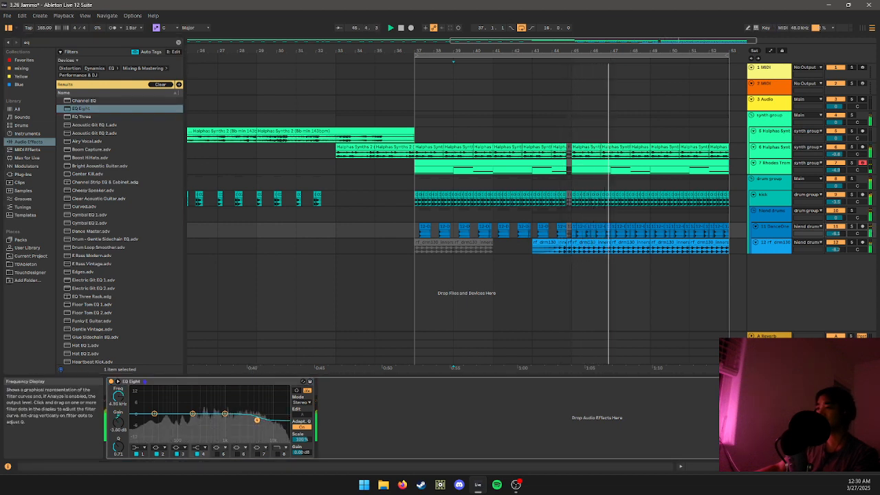
- Copy the EQ Eight to the end of the blend drums group's device chain and flatten the copy's high-shelf cut
{"action": "left_click", "coordinate": [260, 383]}
{"action": "left_click", "coordinate": [775, 213]}
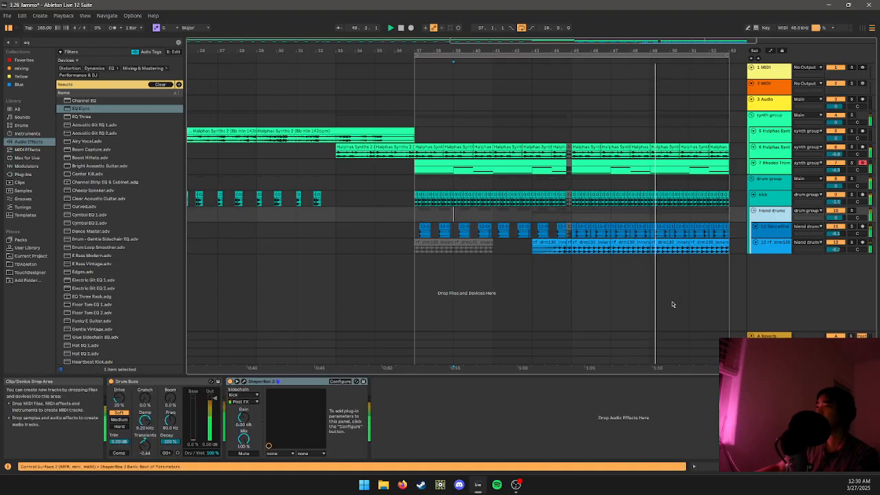
{"action": "key", "text": "ctrl+v"}
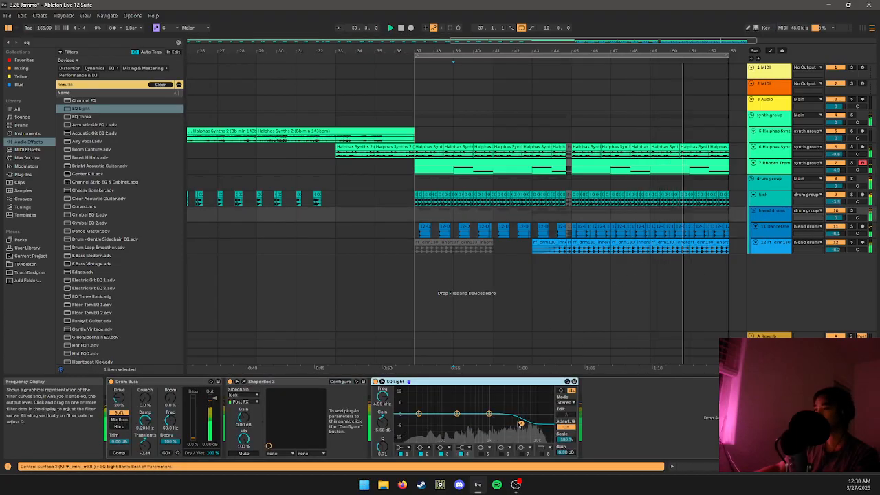
{"action": "left_click_drag", "start_coordinate": [519, 424], "coordinate": [516, 414]}
- Lower the blend drums EQ Eight's low shelf to about -5.6 dB at 400 Hz and save the set
{"action": "left_click", "coordinate": [418, 414]}
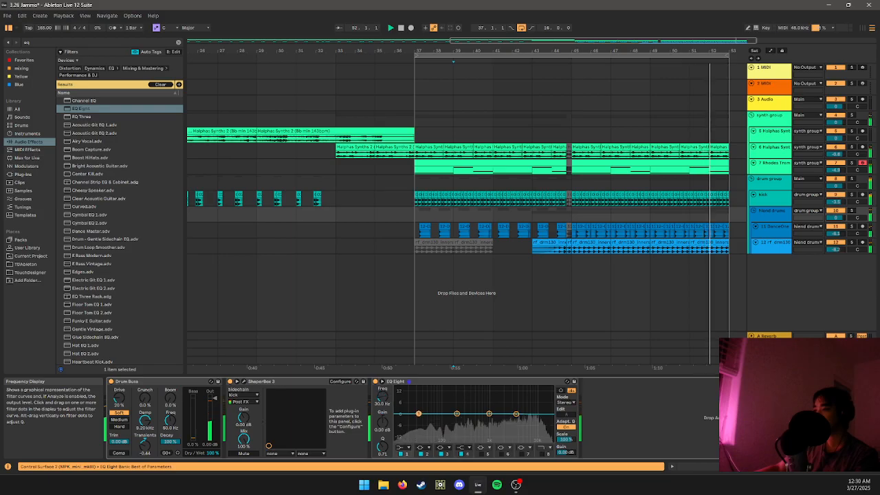
{"action": "left_click_drag", "start_coordinate": [419, 414], "coordinate": [472, 429]}
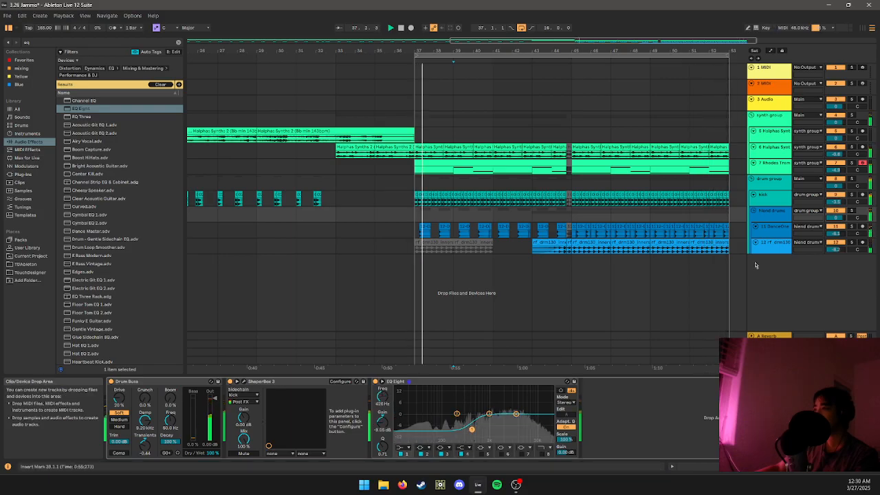
{"action": "left_click", "coordinate": [767, 220]}
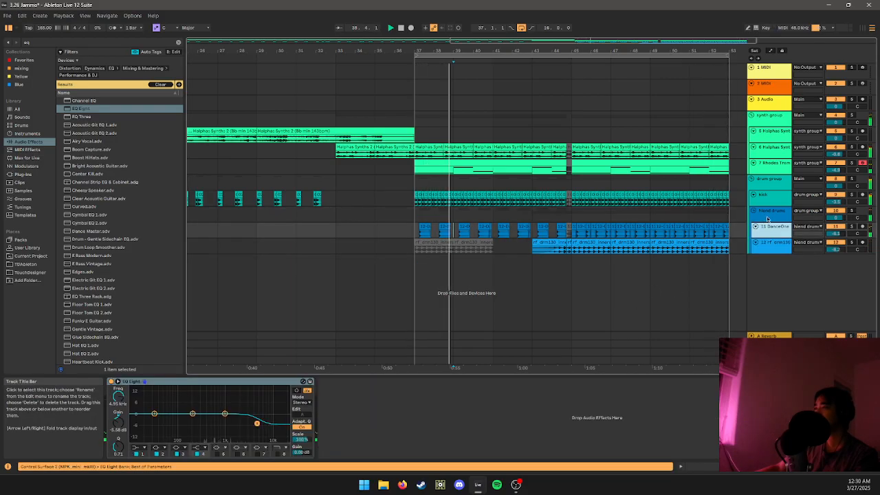
{"action": "left_click", "coordinate": [768, 212]}
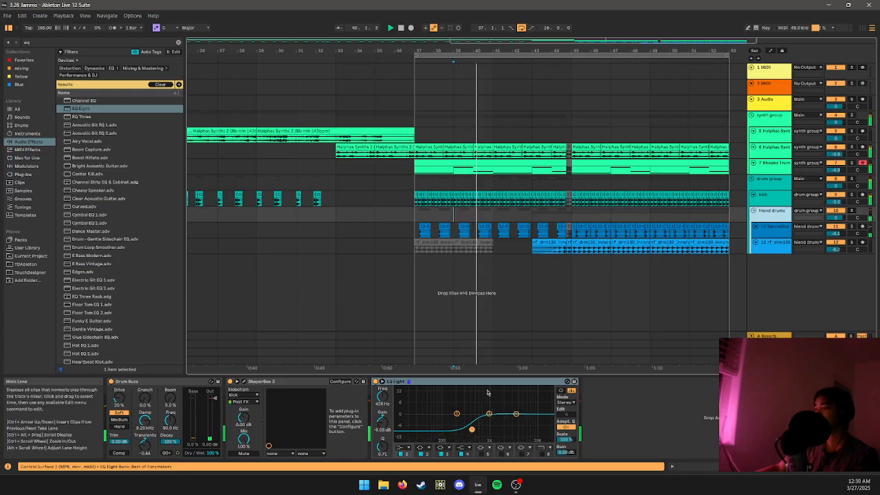
{"action": "left_click_drag", "start_coordinate": [472, 429], "coordinate": [471, 423]}
{"action": "key", "text": "ctrl+s"}
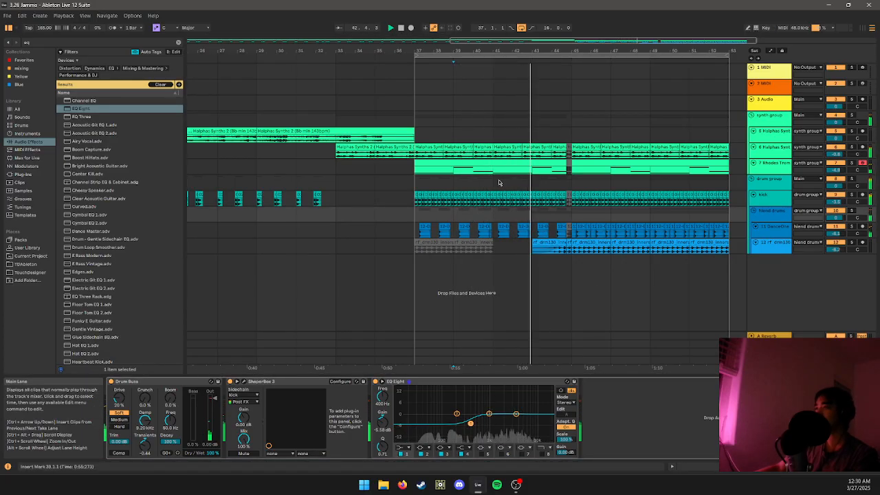
- Solo the Rhodes Tremolo track and play its clip from bar 37
{"action": "left_click", "coordinate": [455, 164]}
{"action": "scroll", "coordinate": [596, 180], "scroll_direction": "down", "scroll_amount": 2}
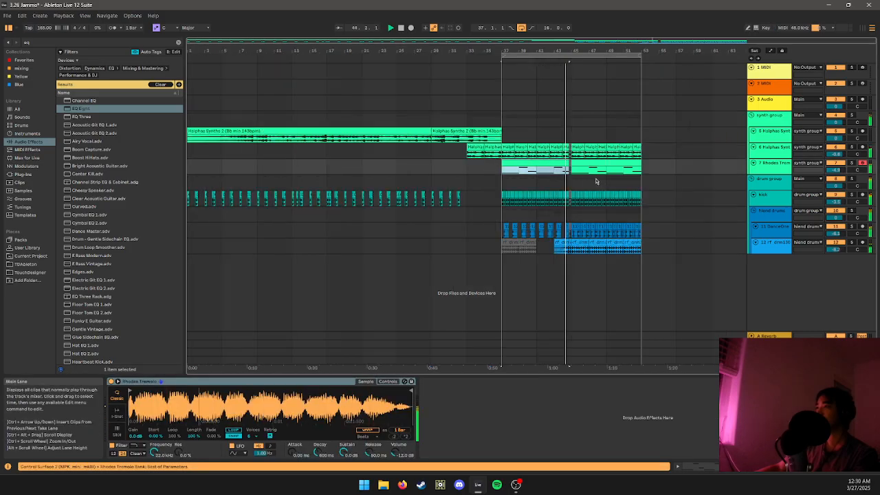
{"action": "left_click", "coordinate": [588, 171]}
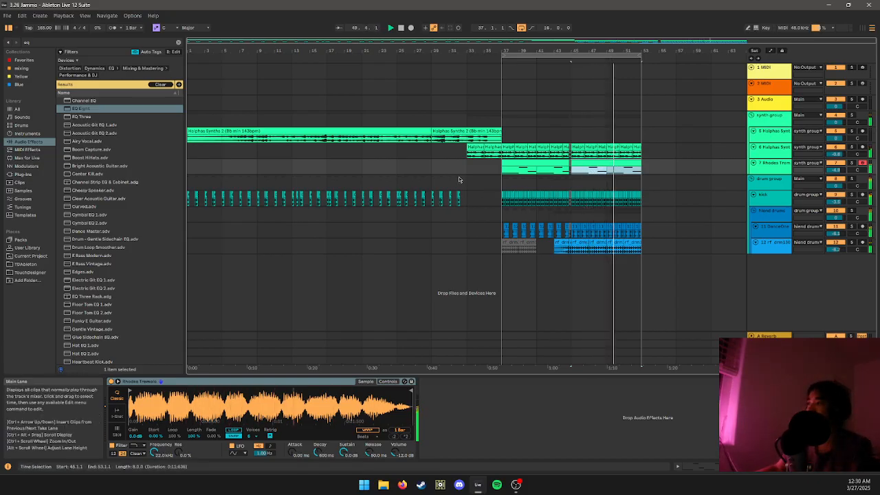
{"action": "left_click", "coordinate": [540, 163]}
{"action": "key", "text": "space"}
{"action": "key", "text": "space"}
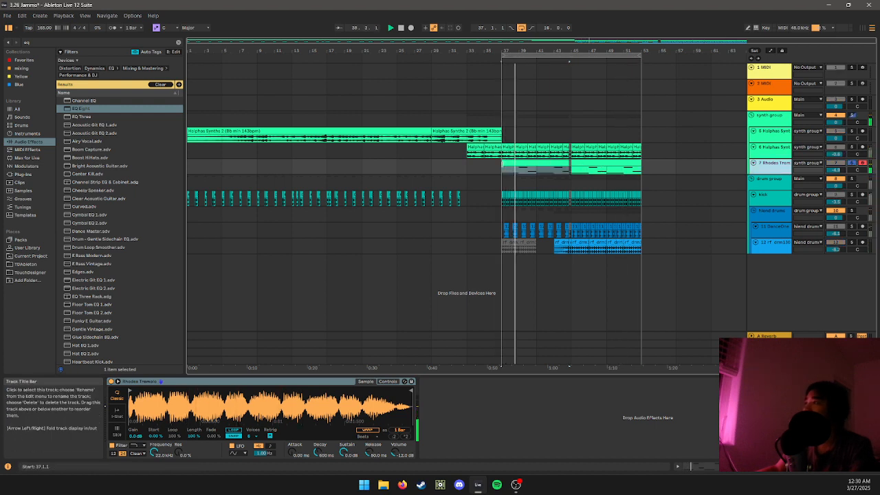
- Raise the Rhodes Tremolo sample's gain to about 3.4 dB and turn on warping with Transients preserved
{"action": "left_click", "coordinate": [131, 43]}
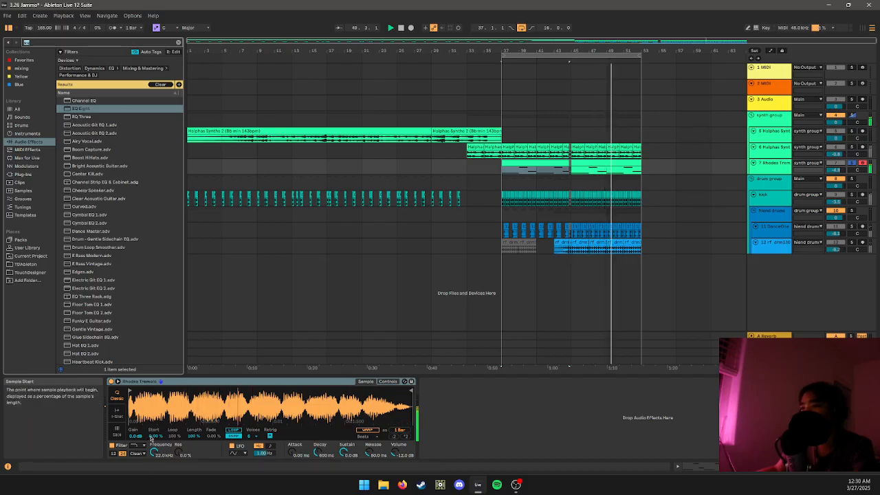
{"action": "mouse_move", "coordinate": [136, 437]}
{"action": "left_mouse_down"}
{"action": "mouse_move", "coordinate": [136, 414]}
{"action": "mouse_move", "coordinate": [136, 428]}
{"action": "left_mouse_up"}
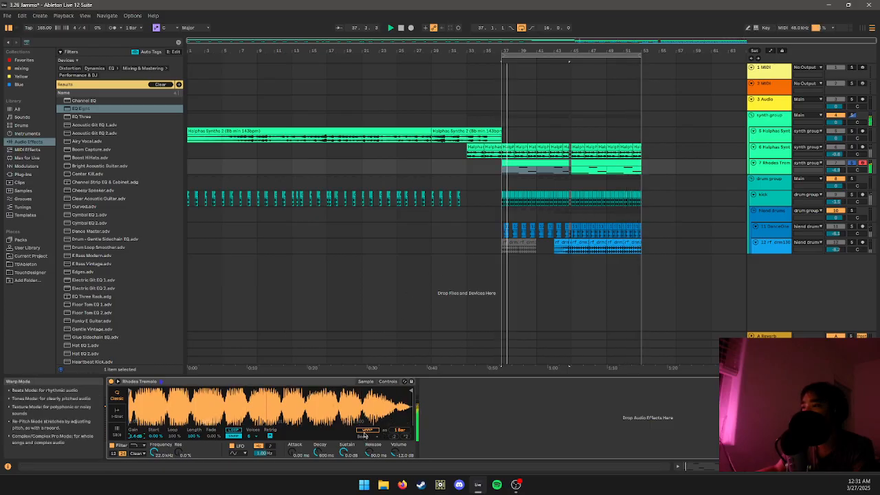
{"action": "left_click", "coordinate": [364, 432]}
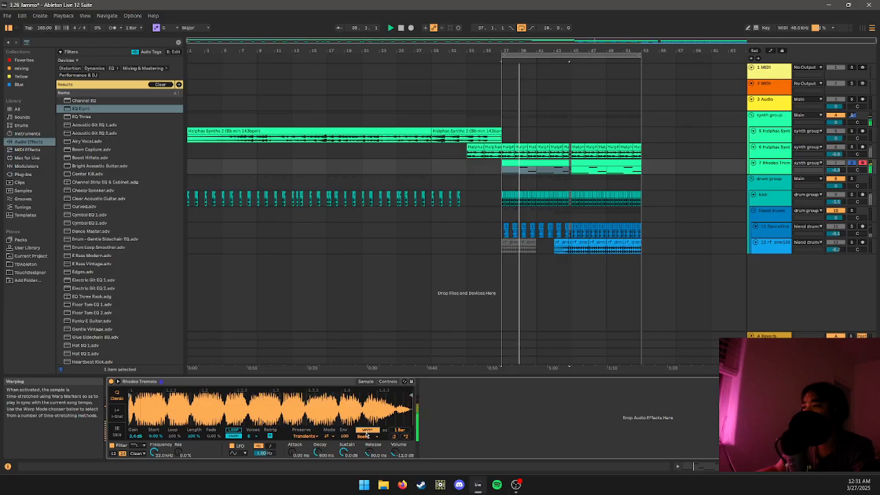
{"action": "left_click", "coordinate": [305, 436]}
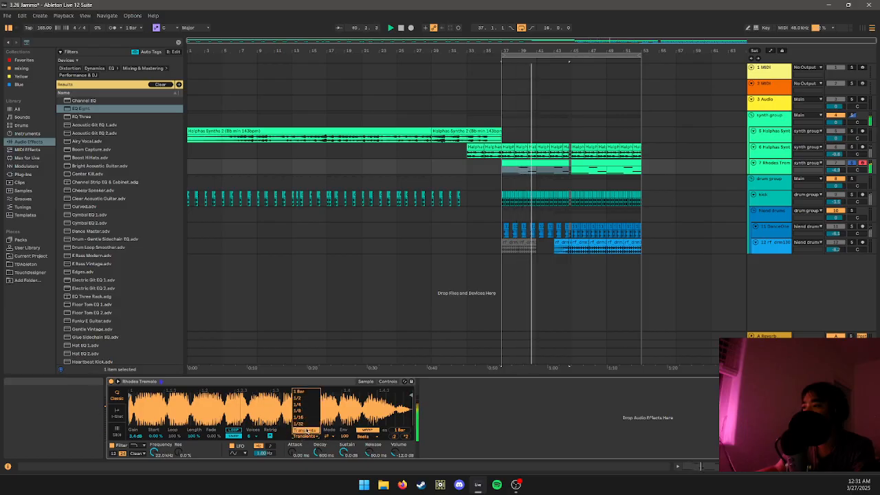
{"action": "left_click", "coordinate": [307, 430]}
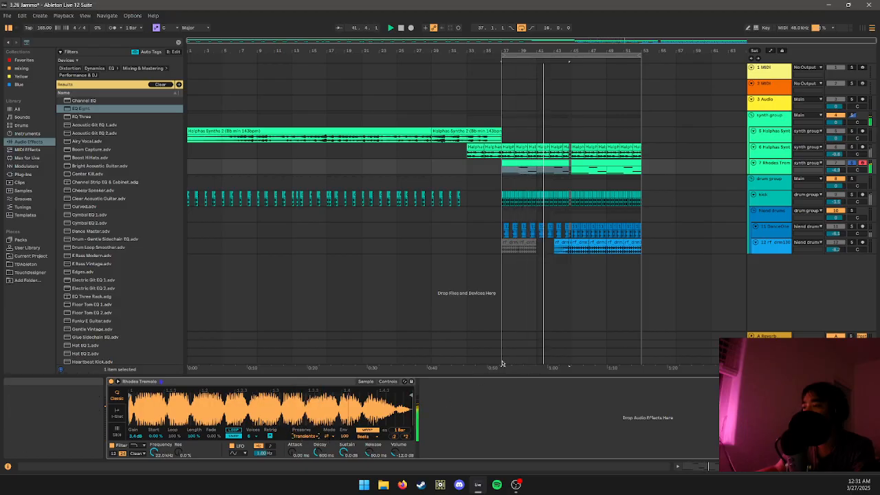
- Switch the Rhodes Tremolo sample's warp mode to Complex Pro with formants at 100 and the envelope at 8
{"action": "left_click", "coordinate": [365, 441]}
{"action": "left_click", "coordinate": [367, 432]}
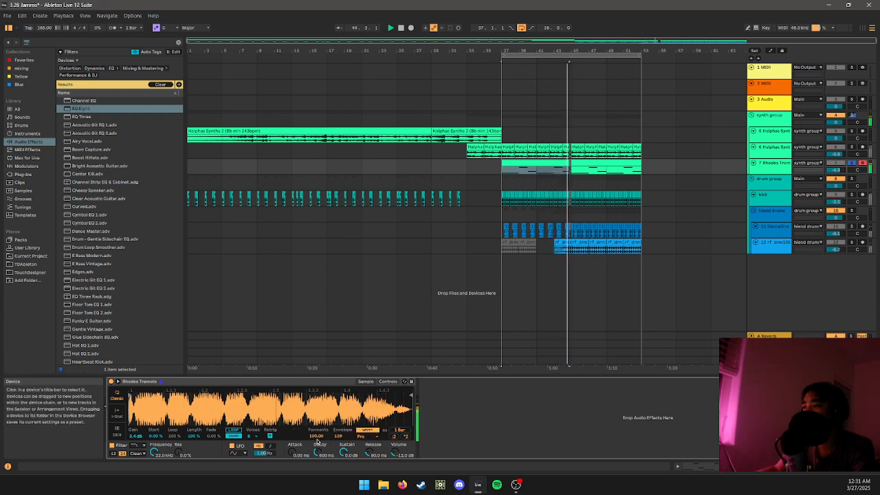
{"action": "left_click_drag", "start_coordinate": [317, 440], "coordinate": [318, 457]}
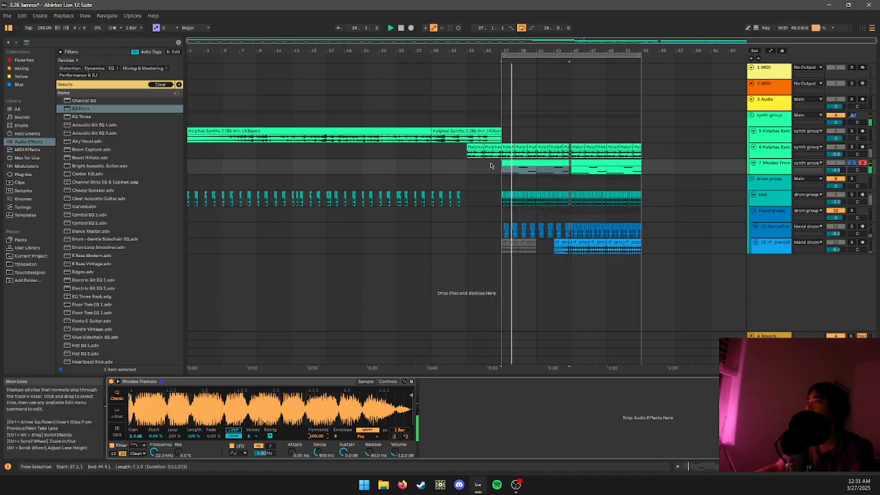
- Search the audio effects for "ott" and insert a new return track
{"action": "left_click", "coordinate": [143, 44]}
{"action": "type", "text": "eq"}
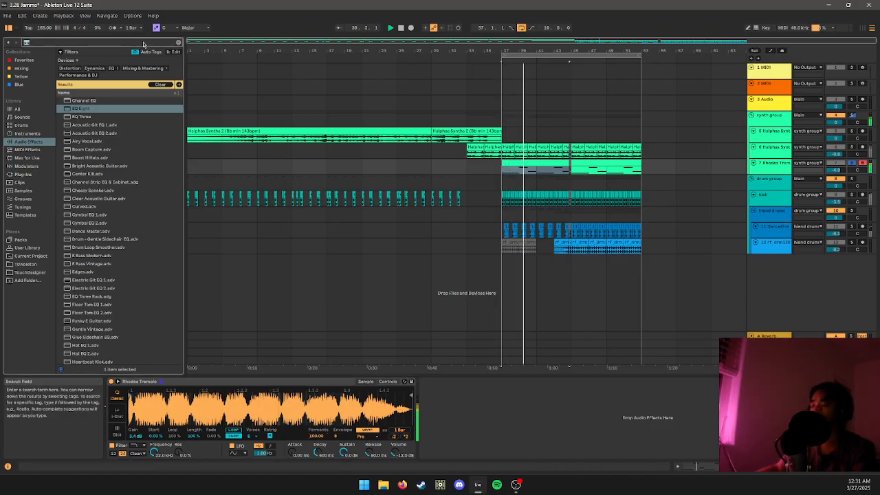
{"action": "key", "text": "BackSpace"}
{"action": "type", "text": "ott"}
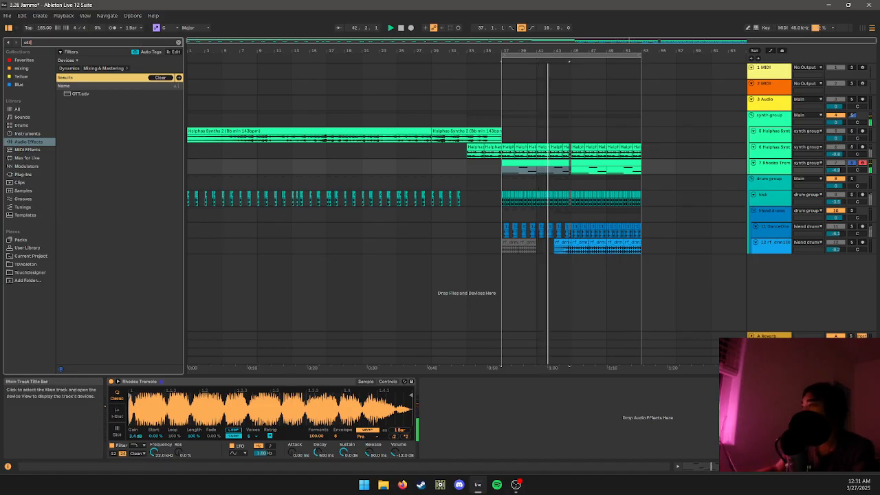
{"action": "right_click", "coordinate": [770, 227]}
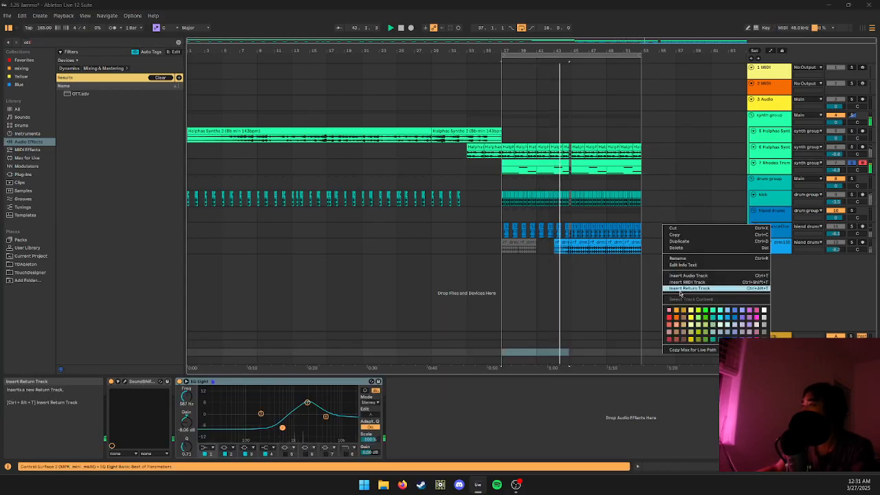
{"action": "left_click", "coordinate": [681, 290]}
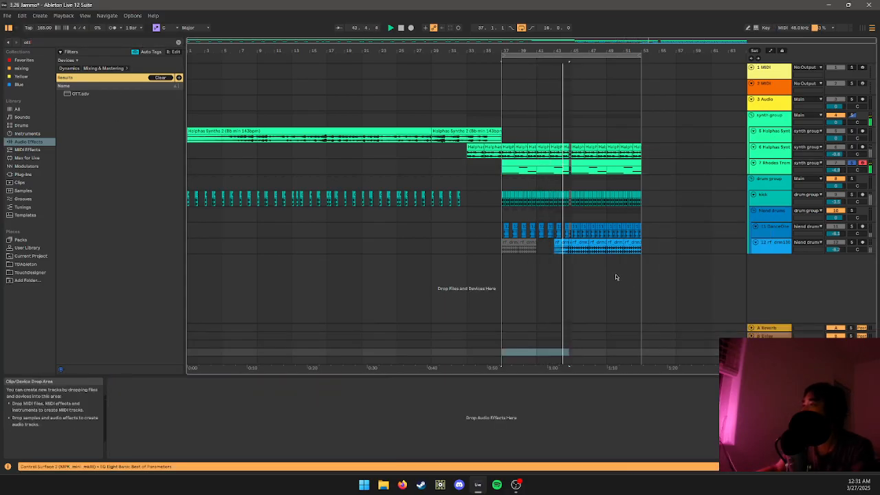
- Add OTT to the Rhodes Tremolo track, lower its amount to 27 % and unsolo the track
{"action": "left_click", "coordinate": [116, 92]}
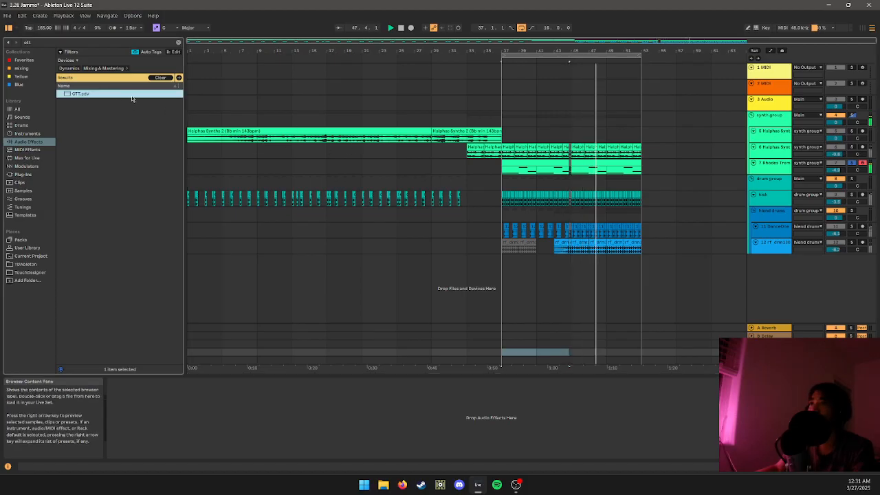
{"action": "left_click", "coordinate": [525, 167]}
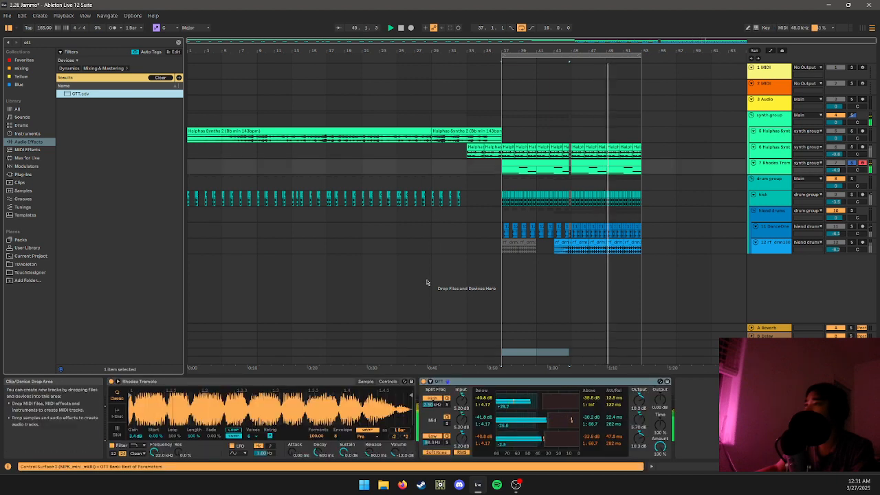
{"action": "left_click_drag", "start_coordinate": [660, 447], "coordinate": [660, 448]}
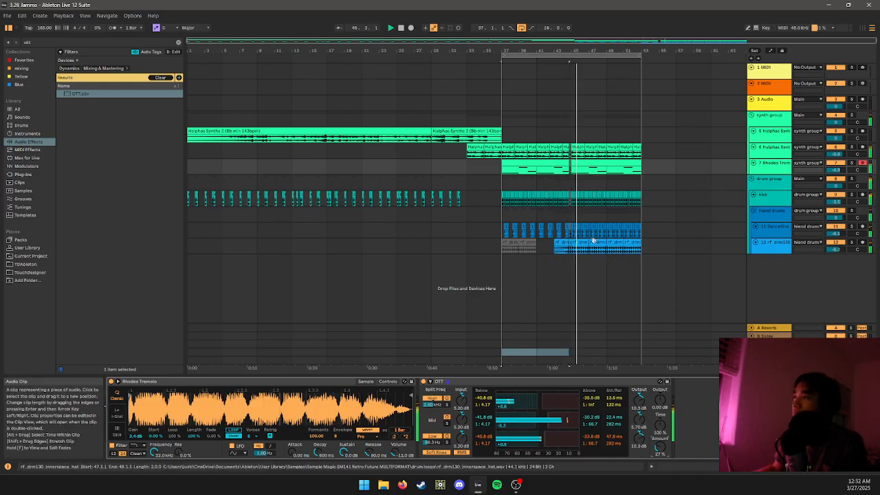
- Try to lengthen the first kick clip at bar 37 and undo the change
{"action": "scroll", "coordinate": [585, 237], "scroll_direction": "up", "scroll_amount": 3}
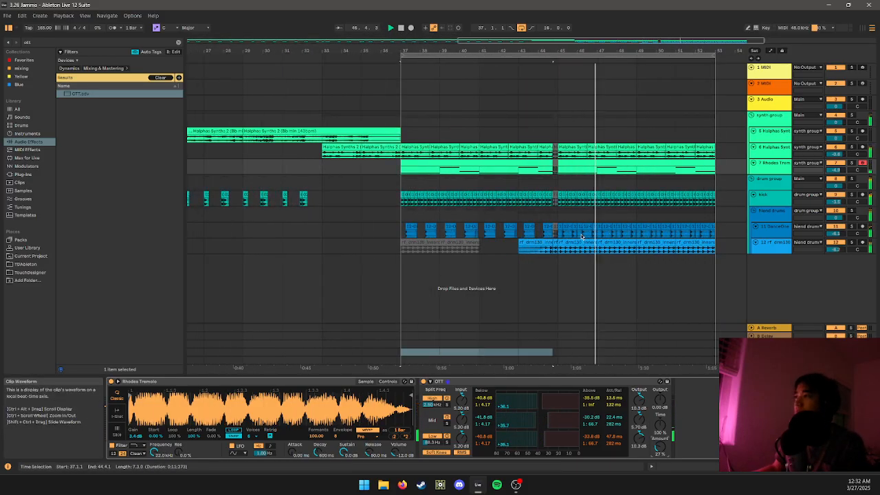
{"action": "left_click", "coordinate": [398, 196]}
{"action": "scroll", "coordinate": [405, 194], "scroll_direction": "up", "scroll_amount": 5}
{"action": "scroll", "coordinate": [392, 194], "scroll_direction": "up", "scroll_amount": 3}
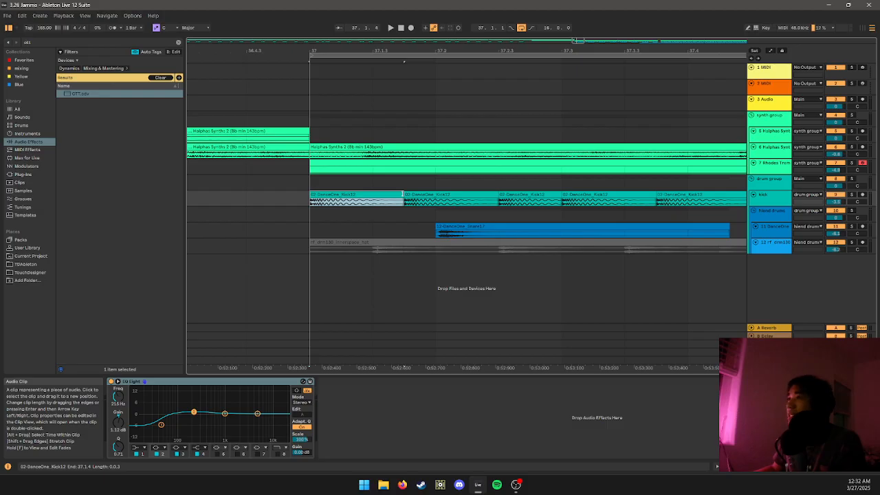
{"action": "left_click_drag", "start_coordinate": [404, 195], "coordinate": [439, 198]}
{"action": "key", "text": "ctrl+z"}
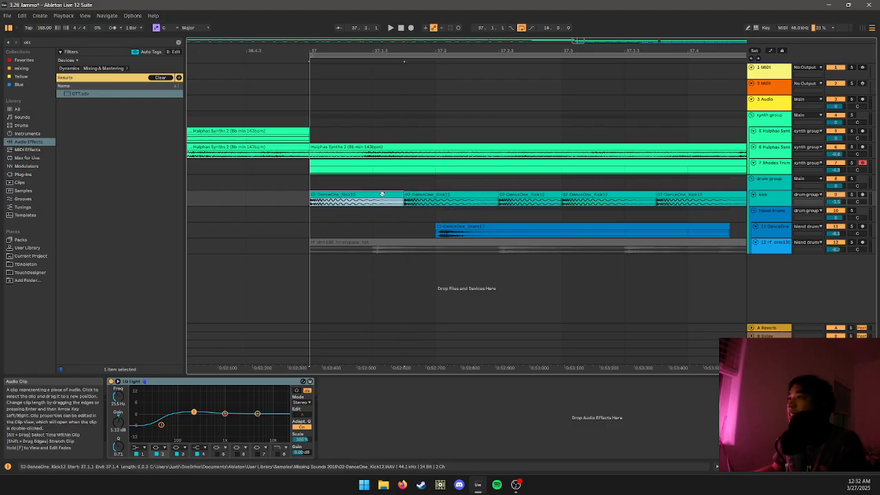
- Delete the kick track's clips from bar 37 to 44.4.3
{"action": "left_click_drag", "start_coordinate": [311, 183], "coordinate": [479, 189]}
{"action": "scroll", "coordinate": [454, 189], "scroll_direction": "down", "scroll_amount": 3}
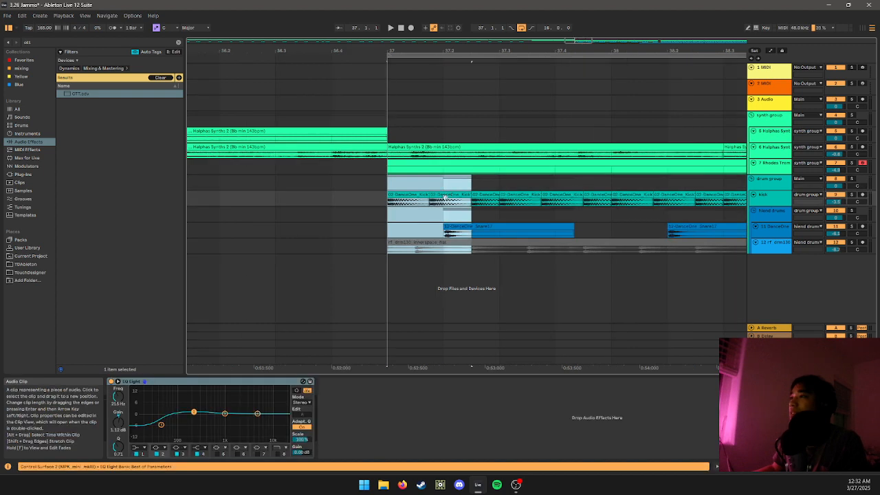
{"action": "left_click", "coordinate": [405, 193]}
{"action": "scroll", "coordinate": [520, 209], "scroll_direction": "down", "scroll_amount": 6}
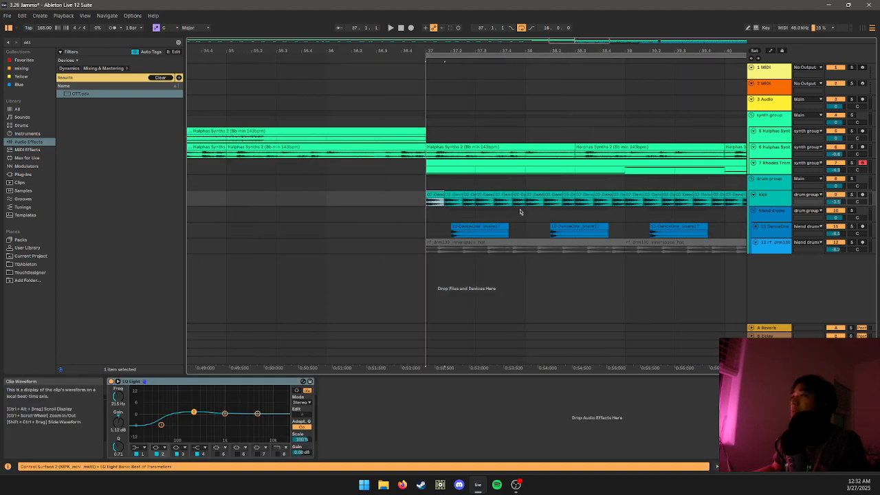
{"action": "left_click", "coordinate": [647, 207]}
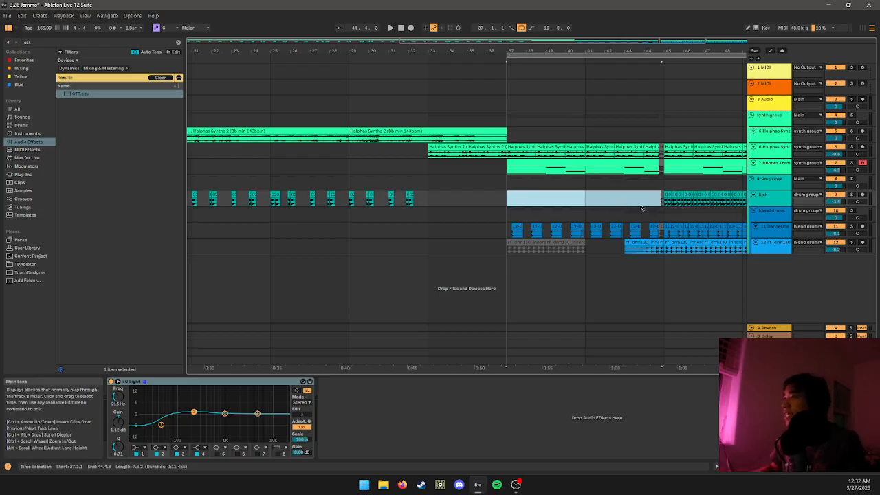
- Copy the one-beat kick clip from bar 31 to the start of bar 37 on the kick track
{"action": "scroll", "coordinate": [412, 200], "scroll_direction": "up", "scroll_amount": 4}
{"action": "left_click", "coordinate": [416, 196]}
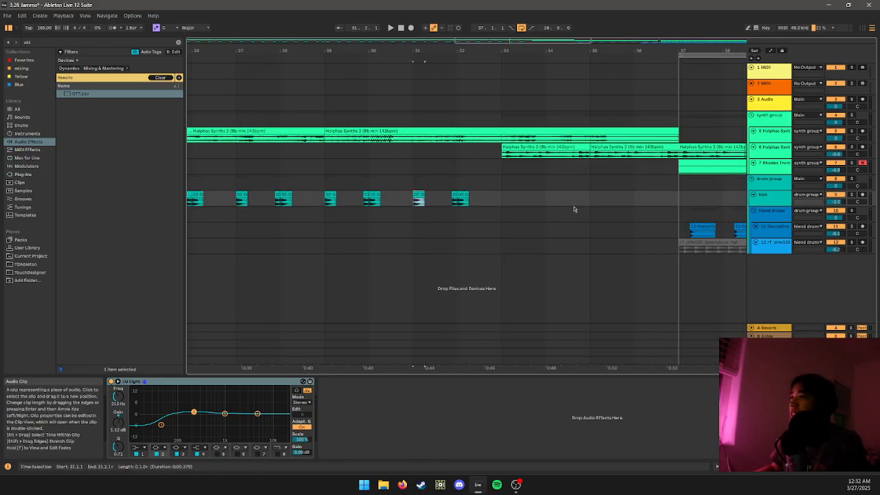
{"action": "scroll", "coordinate": [573, 206], "scroll_direction": "right", "scroll_amount": 5}
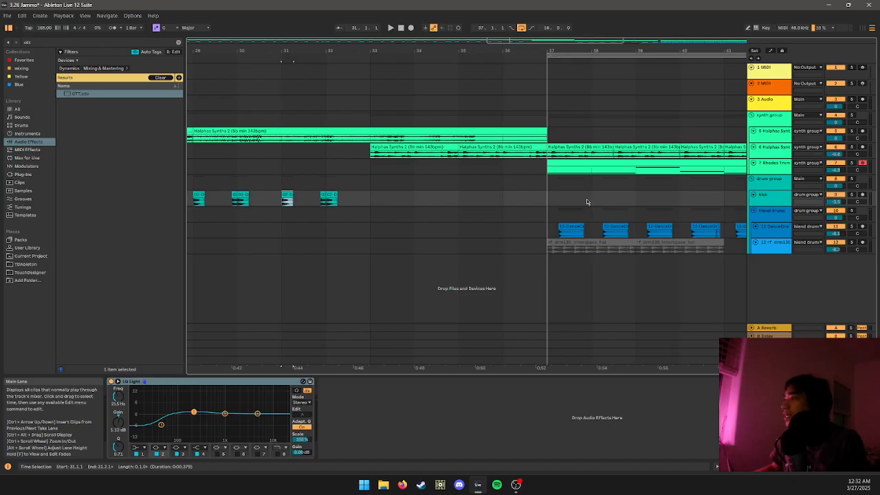
{"action": "scroll", "coordinate": [583, 198], "scroll_direction": "up", "scroll_amount": 5}
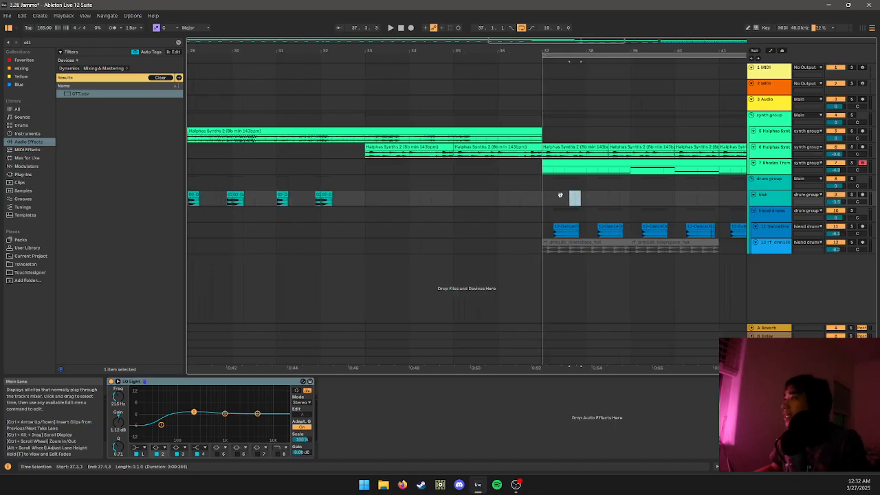
{"action": "scroll", "coordinate": [480, 204], "scroll_direction": "up", "scroll_amount": 3}
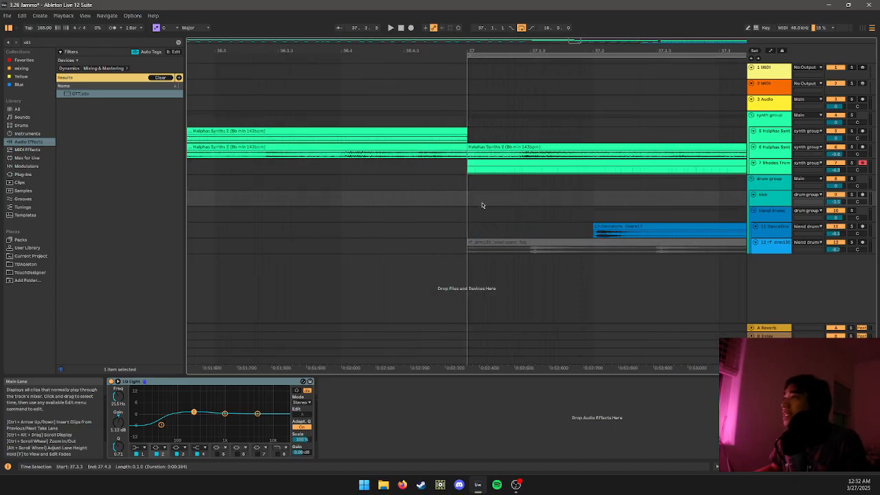
{"action": "scroll", "coordinate": [470, 206], "scroll_direction": "down", "scroll_amount": 3}
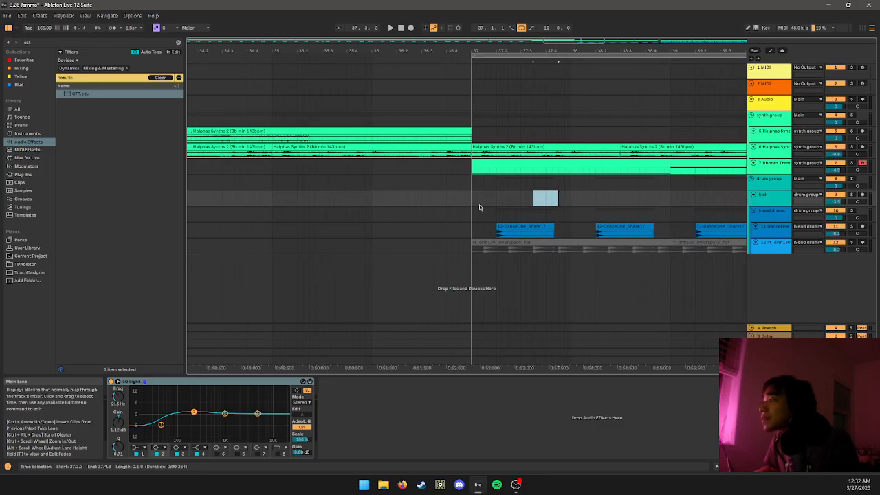
{"action": "left_click", "coordinate": [480, 201]}
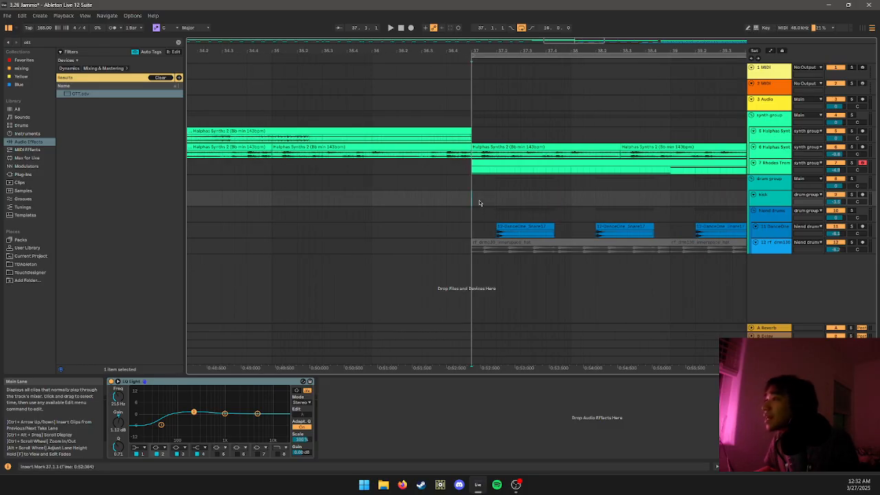
{"action": "left_click_drag", "start_coordinate": [518, 207], "coordinate": [141, 179]}
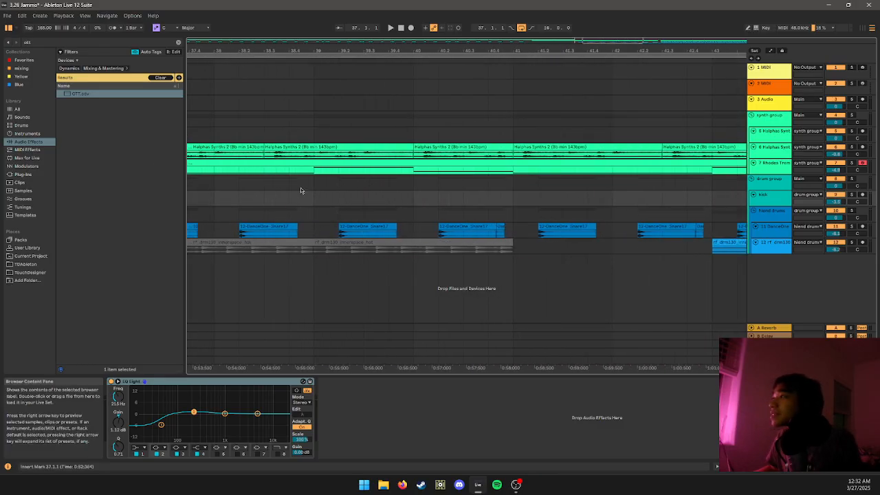
{"action": "left_click_drag", "start_coordinate": [493, 216], "coordinate": [248, 171]}
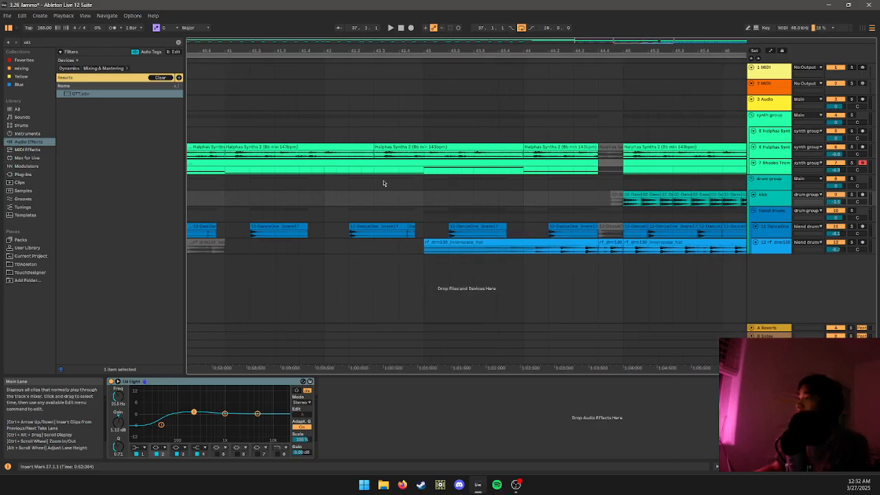
{"action": "left_click_drag", "start_coordinate": [617, 207], "coordinate": [546, 220]}
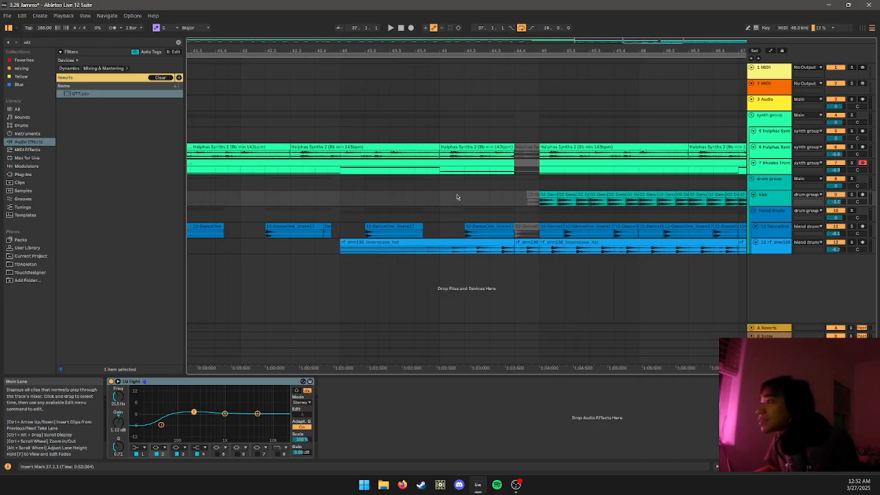
{"action": "left_click_drag", "start_coordinate": [436, 190], "coordinate": [658, 196]}
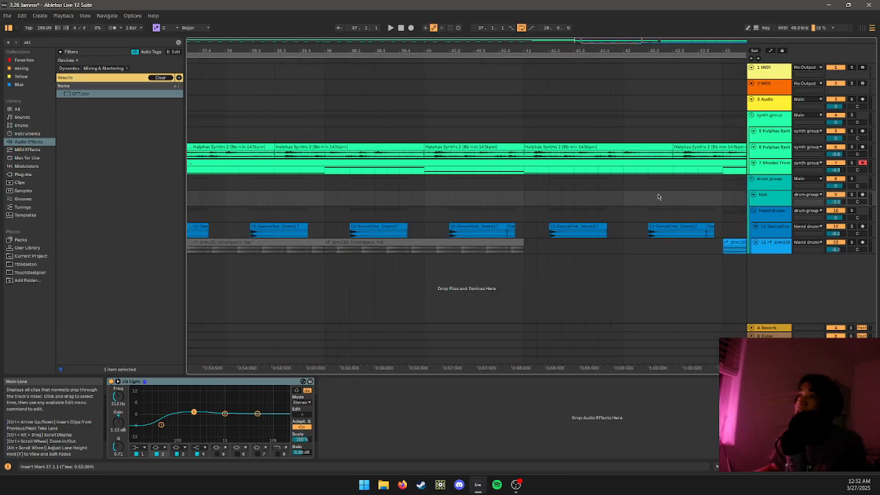
- Duplicate the kick at one-and-a-half-beat spacing to build a three-hit pattern filling bar 37
{"action": "left_click_drag", "start_coordinate": [568, 185], "coordinate": [691, 199]}
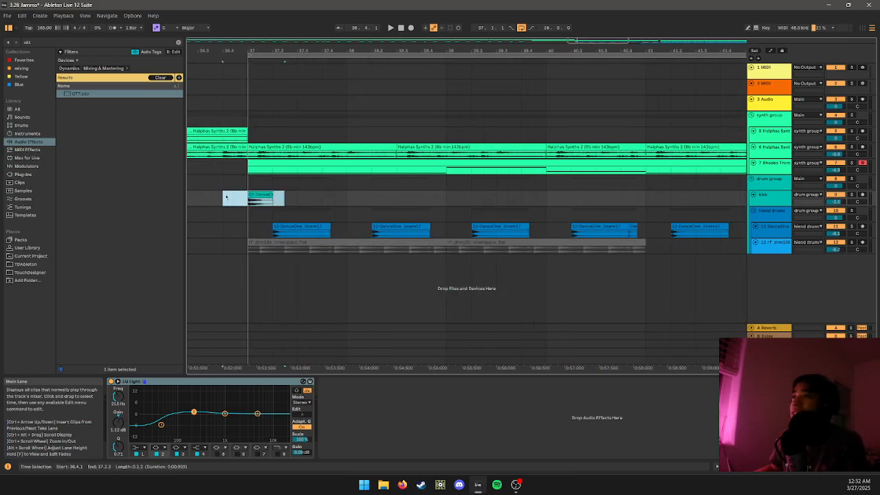
{"action": "key", "text": "ctrl+d"}
{"action": "key", "text": "ctrl+d"}
{"action": "left_click", "coordinate": [342, 200]}
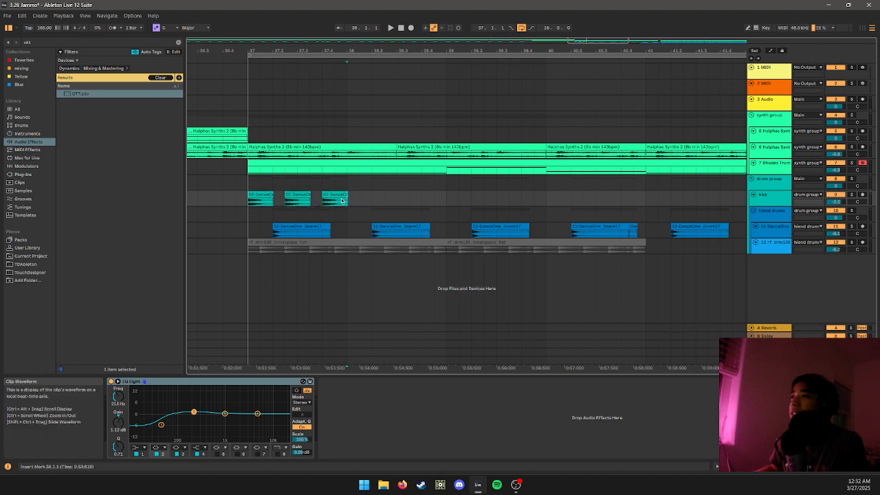
- Try to duplicate the one-bar kick pattern from bar 38 onward and undo the copies
{"action": "key", "text": "ctrl+d"}
{"action": "key", "text": "ctrl+d"}
{"action": "key", "text": "ctrl+d"}
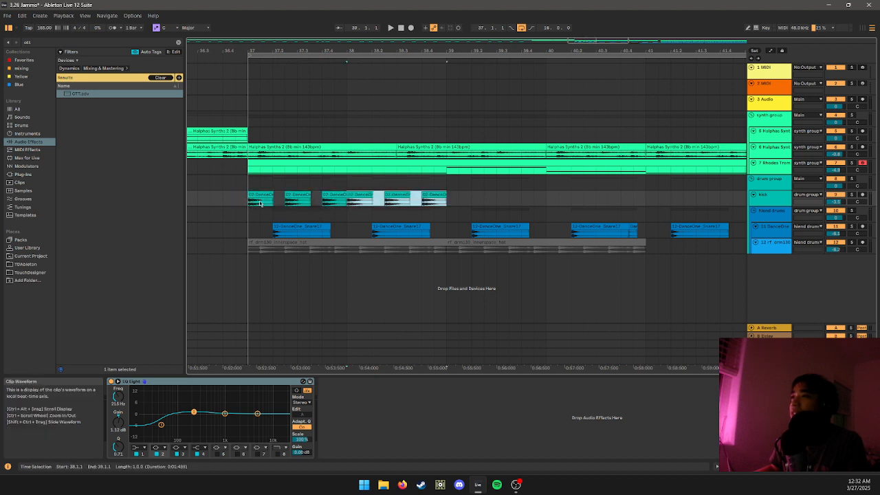
{"action": "key", "text": "ctrl+z"}
{"action": "key", "text": "ctrl+z"}
{"action": "key", "text": "ctrl+z"}
- Duplicate bar 37's three-hit kick pattern repeatedly up to the start of bar 45
{"action": "scroll", "coordinate": [342, 207], "scroll_direction": "up", "scroll_amount": 3}
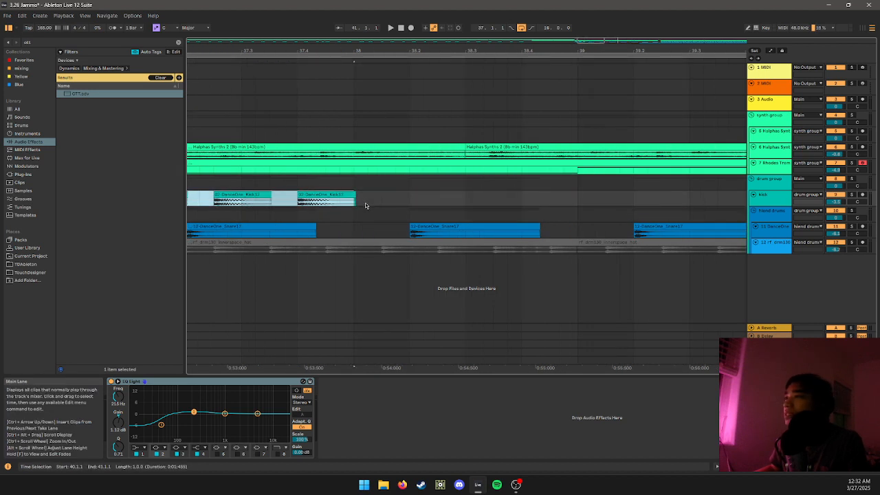
{"action": "key", "text": "ctrl+d"}
{"action": "key", "text": "ctrl+d"}
{"action": "key", "text": "ctrl+d"}
{"action": "key", "text": "ctrl+d"}
{"action": "key", "text": "ctrl+d"}
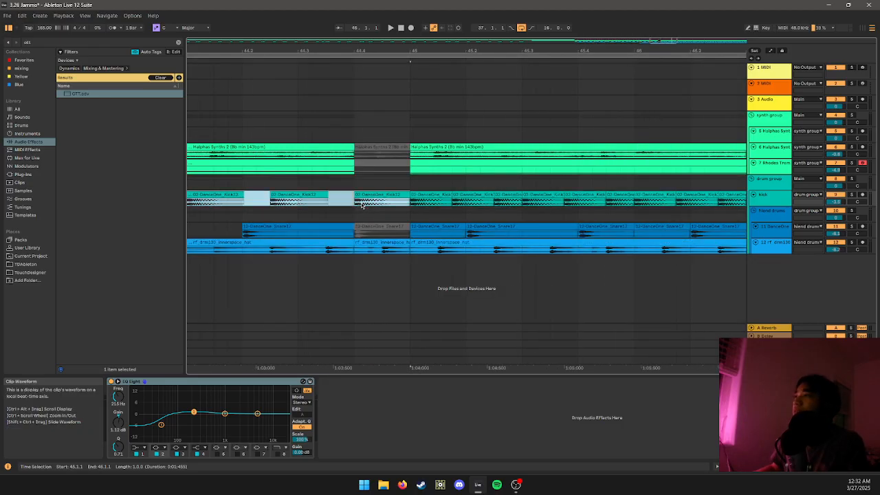
- Crop the last kick clip before bar 45, the one starting at beat 44.4
{"action": "left_click", "coordinate": [359, 193]}
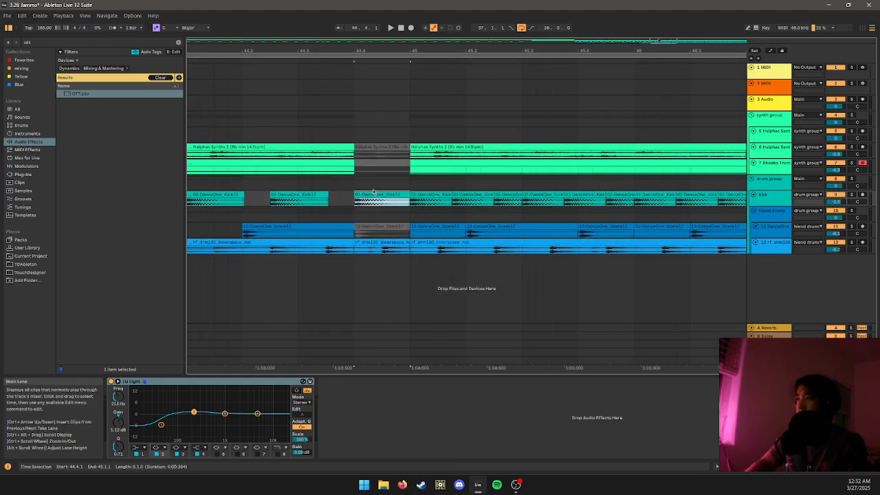
{"action": "right_click", "coordinate": [364, 197]}
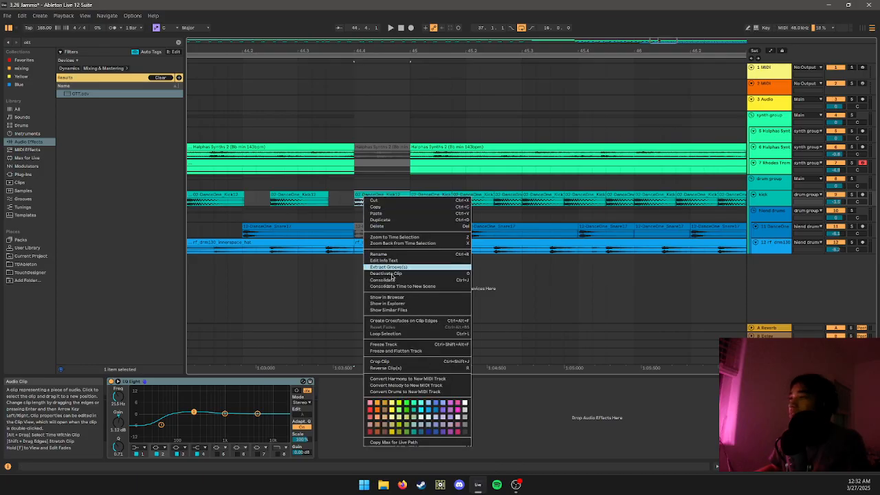
{"action": "left_click", "coordinate": [377, 361]}
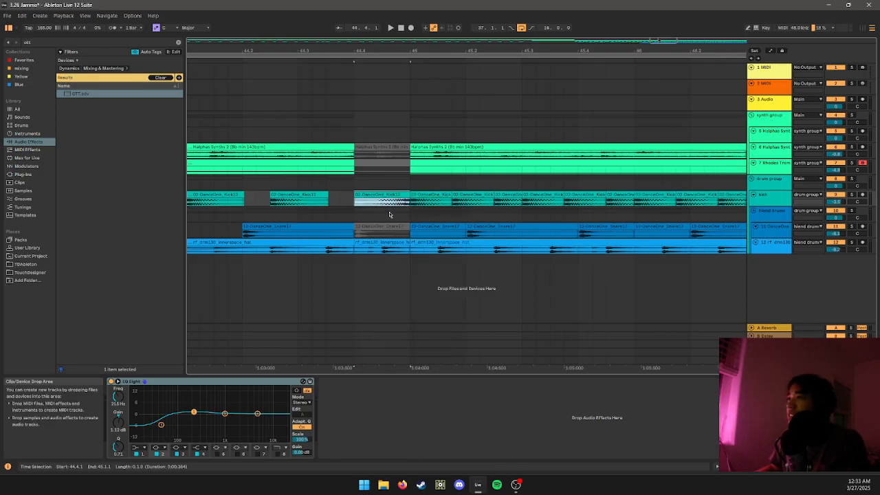
- Play the section from bar 37 and listen to the new kick pattern against the synths, snare and hats
{"action": "scroll", "coordinate": [309, 211], "scroll_direction": "down", "scroll_amount": 5}
{"action": "scroll", "coordinate": [309, 210], "scroll_direction": "down", "scroll_amount": 3}
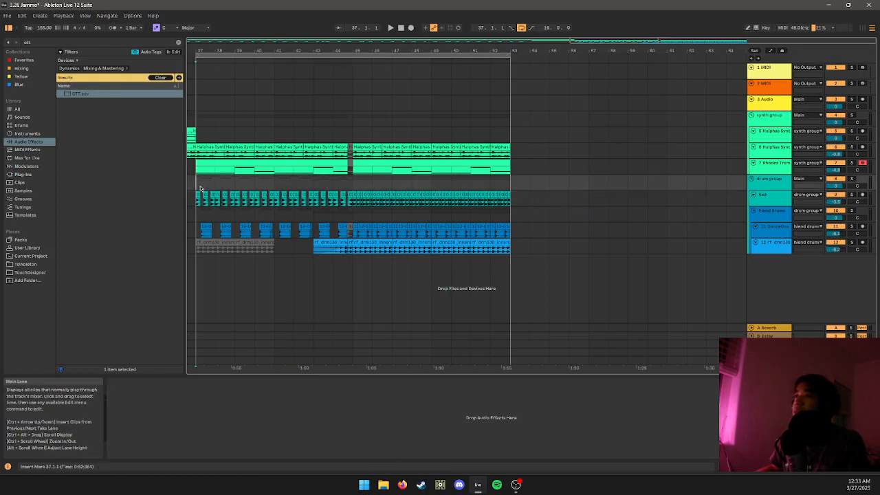
{"action": "left_click", "coordinate": [283, 195]}
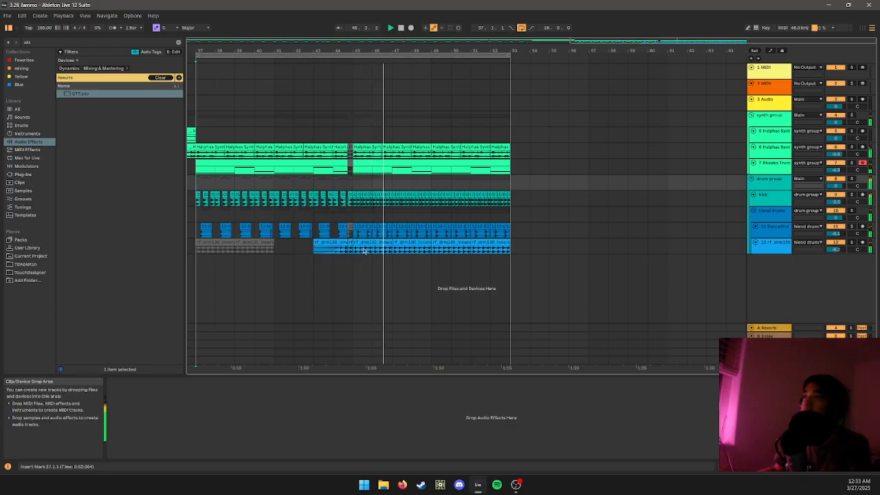
{"action": "scroll", "coordinate": [365, 250], "scroll_direction": "down", "scroll_amount": 4}
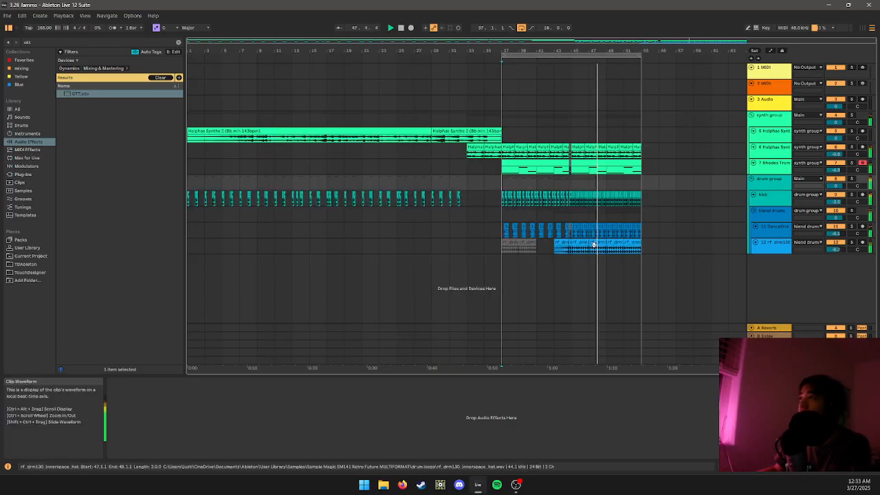
{"action": "scroll", "coordinate": [591, 281], "scroll_direction": "up", "scroll_amount": 2}
{"action": "scroll", "coordinate": [577, 271], "scroll_direction": "down", "scroll_amount": 2}
{"action": "scroll", "coordinate": [585, 264], "scroll_direction": "up", "scroll_amount": 3}
{"action": "scroll", "coordinate": [599, 261], "scroll_direction": "right", "scroll_amount": 2}
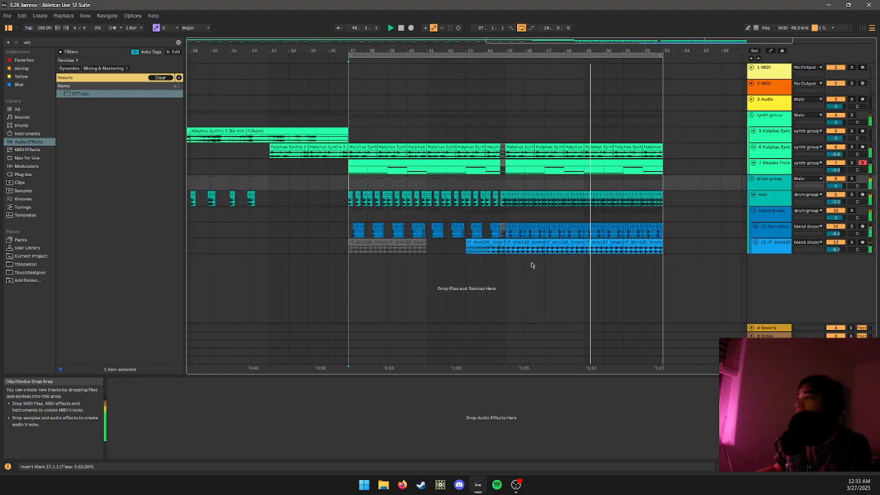
{"action": "left_click", "coordinate": [130, 16]}
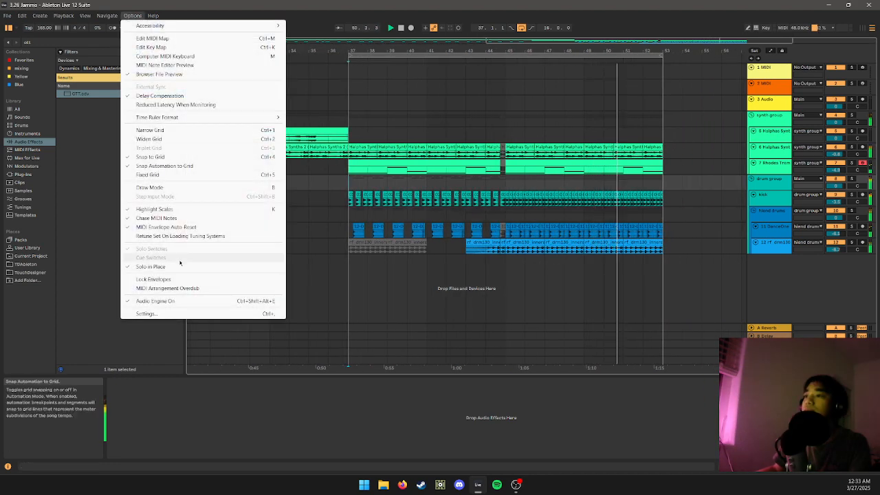
{"action": "left_click", "coordinate": [146, 314]}
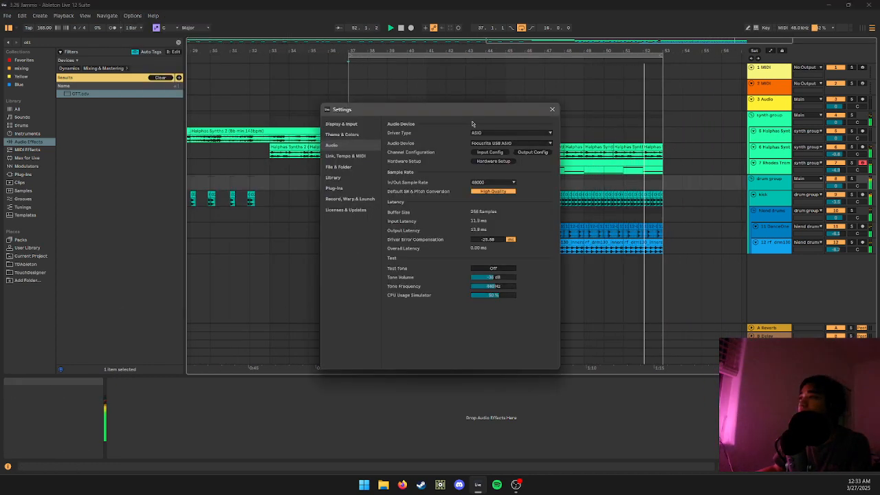
{"action": "left_click", "coordinate": [552, 110]}
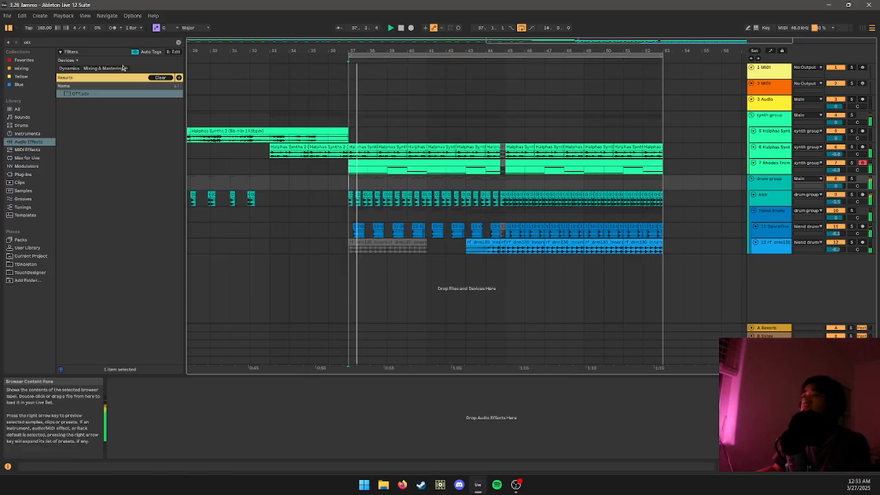
- Show the arrangement track options and set track delays of -16 ms on the DanceOne snare and 5 ms on the rf_drm130 hat
{"action": "left_click", "coordinate": [86, 16]}
{"action": "mouse_move", "coordinate": [105, 18]}
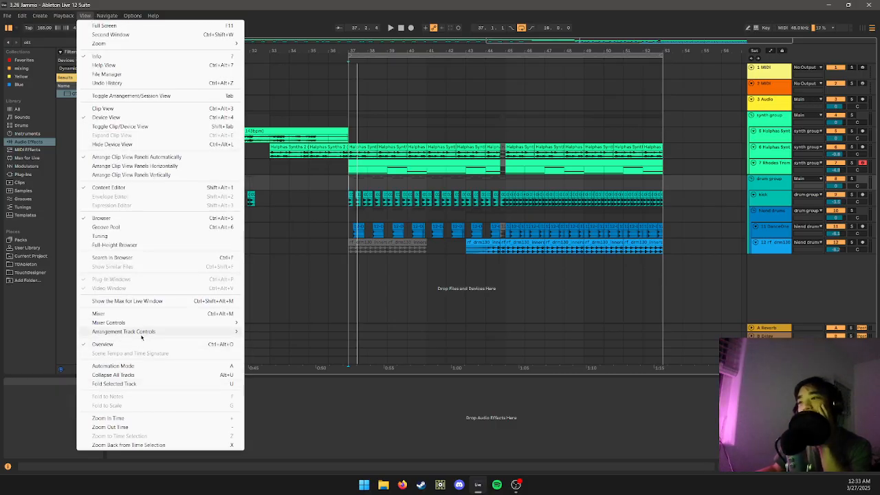
{"action": "mouse_move", "coordinate": [159, 334]}
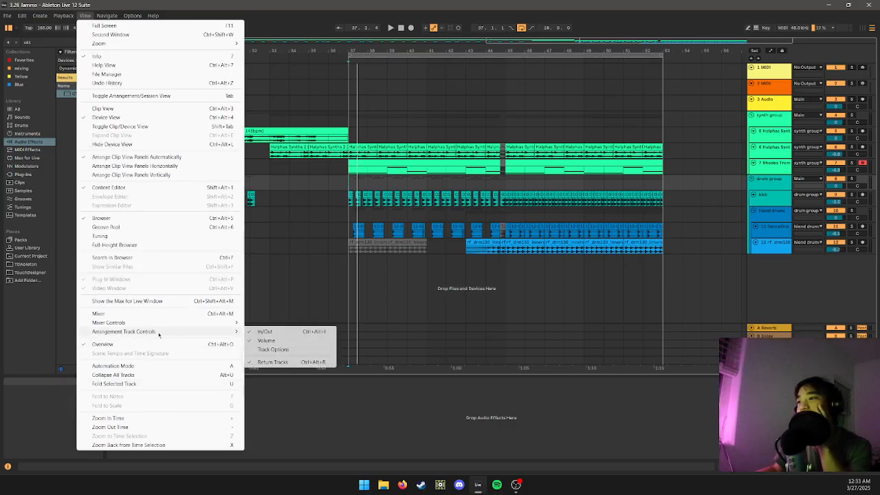
{"action": "left_click", "coordinate": [273, 350]}
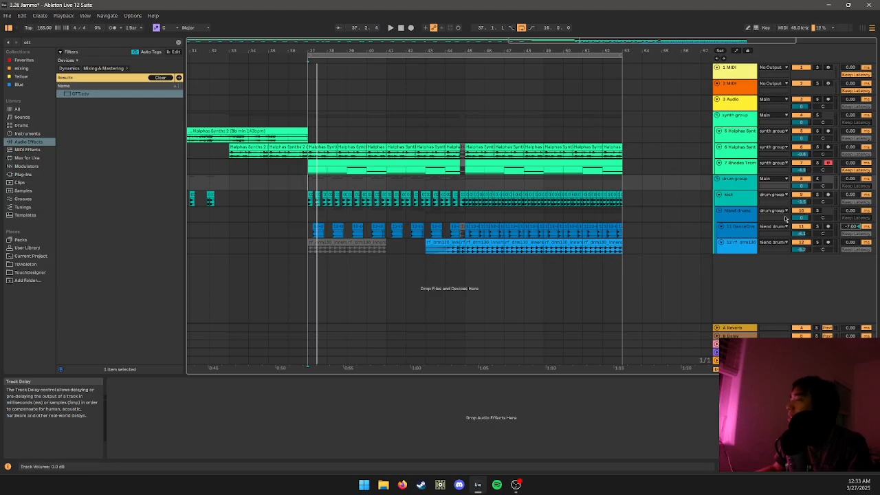
{"action": "key", "text": "space"}
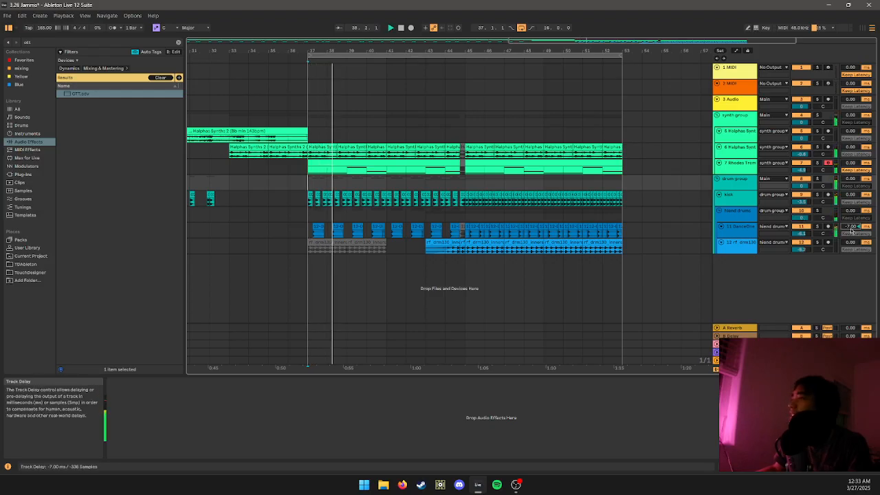
{"action": "scroll", "coordinate": [851, 227], "scroll_direction": "up", "scroll_amount": 1}
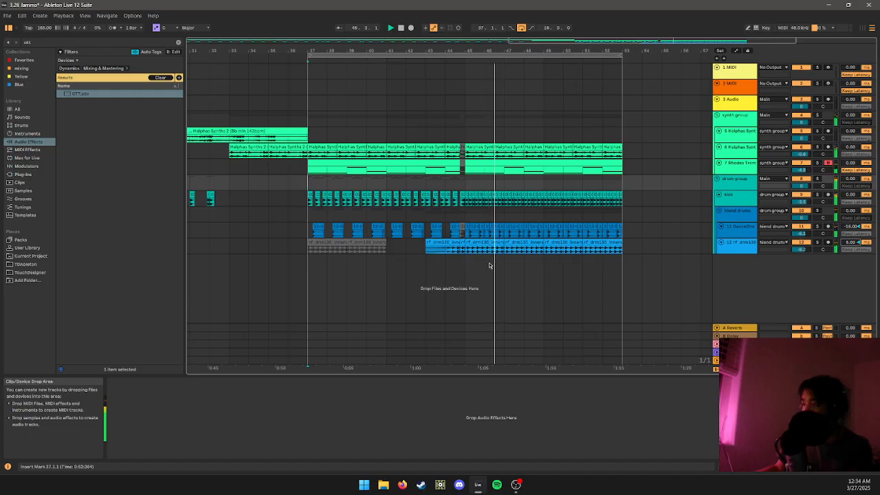
- Search the plug-ins for "brighter" and add OneKnob Brighter Stereo to the Rhodes Tremolo track
{"action": "left_click", "coordinate": [481, 169]}
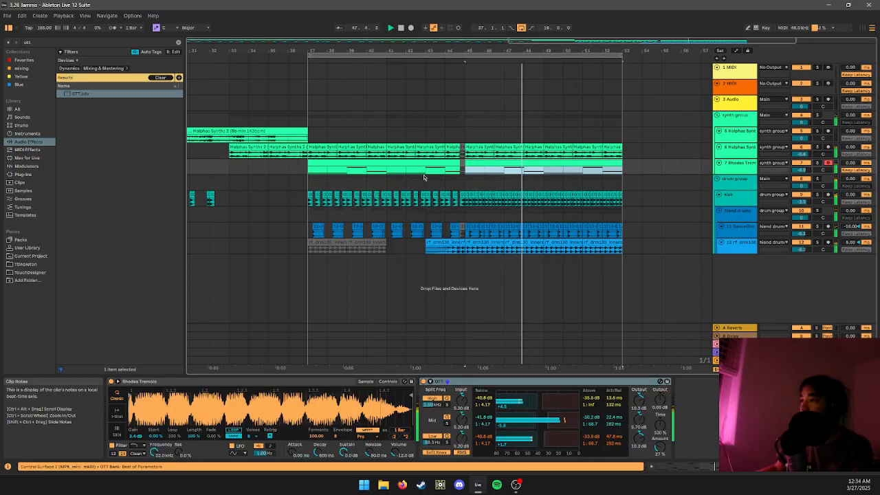
{"action": "left_click", "coordinate": [69, 44]}
{"action": "type", "text": "brighten"}
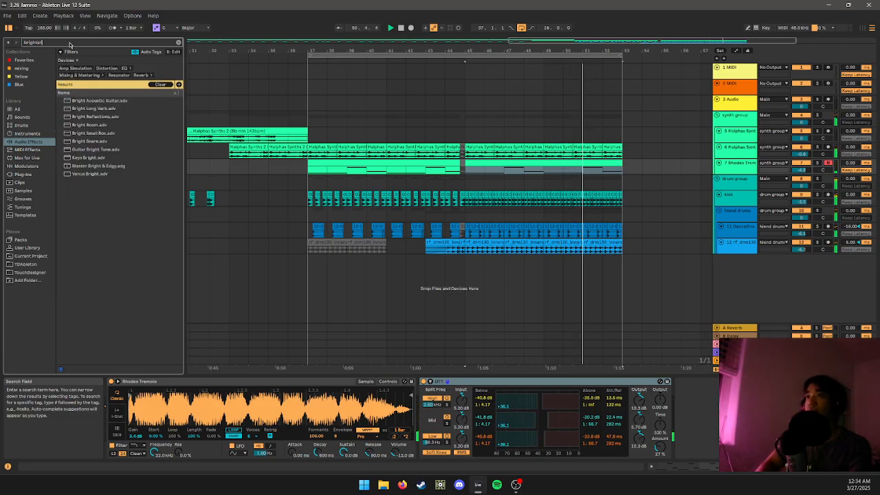
{"action": "key", "text": "BackSpace"}
{"action": "type", "text": "r"}
{"action": "left_click", "coordinate": [30, 174]}
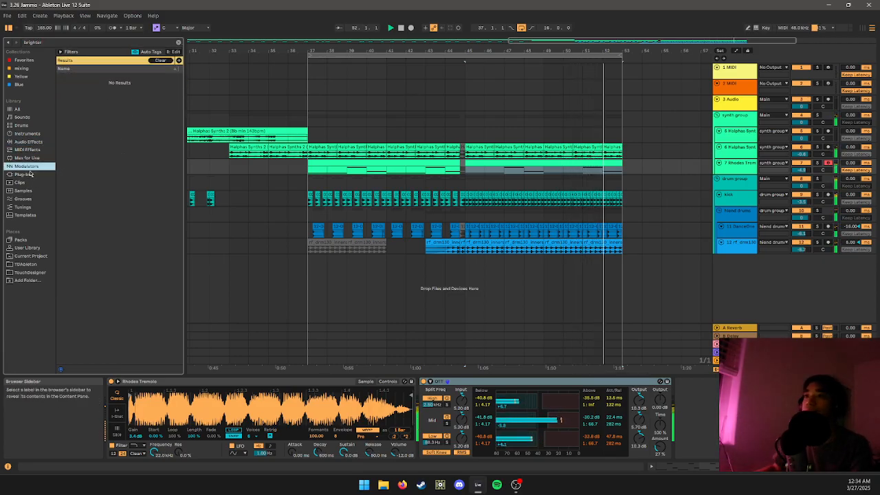
{"action": "left_click", "coordinate": [97, 134]}
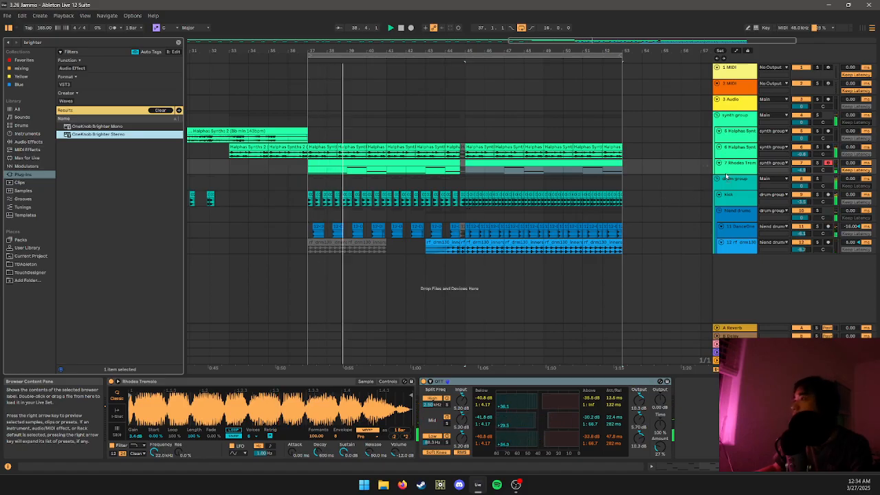
{"action": "left_click_drag", "start_coordinate": [726, 177], "coordinate": [724, 167]}
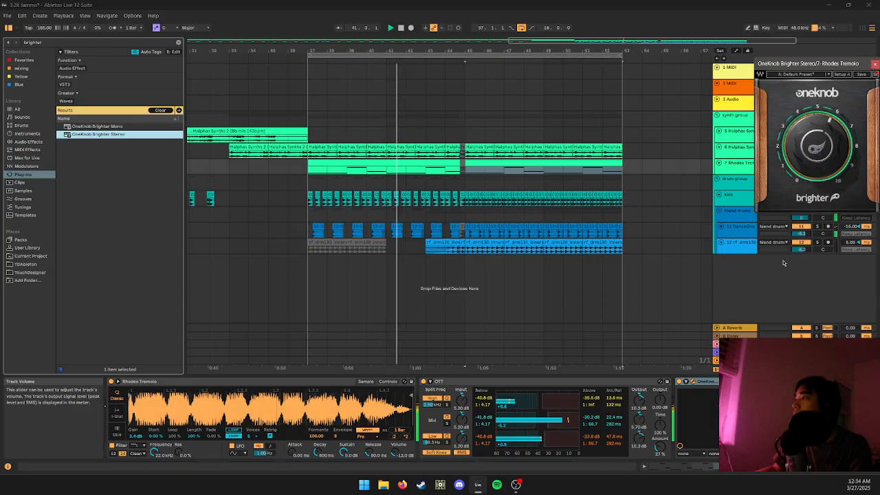
- Move OneKnob Brighter ahead of OTT in the Rhodes Tremolo chain and close its plug-in window
{"action": "left_click_drag", "start_coordinate": [706, 381], "coordinate": [467, 382]}
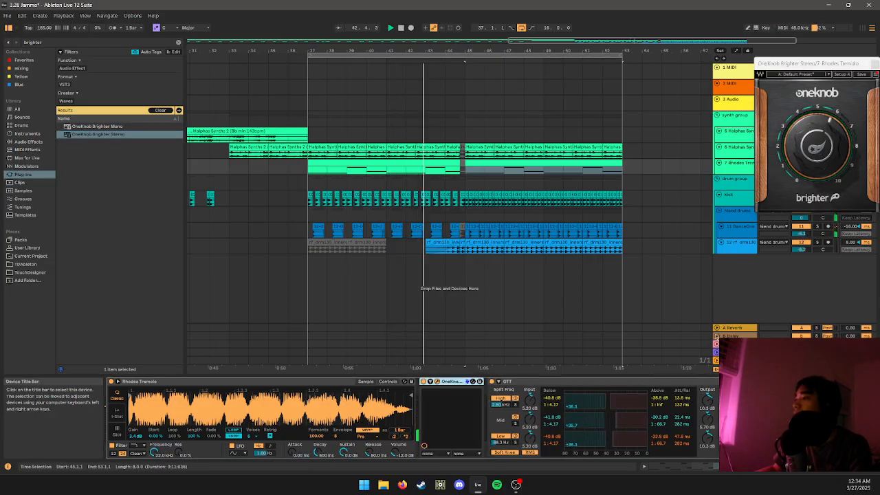
{"action": "left_click", "coordinate": [817, 147]}
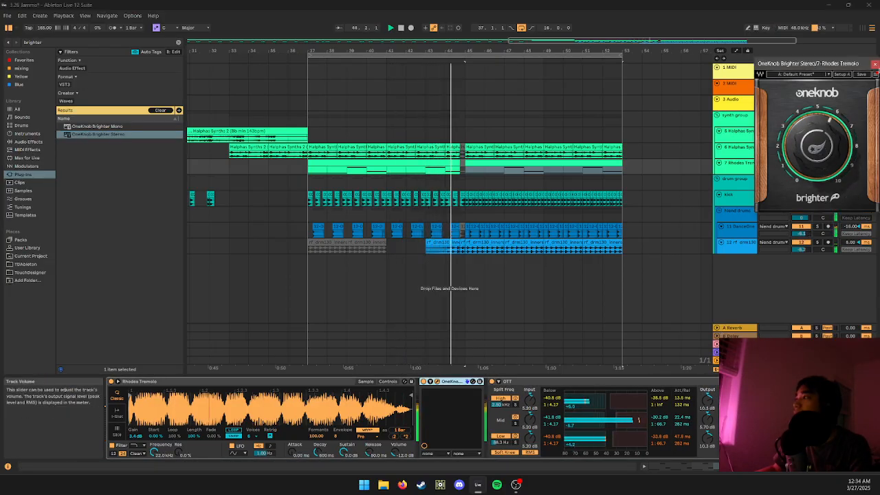
{"action": "left_click", "coordinate": [874, 64]}
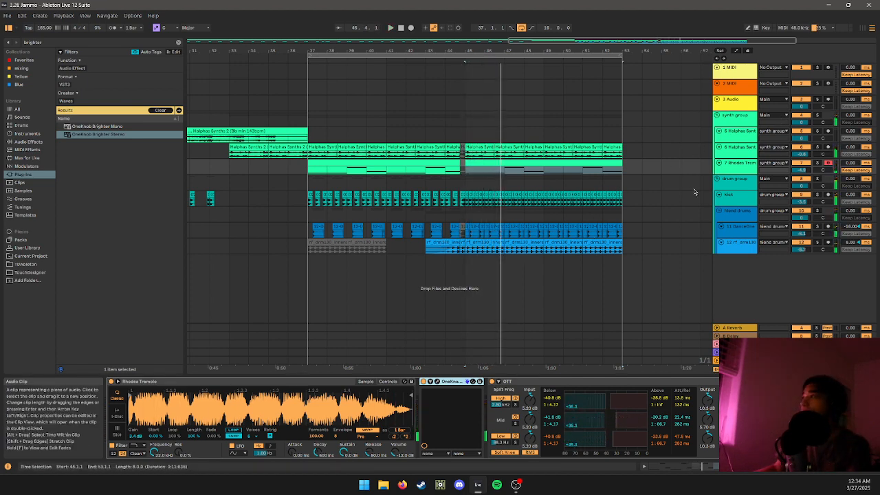
- Group the synth group and drum group under one parent group and unfold both to show their tracks
{"action": "left_click", "coordinate": [730, 181]}
{"action": "left_click", "coordinate": [748, 122], "text": "shift"}
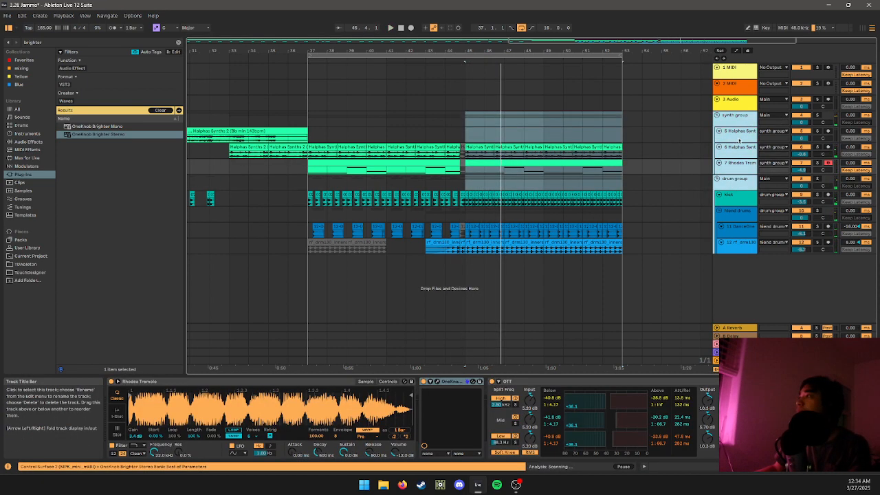
{"action": "key", "text": "ctrl+g"}
{"action": "left_click", "coordinate": [730, 216]}
{"action": "left_click", "coordinate": [716, 153]}
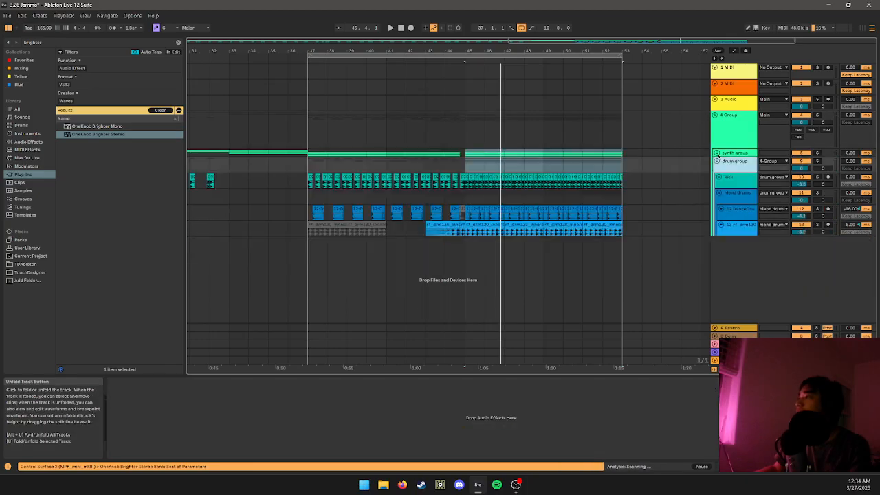
{"action": "left_click", "coordinate": [717, 153]}
{"action": "left_click", "coordinate": [729, 135]}
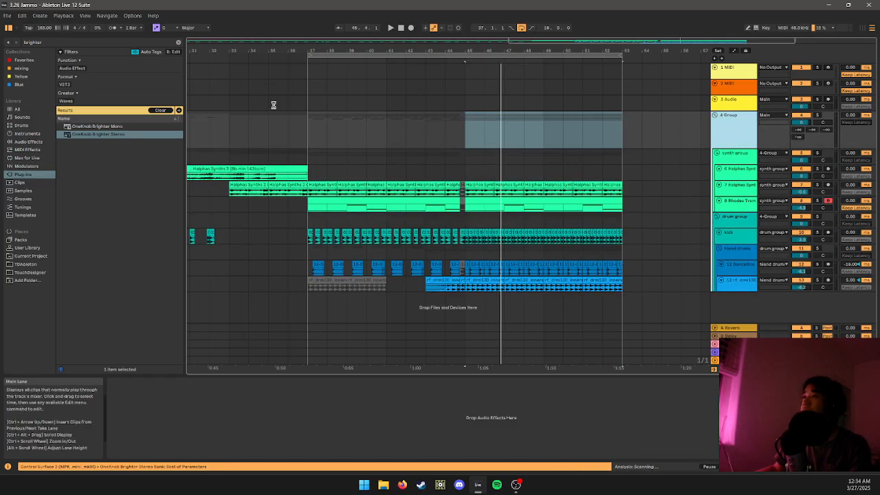
- Search the audio effects for "glue compr" and load Glue Compressor onto the drum group
{"action": "left_click", "coordinate": [727, 233]}
{"action": "left_click", "coordinate": [730, 217]}
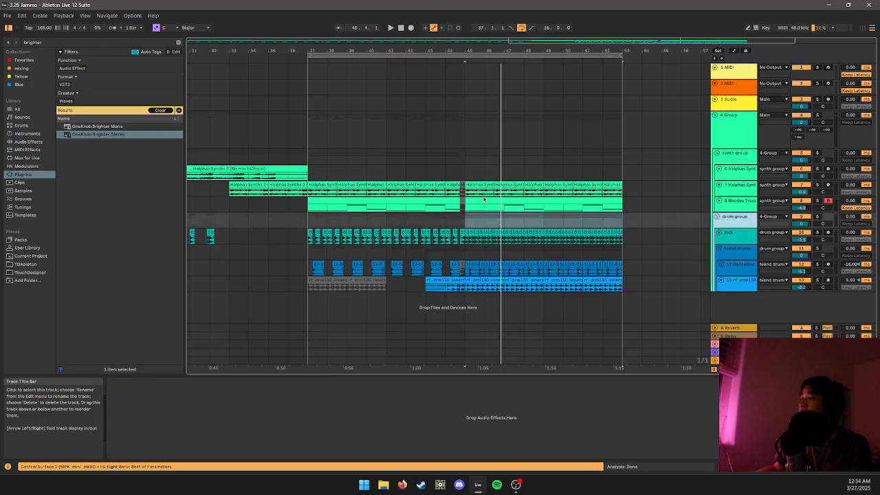
{"action": "left_click", "coordinate": [164, 43]}
{"action": "type", "text": "gl"}
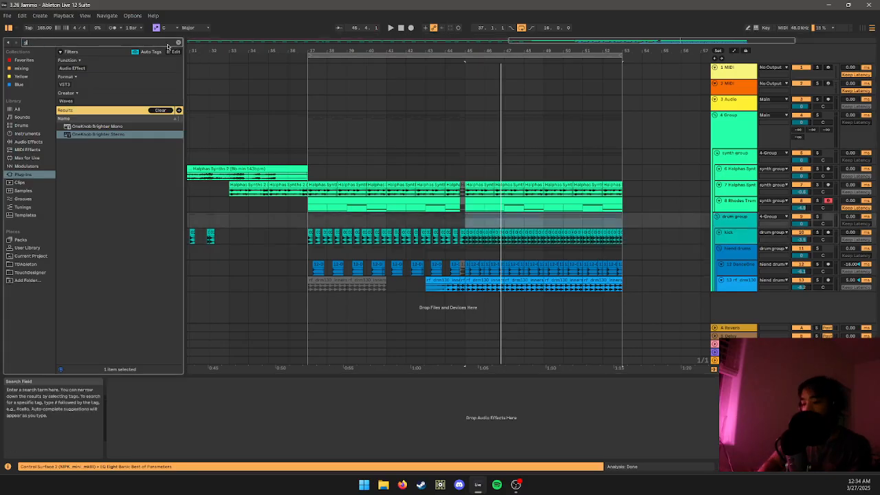
{"action": "type", "text": "ue compr"}
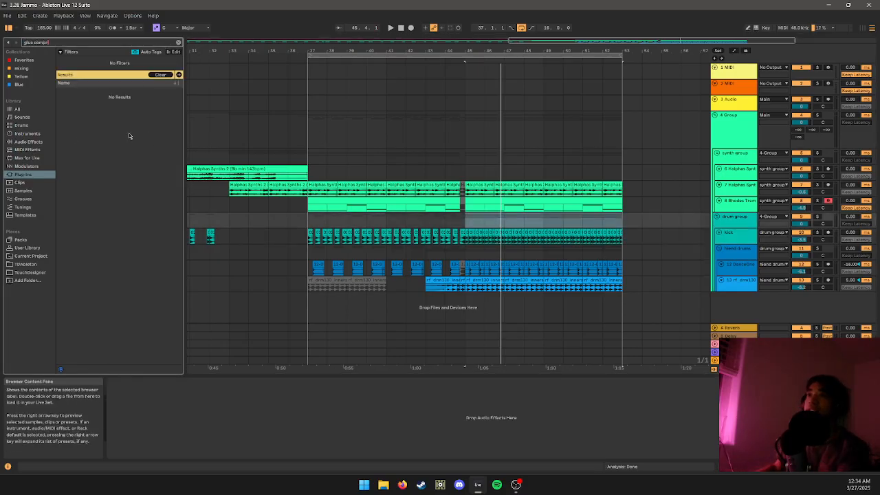
{"action": "left_click", "coordinate": [34, 143]}
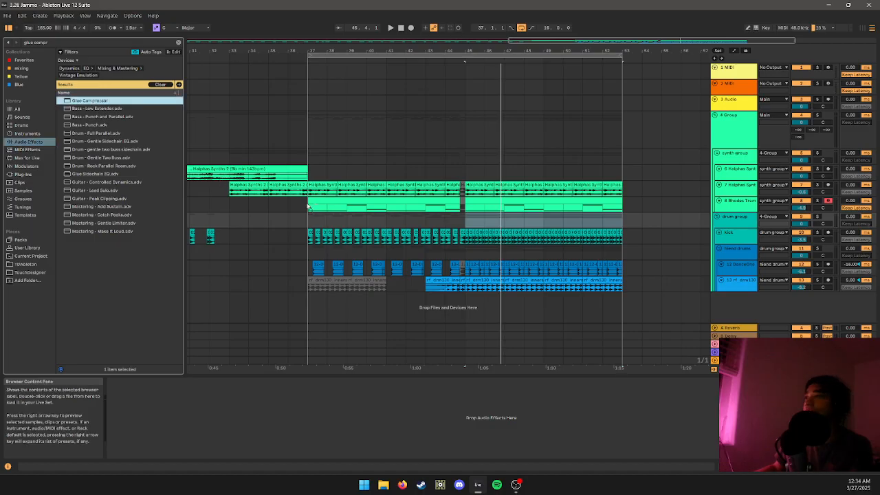
{"action": "key", "text": "Return"}
- Set the drum group's Glue Compressor to -11.7 dB threshold, 4.76 dB makeup and 70% dry/wet during playback
{"action": "key", "text": "space"}
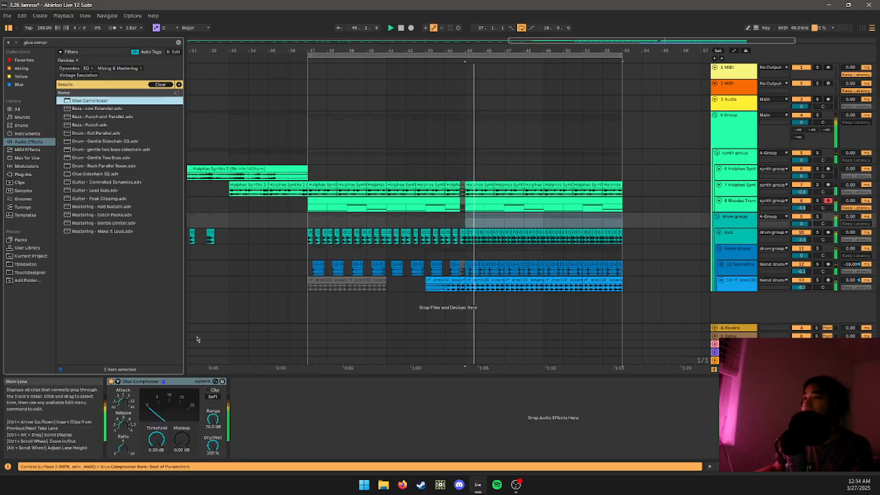
{"action": "left_click_drag", "start_coordinate": [164, 438], "coordinate": [212, 453]}
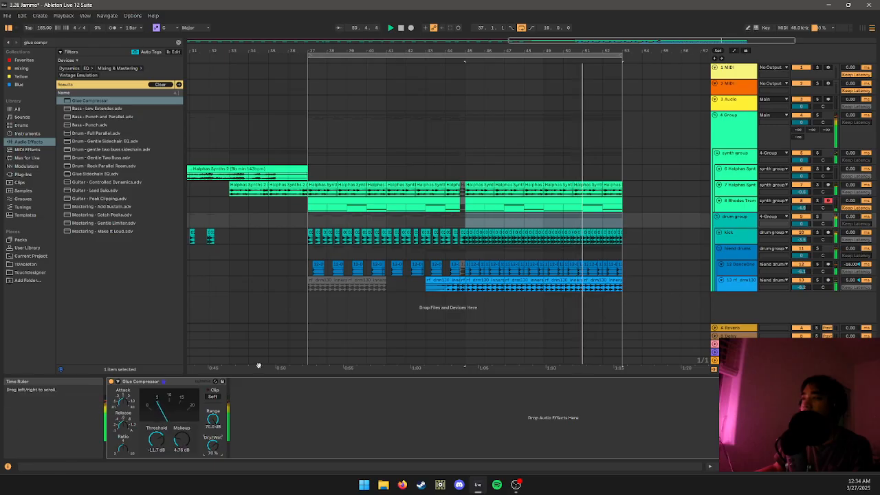
- Audition the compressed drums from bar 37 and place the playback start at beat 44.3, ahead of the bar 45 transition
{"action": "left_click", "coordinate": [325, 220]}
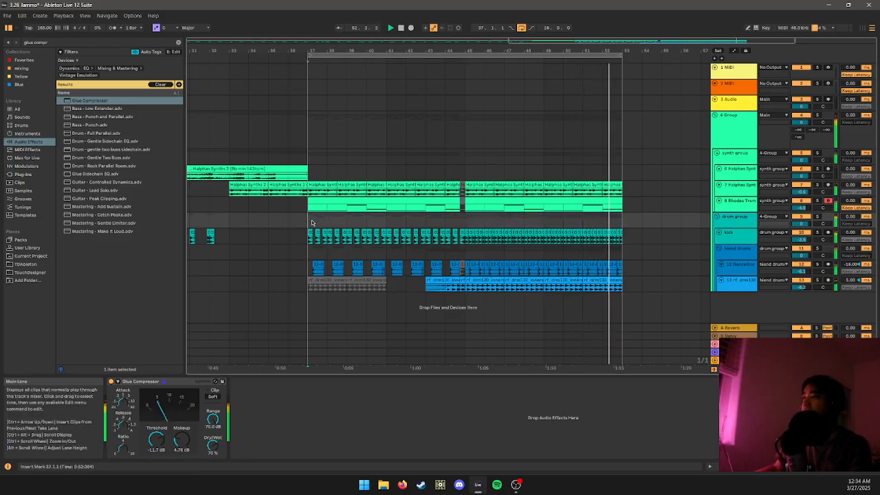
{"action": "left_click", "coordinate": [469, 220]}
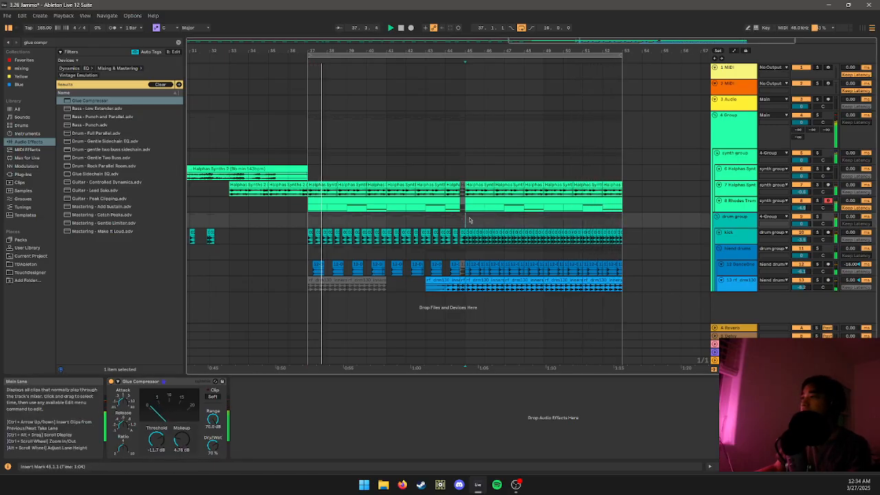
{"action": "scroll", "coordinate": [526, 241], "scroll_direction": "up", "scroll_amount": 2}
{"action": "left_click_drag", "start_coordinate": [526, 241], "coordinate": [483, 229]}
{"action": "scroll", "coordinate": [542, 228], "scroll_direction": "down", "scroll_amount": 2}
{"action": "scroll", "coordinate": [510, 236], "scroll_direction": "up", "scroll_amount": 2}
{"action": "left_click", "coordinate": [294, 221]}
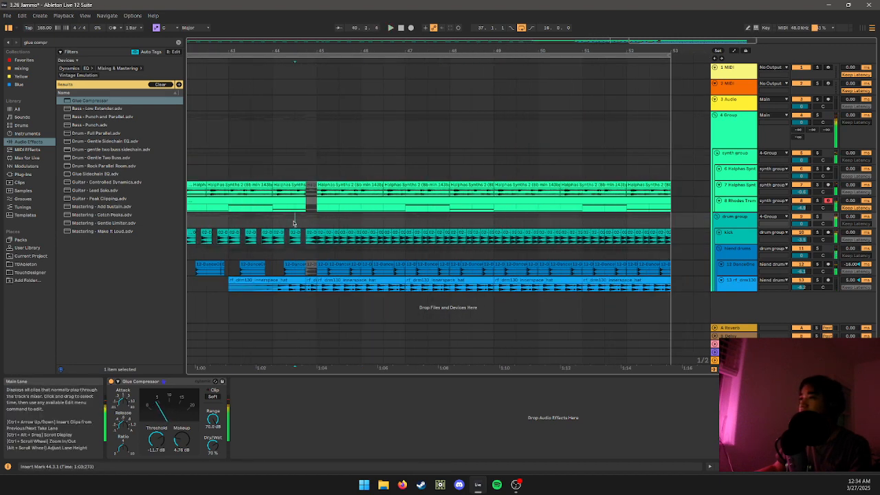
- Deactivate the two kick clips between 46.3.1 and 46.4.3 and audition the drums from bar 45
{"action": "left_click", "coordinate": [317, 222]}
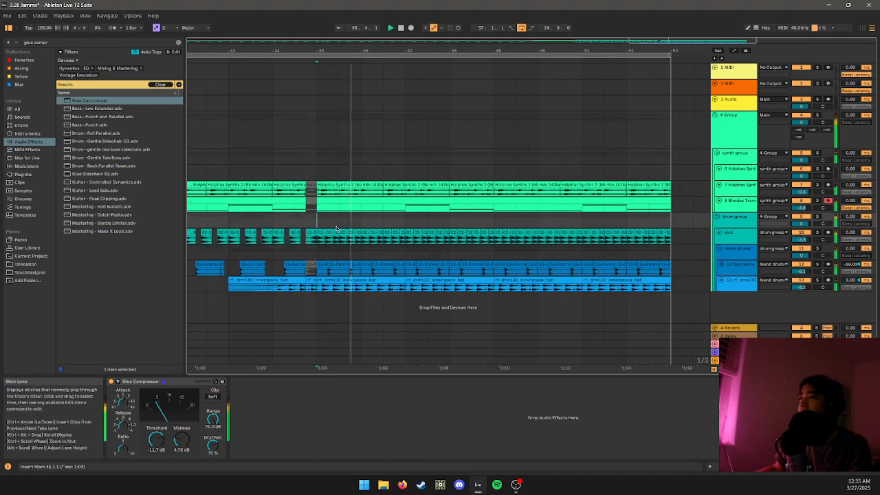
{"action": "left_click", "coordinate": [390, 244]}
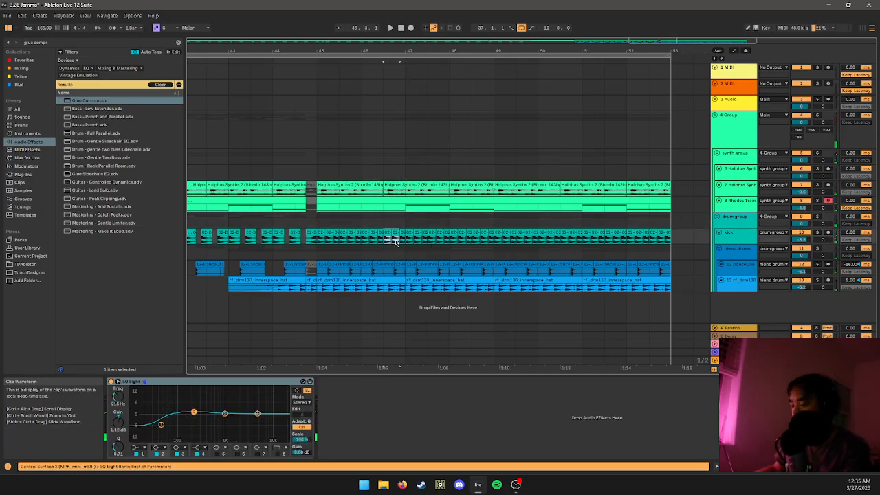
{"action": "left_click", "coordinate": [327, 234]}
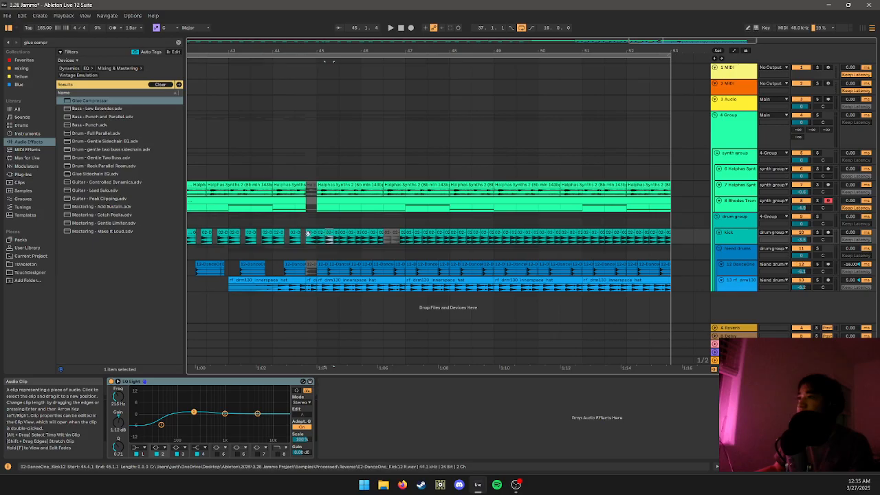
{"action": "left_click", "coordinate": [320, 232]}
{"action": "key", "text": "space"}
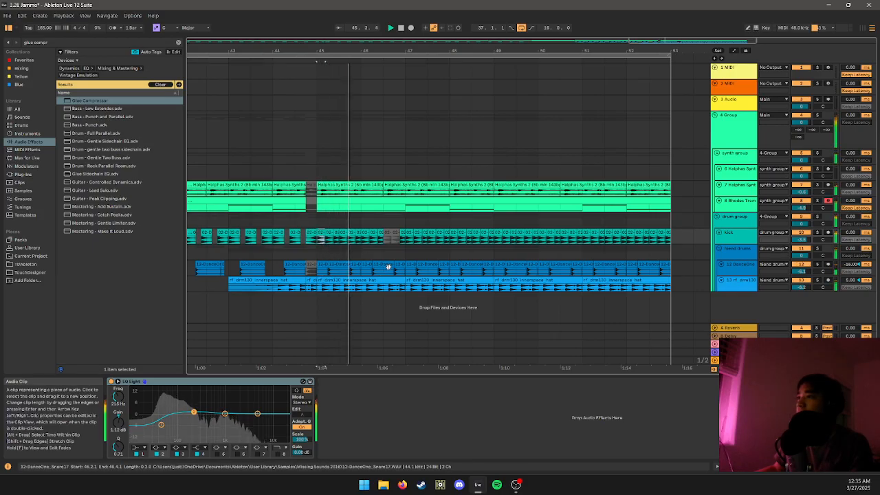
- Add an extra DanceOne snare hit at 46.4.4, just before bar 47, on the snare track
{"action": "scroll", "coordinate": [389, 266], "scroll_direction": "up", "scroll_amount": 2}
{"action": "left_click", "coordinate": [415, 269]}
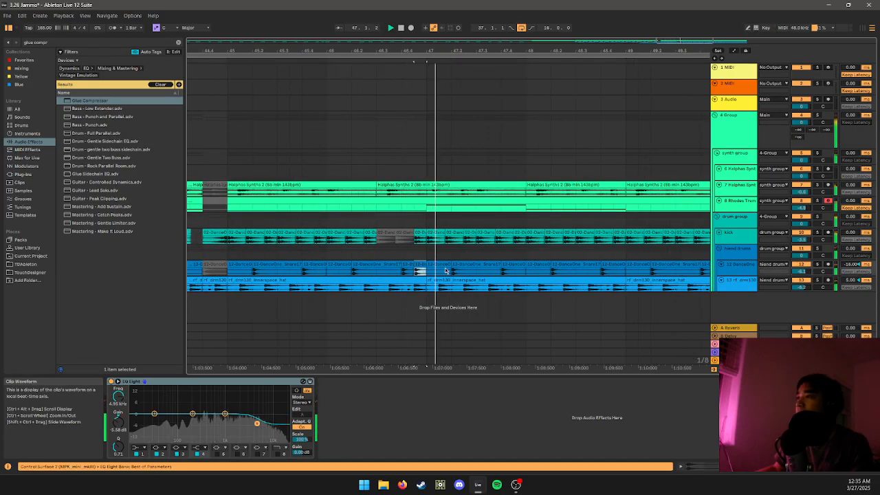
{"action": "scroll", "coordinate": [413, 268], "scroll_direction": "up", "scroll_amount": 3}
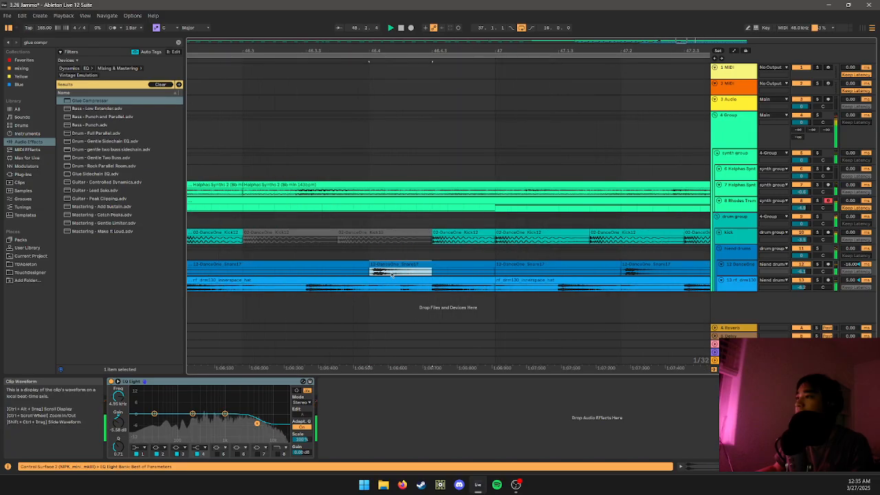
{"action": "left_click", "coordinate": [380, 273]}
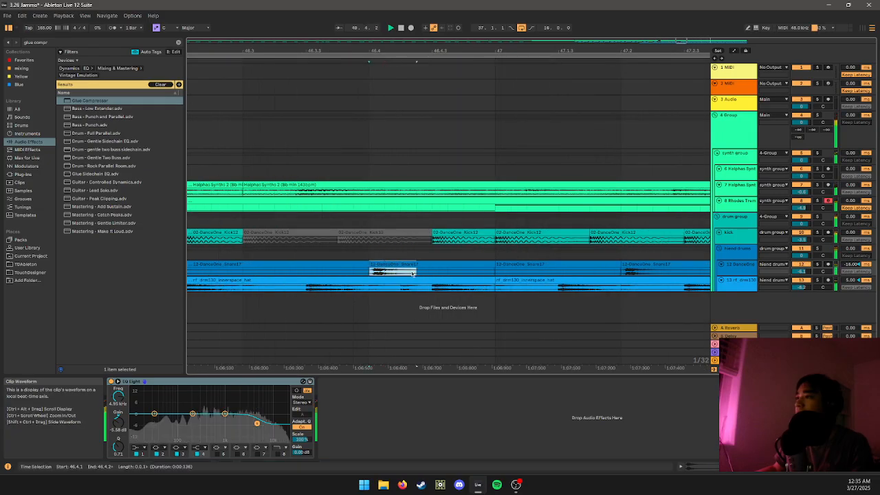
{"action": "left_click", "coordinate": [370, 266]}
{"action": "left_click_drag", "start_coordinate": [364, 272], "coordinate": [187, 269]}
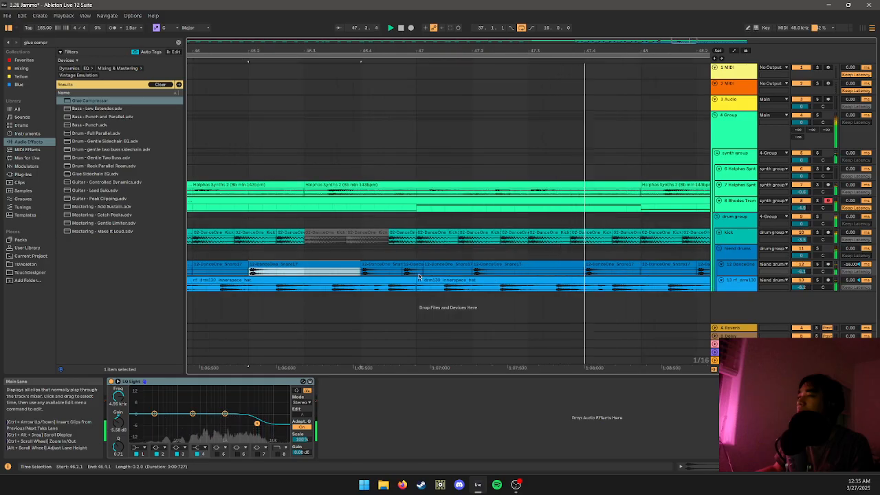
- Copy the extra snare hit to 52.4.4, just before bar 53, with its end trimmed at bar 53
{"action": "scroll", "coordinate": [354, 248], "scroll_direction": "down", "scroll_amount": 5}
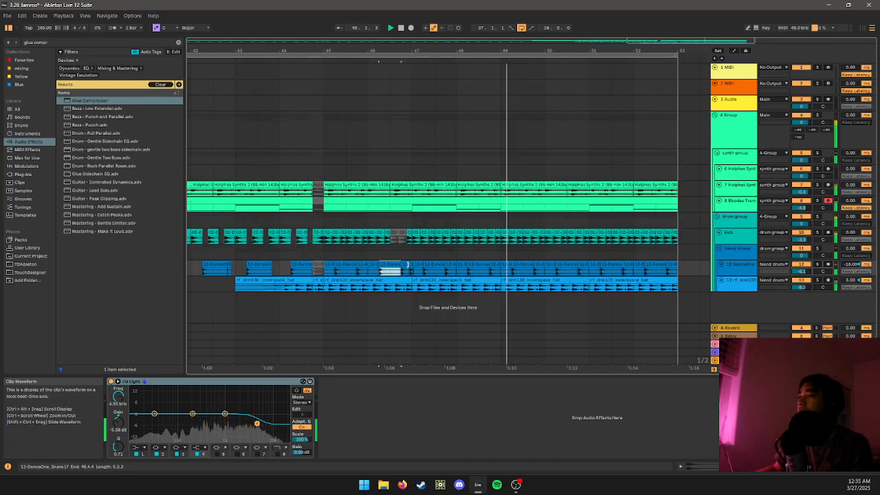
{"action": "left_click", "coordinate": [417, 268]}
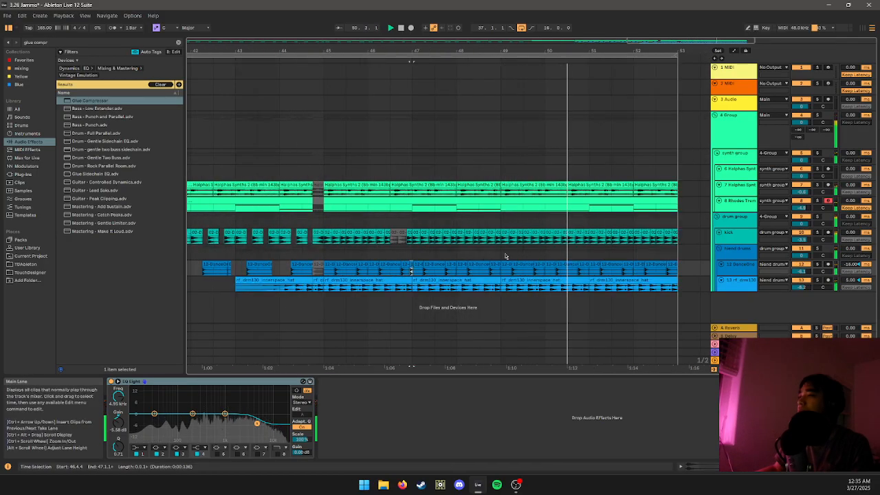
{"action": "scroll", "coordinate": [504, 303], "scroll_direction": "up", "scroll_amount": 4}
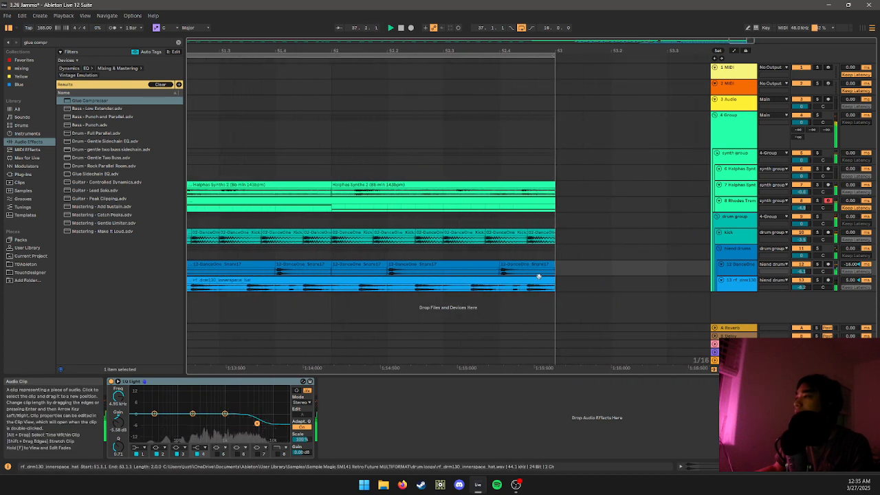
{"action": "left_click", "coordinate": [540, 273]}
{"action": "left_click", "coordinate": [487, 265]}
{"action": "key", "text": "space"}
{"action": "key", "text": "space"}
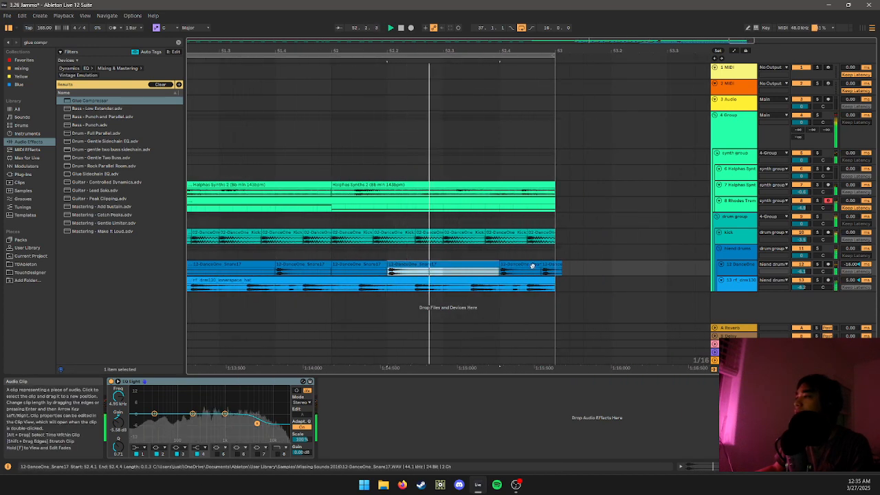
{"action": "scroll", "coordinate": [542, 266], "scroll_direction": "down", "scroll_amount": 6}
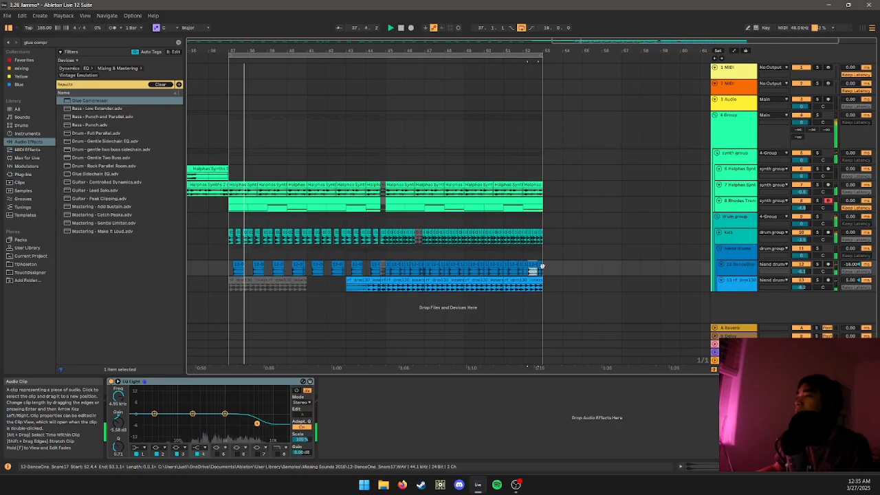
- Duplicate the synth, Rhodes and drum clips from bars 45 to 53 twice, extending the section to bar 69
{"action": "scroll", "coordinate": [533, 282], "scroll_direction": "down", "scroll_amount": 3}
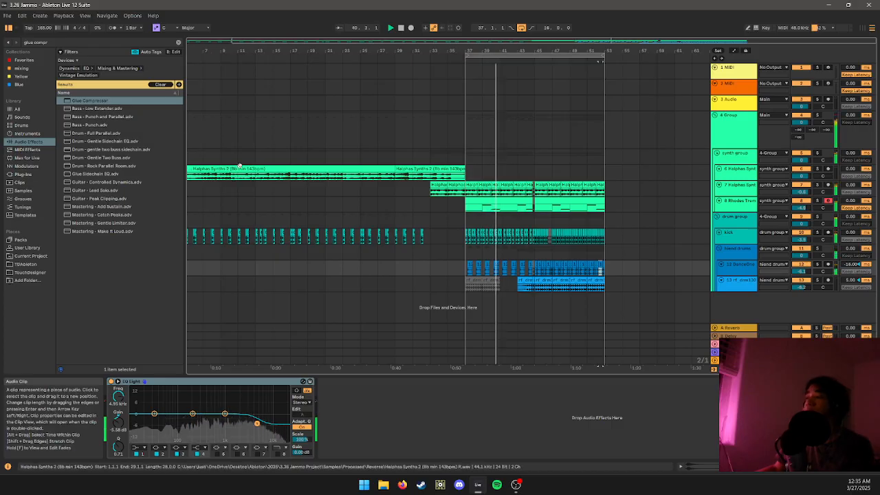
{"action": "left_click", "coordinate": [117, 42]}
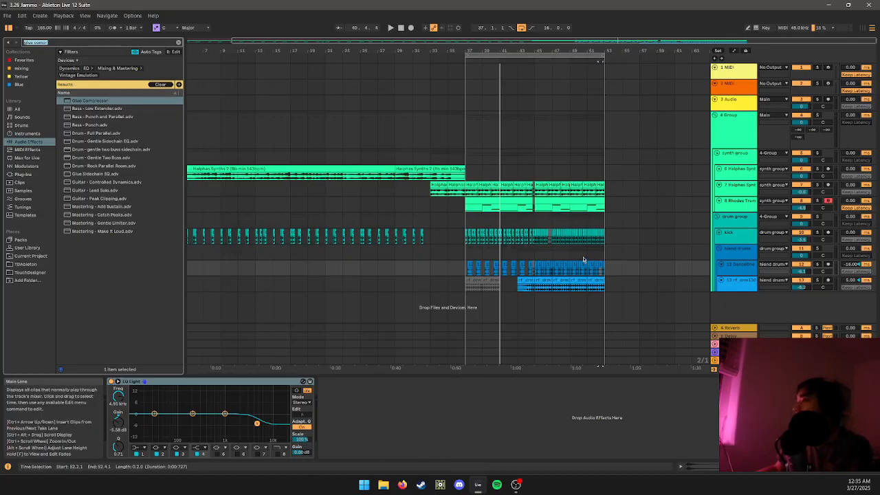
{"action": "left_click_drag", "start_coordinate": [605, 289], "coordinate": [535, 193]}
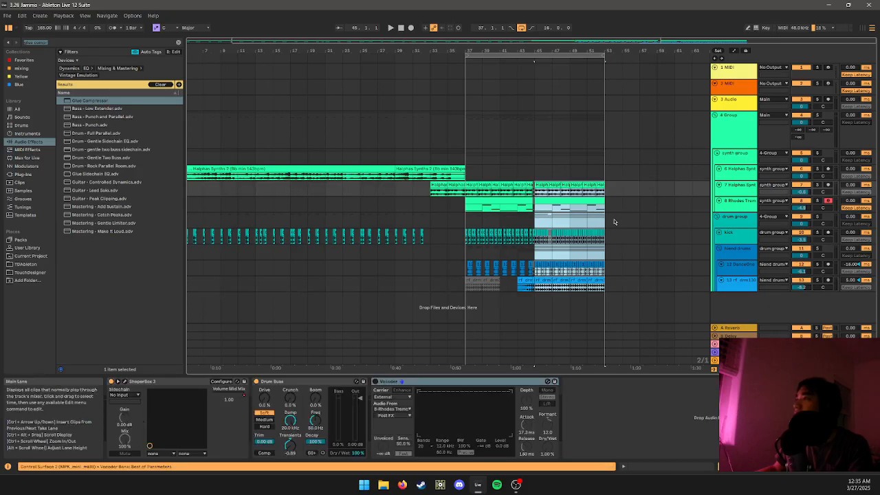
{"action": "key", "text": "ctrl+d"}
{"action": "key", "text": "ctrl+d"}
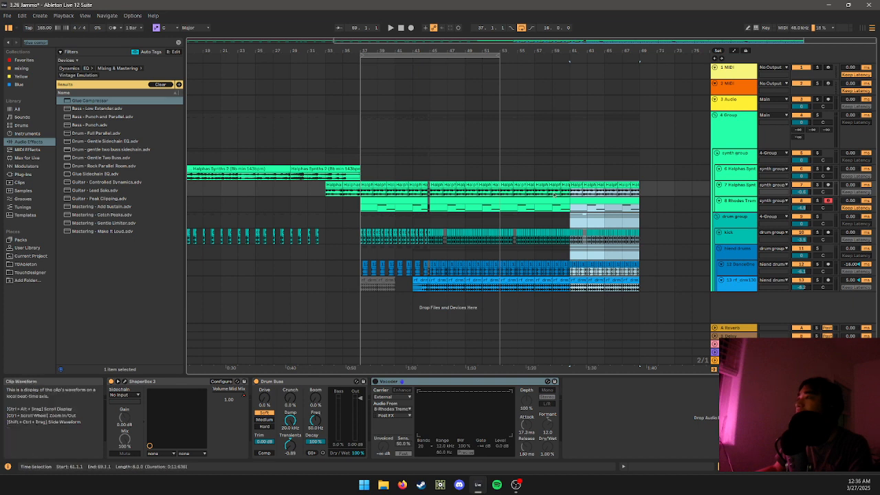
- Try deleting all duplicated clips from bar 65 onward and undo the deletion
{"action": "left_click_drag", "start_coordinate": [611, 187], "coordinate": [651, 282]}
{"action": "key", "text": "Delete"}
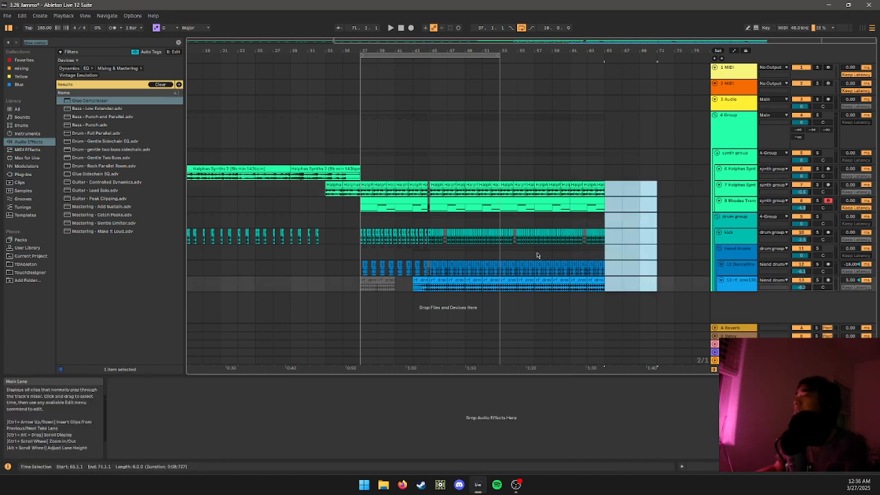
{"action": "key", "text": "ctrl+z"}
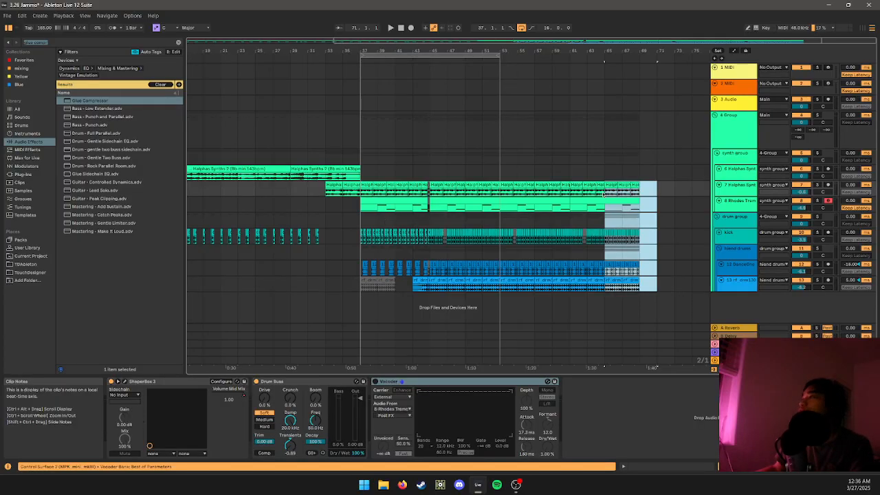
{"action": "left_click", "coordinate": [646, 189]}
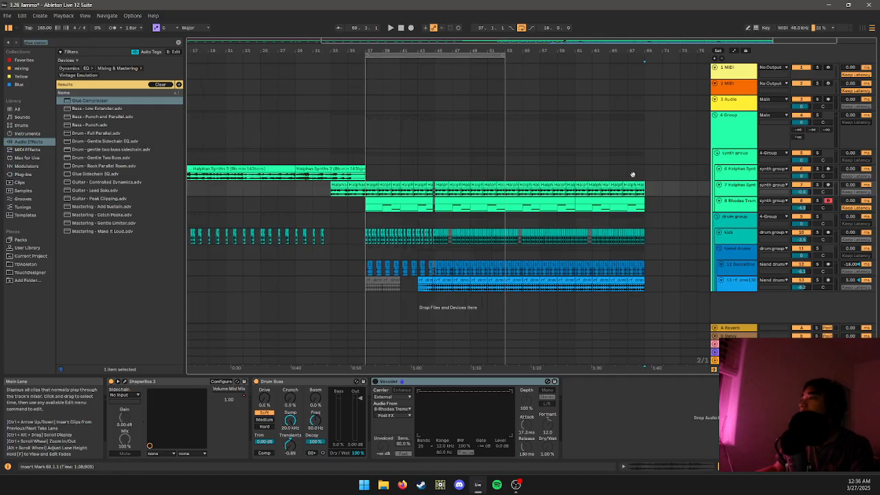
- Play the extended section from bar 46 and examine the kick pattern leading into bar 47
{"action": "scroll", "coordinate": [559, 227], "scroll_direction": "left", "scroll_amount": 2}
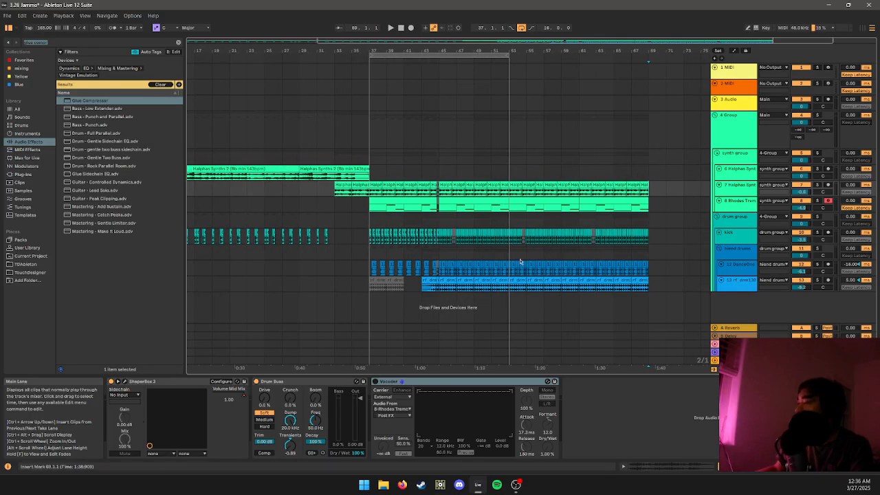
{"action": "scroll", "coordinate": [471, 228], "scroll_direction": "up", "scroll_amount": 3}
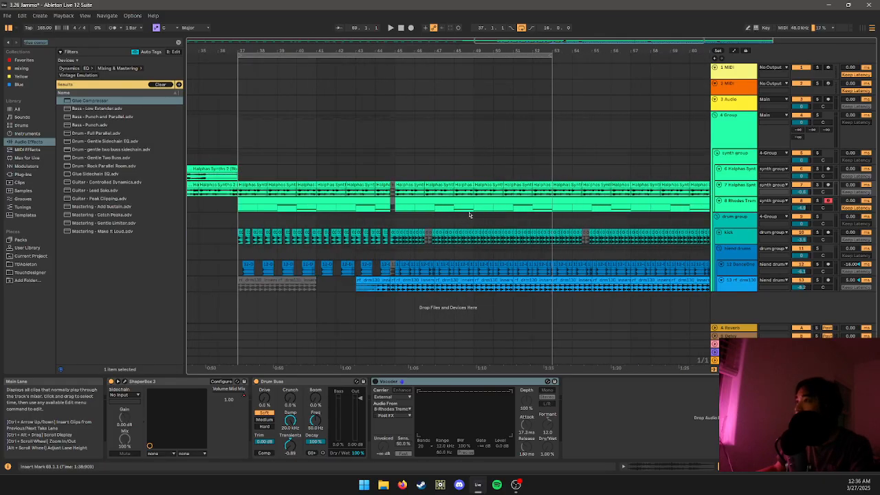
{"action": "left_click", "coordinate": [455, 241]}
{"action": "left_click", "coordinate": [415, 252]}
{"action": "key", "text": "space"}
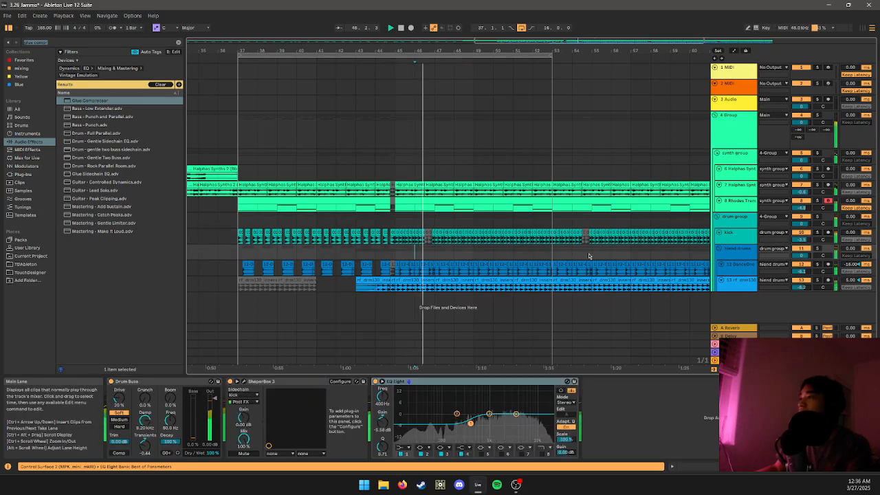
{"action": "scroll", "coordinate": [560, 251], "scroll_direction": "right", "scroll_amount": 5}
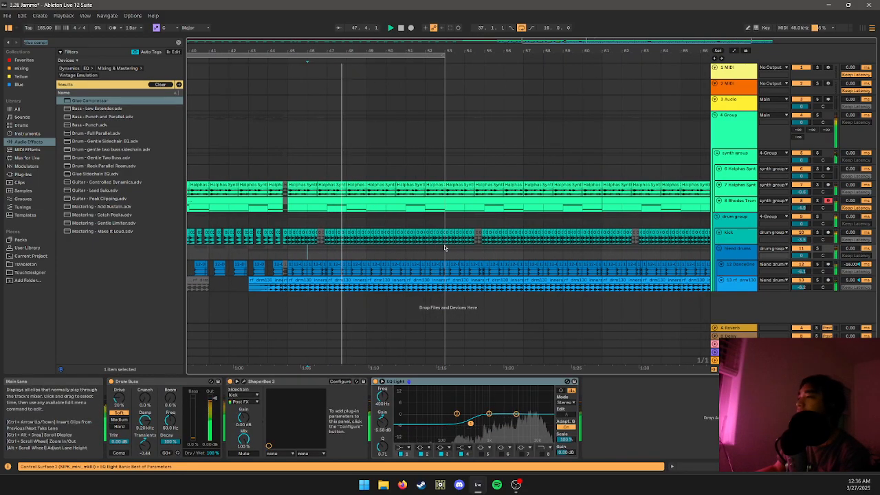
{"action": "scroll", "coordinate": [315, 233], "scroll_direction": "up", "scroll_amount": 3}
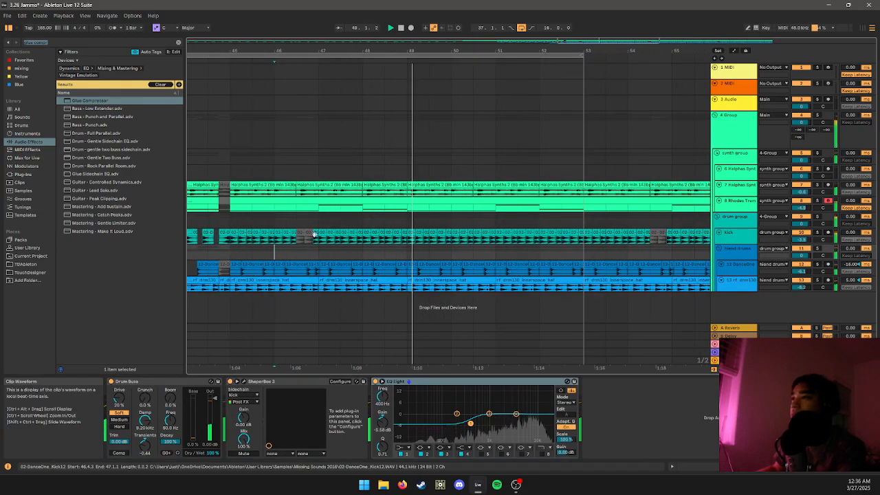
- Try removing the kick clip at 46.4.3, audition it from bar 45, and undo the deletion
{"action": "left_click", "coordinate": [314, 234]}
{"action": "key", "text": "Delete"}
{"action": "left_click", "coordinate": [235, 253]}
{"action": "key", "text": "space"}
{"action": "key", "text": "space"}
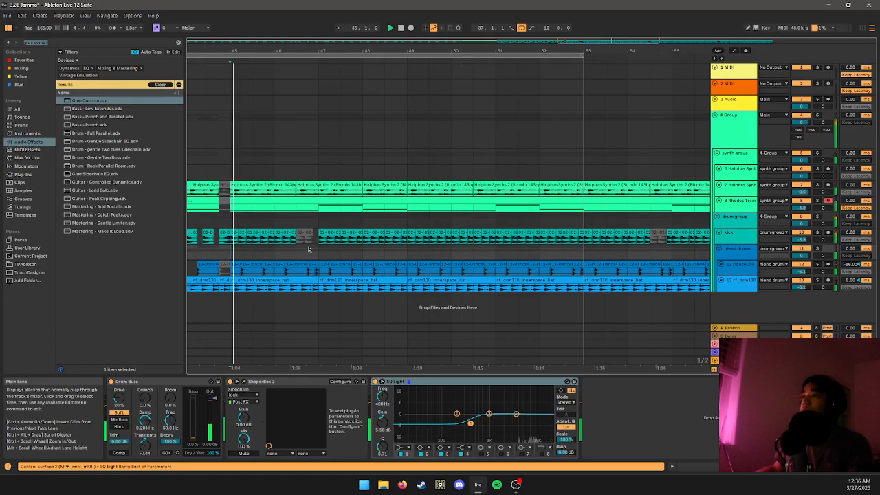
{"action": "key", "text": "ctrl+z"}
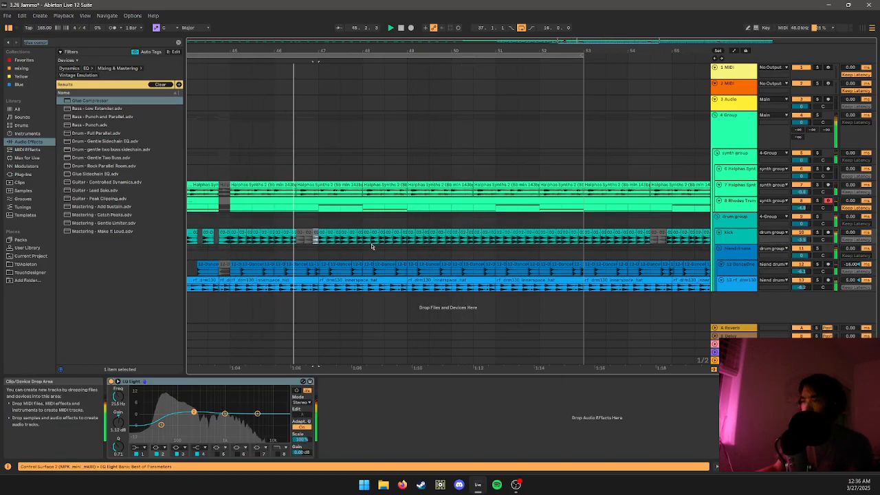
- Deactivate the kick clip at 46.4.3, reactivate the one at 46.3.4, and audition from bar 46
{"action": "scroll", "coordinate": [363, 248], "scroll_direction": "down", "scroll_amount": 3}
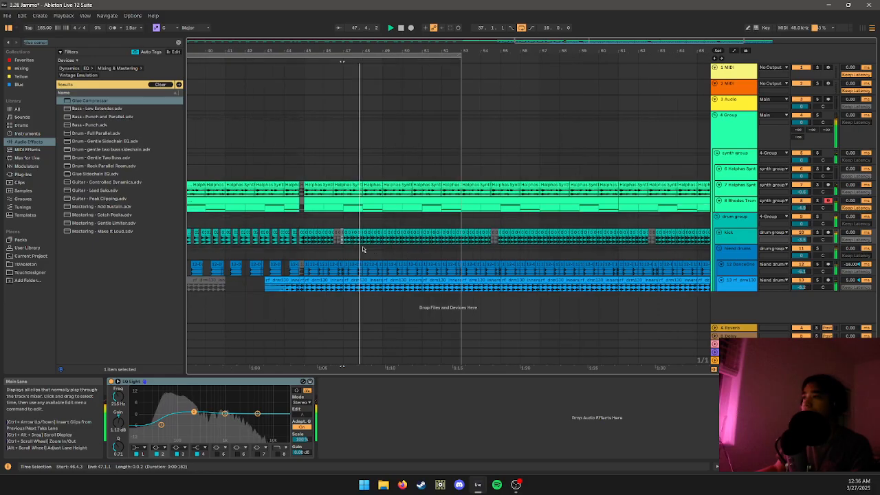
{"action": "scroll", "coordinate": [344, 251], "scroll_direction": "up", "scroll_amount": 3}
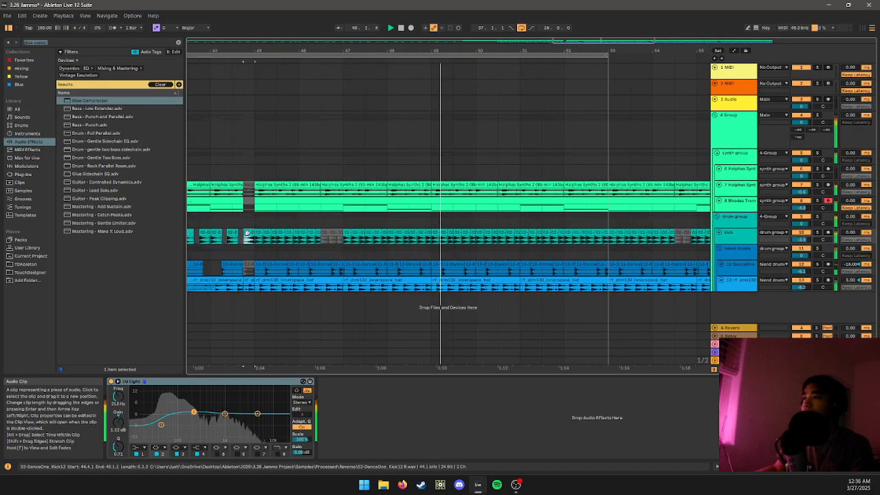
{"action": "left_click", "coordinate": [333, 233]}
{"action": "scroll", "coordinate": [332, 238], "scroll_direction": "up", "scroll_amount": 3}
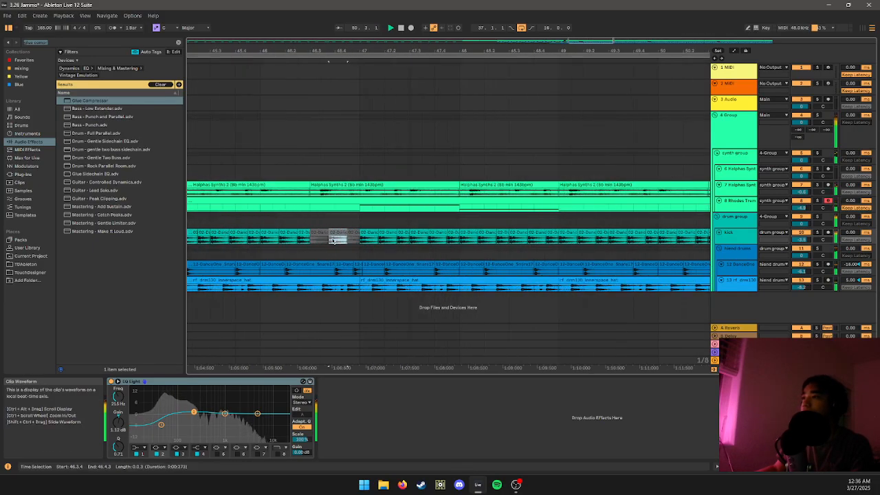
{"action": "left_click_drag", "start_coordinate": [333, 236], "coordinate": [349, 242]}
{"action": "left_click", "coordinate": [261, 252]}
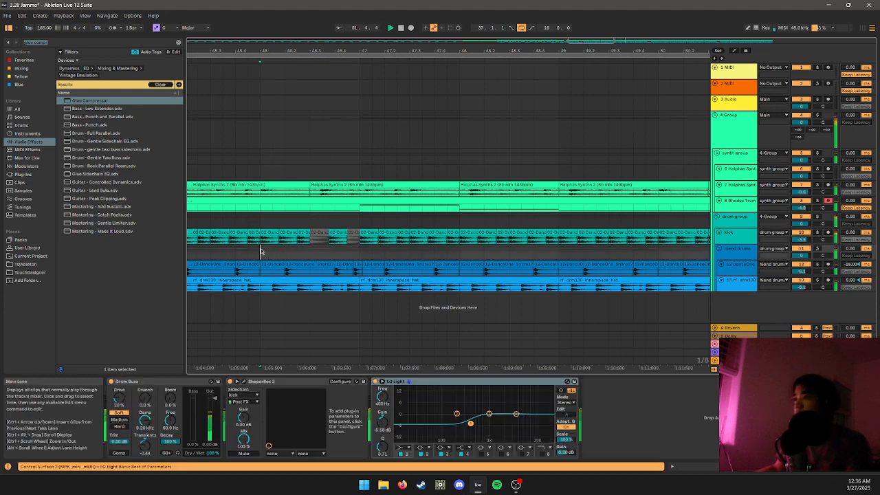
{"action": "key", "text": "space"}
{"action": "key", "text": "space"}
{"action": "scroll", "coordinate": [355, 250], "scroll_direction": "down", "scroll_amount": 3}
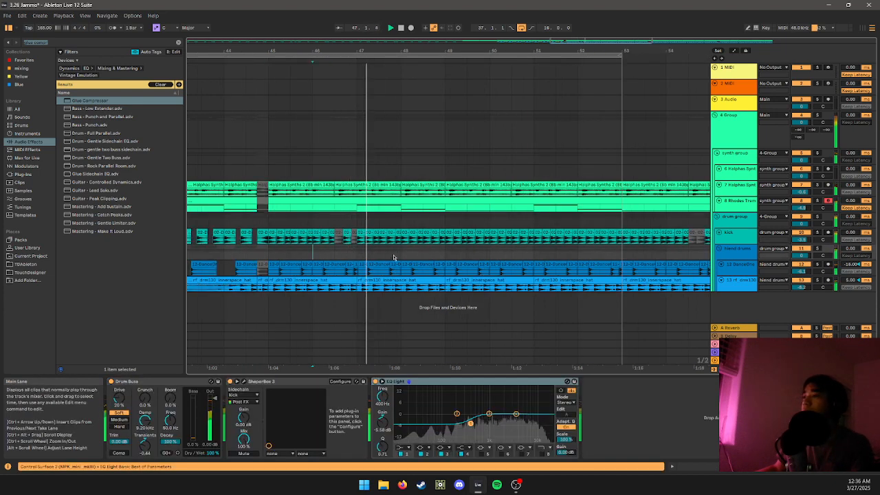
- Reactivate the kick clip at 46.3.1, deactivate the one at 46.3.4, and replay from bar 46
{"action": "left_click", "coordinate": [338, 234]}
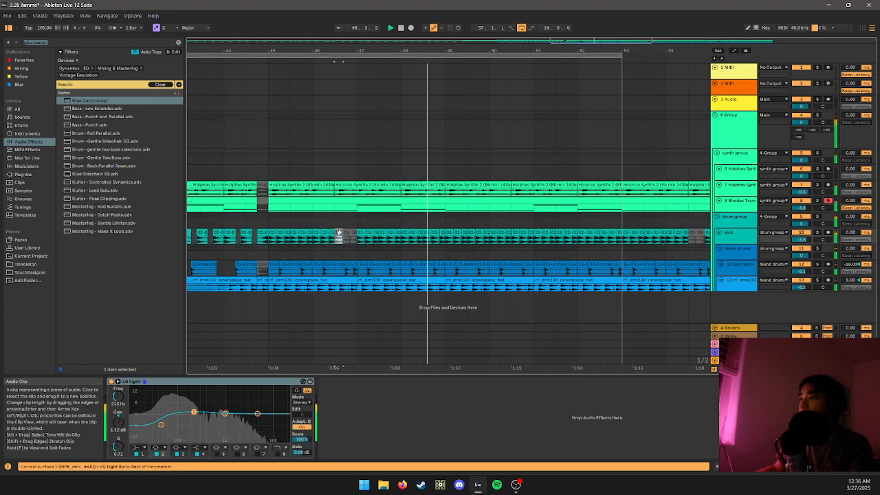
{"action": "left_click", "coordinate": [313, 249]}
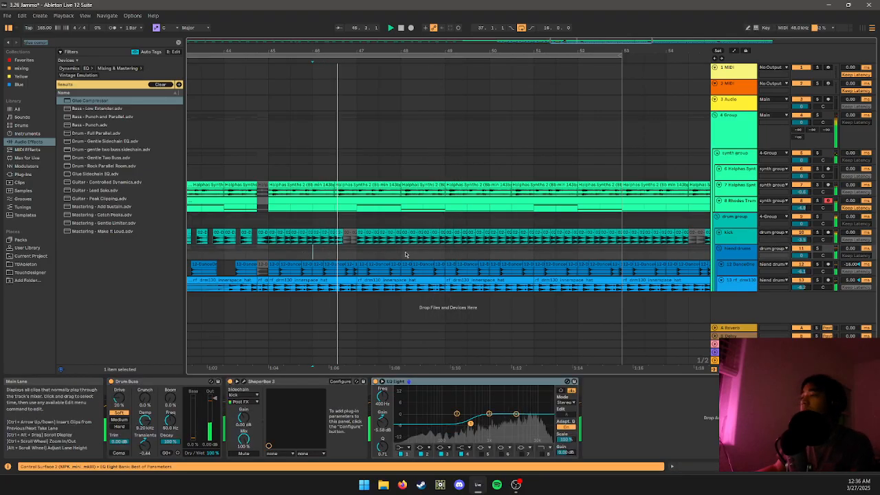
{"action": "scroll", "coordinate": [332, 253], "scroll_direction": "right", "scroll_amount": 3}
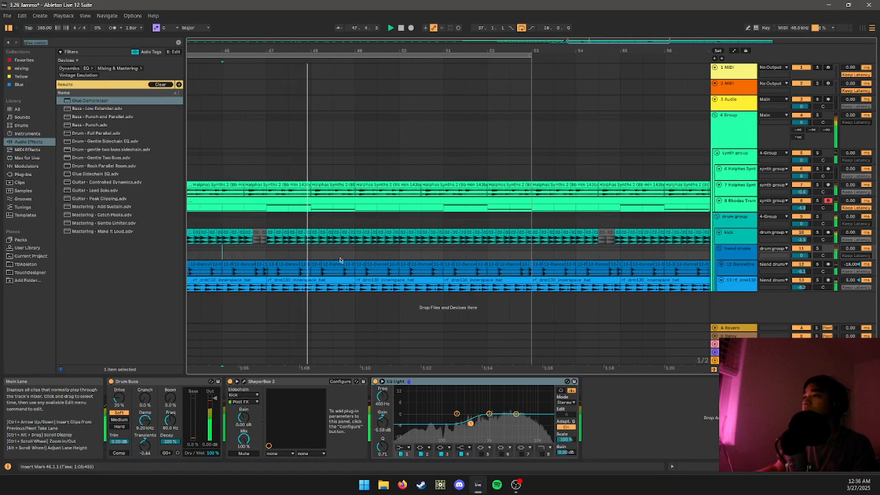
- Deactivate the DanceOne snare clip at 47.2 and audition the section from bar 47
{"action": "left_click", "coordinate": [288, 268]}
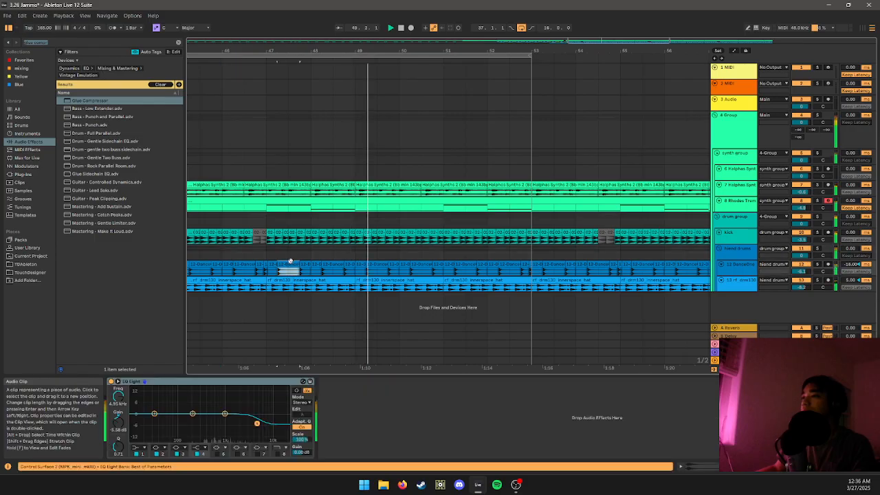
{"action": "left_click", "coordinate": [299, 280]}
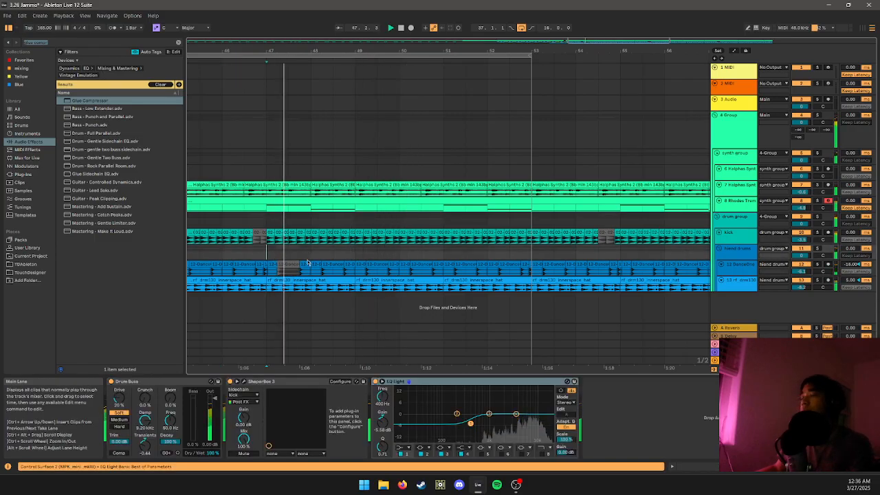
{"action": "left_click_drag", "start_coordinate": [352, 255], "coordinate": [313, 254]}
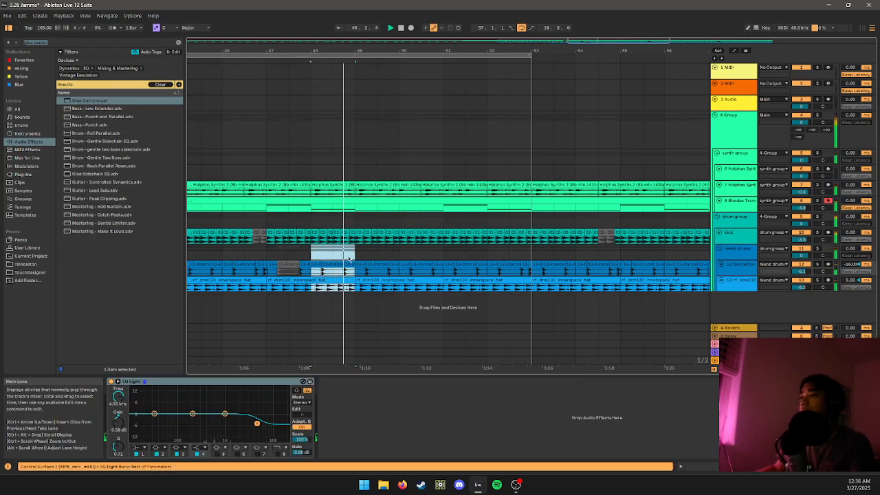
- Deactivate the kick clips from 52.4.3 to 53.2.3 and switch looping off so playback continues past bar 53
{"action": "scroll", "coordinate": [284, 254], "scroll_direction": "right", "scroll_amount": 3}
{"action": "left_click", "coordinate": [324, 241]}
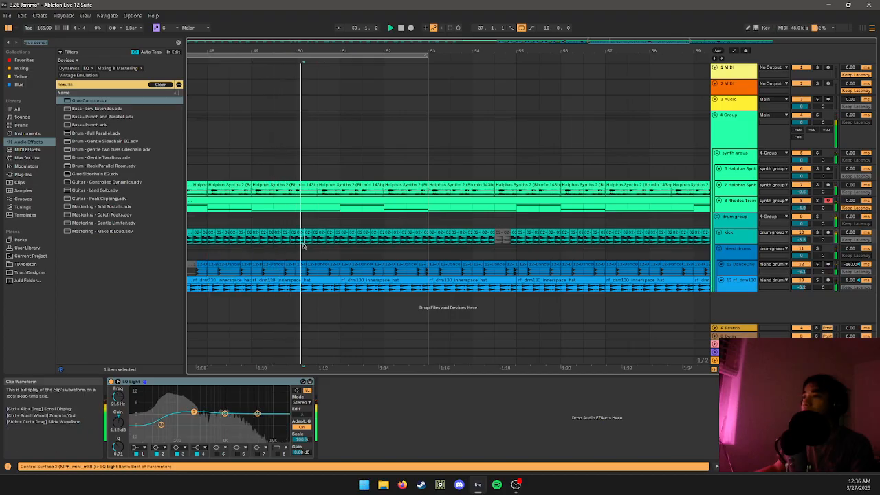
{"action": "left_click_drag", "start_coordinate": [298, 242], "coordinate": [312, 242]}
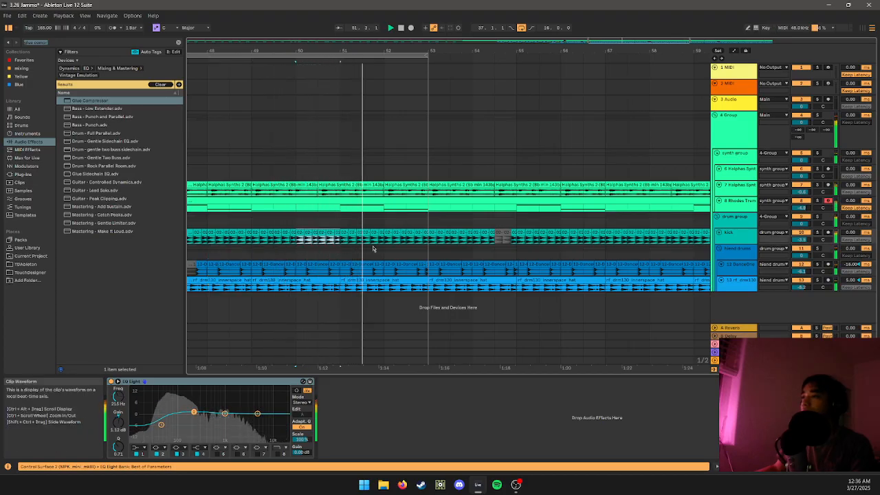
{"action": "left_click", "coordinate": [383, 251]}
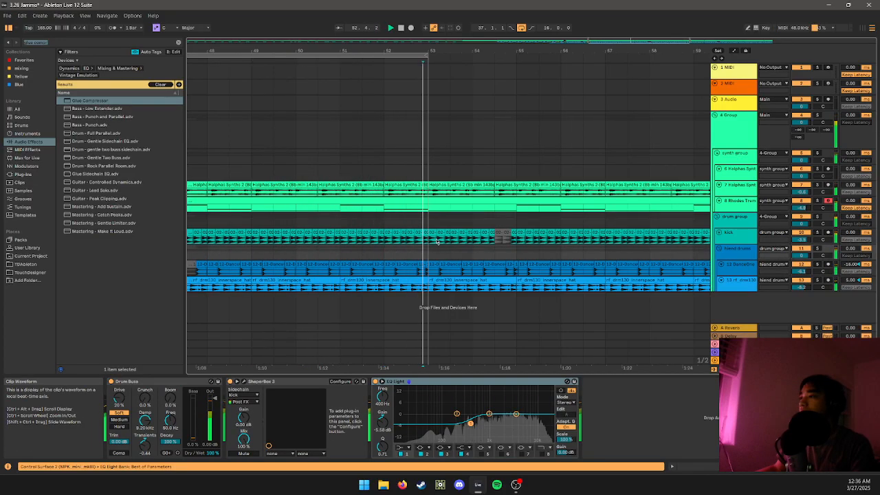
{"action": "left_click_drag", "start_coordinate": [425, 241], "coordinate": [445, 242]}
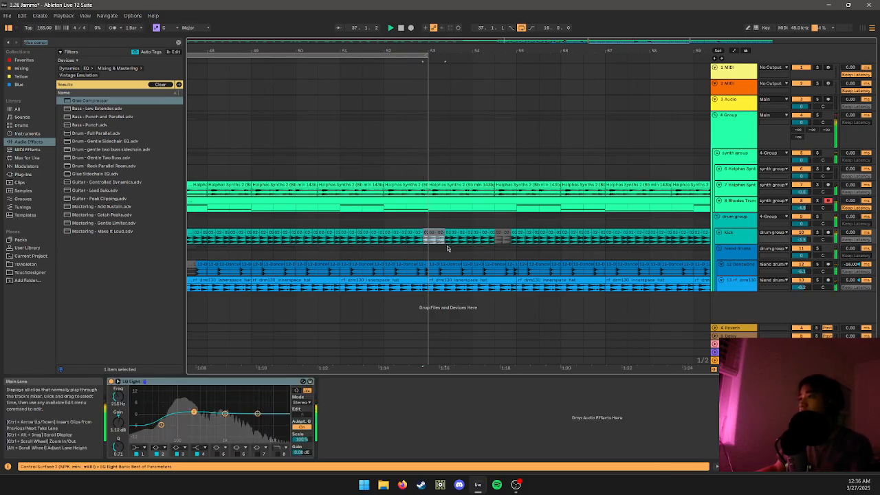
{"action": "key", "text": "ctrl+l"}
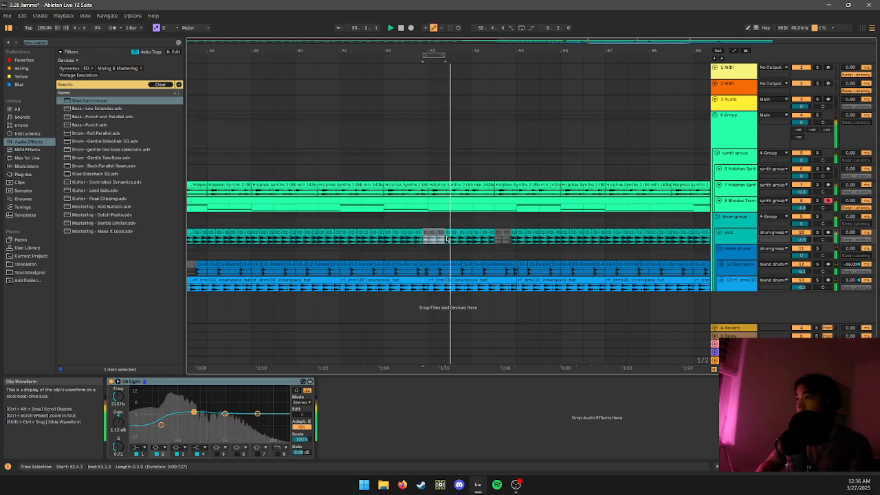
{"action": "left_click", "coordinate": [463, 253]}
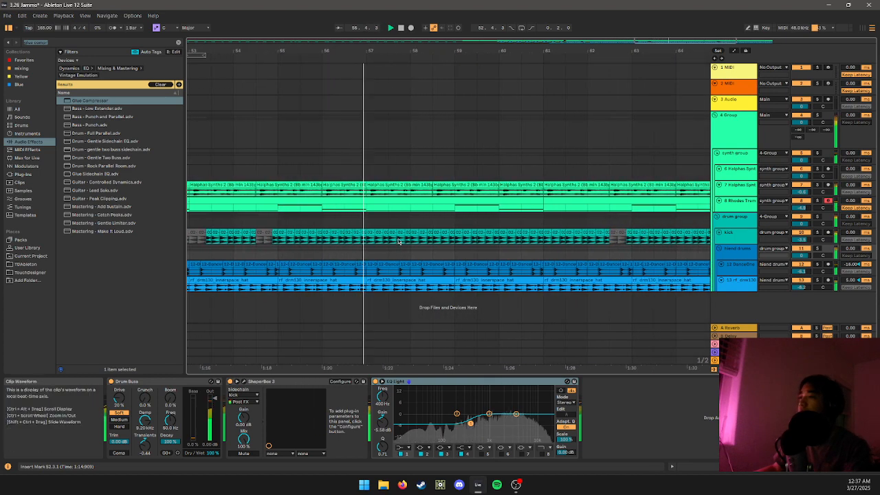
- Deactivate single kick clips late in bar 57 and early in bars 60 and 61
{"action": "left_click", "coordinate": [399, 240]}
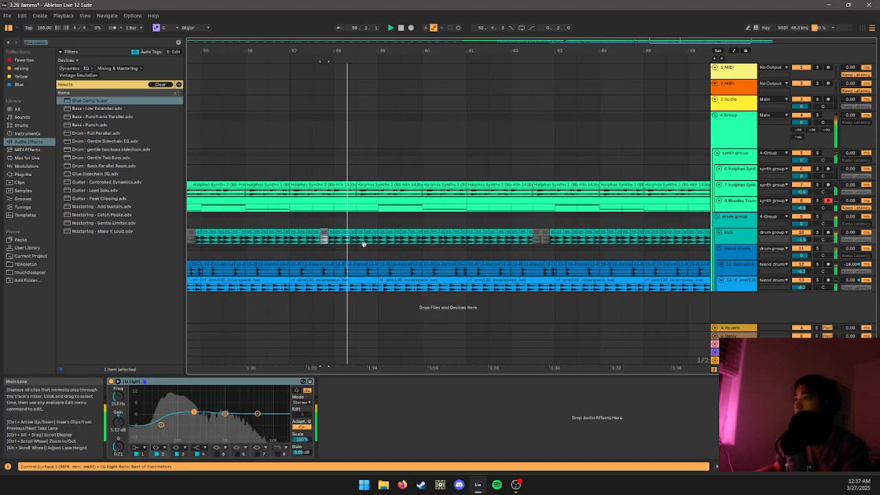
{"action": "left_click_drag", "start_coordinate": [363, 244], "coordinate": [355, 244]}
{"action": "left_click", "coordinate": [426, 237]}
{"action": "key", "text": "0"}
{"action": "left_click_drag", "start_coordinate": [456, 255], "coordinate": [374, 250]}
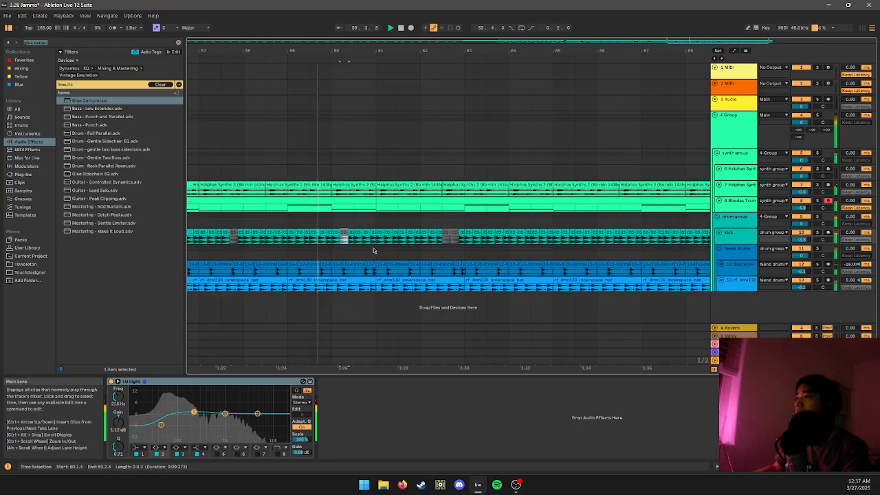
{"action": "left_click", "coordinate": [389, 241]}
{"action": "key", "text": "0"}
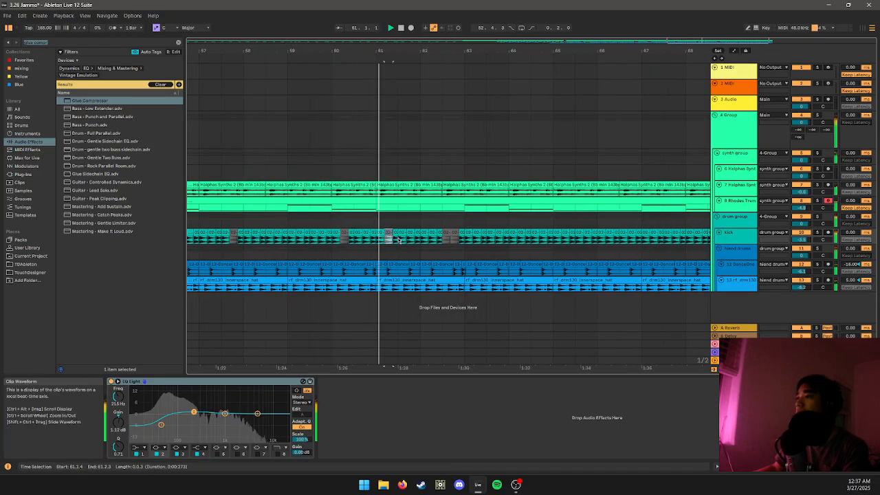
- Deactivate the kick clips throughout bar 65 and from 67.1.1 to the section's end at 69.1.1
{"action": "scroll", "coordinate": [419, 254], "scroll_direction": "right", "scroll_amount": 3}
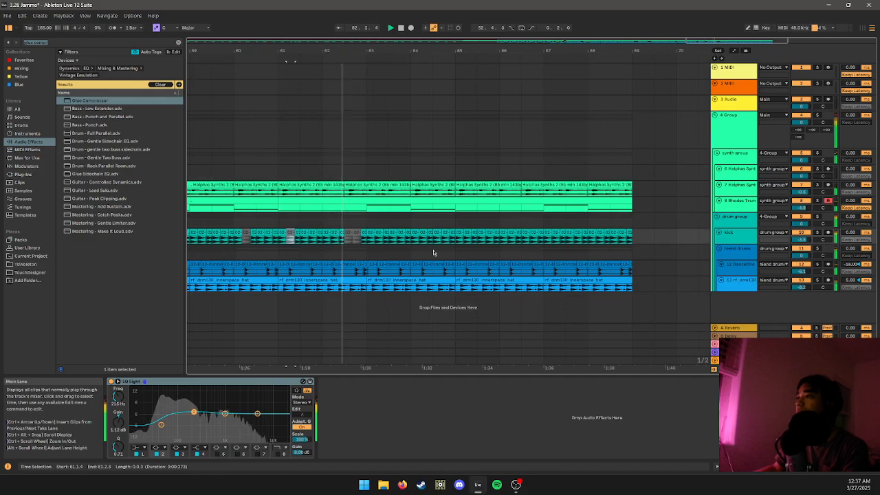
{"action": "left_click", "coordinate": [398, 234]}
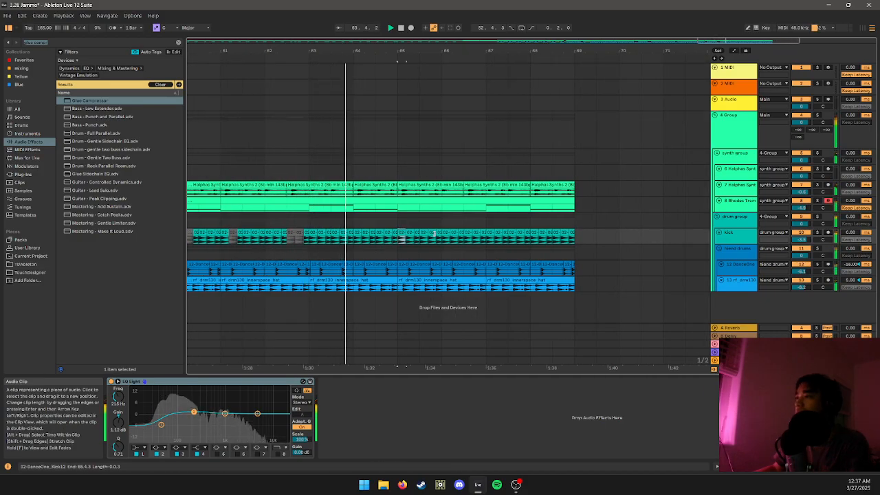
{"action": "key", "text": "0"}
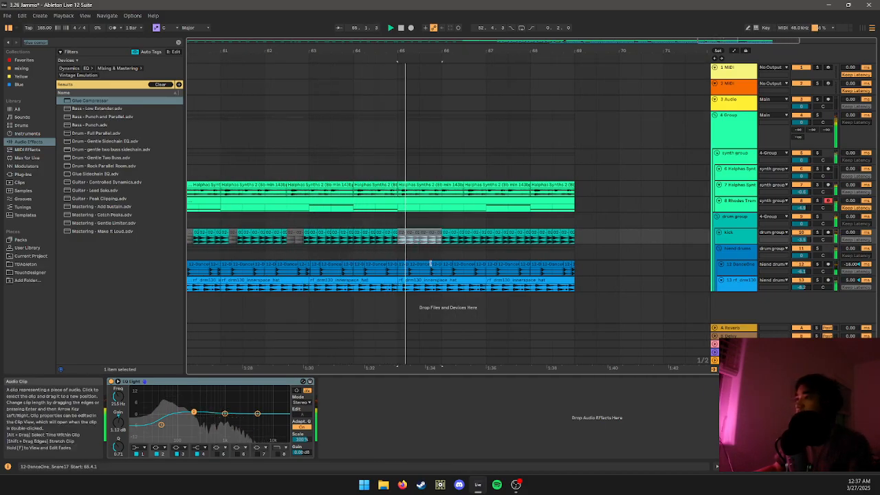
{"action": "left_click_drag", "start_coordinate": [442, 234], "coordinate": [446, 239]}
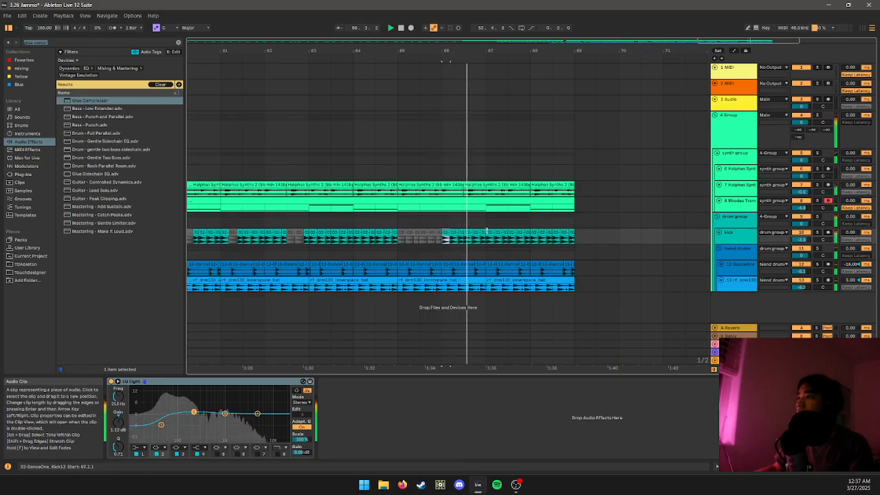
{"action": "left_click", "coordinate": [487, 232]}
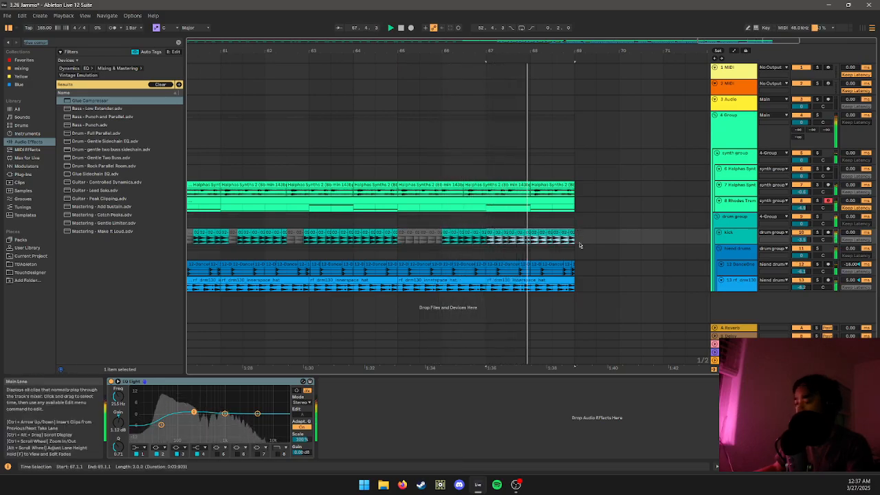
{"action": "key", "text": "0"}
- Play the full arrangement from 39.1.1 to check the edited drum section
{"action": "scroll", "coordinate": [564, 241], "scroll_direction": "down", "scroll_amount": 7}
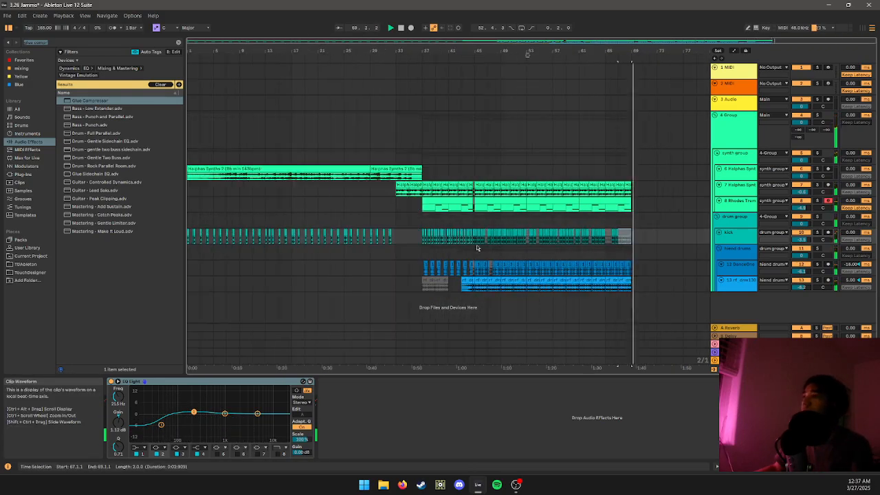
{"action": "left_click", "coordinate": [438, 220]}
{"action": "key", "text": "space"}
{"action": "key", "text": "space"}
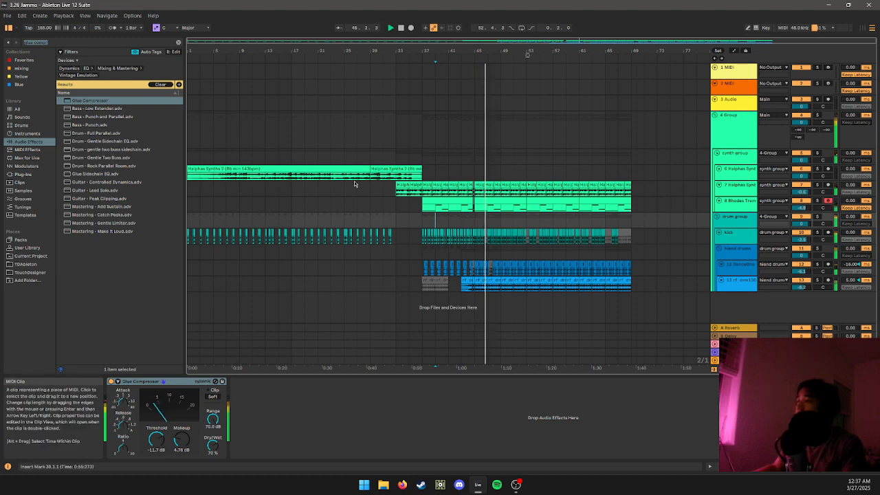
{"action": "left_click", "coordinate": [102, 47]}
{"action": "type", "text": "r"}
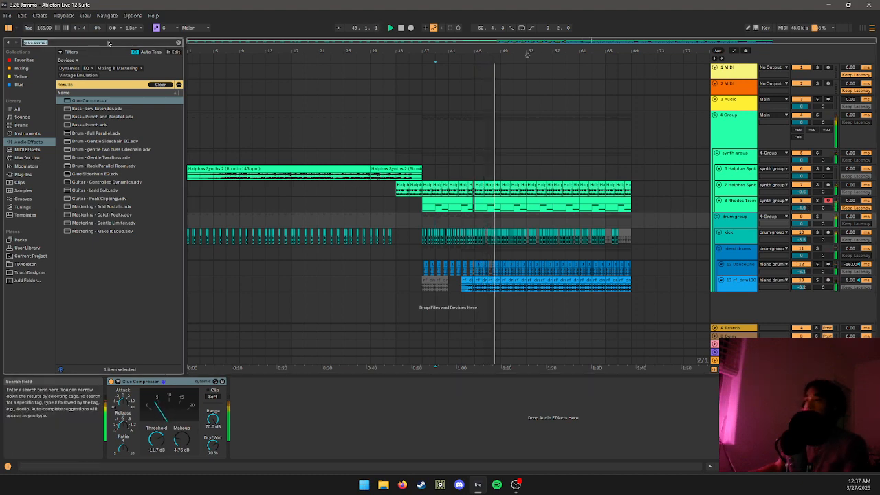
- Set the low band of the kick track's EQ Eight to about 70 Hz and -8.31 dB, and audition it from bar 39
{"action": "left_click", "coordinate": [746, 267]}
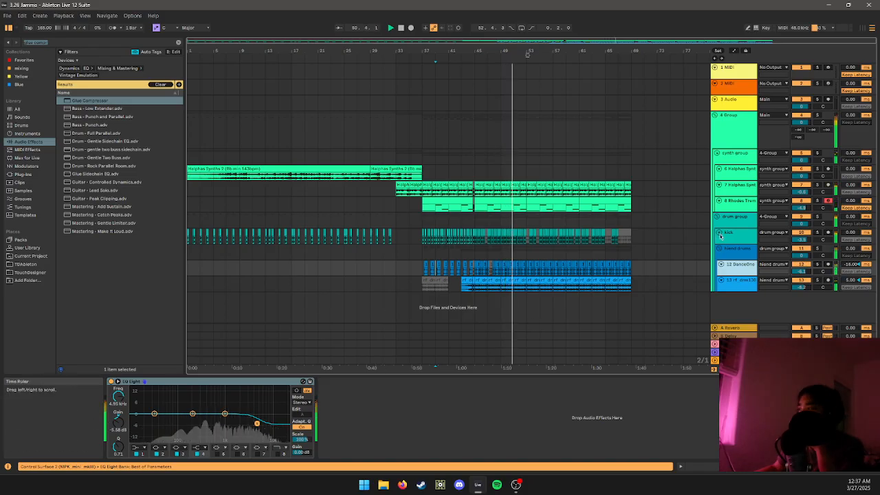
{"action": "left_click", "coordinate": [732, 234]}
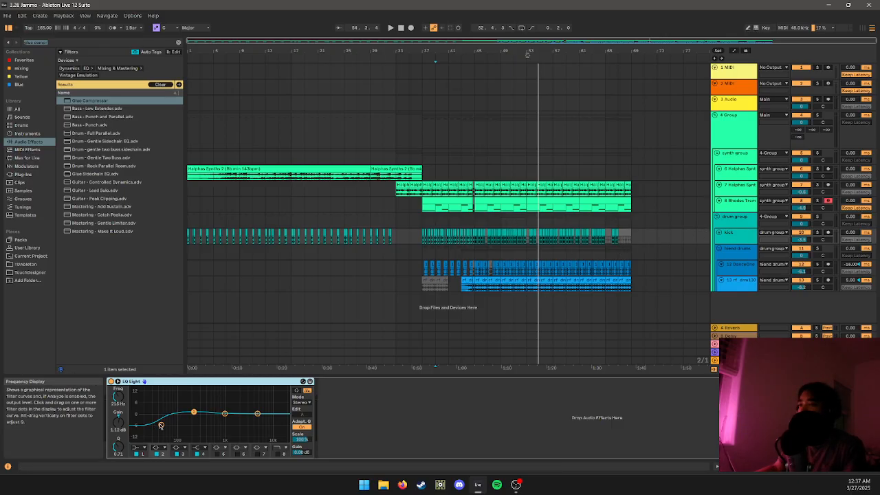
{"action": "left_click_drag", "start_coordinate": [161, 426], "coordinate": [163, 424]}
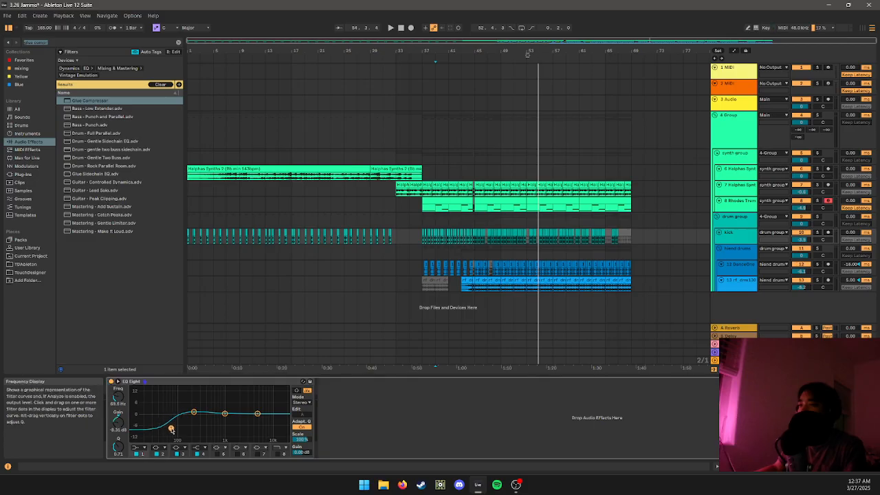
{"action": "key", "text": "space"}
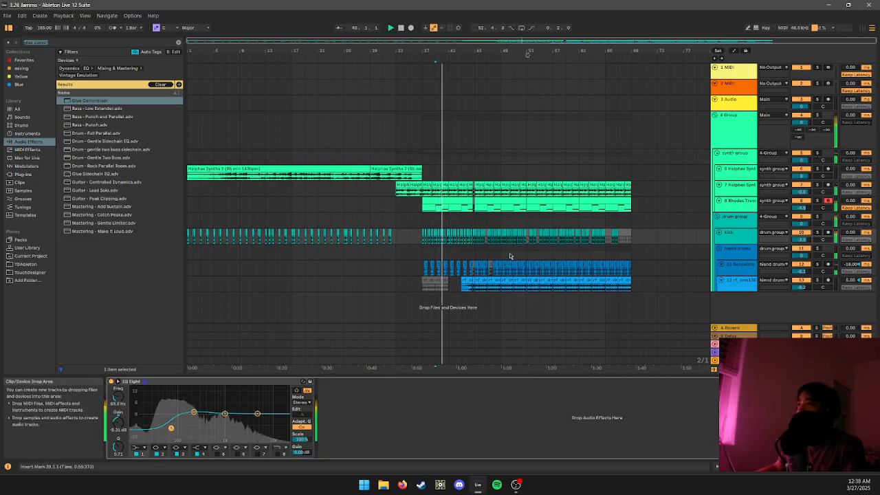
- Loop the Rhodes clips from bar 45 to bar 69
{"action": "left_click", "coordinate": [504, 253]}
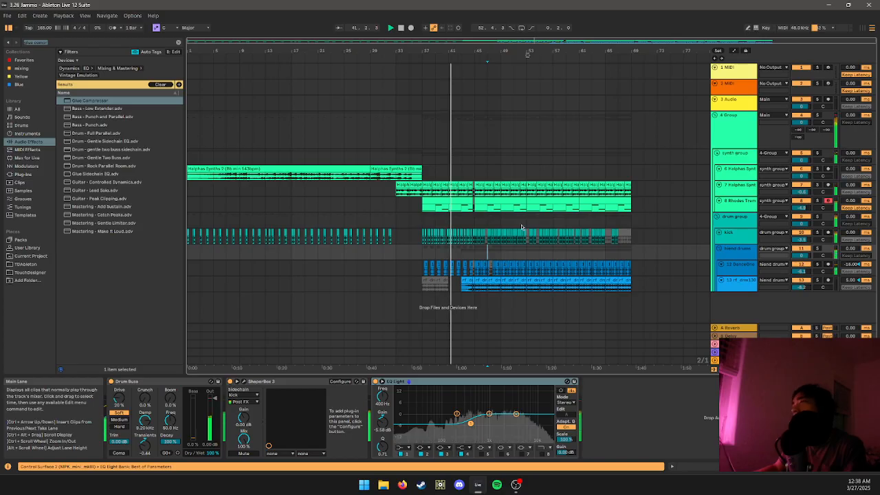
{"action": "left_click", "coordinate": [512, 201]}
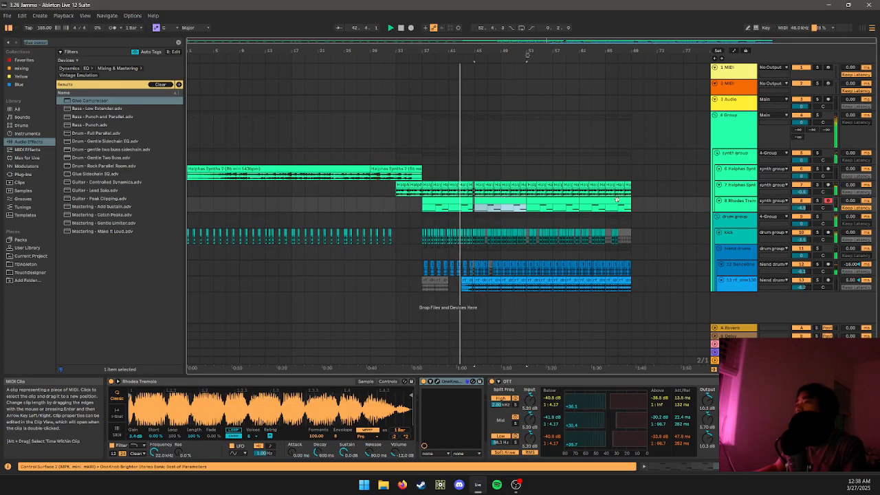
{"action": "left_click", "coordinate": [619, 204], "text": "shift"}
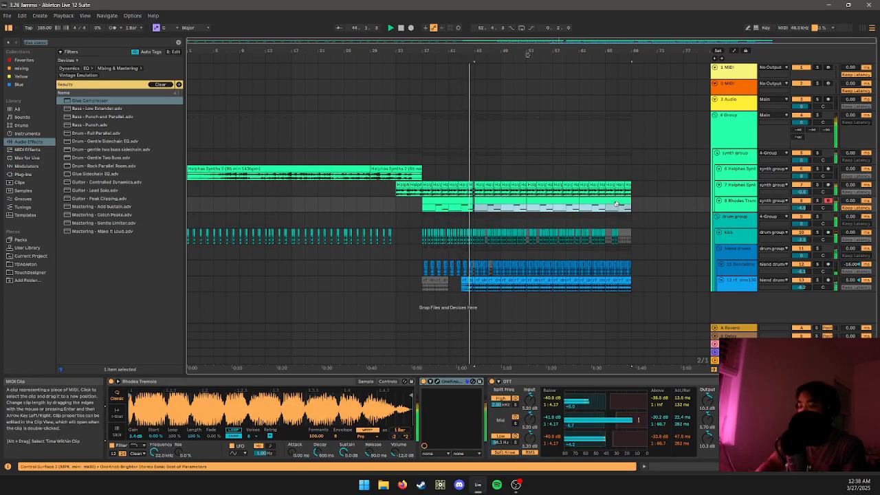
{"action": "key", "text": "ctrl+l"}
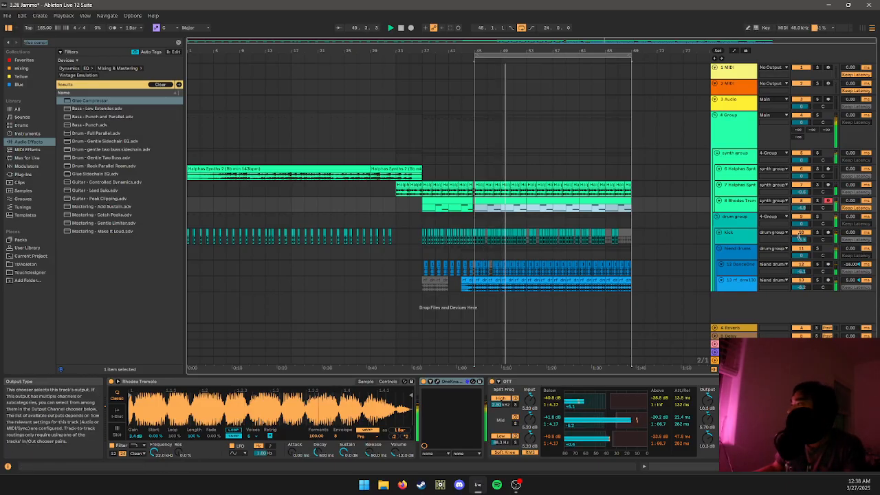
- Adjust the kick track's volume and set its EQ Eight low band to 130 Hz and -8.06 dB with the kick soloed
{"action": "left_click_drag", "start_coordinate": [801, 240], "coordinate": [800, 246]}
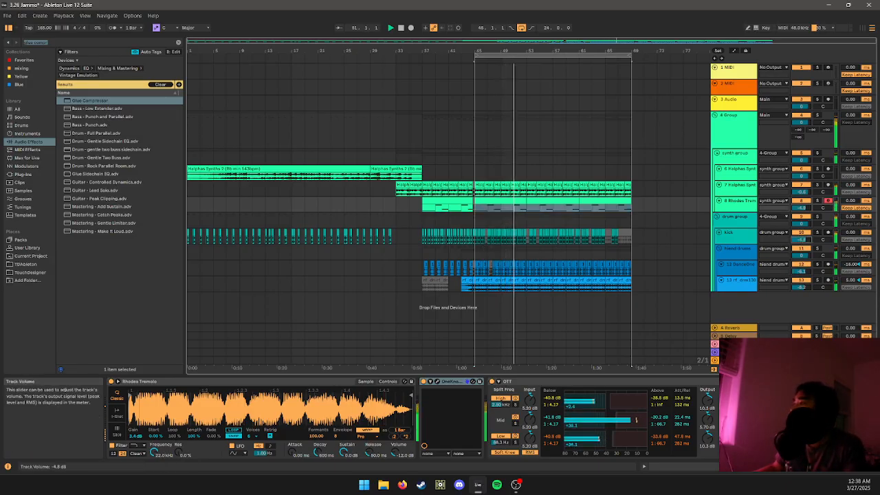
{"action": "left_click", "coordinate": [739, 234]}
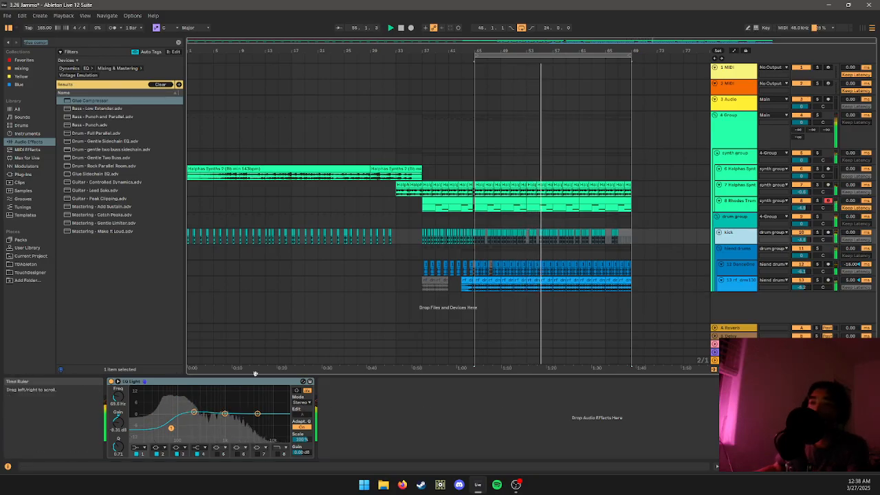
{"action": "left_click", "coordinate": [171, 429]}
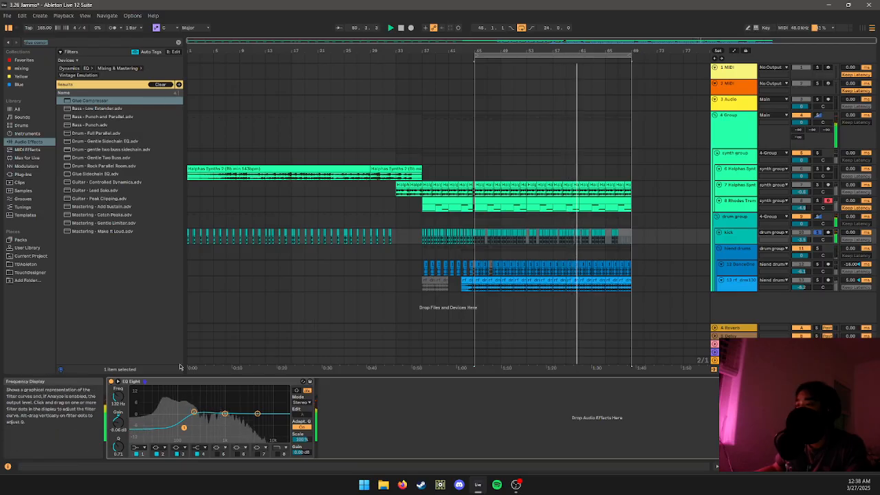
- Search the favourite devices for "shaper" and add ShaperBox 3 after the EQ Eight on the kick track
{"action": "key", "text": "ctrl+f"}
{"action": "type", "text": "drum b"}
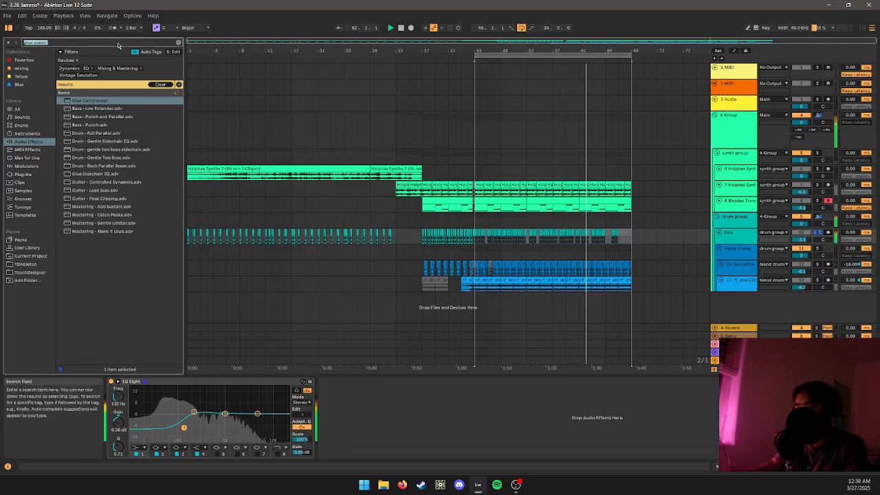
{"action": "key", "text": "BackSpace"}
{"action": "key", "text": "BackSpace"}
{"action": "key", "text": "BackSpace"}
{"action": "key", "text": "BackSpace"}
{"action": "key", "text": "BackSpace"}
{"action": "key", "text": "BackSpace"}
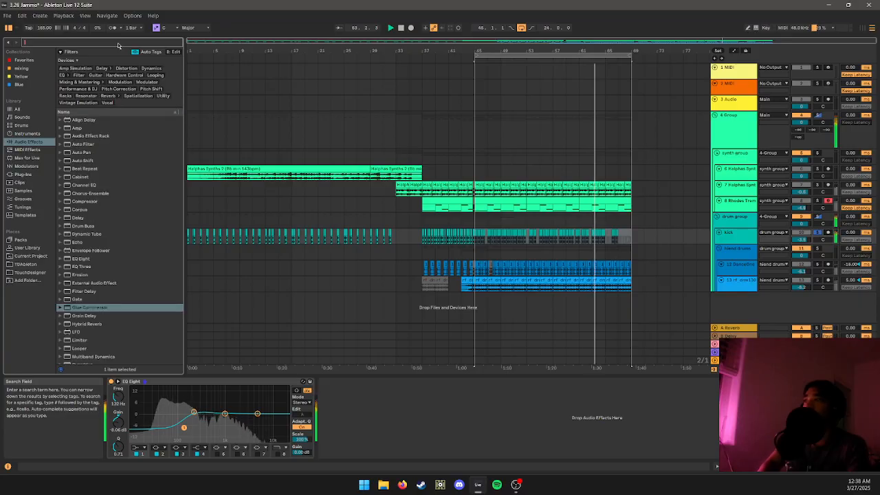
{"action": "type", "text": "shaper"}
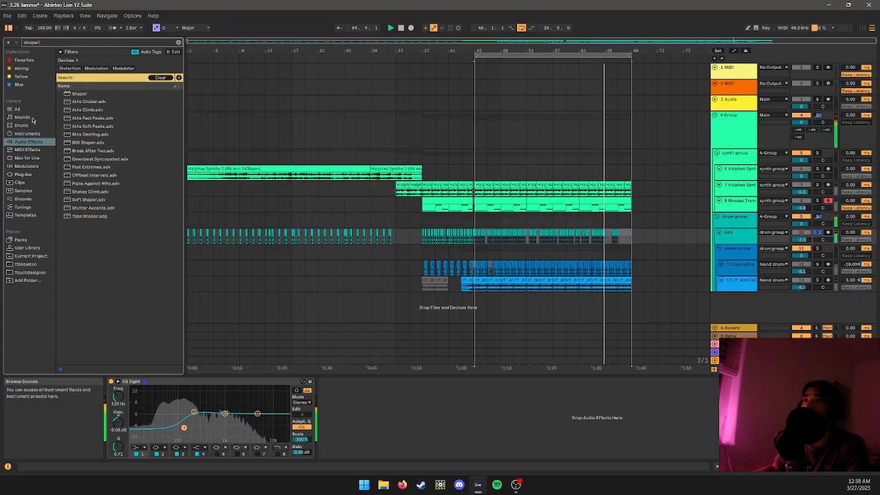
{"action": "left_click", "coordinate": [26, 60]}
{"action": "left_click_drag", "start_coordinate": [85, 143], "coordinate": [163, 186]}
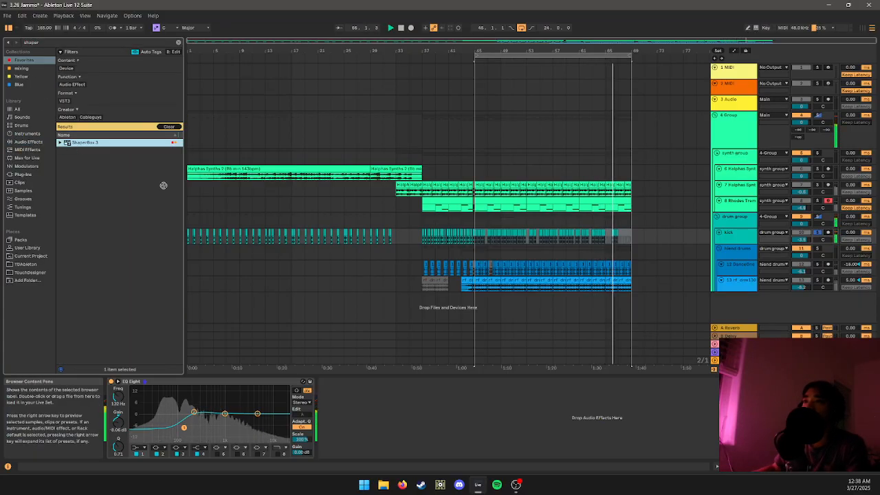
{"action": "left_click_drag", "start_coordinate": [365, 415], "coordinate": [366, 416]}
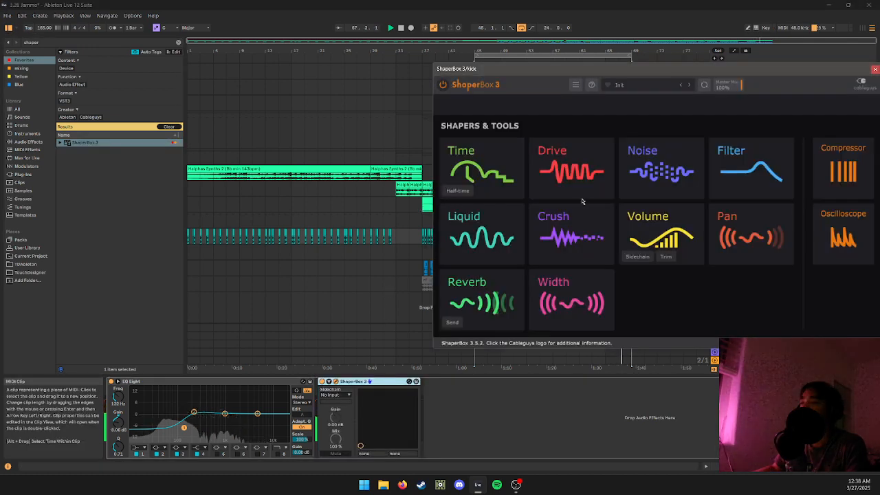
- Add the Volume shaper in ShaperBox 3 with audio triggering and a length of 1/8d
{"action": "left_click", "coordinate": [678, 241]}
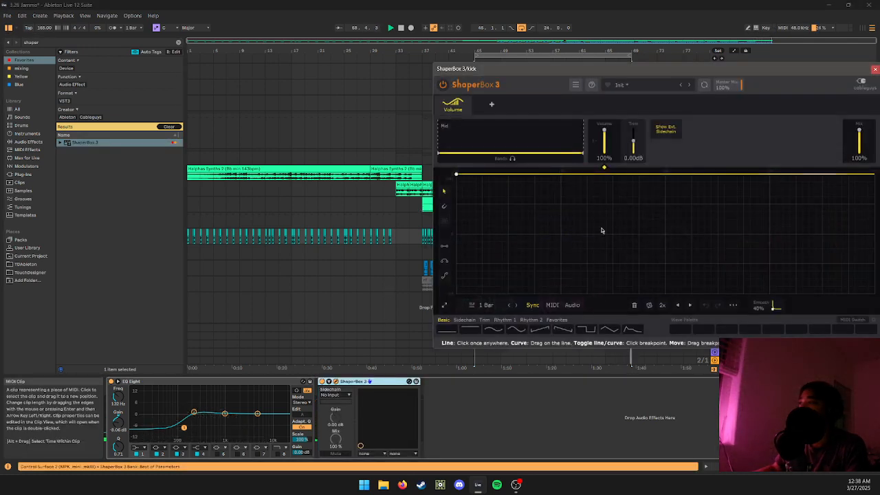
{"action": "left_click", "coordinate": [611, 305]}
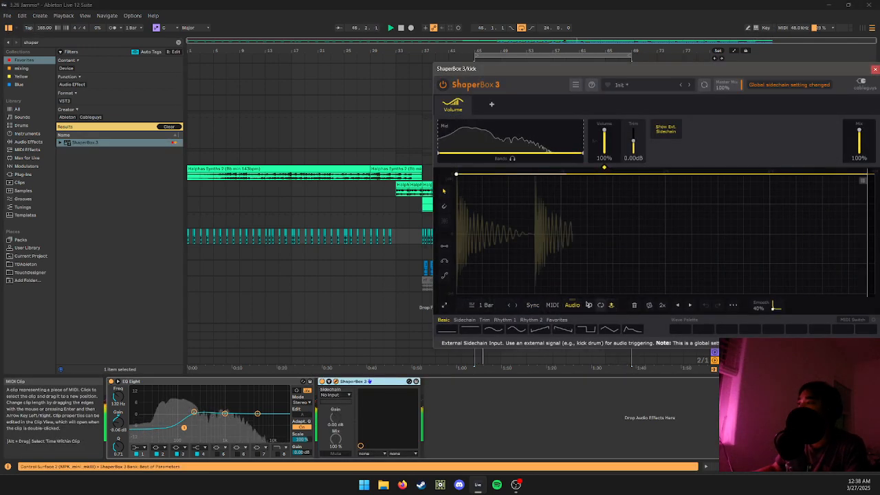
{"action": "left_click", "coordinate": [510, 305]}
{"action": "left_click", "coordinate": [510, 306]}
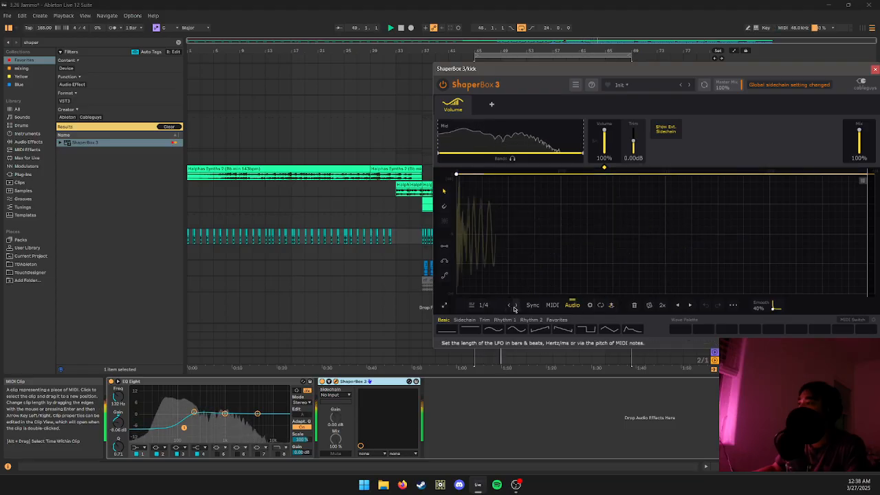
{"action": "left_click", "coordinate": [510, 307]}
{"action": "mouse_move", "coordinate": [490, 308]}
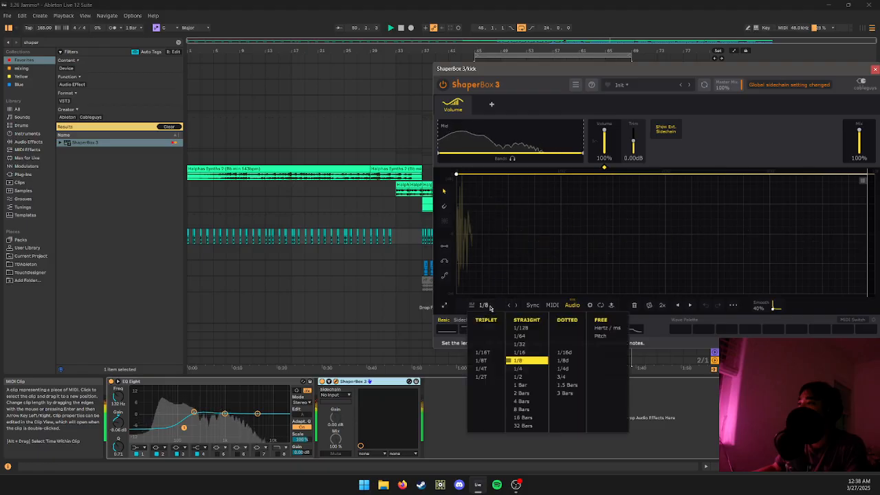
{"action": "left_click", "coordinate": [572, 360]}
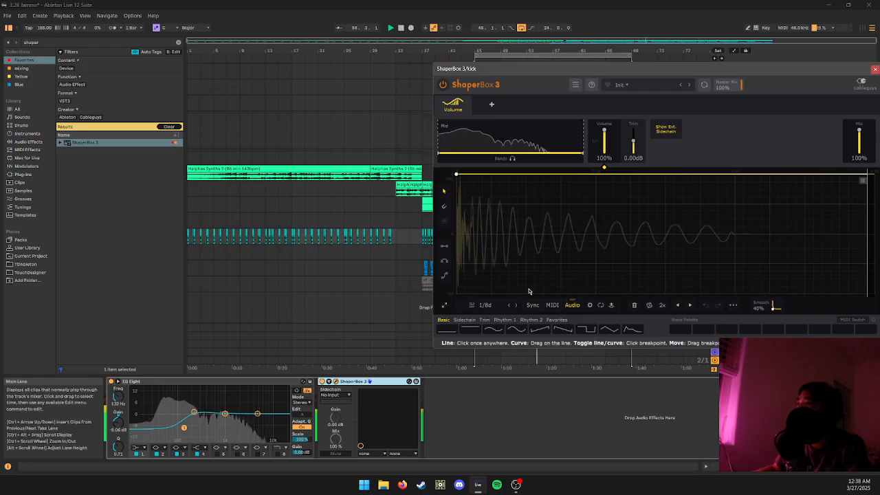
- Apply the Trimming 3 curve to the kick's Volume shaper and close the plug-in window
{"action": "left_click", "coordinate": [503, 320]}
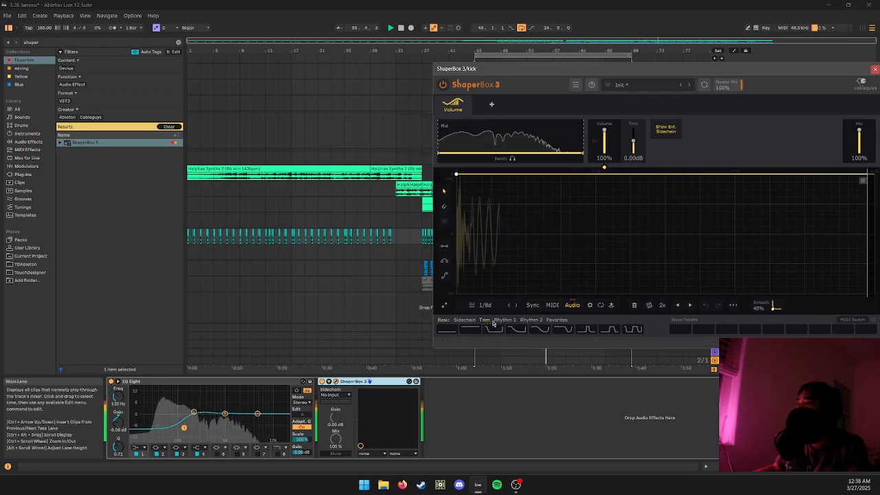
{"action": "left_click", "coordinate": [524, 330]}
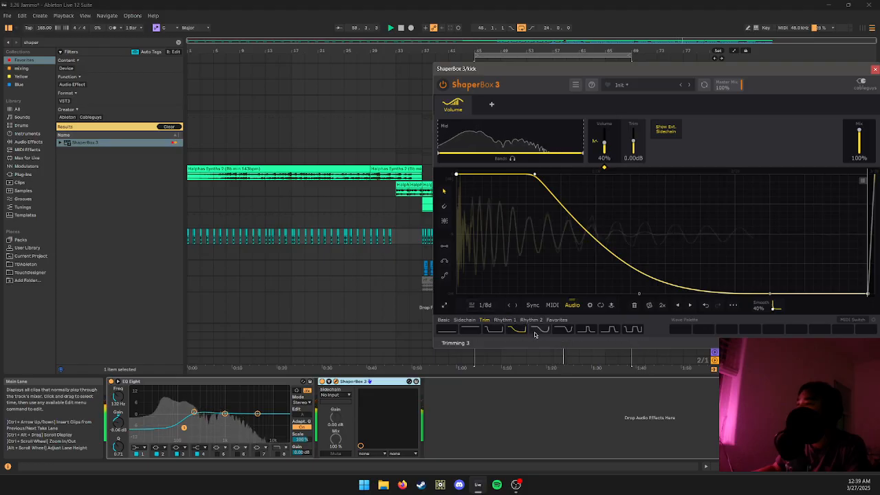
{"action": "left_click", "coordinate": [540, 330]}
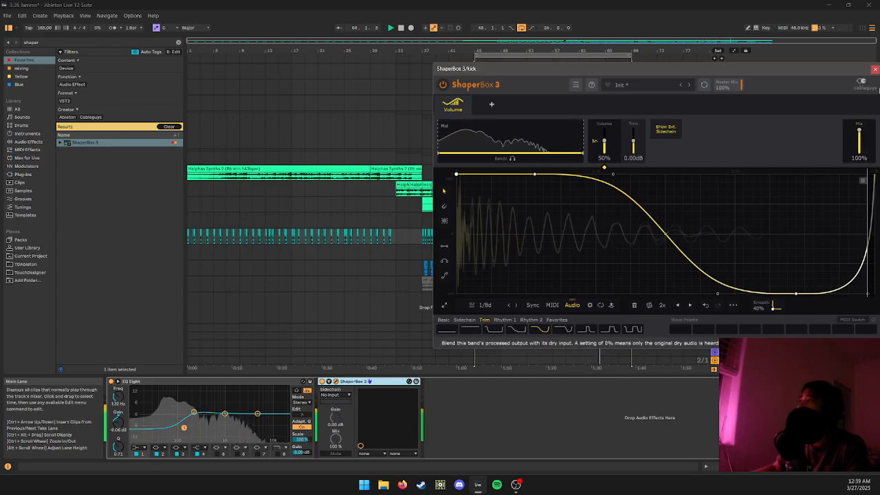
{"action": "left_click", "coordinate": [875, 68]}
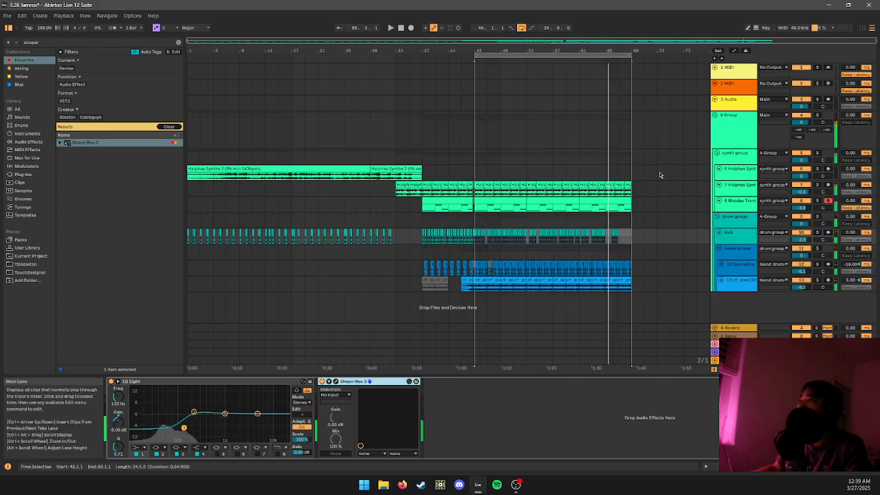
- Play the loop from bar 45 and lower the kick EQ Eight's low band to 57.4 Hz
{"action": "key", "text": "space"}
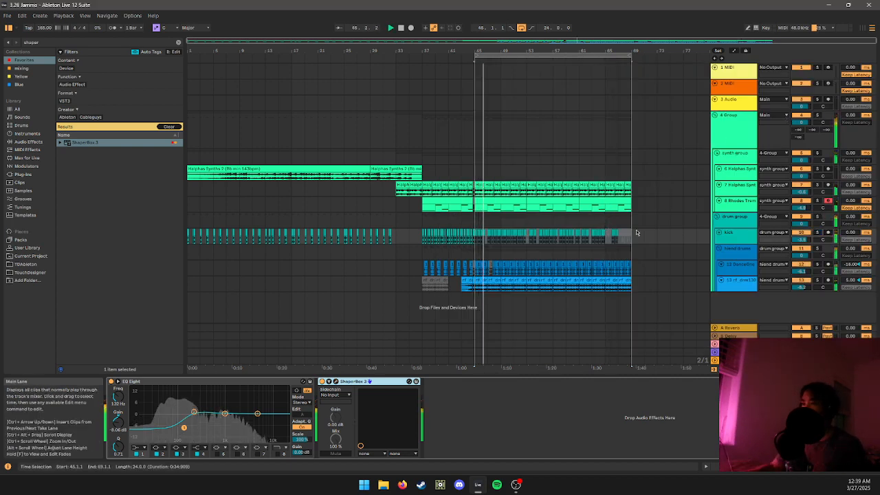
{"action": "left_click_drag", "start_coordinate": [184, 428], "coordinate": [165, 429]}
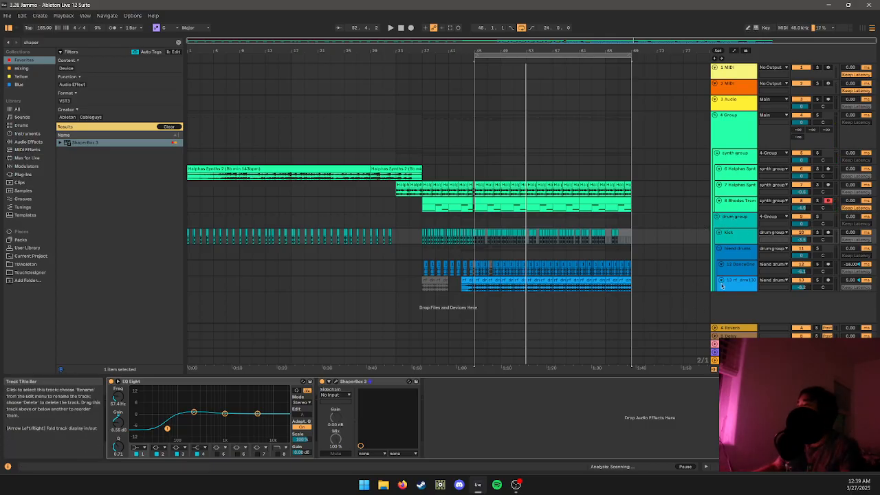
- Rename the parent group that holds the synth and drum groups as full
{"action": "left_click", "coordinate": [749, 219]}
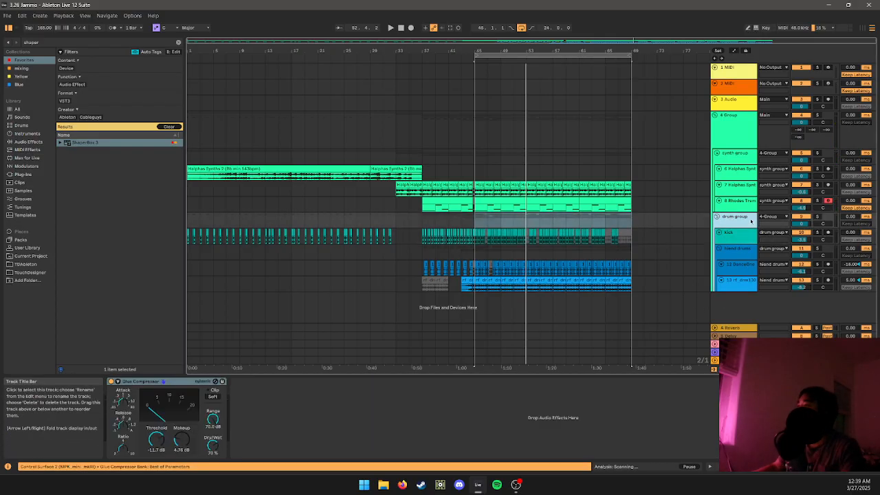
{"action": "left_click", "coordinate": [751, 158]}
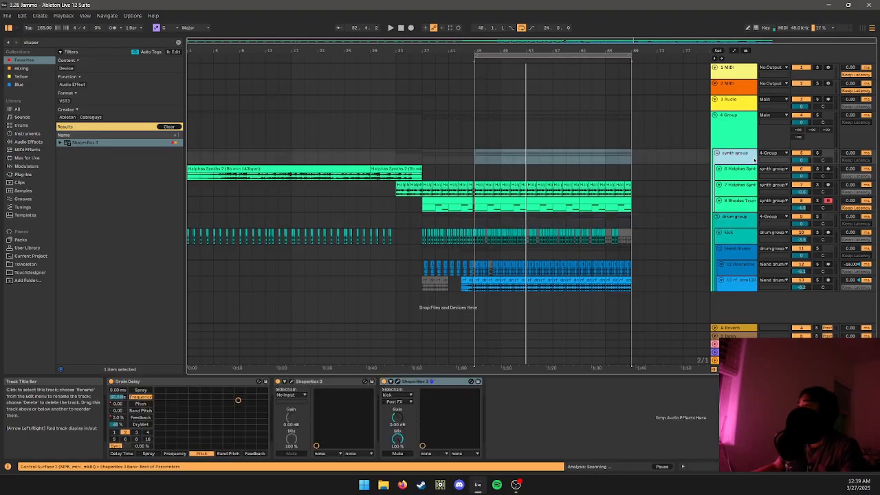
{"action": "left_click", "coordinate": [761, 132]}
{"action": "left_click", "coordinate": [743, 132]}
{"action": "left_click", "coordinate": [738, 162]}
{"action": "left_click", "coordinate": [733, 143]}
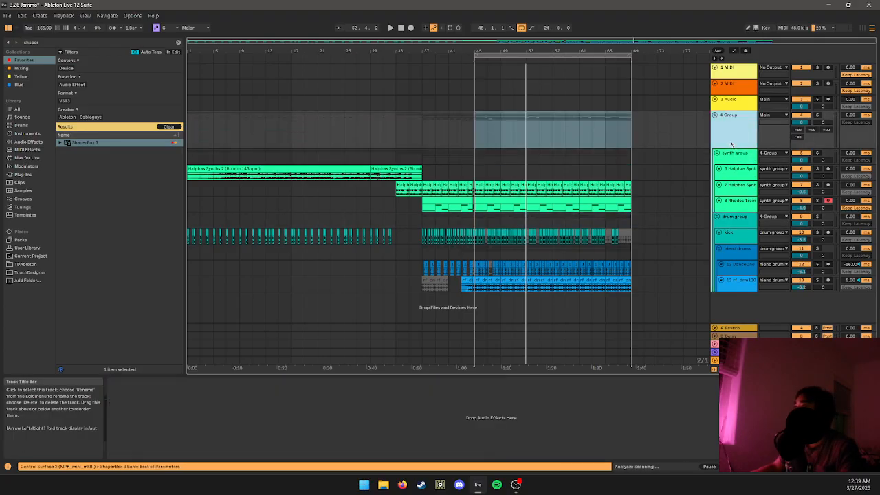
{"action": "key", "text": "ctrl+r"}
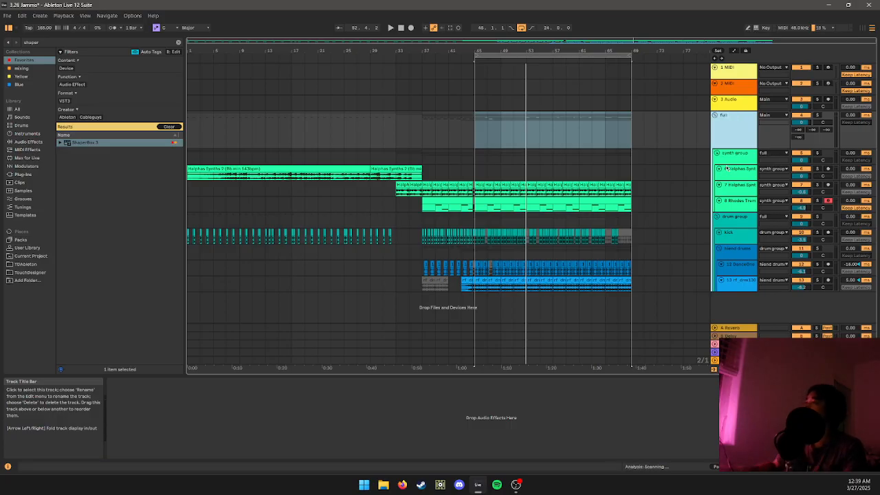
- Delete the three empty tracks 1 MIDI, 2 MIDI and 3 Audio above the full group
{"action": "left_click", "coordinate": [734, 103]}
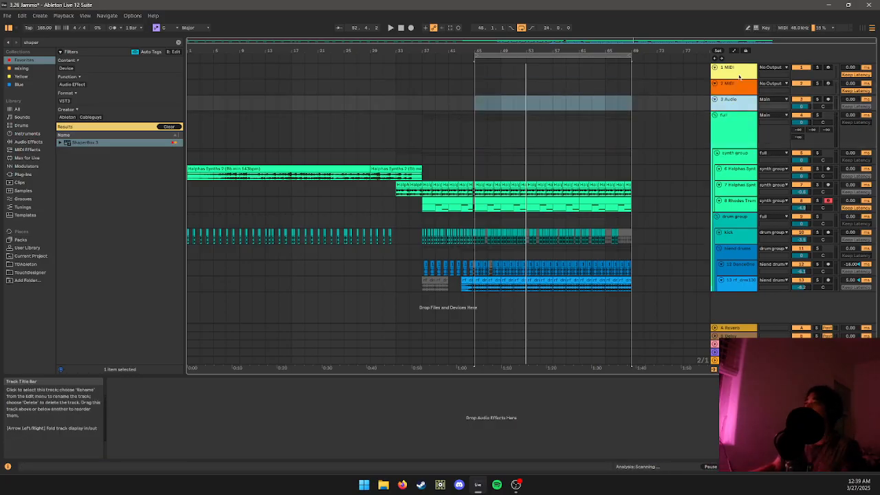
{"action": "left_click", "coordinate": [739, 76], "text": "shift"}
{"action": "right_click", "coordinate": [737, 77]}
{"action": "left_click", "coordinate": [733, 90]}
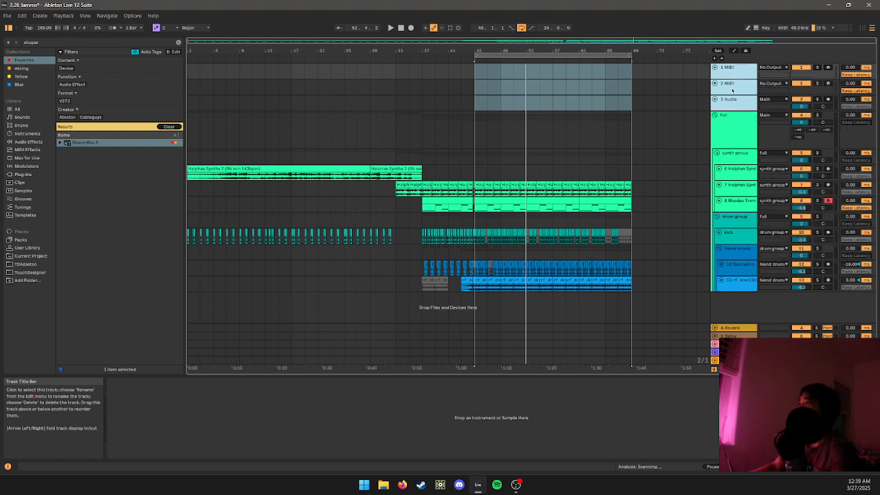
{"action": "key", "text": "Delete"}
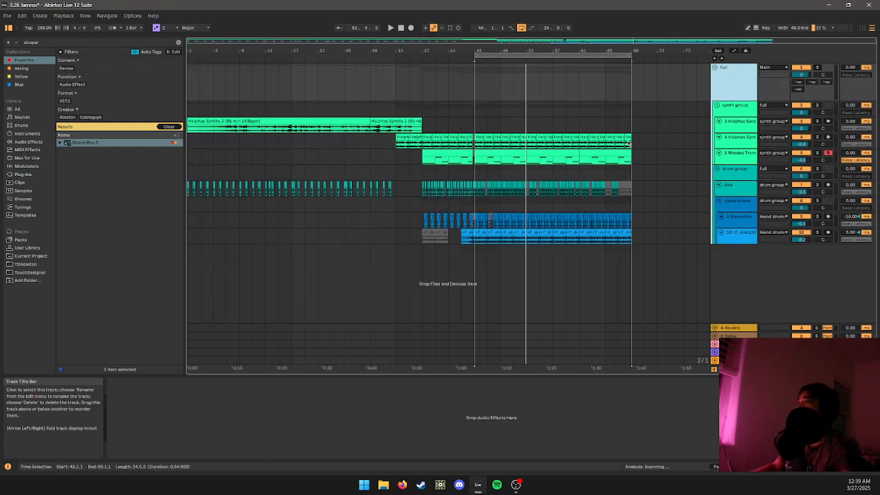
- Audition the arrangement with the drum group from bar 45, followed by the earlier section from bar 21
{"action": "left_click", "coordinate": [486, 168]}
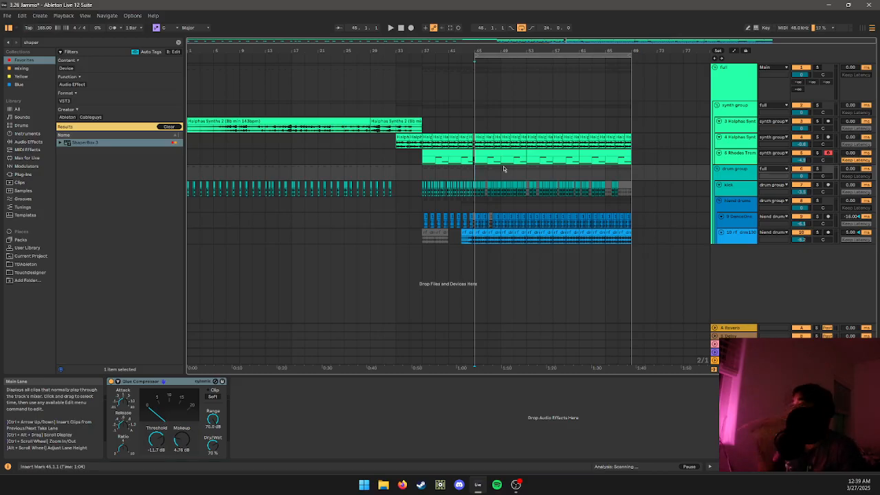
{"action": "left_click", "coordinate": [729, 172]}
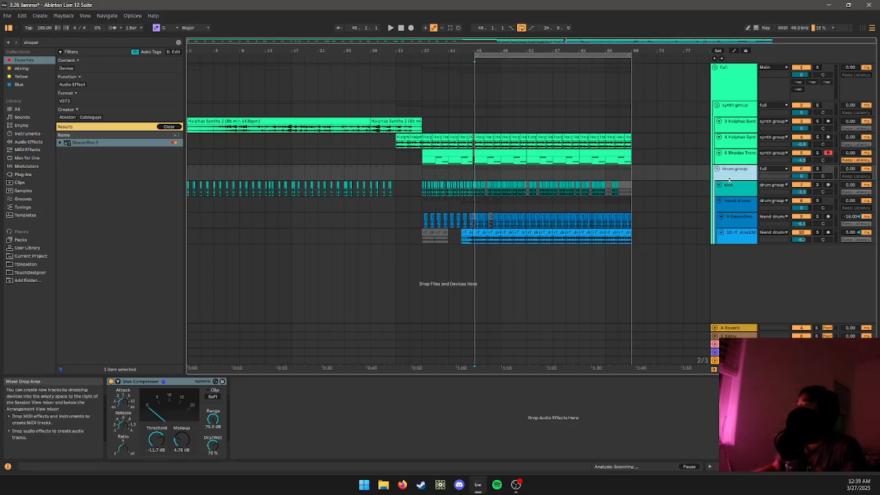
{"action": "key", "text": "space"}
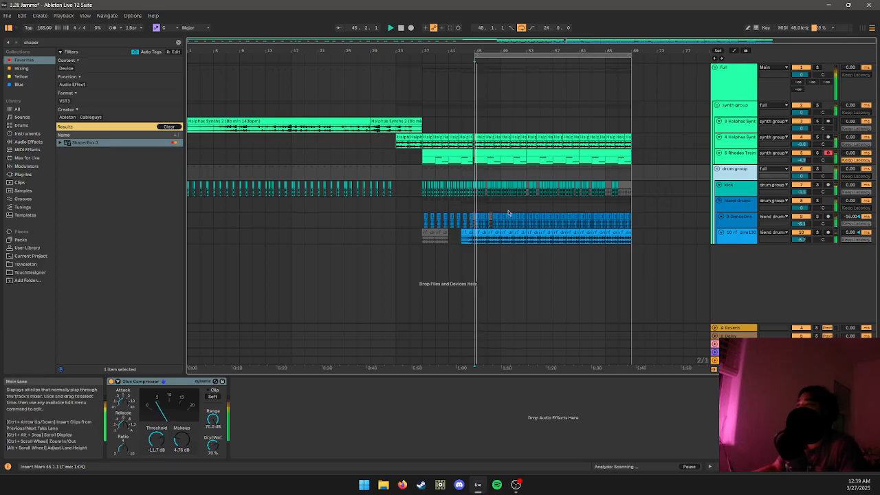
{"action": "left_click", "coordinate": [319, 226]}
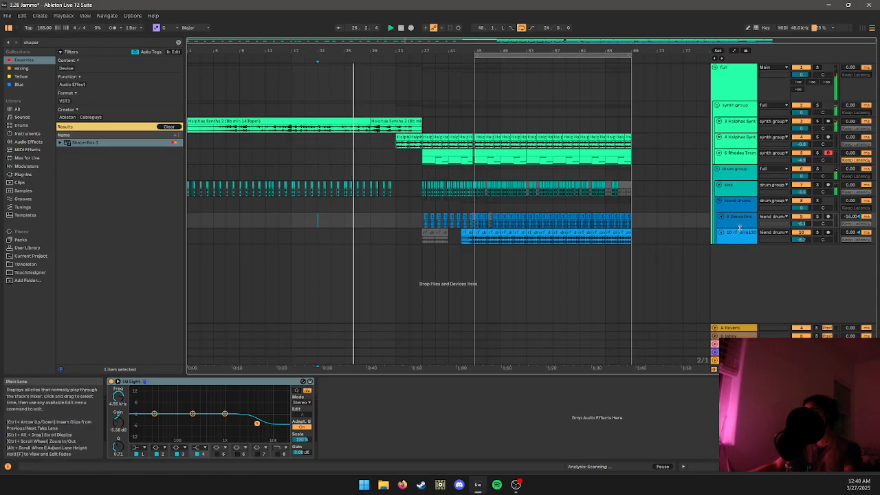
- Recolour the four return tracks, from A Reverb down, magenta
{"action": "left_click", "coordinate": [733, 328]}
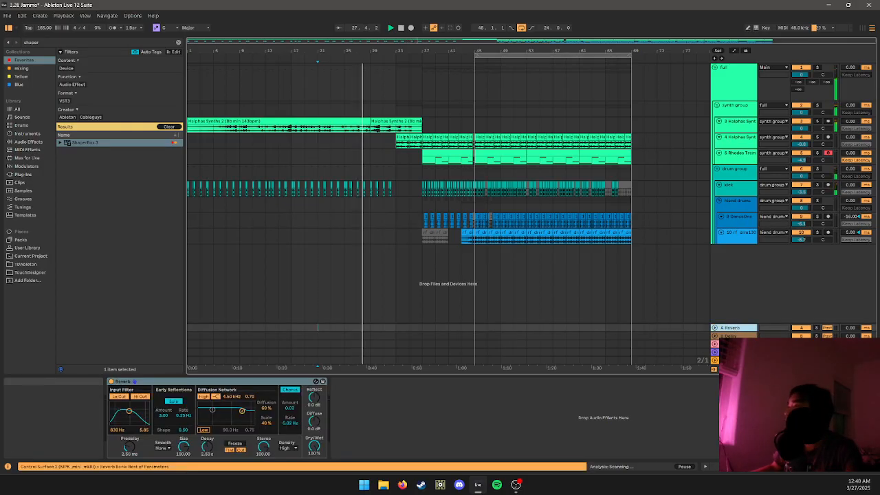
{"action": "left_click", "coordinate": [734, 360]}
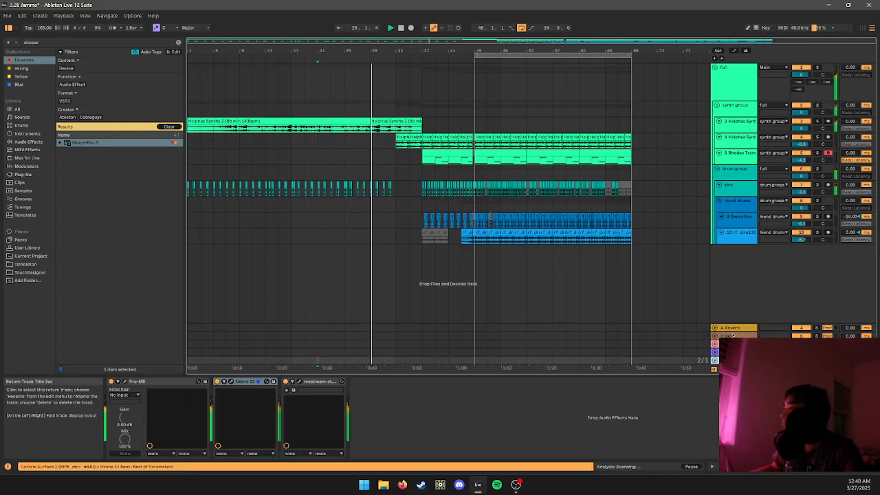
{"action": "left_click", "coordinate": [735, 329]}
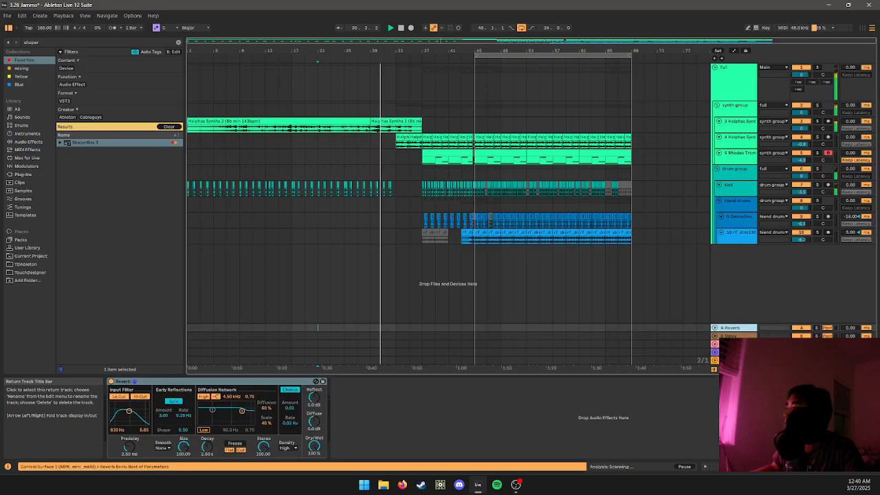
{"action": "left_click", "coordinate": [734, 352]}
{"action": "left_click", "coordinate": [733, 344], "text": "shift"}
{"action": "left_click", "coordinate": [734, 336], "text": "shift"}
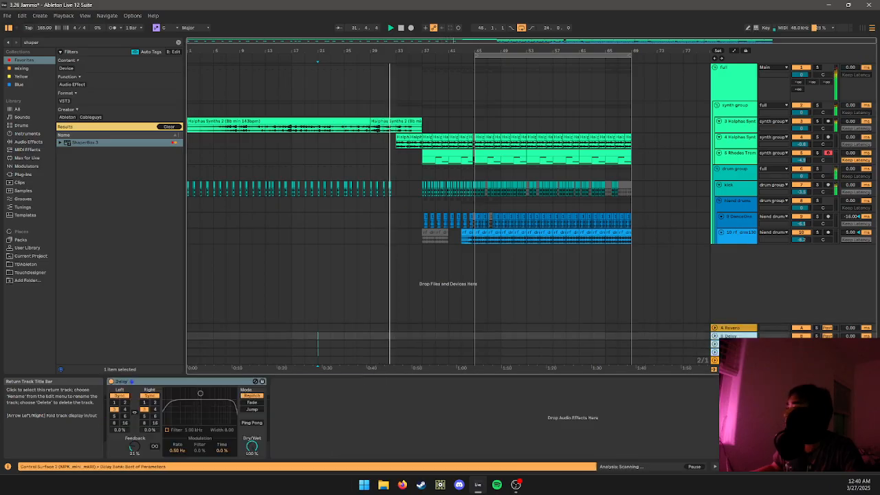
{"action": "left_click", "coordinate": [734, 329], "text": "shift"}
{"action": "right_click", "coordinate": [739, 330]}
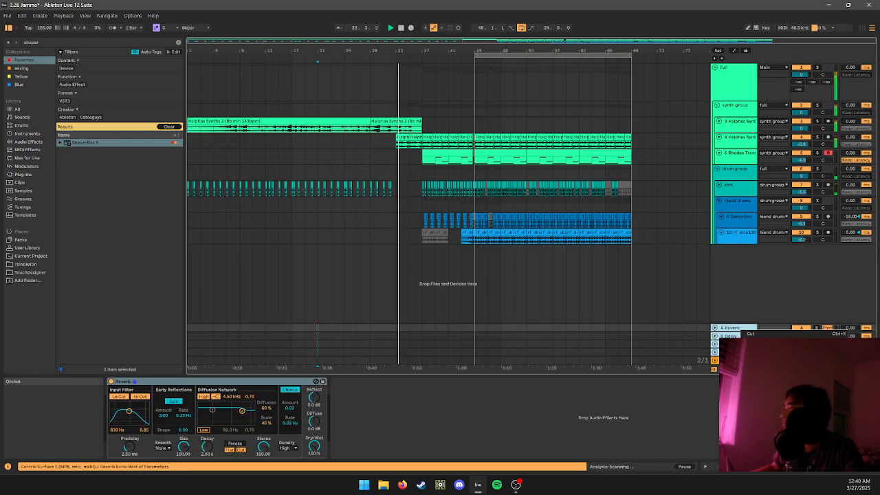
{"action": "left_click", "coordinate": [836, 440]}
{"action": "left_click", "coordinate": [742, 331]}
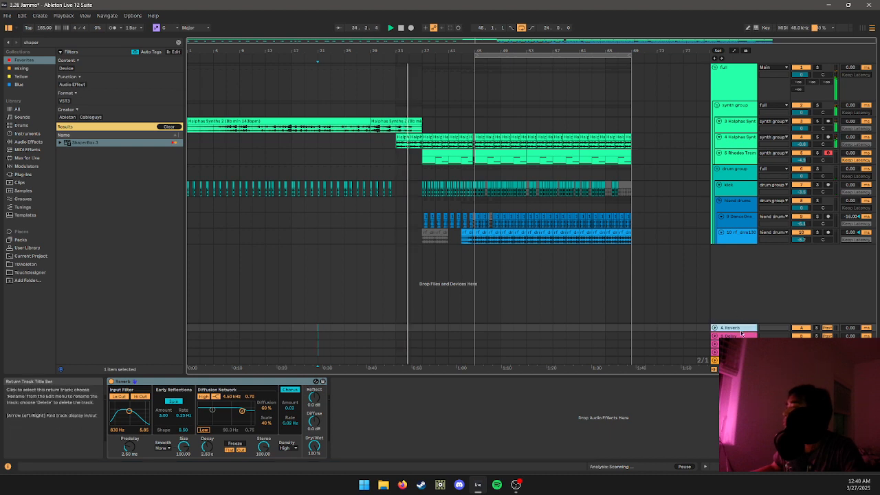
- Select the four return tracks from A Reverb down and recolour them light pink
{"action": "left_click", "coordinate": [736, 352]}
{"action": "left_click", "coordinate": [736, 344], "text": "shift"}
{"action": "left_click", "coordinate": [738, 337], "text": "shift"}
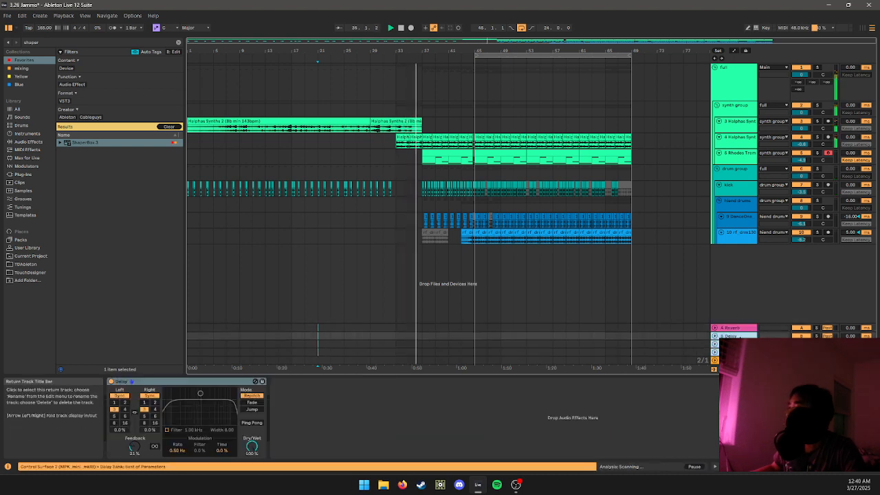
{"action": "left_click", "coordinate": [741, 330], "text": "shift"}
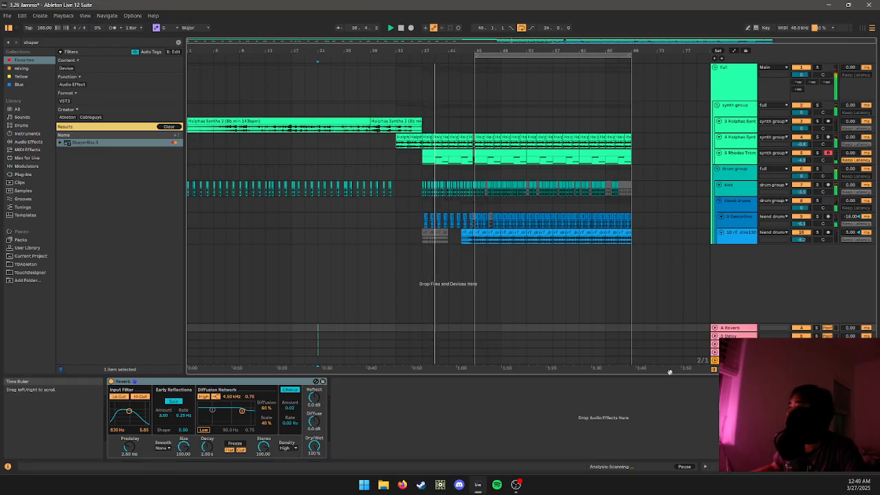
- Insert four bars of silence into the whole arrangement at bar 37
{"action": "left_click", "coordinate": [423, 182]}
{"action": "left_click", "coordinate": [424, 172]}
{"action": "key", "text": "space"}
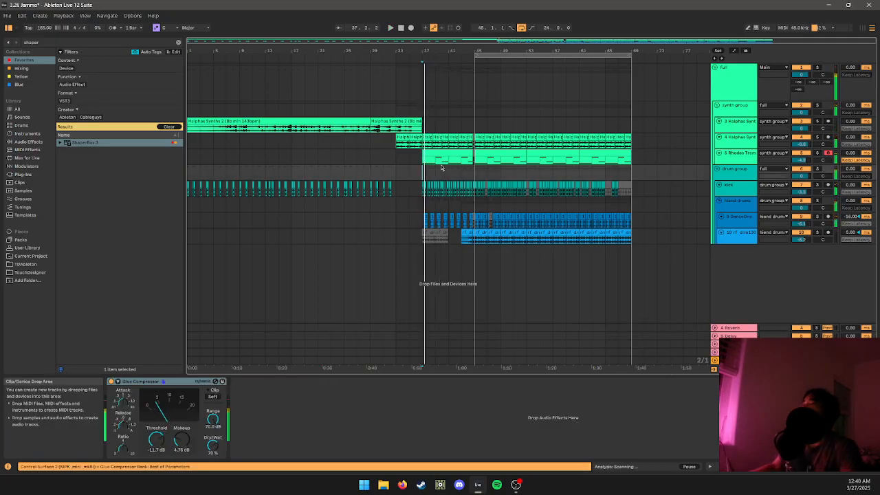
{"action": "key", "text": "ctrl+i"}
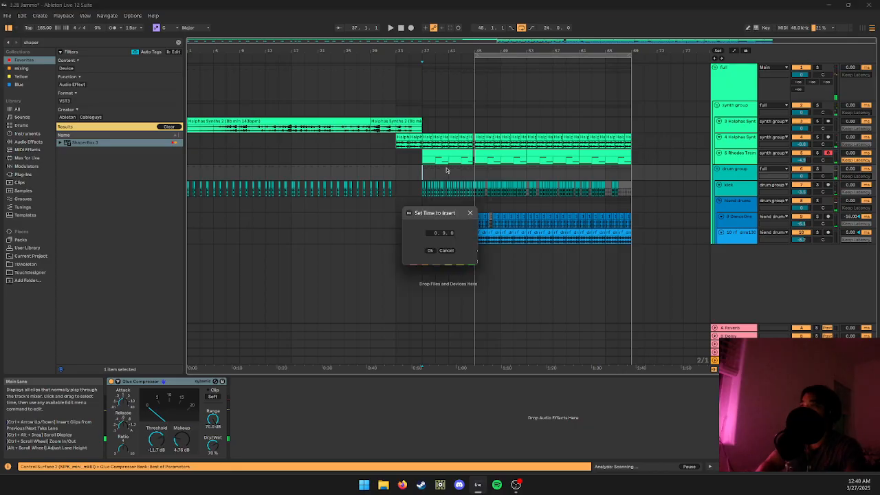
{"action": "left_click", "coordinate": [431, 249]}
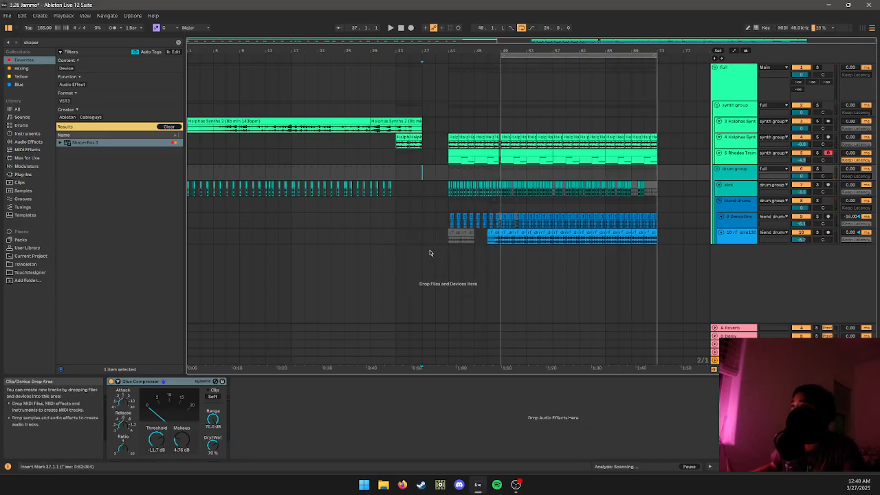
- Extend the Halphas Synths clip on track 4 across the inserted gap from bar 37 to bar 41
{"action": "left_click", "coordinate": [419, 137]}
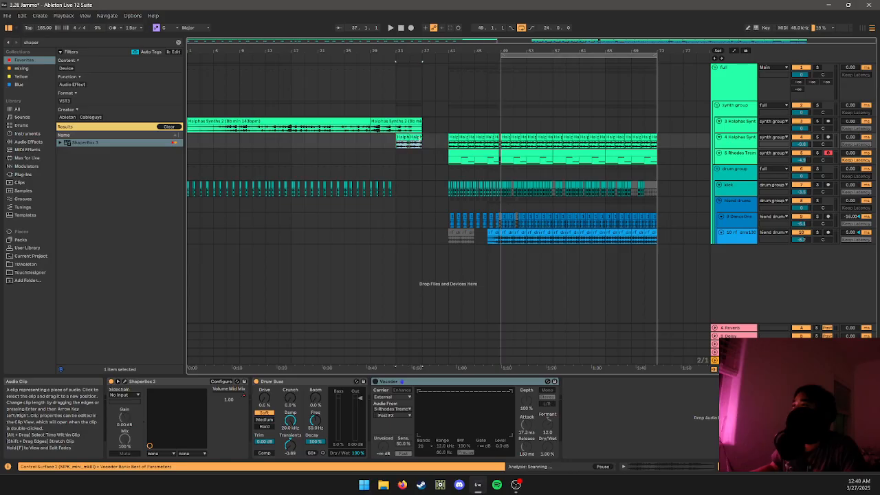
{"action": "left_click_drag", "start_coordinate": [420, 137], "coordinate": [448, 137]}
{"action": "left_click", "coordinate": [466, 191]}
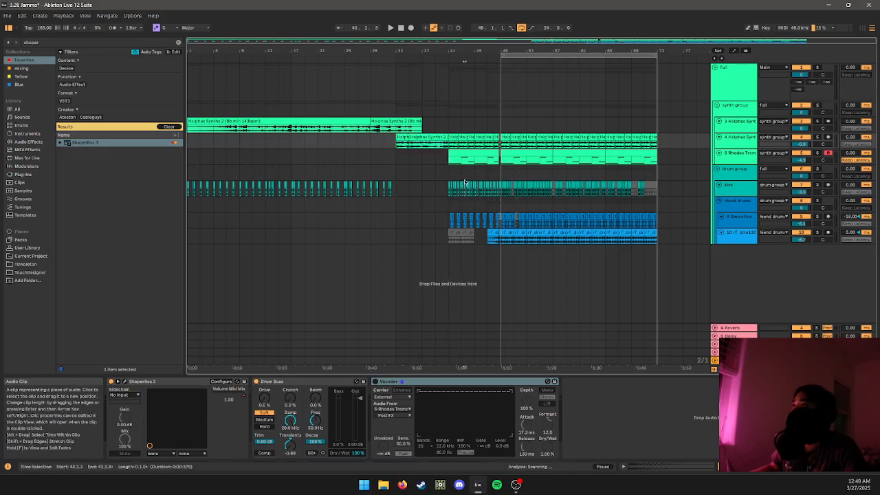
- Copy the Rhodes Tremolo clip from bar 41 to the bars before it and trim the copy's start to bar 37
{"action": "scroll", "coordinate": [449, 171], "scroll_direction": "up", "scroll_amount": 5}
{"action": "left_click", "coordinate": [458, 160]}
{"action": "scroll", "coordinate": [458, 160], "scroll_direction": "down", "scroll_amount": 5}
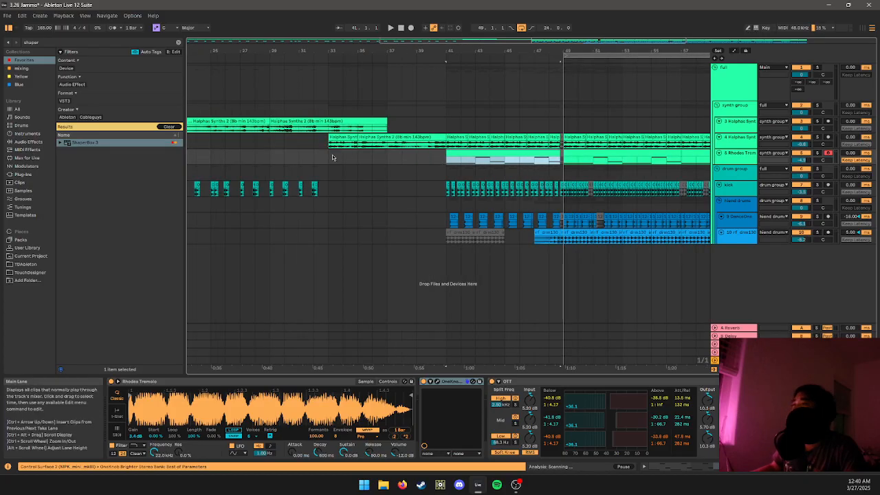
{"action": "left_click_drag", "start_coordinate": [332, 157], "coordinate": [446, 158]}
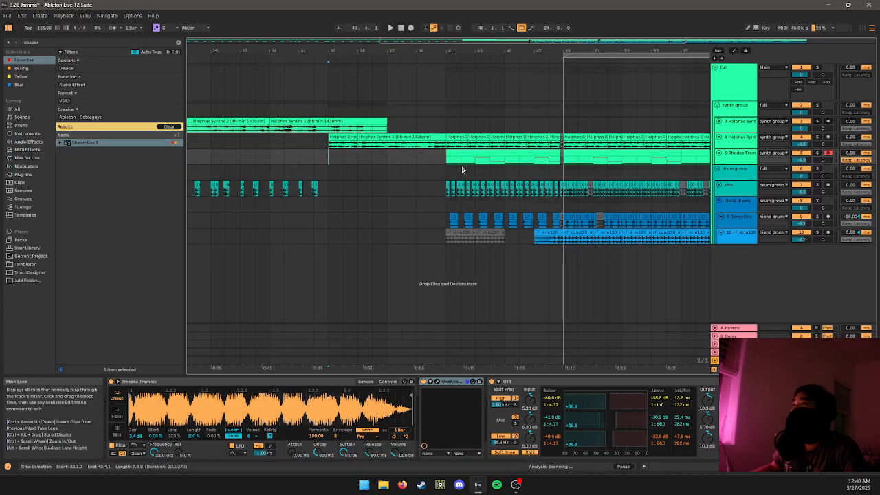
{"action": "left_click", "coordinate": [583, 158]}
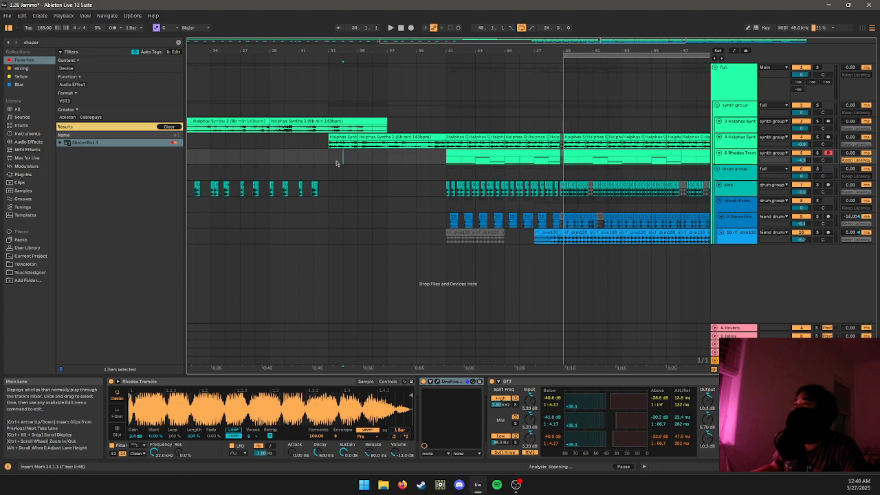
{"action": "key", "text": "ctrl+v"}
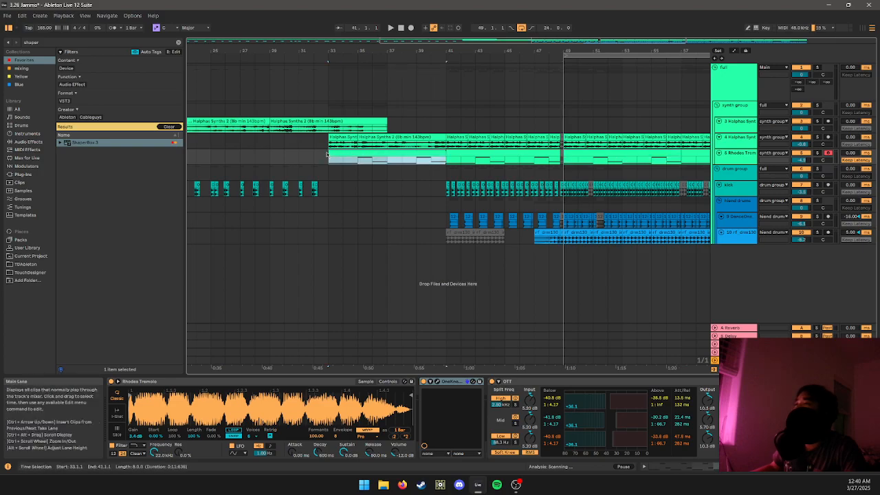
{"action": "left_click_drag", "start_coordinate": [330, 157], "coordinate": [387, 158]}
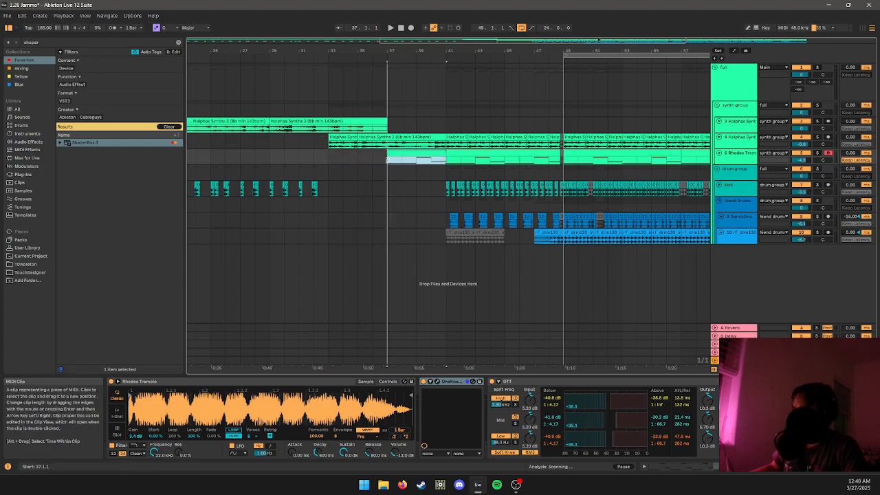
- Audition the transition from bar 32 and search the browser for "transit"
{"action": "left_click", "coordinate": [332, 183]}
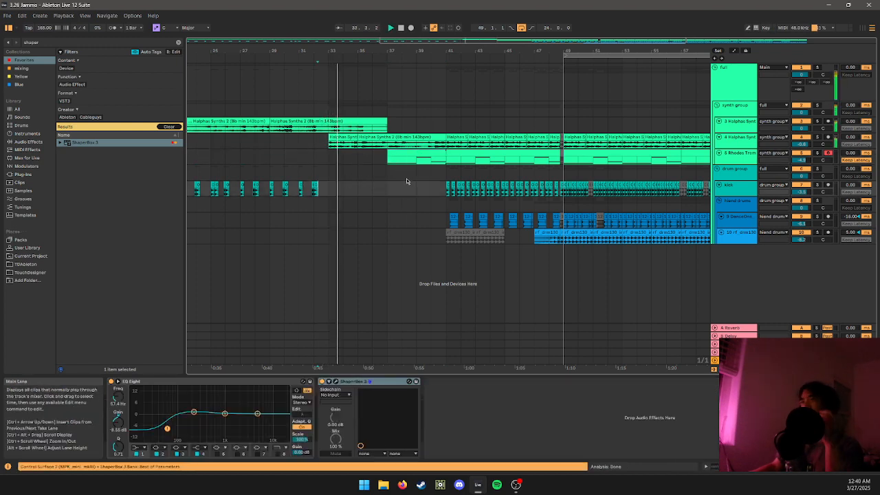
{"action": "left_click", "coordinate": [407, 158]}
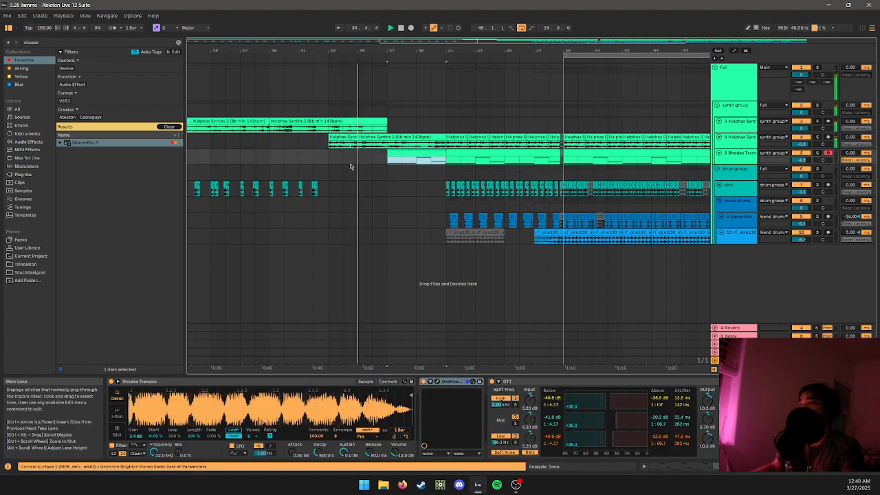
{"action": "double_click", "coordinate": [153, 43]}
{"action": "key", "text": "BackSpace"}
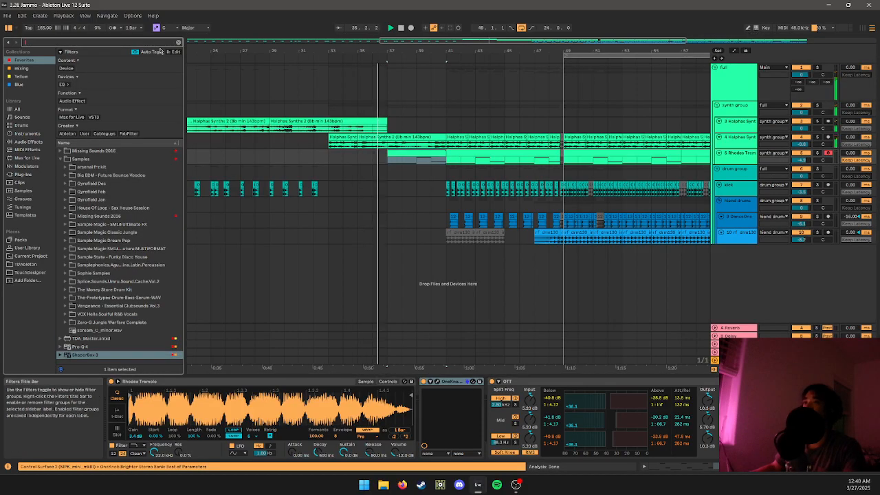
{"action": "type", "text": "transit"}
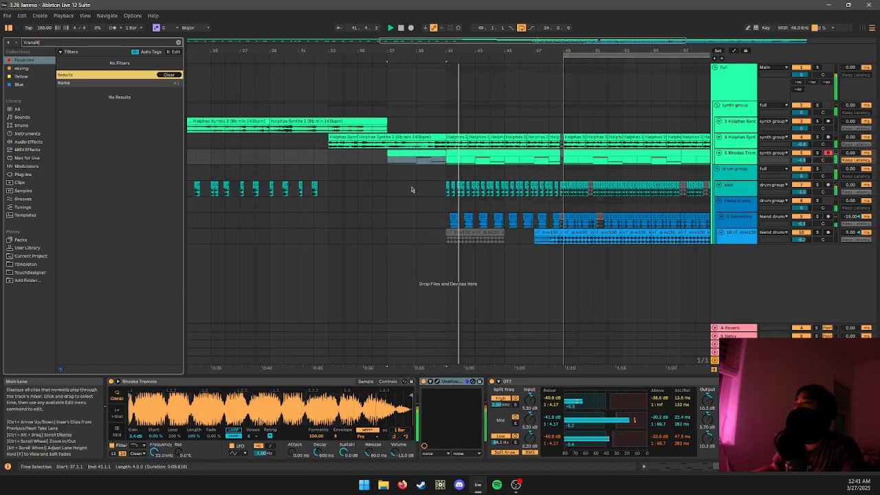
- Copy the drum clips on track 9 from bars 41 to 45 into the gap starting at bar 37
{"action": "left_click", "coordinate": [455, 215]}
{"action": "left_click", "coordinate": [499, 216], "text": "shift"}
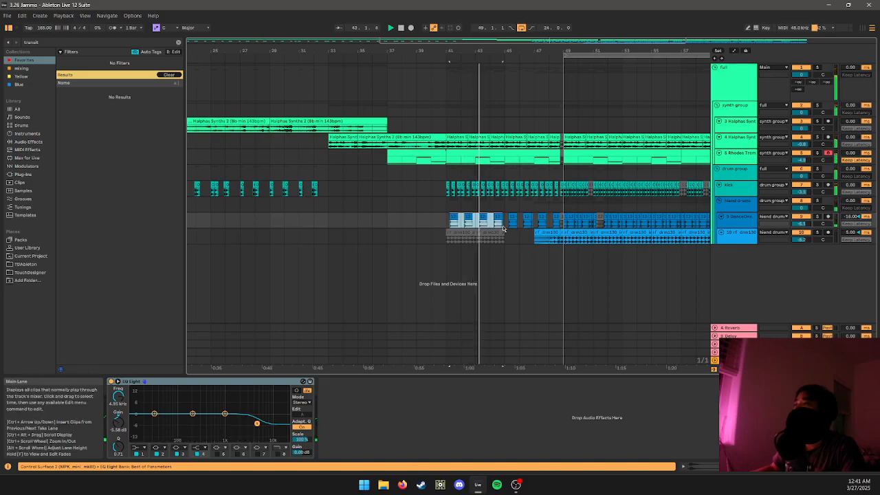
{"action": "left_click", "coordinate": [448, 220], "text": "shift"}
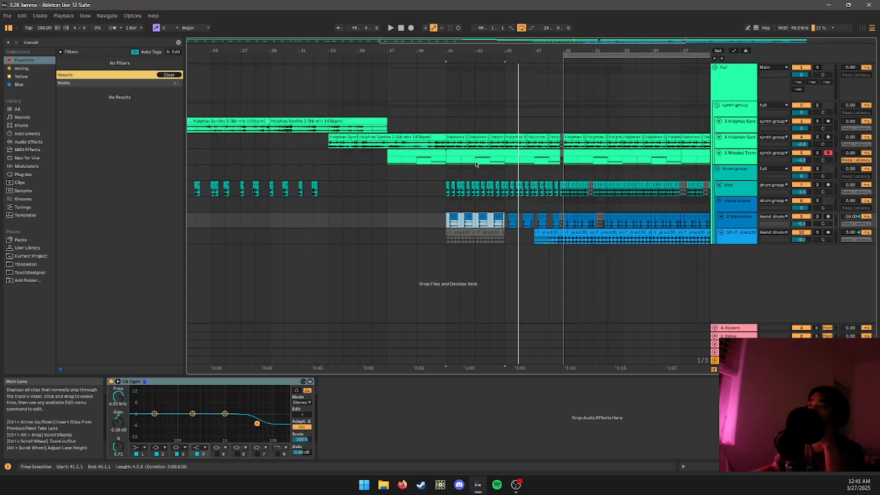
{"action": "left_click_drag", "start_coordinate": [451, 220], "coordinate": [391, 221]}
- Show the Rhodes track's A-Reverb send automation and ramp it from 0.0 dB at about bar 38 down to -inf dB at bar 41
{"action": "left_click", "coordinate": [419, 161]}
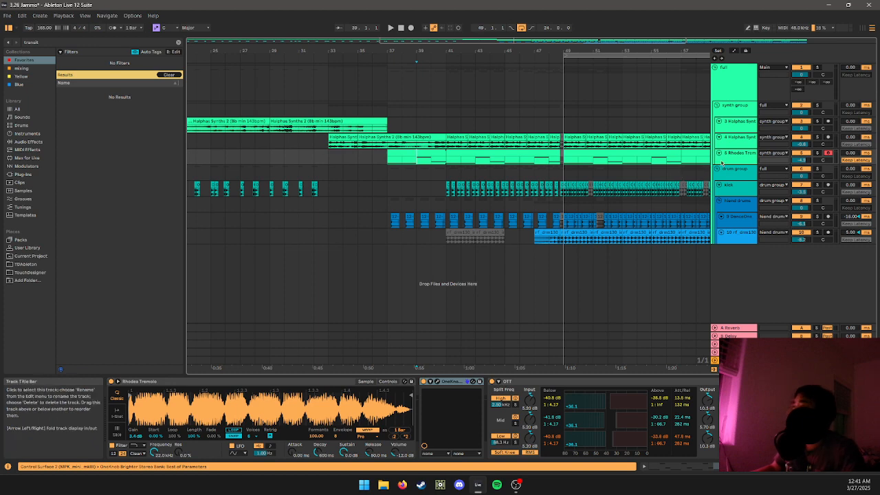
{"action": "left_click_drag", "start_coordinate": [717, 166], "coordinate": [717, 196]}
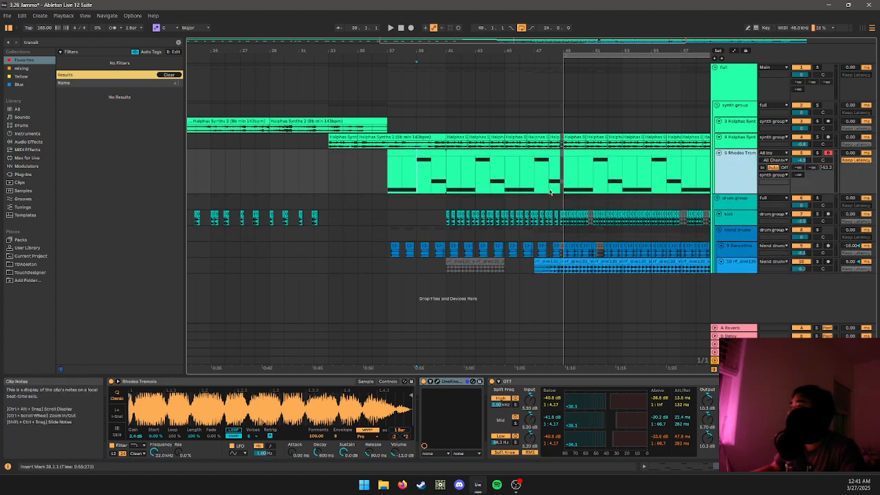
{"action": "right_click", "coordinate": [797, 169]}
{"action": "left_click", "coordinate": [768, 189]}
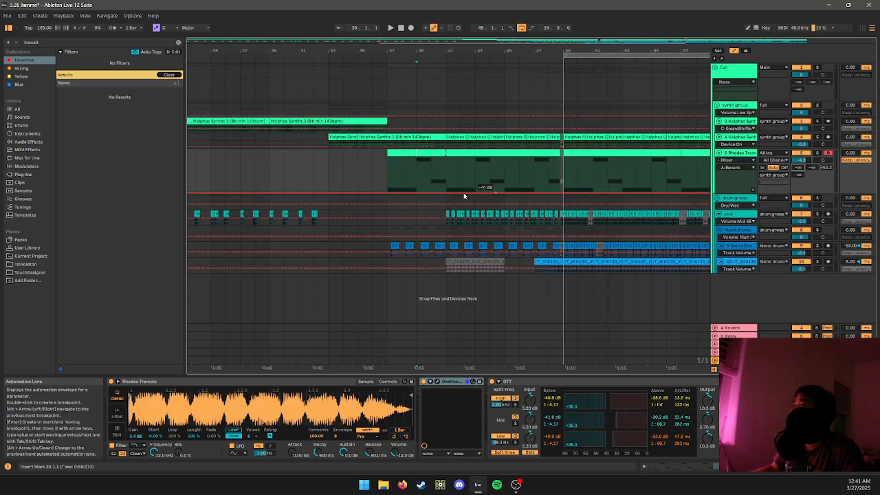
{"action": "left_click_drag", "start_coordinate": [426, 195], "coordinate": [402, 156]}
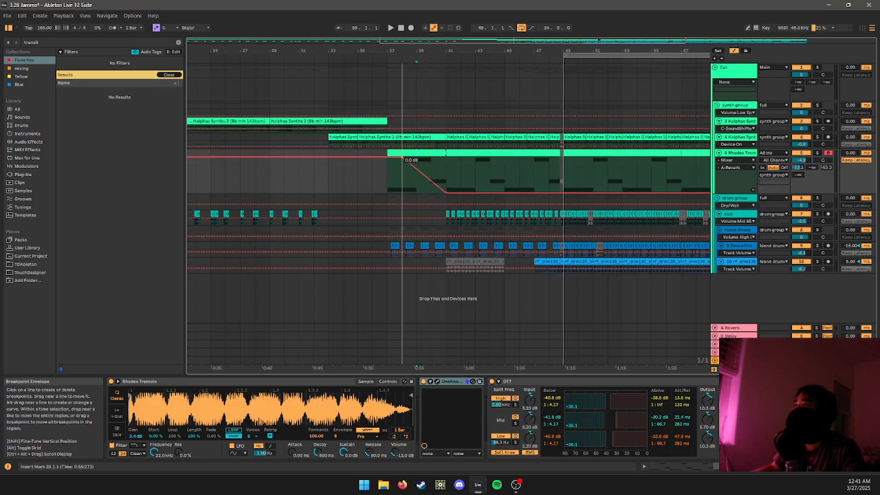
- Play from bar 37 and bend the Rhodes reverb send ramp upward so it falls off in a curve towards bar 41
{"action": "left_click", "coordinate": [385, 180]}
{"action": "key", "text": "space"}
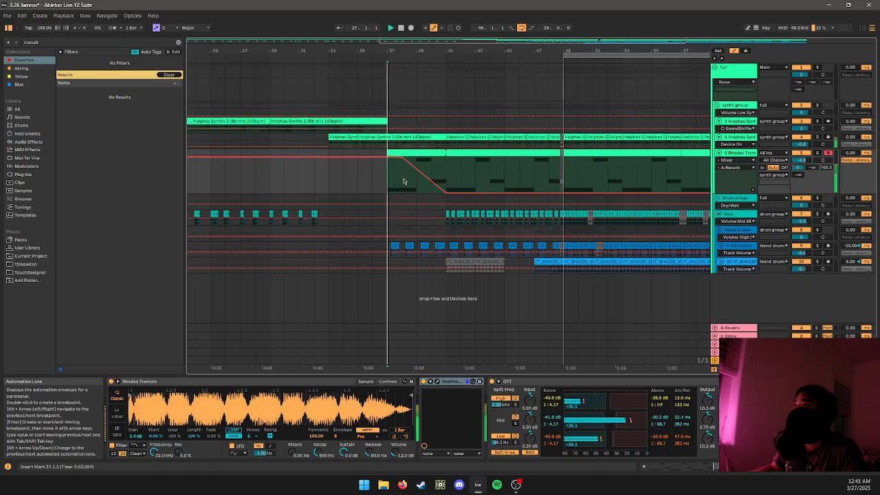
{"action": "left_click_drag", "start_coordinate": [431, 188], "coordinate": [431, 167]}
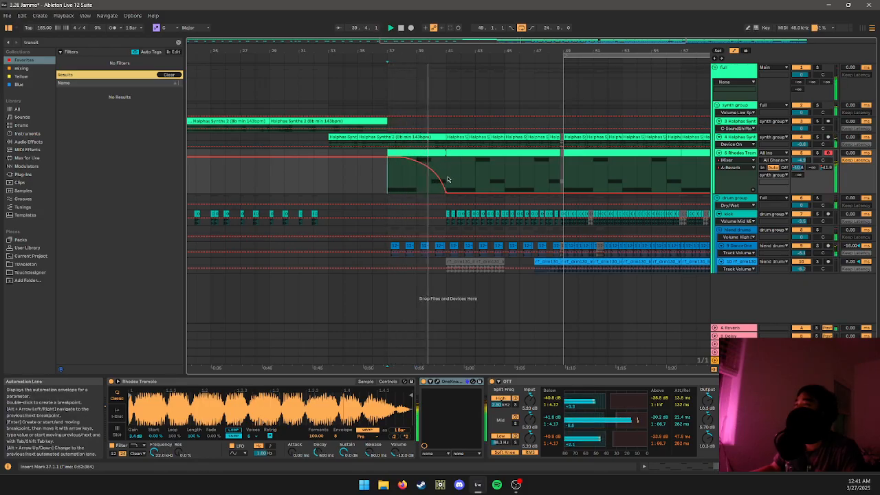
- Deactivate the kick, DanceOne and rf_drm130 drum clips across bar 41, from 41.1.1 to 42.1.1
{"action": "key", "text": "a"}
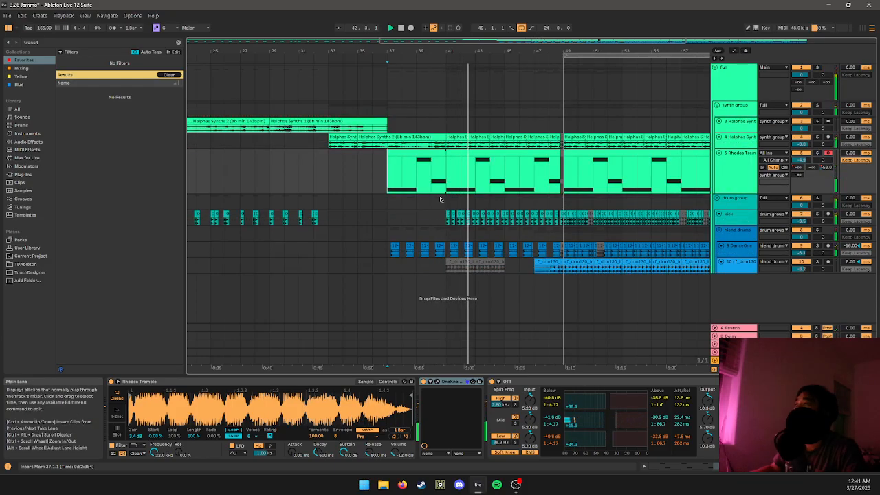
{"action": "left_click", "coordinate": [415, 199]}
{"action": "left_click", "coordinate": [458, 181]}
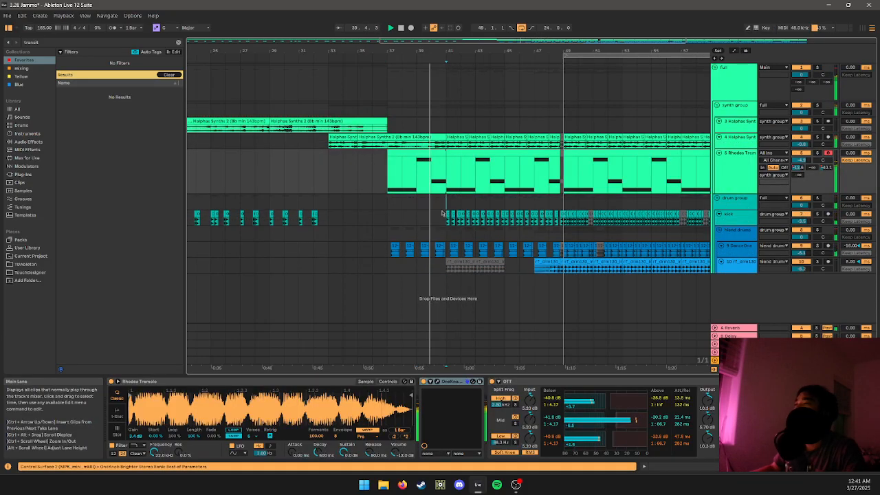
{"action": "left_click_drag", "start_coordinate": [449, 201], "coordinate": [462, 268]}
{"action": "key", "text": "0"}
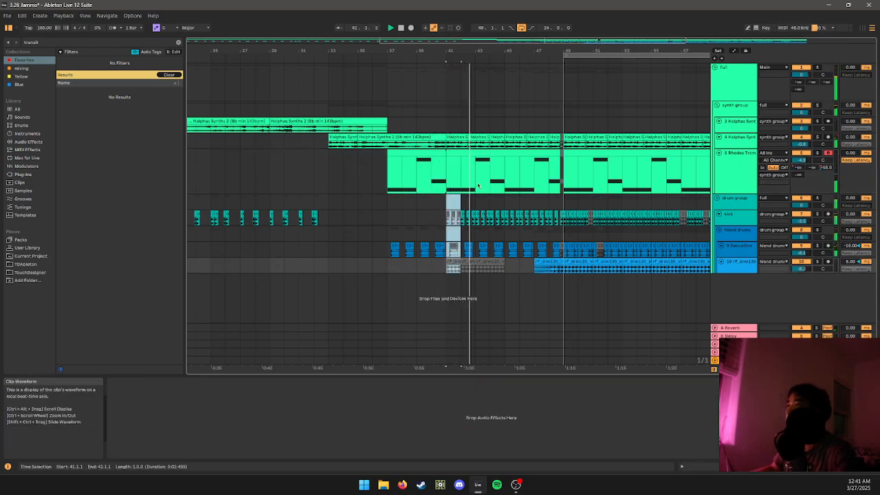
- Deactivate the first kick clip in bar 43 and audition the drum build from bar 41
{"action": "left_click", "coordinate": [485, 236]}
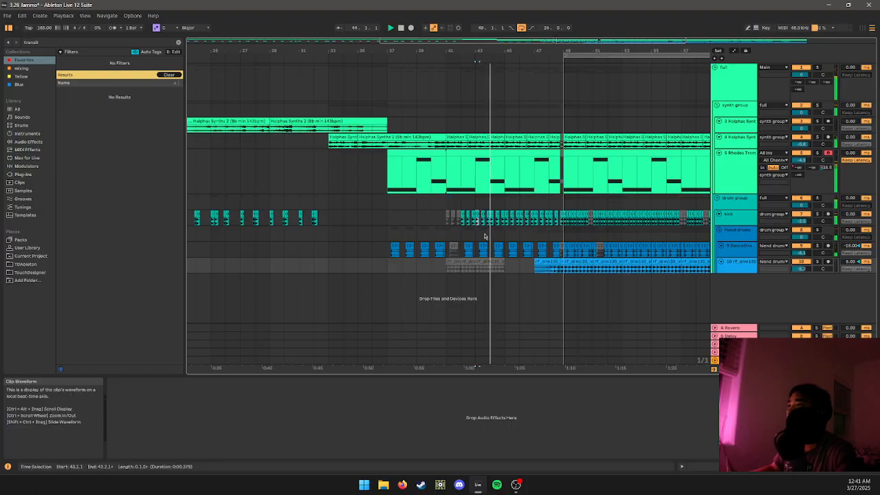
{"action": "mouse_move", "coordinate": [485, 236]}
{"action": "left_mouse_down"}
{"action": "mouse_move", "coordinate": [488, 260]}
{"action": "mouse_move", "coordinate": [485, 222]}
{"action": "left_mouse_up"}
{"action": "left_click", "coordinate": [450, 217]}
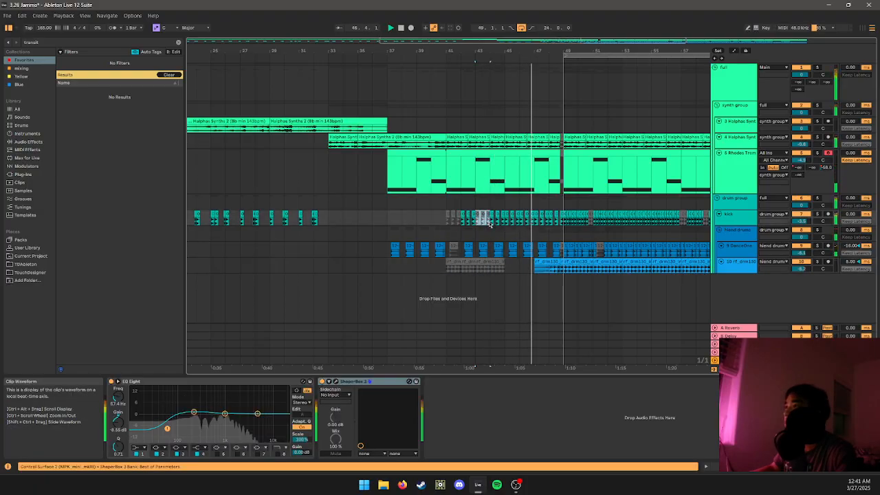
{"action": "left_click", "coordinate": [448, 219]}
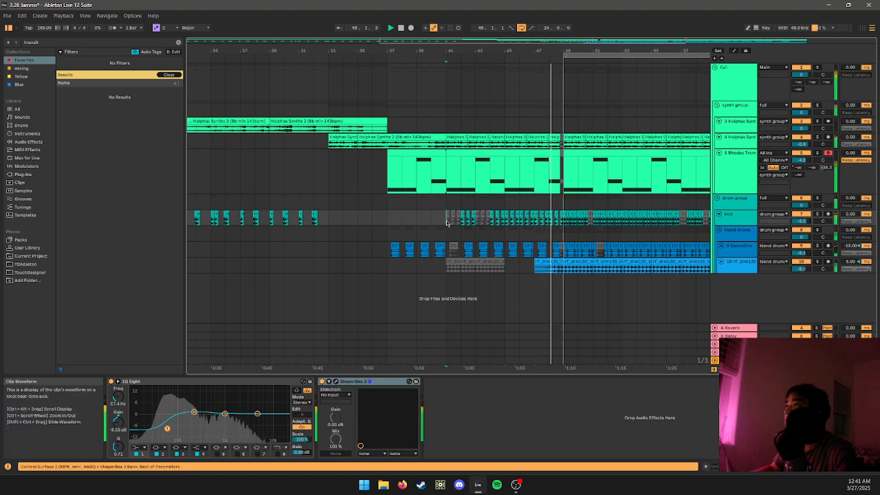
{"action": "key", "text": "space"}
{"action": "key", "text": "space"}
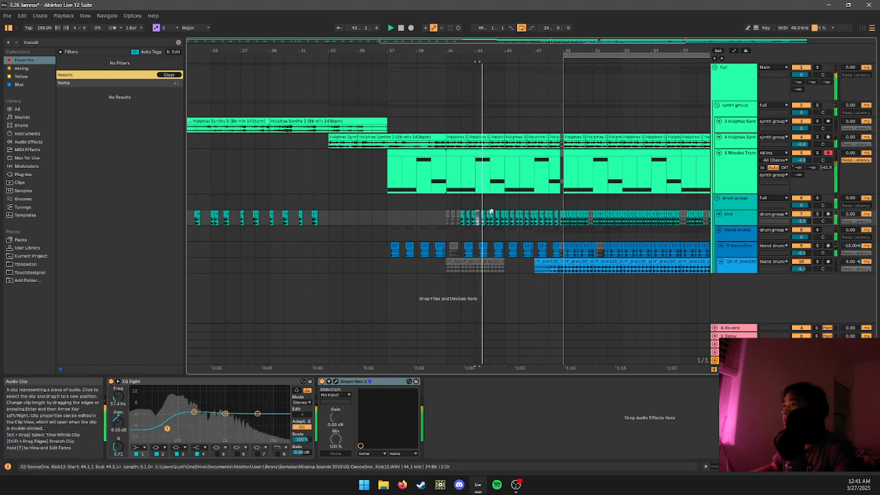
{"action": "left_click", "coordinate": [448, 215]}
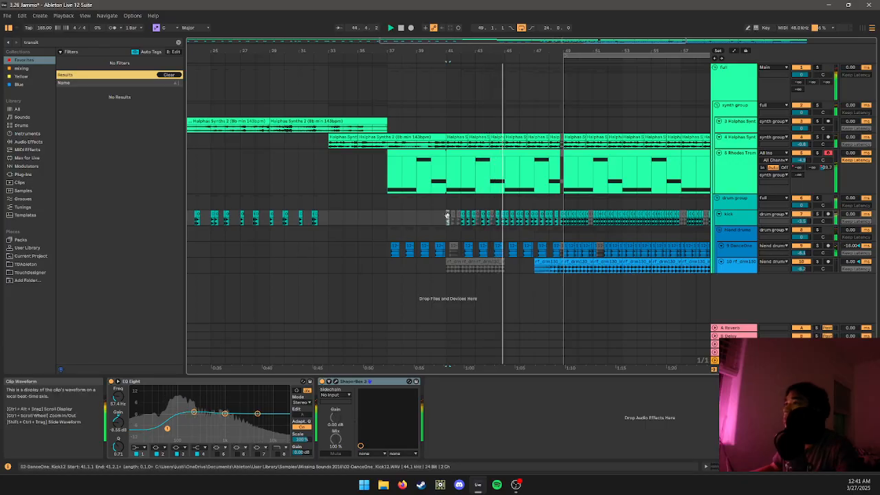
{"action": "key", "text": "space"}
{"action": "key", "text": "space"}
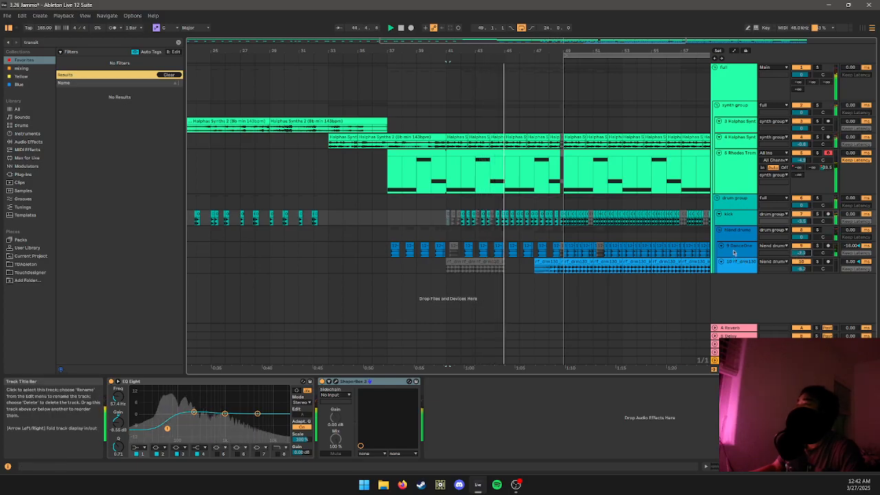
- Lower the DanceOne track's volume to about -7 dB and pull its EQ Eight high band down to about -8.5 dB
{"action": "left_click", "coordinate": [800, 254]}
{"action": "mouse_move", "coordinate": [256, 424]}
{"action": "left_mouse_down"}
{"action": "mouse_move", "coordinate": [226, 419]}
{"action": "mouse_move", "coordinate": [240, 429]}
{"action": "left_mouse_up"}
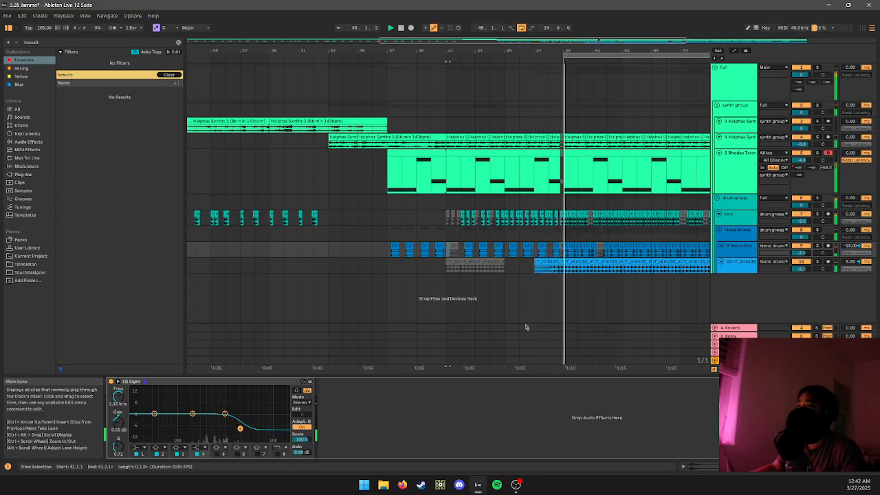
{"action": "left_click", "coordinate": [491, 310]}
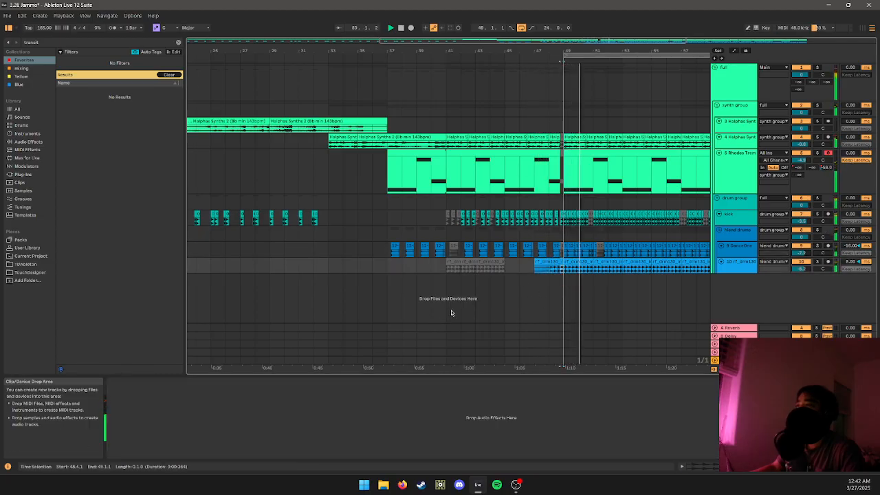
{"action": "left_click", "coordinate": [558, 237]}
{"action": "left_click", "coordinate": [569, 248]}
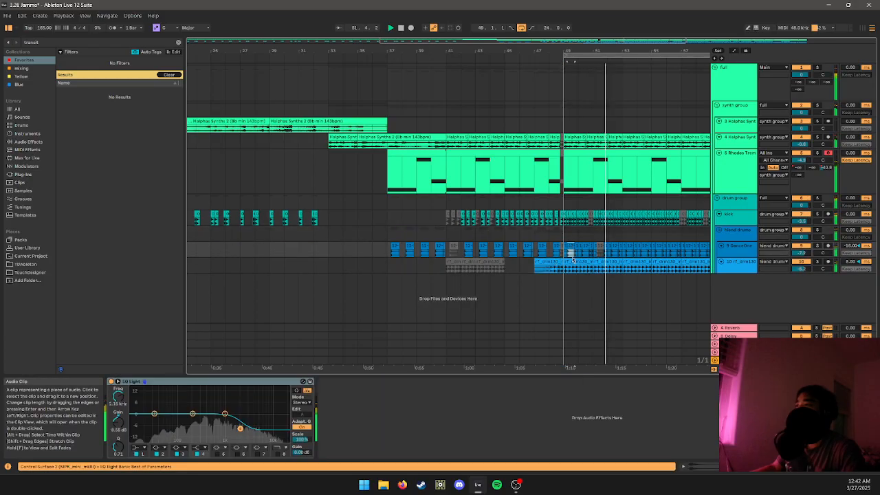
- Show the Drum Buss damping frequency automation on the hiend drums group and enlarge its lane
{"action": "left_click", "coordinate": [693, 241]}
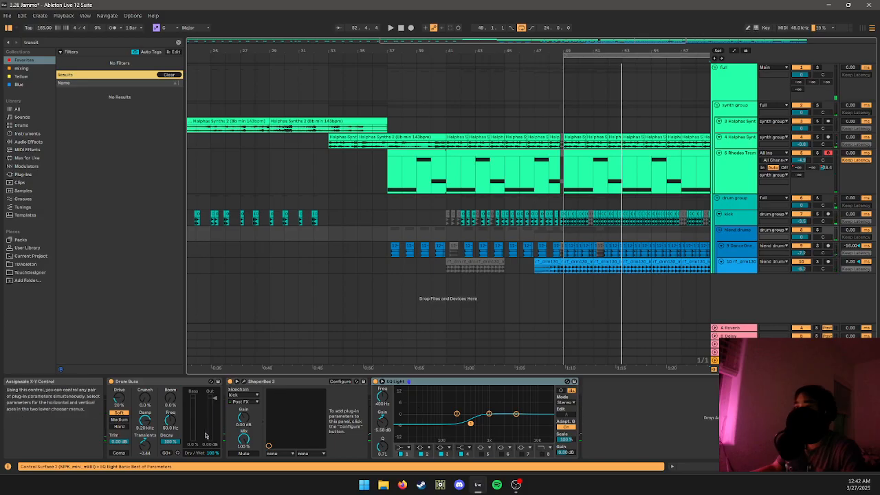
{"action": "right_click", "coordinate": [149, 423]}
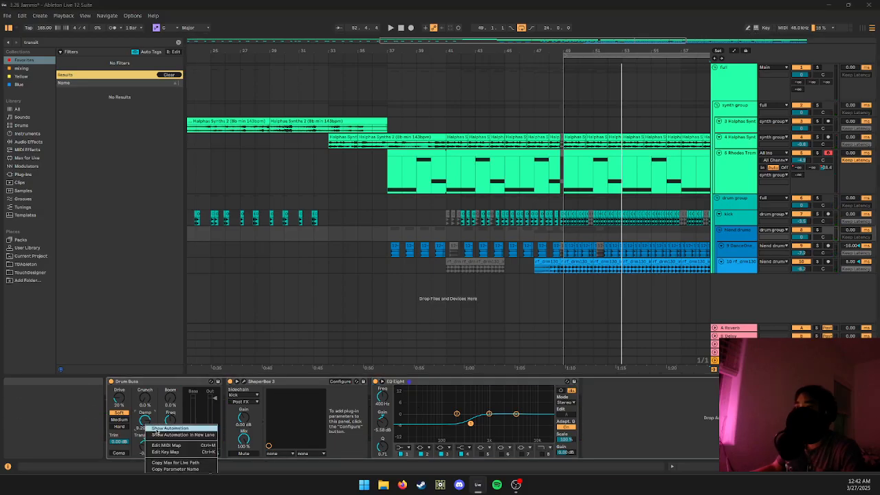
{"action": "left_click", "coordinate": [160, 429]}
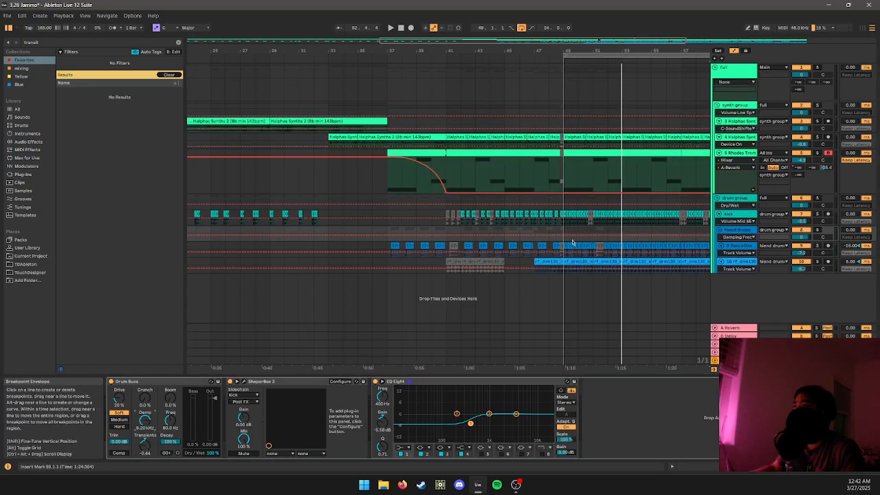
{"action": "key", "text": "space"}
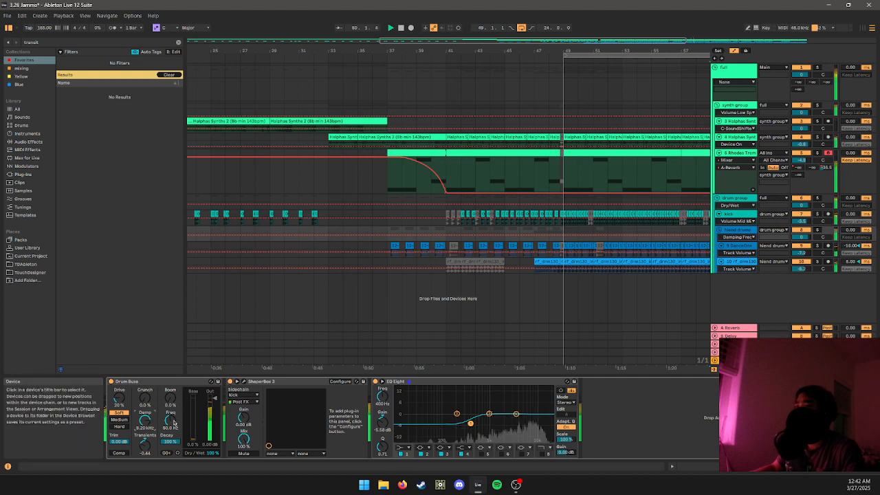
{"action": "right_click", "coordinate": [142, 420]}
{"action": "left_click", "coordinate": [156, 426]}
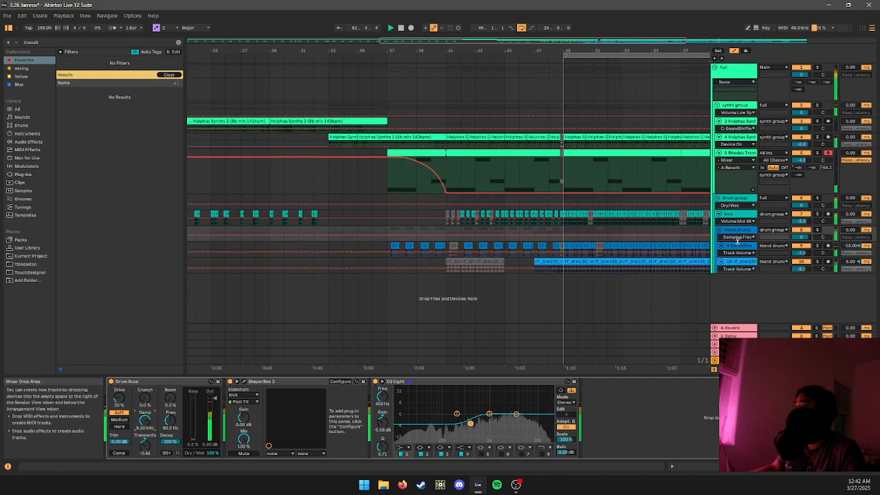
{"action": "left_click_drag", "start_coordinate": [738, 241], "coordinate": [737, 284]}
{"action": "scroll", "coordinate": [537, 252], "scroll_direction": "down", "scroll_amount": 1}
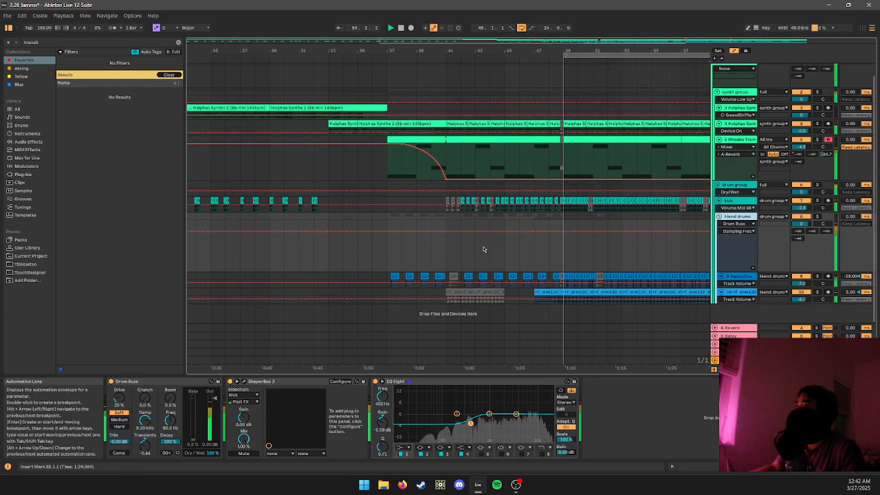
- Automate the damping frequency in a curved rise from about 3 kHz at bar 37 to 9.20 kHz at bar 47
{"action": "left_click", "coordinate": [533, 232]}
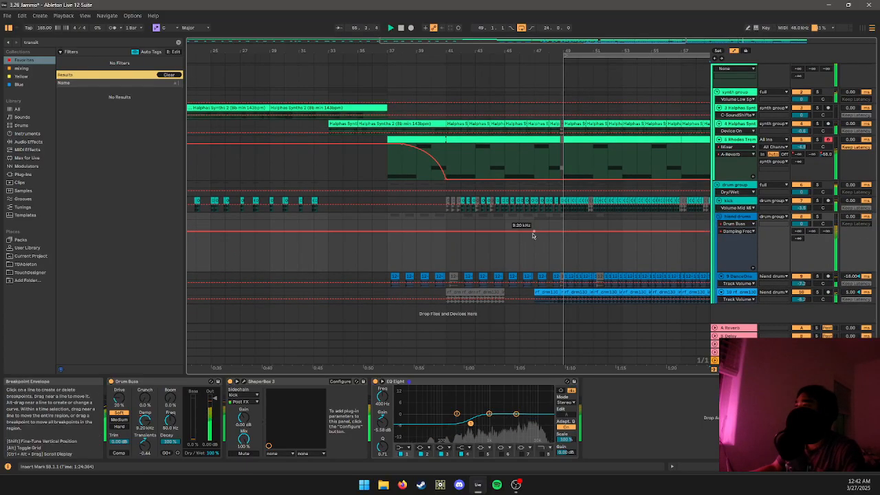
{"action": "left_click_drag", "start_coordinate": [527, 233], "coordinate": [387, 245]}
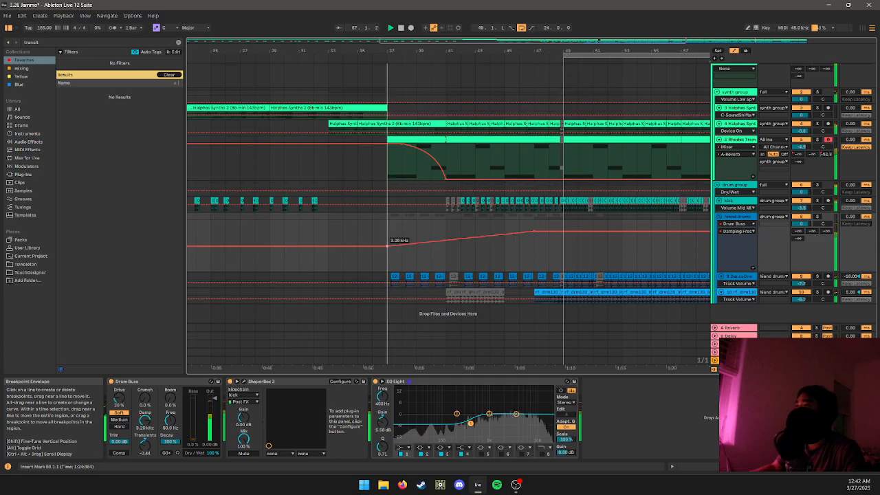
{"action": "left_click", "coordinate": [386, 258]}
{"action": "key", "text": "space"}
{"action": "key", "text": "space"}
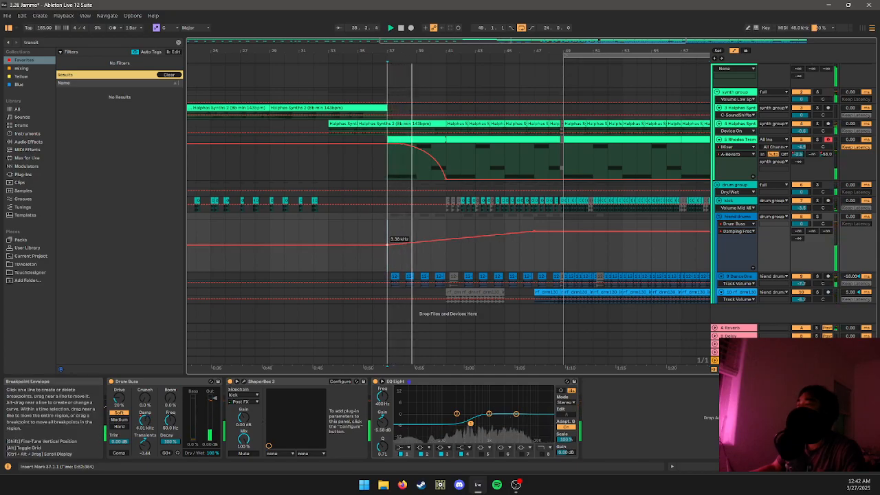
{"action": "left_click_drag", "start_coordinate": [388, 245], "coordinate": [434, 250]}
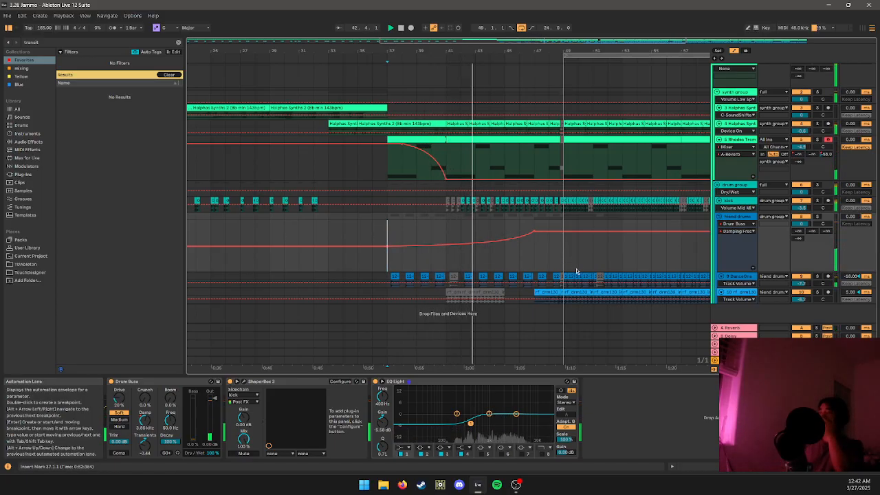
- Hide the automation and select the Halphas Synths clips from 41.1.1 to 48.4.1 to view their track's devices
{"action": "key", "text": "a"}
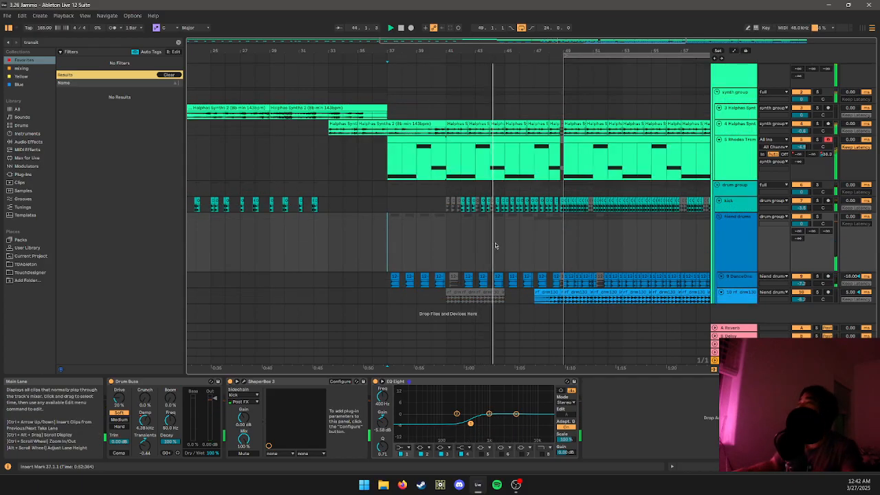
{"action": "left_click", "coordinate": [458, 124]}
{"action": "left_click", "coordinate": [555, 122], "text": "shift"}
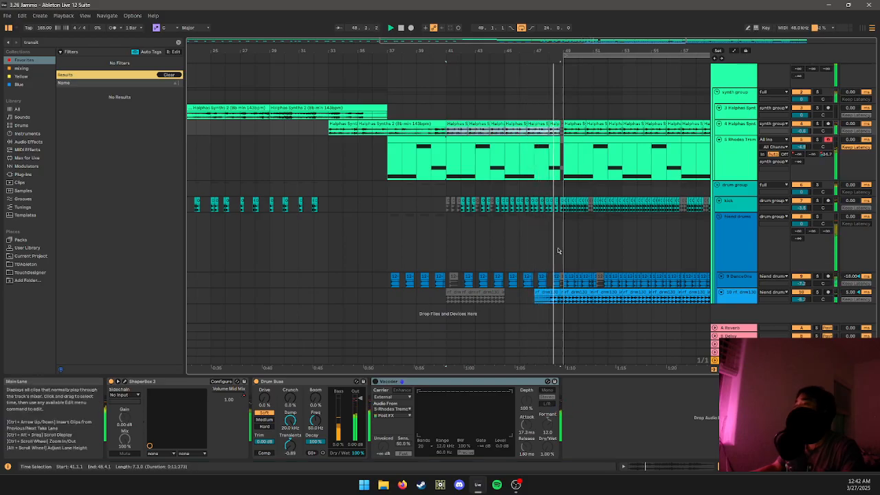
{"action": "left_click", "coordinate": [574, 231]}
- Fit the whole arrangement in view and examine the section from bar 49 to its end
{"action": "scroll", "coordinate": [596, 231], "scroll_direction": "down", "scroll_amount": 3}
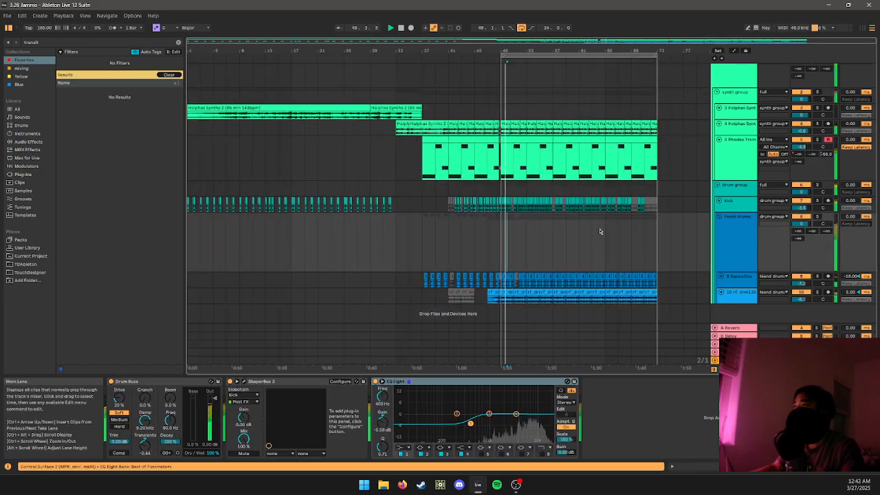
{"action": "left_click_drag", "start_coordinate": [504, 230], "coordinate": [516, 234]}
{"action": "key", "text": "h"}
{"action": "key", "text": "w"}
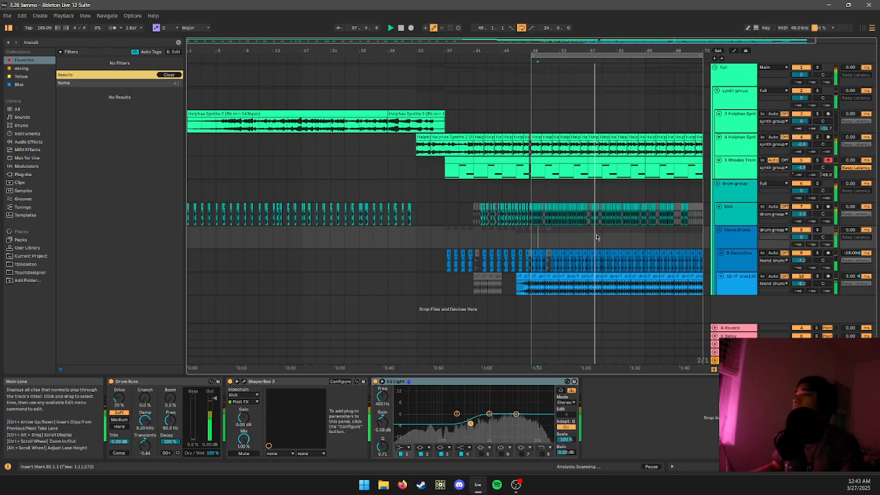
{"action": "scroll", "coordinate": [605, 235], "scroll_direction": "right", "scroll_amount": 3}
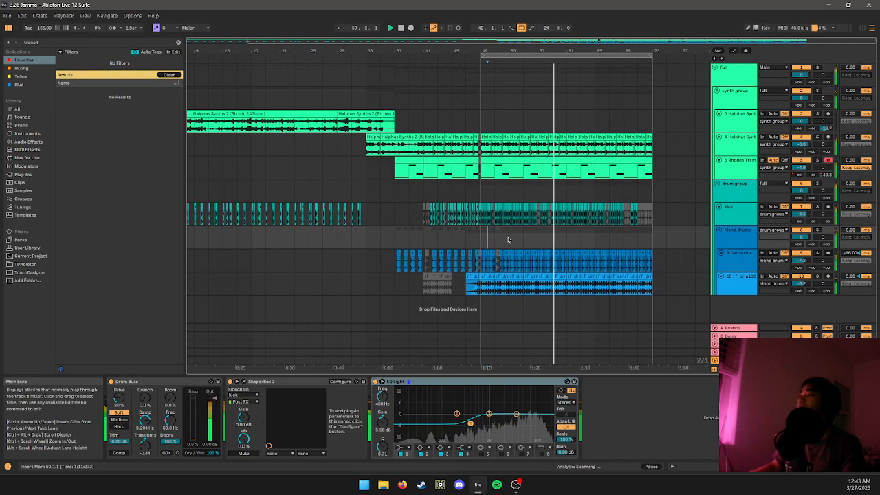
{"action": "scroll", "coordinate": [570, 237], "scroll_direction": "up", "scroll_amount": 3, "text": "ctrl"}
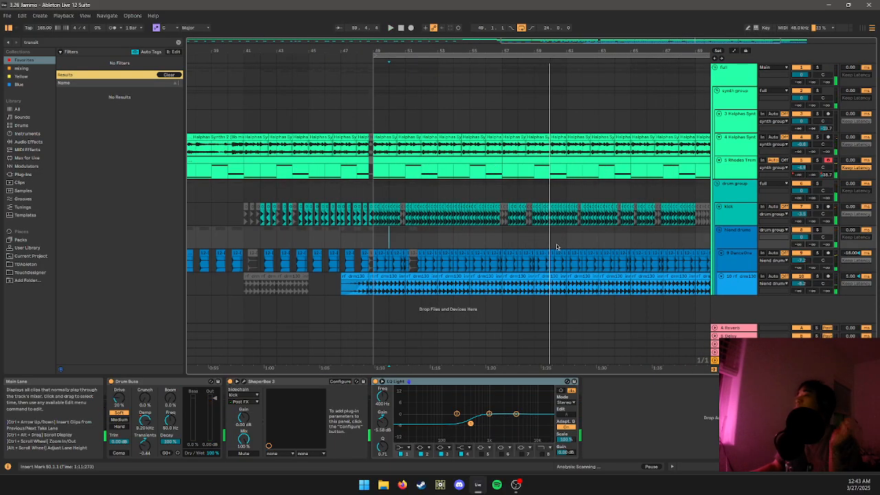
{"action": "scroll", "coordinate": [530, 243], "scroll_direction": "right", "scroll_amount": 5}
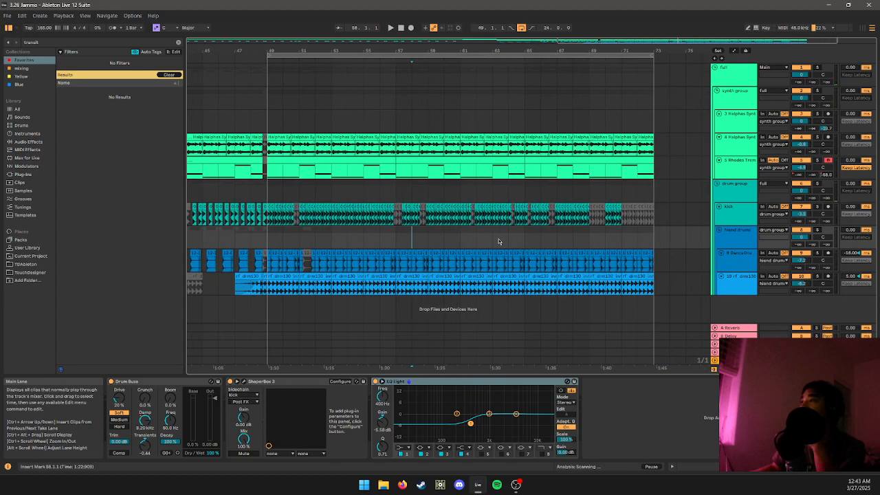
{"action": "scroll", "coordinate": [500, 245], "scroll_direction": "down", "scroll_amount": 3}
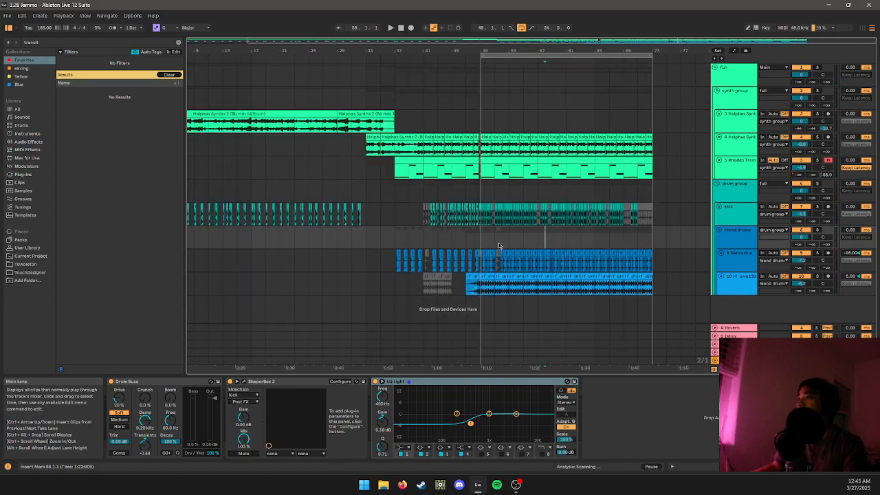
{"action": "scroll", "coordinate": [544, 248], "scroll_direction": "up", "scroll_amount": 3}
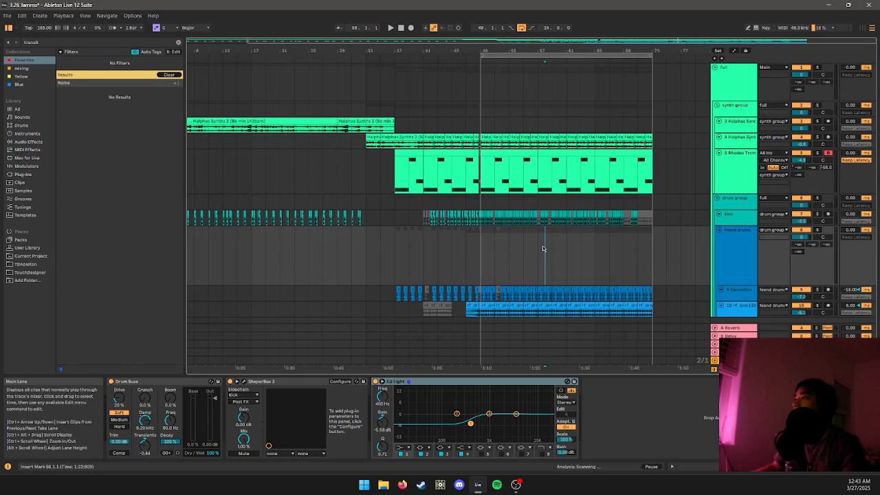
{"action": "scroll", "coordinate": [544, 249], "scroll_direction": "left", "scroll_amount": 1}
{"action": "scroll", "coordinate": [544, 249], "scroll_direction": "down", "scroll_amount": 3}
{"action": "scroll", "coordinate": [543, 249], "scroll_direction": "right", "scroll_amount": 1}
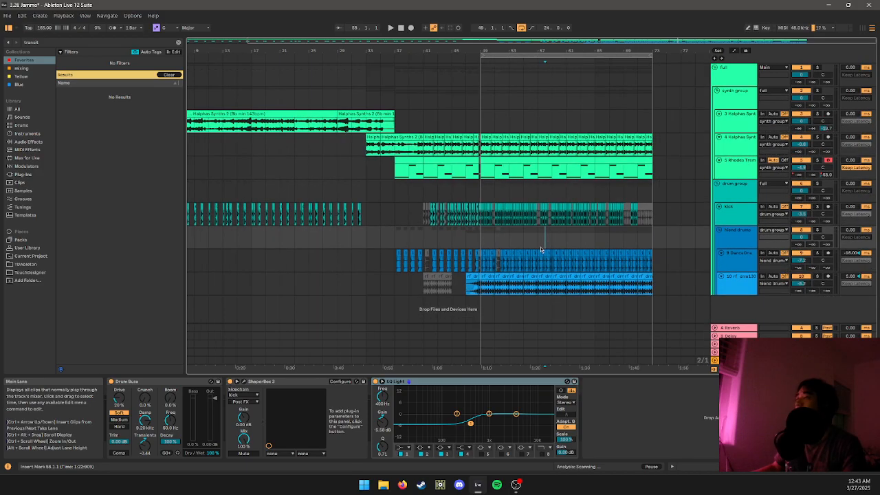
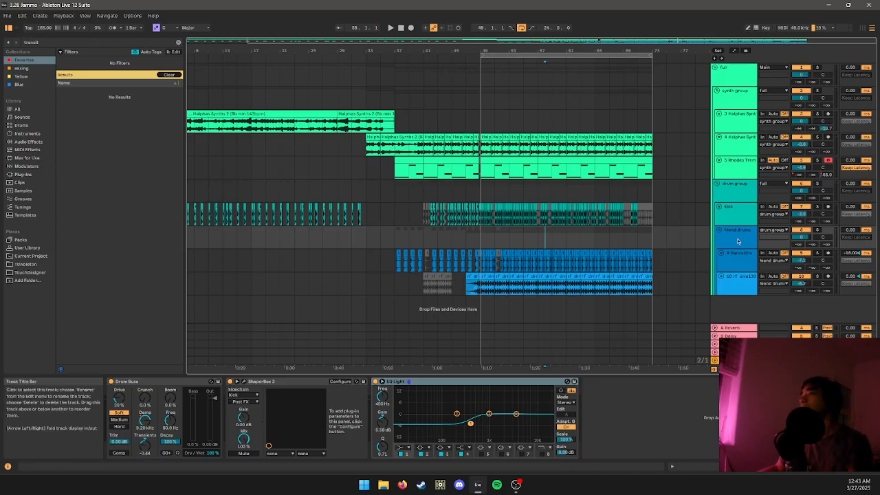
- Play the arrangement from bar 35 to hear the build into the drums
{"action": "left_click", "coordinate": [746, 287]}
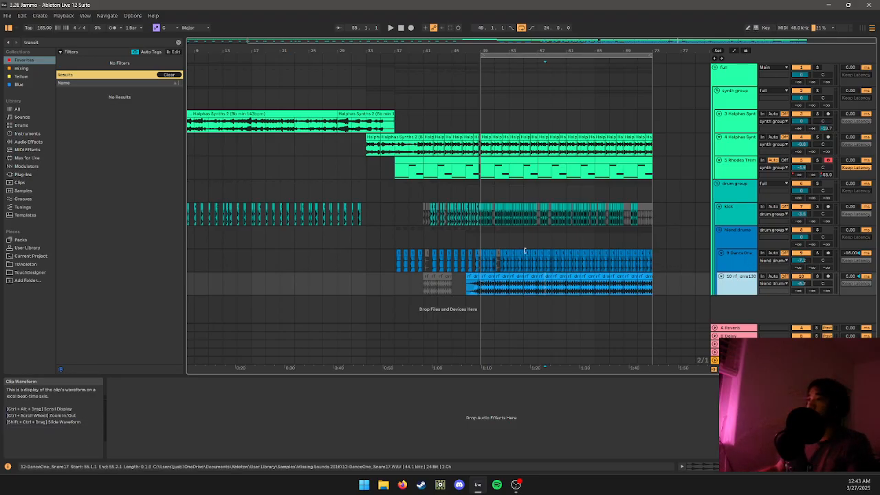
{"action": "left_click", "coordinate": [383, 214]}
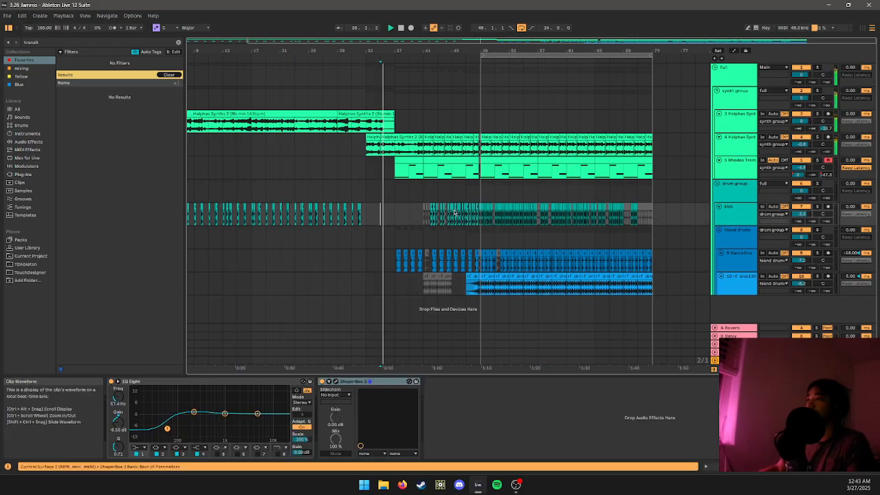
- Extend the start of the first Rhodes Tremolo clip back to bar 36
{"action": "left_click", "coordinate": [403, 206]}
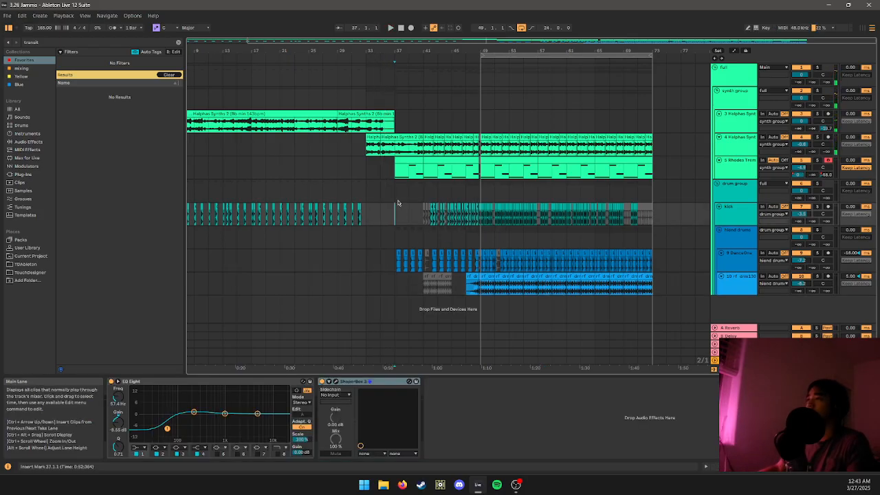
{"action": "left_click", "coordinate": [408, 160]}
{"action": "key", "text": "space"}
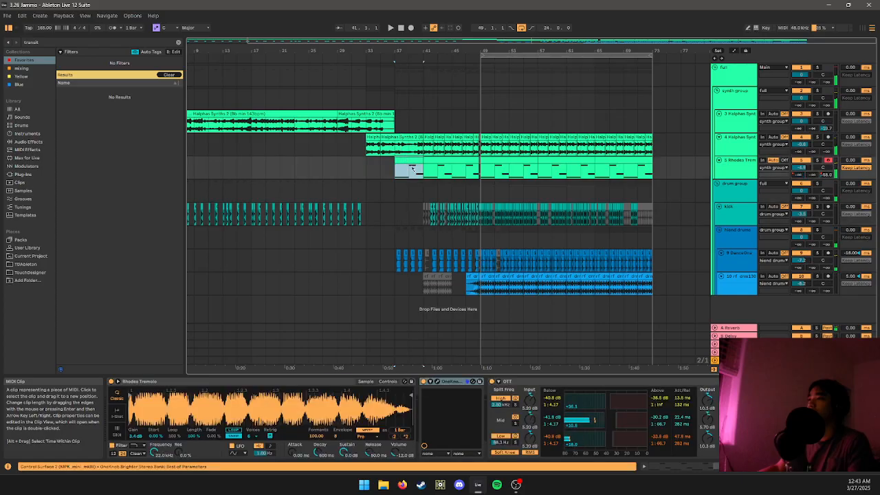
{"action": "scroll", "coordinate": [393, 167], "scroll_direction": "up", "scroll_amount": 5, "text": "ctrl"}
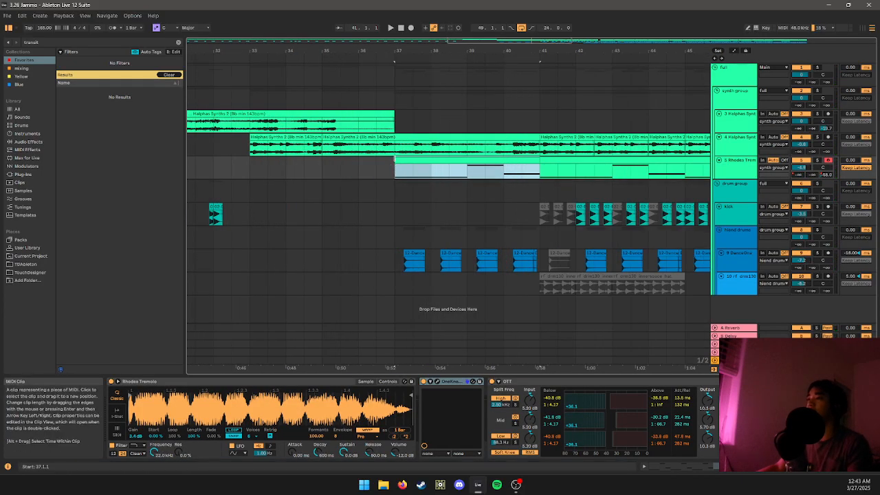
{"action": "left_click_drag", "start_coordinate": [370, 159], "coordinate": [353, 158]}
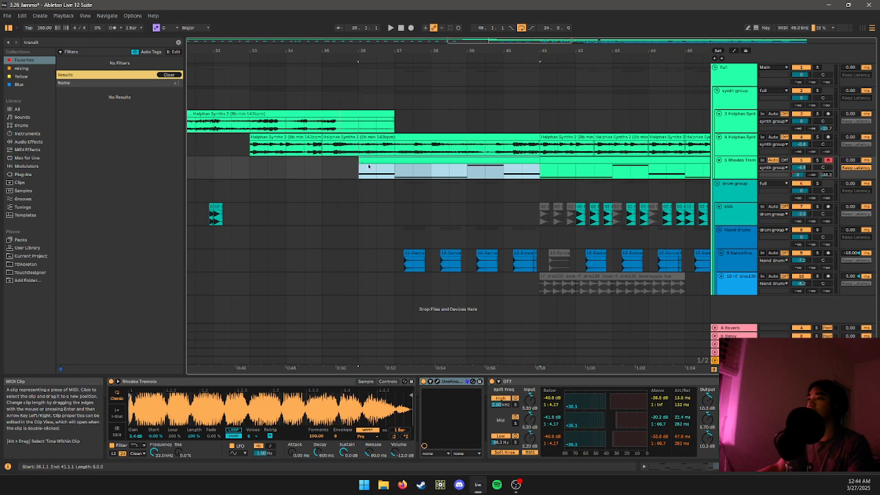
- Open the extended clip's notes, raise its first D3 note an octave to D4 and shorten its end to 12.3.4
{"action": "double_click", "coordinate": [369, 166]}
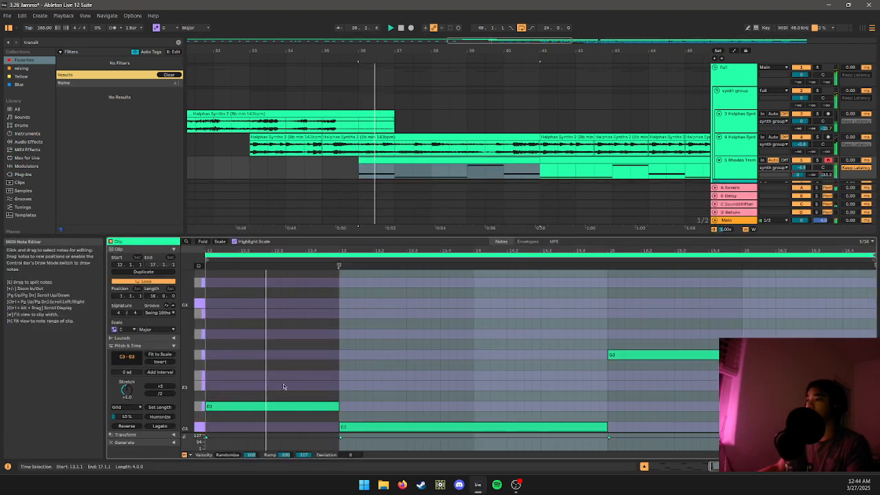
{"action": "left_click", "coordinate": [289, 406]}
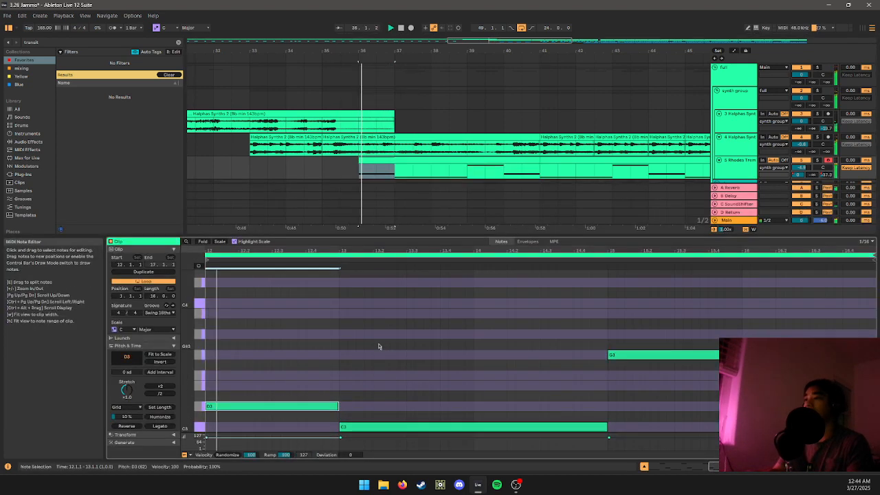
{"action": "key", "text": "shift+Up"}
{"action": "key", "text": "shift+Left"}
{"action": "key", "text": "shift+Left"}
{"action": "key", "text": "shift+Left"}
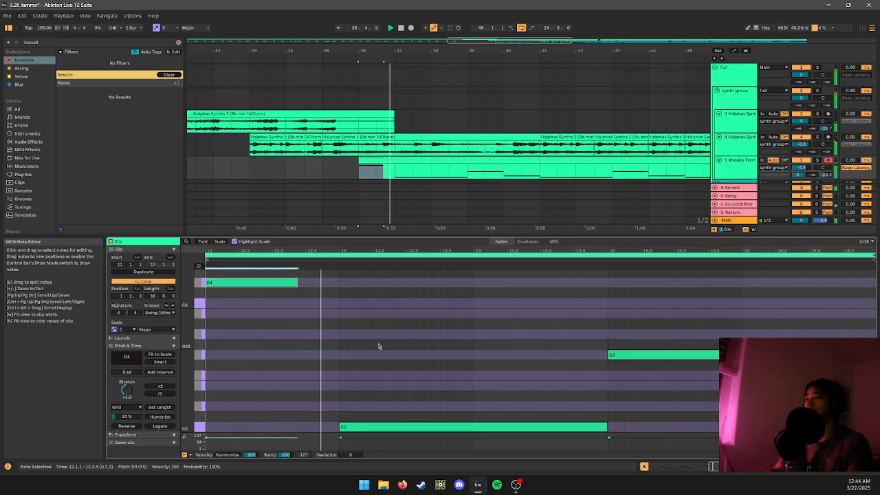
- Try shifting the D4 note later so that it runs from 12.3.1 to 13.1.1
{"action": "key", "text": "Right"}
{"action": "key", "text": "Right"}
{"action": "key", "text": "Right"}
{"action": "key", "text": "Right"}
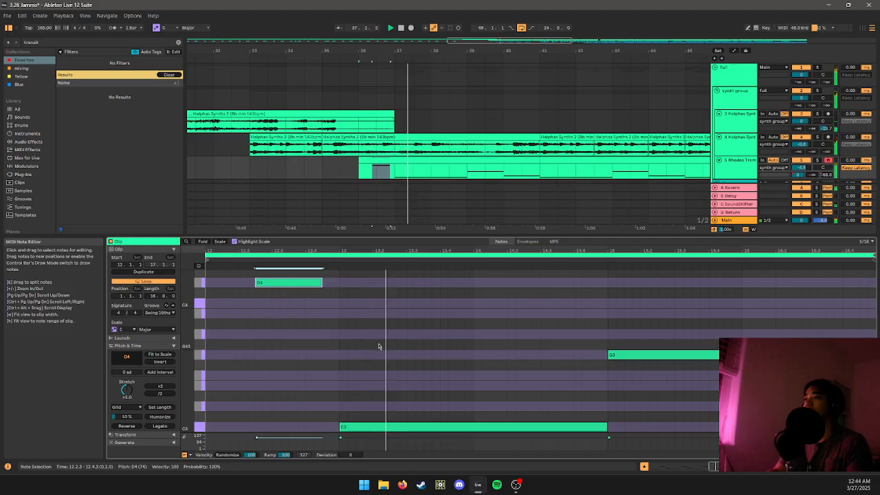
{"action": "key", "text": "Right"}
{"action": "key", "text": "Right"}
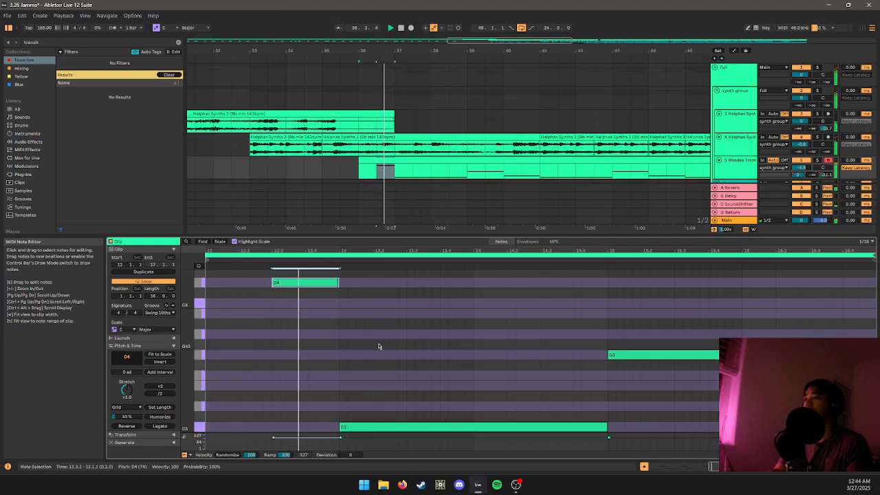
- Move the note back to 12.1.1 and lower it an octave to D3
{"action": "key", "text": "Left"}
{"action": "key", "text": "Left"}
{"action": "key", "text": "Left"}
{"action": "key", "text": "Left"}
{"action": "key", "text": "Left"}
{"action": "key", "text": "Left"}
{"action": "key", "text": "Left"}
{"action": "key", "text": "Left"}
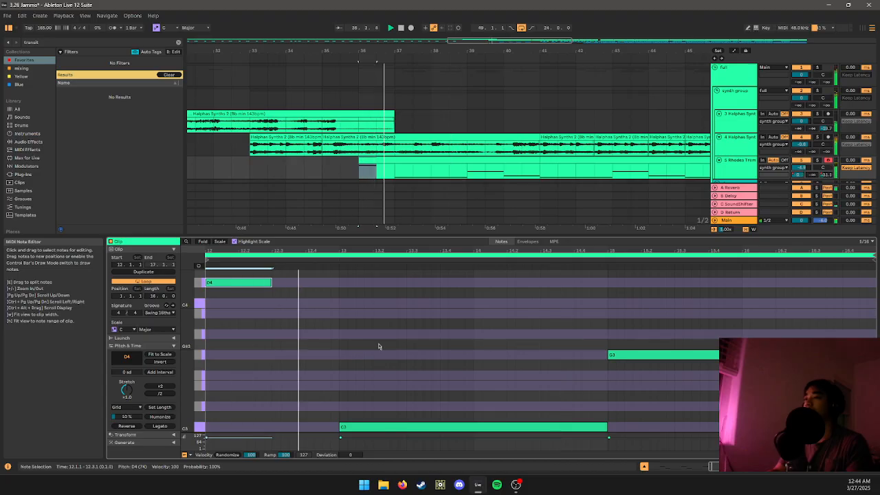
{"action": "key", "text": "shift+Down"}
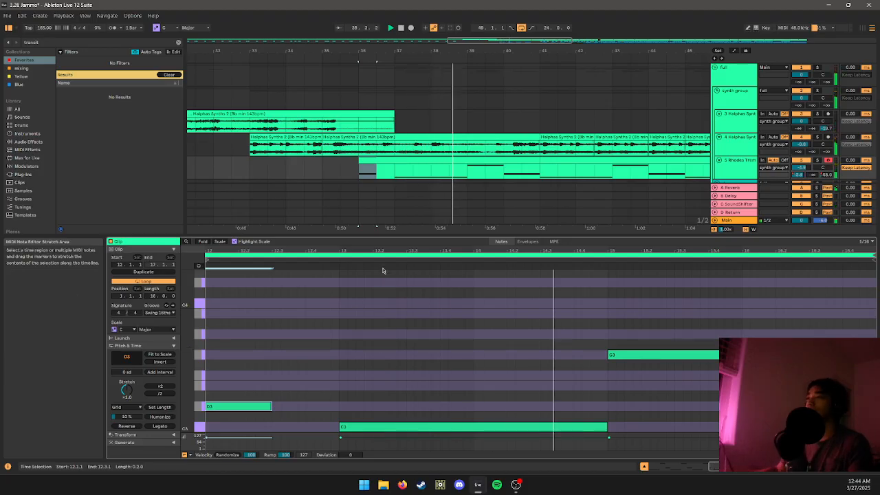
- Play the lower Halphas Synths track from bar 33 and set its Drum Buss Transients to 1.00
{"action": "left_click", "coordinate": [318, 149]}
{"action": "key", "text": "space"}
{"action": "key", "text": "space"}
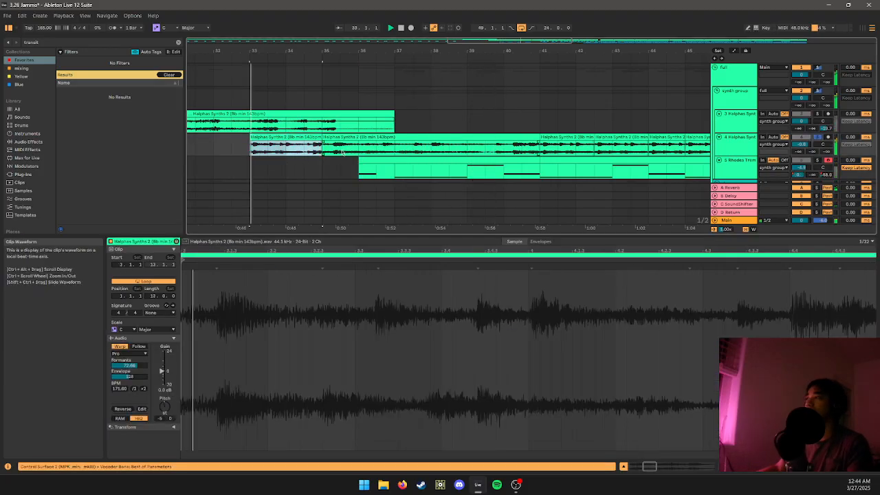
{"action": "key", "text": "shift+Tab"}
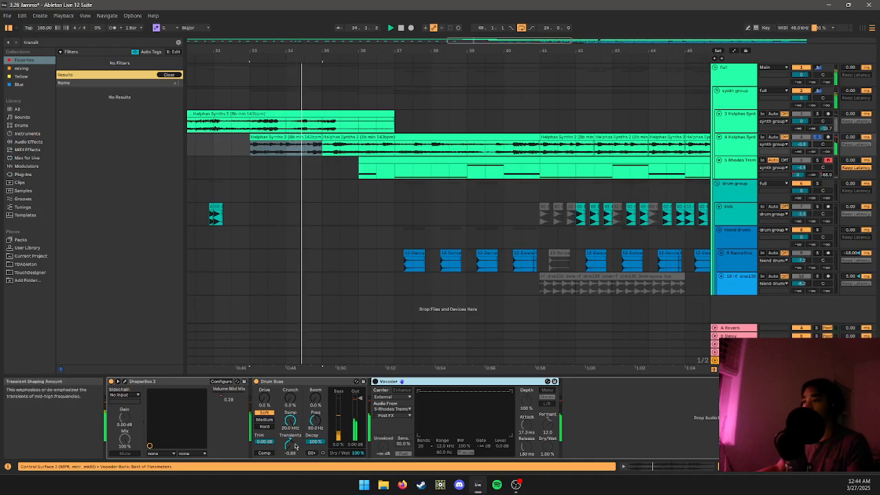
{"action": "left_click_drag", "start_coordinate": [289, 442], "coordinate": [290, 472]}
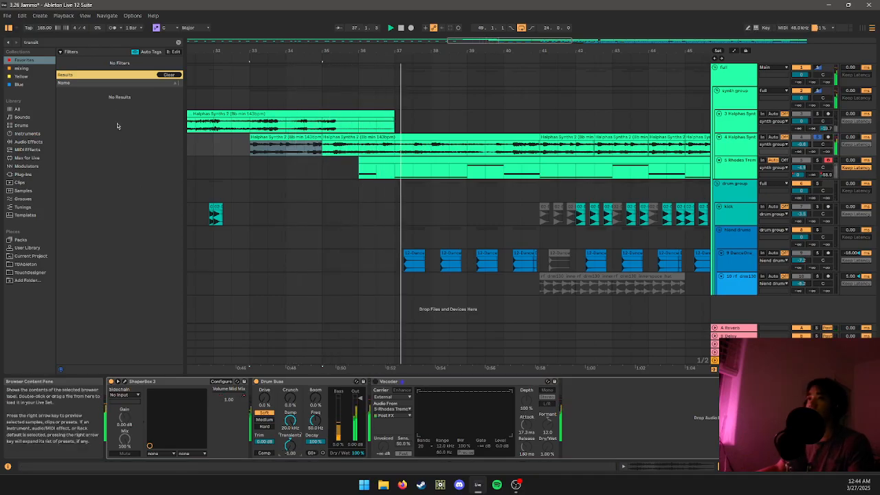
{"action": "left_click_drag", "start_coordinate": [290, 442], "coordinate": [289, 413]}
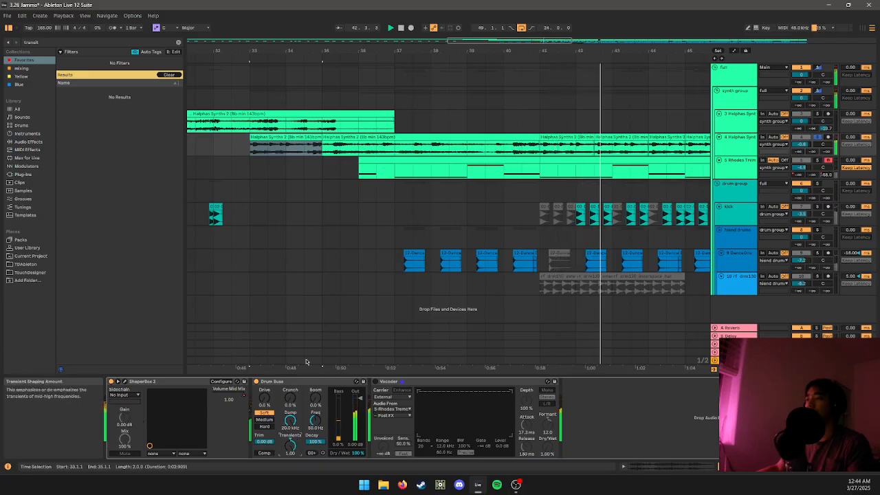
- Clear the search term in the browser
{"action": "scroll", "coordinate": [328, 226], "scroll_direction": "down", "scroll_amount": 5}
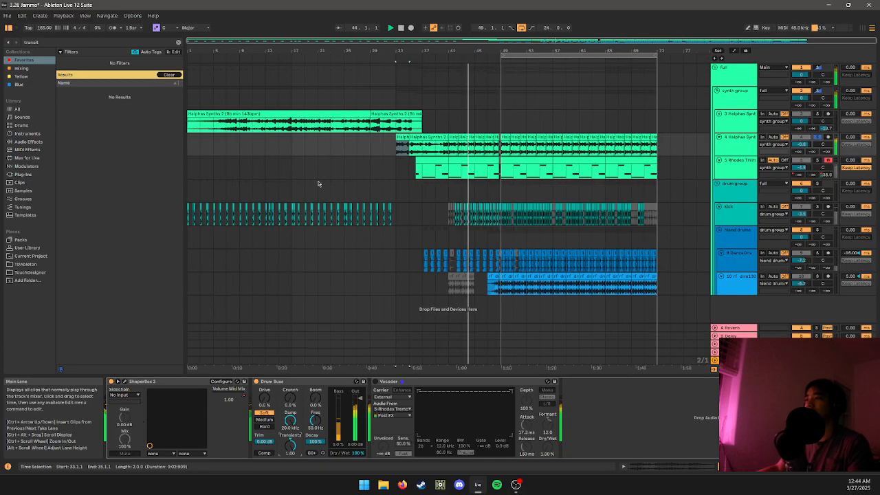
{"action": "scroll", "coordinate": [323, 180], "scroll_direction": "up", "scroll_amount": 2}
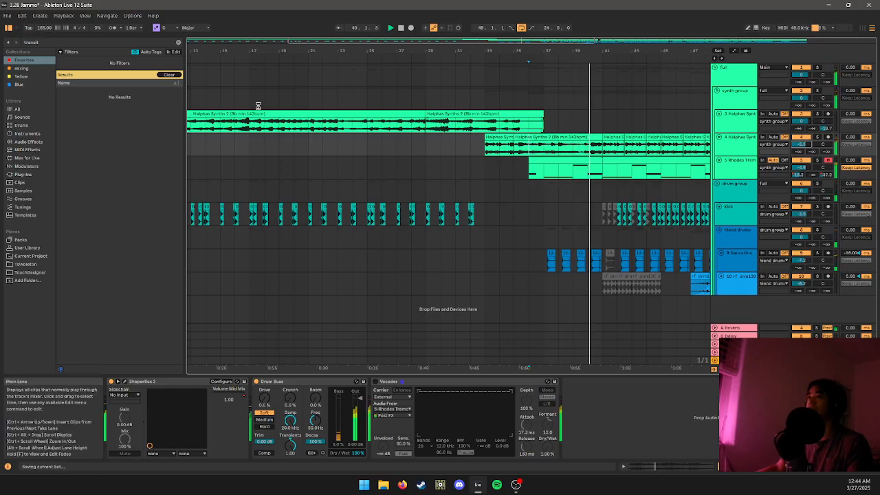
{"action": "left_click", "coordinate": [128, 43]}
{"action": "key", "text": "ctrl+a"}
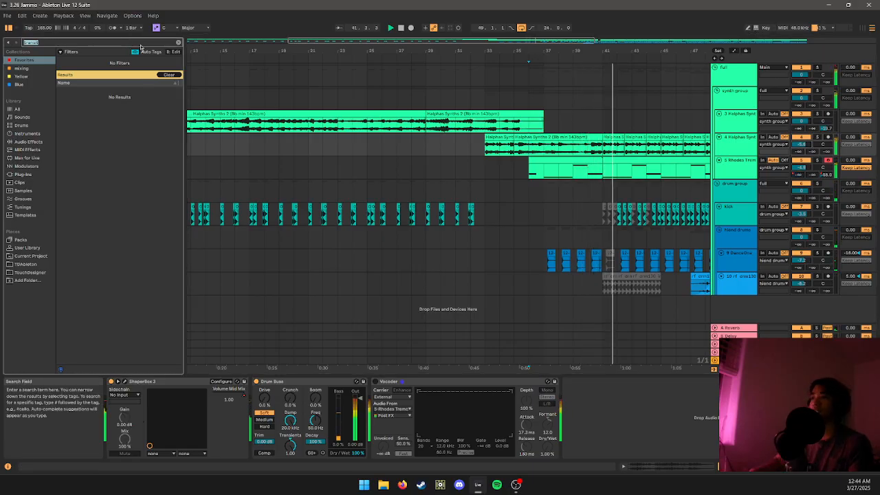
{"action": "key", "text": "BackSpace"}
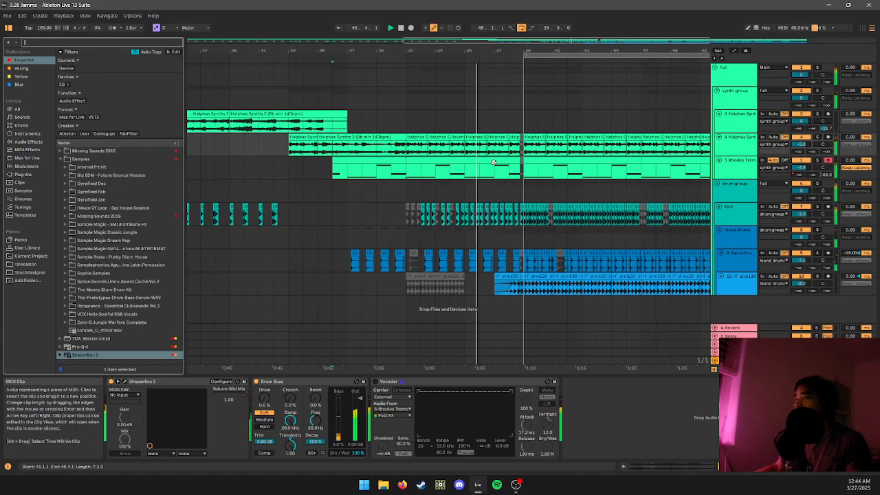
- Examine the devices of the Rhodes Tremolo track and the lower Halphas Synths track while listening through the drop
{"action": "left_click", "coordinate": [493, 162]}
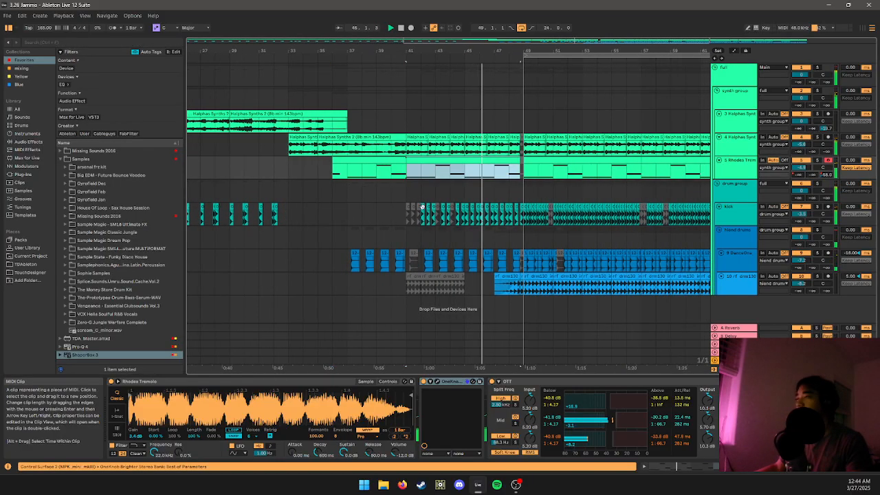
{"action": "left_click", "coordinate": [152, 44]}
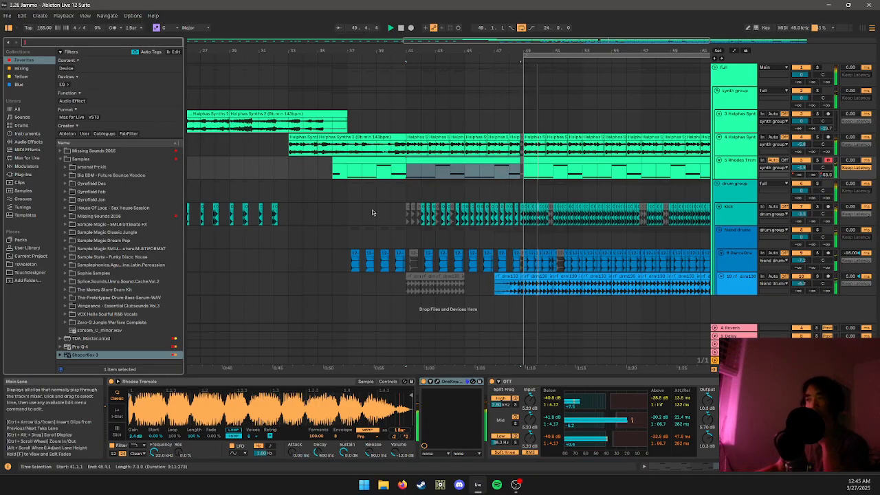
{"action": "left_click", "coordinate": [562, 238]}
{"action": "left_click", "coordinate": [543, 152]}
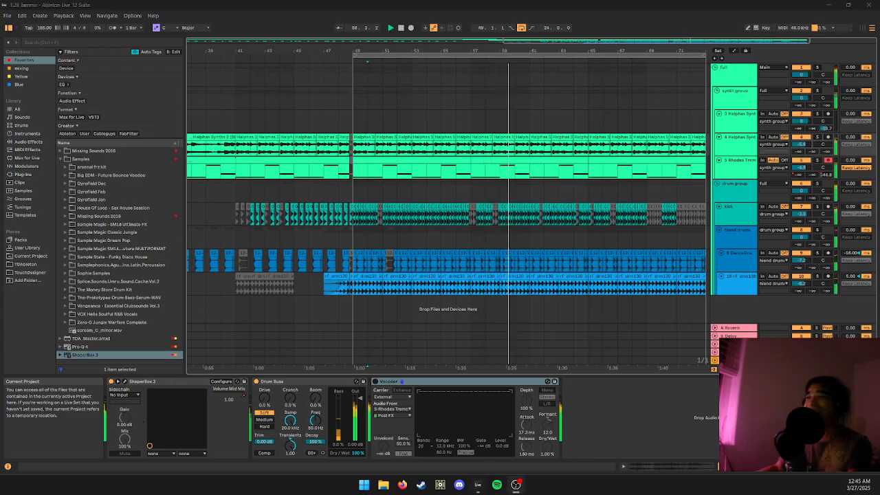
{"action": "scroll", "coordinate": [369, 318], "scroll_direction": "down", "scroll_amount": 5}
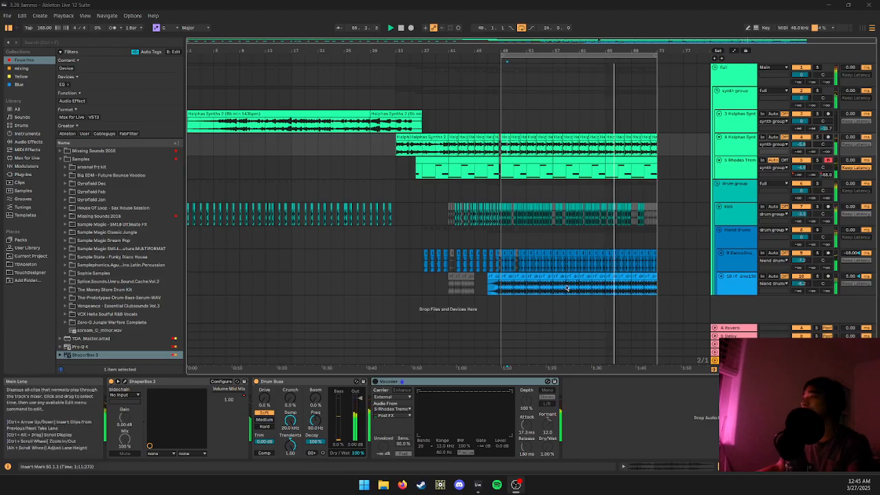
- Play from bar 59 and compare the synth group with its Grain Delay switched off and on
{"action": "left_click", "coordinate": [564, 311]}
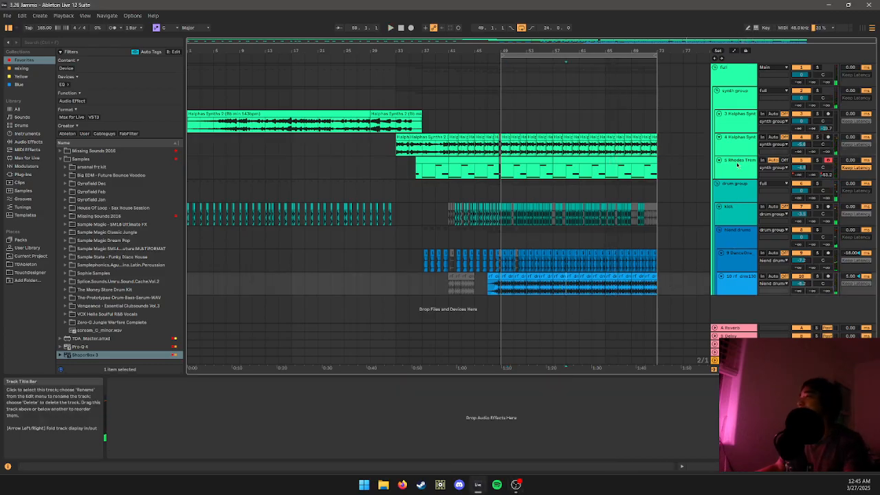
{"action": "left_click", "coordinate": [737, 165]}
{"action": "left_click", "coordinate": [724, 101]}
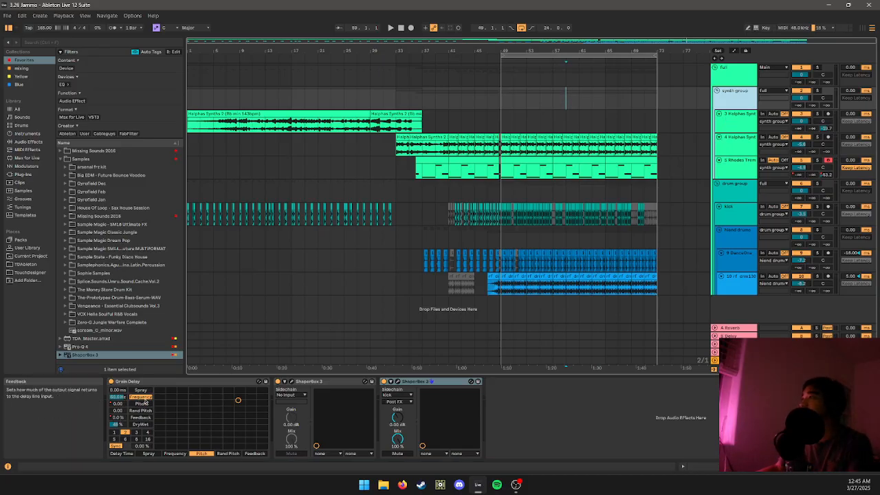
{"action": "key", "text": "space"}
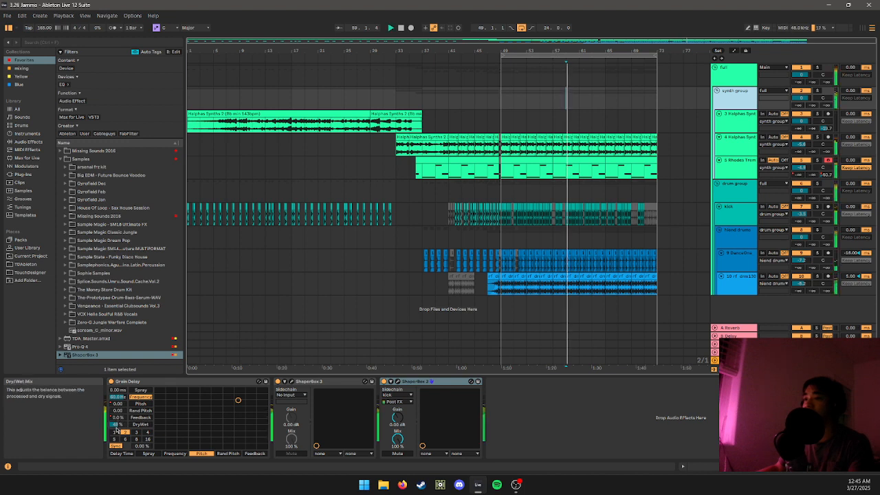
{"action": "left_click", "coordinate": [110, 382]}
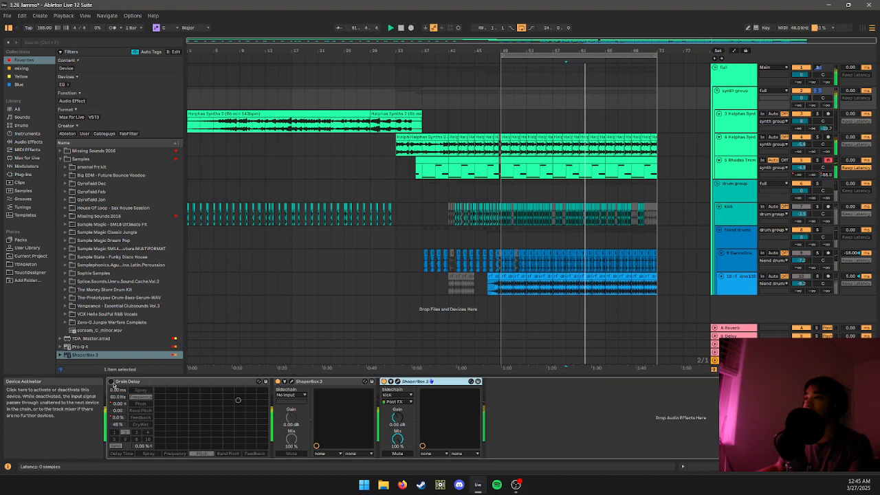
{"action": "left_click", "coordinate": [111, 382]}
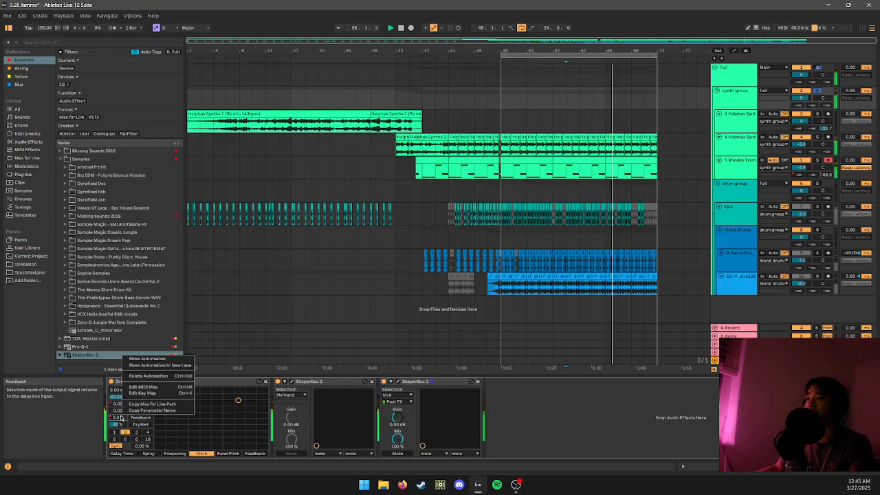
- Check the Grain Delay's Pitch automation on the synth group and display its Feedback automation
{"action": "key", "text": "a"}
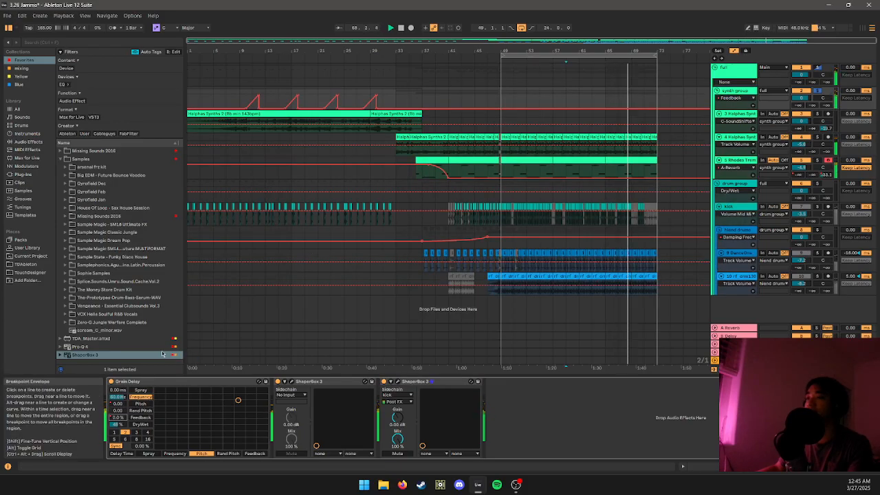
{"action": "right_click", "coordinate": [120, 403]}
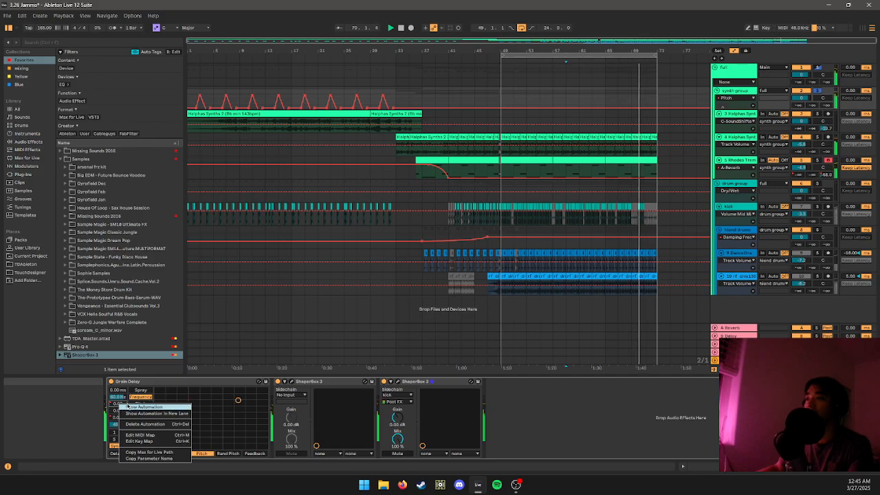
{"action": "right_click", "coordinate": [114, 418]}
{"action": "left_click", "coordinate": [170, 363]}
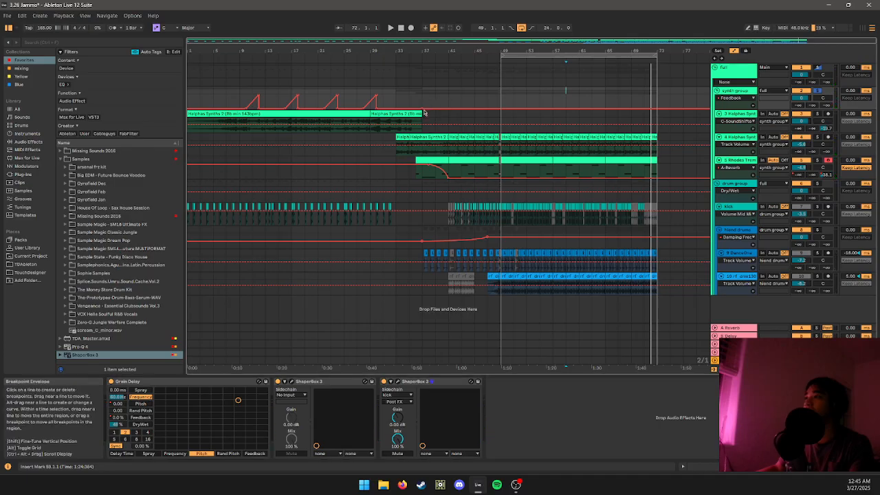
{"action": "key", "text": "a"}
{"action": "key", "text": "a"}
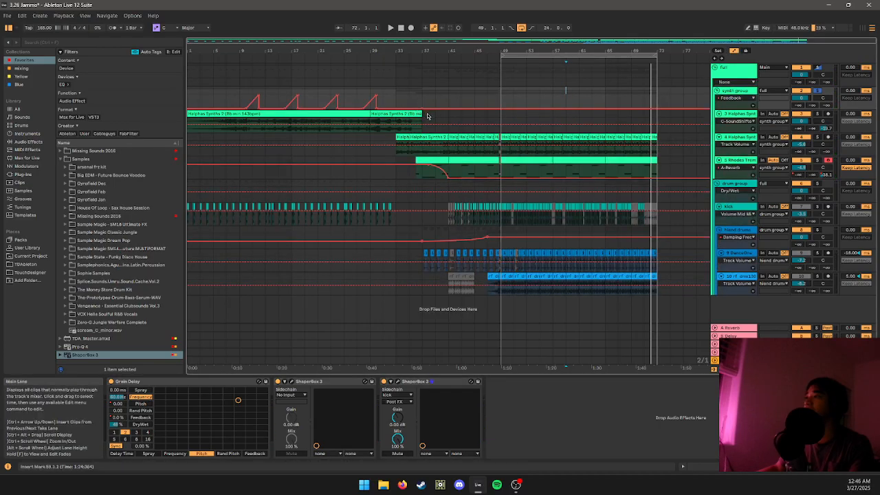
- Automate the synth group's Grain Delay Feedback in a curved rise from bar 37 to bar 41, dropping straight back to the base level
{"action": "left_click_drag", "start_coordinate": [448, 108], "coordinate": [448, 94]}
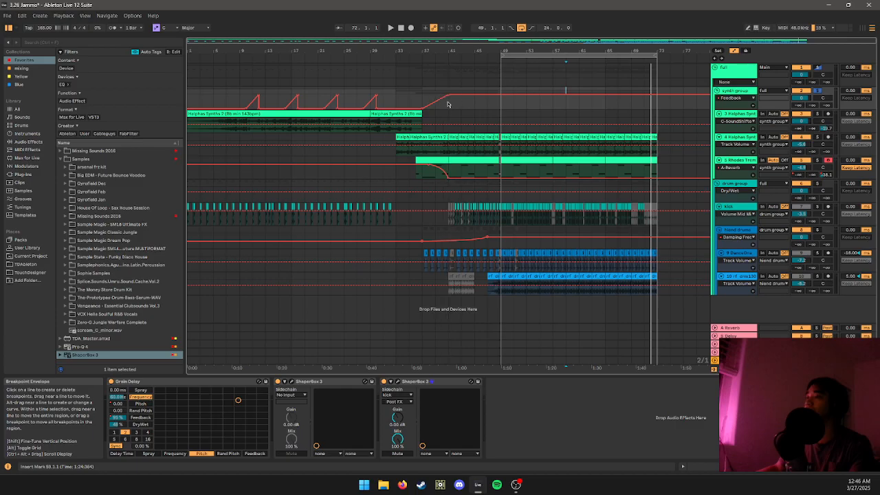
{"action": "left_click", "coordinate": [423, 104]}
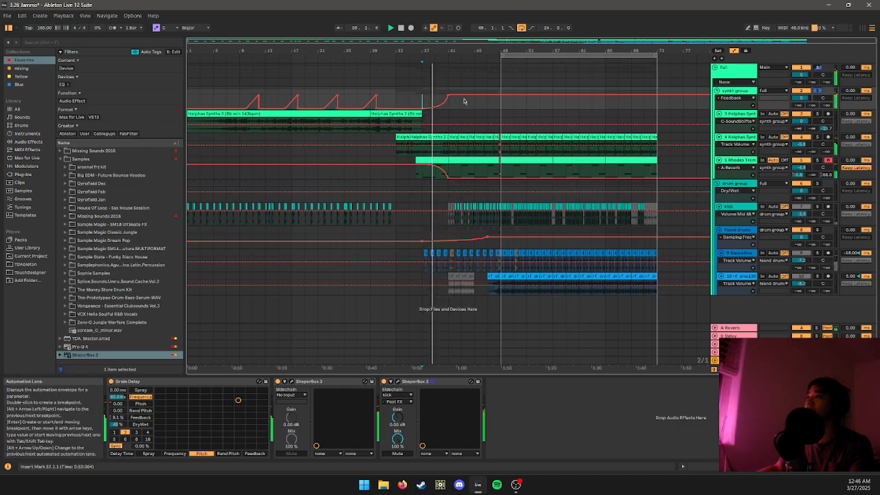
{"action": "left_click_drag", "start_coordinate": [463, 95], "coordinate": [449, 108]}
{"action": "scroll", "coordinate": [413, 110], "scroll_direction": "up", "scroll_amount": 5}
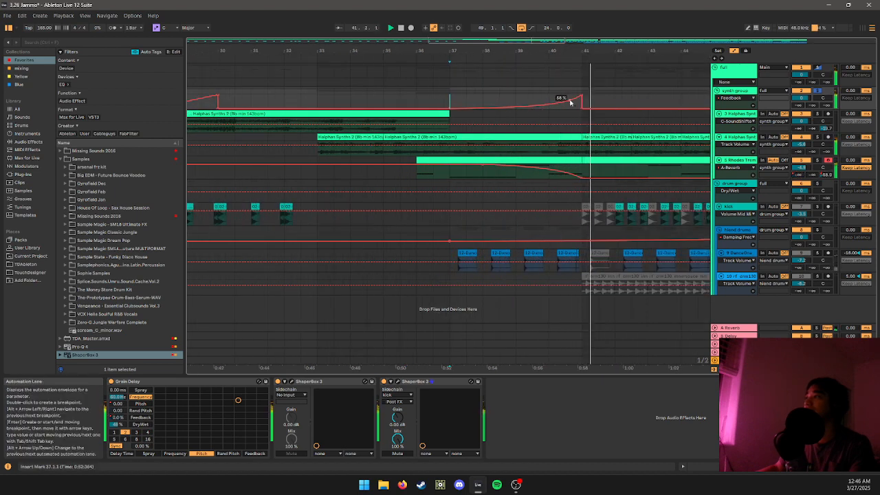
- Reshape the synth group's Feedback rise with a breakpoint of about 14% just after bar 39 and play it back
{"action": "left_click_drag", "start_coordinate": [572, 97], "coordinate": [521, 107]}
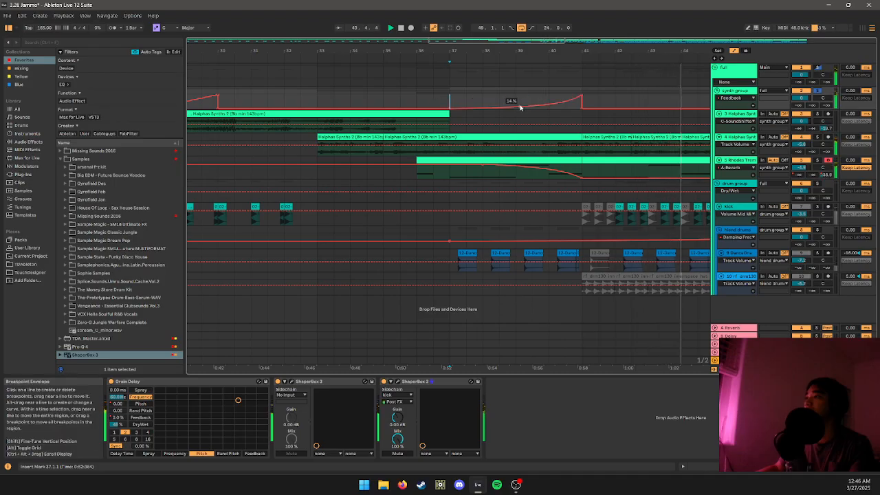
{"action": "key", "text": "space"}
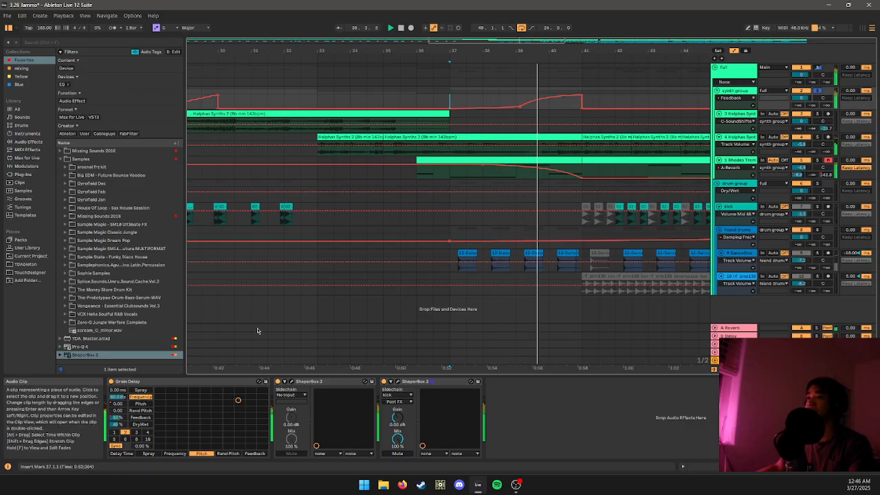
- Automate the Grain Delay's DryWet on the synth group in a curved rise from bar 39 to just before bar 41, and play from bar 37
{"action": "right_click", "coordinate": [123, 425]}
{"action": "left_click", "coordinate": [177, 370]}
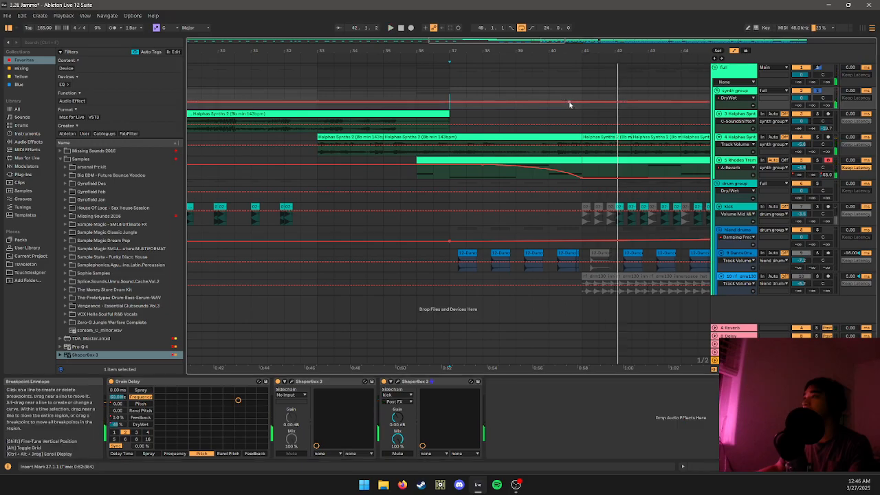
{"action": "left_click_drag", "start_coordinate": [576, 105], "coordinate": [569, 108]}
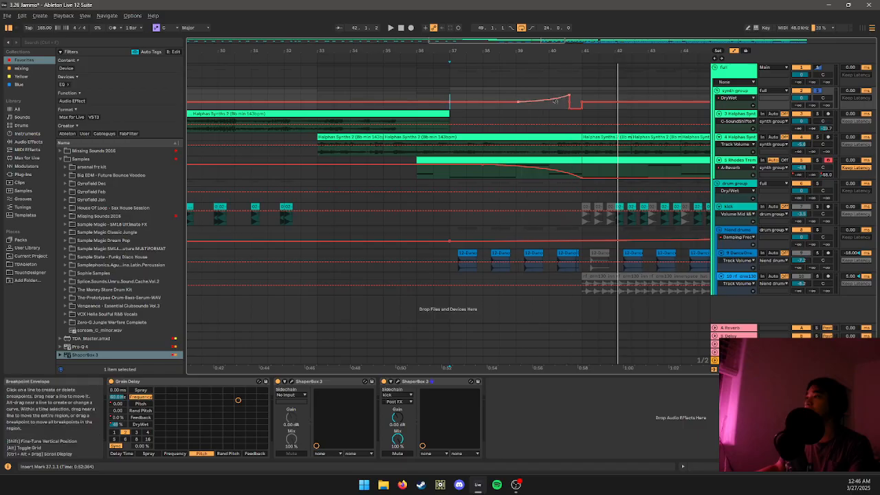
{"action": "left_click", "coordinate": [454, 118]}
{"action": "key", "text": "space"}
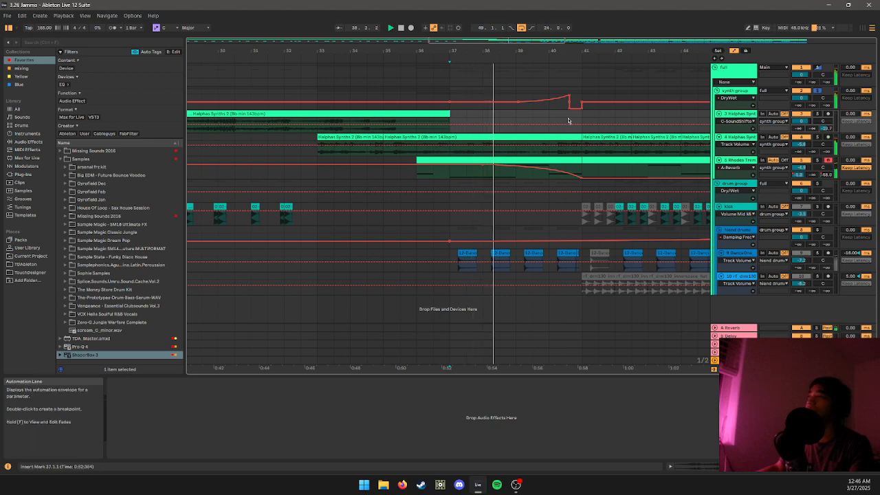
- Hide the automation lanes, select bars 40 to 41 on the lower Halphas Synths track and play the track soloed
{"action": "scroll", "coordinate": [523, 119], "scroll_direction": "down", "scroll_amount": 5}
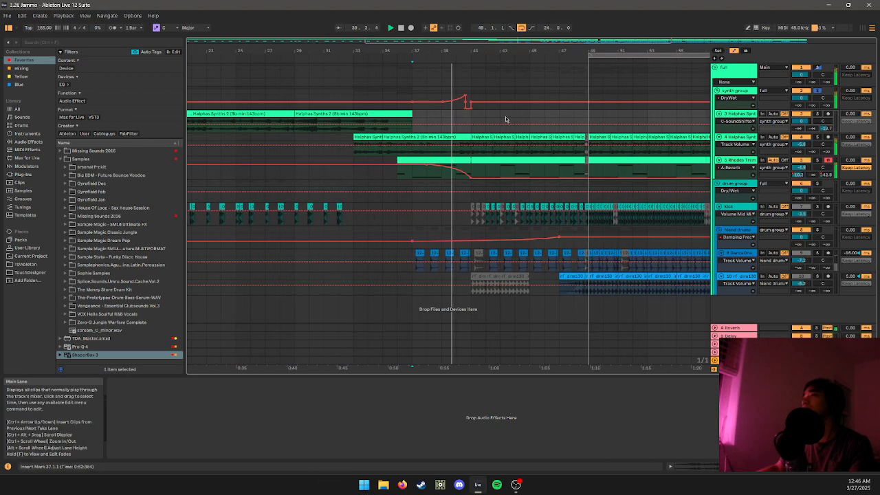
{"action": "scroll", "coordinate": [506, 119], "scroll_direction": "up", "scroll_amount": 4}
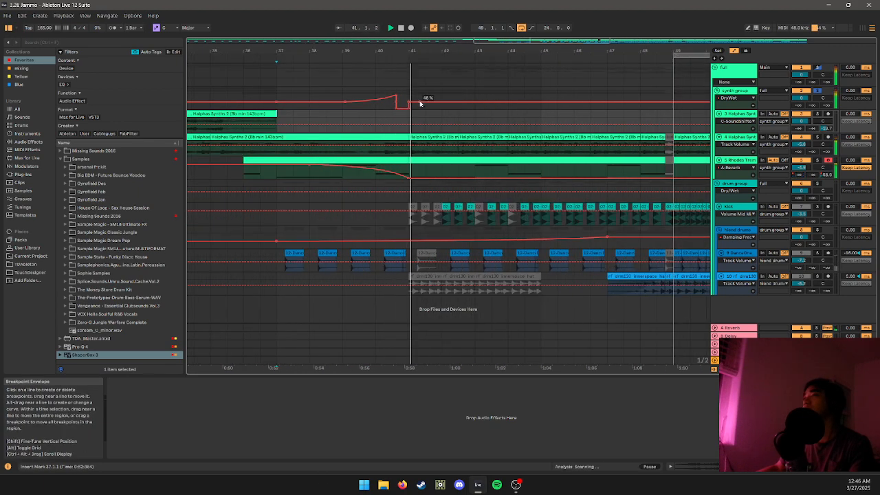
{"action": "key", "text": "a"}
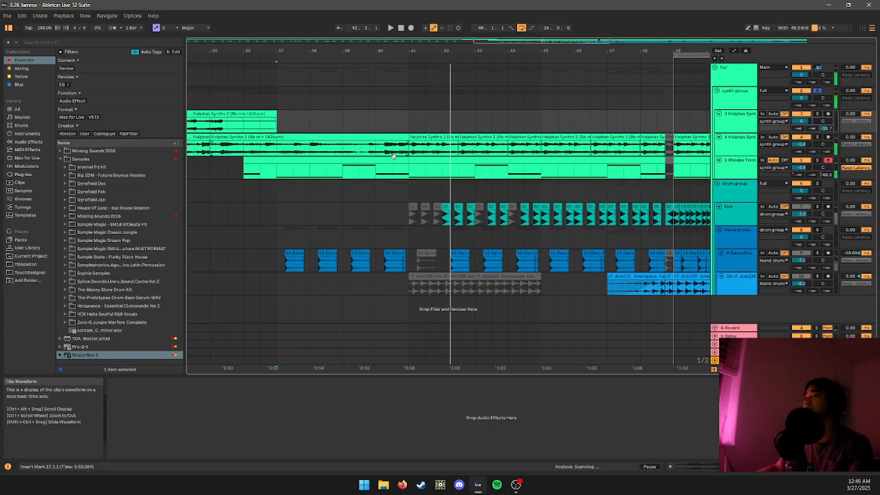
{"action": "left_click", "coordinate": [394, 153]}
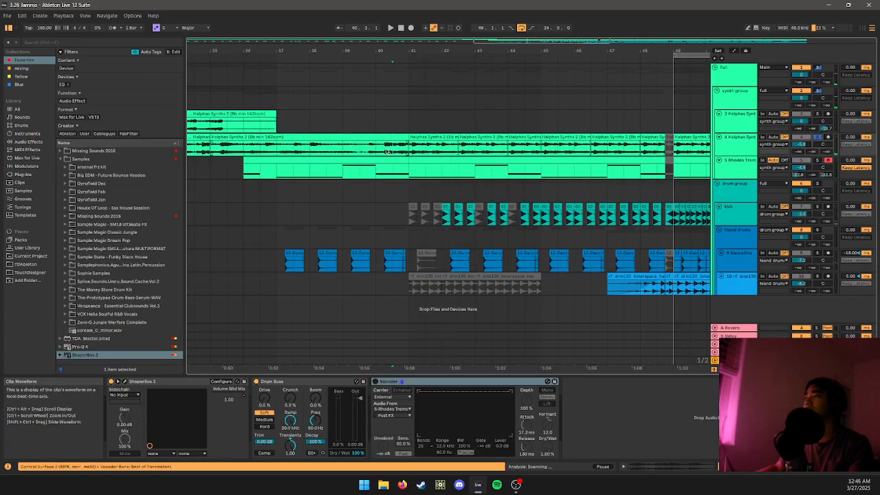
{"action": "left_click_drag", "start_coordinate": [382, 150], "coordinate": [408, 151]}
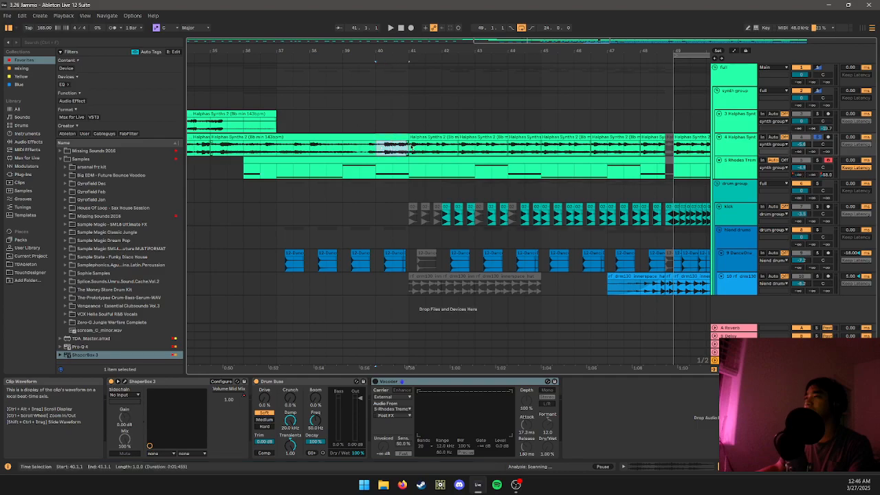
{"action": "key", "text": "space"}
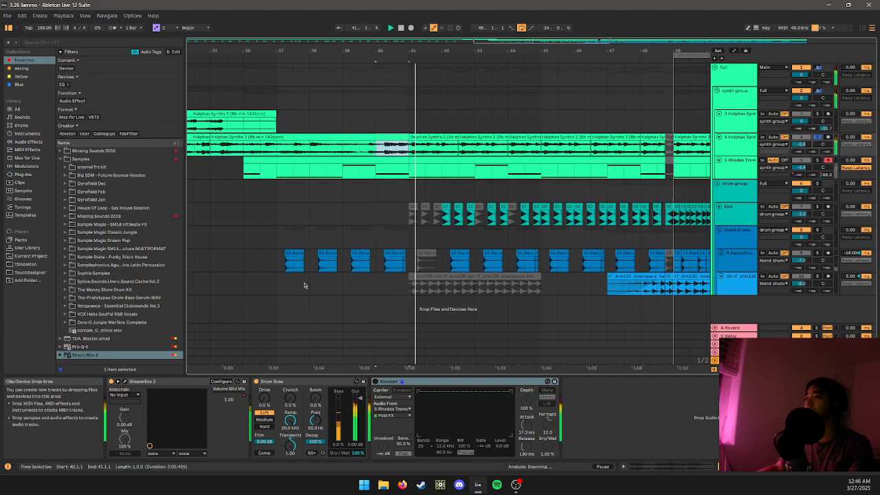
- Open the lower Halphas Synths track's ShaperBox 3, start configuring its device parameters and inspect the LFO length and sync options
{"action": "left_click", "coordinate": [124, 383]}
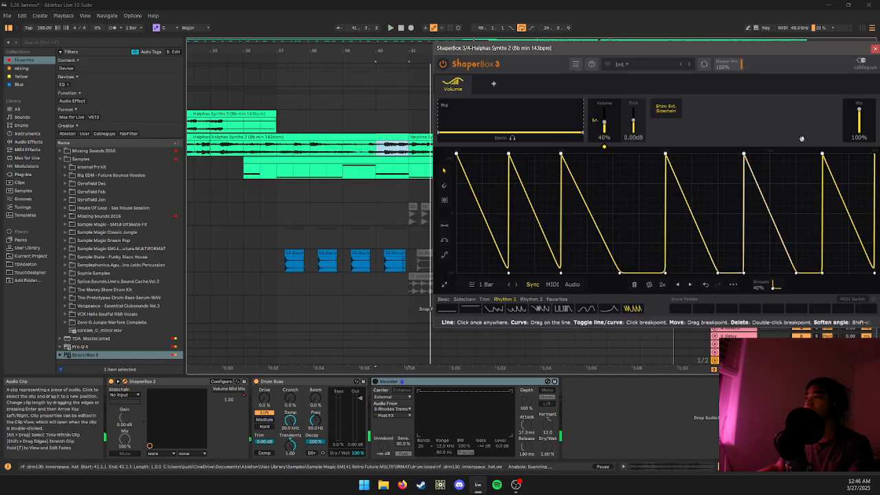
{"action": "left_click", "coordinate": [385, 334]}
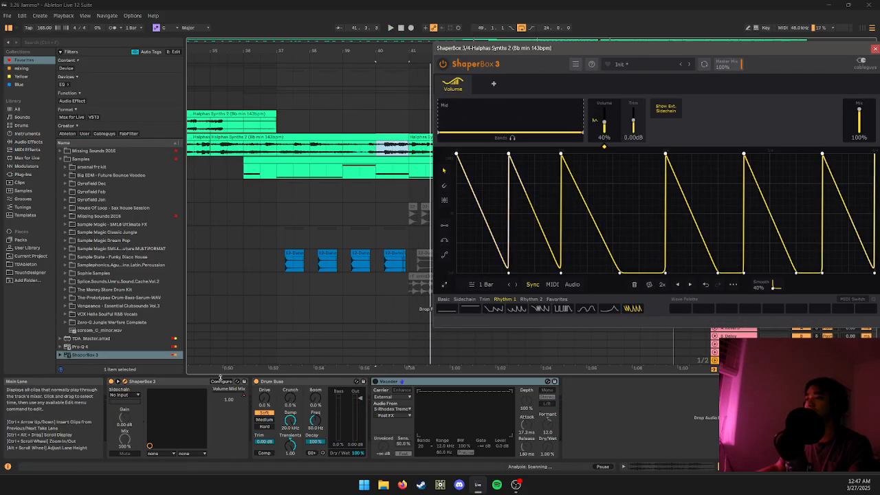
{"action": "left_click", "coordinate": [486, 285]}
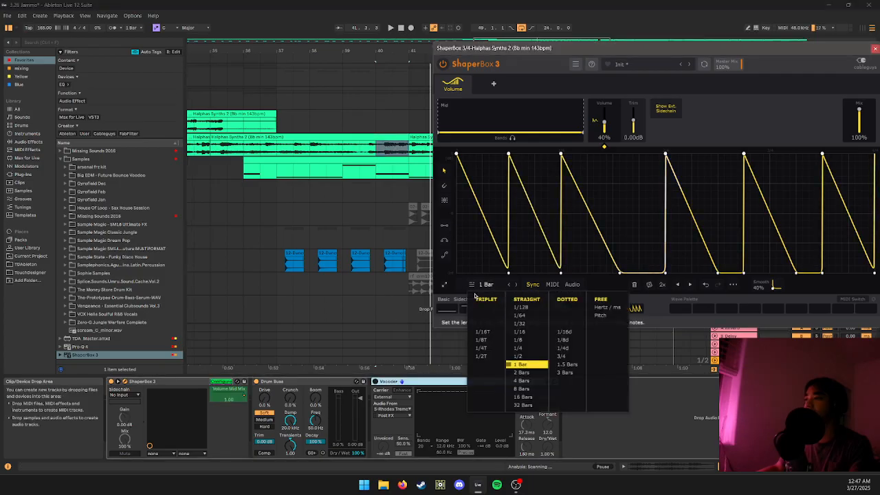
{"action": "left_click", "coordinate": [486, 286]}
{"action": "left_click", "coordinate": [486, 287]}
{"action": "left_click", "coordinate": [537, 283]}
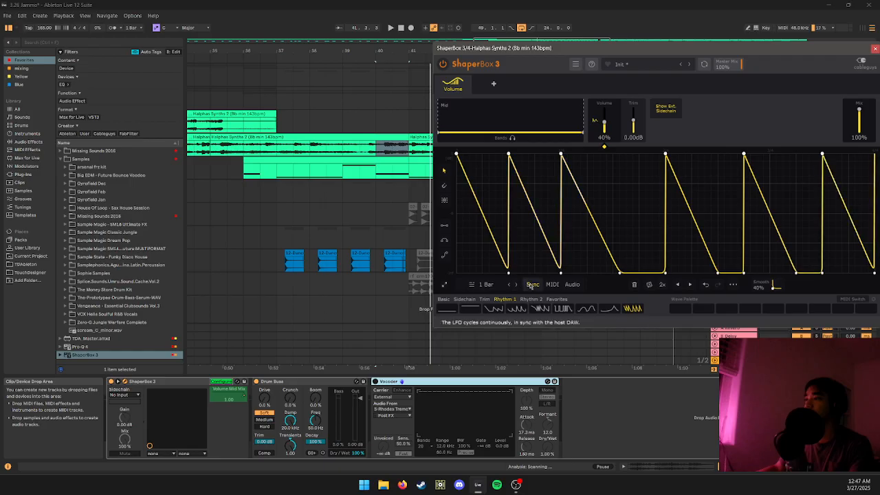
- Expose the Volume Mid mode and speed parameters by switching the LFO to Hertz and back to 1 Bar, and finish configuring during playback
{"action": "left_click", "coordinate": [477, 291]}
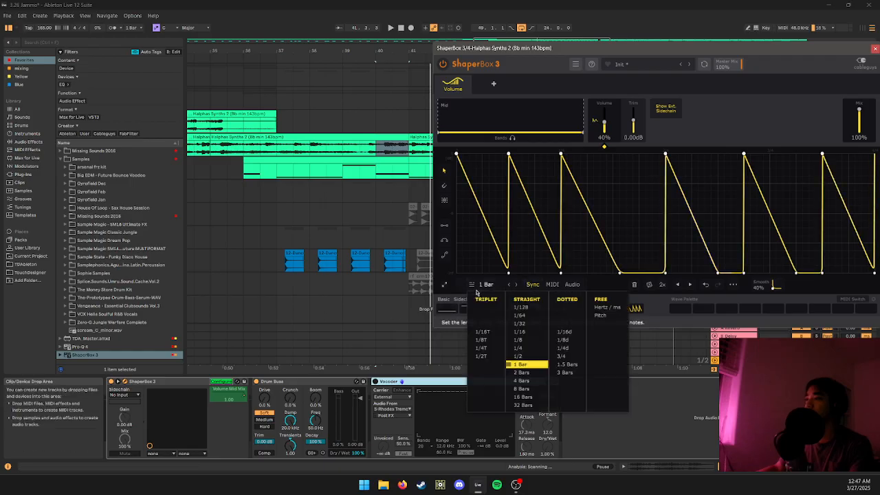
{"action": "left_click", "coordinate": [604, 308]}
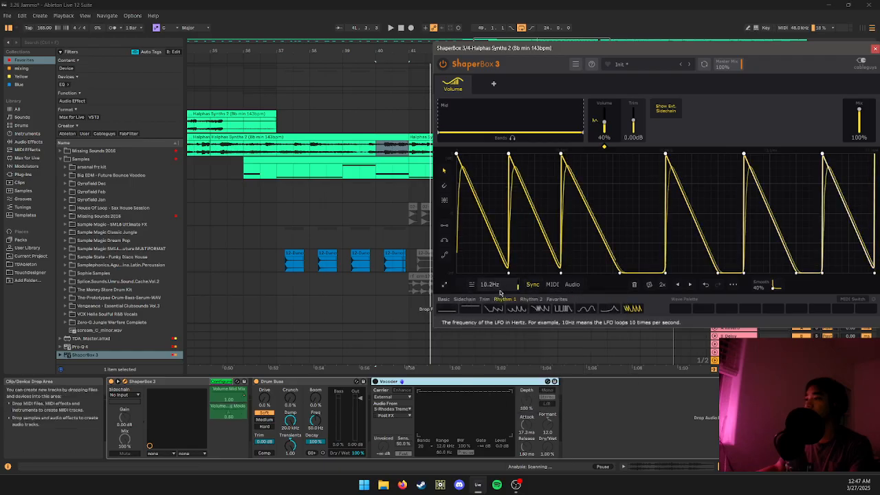
{"action": "left_click", "coordinate": [472, 289]}
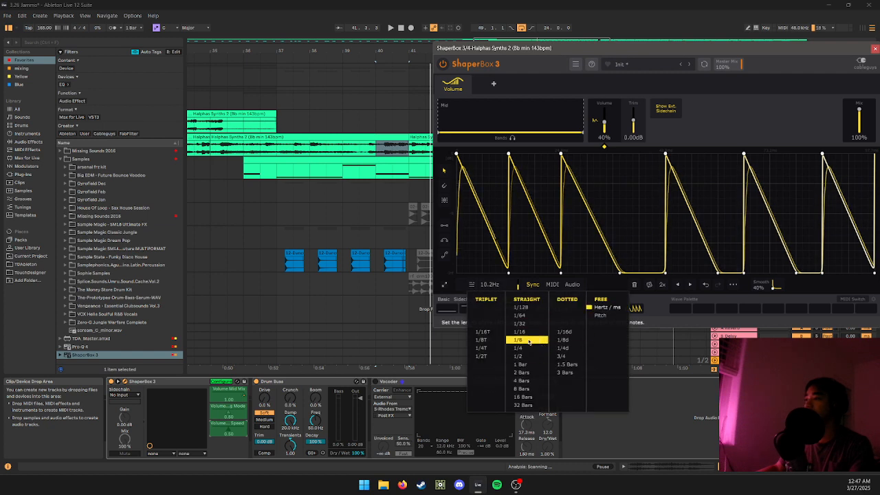
{"action": "left_click", "coordinate": [519, 290]}
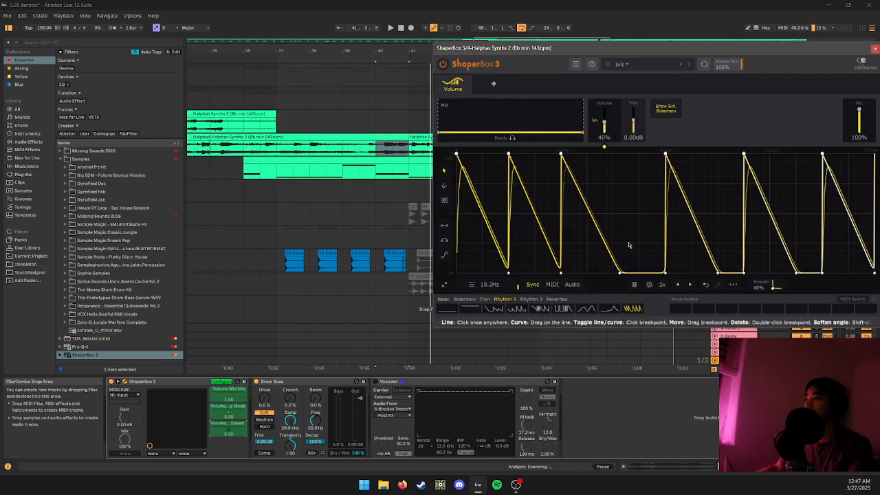
{"action": "left_click", "coordinate": [472, 286]}
{"action": "left_click", "coordinate": [526, 364]}
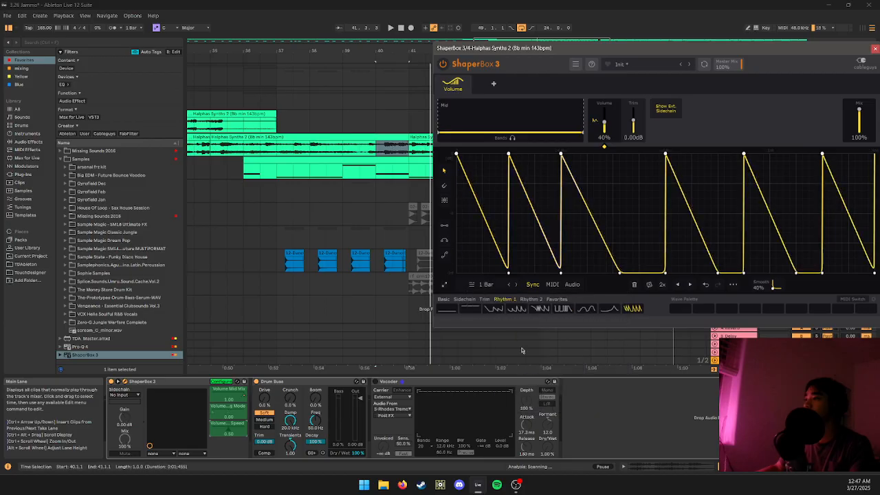
{"action": "key", "text": "space"}
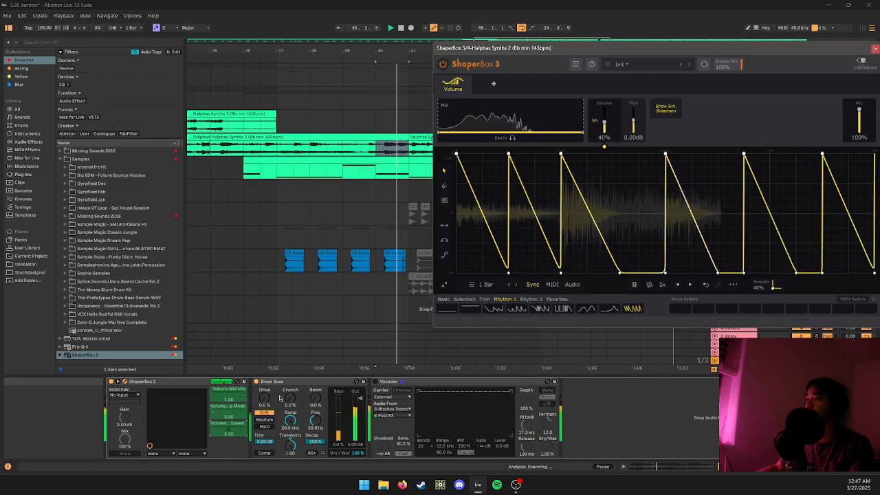
{"action": "left_click", "coordinate": [220, 382]}
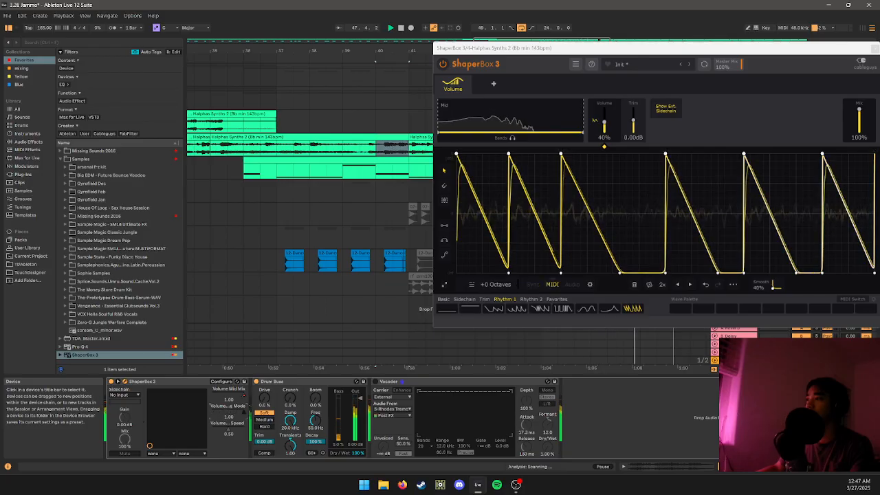
- Try the exposed mode parameter and a free-running Hertz LFO at rates of about 0.227, 0.177 and 0.425 Hz
{"action": "mouse_move", "coordinate": [222, 413]}
{"action": "left_mouse_down"}
{"action": "mouse_move", "coordinate": [231, 413]}
{"action": "mouse_move", "coordinate": [212, 413]}
{"action": "left_mouse_up"}
{"action": "left_click", "coordinate": [486, 284]}
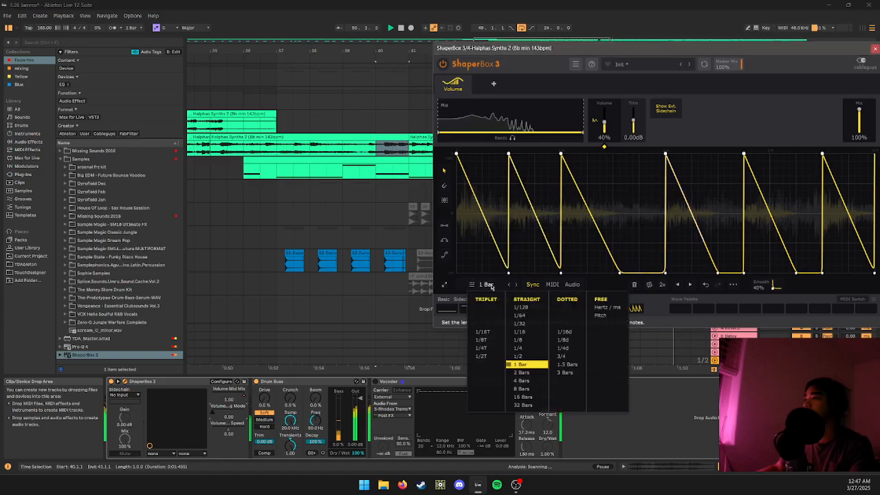
{"action": "left_click", "coordinate": [608, 307]}
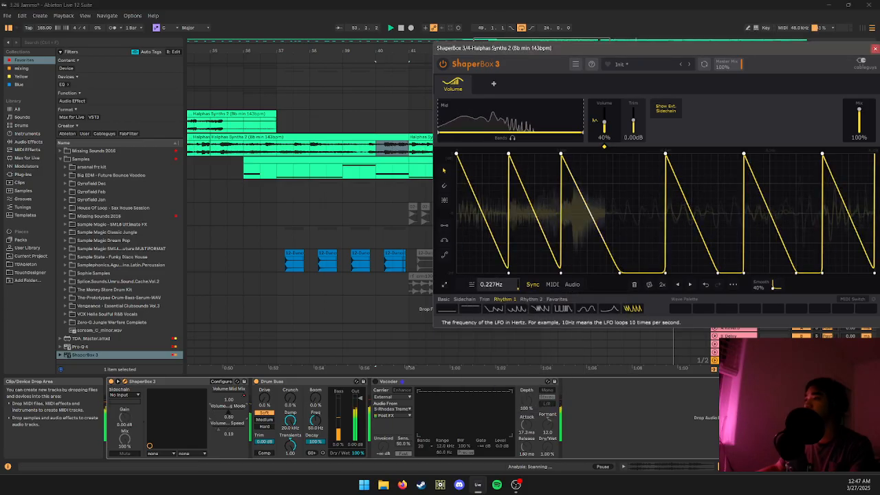
{"action": "mouse_move", "coordinate": [491, 284]}
{"action": "left_mouse_down"}
{"action": "mouse_move", "coordinate": [491, 273]}
{"action": "mouse_move", "coordinate": [491, 287]}
{"action": "left_mouse_up"}
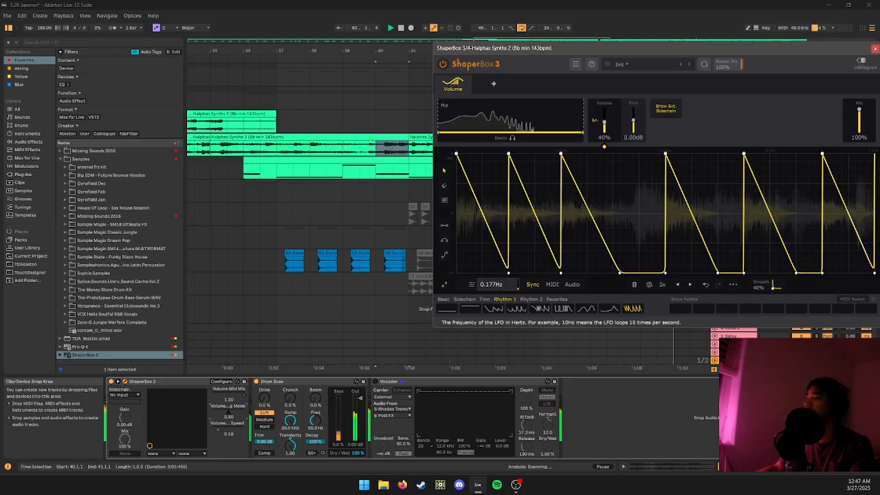
{"action": "left_click_drag", "start_coordinate": [490, 284], "coordinate": [491, 279]}
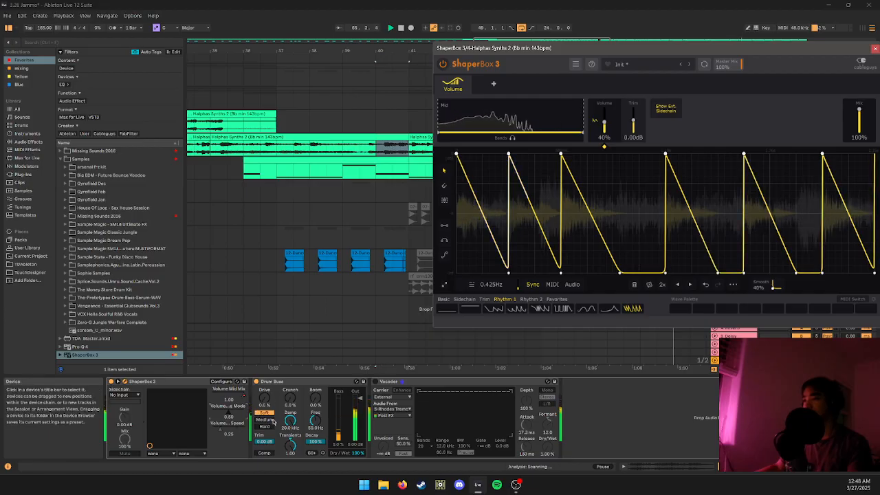
- Map the ShaperBox's Volume Mid Speed parameter to MIDI controller CC 70
{"action": "right_click", "coordinate": [234, 430]}
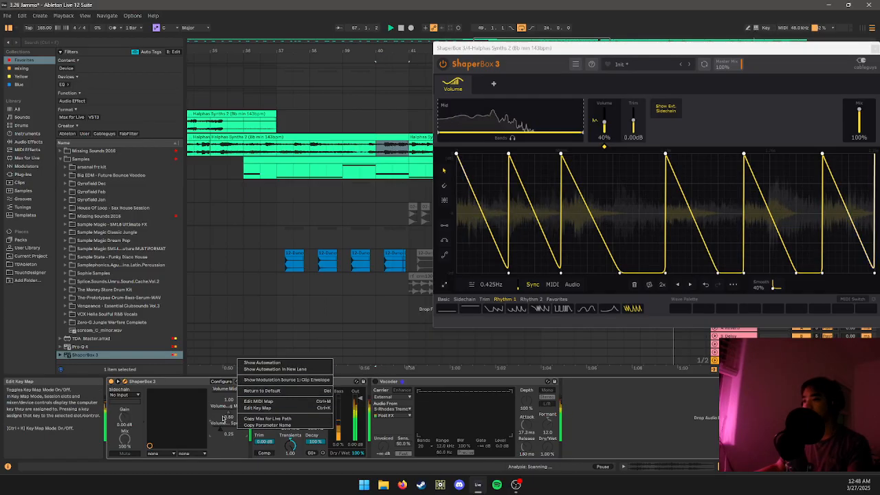
{"action": "left_click", "coordinate": [257, 401]}
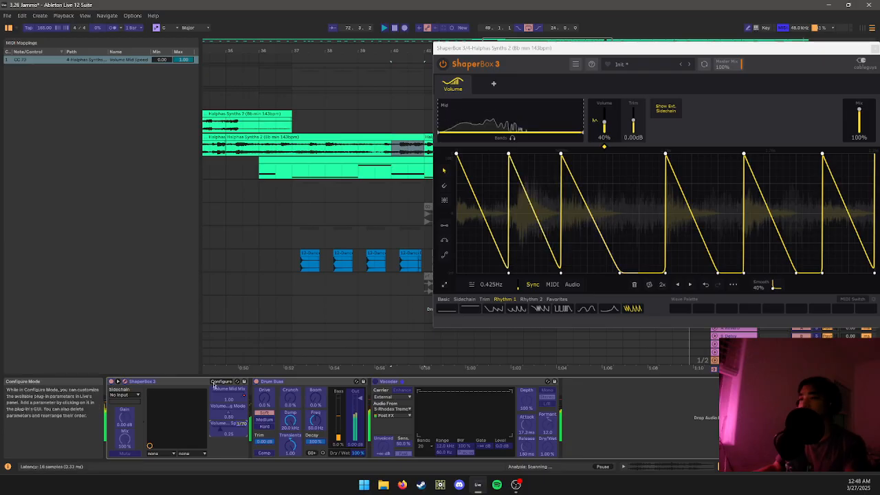
{"action": "key", "text": "ctrl+m"}
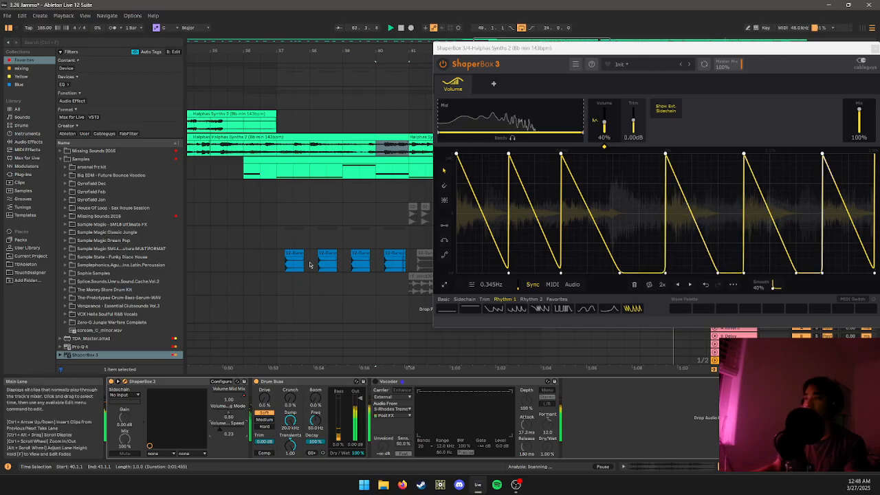
- Return to the lower Halphas Synths track at bar 41 and listen to its ShaperBox with the free-running LFO
{"action": "left_click", "coordinate": [298, 213]}
{"action": "scroll", "coordinate": [388, 168], "scroll_direction": "down", "scroll_amount": 3}
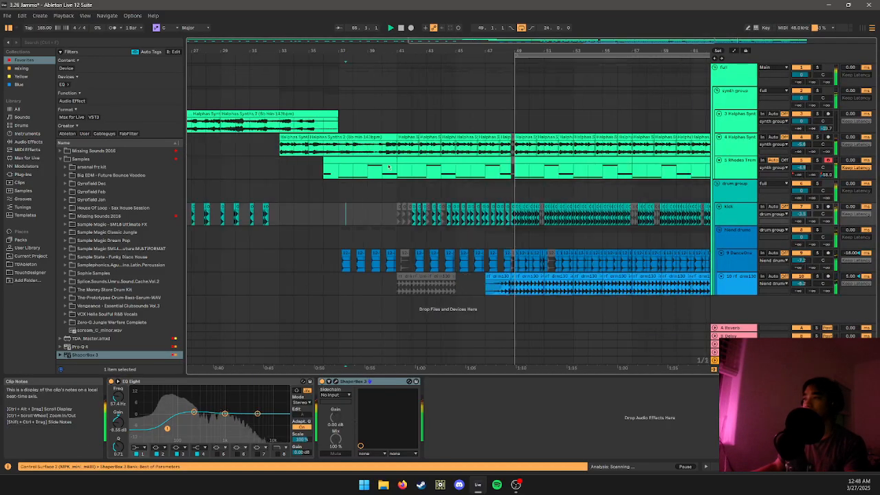
{"action": "scroll", "coordinate": [480, 132], "scroll_direction": "down", "scroll_amount": 3}
{"action": "left_click", "coordinate": [450, 143]}
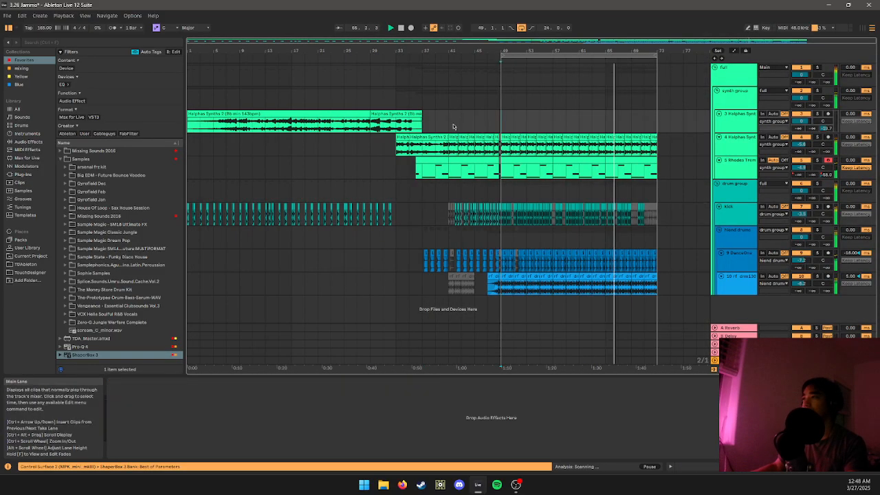
{"action": "left_click", "coordinate": [450, 143]}
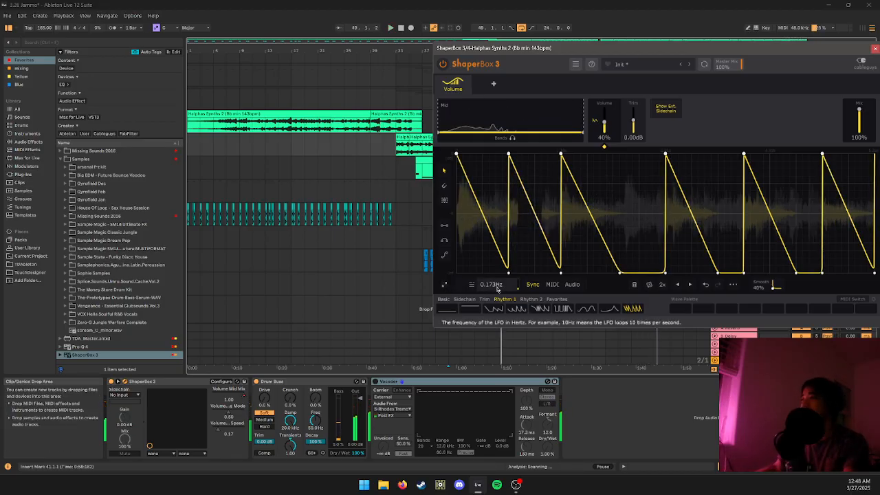
- Set the ShaperBox's LFO length back to 1 Bar, close its window and play the arrangement
{"action": "left_click", "coordinate": [471, 286]}
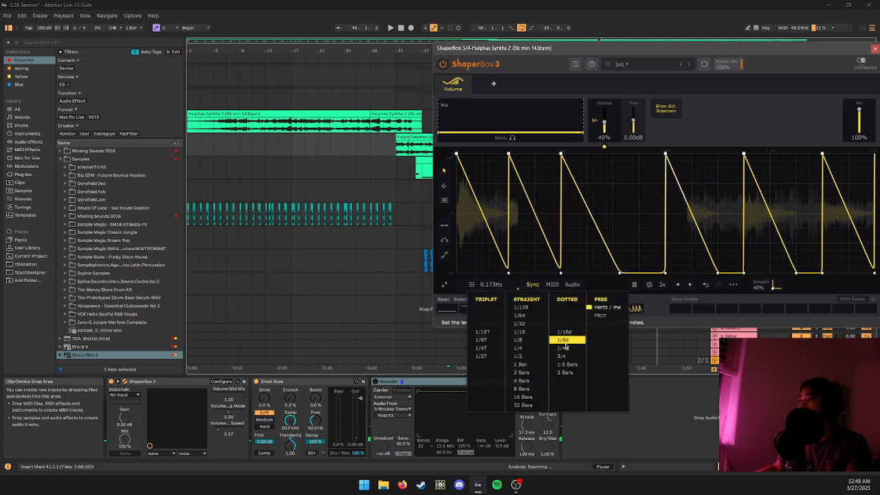
{"action": "left_click", "coordinate": [528, 364]}
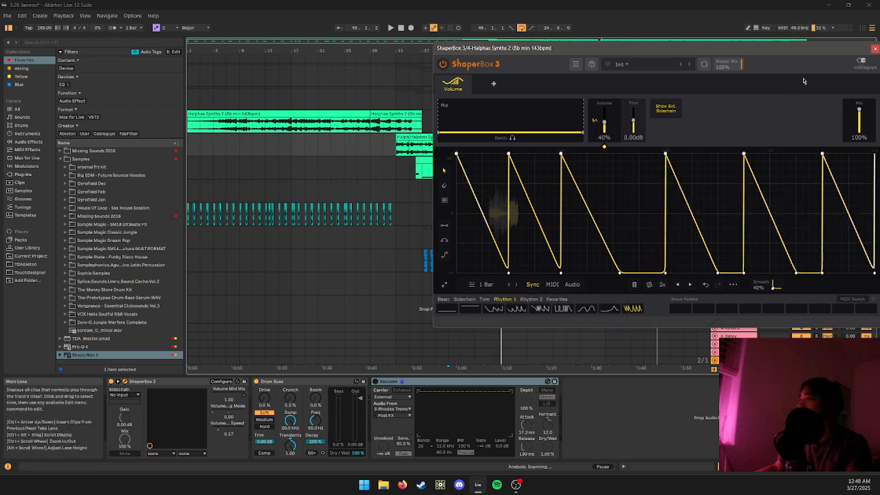
{"action": "left_click", "coordinate": [875, 49]}
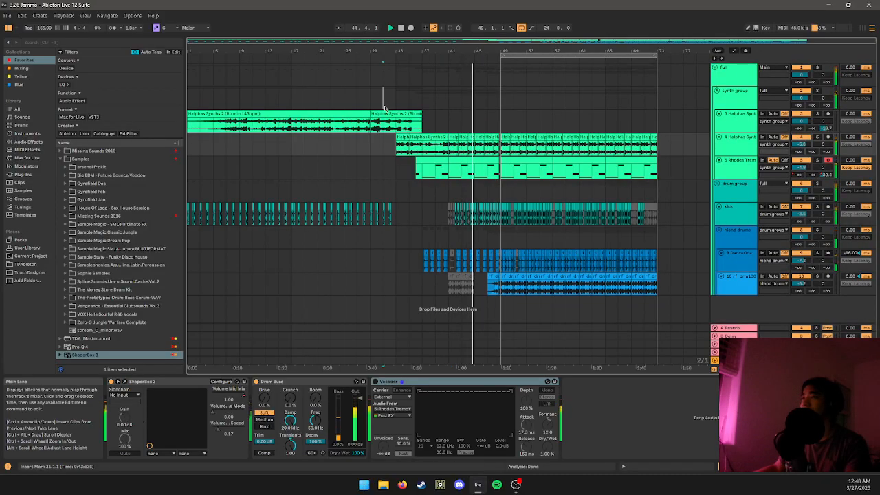
- Play the arrangement from bar 41 on the synth group and from bar 39 on the drum group
{"action": "left_click", "coordinate": [342, 103]}
{"action": "left_click", "coordinate": [443, 105]}
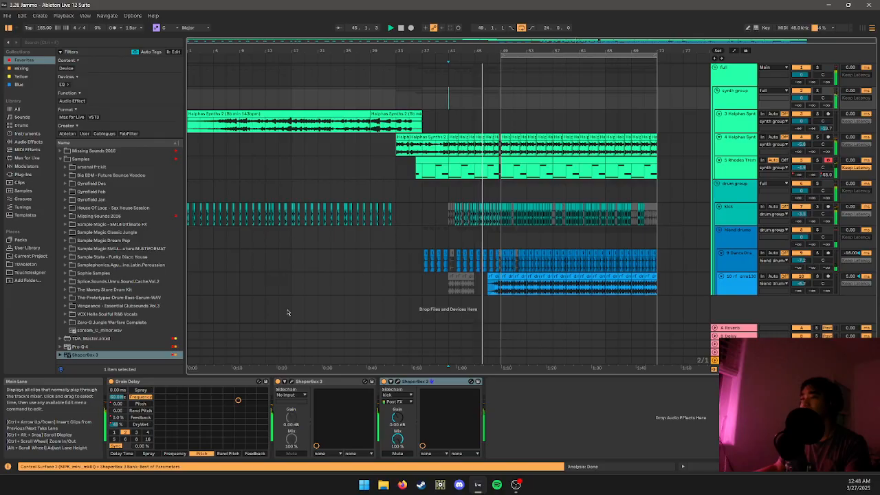
{"action": "right_click", "coordinate": [113, 422]}
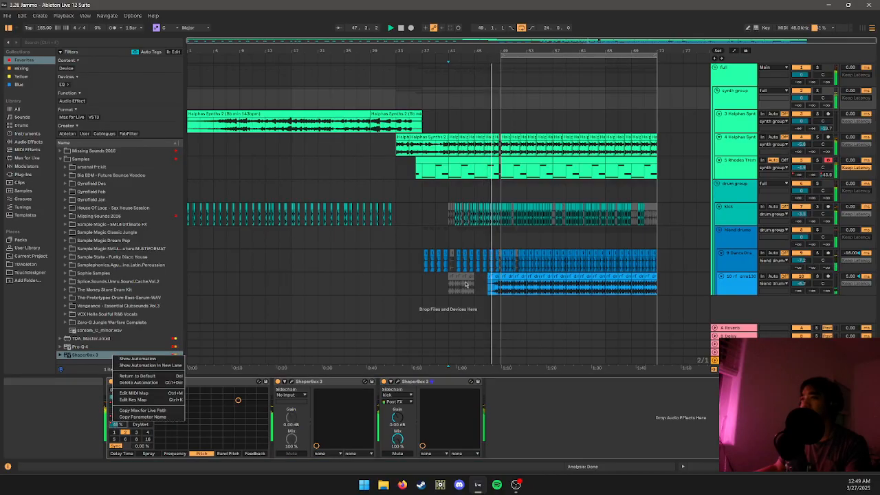
{"action": "key", "text": "Escape"}
{"action": "left_click", "coordinate": [435, 193]}
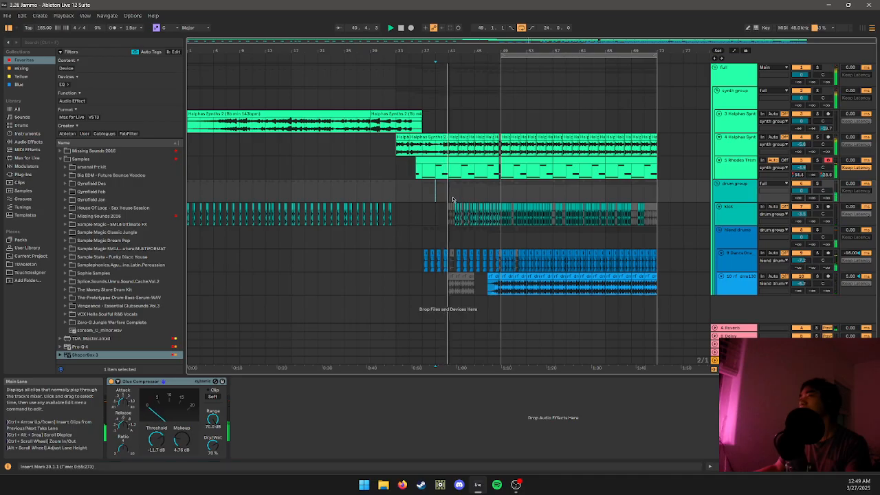
- Replay the build into bar 41 from around bars 39 and 40, checking the lower Halphas Synths track and the synth group
{"action": "scroll", "coordinate": [453, 190], "scroll_direction": "up", "scroll_amount": 4}
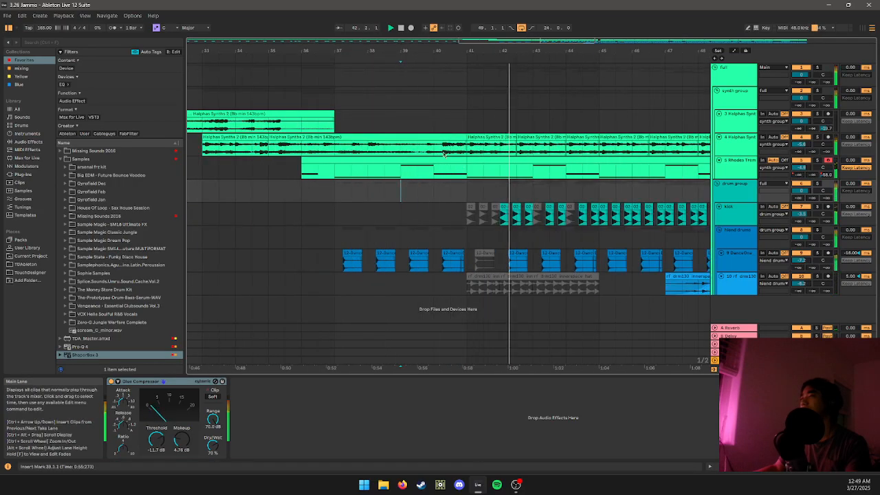
{"action": "left_click", "coordinate": [430, 149]}
{"action": "key", "text": "space"}
{"action": "key", "text": "space"}
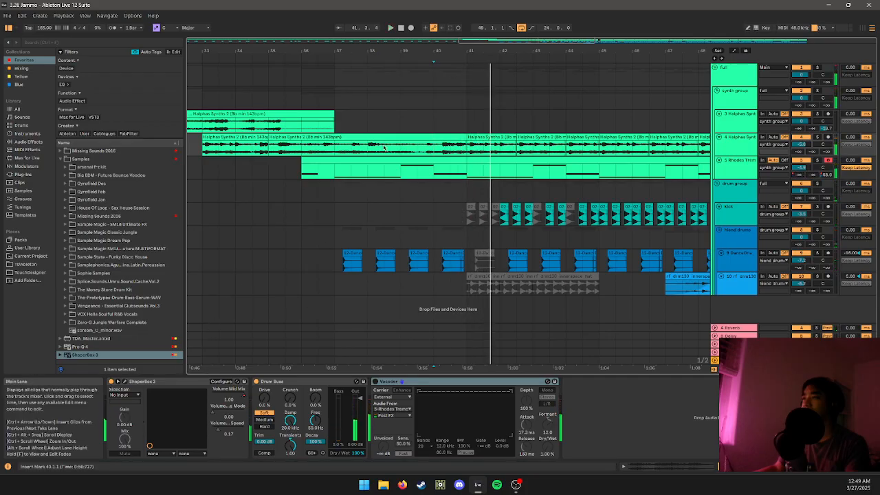
{"action": "key", "text": "space"}
{"action": "left_click", "coordinate": [417, 99]}
{"action": "left_click", "coordinate": [420, 119]}
{"action": "left_click", "coordinate": [422, 100]}
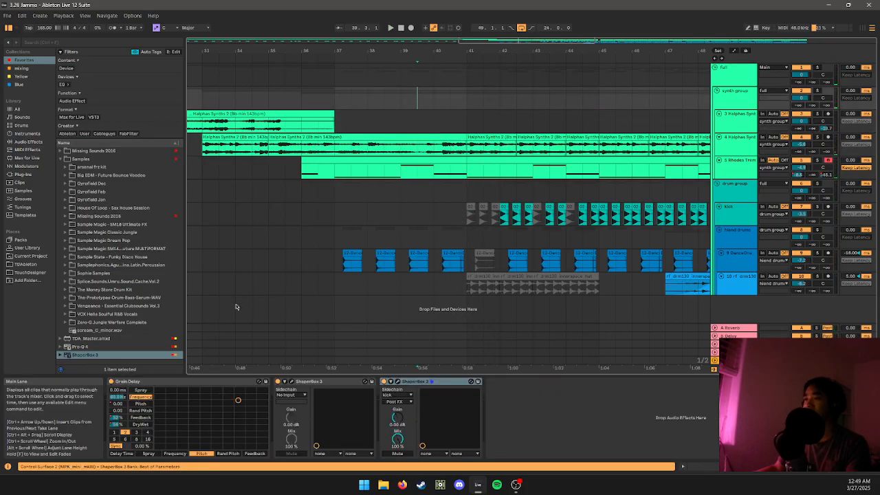
{"action": "key", "text": "space"}
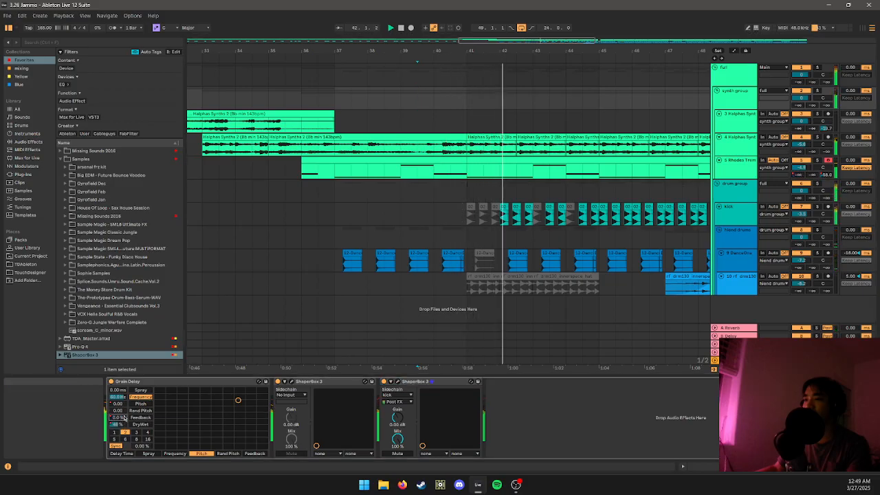
- Show the synth group's Grain Delay Pitch automation and add breakpoints at bars 40 and 41 for a downward pitch ramp
{"action": "right_click", "coordinate": [124, 419]}
{"action": "right_click", "coordinate": [114, 397]}
{"action": "right_click", "coordinate": [114, 404]}
{"action": "left_click", "coordinate": [124, 410]}
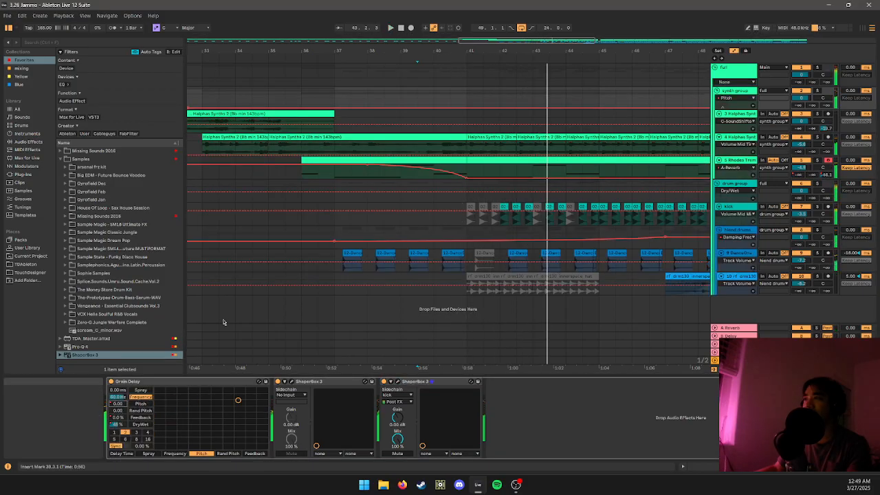
{"action": "left_click", "coordinate": [434, 128]}
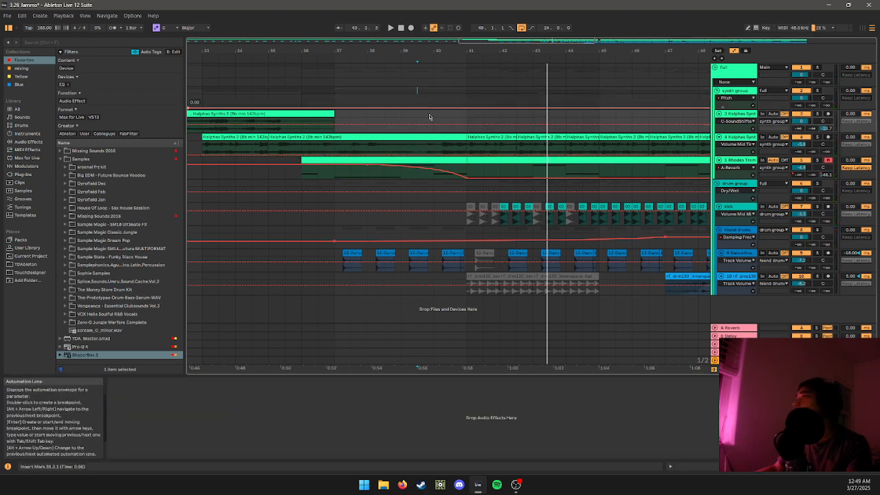
{"action": "left_click", "coordinate": [430, 109]}
{"action": "left_click", "coordinate": [468, 109]}
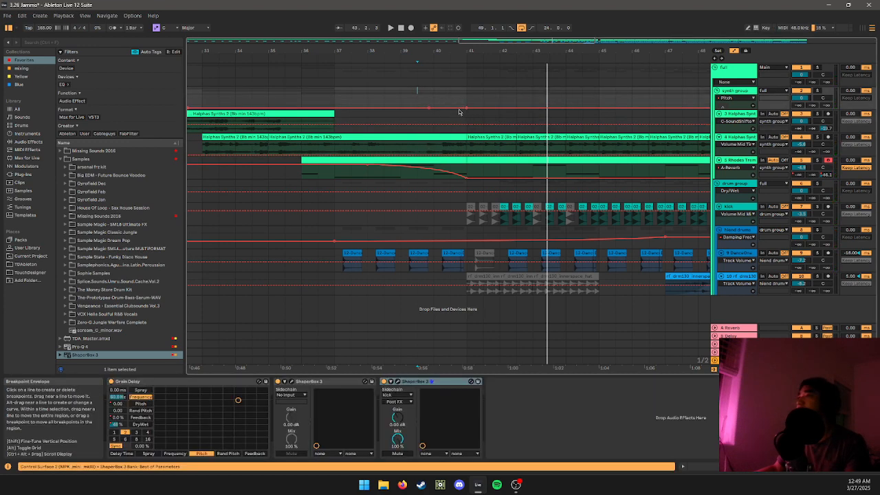
{"action": "left_click", "coordinate": [460, 112]}
{"action": "left_click_drag", "start_coordinate": [460, 109], "coordinate": [462, 111]}
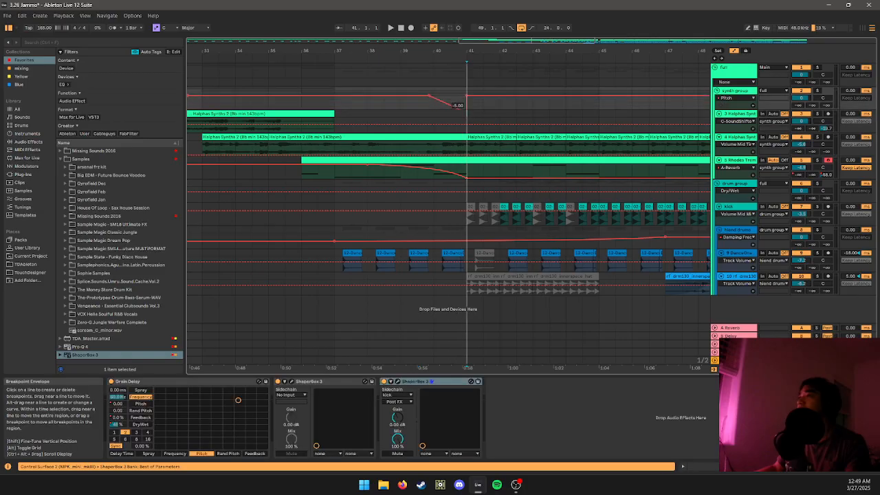
- Pull down the end point of the Grain Delay pitch ramp just before bar 41 while playing the transition
{"action": "left_click", "coordinate": [401, 102]}
{"action": "key", "text": "space"}
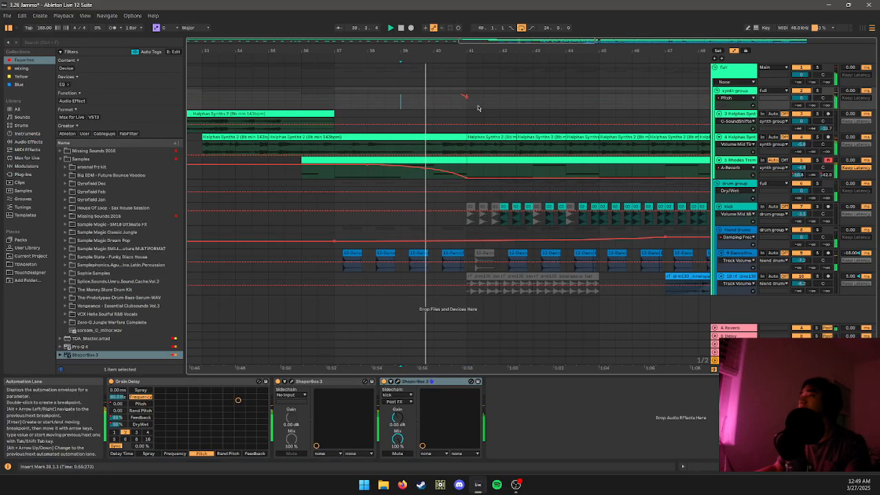
{"action": "left_click_drag", "start_coordinate": [467, 97], "coordinate": [467, 105]}
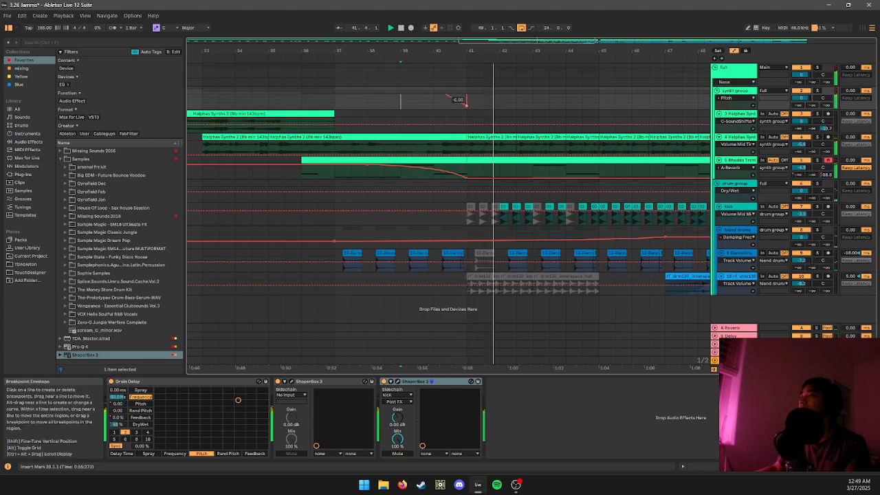
{"action": "left_click", "coordinate": [433, 102]}
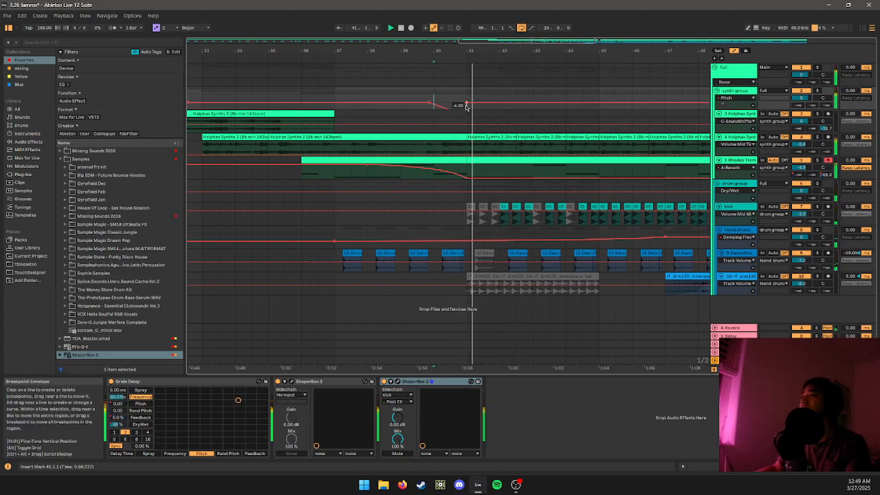
- Replay the transition into bar 41 with the pitch ramp, then hide the automation lanes and play from bar 39.3
{"action": "scroll", "coordinate": [450, 110], "scroll_direction": "down", "scroll_amount": 3}
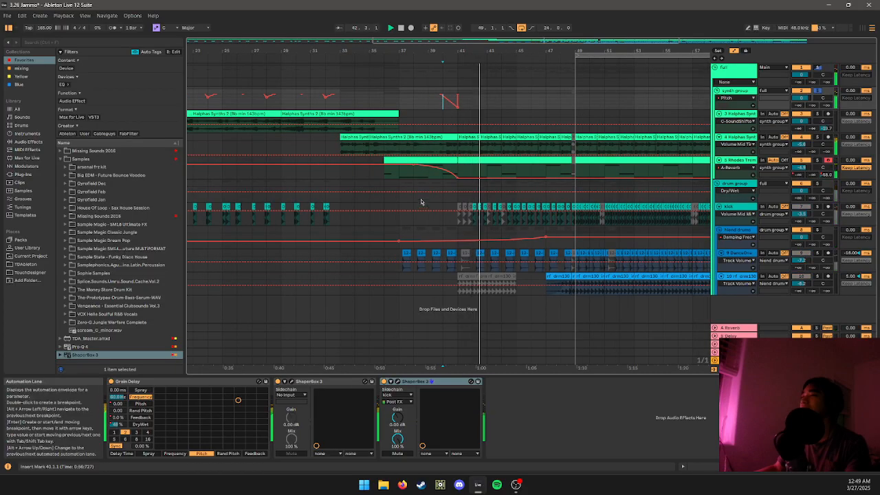
{"action": "key", "text": "space"}
{"action": "key", "text": "space"}
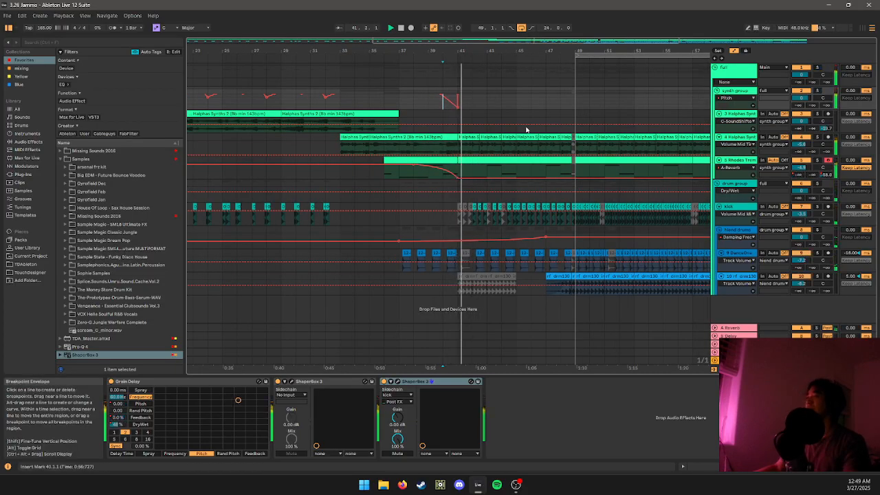
{"action": "scroll", "coordinate": [438, 206], "scroll_direction": "down", "scroll_amount": 4}
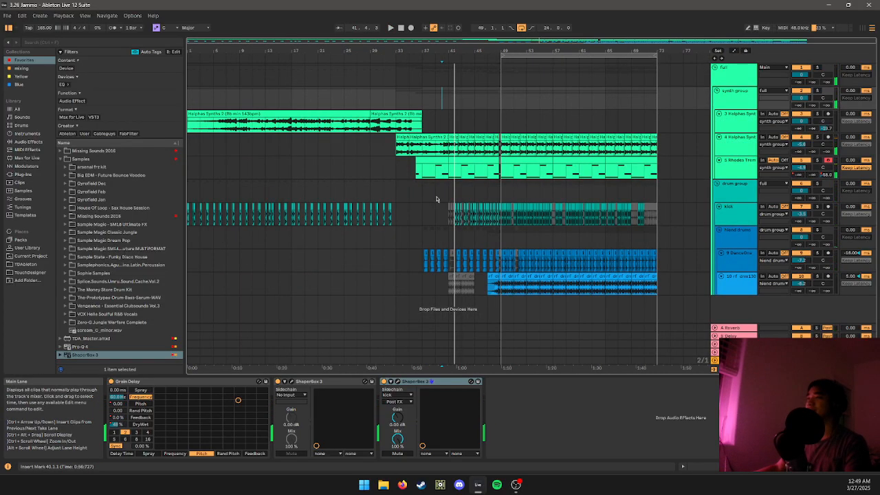
{"action": "scroll", "coordinate": [435, 199], "scroll_direction": "up", "scroll_amount": 4}
{"action": "left_click", "coordinate": [426, 209]}
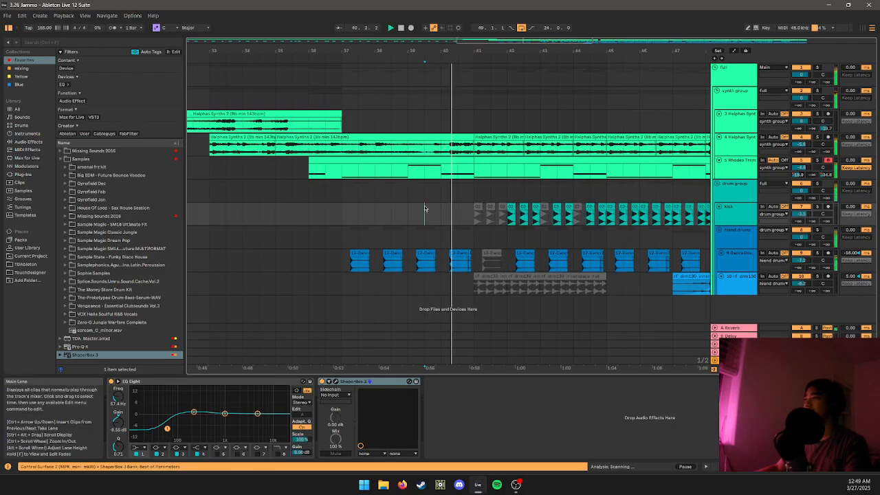
- Search the User Library for "roll"
{"action": "key", "text": "ctrl+f"}
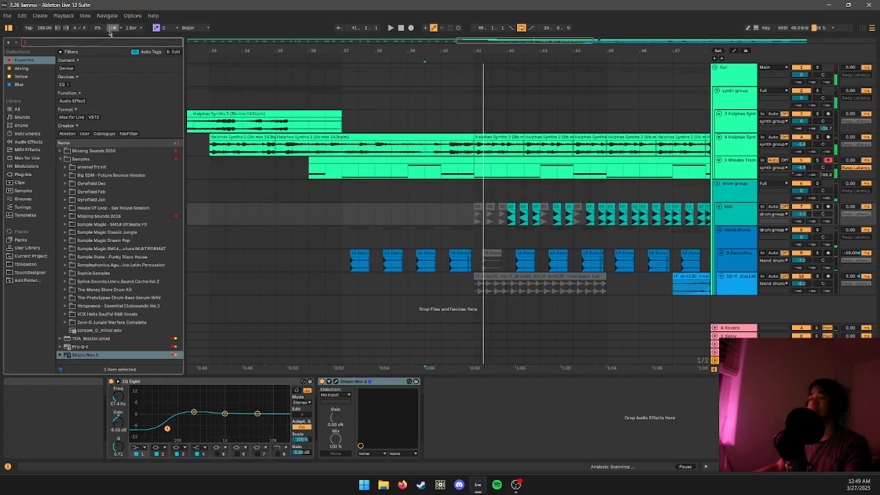
{"action": "type", "text": "roll"}
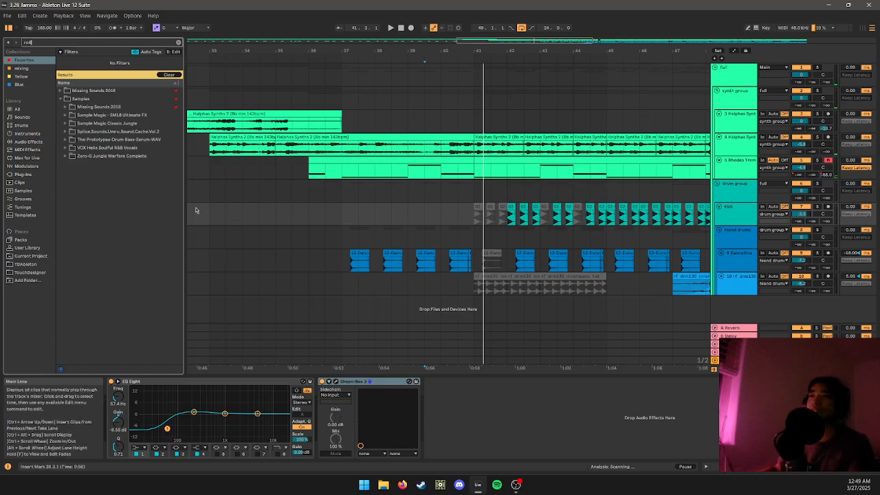
{"action": "left_click", "coordinate": [32, 250]}
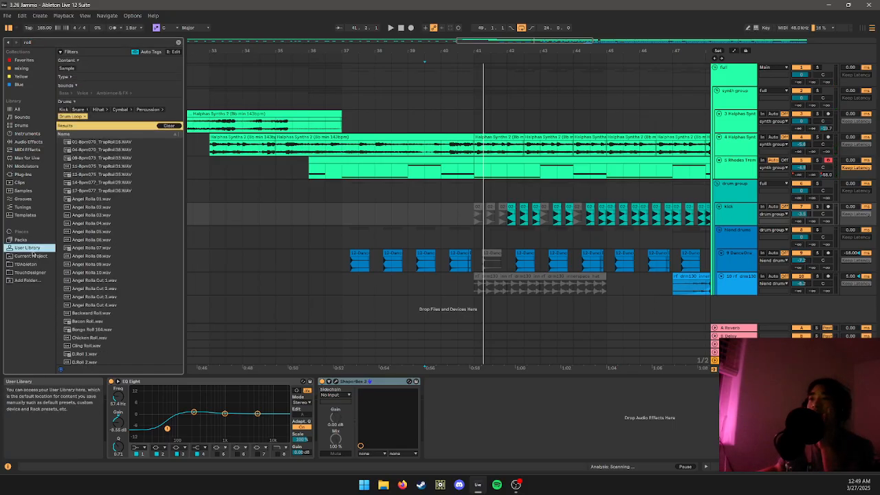
- Preview drum roll samples among the drum loop results, including the Angel Rolls, TrapRoll and Ezee Rolls files
{"action": "scroll", "coordinate": [111, 227], "scroll_direction": "down", "scroll_amount": 5}
{"action": "left_click", "coordinate": [103, 211]}
{"action": "left_click", "coordinate": [102, 195]}
{"action": "scroll", "coordinate": [102, 189], "scroll_direction": "up", "scroll_amount": 4}
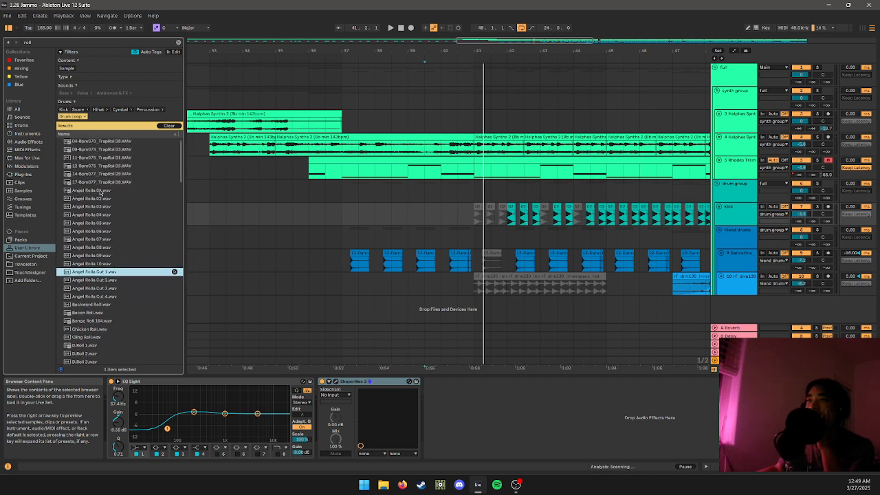
{"action": "left_click", "coordinate": [95, 190]}
{"action": "left_click", "coordinate": [92, 183]}
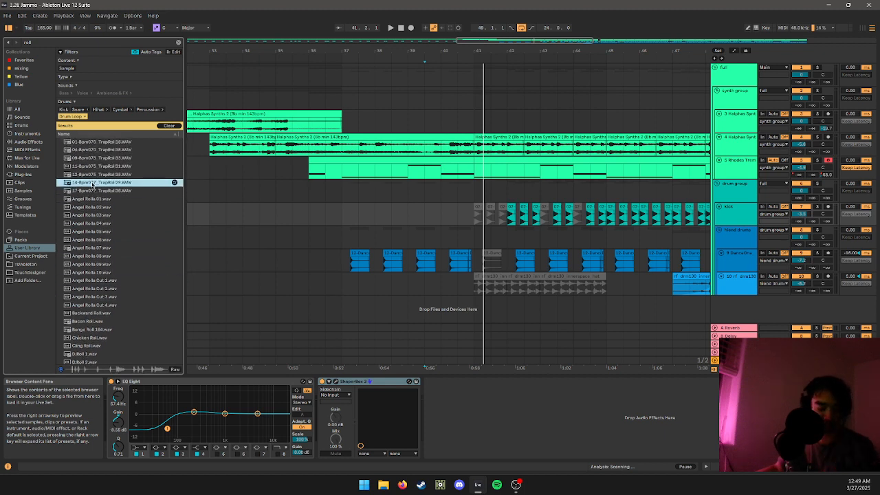
{"action": "left_click", "coordinate": [102, 175]}
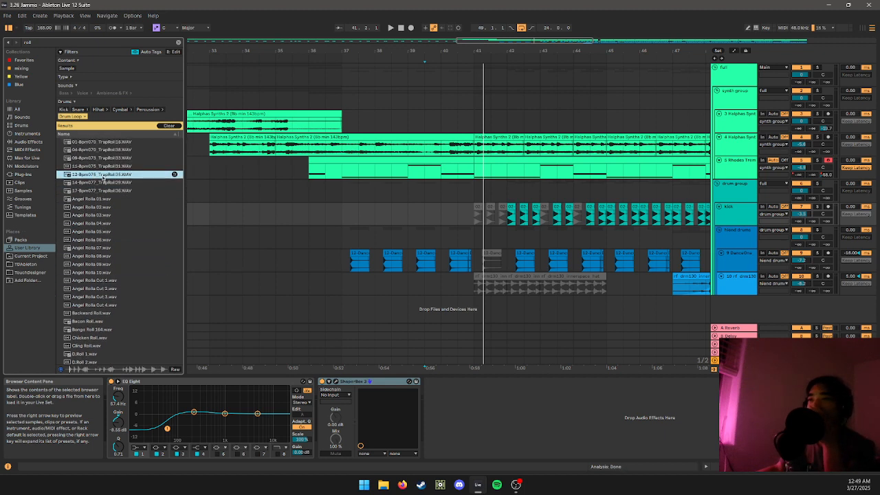
{"action": "left_click", "coordinate": [99, 242]}
{"action": "scroll", "coordinate": [99, 241], "scroll_direction": "down", "scroll_amount": 10}
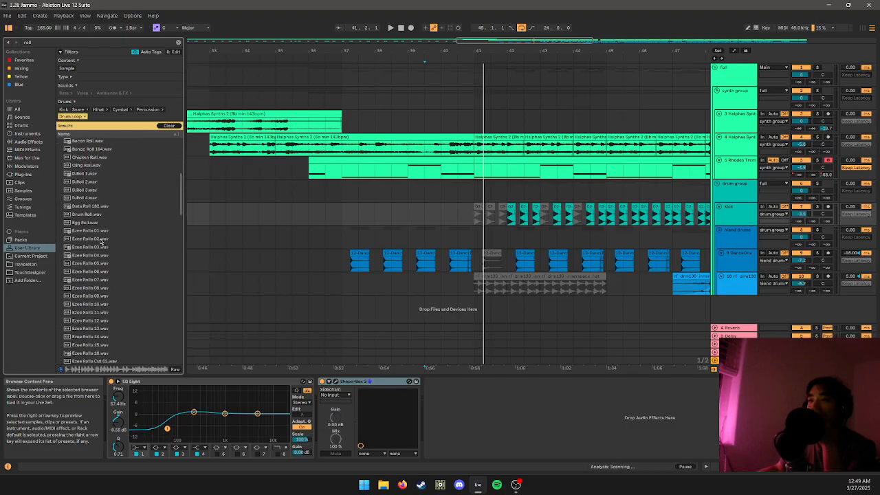
{"action": "left_click", "coordinate": [97, 242]}
{"action": "scroll", "coordinate": [117, 206], "scroll_direction": "down", "scroll_amount": 7}
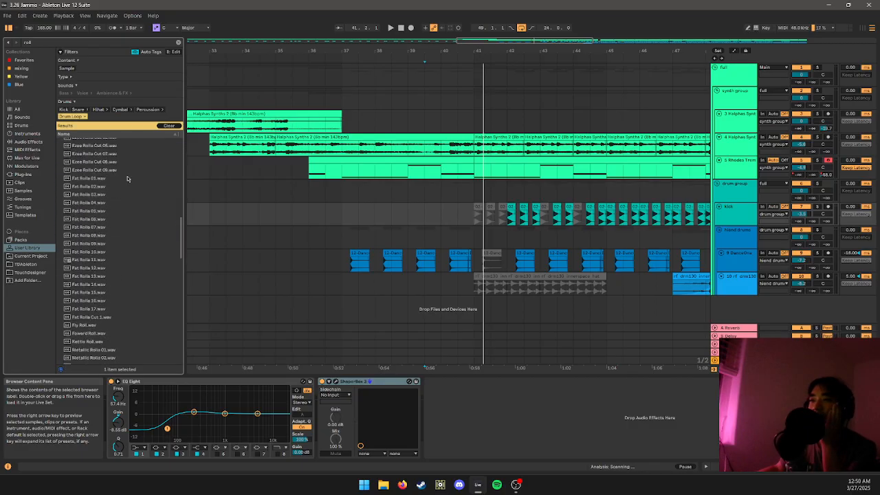
- Remove the Drum Loop filter and place 11-Bpm075_TrapRoll31.WAV on a new audio track at bar 40
{"action": "left_click", "coordinate": [71, 116]}
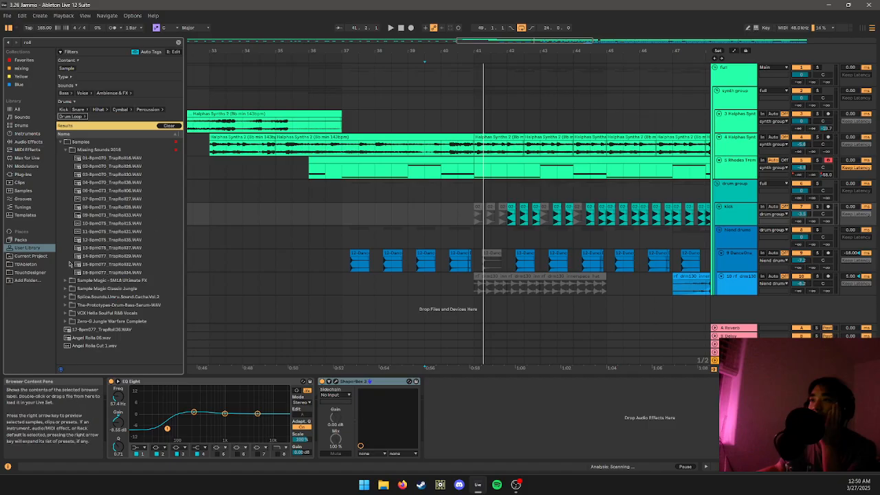
{"action": "left_click", "coordinate": [84, 232]}
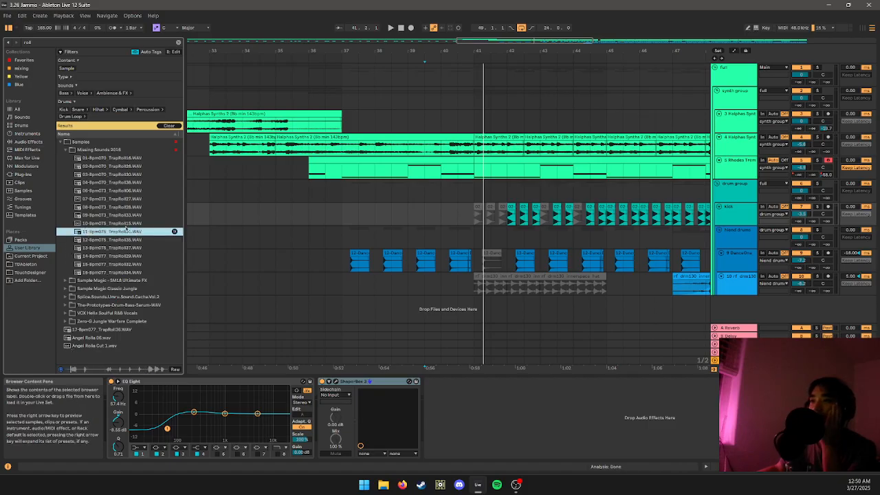
{"action": "left_click_drag", "start_coordinate": [125, 233], "coordinate": [446, 308]}
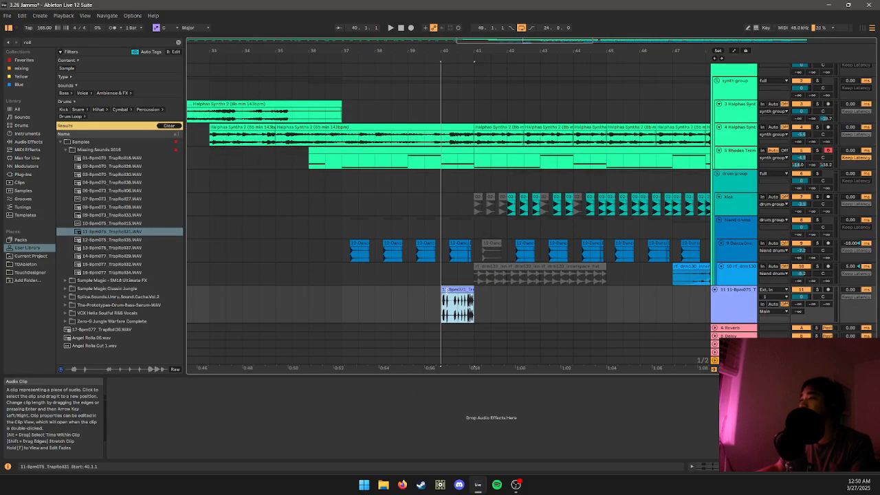
- Play the trap roll in the mix from bar 39 and lower its track volume to -11.2 dB
{"action": "left_click", "coordinate": [411, 307]}
{"action": "mouse_move", "coordinate": [442, 290]}
{"action": "left_mouse_down"}
{"action": "mouse_move", "coordinate": [411, 289]}
{"action": "mouse_move", "coordinate": [444, 290]}
{"action": "left_mouse_up"}
{"action": "left_click", "coordinate": [403, 305]}
{"action": "key", "text": "space"}
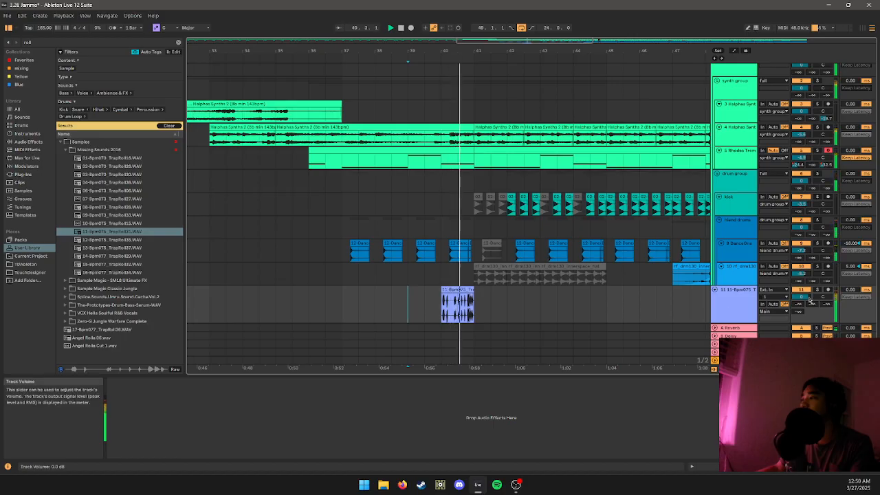
{"action": "left_click_drag", "start_coordinate": [801, 297], "coordinate": [801, 311]}
- Move the trap roll track into the blend drums group, below the rf_drm130 track
{"action": "left_click_drag", "start_coordinate": [743, 295], "coordinate": [740, 271]}
{"action": "scroll", "coordinate": [756, 274], "scroll_direction": "down", "scroll_amount": 1}
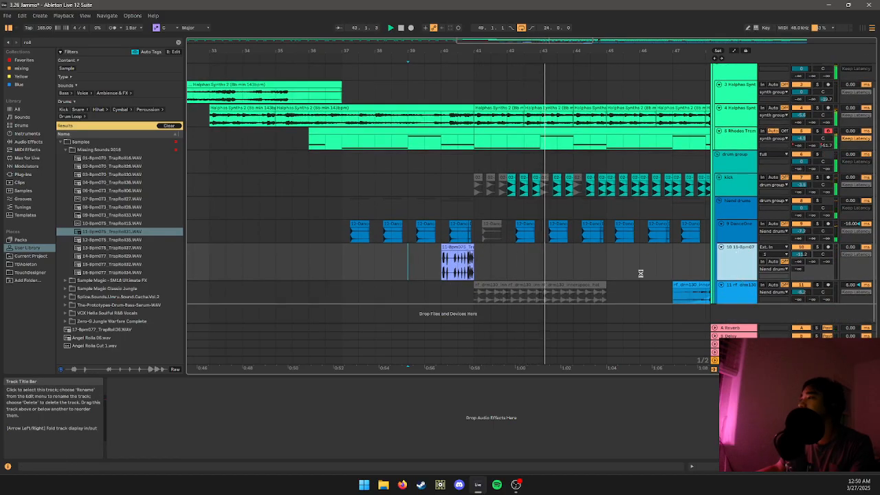
{"action": "key", "text": "ctrl+z"}
{"action": "scroll", "coordinate": [517, 275], "scroll_direction": "down", "scroll_amount": 1}
{"action": "key", "text": "space"}
{"action": "scroll", "coordinate": [436, 292], "scroll_direction": "up", "scroll_amount": 1}
{"action": "scroll", "coordinate": [447, 292], "scroll_direction": "down", "scroll_amount": 1}
{"action": "scroll", "coordinate": [457, 292], "scroll_direction": "up", "scroll_amount": 1}
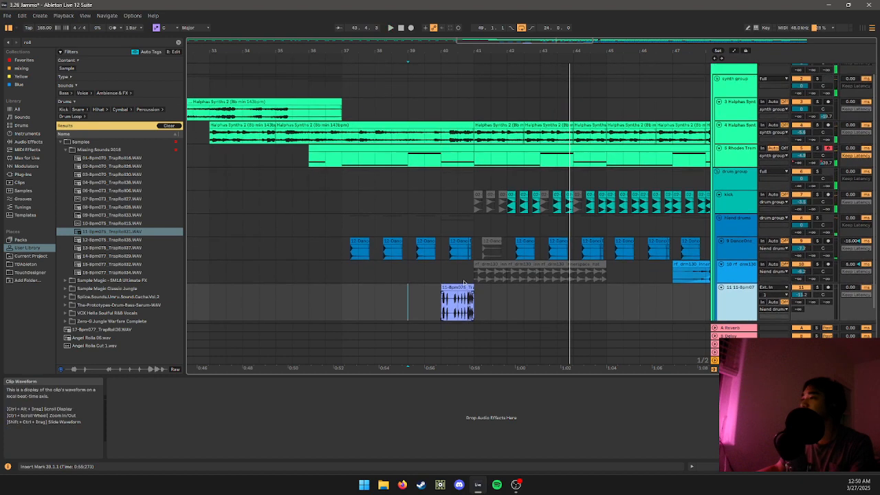
- Compress the trap roll clip to half a bar, from 40.3.1 to 41.1.1, and play it from bar 39.3
{"action": "scroll", "coordinate": [471, 292], "scroll_direction": "down", "scroll_amount": 1}
{"action": "left_click", "coordinate": [489, 294]}
{"action": "scroll", "coordinate": [423, 288], "scroll_direction": "up", "scroll_amount": 3}
{"action": "scroll", "coordinate": [450, 282], "scroll_direction": "down", "scroll_amount": 1}
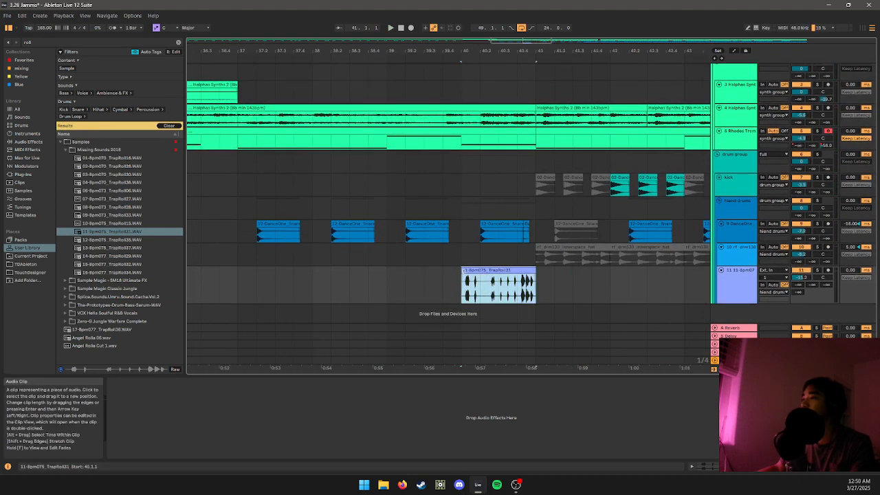
{"action": "left_click_drag", "start_coordinate": [462, 271], "coordinate": [499, 270]}
{"action": "key", "text": "ctrl+z"}
{"action": "key", "text": "ctrl+z"}
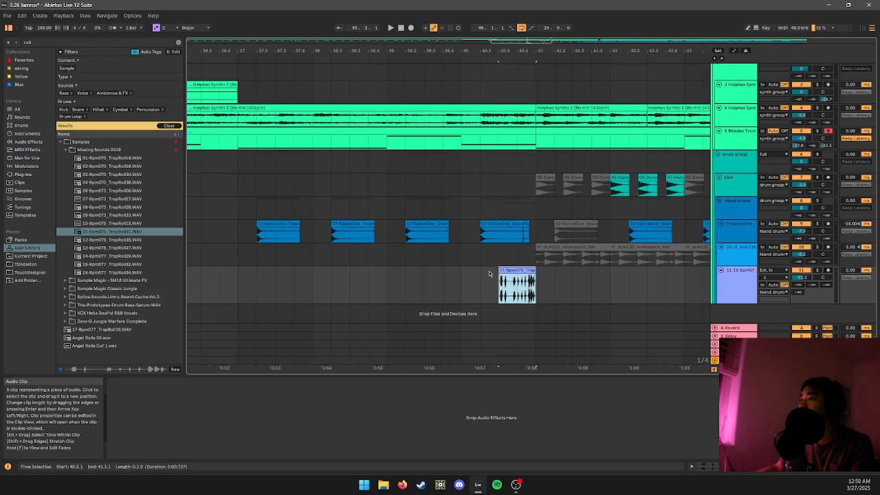
{"action": "left_click_drag", "start_coordinate": [425, 283], "coordinate": [443, 283]}
{"action": "key", "text": "space"}
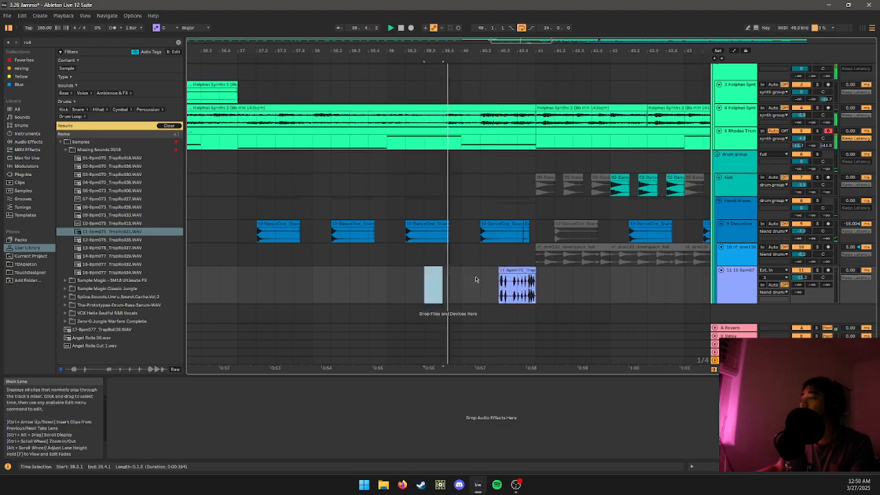
- Play back the half-bar trap roll clip leading into bar 41
{"action": "left_click", "coordinate": [528, 272]}
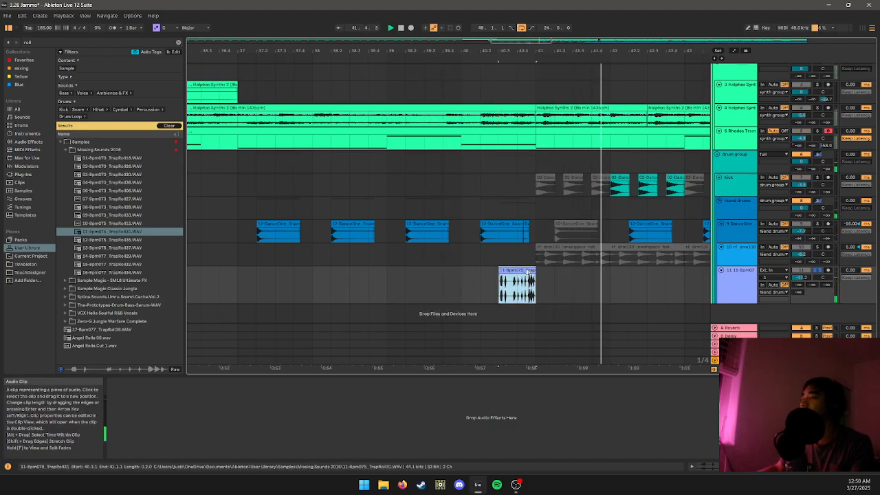
{"action": "key", "text": "space"}
{"action": "key", "text": "space"}
{"action": "left_click", "coordinate": [482, 277]}
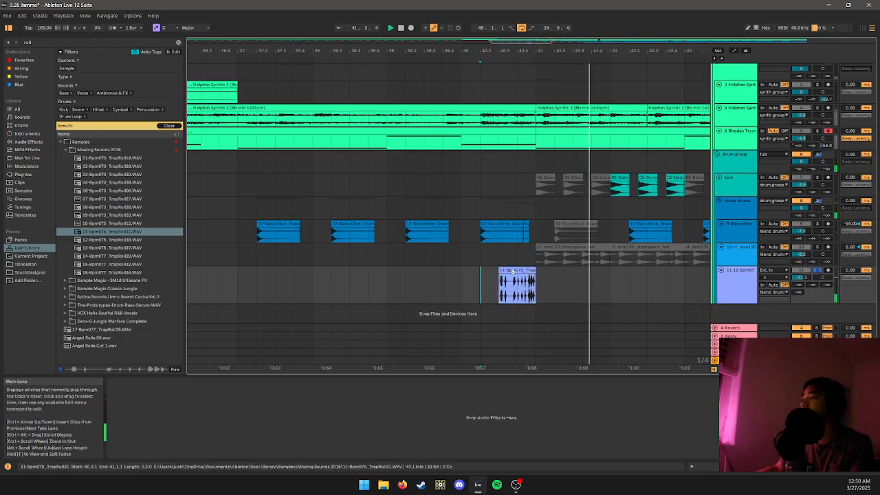
- Try stretching the trap roll clip to one full bar, from 40.1.1 to 41.1.1, listen to it, and undo the stretch
{"action": "left_click", "coordinate": [513, 272]}
{"action": "left_click_drag", "start_coordinate": [497, 275], "coordinate": [461, 275]}
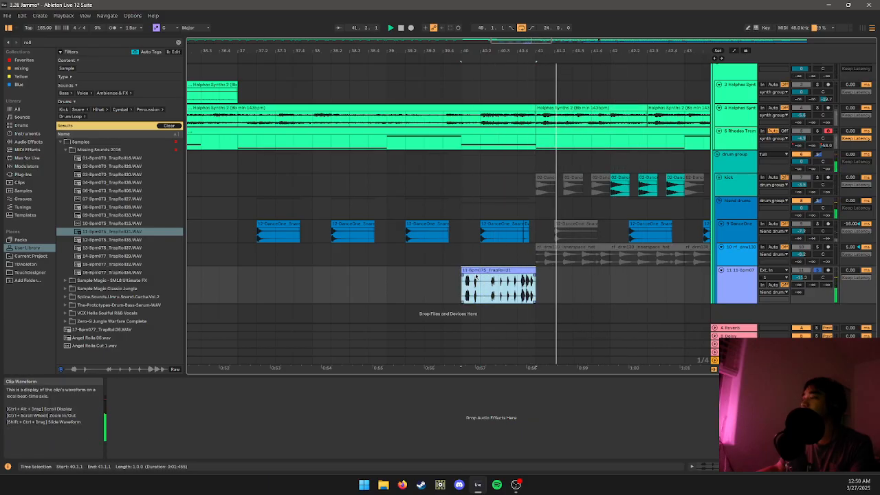
{"action": "key", "text": "space"}
{"action": "key", "text": "space"}
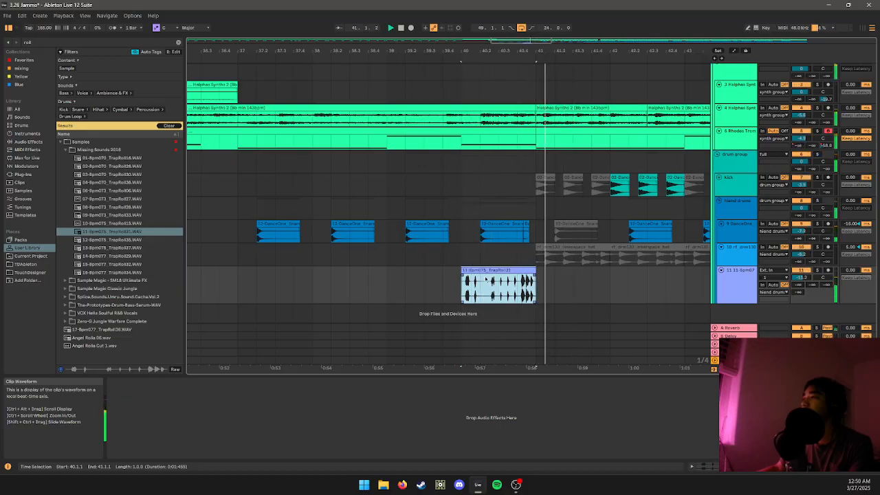
{"action": "key", "text": "ctrl+z"}
- Play the arrangement from bar 41 to review the drums in the drop
{"action": "left_click", "coordinate": [464, 282]}
{"action": "scroll", "coordinate": [464, 282], "scroll_direction": "down", "scroll_amount": 5, "text": "ctrl"}
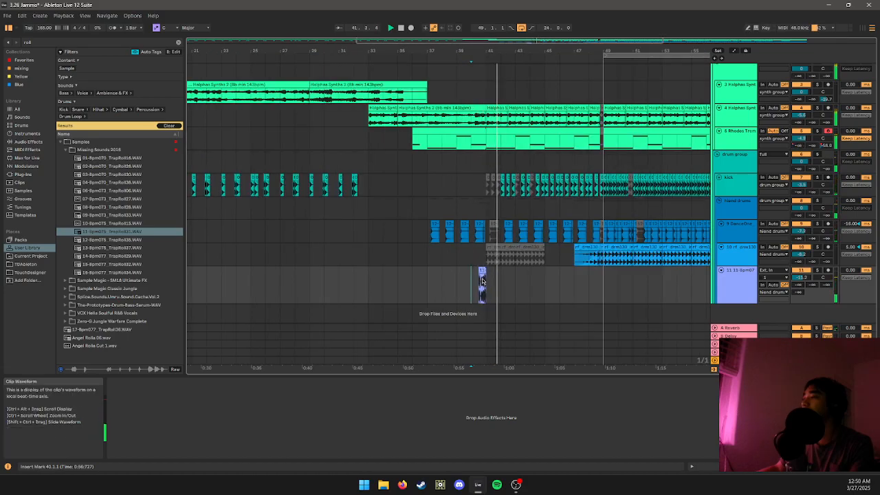
{"action": "scroll", "coordinate": [482, 281], "scroll_direction": "up", "scroll_amount": 4, "text": "ctrl"}
{"action": "scroll", "coordinate": [485, 262], "scroll_direction": "up", "scroll_amount": 1}
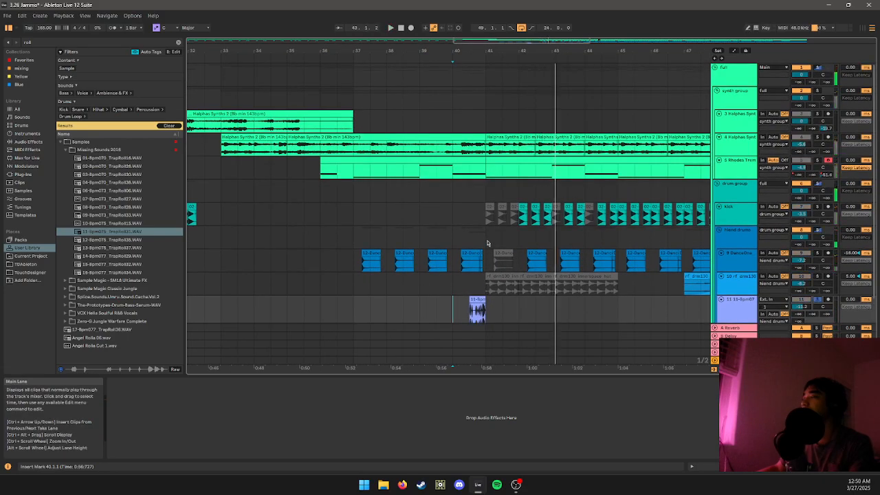
{"action": "scroll", "coordinate": [469, 206], "scroll_direction": "down", "scroll_amount": 6, "text": "ctrl"}
{"action": "scroll", "coordinate": [422, 211], "scroll_direction": "down", "scroll_amount": 1}
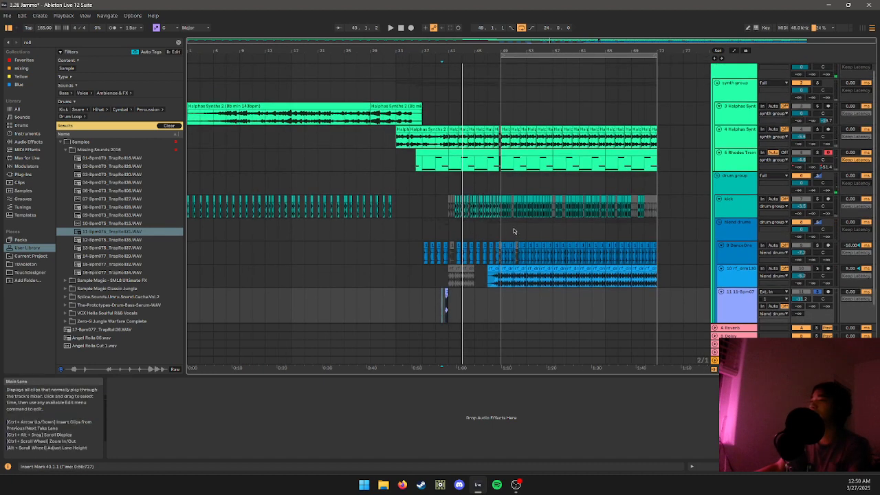
{"action": "left_click", "coordinate": [485, 223]}
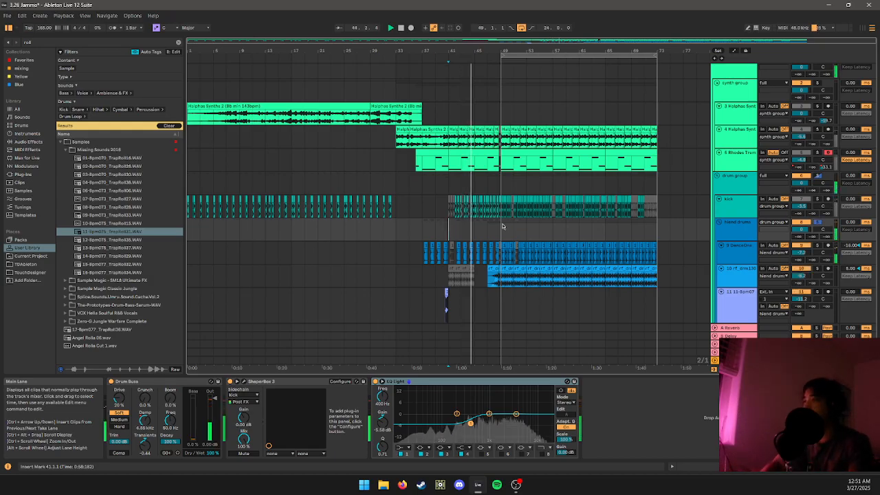
{"action": "key", "text": "space"}
- Insert a new audio track and move it between the Rhodes Tremolo track and the drum group
{"action": "left_click", "coordinate": [736, 70]}
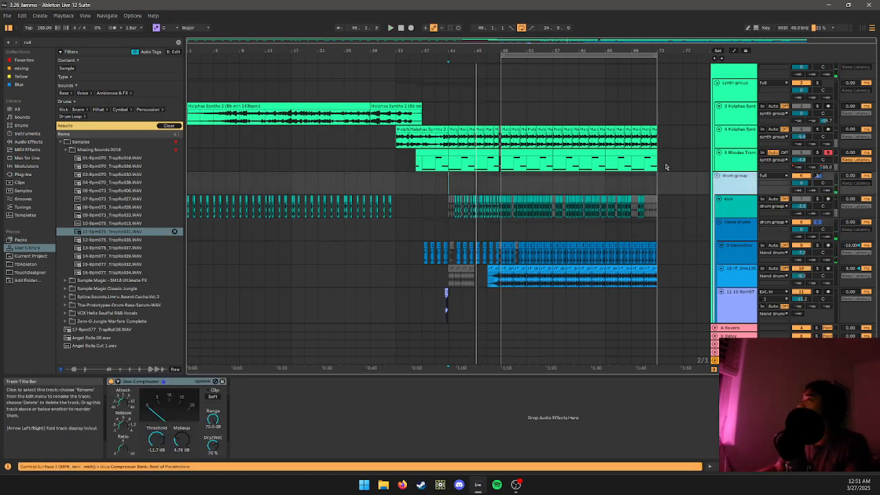
{"action": "scroll", "coordinate": [735, 77], "scroll_direction": "down", "scroll_amount": 4}
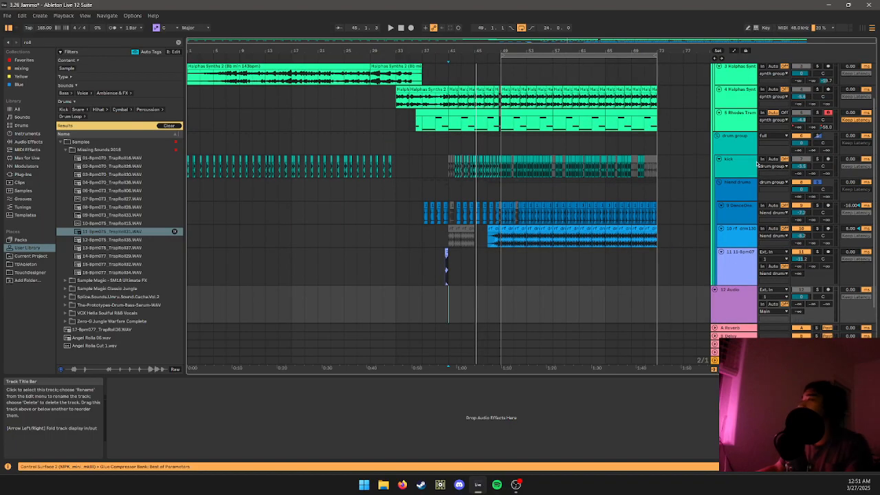
{"action": "left_click_drag", "start_coordinate": [724, 275], "coordinate": [731, 119]}
{"action": "scroll", "coordinate": [756, 127], "scroll_direction": "up", "scroll_amount": 4}
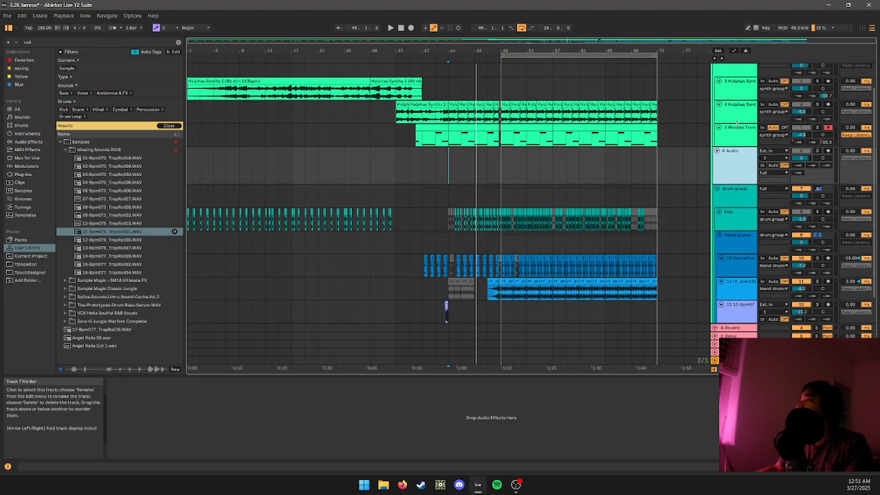
- Show the synth group's Grain Delay Dry/Wet automation, lower the envelope from bar 41 onward, and play it from there
{"action": "left_click", "coordinate": [734, 103]}
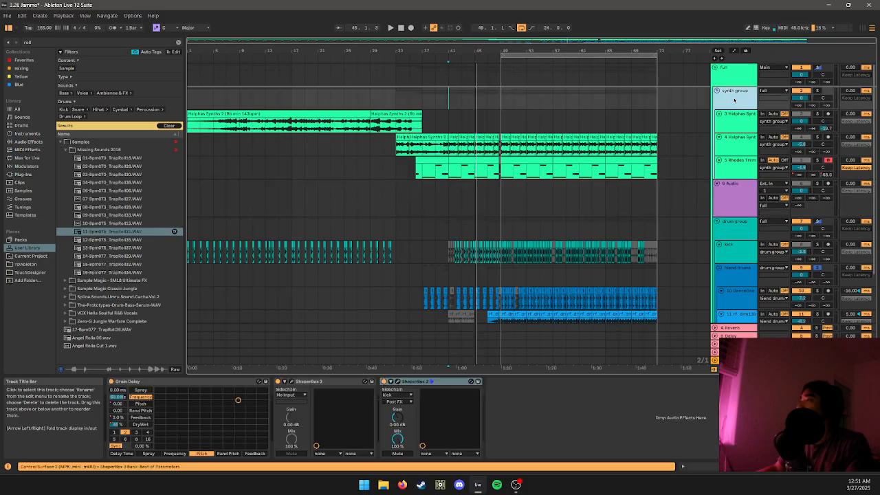
{"action": "right_click", "coordinate": [113, 427]}
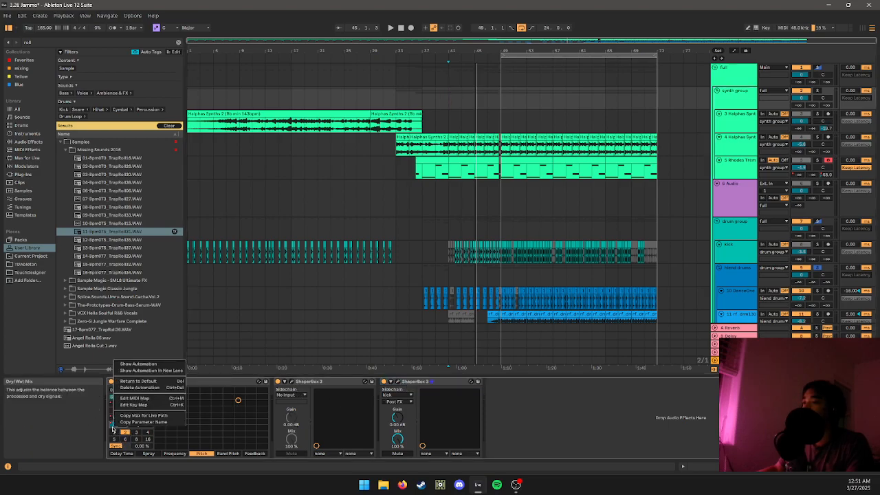
{"action": "left_click", "coordinate": [176, 370]}
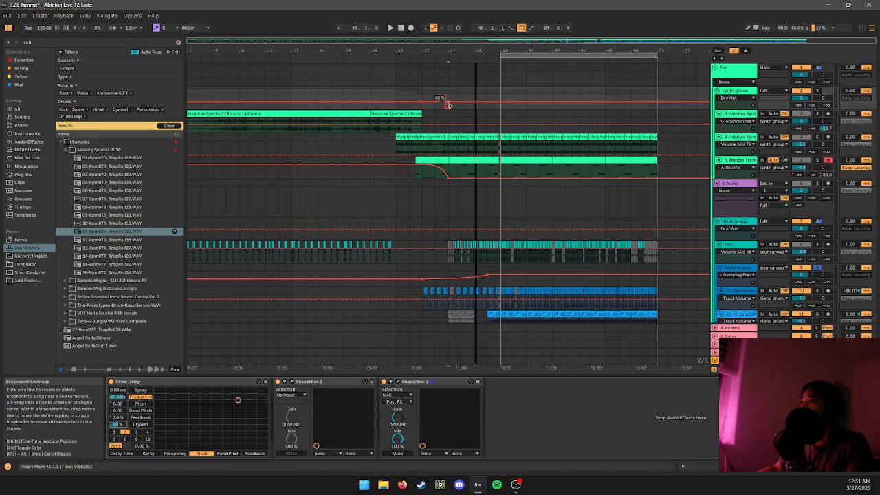
{"action": "left_click_drag", "start_coordinate": [448, 104], "coordinate": [448, 116]}
{"action": "left_click", "coordinate": [445, 117]}
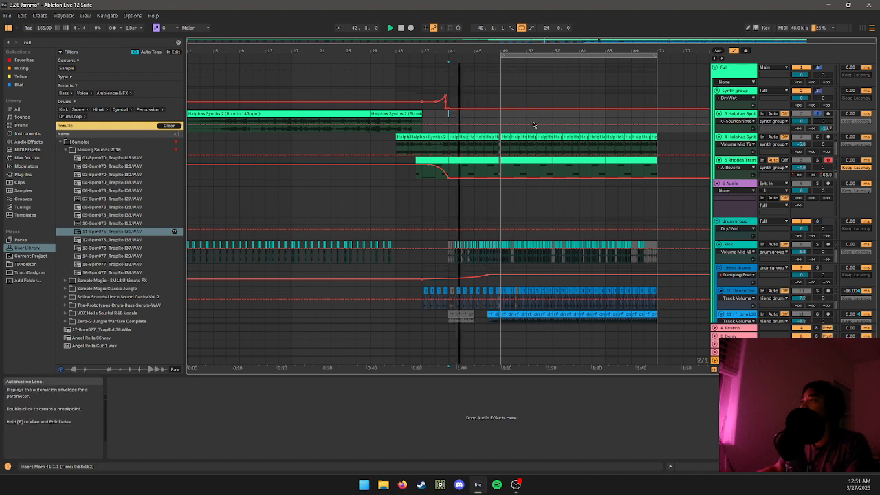
{"action": "key", "text": "s"}
{"action": "key", "text": "space"}
- Move the new audio track into the synth group, directly below the Rhodes Tremolo track
{"action": "left_click_drag", "start_coordinate": [733, 184], "coordinate": [732, 165]}
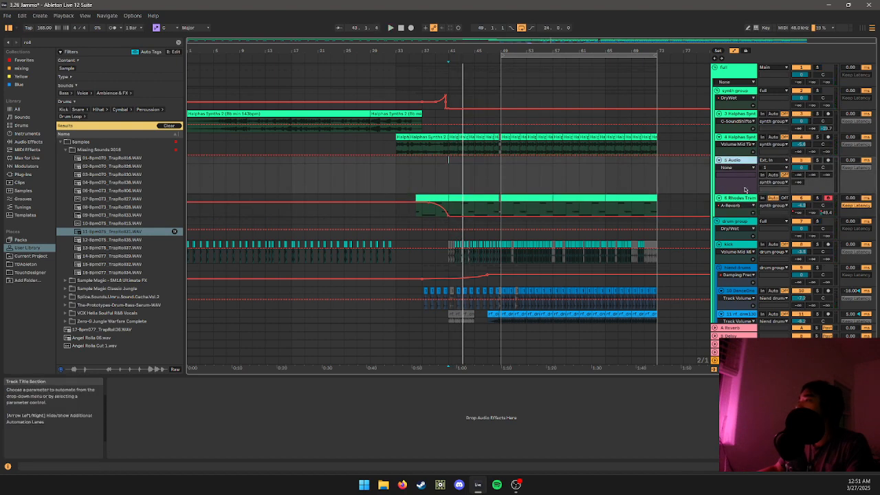
{"action": "scroll", "coordinate": [744, 190], "scroll_direction": "down", "scroll_amount": 1}
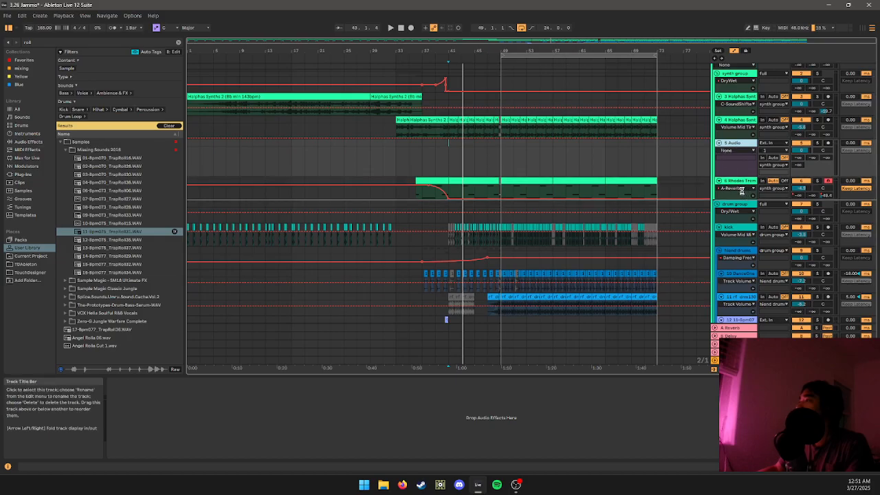
{"action": "scroll", "coordinate": [731, 174], "scroll_direction": "down", "scroll_amount": 1}
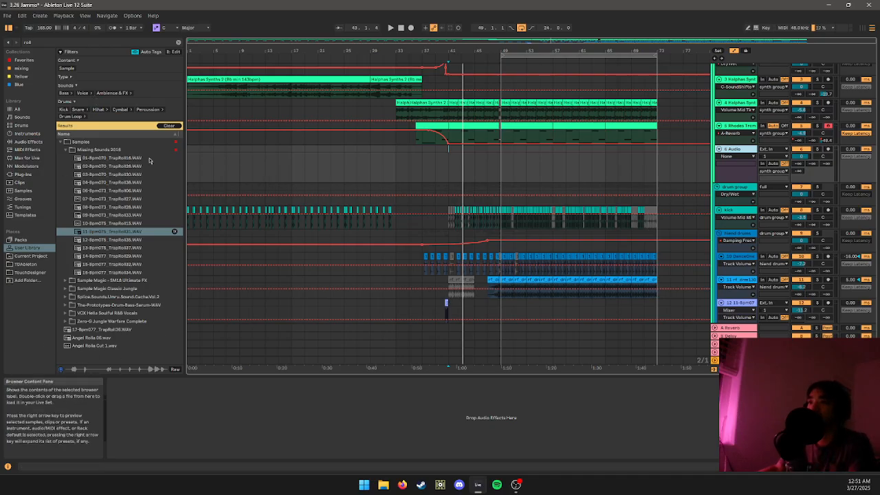
- Search the User Library for "bass" and preview the loops down to FAI_172_B_BassLoop_22.wav
{"action": "left_click", "coordinate": [180, 42]}
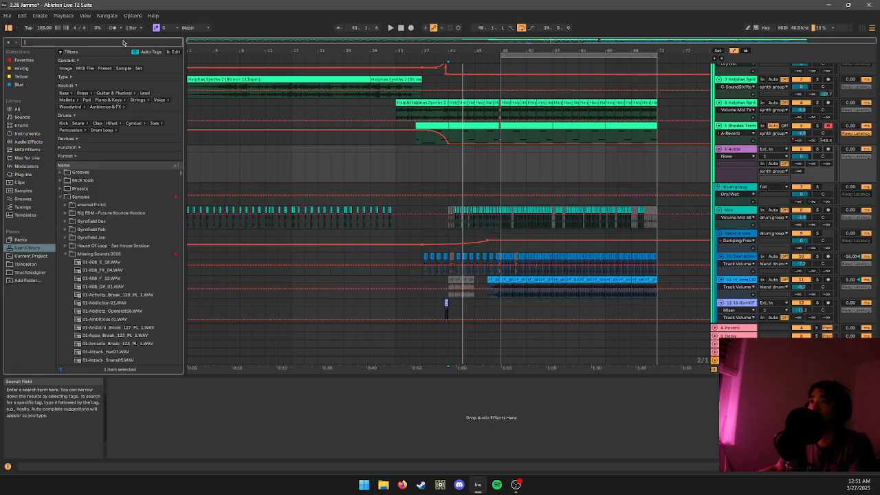
{"action": "type", "text": "bass"}
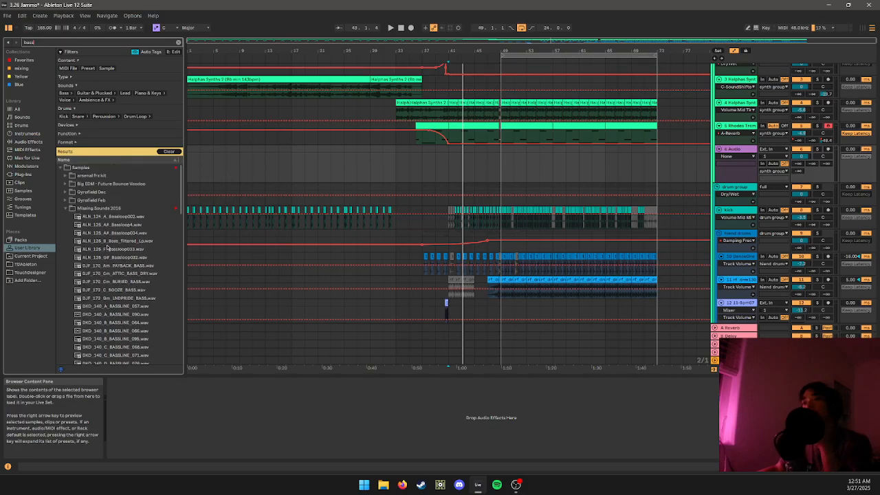
{"action": "left_click", "coordinate": [109, 218]}
{"action": "scroll", "coordinate": [108, 249], "scroll_direction": "down", "scroll_amount": 10}
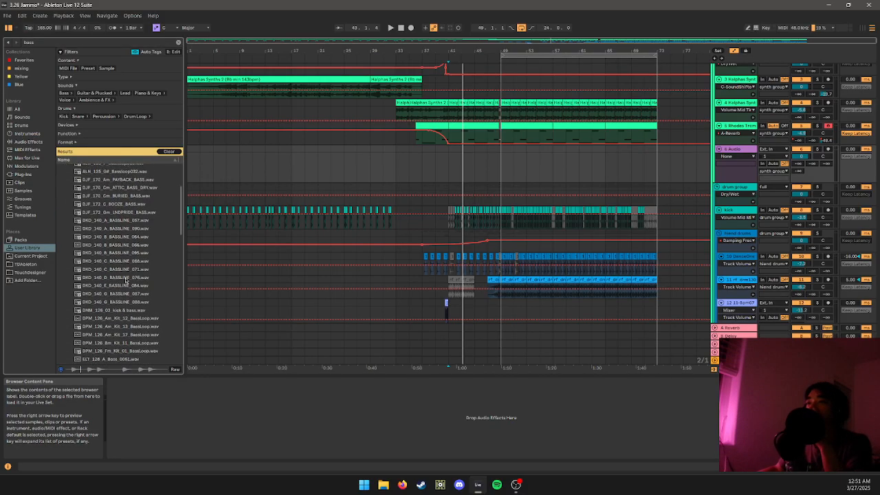
{"action": "scroll", "coordinate": [121, 289], "scroll_direction": "down", "scroll_amount": 2}
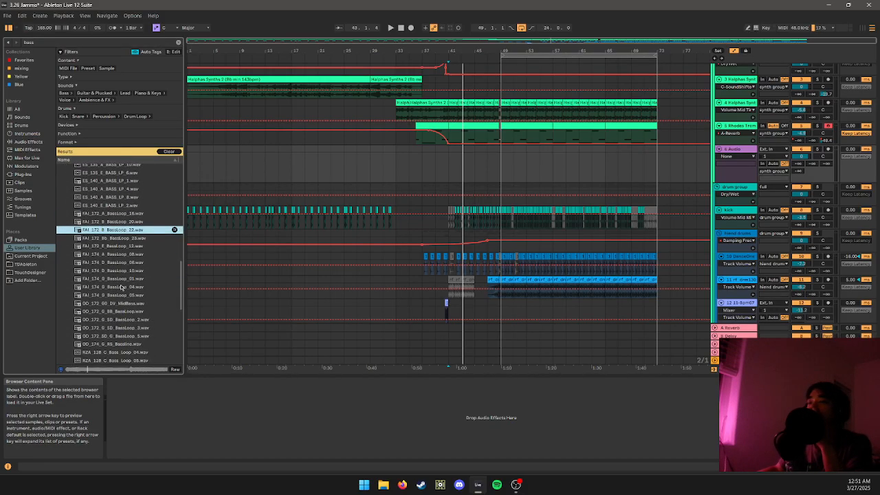
- Check the synth and Rhodes clips in the drop and play the arrangement from 46.3.1
{"action": "left_click", "coordinate": [472, 103]}
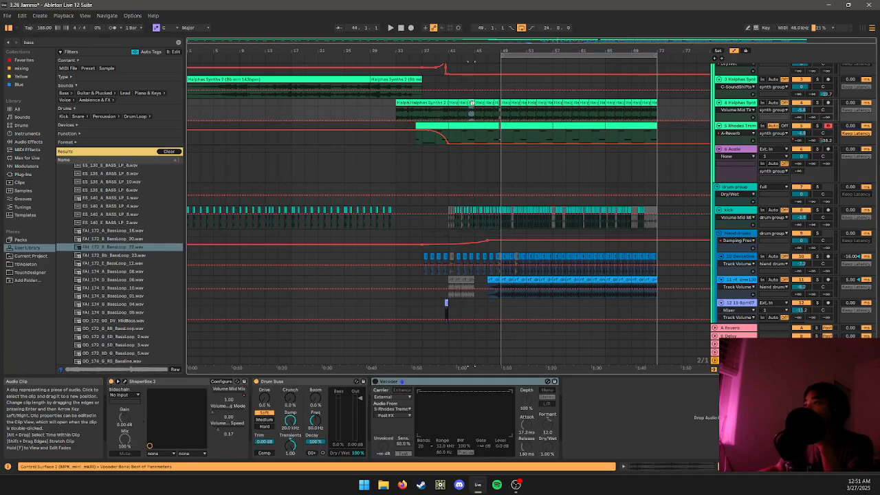
{"action": "left_click", "coordinate": [489, 110]}
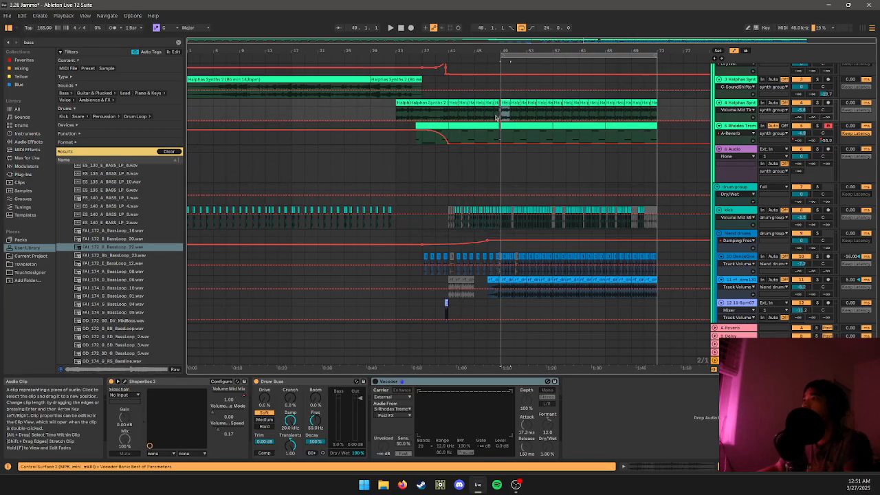
{"action": "left_click", "coordinate": [495, 127]}
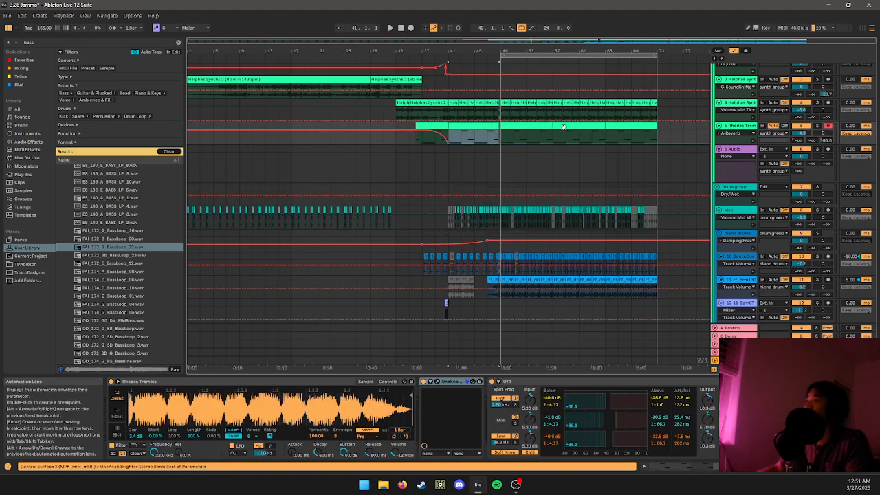
{"action": "left_click", "coordinate": [480, 119]}
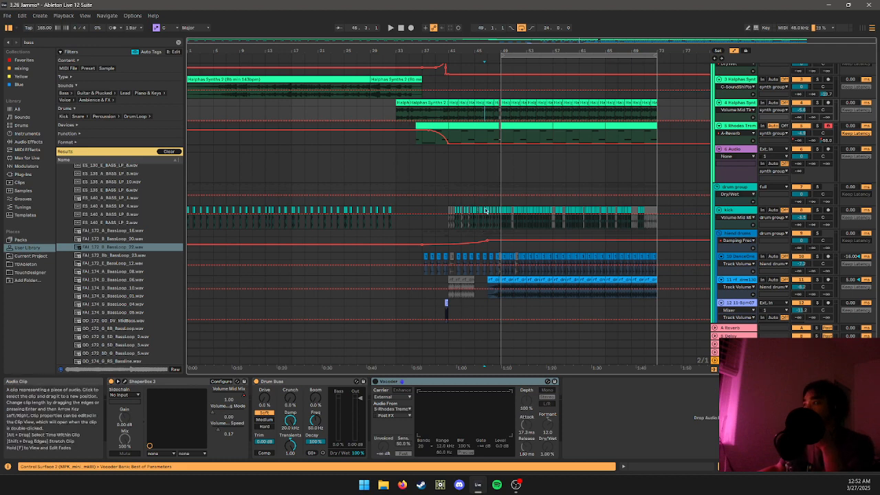
{"action": "key", "text": "space"}
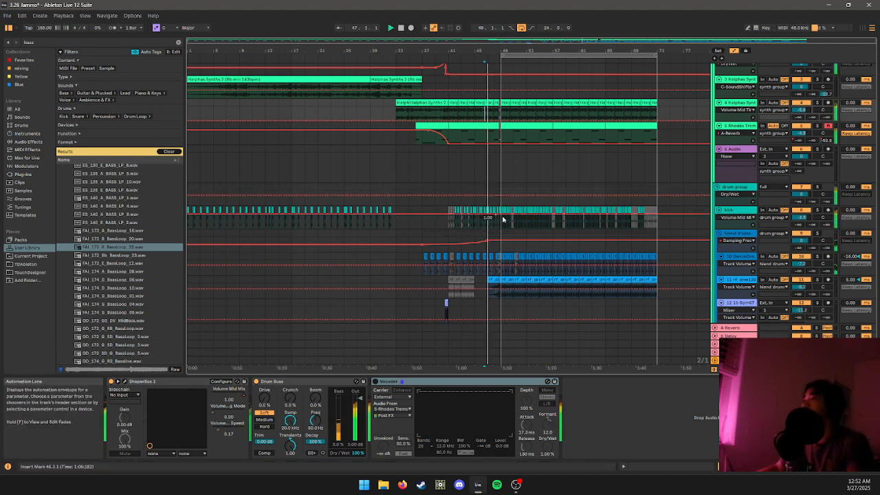
{"action": "left_click", "coordinate": [514, 169]}
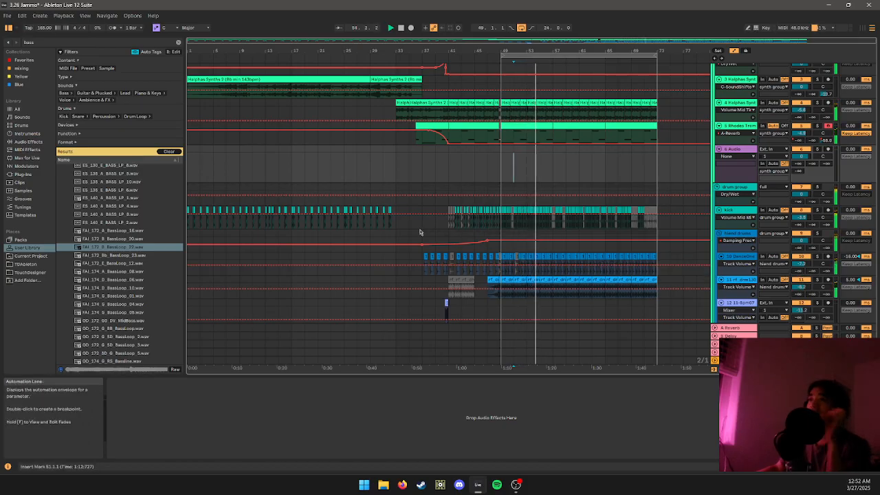
- Preview the bass loops from FAI_172_E_BassLoop_12.wav down to OD_172_G_BB_BassLoop.wav
{"action": "left_click", "coordinate": [120, 264]}
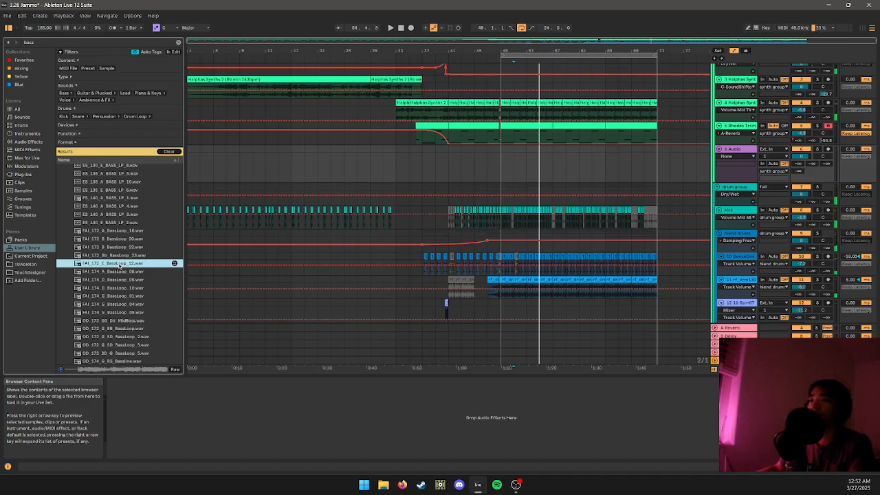
{"action": "left_click", "coordinate": [121, 271]}
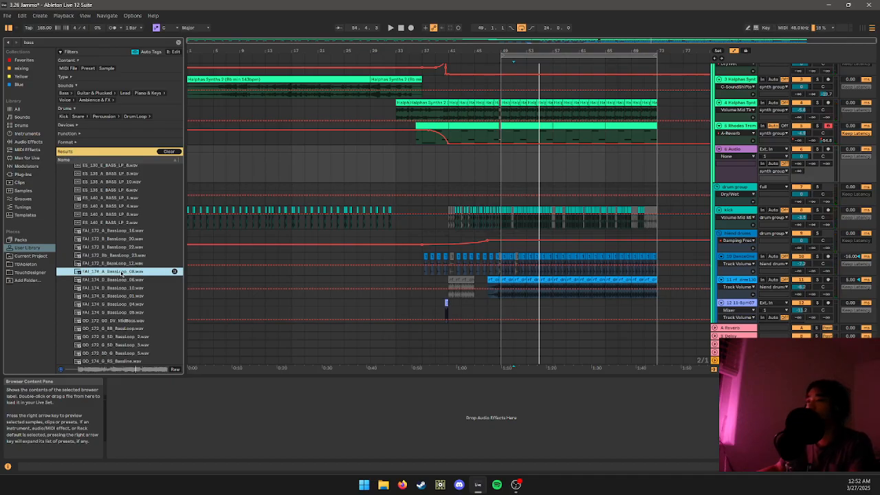
{"action": "scroll", "coordinate": [121, 273], "scroll_direction": "down", "scroll_amount": 3}
{"action": "left_click", "coordinate": [123, 256]}
{"action": "scroll", "coordinate": [124, 261], "scroll_direction": "down", "scroll_amount": 3}
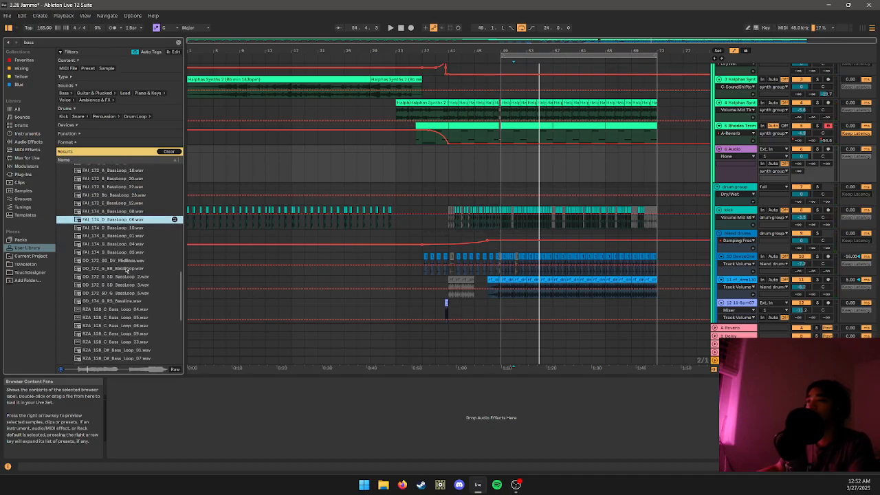
{"action": "left_click", "coordinate": [127, 269]}
{"action": "scroll", "coordinate": [127, 267], "scroll_direction": "down", "scroll_amount": 3}
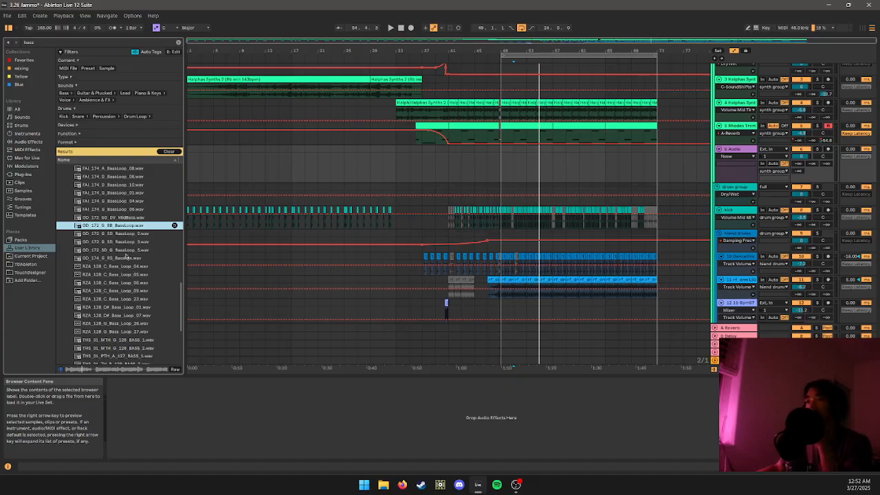
- Preview the OD_172 SD bass loops and the RZA_128_C bass loops
{"action": "left_click", "coordinate": [126, 243]}
{"action": "left_click", "coordinate": [126, 267]}
{"action": "scroll", "coordinate": [128, 269], "scroll_direction": "down", "scroll_amount": 3}
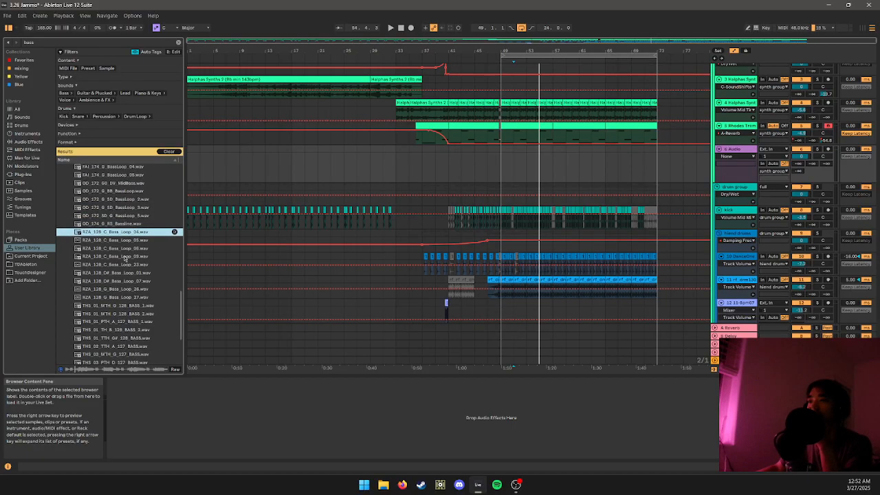
{"action": "left_click", "coordinate": [127, 258]}
- Preview the THS bass loops from THS_01_MTH_G_128_BASS_1.wav down to THS_03_TH_A_127_BASS.wav
{"action": "scroll", "coordinate": [128, 260], "scroll_direction": "down", "scroll_amount": 3}
{"action": "left_click", "coordinate": [131, 273]}
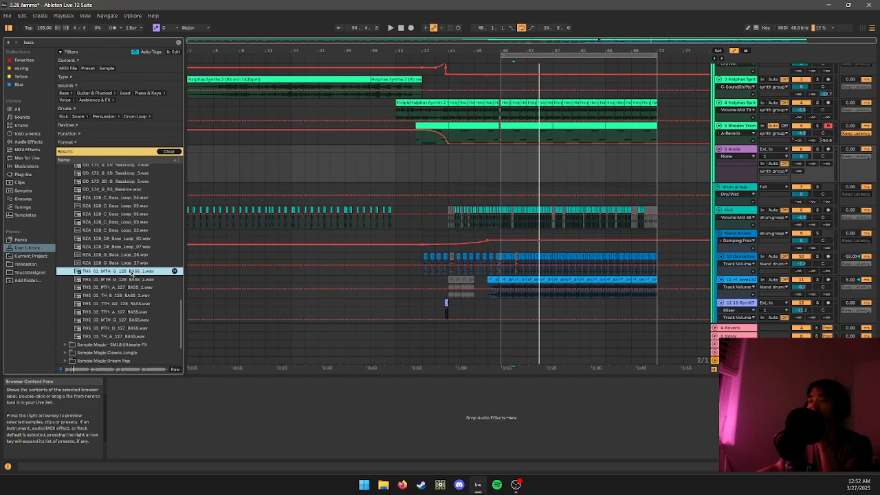
{"action": "left_click", "coordinate": [135, 280]}
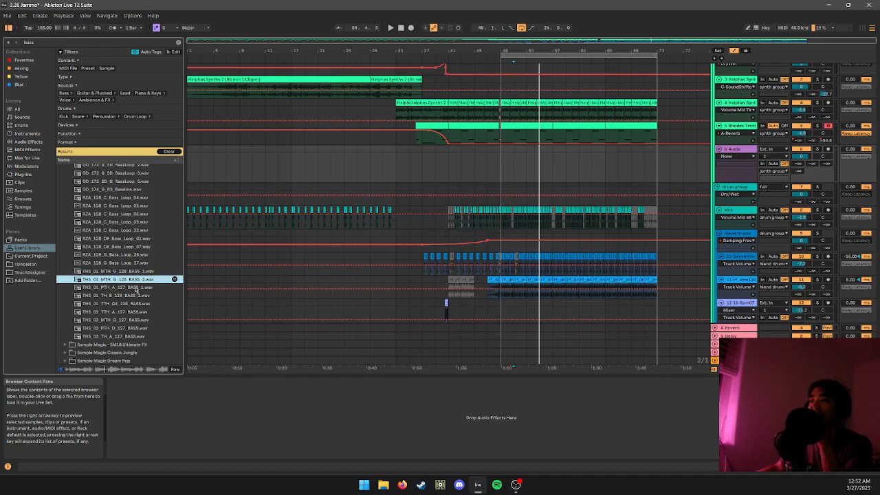
{"action": "left_click", "coordinate": [136, 288]}
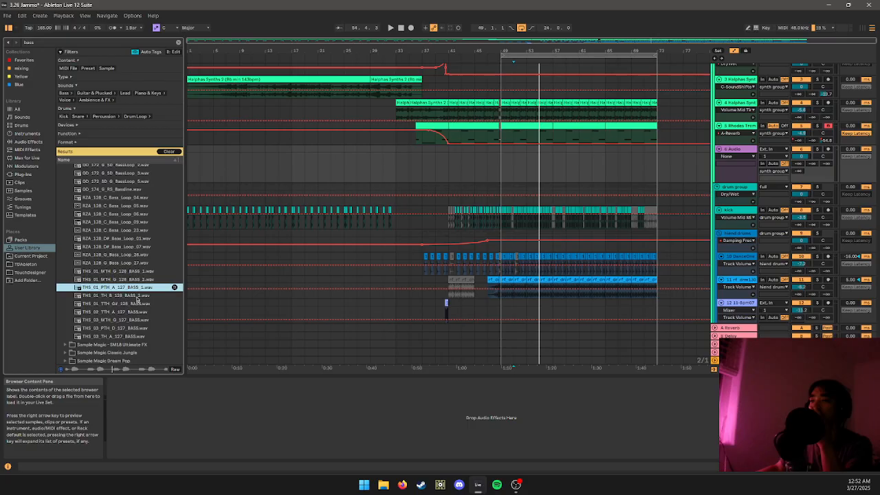
{"action": "left_click", "coordinate": [133, 295]}
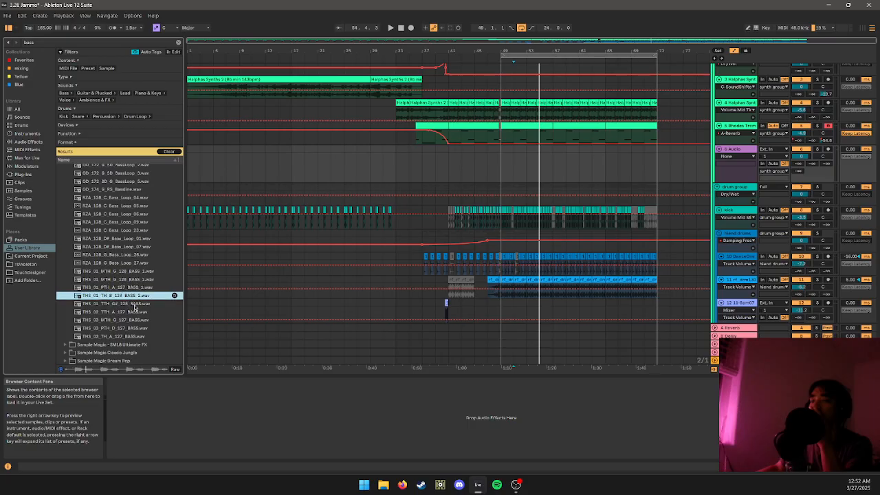
{"action": "left_click", "coordinate": [135, 304]}
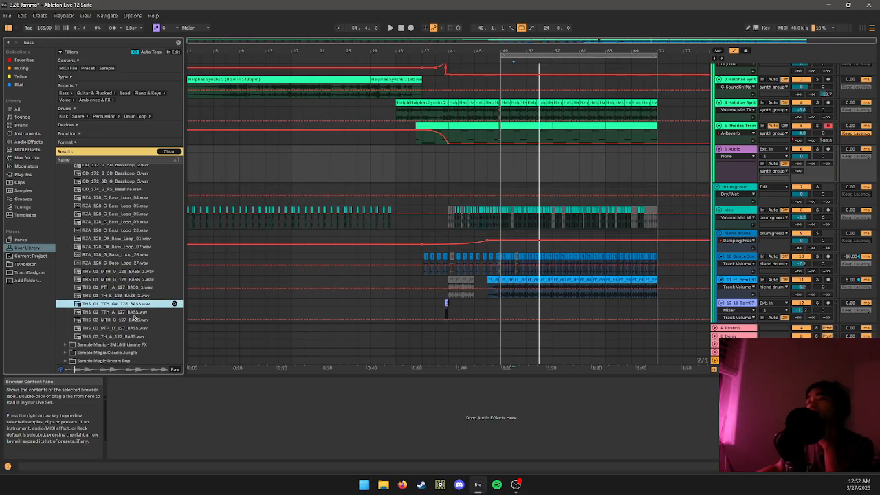
{"action": "left_click", "coordinate": [135, 313]}
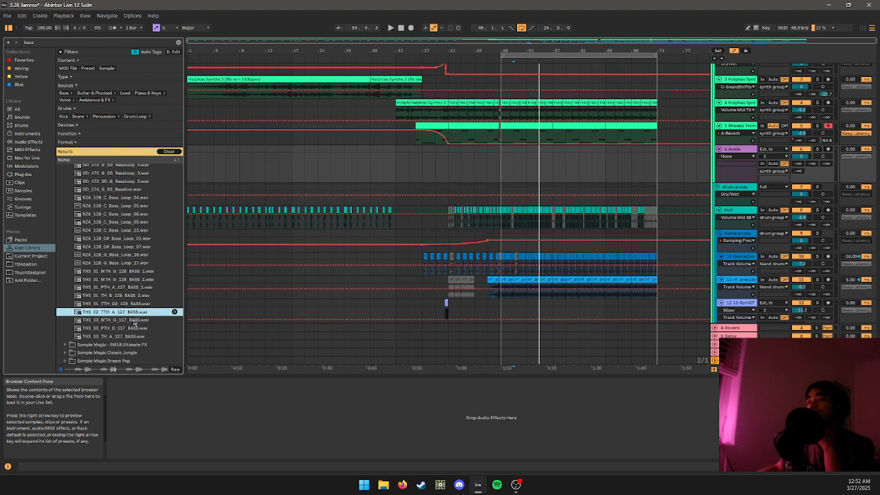
{"action": "left_click", "coordinate": [135, 321]}
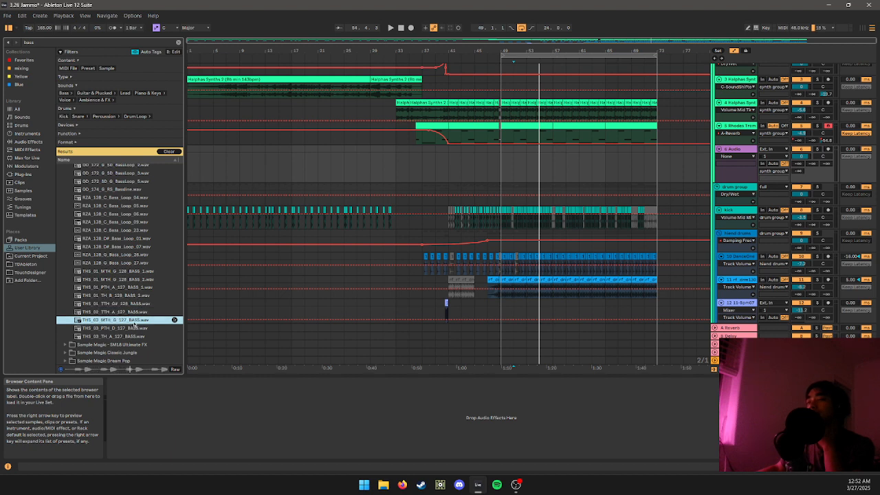
{"action": "left_click", "coordinate": [134, 329]}
{"action": "left_click", "coordinate": [134, 336]}
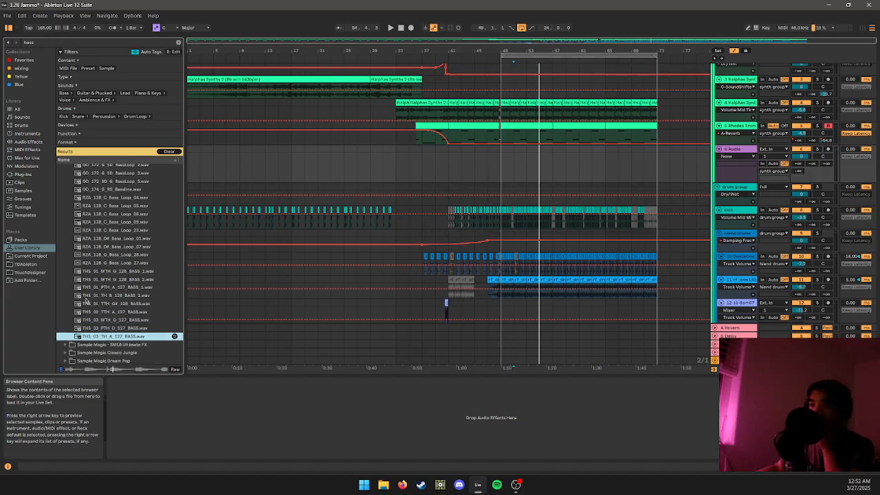
- Go back up the bass results and preview DKD, DJF and ALN loops, up to ALN_125_B_Bass_filtered_Lp.wav
{"action": "scroll", "coordinate": [89, 296], "scroll_direction": "down", "scroll_amount": 2}
{"action": "scroll", "coordinate": [96, 285], "scroll_direction": "up", "scroll_amount": 15}
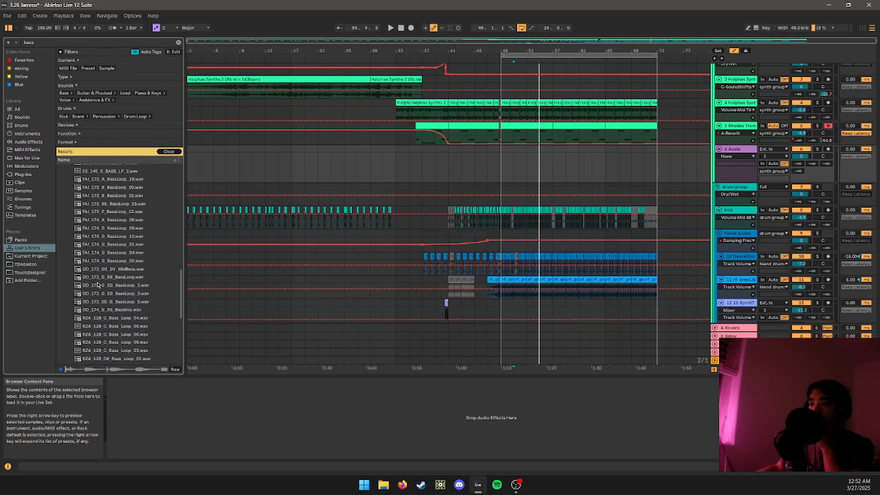
{"action": "scroll", "coordinate": [121, 225], "scroll_direction": "up", "scroll_amount": 5}
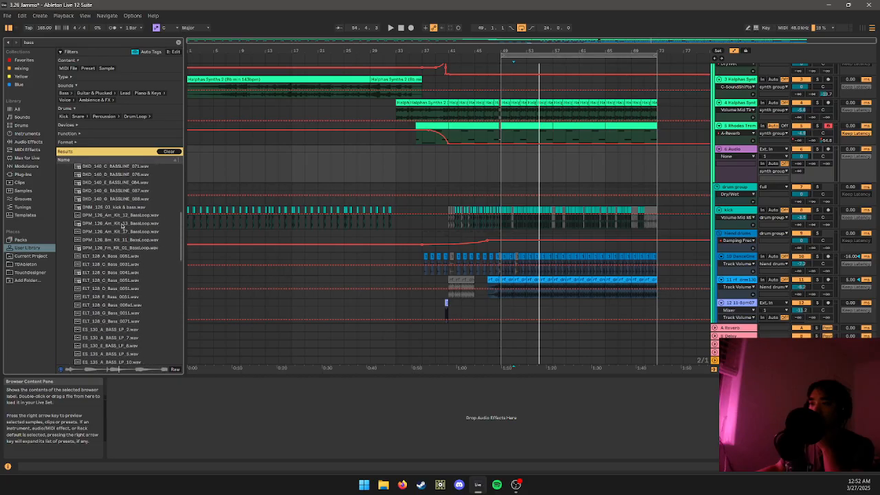
{"action": "left_click", "coordinate": [122, 225]}
{"action": "scroll", "coordinate": [121, 226], "scroll_direction": "up", "scroll_amount": 2}
{"action": "left_click", "coordinate": [120, 225]}
{"action": "scroll", "coordinate": [122, 225], "scroll_direction": "up", "scroll_amount": 3}
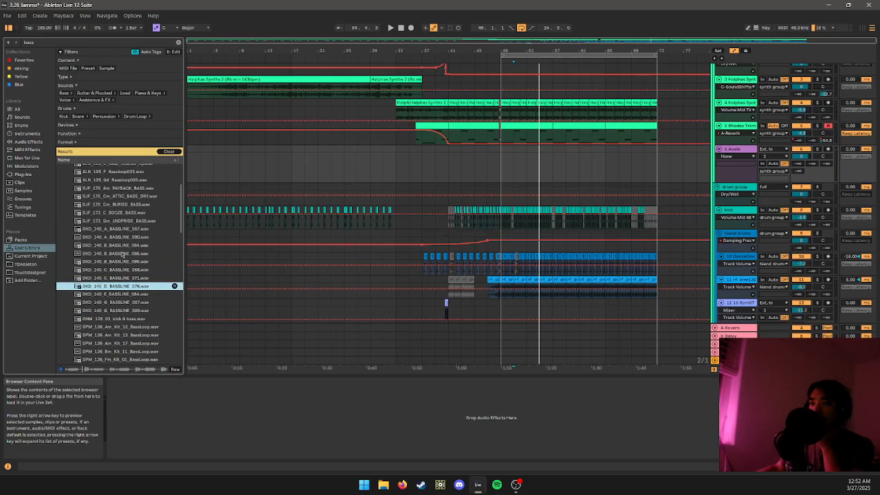
{"action": "left_click", "coordinate": [121, 221]}
{"action": "scroll", "coordinate": [121, 224], "scroll_direction": "up", "scroll_amount": 2}
{"action": "left_click", "coordinate": [137, 240]}
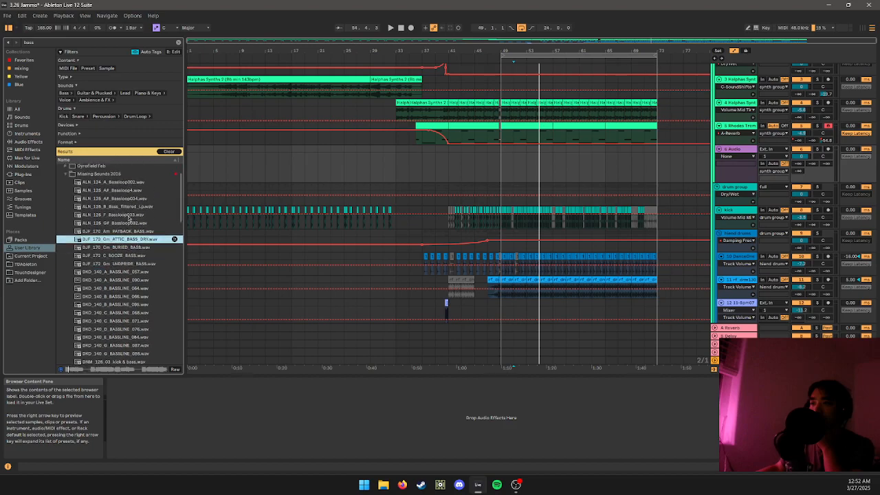
{"action": "left_click", "coordinate": [129, 215]}
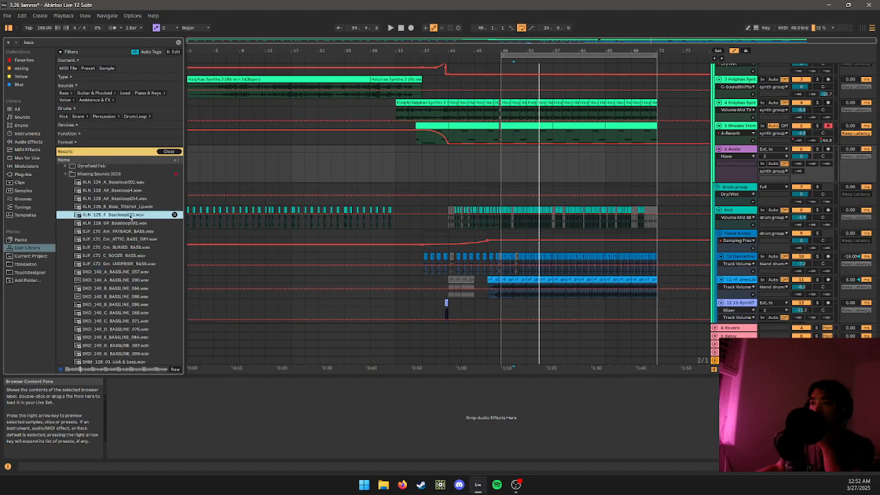
{"action": "key", "text": "Up"}
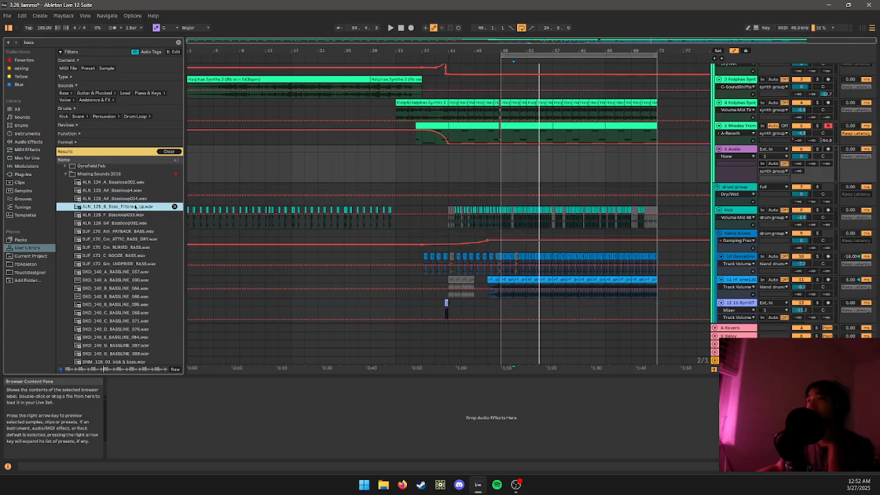
- Place ALN_125_B_Bass_filtered_Lp.wav on the empty audio track at bar 49 and duplicate it to bar 73
{"action": "left_click_drag", "start_coordinate": [139, 207], "coordinate": [503, 161]}
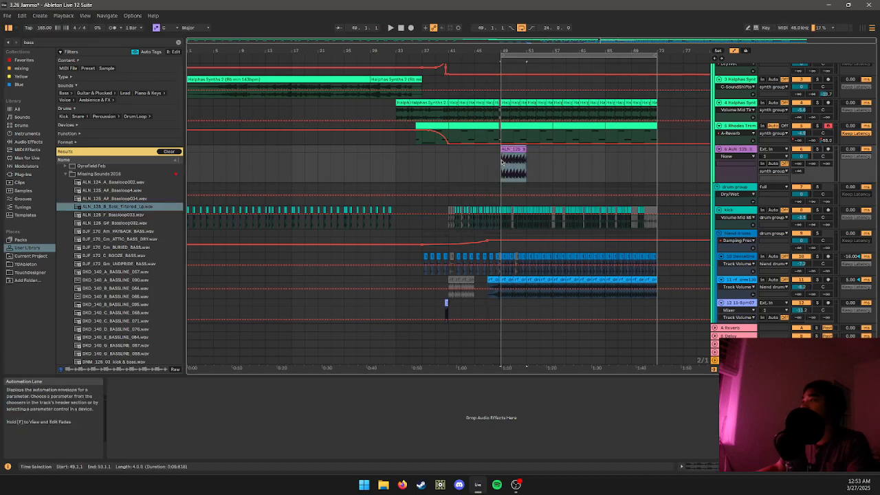
{"action": "key", "text": "ctrl+d"}
{"action": "key", "text": "ctrl+d"}
{"action": "key", "text": "ctrl+d"}
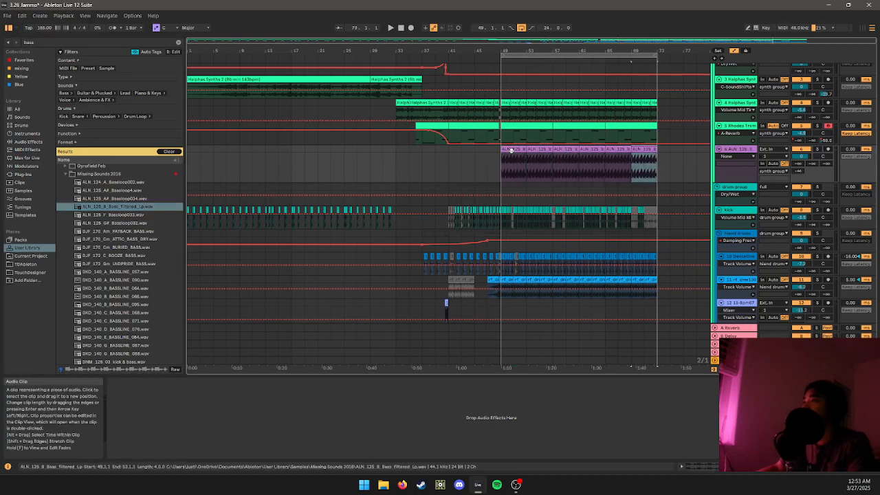
- Play the bass loop from bar 49 with its track soloed and set the track volume to -6.2 dB
{"action": "left_click", "coordinate": [511, 150]}
{"action": "key", "text": "space"}
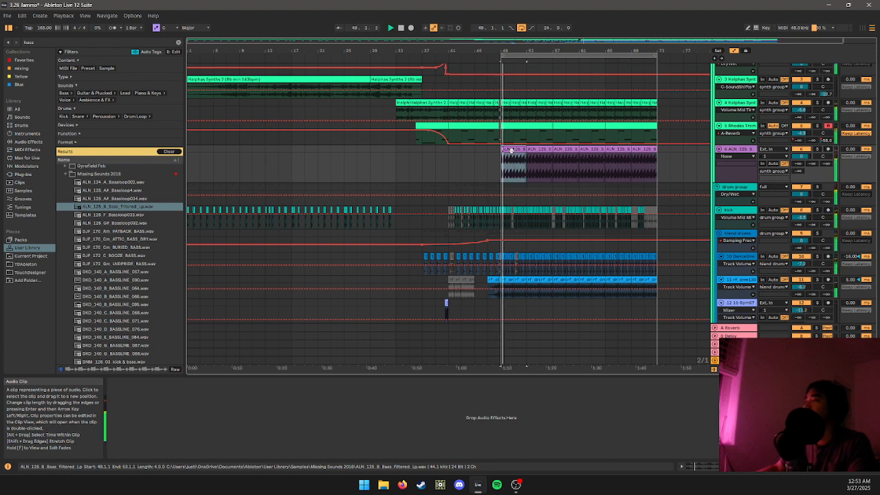
{"action": "left_click_drag", "start_coordinate": [801, 158], "coordinate": [801, 163]}
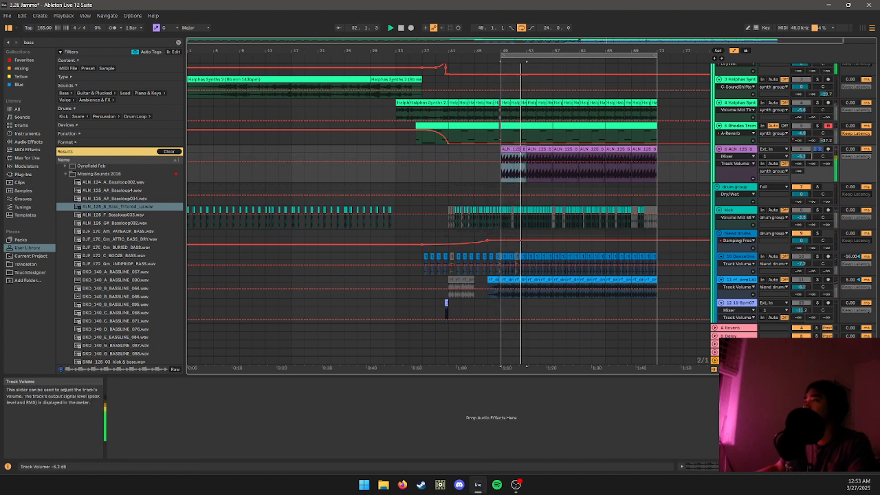
{"action": "scroll", "coordinate": [756, 165], "scroll_direction": "up", "scroll_amount": 2}
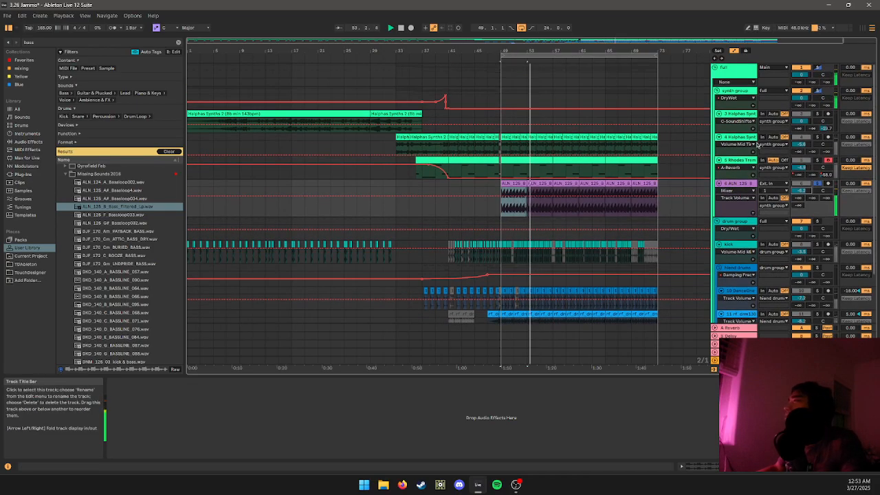
{"action": "left_click", "coordinate": [742, 161]}
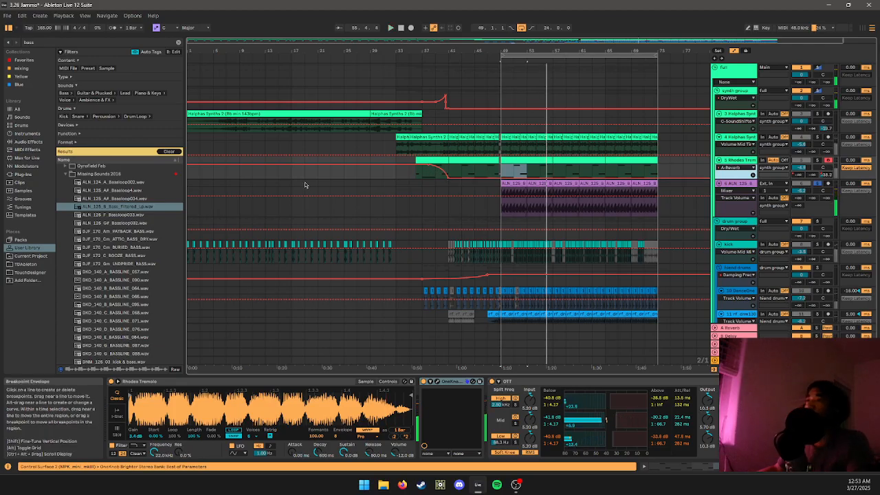
- Preview the other ALN bass loops and place ALN_125_A#_Baseloop4.wav at bar 49 on the bass audio track
{"action": "left_click", "coordinate": [124, 200]}
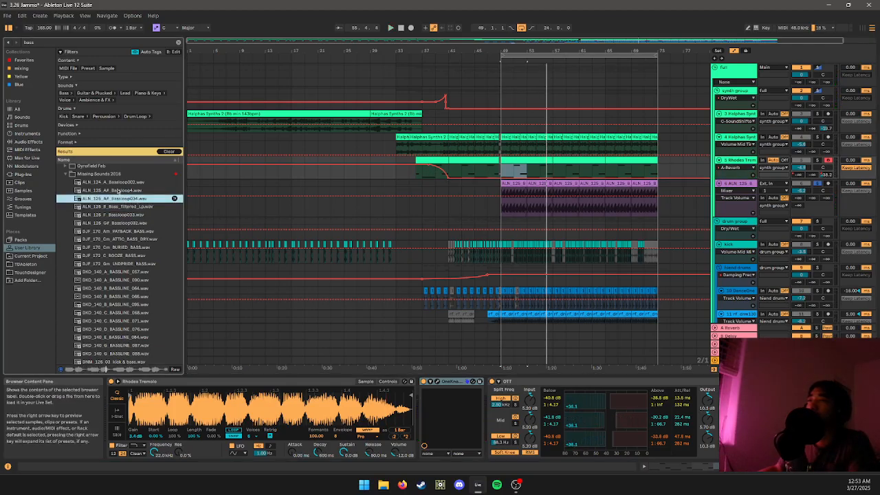
{"action": "left_click", "coordinate": [118, 190]}
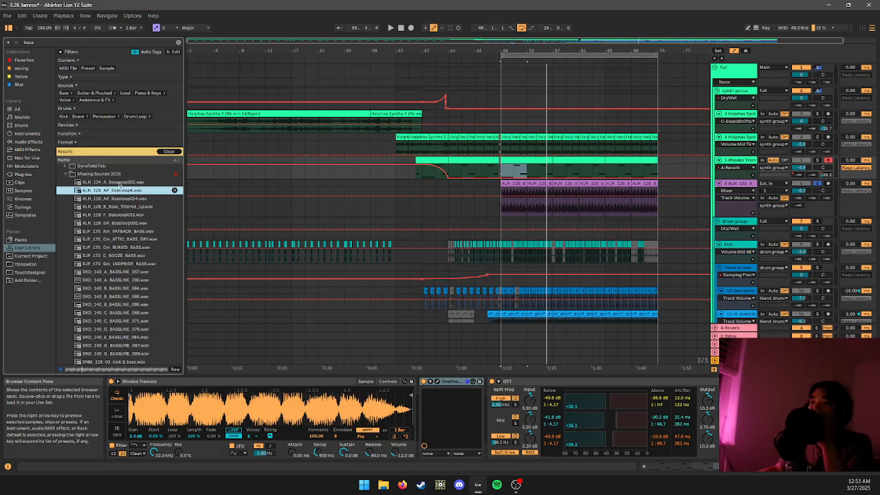
{"action": "left_click", "coordinate": [119, 182]}
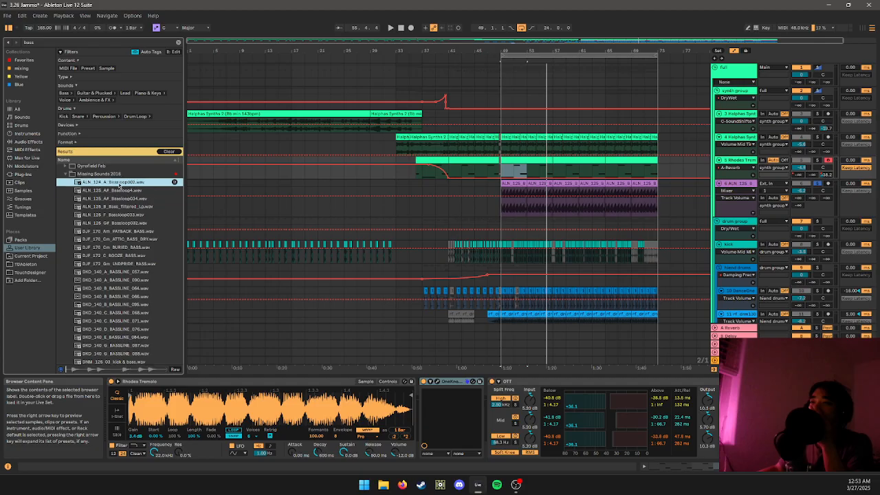
{"action": "left_click", "coordinate": [118, 207]}
{"action": "left_click_drag", "start_coordinate": [118, 191], "coordinate": [499, 196]}
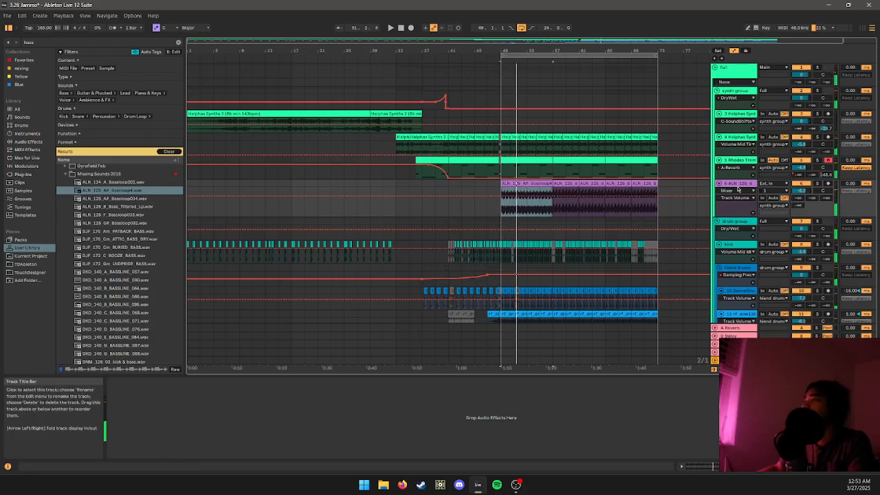
- Delete the bass loop audio track and insert a MIDI track directly below the Rhodes Tremolo track
{"action": "left_click", "coordinate": [741, 184]}
{"action": "key", "text": "Delete"}
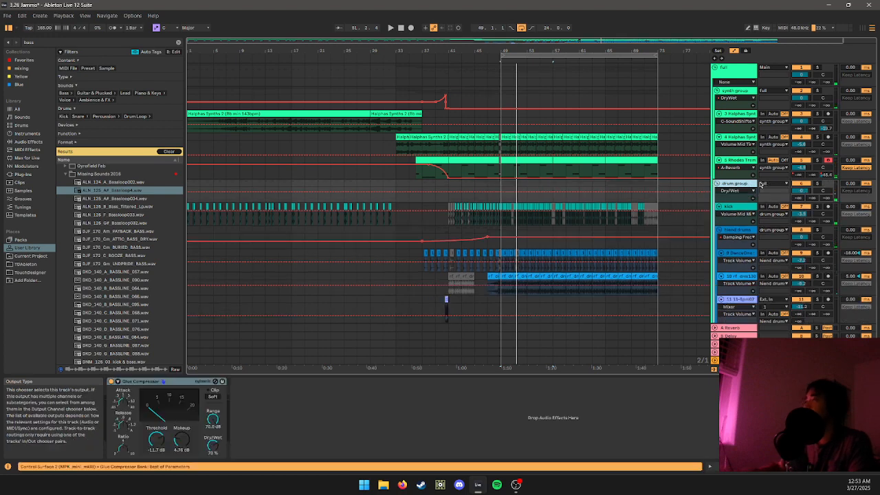
{"action": "left_click", "coordinate": [729, 162]}
{"action": "key", "text": "ctrl+shift+t"}
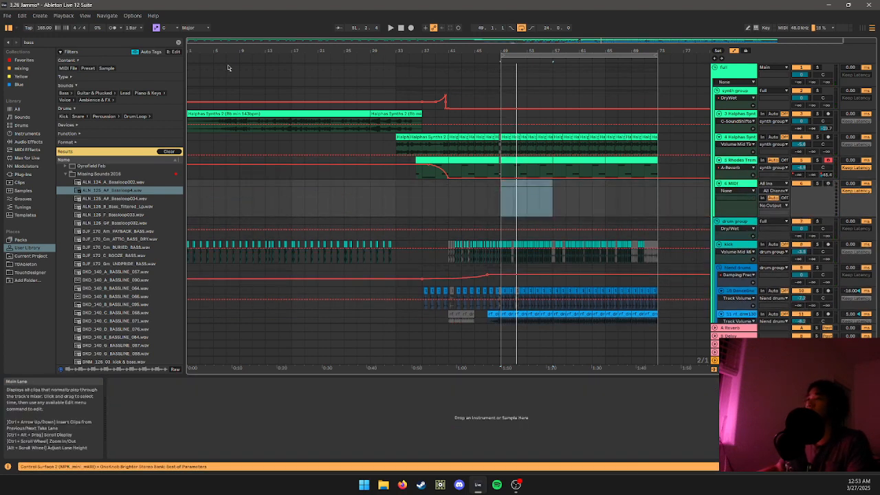
- Find the Serum plug-in and load it on the new MIDI track, moving its window clear of the arrangement
{"action": "left_click", "coordinate": [157, 43]}
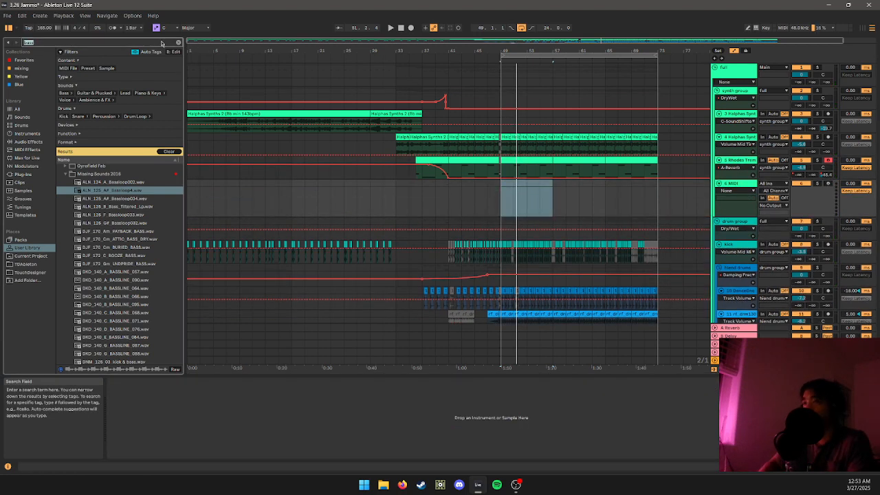
{"action": "type", "text": "serum"}
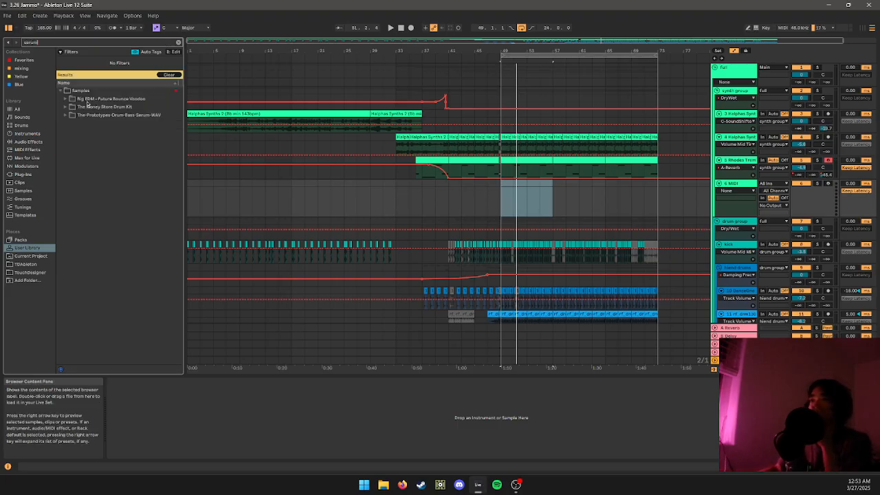
{"action": "left_click", "coordinate": [27, 143]}
{"action": "left_click", "coordinate": [25, 175]}
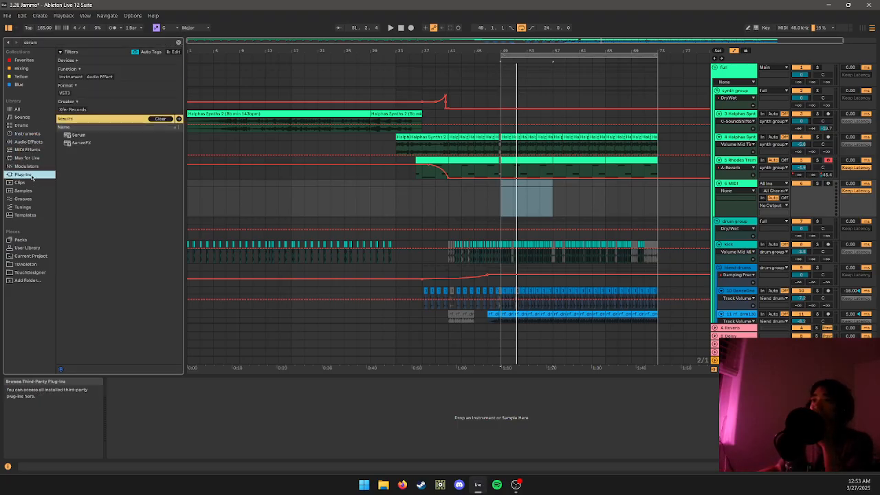
{"action": "left_click", "coordinate": [27, 135]}
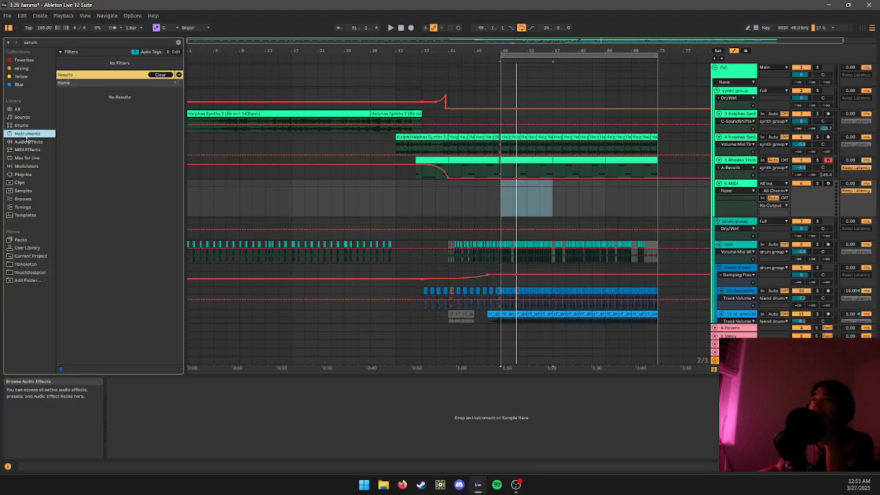
{"action": "left_click", "coordinate": [25, 174]}
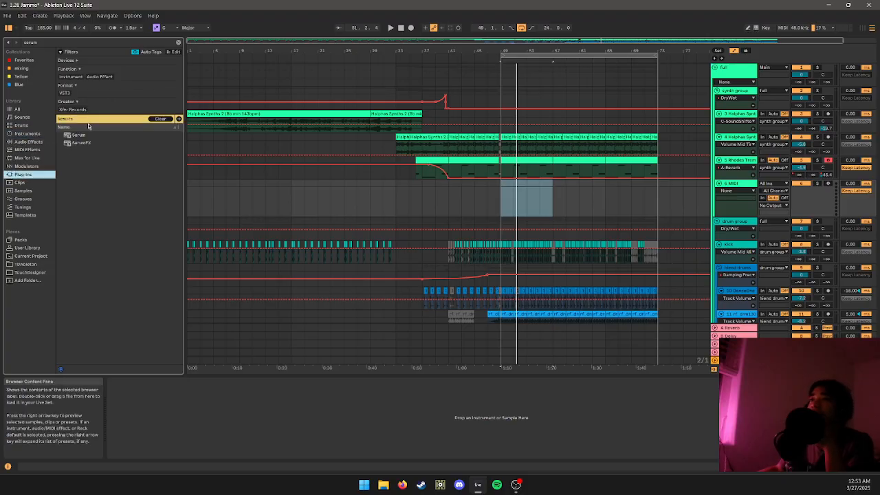
{"action": "left_click", "coordinate": [79, 135]}
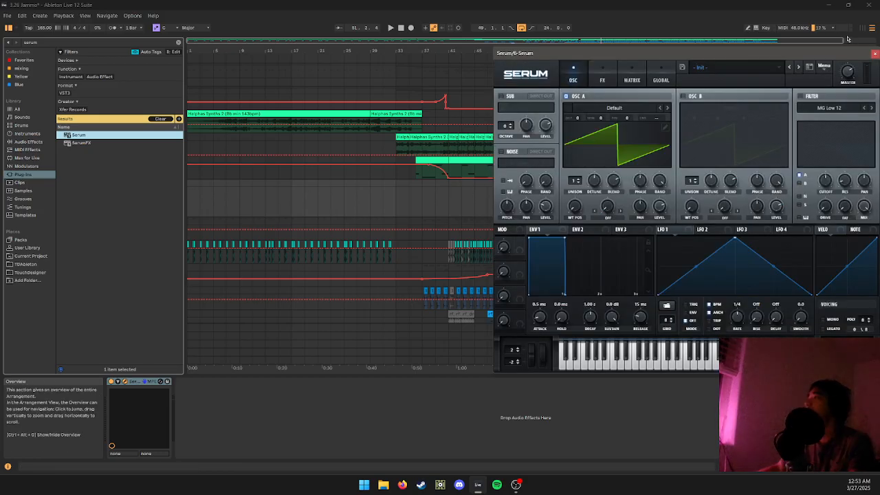
{"action": "left_click_drag", "start_coordinate": [723, 56], "coordinate": [251, 119]}
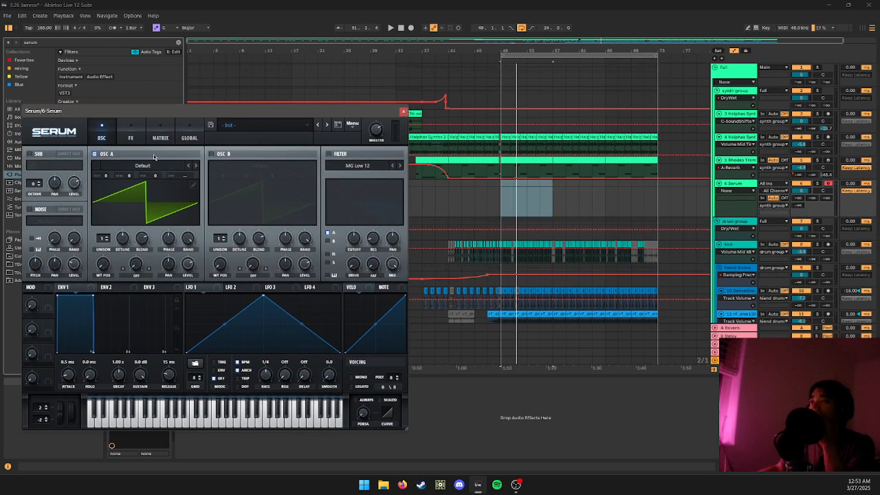
- Enable Serum's sub oscillator and set OSC A to the Analog_BD_Sin wavetable
{"action": "left_click", "coordinate": [30, 154]}
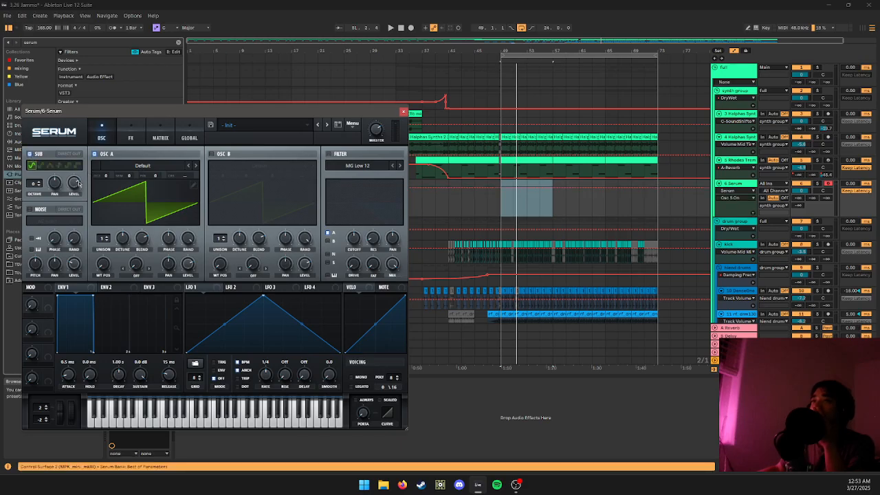
{"action": "left_click", "coordinate": [108, 165]}
{"action": "mouse_move", "coordinate": [137, 177]}
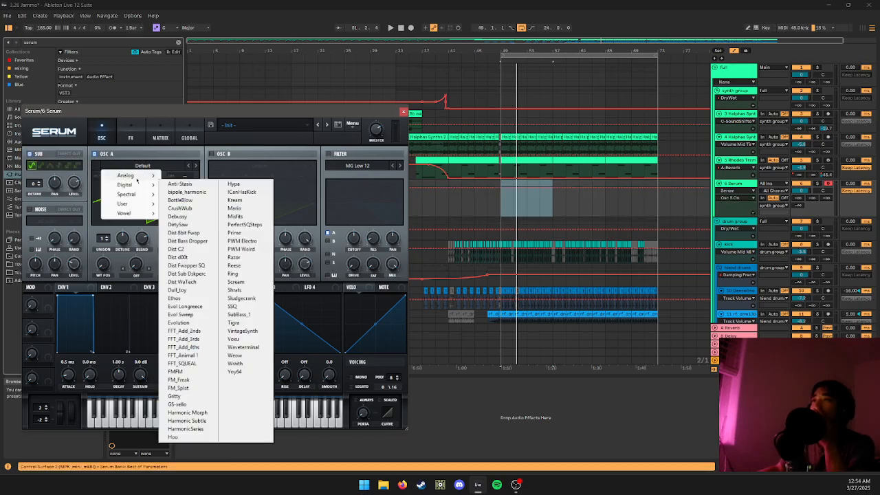
{"action": "left_click", "coordinate": [185, 190]}
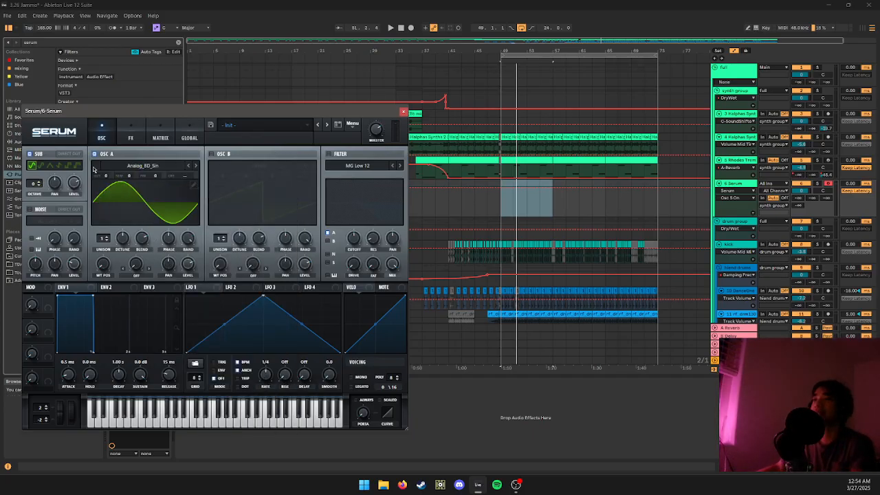
{"action": "left_click", "coordinate": [404, 112]}
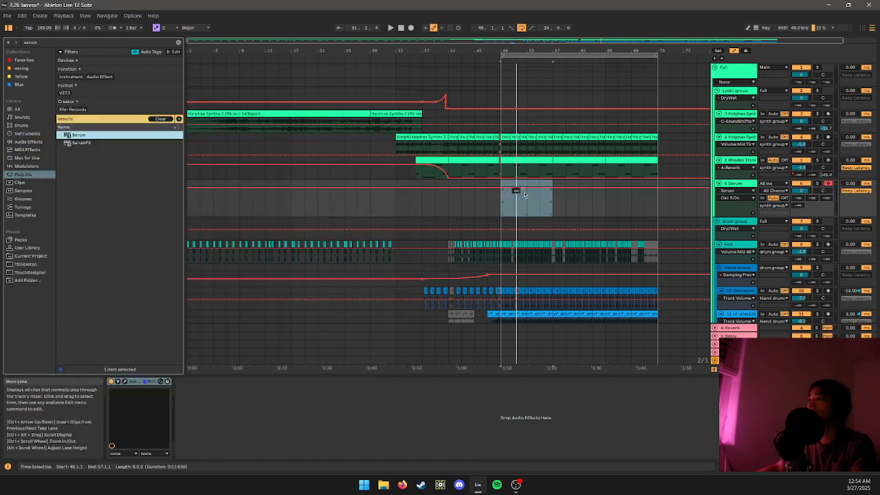
- Hide the automation lanes and create an empty MIDI clip on the Serum track from bar 49 to bar 57
{"action": "left_click", "coordinate": [508, 203]}
{"action": "key", "text": "a"}
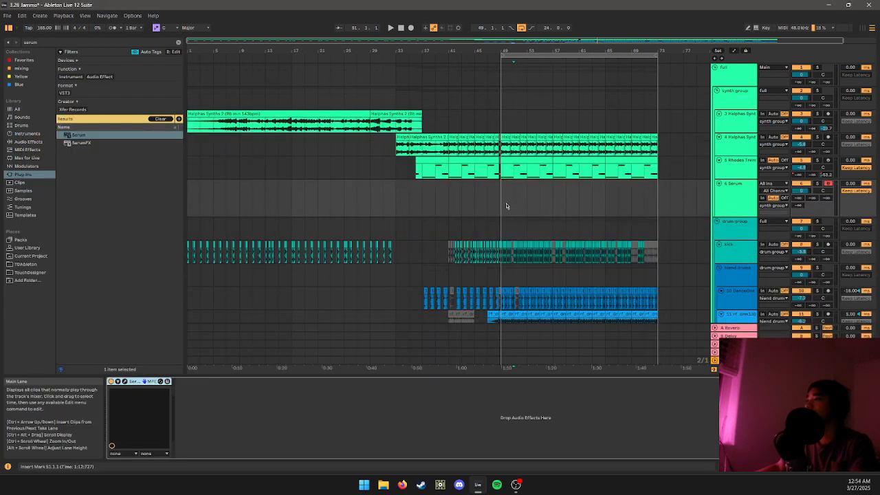
{"action": "left_click_drag", "start_coordinate": [507, 206], "coordinate": [552, 201]}
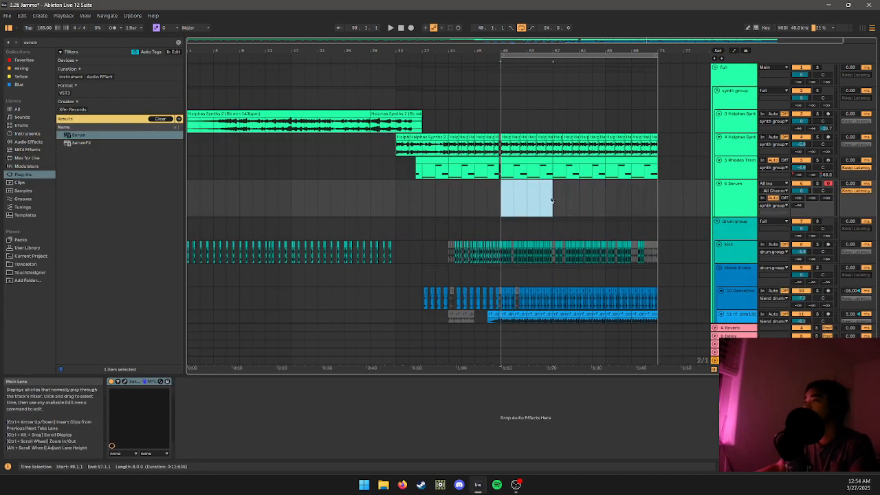
{"action": "key", "text": "ctrl+shift+m"}
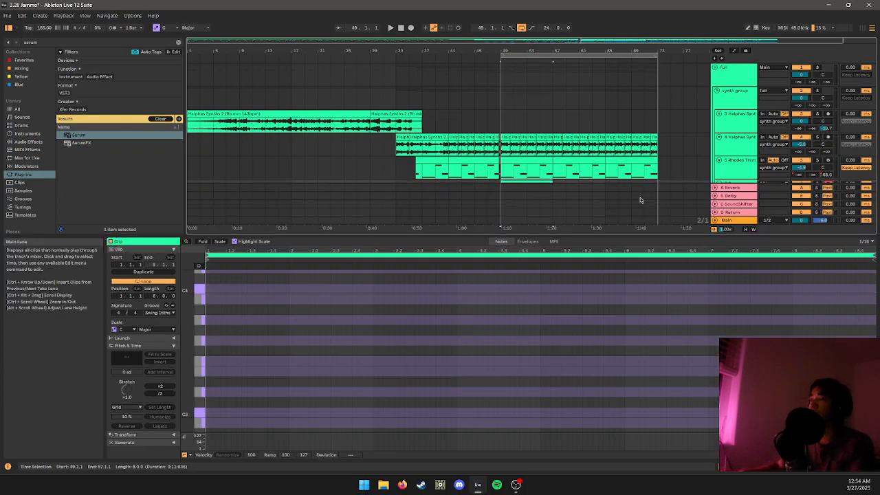
- Add a sixteenth note at 1.2.4 in the new Serum clip and raise it a semitone to F3
{"action": "scroll", "coordinate": [615, 188], "scroll_direction": "down", "scroll_amount": 4}
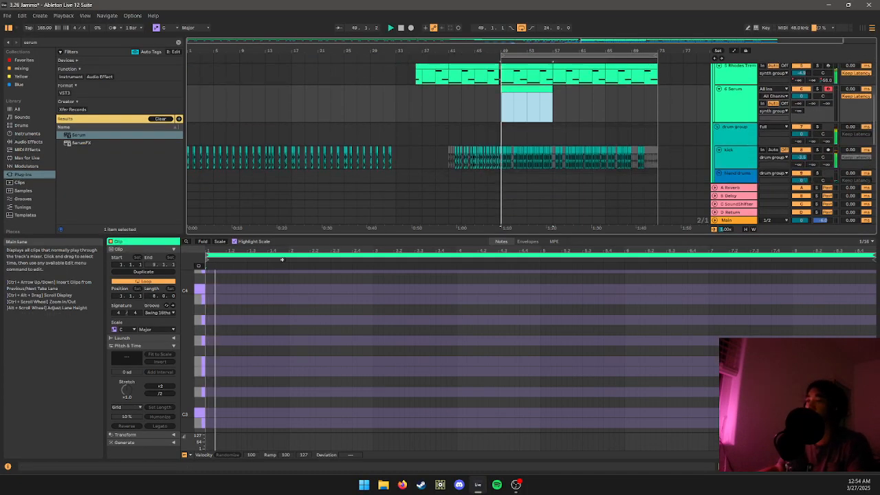
{"action": "double_click", "coordinate": [246, 367]}
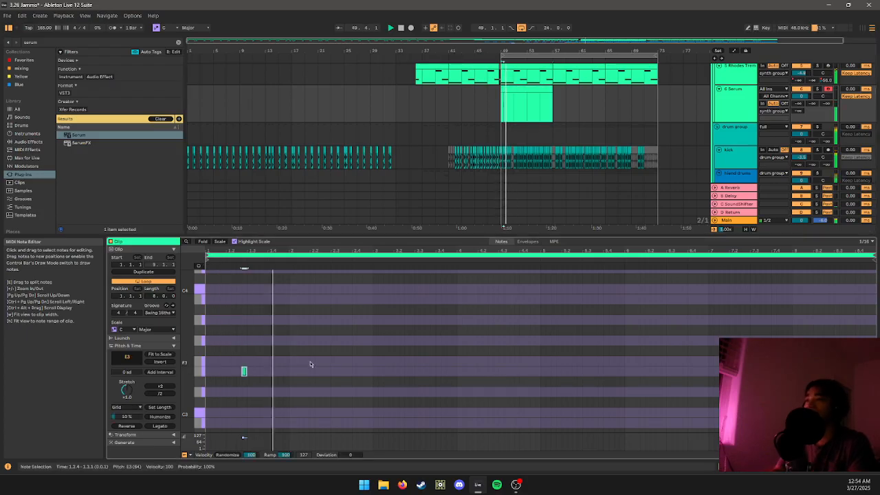
{"action": "key", "text": "Up"}
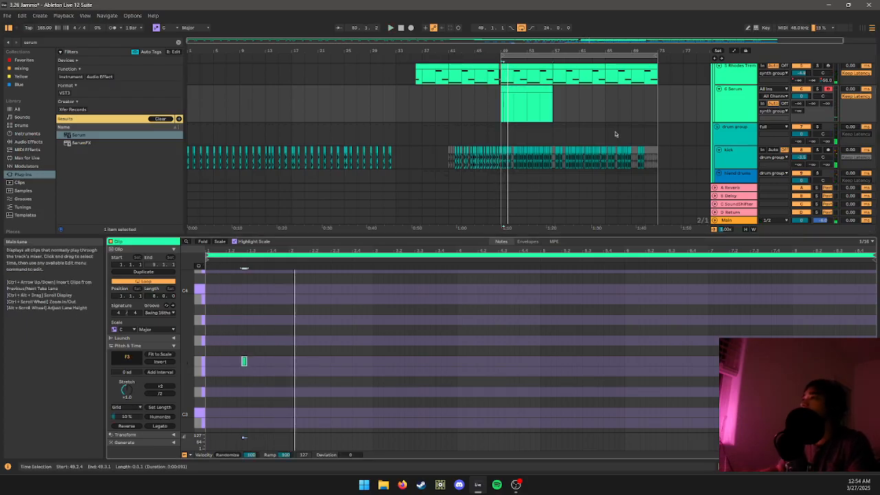
- Deactivate the second Halphas Synths track and the rf_drm track in the blend drums group
{"action": "scroll", "coordinate": [615, 137], "scroll_direction": "up", "scroll_amount": 2}
{"action": "left_click", "coordinate": [745, 115]}
{"action": "left_click", "coordinate": [753, 96]}
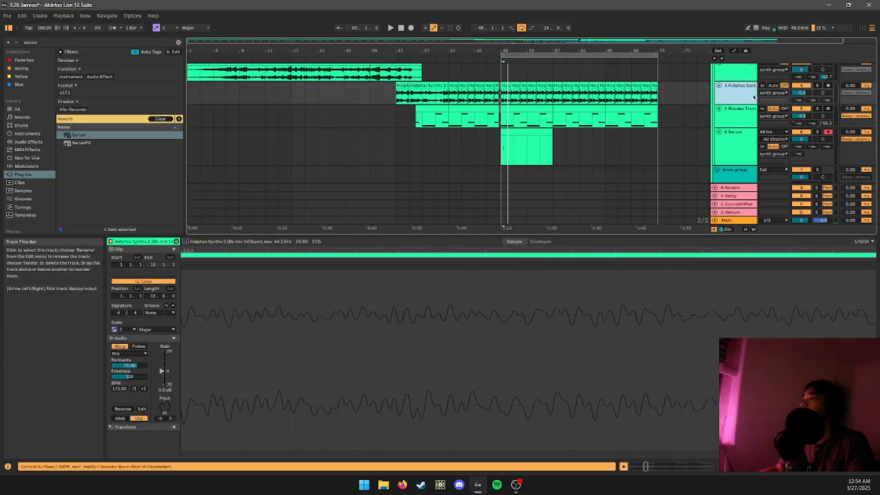
{"action": "left_click", "coordinate": [749, 118]}
{"action": "left_click", "coordinate": [801, 86]}
{"action": "scroll", "coordinate": [730, 118], "scroll_direction": "down", "scroll_amount": 3}
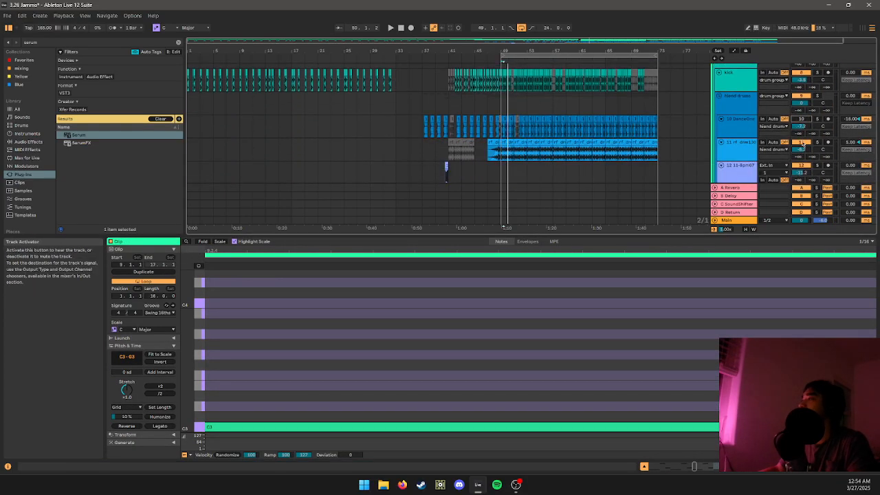
{"action": "scroll", "coordinate": [722, 154], "scroll_direction": "up", "scroll_amount": 1}
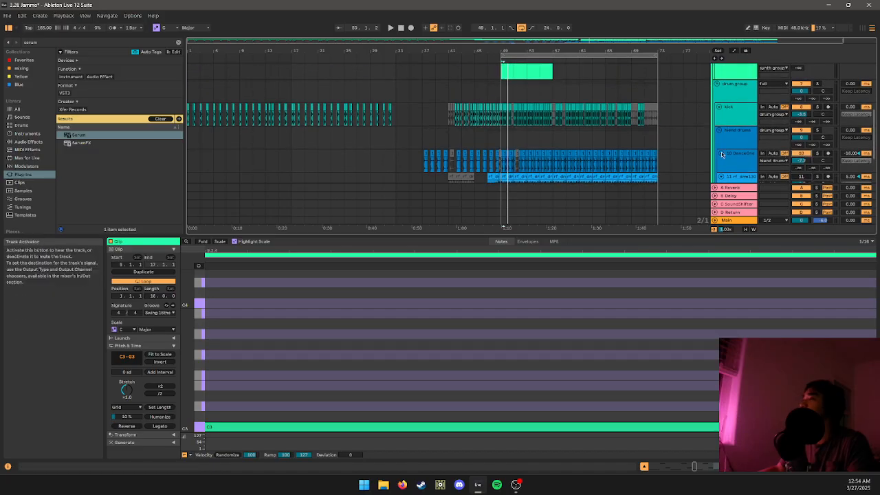
{"action": "scroll", "coordinate": [665, 135], "scroll_direction": "up", "scroll_amount": 2}
{"action": "scroll", "coordinate": [604, 138], "scroll_direction": "down", "scroll_amount": 2}
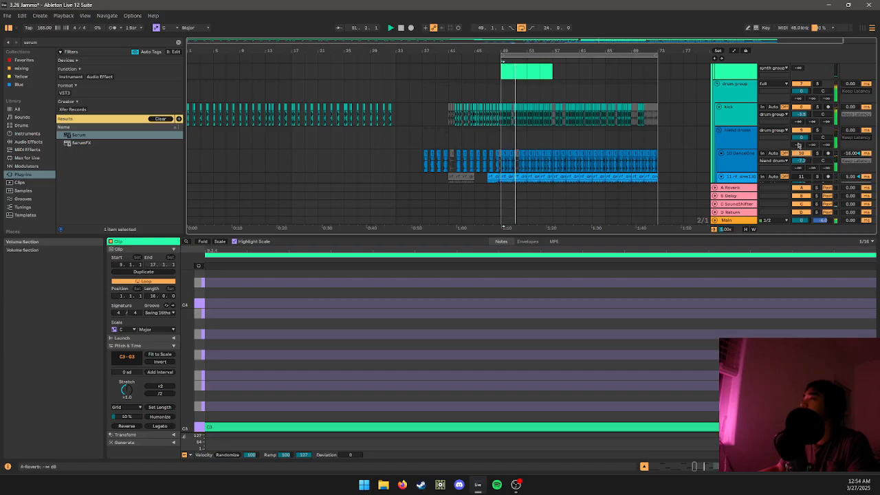
- Duplicate the Serum MIDI clip twice so the clips run from bar 49 to bar 73
{"action": "scroll", "coordinate": [534, 92], "scroll_direction": "up", "scroll_amount": 2}
{"action": "left_click", "coordinate": [534, 97]}
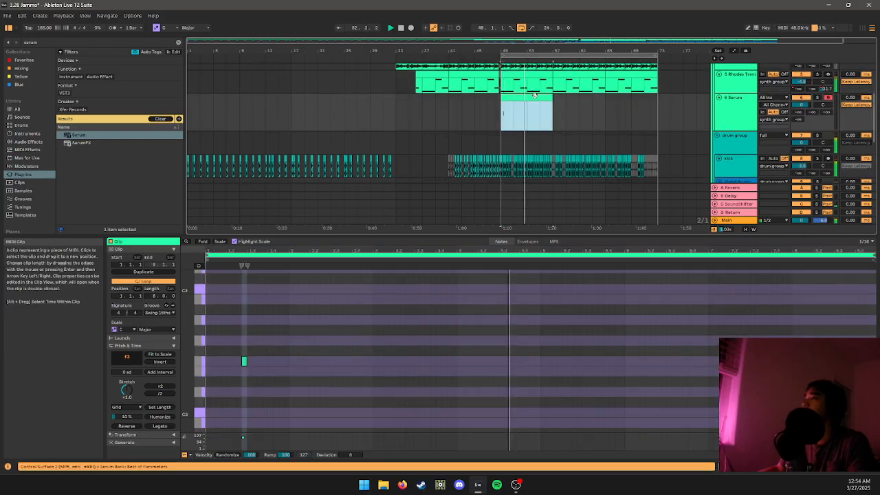
{"action": "key", "text": "ctrl+d"}
{"action": "key", "text": "ctrl+d"}
{"action": "left_click", "coordinate": [529, 96]}
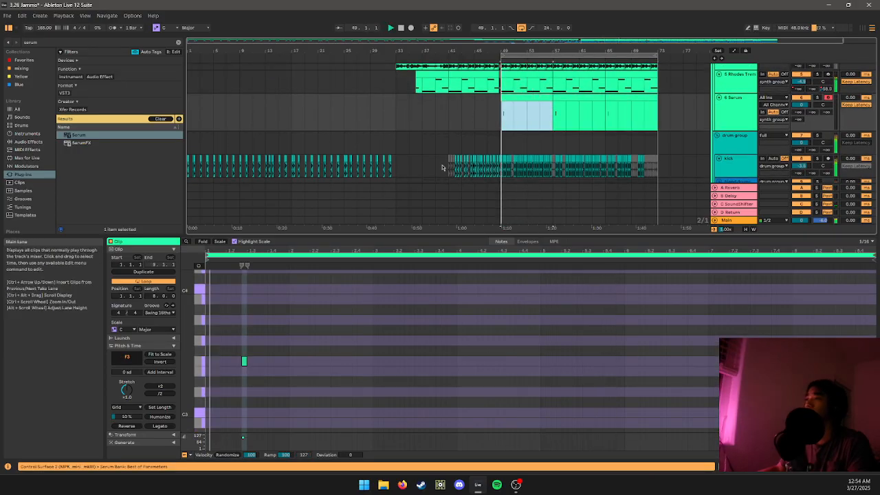
- Loop bars 49 to 51 during playback and transpose the first Serum clip's note down an octave to F2
{"action": "left_click_drag", "start_coordinate": [504, 125], "coordinate": [519, 126]}
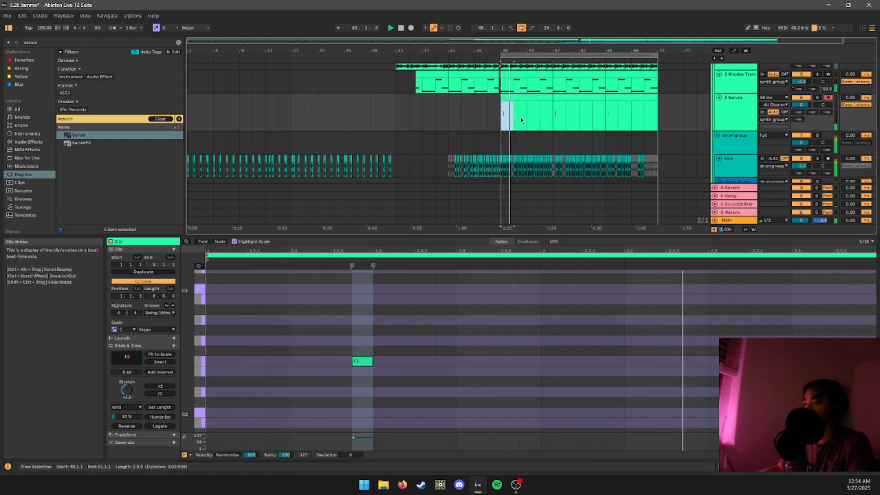
{"action": "key", "text": "ctrl+l"}
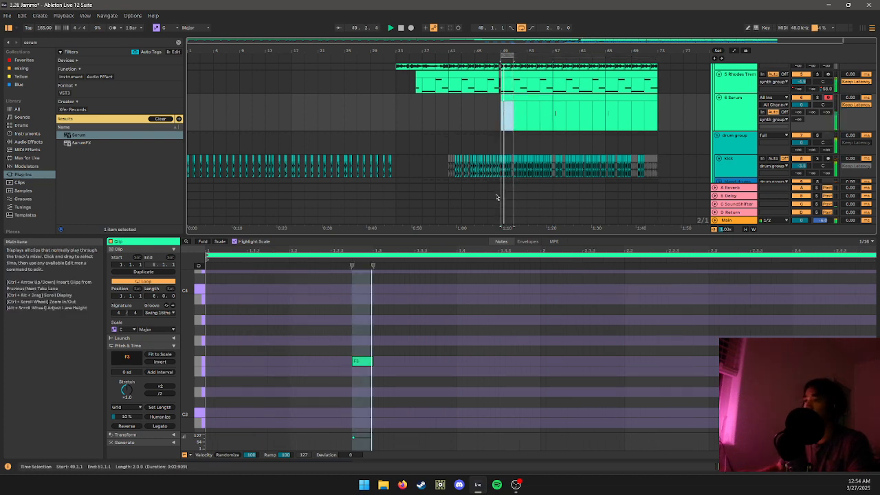
{"action": "left_click", "coordinate": [363, 361]}
{"action": "key", "text": "shift+Down"}
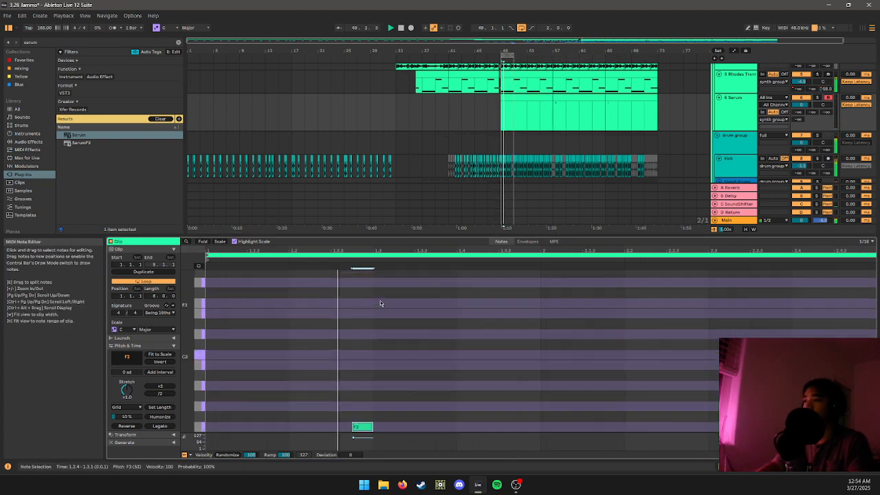
{"action": "key", "text": "Left"}
{"action": "key", "text": "Right"}
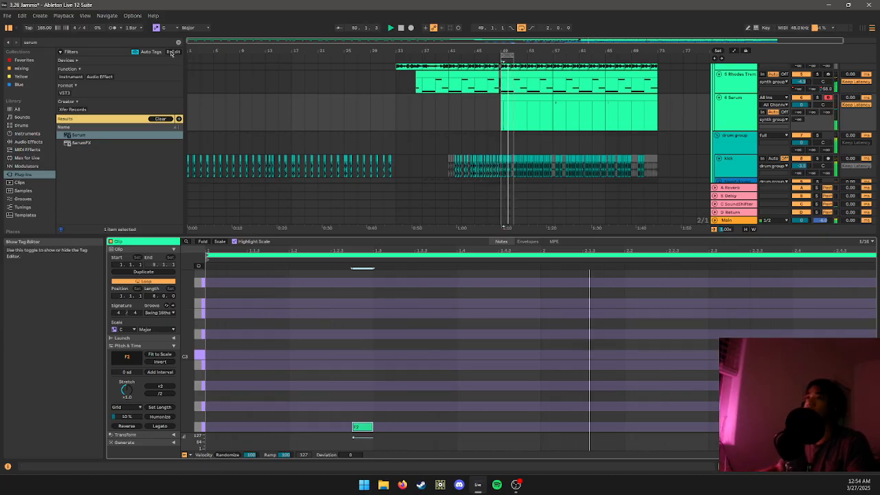
{"action": "key", "text": "space"}
- Try Serum's OSC B with the Analog_BD_Sin wavetable and switch the oscillator off again
{"action": "left_click", "coordinate": [543, 113]}
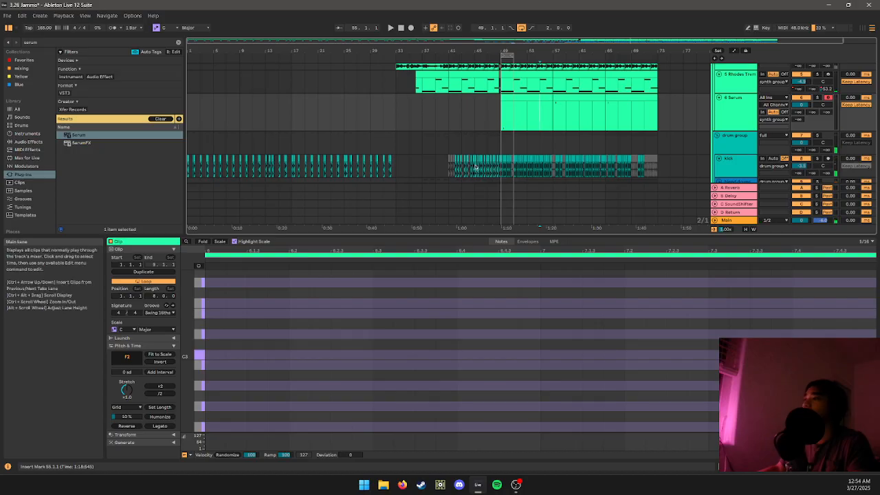
{"action": "key", "text": "shift+Tab"}
{"action": "left_click", "coordinate": [122, 383]}
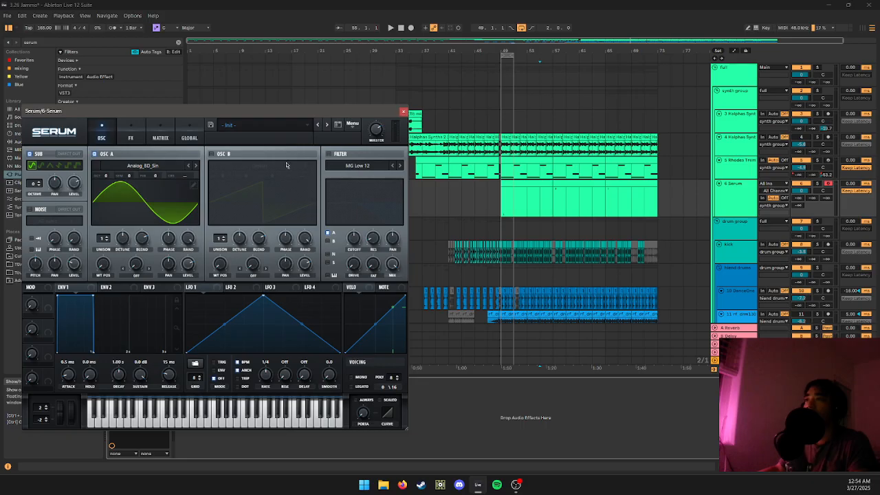
{"action": "left_click", "coordinate": [212, 154]}
{"action": "left_click", "coordinate": [212, 154]}
{"action": "left_click", "coordinate": [212, 154]}
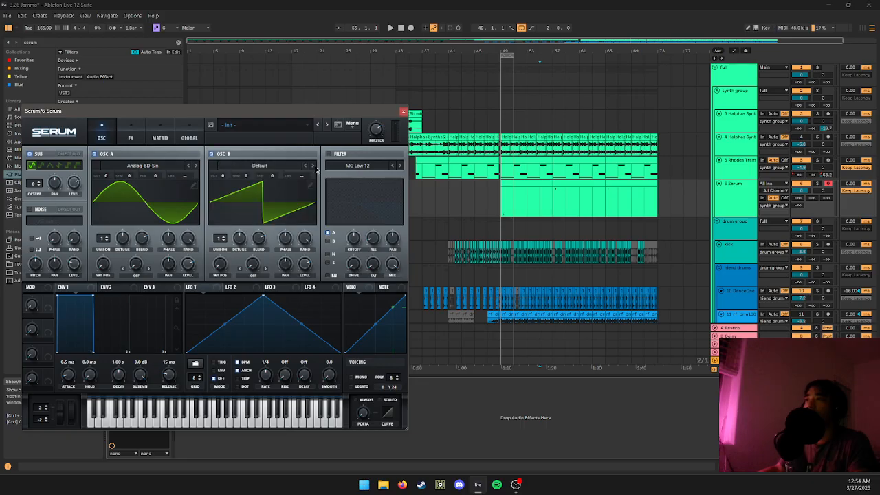
{"action": "left_click", "coordinate": [311, 166]}
{"action": "left_click", "coordinate": [311, 165]}
{"action": "left_click", "coordinate": [310, 166]}
{"action": "left_click", "coordinate": [268, 168]}
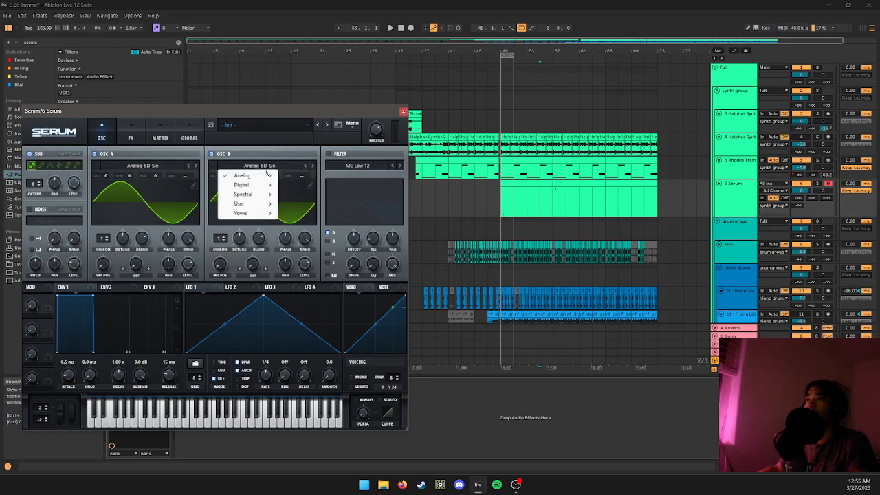
{"action": "left_click", "coordinate": [210, 160]}
{"action": "left_click", "coordinate": [212, 154]}
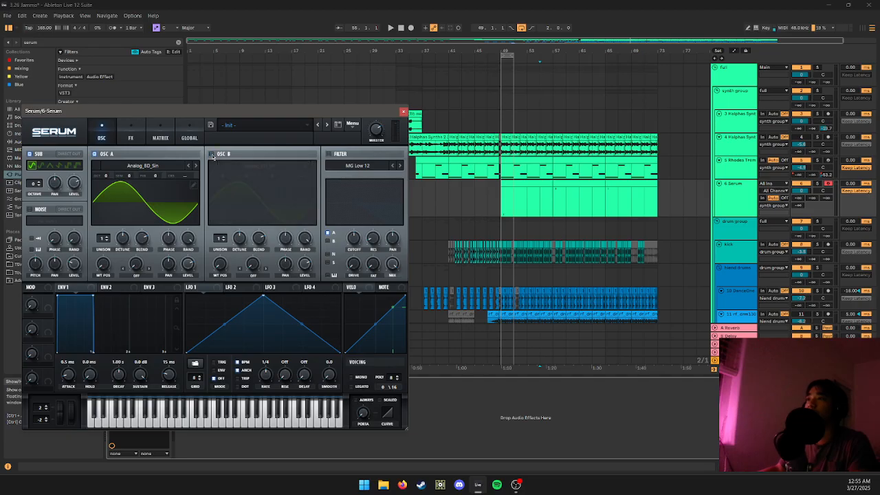
{"action": "left_click", "coordinate": [403, 111]}
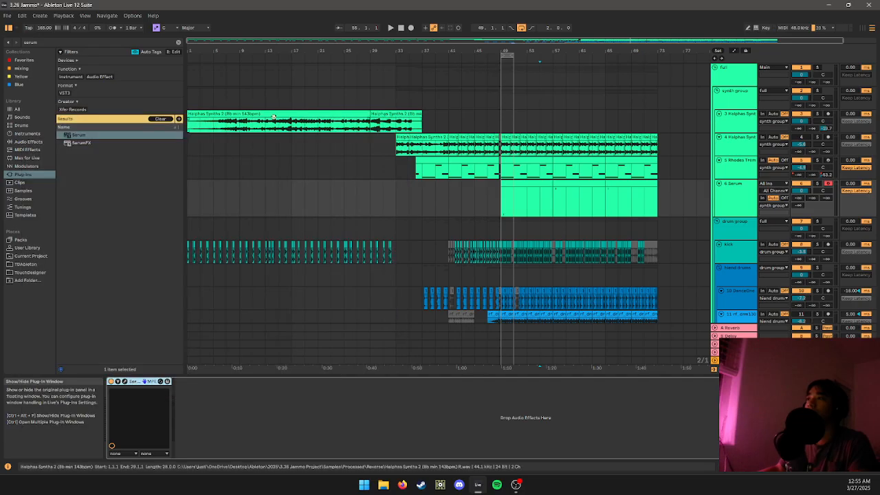
- Search the plug-ins for rbass and add RBass Stereo to the Serum track
{"action": "left_click", "coordinate": [148, 42]}
{"action": "type", "text": "rbass"}
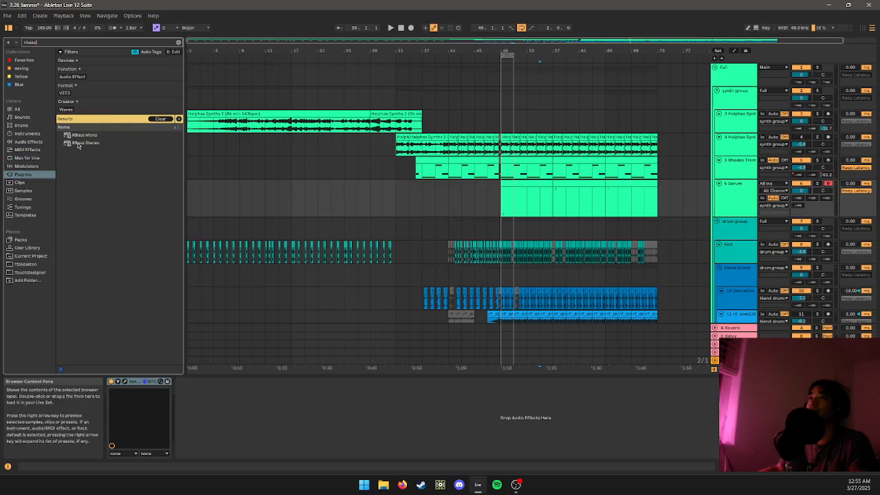
{"action": "left_click", "coordinate": [86, 142]}
{"action": "left_click_drag", "start_coordinate": [523, 209], "coordinate": [523, 209]}
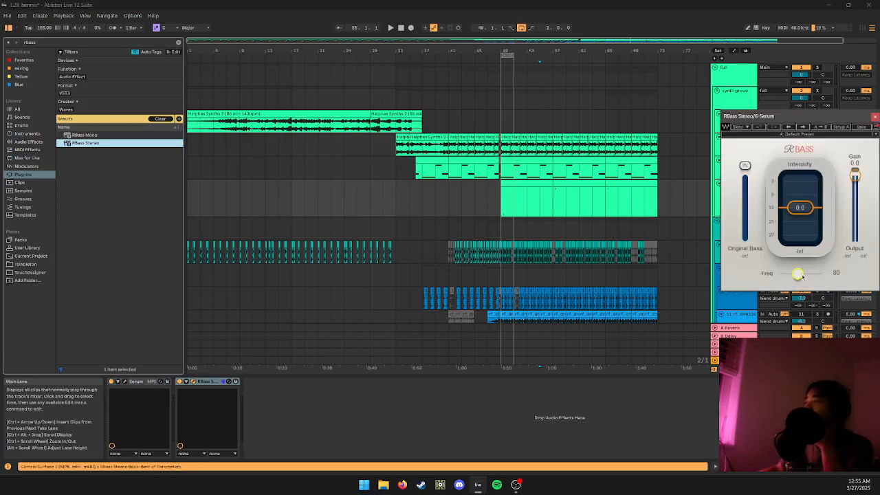
- Set RBass's frequency to 151 and its intensity to 12.5, and play the drop from bar 49
{"action": "left_click_drag", "start_coordinate": [798, 275], "coordinate": [801, 223]}
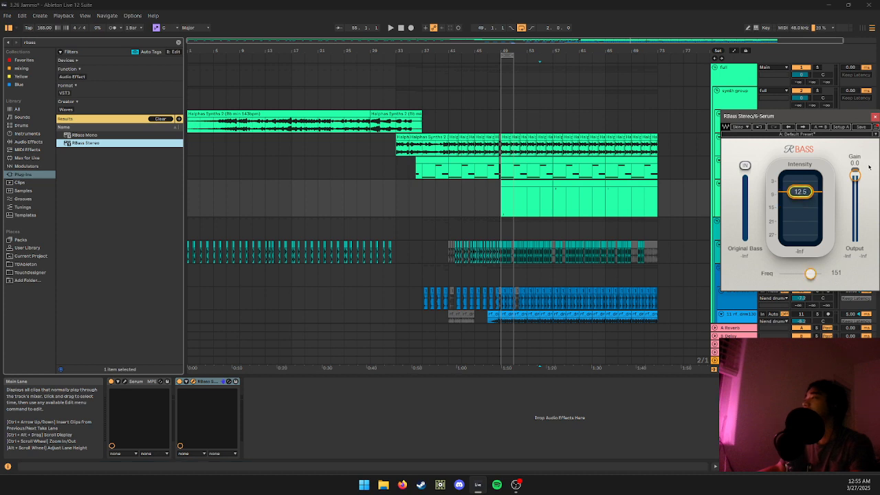
{"action": "left_click", "coordinate": [874, 117]}
{"action": "key", "text": "space"}
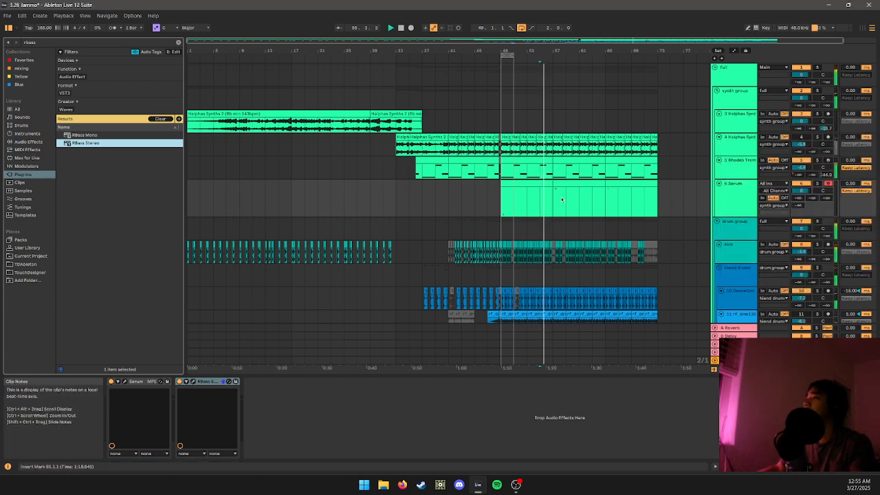
{"action": "left_click", "coordinate": [495, 208]}
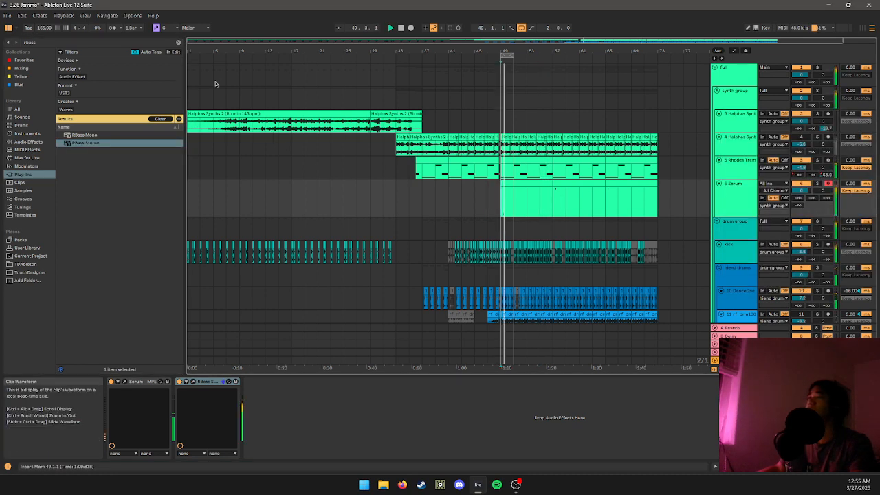
- Add the Saturator audio effect after RBass, raise its drive while lowering the output, and set Dry/Wet to 75%
{"action": "left_click", "coordinate": [158, 45]}
{"action": "type", "text": "uatur"}
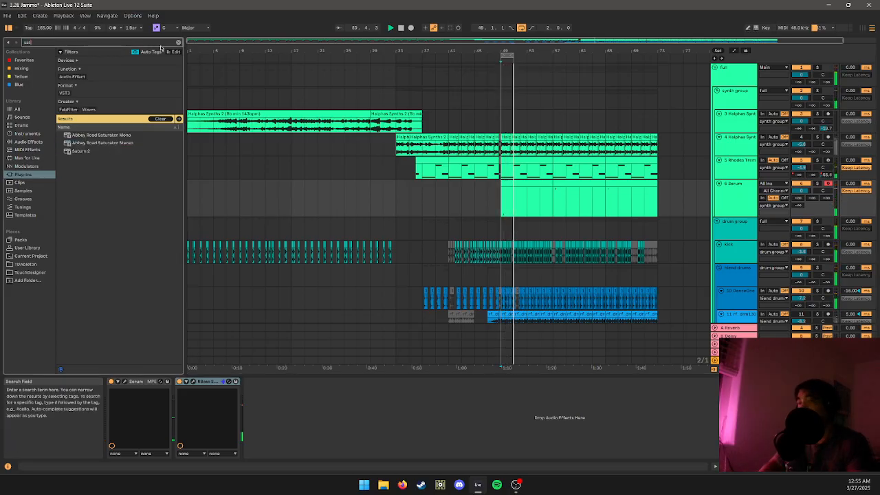
{"action": "left_click", "coordinate": [27, 142]}
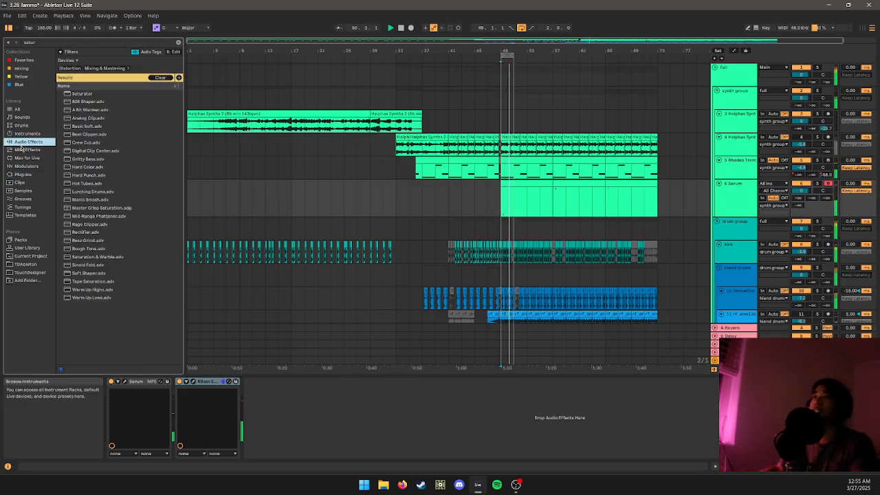
{"action": "left_click_drag", "start_coordinate": [93, 94], "coordinate": [66, 94]}
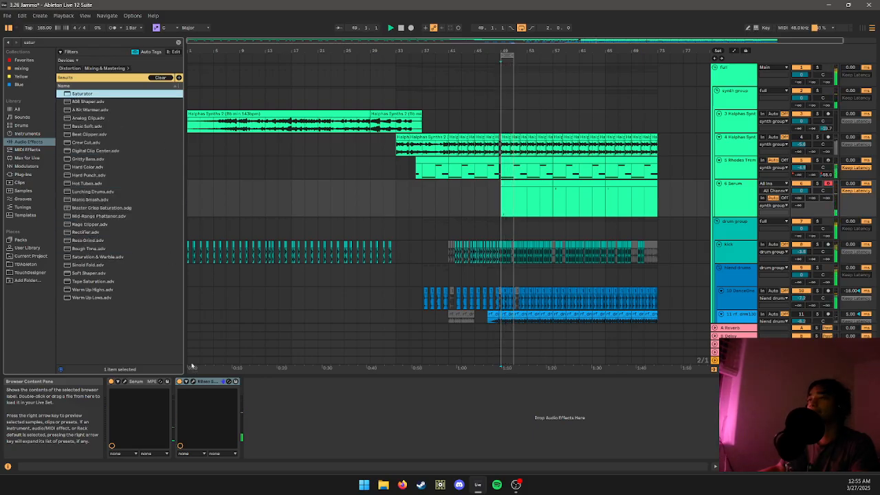
{"action": "left_click_drag", "start_coordinate": [192, 367], "coordinate": [291, 413]}
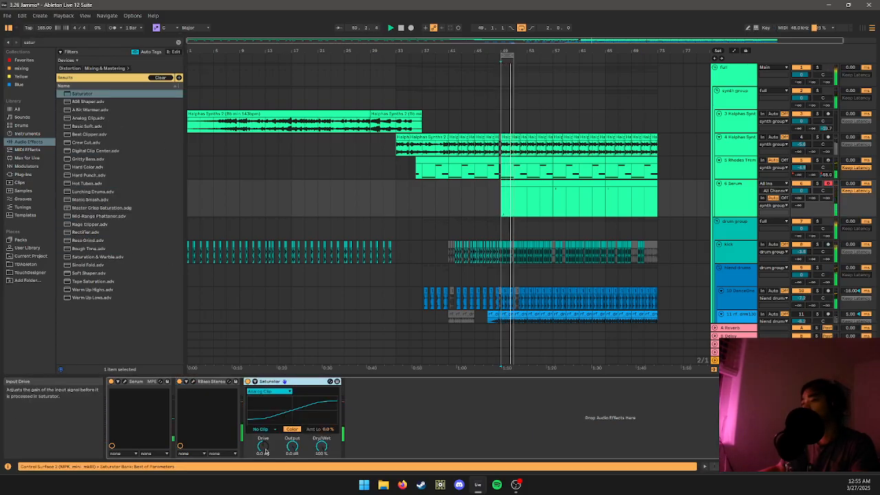
{"action": "left_click_drag", "start_coordinate": [266, 451], "coordinate": [293, 470]}
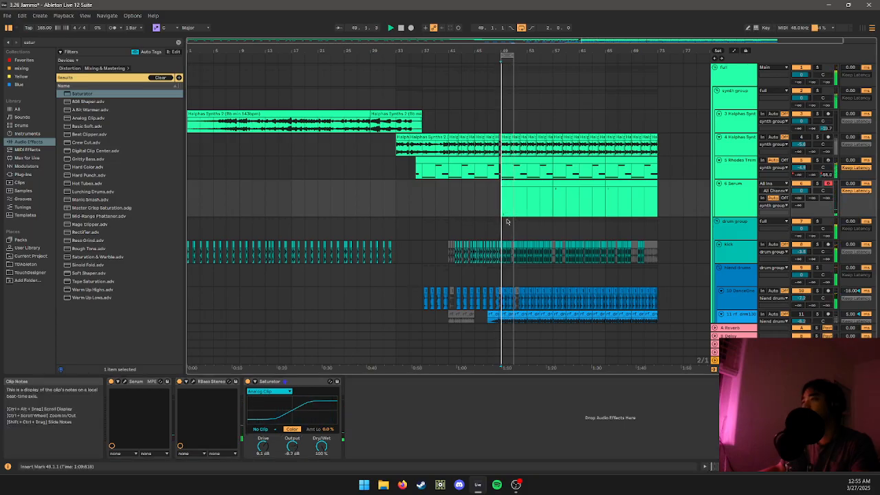
{"action": "left_click_drag", "start_coordinate": [321, 448], "coordinate": [321, 469]}
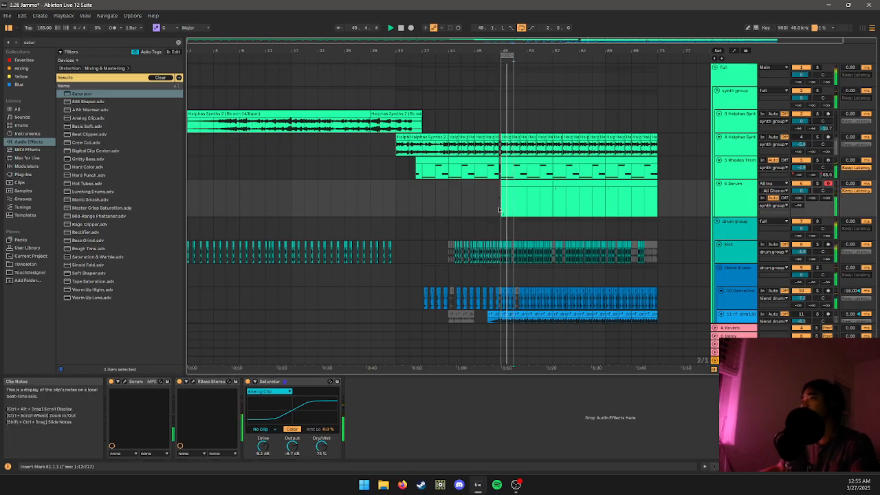
- Loop bars 49 to 53 and add a sixteenth C#3 note at 3.1.2 in the first Serum clip
{"action": "left_click_drag", "start_coordinate": [503, 203], "coordinate": [536, 208]}
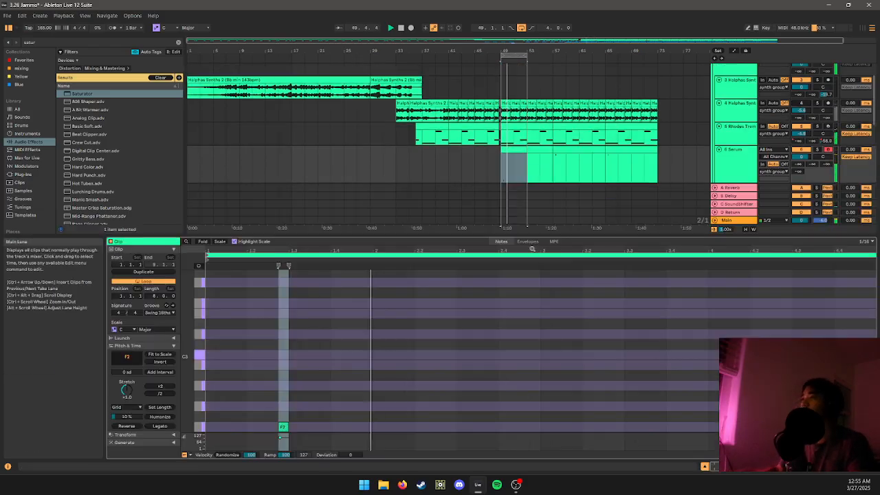
{"action": "double_click", "coordinate": [524, 208]}
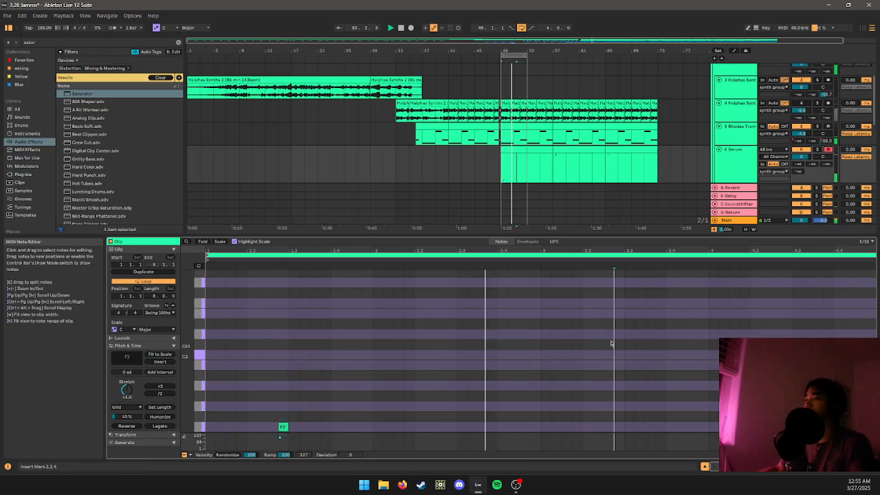
{"action": "double_click", "coordinate": [556, 334]}
{"action": "key", "text": "Down"}
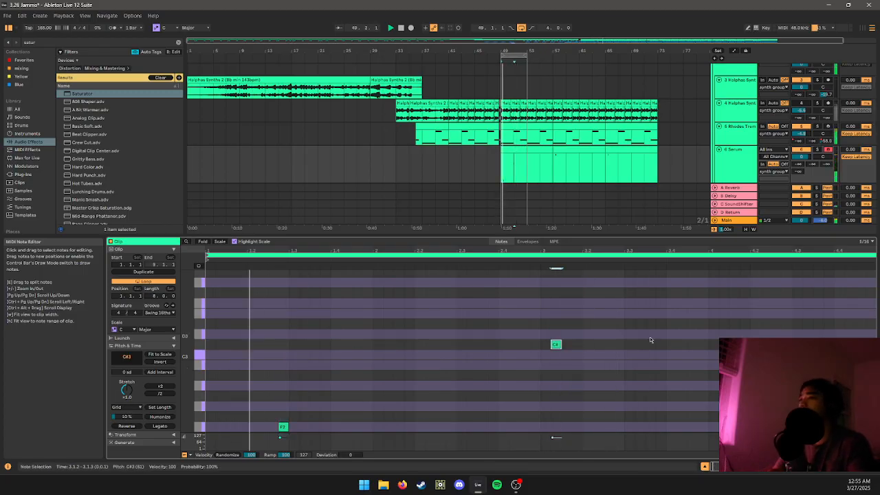
- Switch off the Serum clip's scale setting and restart playback from bar 49
{"action": "right_click", "coordinate": [651, 338]}
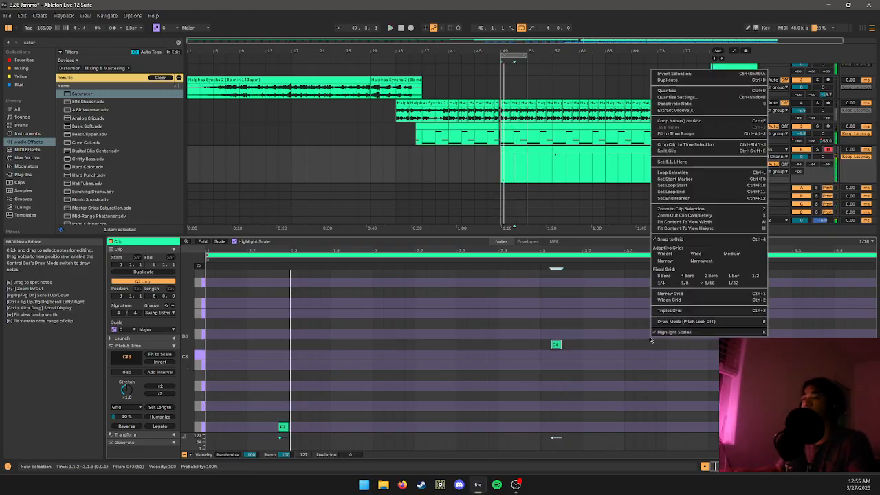
{"action": "left_click", "coordinate": [113, 330]}
{"action": "left_click", "coordinate": [112, 330]}
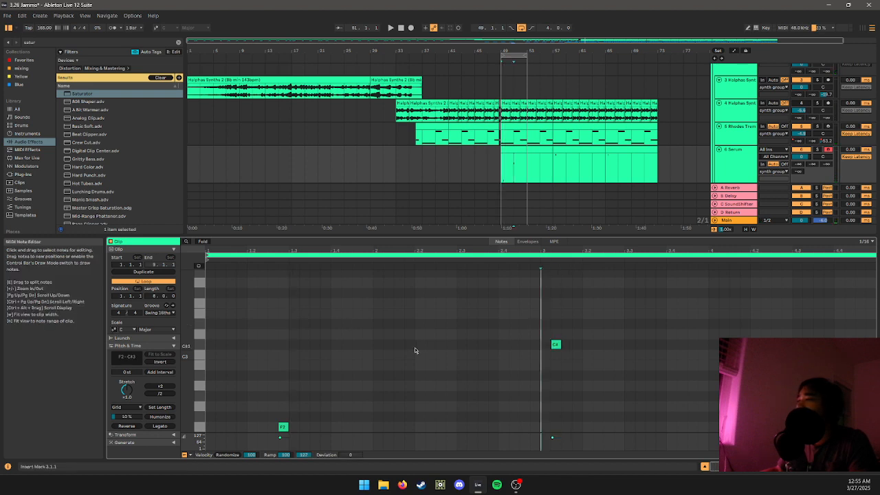
{"action": "left_click", "coordinate": [510, 150]}
{"action": "key", "text": "space"}
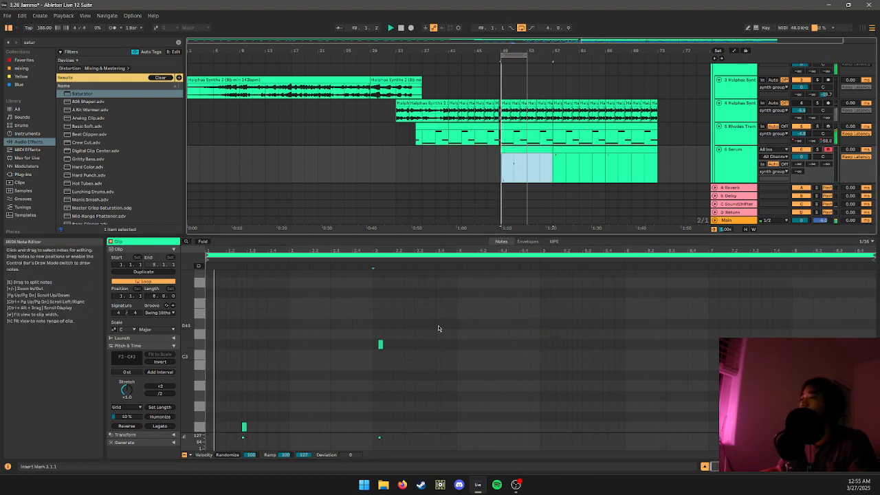
- Lower the C#3 note to C3 and move it to 3.1.4
{"action": "left_click_drag", "start_coordinate": [362, 328], "coordinate": [404, 382]}
{"action": "scroll", "coordinate": [404, 345], "scroll_direction": "up", "scroll_amount": 5}
{"action": "scroll", "coordinate": [404, 344], "scroll_direction": "down", "scroll_amount": 5}
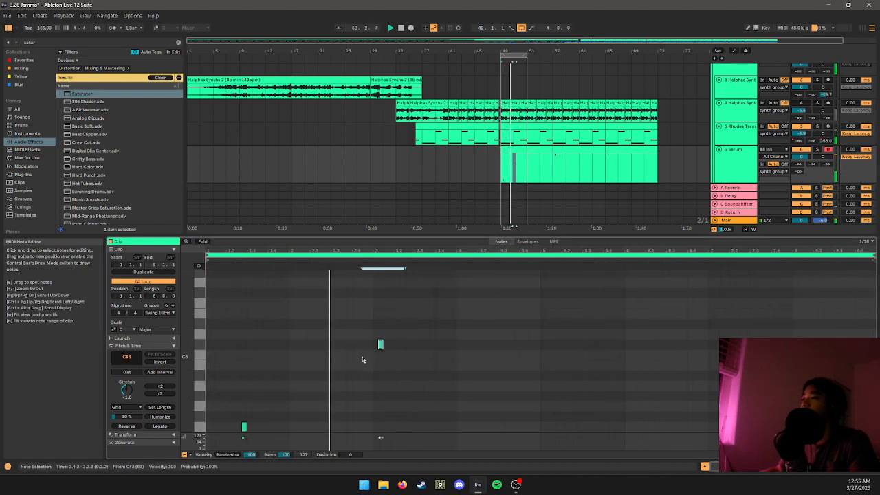
{"action": "key", "text": "Down"}
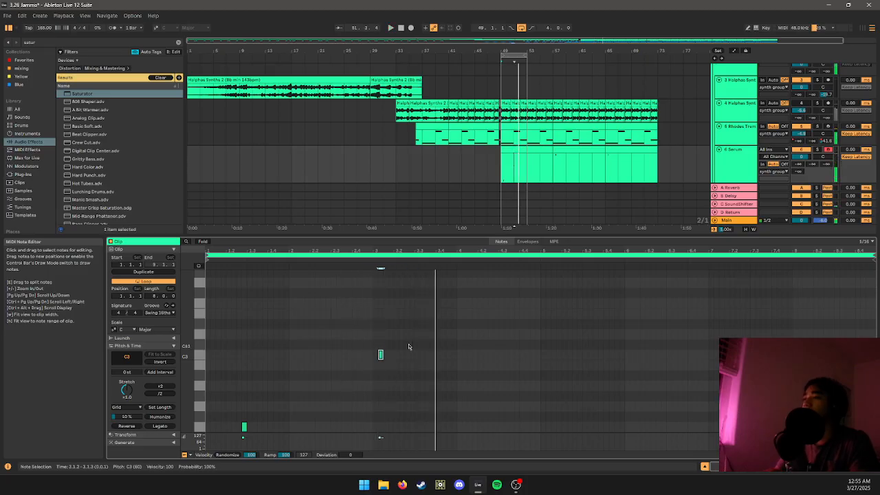
{"action": "key", "text": "Right"}
{"action": "key", "text": "Right"}
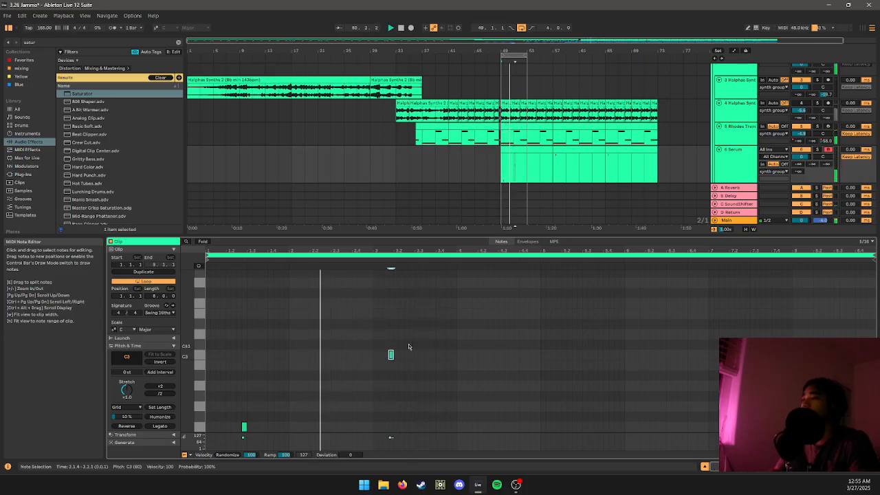
- Duplicate the C3 note and place the copy at 3.2.4
{"action": "key", "text": "ctrl+d"}
{"action": "key", "text": "Right"}
{"action": "key", "text": "Right"}
{"action": "key", "text": "Right"}
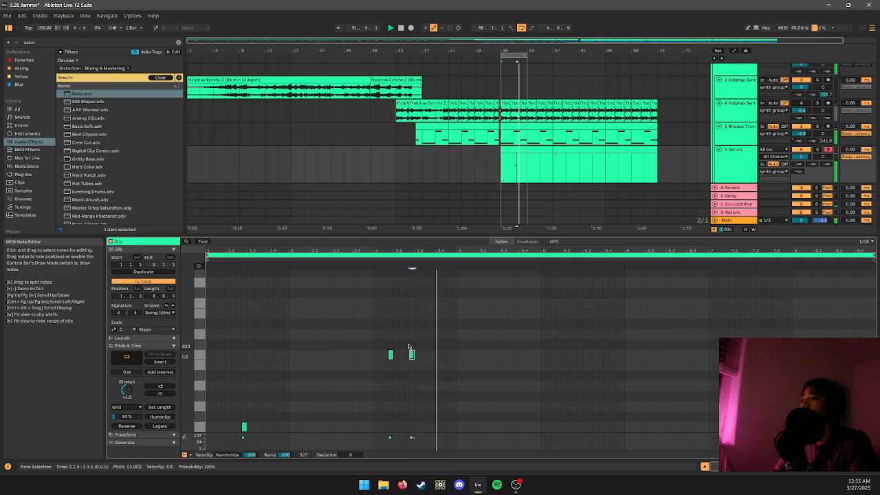
- Add two more copies of the note as B2, placed at 3.3.4 and 3.4.4
{"action": "key", "text": "ctrl+d"}
{"action": "key", "text": "Right"}
{"action": "key", "text": "Right"}
{"action": "key", "text": "Right"}
{"action": "key", "text": "Down"}
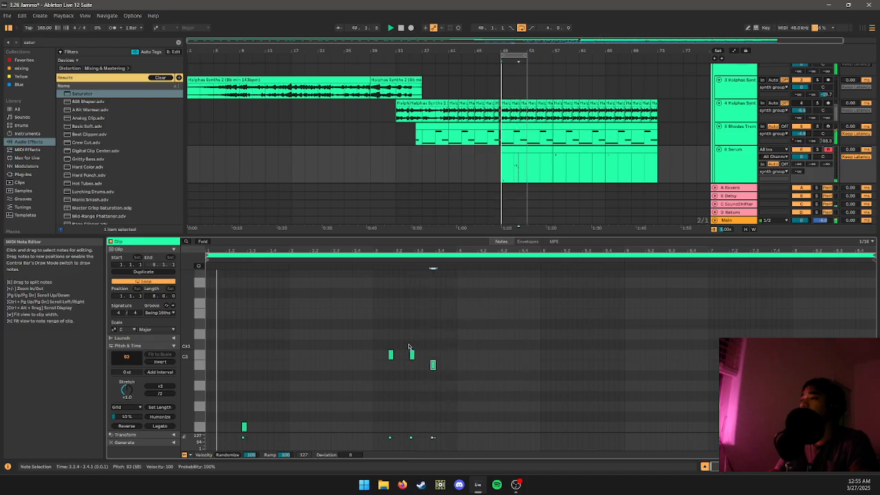
{"action": "key", "text": "ctrl+d"}
{"action": "key", "text": "Right"}
{"action": "key", "text": "Right"}
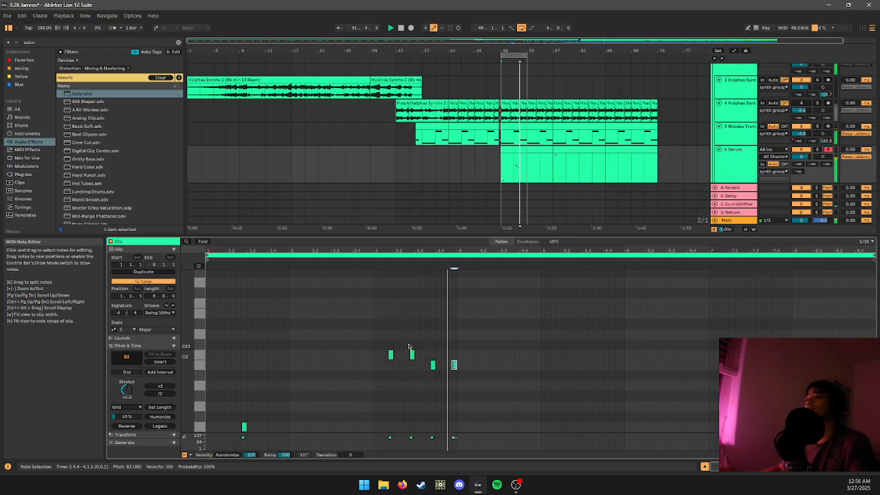
- Lower the two B2 notes to A#2 and shift them three sixteenths later, to 3.4.3 and 4.1.3
{"action": "left_click_drag", "start_coordinate": [426, 359], "coordinate": [475, 405]}
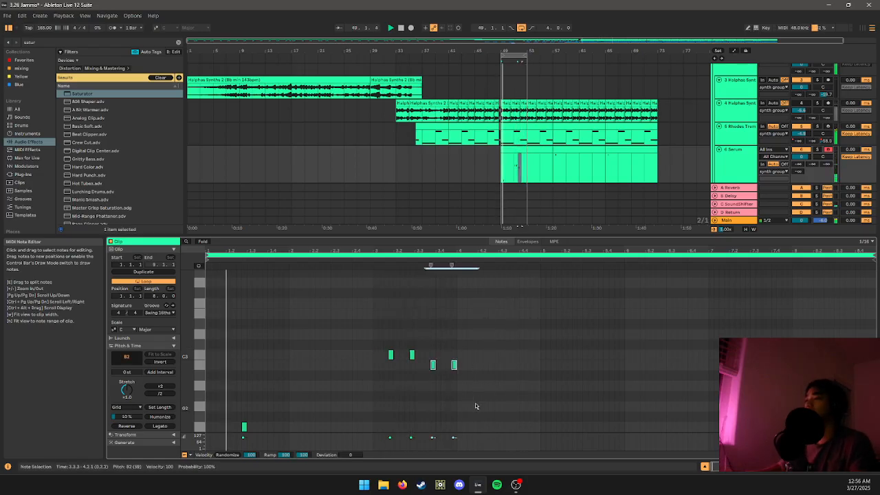
{"action": "key", "text": "Down"}
{"action": "key", "text": "Right"}
{"action": "key", "text": "Right"}
{"action": "key", "text": "Right"}
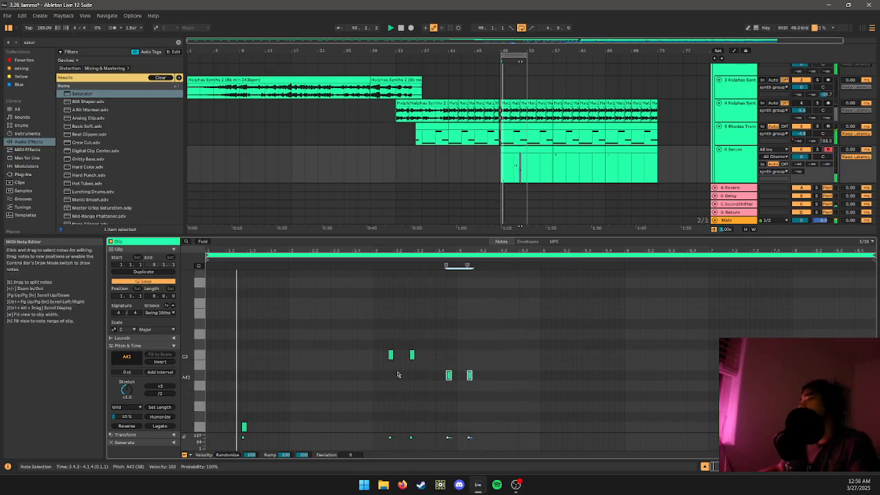
- Move the second C3 note and the last A#2 note one sixteenth later each
{"action": "left_click", "coordinate": [412, 354]}
{"action": "right_click", "coordinate": [526, 353]}
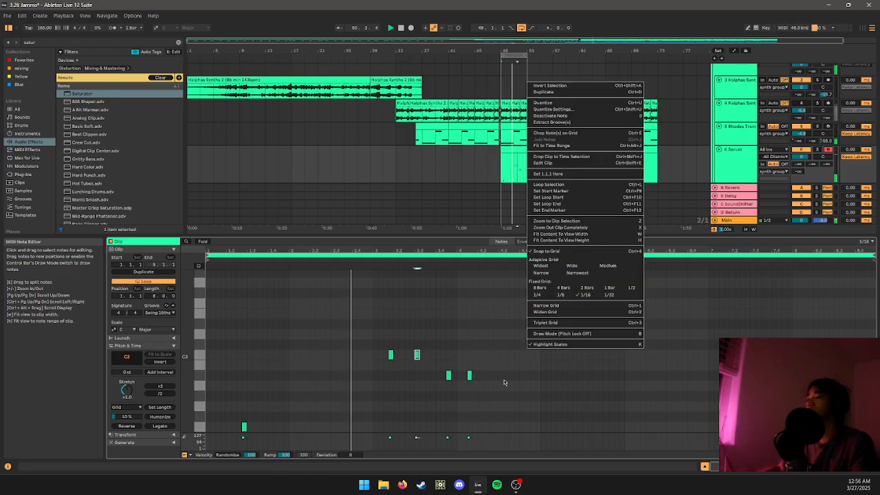
{"action": "left_click_drag", "start_coordinate": [467, 398], "coordinate": [495, 343]}
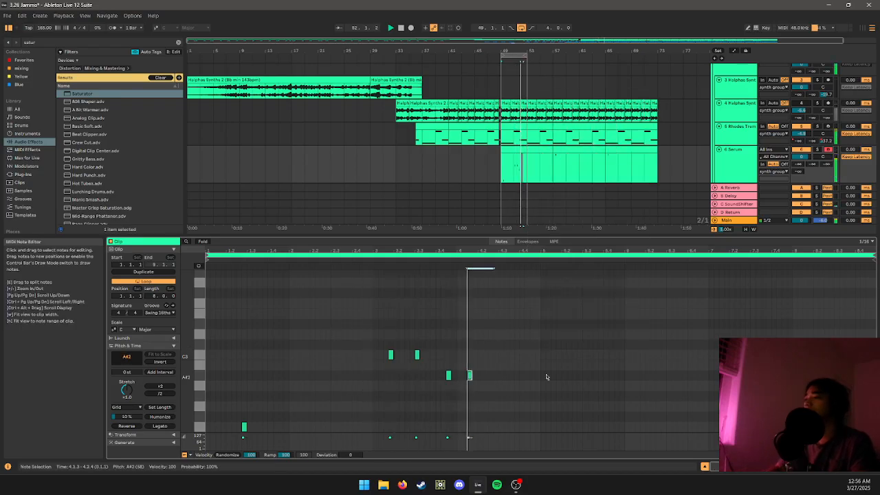
{"action": "key", "text": "Right"}
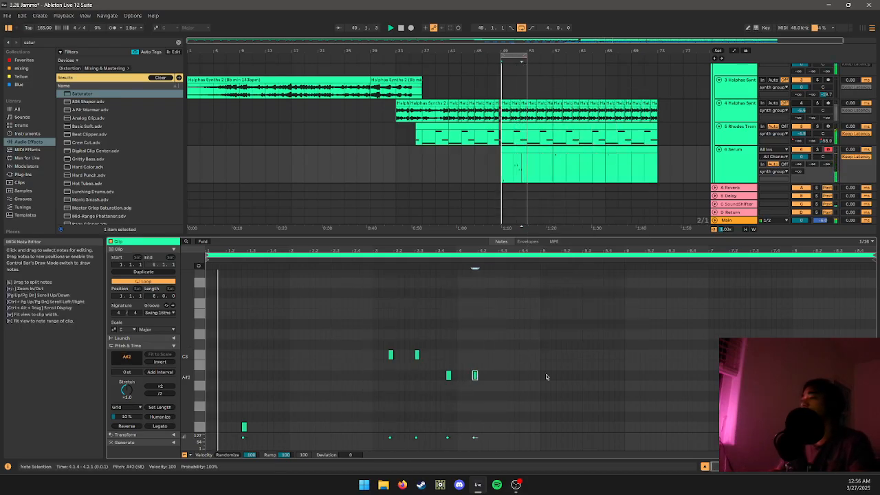
- Add a sixteenth note at 4.3.1 in the Serum clip and lower it from G#2 to D#2
{"action": "left_click_drag", "start_coordinate": [482, 389], "coordinate": [502, 397]}
{"action": "double_click", "coordinate": [502, 396]}
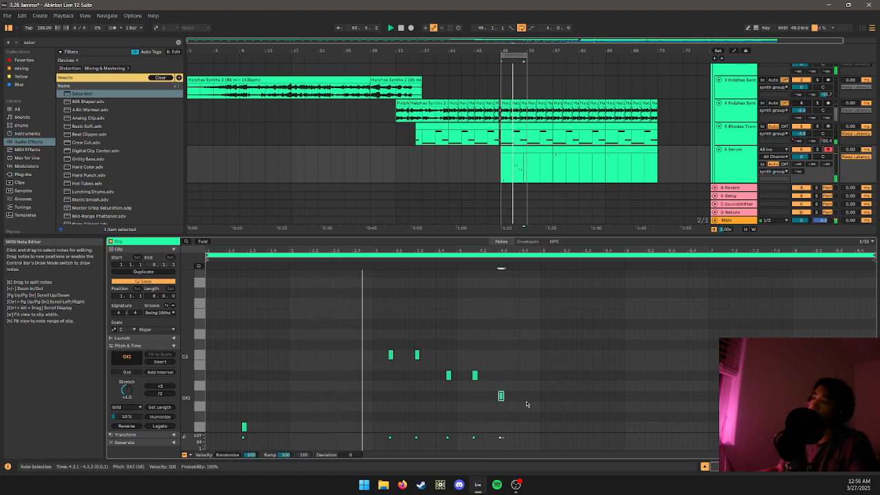
{"action": "key", "text": "Down"}
{"action": "key", "text": "Down"}
{"action": "key", "text": "Down"}
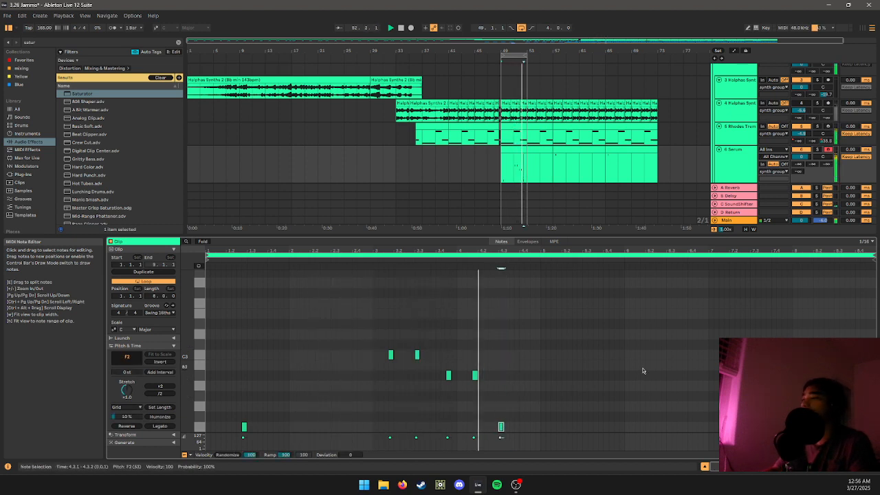
{"action": "key", "text": "Down"}
{"action": "key", "text": "Down"}
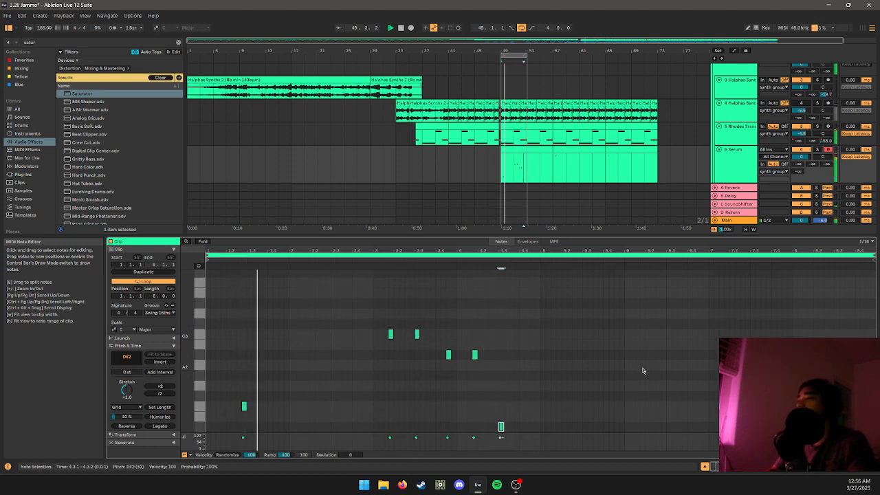
- Move the last bass note to 4.4.1 and lower it to D2
{"action": "key", "text": "Right"}
{"action": "key", "text": "Right"}
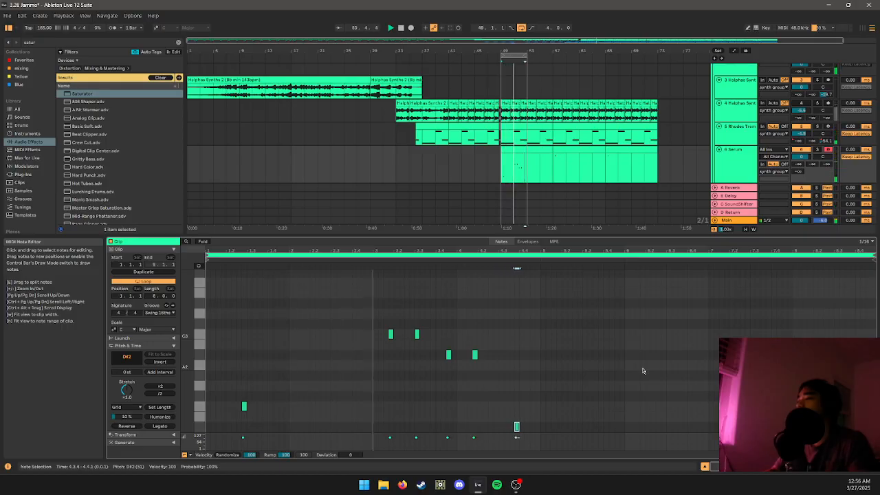
{"action": "key", "text": "Left"}
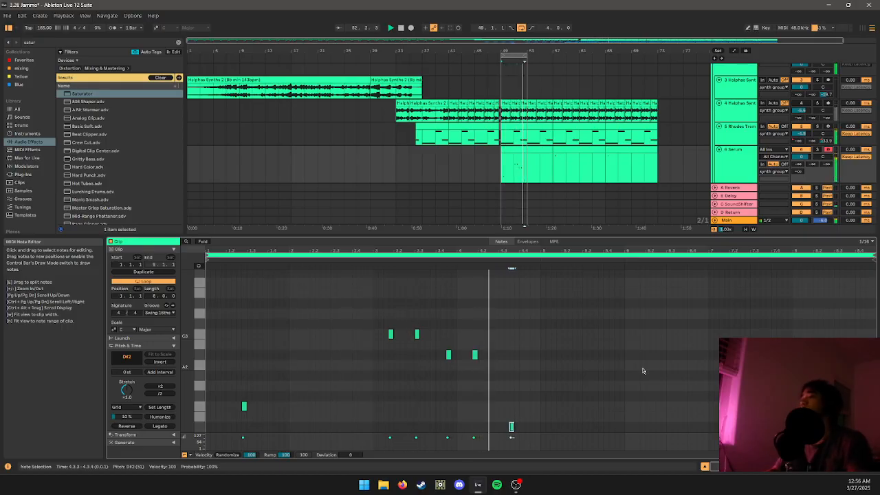
{"action": "key", "text": "Down"}
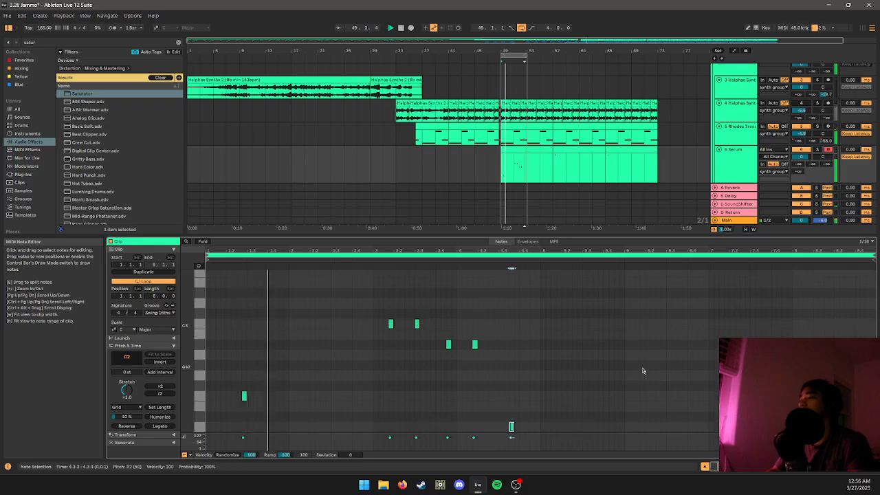
{"action": "key", "text": "Right"}
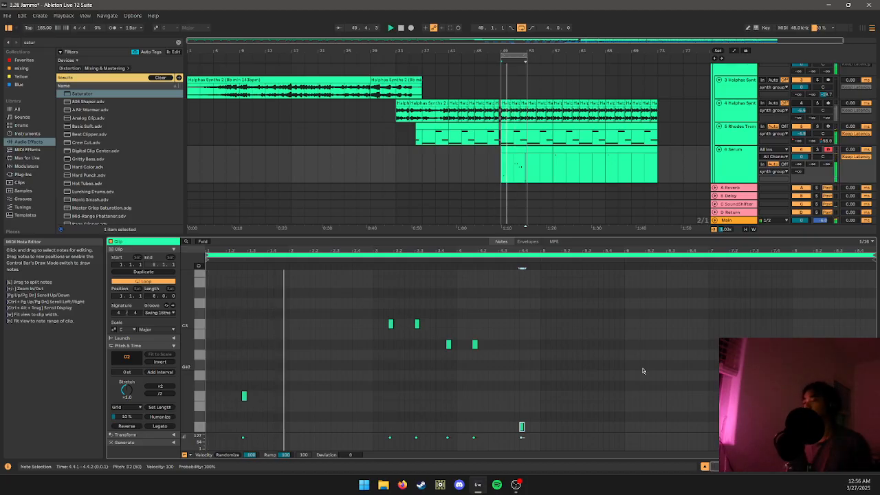
{"action": "right_click", "coordinate": [643, 370]}
{"action": "left_click", "coordinate": [583, 360]}
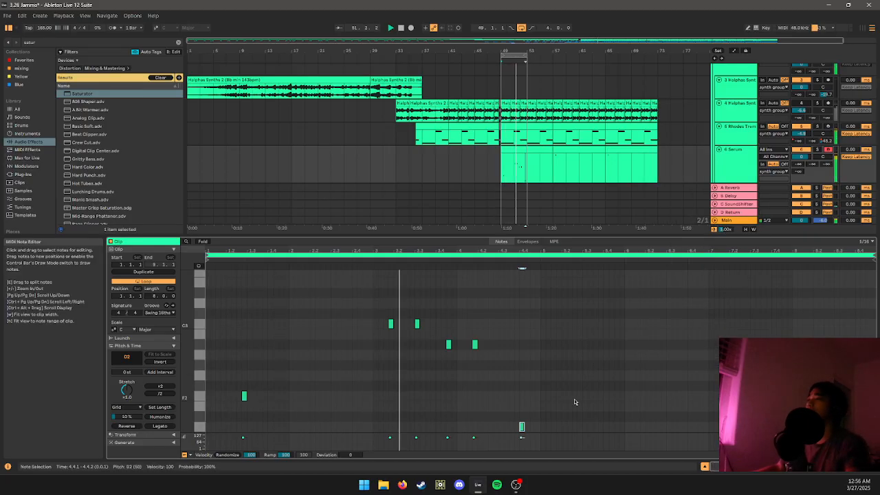
{"action": "left_click_drag", "start_coordinate": [547, 198], "coordinate": [521, 188]}
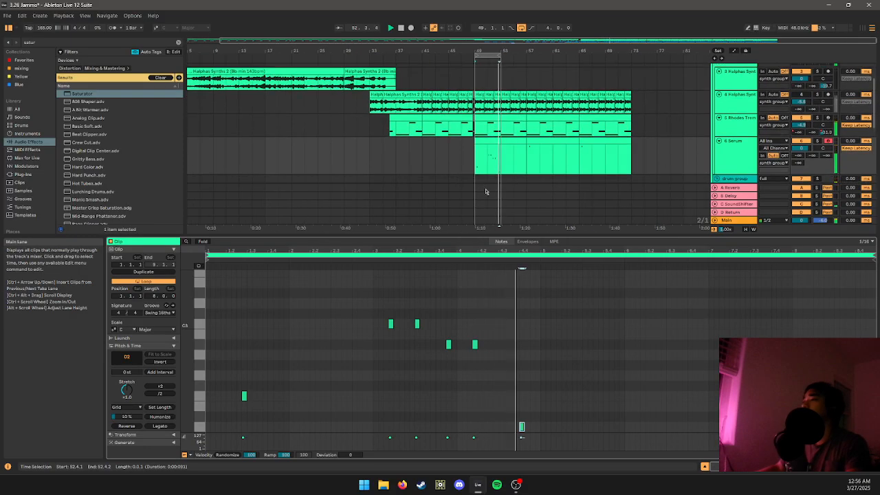
- Delete the last D2 note from the Serum clip and move the four-bar loop to 53.1.1
{"action": "left_click_drag", "start_coordinate": [528, 418], "coordinate": [515, 413]}
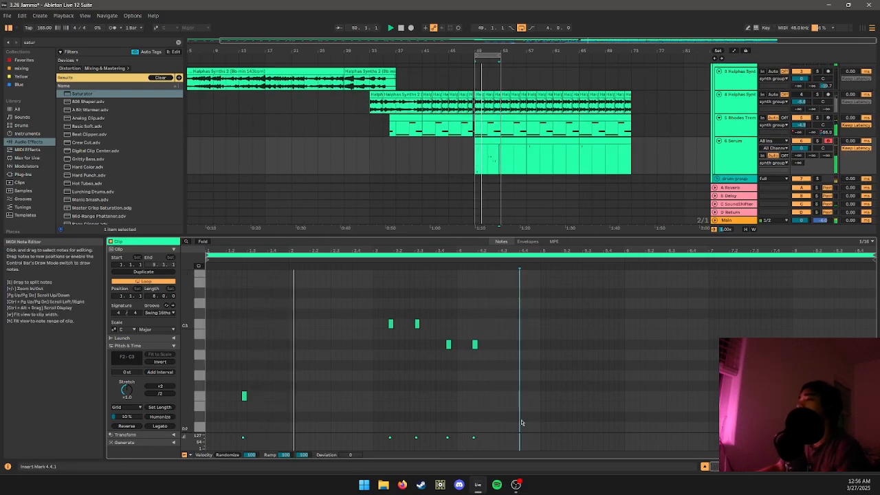
{"action": "left_click_drag", "start_coordinate": [503, 163], "coordinate": [518, 164]}
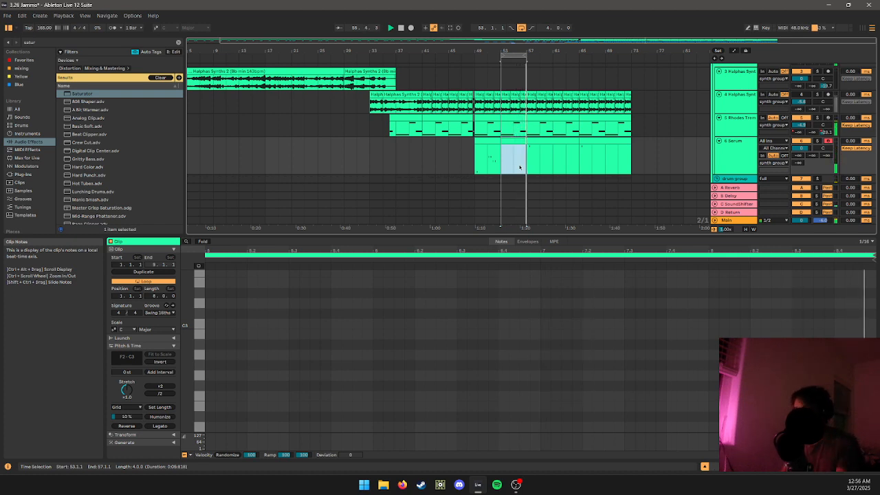
- Clear the remaining bass notes from the first Serum clip and stop playback
{"action": "left_click", "coordinate": [500, 272]}
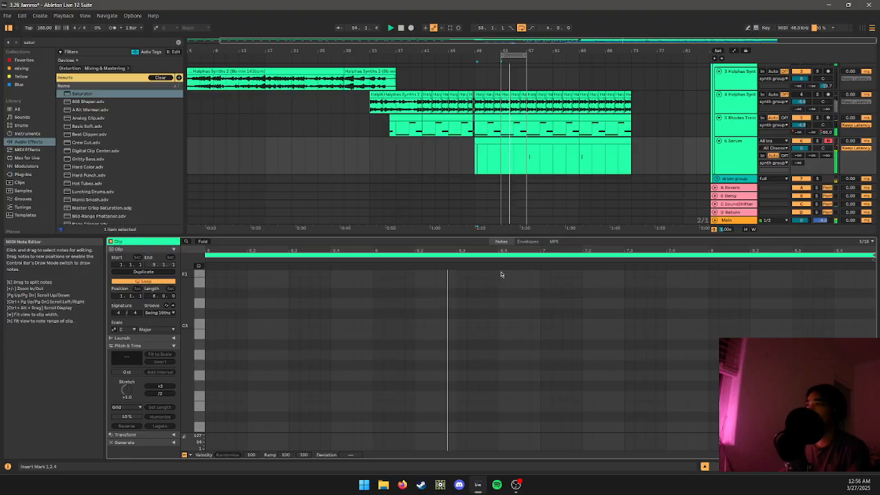
{"action": "right_click", "coordinate": [501, 274]}
{"action": "left_click", "coordinate": [656, 111]}
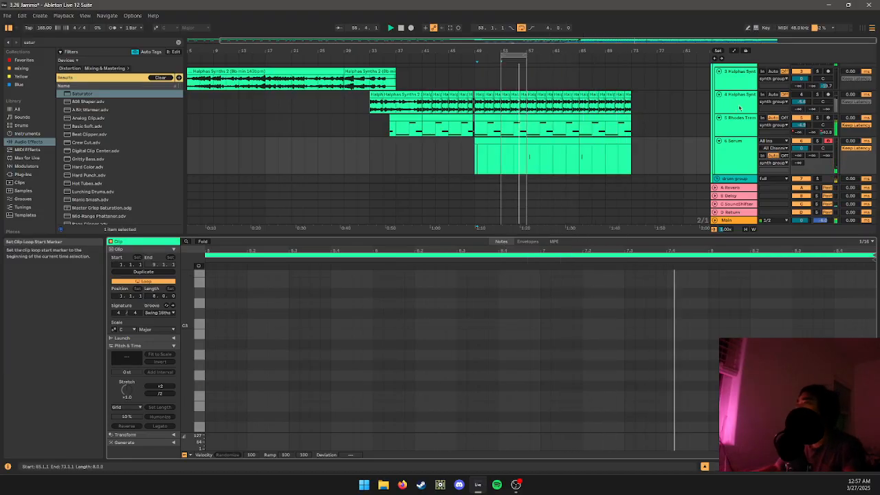
{"action": "key", "text": "space"}
{"action": "left_click_drag", "start_coordinate": [657, 107], "coordinate": [665, 98]}
{"action": "scroll", "coordinate": [667, 99], "scroll_direction": "up", "scroll_amount": 2}
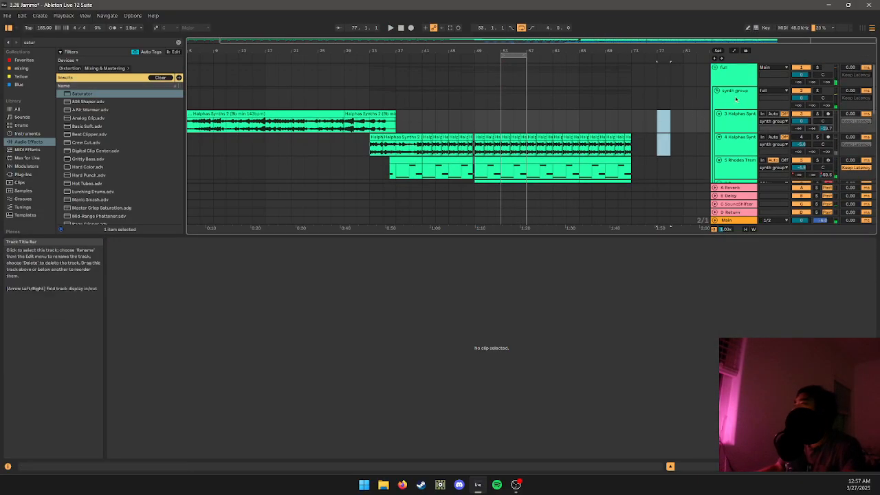
- Inspect the time curve in the synth group's first ShaperBox 3
{"action": "left_click", "coordinate": [735, 91]}
{"action": "key", "text": "shift+Tab"}
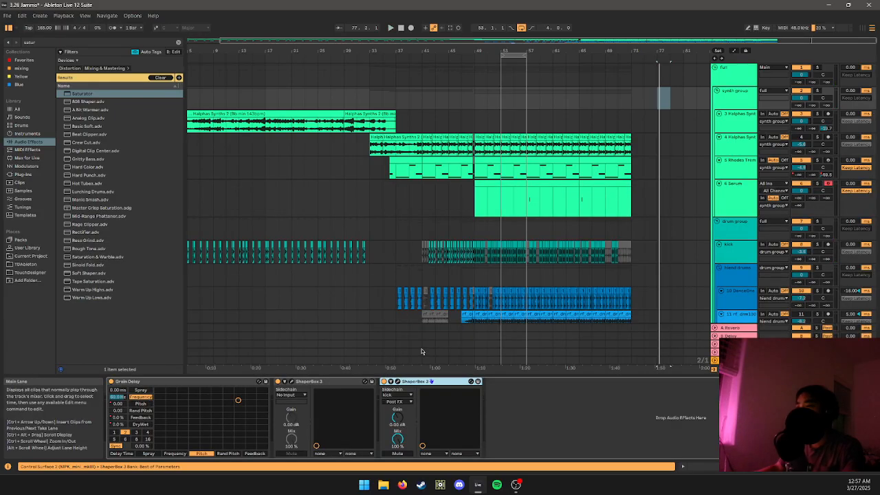
{"action": "left_click", "coordinate": [295, 381]}
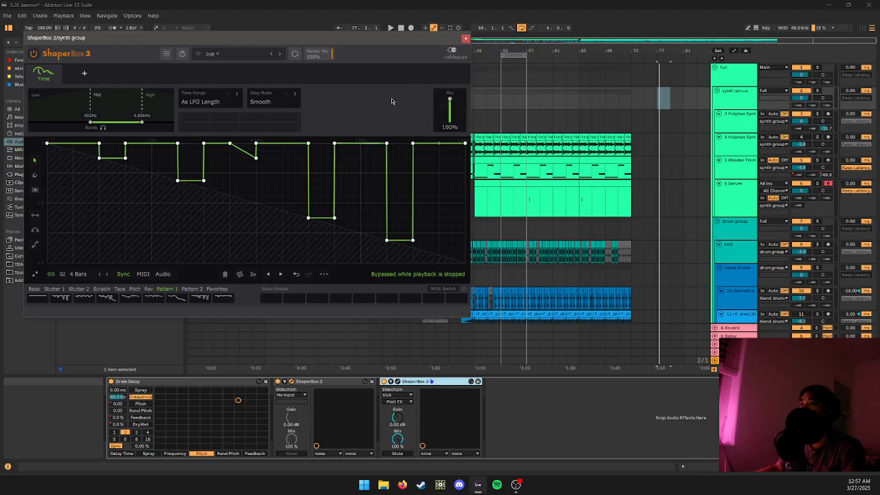
{"action": "left_click", "coordinate": [466, 37]}
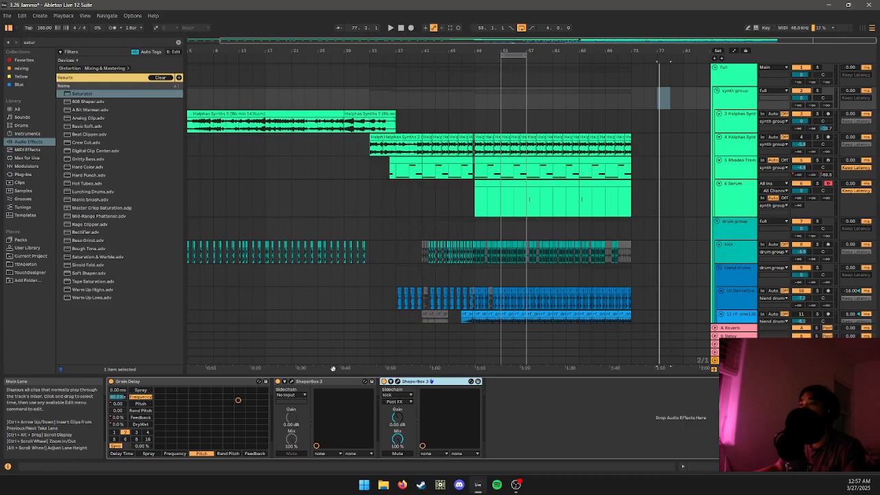
- Try automating the first ShaperBox 3's Device On parameter so it switches off at bar 45
{"action": "right_click", "coordinate": [287, 382]}
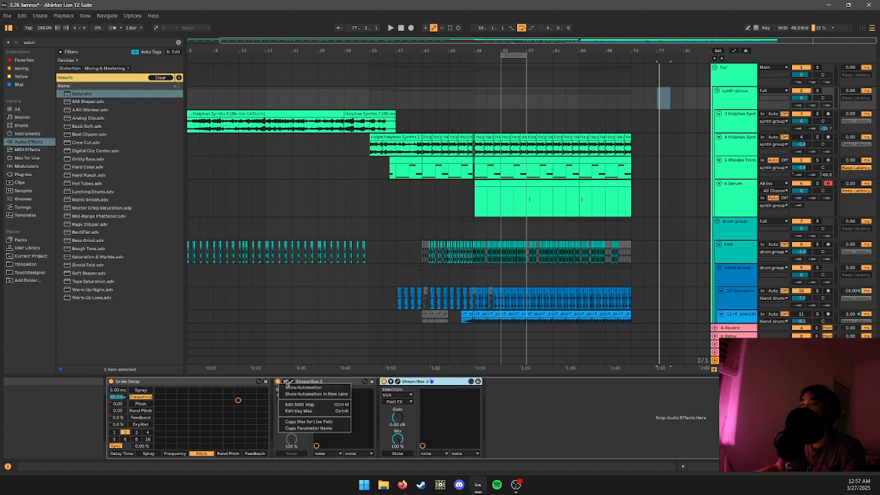
{"action": "left_click", "coordinate": [290, 394]}
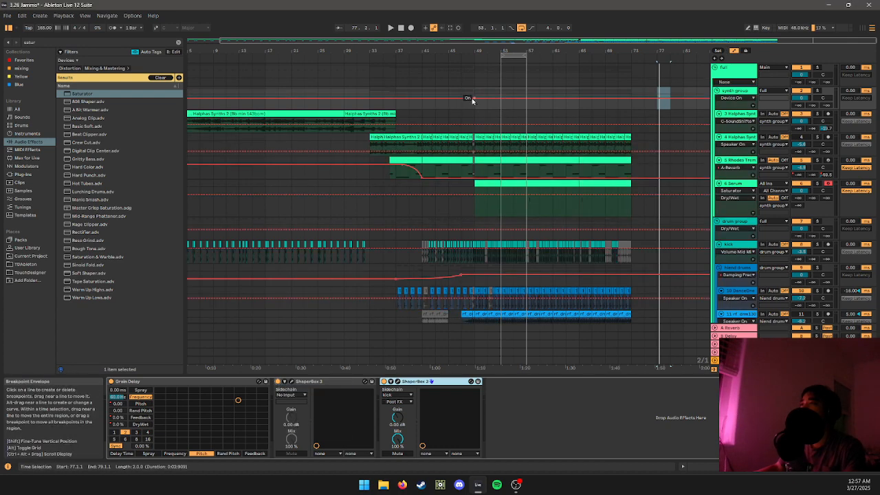
{"action": "left_click", "coordinate": [448, 99]}
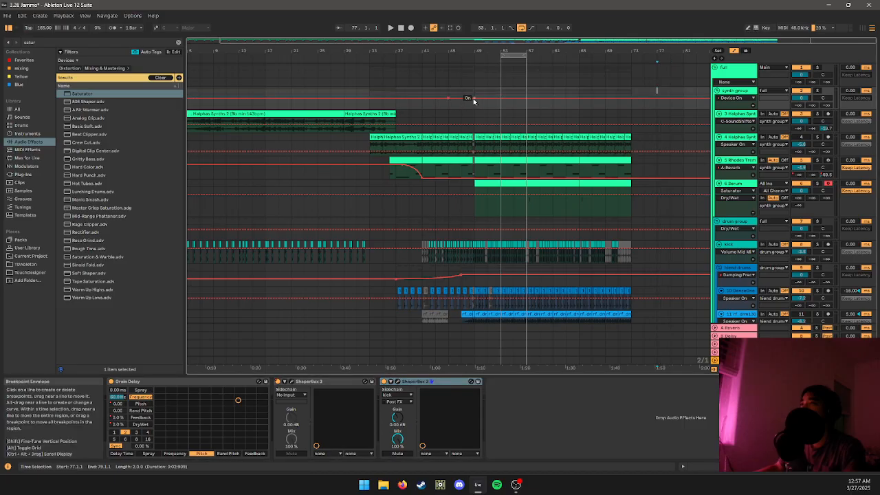
{"action": "left_click_drag", "start_coordinate": [474, 98], "coordinate": [422, 98]}
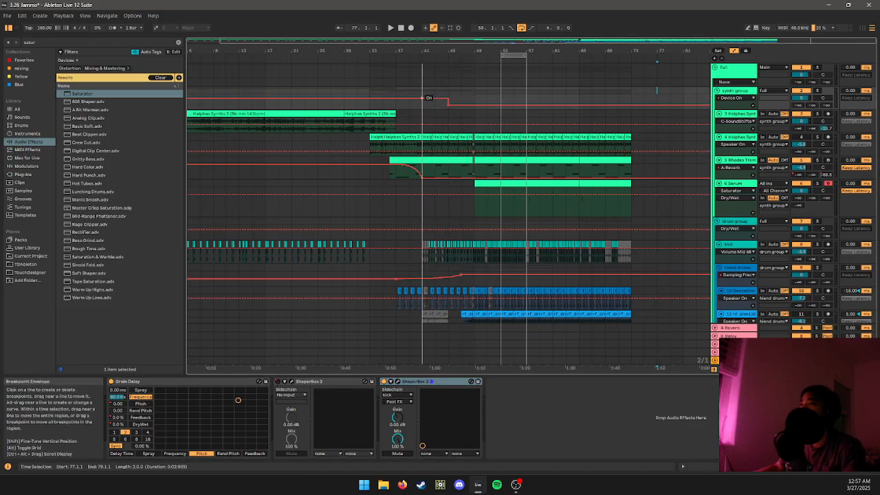
{"action": "left_click", "coordinate": [436, 103]}
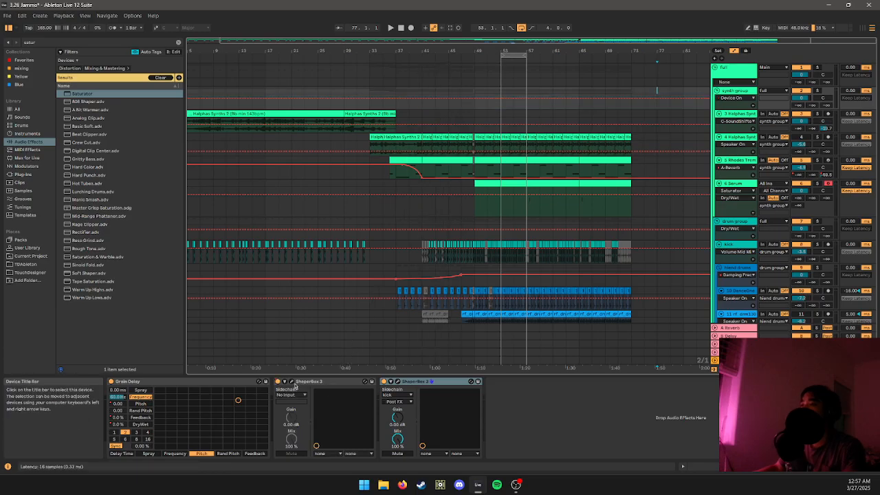
- Expose the Time Mid Mix parameter of the synth group's first ShaperBox 3 and show its automation
{"action": "left_click", "coordinate": [311, 381]}
{"action": "left_click", "coordinate": [291, 381]}
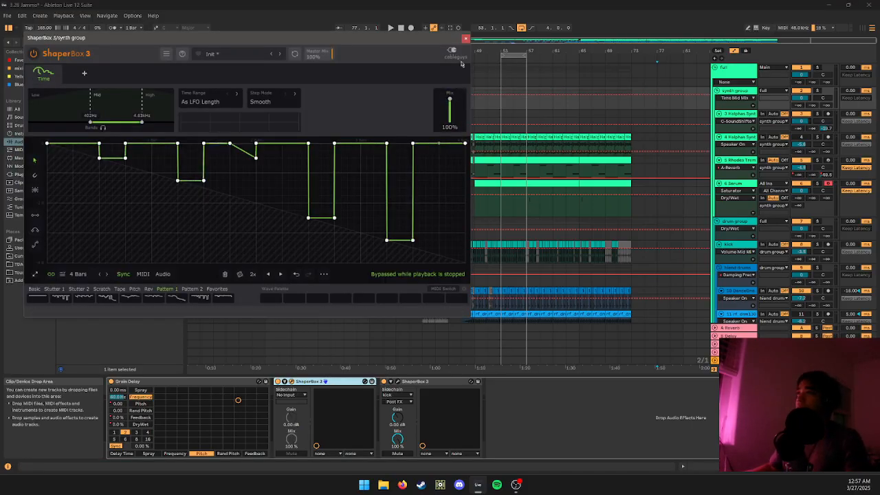
{"action": "left_click", "coordinate": [466, 38]}
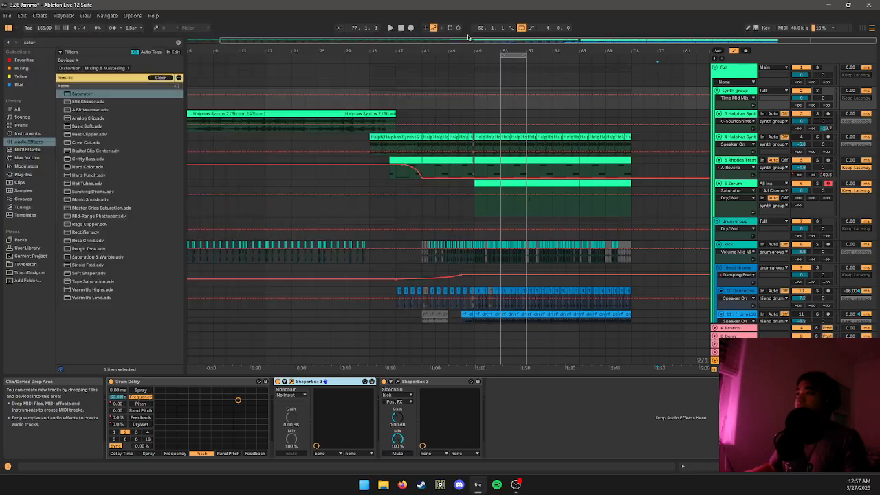
{"action": "left_click", "coordinate": [282, 381]}
{"action": "left_click", "coordinate": [387, 381]}
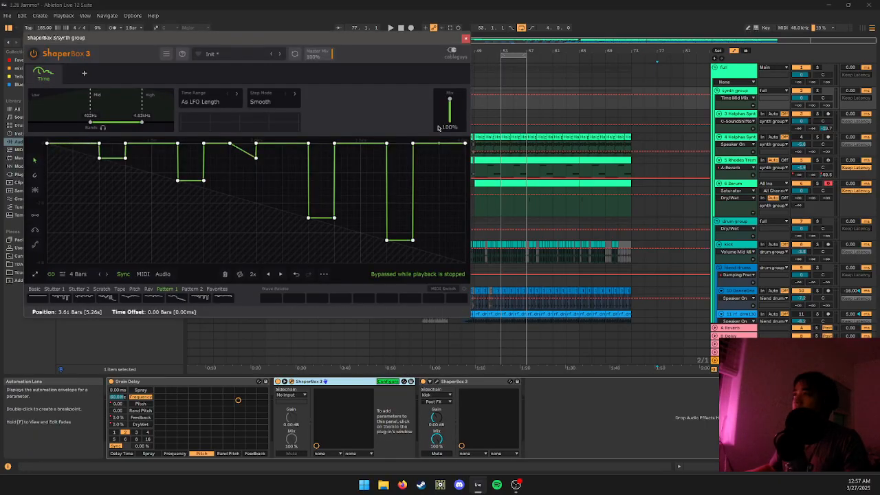
{"action": "left_click", "coordinate": [465, 38]}
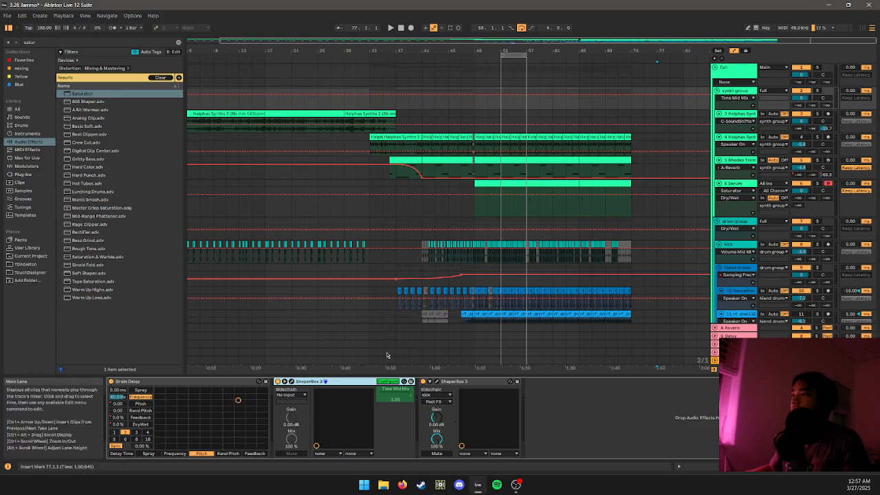
{"action": "right_click", "coordinate": [406, 401]}
{"action": "left_click", "coordinate": [430, 405]}
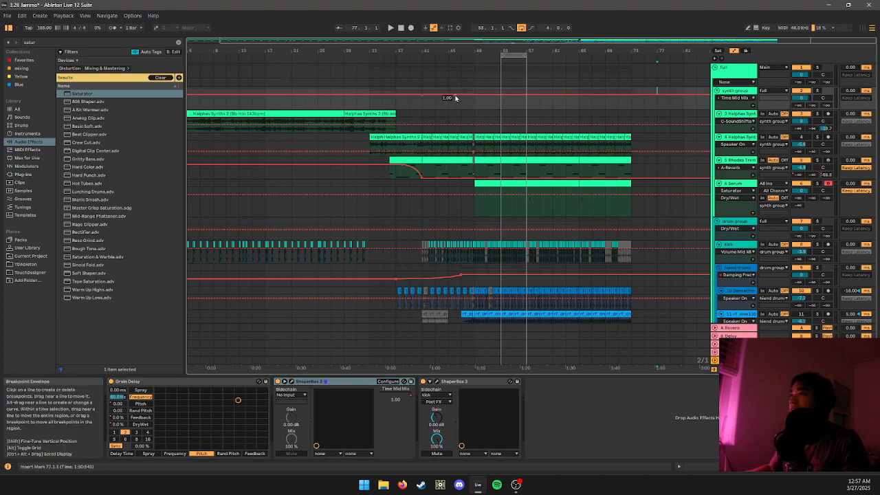
- Automate Time Mid Mix on the synth group to drop from 1.00 to 0.00 at bar 39, audition it, and save the set
{"action": "left_click_drag", "start_coordinate": [461, 98], "coordinate": [461, 108]}
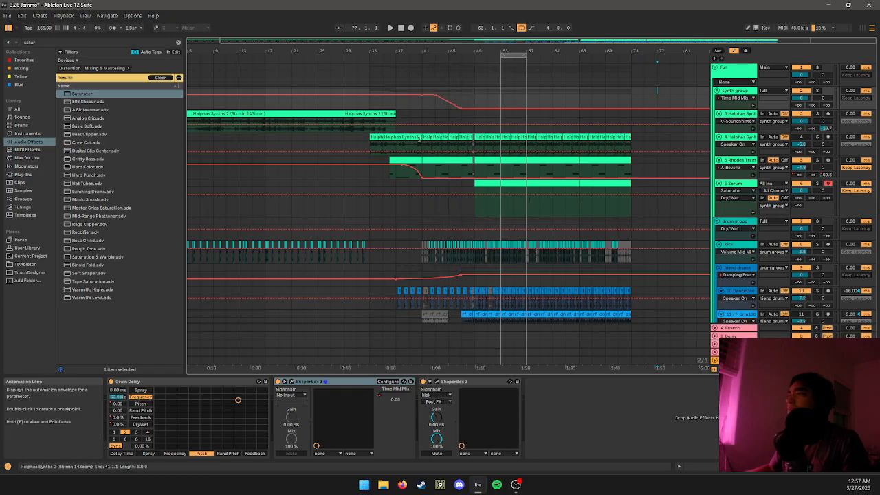
{"action": "key", "text": "a"}
{"action": "key", "text": "a"}
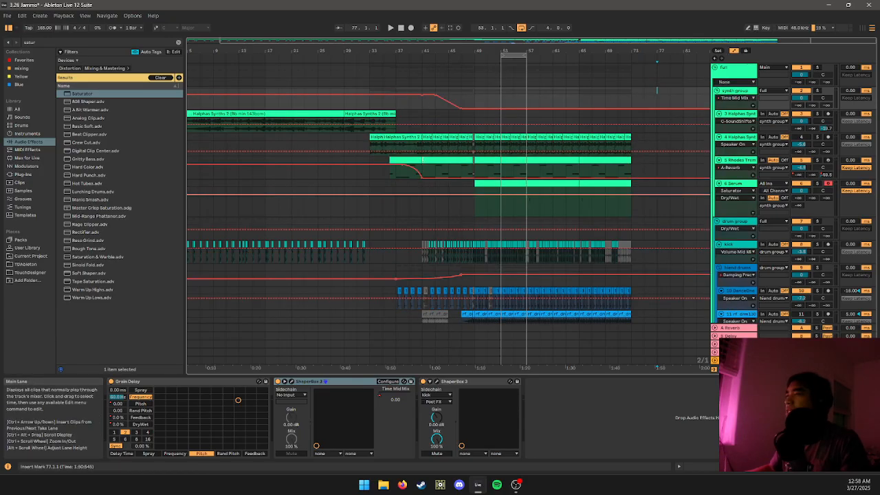
{"action": "left_click", "coordinate": [413, 94]}
{"action": "key", "text": "space"}
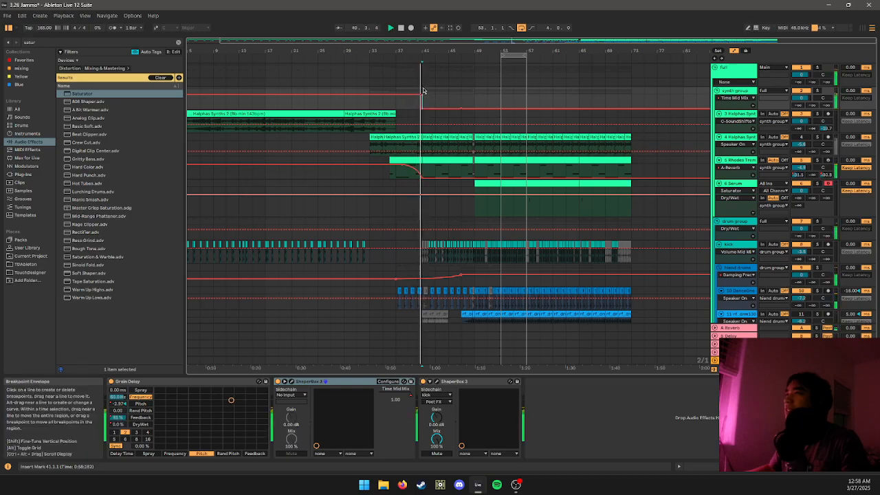
{"action": "mouse_move", "coordinate": [422, 95]}
{"action": "left_mouse_down"}
{"action": "mouse_move", "coordinate": [409, 94]}
{"action": "mouse_move", "coordinate": [417, 106]}
{"action": "left_mouse_up"}
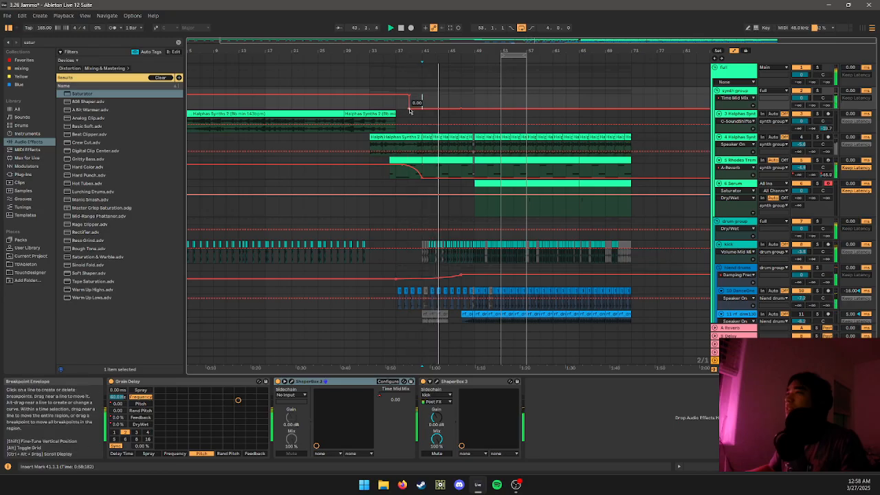
{"action": "key", "text": "a"}
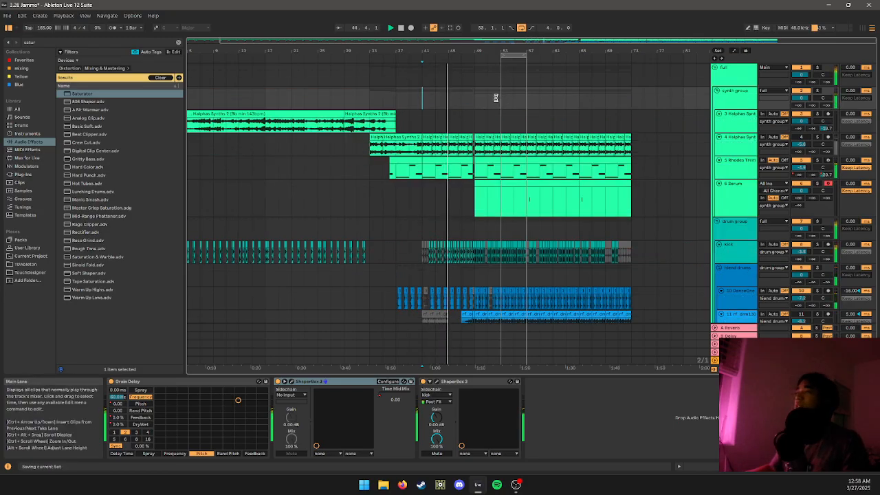
{"action": "key", "text": "a"}
{"action": "key", "text": "a"}
{"action": "key", "text": "a"}
{"action": "key", "text": "a"}
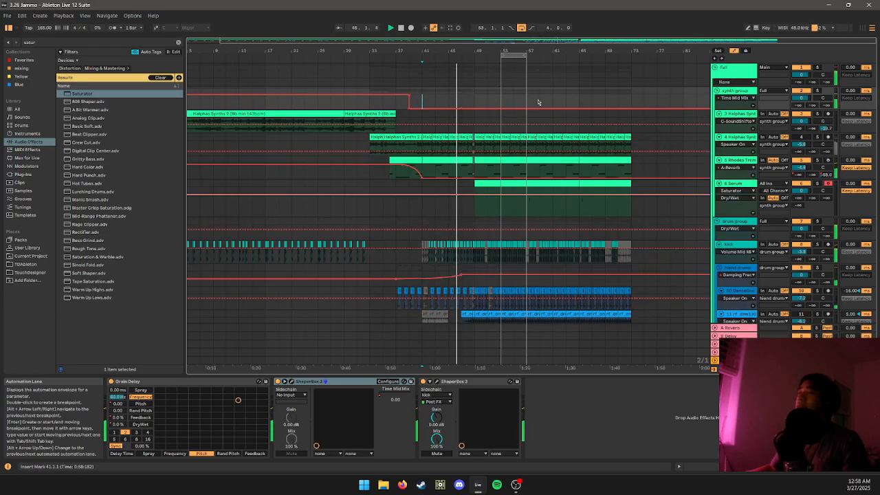
- Examine the first Serum clip across its pitch range for missing bass notes
{"action": "left_click", "coordinate": [503, 185]}
{"action": "scroll", "coordinate": [503, 186], "scroll_direction": "down", "scroll_amount": 2}
{"action": "scroll", "coordinate": [505, 187], "scroll_direction": "up", "scroll_amount": 1}
{"action": "double_click", "coordinate": [506, 180]}
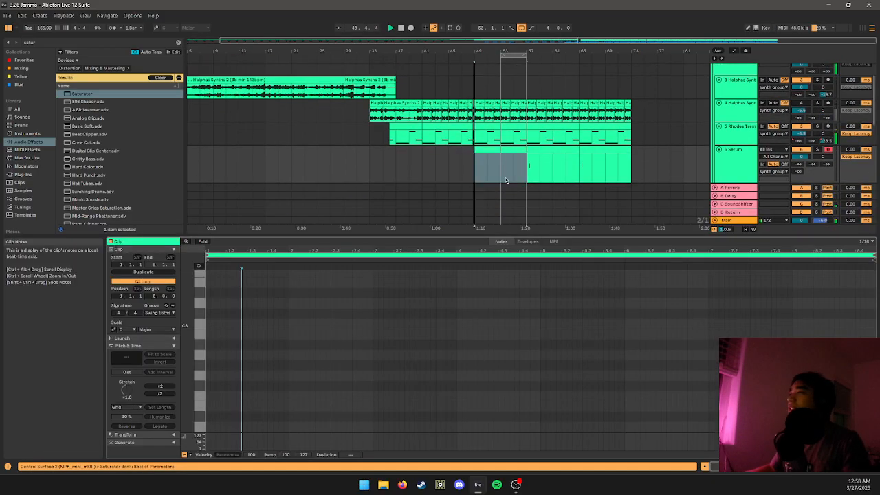
{"action": "scroll", "coordinate": [435, 283], "scroll_direction": "down", "scroll_amount": 2}
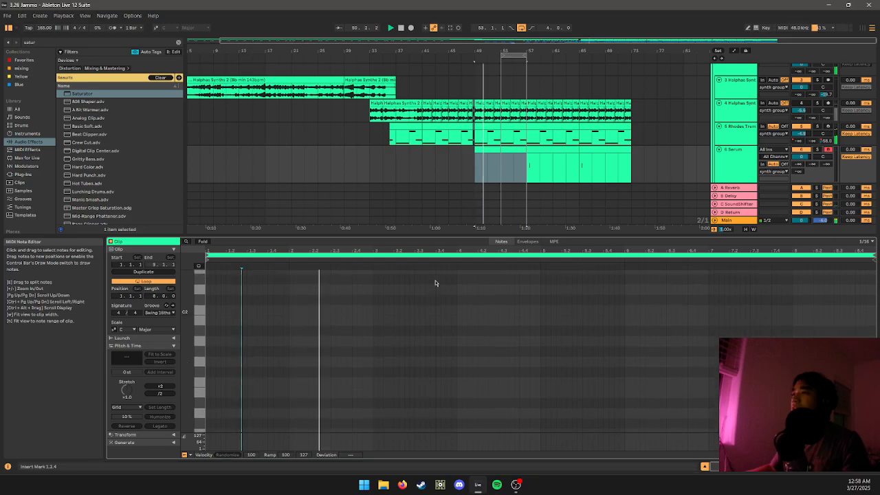
{"action": "scroll", "coordinate": [436, 283], "scroll_direction": "up", "scroll_amount": 5}
{"action": "left_click", "coordinate": [435, 283]}
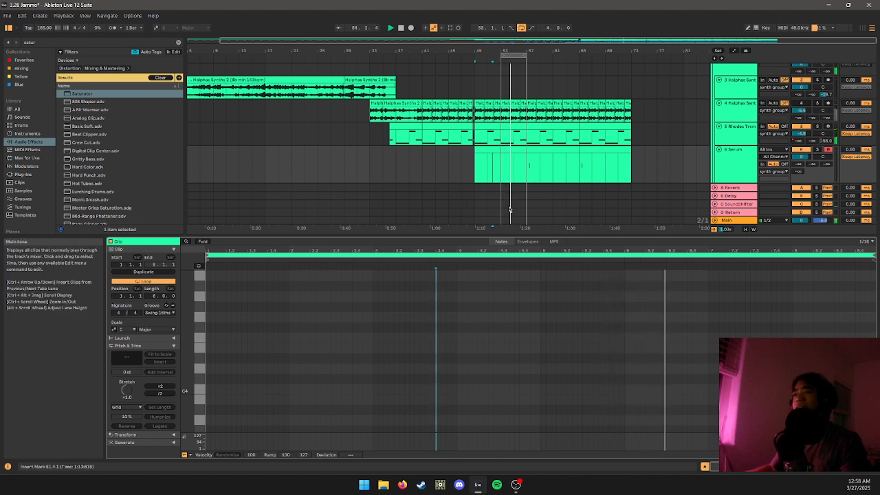
- Restore the F2 to C3 bass notes in the first Serum clip by undoing their deletion
{"action": "key", "text": "ctrl+z"}
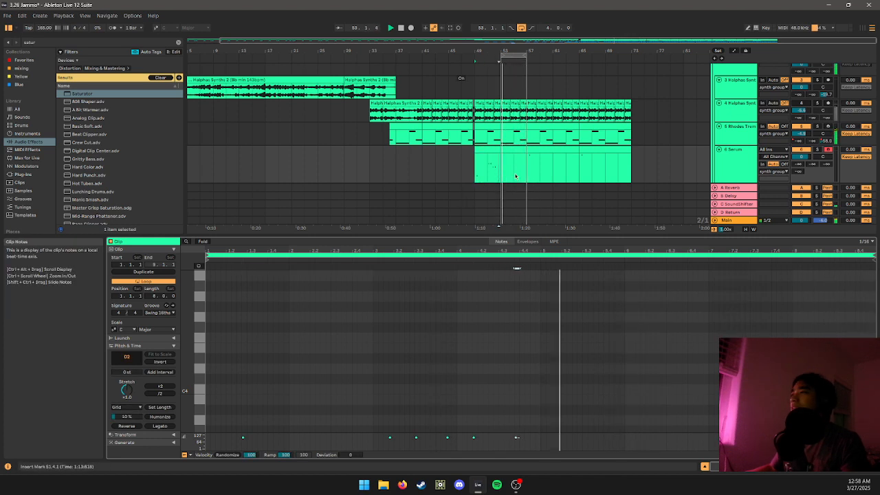
{"action": "key", "text": "ctrl+a"}
{"action": "key", "text": "Delete"}
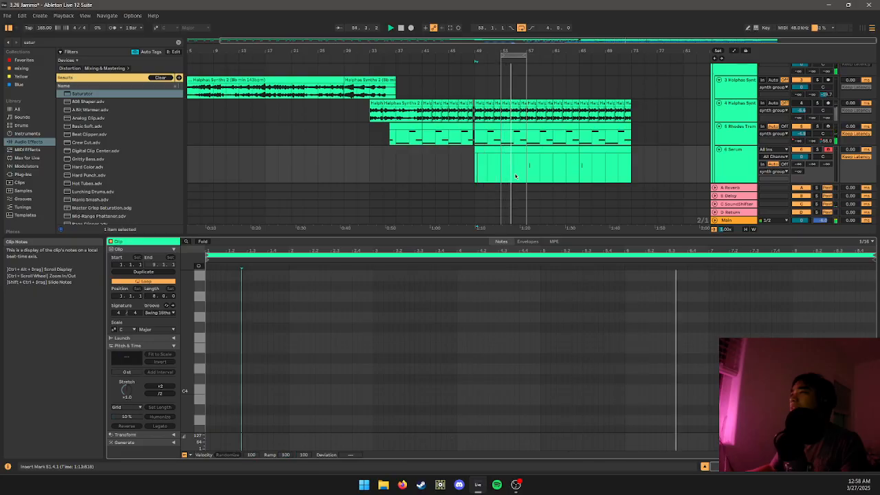
{"action": "key", "text": "ctrl+z"}
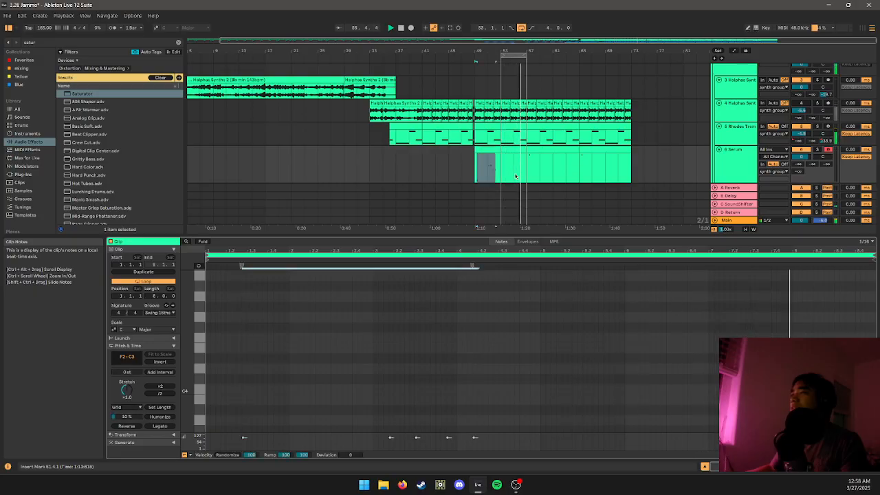
{"action": "key", "text": "Delete"}
{"action": "key", "text": "ctrl+z"}
{"action": "key", "text": "Delete"}
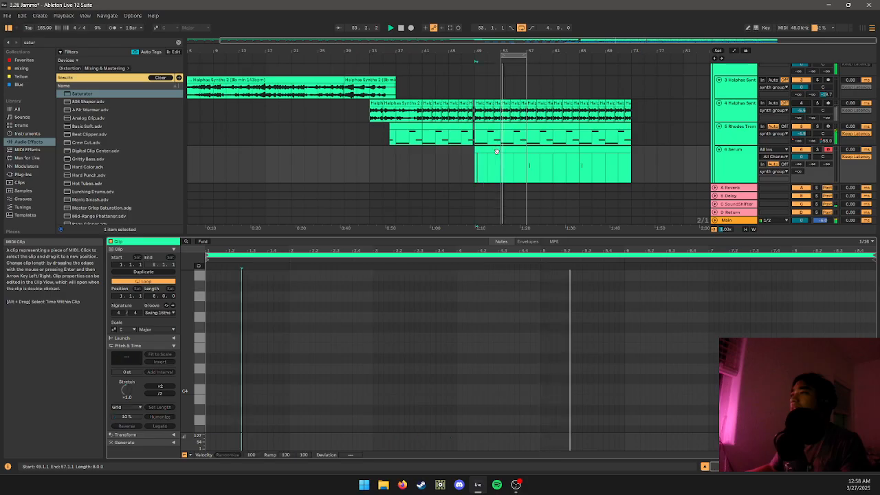
{"action": "left_click", "coordinate": [493, 149]}
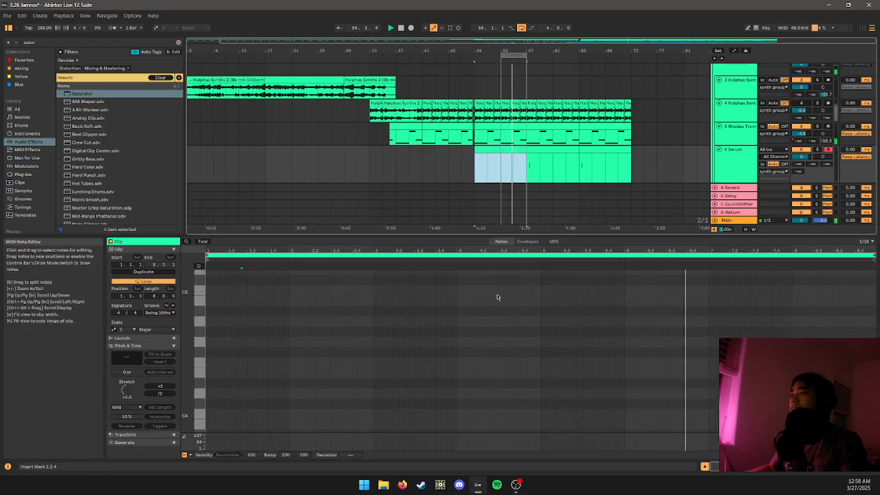
{"action": "key", "text": "ctrl+z"}
- Expose the Time Mid Mix parameter of the synth group's first ShaperBox 3 and set its mix to 100%
{"action": "left_click", "coordinate": [410, 71]}
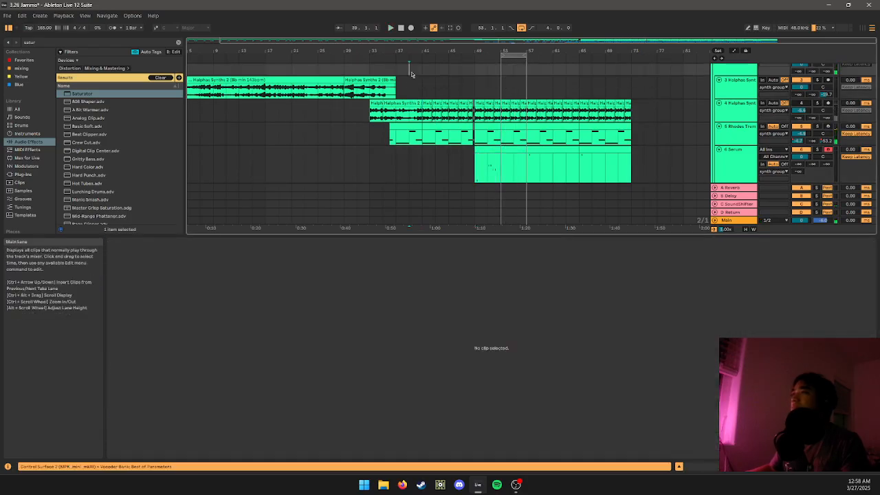
{"action": "scroll", "coordinate": [433, 91], "scroll_direction": "up", "scroll_amount": 2}
{"action": "left_click", "coordinate": [432, 104]}
{"action": "key", "text": "shift+Tab"}
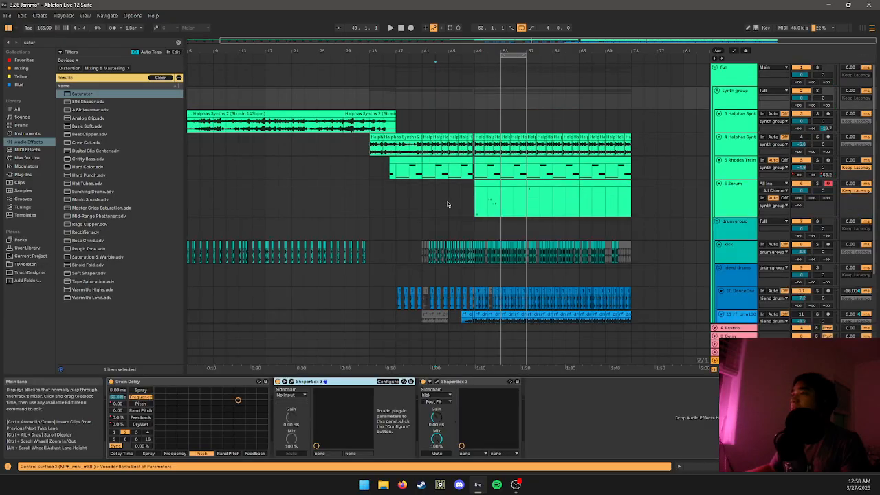
{"action": "left_click", "coordinate": [389, 382]}
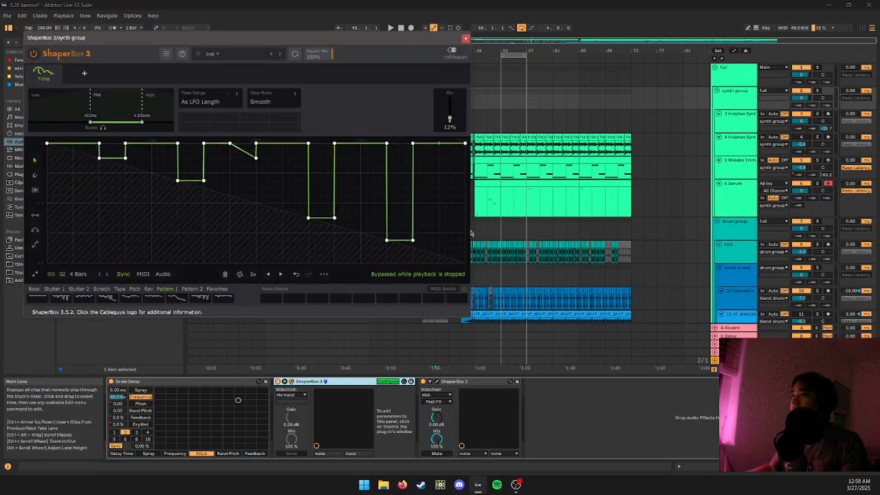
{"action": "left_click", "coordinate": [460, 125]}
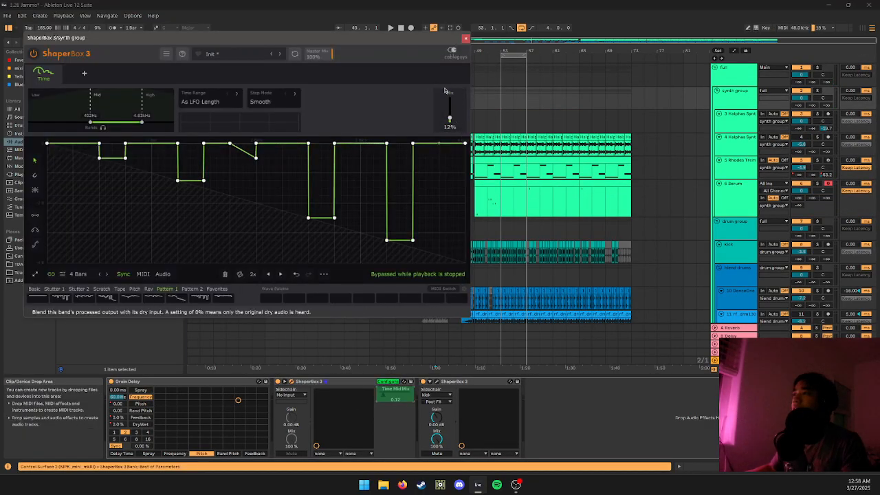
{"action": "left_click_drag", "start_coordinate": [449, 113], "coordinate": [449, 99]}
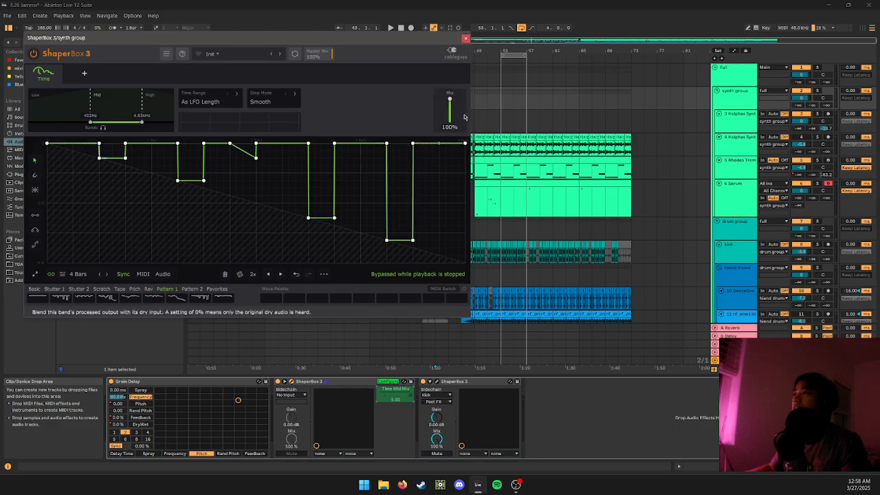
{"action": "left_click", "coordinate": [466, 39]}
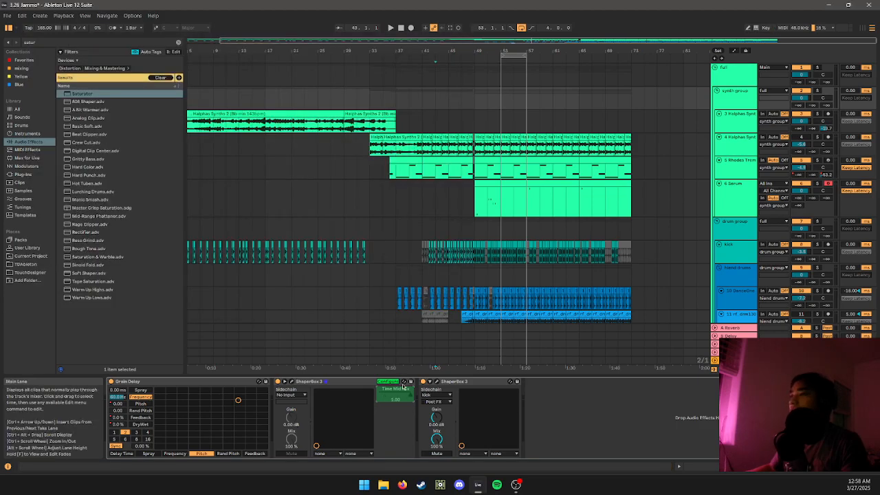
- Show the Time Mid Mix automation on the synth group and drop it from 1.00 to 0.00 at bar 37
{"action": "left_click", "coordinate": [390, 381]}
{"action": "right_click", "coordinate": [402, 402]}
{"action": "left_click", "coordinate": [426, 403]}
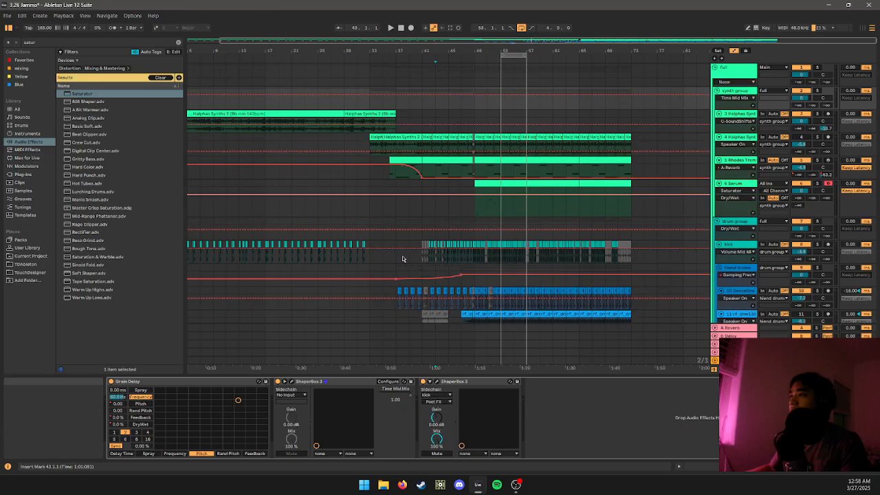
{"action": "left_click", "coordinate": [396, 97]}
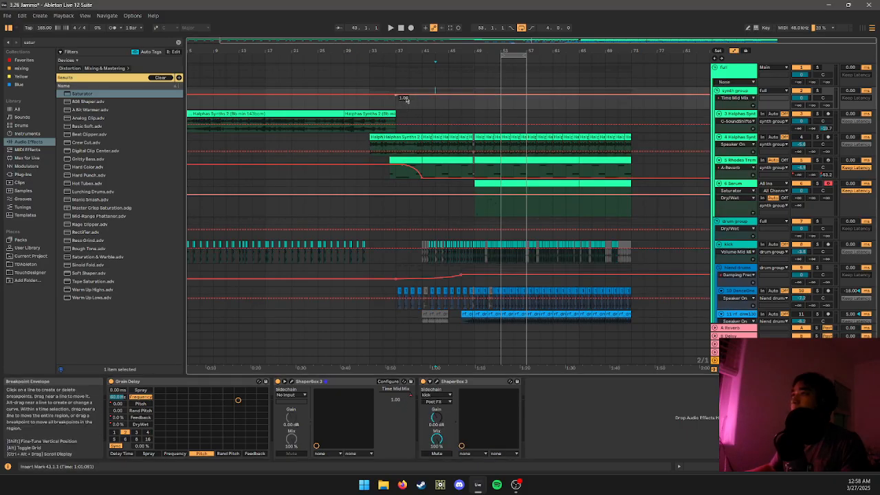
{"action": "left_click_drag", "start_coordinate": [418, 96], "coordinate": [396, 108]}
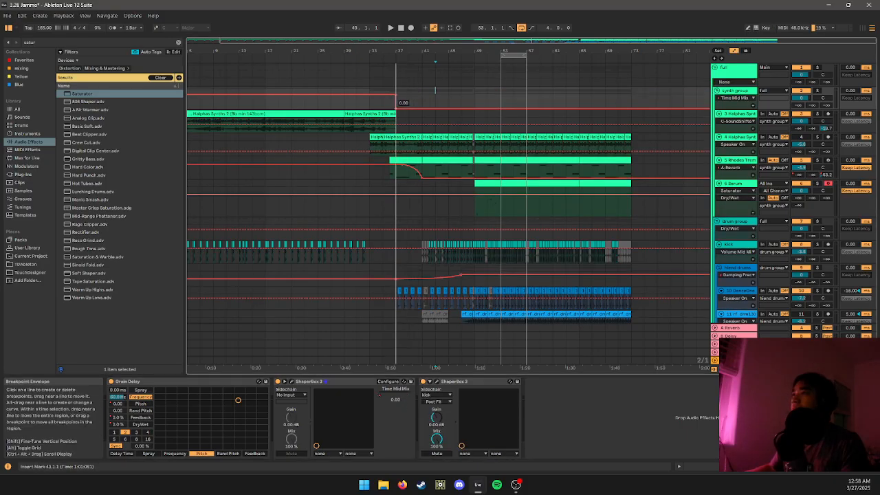
{"action": "key", "text": "a"}
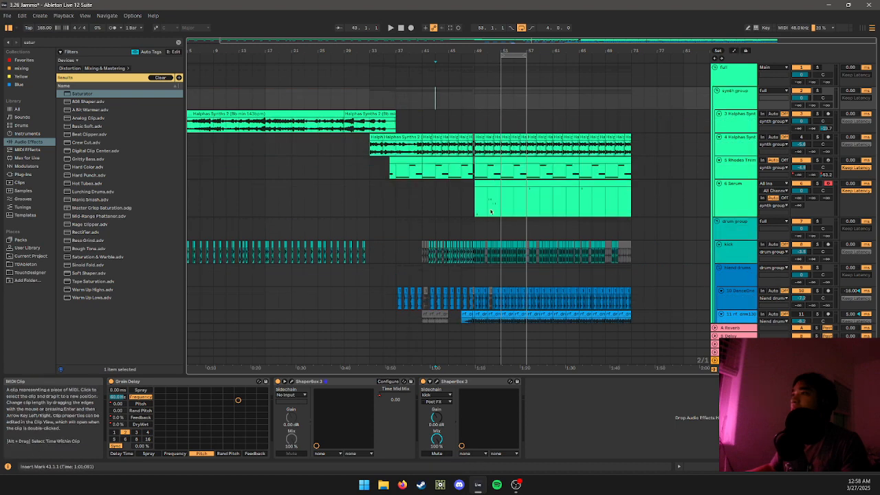
- Save the set and audition the transition into the drop from bar 47
{"action": "left_click", "coordinate": [465, 200]}
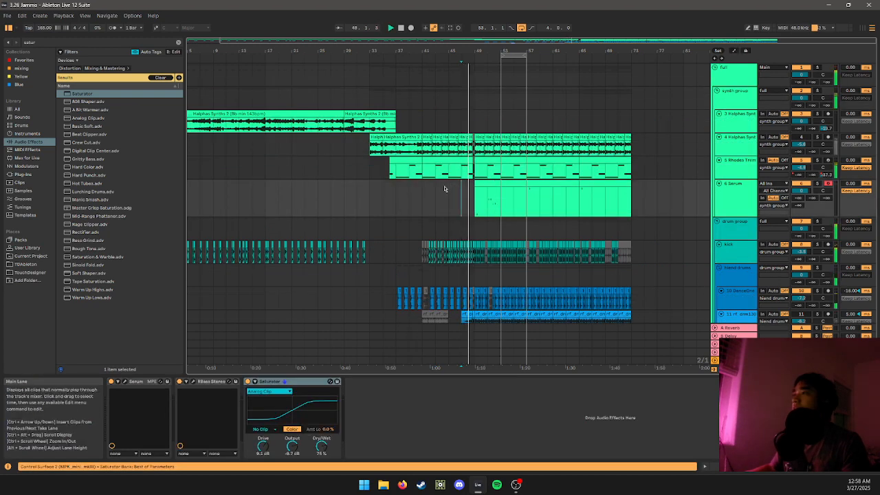
{"action": "key", "text": "a"}
{"action": "key", "text": "a"}
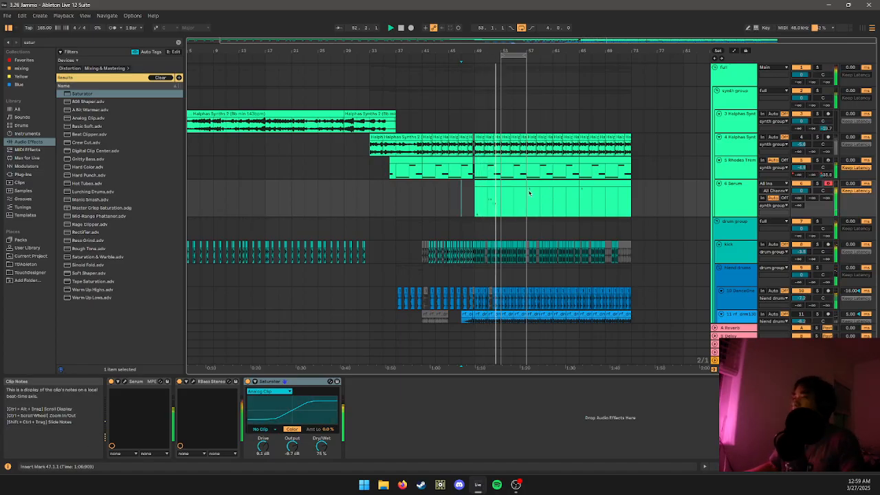
{"action": "key", "text": "shift+Tab"}
{"action": "key", "text": "shift+Tab"}
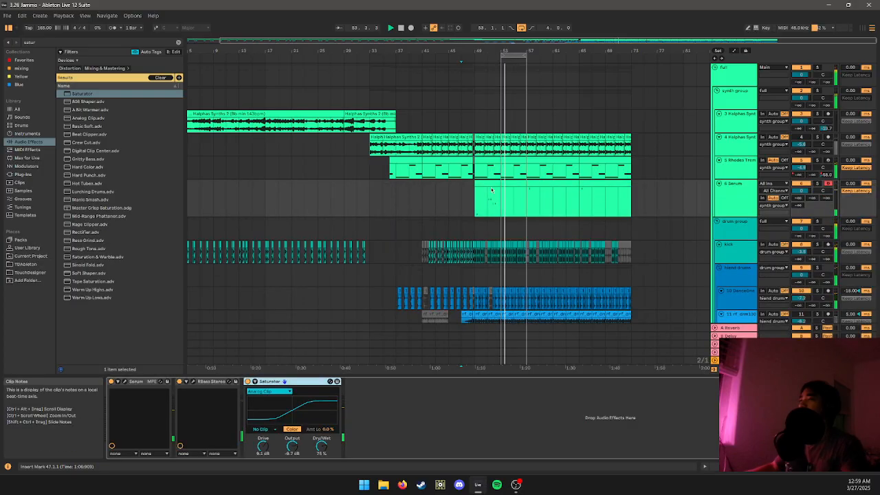
- Duplicate the four-bar Serum clip at bar 49 onto bars 53 to 57
{"action": "left_click", "coordinate": [493, 183]}
{"action": "key", "text": "ctrl+d"}
{"action": "key", "text": "ctrl+z"}
{"action": "left_click_drag", "start_coordinate": [502, 191], "coordinate": [533, 190]}
- Delete the lone F3 note from the Serum clip starting at bar 57
{"action": "left_click", "coordinate": [533, 189]}
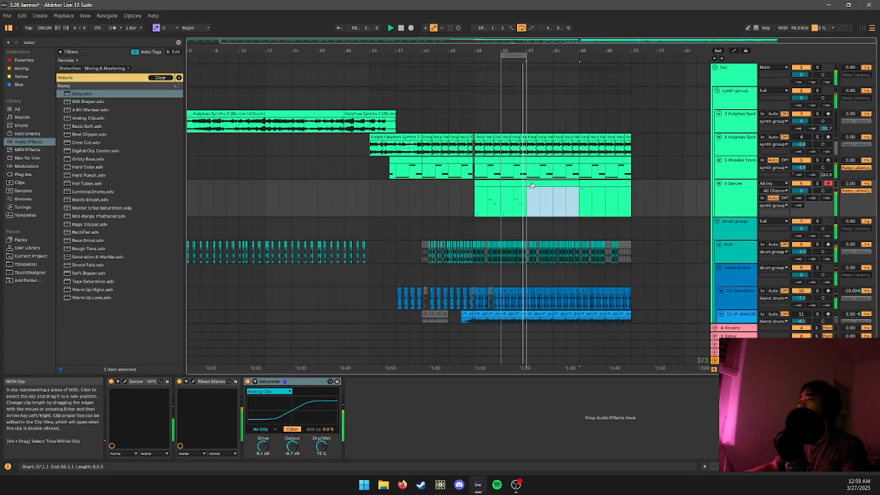
{"action": "key", "text": "shift+Tab"}
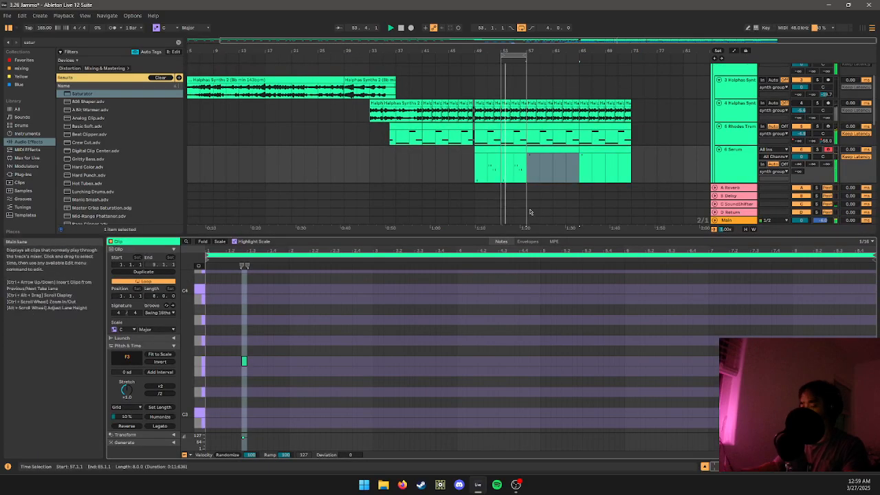
{"action": "left_click", "coordinate": [472, 345]}
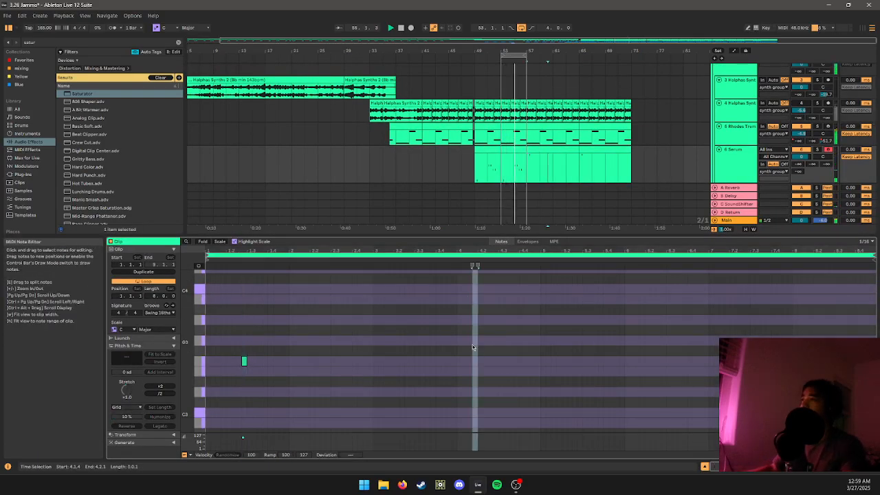
{"action": "key", "text": "Delete"}
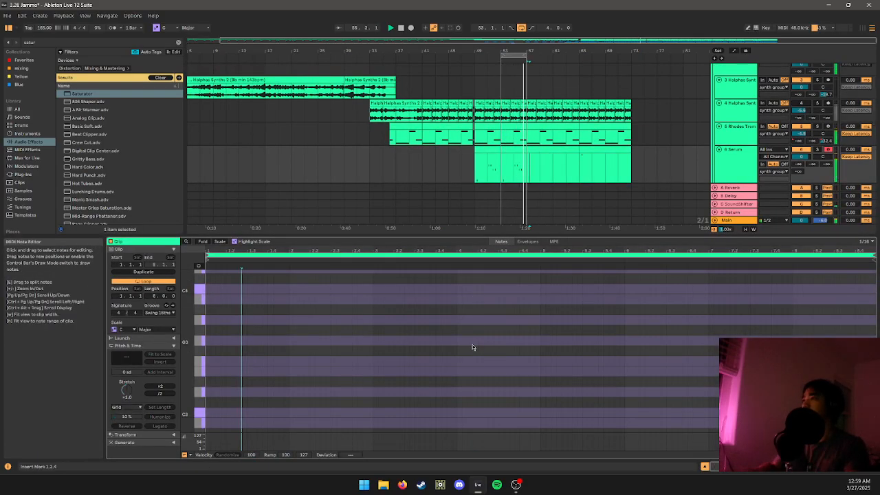
- Record a Serum bass take over looped bars 57 to 65 and extend the recorded clip's start back to bar 57
{"action": "left_click", "coordinate": [544, 150]}
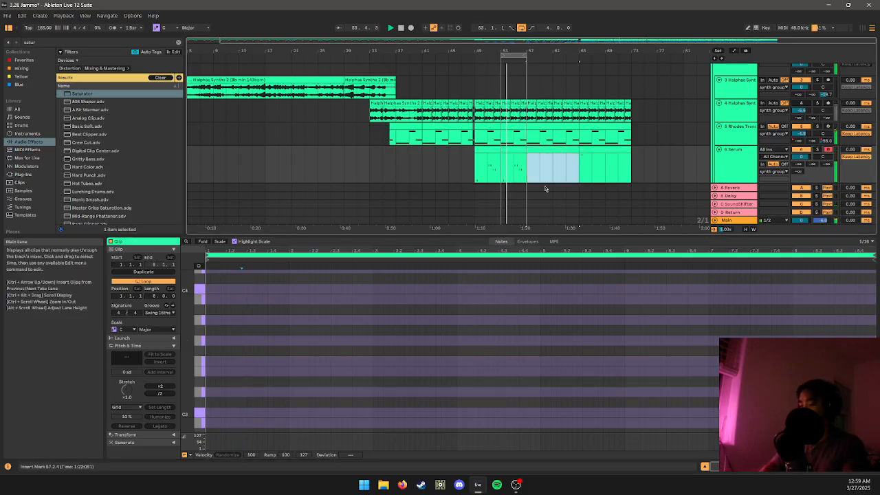
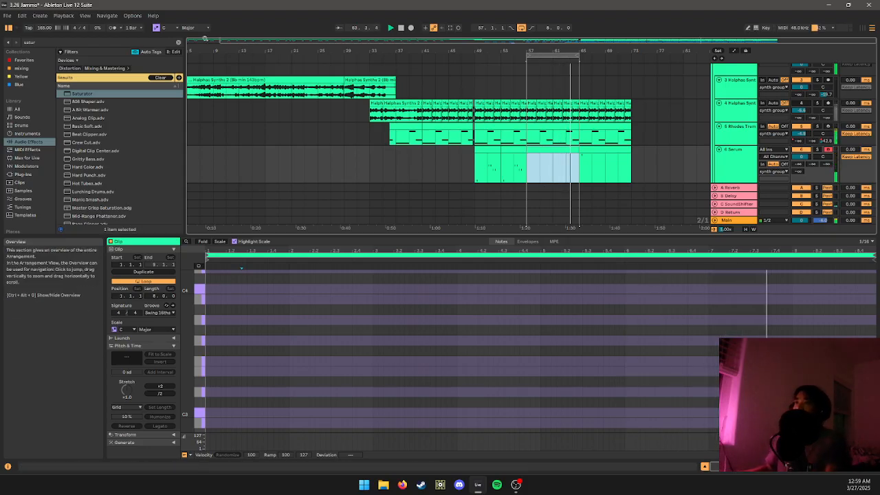
{"action": "left_click", "coordinate": [410, 28]}
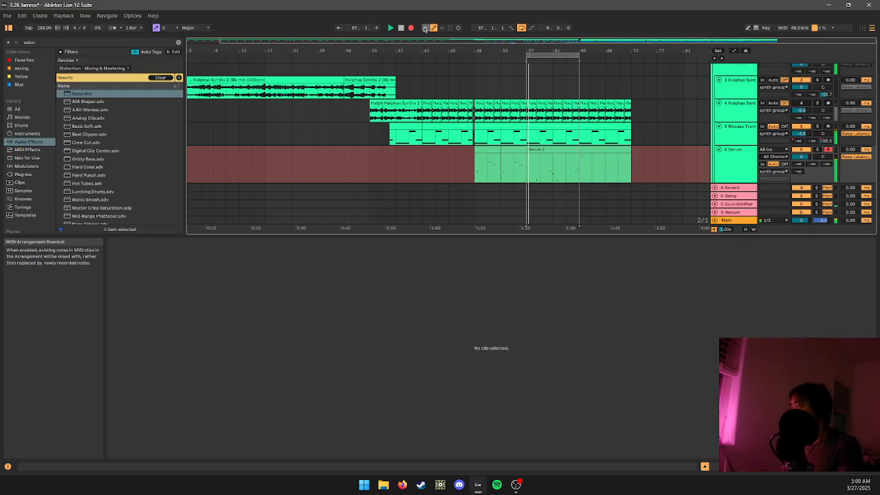
{"action": "left_click", "coordinate": [529, 149]}
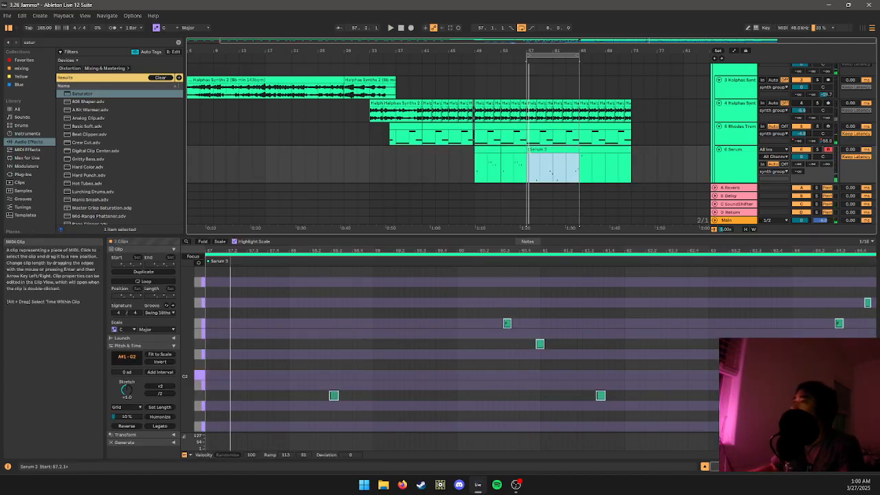
{"action": "left_click_drag", "start_coordinate": [529, 150], "coordinate": [526, 150]}
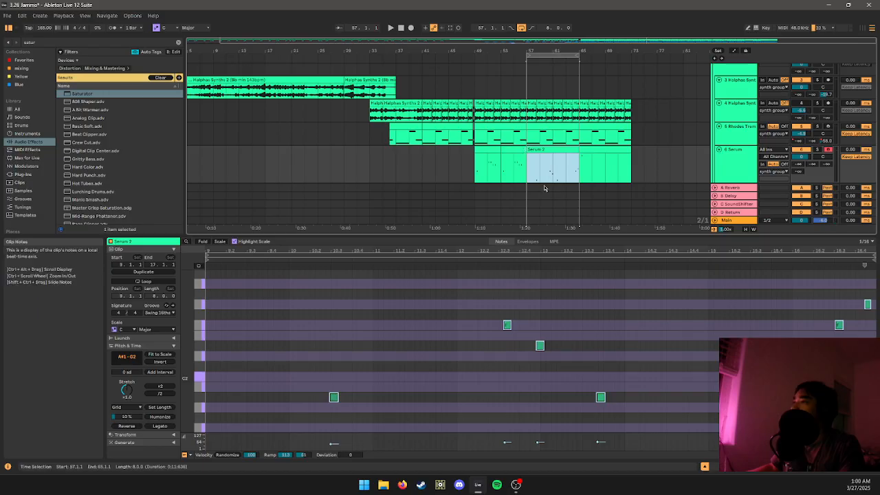
- Copy the F2 to C3 bass notes from the Serum clip at bar 53 and paste them at the start of the recorded Serum clip
{"action": "left_click", "coordinate": [486, 148]}
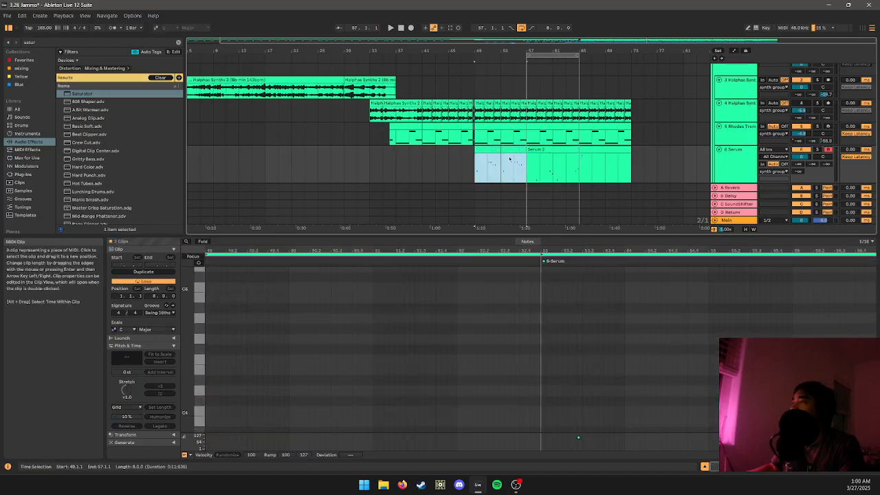
{"action": "left_click", "coordinate": [502, 324]}
{"action": "left_click", "coordinate": [515, 150]}
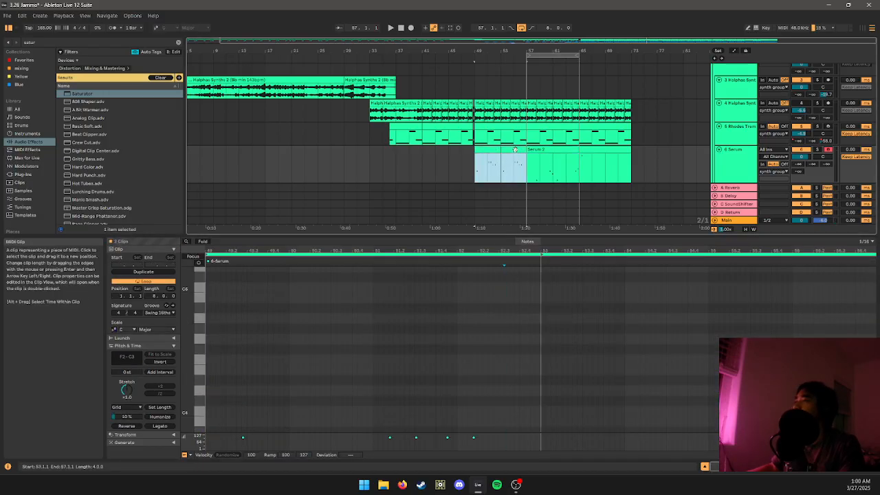
{"action": "left_click", "coordinate": [507, 297]}
{"action": "key", "text": "ctrl+a"}
{"action": "left_click", "coordinate": [514, 150]}
{"action": "left_click", "coordinate": [501, 312]}
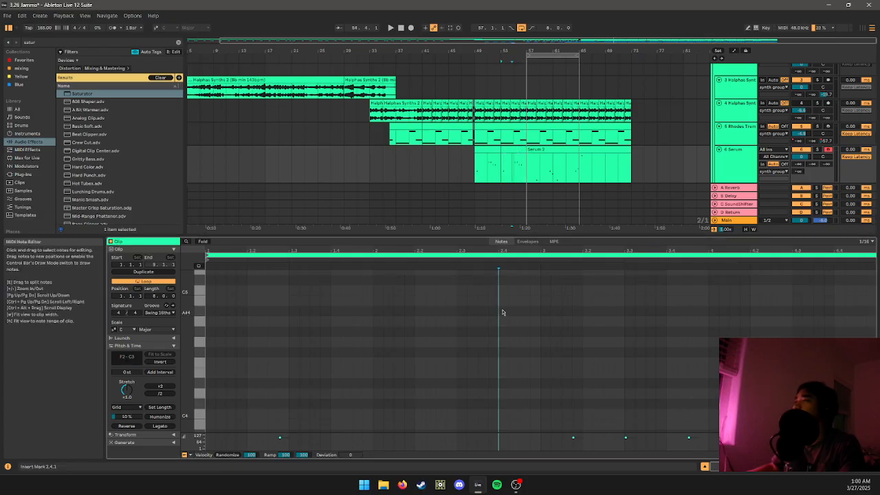
{"action": "key", "text": "ctrl+a"}
{"action": "left_click", "coordinate": [534, 149]}
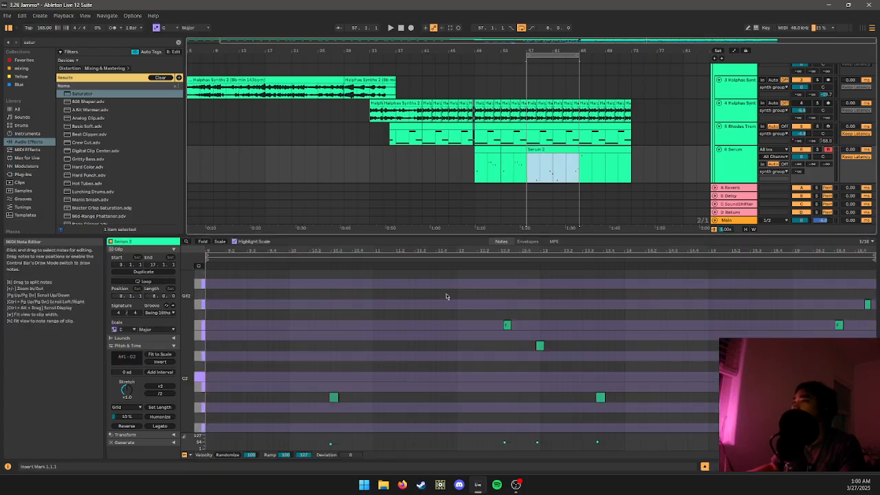
{"action": "left_click", "coordinate": [422, 299]}
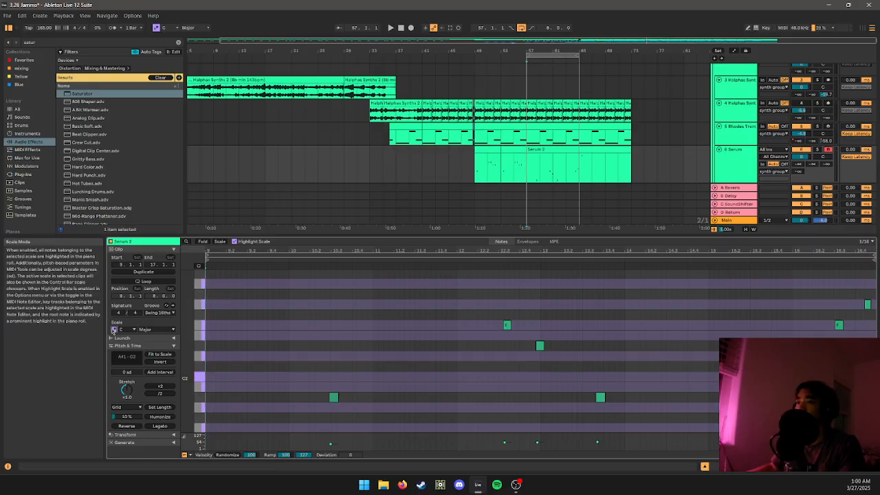
{"action": "key", "text": "ctrl+v"}
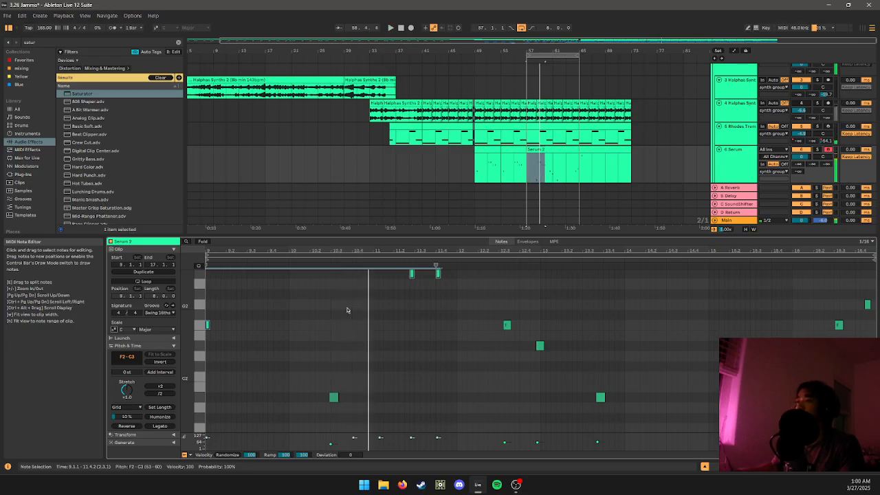
- Audition the pasted F2 to C3 notes and shift them eleven sixteenth-note steps later in the recorded Serum clip
{"action": "scroll", "coordinate": [347, 310], "scroll_direction": "up", "scroll_amount": 4}
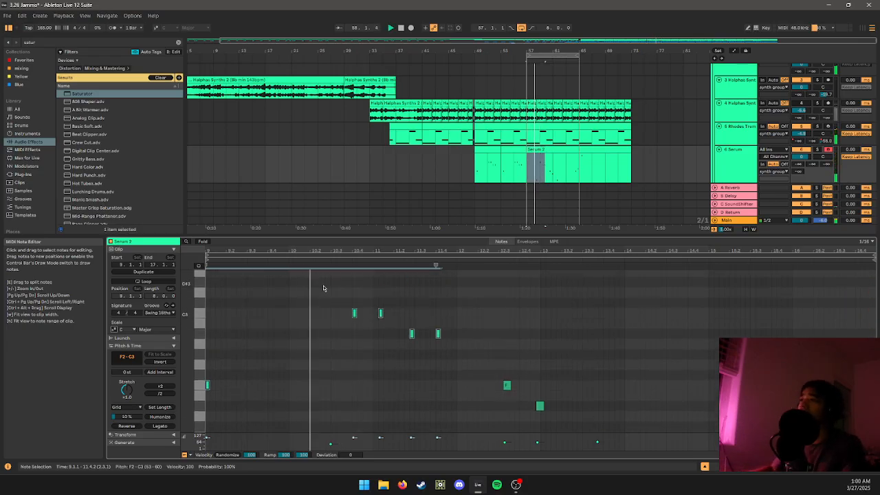
{"action": "scroll", "coordinate": [332, 291], "scroll_direction": "down", "scroll_amount": 2}
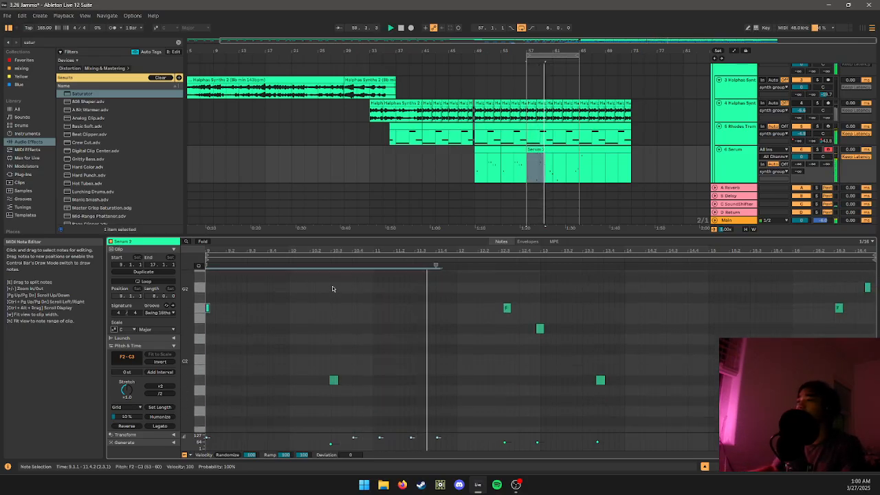
{"action": "key", "text": "k"}
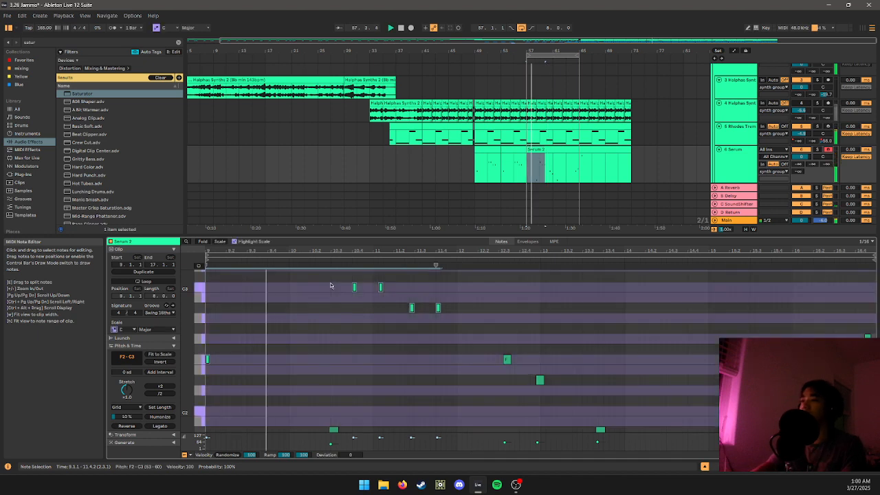
{"action": "key", "text": "k"}
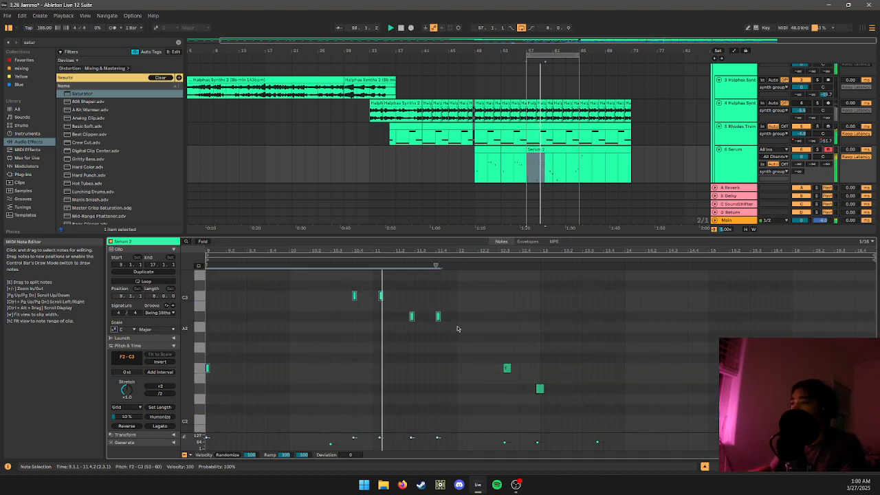
{"action": "left_click", "coordinate": [478, 296]}
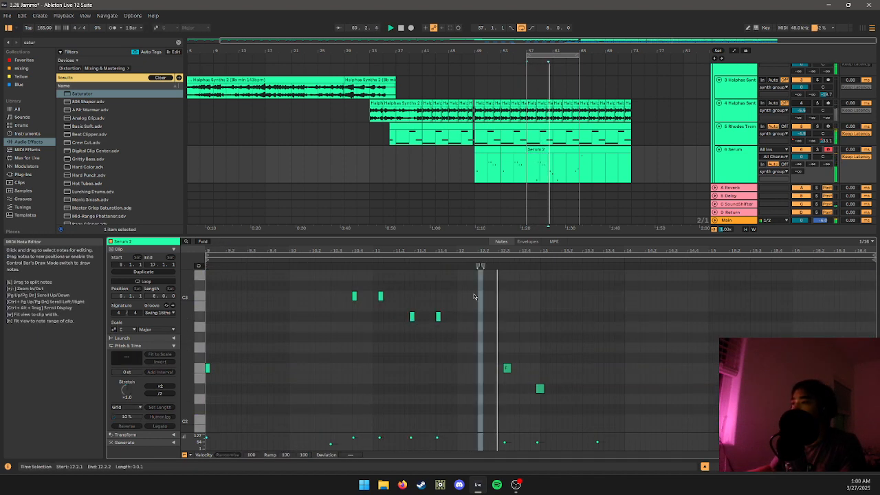
{"action": "left_click_drag", "start_coordinate": [473, 296], "coordinate": [204, 392]}
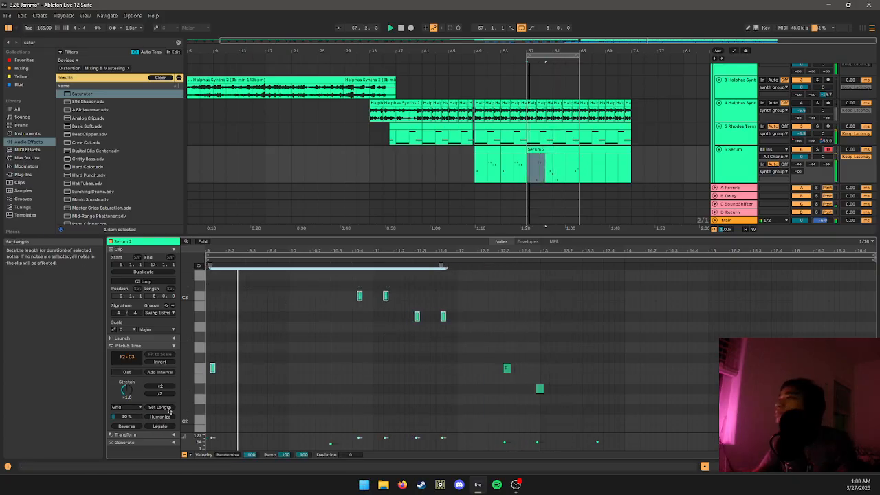
{"action": "key", "text": "Right"}
{"action": "key", "text": "Right"}
{"action": "key", "text": "Right"}
{"action": "key", "text": "Right"}
{"action": "key", "text": "Right"}
{"action": "key", "text": "Right"}
{"action": "key", "text": "Right"}
{"action": "key", "text": "Right"}
{"action": "key", "text": "Right"}
{"action": "key", "text": "Right"}
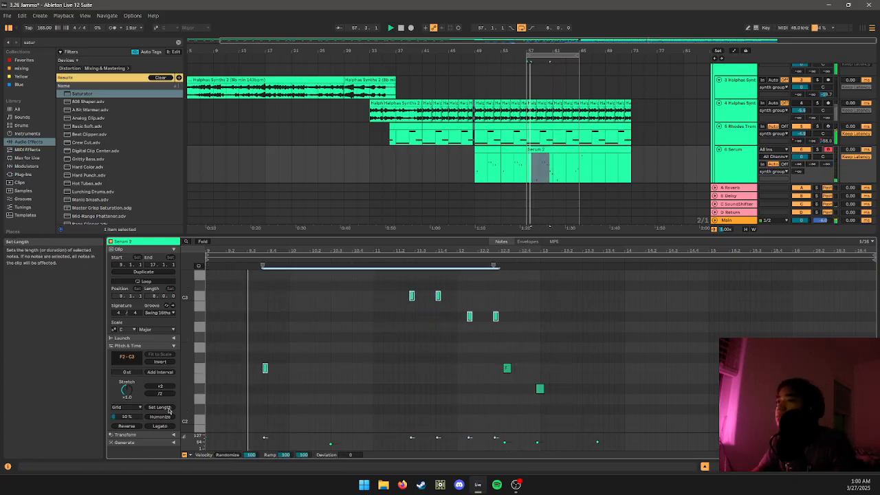
- Audition the pasted F2 to C3 notes and move them so they start at 57.3.1 in the recorded Serum clip
{"action": "key", "text": "Right"}
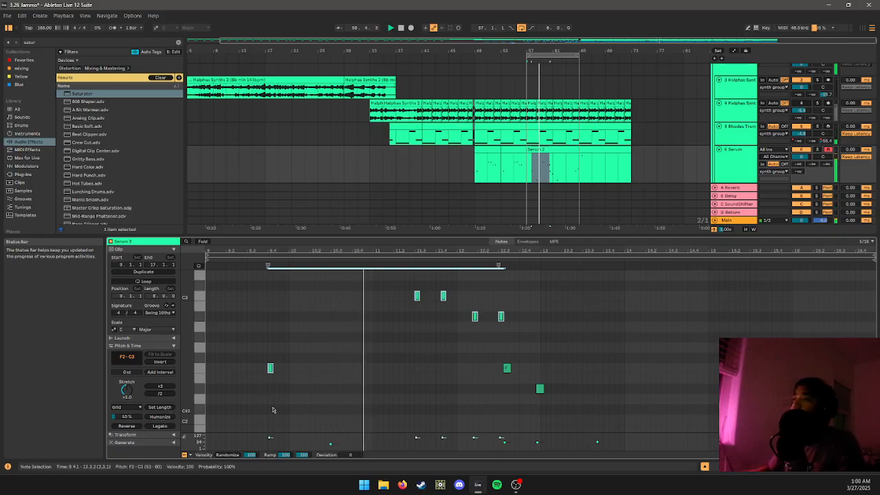
{"action": "scroll", "coordinate": [344, 343], "scroll_direction": "down", "scroll_amount": 3}
{"action": "scroll", "coordinate": [345, 343], "scroll_direction": "up", "scroll_amount": 3}
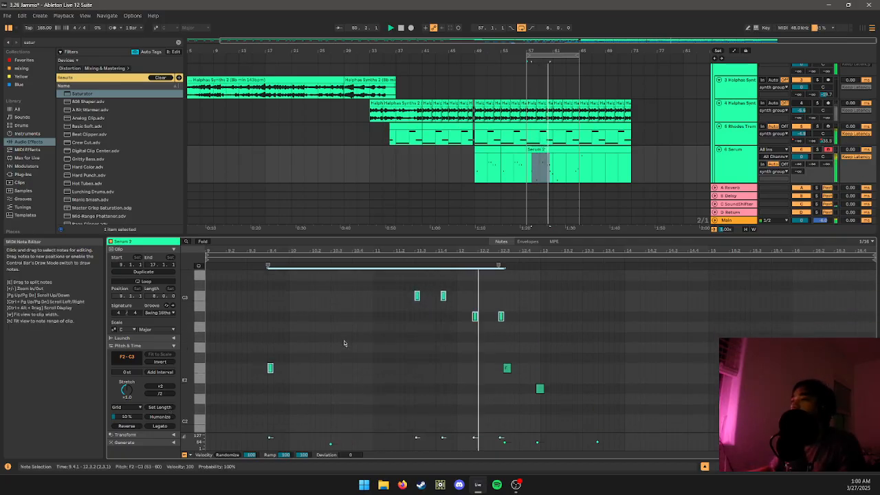
{"action": "scroll", "coordinate": [344, 343], "scroll_direction": "down", "scroll_amount": 2}
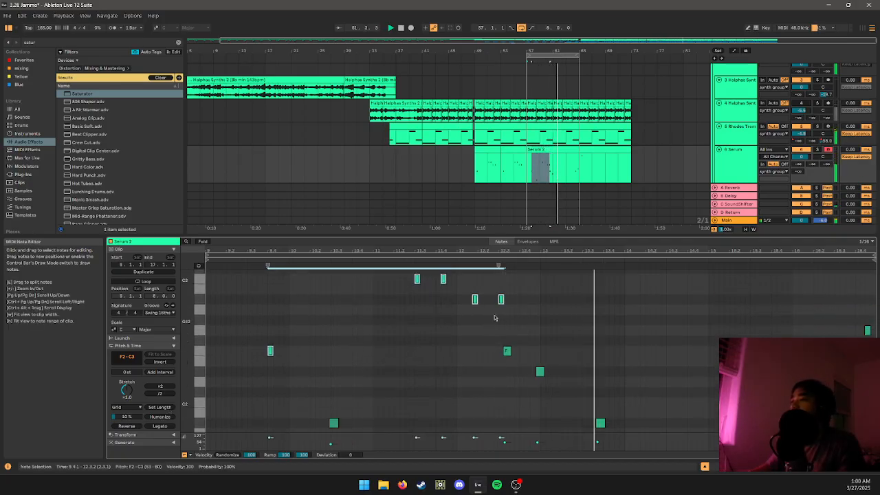
{"action": "key", "text": "Left"}
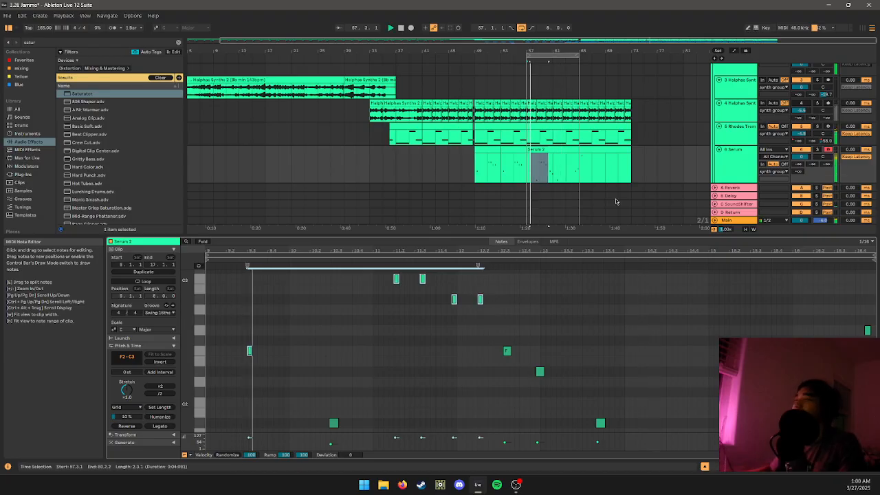
- Lower the RBass intensity on the Serum track and set its frequency to 110
{"action": "scroll", "coordinate": [652, 147], "scroll_direction": "down", "scroll_amount": 3}
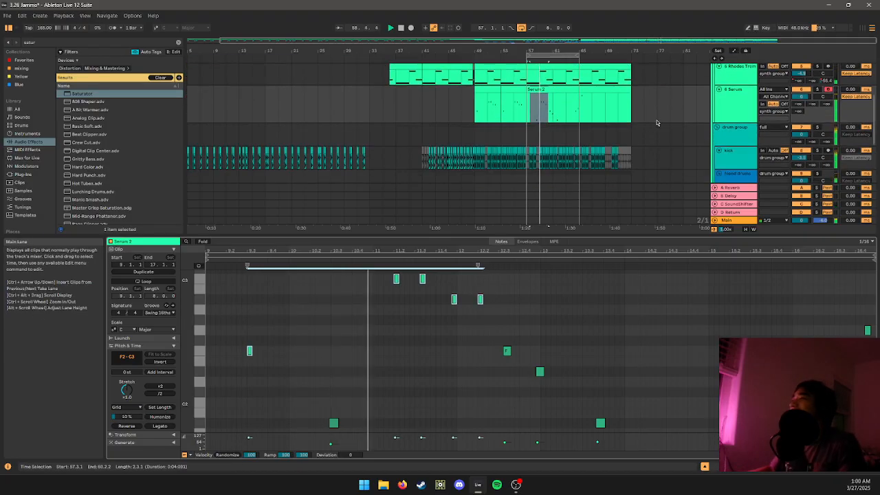
{"action": "left_click", "coordinate": [656, 121]}
{"action": "scroll", "coordinate": [657, 122], "scroll_direction": "down", "scroll_amount": 4}
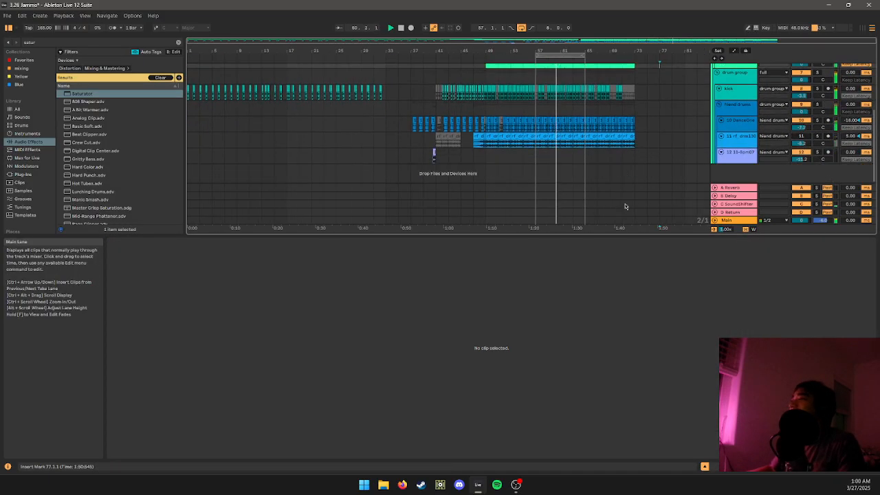
{"action": "scroll", "coordinate": [571, 171], "scroll_direction": "up", "scroll_amount": 3}
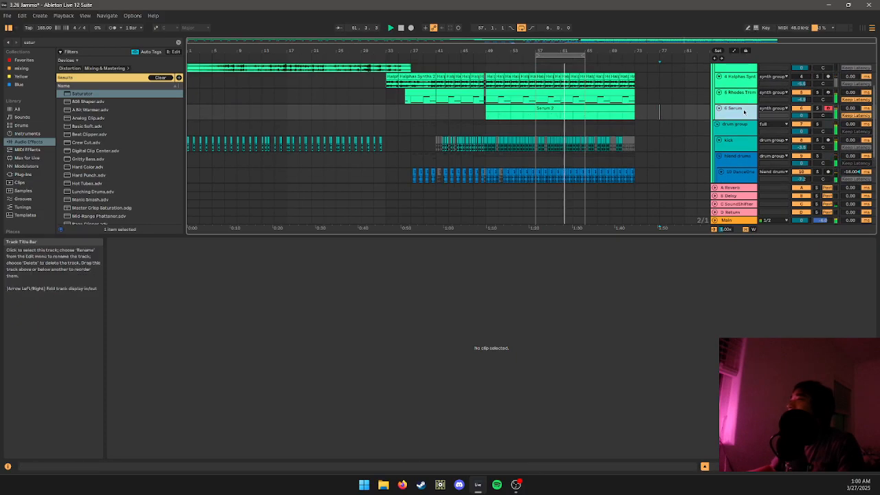
{"action": "key", "text": "shift+Tab"}
{"action": "left_click", "coordinate": [193, 382]}
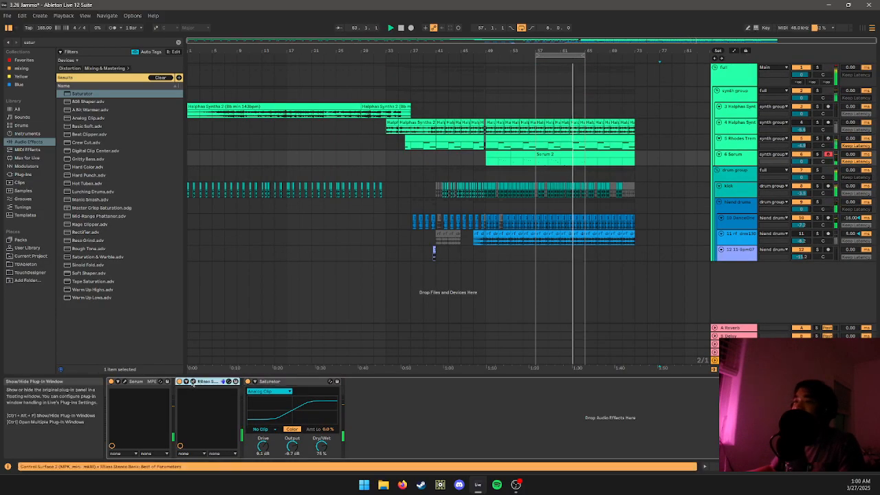
{"action": "mouse_move", "coordinate": [800, 192]}
{"action": "left_mouse_down"}
{"action": "mouse_move", "coordinate": [800, 212]}
{"action": "mouse_move", "coordinate": [800, 204]}
{"action": "left_mouse_up"}
{"action": "left_click_drag", "start_coordinate": [810, 274], "coordinate": [804, 273]}
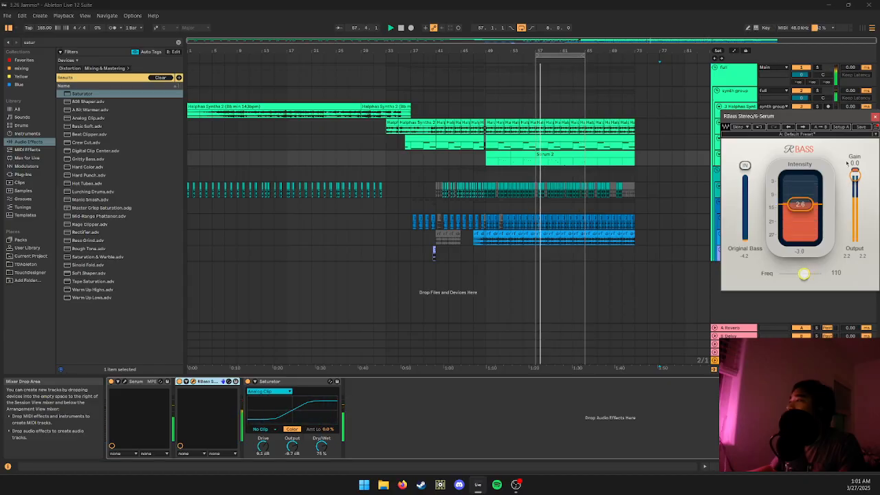
{"action": "left_click", "coordinate": [875, 118]}
- Check the Serum clip's notes at bar 49, set the Saturator's dry/wet to 47%, and set Serum's sub oscillator octave to -2
{"action": "left_click", "coordinate": [571, 154]}
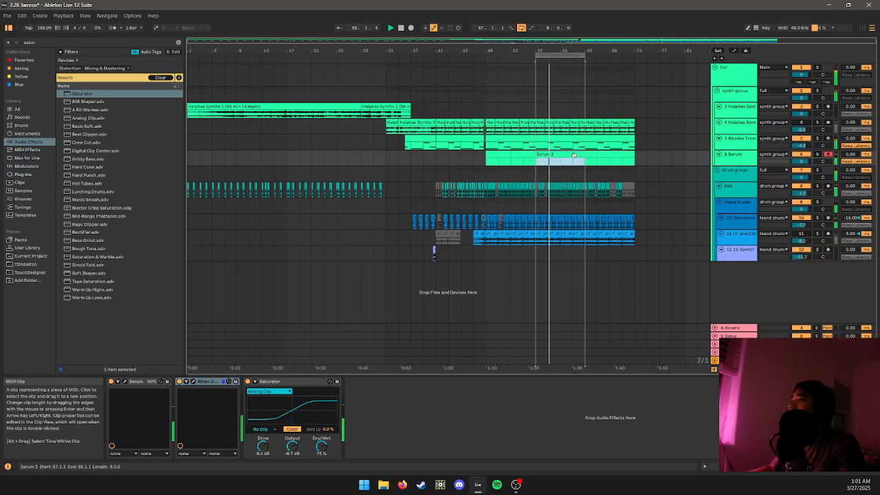
{"action": "double_click", "coordinate": [505, 160]}
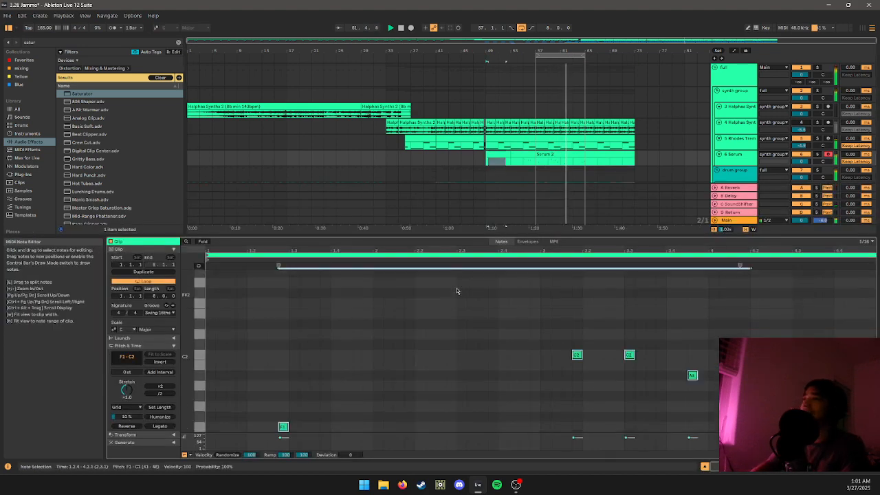
{"action": "key", "text": "shift+Tab"}
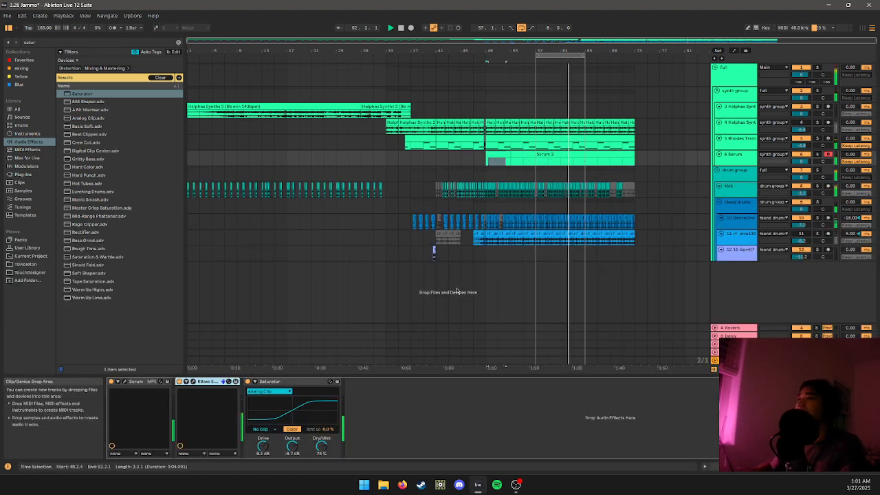
{"action": "left_click", "coordinate": [124, 384]}
{"action": "left_click_drag", "start_coordinate": [321, 446], "coordinate": [321, 462]}
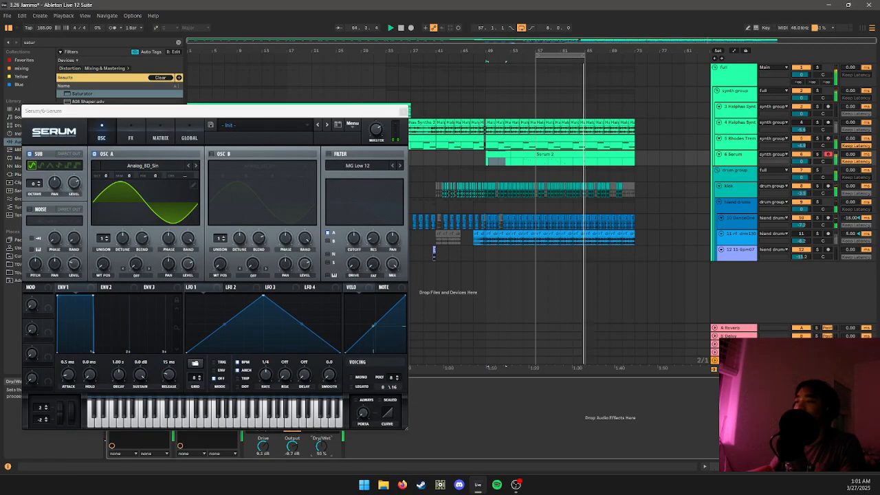
{"action": "double_click", "coordinate": [39, 185]}
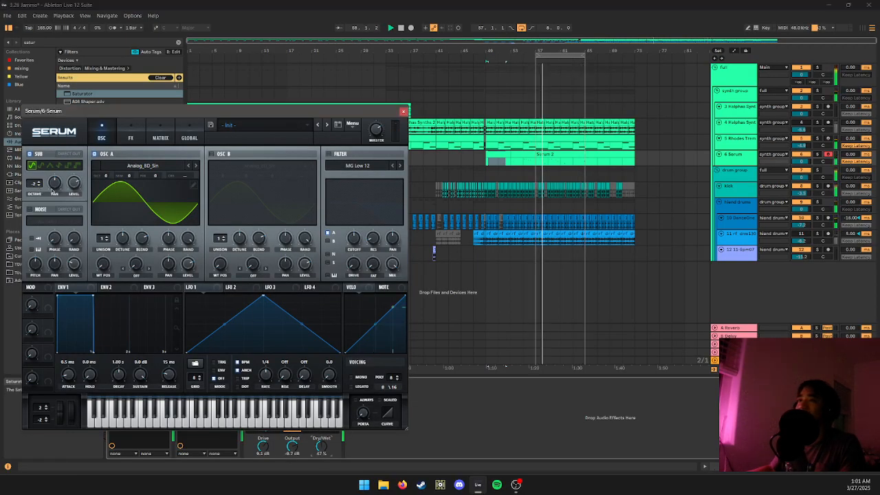
{"action": "left_click", "coordinate": [403, 112]}
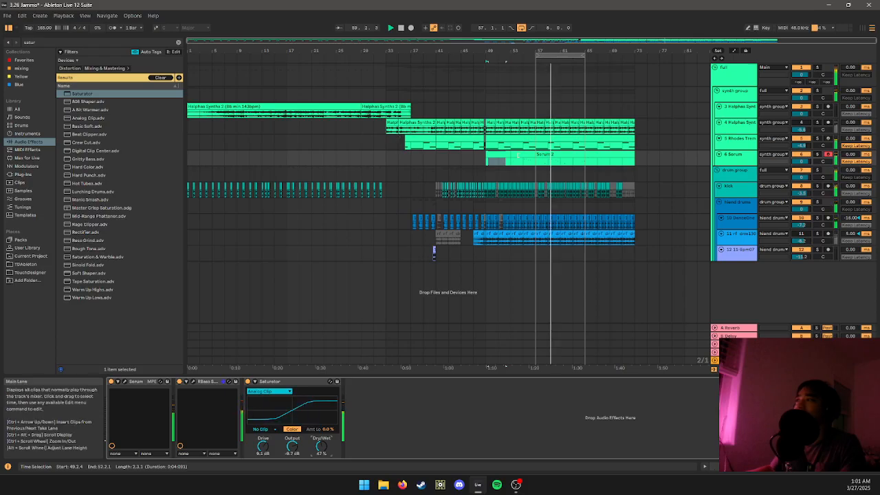
- Toggle RBass on the Serum track and bypass the kick-sidechained ShaperBox 3 on the synth group
{"action": "left_click", "coordinate": [180, 383]}
{"action": "left_click", "coordinate": [128, 384]}
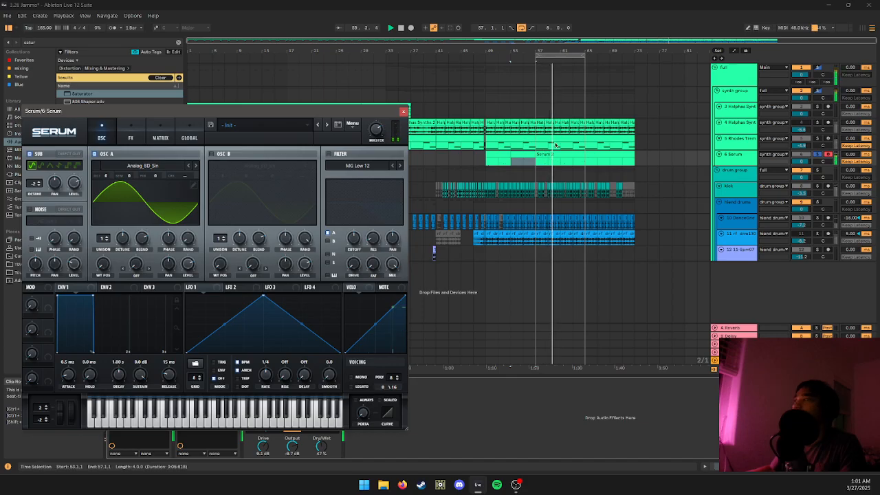
{"action": "left_click", "coordinate": [735, 91]}
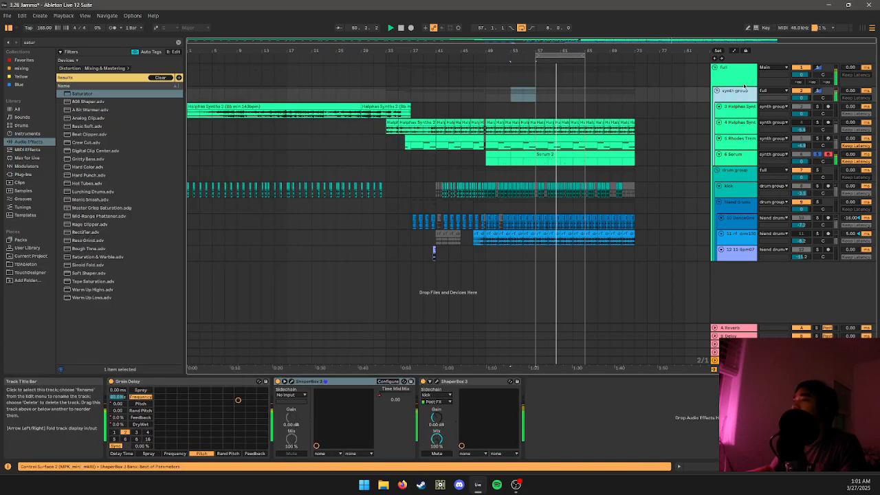
{"action": "left_click", "coordinate": [424, 382]}
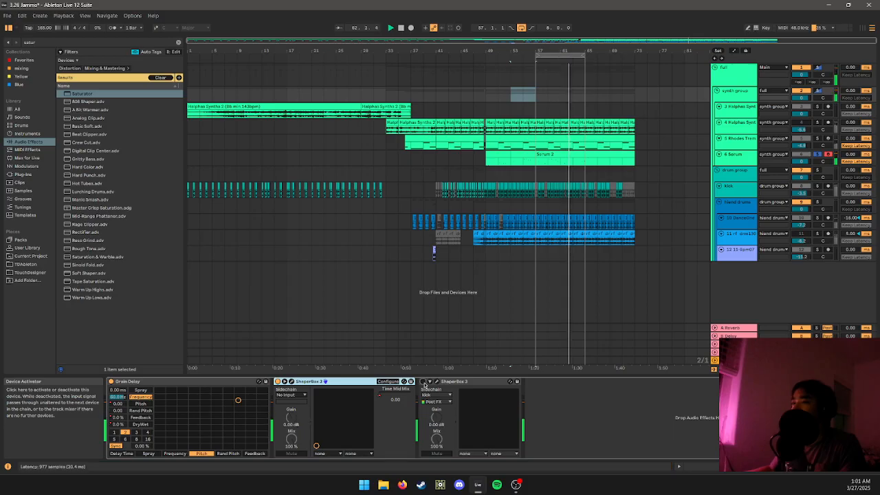
- Move the Serum track out of the synth group to below the drum tracks and enlarge its height
{"action": "left_click", "coordinate": [740, 161]}
{"action": "left_click_drag", "start_coordinate": [740, 162], "coordinate": [749, 252]}
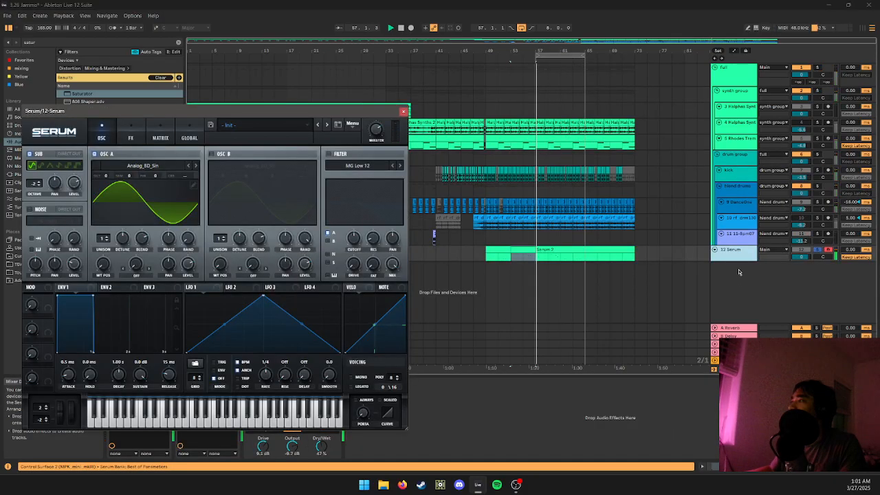
{"action": "left_click", "coordinate": [729, 260]}
{"action": "left_click_drag", "start_coordinate": [730, 260], "coordinate": [729, 312]}
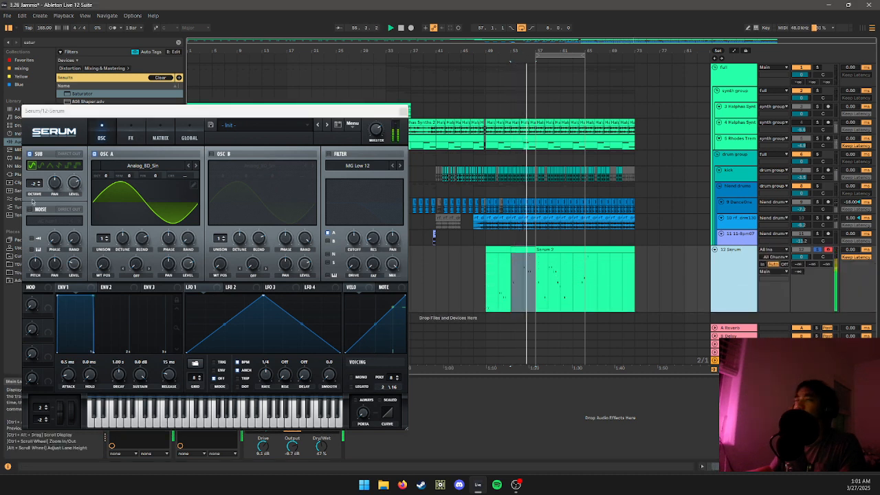
- Browse Serum's oscillator A wavetable and preset categories, and set the sub oscillator octave back to 0
{"action": "left_click", "coordinate": [153, 164]}
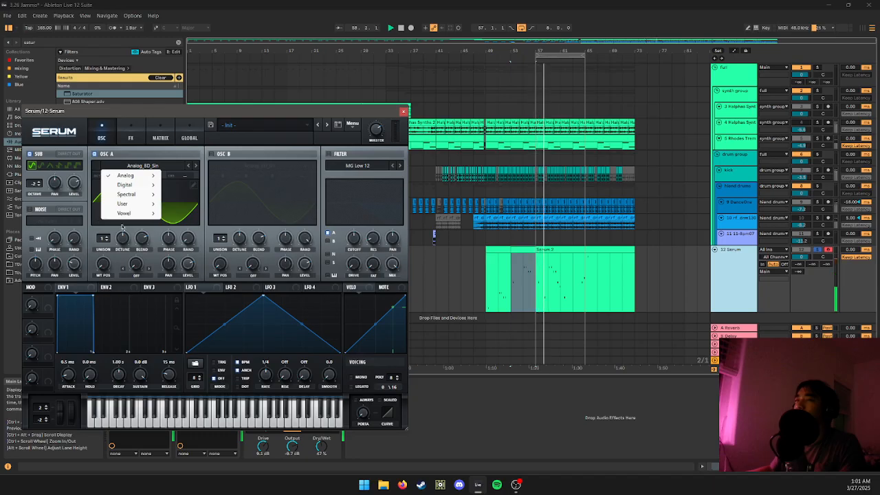
{"action": "left_click", "coordinate": [117, 334]}
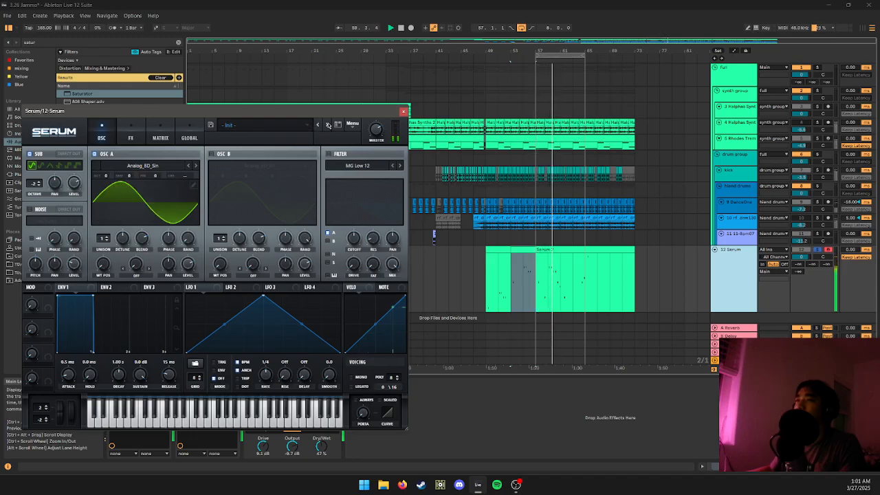
{"action": "left_click", "coordinate": [285, 126]}
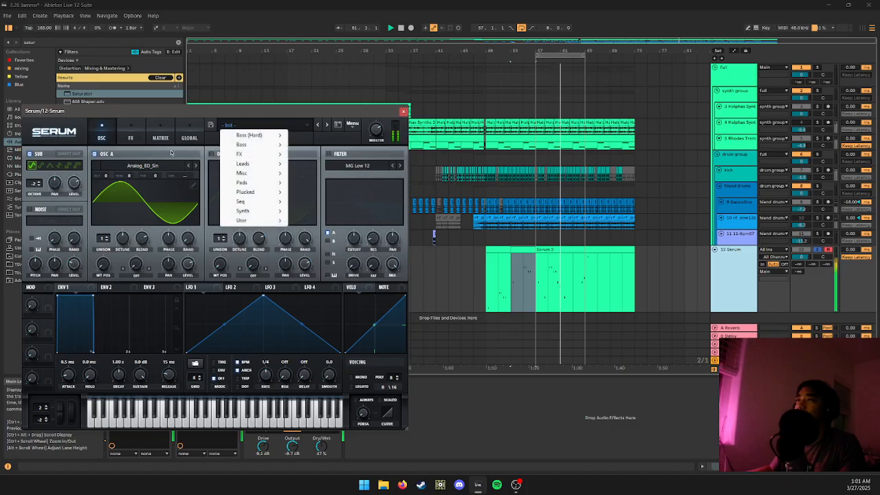
{"action": "left_click", "coordinate": [38, 183]}
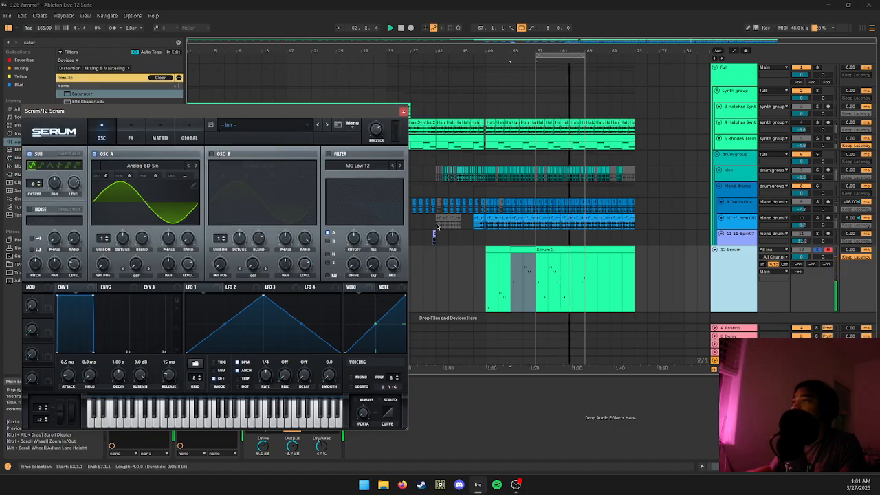
- Delete the note just after and below the later F2 note in the Serum clip at bar 57
{"action": "left_click", "coordinate": [544, 306]}
{"action": "double_click", "coordinate": [544, 306]}
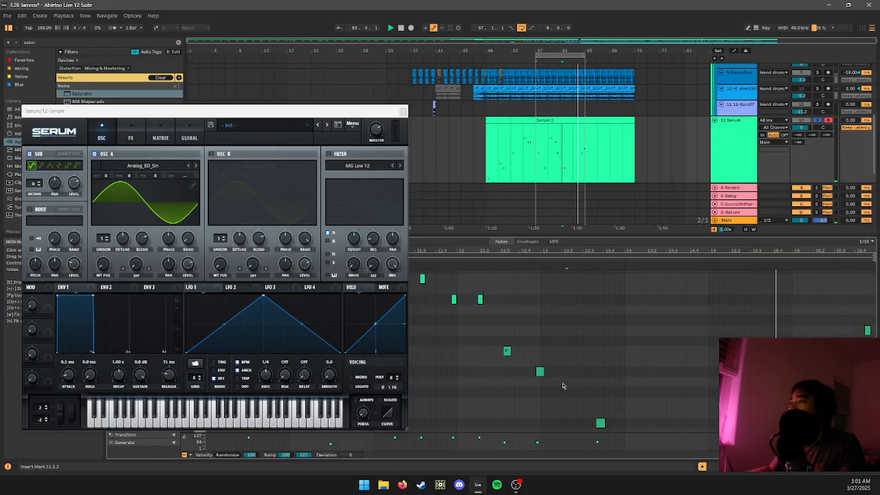
{"action": "left_click", "coordinate": [507, 349]}
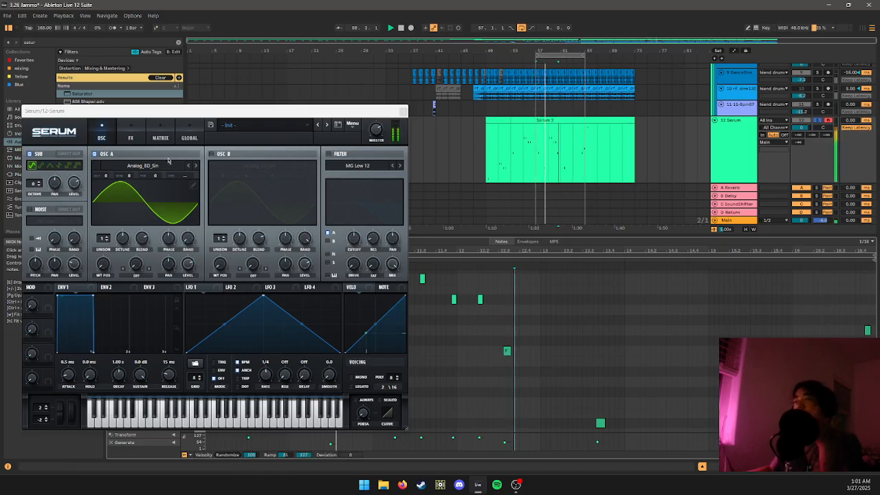
- Load the bass preset BA Trancy Bass [AS] in Serum and audition it from the Serum clip at bar 49
{"action": "left_click", "coordinate": [228, 125]}
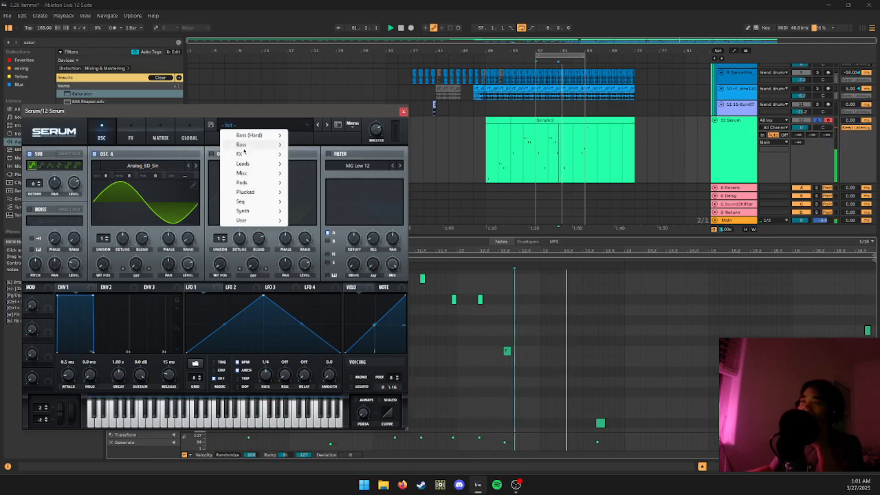
{"action": "mouse_move", "coordinate": [256, 197]}
{"action": "mouse_move", "coordinate": [247, 144]}
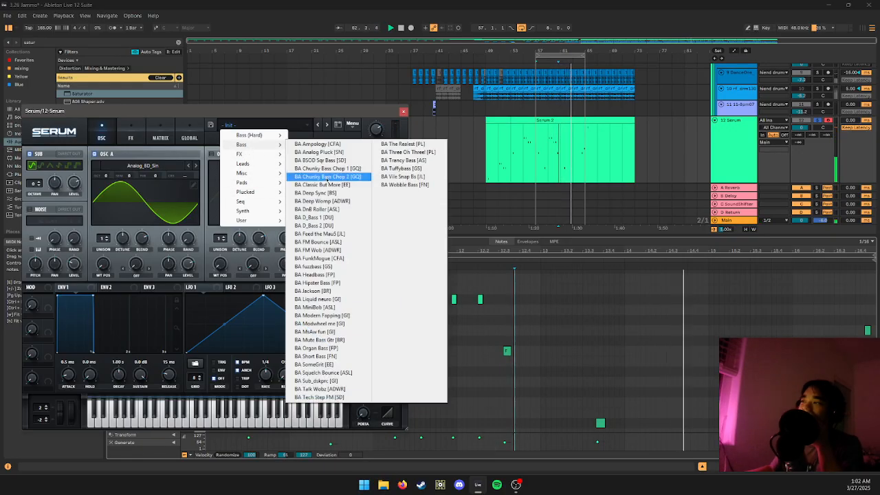
{"action": "left_click", "coordinate": [402, 160]}
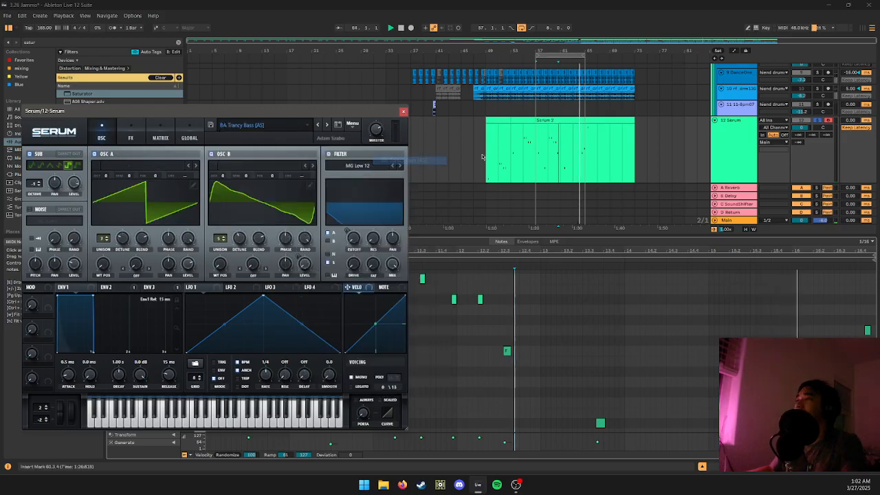
{"action": "left_click", "coordinate": [505, 121]}
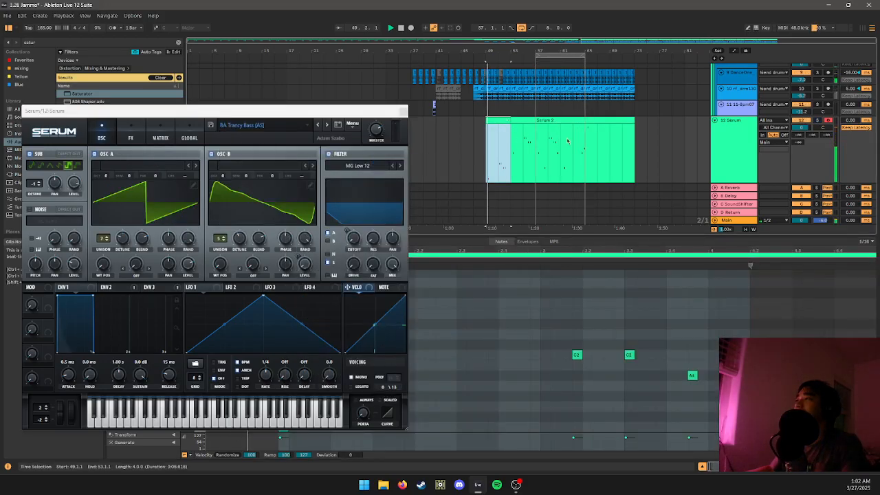
{"action": "left_click", "coordinate": [403, 111]}
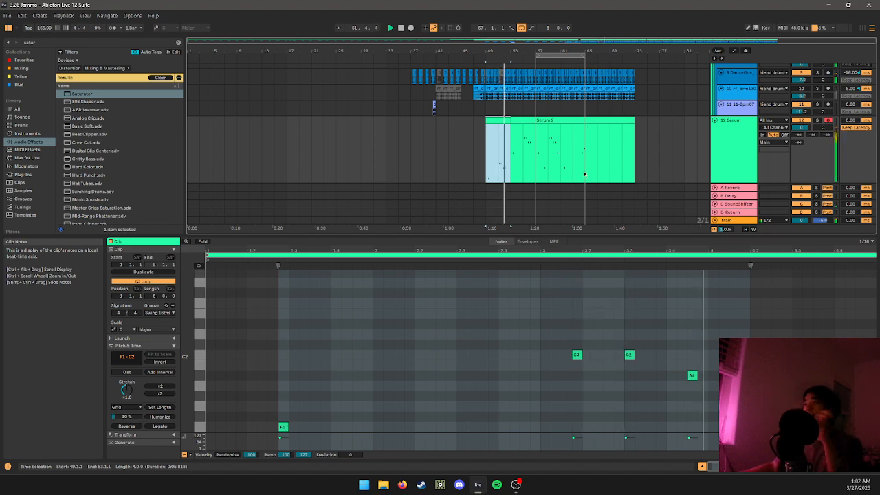
- Examine the delay and EQ effects of the bass preset in Serum
{"action": "key", "text": "shift+Tab"}
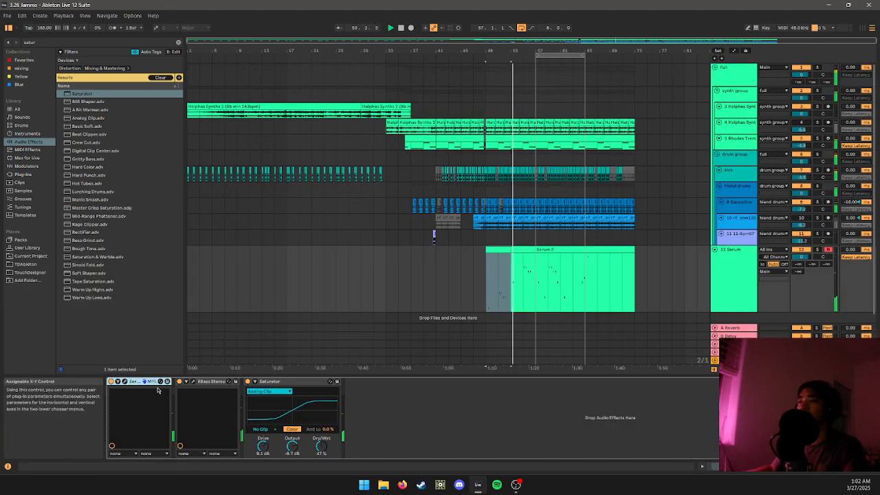
{"action": "left_click", "coordinate": [143, 381]}
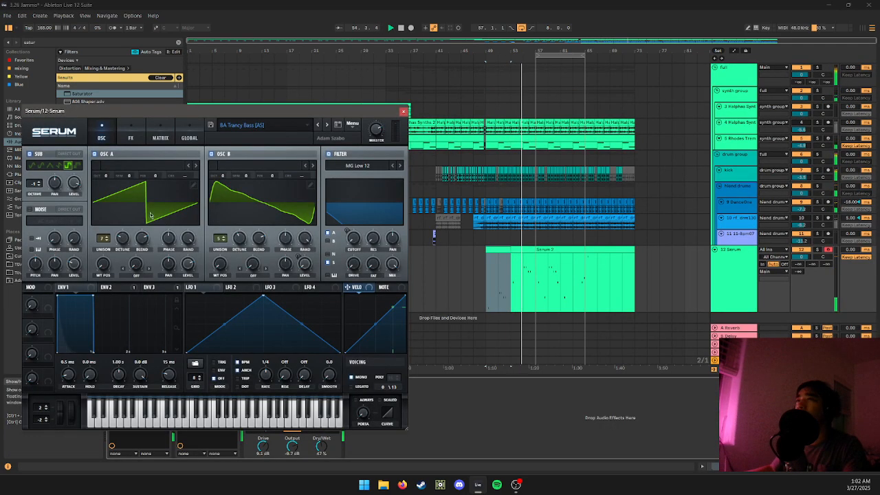
{"action": "left_click", "coordinate": [131, 135]}
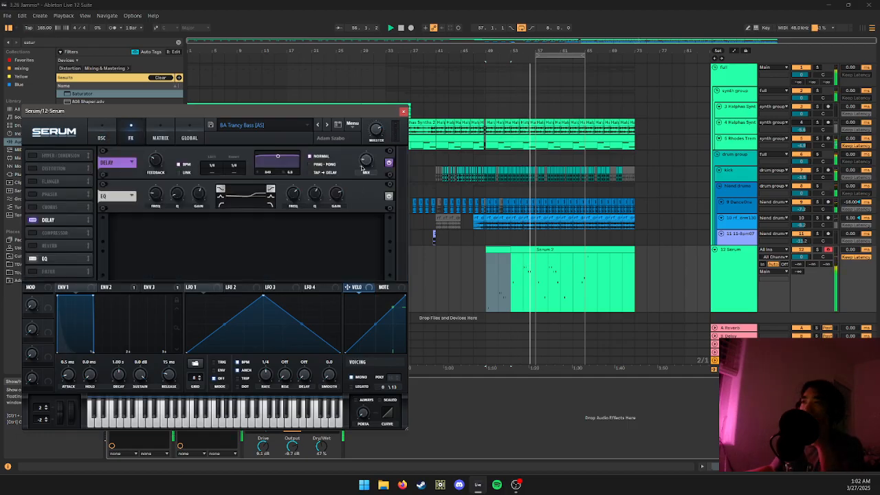
{"action": "left_click", "coordinate": [403, 111]}
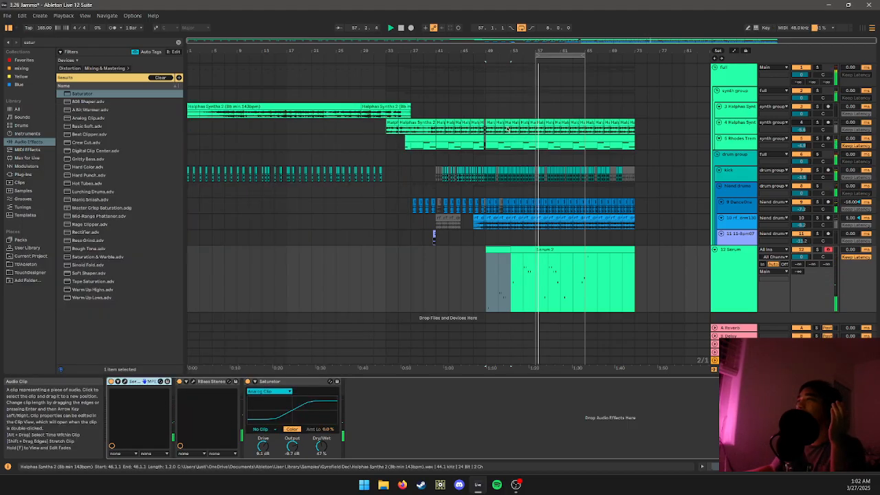
- Lower the volume of the Serum track in the mix during playback
{"action": "left_click", "coordinate": [731, 143]}
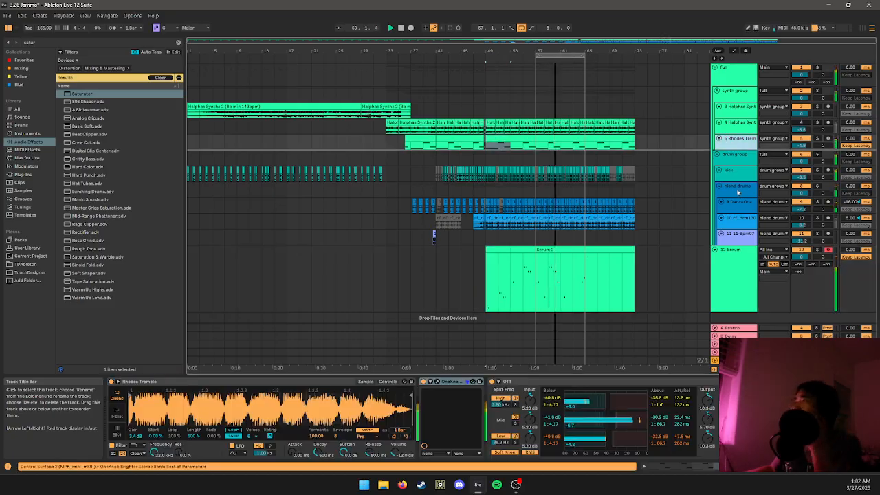
{"action": "left_click_drag", "start_coordinate": [739, 309], "coordinate": [737, 307]}
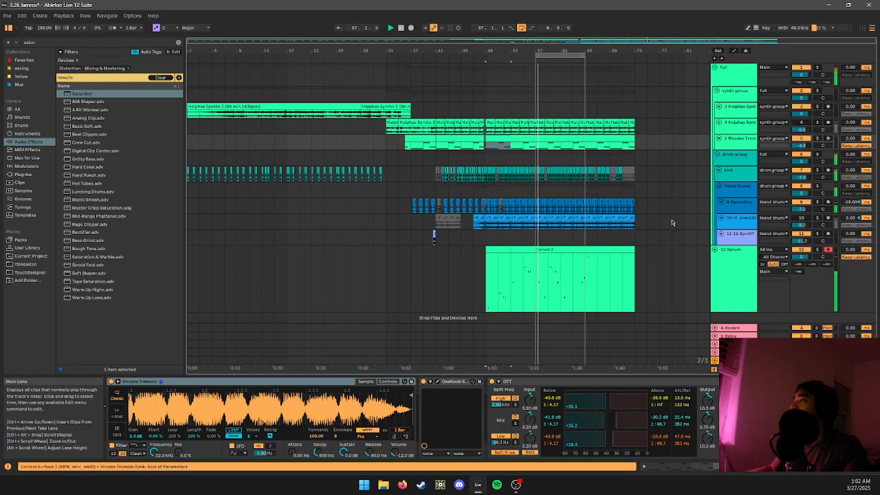
{"action": "scroll", "coordinate": [673, 222], "scroll_direction": "down", "scroll_amount": 1}
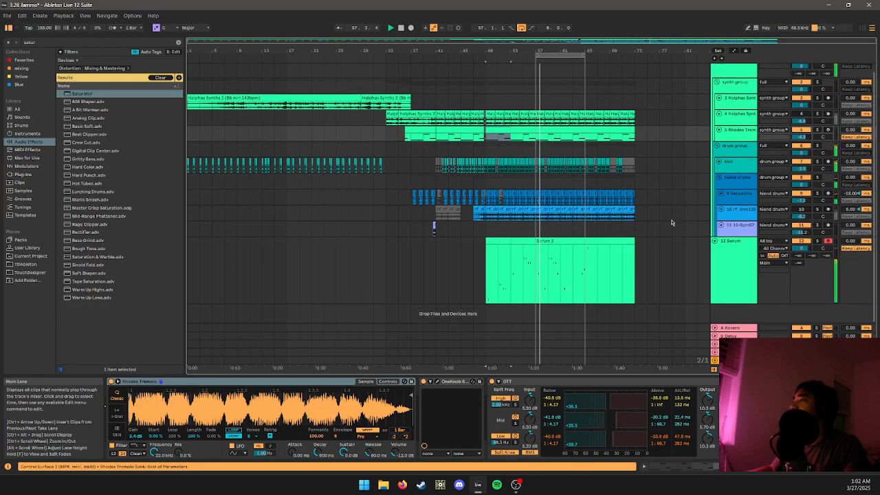
{"action": "left_click", "coordinate": [728, 263]}
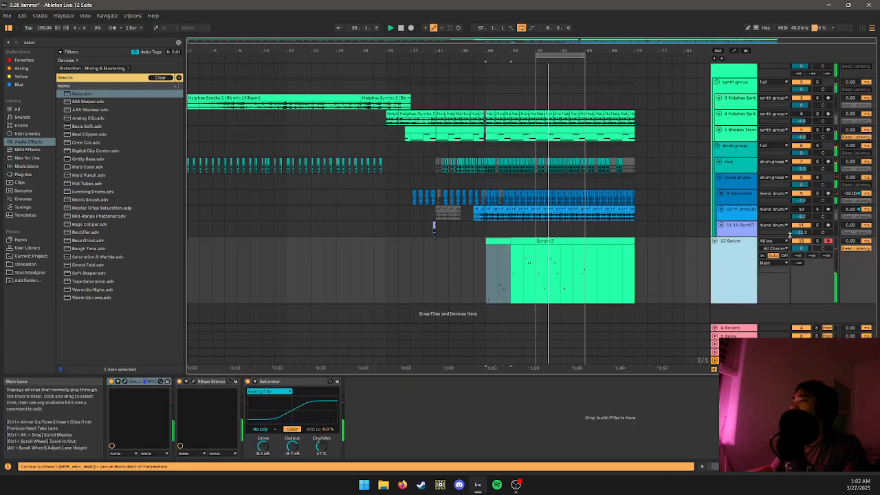
{"action": "left_click_drag", "start_coordinate": [801, 249], "coordinate": [801, 260]}
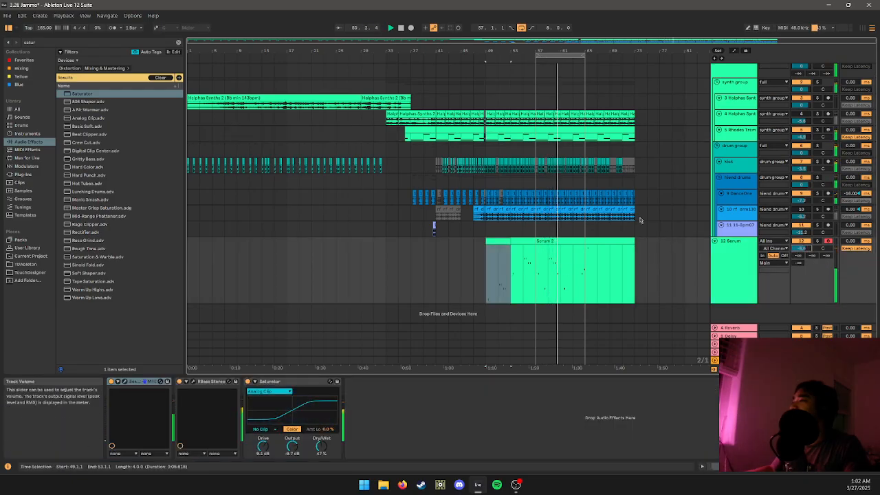
- Review the Serum clip's notes from bar 49 during playback and set the Serum track's delay to 11.00 ms
{"action": "left_click", "coordinate": [524, 241]}
{"action": "left_click", "coordinate": [571, 232]}
{"action": "left_click", "coordinate": [535, 250]}
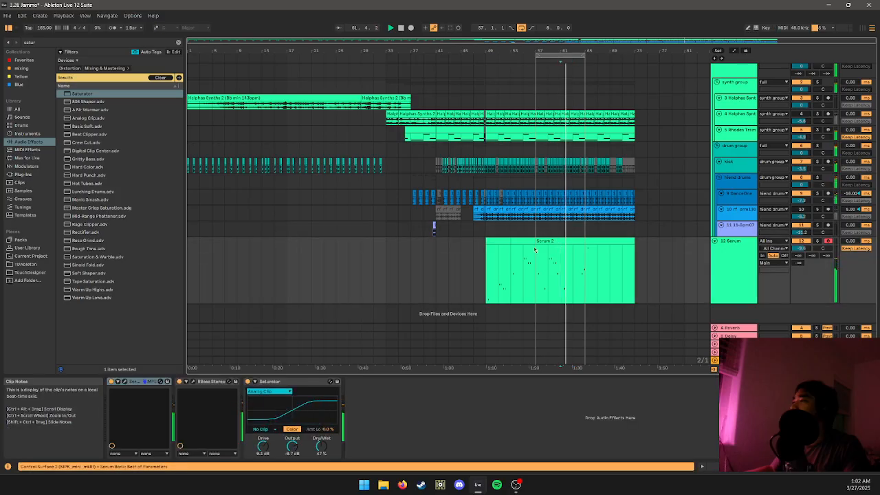
{"action": "left_click", "coordinate": [543, 242]}
{"action": "double_click", "coordinate": [504, 244]}
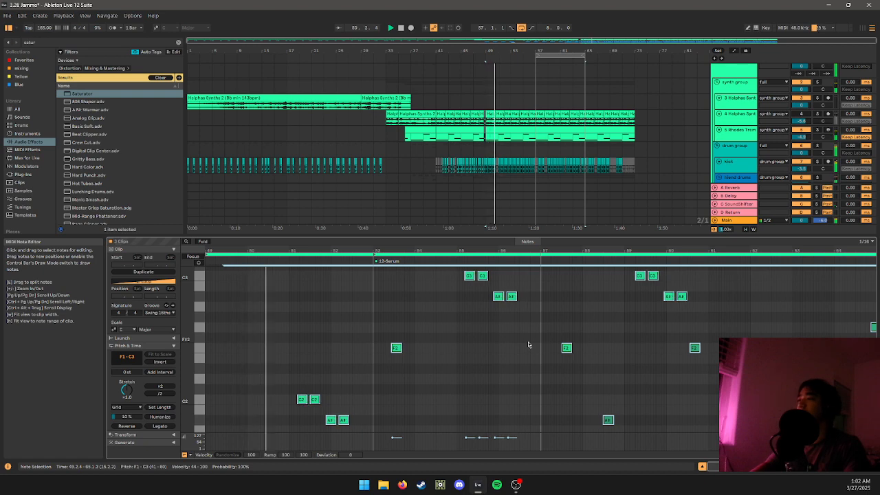
{"action": "key", "text": "shift+Tab"}
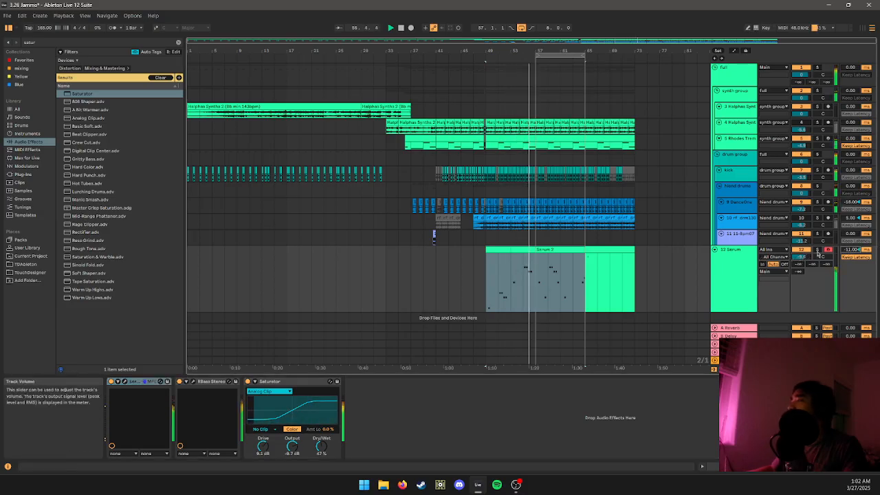
{"action": "left_click_drag", "start_coordinate": [849, 249], "coordinate": [850, 233]}
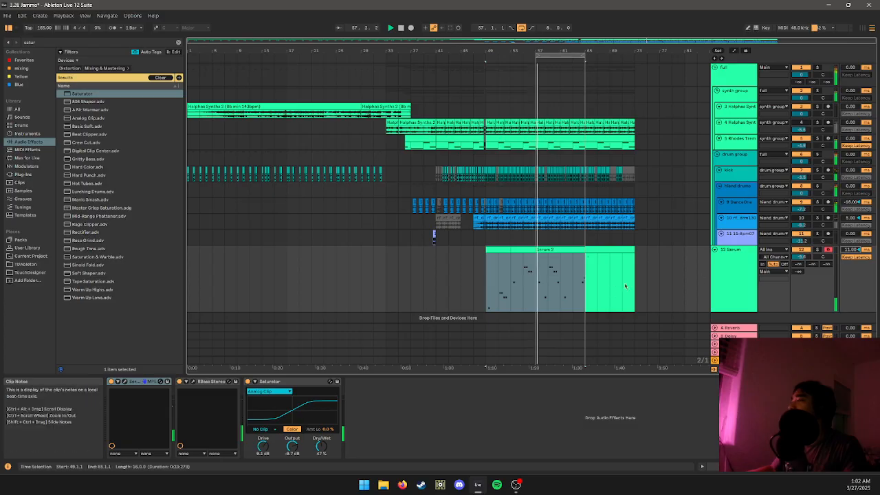
- Shrink the Serum track to a compact height and solo it, with playback stopped
{"action": "left_click", "coordinate": [725, 313]}
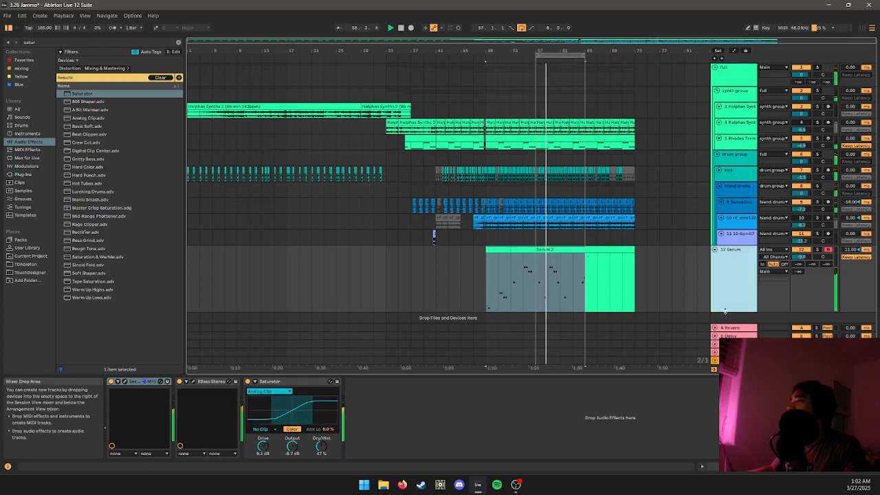
{"action": "left_click_drag", "start_coordinate": [726, 313], "coordinate": [725, 261]}
{"action": "key", "text": "s"}
{"action": "key", "text": "space"}
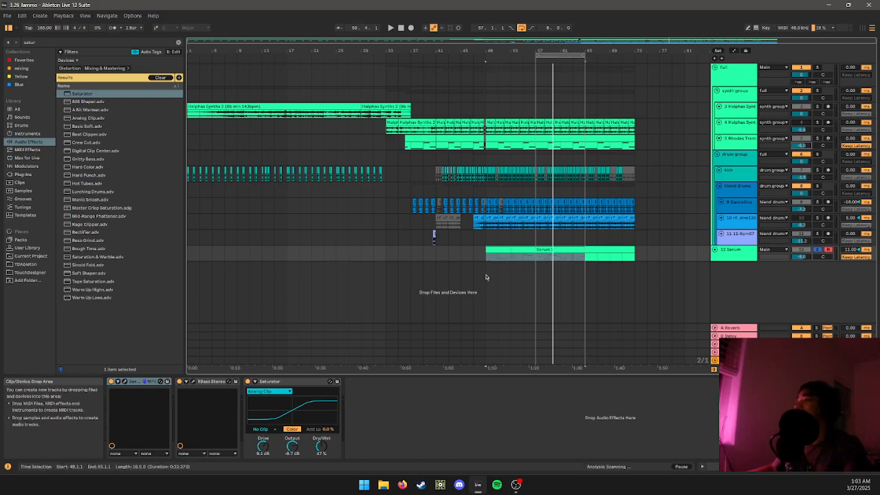
- Duplicate bars 65 to 73 of the Rhodes Tremolo and second Halphas Synths tracks so both extend to bar 81
{"action": "left_click", "coordinate": [130, 44]}
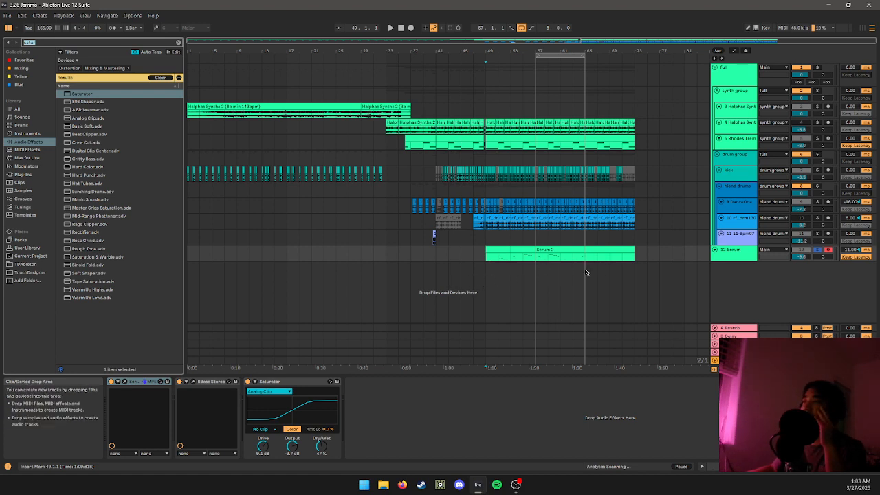
{"action": "left_click", "coordinate": [658, 220]}
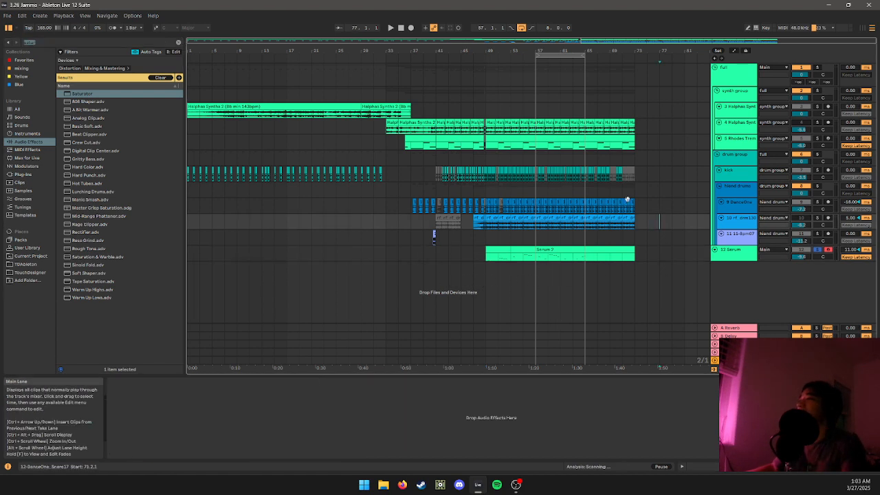
{"action": "left_click_drag", "start_coordinate": [632, 142], "coordinate": [585, 142]}
{"action": "key", "text": "ctrl+d"}
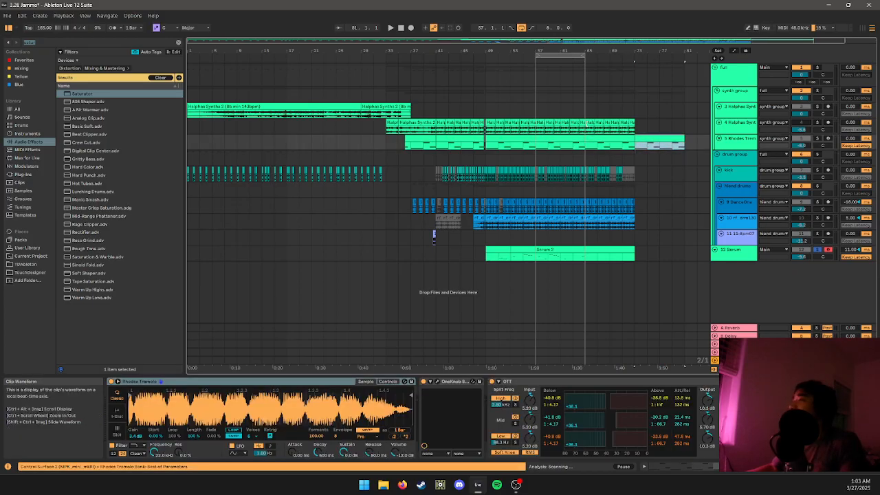
{"action": "left_click", "coordinate": [632, 121]}
{"action": "scroll", "coordinate": [650, 175], "scroll_direction": "right", "scroll_amount": 2}
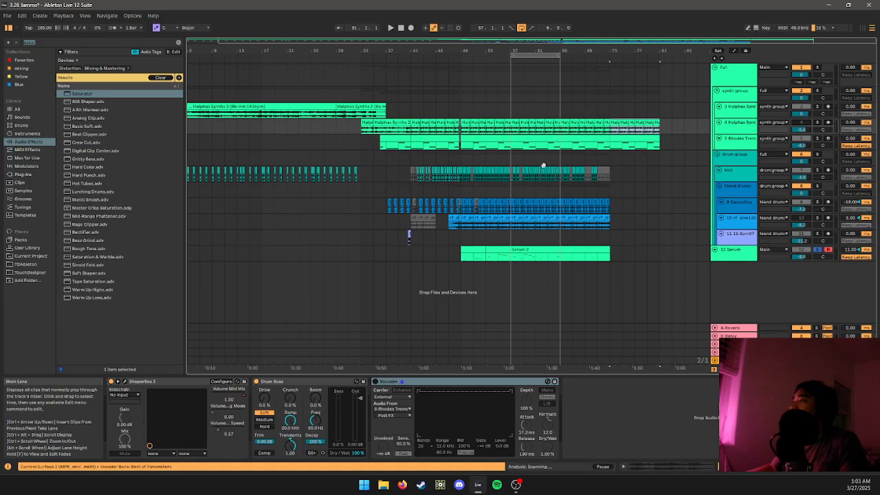
- Select the section of the Serum clip from bar 49 to bar 65
{"action": "left_click_drag", "start_coordinate": [608, 255], "coordinate": [562, 255]}
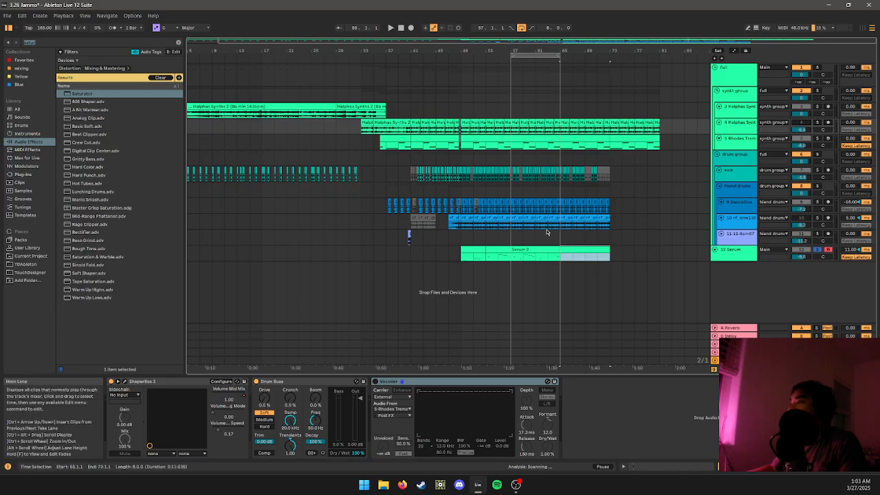
{"action": "left_click", "coordinate": [499, 256]}
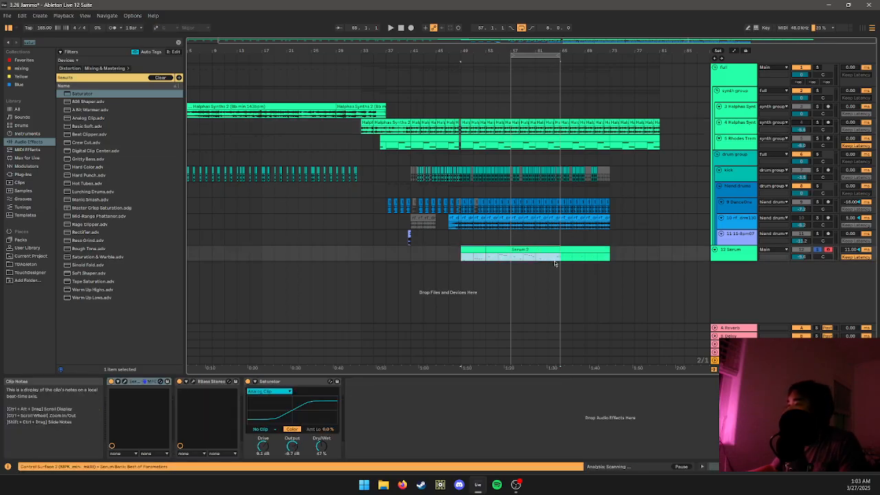
- Duplicate the selected Serum section directly after itself, filling bars 65 to 81
{"action": "key", "text": "ctrl+d"}
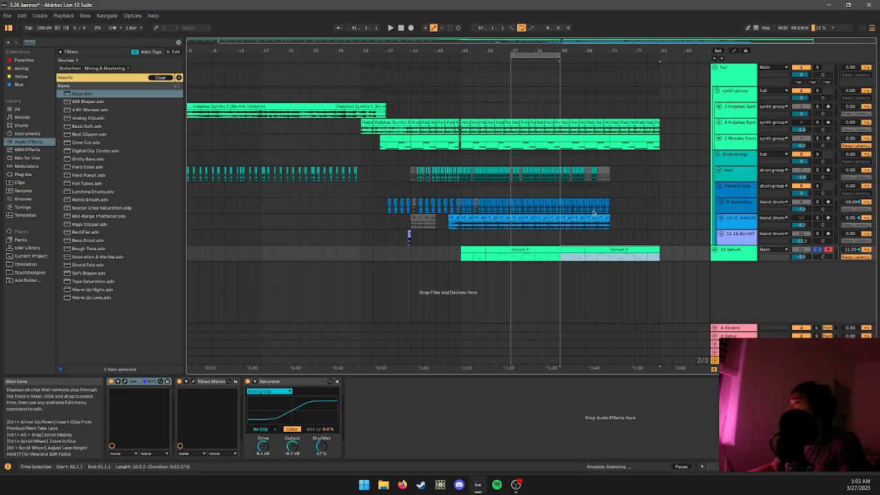
{"action": "left_click", "coordinate": [795, 218]}
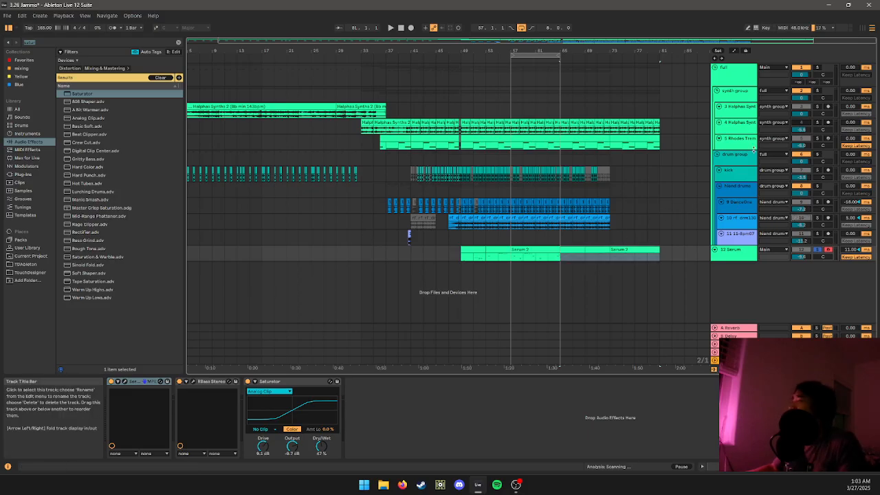
{"action": "left_click", "coordinate": [684, 159]}
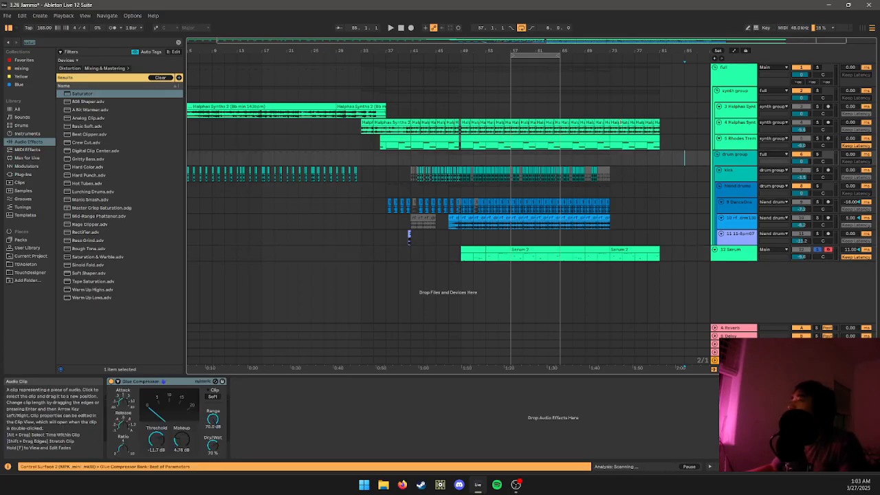
- Duplicate bars 73 to 81 of the synth and Serum tracks into bars 81 to 89
{"action": "left_click", "coordinate": [643, 240]}
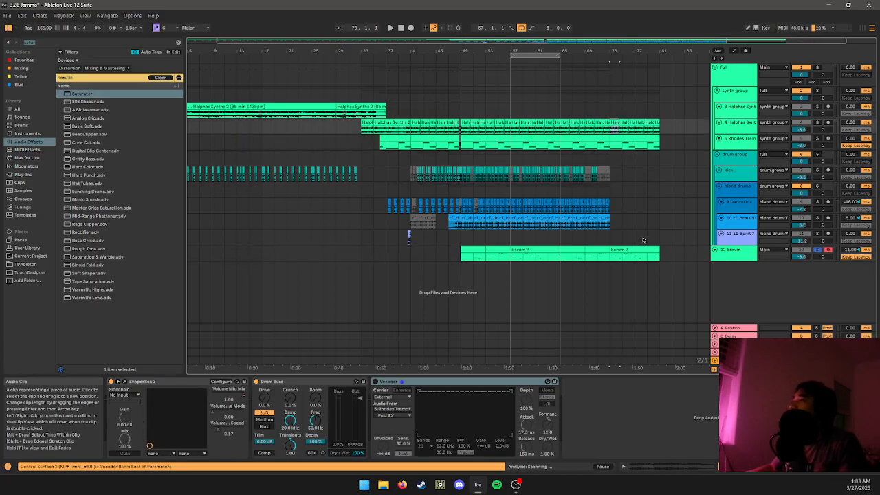
{"action": "key", "text": "ctrl+d"}
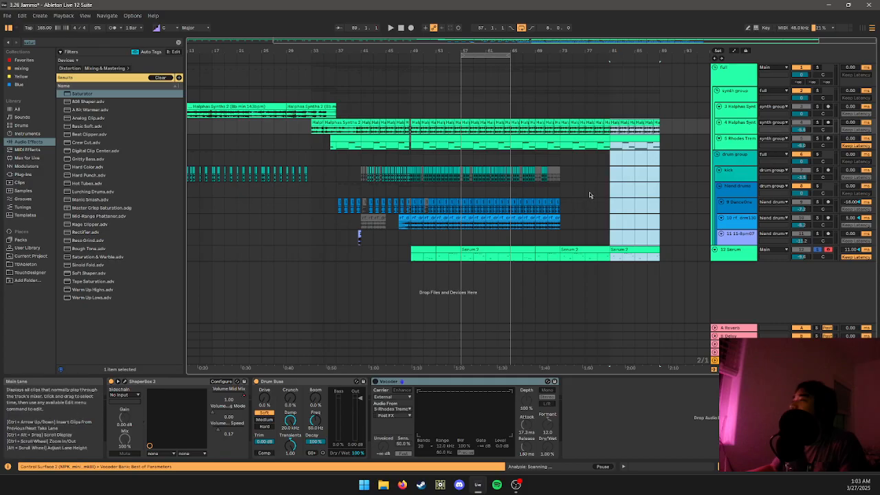
{"action": "scroll", "coordinate": [554, 201], "scroll_direction": "up", "scroll_amount": 4, "text": "ctrl"}
{"action": "scroll", "coordinate": [538, 181], "scroll_direction": "down", "scroll_amount": 4, "text": "ctrl"}
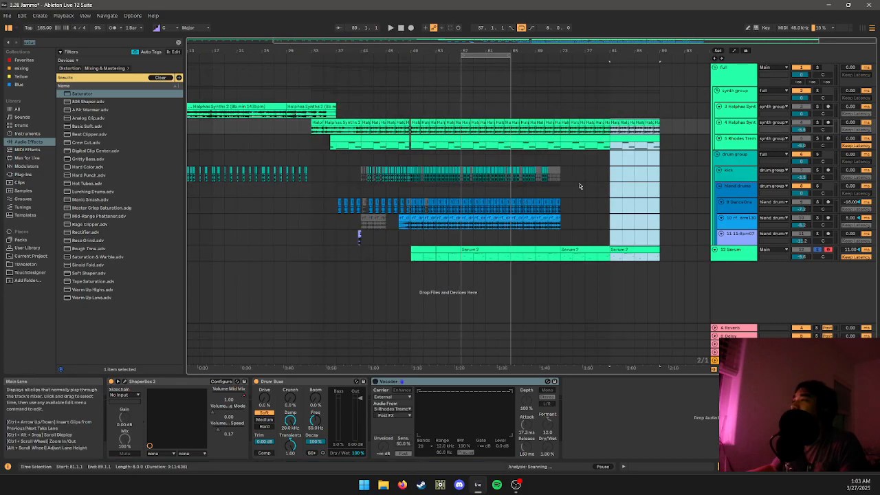
- Recolour the synth and Serum clips in bars 73 to 89 light cyan and deactivate the Serum clip in bars 73 to 81
{"action": "left_click", "coordinate": [622, 172]}
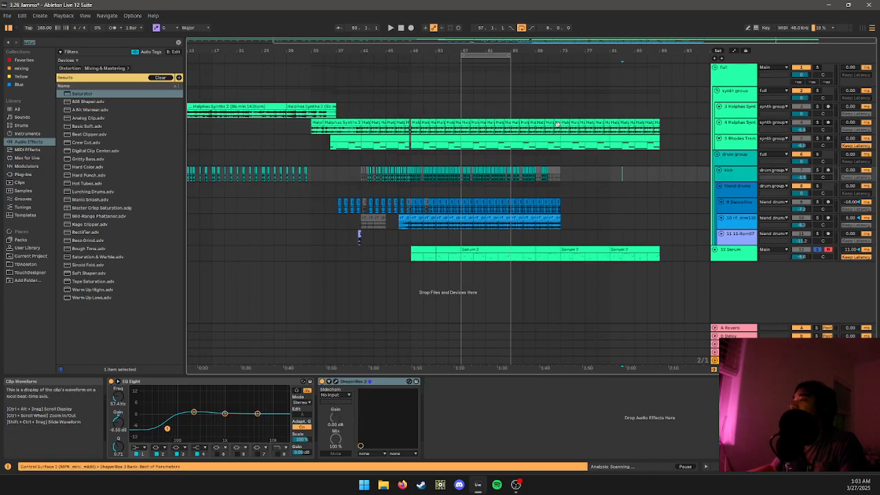
{"action": "left_click", "coordinate": [564, 122]}
{"action": "left_click", "coordinate": [655, 250], "text": "shift"}
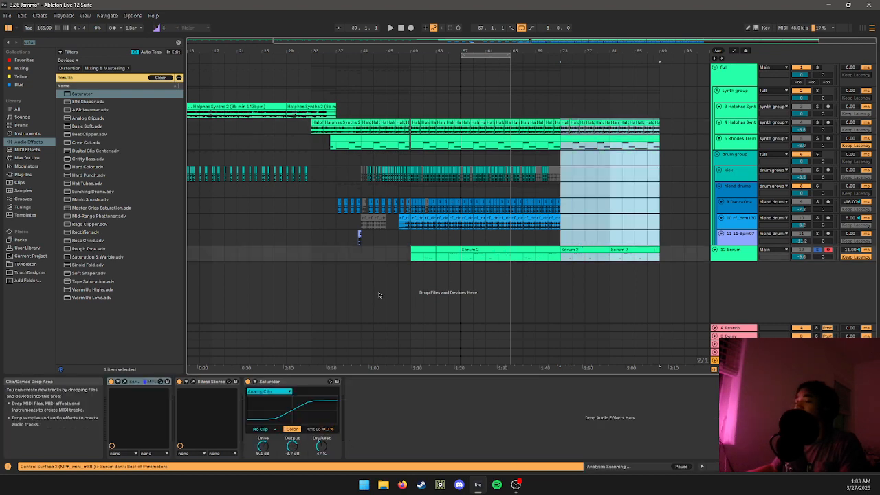
{"action": "right_click", "coordinate": [587, 254]}
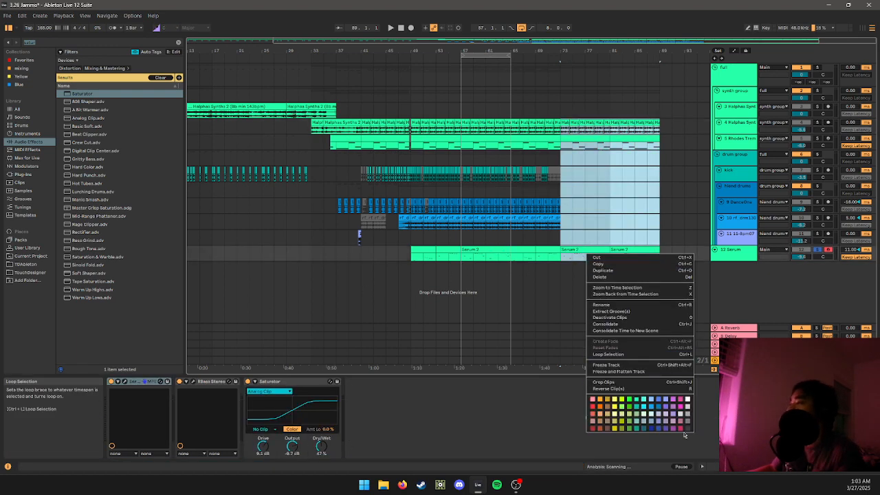
{"action": "left_click", "coordinate": [643, 399]}
{"action": "left_click", "coordinate": [592, 291]}
{"action": "left_click", "coordinate": [595, 250]}
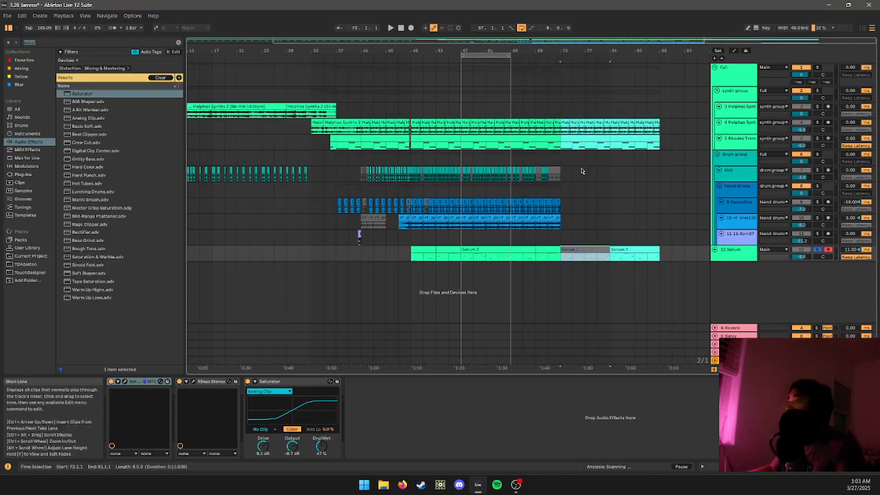
- Repeat the drum loop clip on track 10 until it reaches bar 81
{"action": "left_click", "coordinate": [540, 218]}
{"action": "key", "text": "ctrl+d"}
{"action": "key", "text": "ctrl+d"}
{"action": "key", "text": "ctrl+d"}
{"action": "key", "text": "ctrl+d"}
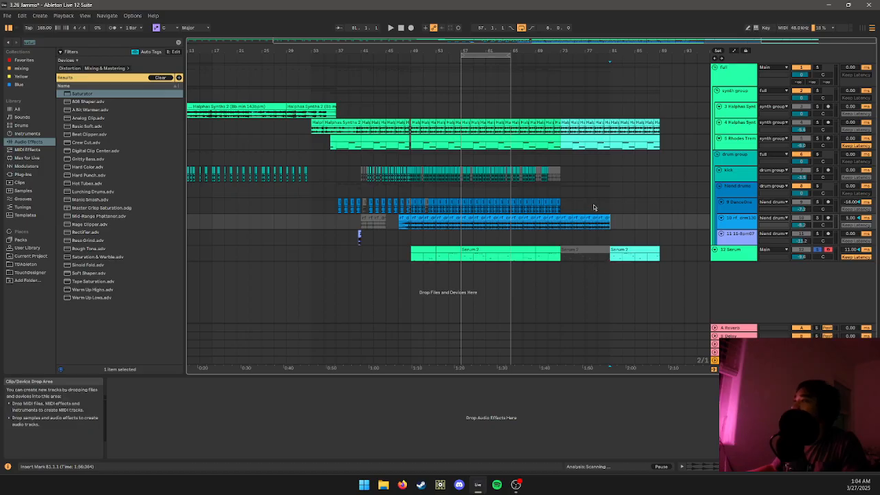
- Move the Serum track into the full group
{"action": "left_click", "coordinate": [736, 249]}
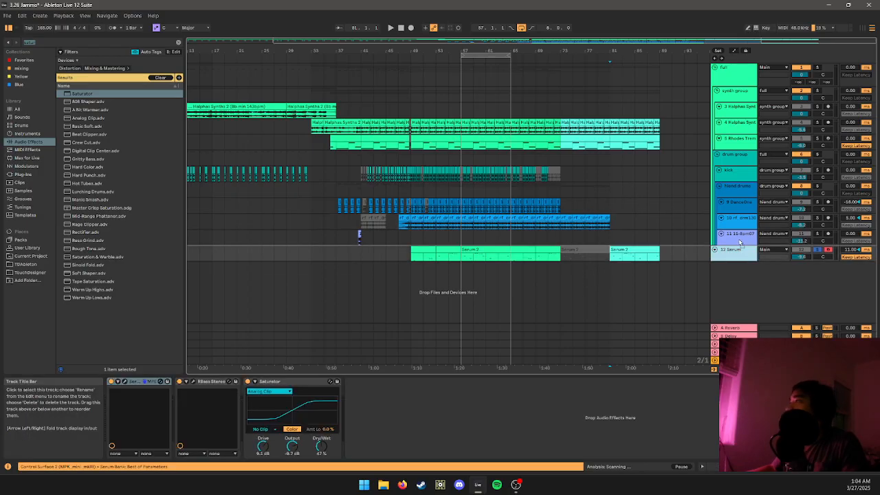
{"action": "left_click_drag", "start_coordinate": [739, 241], "coordinate": [740, 265]}
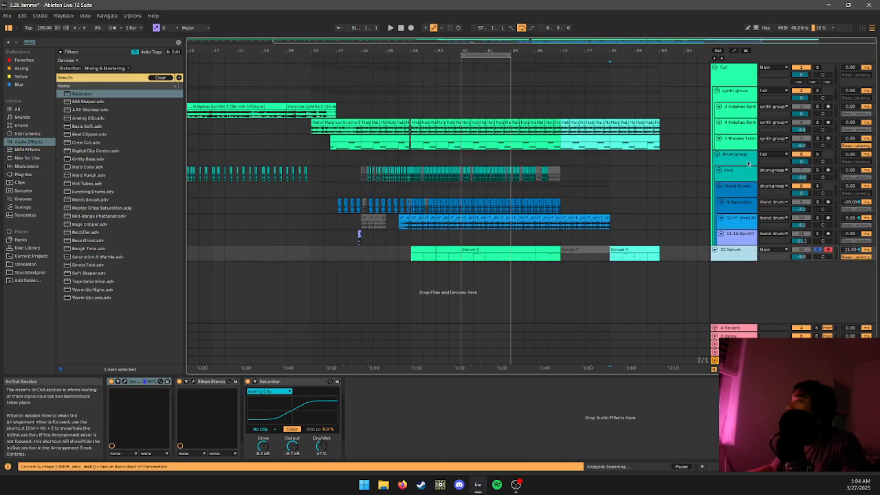
{"action": "left_click_drag", "start_coordinate": [749, 163], "coordinate": [731, 242]}
- Rename the Serum track as bass
{"action": "left_click", "coordinate": [734, 172]}
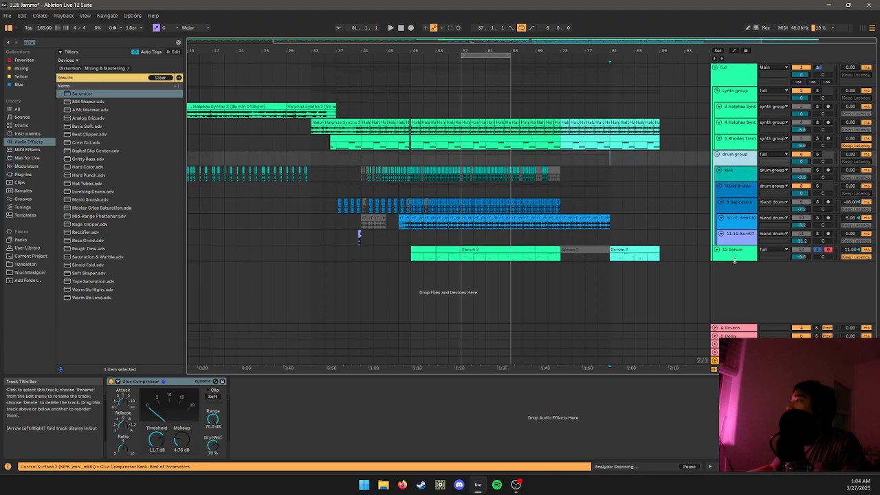
{"action": "type", "text": "bass"}
{"action": "right_click", "coordinate": [760, 293]}
{"action": "left_click", "coordinate": [616, 281]}
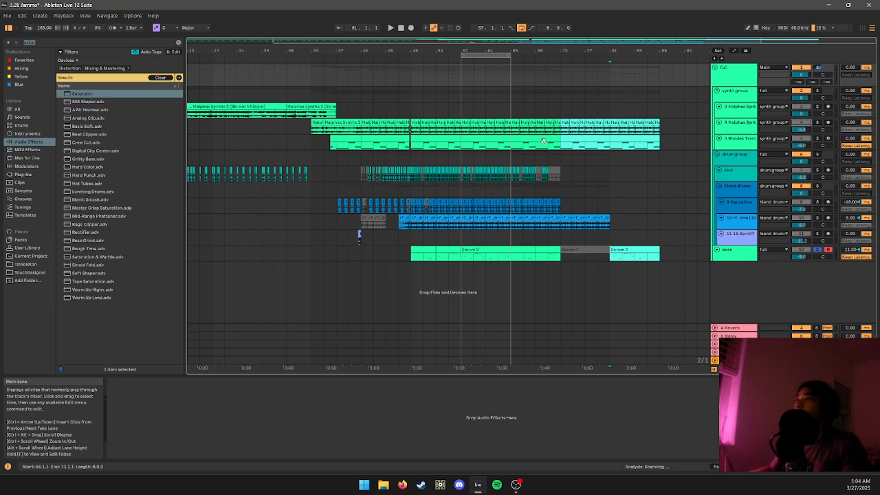
- Search the User Library for "break"
{"action": "left_click", "coordinate": [57, 45]}
{"action": "key", "text": "BackSpace"}
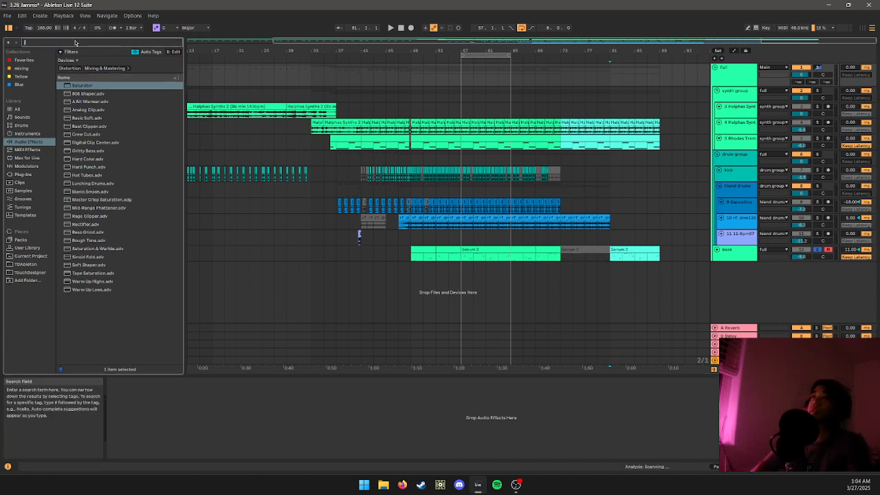
{"action": "type", "text": "brea"}
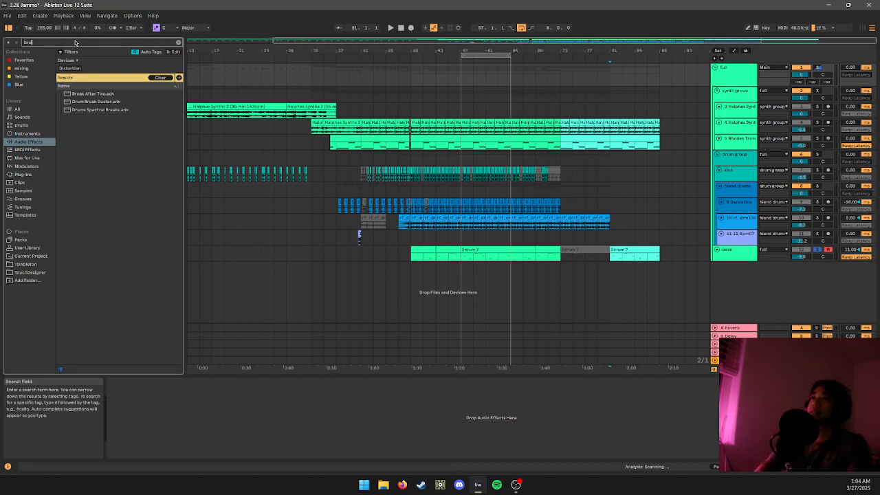
{"action": "key", "text": "BackSpace"}
{"action": "key", "text": "BackSpace"}
{"action": "key", "text": "BackSpace"}
{"action": "key", "text": "BackSpace"}
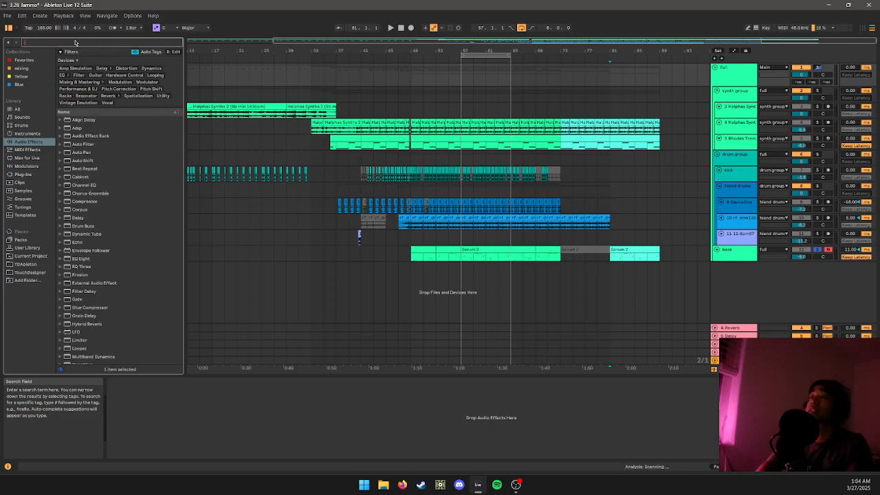
{"action": "type", "text": "break"}
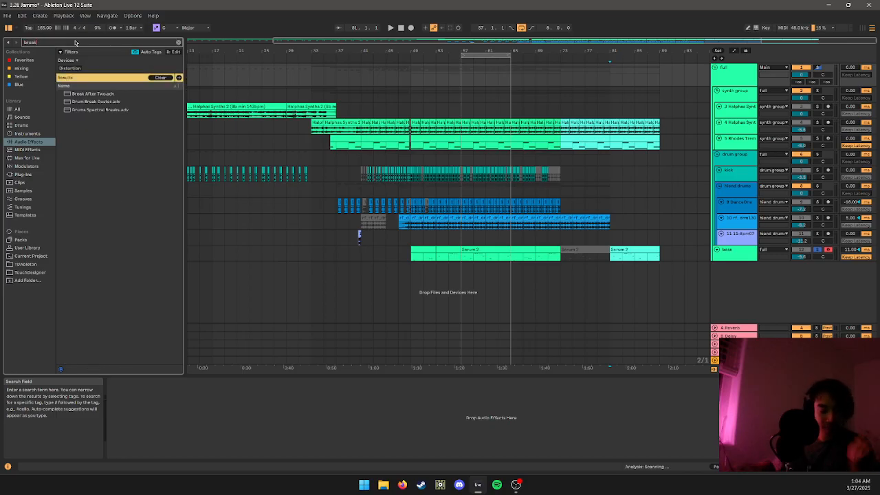
{"action": "left_click", "coordinate": [26, 249]}
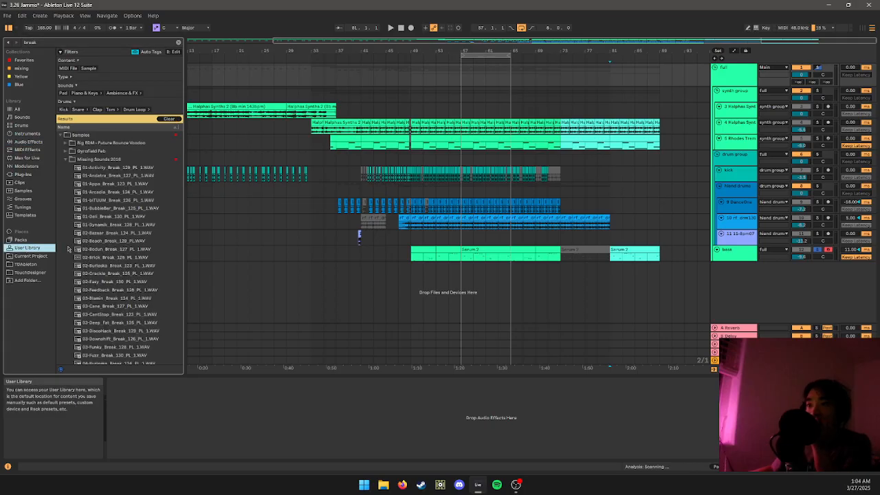
- Clear the search and expand the Zero-G Jungle Warfare Complete sample pack down to its volumes
{"action": "left_click", "coordinate": [66, 160]}
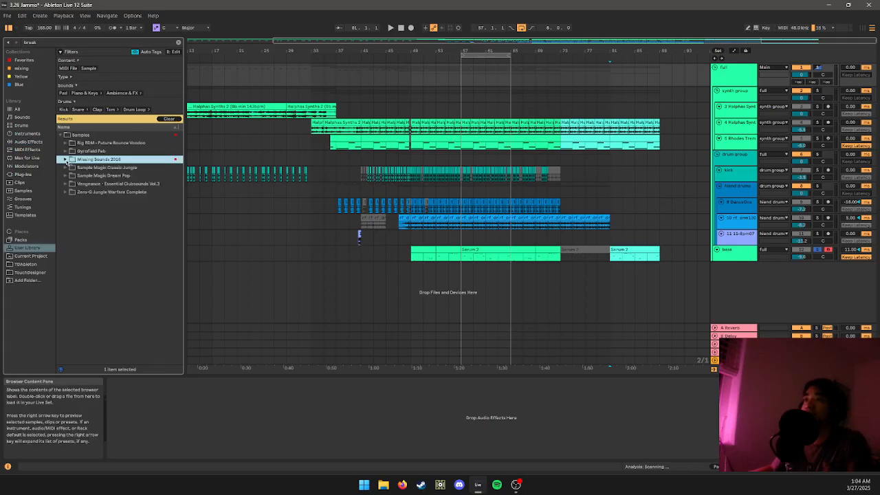
{"action": "left_click", "coordinate": [60, 193]}
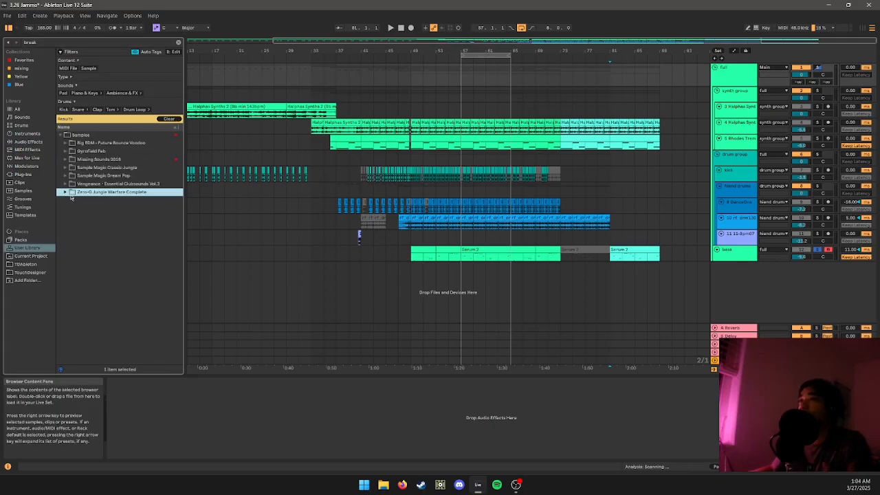
{"action": "left_click", "coordinate": [169, 118]}
{"action": "scroll", "coordinate": [72, 215], "scroll_direction": "down", "scroll_amount": 3}
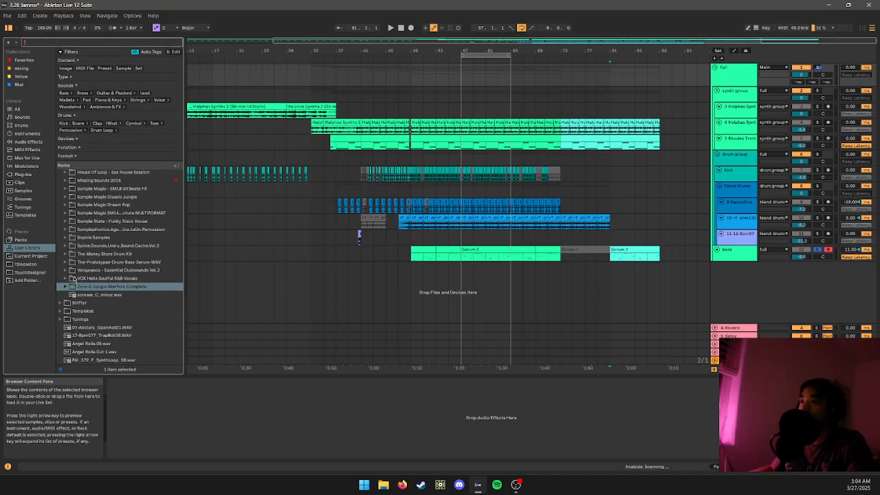
{"action": "scroll", "coordinate": [71, 275], "scroll_direction": "up", "scroll_amount": 1}
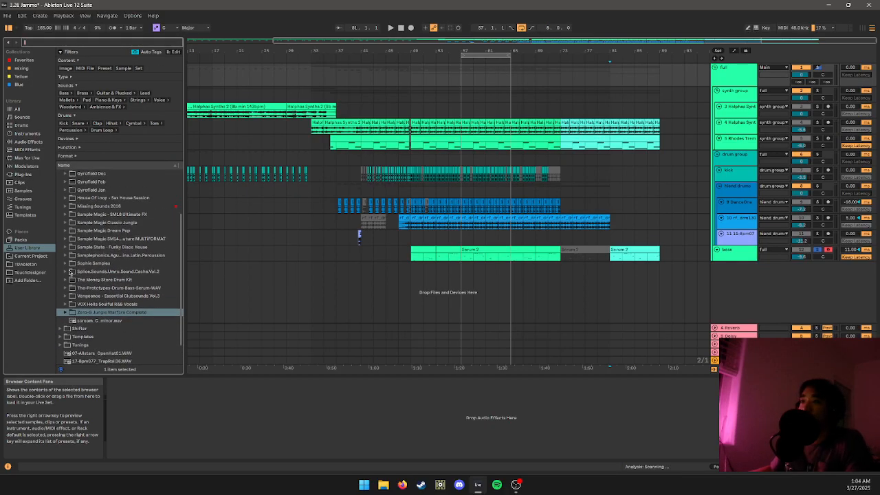
{"action": "scroll", "coordinate": [71, 271], "scroll_direction": "up", "scroll_amount": 1}
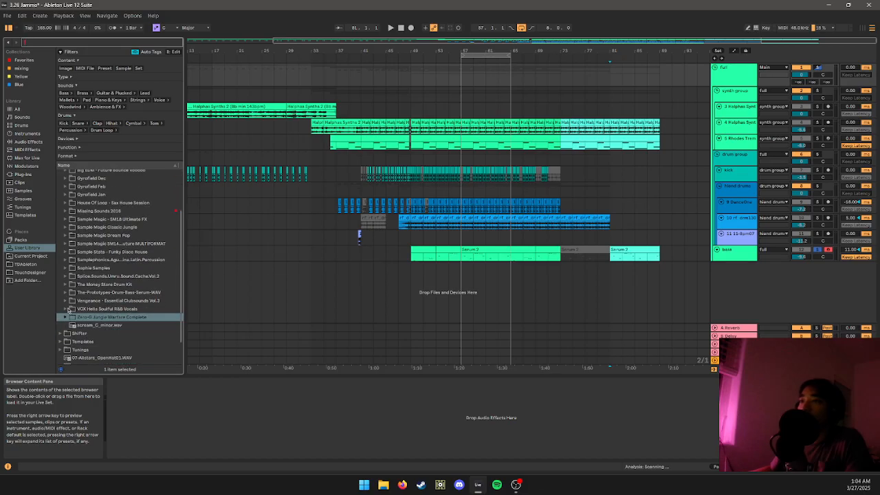
{"action": "left_click", "coordinate": [66, 317]}
{"action": "left_click", "coordinate": [71, 317]}
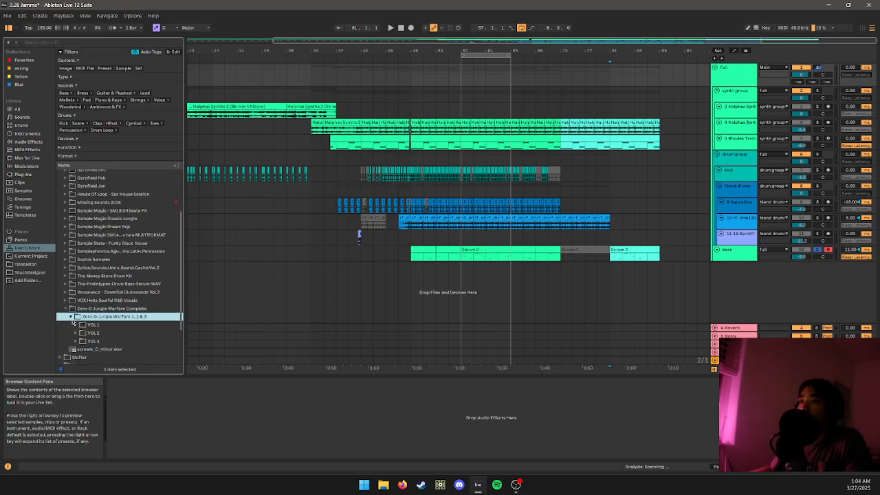
- Open the Drum Rolls folder of VOL 3 and preview Roll 4.wav
{"action": "scroll", "coordinate": [79, 322], "scroll_direction": "down", "scroll_amount": 2}
{"action": "left_click", "coordinate": [76, 298]}
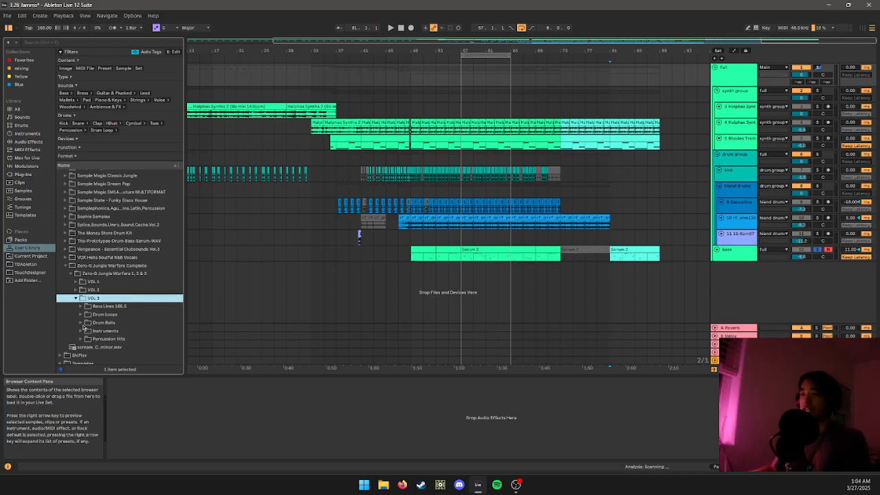
{"action": "left_click", "coordinate": [80, 323]}
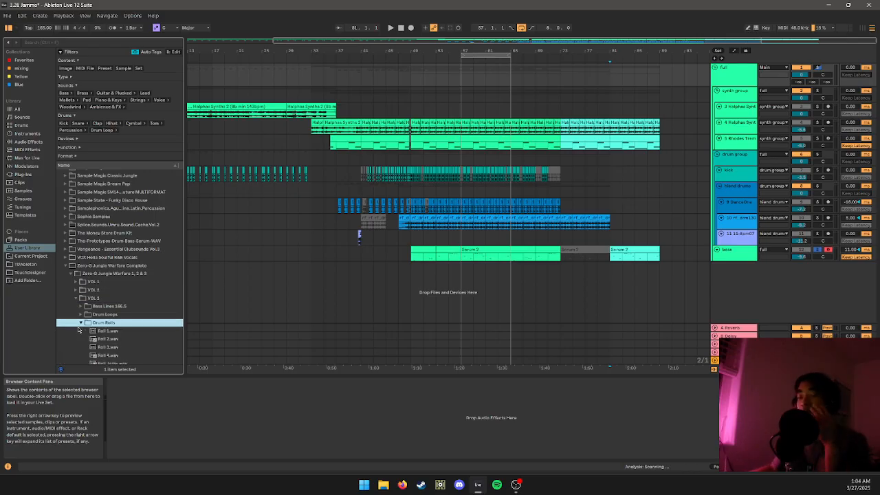
{"action": "scroll", "coordinate": [83, 326], "scroll_direction": "down", "scroll_amount": 4}
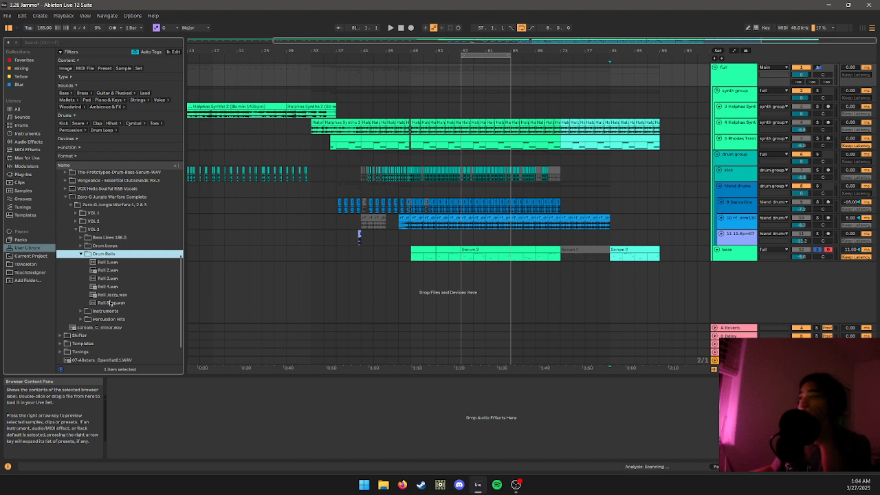
{"action": "left_click", "coordinate": [115, 286]}
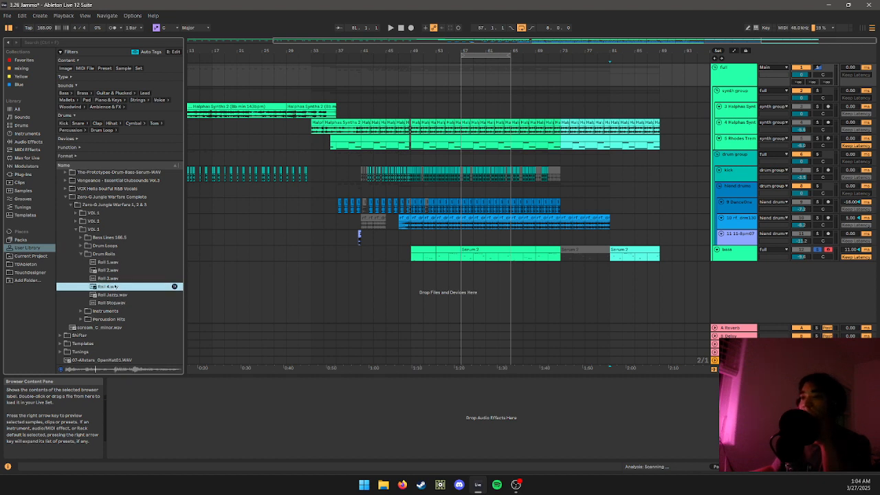
- Open the All The Way B folder under Drum Loops and preview All The Way B 3 (JW3).wav
{"action": "left_click", "coordinate": [97, 245]}
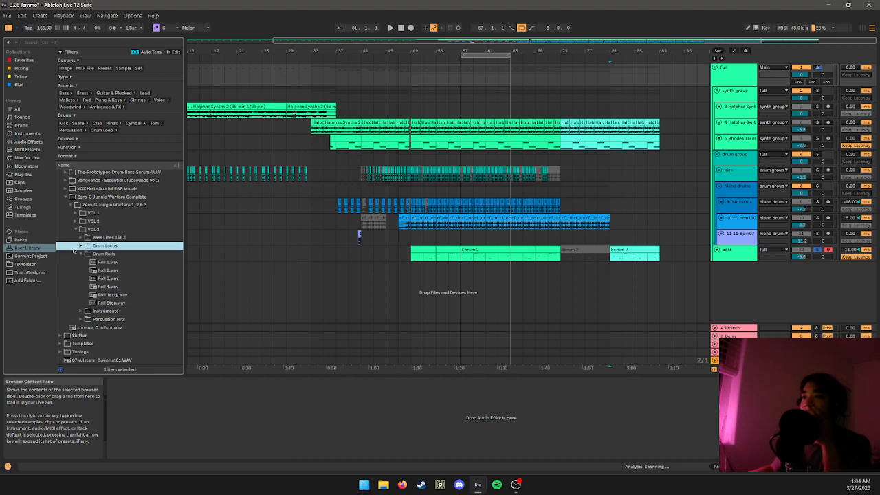
{"action": "left_click", "coordinate": [81, 245]}
{"action": "left_click", "coordinate": [103, 279]}
{"action": "left_click", "coordinate": [86, 278]}
{"action": "left_click", "coordinate": [112, 306]}
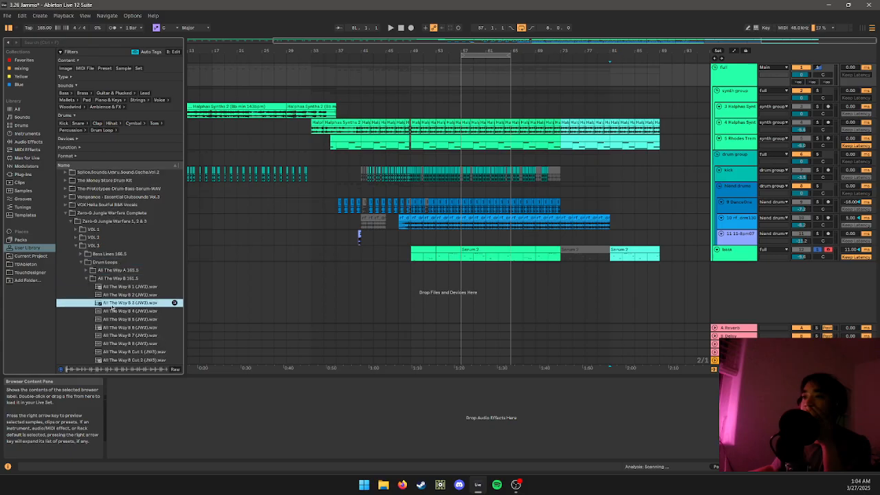
- Open the Missing Sounds sample pack and browse to the FAI_174 drum loops
{"action": "scroll", "coordinate": [118, 307], "scroll_direction": "up", "scroll_amount": 10}
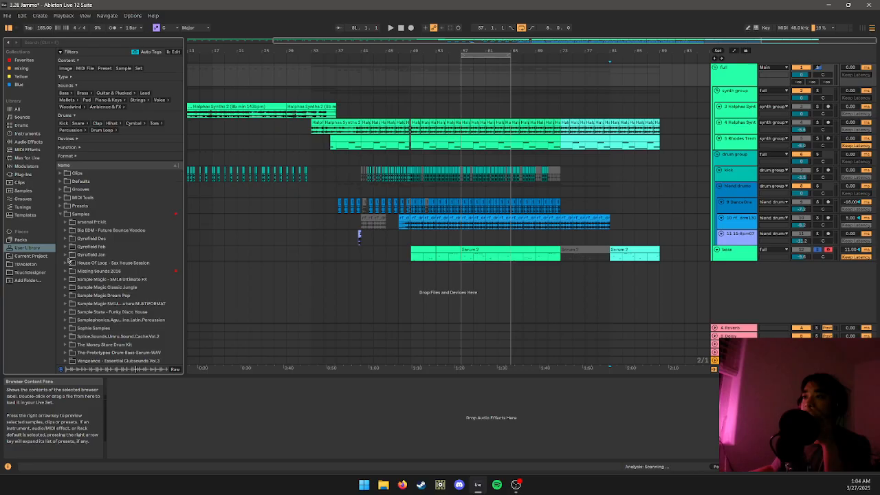
{"action": "left_click", "coordinate": [70, 270]}
{"action": "scroll", "coordinate": [117, 275], "scroll_direction": "down", "scroll_amount": 8}
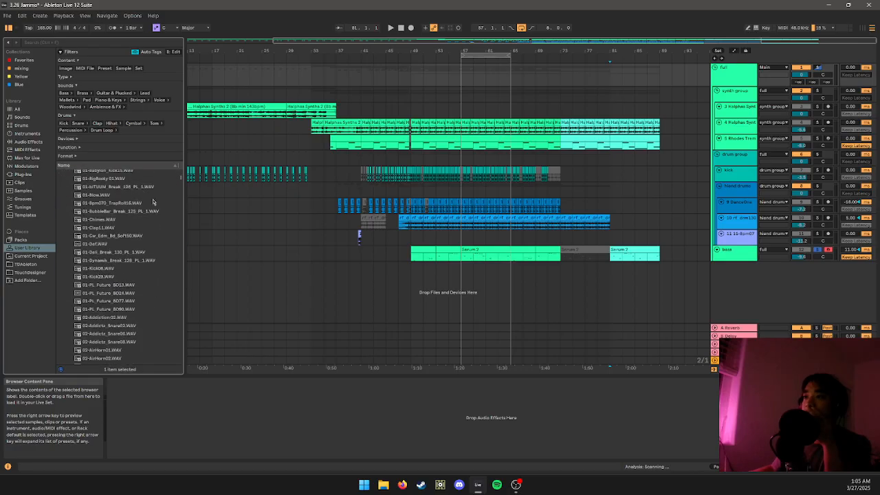
{"action": "left_click_drag", "start_coordinate": [183, 179], "coordinate": [183, 306]}
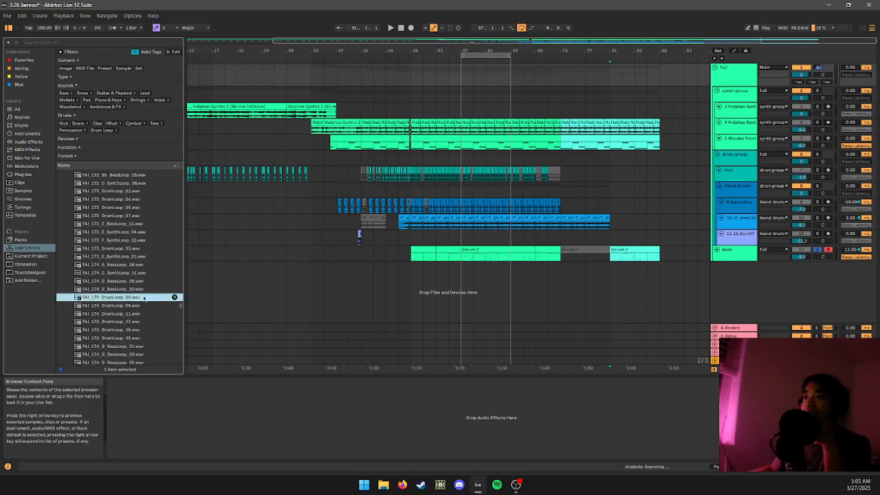
- Preview the FAI_174 drum loops and neighbouring bass samples, including JCA_127_A_BSAWBASS.wav and FAI_174_DrumLoop_09.wav
{"action": "scroll", "coordinate": [147, 300], "scroll_direction": "down", "scroll_amount": 2}
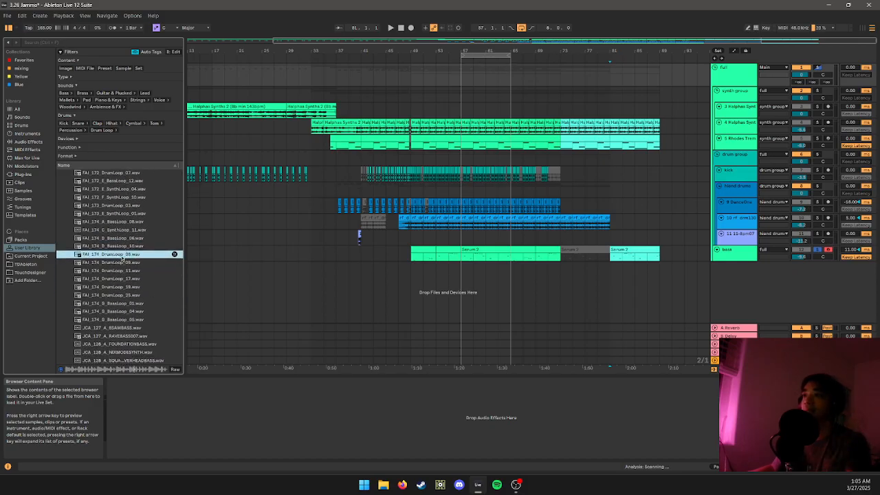
{"action": "left_click", "coordinate": [128, 271]}
{"action": "left_click", "coordinate": [138, 328]}
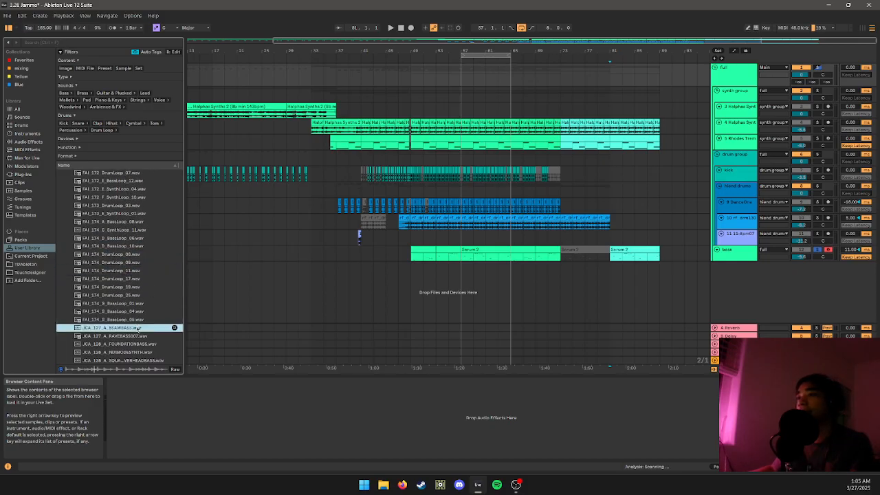
{"action": "left_click", "coordinate": [133, 321]}
{"action": "left_click", "coordinate": [128, 263]}
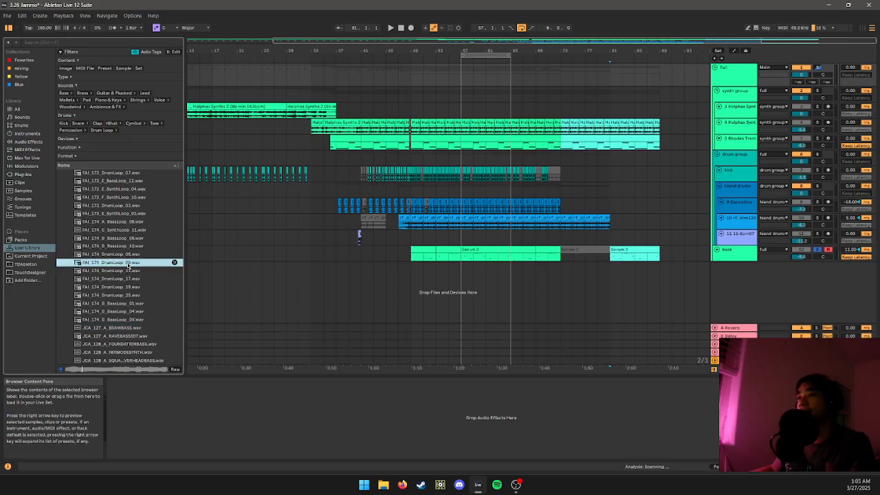
- Place FAI_174_DrumLoop_08.wav at bar 81 on a new audio track below track 11 in the drum group
{"action": "left_click", "coordinate": [129, 254]}
{"action": "left_click_drag", "start_coordinate": [128, 262], "coordinate": [625, 179]}
{"action": "left_click_drag", "start_coordinate": [629, 235], "coordinate": [629, 235]}
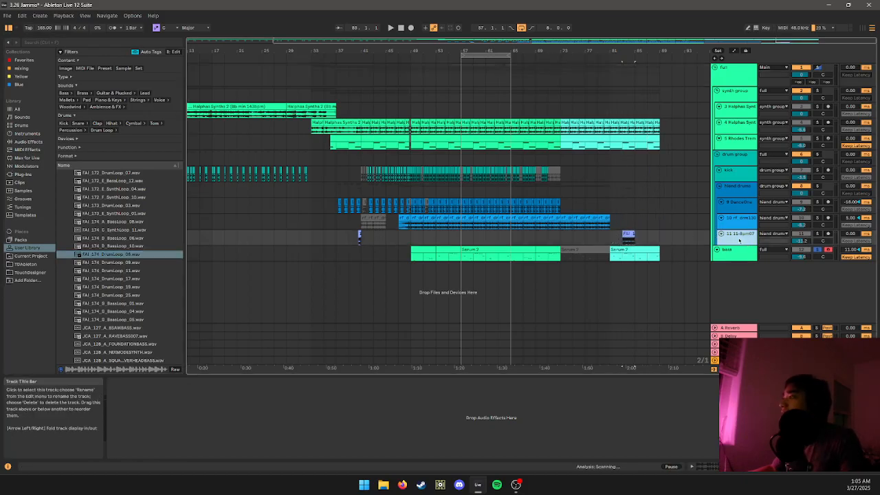
{"action": "key", "text": "ctrl+t"}
{"action": "left_click", "coordinate": [628, 240]}
{"action": "left_click_drag", "start_coordinate": [626, 233], "coordinate": [615, 262]}
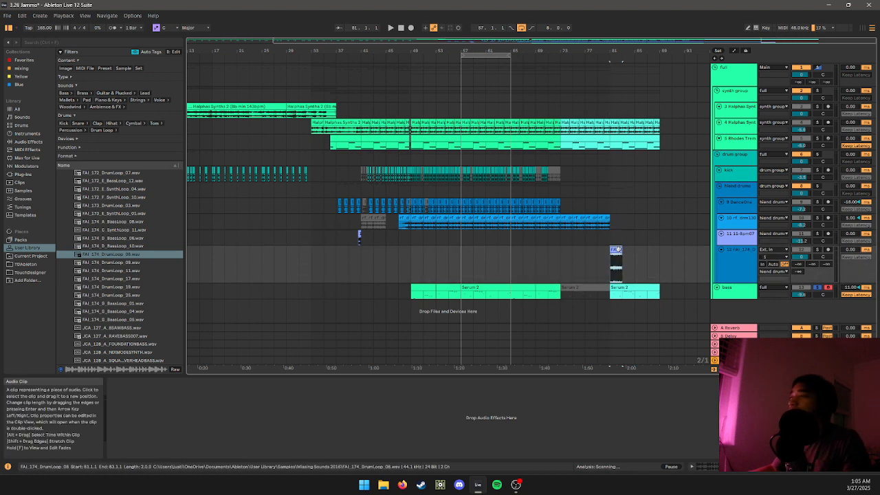
- Duplicate the FAI_174 drum loop three times to fill bars 81 to 89 and reduce its track's height
{"action": "key", "text": "ctrl+d"}
{"action": "key", "text": "ctrl+d"}
{"action": "key", "text": "ctrl+d"}
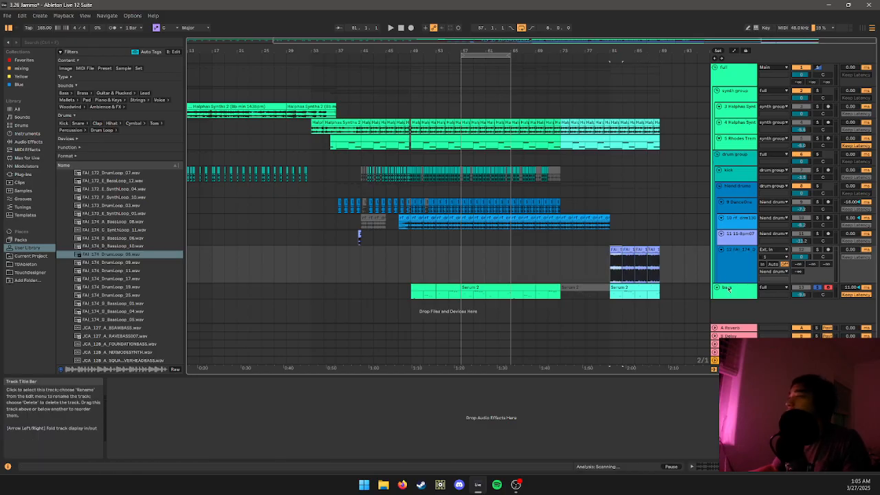
{"action": "left_click_drag", "start_coordinate": [733, 282], "coordinate": [733, 259]}
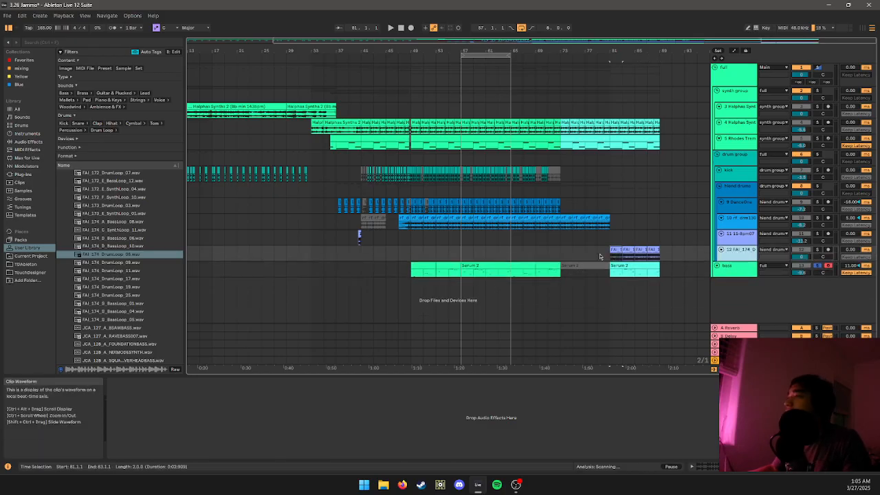
- Play back the new section and lower the volume of the FAI_174 drum loop track
{"action": "key", "text": "space"}
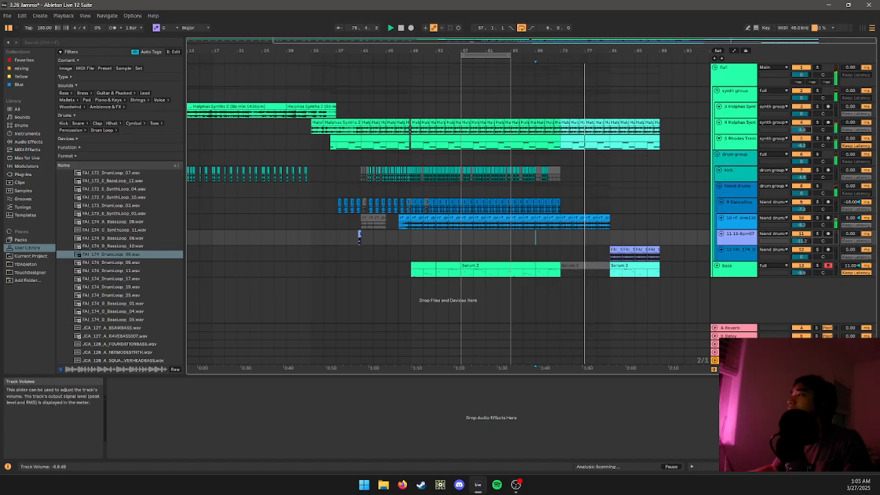
{"action": "left_click", "coordinate": [749, 150]}
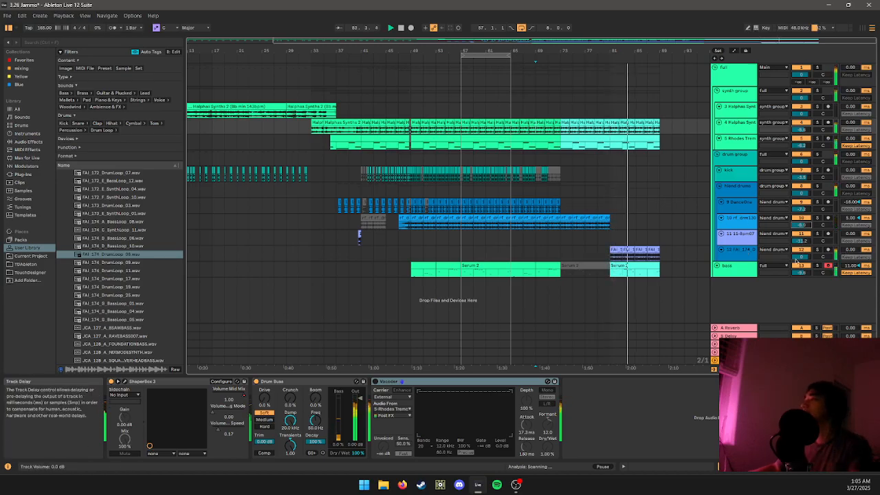
{"action": "left_click_drag", "start_coordinate": [800, 260], "coordinate": [801, 277]}
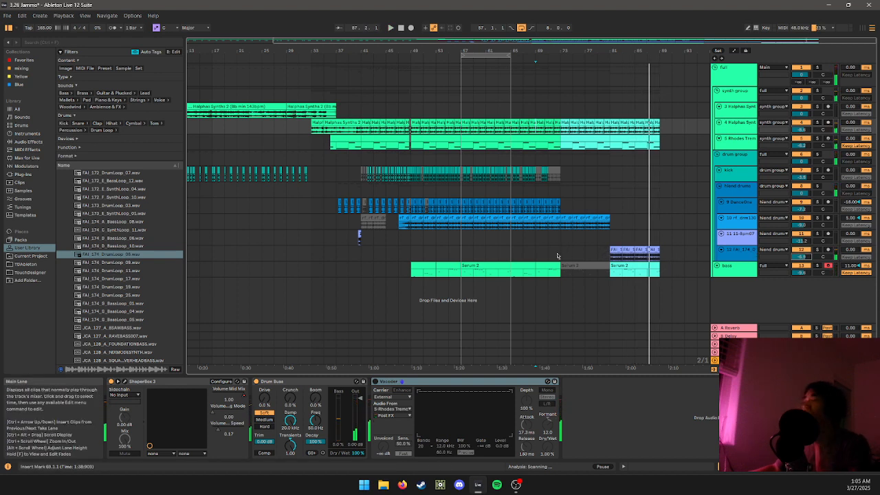
- Filter the User Library samples by Drum Loop and browse the break samples
{"action": "scroll", "coordinate": [114, 246], "scroll_direction": "up", "scroll_amount": 3}
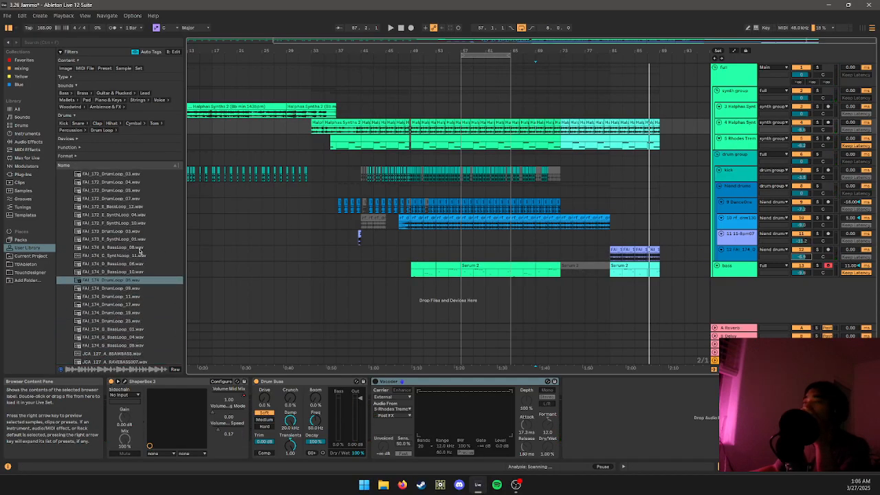
{"action": "scroll", "coordinate": [112, 245], "scroll_direction": "up", "scroll_amount": 4}
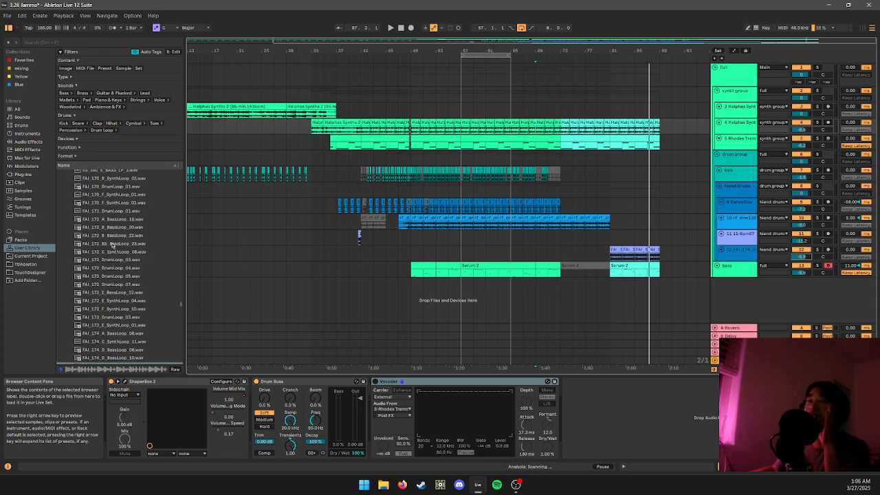
{"action": "scroll", "coordinate": [112, 244], "scroll_direction": "up", "scroll_amount": 15}
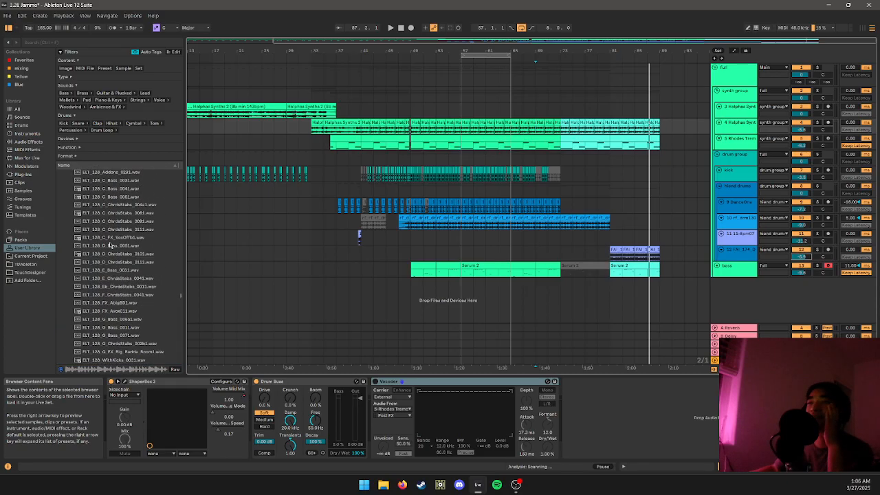
{"action": "scroll", "coordinate": [110, 246], "scroll_direction": "up", "scroll_amount": 12}
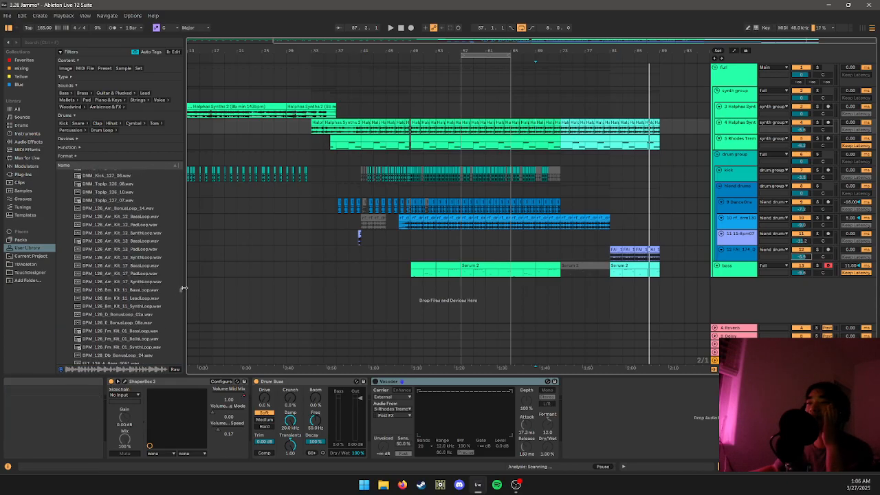
{"action": "scroll", "coordinate": [182, 290], "scroll_direction": "up", "scroll_amount": 10}
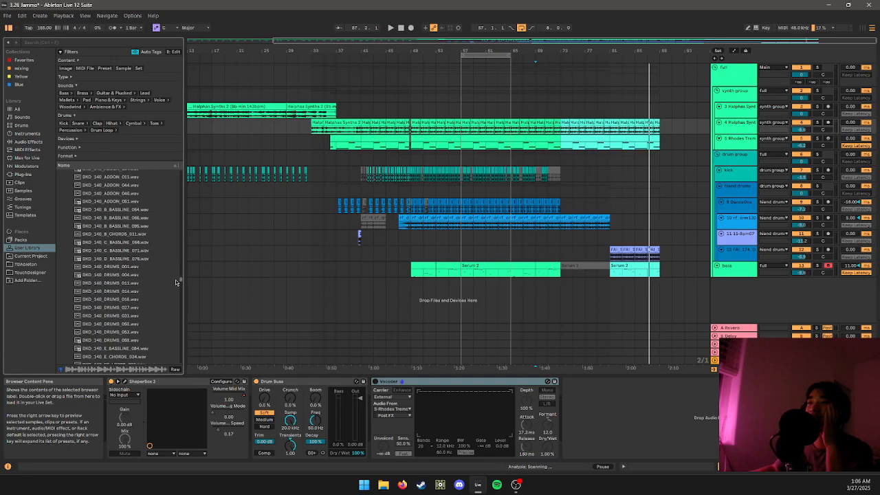
{"action": "scroll", "coordinate": [171, 268], "scroll_direction": "up", "scroll_amount": 12}
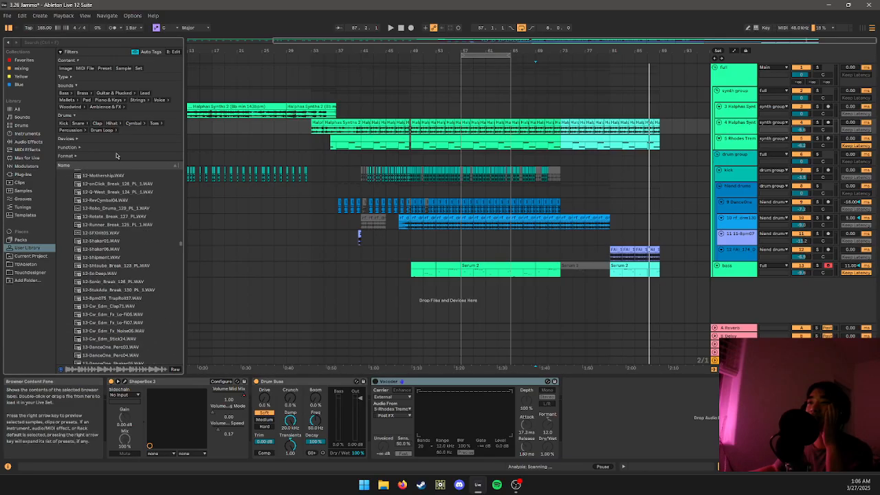
{"action": "left_click", "coordinate": [101, 129]}
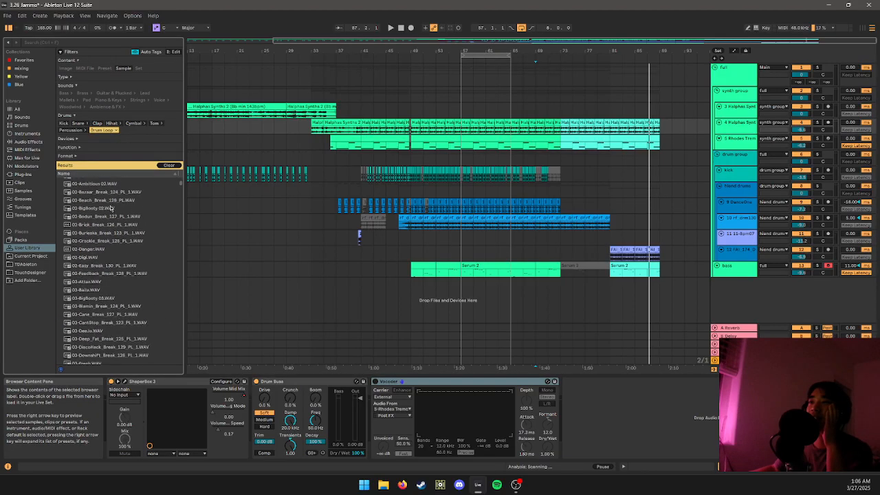
{"action": "left_click", "coordinate": [113, 259]}
{"action": "scroll", "coordinate": [123, 266], "scroll_direction": "down", "scroll_amount": 8}
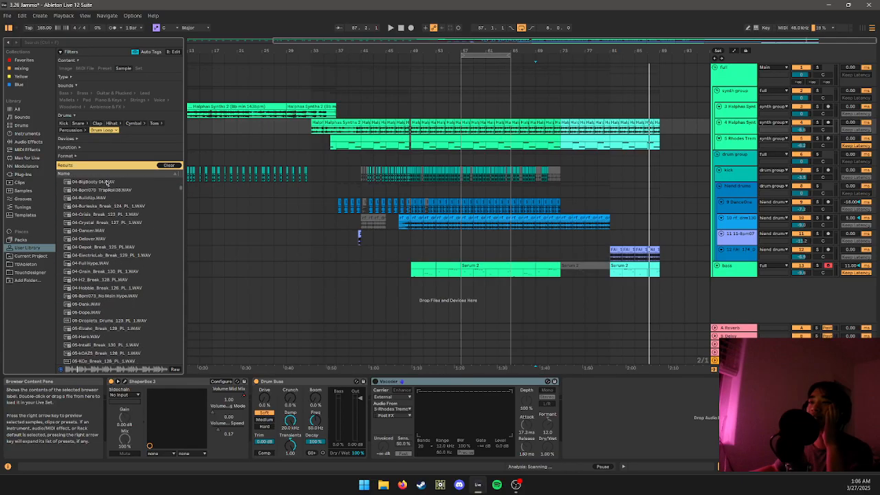
- Search the drum loops for 16 and preview Cool Break 01-162.wav and Cool Break 02-162.wav
{"action": "left_click", "coordinate": [93, 44]}
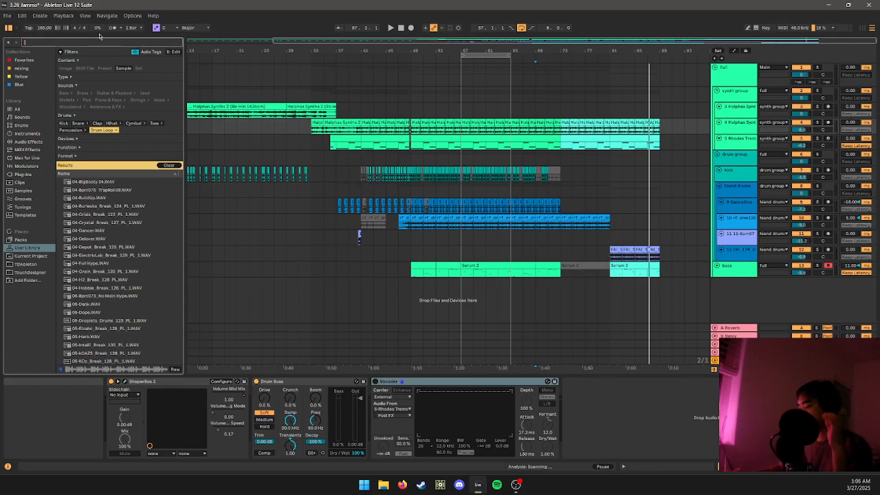
{"action": "type", "text": "16"}
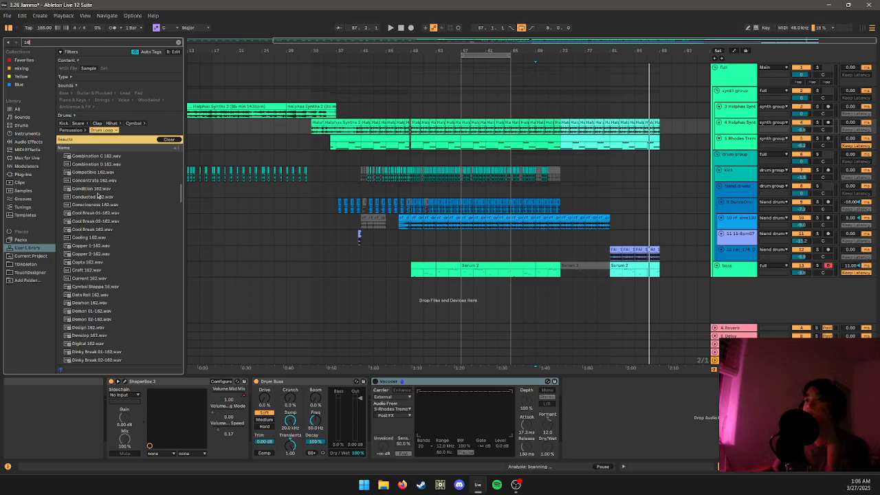
{"action": "left_click", "coordinate": [77, 214]}
{"action": "scroll", "coordinate": [105, 234], "scroll_direction": "down", "scroll_amount": 1}
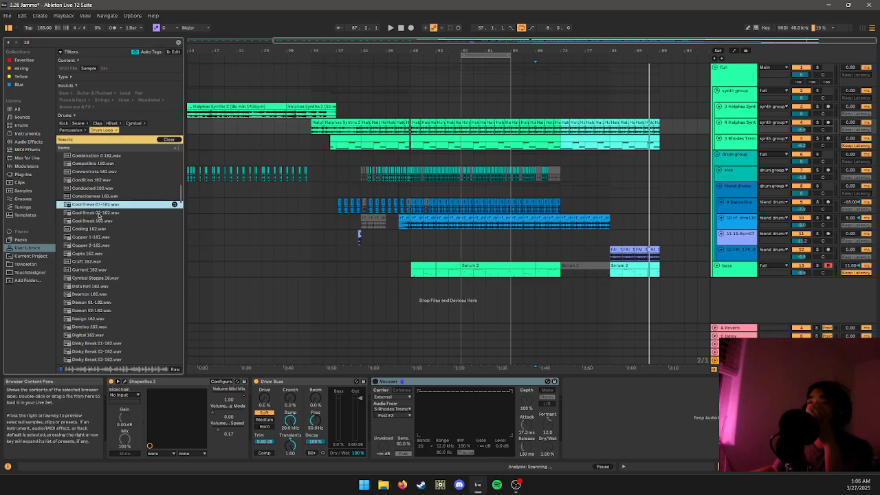
{"action": "scroll", "coordinate": [103, 275], "scroll_direction": "down", "scroll_amount": 7}
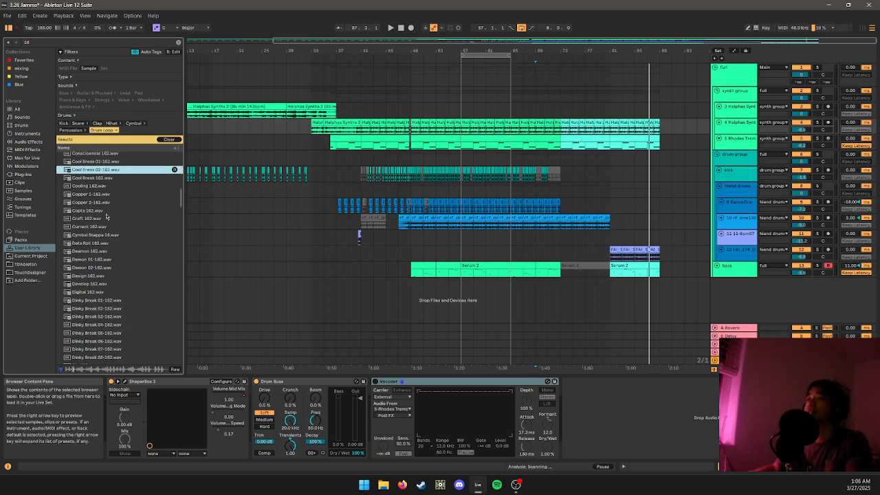
{"action": "scroll", "coordinate": [119, 217], "scroll_direction": "up", "scroll_amount": 6}
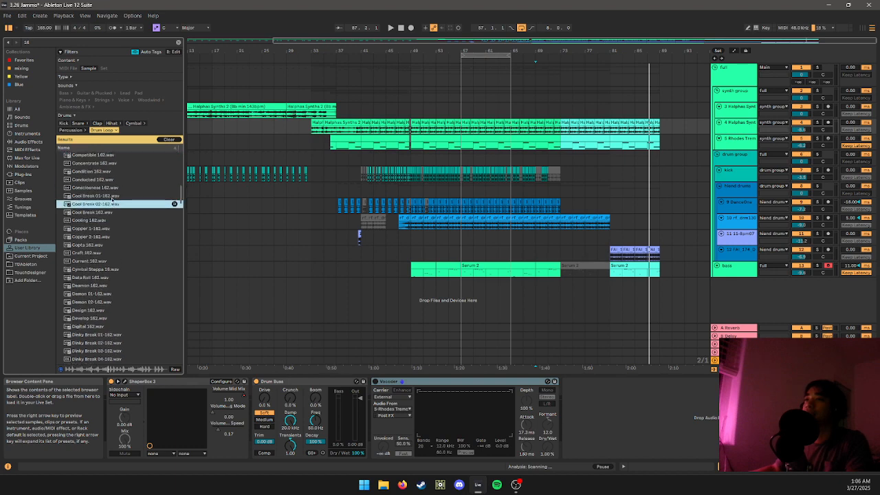
- Replace the FAI_174 loops with Cool Break 01-162 at bar 81, duplicate it to bar 85 and play it back
{"action": "left_click_drag", "start_coordinate": [112, 199], "coordinate": [613, 253]}
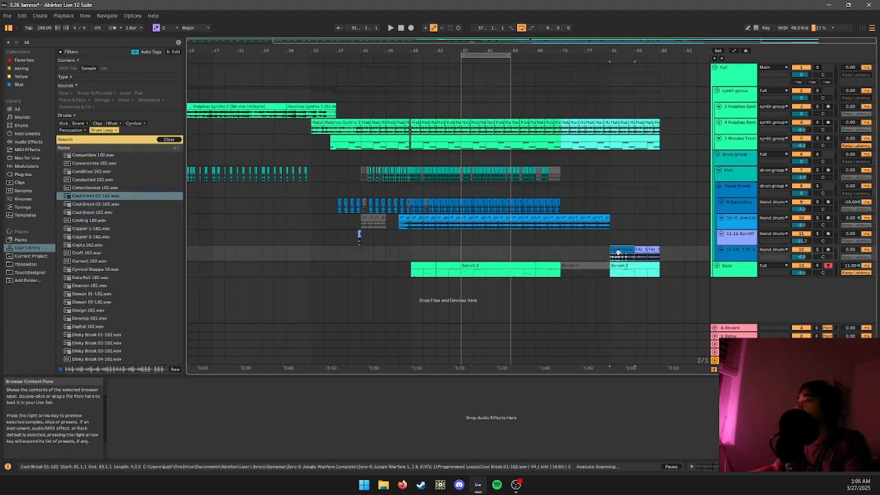
{"action": "key", "text": "space"}
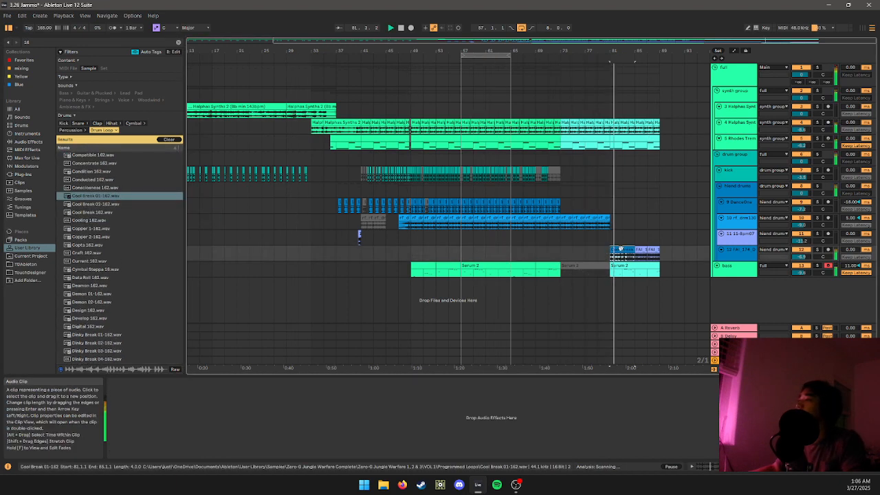
{"action": "left_click", "coordinate": [633, 248]}
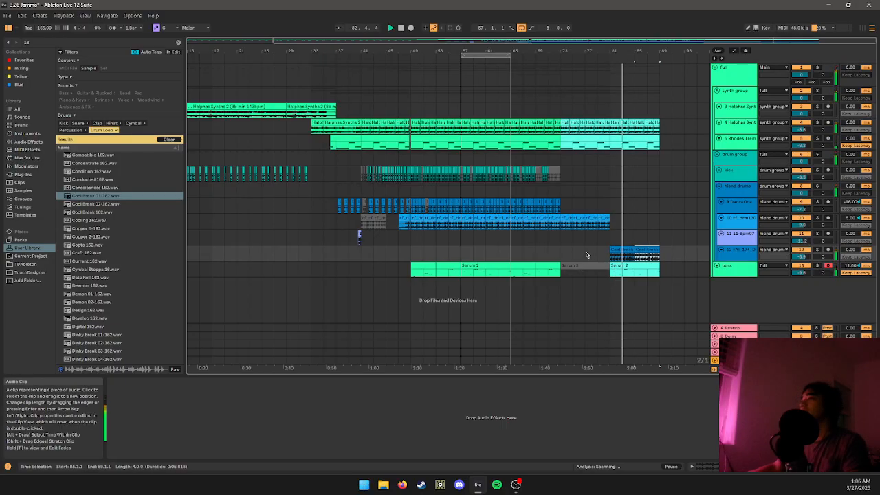
{"action": "scroll", "coordinate": [636, 258], "scroll_direction": "up", "scroll_amount": 3}
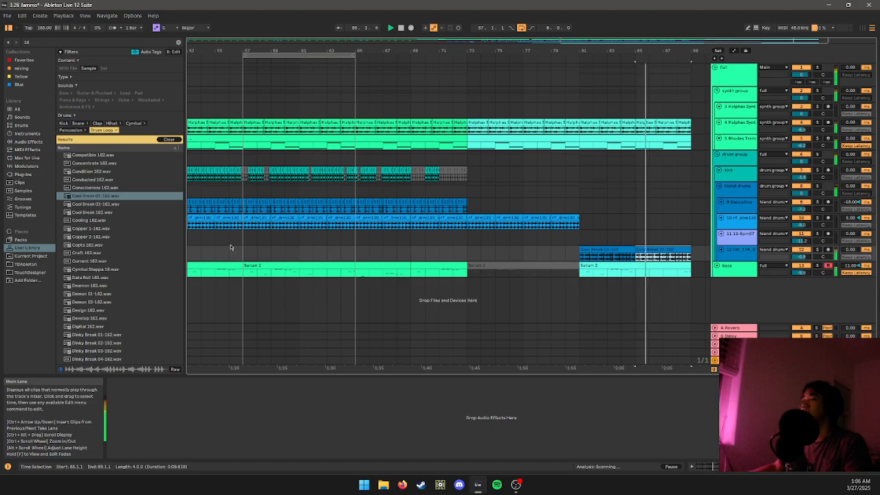
- Shorten the Cool Break 01-162 clip to two bars and duplicate it to fill bars 81 to 89
{"action": "left_click", "coordinate": [589, 260]}
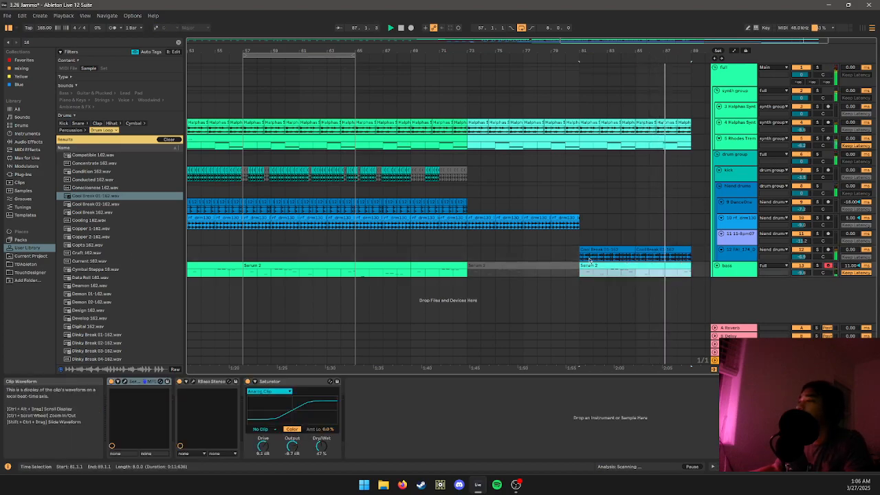
{"action": "left_click", "coordinate": [607, 249]}
{"action": "left_click", "coordinate": [580, 257]}
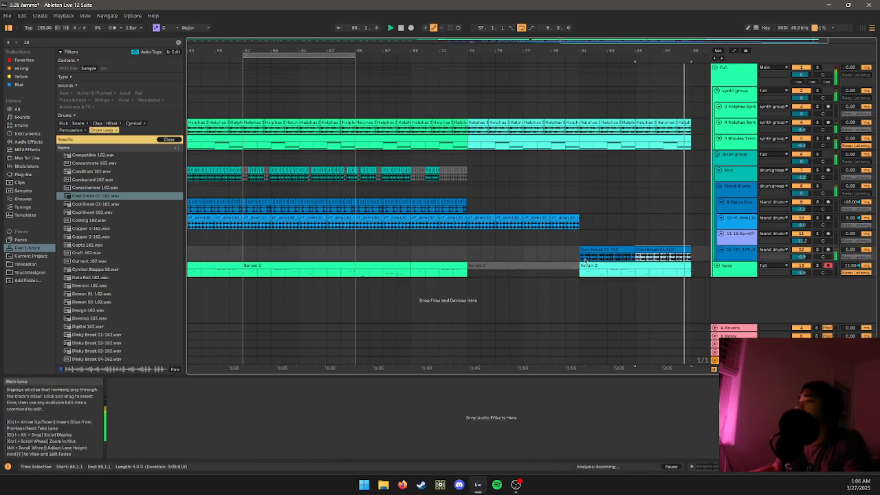
{"action": "key", "text": "ctrl+d"}
{"action": "key", "text": "ctrl+d"}
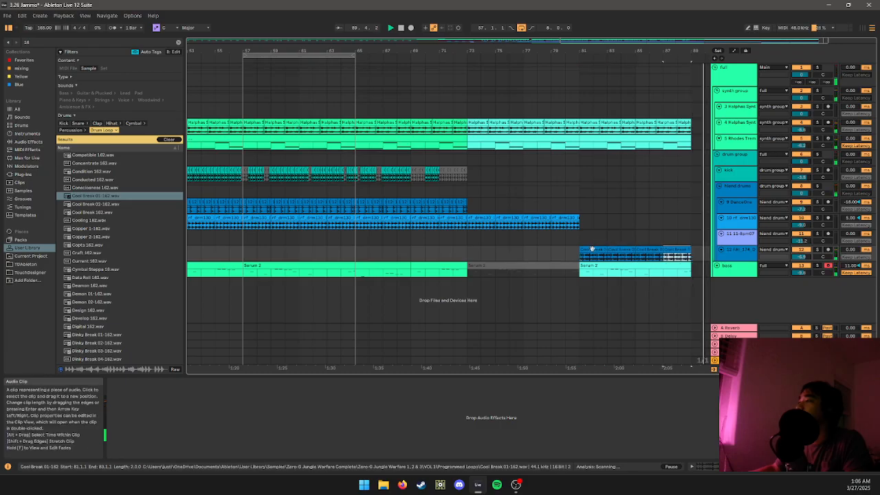
{"action": "key", "text": "space"}
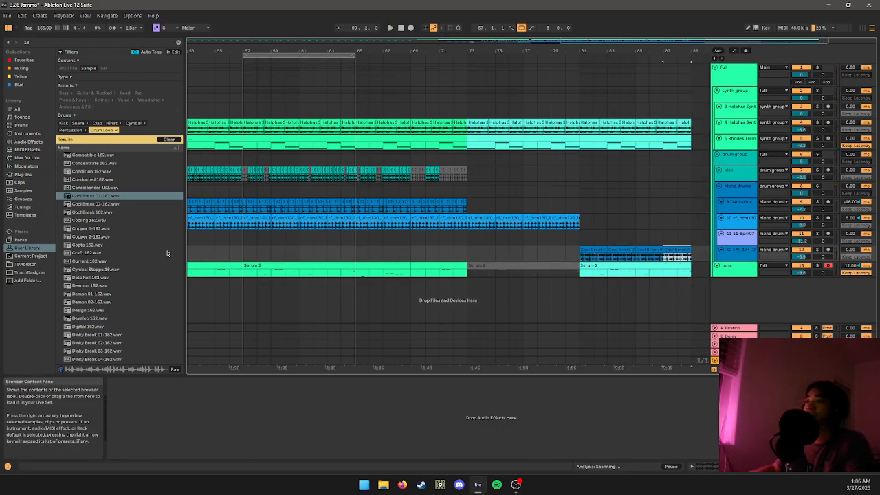
- Preview more 162 drum loops, from Demon 01-162.wav through the Dinky Break samples
{"action": "left_click", "coordinate": [125, 302]}
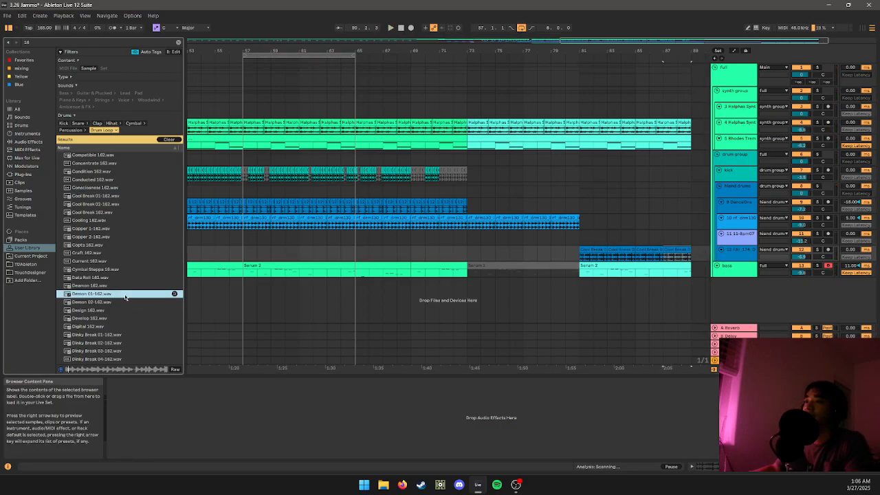
{"action": "left_click", "coordinate": [122, 318]}
{"action": "left_click", "coordinate": [121, 334]}
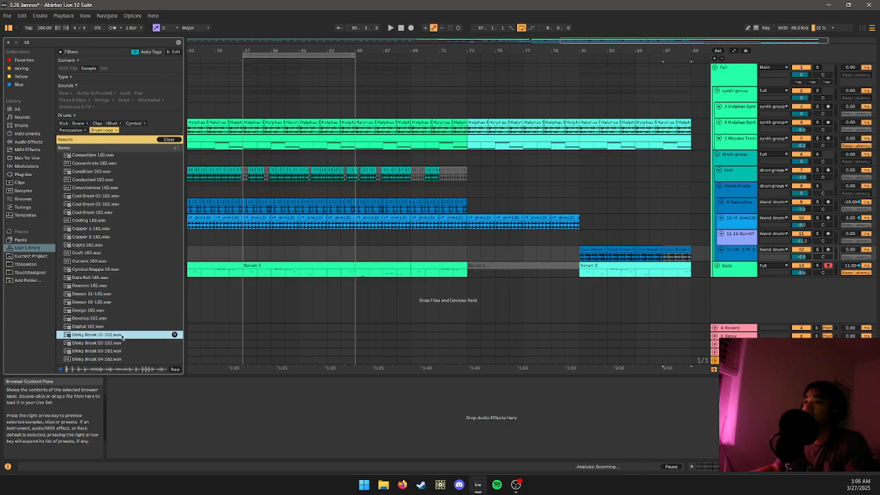
{"action": "scroll", "coordinate": [134, 285], "scroll_direction": "down", "scroll_amount": 3}
{"action": "left_click", "coordinate": [134, 284]}
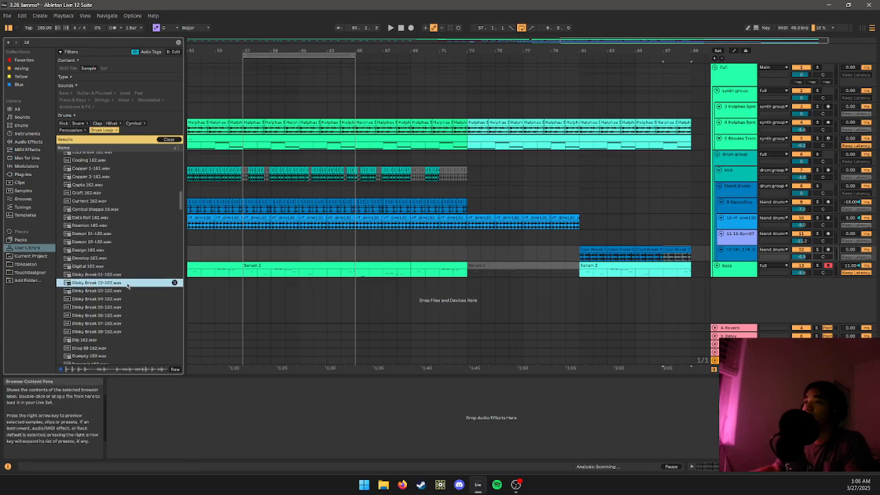
{"action": "scroll", "coordinate": [138, 296], "scroll_direction": "down", "scroll_amount": 1}
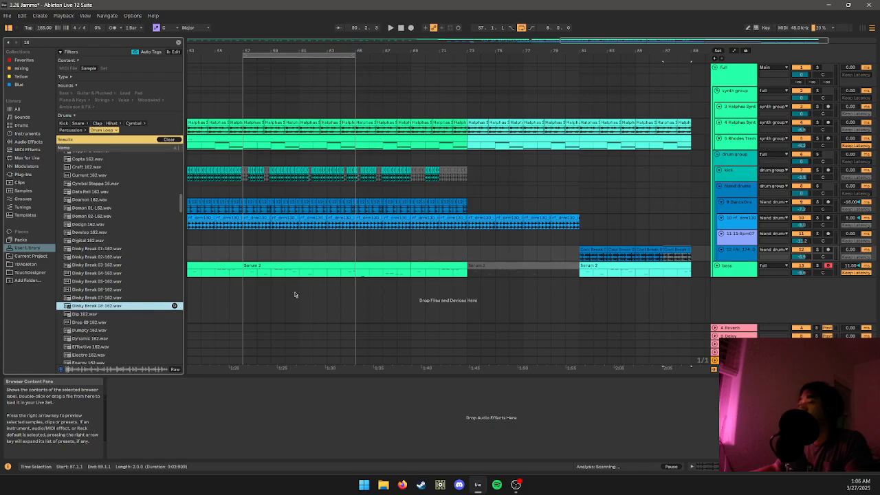
- Group the Cool Break track with a new audio track under the name break, and recolour the group's tracks cyan
{"action": "left_click", "coordinate": [743, 251]}
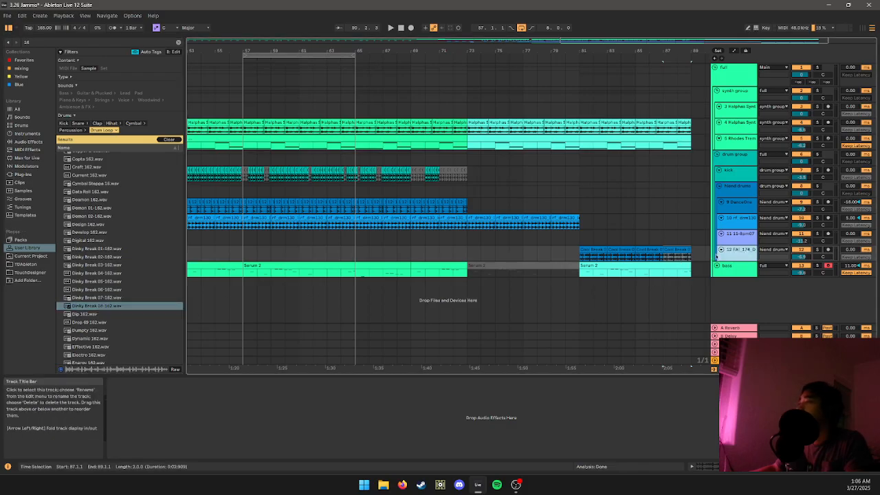
{"action": "key", "text": "ctrl+t"}
{"action": "left_click", "coordinate": [739, 264]}
{"action": "key", "text": "ctrl+g"}
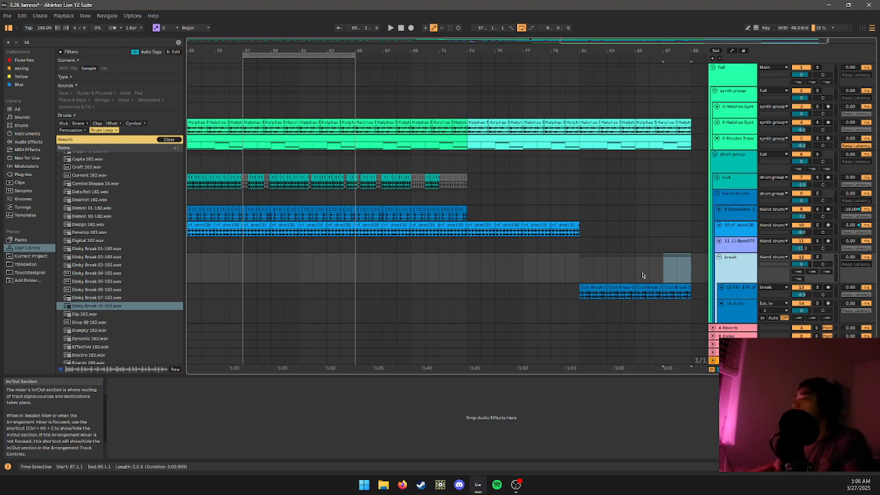
{"action": "scroll", "coordinate": [643, 275], "scroll_direction": "down", "scroll_amount": 2}
{"action": "right_click", "coordinate": [738, 275]}
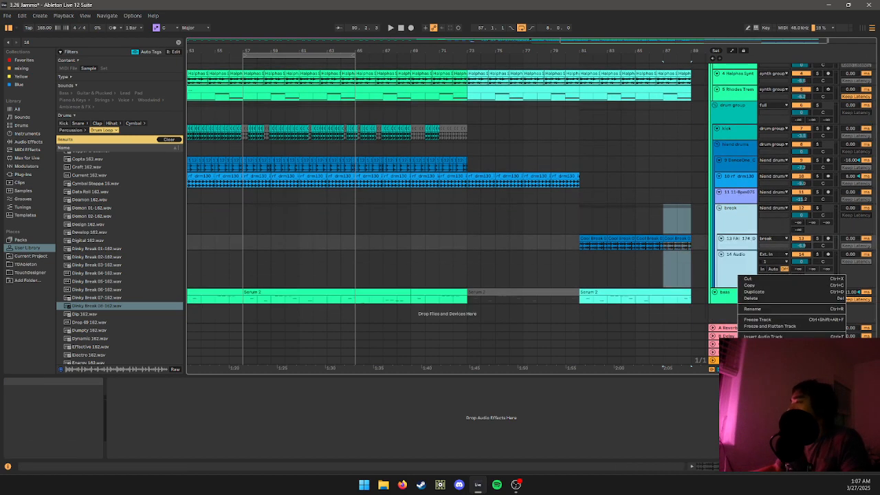
{"action": "left_click", "coordinate": [794, 422]}
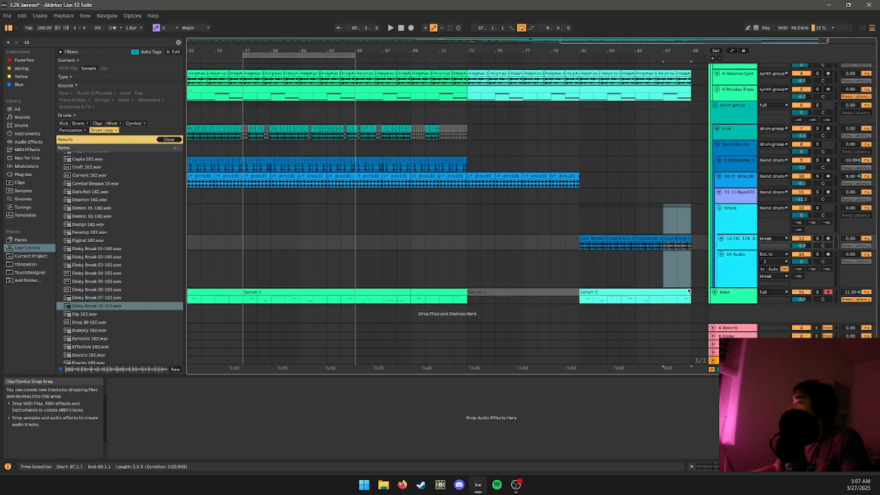
- Preview Dinky Break 01-162 and the Energy, Enthusiast and Equipped 162 loops, and place Equipped 162 at bar 81 on the empty break track
{"action": "left_click", "coordinate": [599, 261]}
{"action": "left_click", "coordinate": [165, 249]}
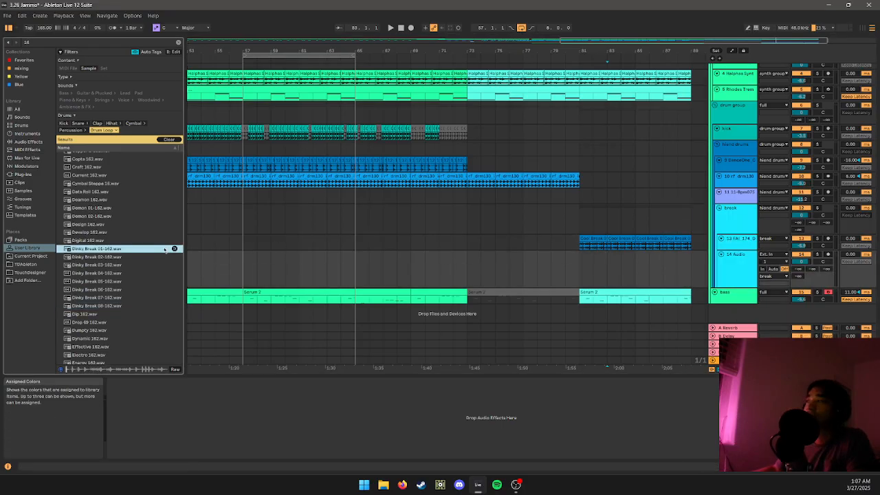
{"action": "scroll", "coordinate": [151, 298], "scroll_direction": "down", "scroll_amount": 3}
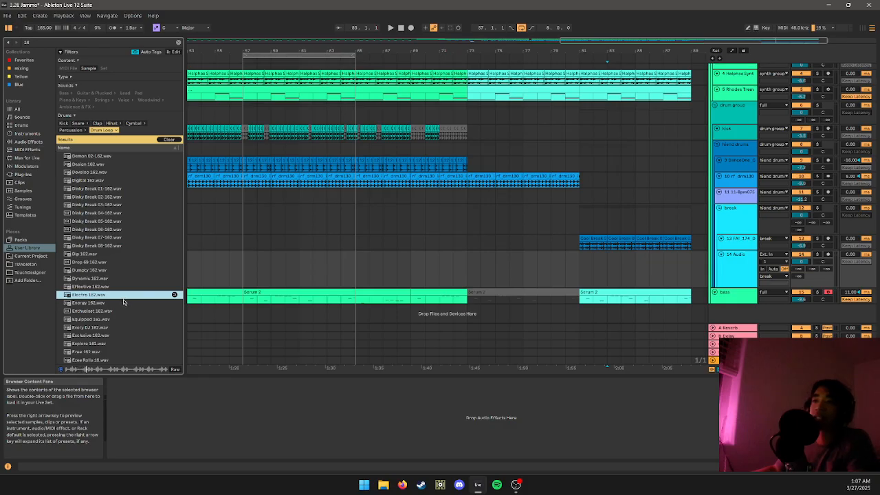
{"action": "left_click", "coordinate": [122, 303]}
{"action": "left_click", "coordinate": [123, 310], "text": "shift"}
{"action": "left_click", "coordinate": [123, 319]}
{"action": "scroll", "coordinate": [120, 303], "scroll_direction": "down", "scroll_amount": 3}
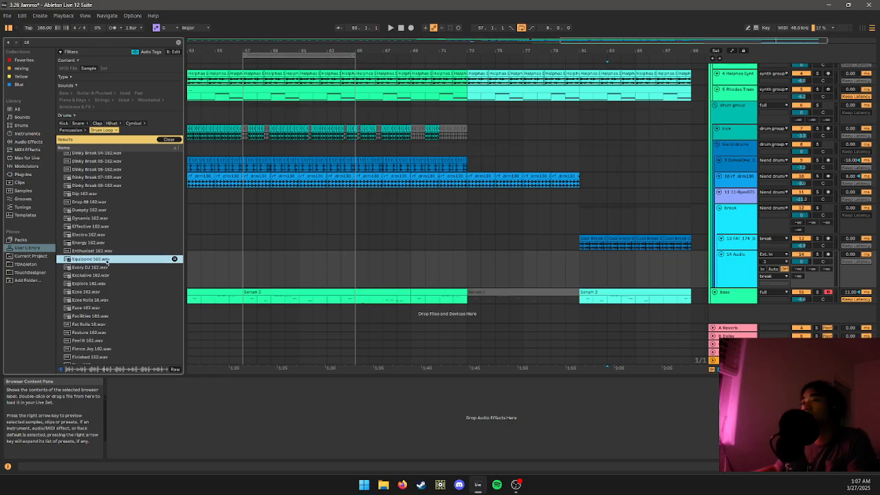
{"action": "left_click_drag", "start_coordinate": [107, 261], "coordinate": [581, 266]}
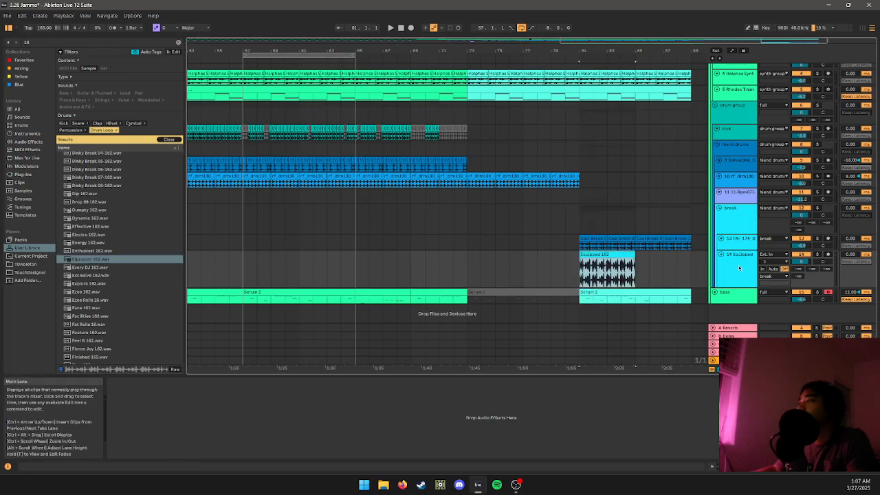
- Place Electro 162 at bar 81 on another new audio track, and duplicate the Equipped and Electro clips to bar 85
{"action": "scroll", "coordinate": [237, 231], "scroll_direction": "down", "scroll_amount": 1}
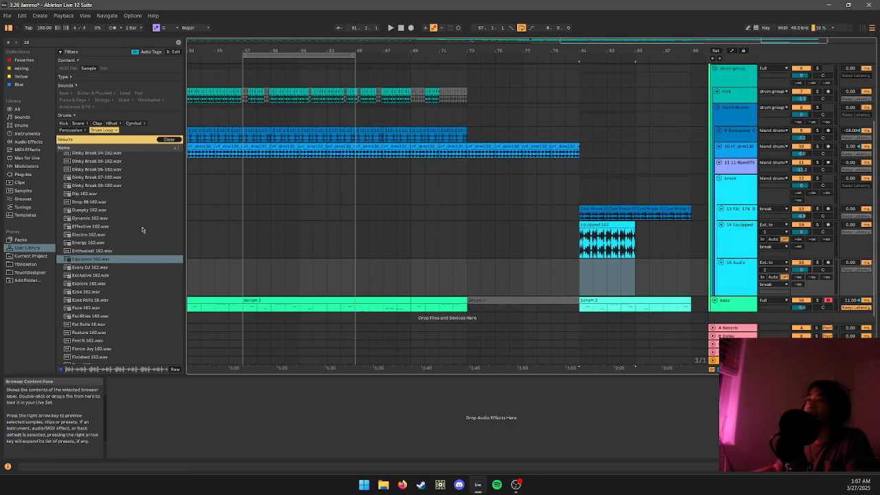
{"action": "left_click", "coordinate": [136, 230]}
{"action": "left_click_drag", "start_coordinate": [134, 238], "coordinate": [583, 273]}
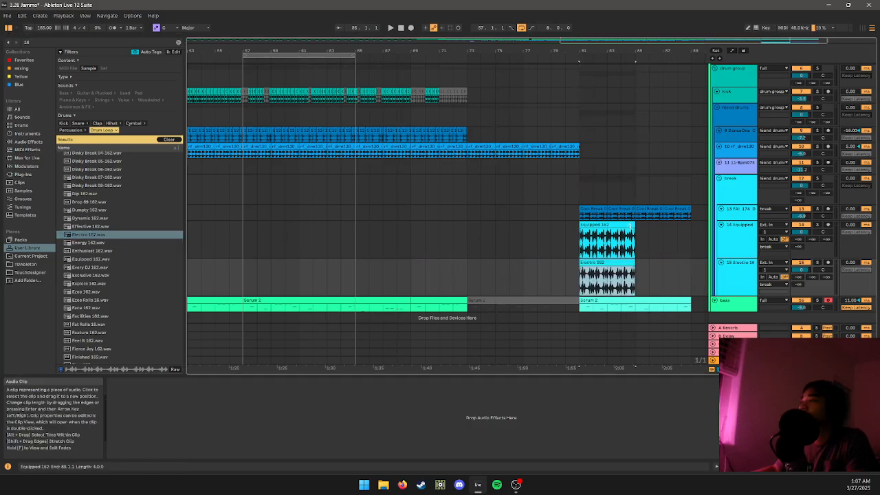
{"action": "left_click", "coordinate": [618, 225], "text": "shift"}
{"action": "key", "text": "ctrl+d"}
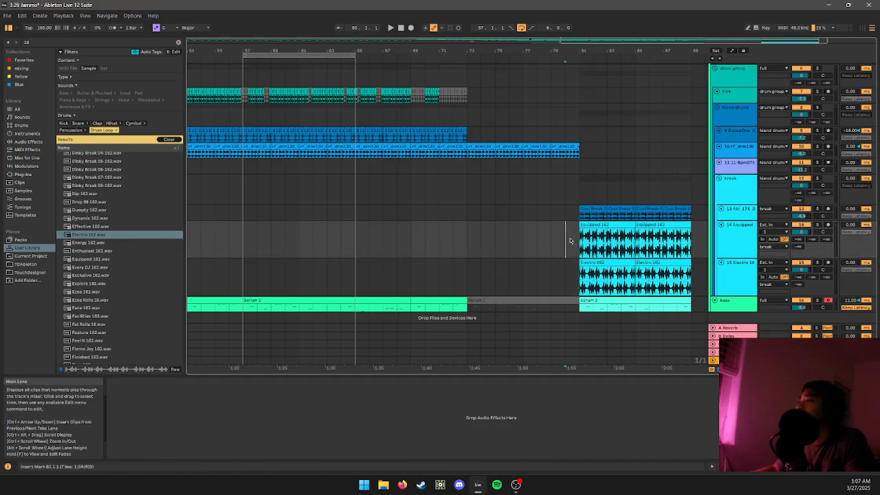
- Play the layered breaks from bar 81 and loop bars 81 to 85
{"action": "scroll", "coordinate": [573, 239], "scroll_direction": "up", "scroll_amount": 5}
{"action": "scroll", "coordinate": [611, 253], "scroll_direction": "down", "scroll_amount": 5}
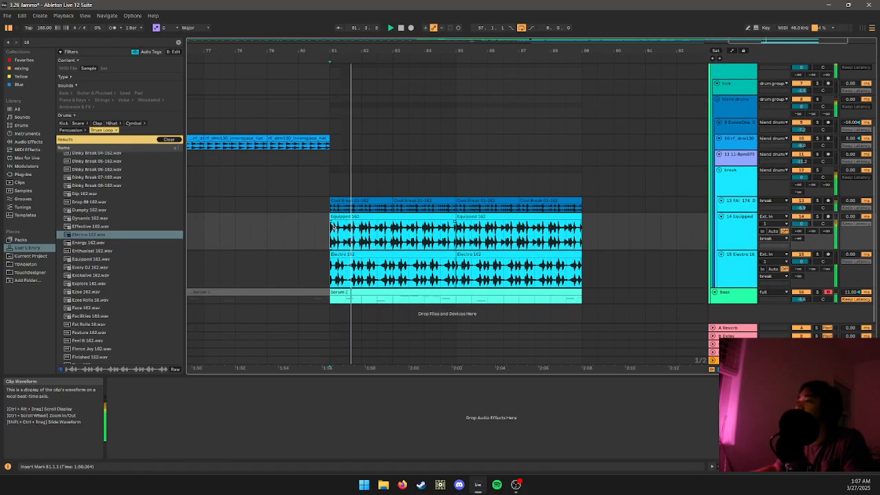
{"action": "left_click", "coordinate": [378, 217]}
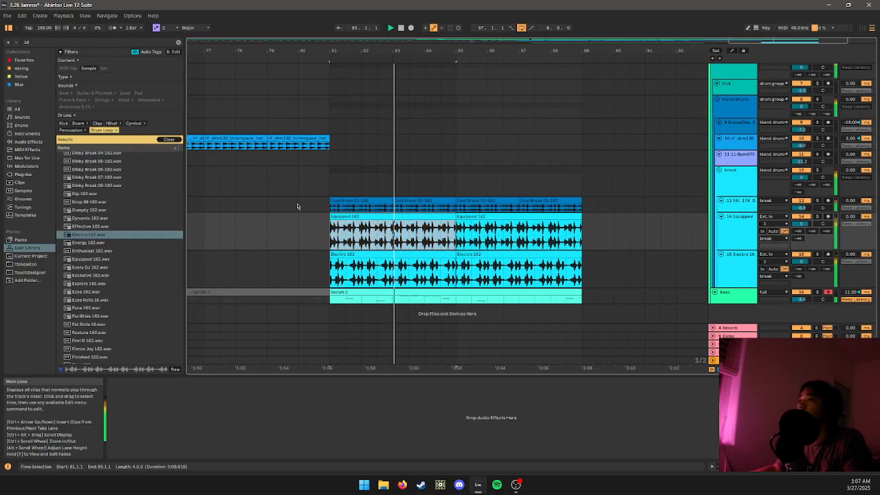
{"action": "key", "text": "ctrl+l"}
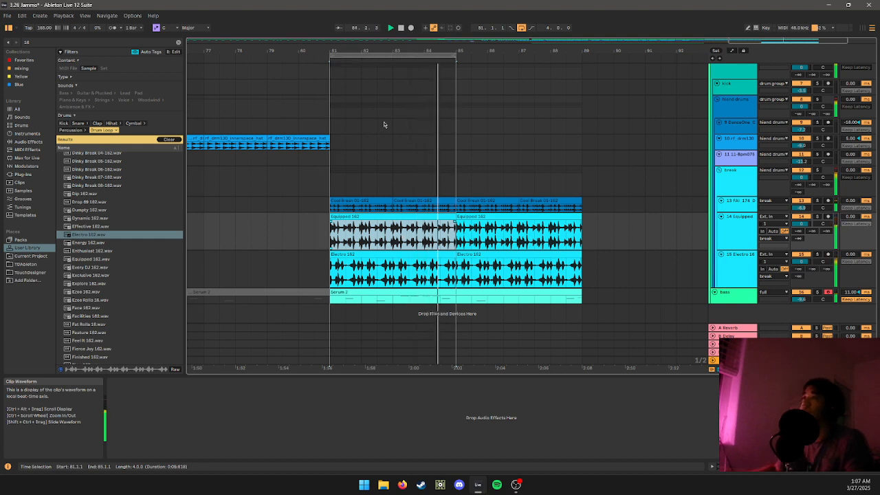
- Search the audio effects for eq and add EQ Eight to the Electro 162 track
{"action": "left_click", "coordinate": [164, 43]}
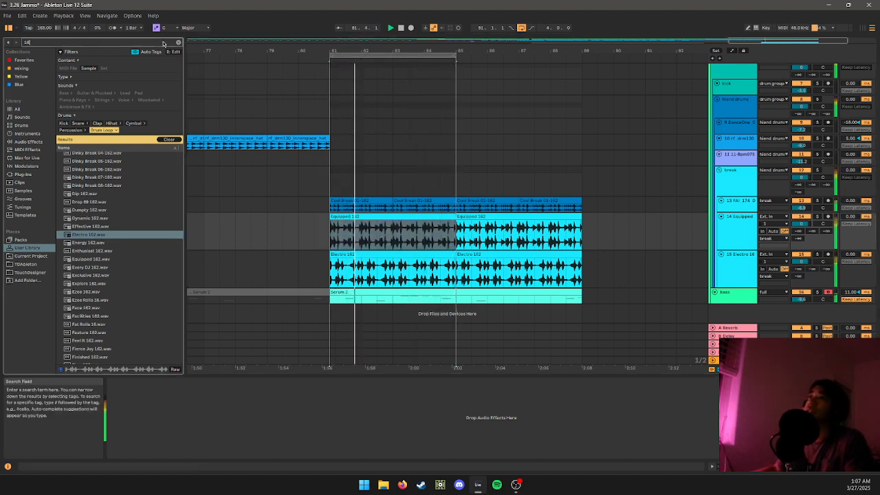
{"action": "left_click", "coordinate": [28, 119]}
{"action": "left_click", "coordinate": [27, 127]}
{"action": "left_click", "coordinate": [34, 142]}
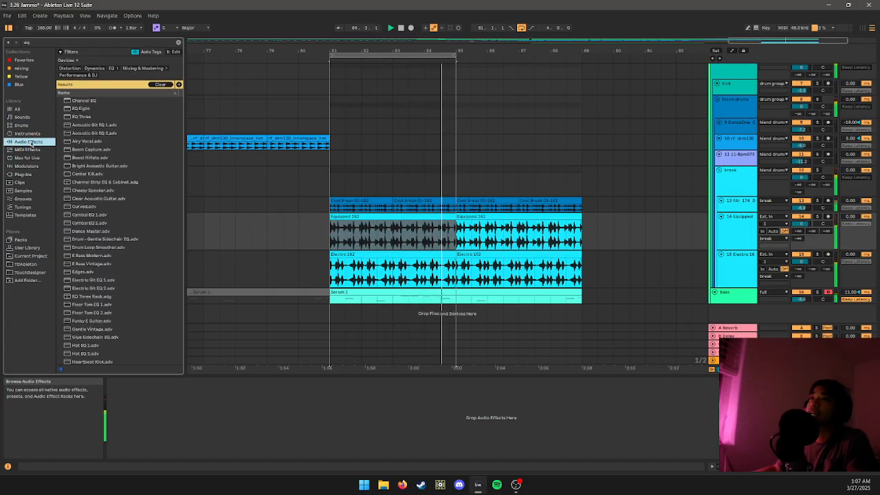
{"action": "left_click", "coordinate": [83, 110]}
{"action": "key", "text": "Return"}
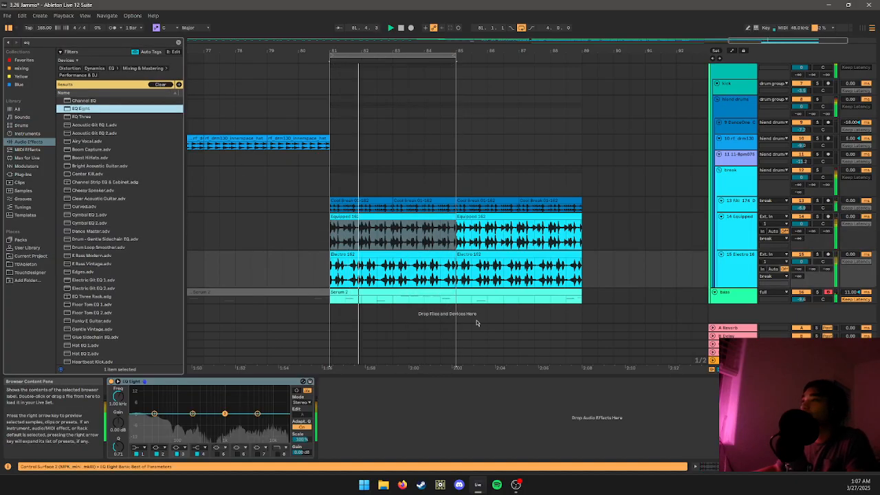
- Delete the Serum 2 bass clip spanning bars 81 to 89
{"action": "left_click", "coordinate": [457, 300]}
{"action": "key", "text": "Delete"}
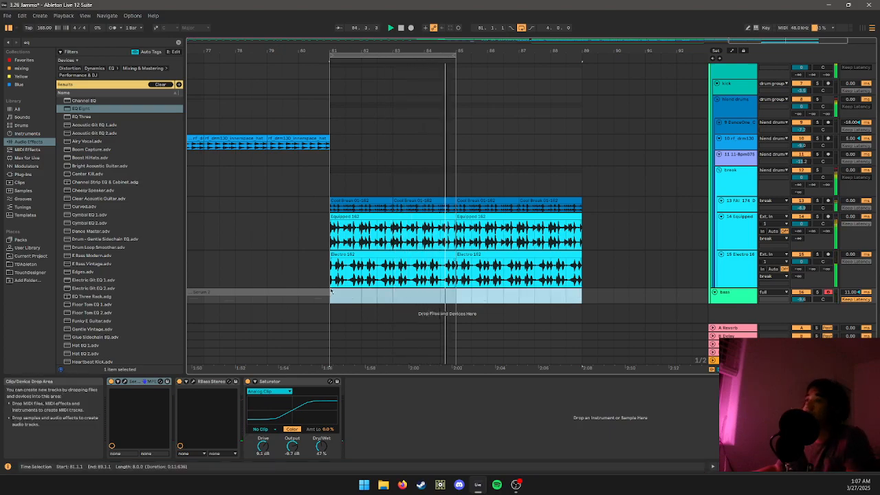
{"action": "left_click_drag", "start_coordinate": [348, 297], "coordinate": [337, 296]}
- Cut the Electro 162 track's lows in EQ Eight with a low shelf at about 1.33 kHz and -9.5 dB
{"action": "left_click", "coordinate": [344, 273]}
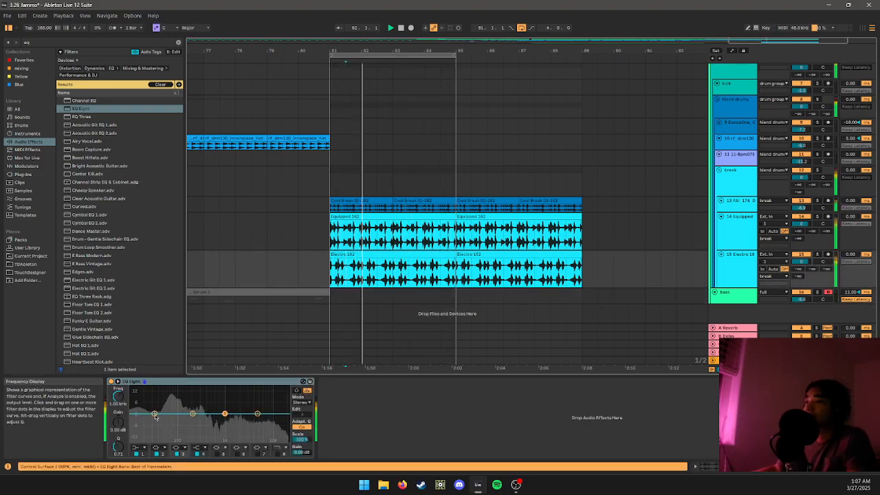
{"action": "left_click_drag", "start_coordinate": [154, 413], "coordinate": [230, 430]}
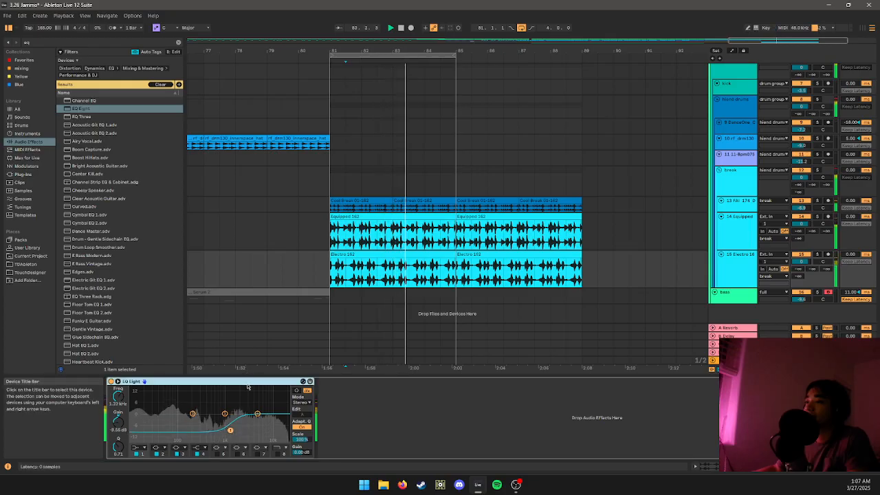
{"action": "left_click", "coordinate": [736, 237]}
{"action": "left_click", "coordinate": [737, 258]}
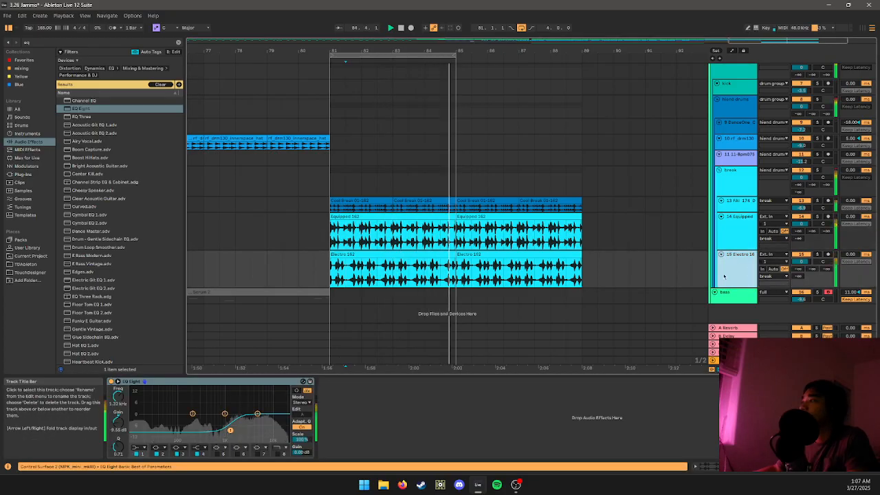
- Copy the EQ Eight to the Equipped 162 track, lower its low shelf's frequency and cut the highs from about 2.03 kHz by -9.3 dB
{"action": "left_click", "coordinate": [297, 381]}
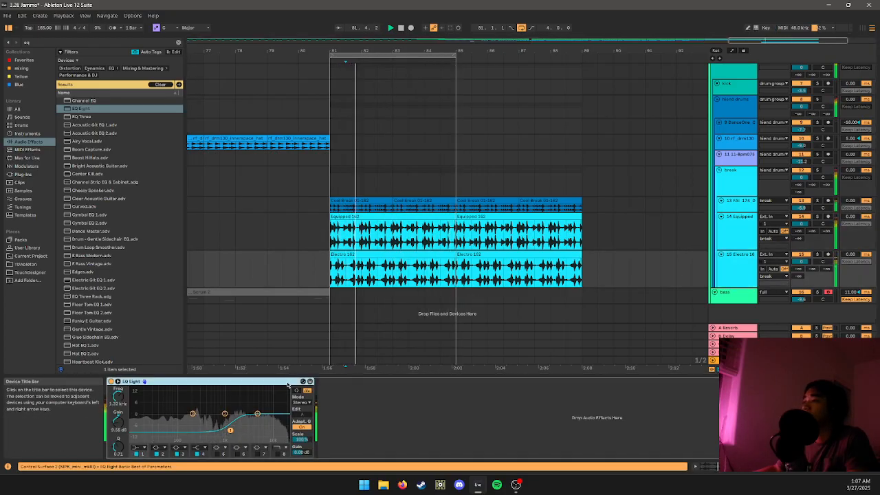
{"action": "left_click", "coordinate": [409, 237]}
{"action": "key", "text": "ctrl+v"}
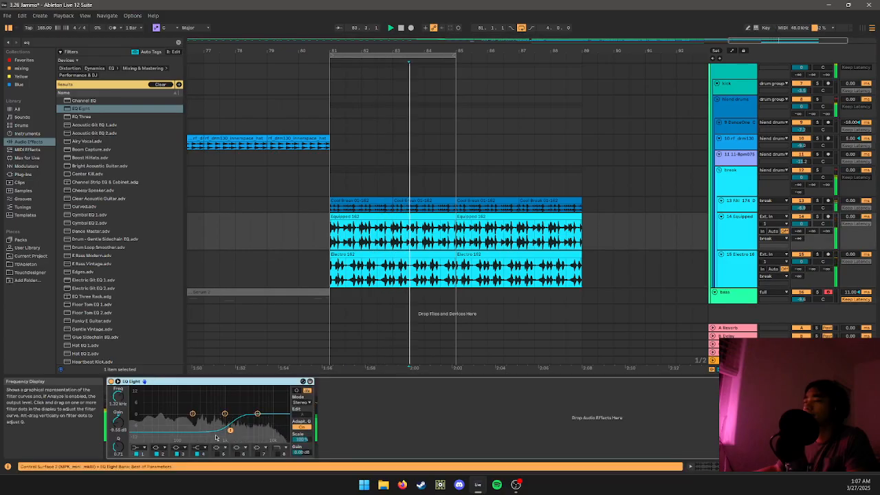
{"action": "left_click_drag", "start_coordinate": [230, 430], "coordinate": [186, 431]}
{"action": "left_click_drag", "start_coordinate": [257, 413], "coordinate": [239, 430]}
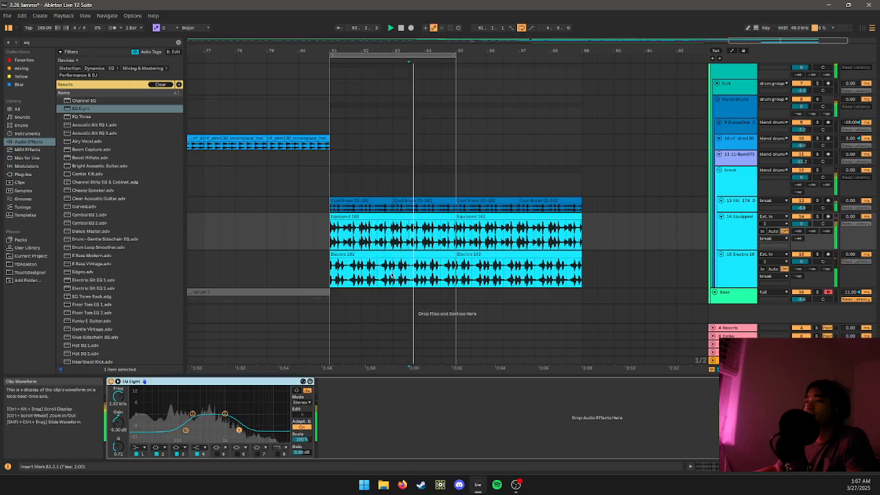
- Trim the first Equipped 162 clip to start at bar 82 and shorten the first Electro 162 clip to end at 82.3
{"action": "key", "text": "space"}
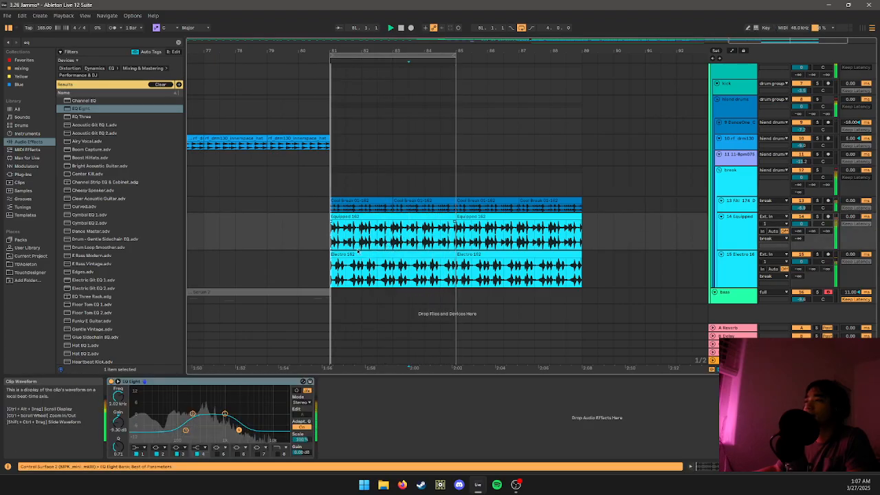
{"action": "key", "text": "space"}
{"action": "left_click_drag", "start_coordinate": [331, 217], "coordinate": [357, 216]}
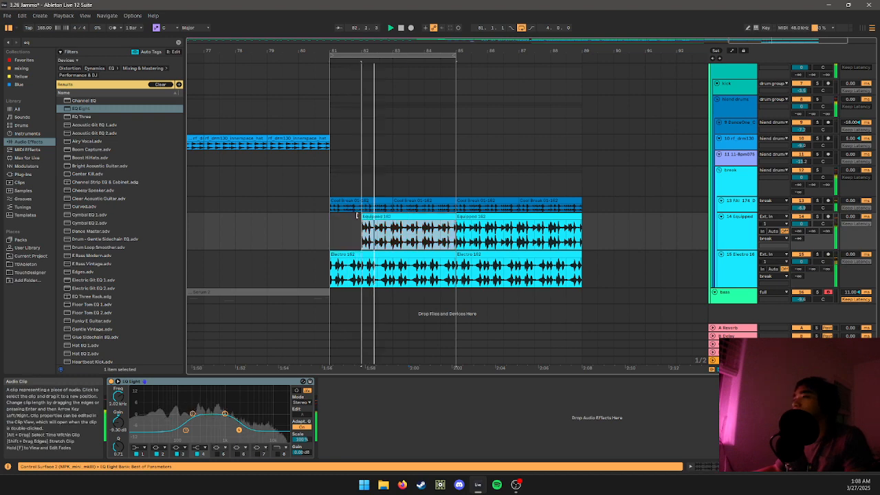
{"action": "left_click_drag", "start_coordinate": [455, 272], "coordinate": [362, 269]}
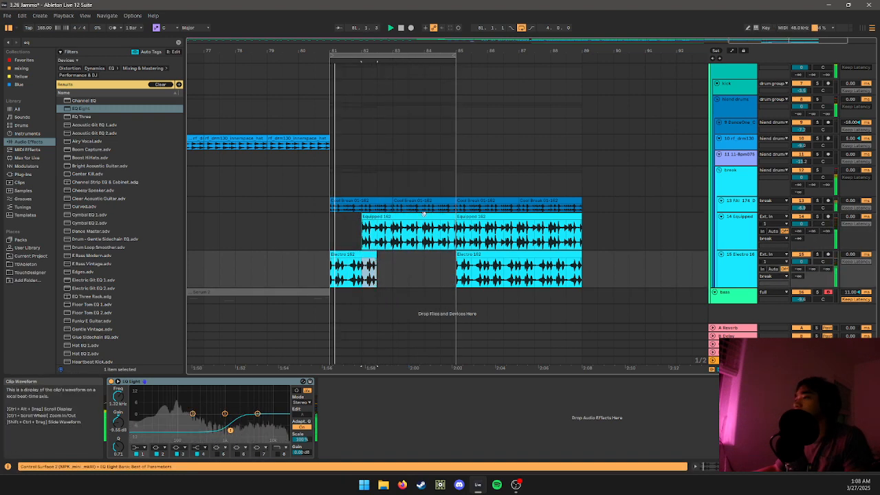
- Paste the half-bar Electro slice from bar 82 into the Cool Break track at bar 83, leaving a gap up to bar 84
{"action": "key", "text": "ctrl+c"}
{"action": "left_click", "coordinate": [391, 209]}
{"action": "key", "text": "ctrl+v"}
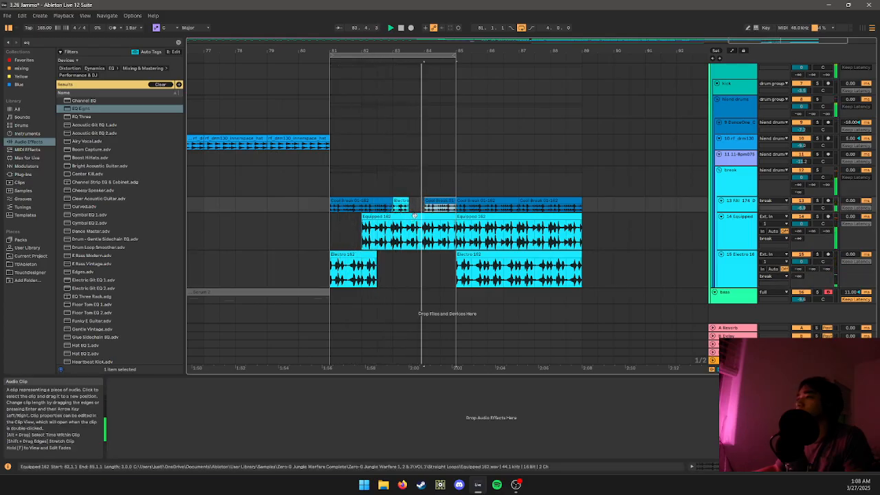
{"action": "left_click", "coordinate": [348, 201]}
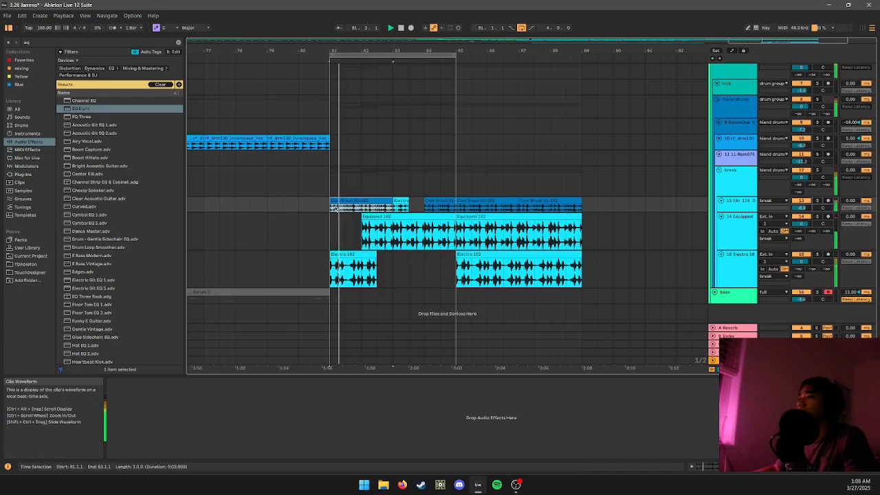
{"action": "left_click", "coordinate": [399, 230]}
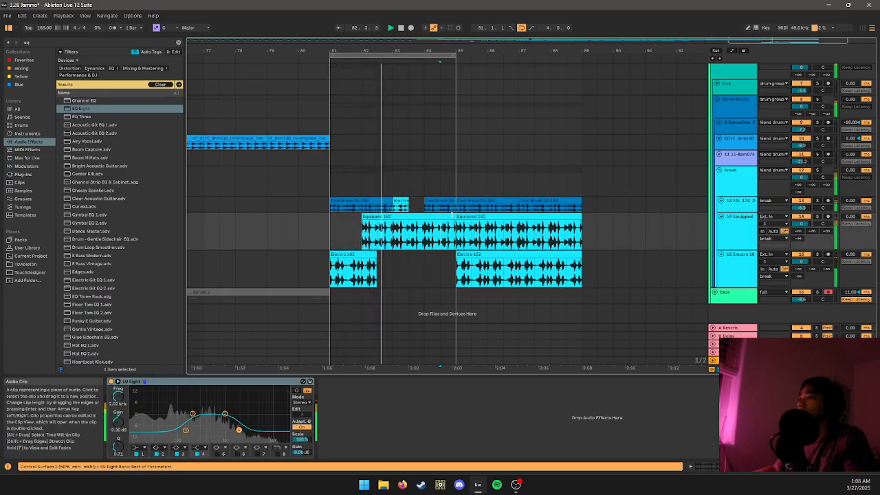
- Shorten the first Equipped 162 clip to end at 84.3 and paste the half-bar Electro slice at 83.3 on the Electro track
{"action": "left_click_drag", "start_coordinate": [455, 218], "coordinate": [438, 220]}
{"action": "left_click", "coordinate": [442, 209]}
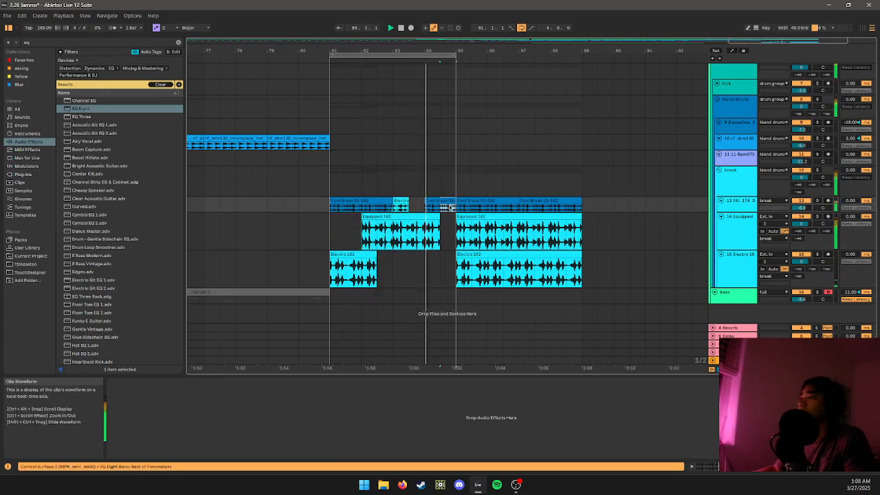
{"action": "left_click", "coordinate": [370, 268]}
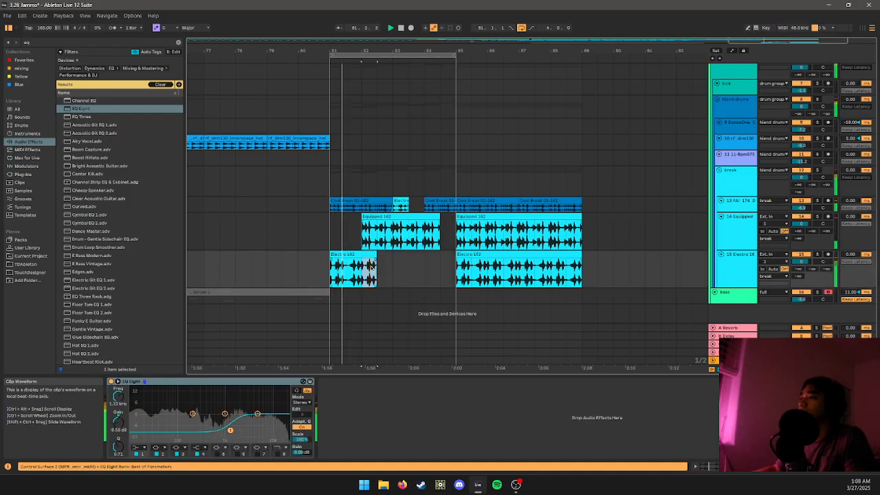
{"action": "key", "text": "ctrl+v"}
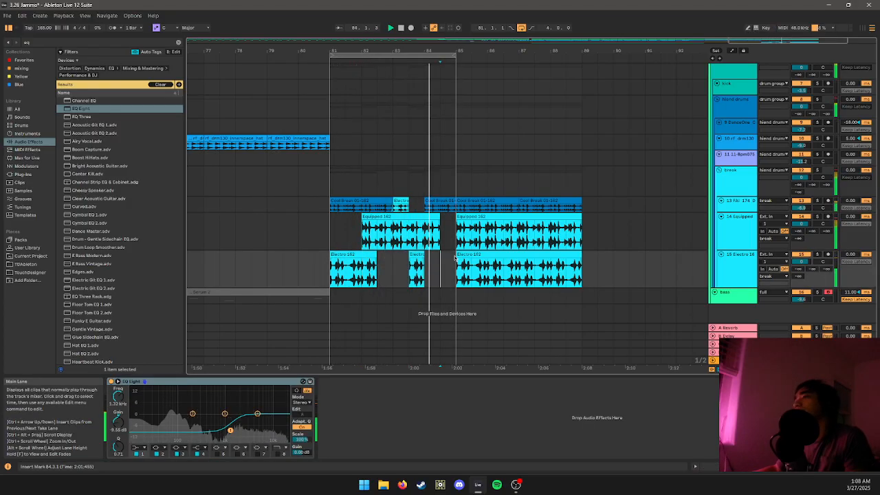
- Duplicate the edited bars 81 to 85 of all three break tracks over bars 85 to 89
{"action": "left_click", "coordinate": [448, 264]}
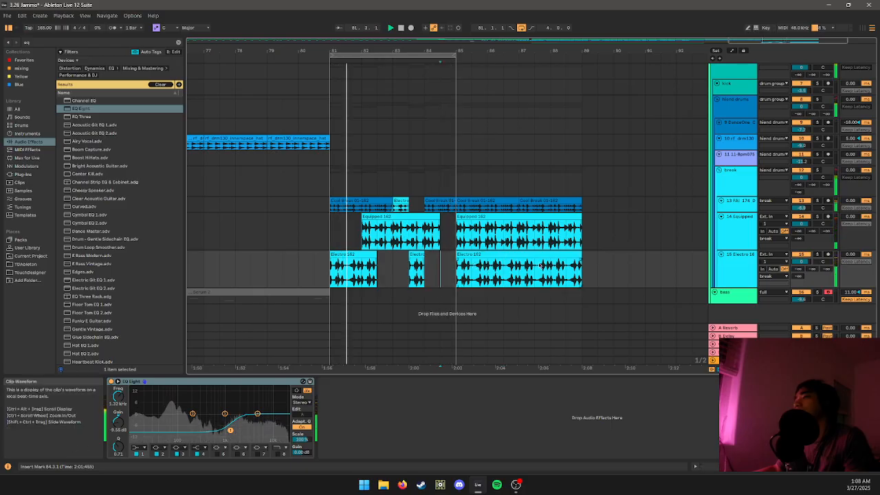
{"action": "left_click_drag", "start_coordinate": [452, 263], "coordinate": [331, 206]}
{"action": "key", "text": "ctrl+d"}
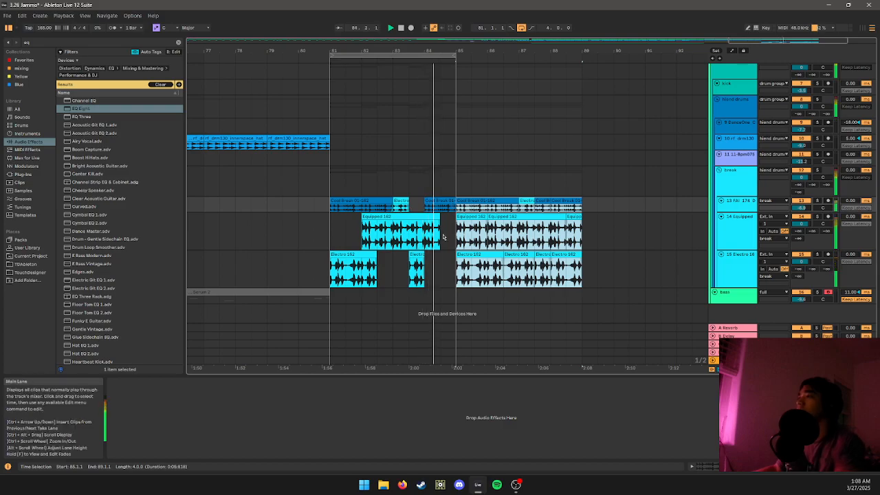
- Clear bars 85 to 89 on the three break tracks and duplicate bars 81 to 85 over them again
{"action": "key", "text": "Delete"}
{"action": "left_click_drag", "start_coordinate": [460, 258], "coordinate": [359, 207]}
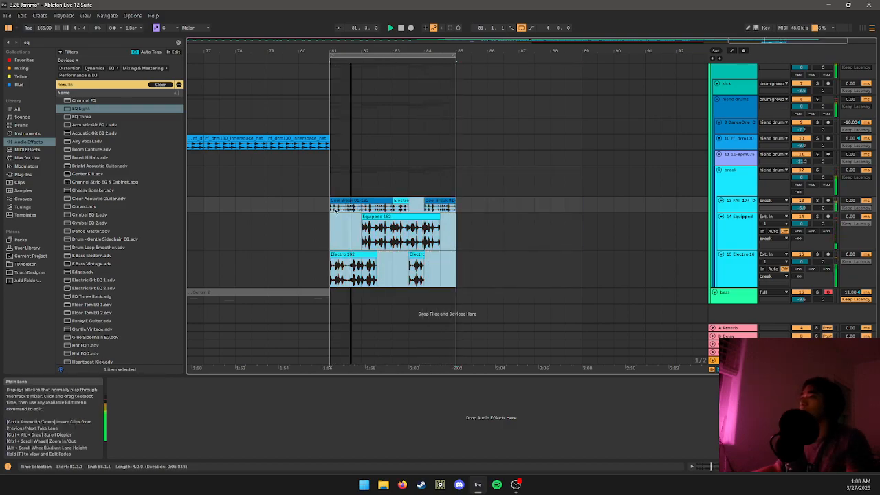
{"action": "key", "text": "ctrl+d"}
- Soften the high cut in the Equipped track's EQ Eight, boost about 7.1 kHz by about 7 dB, and save the set
{"action": "left_click", "coordinate": [389, 234]}
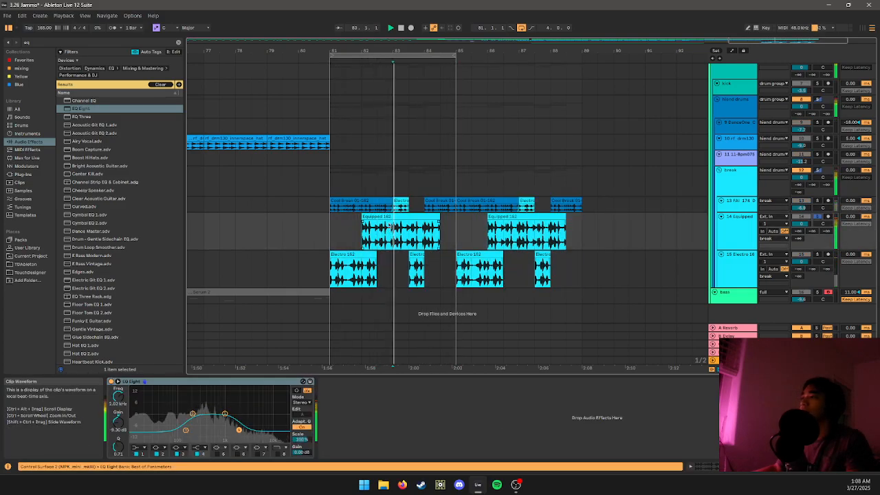
{"action": "left_click_drag", "start_coordinate": [237, 431], "coordinate": [241, 419]}
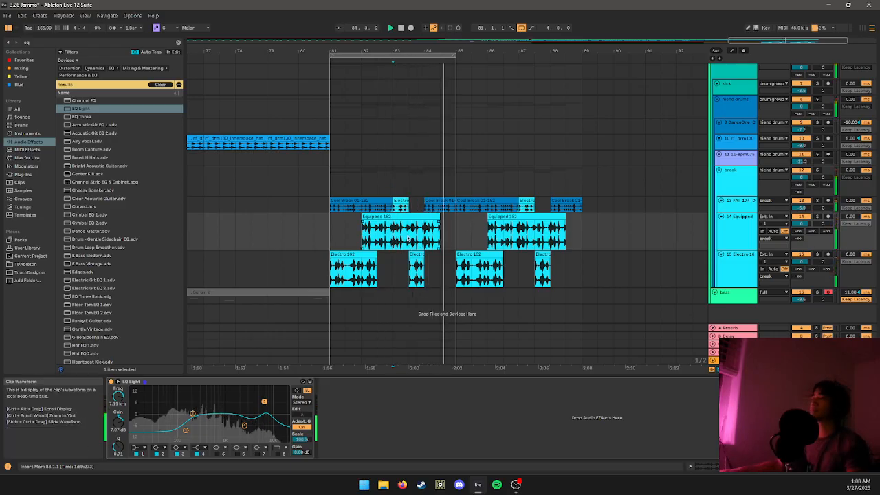
{"action": "left_click", "coordinate": [376, 180]}
{"action": "key", "text": "ctrl+s"}
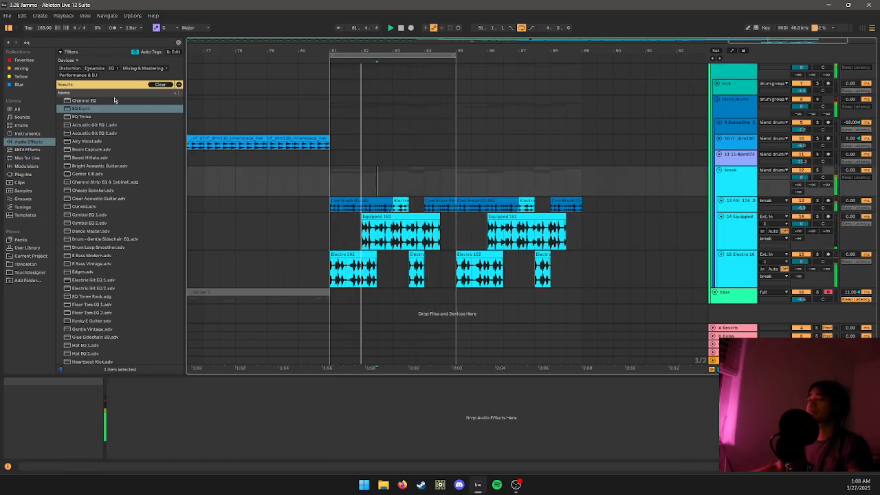
- Bring the Equipped track's boosted EQ Eight band back to 3.30 kHz and 0.12 dB, and deactivate the first Equipped 162 clip
{"action": "left_click", "coordinate": [72, 43]}
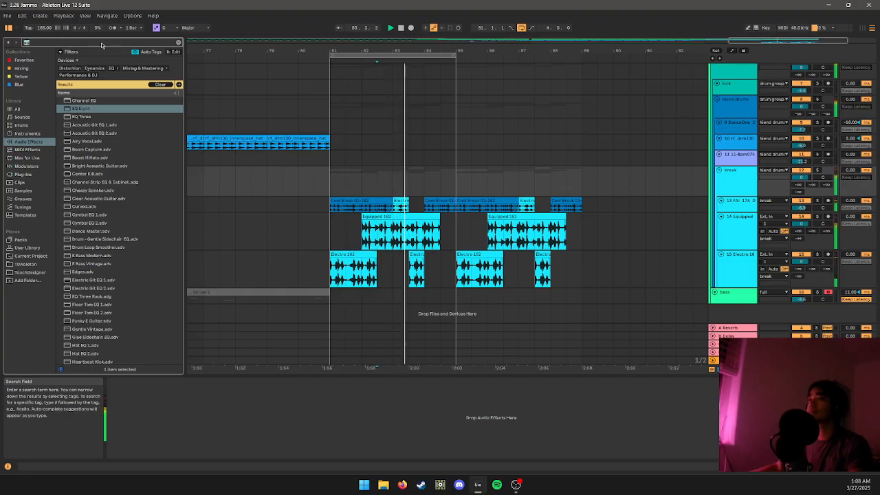
{"action": "left_click", "coordinate": [385, 230]}
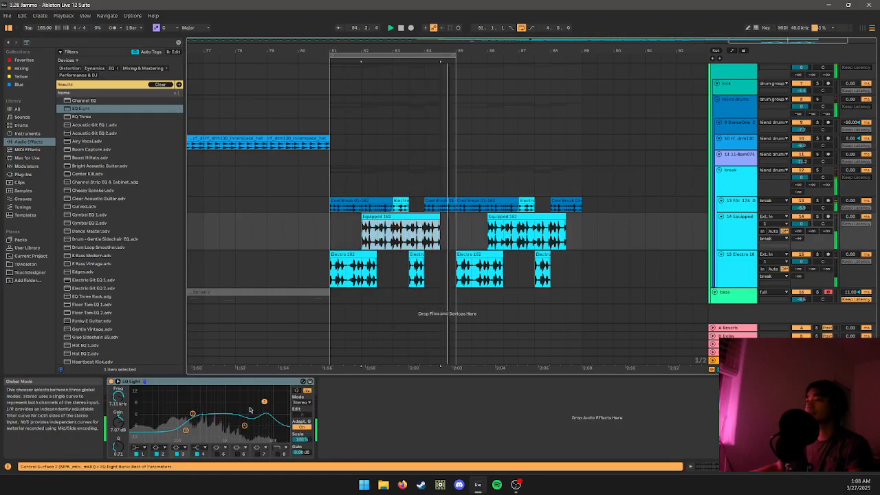
{"action": "left_click_drag", "start_coordinate": [265, 404], "coordinate": [249, 415]}
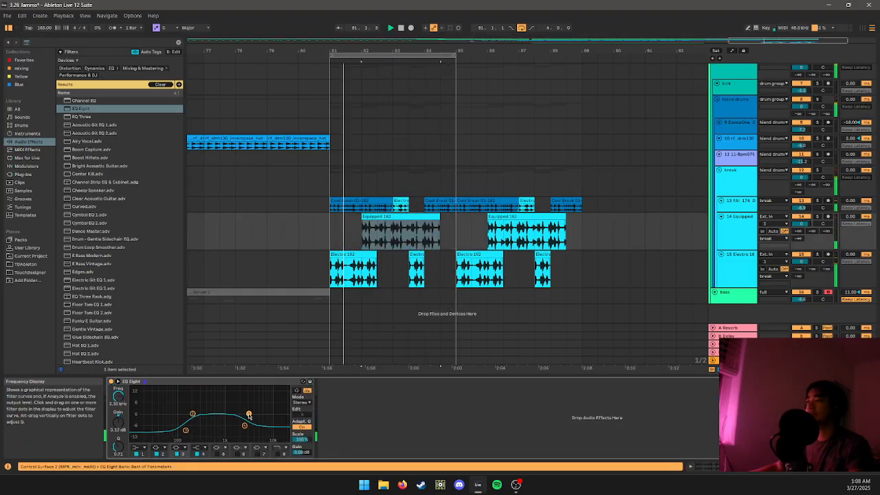
- Search the drum loops in the User Library for "16"
{"action": "left_click", "coordinate": [124, 255]}
{"action": "left_click", "coordinate": [128, 315]}
{"action": "left_click", "coordinate": [126, 346]}
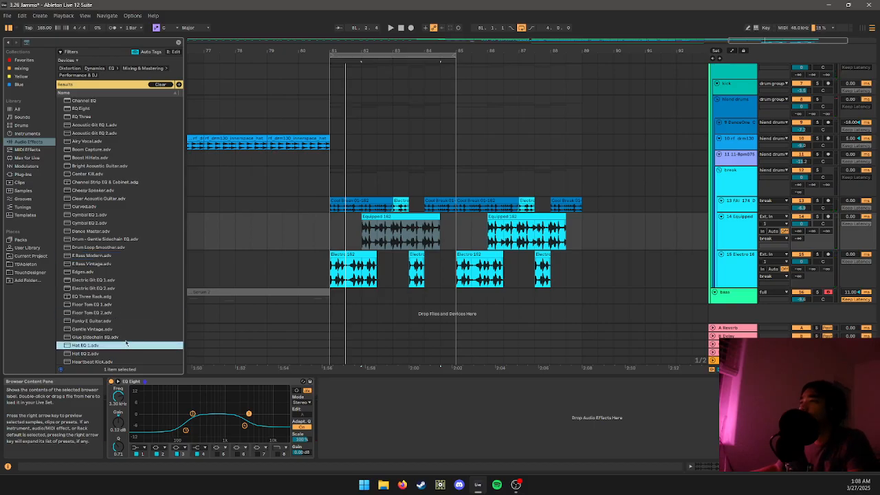
{"action": "scroll", "coordinate": [103, 289], "scroll_direction": "down", "scroll_amount": 3}
{"action": "scroll", "coordinate": [83, 221], "scroll_direction": "up", "scroll_amount": 3}
{"action": "left_click", "coordinate": [27, 247]}
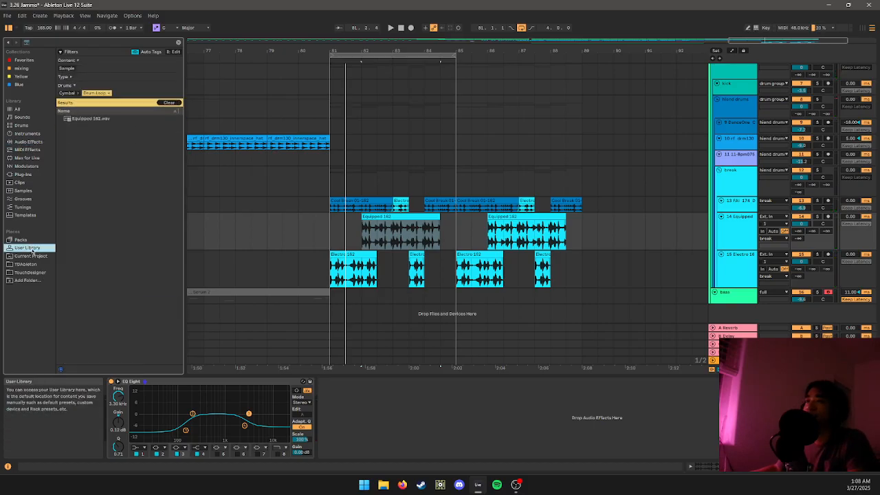
{"action": "left_click", "coordinate": [178, 43]}
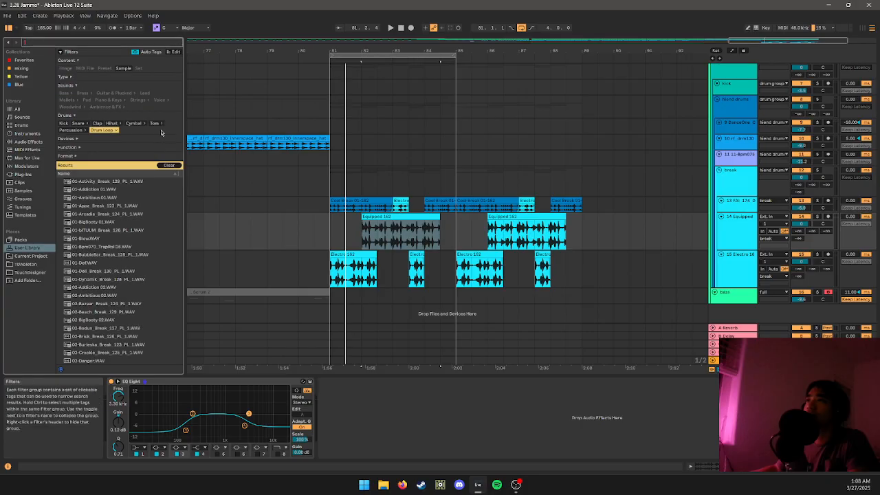
{"action": "left_click", "coordinate": [110, 46]}
{"action": "type", "text": "16"}
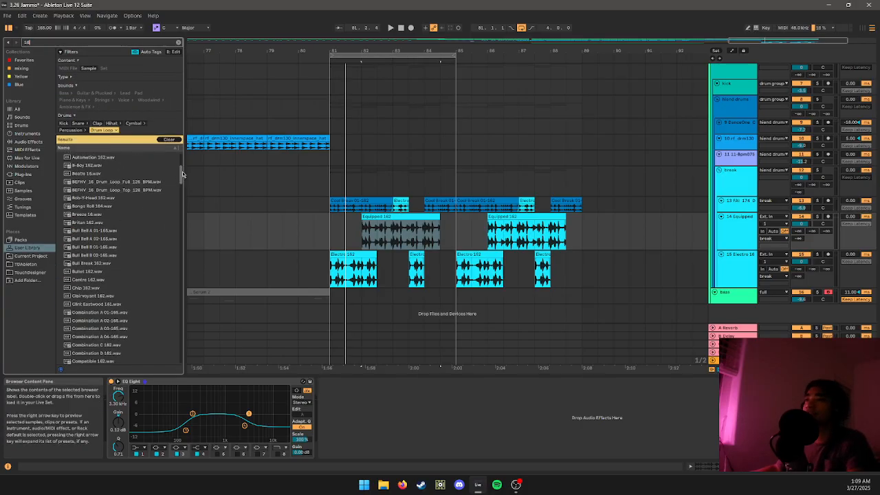
- Audition several 162 breaks and place Scotty 02-162 over the deactivated clip on the Equipped track from bar 82 to 84.3
{"action": "left_click_drag", "start_coordinate": [183, 174], "coordinate": [155, 289]}
{"action": "scroll", "coordinate": [139, 277], "scroll_direction": "down", "scroll_amount": 1}
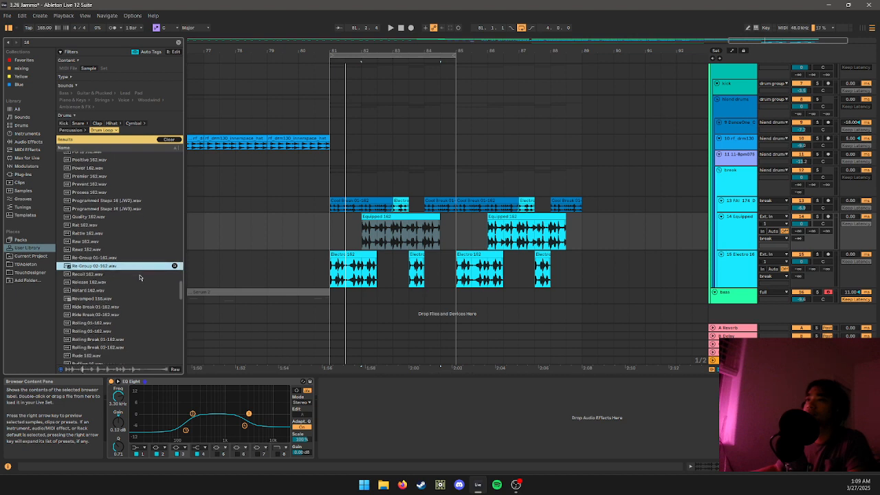
{"action": "left_click", "coordinate": [121, 314]}
{"action": "scroll", "coordinate": [122, 313], "scroll_direction": "down", "scroll_amount": 3}
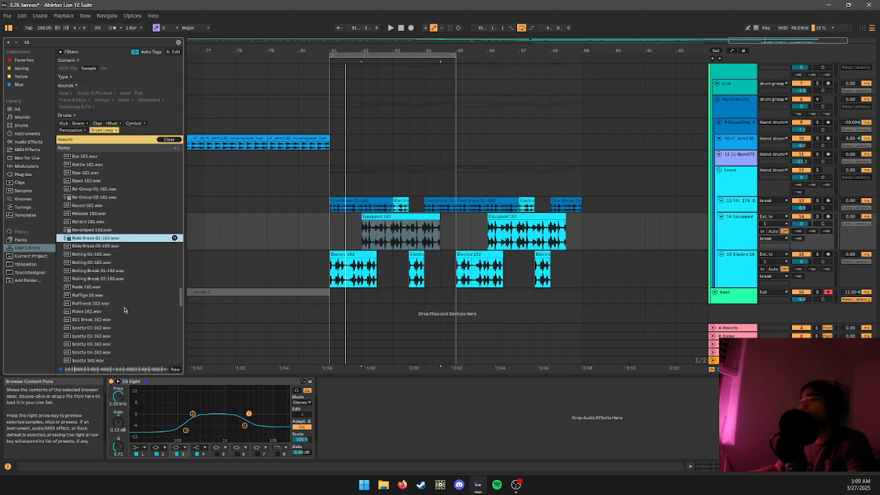
{"action": "left_click", "coordinate": [124, 304]}
{"action": "left_click", "coordinate": [120, 336]}
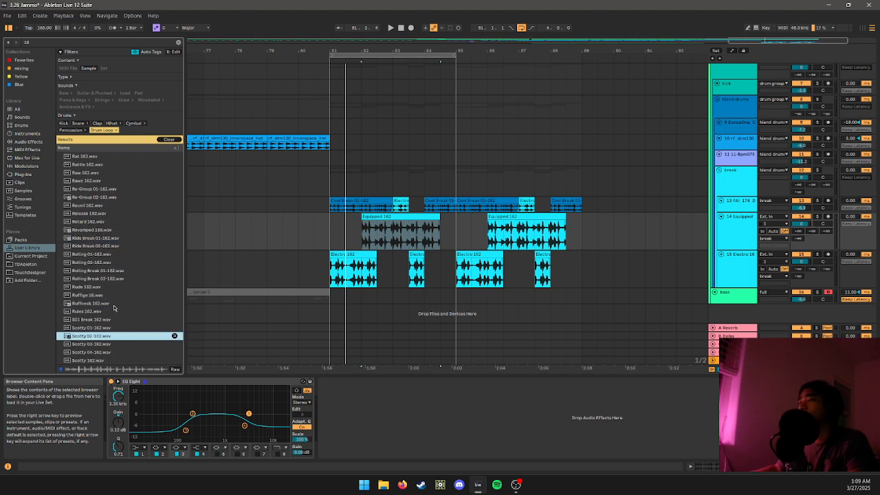
{"action": "left_click_drag", "start_coordinate": [116, 336], "coordinate": [327, 239]}
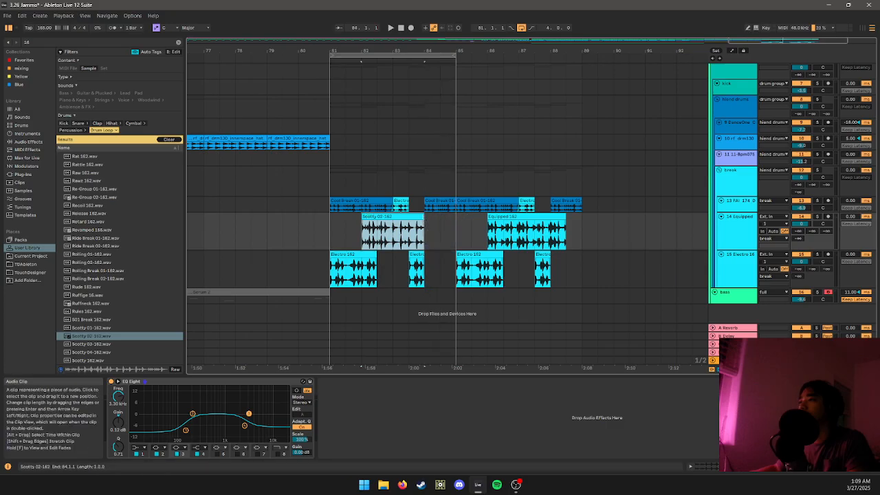
{"action": "left_click", "coordinate": [338, 235]}
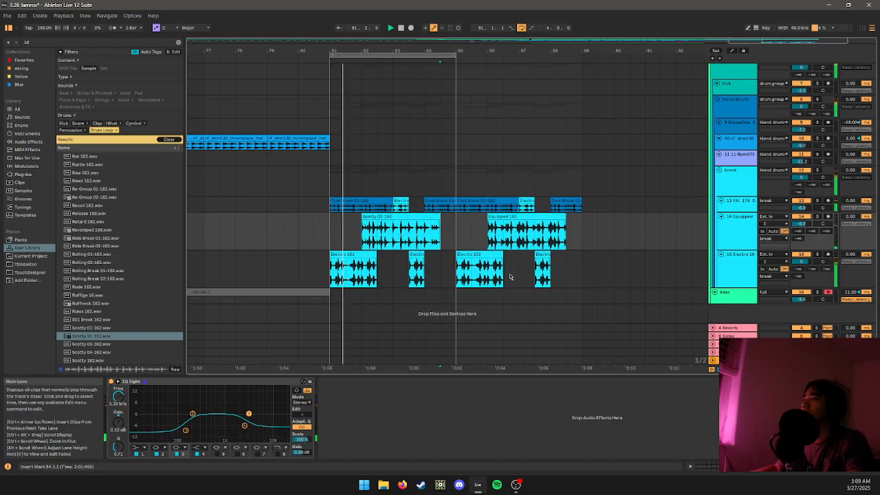
- Duplicate bars 81 to 89 of all three break tracks over bars 89 to 97 and save the set
{"action": "left_click_drag", "start_coordinate": [584, 279], "coordinate": [463, 220]}
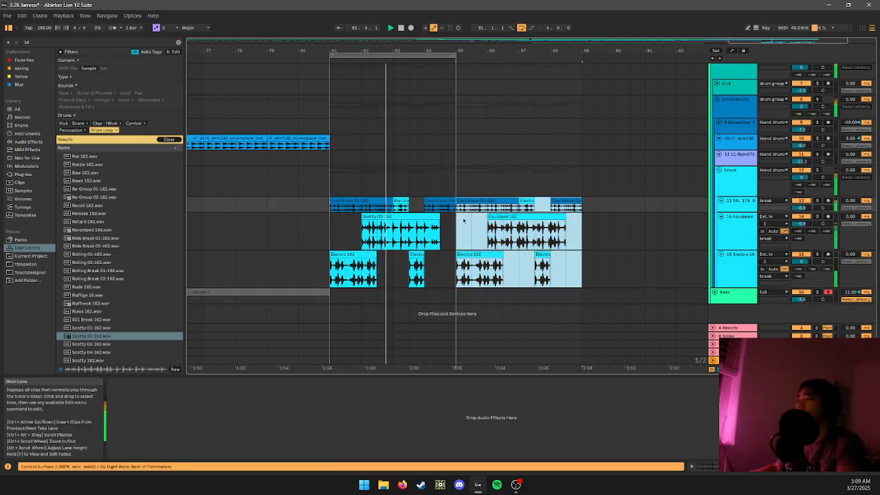
{"action": "left_click", "coordinate": [524, 217]}
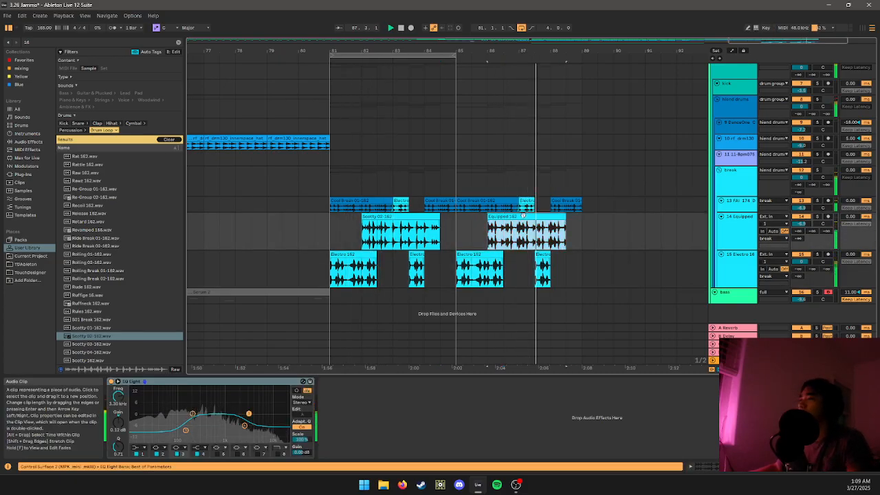
{"action": "left_click", "coordinate": [566, 271]}
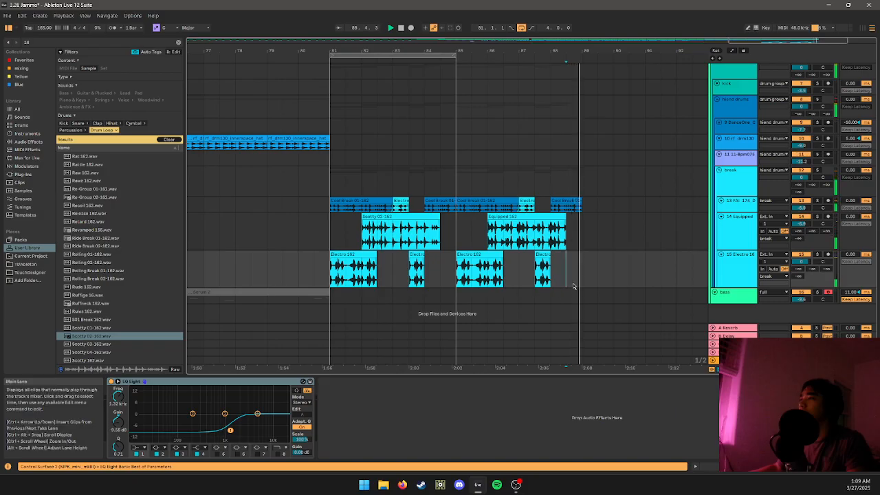
{"action": "left_click_drag", "start_coordinate": [582, 281], "coordinate": [332, 206]}
{"action": "key", "text": "ctrl+d"}
{"action": "scroll", "coordinate": [413, 224], "scroll_direction": "down", "scroll_amount": 5}
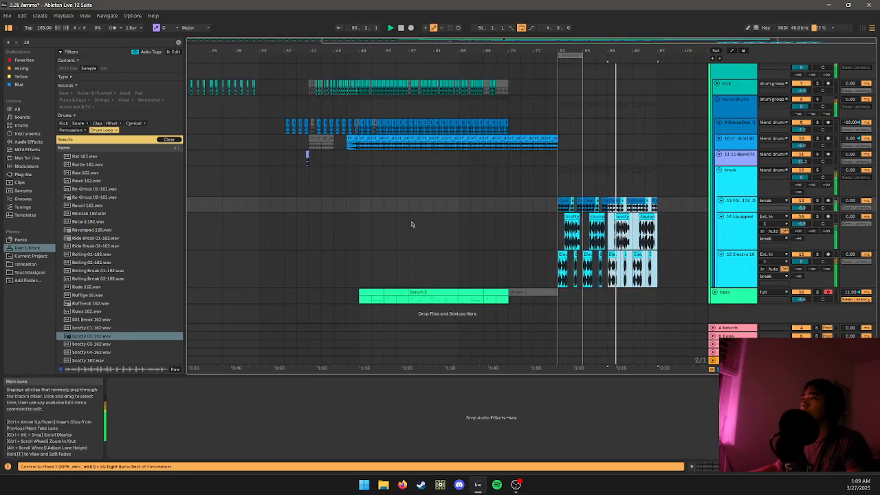
{"action": "left_click", "coordinate": [570, 181]}
{"action": "key", "text": "ctrl+s"}
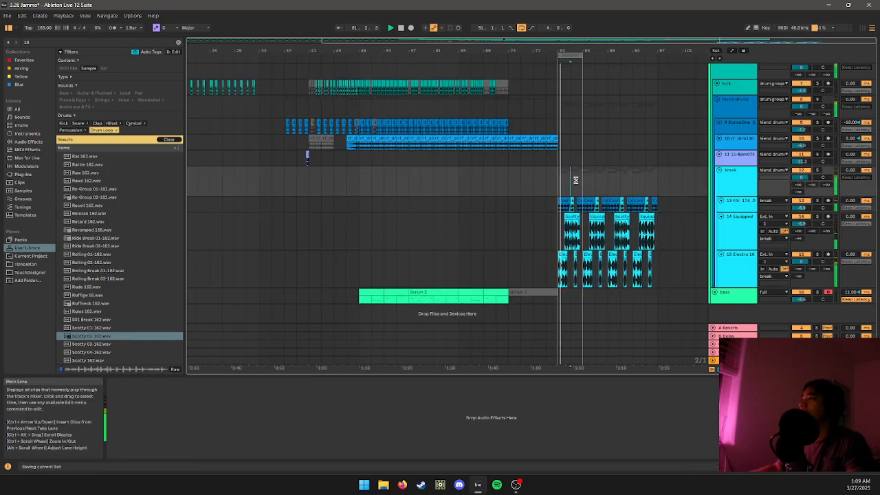
- Search the audio effects for "drum bus" and add Drum Buss to the break group track
{"action": "left_click", "coordinate": [153, 42]}
{"action": "type", "text": "d"}
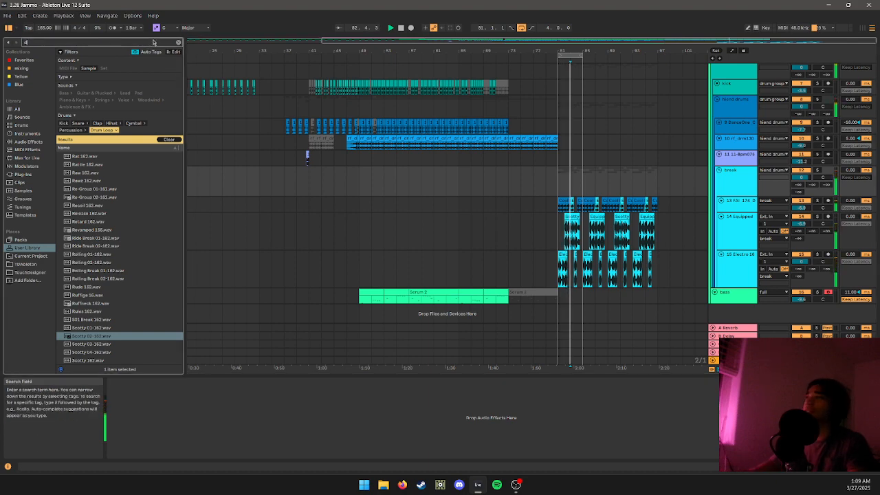
{"action": "type", "text": "rum bru"}
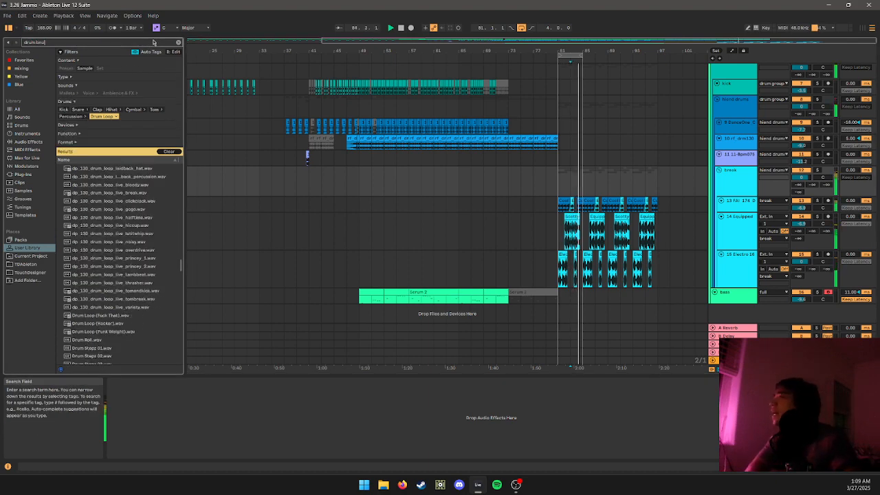
{"action": "key", "text": "BackSpace"}
{"action": "key", "text": "BackSpace"}
{"action": "type", "text": "us"}
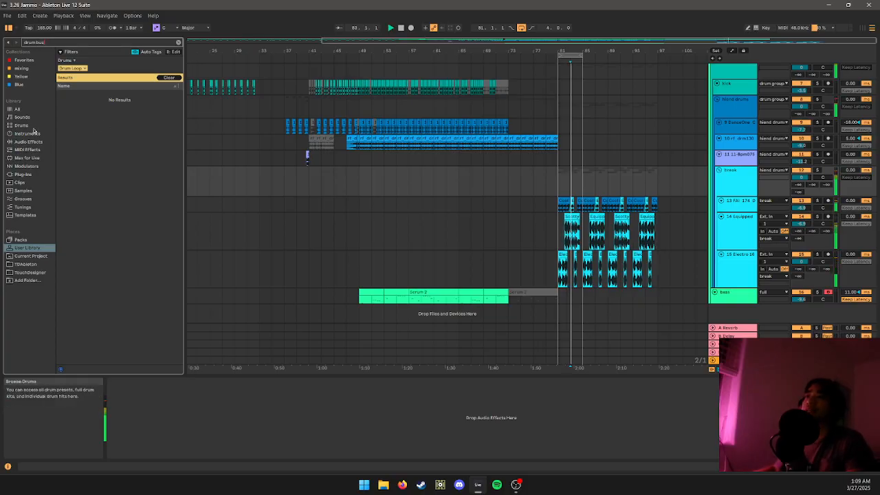
{"action": "left_click", "coordinate": [30, 174]}
{"action": "left_click", "coordinate": [27, 142]}
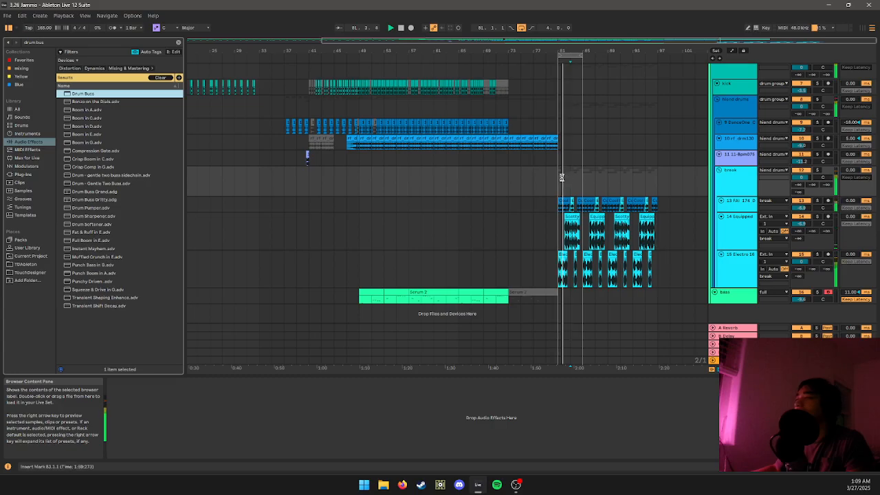
{"action": "key", "text": "Return"}
- Add a Glue Compressor before Drum Buss with a -17.8 dB threshold and about 6 dB makeup, and save the set
{"action": "left_click", "coordinate": [152, 42]}
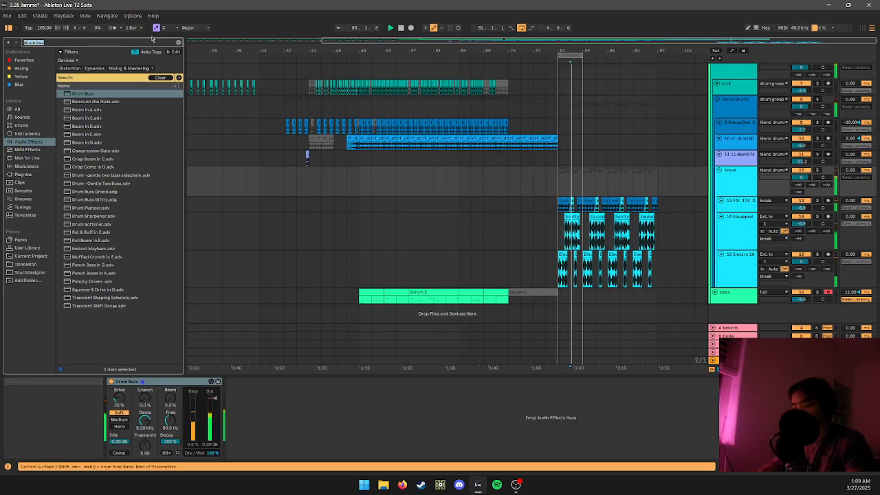
{"action": "type", "text": "glue comp"}
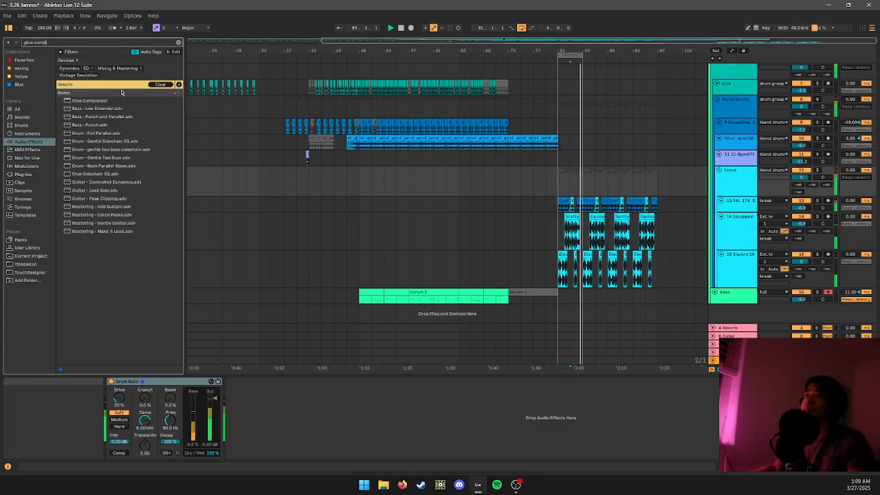
{"action": "left_click", "coordinate": [104, 102]}
{"action": "left_click_drag", "start_coordinate": [88, 314], "coordinate": [152, 385]}
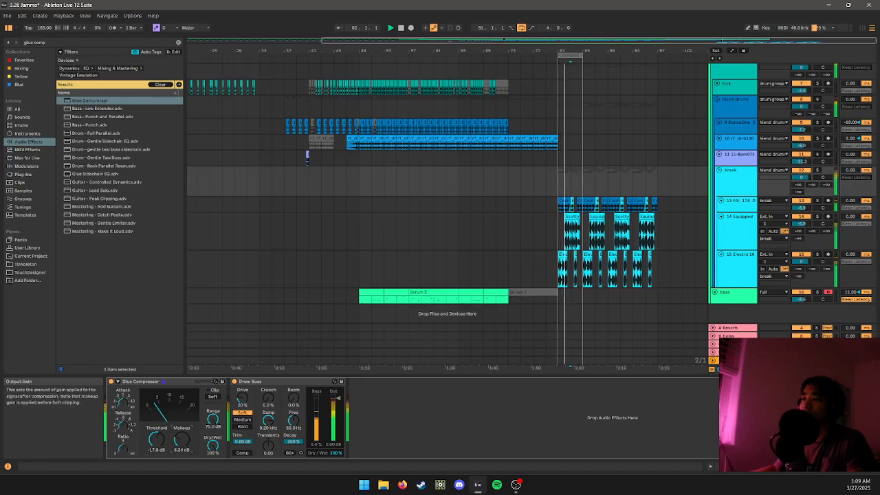
{"action": "key", "text": "ctrl+s"}
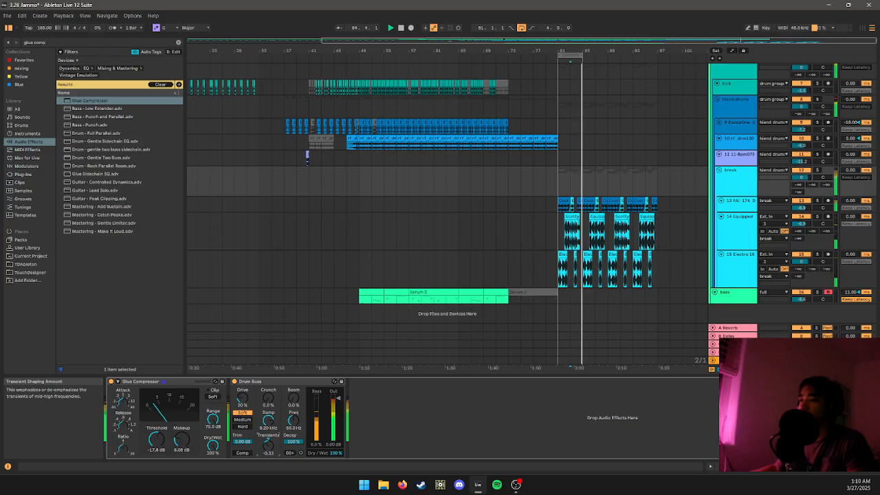
- Show the automation of Drum Buss Transients on the break group track and enlarge its automation lane
{"action": "right_click", "coordinate": [269, 446]}
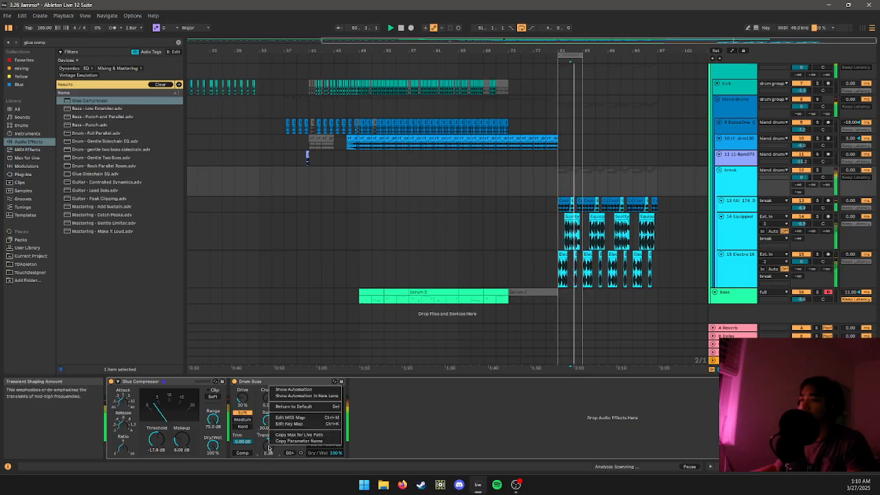
{"action": "left_click", "coordinate": [291, 446]}
{"action": "right_click", "coordinate": [269, 437]}
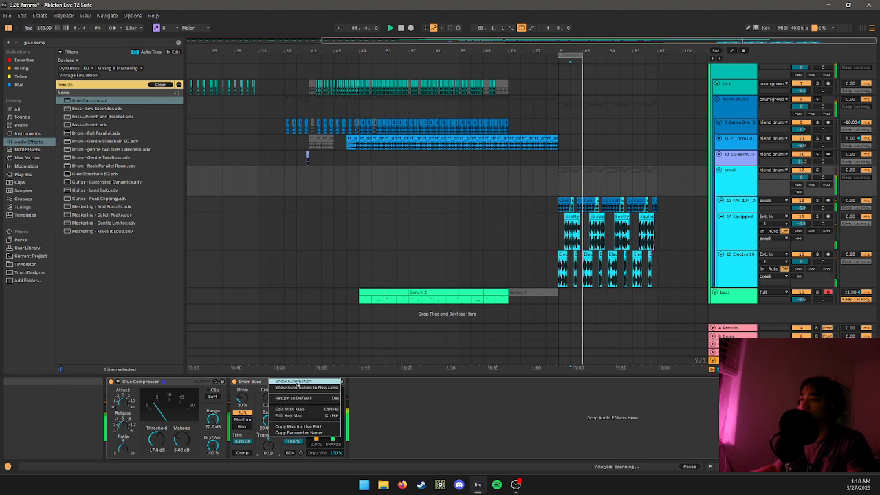
{"action": "left_click", "coordinate": [293, 380]}
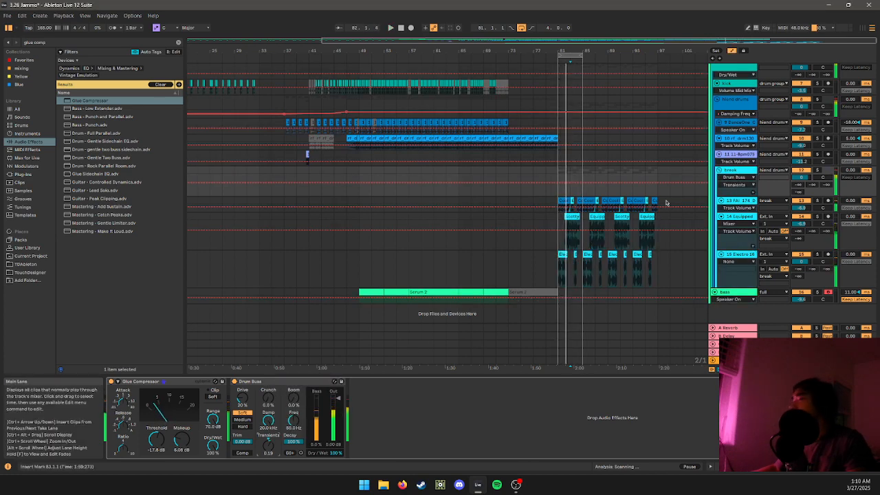
{"action": "left_click_drag", "start_coordinate": [726, 195], "coordinate": [726, 225]}
{"action": "scroll", "coordinate": [547, 201], "scroll_direction": "down", "scroll_amount": 1}
{"action": "scroll", "coordinate": [612, 211], "scroll_direction": "up", "scroll_amount": 4}
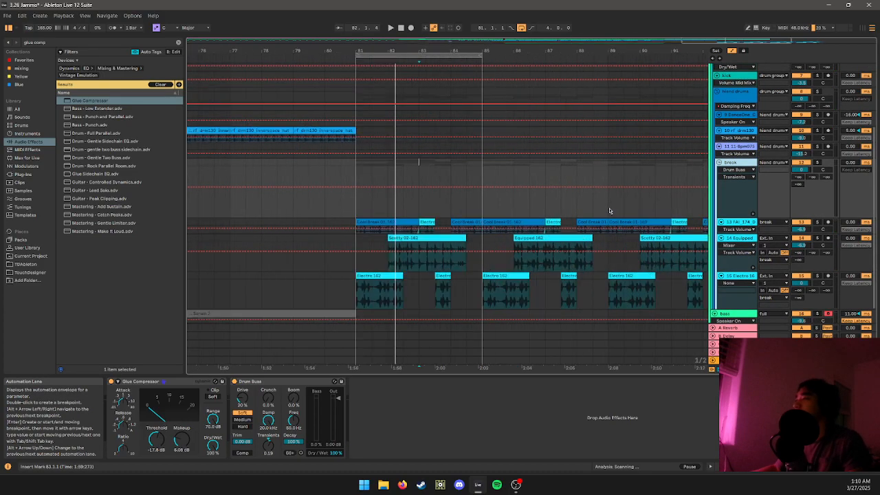
- Draw a rising Transients automation ramp on the break group track from bar 81 to bar 89
{"action": "left_click_drag", "start_coordinate": [610, 211], "coordinate": [480, 205]}
{"action": "scroll", "coordinate": [484, 198], "scroll_direction": "down", "scroll_amount": 2}
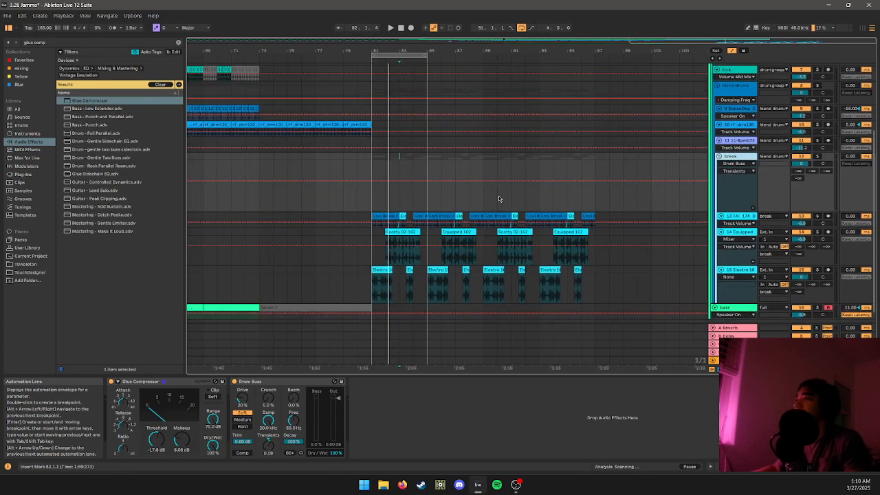
{"action": "scroll", "coordinate": [468, 198], "scroll_direction": "down", "scroll_amount": 1}
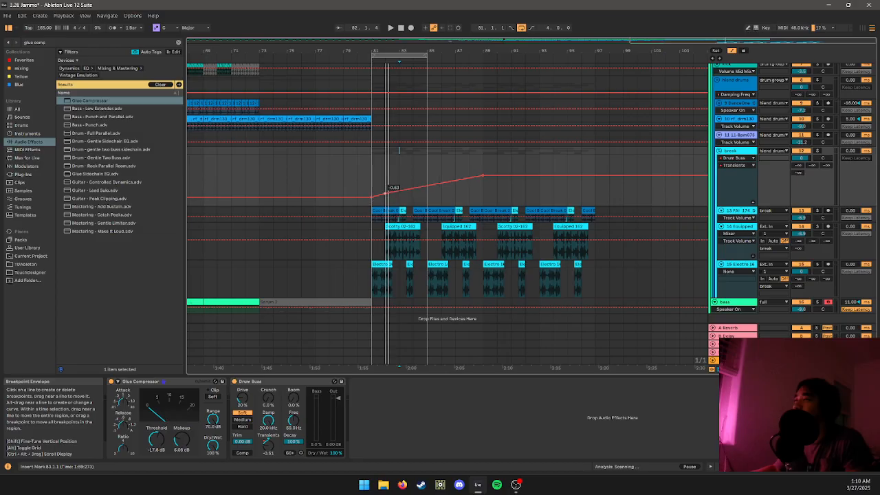
- Reshape the break group's Transients automation from bar 81 to 85 into a gentle rise with a steeper end and a sharp drop at bar 85
{"action": "left_click", "coordinate": [371, 169]}
{"action": "key", "text": "space"}
{"action": "left_click_drag", "start_coordinate": [385, 183], "coordinate": [427, 193]}
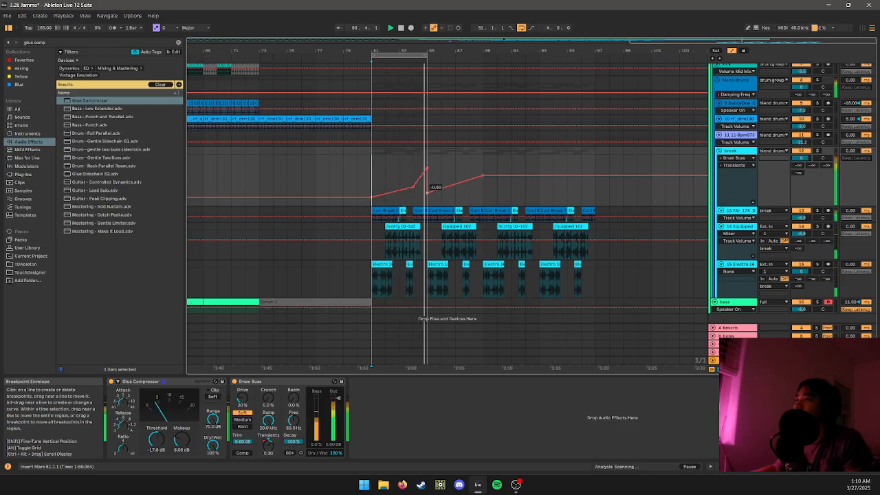
- Repeat the four-bar Transients automation from bar 81 through bar 97 and hide the automation lanes
{"action": "left_click_drag", "start_coordinate": [372, 180], "coordinate": [420, 180]}
{"action": "key", "text": "ctrl+d"}
{"action": "key", "text": "ctrl+d"}
{"action": "key", "text": "ctrl+d"}
{"action": "key", "text": "ctrl+d"}
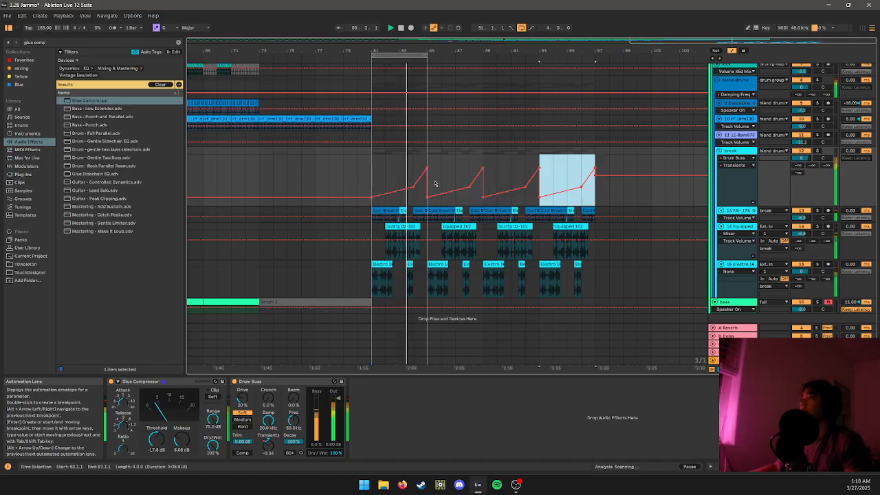
{"action": "key", "text": "minus"}
{"action": "key", "text": "a"}
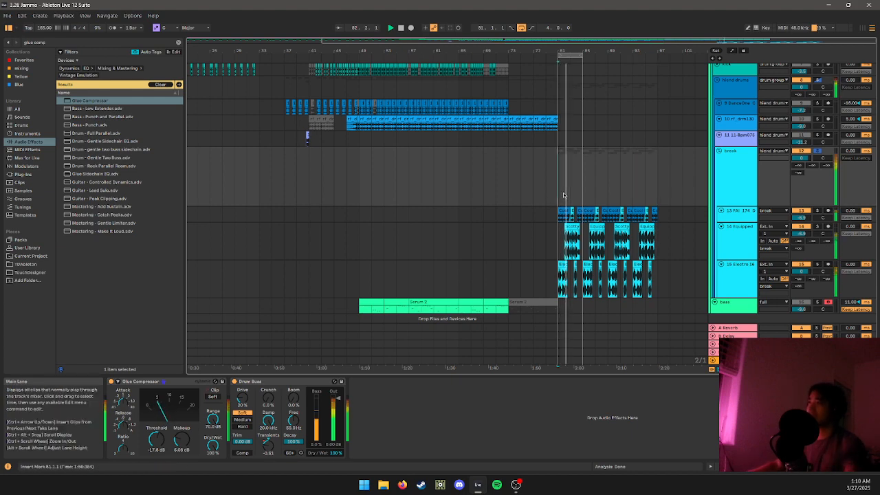
{"action": "key", "text": "a"}
{"action": "key", "text": "a"}
{"action": "key", "text": "plus"}
{"action": "key", "text": "plus"}
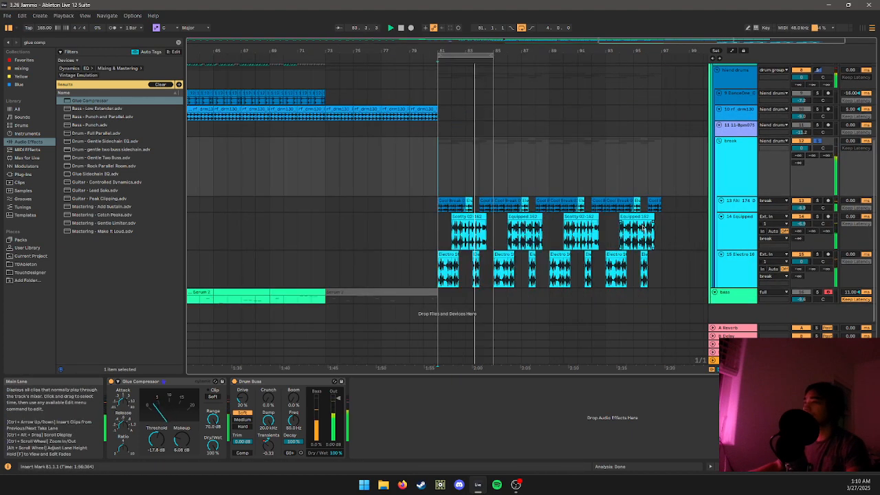
{"action": "left_click_drag", "start_coordinate": [609, 209], "coordinate": [579, 210]}
{"action": "key", "text": "z"}
{"action": "key", "text": "x"}
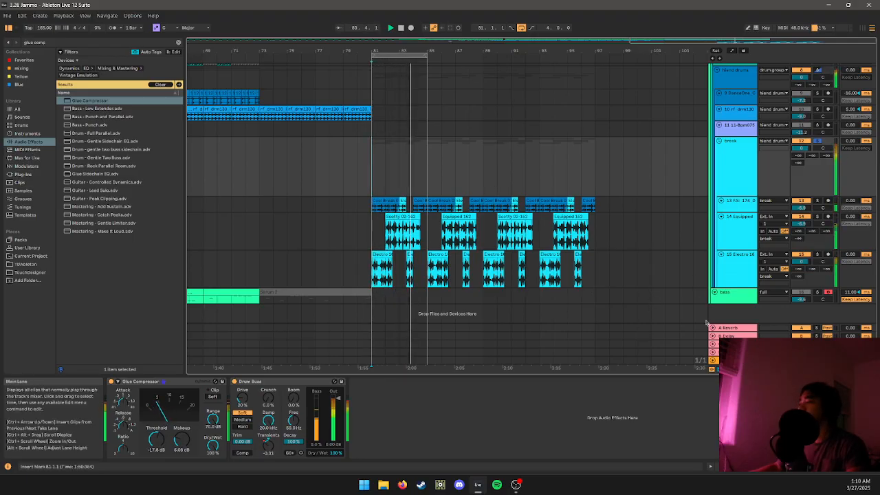
- Select all the Electro 162 clips and check their pitch together in the clip settings during loop playback
{"action": "left_click", "coordinate": [739, 239]}
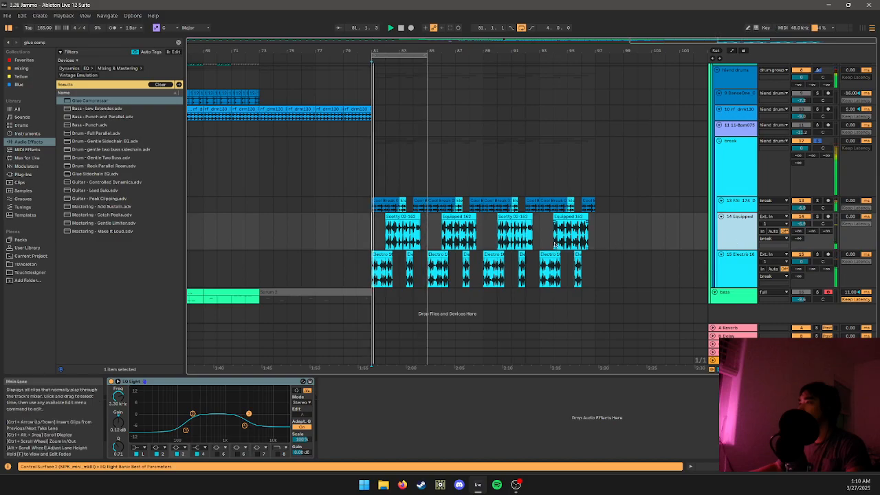
{"action": "left_click_drag", "start_coordinate": [589, 237], "coordinate": [477, 236]}
{"action": "left_click", "coordinate": [565, 264]}
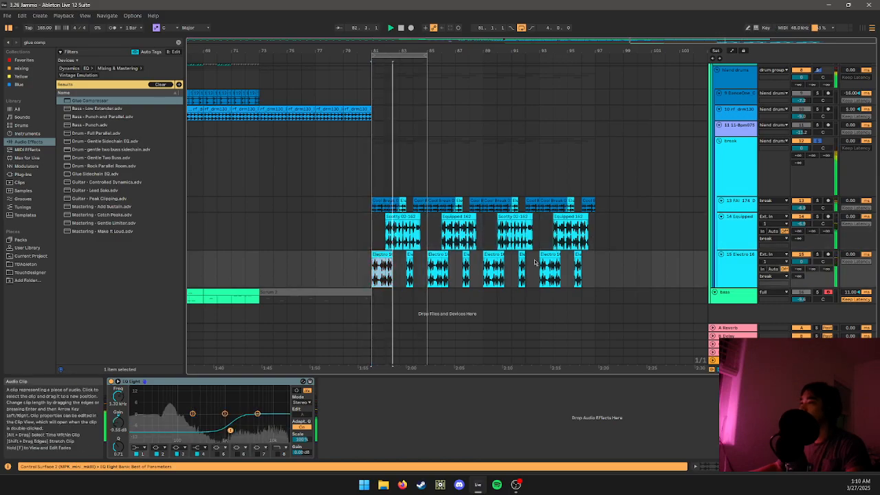
{"action": "left_click", "coordinate": [609, 267], "text": "shift"}
{"action": "key", "text": "shift+Tab"}
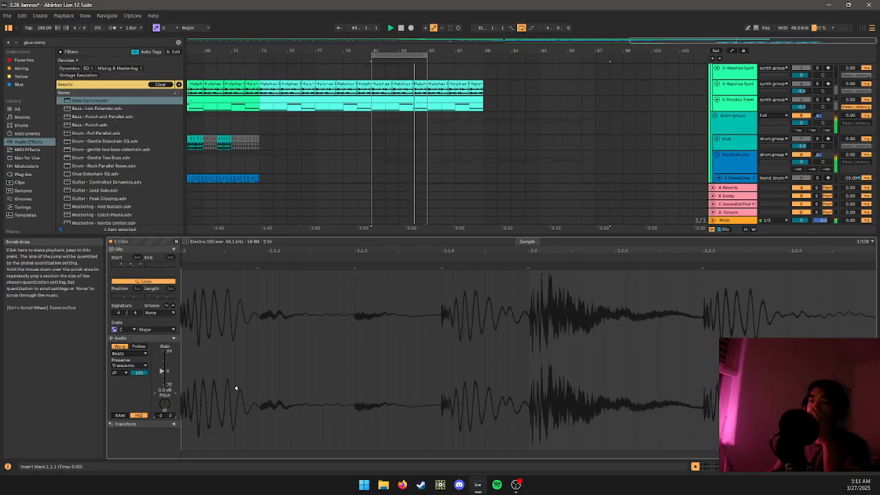
{"action": "key", "text": "shift+Tab"}
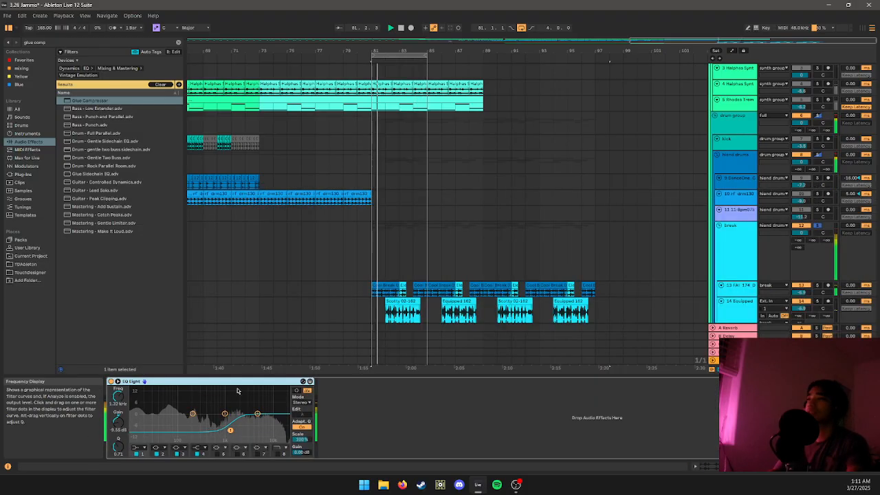
- Select all the Scotty and Equipped 162 clips and check their pitch together in the clip settings
{"action": "scroll", "coordinate": [423, 250], "scroll_direction": "down", "scroll_amount": 2}
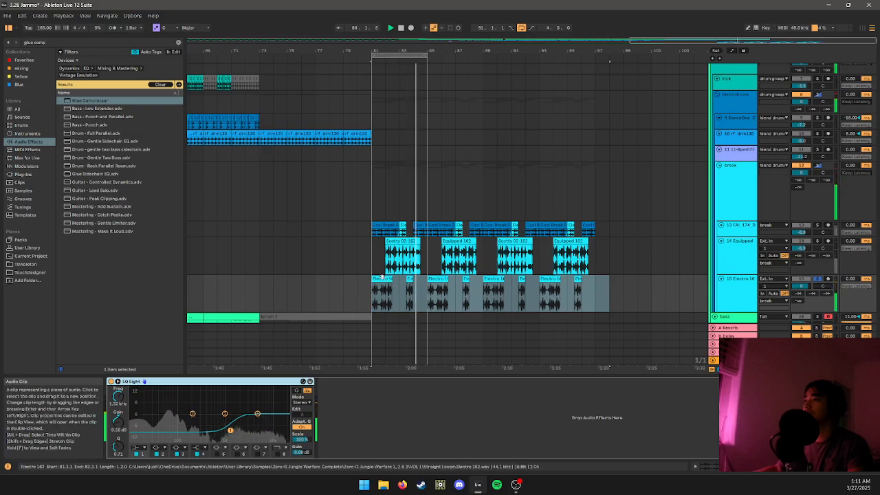
{"action": "left_click_drag", "start_coordinate": [380, 255], "coordinate": [644, 252]}
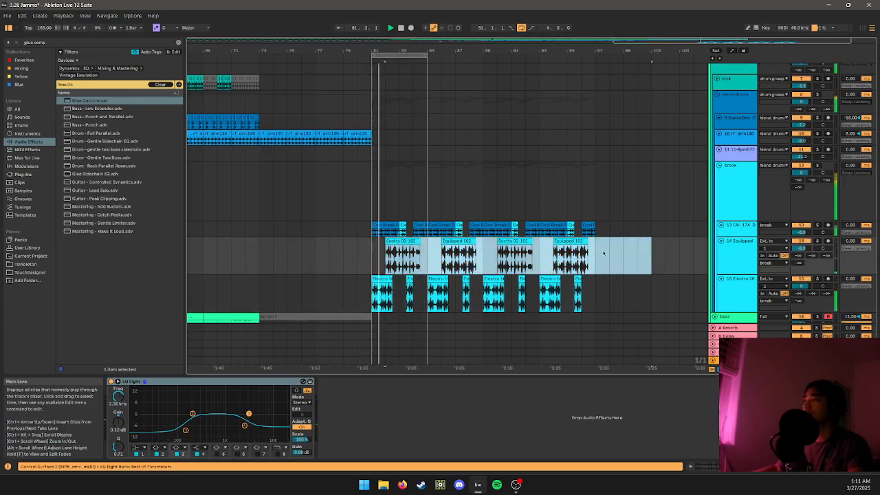
{"action": "key", "text": "shift+Tab"}
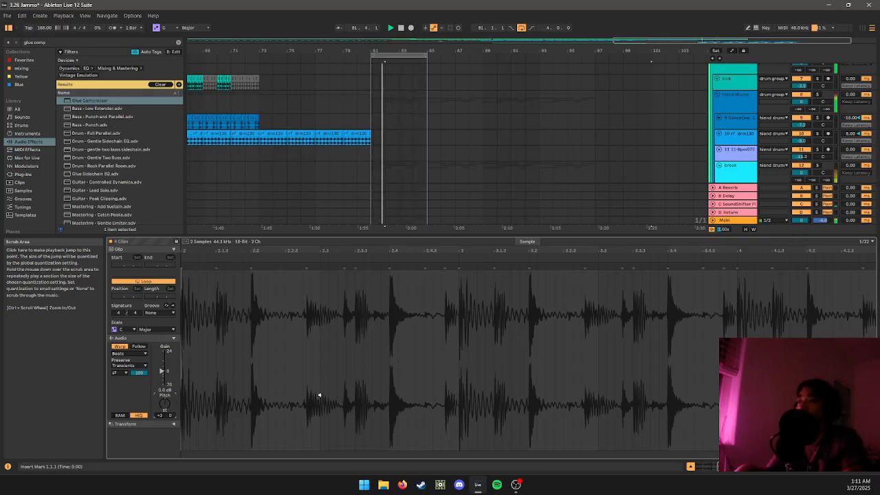
{"action": "key", "text": "shift+Tab"}
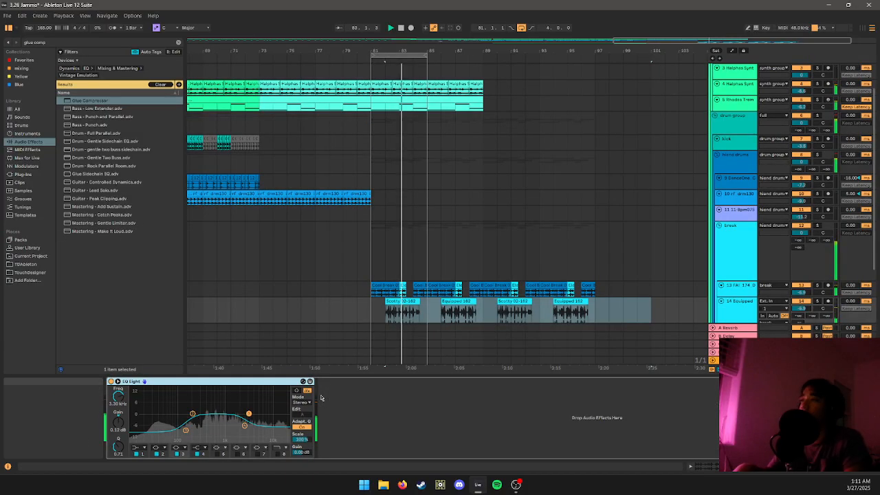
- Select all clips on the FAI 174 break track, check their pitch in the clip settings, and save the set
{"action": "scroll", "coordinate": [488, 252], "scroll_direction": "down", "scroll_amount": 2}
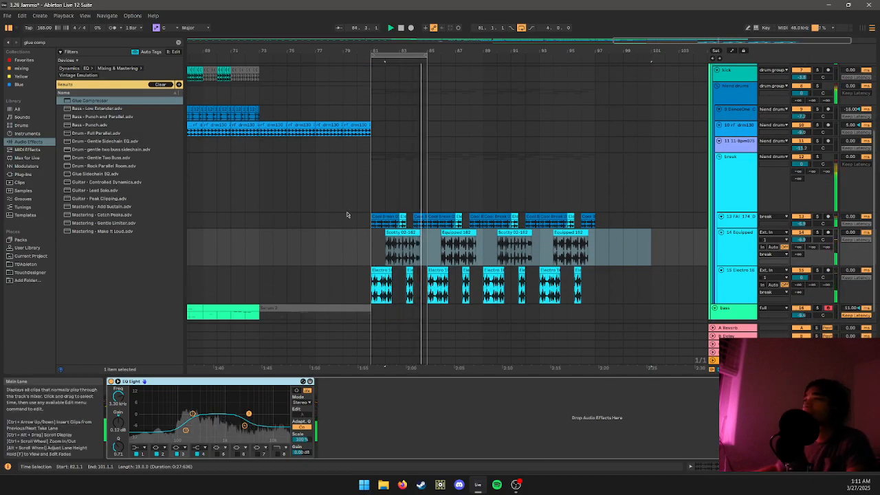
{"action": "left_click_drag", "start_coordinate": [361, 217], "coordinate": [585, 223]}
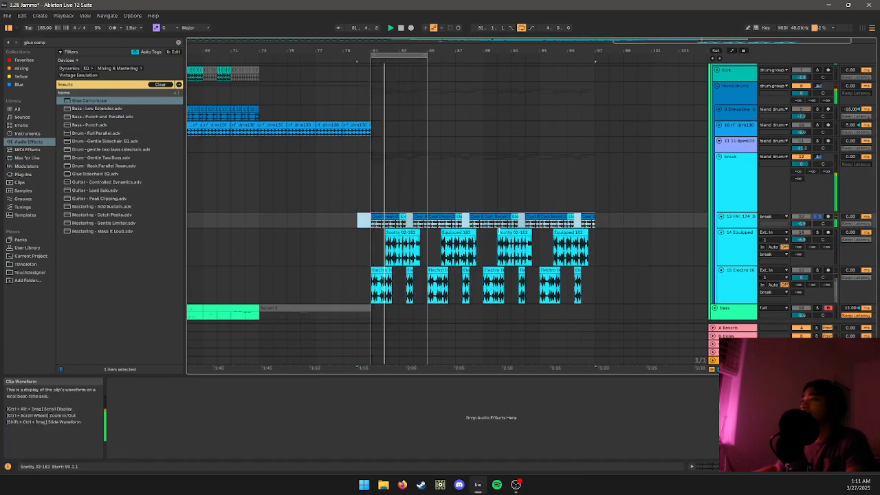
{"action": "key", "text": "shift+Tab"}
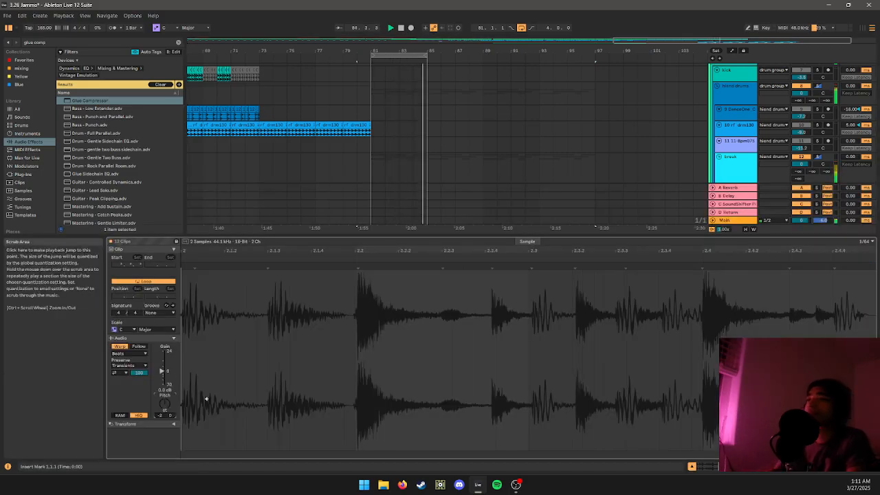
{"action": "key", "text": "shift+Tab"}
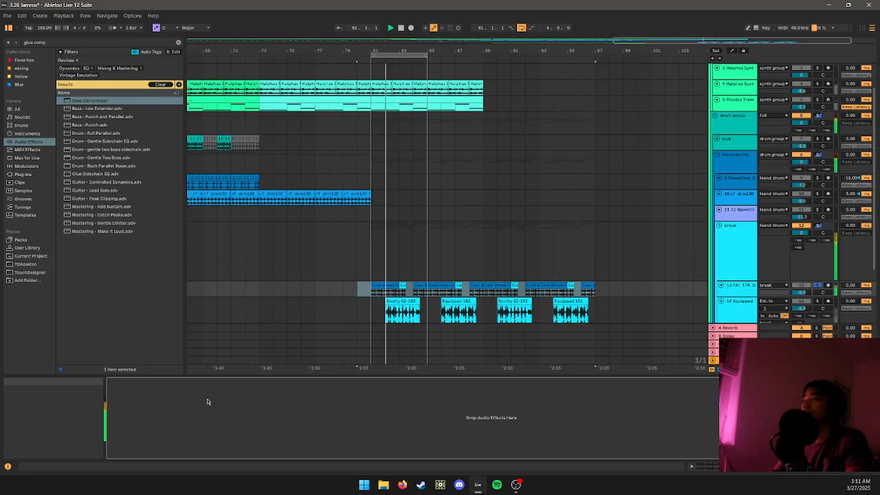
{"action": "key", "text": "shift+Tab"}
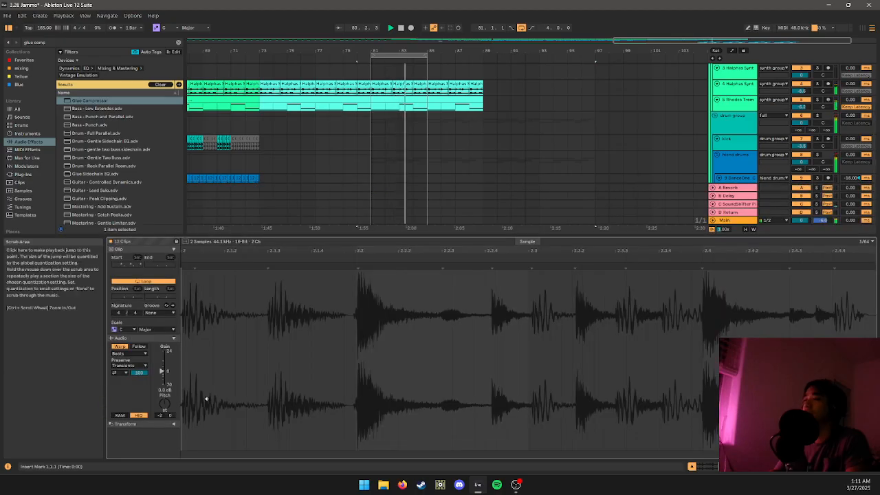
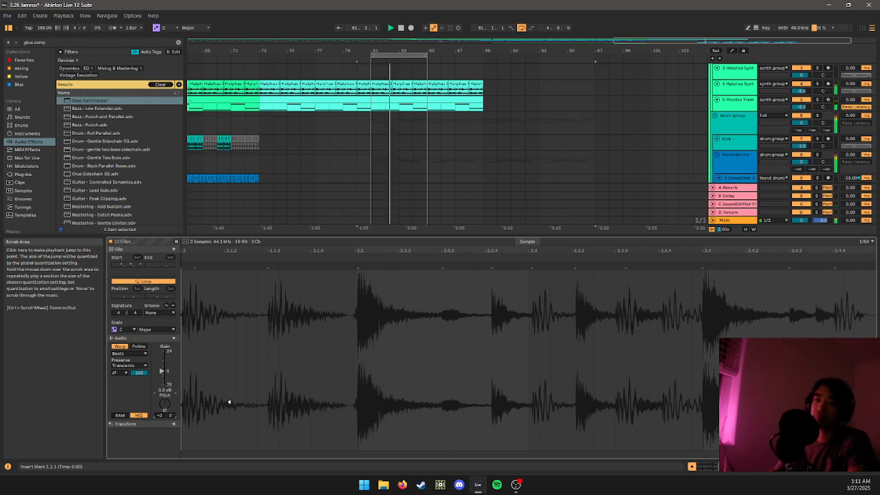
{"action": "key", "text": "shift+Tab"}
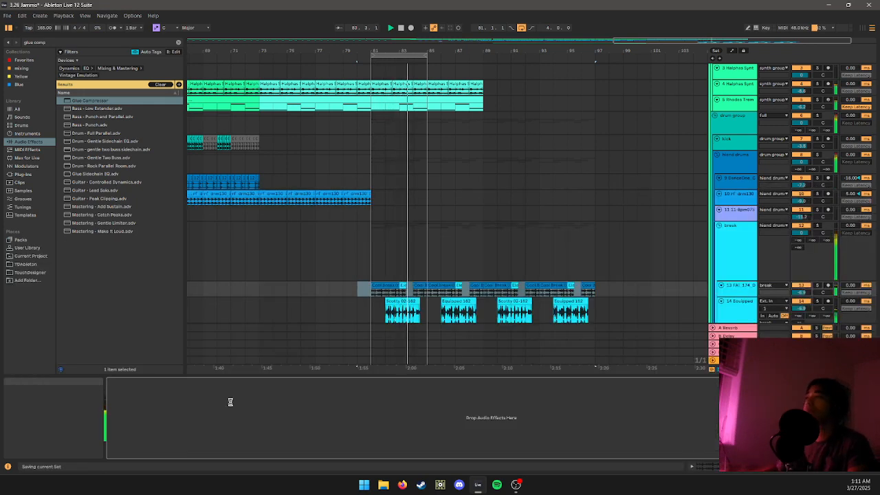
- Compare the effects on the FAI 174, Equipped and Electro break tracks while the loop plays
{"action": "scroll", "coordinate": [427, 227], "scroll_direction": "down", "scroll_amount": 3}
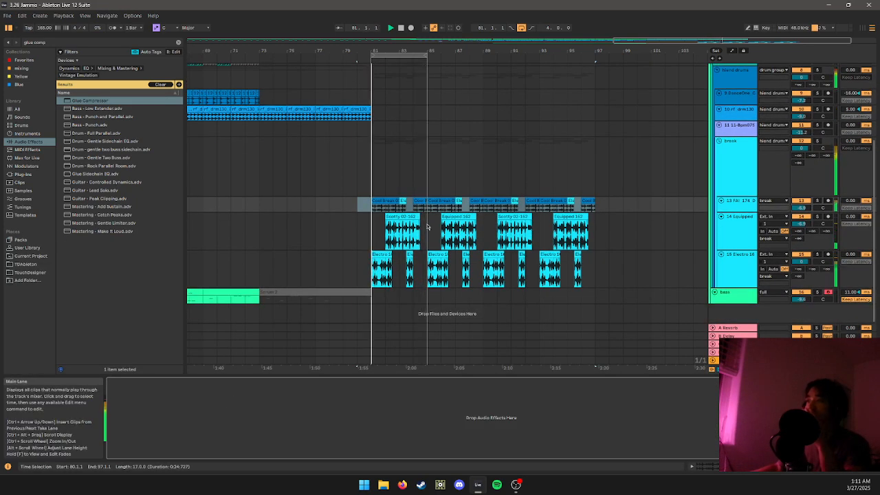
{"action": "left_click", "coordinate": [584, 200]}
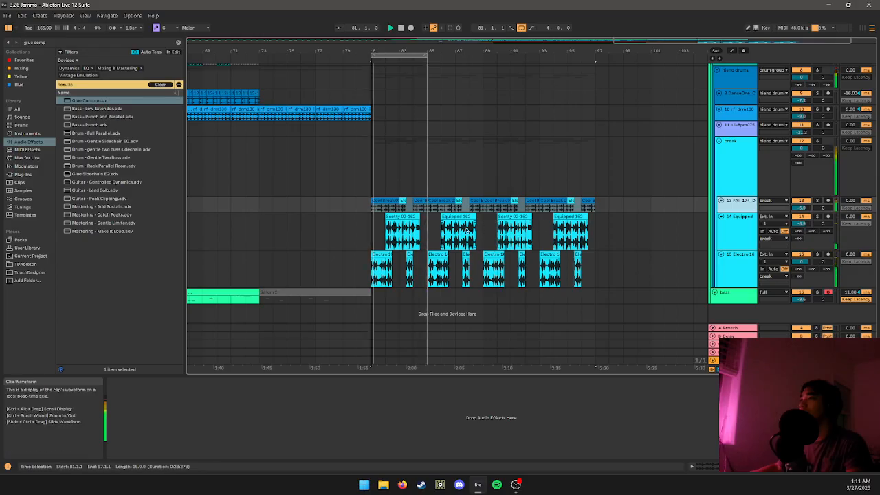
{"action": "left_click", "coordinate": [402, 258]}
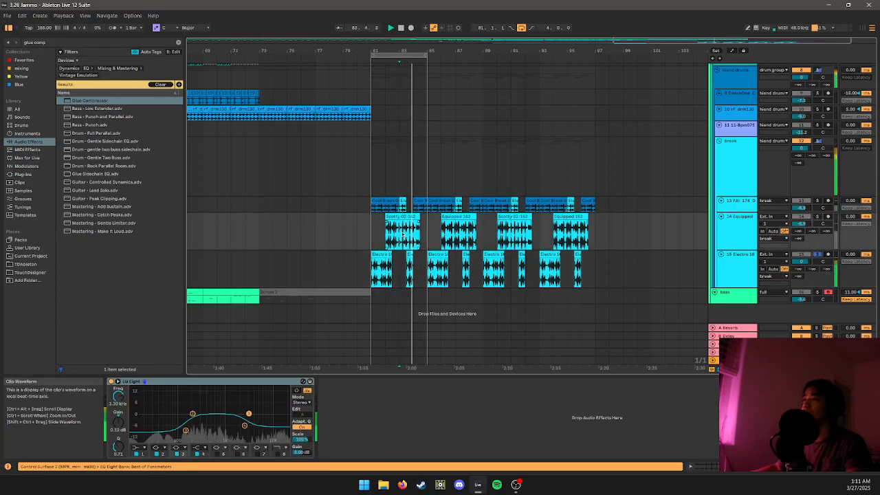
{"action": "left_click", "coordinate": [384, 206]}
{"action": "left_click", "coordinate": [388, 240]}
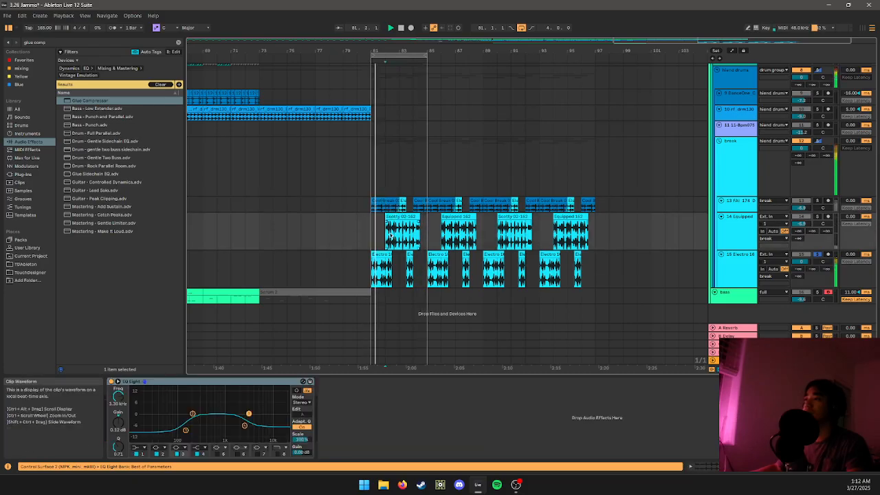
{"action": "left_click", "coordinate": [387, 208]}
{"action": "left_click", "coordinate": [390, 245]}
- Copy Electro's EQ Eight to the FAI 174 track, cutting lows about 3.8 dB at 350 Hz and highs about 4.8 dB near 8 kHz
{"action": "left_click", "coordinate": [385, 262]}
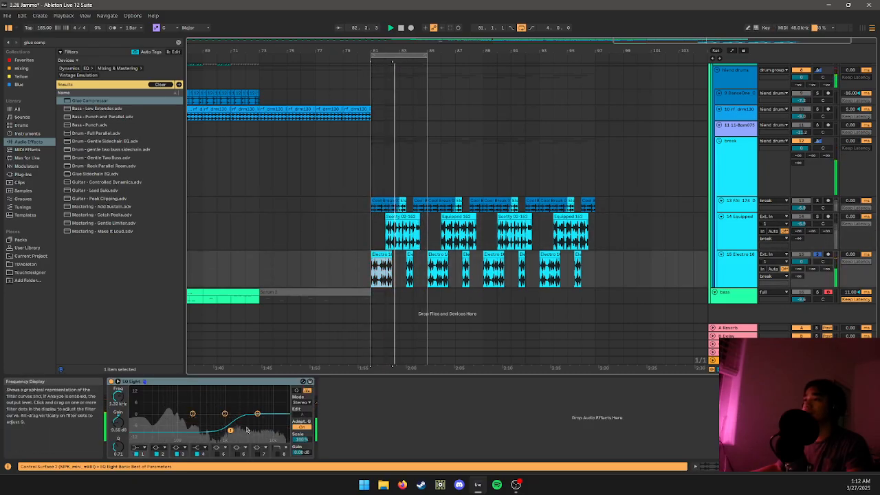
{"action": "left_click", "coordinate": [351, 253]}
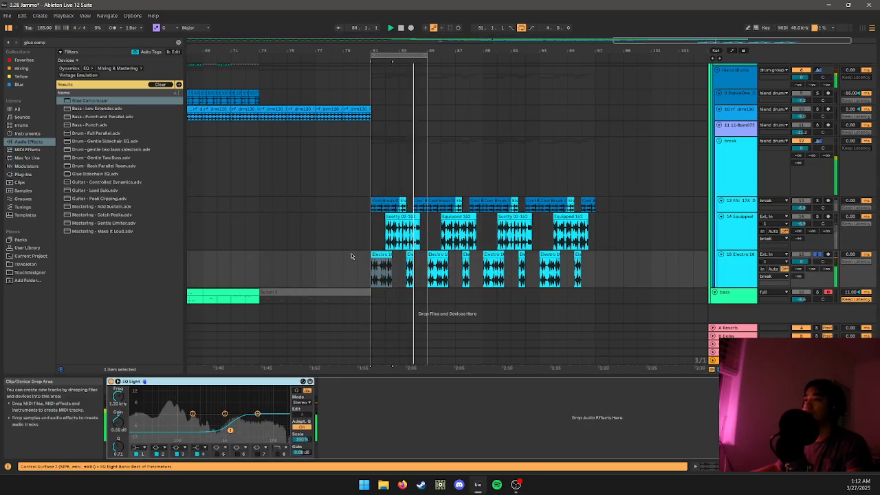
{"action": "left_click", "coordinate": [382, 200]}
{"action": "left_click", "coordinate": [332, 428]}
{"action": "key", "text": "ctrl+v"}
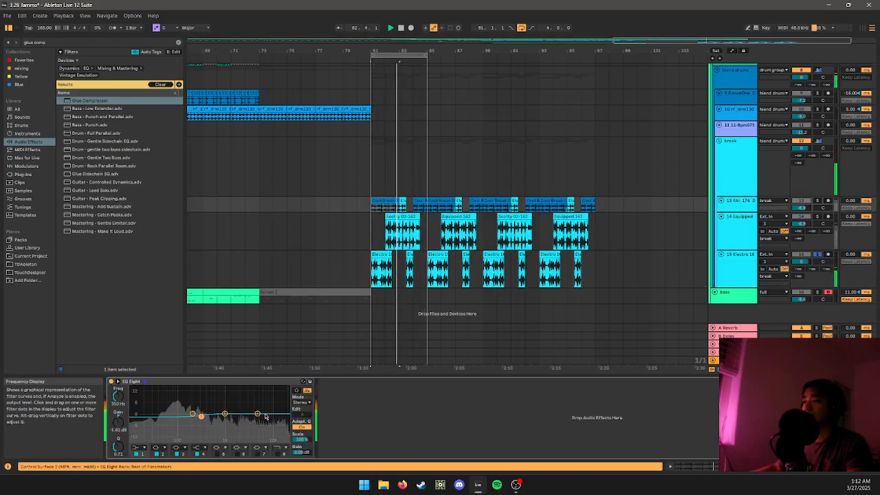
{"action": "left_click", "coordinate": [257, 414]}
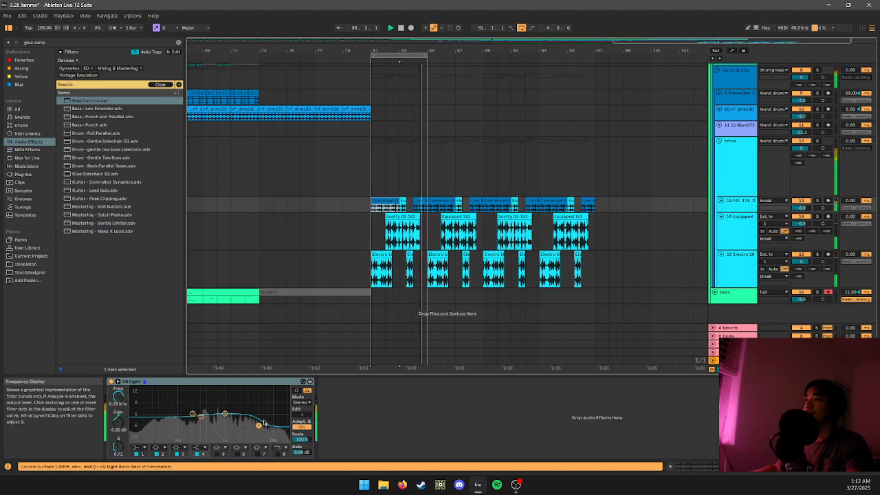
{"action": "left_click_drag", "start_coordinate": [258, 426], "coordinate": [267, 422]}
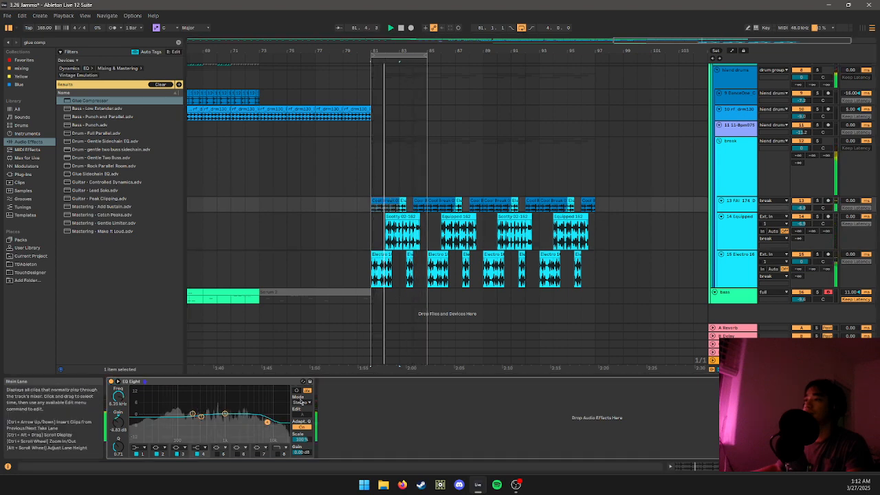
{"action": "left_click", "coordinate": [554, 149]}
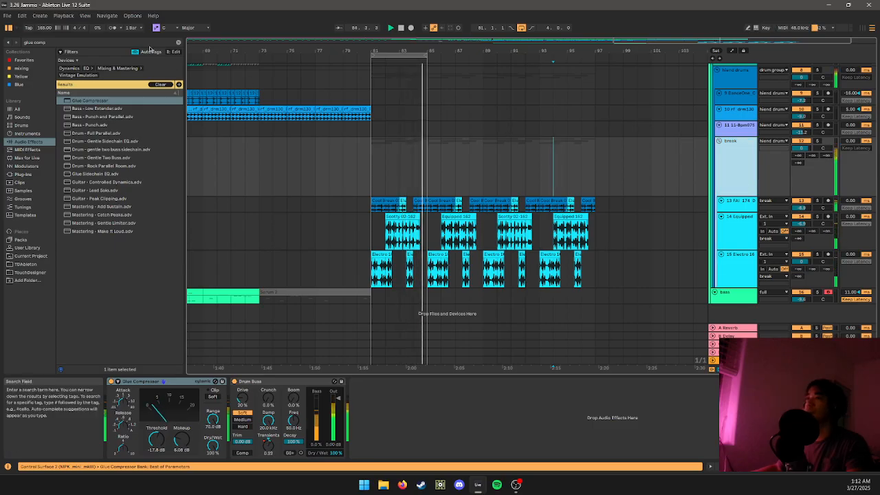
{"action": "key", "text": "ctrl+f"}
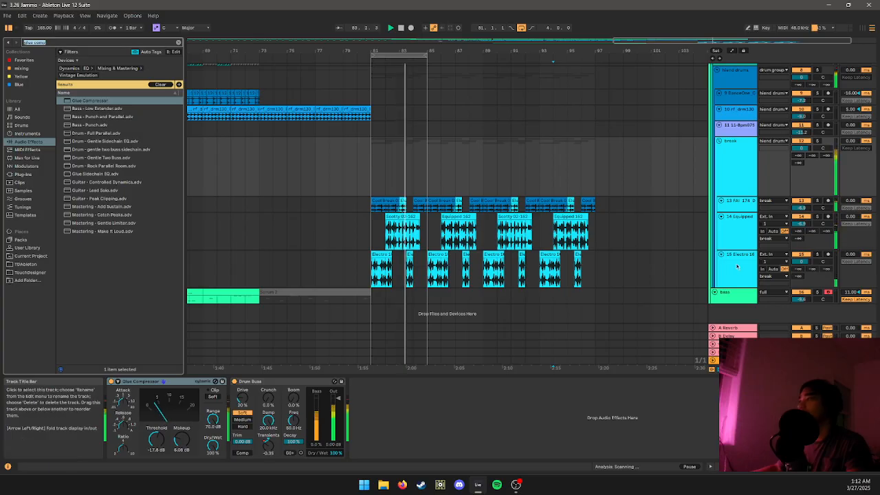
{"action": "left_click", "coordinate": [730, 176]}
- Copy the kick clips from bars 45–49 to bar 81 and duplicate them three times to cover the break section up to bar 97
{"action": "scroll", "coordinate": [515, 177], "scroll_direction": "up", "scroll_amount": 1}
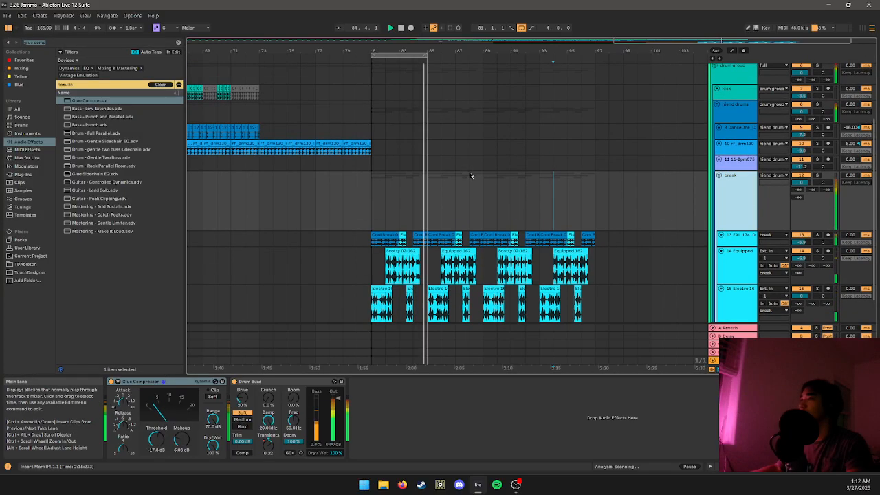
{"action": "scroll", "coordinate": [246, 143], "scroll_direction": "up", "scroll_amount": 1}
{"action": "left_click_drag", "start_coordinate": [220, 137], "coordinate": [648, 132]}
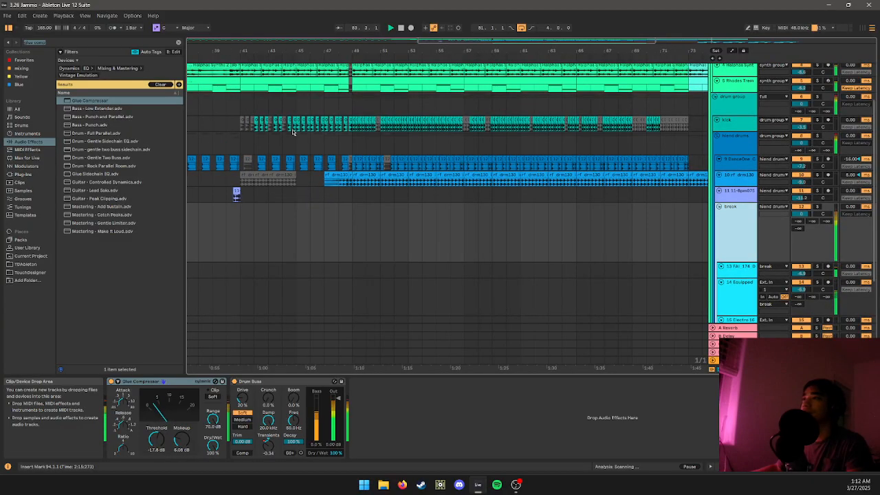
{"action": "left_click_drag", "start_coordinate": [296, 130], "coordinate": [354, 129]}
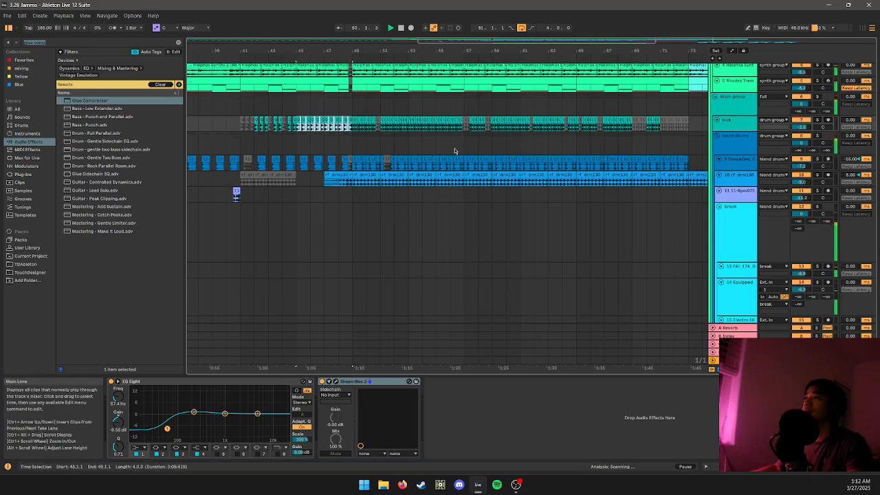
{"action": "left_click_drag", "start_coordinate": [454, 148], "coordinate": [189, 115]}
{"action": "left_click_drag", "start_coordinate": [379, 139], "coordinate": [240, 128]}
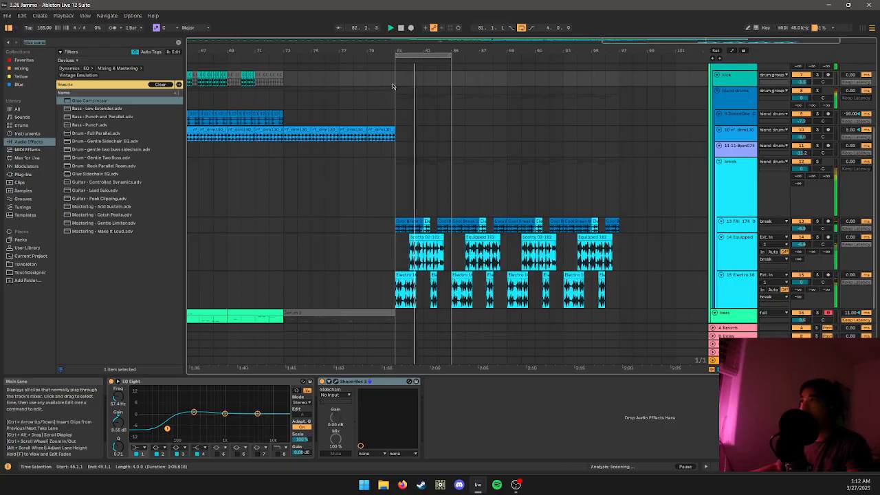
{"action": "left_click", "coordinate": [396, 85]}
{"action": "key", "text": "ctrl+v"}
{"action": "key", "text": "ctrl+d"}
{"action": "key", "text": "ctrl+d"}
{"action": "key", "text": "ctrl+d"}
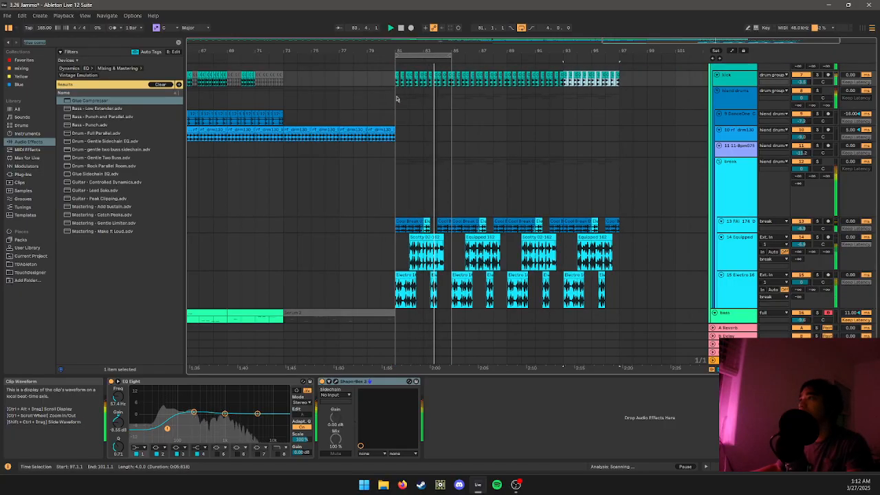
- Play the new section without looping and lower the break group's volume to balance it against the kicks
{"action": "scroll", "coordinate": [481, 122], "scroll_direction": "up", "scroll_amount": 5}
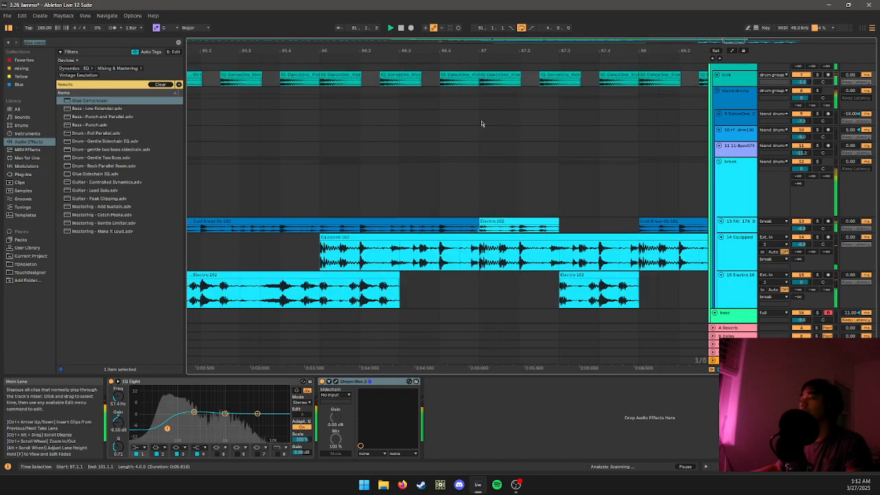
{"action": "scroll", "coordinate": [481, 122], "scroll_direction": "down", "scroll_amount": 5}
{"action": "scroll", "coordinate": [532, 124], "scroll_direction": "up", "scroll_amount": 3}
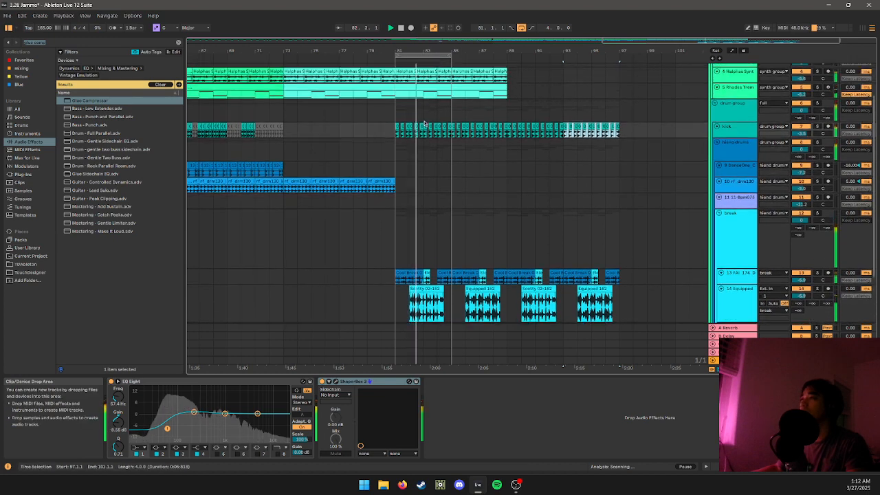
{"action": "left_click", "coordinate": [451, 156]}
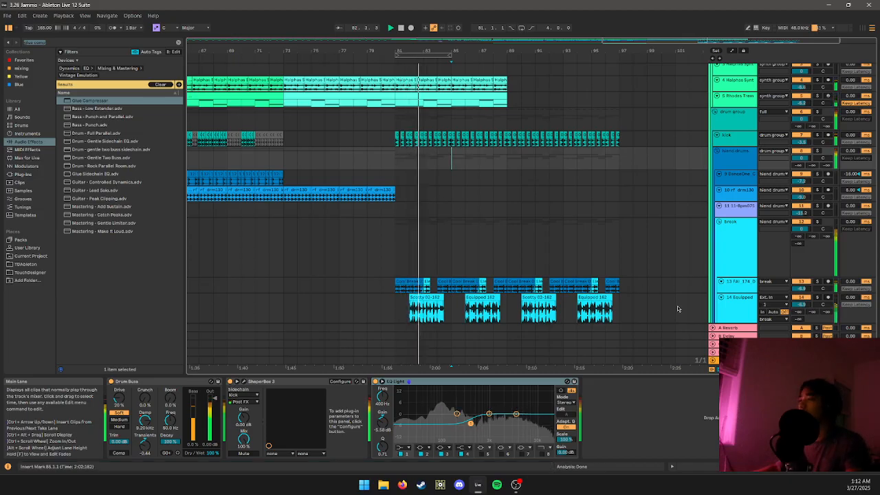
{"action": "left_click", "coordinate": [729, 253]}
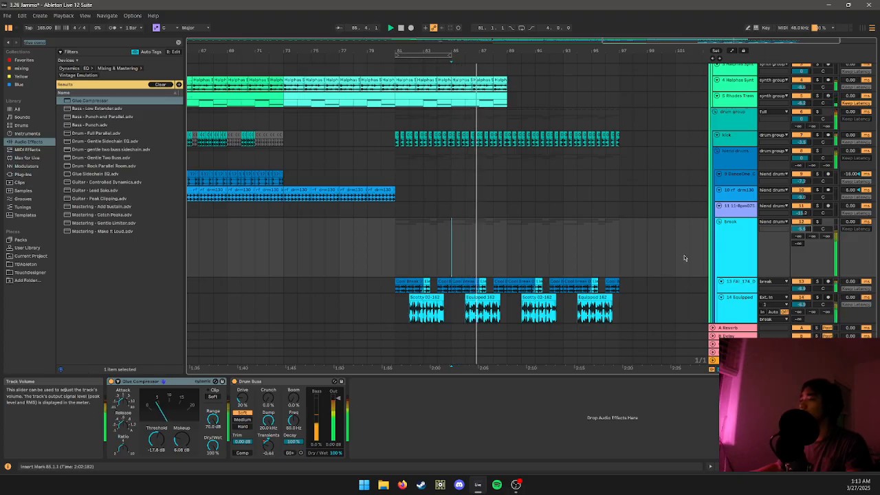
- Solo the Equipped break track and compare its Scotty 02-162 and Equipped 162 clips in playback
{"action": "left_click", "coordinate": [427, 310]}
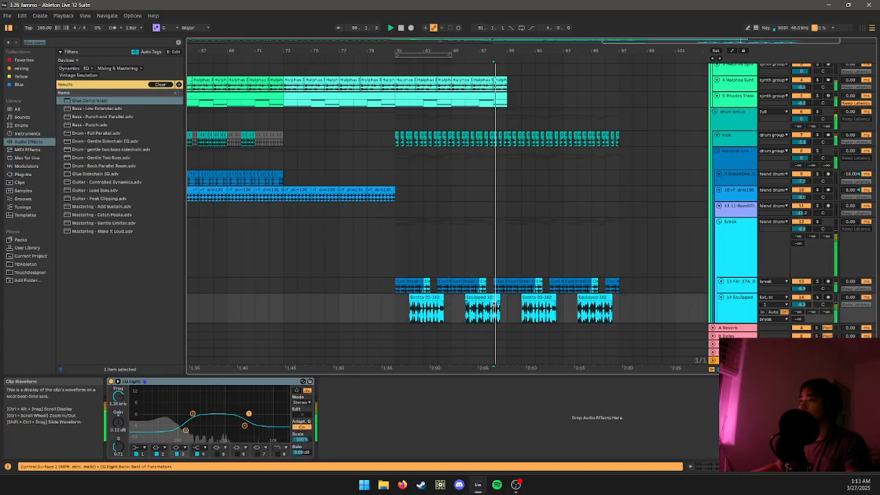
{"action": "key", "text": "space"}
{"action": "key", "text": "space"}
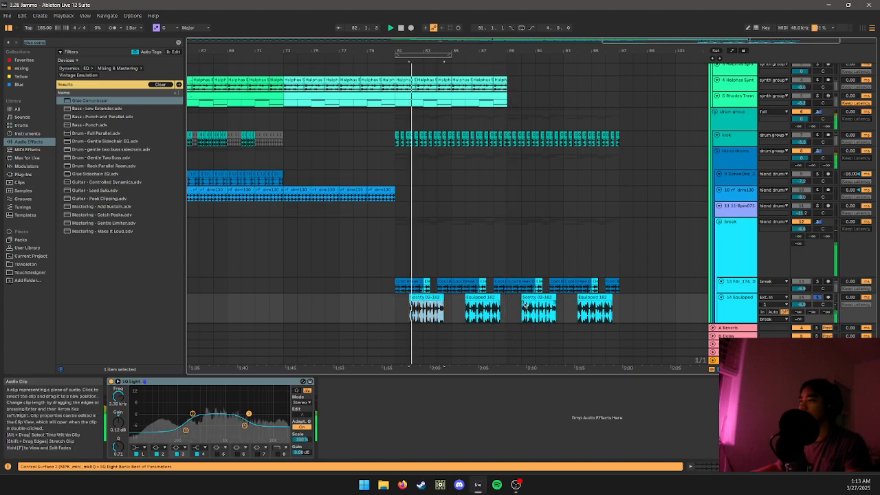
{"action": "left_click", "coordinate": [473, 298]}
{"action": "key", "text": "space"}
{"action": "key", "text": "space"}
{"action": "scroll", "coordinate": [422, 295], "scroll_direction": "down", "scroll_amount": 2}
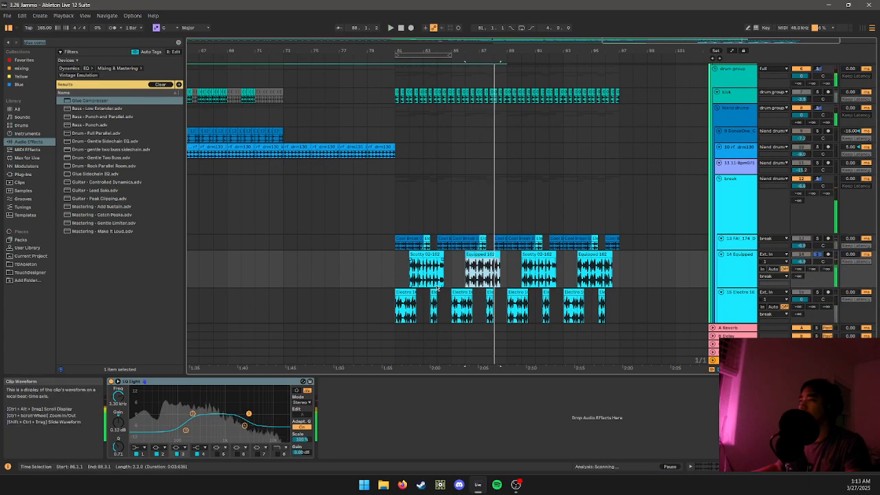
{"action": "key", "text": "space"}
{"action": "key", "text": "space"}
{"action": "left_click", "coordinate": [422, 264]}
{"action": "key", "text": "space"}
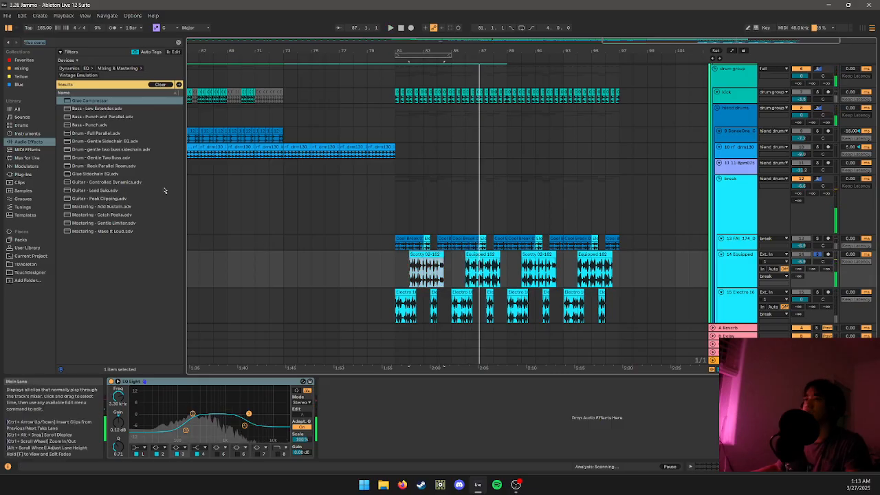
- Search the User Library for 162 drum loops and preview Stem 162.wav and Tearin 162.wav
{"action": "double_click", "coordinate": [75, 44]}
{"action": "type", "text": "162"}
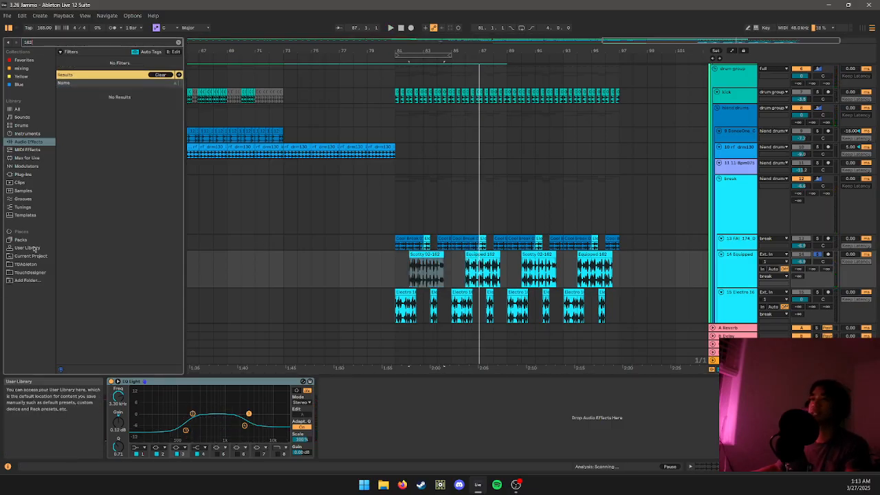
{"action": "left_click", "coordinate": [27, 247]}
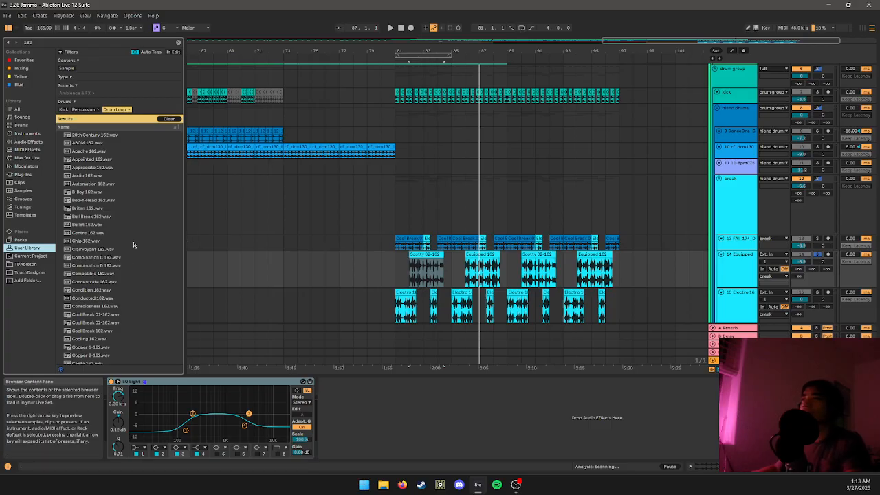
{"action": "scroll", "coordinate": [133, 241], "scroll_direction": "down", "scroll_amount": 4}
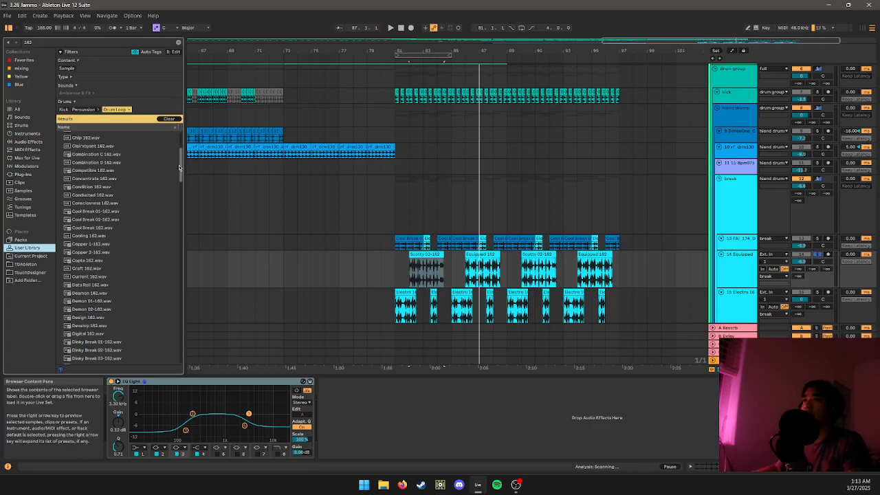
{"action": "scroll", "coordinate": [137, 227], "scroll_direction": "down", "scroll_amount": 20}
{"action": "left_click", "coordinate": [141, 216]}
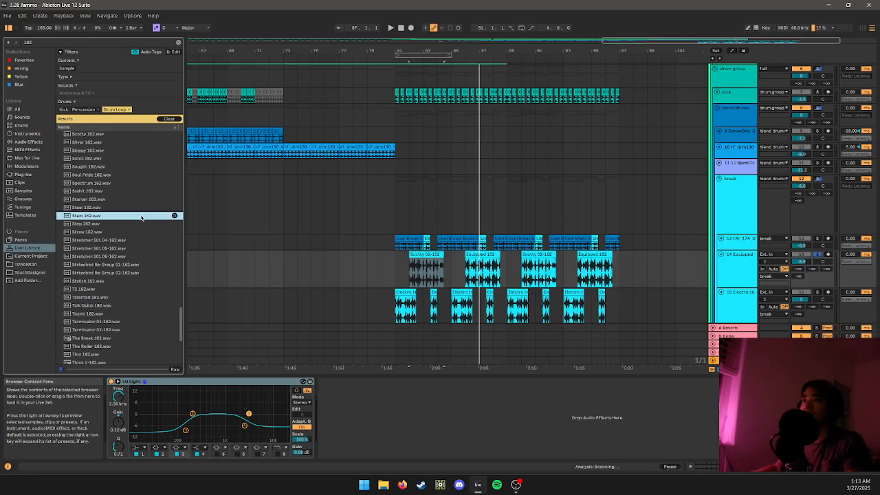
{"action": "left_click", "coordinate": [127, 314]}
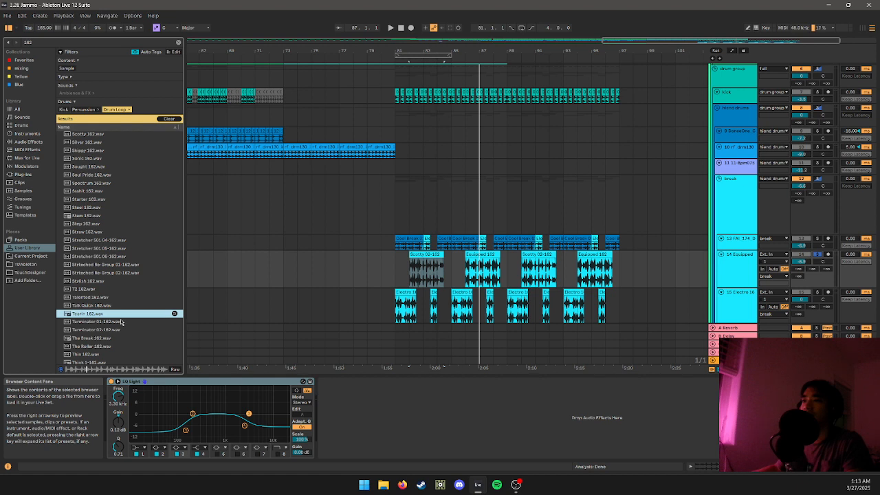
- Replace the Equipped 162 clip at bar 86 with Tearin 162, trim its end to 88.3, and play it in the unsoloed mix from bar 85
{"action": "mouse_move", "coordinate": [118, 313]}
{"action": "left_mouse_down"}
{"action": "mouse_move", "coordinate": [329, 296]}
{"action": "mouse_move", "coordinate": [464, 268]}
{"action": "mouse_move", "coordinate": [455, 268]}
{"action": "left_mouse_up"}
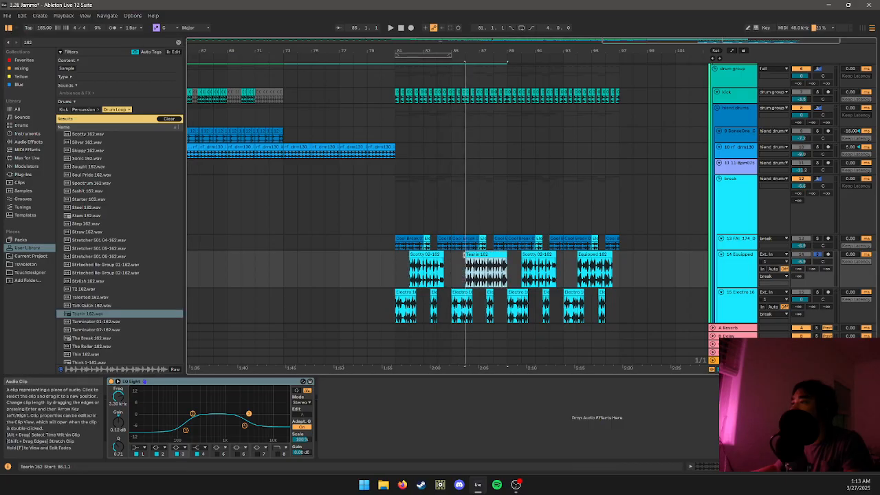
{"action": "scroll", "coordinate": [464, 255], "scroll_direction": "up", "scroll_amount": 3}
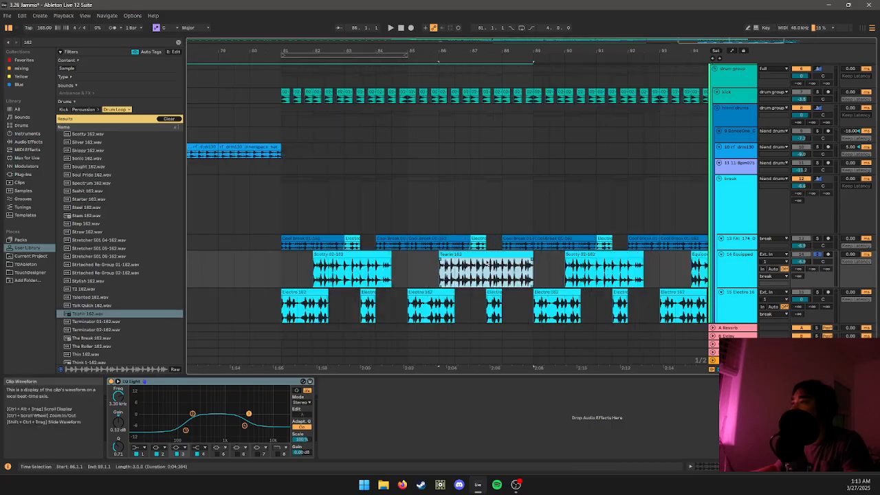
{"action": "left_click", "coordinate": [533, 256]}
{"action": "left_click", "coordinate": [408, 274]}
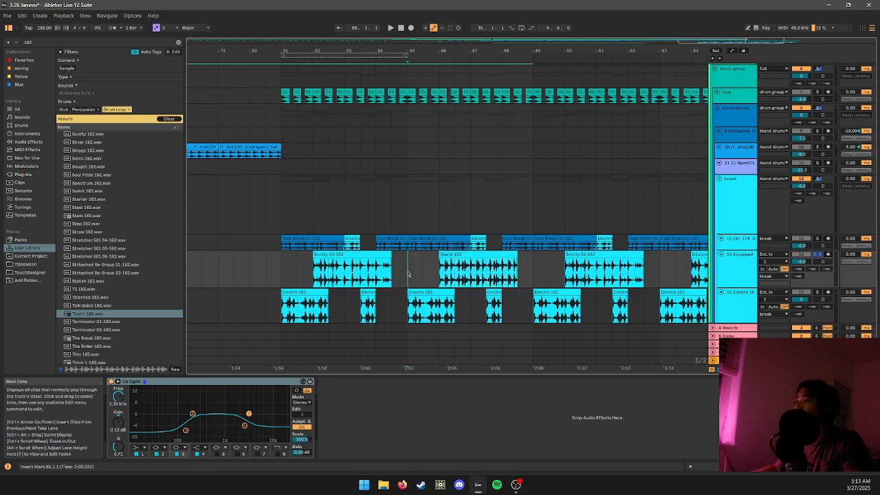
{"action": "left_click", "coordinate": [470, 257]}
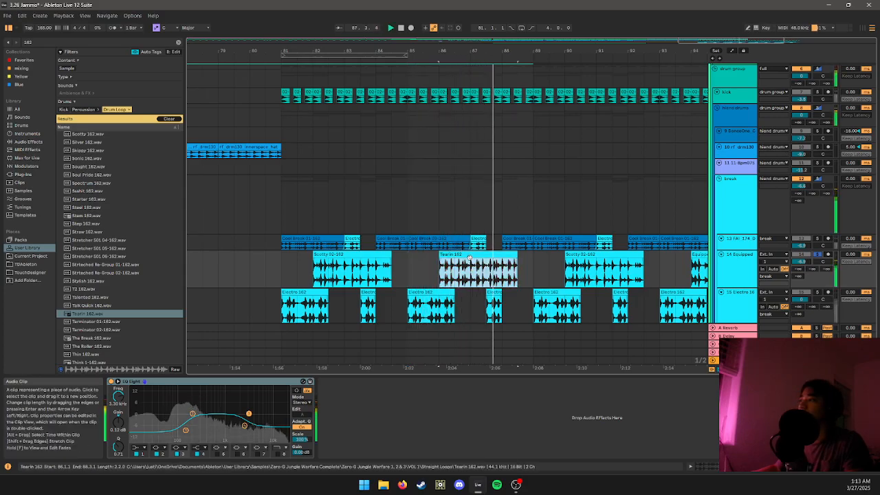
{"action": "left_click", "coordinate": [413, 268]}
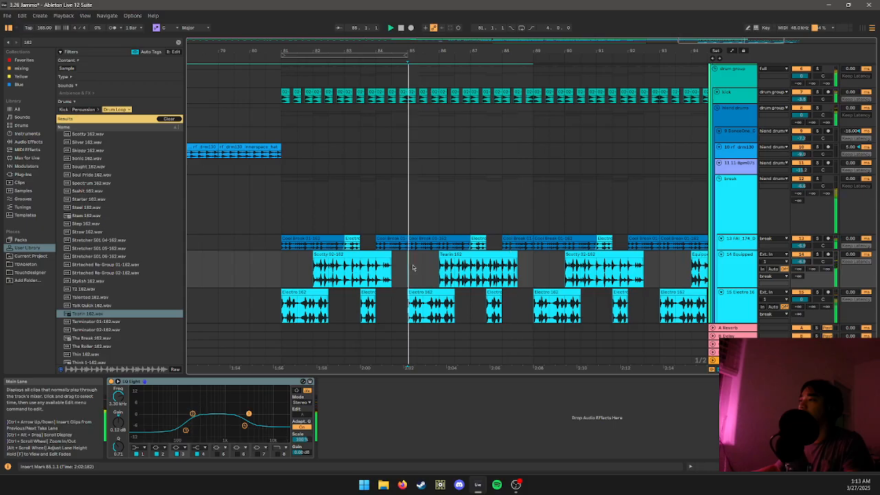
- Copy the trimmed Tearin 162 clip over the last Equipped 162 clip at bar 94
{"action": "scroll", "coordinate": [481, 260], "scroll_direction": "down", "scroll_amount": 3}
{"action": "left_click", "coordinate": [476, 255]}
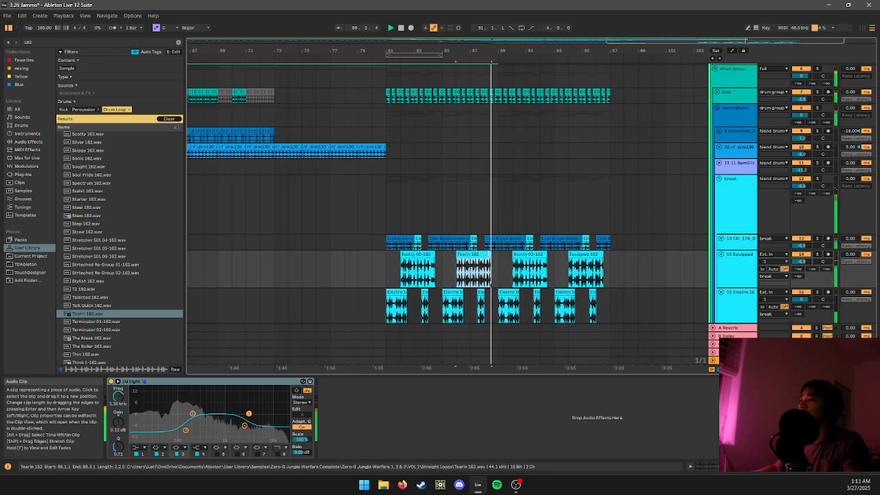
{"action": "key", "text": "ctrl+c"}
{"action": "left_click", "coordinate": [603, 265]}
{"action": "key", "text": "ctrl+v"}
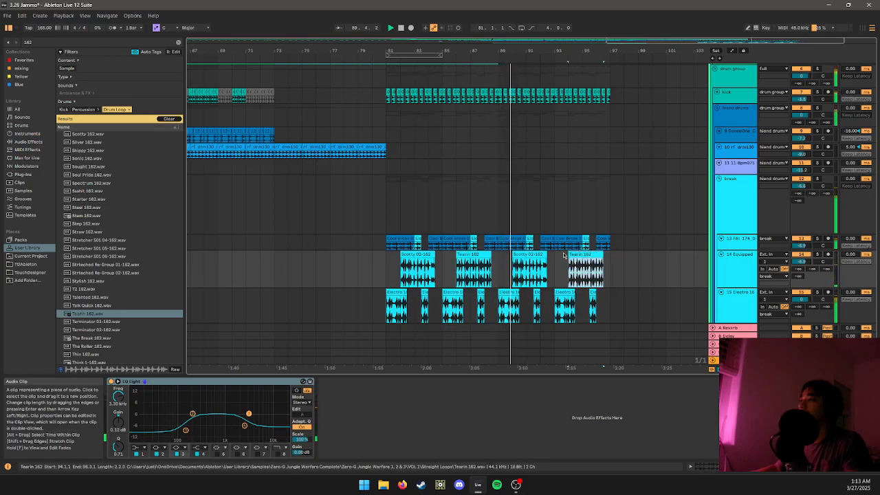
- Check the effects on the break and blend drums groups, examining the ShaperBox 3 volume curve on blend drums
{"action": "left_click", "coordinate": [741, 196]}
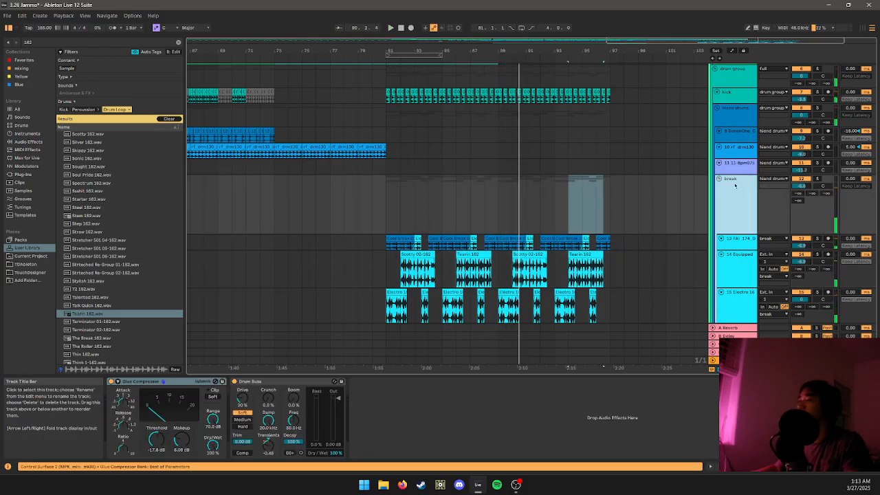
{"action": "left_click", "coordinate": [737, 121]}
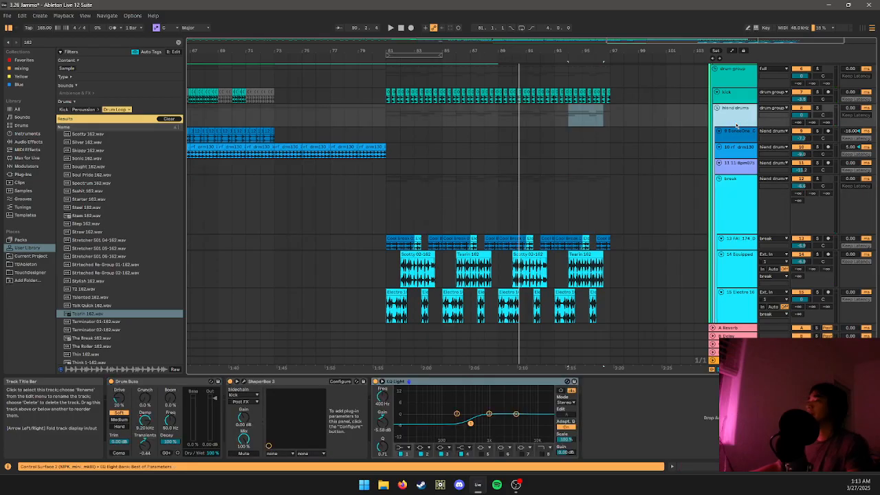
{"action": "left_click", "coordinate": [244, 381]}
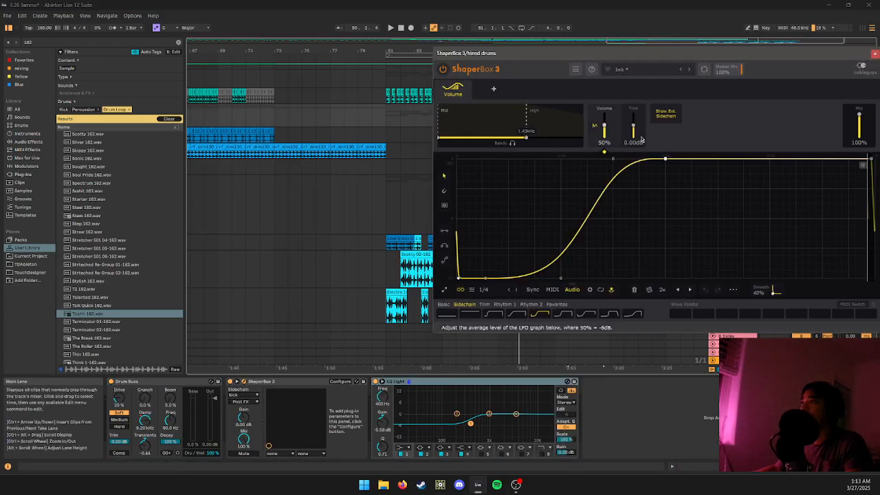
{"action": "left_click", "coordinate": [874, 53]}
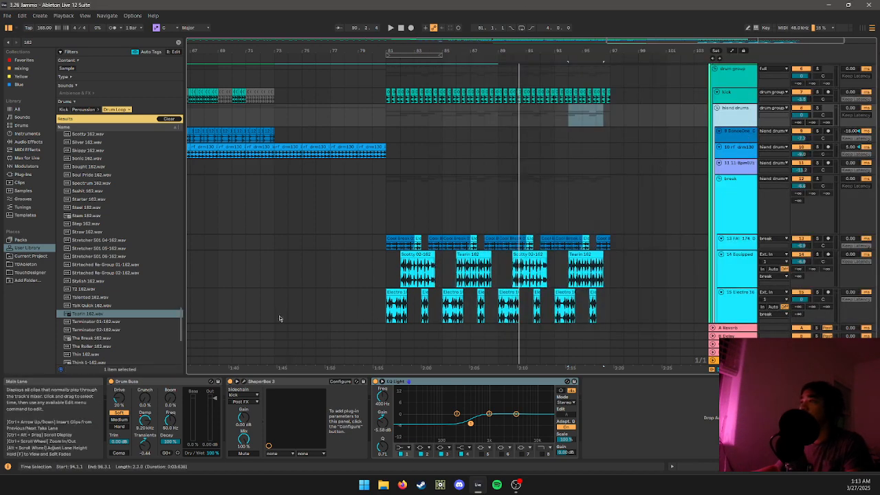
- Expose ShaperBox 3's Volume High Split parameter on the blend drums group, show its automation lane, and save the set
{"action": "left_click", "coordinate": [342, 382]}
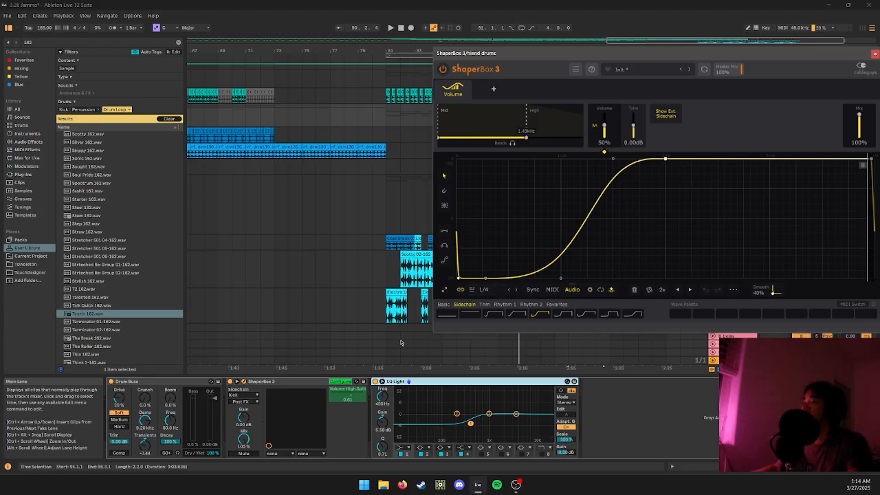
{"action": "left_click", "coordinate": [342, 382]}
{"action": "right_click", "coordinate": [346, 390]}
{"action": "left_click", "coordinate": [364, 396]}
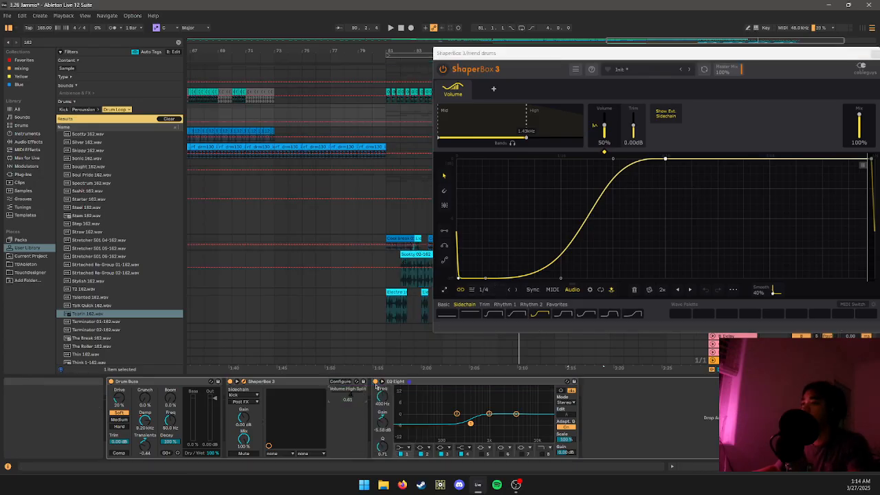
{"action": "left_click", "coordinate": [875, 52]}
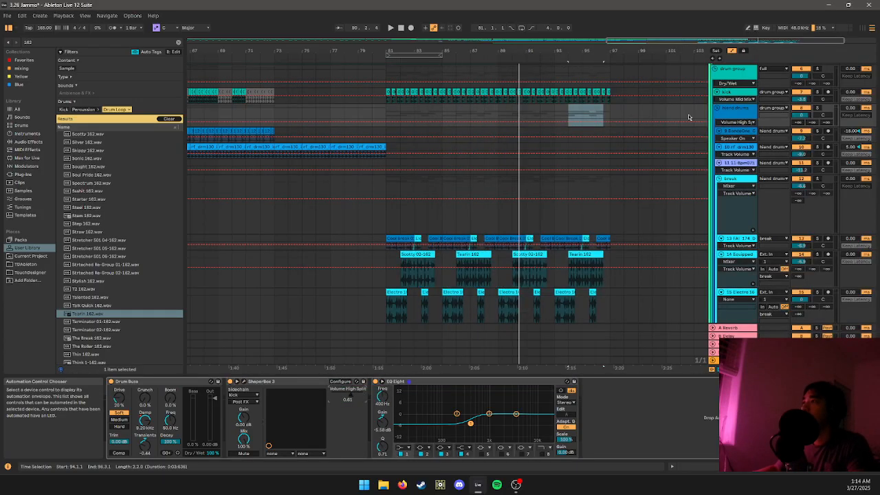
{"action": "key", "text": "ctrl+s"}
- Enlarge the blend drums automation lane and step Volume High Split up to 1.00 from bar 81
{"action": "left_click_drag", "start_coordinate": [740, 127], "coordinate": [737, 186]}
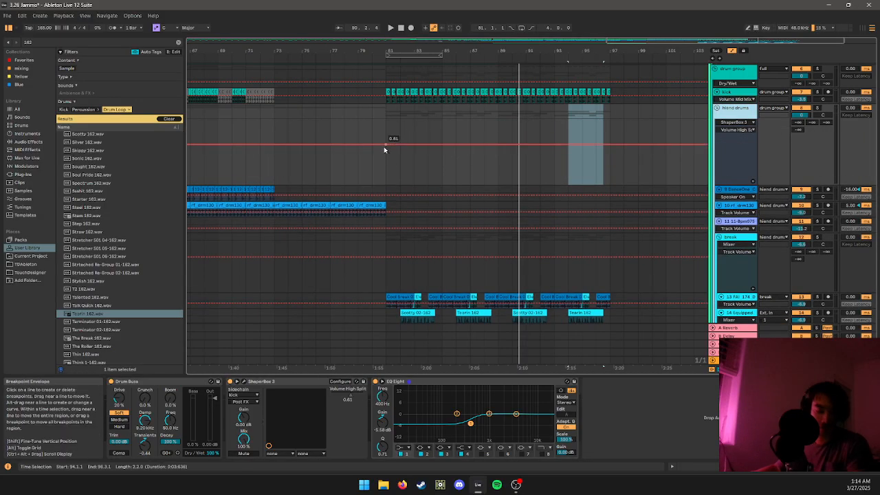
{"action": "left_click_drag", "start_coordinate": [384, 147], "coordinate": [405, 150]}
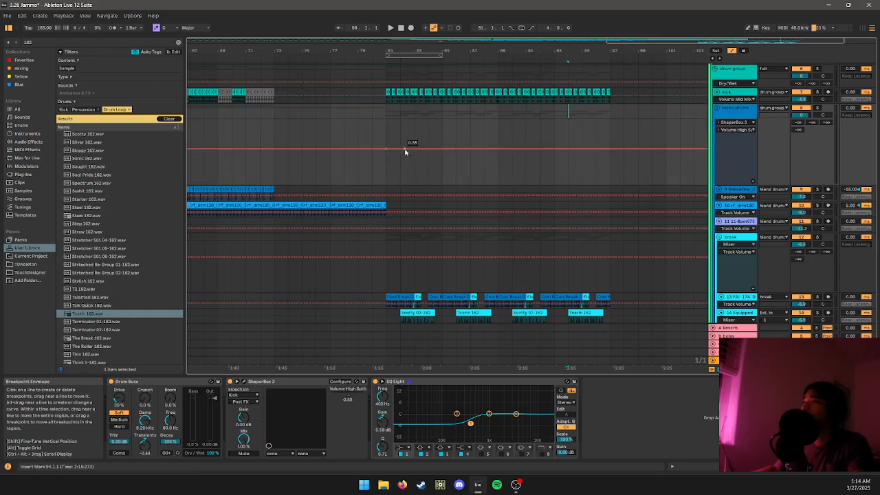
{"action": "key", "text": "ctrl+z"}
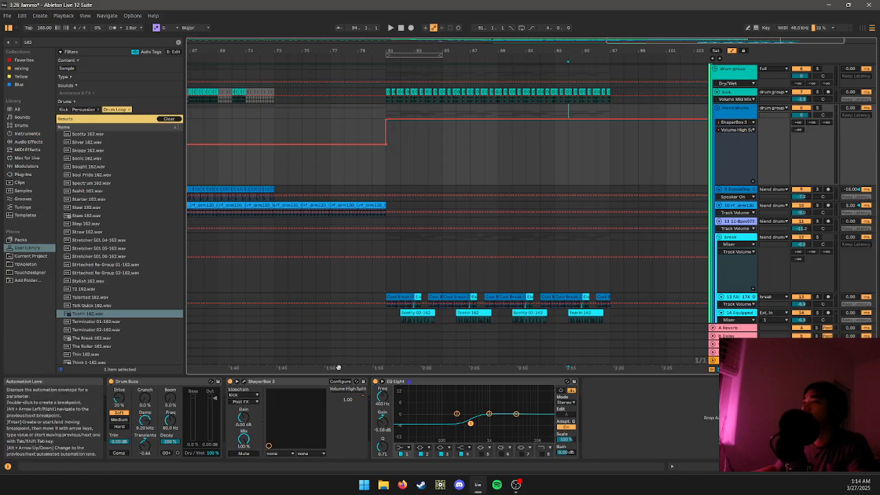
- Set the ShaperBox 3 volume curve length on the blend drums group to 1/8d while playing from bar 81
{"action": "left_click", "coordinate": [245, 381]}
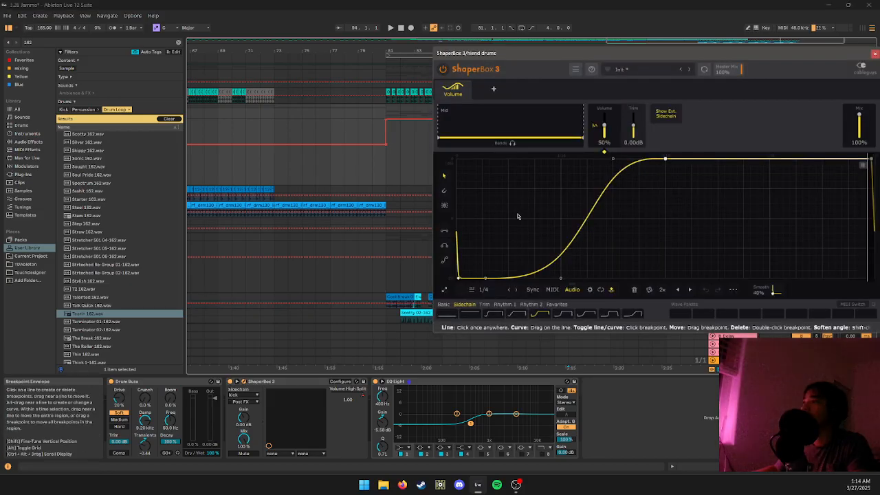
{"action": "key", "text": "space"}
{"action": "left_click", "coordinate": [389, 181]}
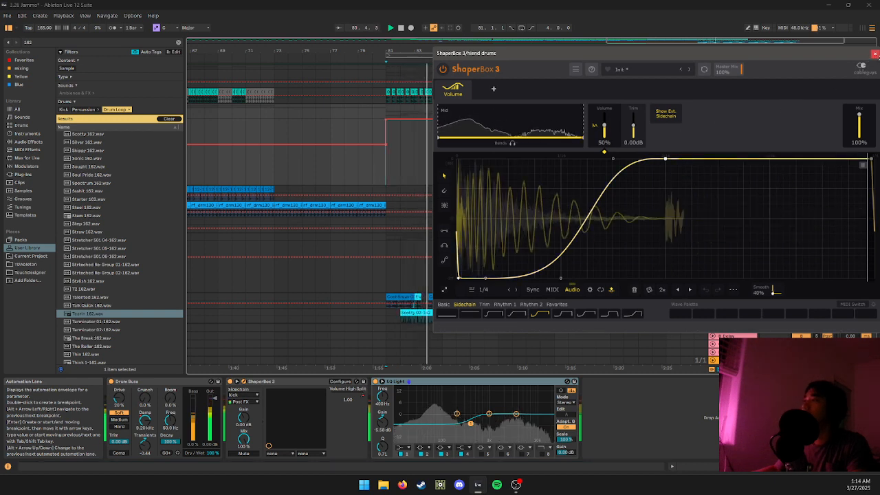
{"action": "left_click", "coordinate": [496, 293]}
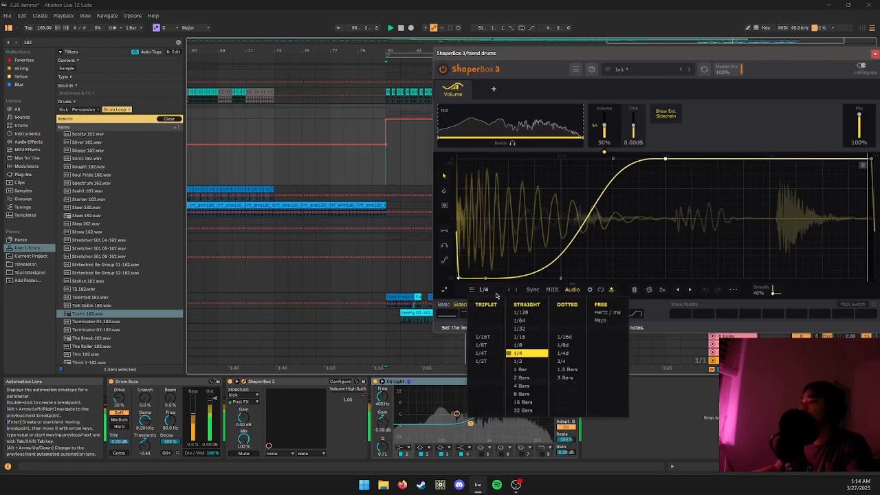
{"action": "left_click", "coordinate": [562, 344]}
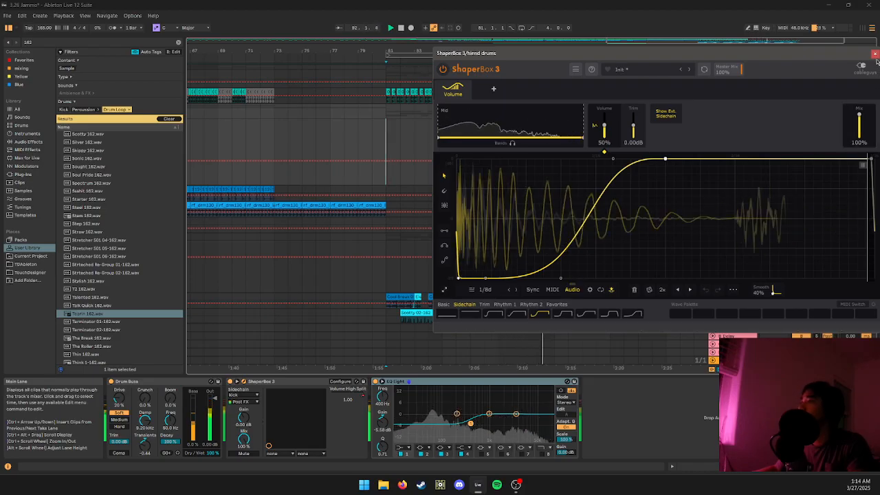
{"action": "left_click", "coordinate": [485, 289]}
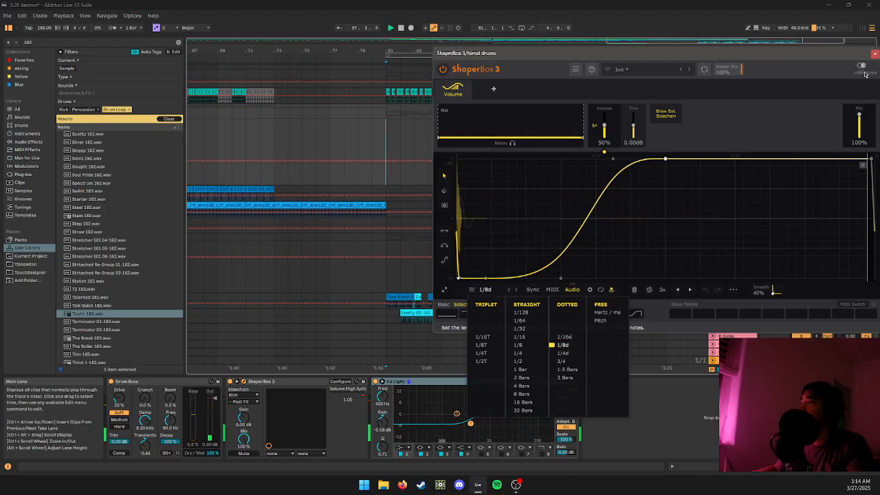
{"action": "left_click", "coordinate": [875, 53]}
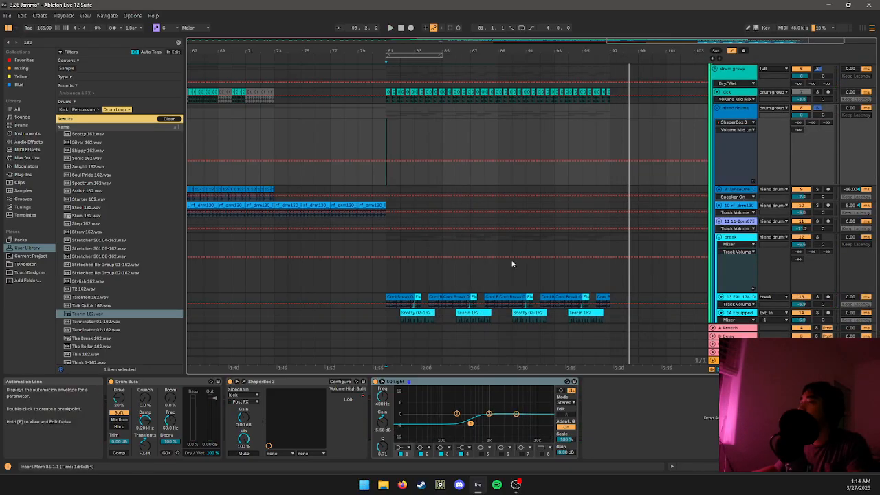
{"action": "left_click", "coordinate": [384, 386]}
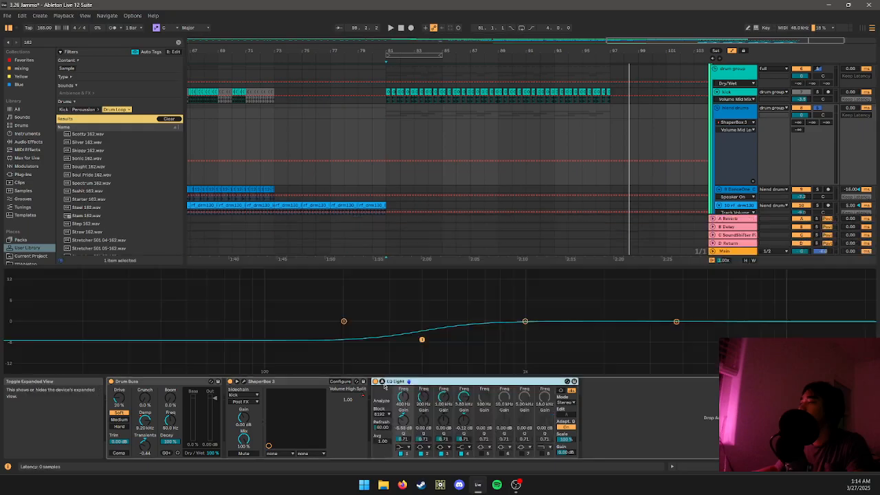
{"action": "left_click", "coordinate": [382, 382]}
{"action": "left_click", "coordinate": [382, 382]}
{"action": "left_click", "coordinate": [382, 382]}
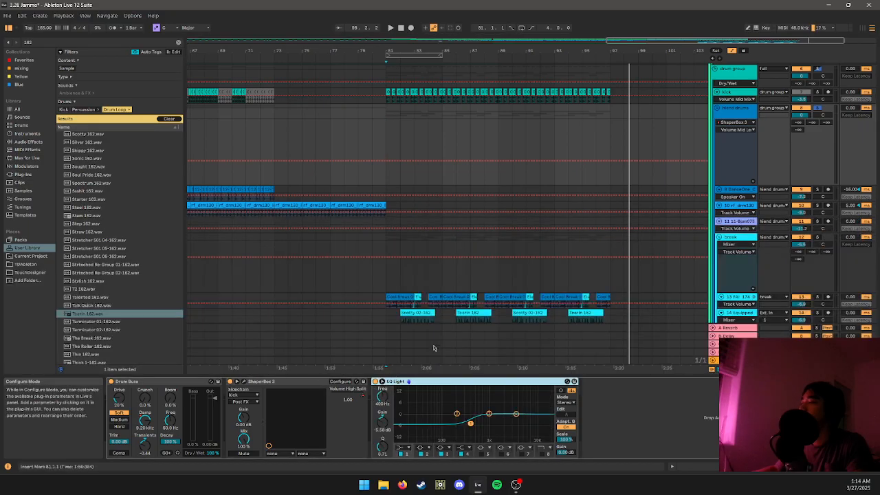
- Play from bar 81, hide the automation lanes, and duplicate the synth clips of bars 81 to 89 through bar 97
{"action": "left_click", "coordinate": [387, 279]}
{"action": "key", "text": "space"}
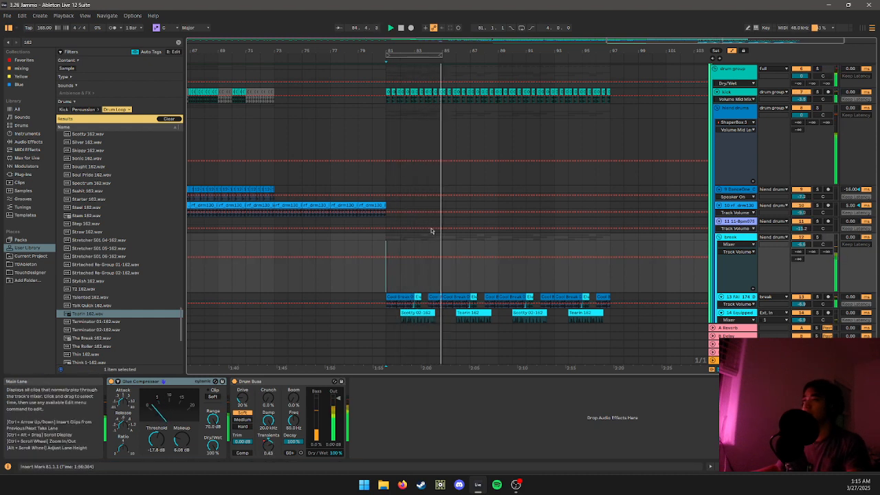
{"action": "key", "text": "a"}
{"action": "scroll", "coordinate": [431, 172], "scroll_direction": "down", "scroll_amount": 5}
{"action": "scroll", "coordinate": [431, 173], "scroll_direction": "up", "scroll_amount": 3}
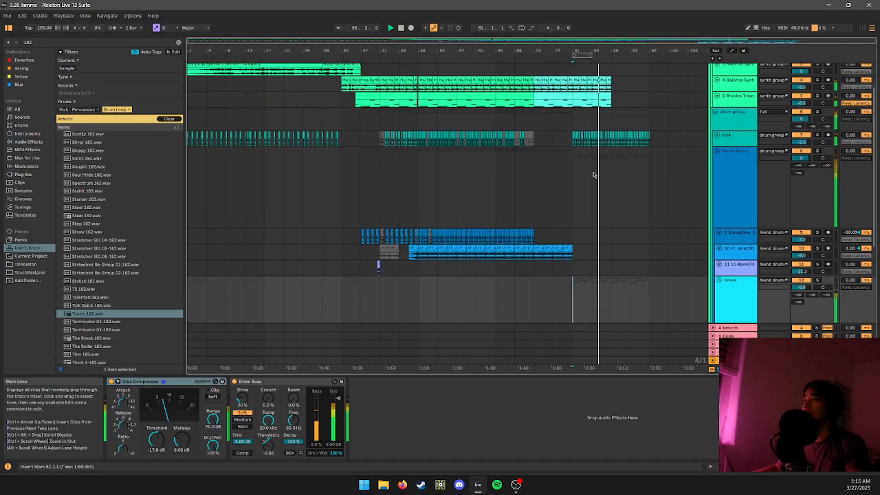
{"action": "left_click_drag", "start_coordinate": [574, 143], "coordinate": [611, 128]}
{"action": "key", "text": "ctrl+d"}
{"action": "scroll", "coordinate": [620, 177], "scroll_direction": "down", "scroll_amount": 6}
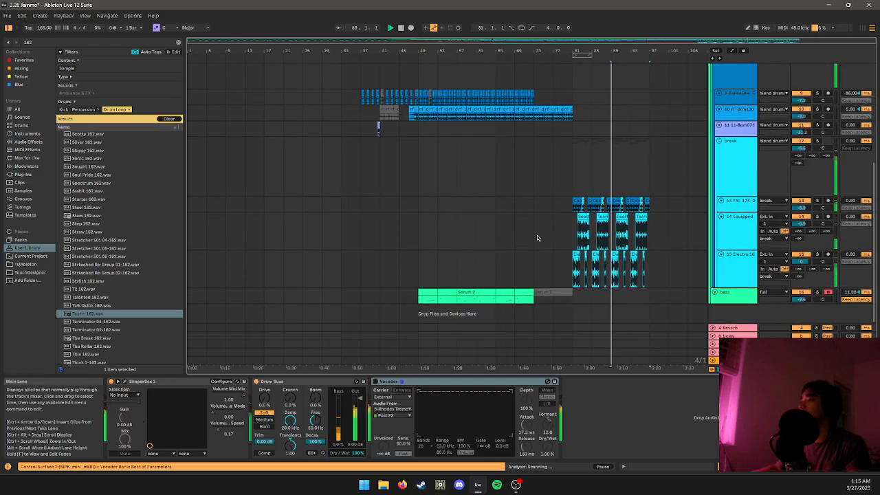
- Duplicate the bass track's first four-bar clip from bar 49 repeatedly over the existing bass clips up to bar 73
{"action": "scroll", "coordinate": [466, 280], "scroll_direction": "up", "scroll_amount": 3}
{"action": "left_click", "coordinate": [459, 275]}
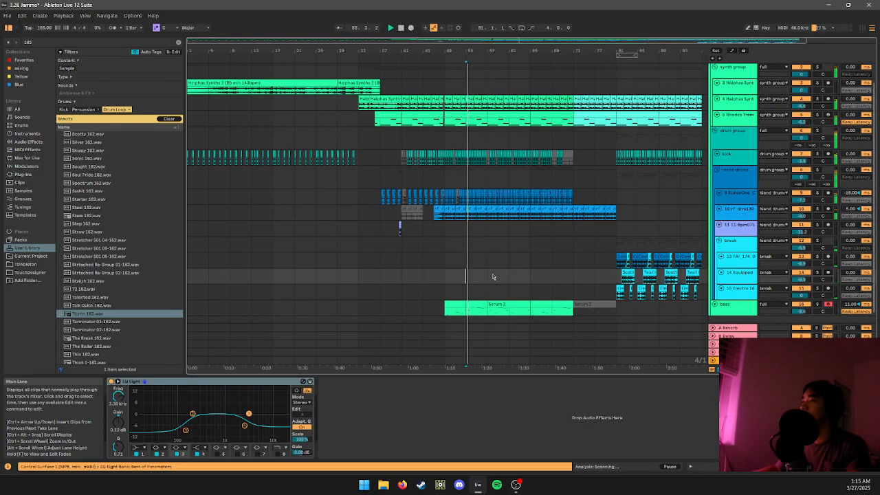
{"action": "left_click", "coordinate": [454, 307]}
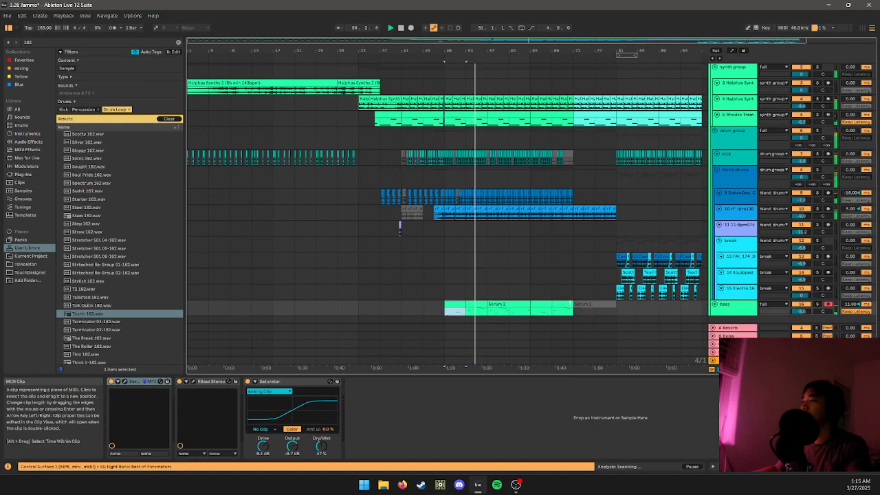
{"action": "left_click", "coordinate": [569, 304]}
{"action": "left_click", "coordinate": [452, 304], "text": "shift"}
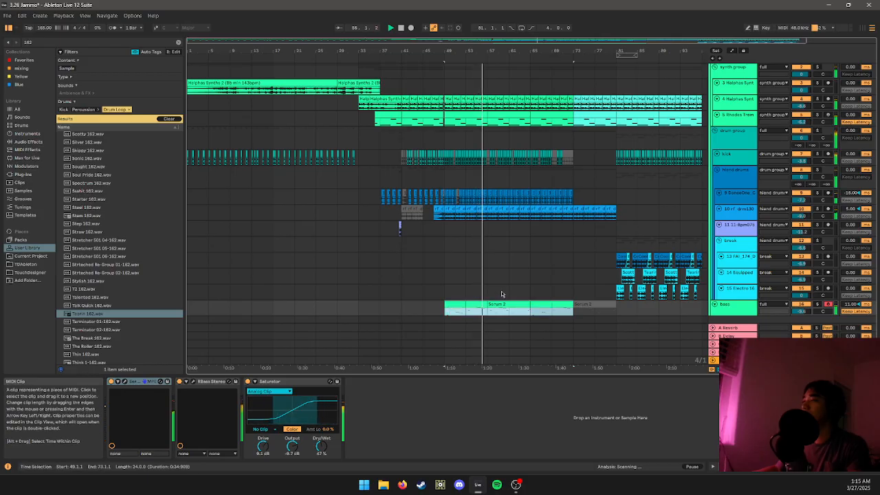
{"action": "left_click", "coordinate": [454, 306]}
{"action": "key", "text": "ctrl+d"}
{"action": "key", "text": "ctrl+d"}
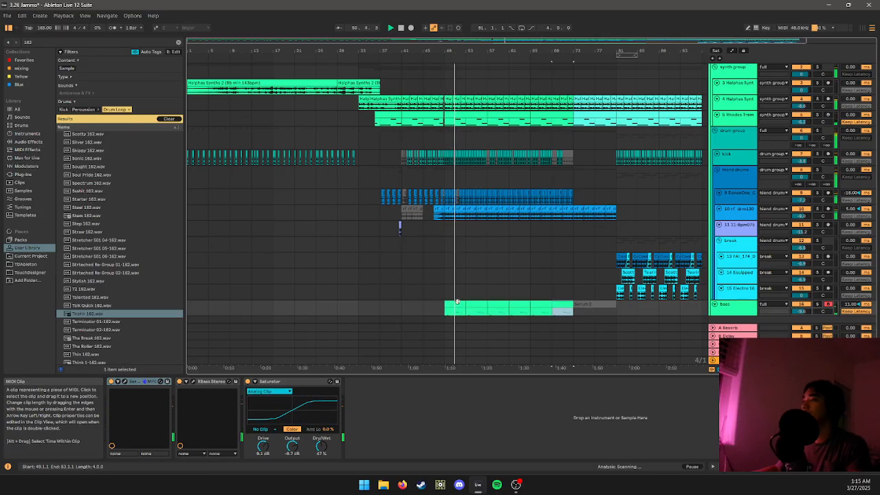
- Edit the bass clips together, moving the second C2 note to 51.3.3 and the second A#1 note to 52.2.2, and deactivate the A#1
{"action": "left_click", "coordinate": [457, 303]}
{"action": "left_click", "coordinate": [561, 304], "text": "shift"}
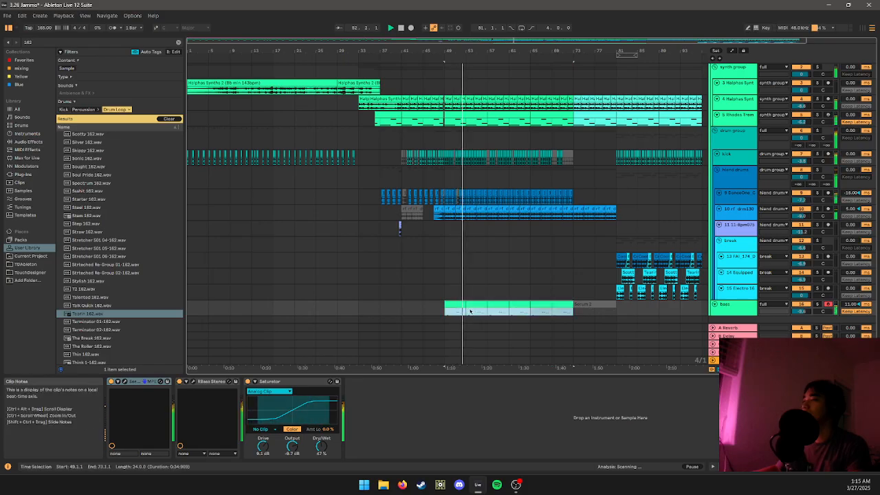
{"action": "double_click", "coordinate": [471, 311]}
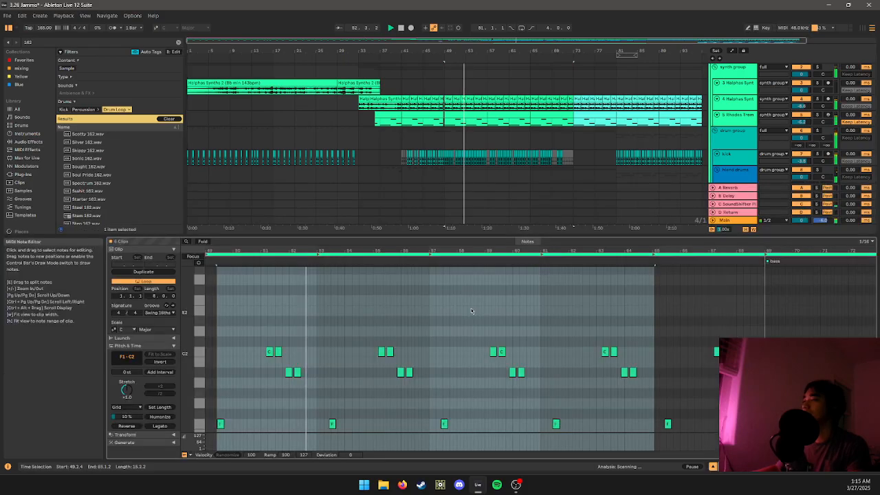
{"action": "left_click", "coordinate": [270, 351]}
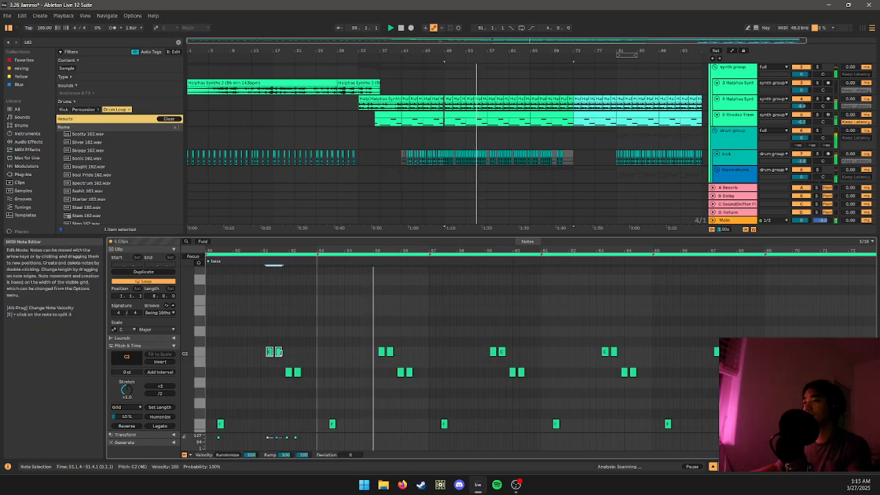
{"action": "left_click", "coordinate": [277, 352]}
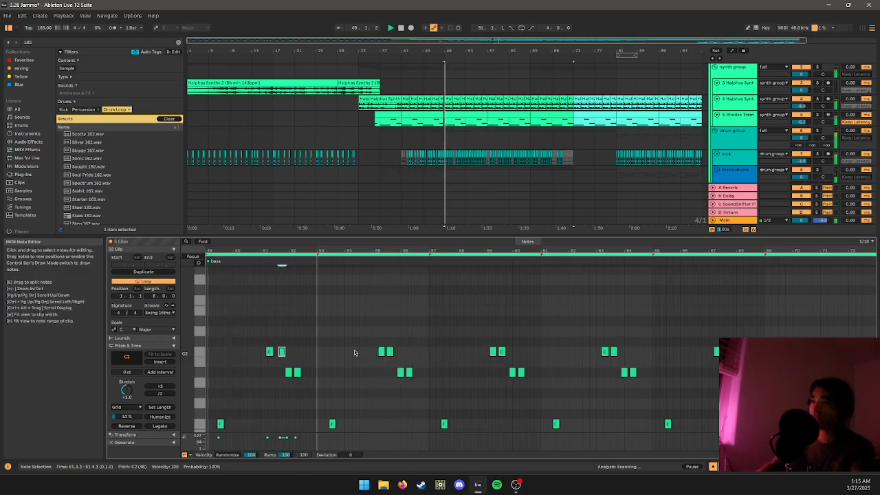
{"action": "left_click_drag", "start_coordinate": [339, 362], "coordinate": [279, 375]}
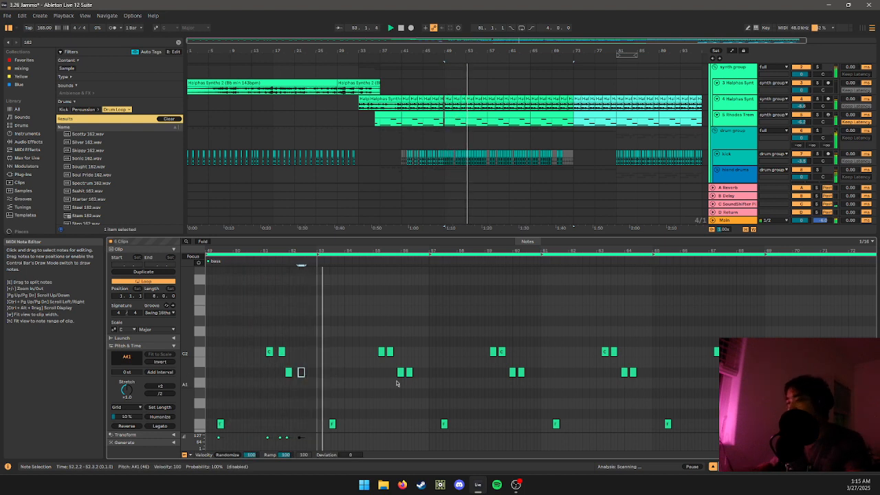
- Copy the edited four-bar bass clip from bar 49 to bar 81, duplicate it through bar 97, and save the set
{"action": "key", "text": "shift+Tab"}
{"action": "scroll", "coordinate": [511, 304], "scroll_direction": "down", "scroll_amount": 2}
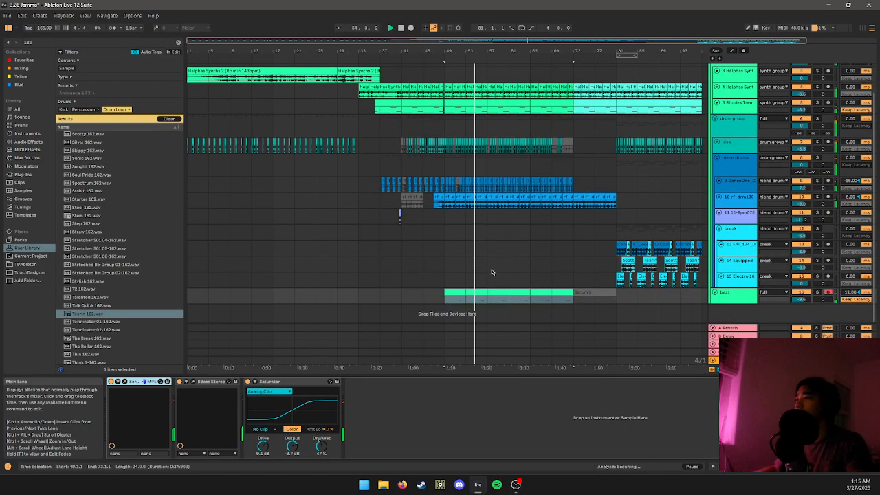
{"action": "left_click", "coordinate": [470, 294]}
{"action": "left_click_drag", "start_coordinate": [470, 294], "coordinate": [454, 290]}
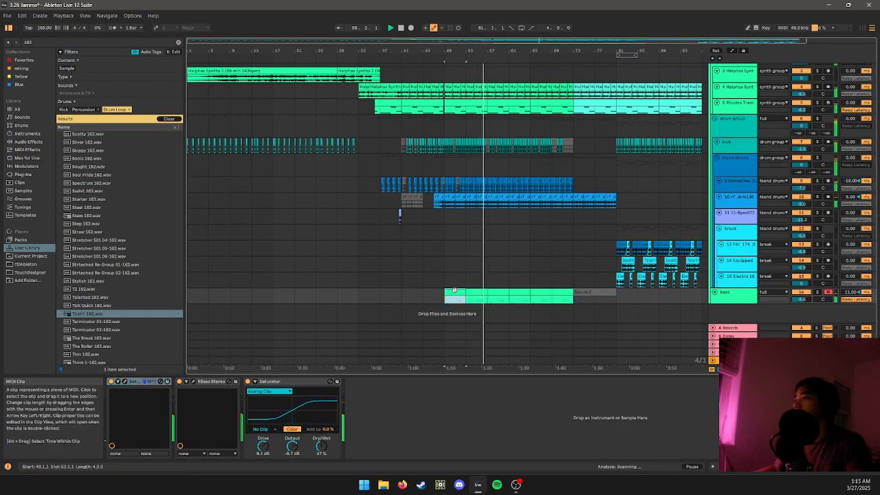
{"action": "left_click", "coordinate": [617, 300]}
{"action": "key", "text": "ctrl+v"}
{"action": "key", "text": "ctrl+d"}
{"action": "key", "text": "ctrl+d"}
{"action": "left_click", "coordinate": [617, 299]}
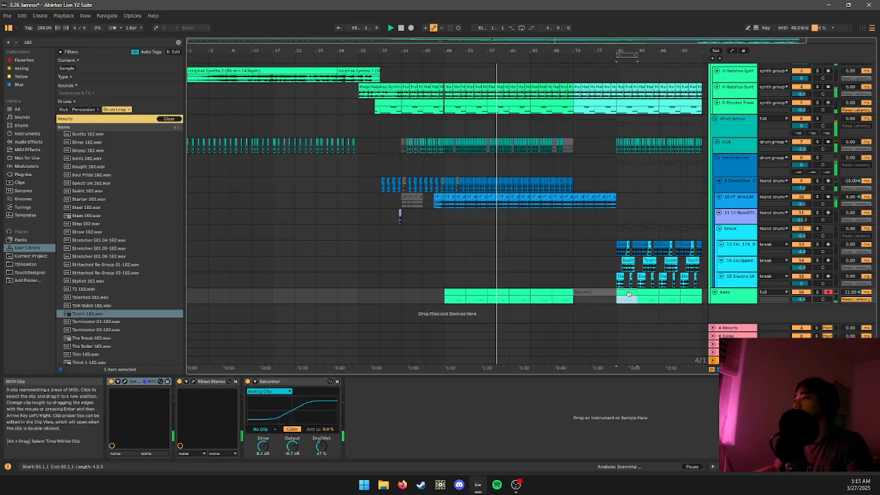
{"action": "key", "text": "ctrl+s"}
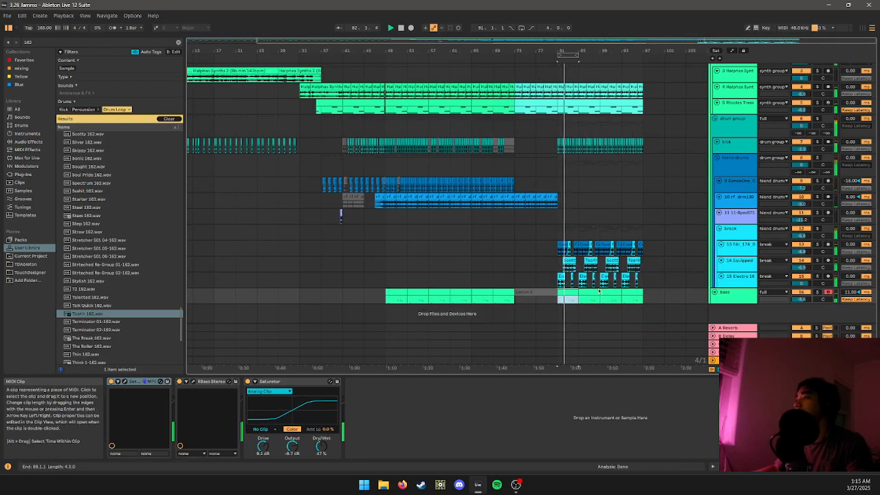
- Play the new section from bar 81 with the bass track soloed
{"action": "scroll", "coordinate": [612, 295], "scroll_direction": "up", "scroll_amount": 2}
{"action": "scroll", "coordinate": [597, 289], "scroll_direction": "up", "scroll_amount": 2}
{"action": "scroll", "coordinate": [597, 289], "scroll_direction": "down", "scroll_amount": 3}
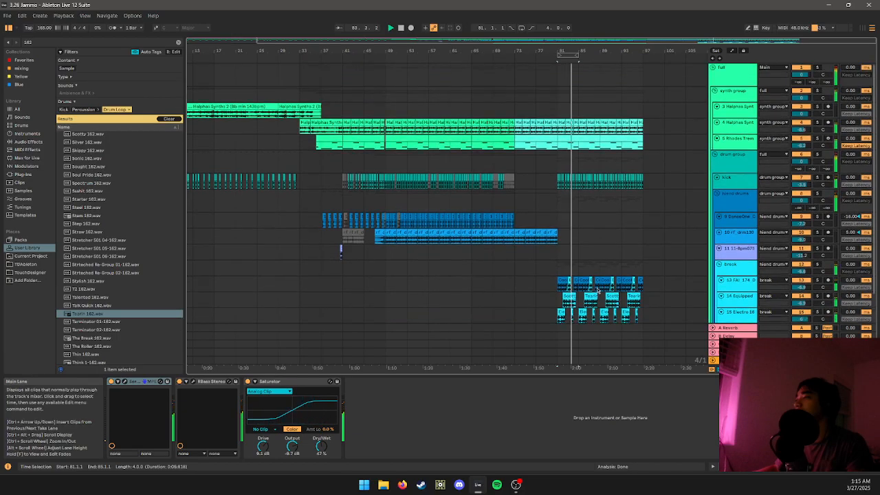
{"action": "scroll", "coordinate": [597, 289], "scroll_direction": "up", "scroll_amount": 4}
{"action": "scroll", "coordinate": [598, 289], "scroll_direction": "down", "scroll_amount": 2}
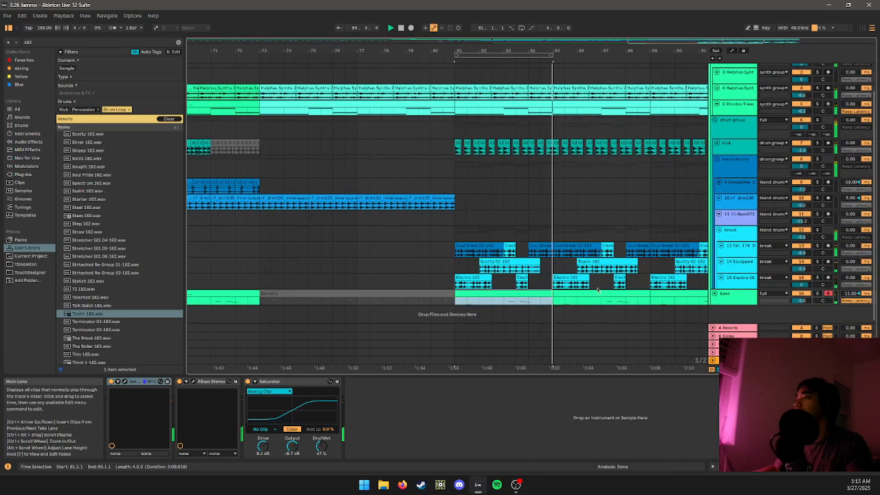
{"action": "scroll", "coordinate": [598, 289], "scroll_direction": "up", "scroll_amount": 3}
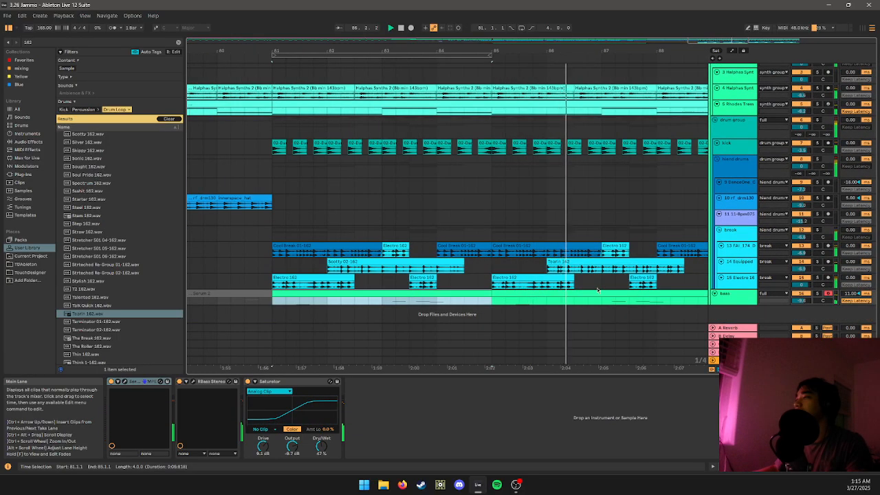
{"action": "key", "text": "space"}
{"action": "key", "text": "space"}
{"action": "key", "text": "s"}
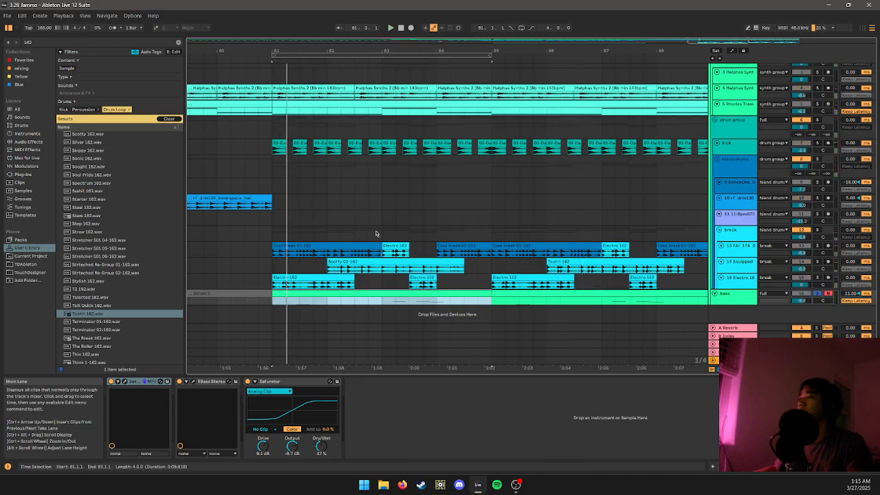
{"action": "scroll", "coordinate": [337, 226], "scroll_direction": "up", "scroll_amount": 3}
- Audition the kick clip at 82.4 soloed and in the full mix, comparing its placement with the break clips
{"action": "left_click", "coordinate": [336, 219]}
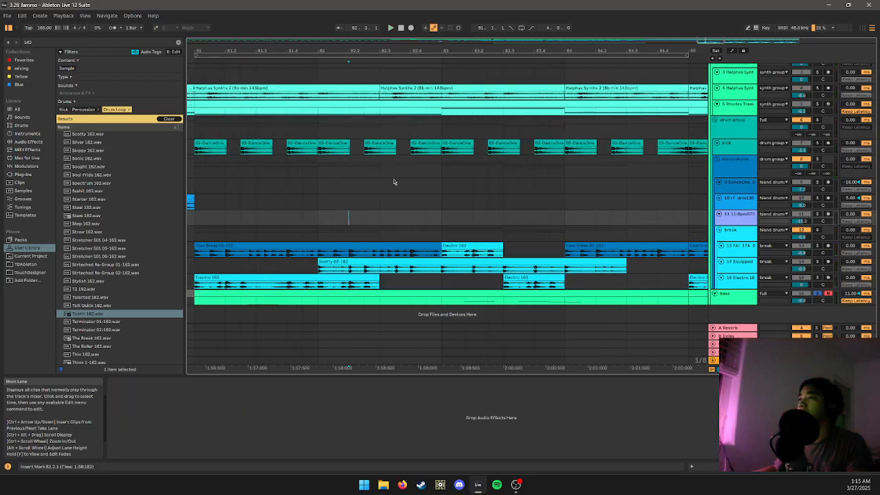
{"action": "left_click", "coordinate": [372, 141]}
{"action": "left_click", "coordinate": [433, 144]}
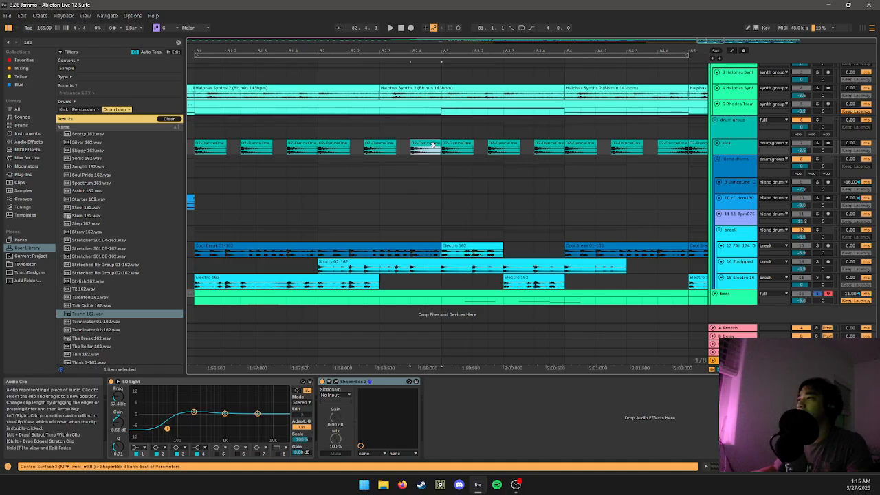
{"action": "left_click", "coordinate": [408, 231]}
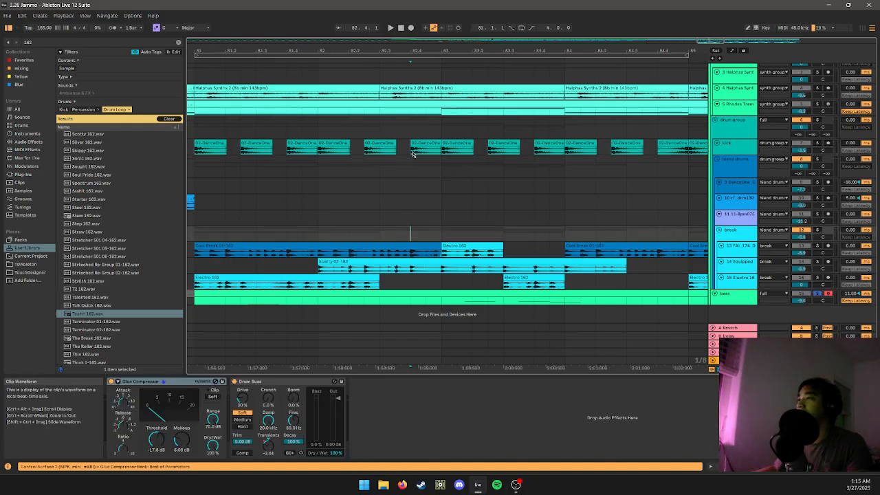
{"action": "scroll", "coordinate": [416, 146], "scroll_direction": "up", "scroll_amount": 2}
{"action": "left_click", "coordinate": [418, 143]}
{"action": "key", "text": "space"}
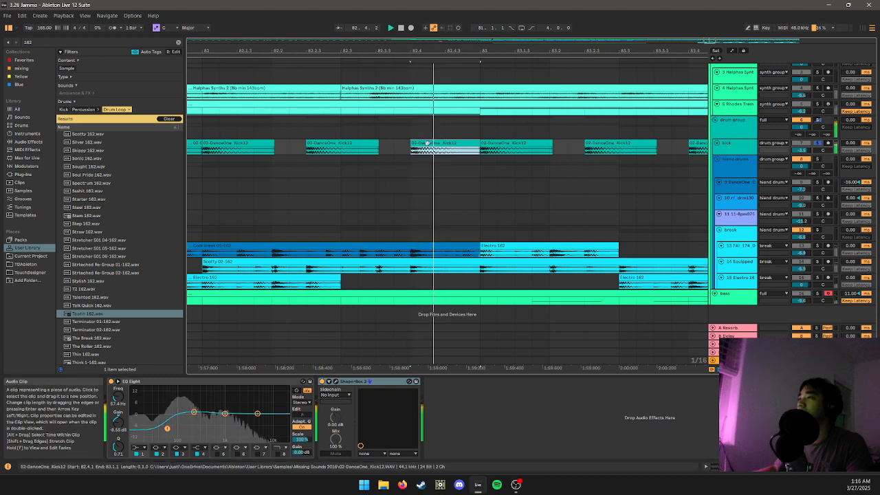
{"action": "left_click", "coordinate": [370, 189]}
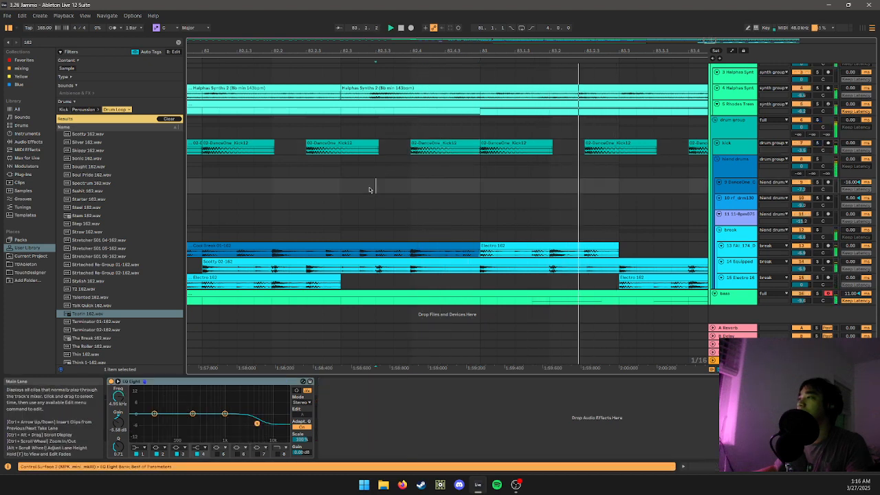
{"action": "left_click", "coordinate": [435, 143]}
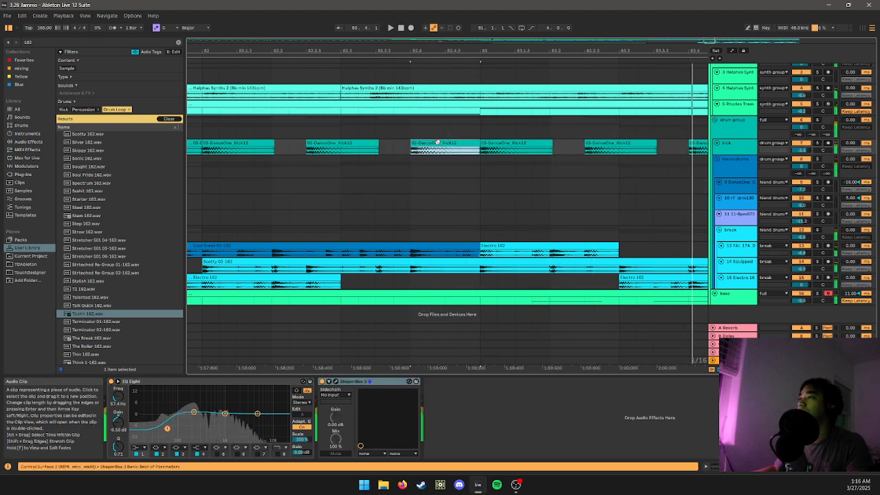
{"action": "scroll", "coordinate": [418, 203], "scroll_direction": "down", "scroll_amount": 5}
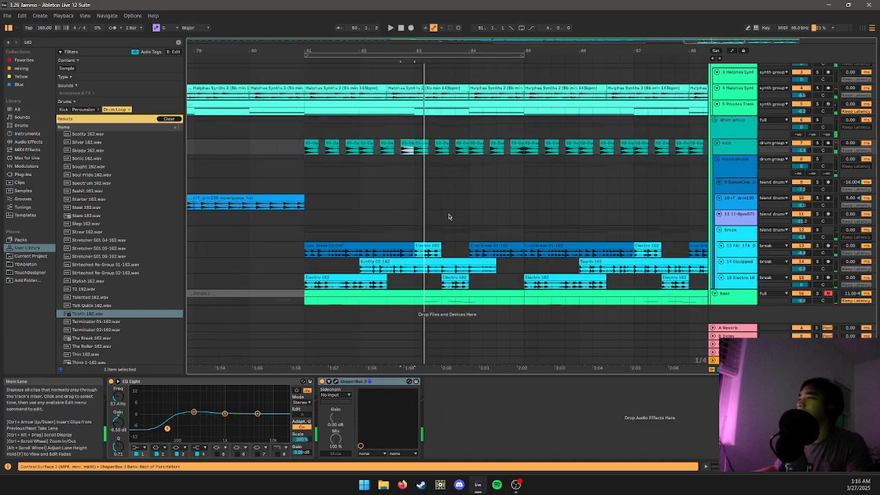
- Lower the blend drums' ShaperBox 3 Volume High Split to 0.61 and inspect its volume curve while playing from bar 83
{"action": "left_click", "coordinate": [414, 175]}
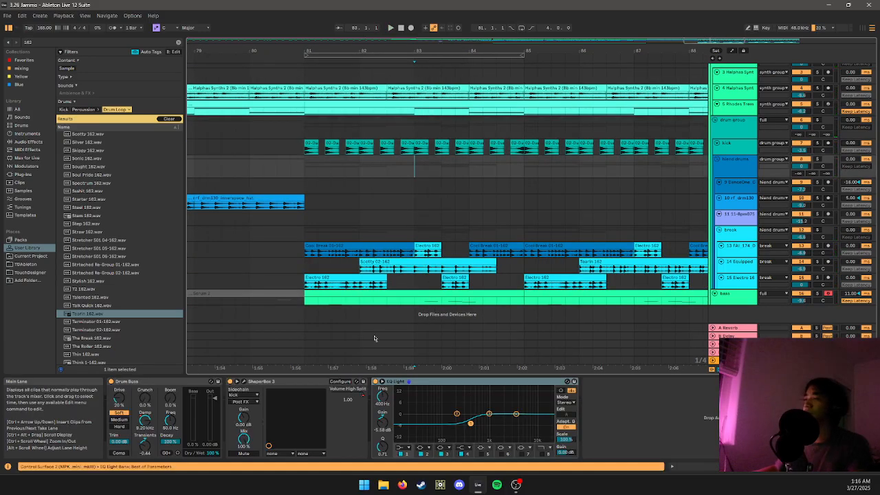
{"action": "right_click", "coordinate": [355, 407]}
{"action": "left_click", "coordinate": [375, 417]}
{"action": "key", "text": "space"}
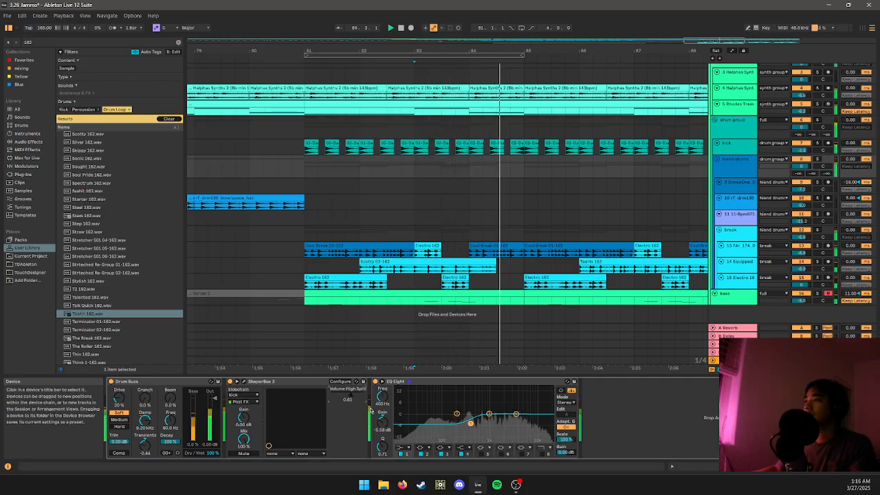
{"action": "scroll", "coordinate": [433, 301], "scroll_direction": "down", "scroll_amount": 5}
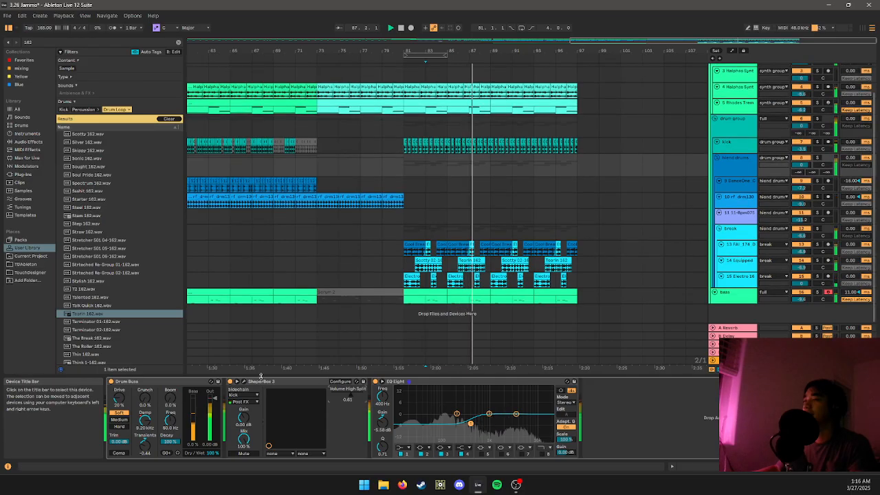
{"action": "left_click", "coordinate": [244, 381]}
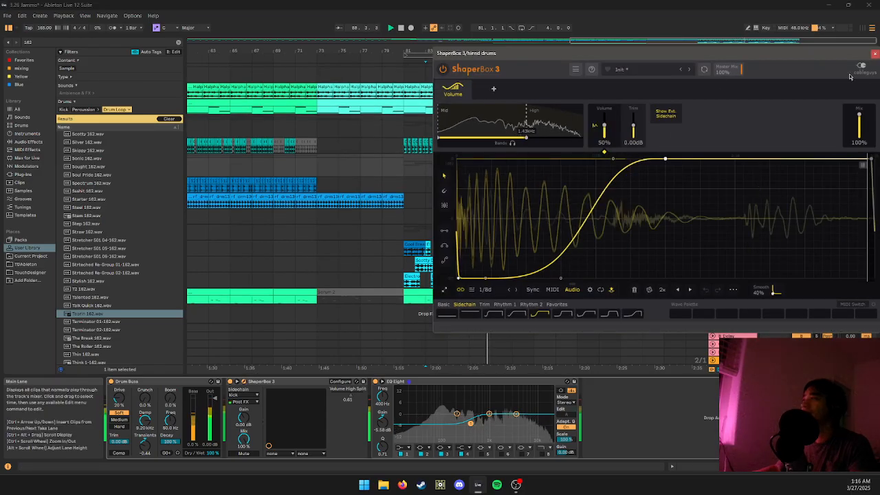
{"action": "left_click", "coordinate": [875, 54]}
{"action": "key", "text": "space"}
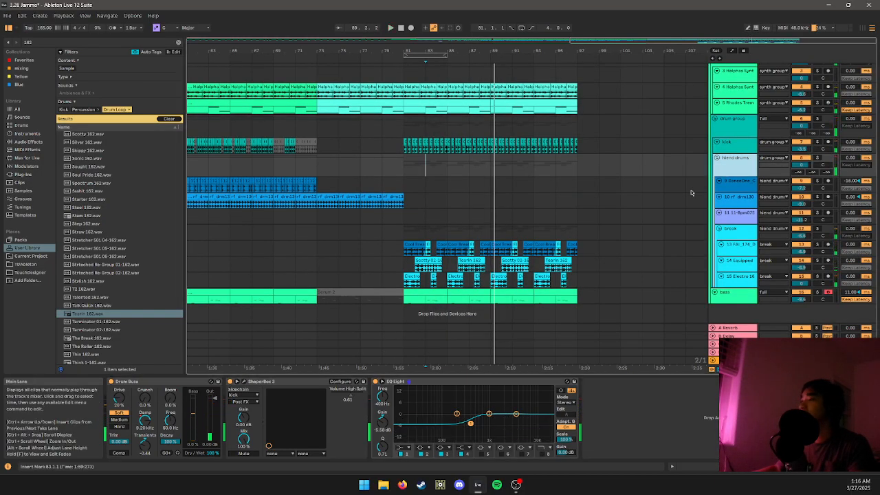
- Move the blend drums' EQ Eight low band to 163 Hz with a cut of about 13.3 dB, play the result and save the set
{"action": "left_click", "coordinate": [470, 424]}
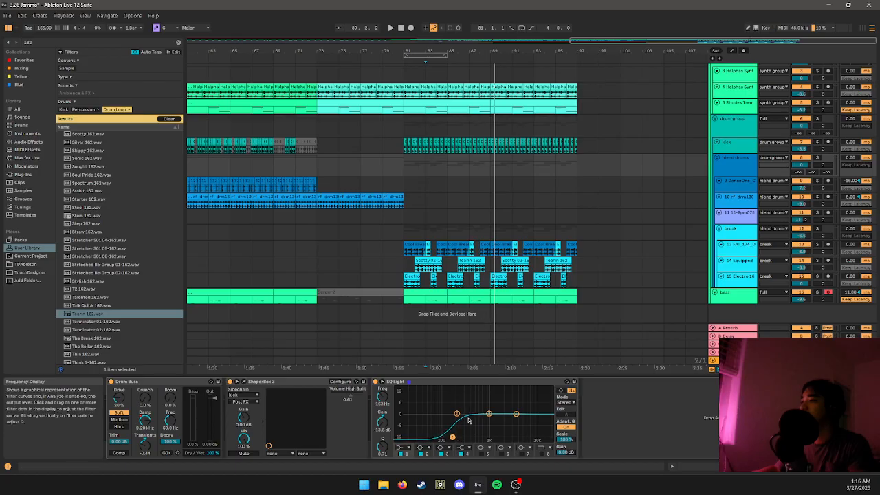
{"action": "key", "text": "space"}
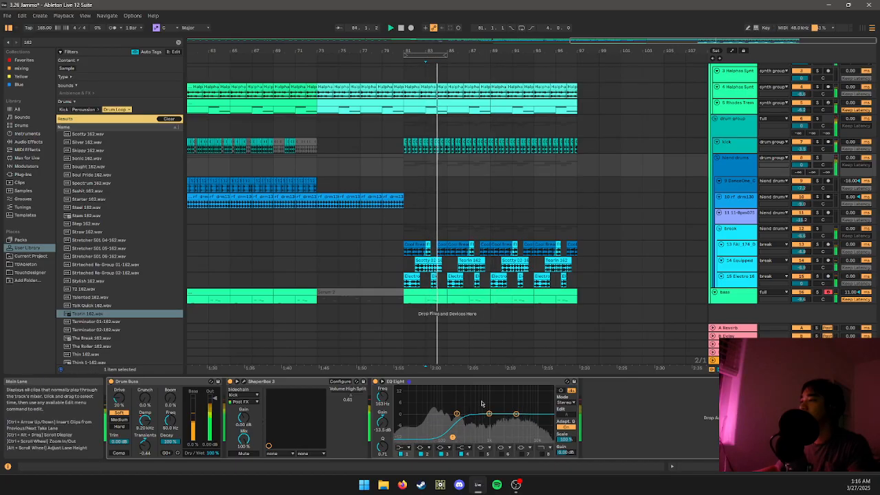
{"action": "key", "text": "ctrl+s"}
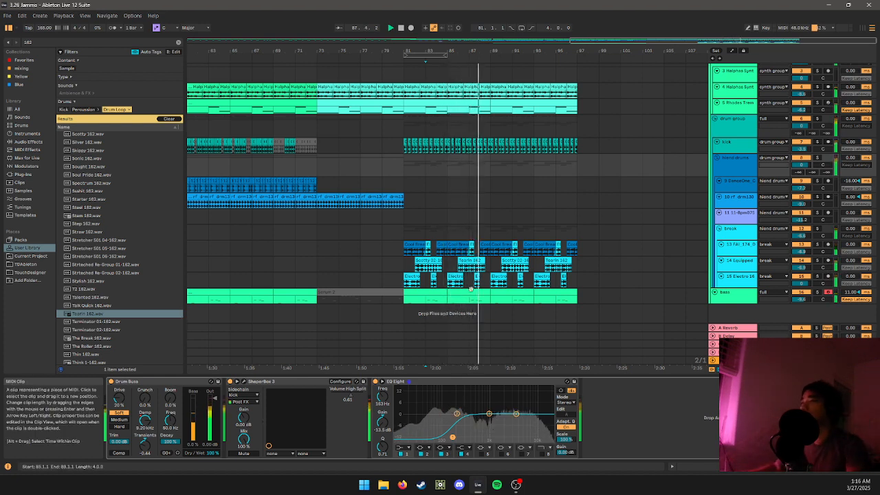
- Delete the bass track
{"action": "left_click", "coordinate": [559, 294]}
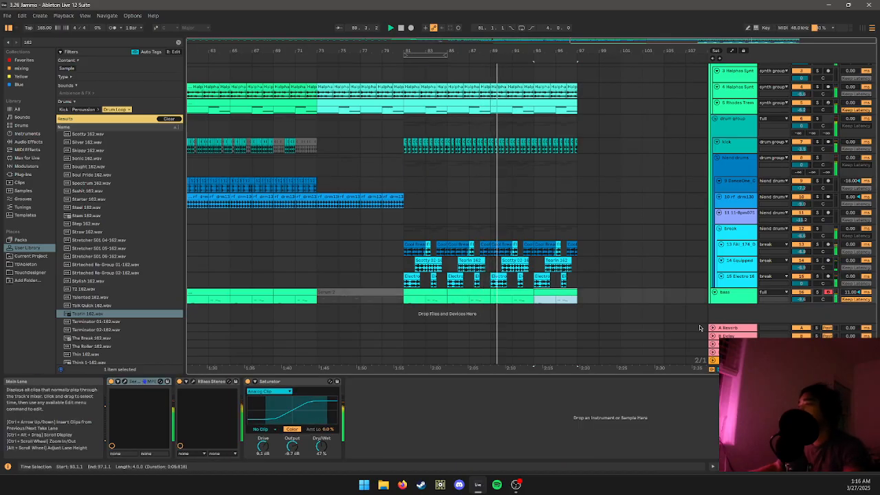
{"action": "left_click", "coordinate": [737, 301]}
{"action": "key", "text": "Delete"}
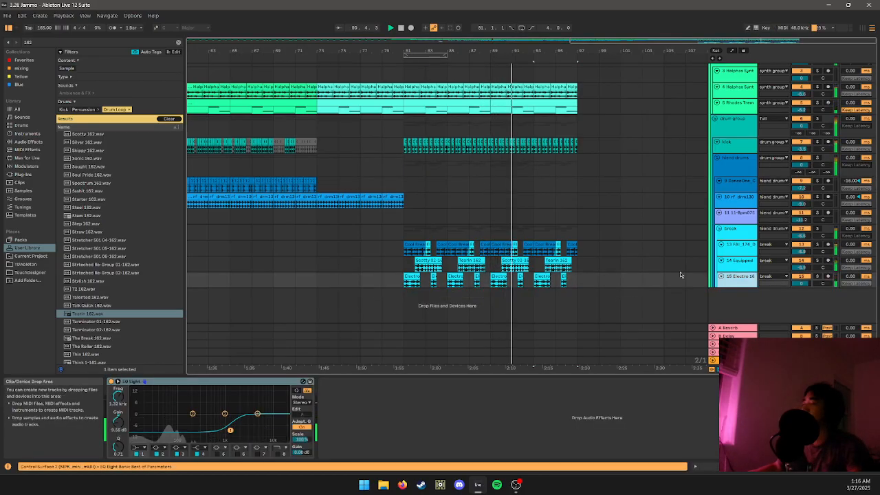
- Lower the Electro 162 track's volume to about -4.8 dB, play the end of the section and select the break group
{"action": "scroll", "coordinate": [635, 268], "scroll_direction": "down", "scroll_amount": 4}
{"action": "key", "text": "space"}
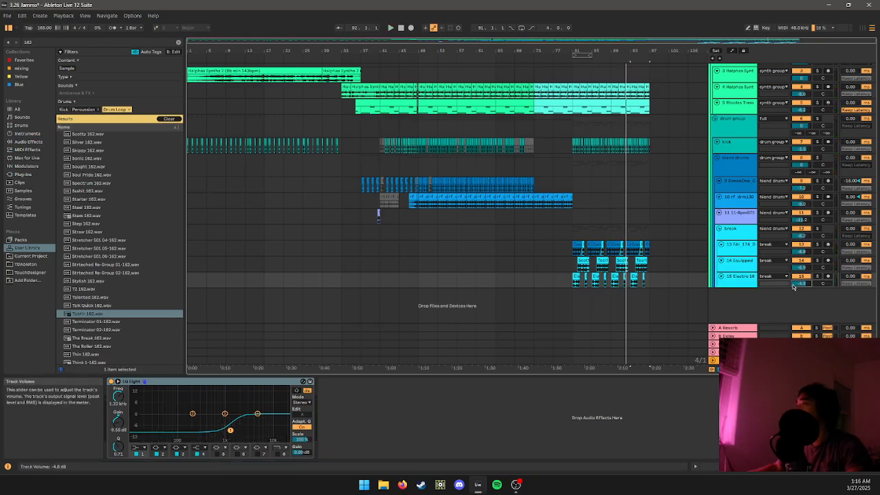
{"action": "key", "text": "space"}
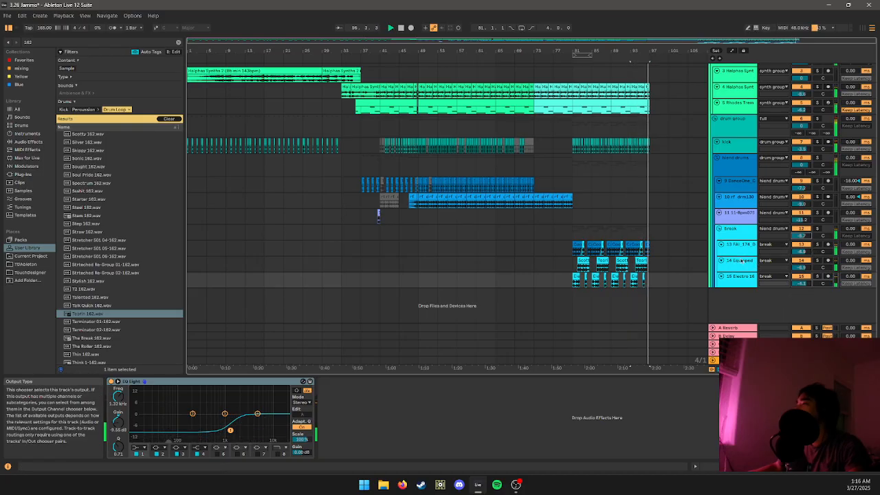
{"action": "left_click", "coordinate": [722, 229]}
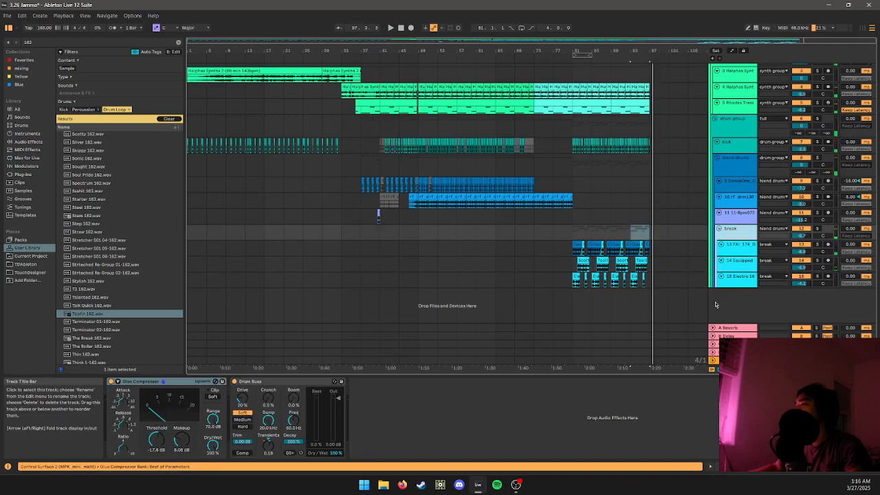
- Select the Delay return track and search the drums, plug-ins and audio effects for a delay
{"action": "left_click", "coordinate": [726, 336]}
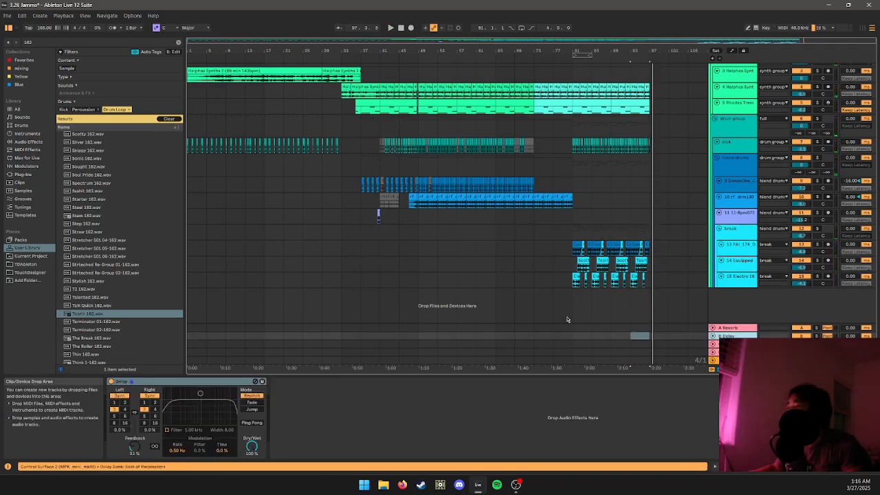
{"action": "left_click", "coordinate": [113, 45]}
{"action": "type", "text": "delay"}
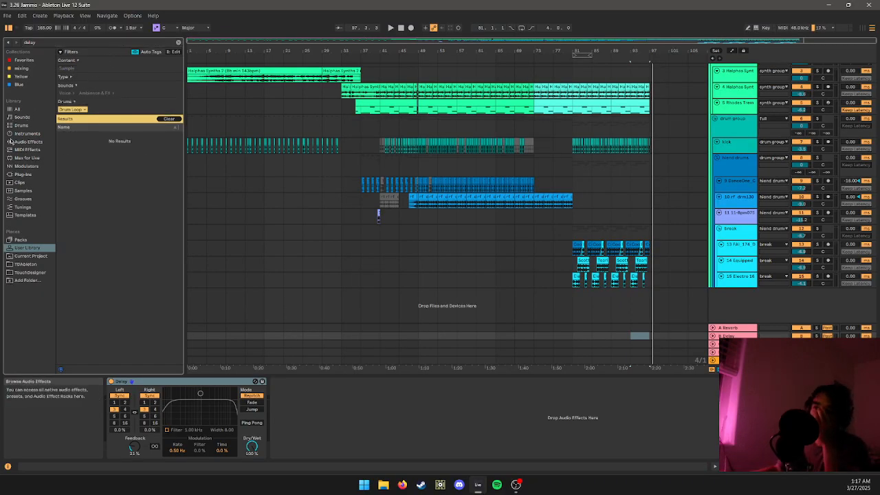
{"action": "left_click", "coordinate": [21, 175]}
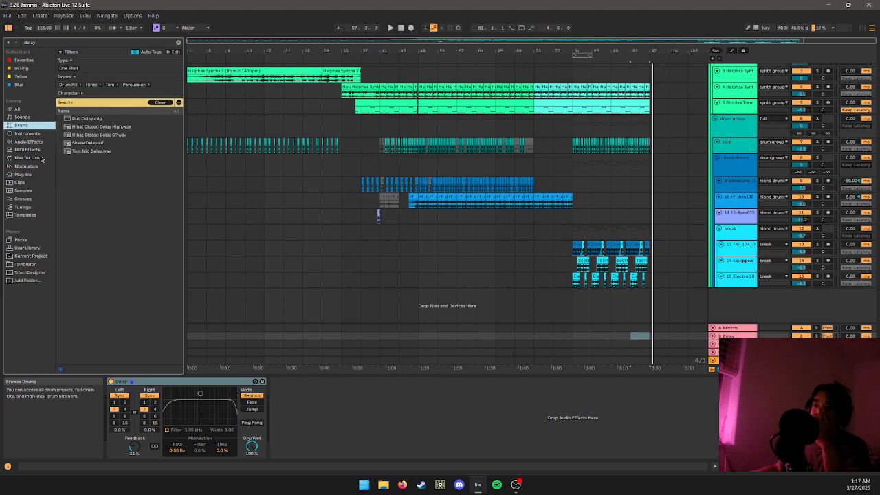
{"action": "left_click", "coordinate": [26, 166]}
{"action": "left_click", "coordinate": [25, 175]}
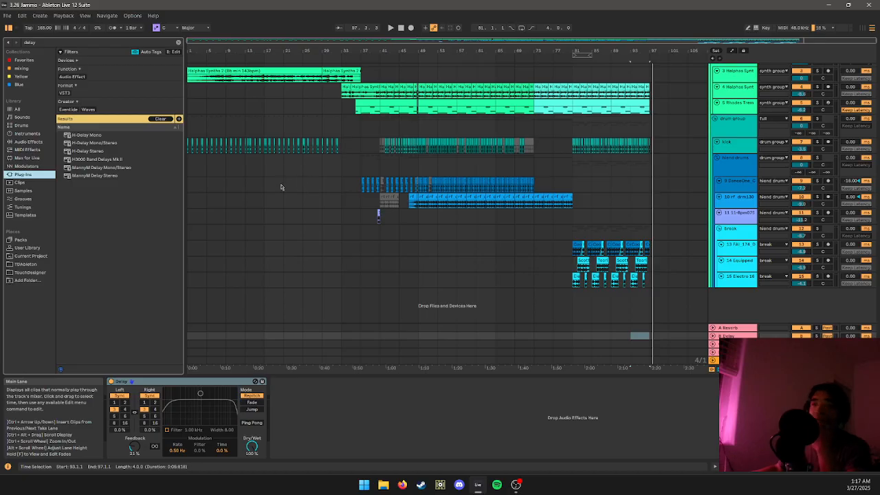
{"action": "scroll", "coordinate": [439, 228], "scroll_direction": "up", "scroll_amount": 2}
{"action": "scroll", "coordinate": [329, 165], "scroll_direction": "down", "scroll_amount": 1}
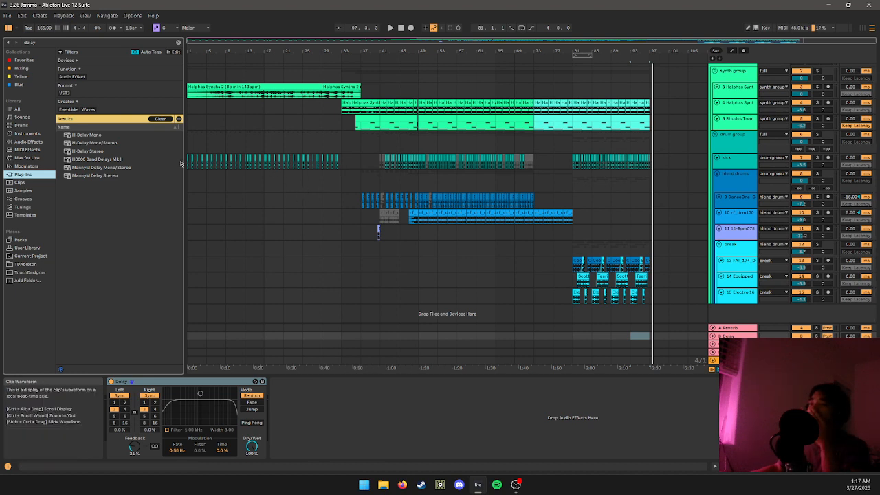
{"action": "left_click", "coordinate": [28, 141]}
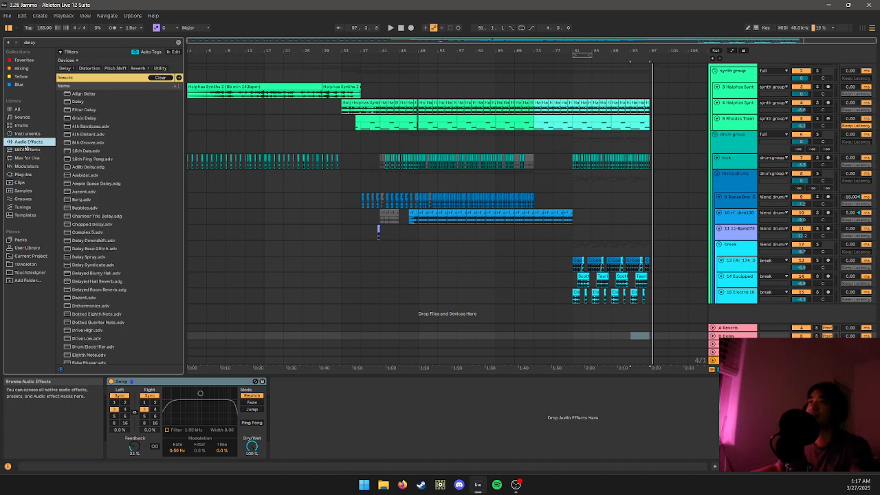
- Search the plug-ins for timeless
{"action": "left_click", "coordinate": [120, 44]}
{"action": "key", "text": "ctrl+a"}
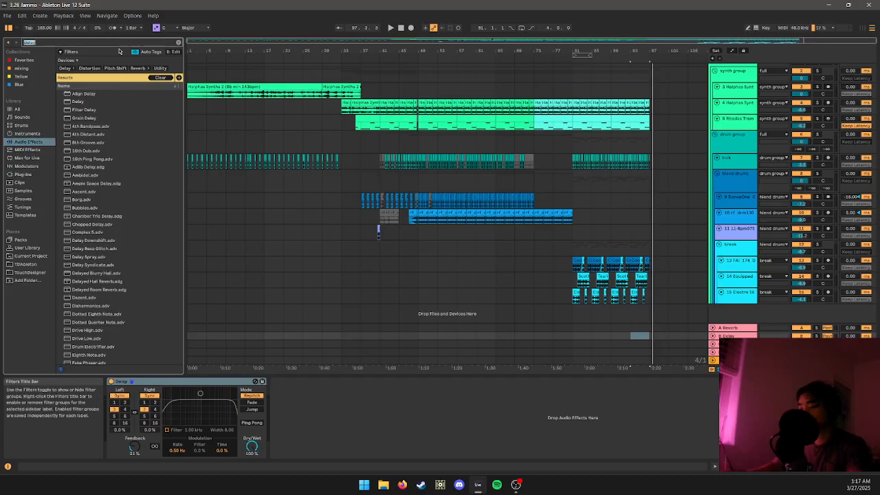
{"action": "type", "text": "timeless"}
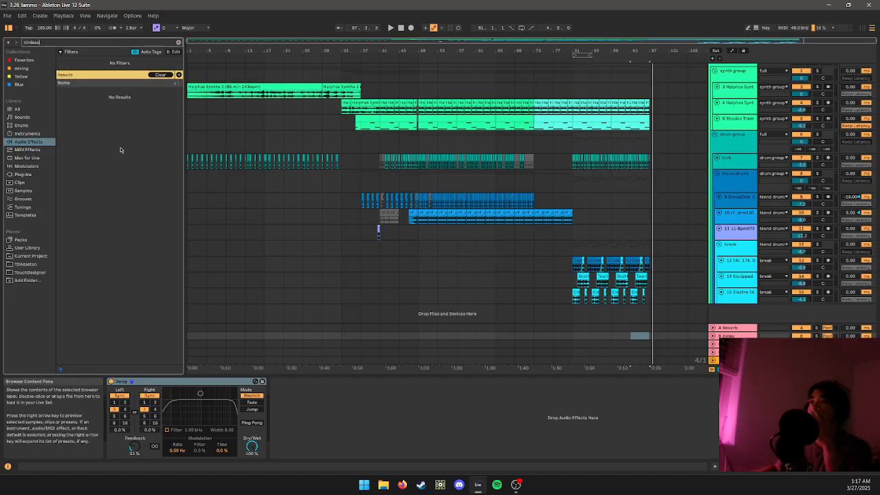
{"action": "left_click", "coordinate": [20, 175]}
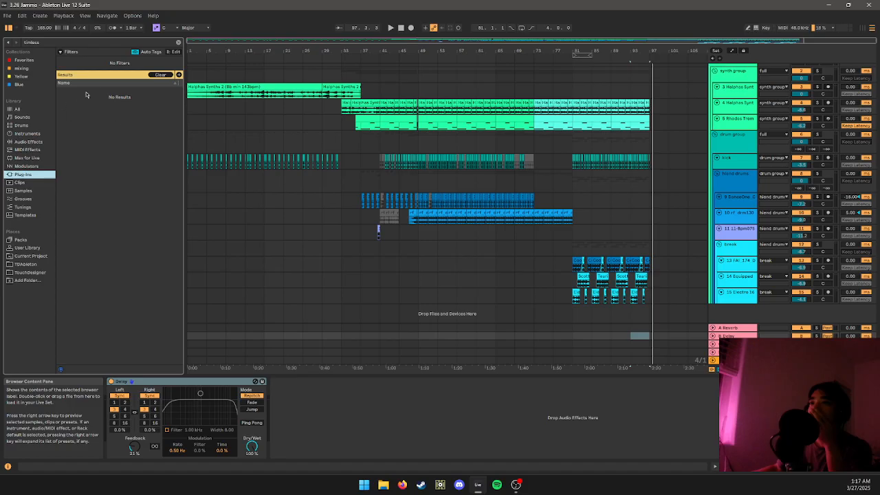
{"action": "key", "text": "ctrl+f"}
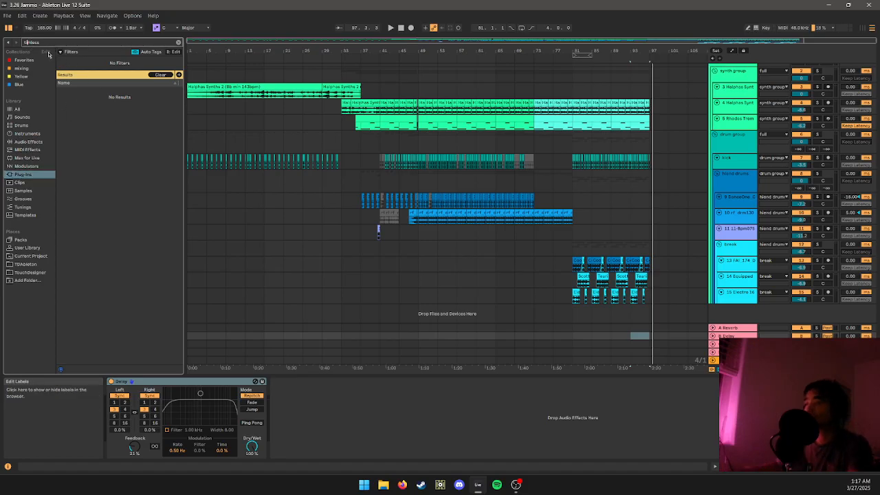
{"action": "key", "text": "Right"}
{"action": "type", "text": "e"}
- Add Timeless 3 to return track B and remove the original Delay device
{"action": "left_click_drag", "start_coordinate": [102, 135], "coordinate": [146, 202]}
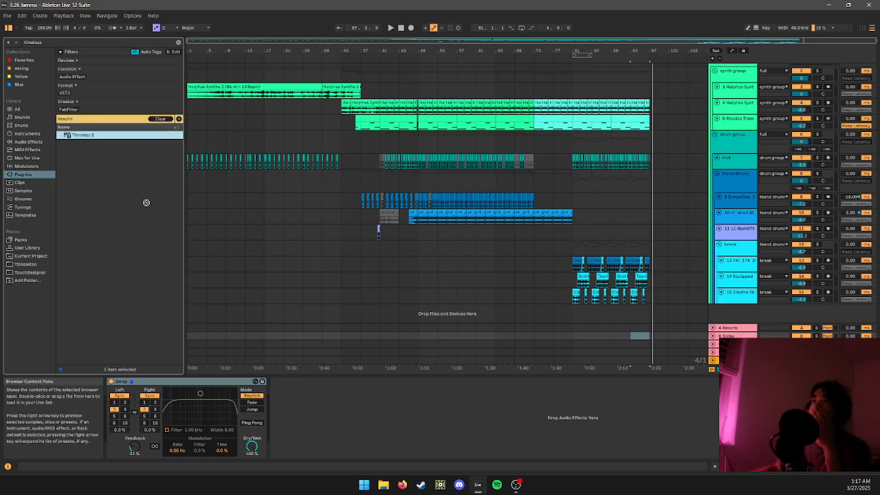
{"action": "left_click_drag", "start_coordinate": [249, 410], "coordinate": [270, 413]}
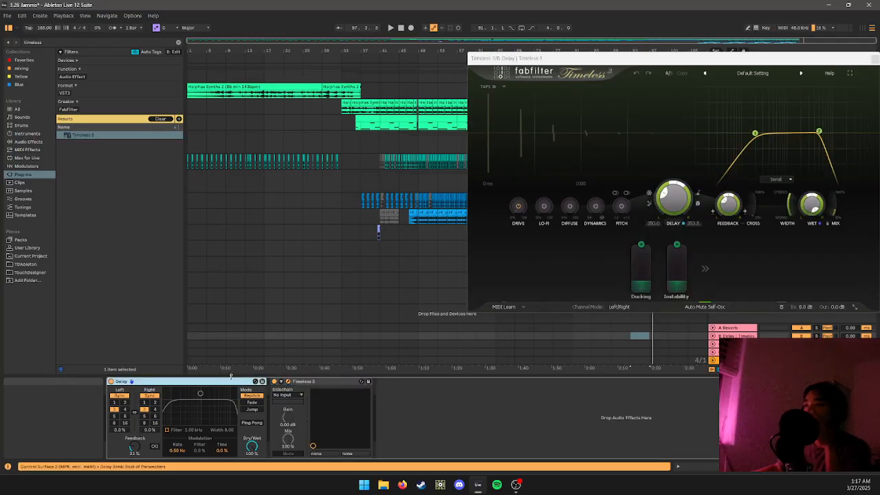
{"action": "key", "text": "Delete"}
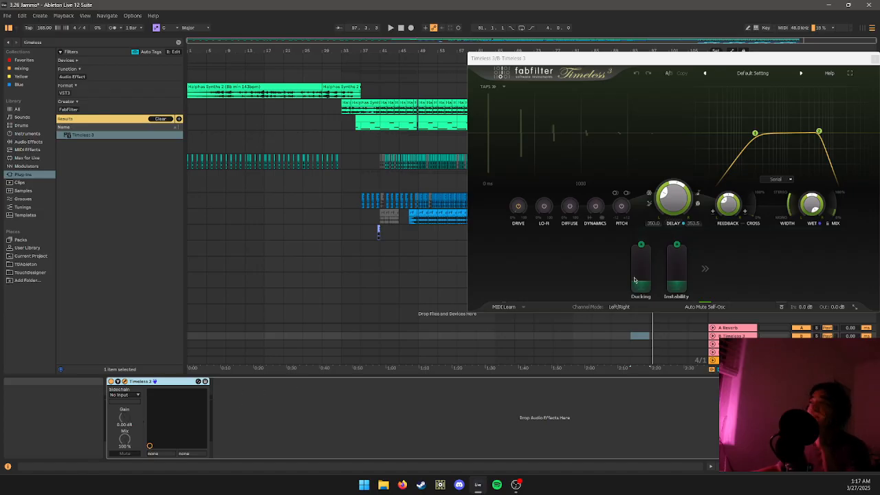
- Set the Timeless 3 mix to 100%, load the slapback preset Flexible Slapback Delay bM and close the plug-in window
{"action": "left_click_drag", "start_coordinate": [838, 211], "coordinate": [850, 81]}
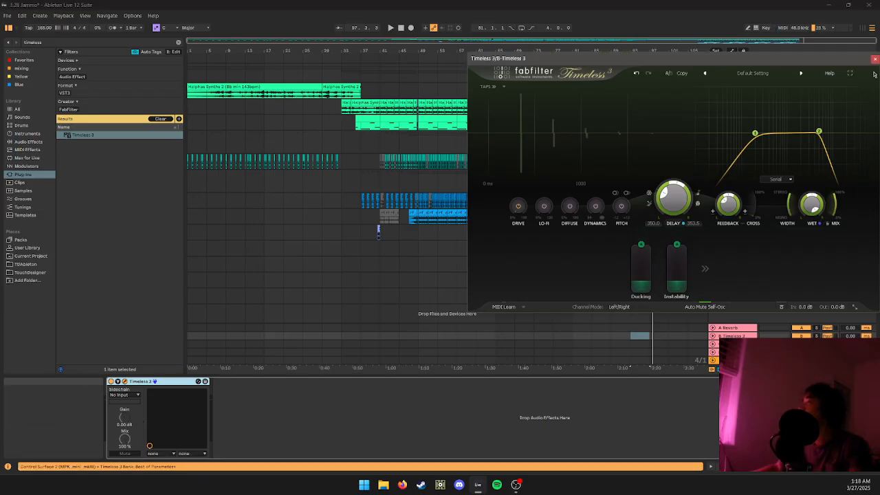
{"action": "left_click", "coordinate": [789, 74]}
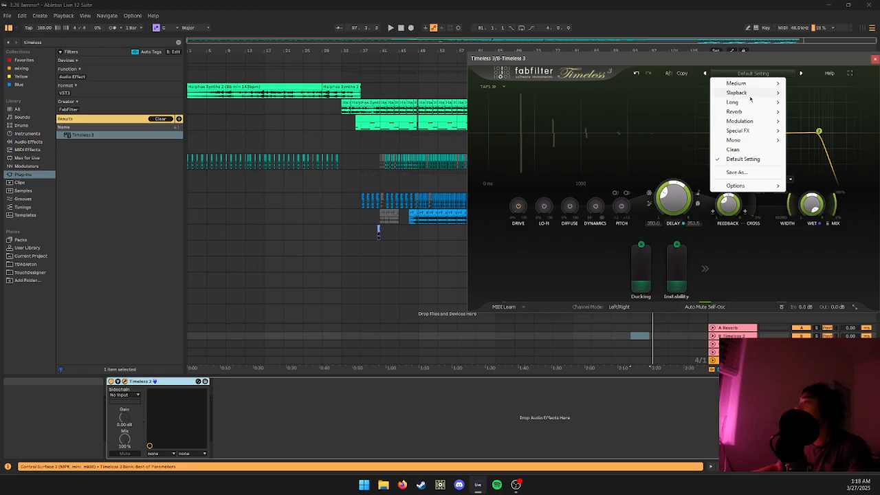
{"action": "mouse_move", "coordinate": [750, 98]}
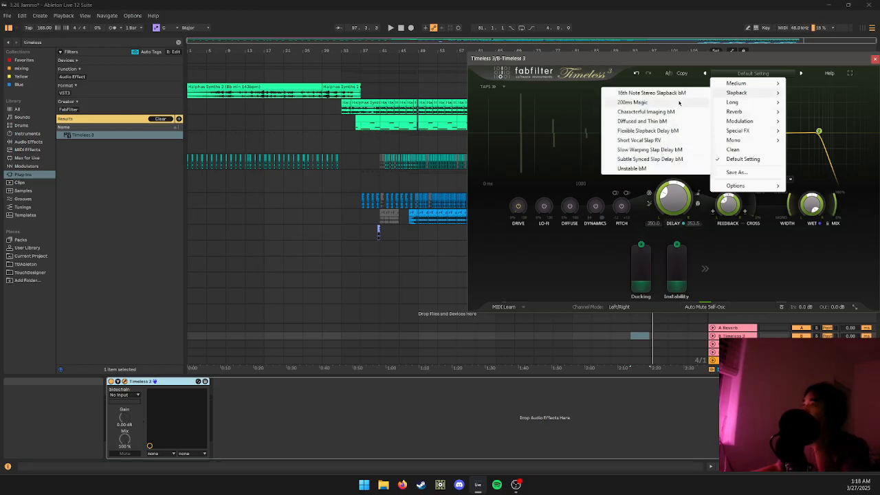
{"action": "left_click", "coordinate": [658, 132]}
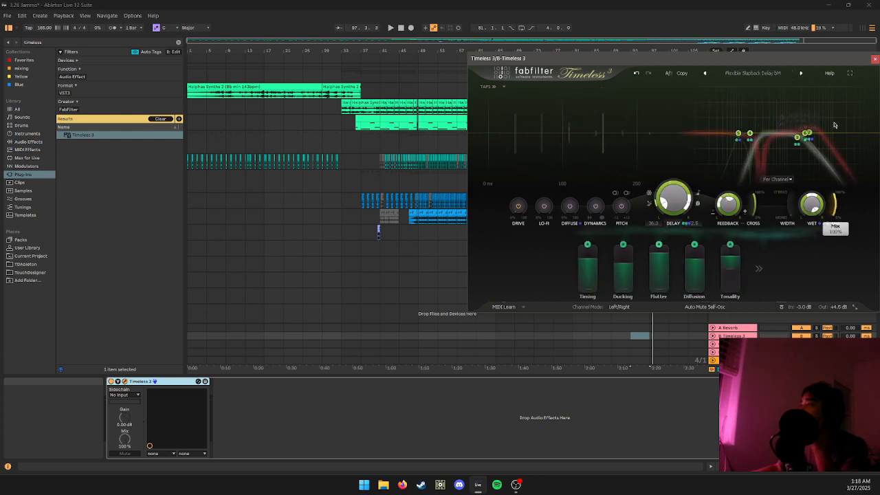
{"action": "left_click", "coordinate": [872, 60]}
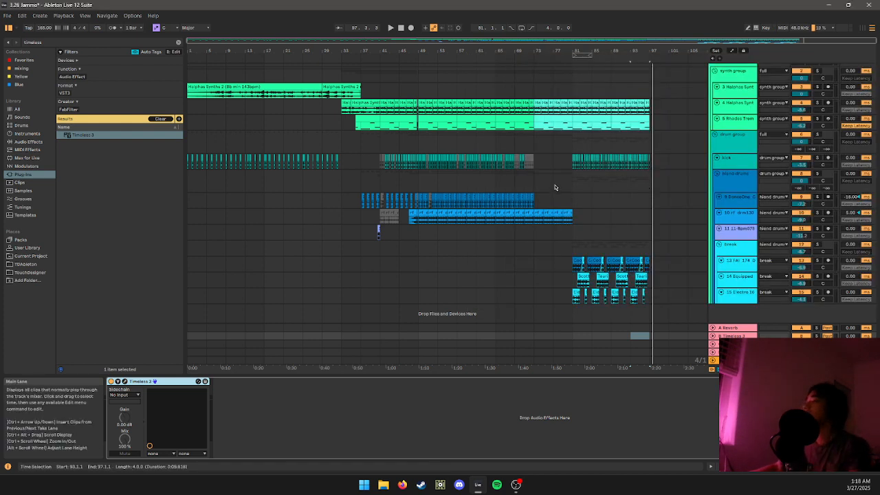
- Review the effect chains of the break group, the blend drums group and the first break track
{"action": "left_click", "coordinate": [573, 251]}
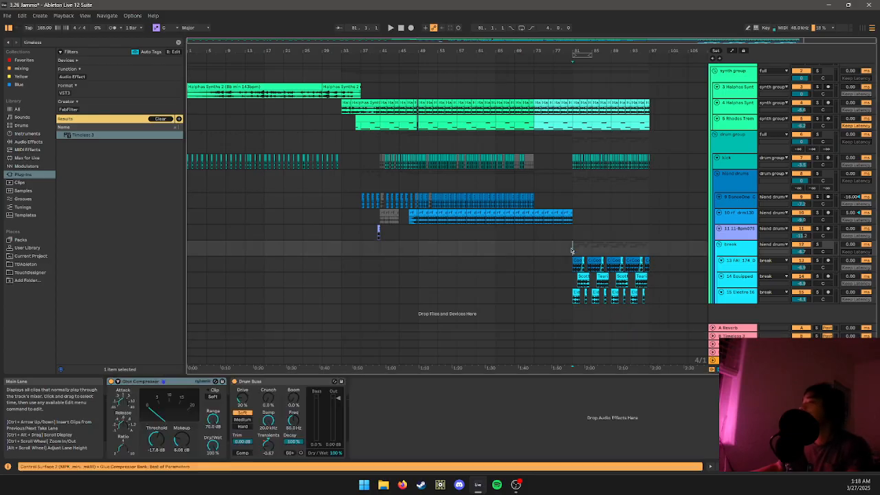
{"action": "left_click", "coordinate": [424, 239]}
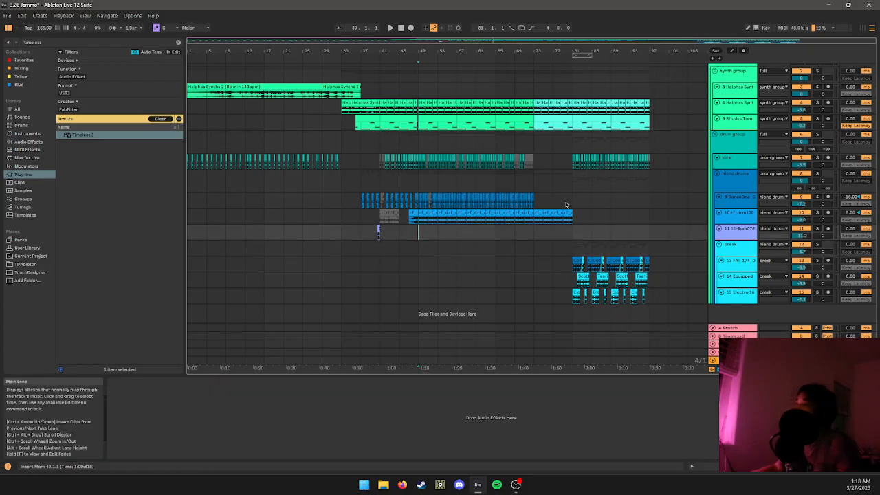
{"action": "left_click", "coordinate": [738, 183]}
{"action": "left_click", "coordinate": [573, 202]}
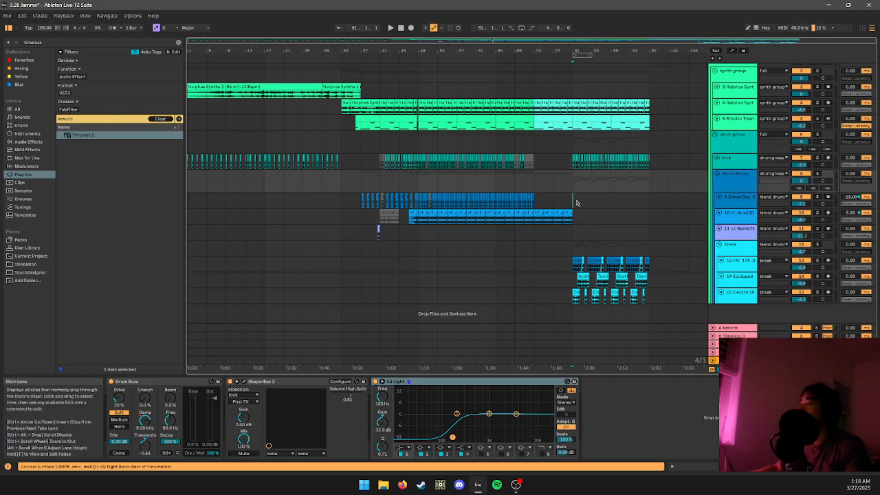
{"action": "left_click", "coordinate": [554, 255]}
{"action": "left_click", "coordinate": [570, 258]}
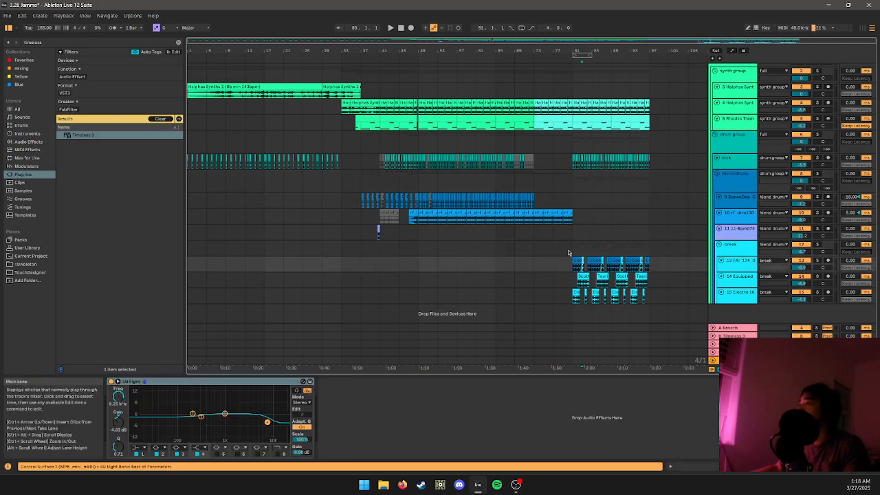
- Display the break group's send automation to return B, Timeless 3, in its arrangement lane
{"action": "left_click", "coordinate": [569, 252]}
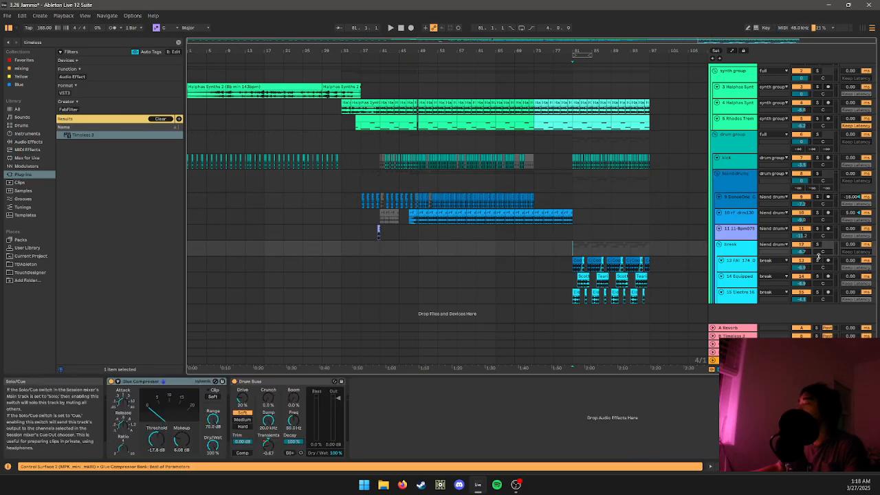
{"action": "left_click_drag", "start_coordinate": [749, 256], "coordinate": [751, 270]}
{"action": "right_click", "coordinate": [741, 261]}
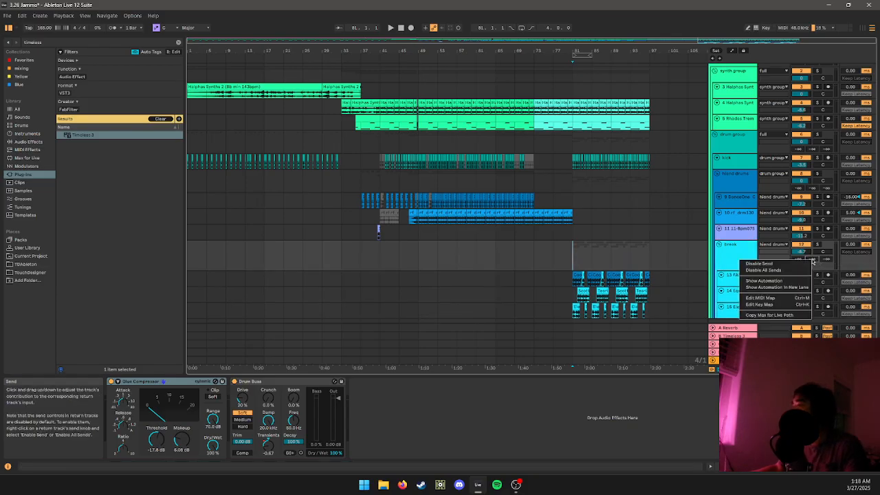
{"action": "left_click", "coordinate": [763, 280]}
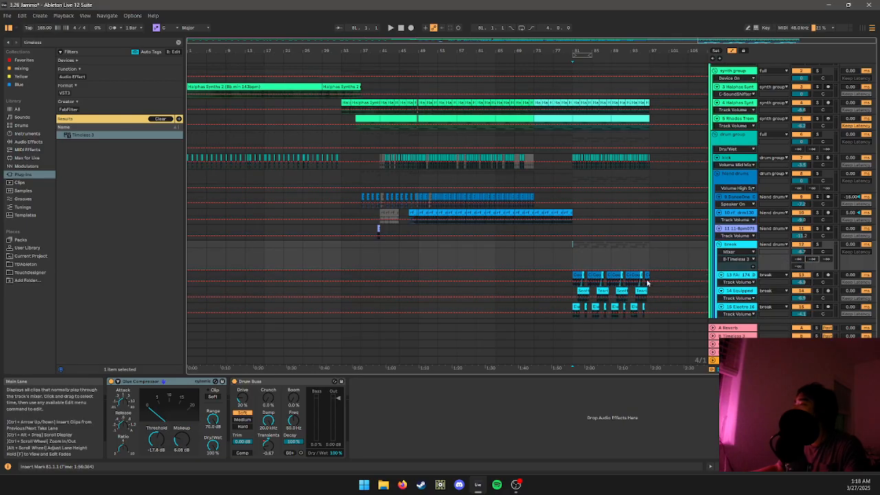
- Automate the break group's Timeless 3 send up to 0.0 dB from the middle of bar 84 to bar 85 and play it back
{"action": "key", "text": "space"}
{"action": "scroll", "coordinate": [615, 258], "scroll_direction": "up", "scroll_amount": 5}
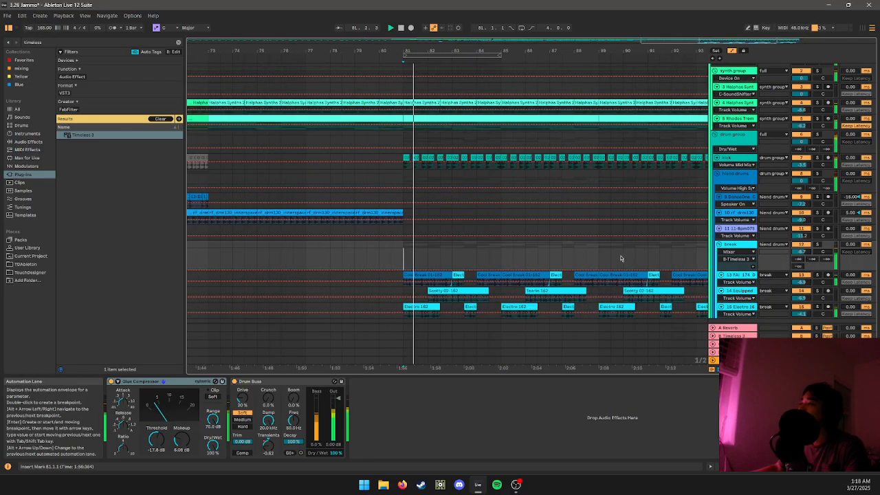
{"action": "scroll", "coordinate": [605, 262], "scroll_direction": "down", "scroll_amount": 3}
{"action": "scroll", "coordinate": [605, 261], "scroll_direction": "down", "scroll_amount": 3}
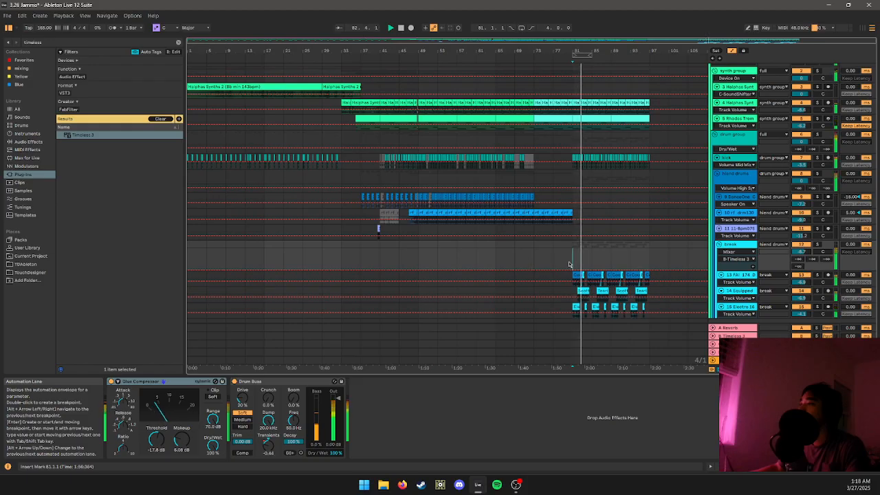
{"action": "left_click_drag", "start_coordinate": [569, 264], "coordinate": [656, 257]}
{"action": "scroll", "coordinate": [649, 262], "scroll_direction": "up", "scroll_amount": 2}
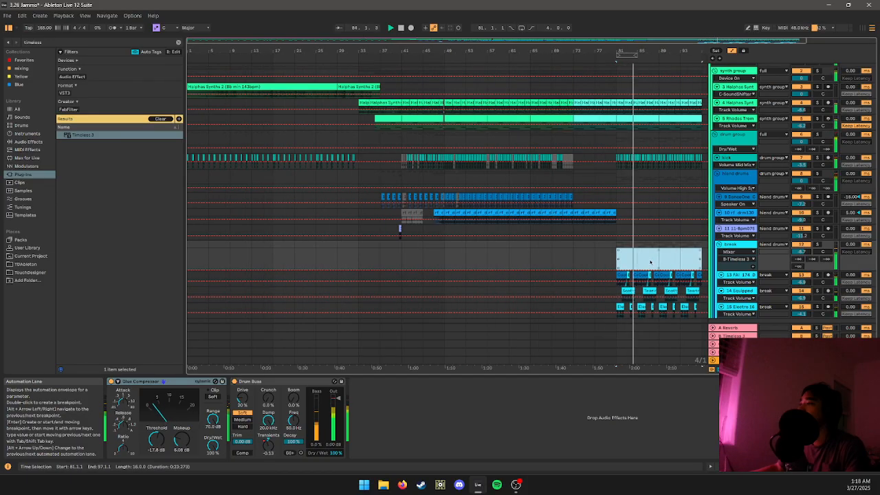
{"action": "right_click", "coordinate": [670, 263]}
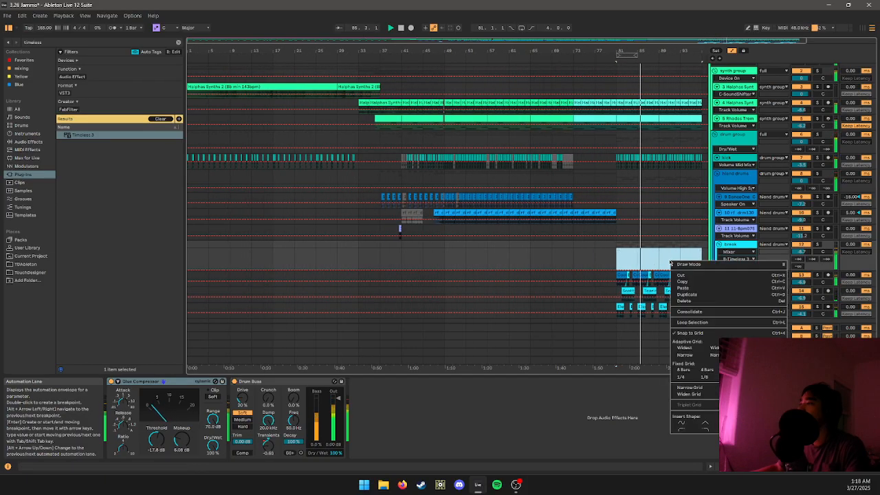
{"action": "left_click", "coordinate": [655, 261]}
{"action": "scroll", "coordinate": [689, 256], "scroll_direction": "up", "scroll_amount": 6}
{"action": "scroll", "coordinate": [686, 258], "scroll_direction": "down", "scroll_amount": 2}
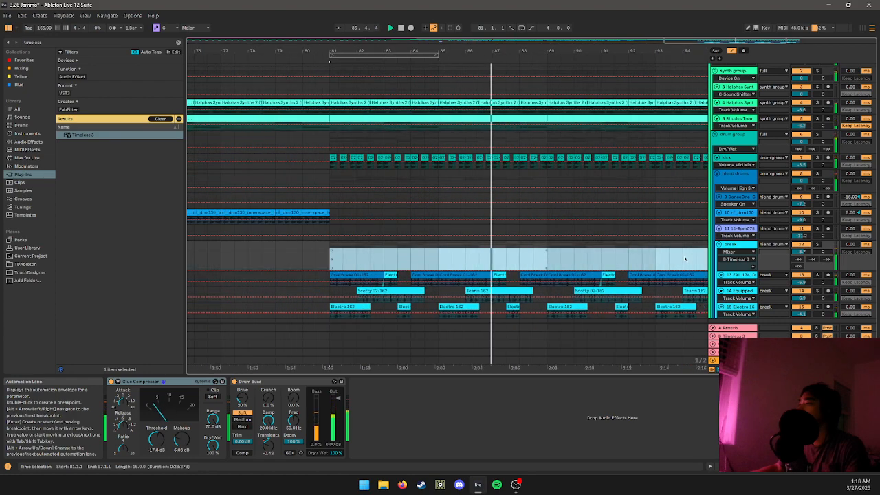
{"action": "left_click_drag", "start_coordinate": [686, 258], "coordinate": [575, 247]}
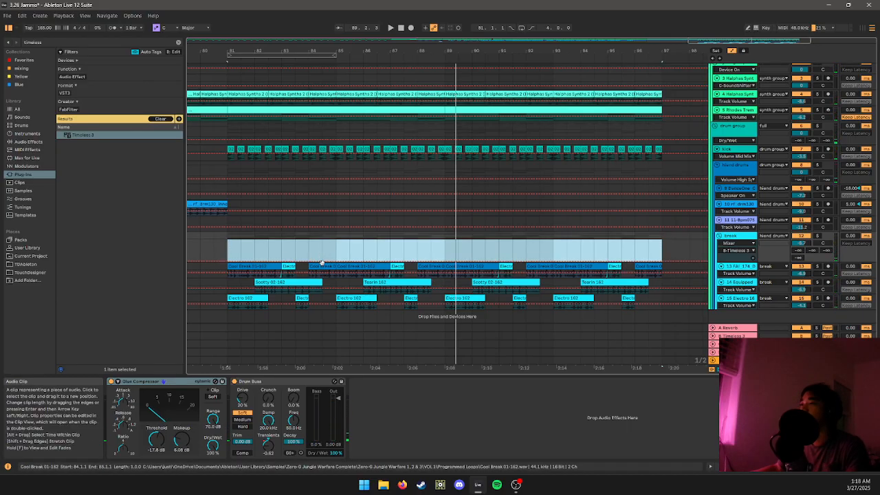
{"action": "left_click", "coordinate": [323, 262]}
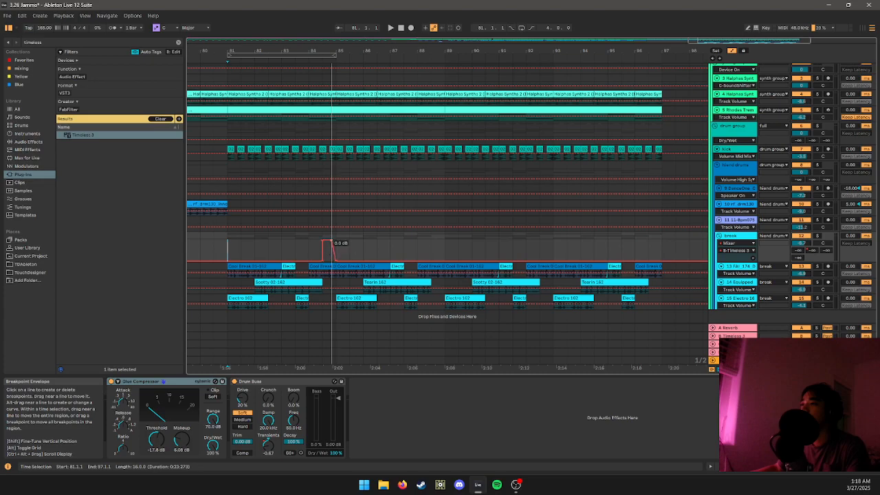
{"action": "key", "text": "space"}
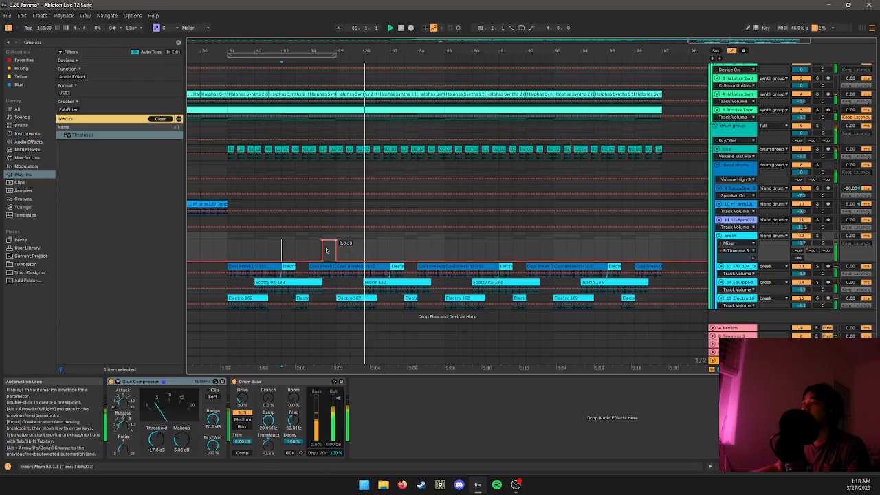
{"action": "key", "text": "space"}
{"action": "key", "text": "space"}
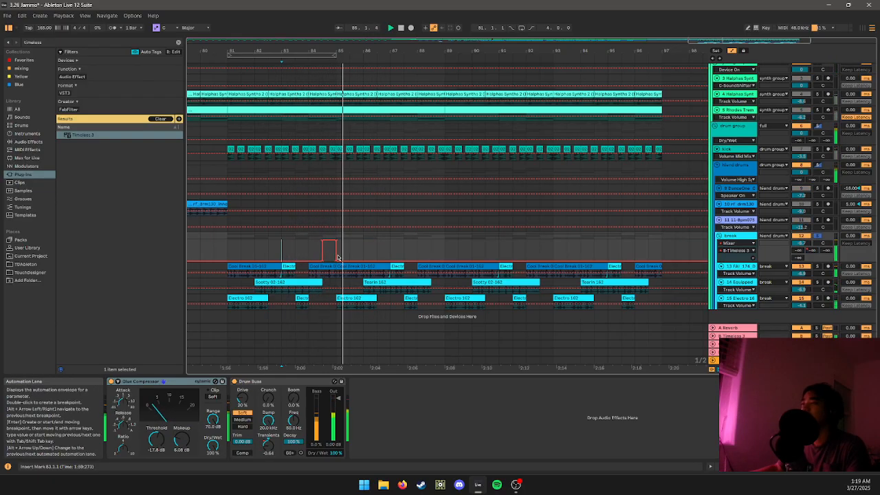
- Stretch the end of the send automation spike into a ramp reaching down to the middle of bar 85, and audition it
{"action": "left_click_drag", "start_coordinate": [336, 263], "coordinate": [350, 263]}
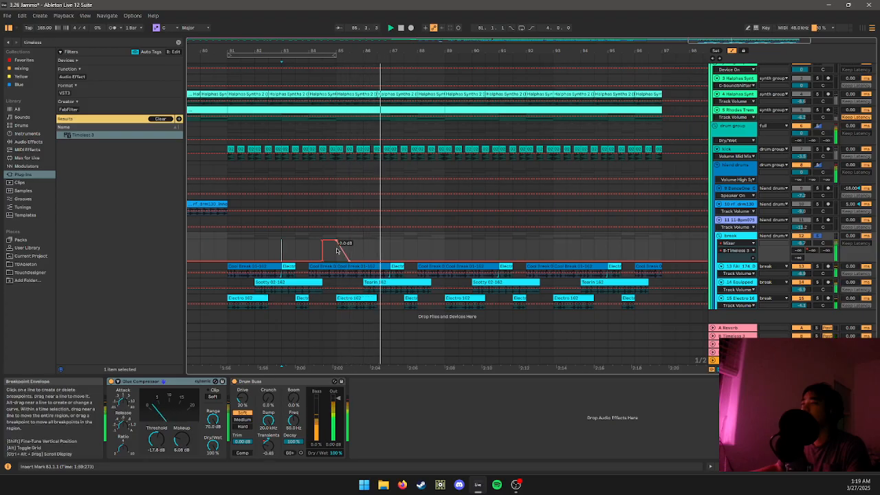
{"action": "left_click", "coordinate": [309, 252]}
{"action": "key", "text": "space"}
{"action": "key", "text": "space"}
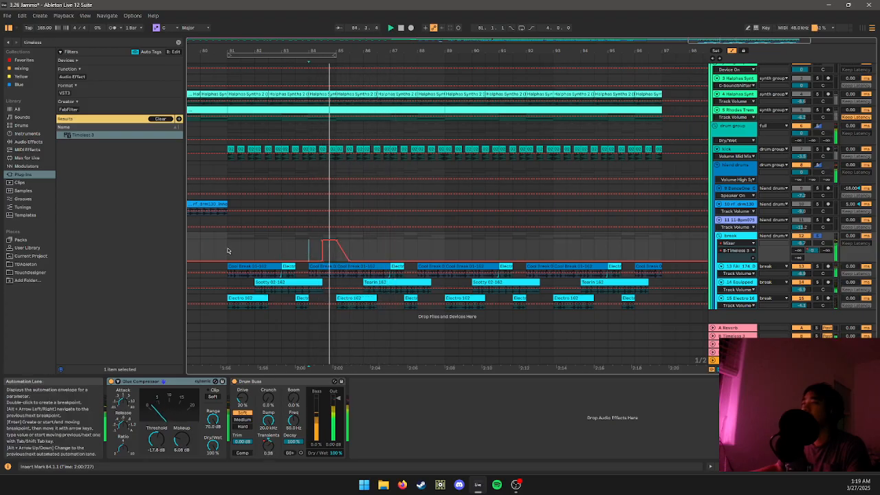
- Try to repeat the break group's delay-send spike using seven-bar and six-bar selections
{"action": "left_click_drag", "start_coordinate": [226, 252], "coordinate": [416, 246]}
{"action": "key", "text": "ctrl+d"}
{"action": "scroll", "coordinate": [411, 246], "scroll_direction": "down", "scroll_amount": 2}
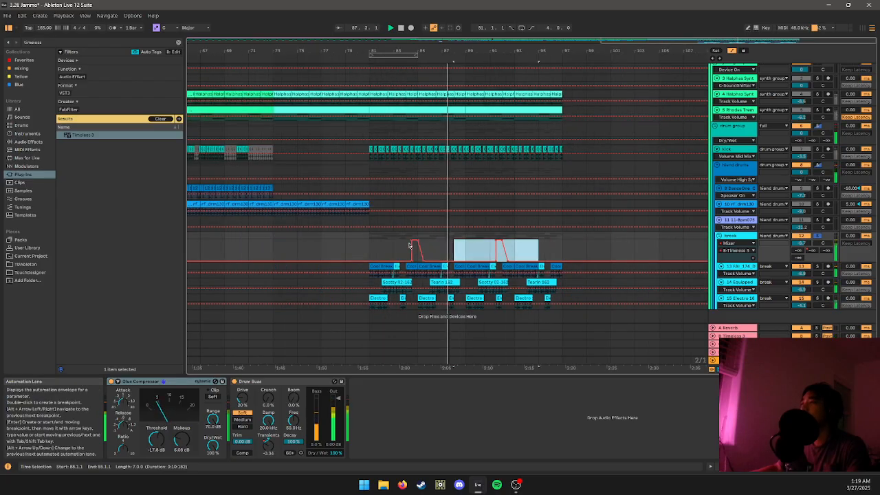
{"action": "key", "text": "ctrl+d"}
{"action": "key", "text": "ctrl+z"}
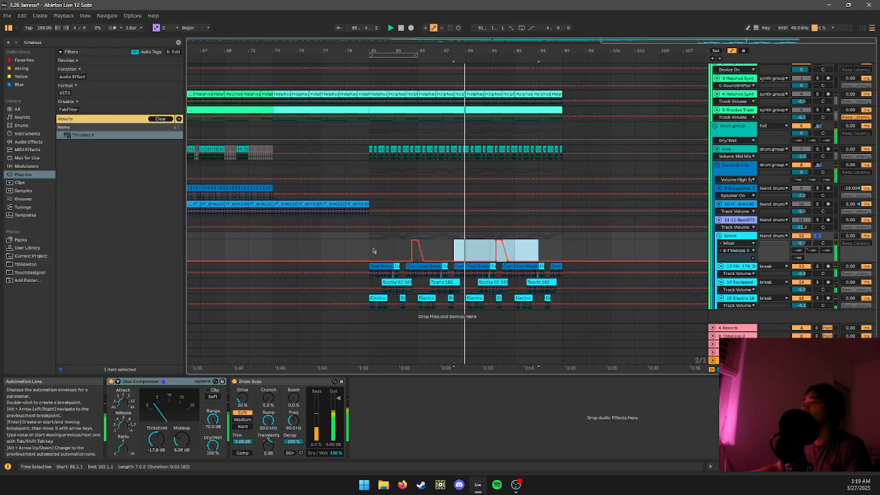
{"action": "left_click", "coordinate": [409, 246]}
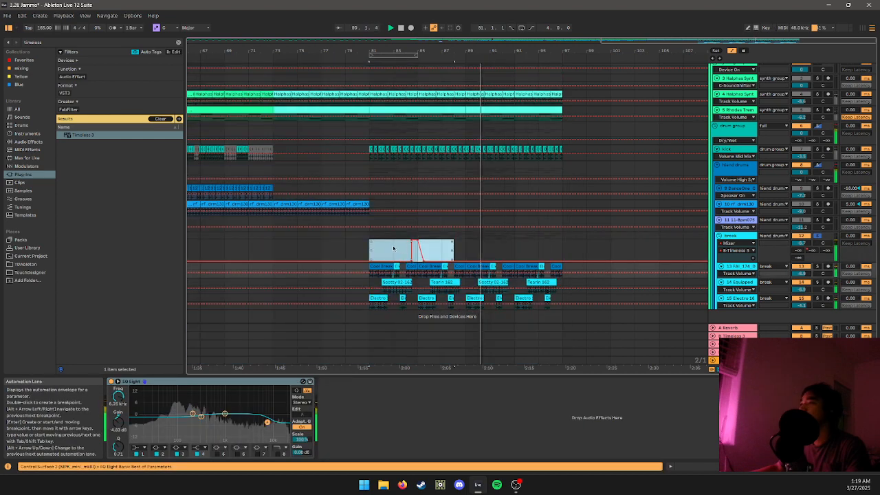
{"action": "key", "text": "ctrl+z"}
{"action": "left_click", "coordinate": [374, 251]}
{"action": "left_click_drag", "start_coordinate": [374, 250], "coordinate": [435, 248]}
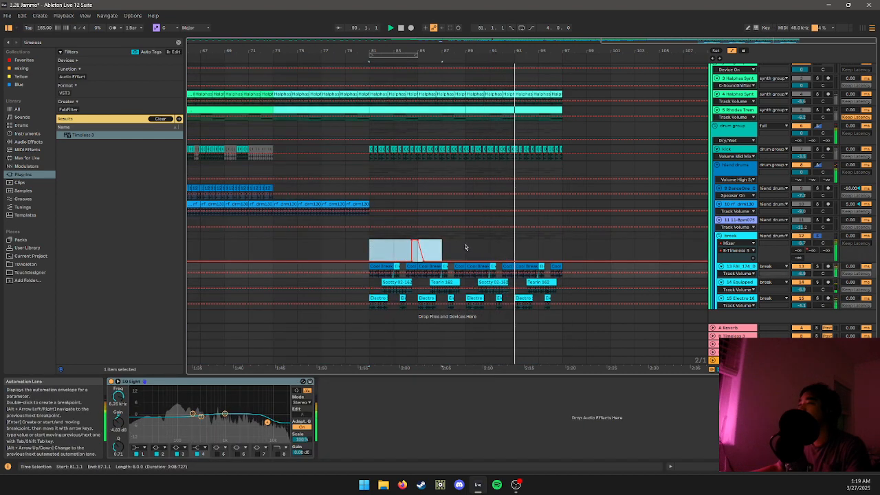
{"action": "left_click", "coordinate": [466, 247]}
{"action": "left_click", "coordinate": [427, 258]}
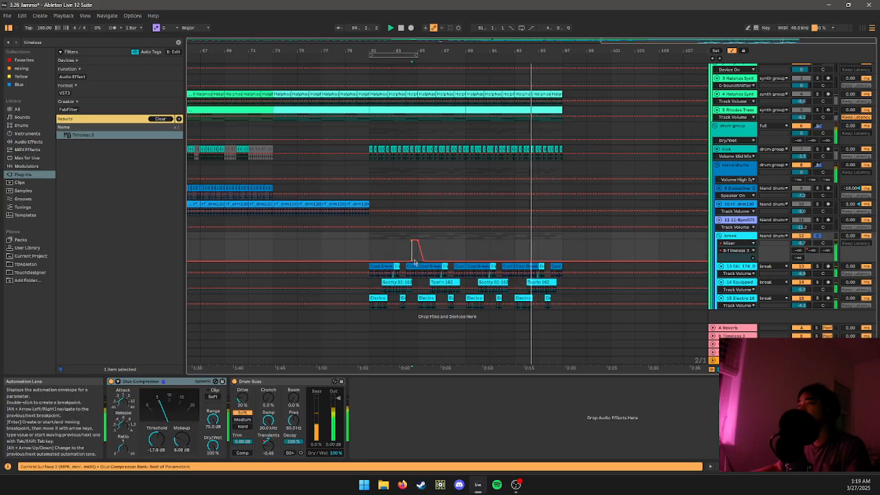
{"action": "left_click_drag", "start_coordinate": [416, 260], "coordinate": [480, 246]}
{"action": "left_click", "coordinate": [435, 249]}
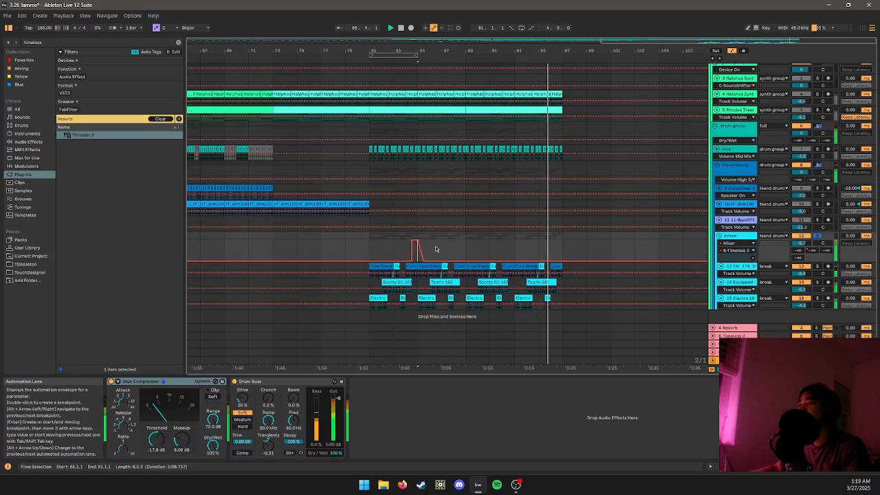
- Duplicate the send automation of bars 83 to 87 three times along the break group and play from bar 81
{"action": "left_click_drag", "start_coordinate": [395, 251], "coordinate": [442, 253]}
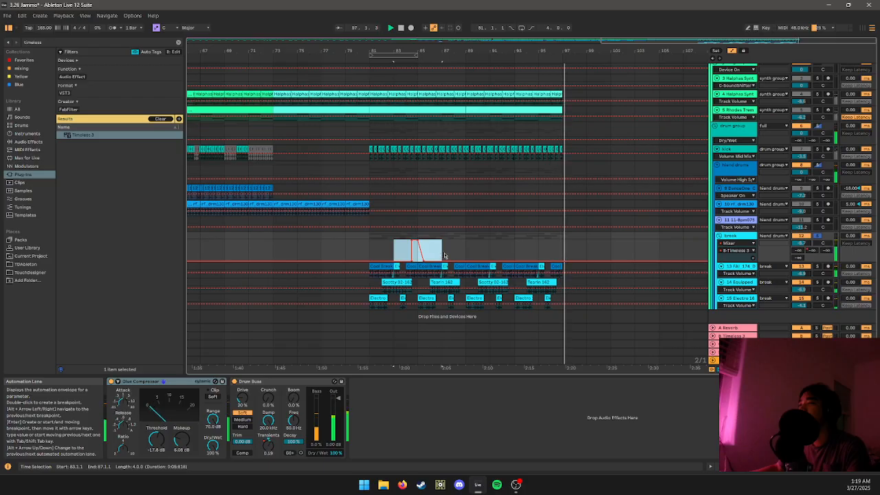
{"action": "key", "text": "ctrl+d"}
{"action": "key", "text": "ctrl+d"}
{"action": "key", "text": "ctrl+d"}
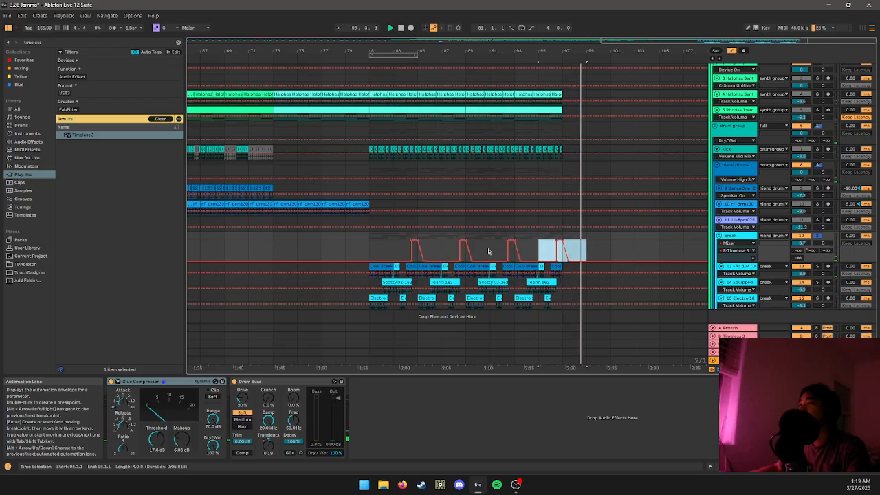
{"action": "key", "text": "ctrl+z"}
{"action": "key", "text": "ctrl+d"}
{"action": "left_click", "coordinate": [387, 245]}
{"action": "key", "text": "space"}
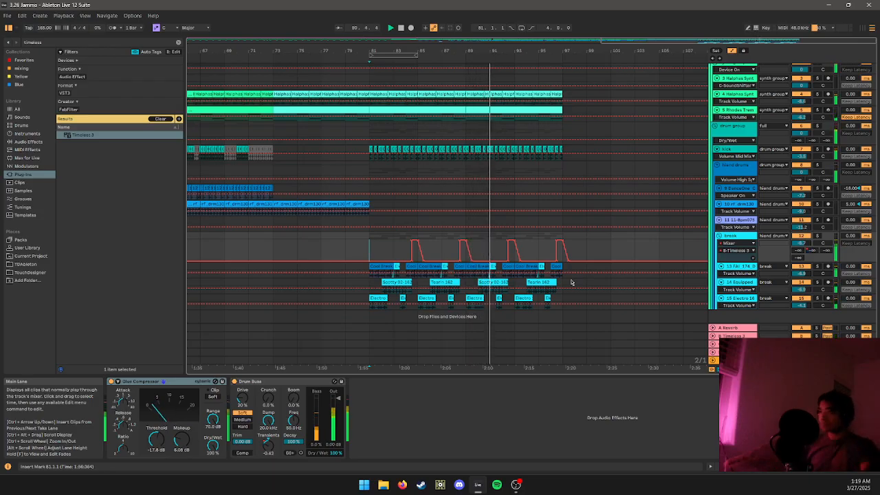
- Delete the delay-send spikes around bars 89 and 97 in the break group's automation
{"action": "scroll", "coordinate": [571, 281], "scroll_direction": "up", "scroll_amount": 1}
{"action": "scroll", "coordinate": [586, 282], "scroll_direction": "down", "scroll_amount": 1}
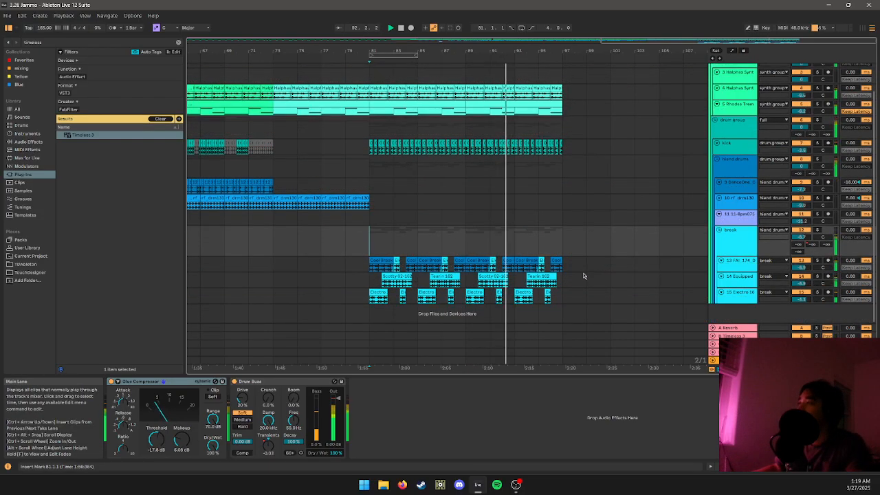
{"action": "key", "text": "a"}
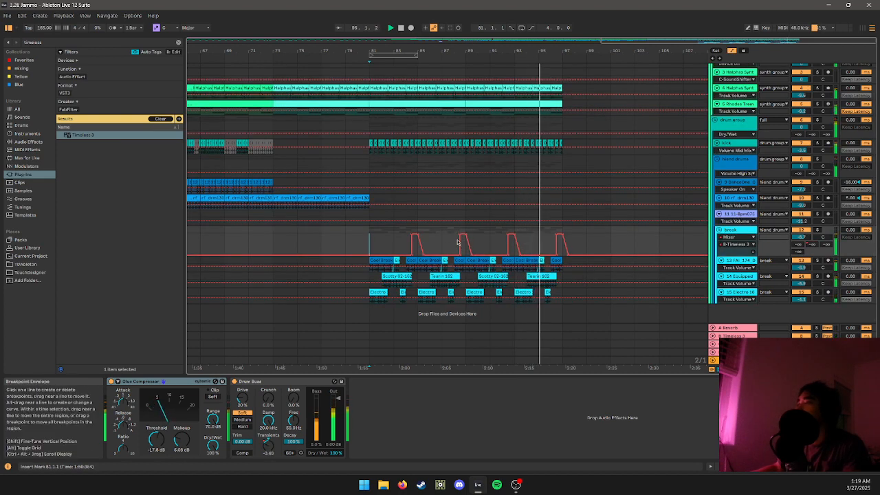
{"action": "left_click_drag", "start_coordinate": [443, 242], "coordinate": [622, 246]}
{"action": "key", "text": "Delete"}
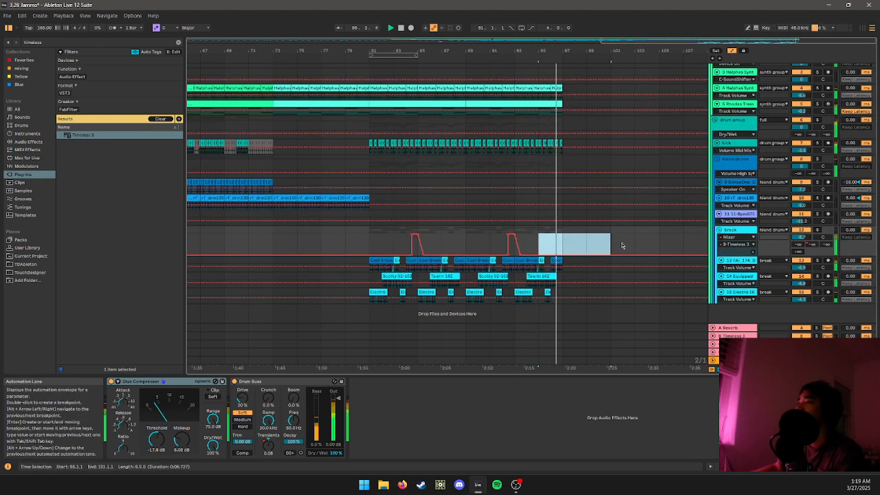
{"action": "left_click", "coordinate": [394, 242]}
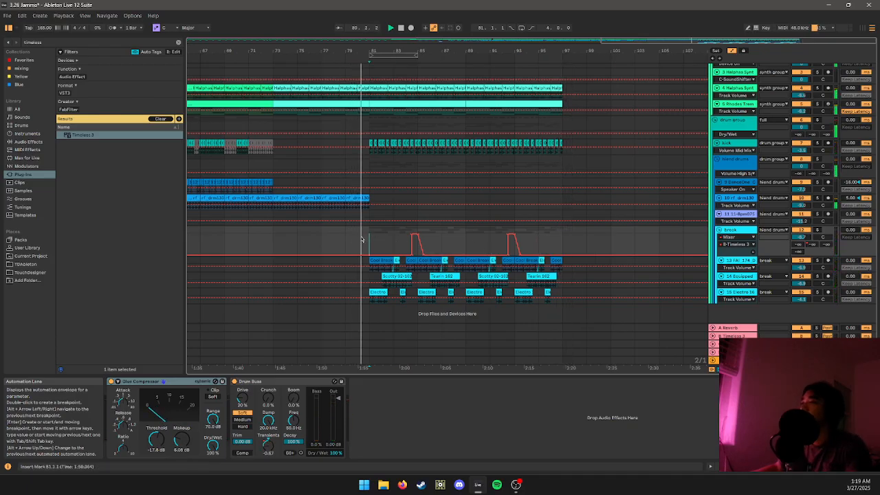
- Duplicate the last two-bar hat loop clip on the rf_drm130 track from bar 81 up to bar 97
{"action": "left_click", "coordinate": [365, 201]}
{"action": "key", "text": "a"}
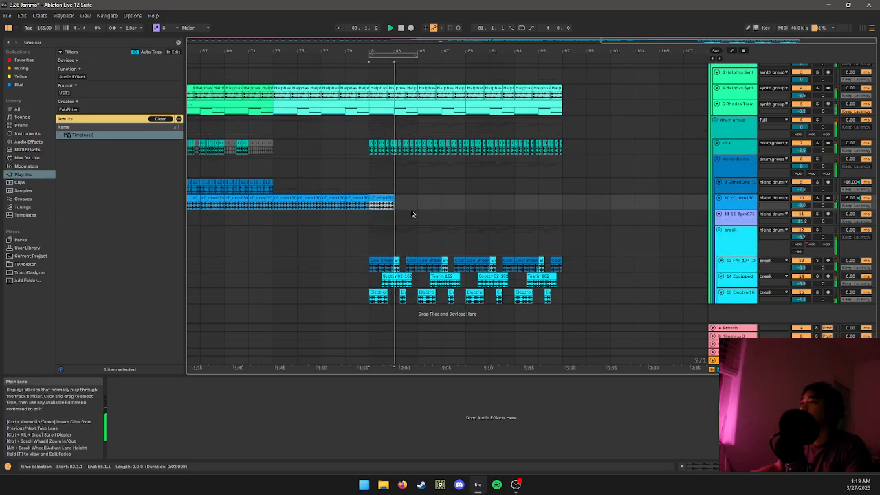
{"action": "key", "text": "ctrl+d"}
{"action": "key", "text": "ctrl+d"}
{"action": "key", "text": "ctrl+d"}
{"action": "key", "text": "ctrl+d"}
{"action": "key", "text": "ctrl+d"}
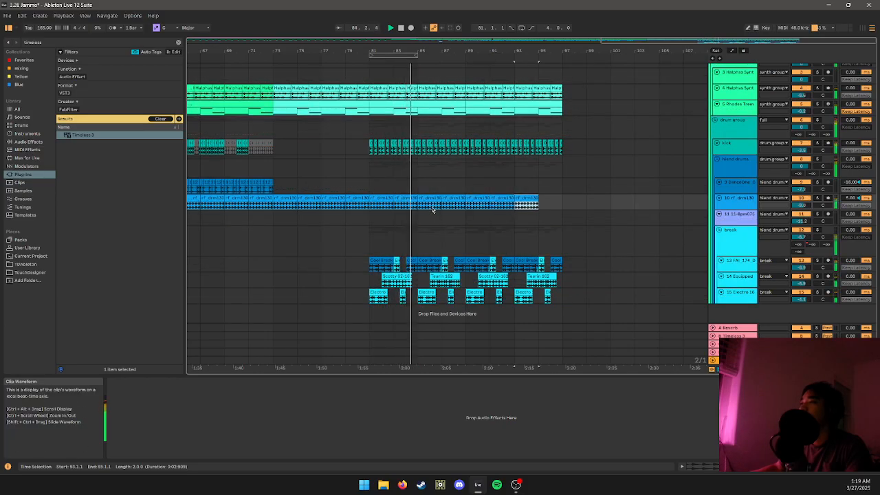
{"action": "key", "text": "ctrl+d"}
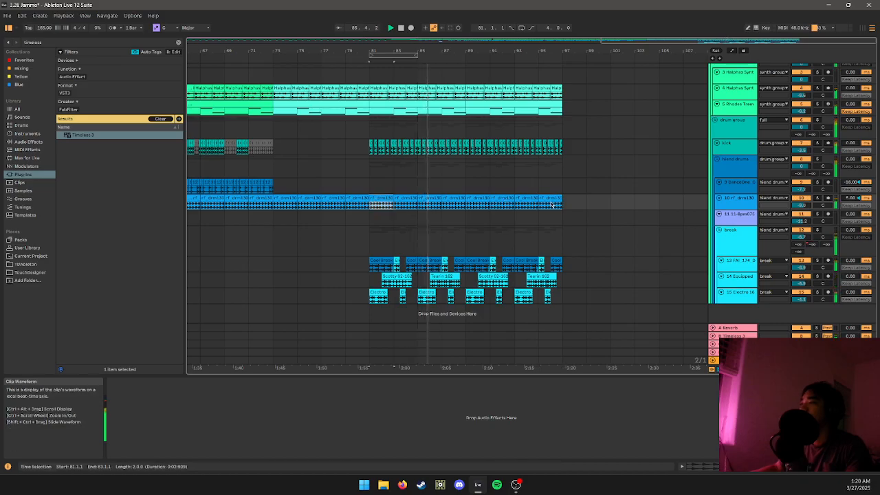
- Undo the hat loop duplicates placed past bar 81
{"action": "key", "text": "ctrl+z"}
{"action": "key", "text": "ctrl+z"}
{"action": "key", "text": "ctrl+z"}
{"action": "key", "text": "ctrl+z"}
{"action": "key", "text": "ctrl+z"}
{"action": "key", "text": "ctrl+z"}
{"action": "key", "text": "ctrl+z"}
{"action": "key", "text": "ctrl+z"}
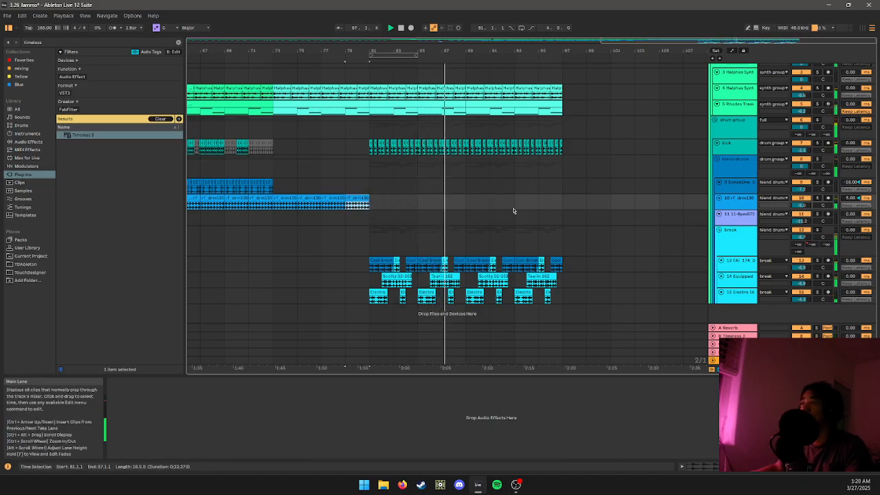
- Extend the rf_drm130 hat loop through the new section by repeating its last two-bar clip until bar 97
{"action": "scroll", "coordinate": [372, 220], "scroll_direction": "down", "scroll_amount": 3}
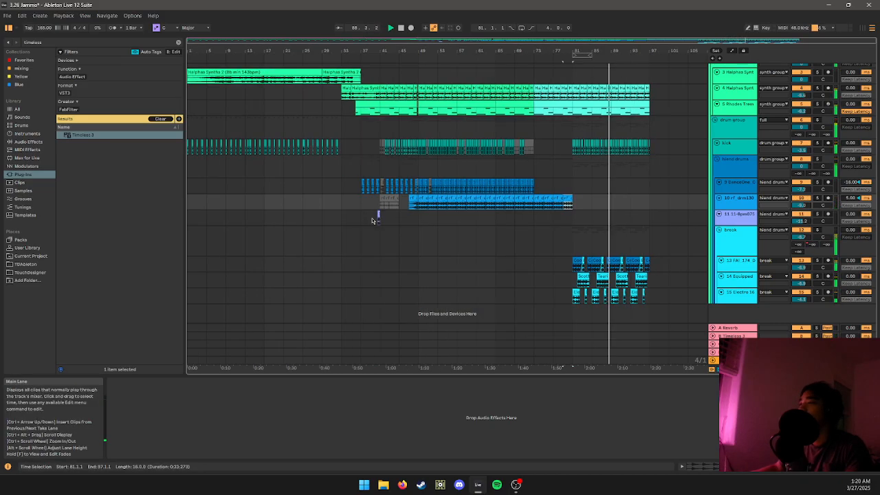
{"action": "scroll", "coordinate": [591, 218], "scroll_direction": "up", "scroll_amount": 3}
{"action": "key", "text": "ctrl+d"}
{"action": "key", "text": "ctrl+d"}
{"action": "key", "text": "ctrl+d"}
{"action": "key", "text": "ctrl+d"}
{"action": "key", "text": "ctrl+d"}
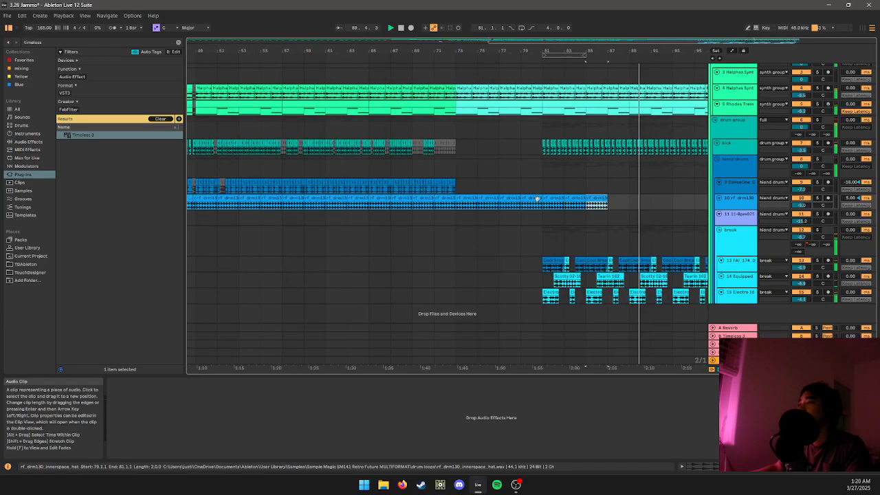
{"action": "scroll", "coordinate": [539, 202], "scroll_direction": "down", "scroll_amount": 3}
{"action": "key", "text": "ctrl+d"}
{"action": "key", "text": "ctrl+d"}
{"action": "key", "text": "ctrl+d"}
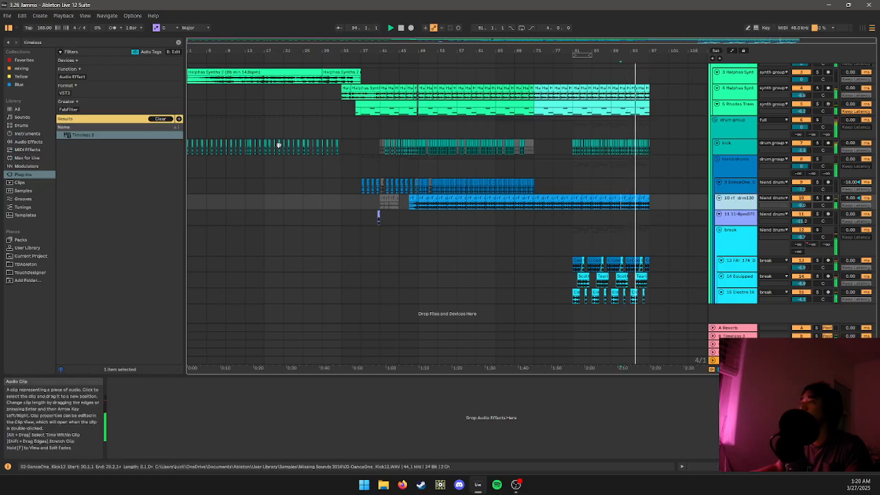
- Search the plug-ins for soothe and load soothe2 onto the rf_drm130 hat track
{"action": "left_click", "coordinate": [134, 42]}
{"action": "type", "text": "soo"}
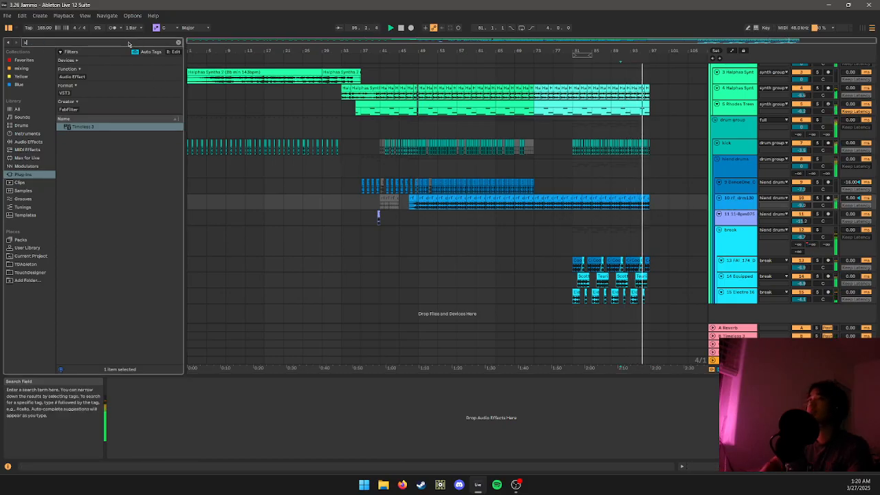
{"action": "type", "text": "the"}
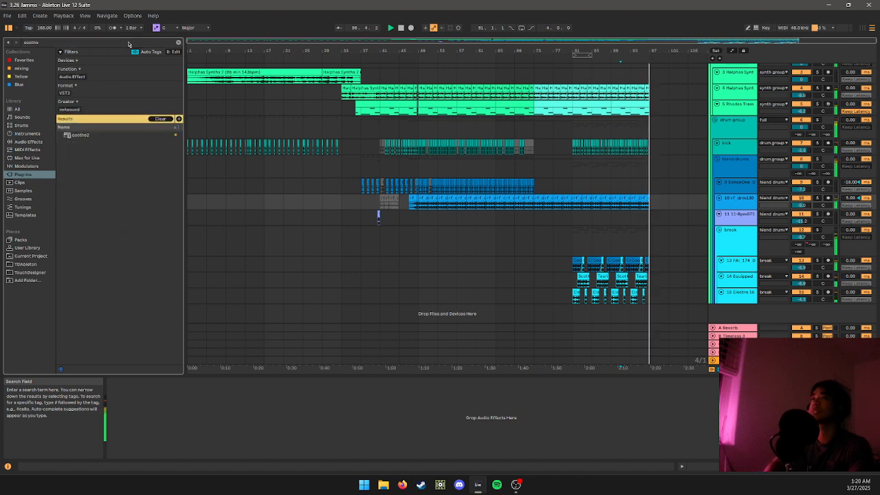
{"action": "key", "text": "Down"}
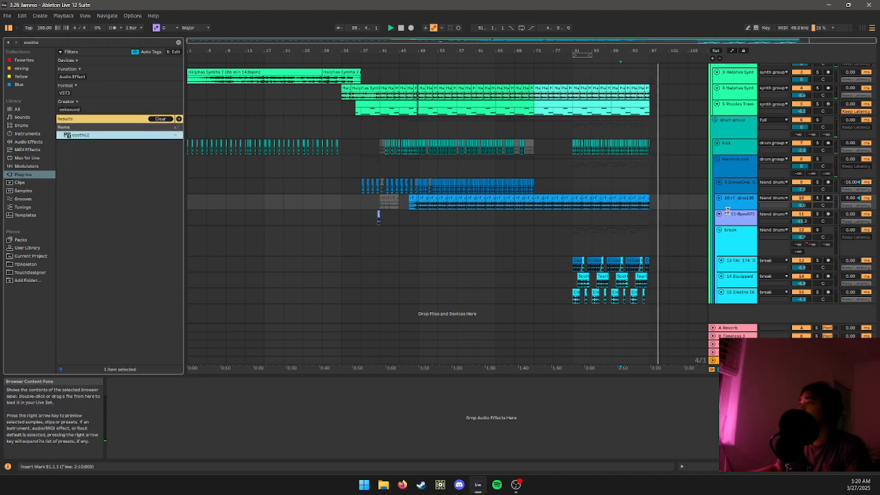
{"action": "key", "text": "Return"}
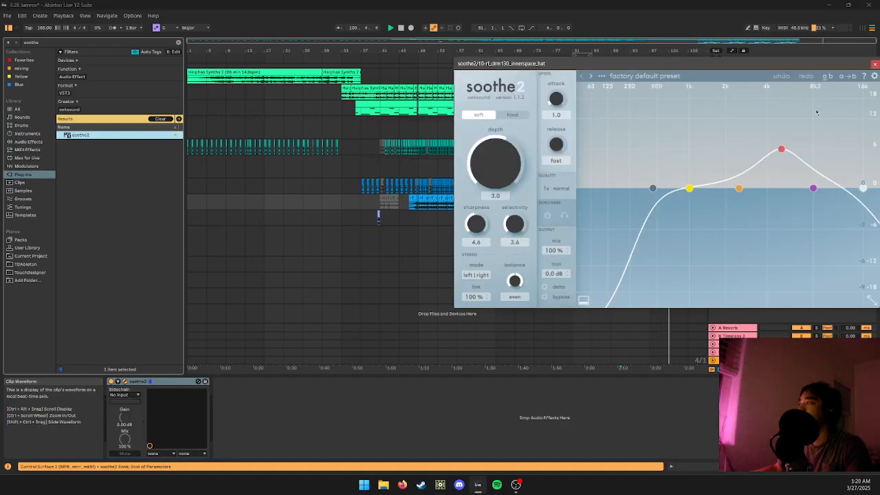
{"action": "left_click", "coordinate": [874, 63]}
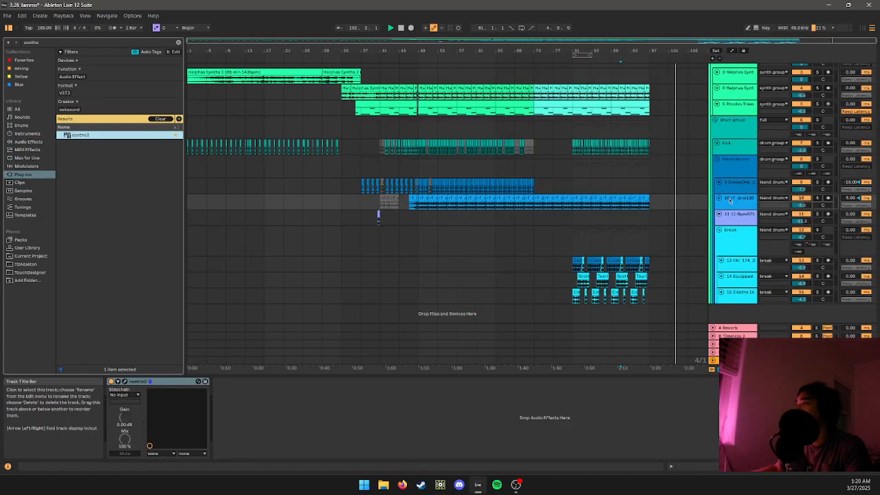
- Copy the EQ Eight from the DanceOne clap track to the rf_drm130 hat track, placing it before soothe2
{"action": "left_click", "coordinate": [735, 168]}
{"action": "left_click", "coordinate": [737, 183]}
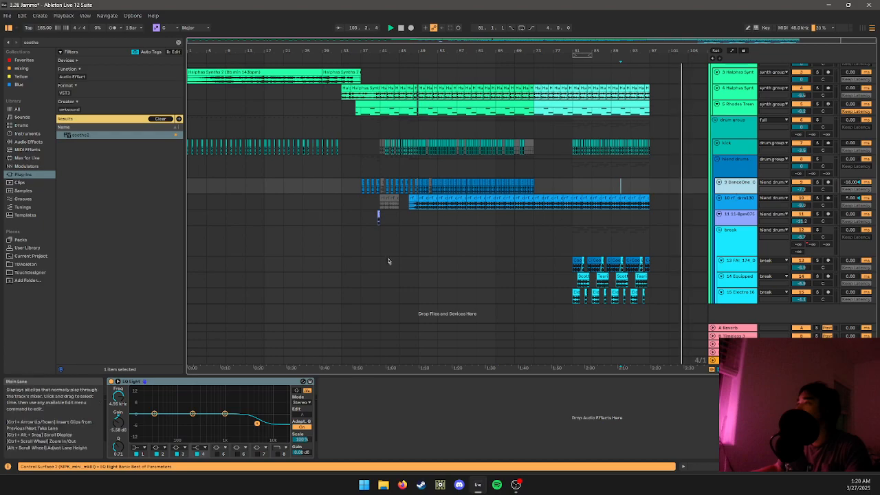
{"action": "left_click", "coordinate": [239, 383]}
{"action": "left_click", "coordinate": [495, 206]}
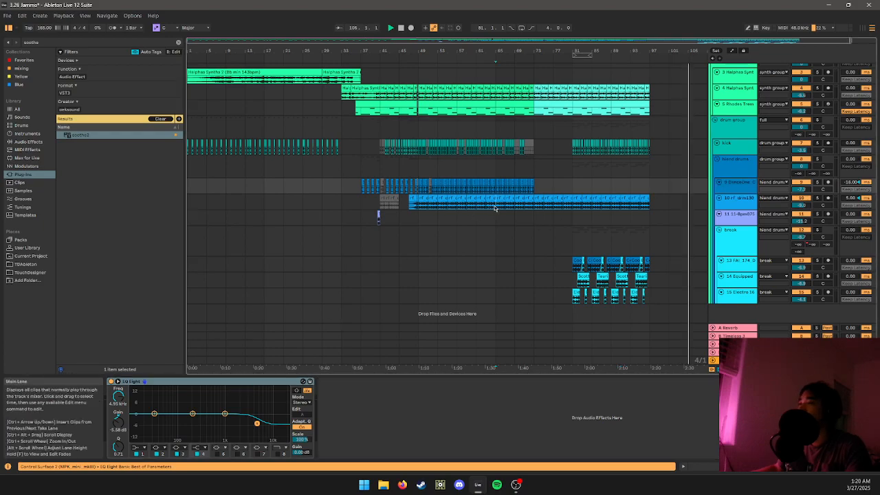
{"action": "left_click", "coordinate": [322, 378]}
{"action": "key", "text": "ctrl+v"}
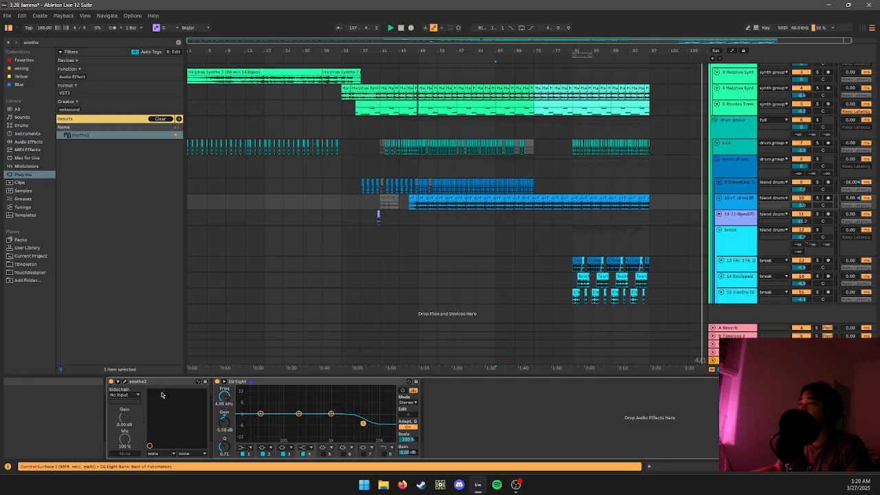
{"action": "left_click_drag", "start_coordinate": [233, 383], "coordinate": [151, 398]}
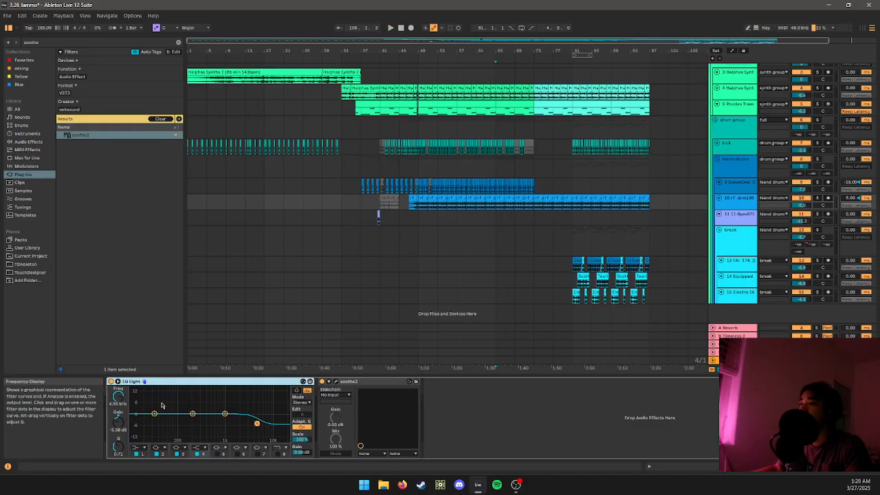
- Solo the hat track, play it from bar 53, and set soothe2's sidechain source to the break group
{"action": "left_click", "coordinate": [434, 209]}
{"action": "key", "text": "s"}
{"action": "key", "text": "space"}
{"action": "key", "text": "space"}
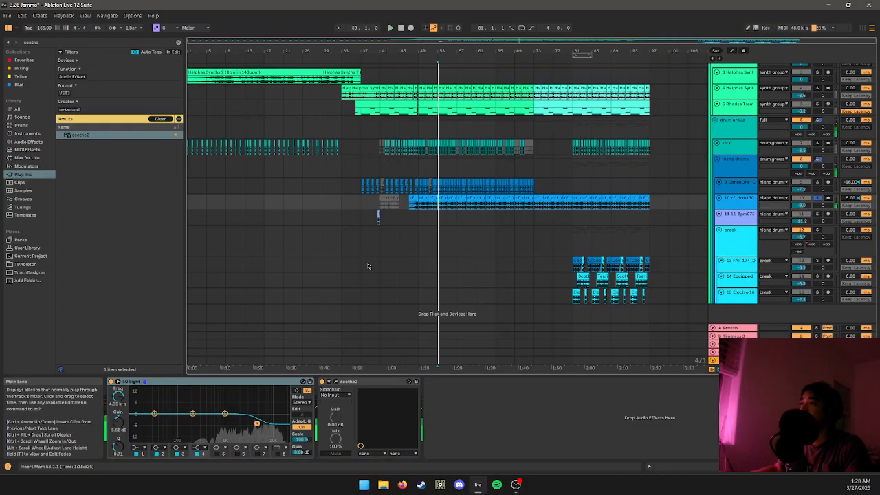
{"action": "left_click", "coordinate": [336, 383]}
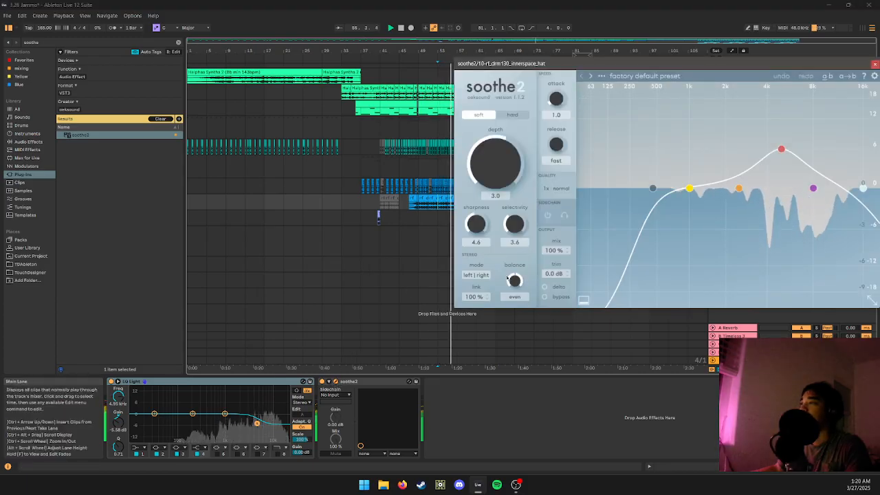
{"action": "left_click", "coordinate": [347, 395]}
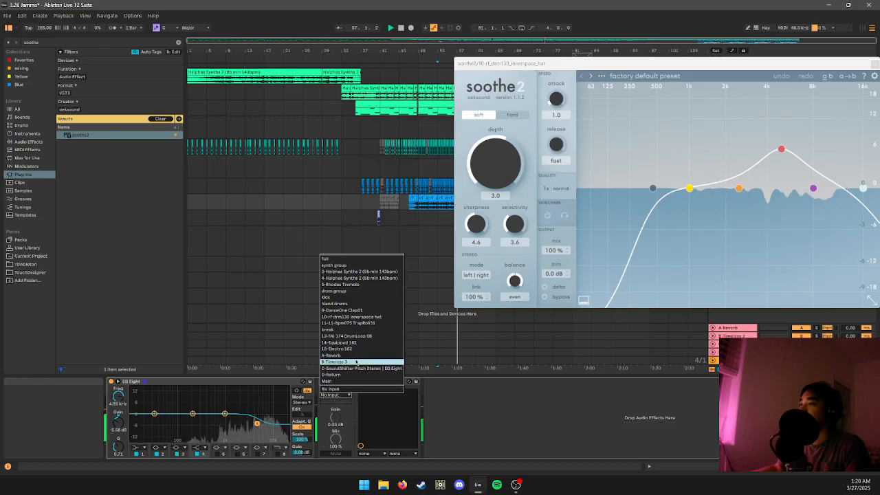
{"action": "left_click", "coordinate": [340, 330]}
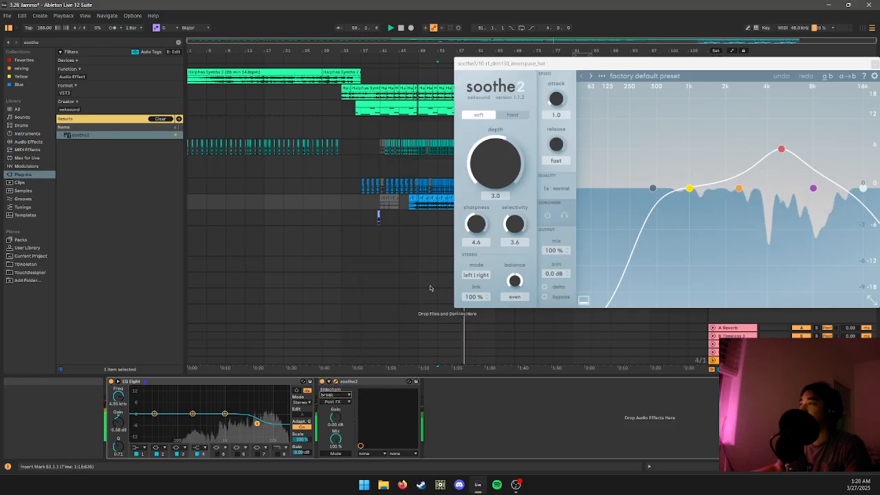
- Set soothe2's depth to 9.2 on the hat track and enable its external sidechain
{"action": "left_click_drag", "start_coordinate": [508, 171], "coordinate": [507, 162]}
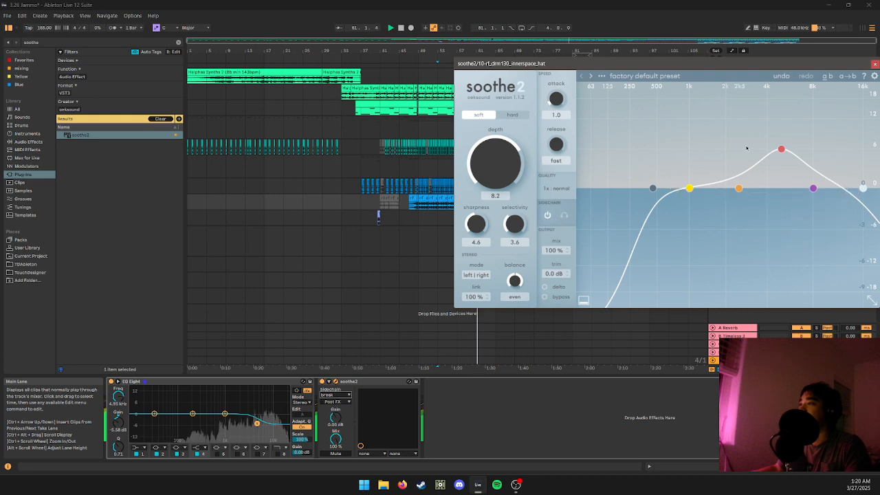
{"action": "left_click", "coordinate": [875, 65]}
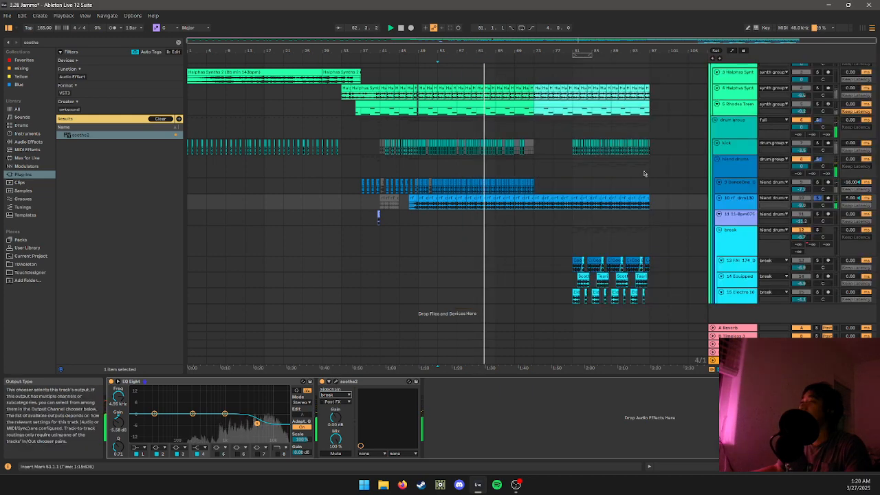
{"action": "left_click", "coordinate": [336, 386]}
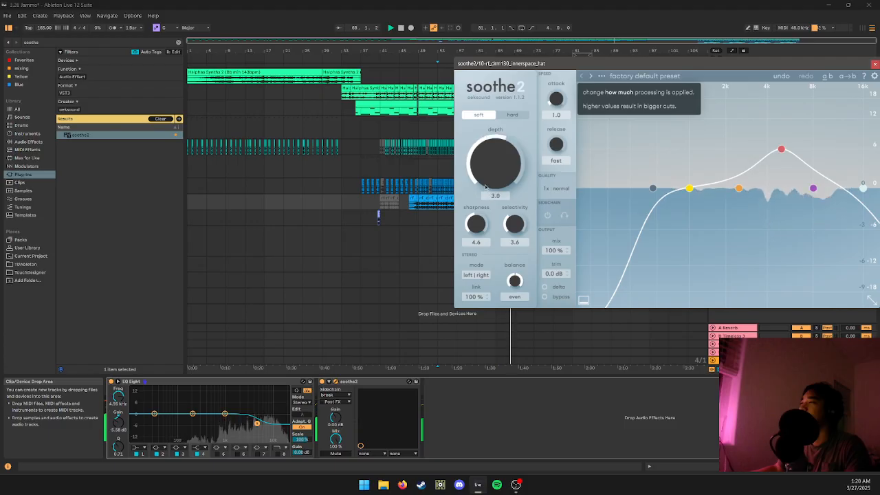
{"action": "left_click_drag", "start_coordinate": [485, 185], "coordinate": [487, 161]}
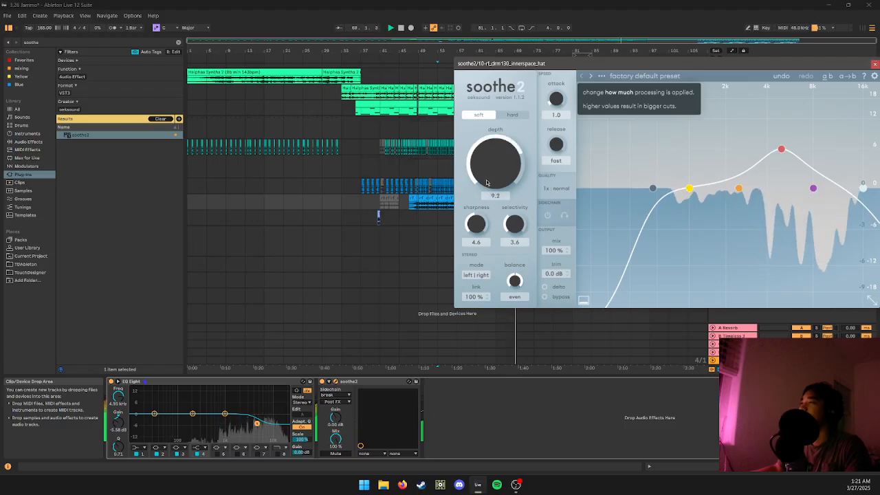
{"action": "left_click", "coordinate": [548, 215]}
{"action": "left_click", "coordinate": [875, 64]}
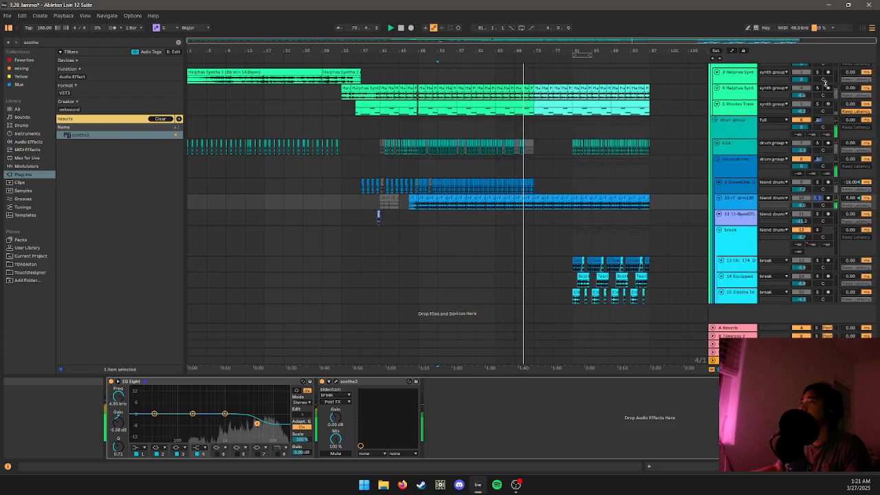
- Audition the hats around bars 77 to 85 and check soothe2's sidechain response to the breaks
{"action": "left_click", "coordinate": [573, 226]}
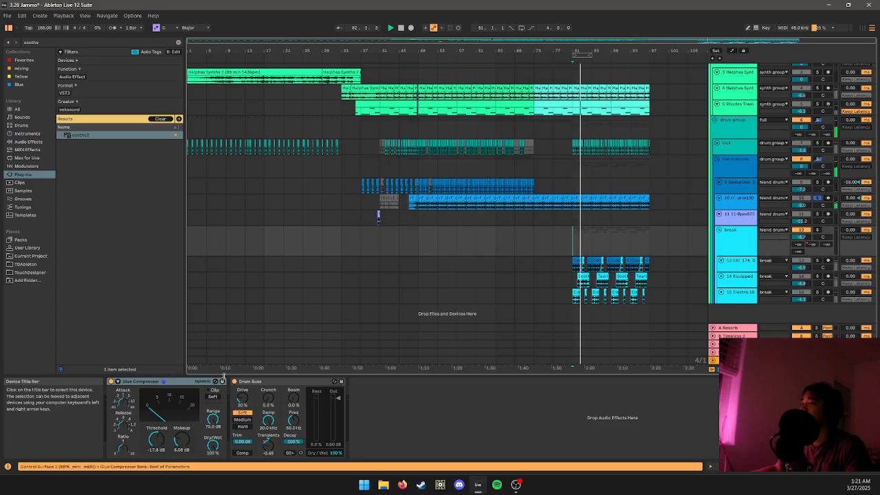
{"action": "left_click", "coordinate": [585, 205]}
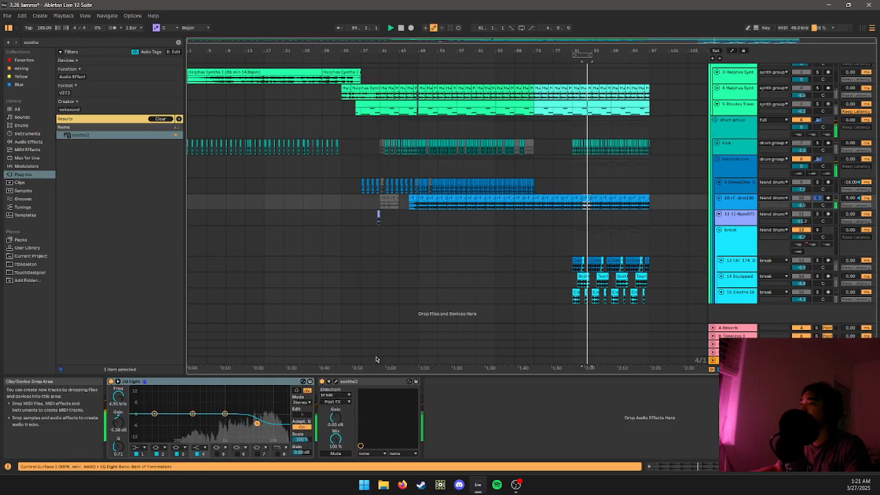
{"action": "left_click", "coordinate": [336, 381]}
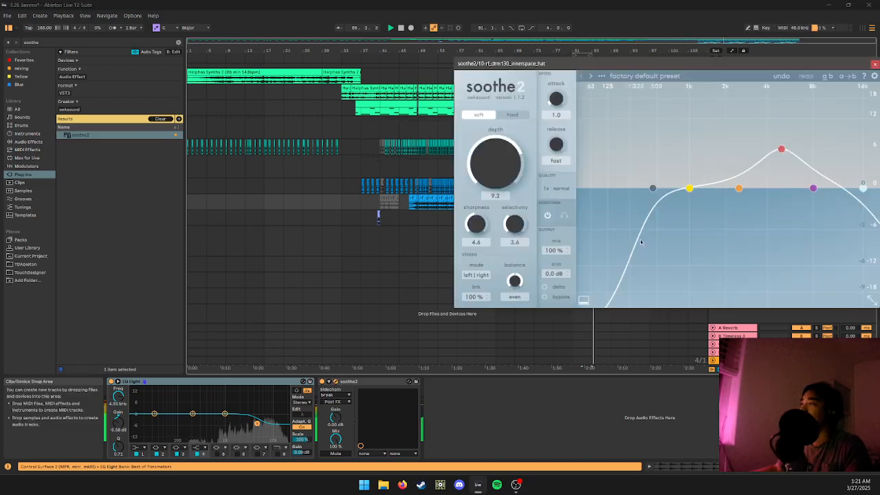
{"action": "left_click", "coordinate": [874, 63]}
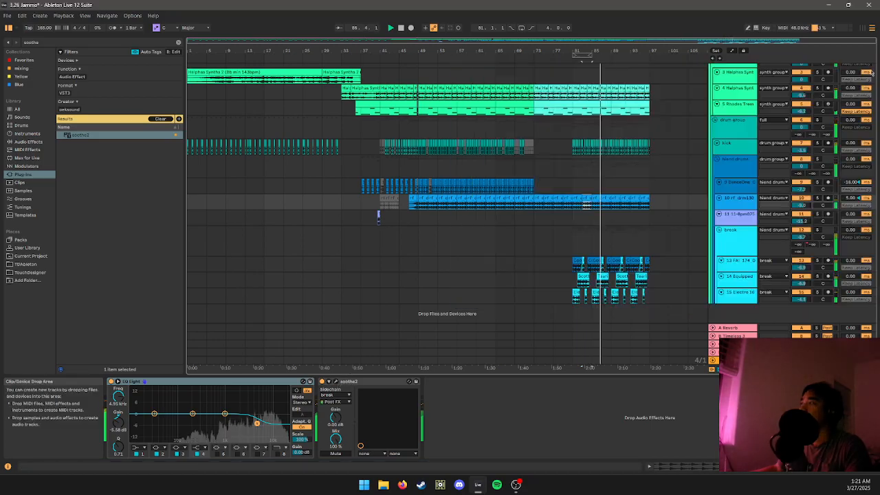
{"action": "left_click", "coordinate": [554, 247]}
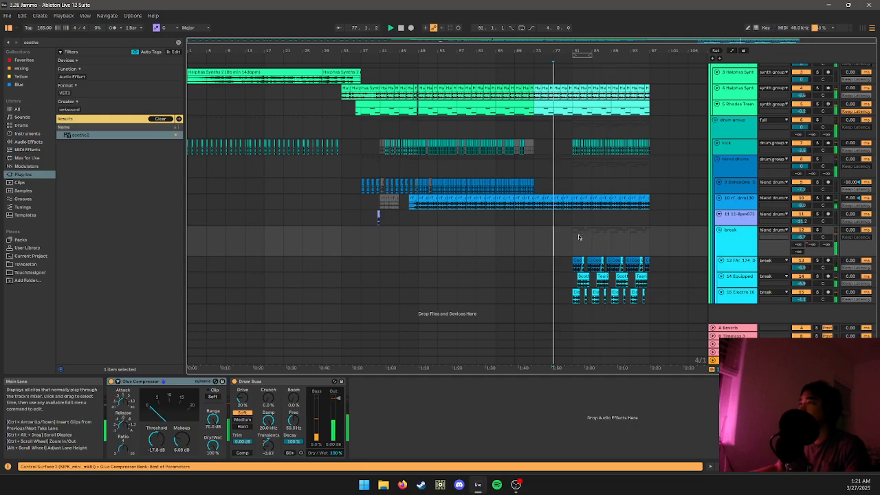
- Consolidate the rf_drm130 hat clips between bars 73 and 81 into one clip
{"action": "left_click", "coordinate": [568, 199]}
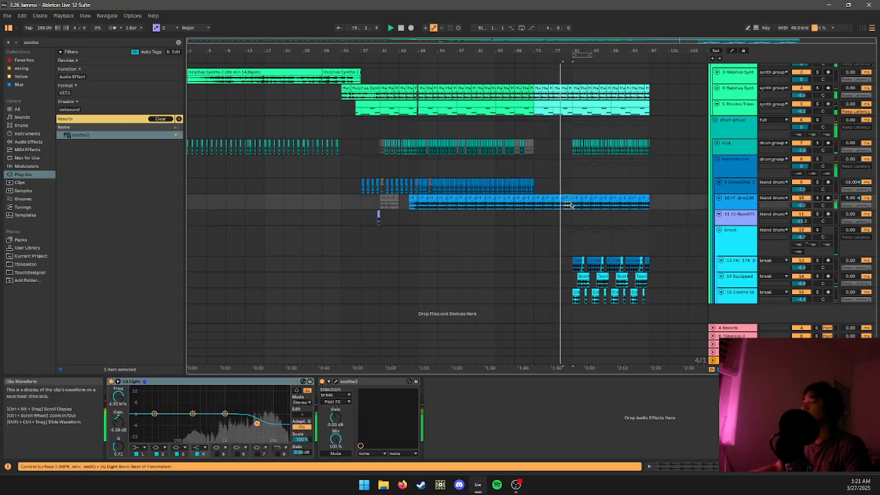
{"action": "right_click", "coordinate": [539, 200]}
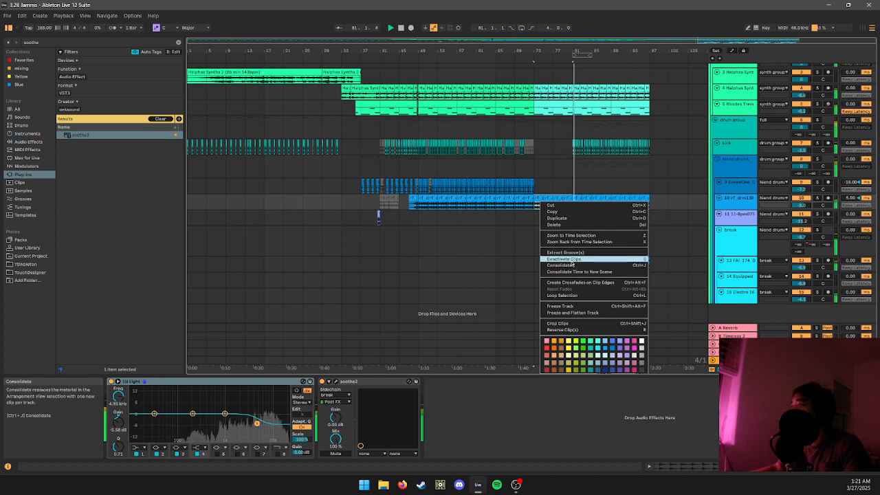
{"action": "left_click", "coordinate": [571, 265]}
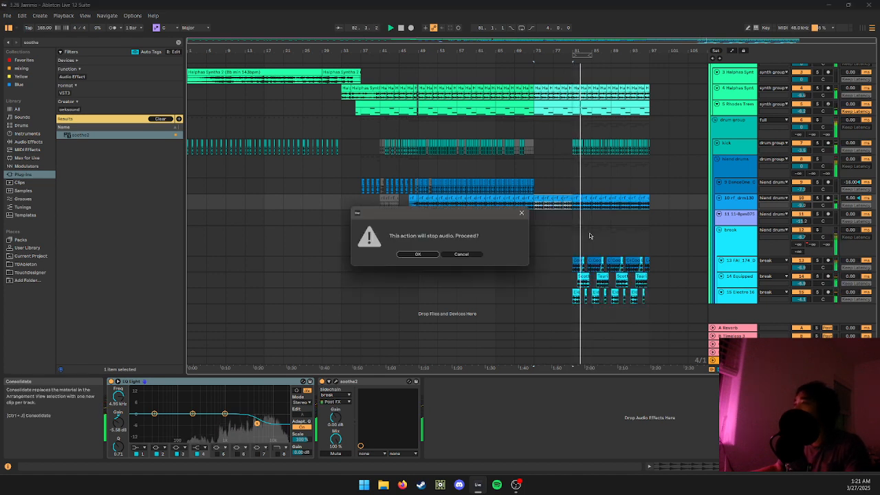
{"action": "left_click", "coordinate": [417, 254]}
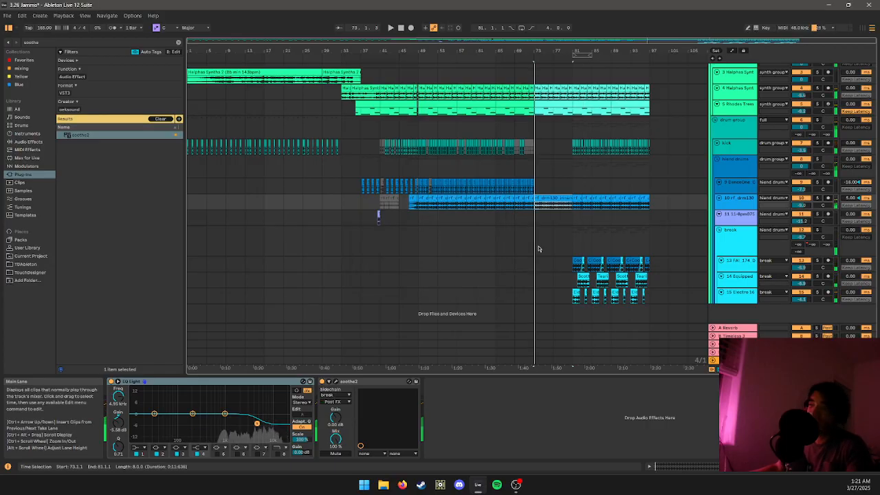
- Open the consolidated hat clip's envelopes and browse the available devices and soothe2 parameters
{"action": "key", "text": "shift+Tab"}
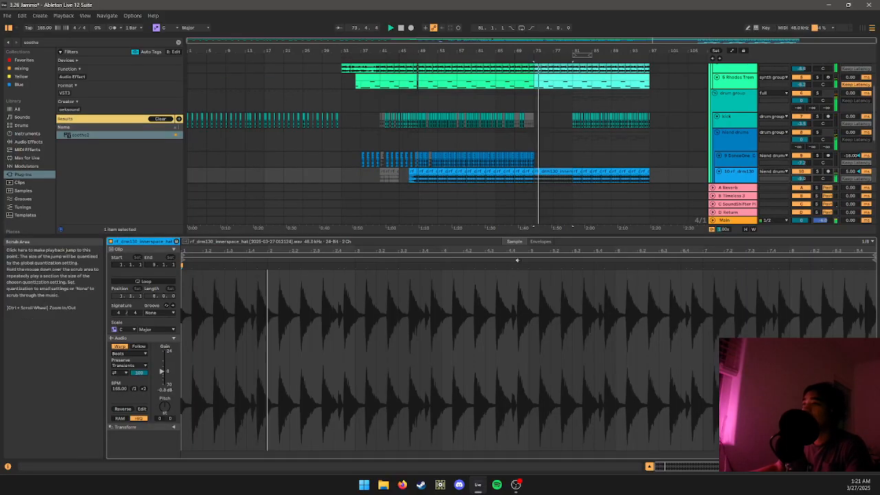
{"action": "left_click", "coordinate": [540, 241]}
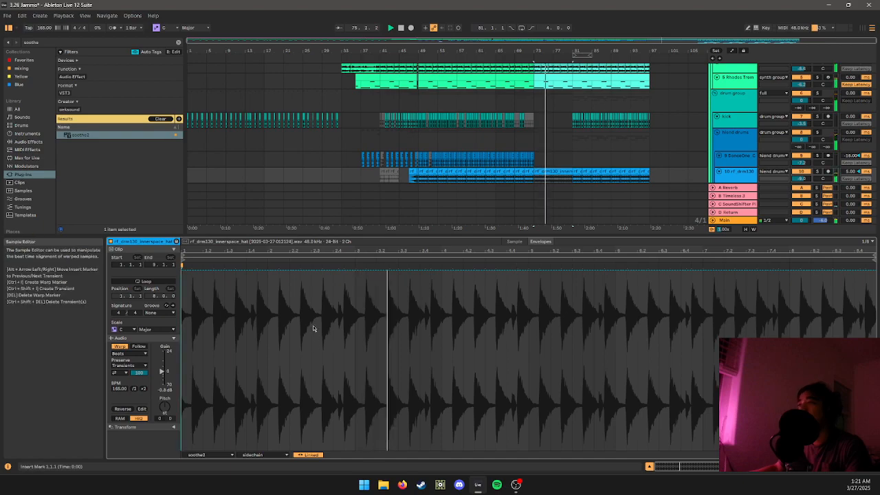
{"action": "left_click", "coordinate": [222, 455]}
{"action": "left_click", "coordinate": [237, 457]}
{"action": "left_click", "coordinate": [246, 457]}
{"action": "left_click", "coordinate": [246, 457]}
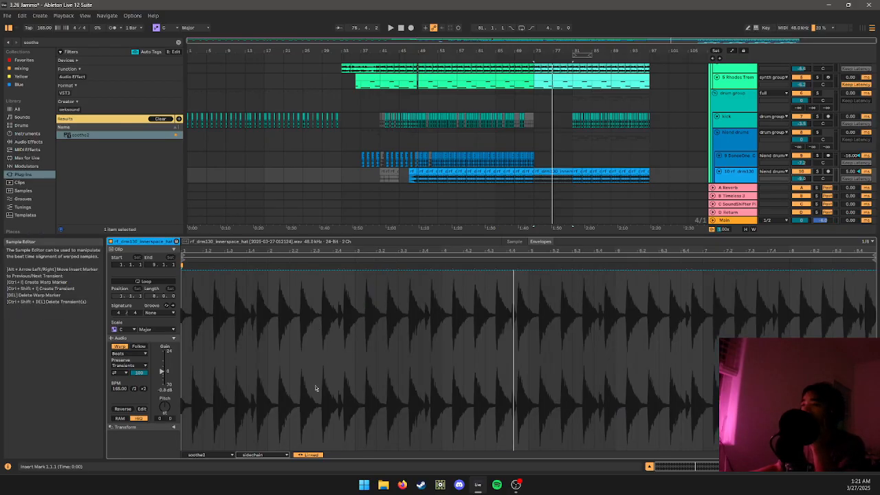
{"action": "left_click", "coordinate": [246, 456]}
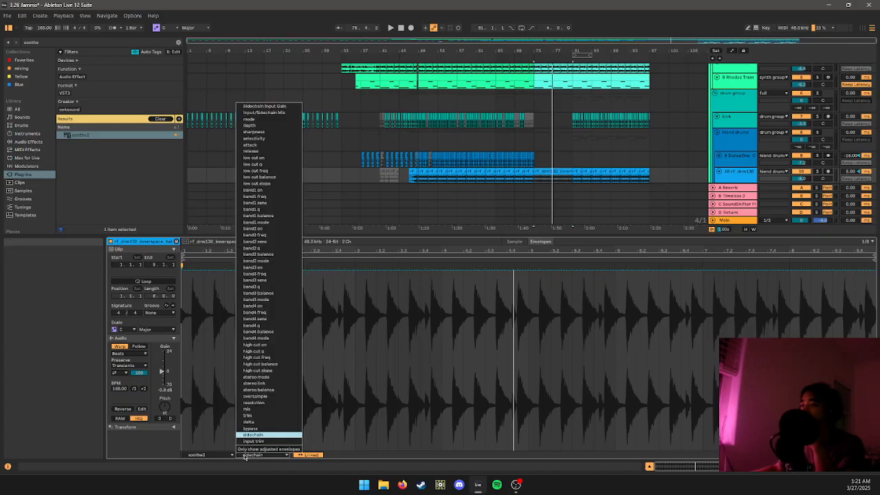
{"action": "left_click", "coordinate": [245, 455]}
{"action": "left_click", "coordinate": [210, 454]}
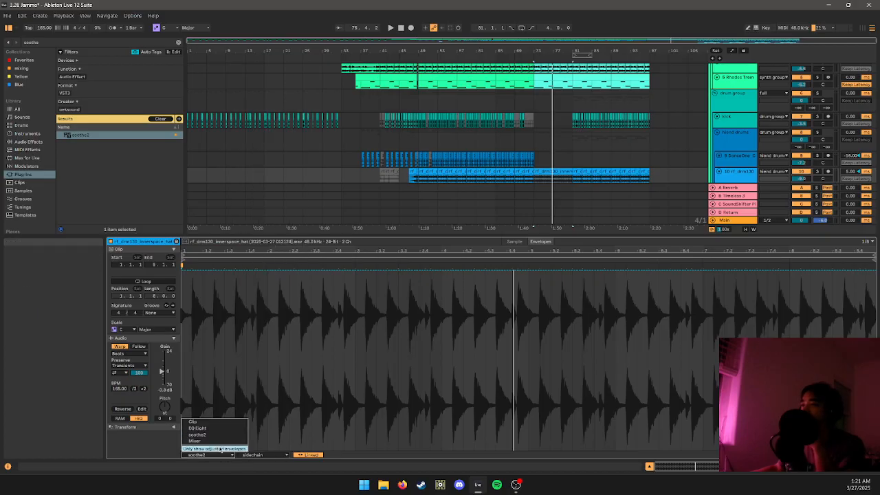
- Draw a curved rise in the hat clip's Transposition envelope from mid-clip to about +9 semitones near its end
{"action": "left_click", "coordinate": [204, 422]}
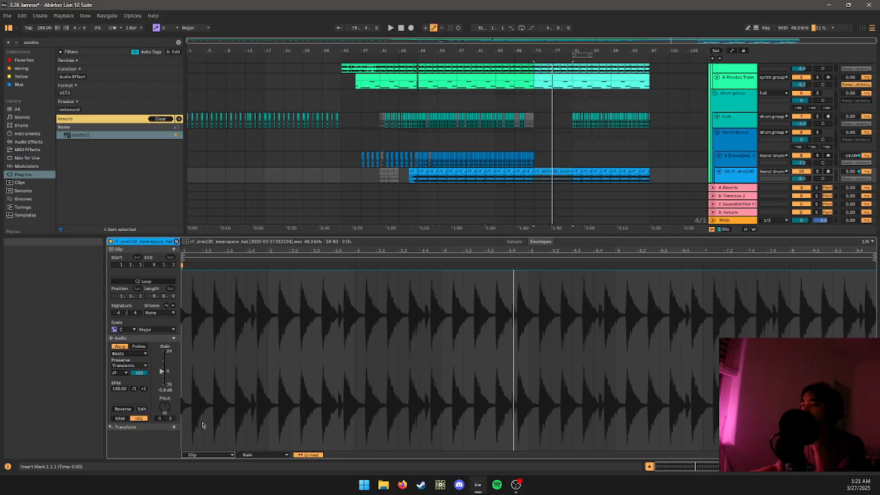
{"action": "left_click", "coordinate": [261, 455]}
{"action": "left_click", "coordinate": [259, 403]}
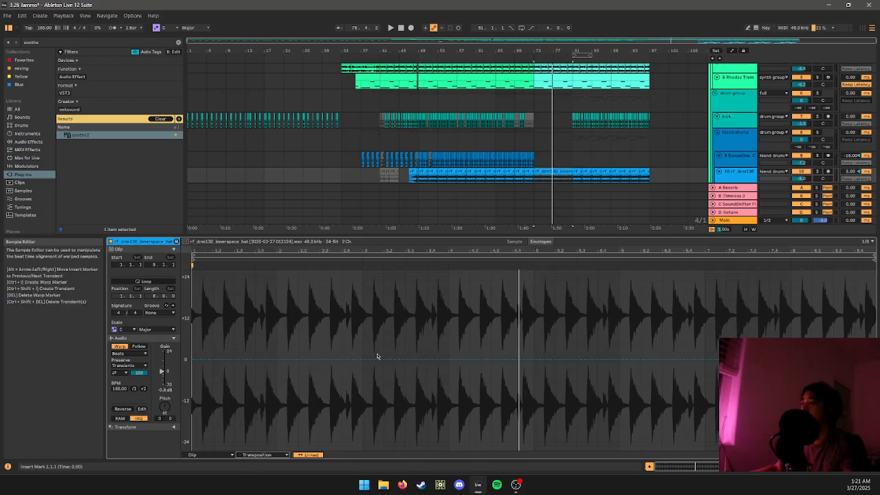
{"action": "left_click", "coordinate": [510, 359]}
{"action": "left_click_drag", "start_coordinate": [515, 358], "coordinate": [801, 333]}
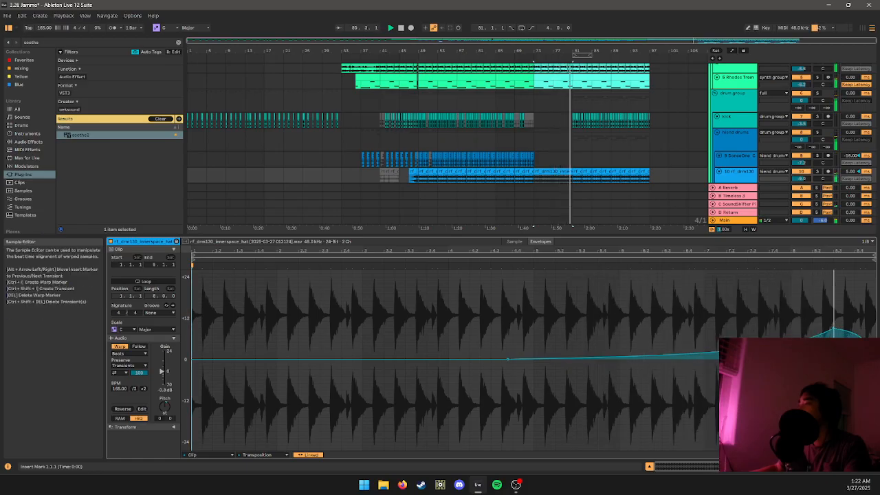
- Audition the hat clip's transposition rise into bar 81 and lower the rf_drm130 hat track's volume to -12.0 dB
{"action": "key", "text": "shift+Tab"}
{"action": "key", "text": "shift+Tab"}
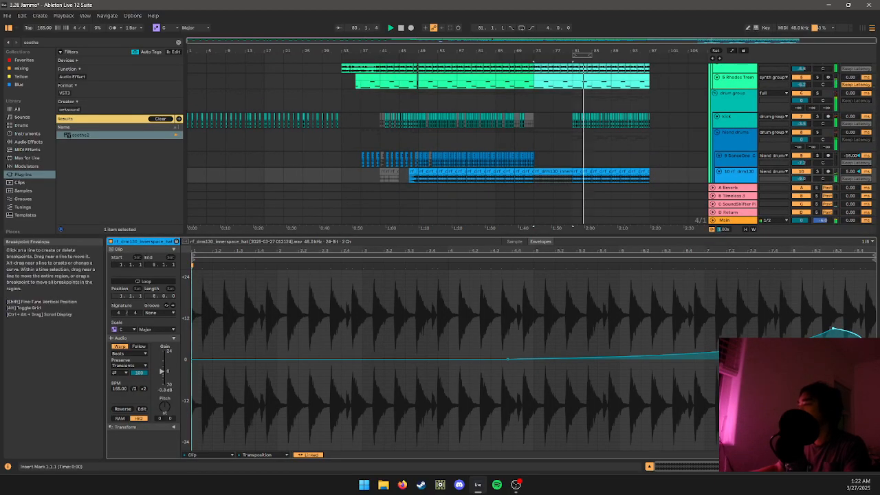
{"action": "left_click_drag", "start_coordinate": [835, 349], "coordinate": [835, 328]}
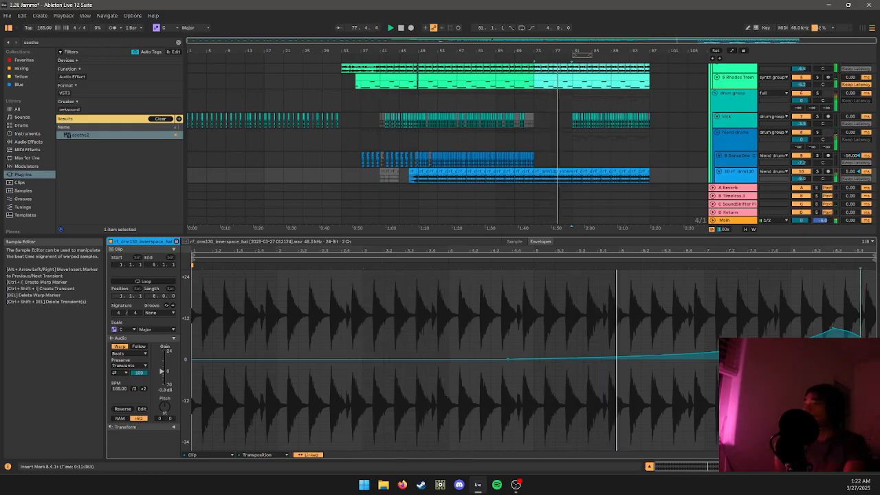
{"action": "key", "text": "a"}
{"action": "key", "text": "a"}
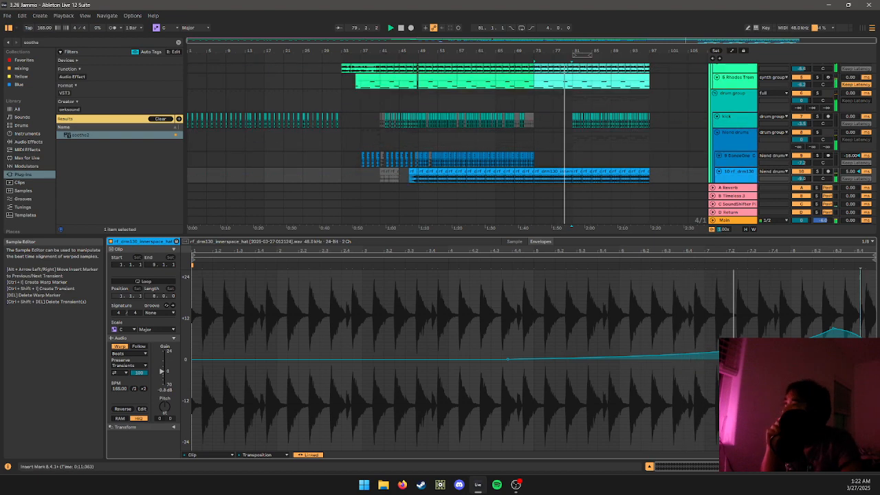
{"action": "key", "text": "shift+Tab"}
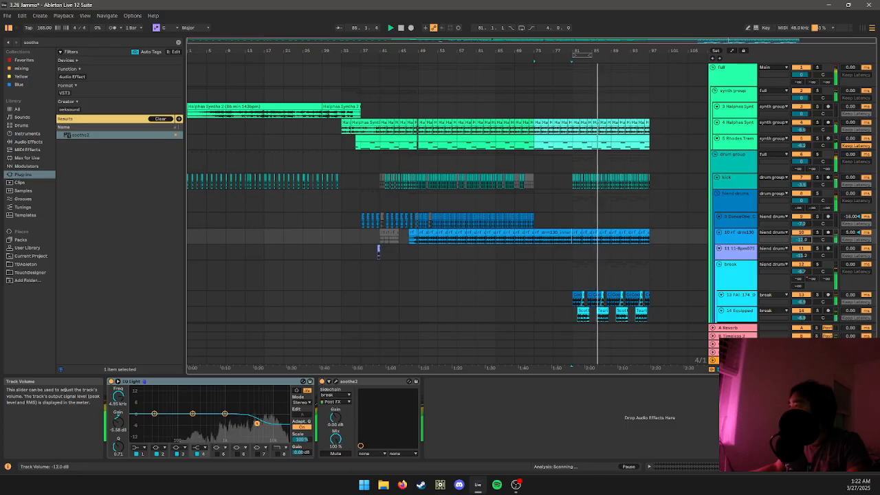
- Show the break group's Timeless 3 send automation and select 84.3.1 to 85.2.1 on the hat and neighbouring drum tracks
{"action": "scroll", "coordinate": [578, 264], "scroll_direction": "up", "scroll_amount": 5}
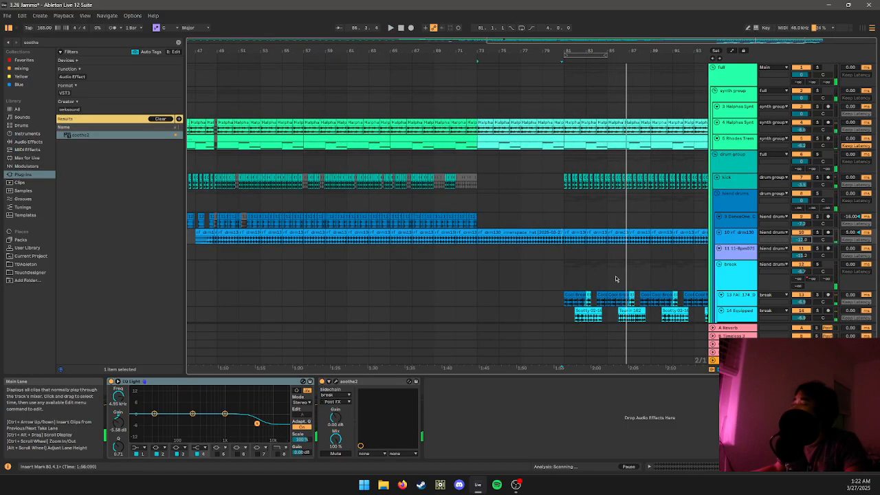
{"action": "scroll", "coordinate": [616, 278], "scroll_direction": "right", "scroll_amount": 5}
{"action": "scroll", "coordinate": [524, 247], "scroll_direction": "down", "scroll_amount": 1}
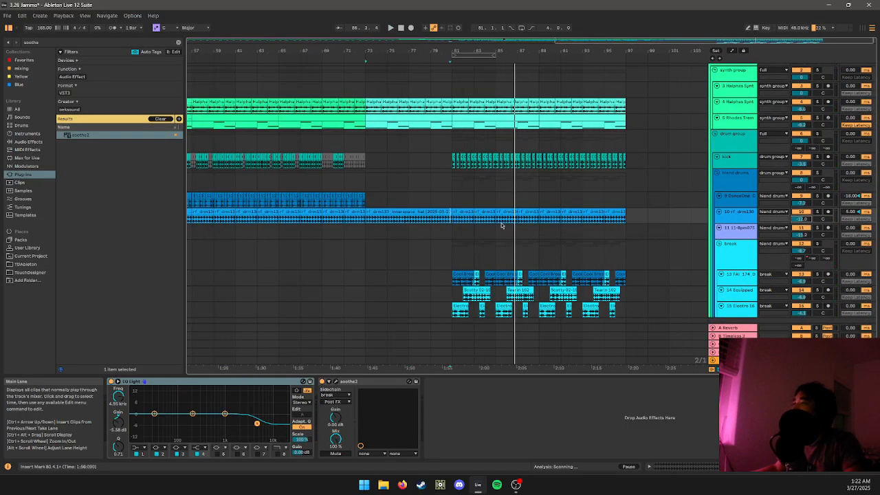
{"action": "scroll", "coordinate": [508, 231], "scroll_direction": "up", "scroll_amount": 2}
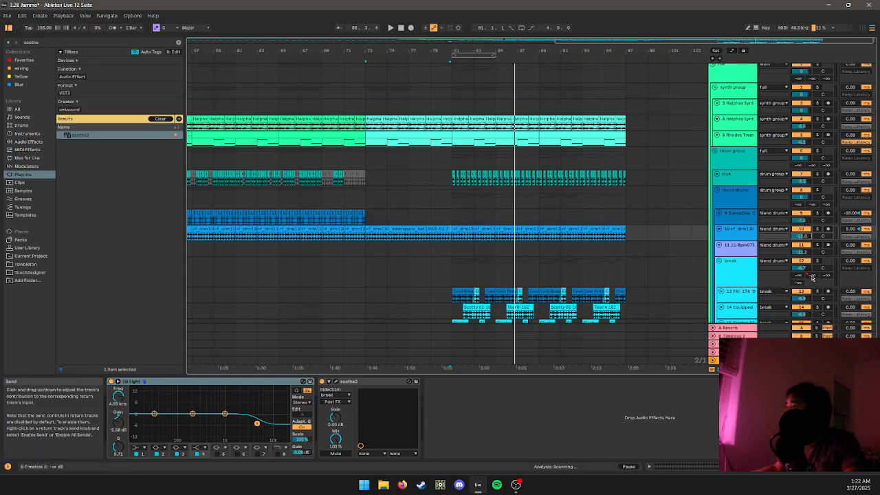
{"action": "right_click", "coordinate": [803, 275]}
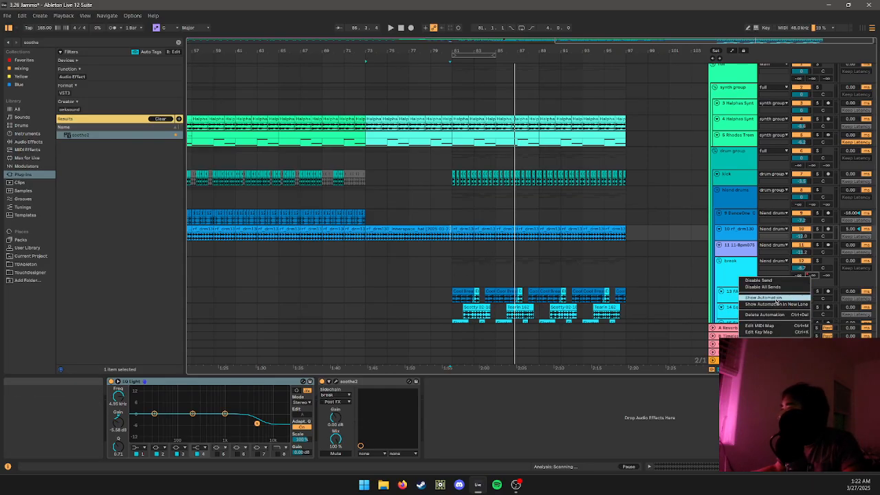
{"action": "left_click", "coordinate": [778, 297]}
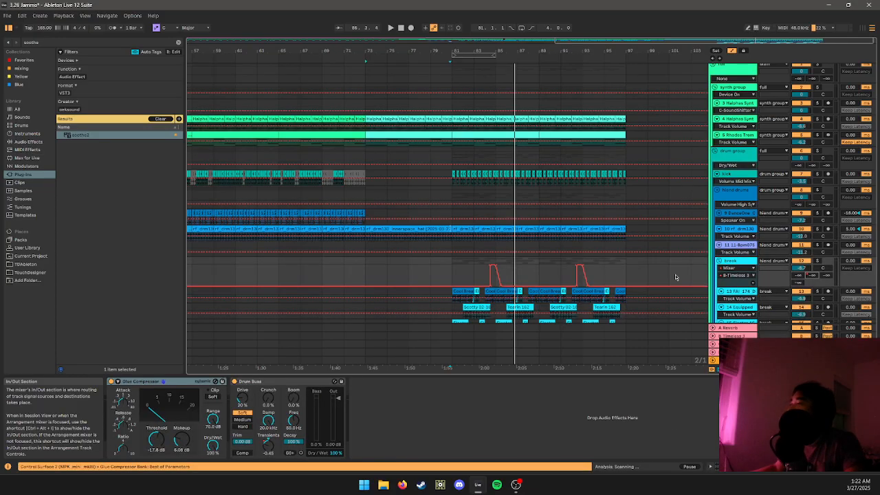
{"action": "scroll", "coordinate": [520, 255], "scroll_direction": "up", "scroll_amount": 3}
{"action": "scroll", "coordinate": [553, 244], "scroll_direction": "up", "scroll_amount": 3}
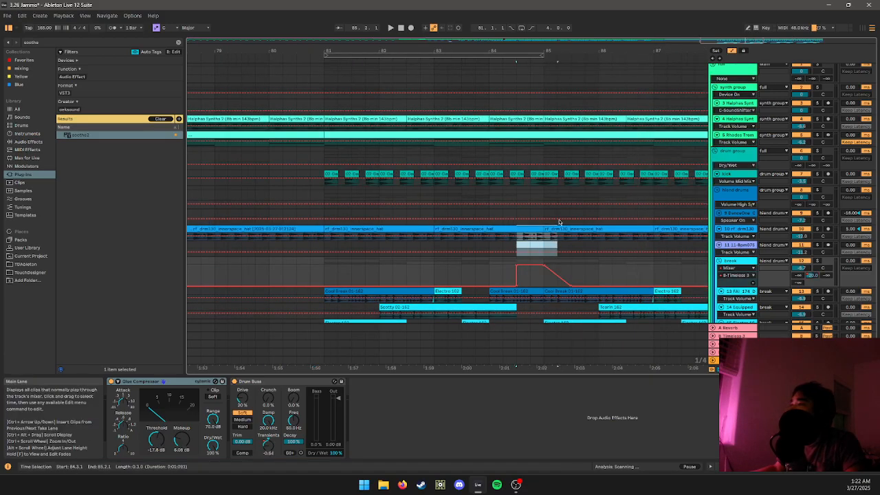
{"action": "left_click_drag", "start_coordinate": [557, 207], "coordinate": [558, 207]}
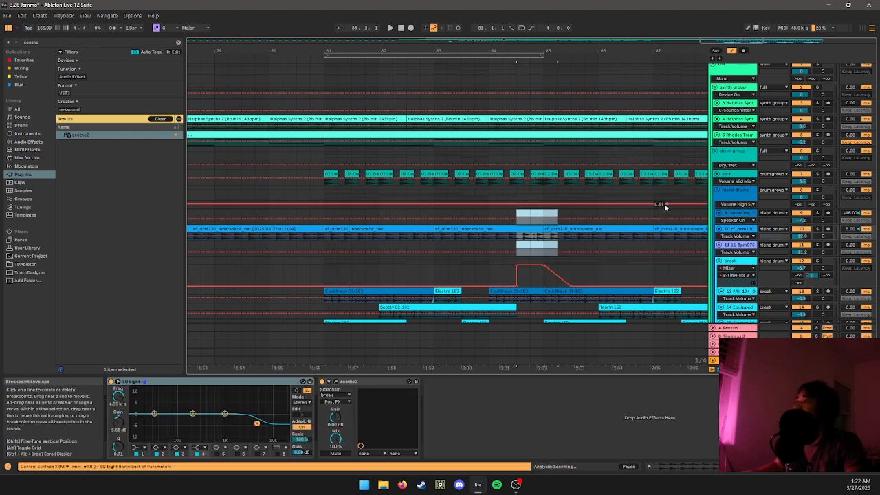
{"action": "key", "text": "a"}
{"action": "key", "text": "shift+Up"}
{"action": "key", "text": "shift+Up"}
{"action": "key", "text": "Up"}
{"action": "key", "text": "Down"}
{"action": "key", "text": "Down"}
{"action": "key", "text": "Down"}
{"action": "key", "text": "Down"}
{"action": "key", "text": "Down"}
{"action": "key", "text": "Down"}
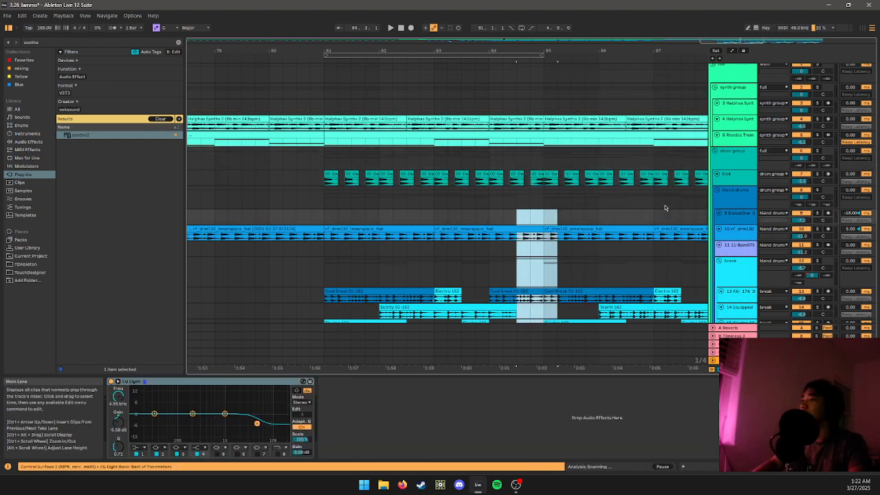
{"action": "key", "text": "Up"}
{"action": "key", "text": "shift+Up"}
{"action": "key", "text": "shift+Up"}
{"action": "key", "text": "shift+Up"}
{"action": "key", "text": "shift+Up"}
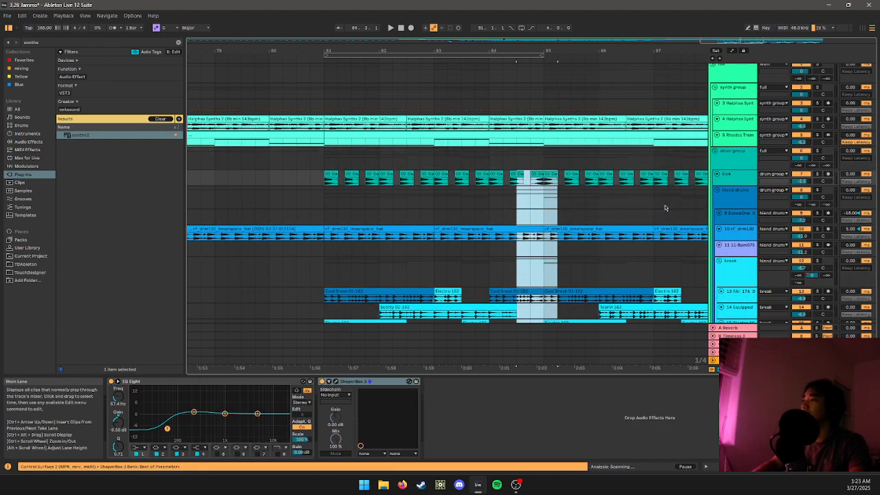
{"action": "key", "text": "shift+Down"}
{"action": "key", "text": "shift+Down"}
{"action": "key", "text": "shift+Up"}
{"action": "key", "text": "shift+Up"}
{"action": "key", "text": "shift+Down"}
{"action": "key", "text": "shift+Down"}
{"action": "key", "text": "shift+Down"}
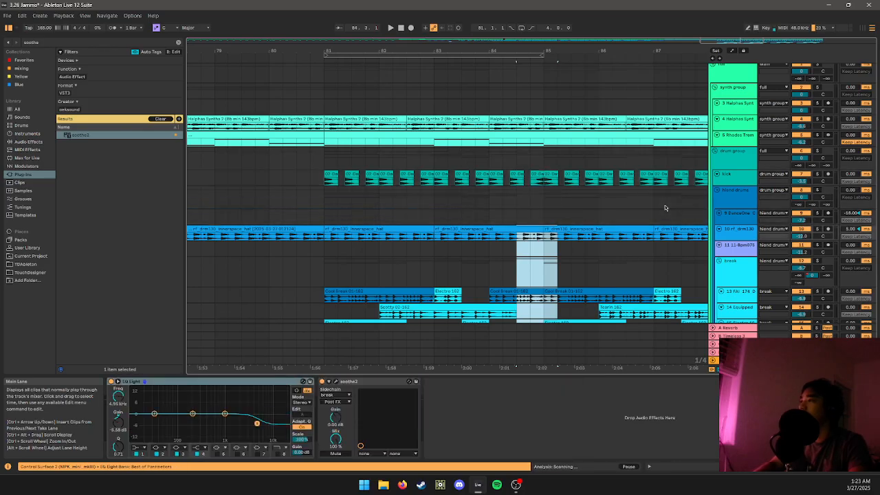
{"action": "key", "text": "shift+Down"}
{"action": "key", "text": "shift+Down"}
{"action": "key", "text": "Down"}
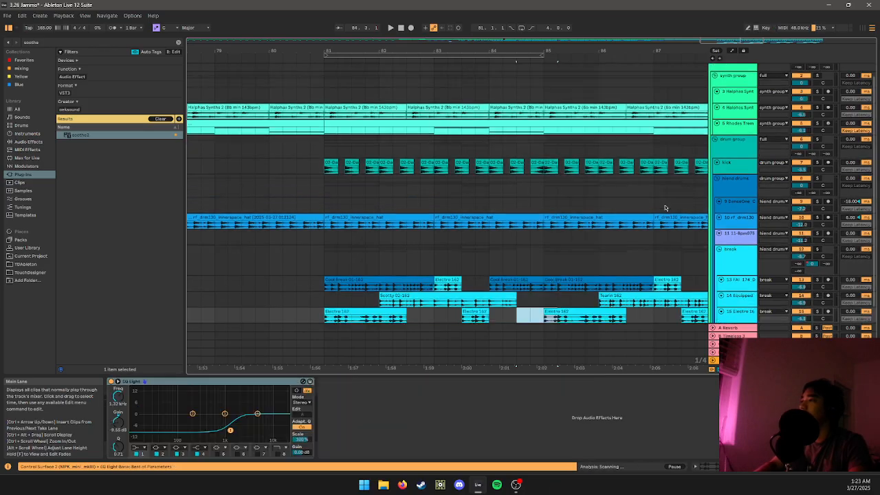
- Deactivate the rf_drm130 hat and kick clips between 84.3.1 and 85.2.1, under the break's delay throw
{"action": "key", "text": "Up"}
{"action": "key", "text": "Up"}
{"action": "key", "text": "Up"}
{"action": "key", "text": "Up"}
{"action": "key", "text": "Up"}
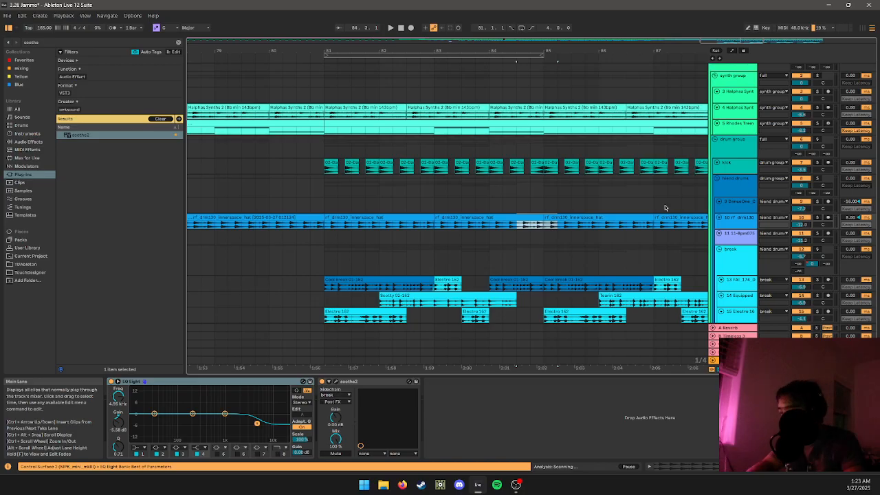
{"action": "key", "text": "Up"}
{"action": "key", "text": "Up"}
{"action": "key", "text": "Up"}
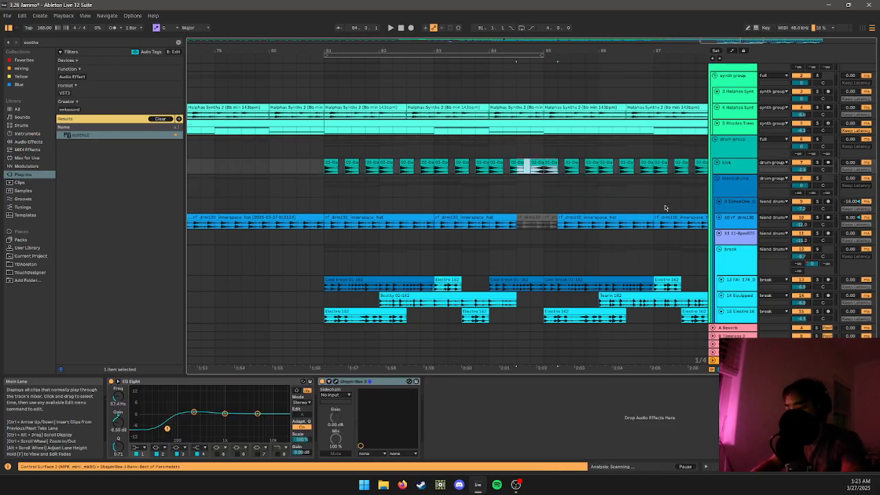
- Try deactivating the Rhodes clip between 84.3.1 and 85.2.1 and audition the gap from 82.3.1
{"action": "key", "text": "Up"}
{"action": "key", "text": "Up"}
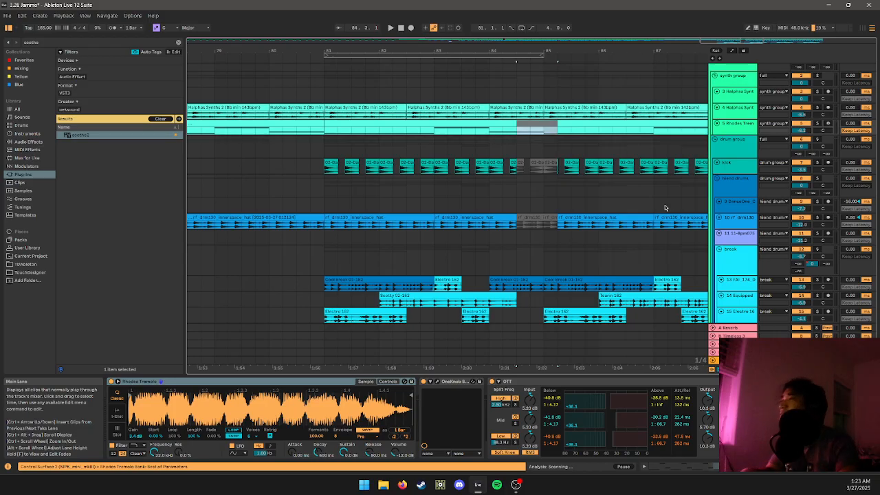
{"action": "left_click", "coordinate": [410, 187]}
{"action": "scroll", "coordinate": [517, 205], "scroll_direction": "down", "scroll_amount": 3, "text": "ctrl"}
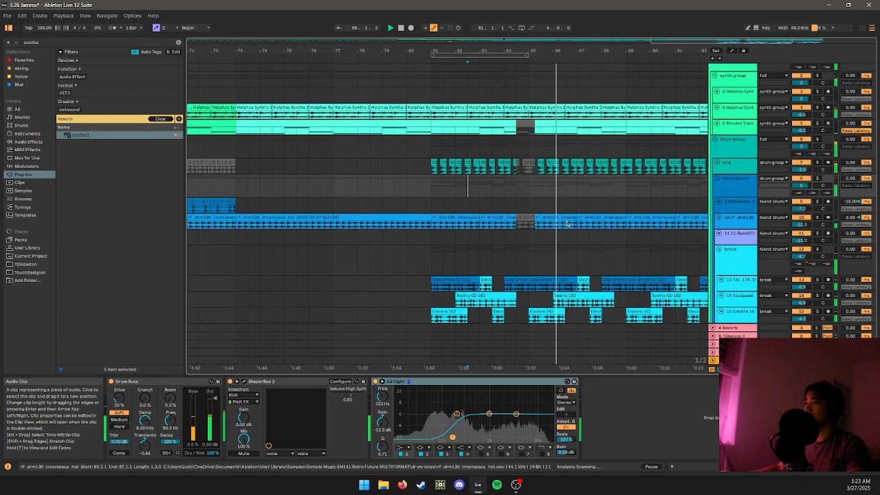
{"action": "scroll", "coordinate": [548, 138], "scroll_direction": "up", "scroll_amount": 3, "text": "ctrl"}
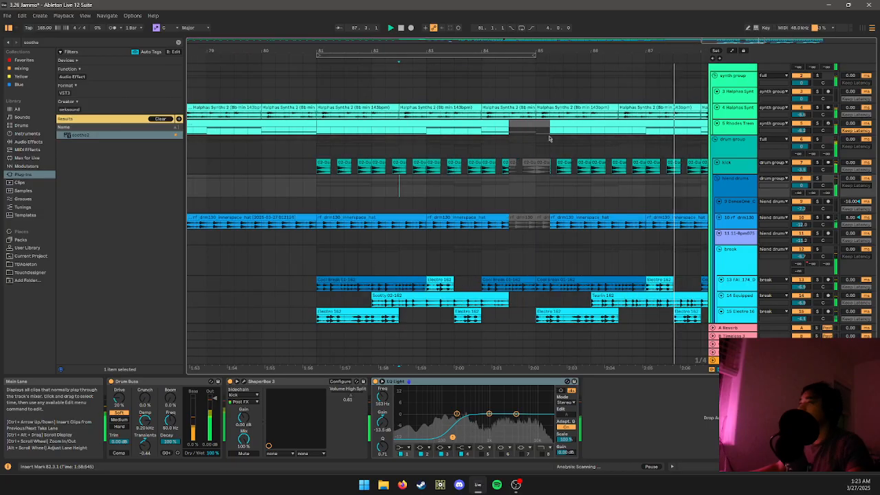
- Try extending the active Rhodes clip's start back to bar 85 and cutting the Halphas Synths audio from 84.3.1 to 85.1.1
{"action": "left_click", "coordinate": [550, 131]}
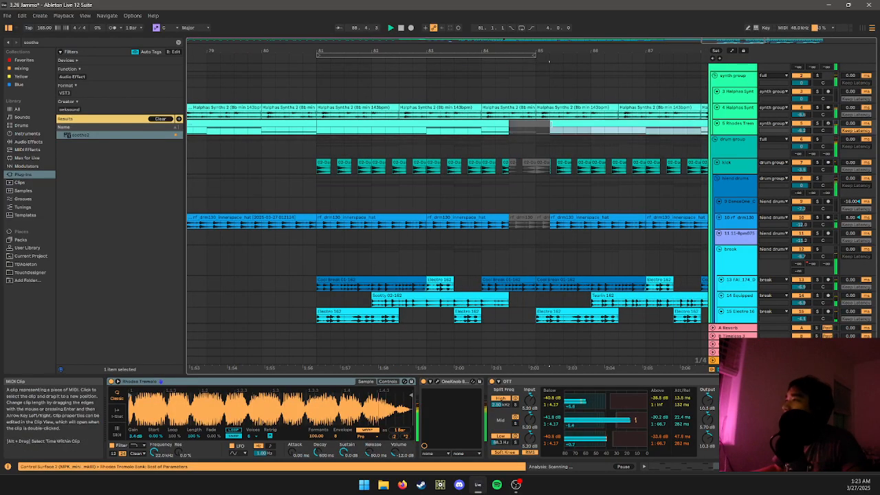
{"action": "left_click", "coordinate": [550, 138]}
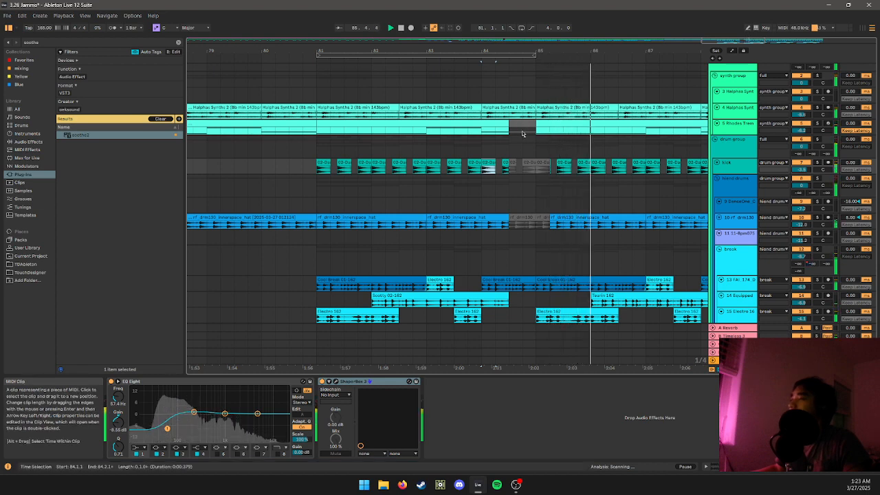
{"action": "key", "text": "space"}
{"action": "left_click_drag", "start_coordinate": [535, 108], "coordinate": [499, 119]}
{"action": "left_click", "coordinate": [552, 135]}
{"action": "key", "text": "space"}
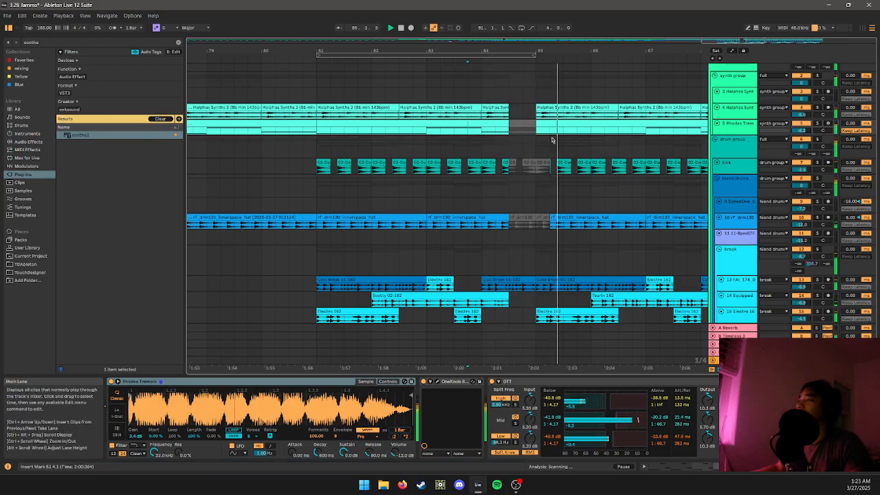
- Undo the Rhodes and Halphas Synths edits around bars 84 to 85 and replay the passage
{"action": "key", "text": "ctrl+z"}
{"action": "key", "text": "ctrl+z"}
{"action": "key", "text": "ctrl+z"}
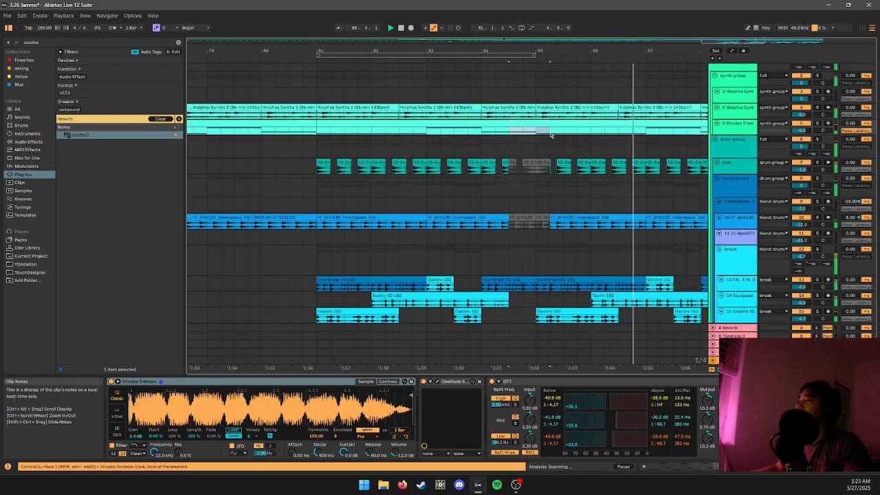
{"action": "key", "text": "space"}
{"action": "key", "text": "space"}
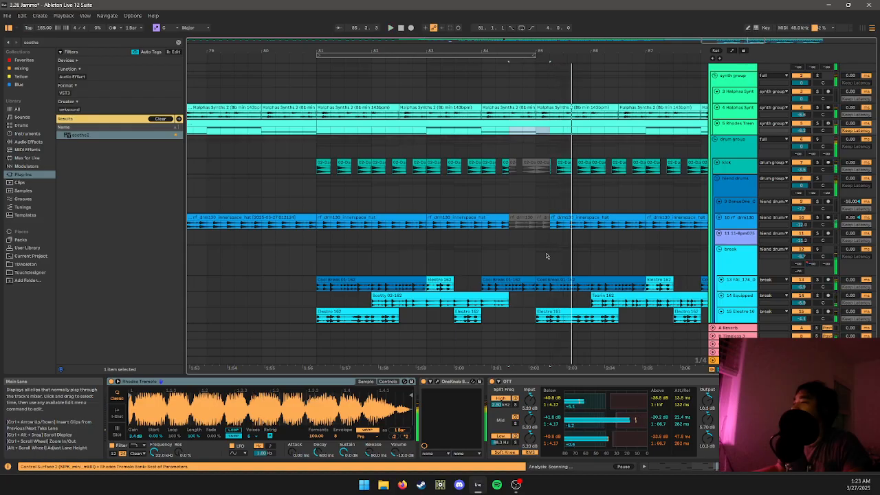
- Trim the start of the Halphas Synths clip at bar 85 to 85.2.1 and audition the gap from bar 84
{"action": "left_click_drag", "start_coordinate": [551, 133], "coordinate": [542, 130]}
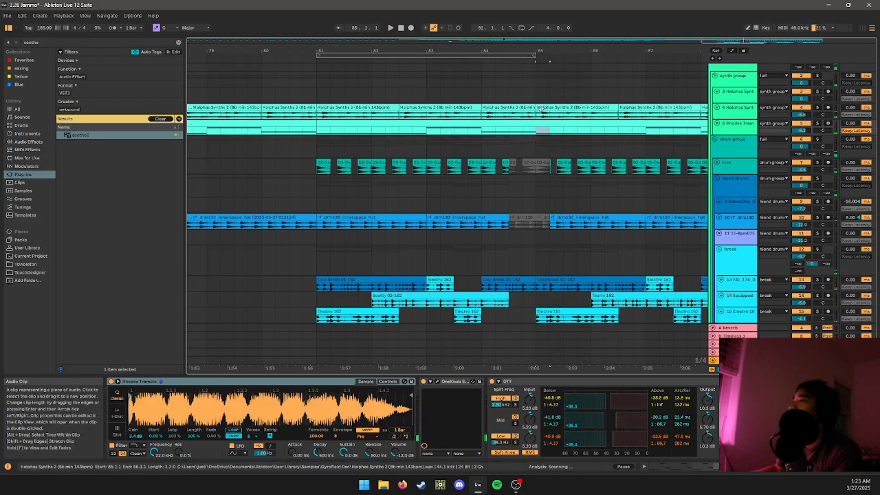
{"action": "left_click", "coordinate": [548, 109]}
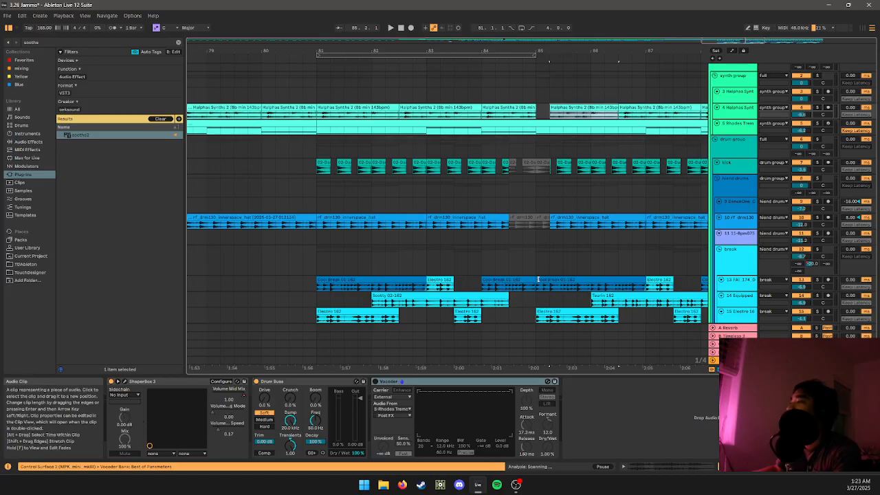
{"action": "left_click", "coordinate": [554, 217]}
{"action": "key", "text": "space"}
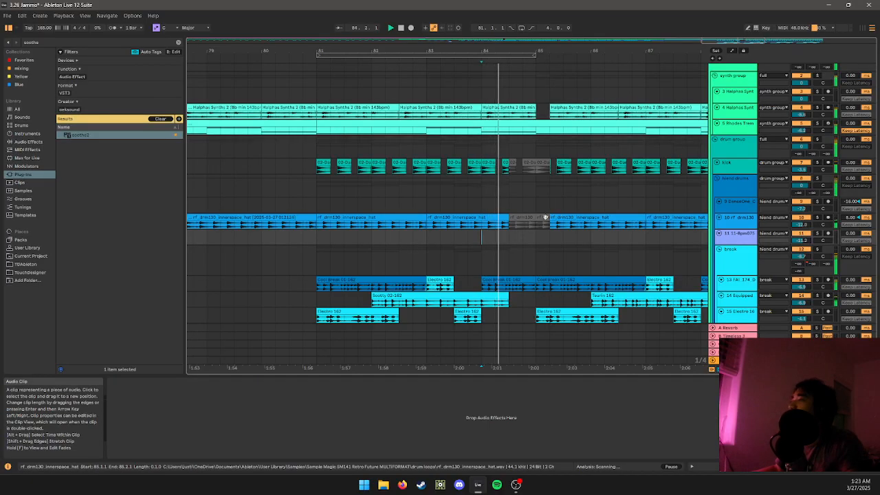
- Trim the active hat clip's start to 85.3.1 and reactivate the kick clips between 84.4.1 and 85.2.1
{"action": "left_click_drag", "start_coordinate": [553, 217], "coordinate": [565, 217]}
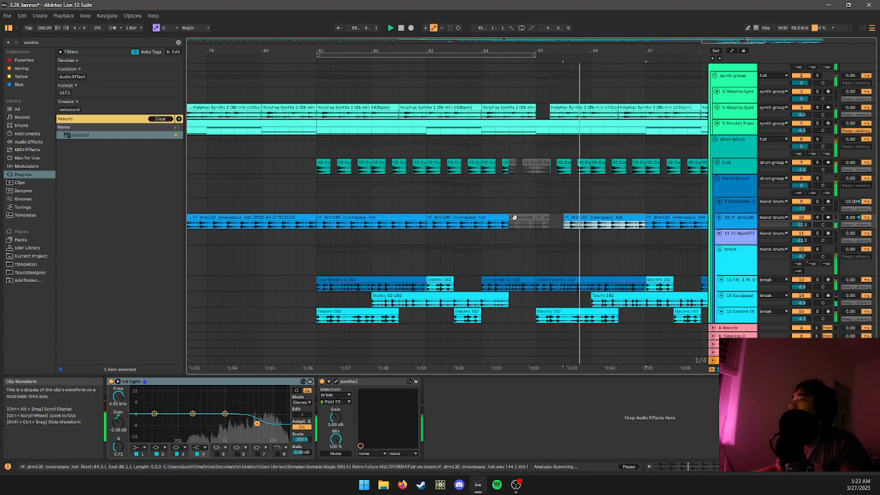
{"action": "left_click", "coordinate": [507, 242]}
{"action": "left_click", "coordinate": [540, 165]}
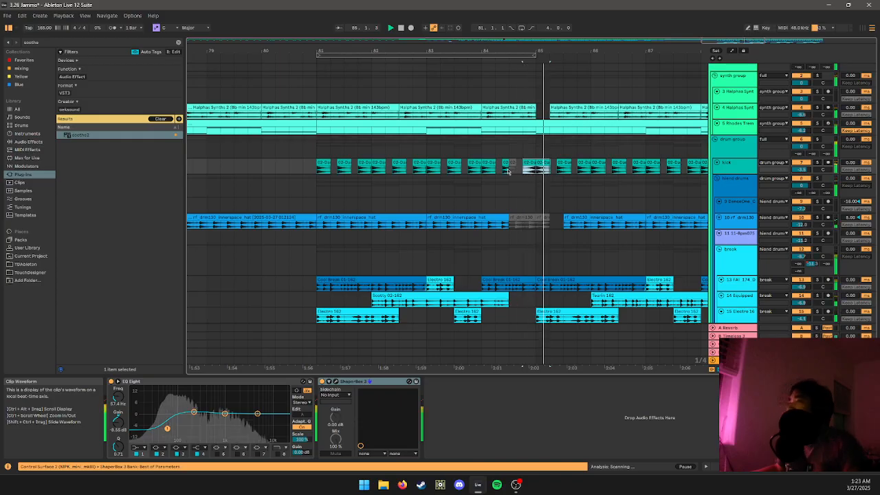
{"action": "left_click", "coordinate": [507, 183]}
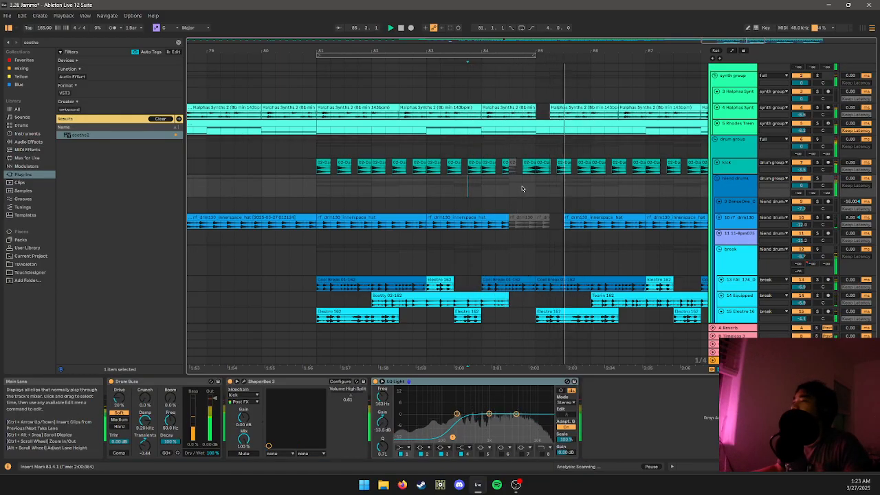
- Deactivate the rf_drm130 hat clips between 92.3.1 and 93.3.1 and show the automation lanes to compare with the delay throw
{"action": "scroll", "coordinate": [528, 194], "scroll_direction": "down", "scroll_amount": 3}
{"action": "scroll", "coordinate": [564, 184], "scroll_direction": "up", "scroll_amount": 3}
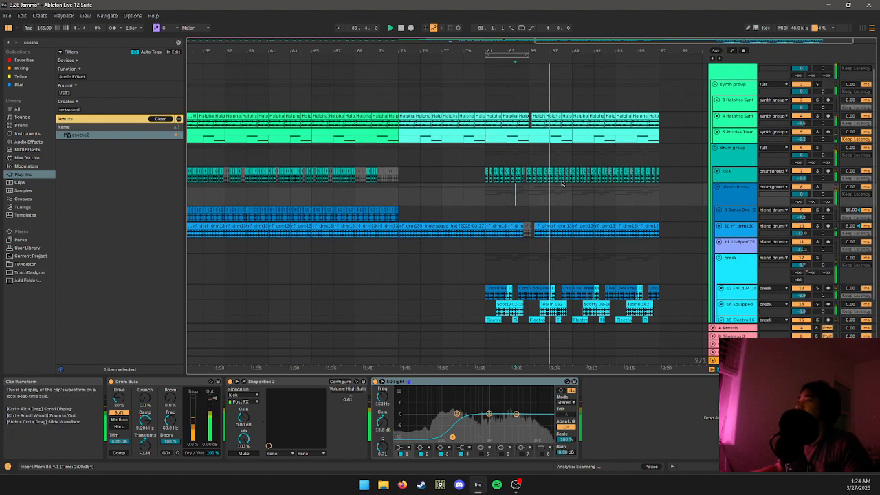
{"action": "scroll", "coordinate": [563, 185], "scroll_direction": "down", "scroll_amount": 1}
{"action": "scroll", "coordinate": [570, 189], "scroll_direction": "down", "scroll_amount": 3}
{"action": "key", "text": "a"}
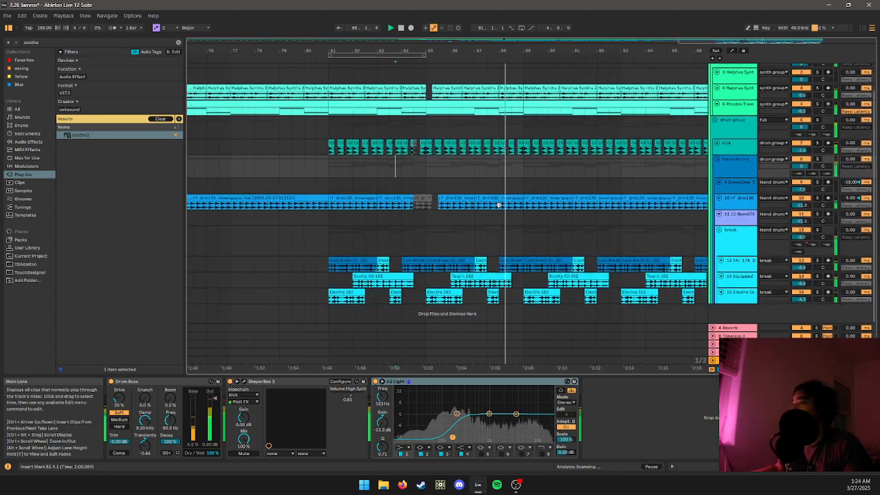
{"action": "key", "text": "a"}
{"action": "left_click", "coordinate": [583, 204]}
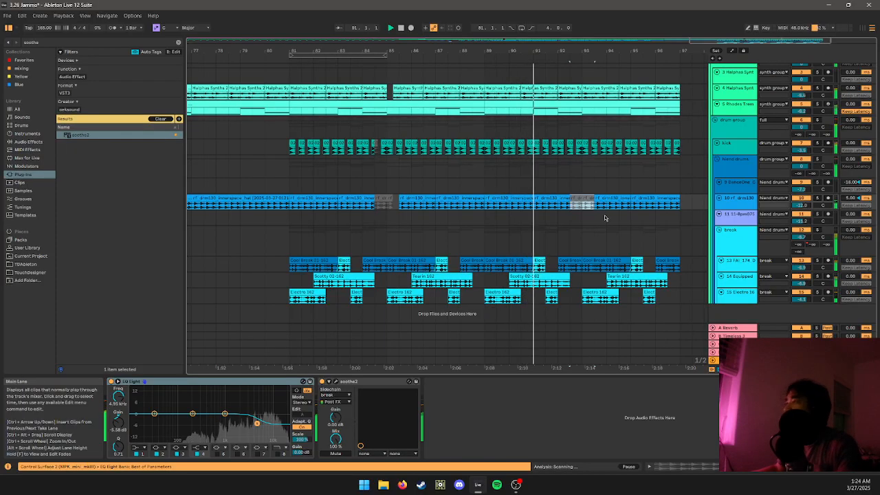
{"action": "key", "text": "a"}
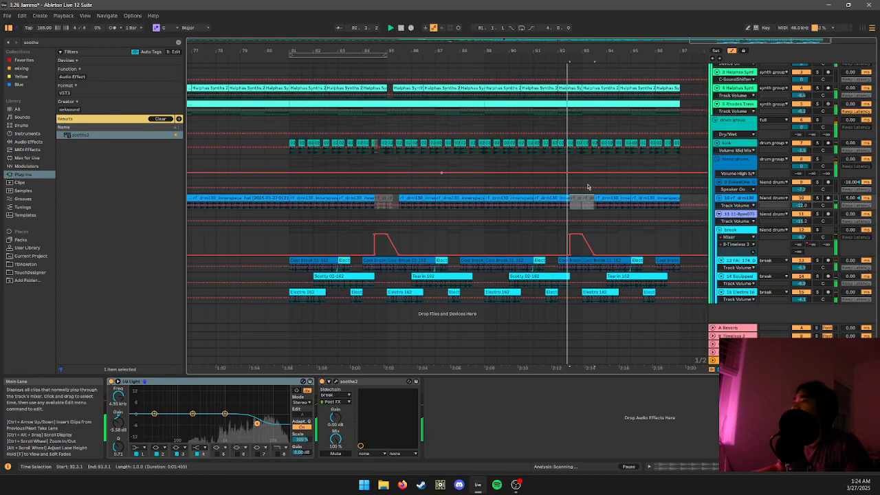
- Hide the automation lanes in the arrangement and save the project
{"action": "key", "text": "a"}
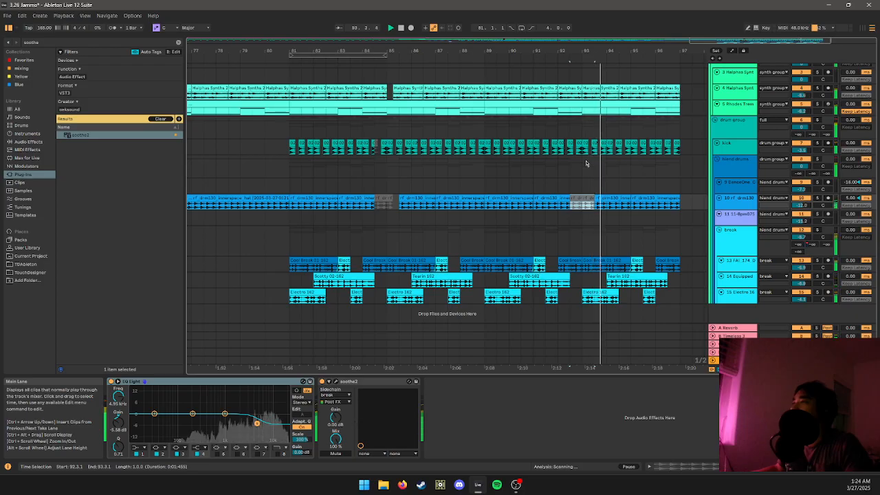
{"action": "scroll", "coordinate": [588, 172], "scroll_direction": "down", "scroll_amount": 2}
{"action": "key", "text": "ctrl+s"}
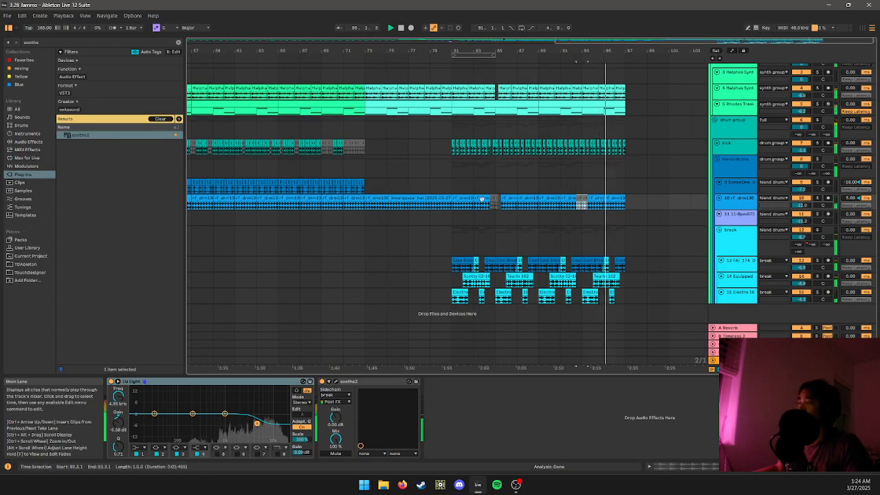
{"action": "right_click", "coordinate": [468, 215]}
{"action": "key", "text": "Escape"}
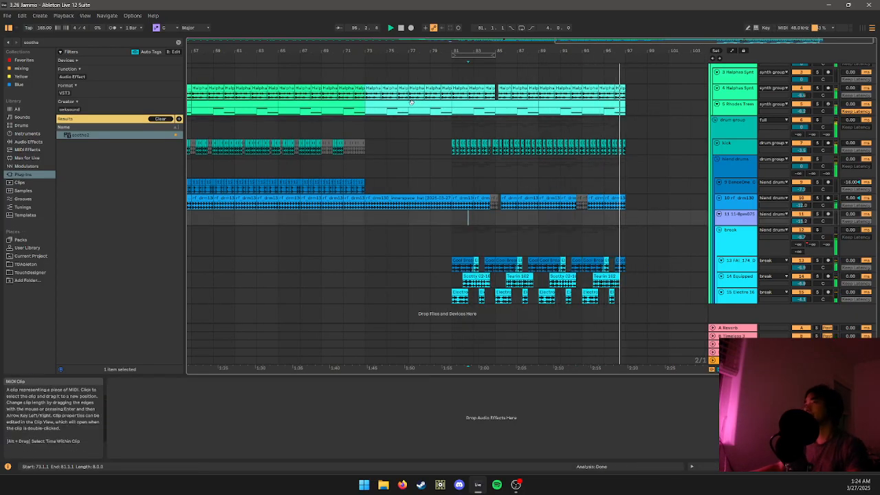
- Stop playback, select bars 33 to 37 on the FAI 174 break track, and briefly audition the arrangement from bar 33
{"action": "scroll", "coordinate": [536, 148], "scroll_direction": "down", "scroll_amount": 3}
{"action": "scroll", "coordinate": [495, 171], "scroll_direction": "down", "scroll_amount": 1}
{"action": "key", "text": "space"}
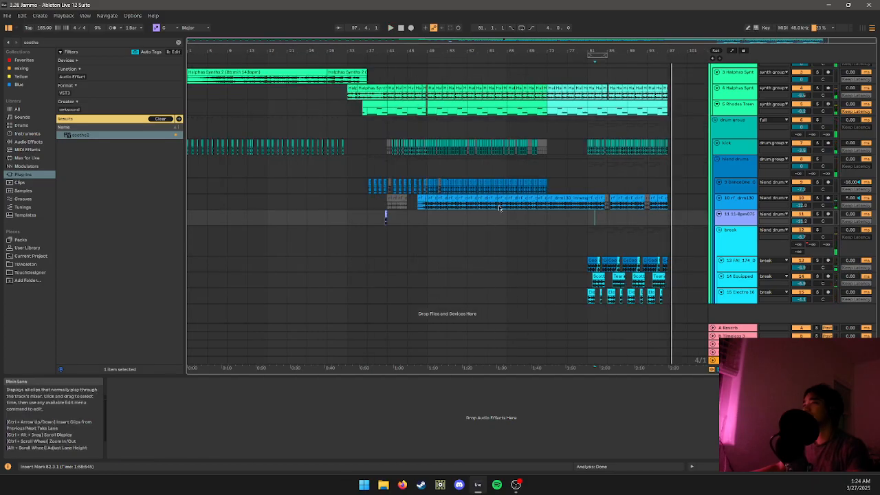
{"action": "key", "text": "x"}
{"action": "scroll", "coordinate": [437, 257], "scroll_direction": "down", "scroll_amount": 1}
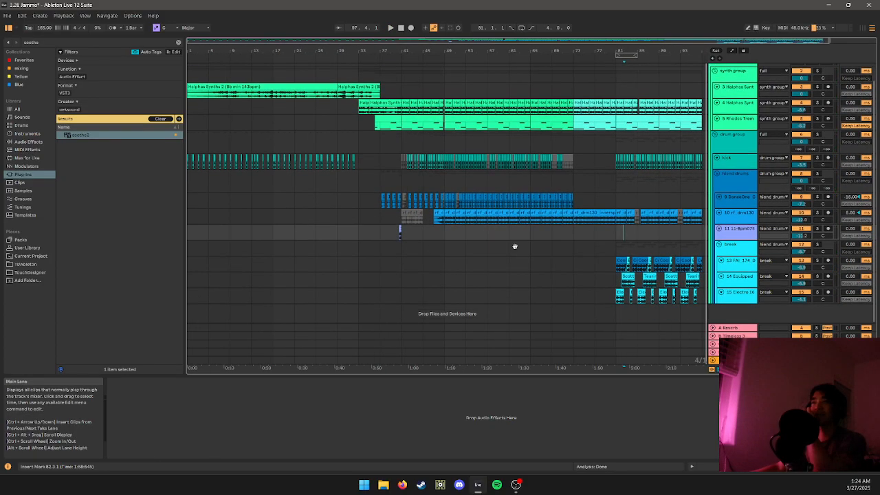
{"action": "scroll", "coordinate": [549, 276], "scroll_direction": "up", "scroll_amount": 1}
{"action": "left_click_drag", "start_coordinate": [485, 274], "coordinate": [422, 273]}
{"action": "left_click_drag", "start_coordinate": [361, 273], "coordinate": [379, 273]}
{"action": "key", "text": "space"}
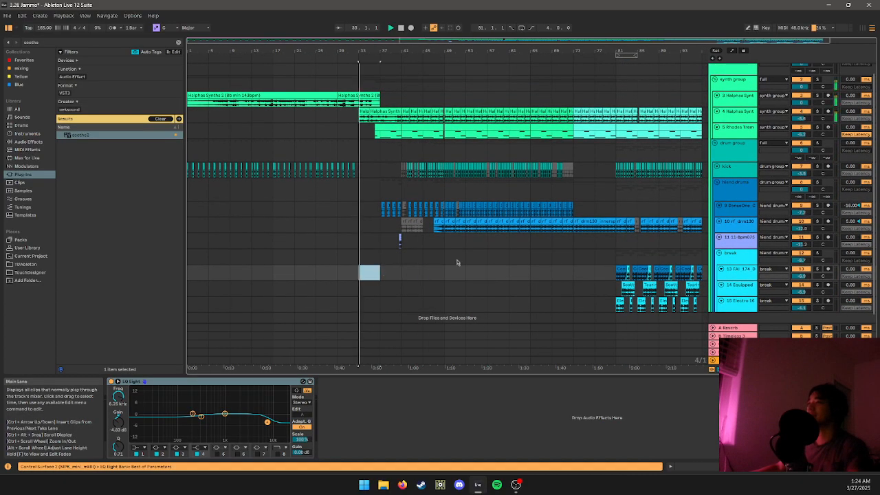
{"action": "key", "text": "space"}
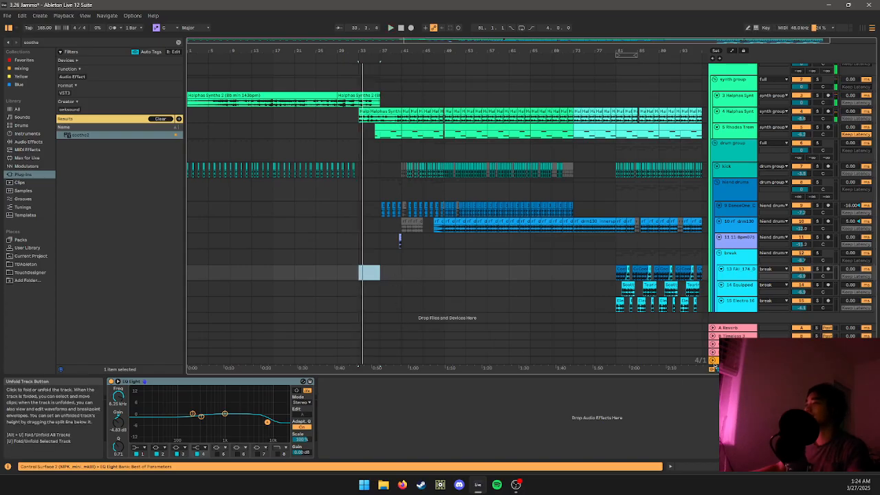
- Search the plug-ins for "transit" and insert Transit 2 at the front of the Main track's effect chain, before Pro-MB
{"action": "left_click", "coordinate": [712, 360]}
{"action": "left_click", "coordinate": [128, 44]}
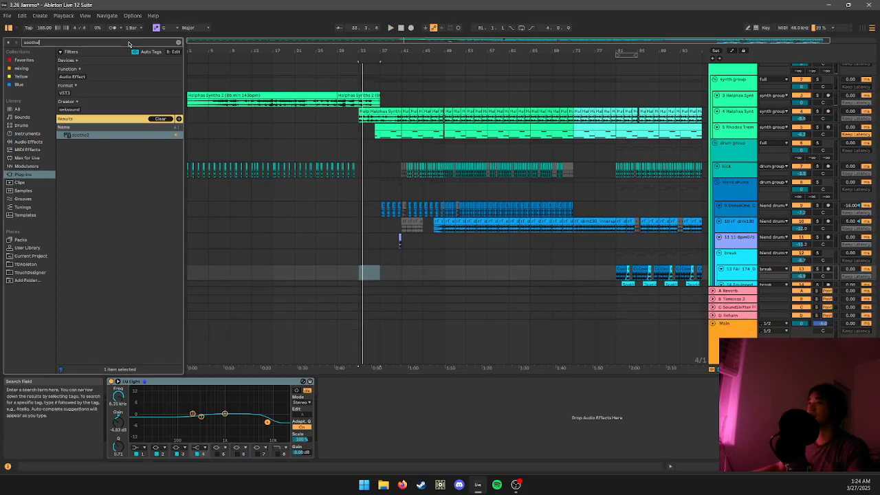
{"action": "type", "text": "transit"}
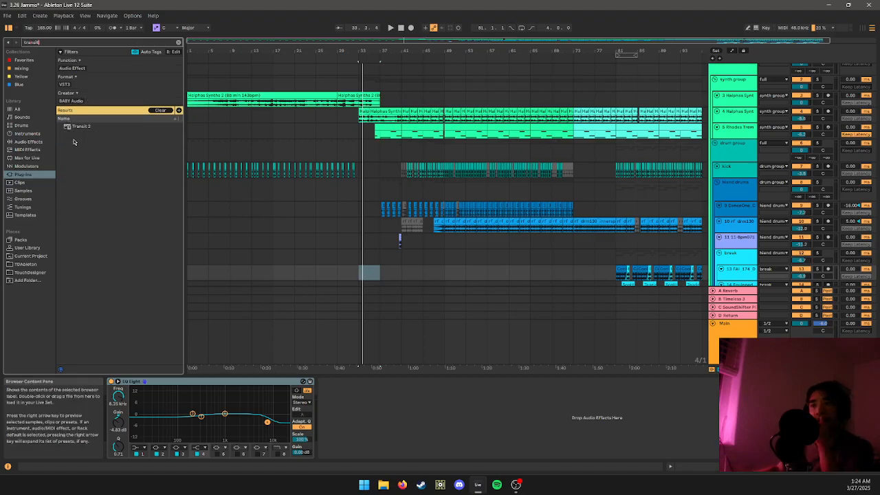
{"action": "left_click", "coordinate": [379, 334]}
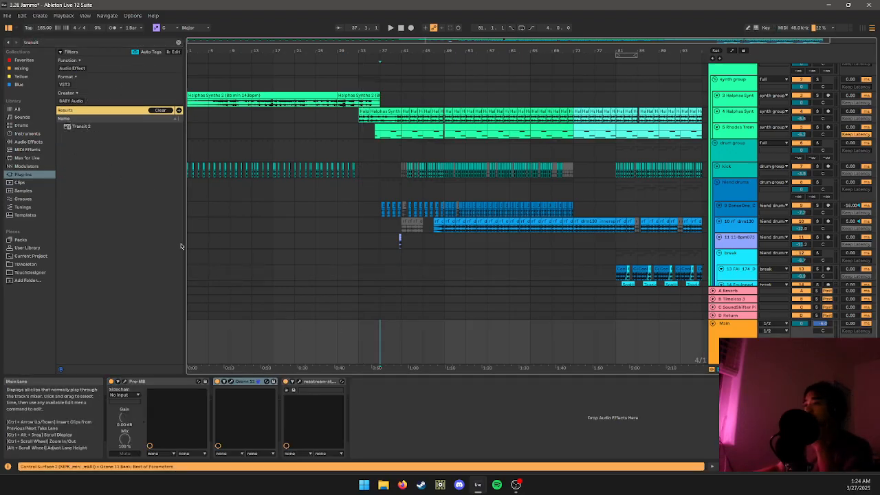
{"action": "left_click", "coordinate": [81, 128]}
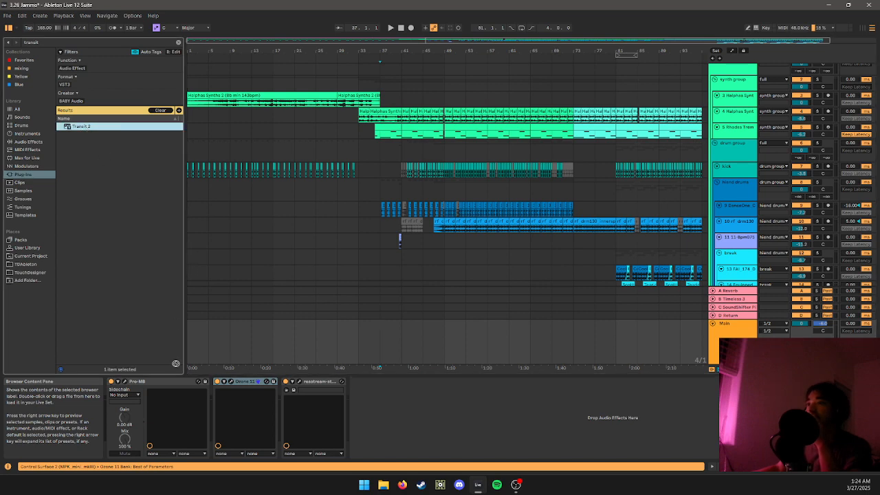
{"action": "left_click_drag", "start_coordinate": [176, 364], "coordinate": [142, 415]}
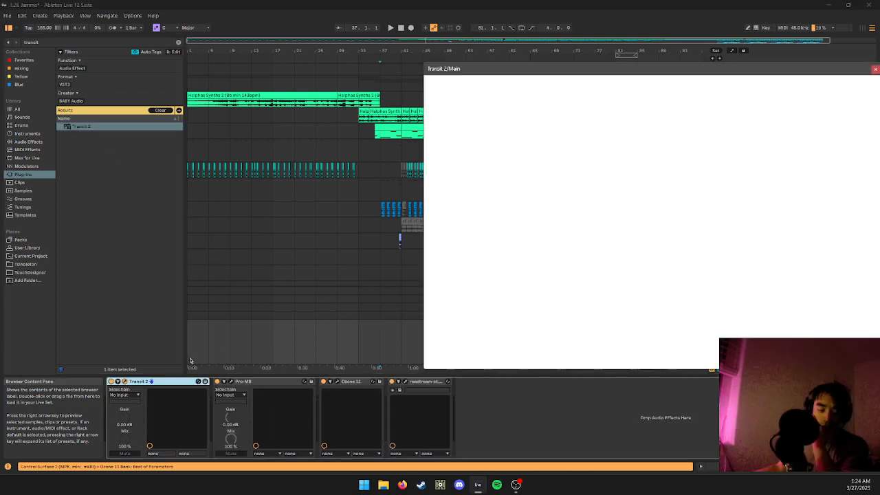
{"action": "right_click", "coordinate": [191, 360]}
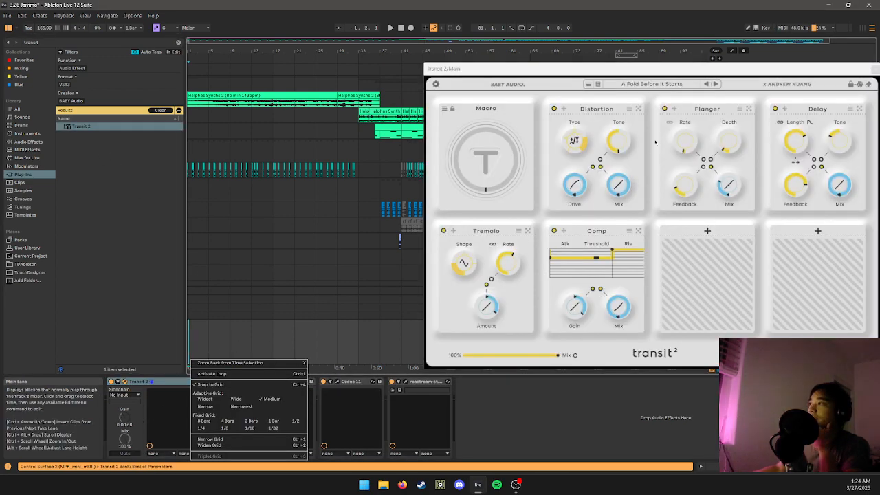
- Browse Transit 2's Transition presets and load Studio Tape Flange
{"action": "left_click_drag", "start_coordinate": [703, 72], "coordinate": [576, 104]}
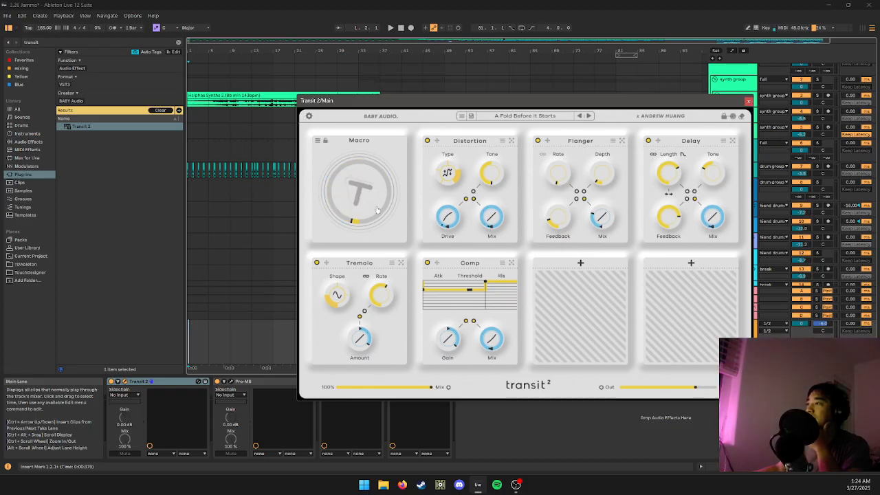
{"action": "left_click_drag", "start_coordinate": [376, 204], "coordinate": [393, 121]}
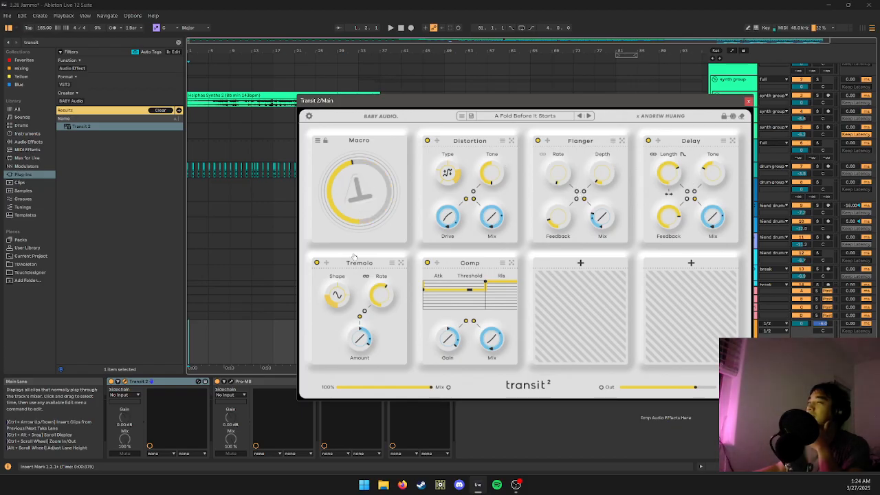
{"action": "left_click", "coordinate": [507, 121]}
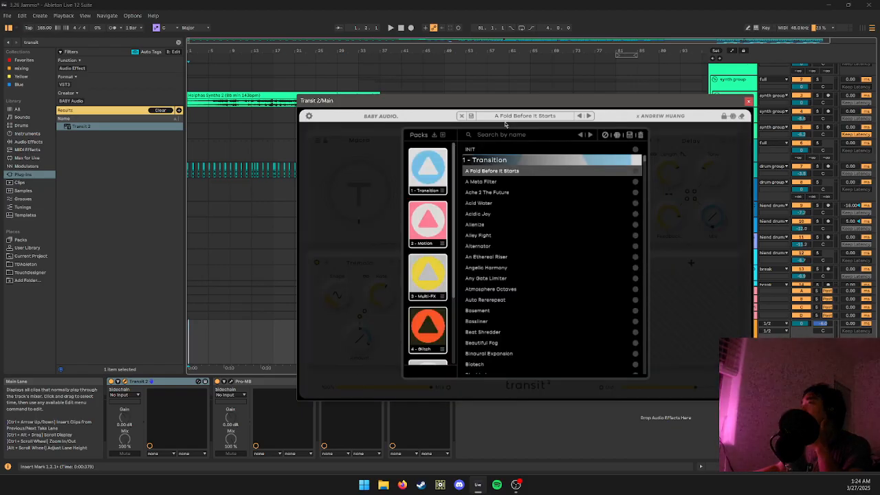
{"action": "scroll", "coordinate": [618, 206], "scroll_direction": "down", "scroll_amount": 5}
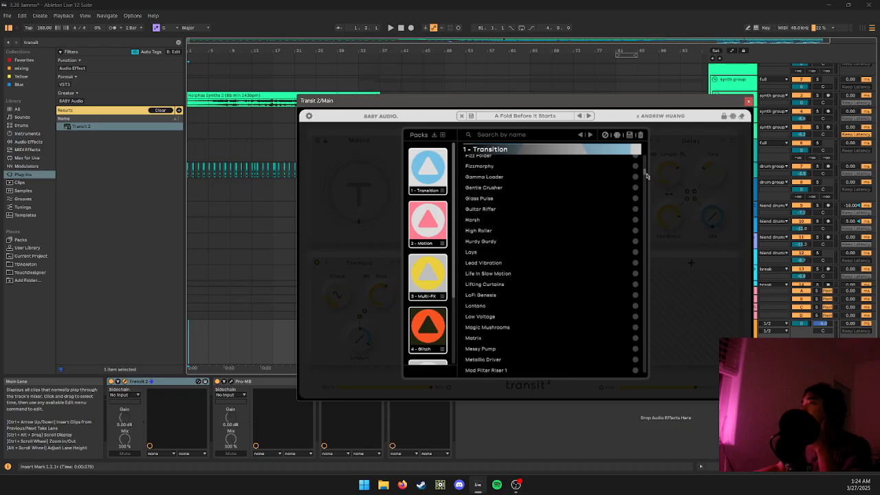
{"action": "left_click_drag", "start_coordinate": [646, 174], "coordinate": [633, 224]}
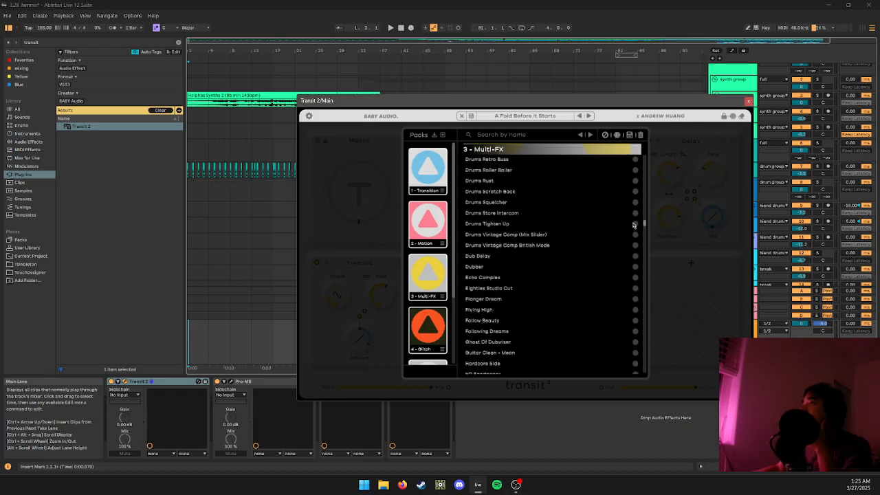
{"action": "scroll", "coordinate": [531, 223], "scroll_direction": "up", "scroll_amount": 10}
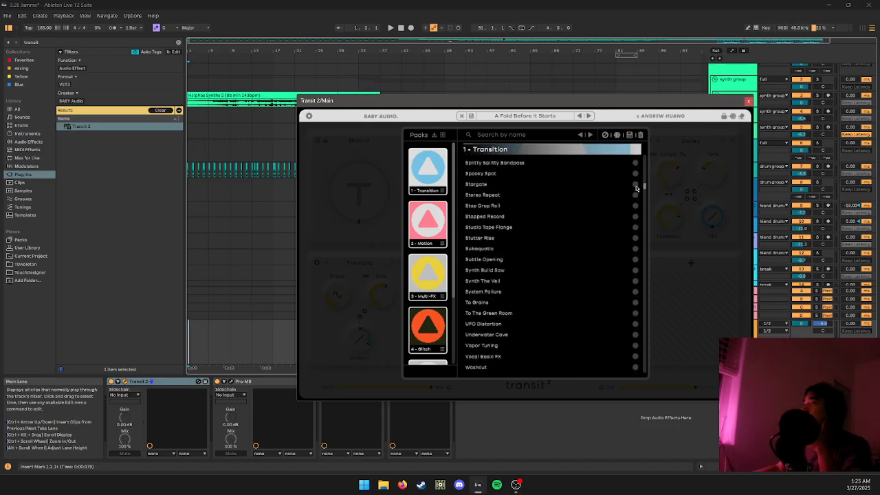
{"action": "scroll", "coordinate": [529, 226], "scroll_direction": "down", "scroll_amount": 3}
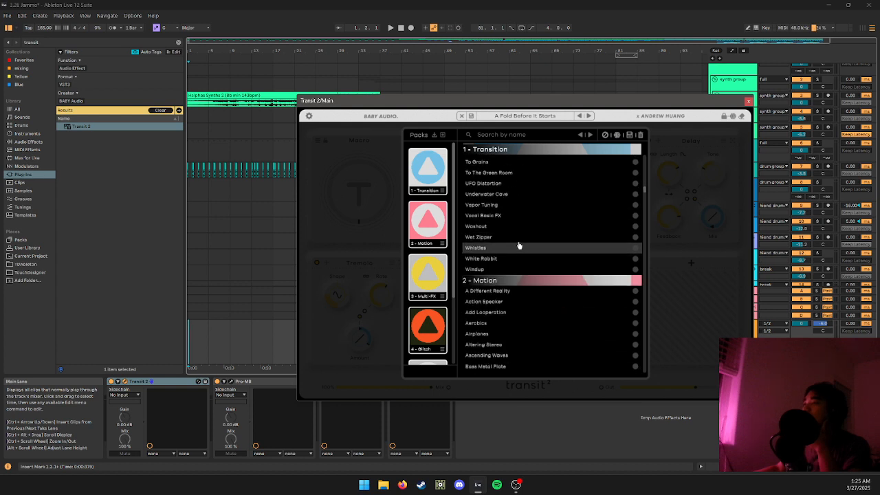
{"action": "scroll", "coordinate": [519, 234], "scroll_direction": "up", "scroll_amount": 6}
{"action": "scroll", "coordinate": [519, 237], "scroll_direction": "down", "scroll_amount": 3}
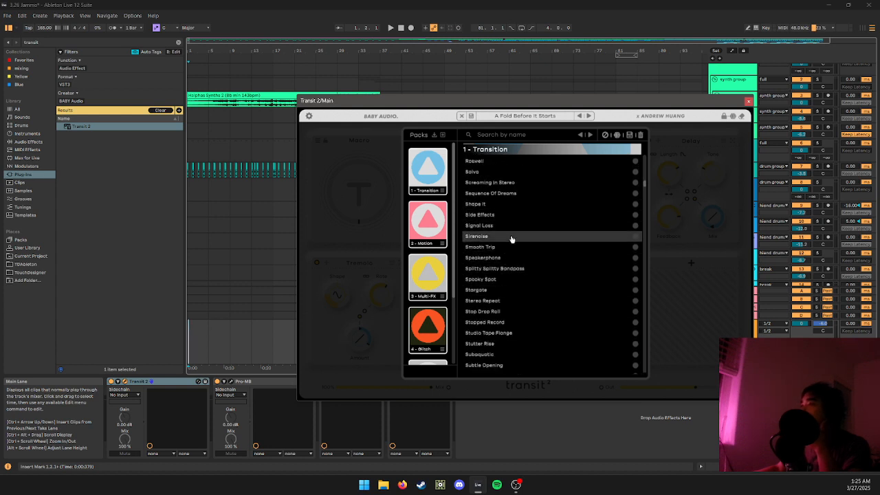
{"action": "scroll", "coordinate": [511, 248], "scroll_direction": "down", "scroll_amount": 3}
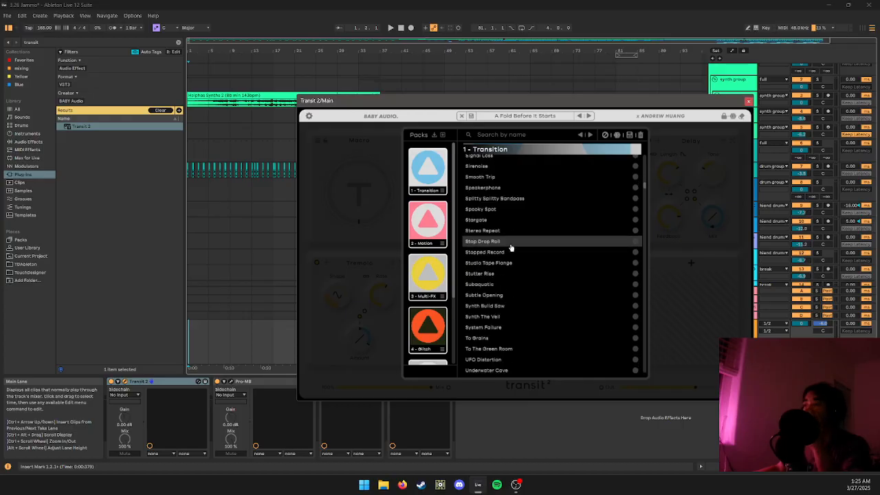
{"action": "left_click", "coordinate": [504, 264]}
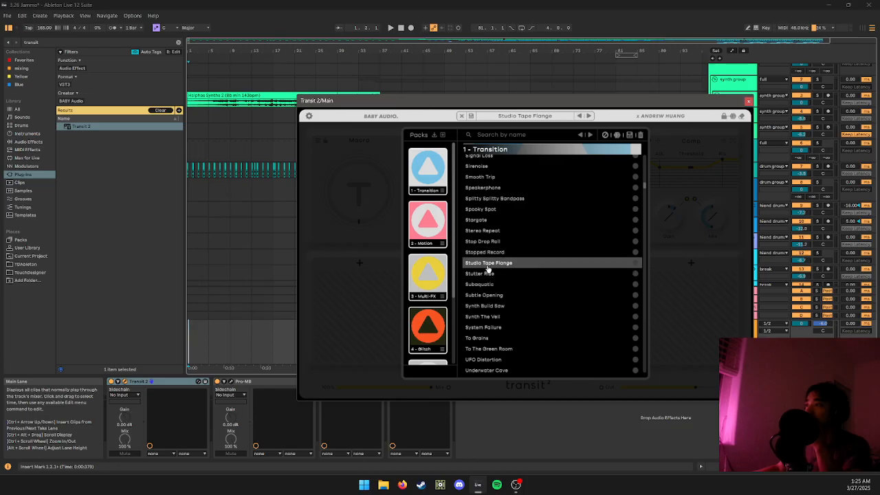
{"action": "left_click", "coordinate": [379, 270]}
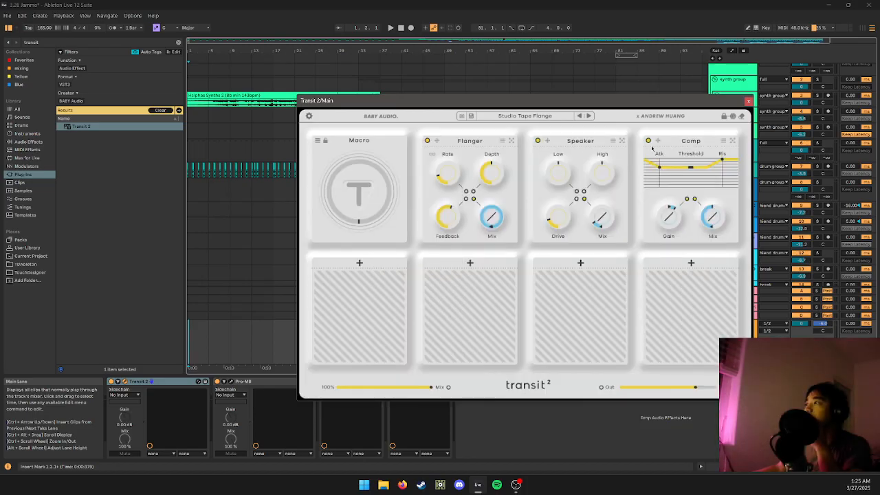
- Configure Transit 2 to expose its Macro and Global Mix parameters, with Macro at 0% and Global Mix at 100%
{"action": "left_click_drag", "start_coordinate": [706, 103], "coordinate": [693, 53]}
{"action": "left_click", "coordinate": [118, 382]}
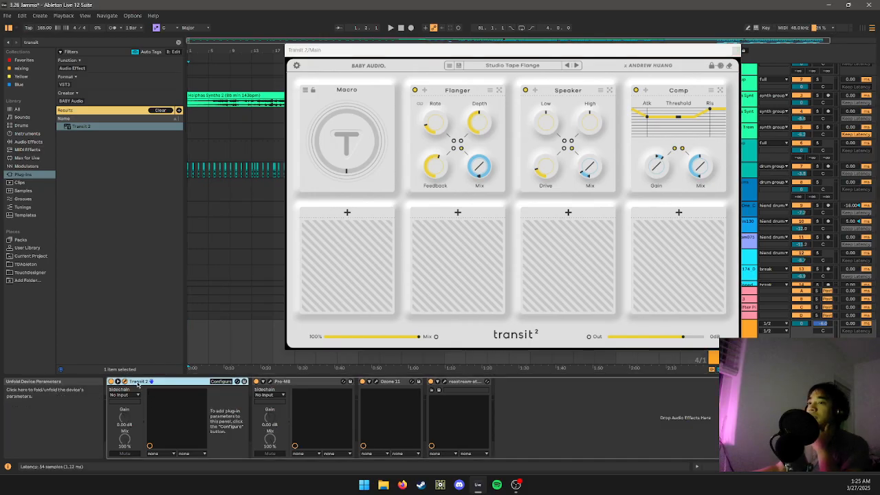
{"action": "left_click", "coordinate": [345, 148]}
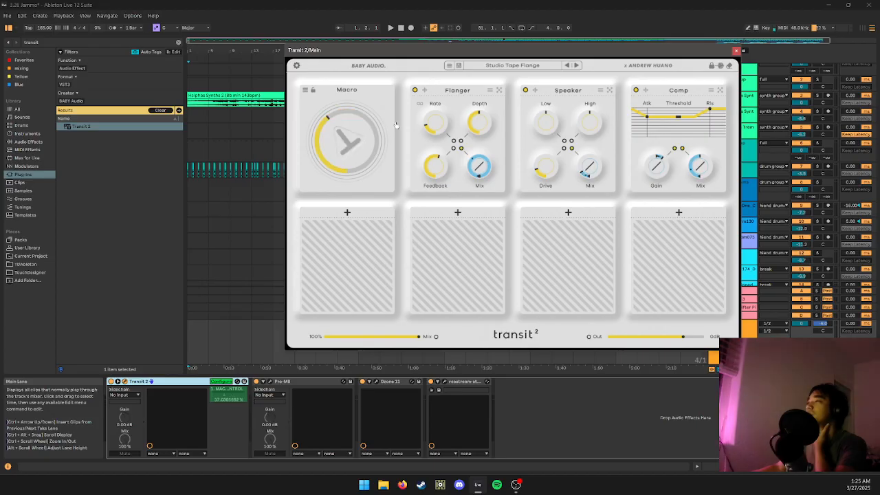
{"action": "left_click_drag", "start_coordinate": [391, 143], "coordinate": [366, 284]}
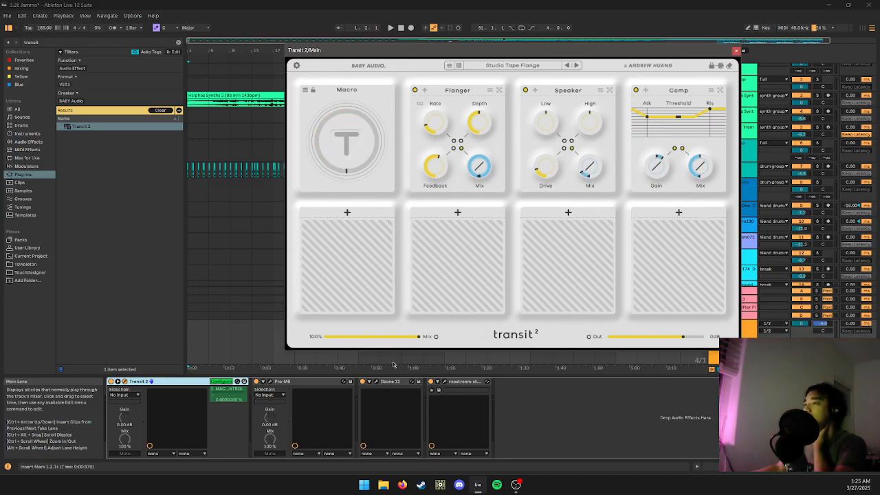
{"action": "left_click", "coordinate": [415, 337]}
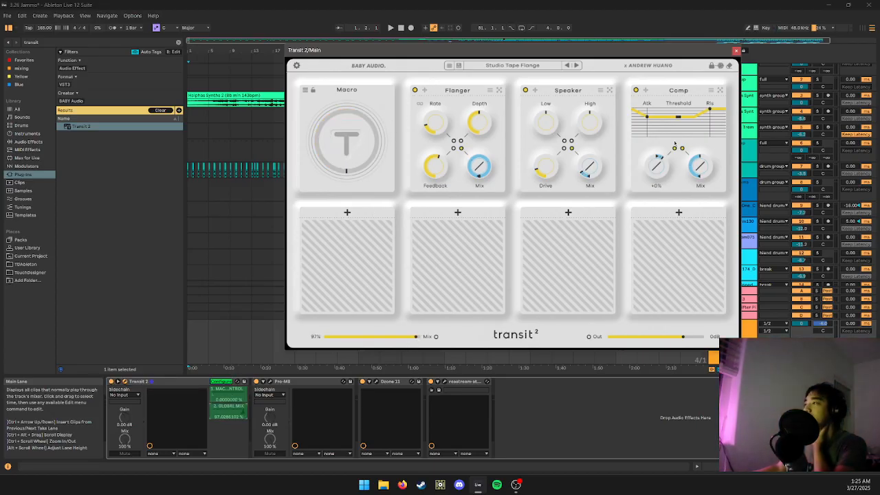
{"action": "left_click", "coordinate": [737, 49]}
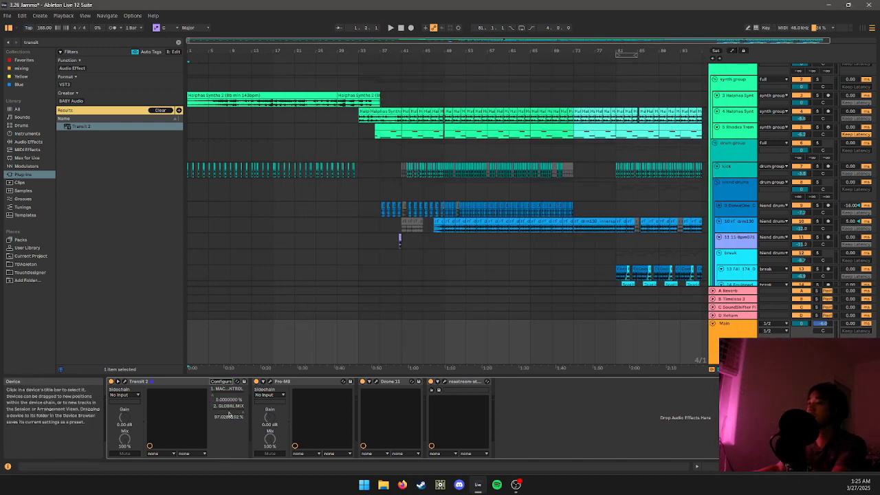
{"action": "right_click", "coordinate": [237, 416]}
{"action": "left_click", "coordinate": [251, 422]}
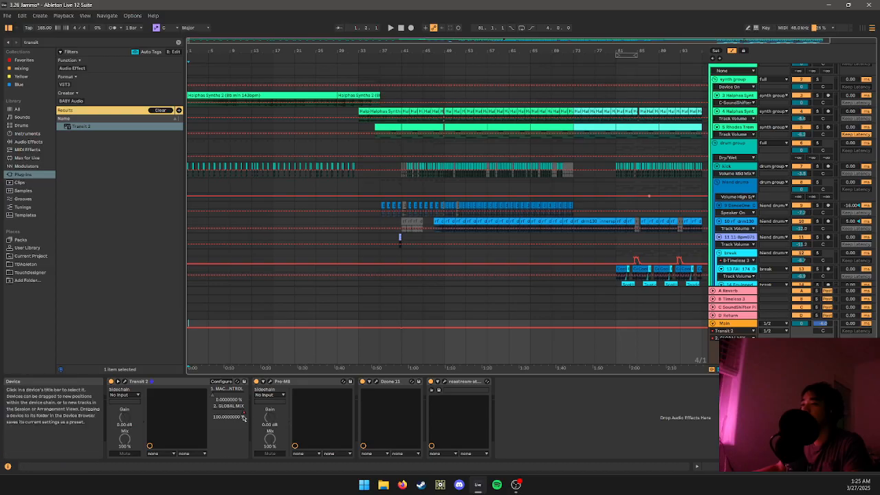
- Automate Transit 2's Macro on the Main track with a curve rising from 0% at bar 33 to 100% at bar 41, then dropping straight to 0%
{"action": "right_click", "coordinate": [224, 395]}
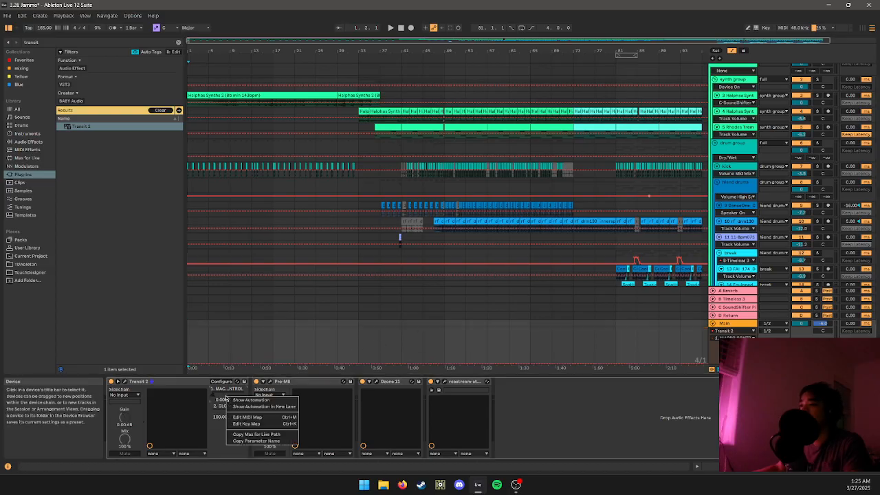
{"action": "left_click", "coordinate": [250, 401]}
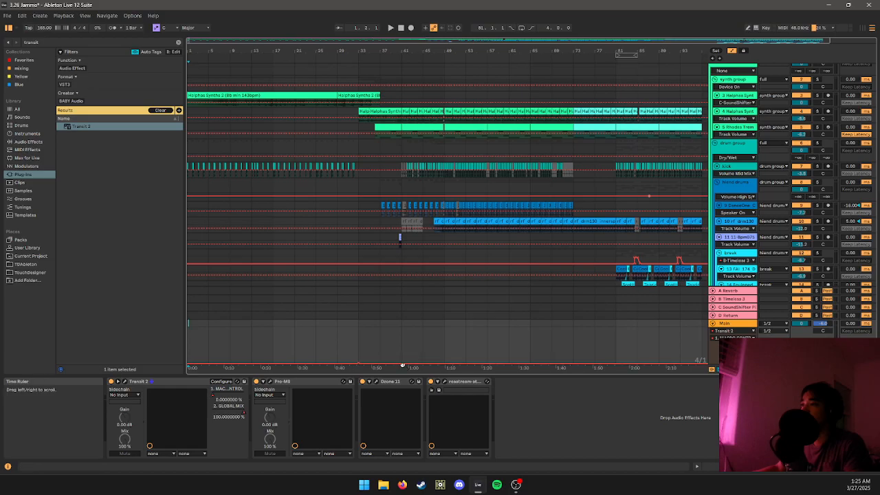
{"action": "left_click_drag", "start_coordinate": [395, 329], "coordinate": [400, 331]}
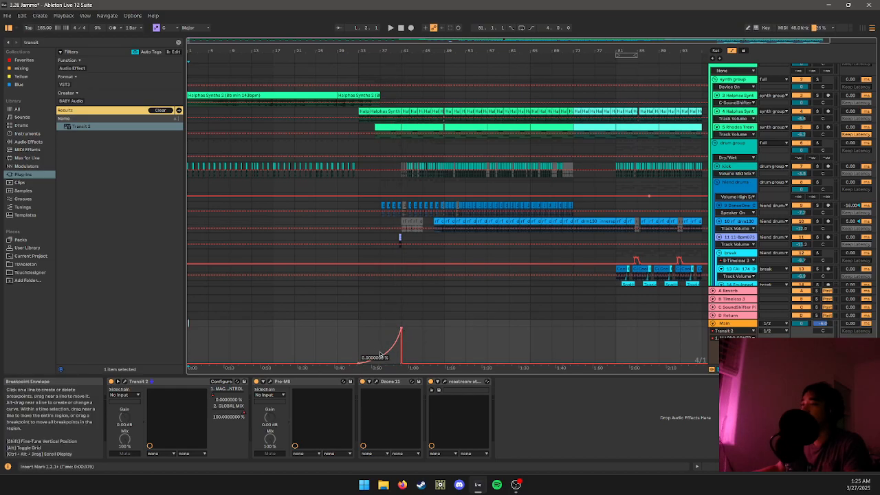
- Automate Transit 2's Global Mix on the Main track to ramp from 100% at bar 41 down to 0% at bar 49
{"action": "right_click", "coordinate": [229, 398]}
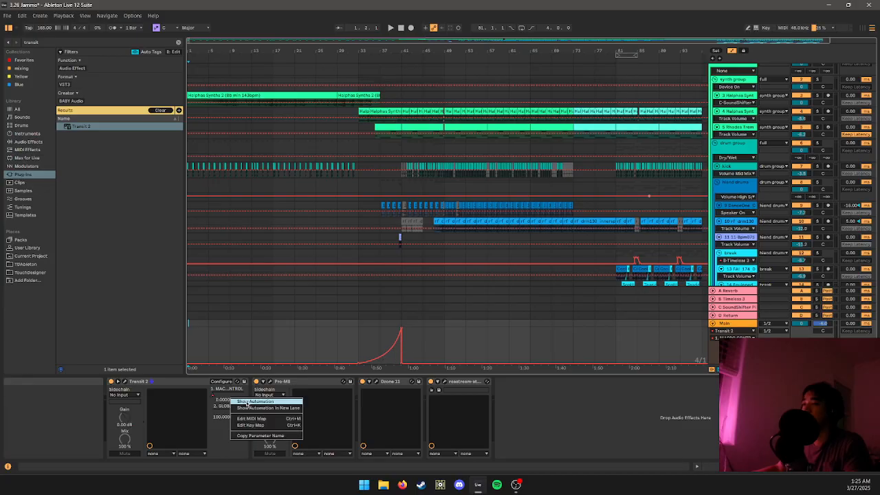
{"action": "left_click", "coordinate": [242, 403]}
{"action": "right_click", "coordinate": [232, 413]}
{"action": "left_click", "coordinate": [248, 415]}
{"action": "left_click", "coordinate": [422, 327]}
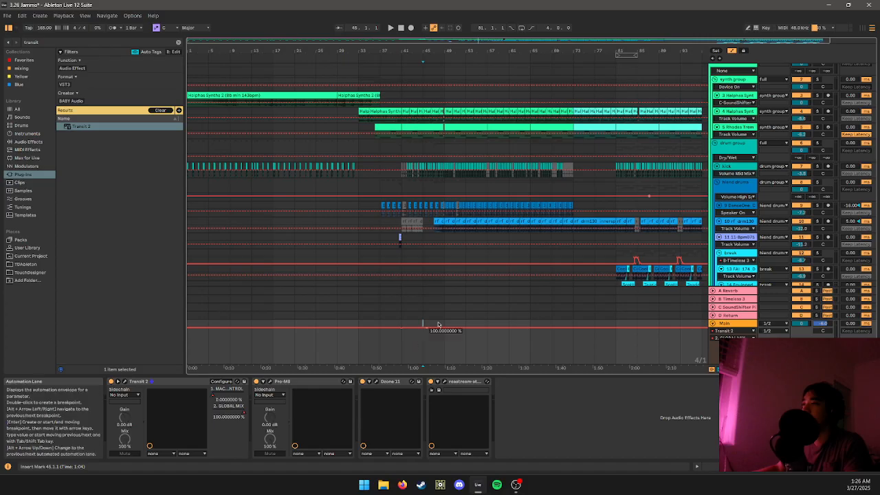
{"action": "left_click_drag", "start_coordinate": [422, 328], "coordinate": [444, 363]}
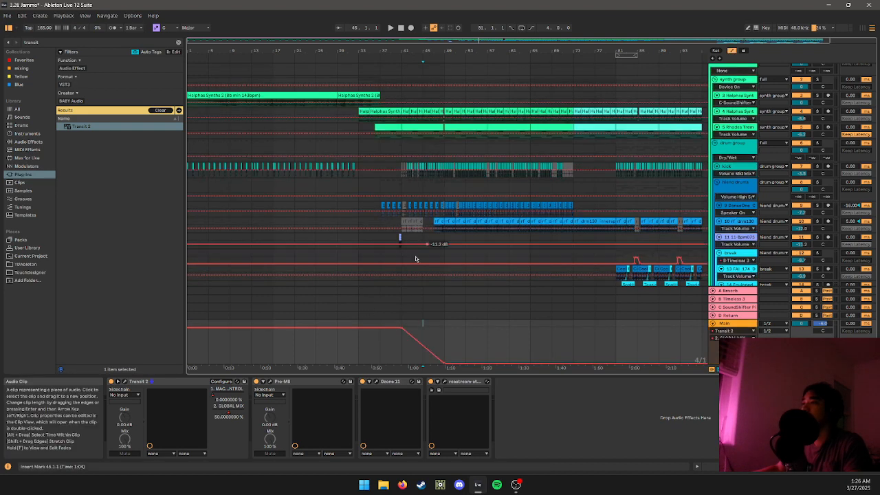
- Play from bar 33 and reshape the Macro automation into an outward-bowed fall from its bar 41 peak to 0% at bar 49
{"action": "left_click", "coordinate": [358, 350]}
{"action": "key", "text": "space"}
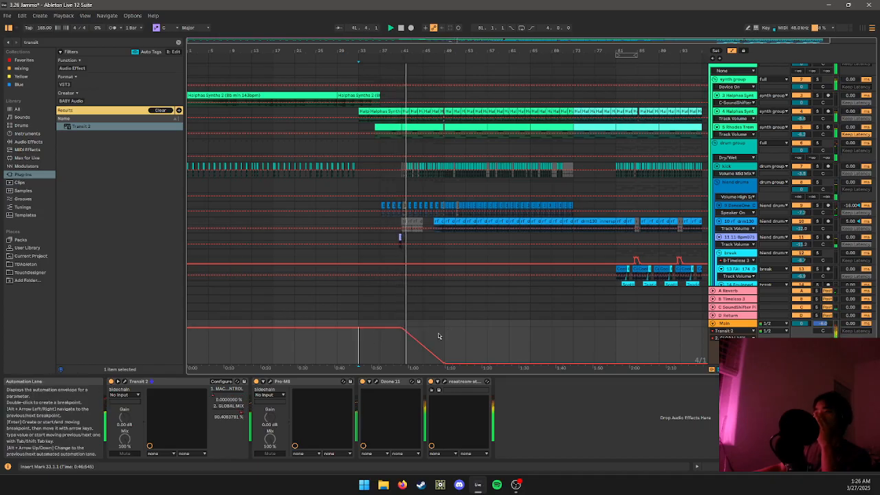
{"action": "right_click", "coordinate": [232, 395]}
{"action": "left_click", "coordinate": [247, 399]}
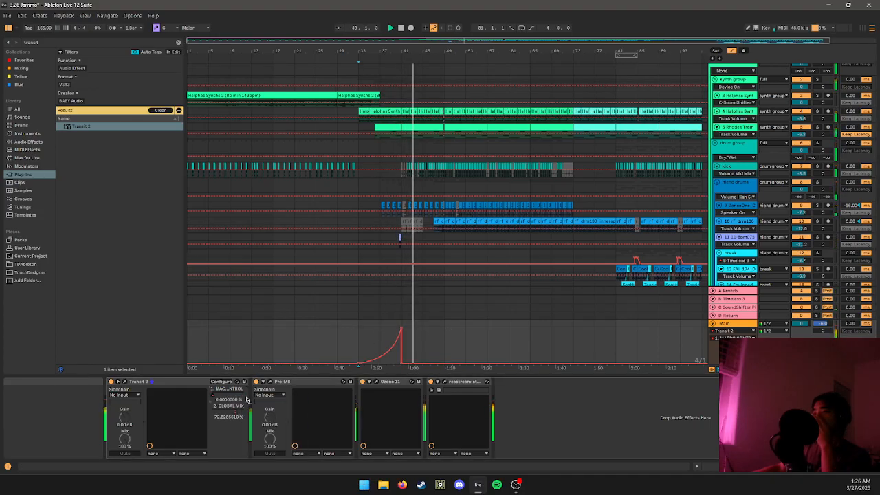
{"action": "mouse_move", "coordinate": [443, 363]}
{"action": "left_mouse_down"}
{"action": "mouse_move", "coordinate": [443, 332]}
{"action": "mouse_move", "coordinate": [442, 360]}
{"action": "mouse_move", "coordinate": [427, 363]}
{"action": "left_mouse_up"}
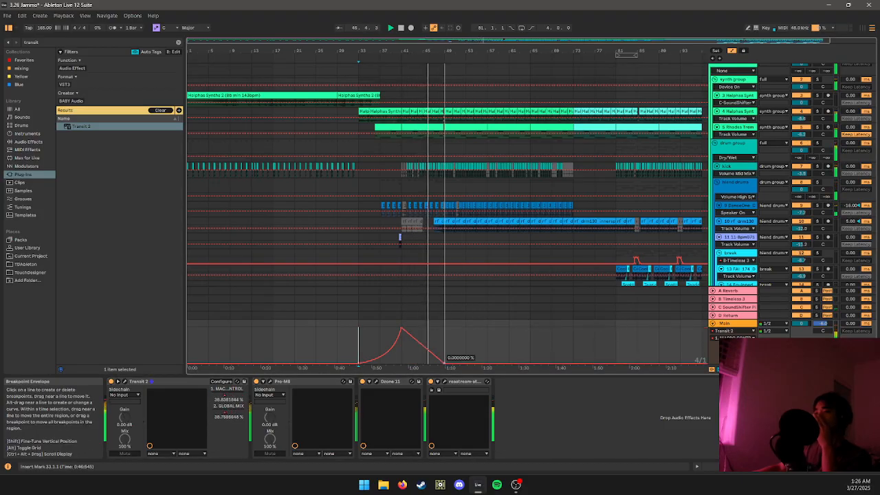
{"action": "left_click_drag", "start_coordinate": [421, 347], "coordinate": [421, 336]}
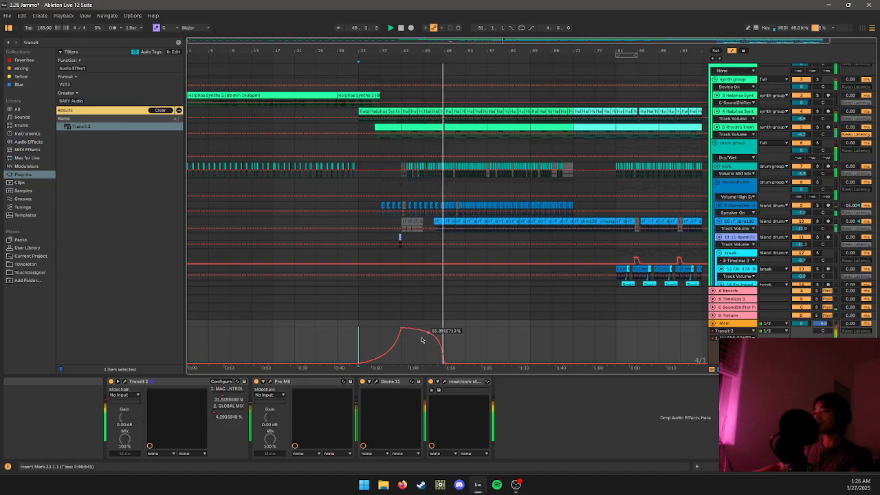
- Raise the bar 49 end of Transit 2's Global Mix ramp to about 56% with a straight drop to 0%, and play from bar 37
{"action": "right_click", "coordinate": [229, 411]}
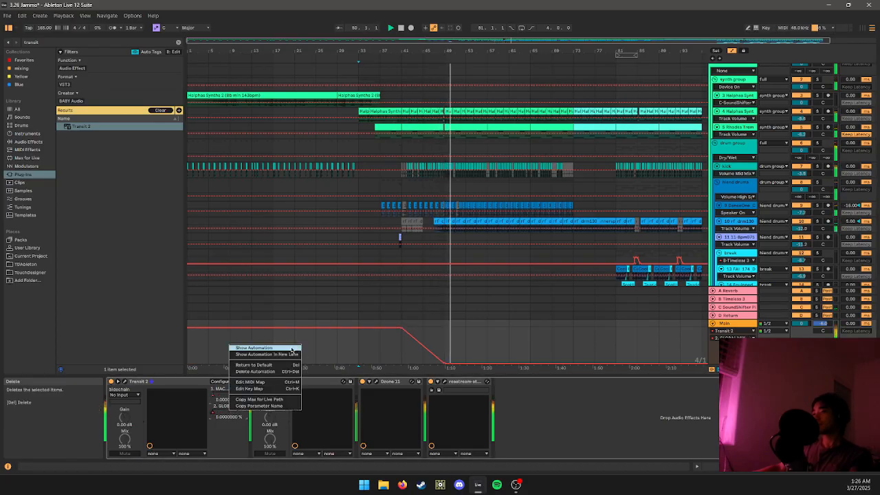
{"action": "left_click", "coordinate": [244, 348]}
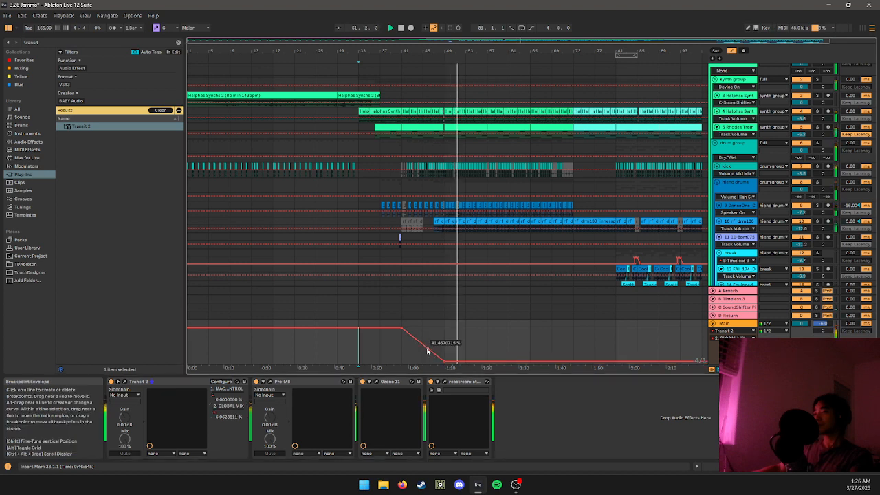
{"action": "left_click_drag", "start_coordinate": [427, 350], "coordinate": [444, 340]}
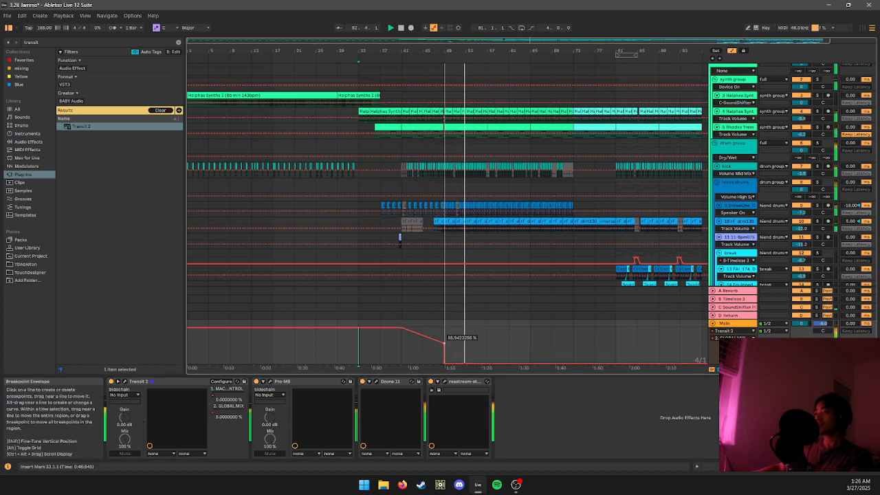
{"action": "left_click", "coordinate": [368, 354]}
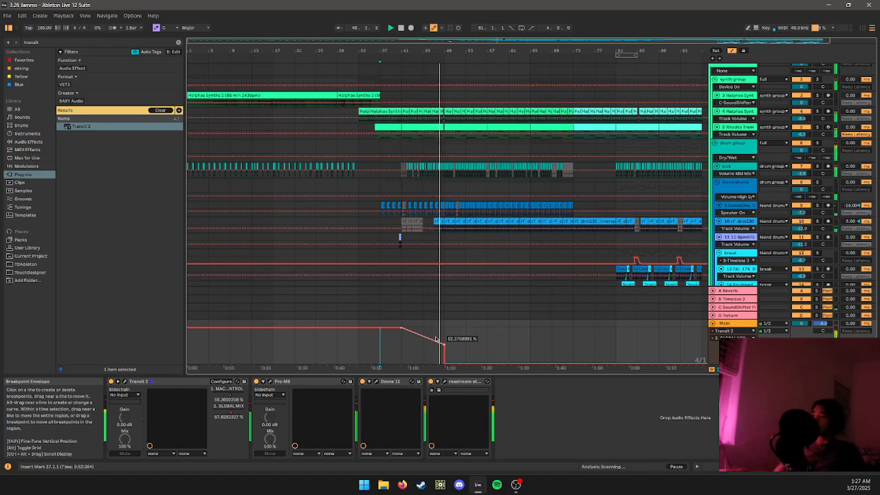
- Move the peak of Transit 2's Macro automation from bar 41 to bar 45 and hide the automation
{"action": "right_click", "coordinate": [241, 397]}
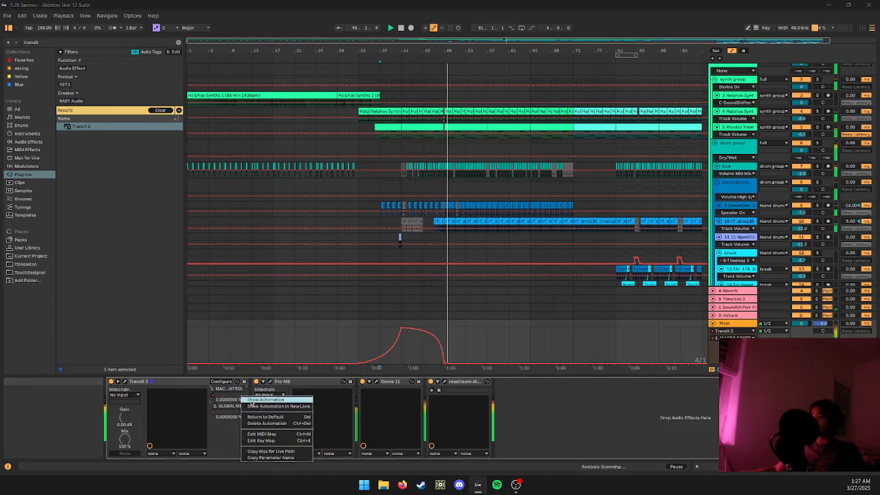
{"action": "left_click", "coordinate": [255, 400]}
{"action": "left_click_drag", "start_coordinate": [405, 330], "coordinate": [423, 331]}
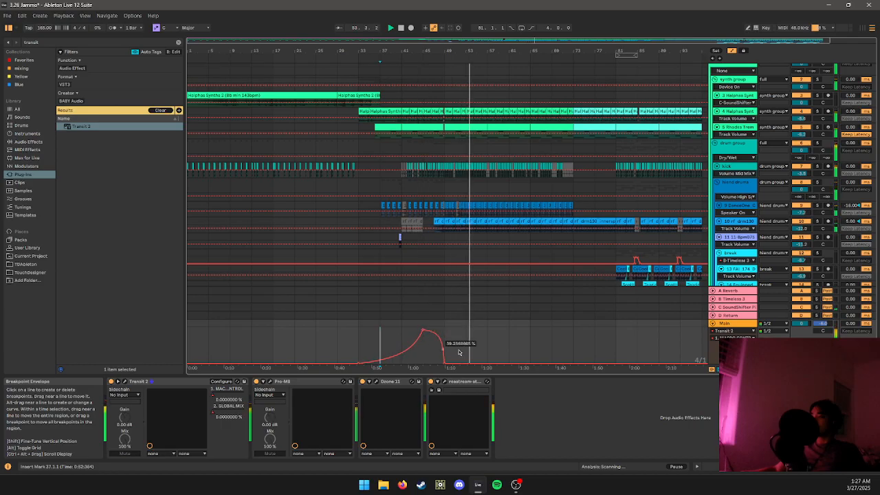
{"action": "left_click", "coordinate": [487, 348]}
{"action": "key", "text": "a"}
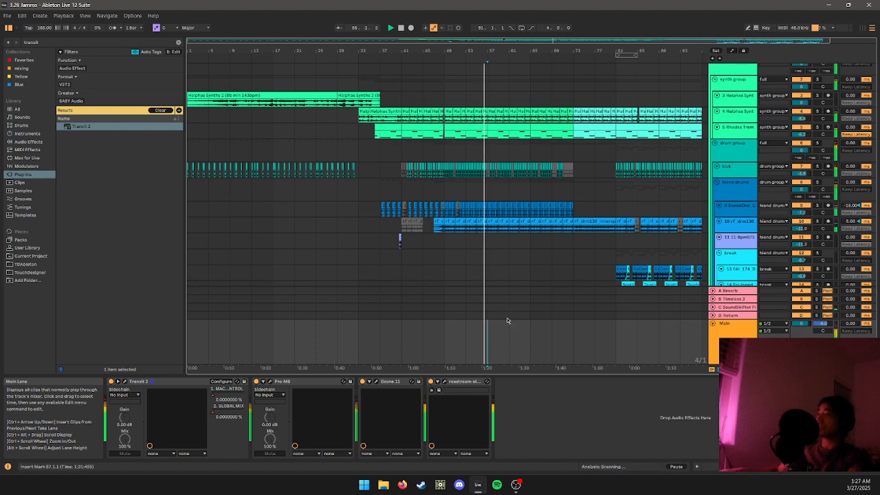
- Add a second Transit 2 Macro rise with an outward-bowed curve from 0% near bar 72 to 100% at bar 81, dropping straight to 0%
{"action": "left_click_drag", "start_coordinate": [596, 283], "coordinate": [440, 270]}
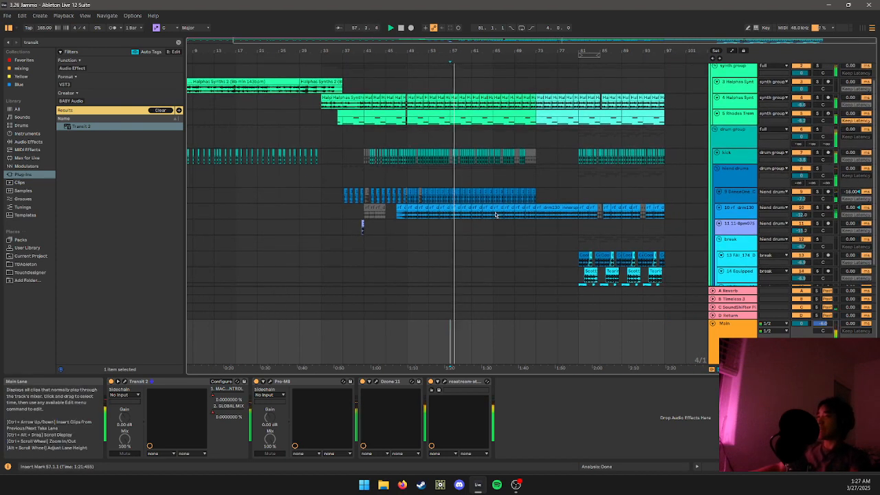
{"action": "scroll", "coordinate": [515, 226], "scroll_direction": "down", "scroll_amount": 2}
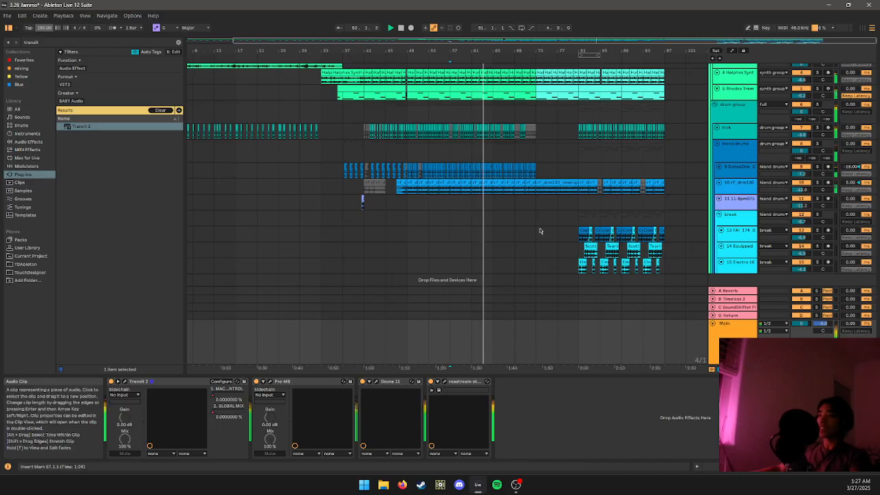
{"action": "scroll", "coordinate": [550, 233], "scroll_direction": "down", "scroll_amount": 1}
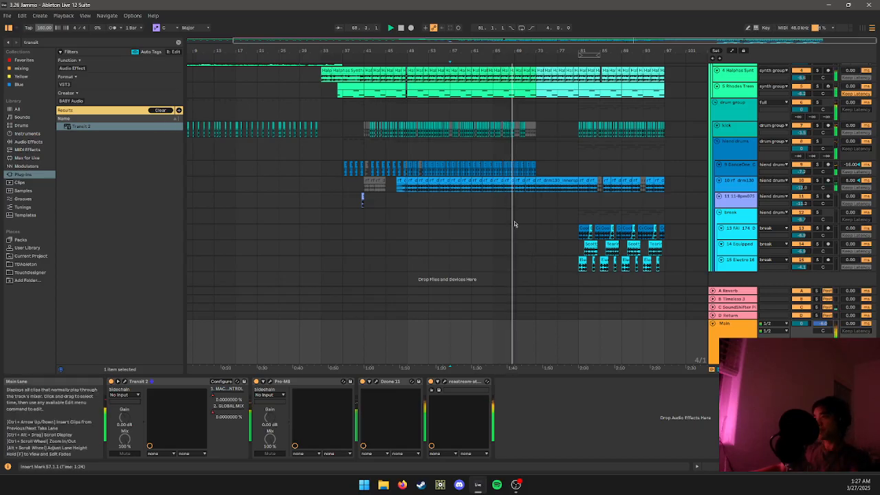
{"action": "key", "text": "a"}
{"action": "key", "text": "a"}
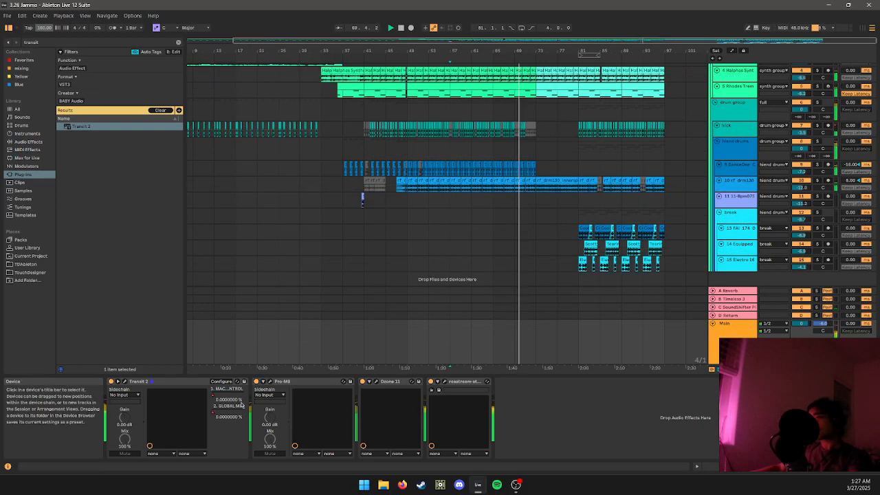
{"action": "right_click", "coordinate": [239, 399]}
{"action": "left_click", "coordinate": [253, 403]}
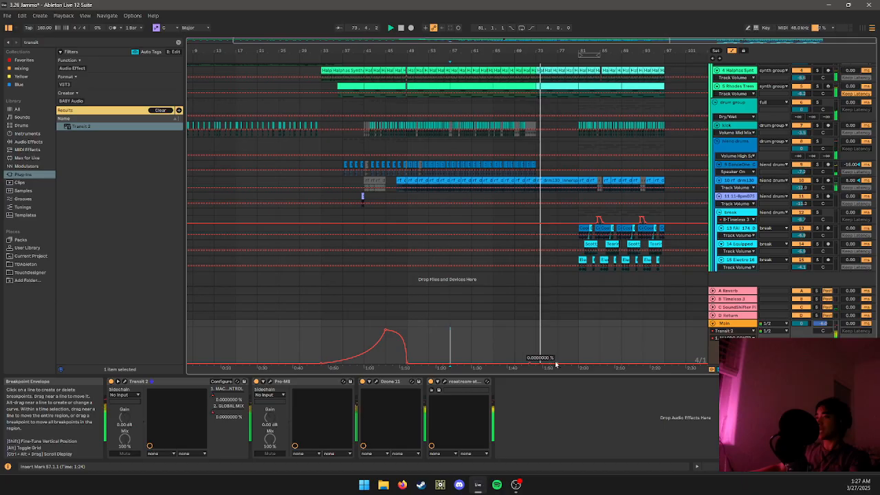
{"action": "left_click_drag", "start_coordinate": [556, 364], "coordinate": [578, 362]}
{"action": "left_click_drag", "start_coordinate": [574, 332], "coordinate": [568, 317]}
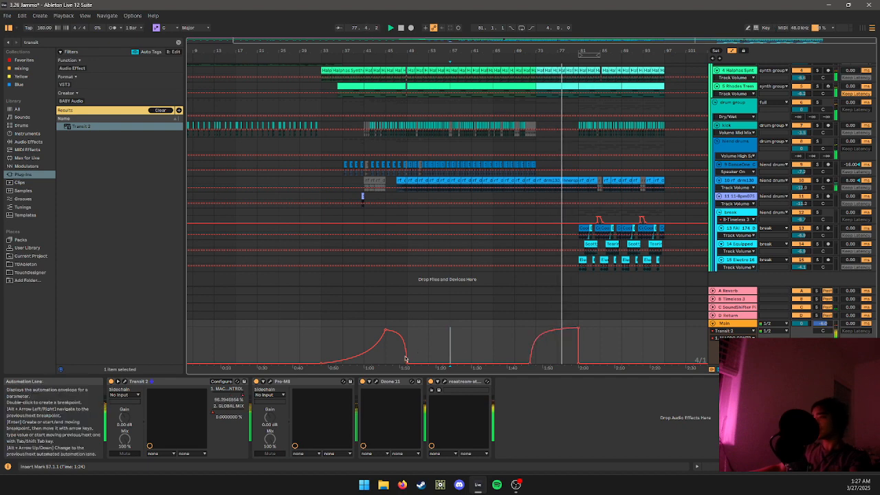
- Automate Transit 2's Global Mix with a curve rising from 0% at bar 69 to about 37% at bar 81, dropping straight to 0%
{"action": "right_click", "coordinate": [226, 411]}
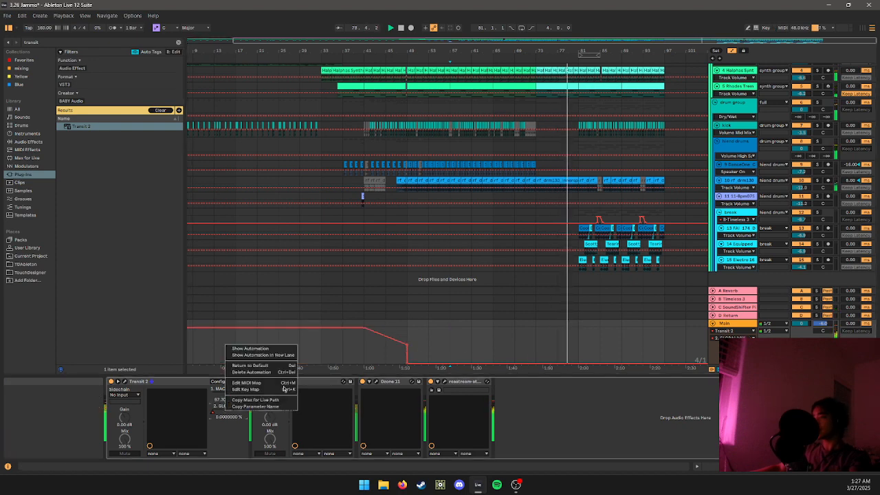
{"action": "left_click", "coordinate": [284, 349]}
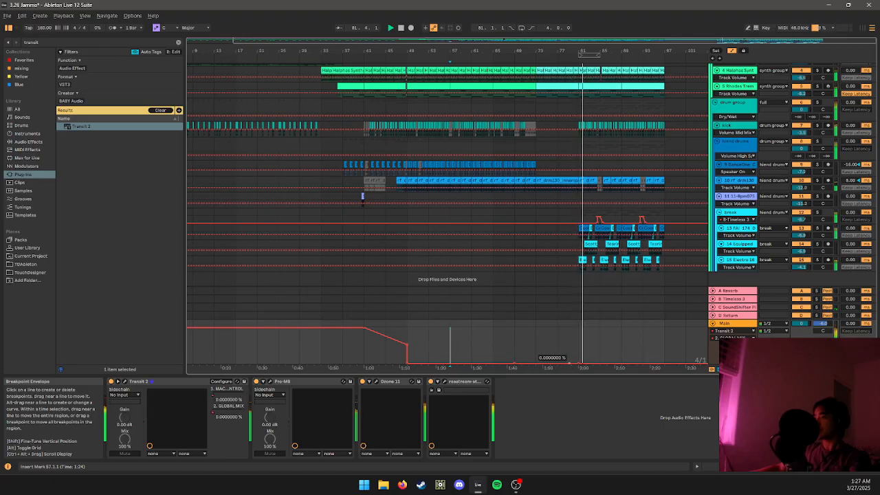
{"action": "mouse_move", "coordinate": [575, 364]}
{"action": "left_mouse_down"}
{"action": "mouse_move", "coordinate": [595, 358]}
{"action": "mouse_move", "coordinate": [557, 359]}
{"action": "mouse_move", "coordinate": [579, 363]}
{"action": "left_mouse_up"}
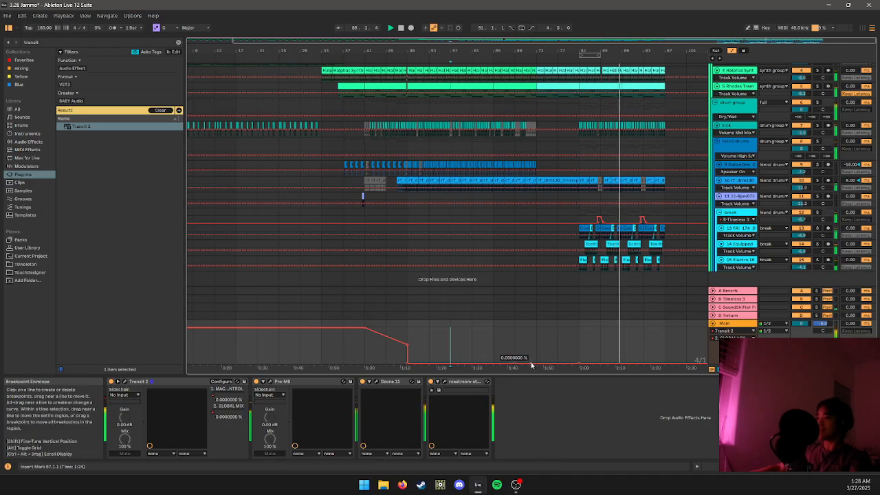
{"action": "left_click_drag", "start_coordinate": [578, 363], "coordinate": [579, 351]}
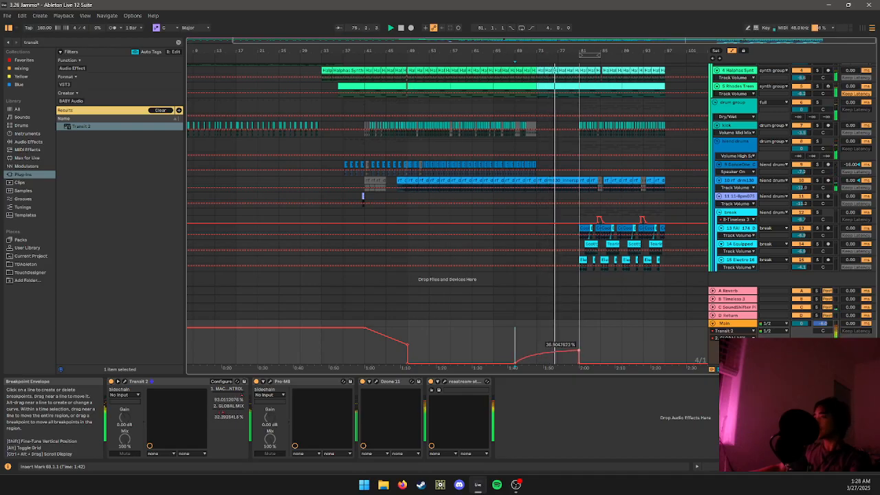
{"action": "left_click", "coordinate": [597, 355]}
{"action": "left_click", "coordinate": [601, 355]}
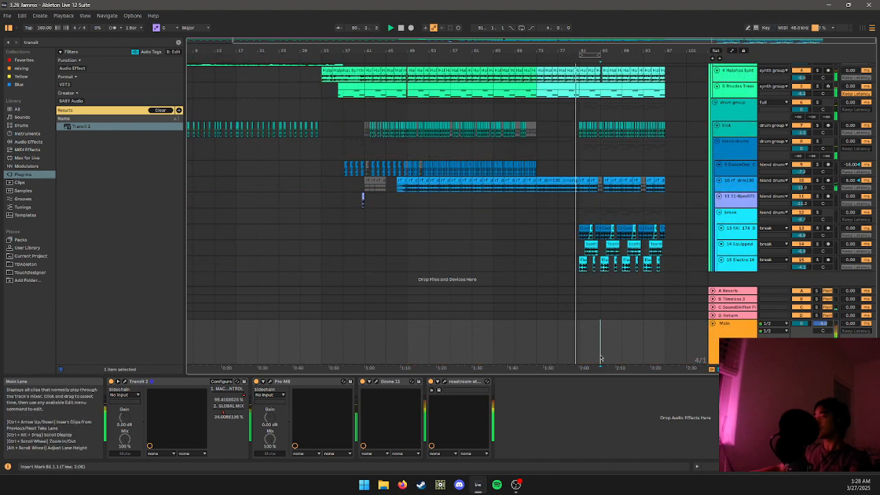
{"action": "key", "text": "a"}
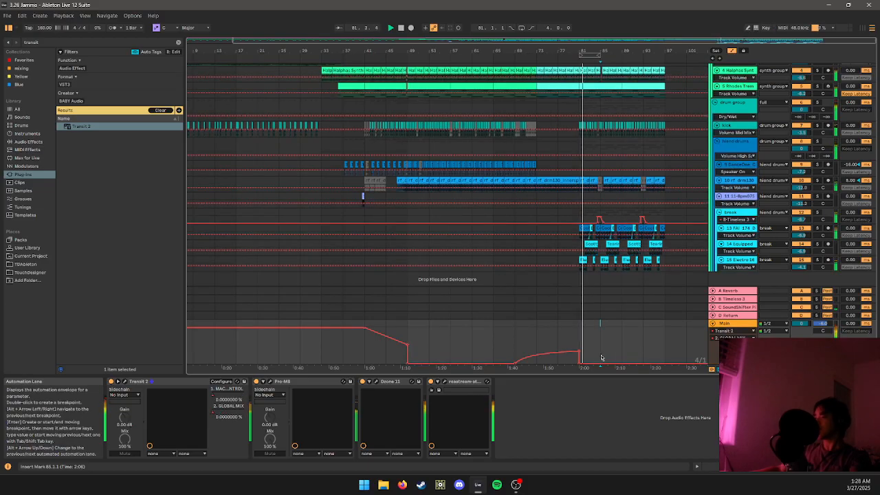
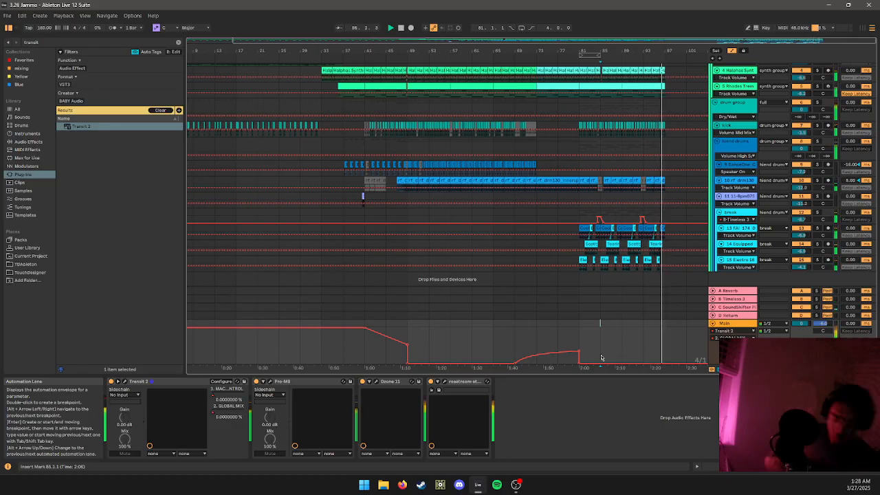
- Hide the automation, fit the whole arrangement in view, and play the intro from bar 5
{"action": "key", "text": "a"}
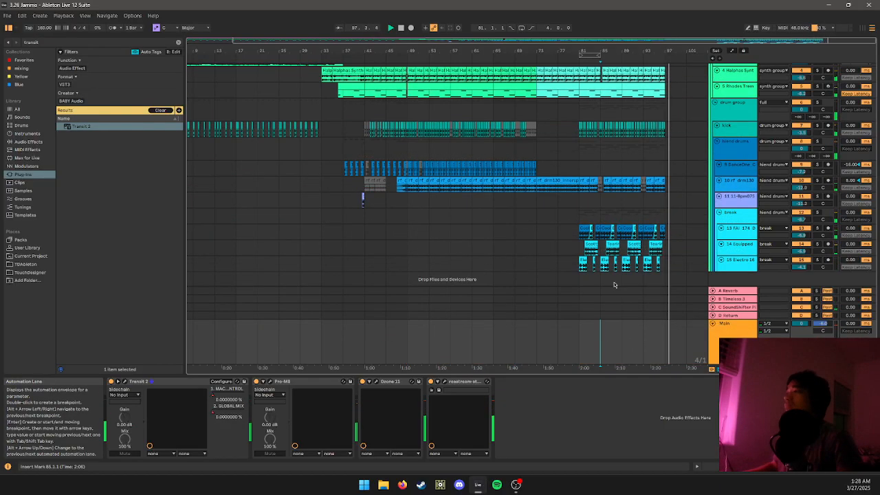
{"action": "key", "text": "h"}
{"action": "key", "text": "w"}
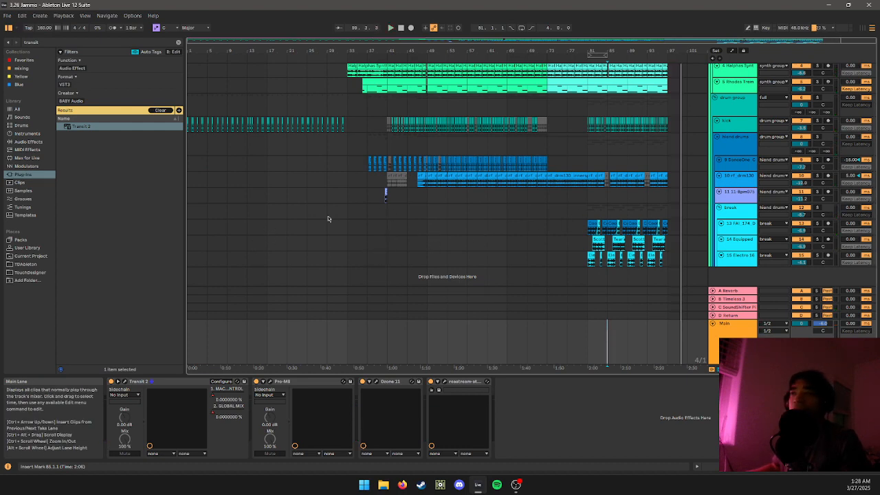
{"action": "scroll", "coordinate": [287, 216], "scroll_direction": "up", "scroll_amount": 3}
{"action": "left_click", "coordinate": [213, 160]}
{"action": "key", "text": "space"}
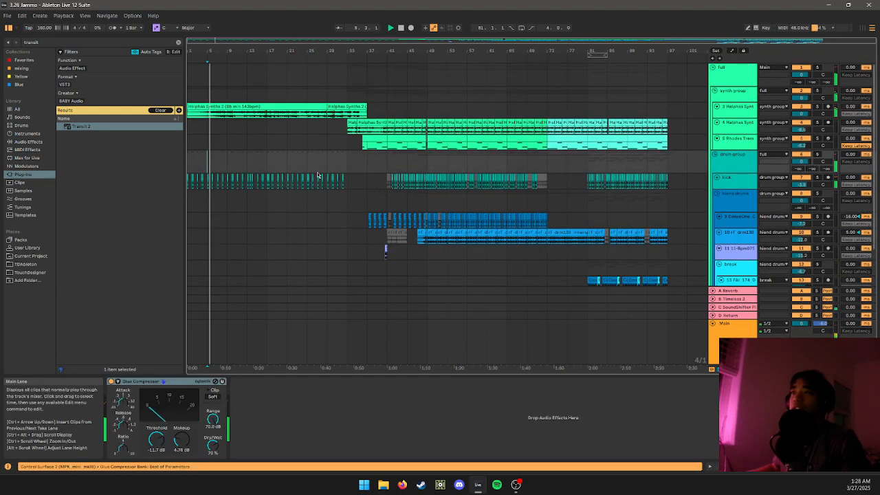
{"action": "left_click", "coordinate": [268, 162]}
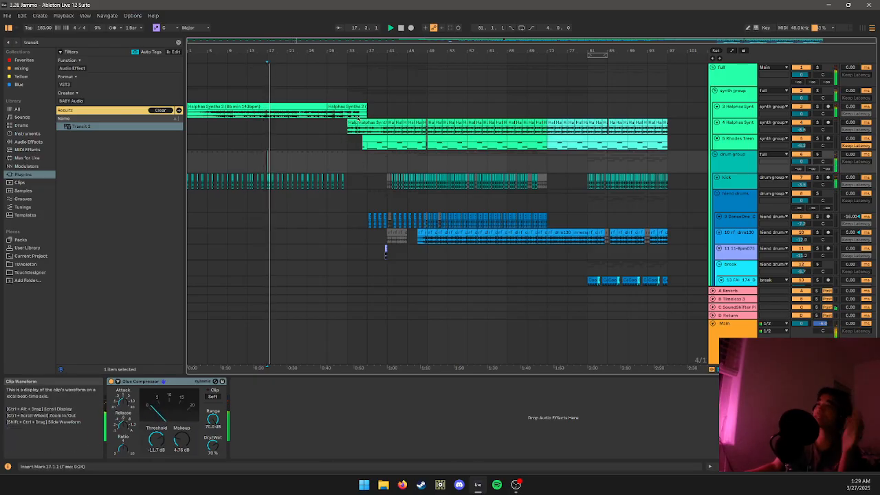
- Reverse the long Halphas Synths clip spanning bars 1 to 29 on track 3
{"action": "left_click", "coordinate": [306, 106]}
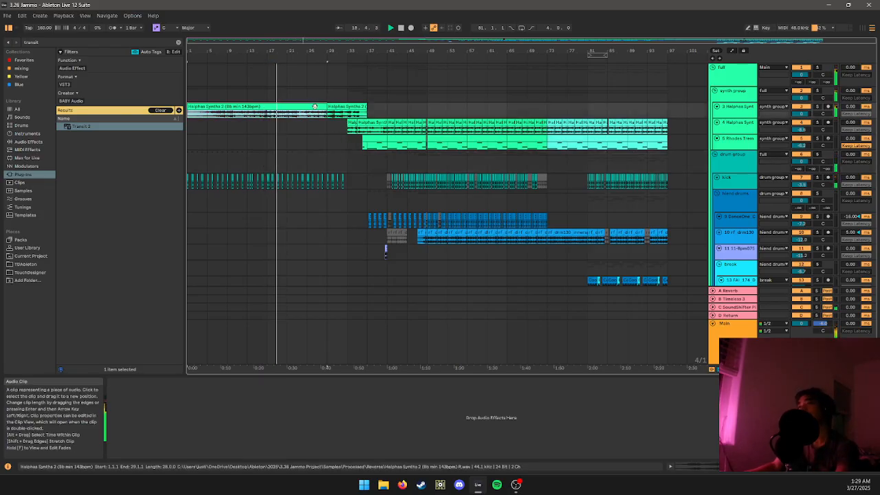
{"action": "right_click", "coordinate": [288, 108]}
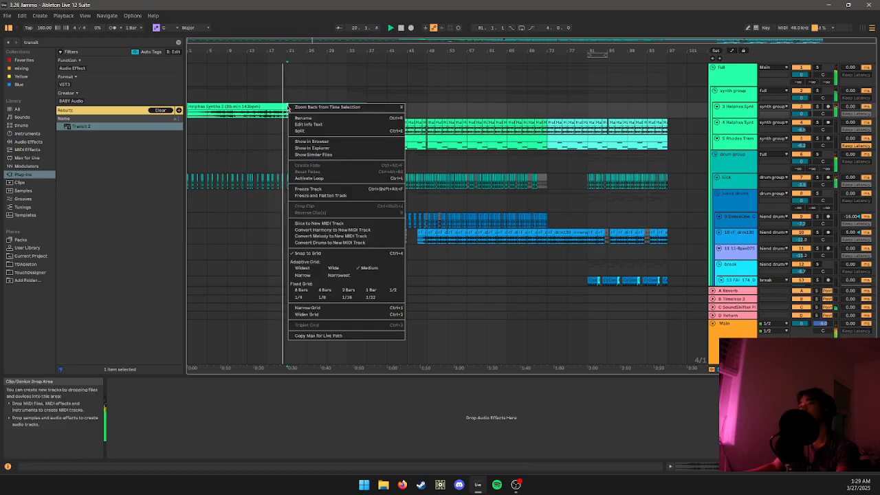
{"action": "right_click", "coordinate": [272, 111]}
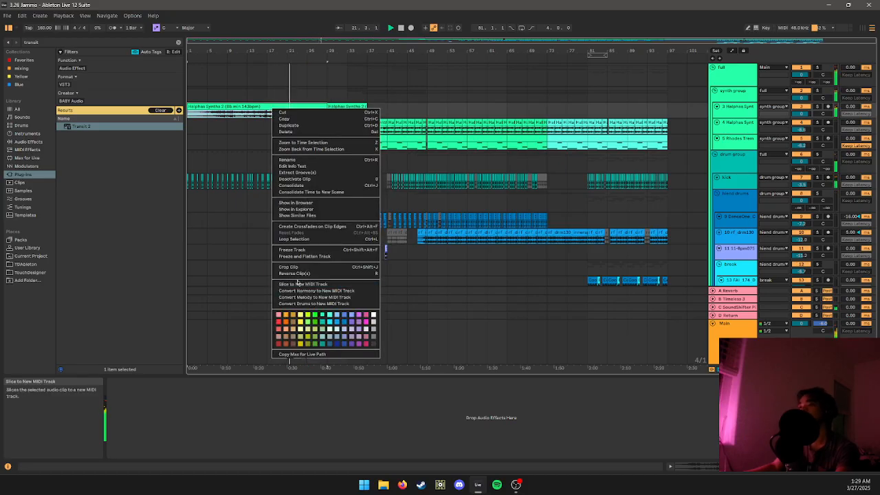
{"action": "left_click", "coordinate": [297, 273]}
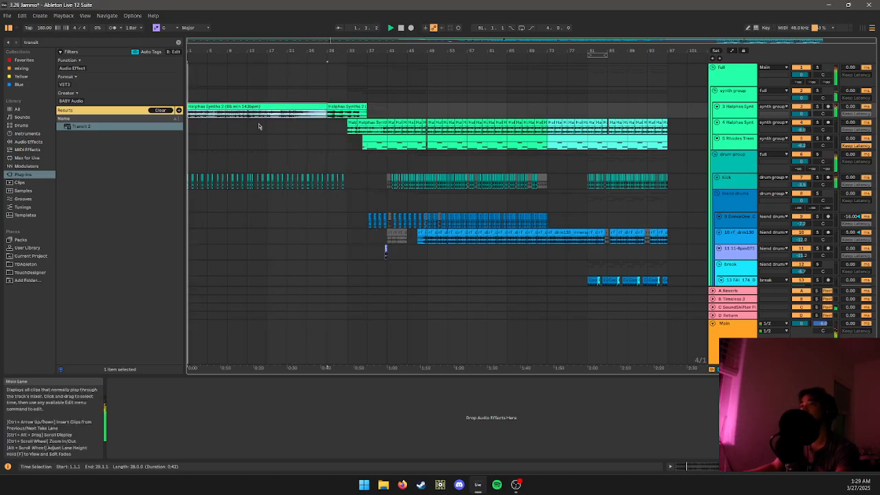
- Audition the bar 41 clip with track 4 soloed, and compare it with the long intro clip played from bar 1
{"action": "left_click", "coordinate": [396, 124]}
{"action": "key", "text": "space"}
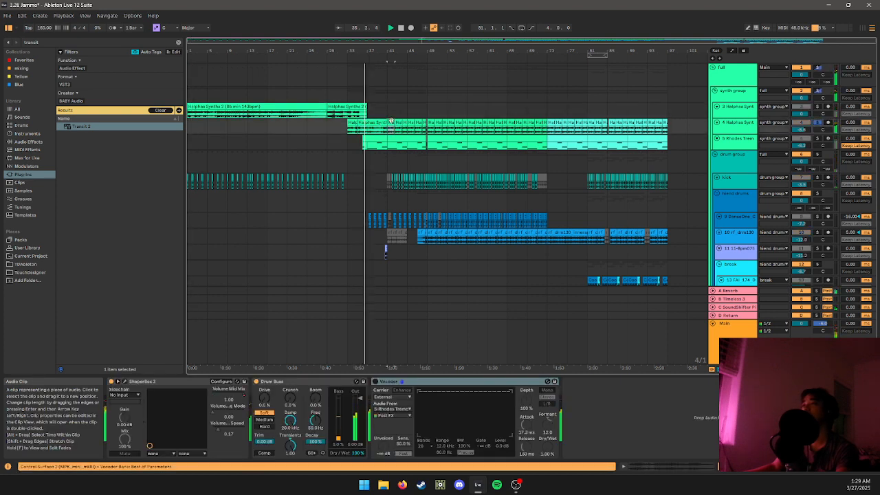
{"action": "left_click", "coordinate": [389, 124]}
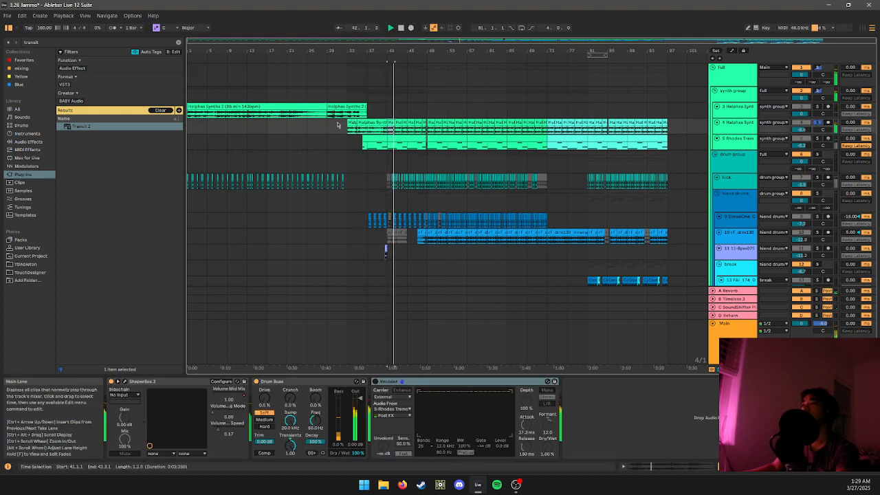
{"action": "key", "text": "s"}
{"action": "key", "text": "space"}
{"action": "key", "text": "space"}
{"action": "left_click", "coordinate": [242, 106]}
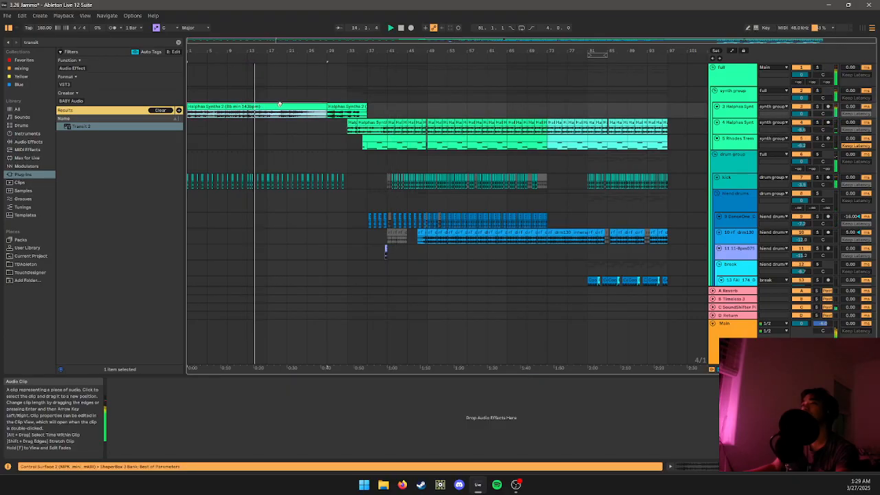
{"action": "key", "text": "space"}
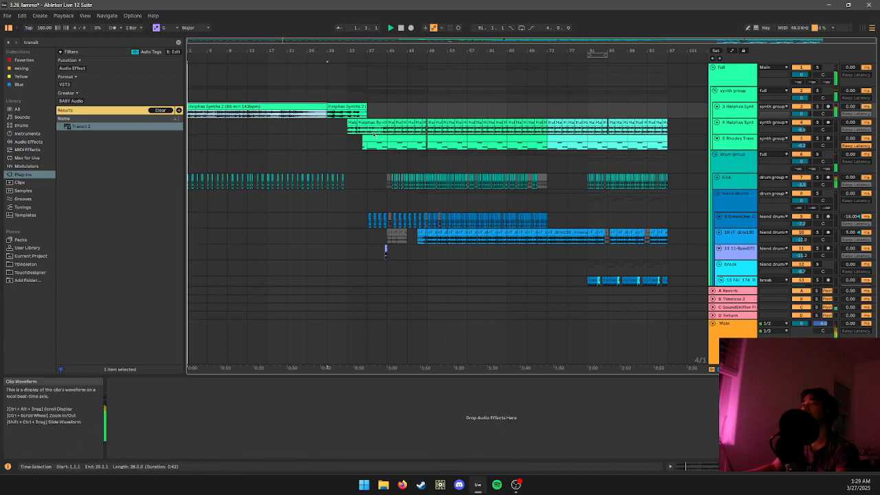
- Reverse the shorter Halphas Synths clip spanning bars 29 to 37 on track 3
{"action": "left_click", "coordinate": [348, 110]}
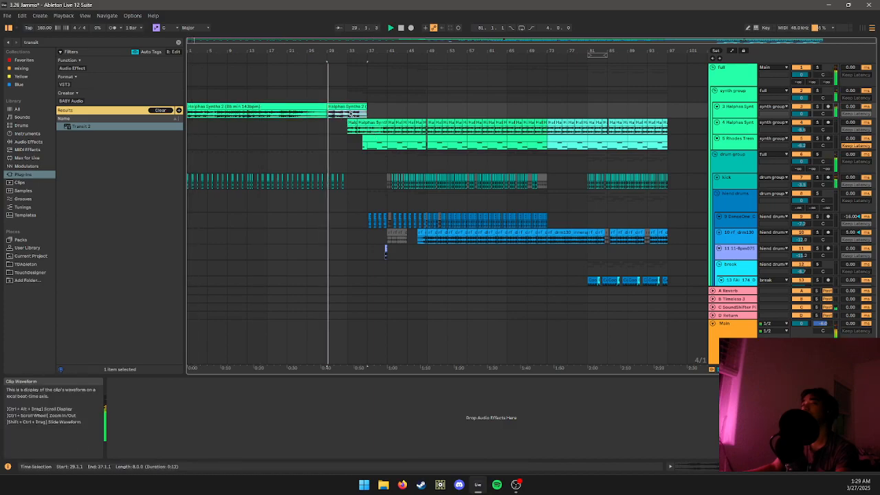
{"action": "right_click", "coordinate": [350, 113]}
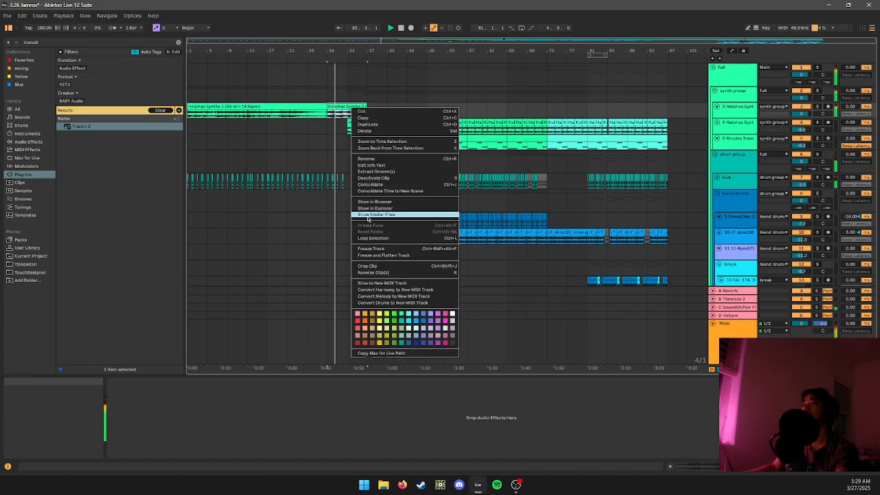
{"action": "left_click", "coordinate": [380, 273]}
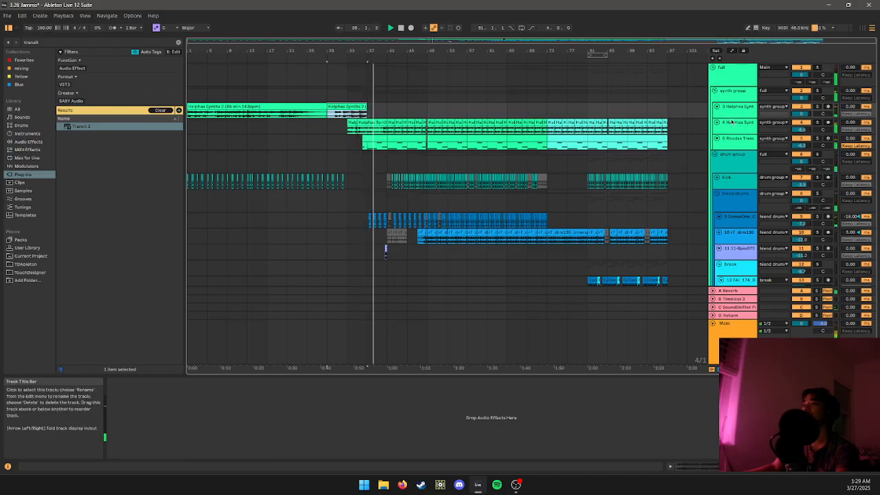
- Enlarge track 3 and duplicate its clip spanning bars 29 to 37 directly after itself
{"action": "left_click_drag", "start_coordinate": [730, 118], "coordinate": [731, 140]}
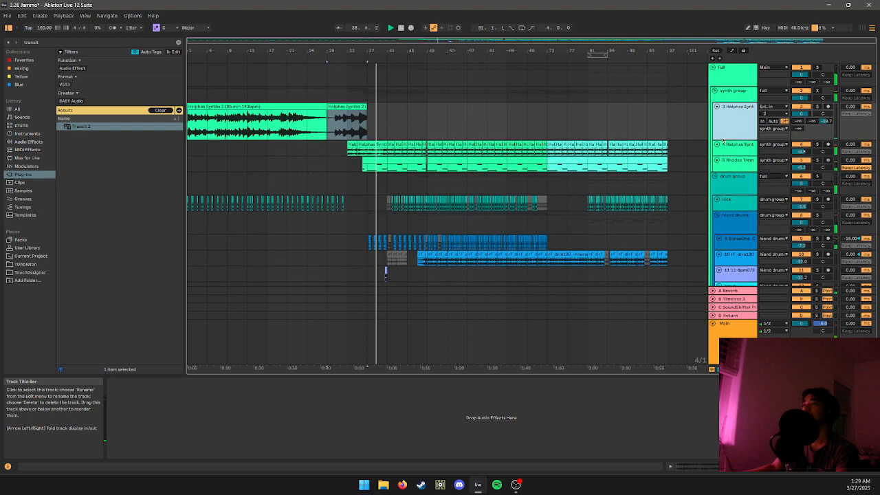
{"action": "left_click", "coordinate": [372, 108]}
{"action": "left_click", "coordinate": [362, 107]}
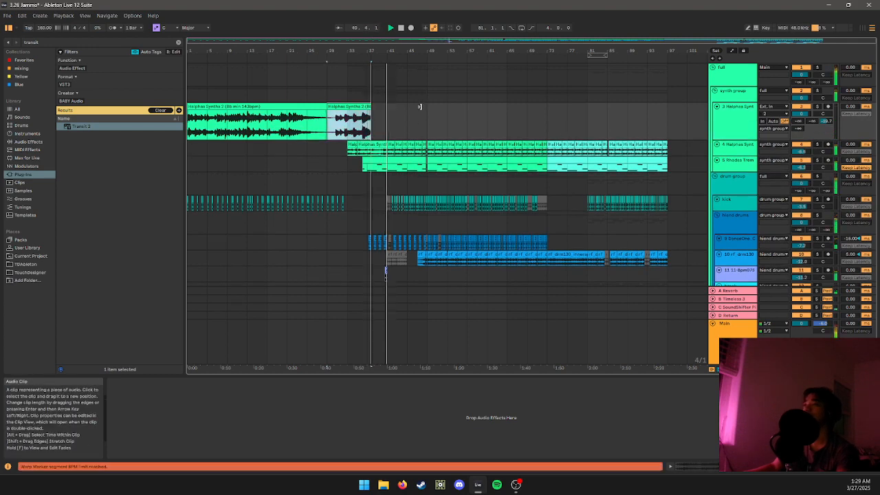
{"action": "key", "text": "ctrl+d"}
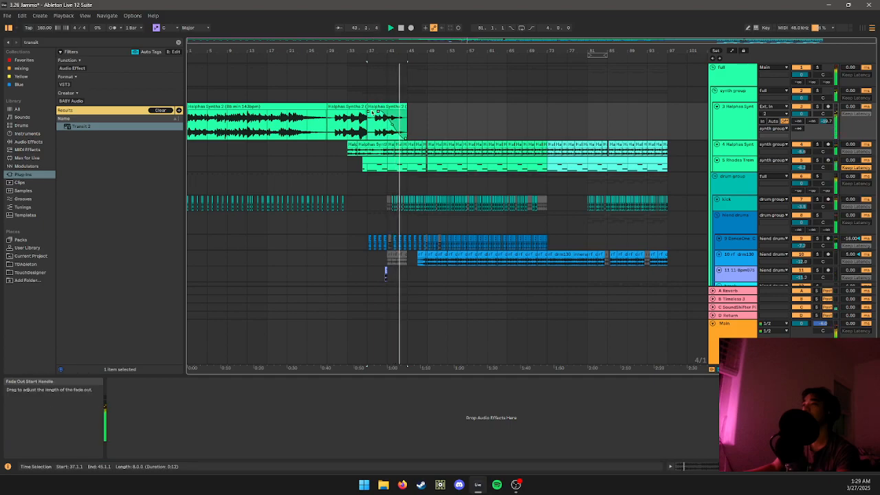
- Consolidate the Halphas Synths clip spanning bars 29 to 37 on track 3
{"action": "left_click", "coordinate": [361, 107]}
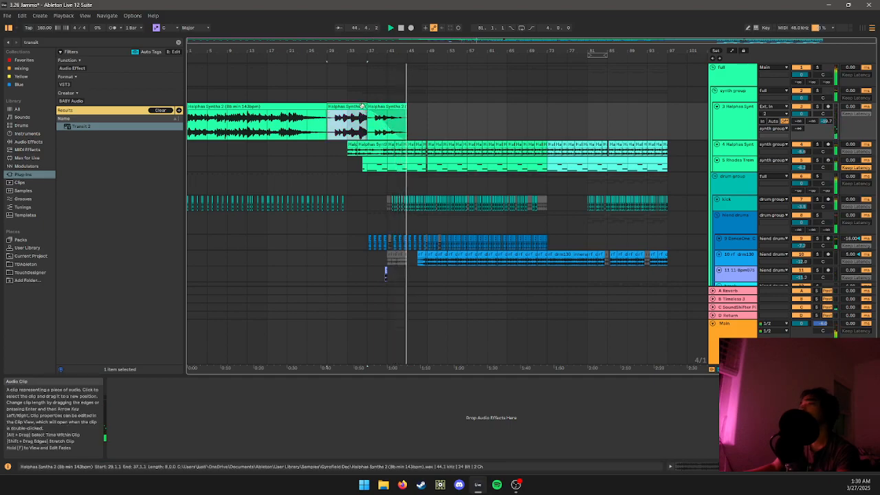
{"action": "right_click", "coordinate": [361, 107]}
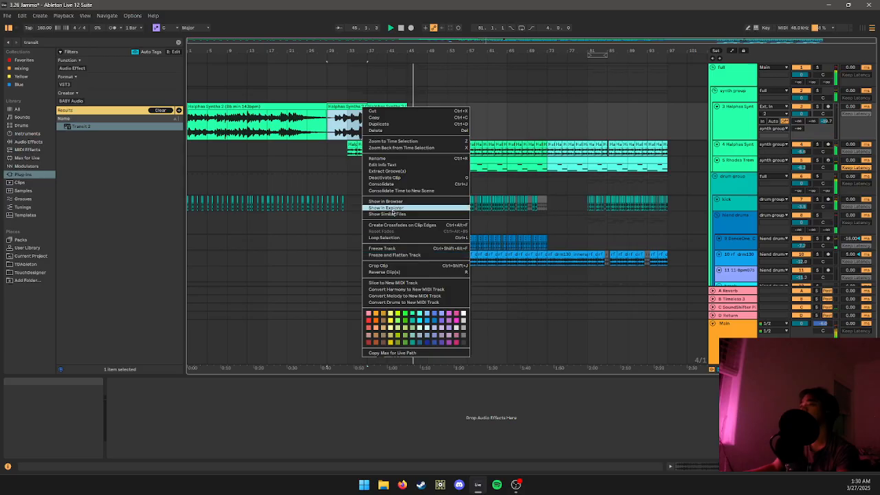
{"action": "left_click", "coordinate": [388, 184]}
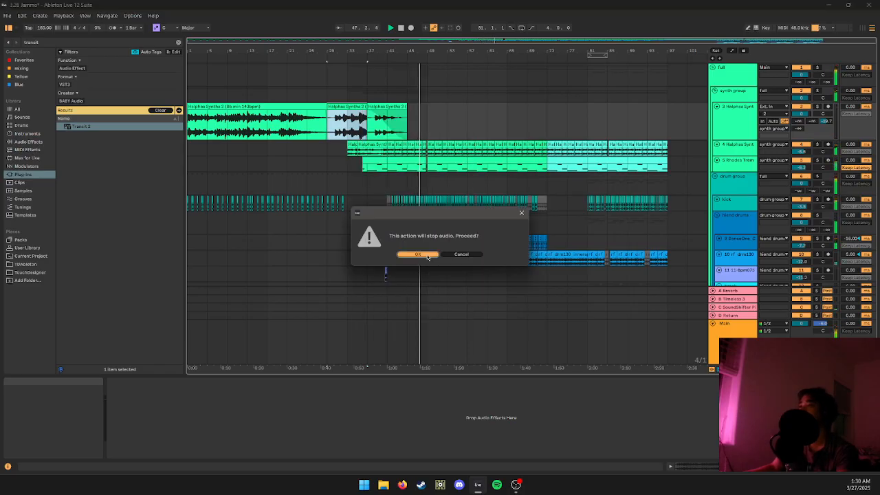
{"action": "left_click", "coordinate": [406, 252]}
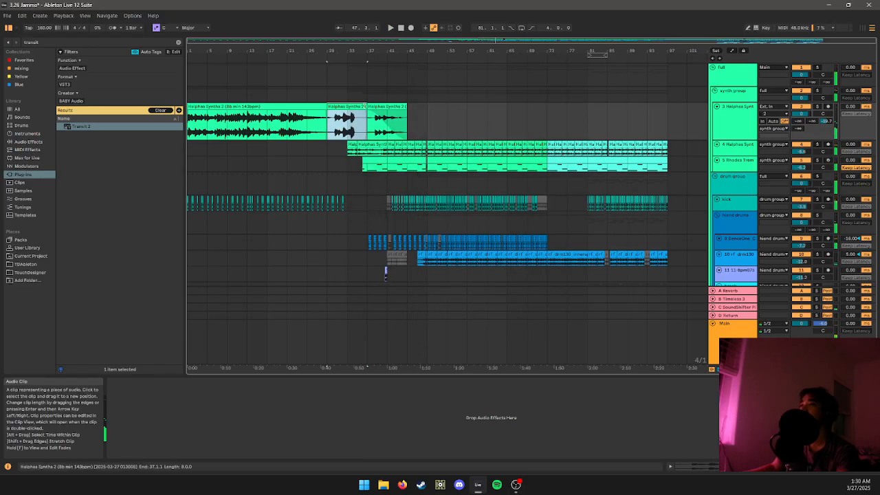
- Extend the consolidated clip to bar 49 with a full-length fade-out, play it, and bend the fade curve lower
{"action": "mouse_move", "coordinate": [367, 107]}
{"action": "left_mouse_down"}
{"action": "mouse_move", "coordinate": [427, 107]}
{"action": "mouse_move", "coordinate": [344, 120]}
{"action": "left_mouse_up"}
{"action": "key", "text": "space"}
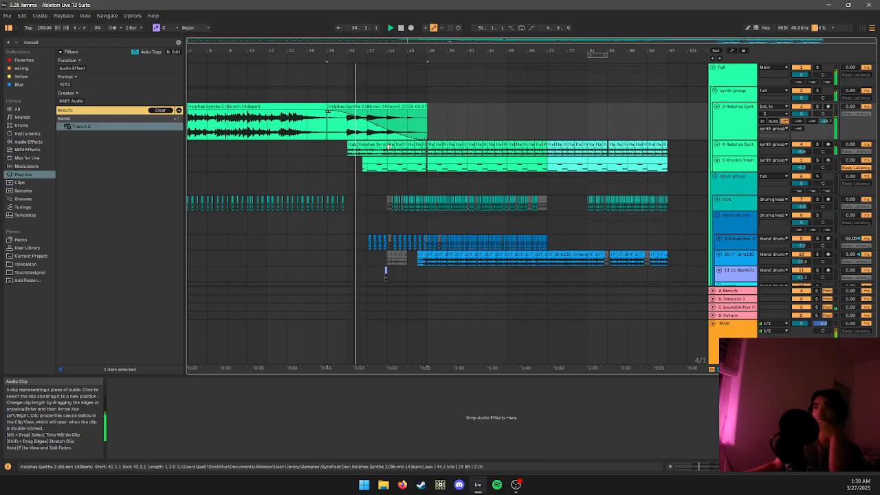
{"action": "left_click_drag", "start_coordinate": [378, 126], "coordinate": [371, 131]}
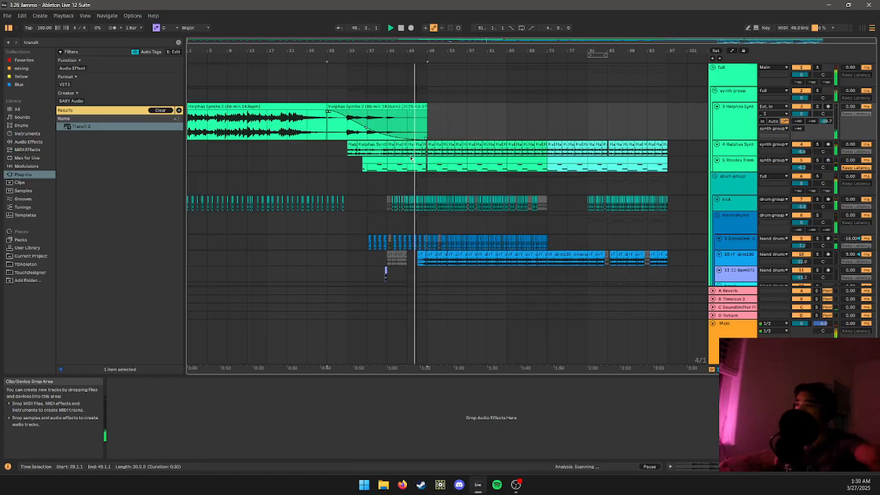
- Look over the arrangement's tracks during playback and inspect the synth group's device chain
{"action": "scroll", "coordinate": [403, 166], "scroll_direction": "down", "scroll_amount": 1}
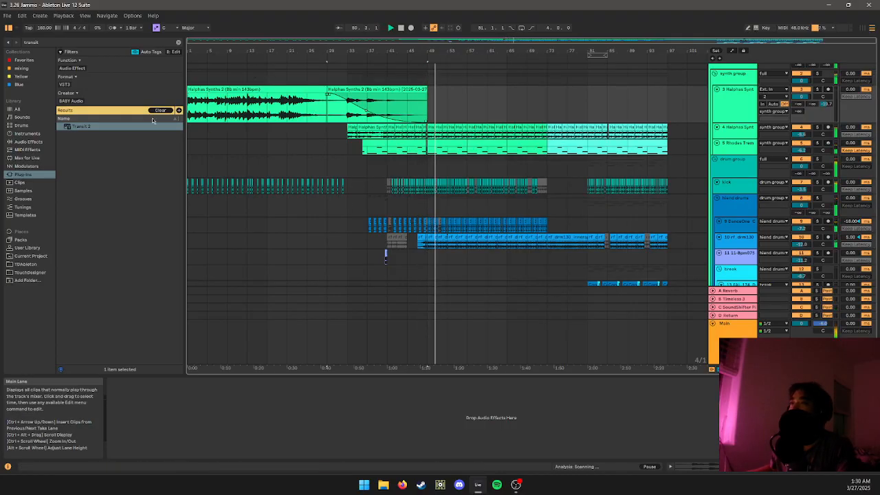
{"action": "scroll", "coordinate": [541, 207], "scroll_direction": "down", "scroll_amount": 4}
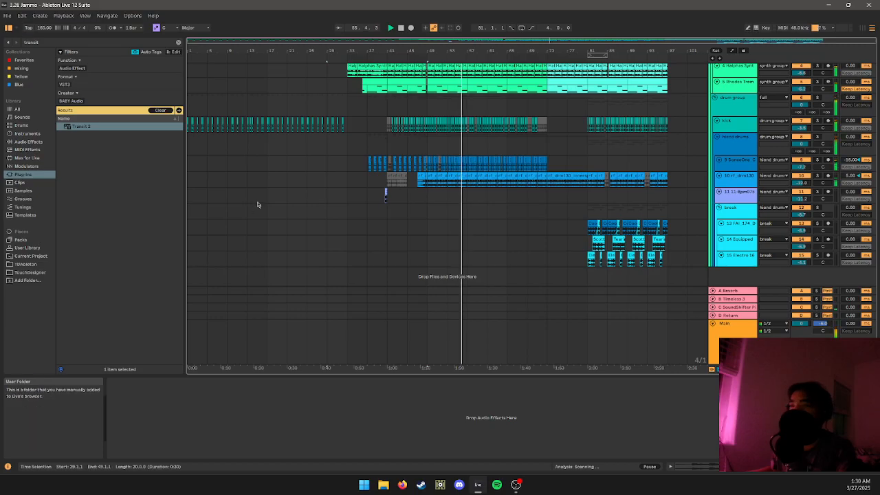
{"action": "scroll", "coordinate": [740, 132], "scroll_direction": "up", "scroll_amount": 3}
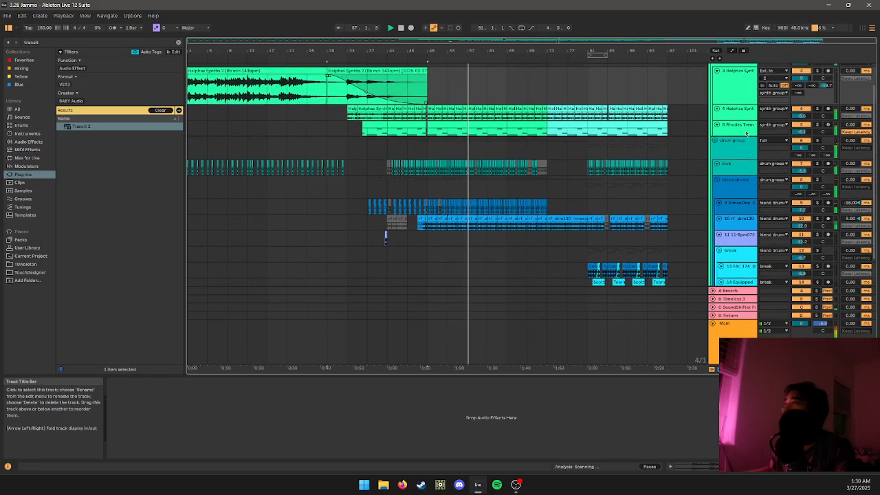
{"action": "left_click", "coordinate": [752, 101]}
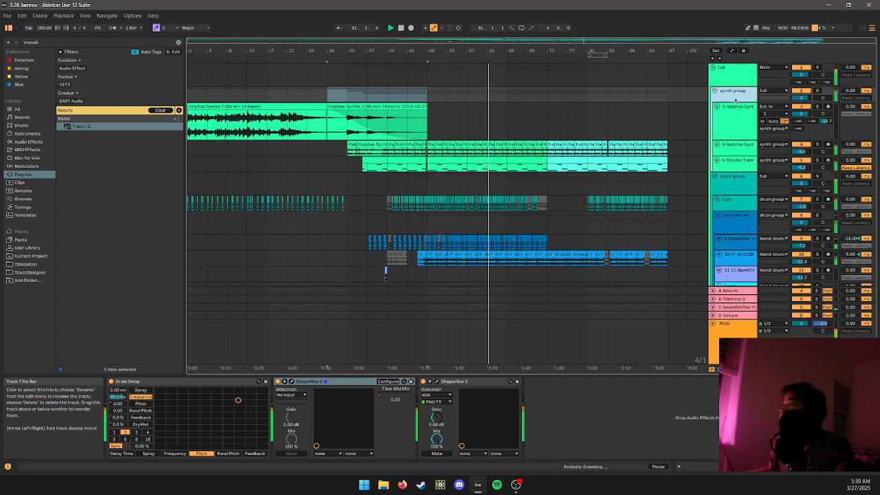
{"action": "scroll", "coordinate": [729, 127], "scroll_direction": "down", "scroll_amount": 4}
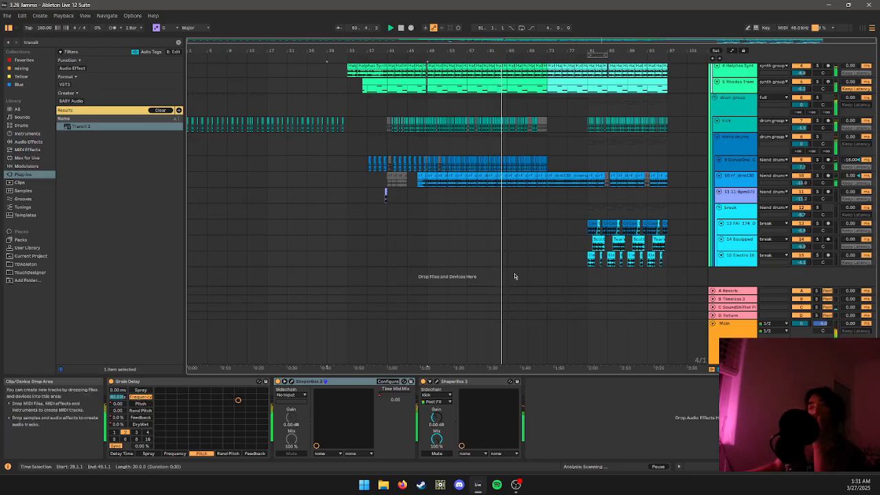
{"action": "scroll", "coordinate": [531, 252], "scroll_direction": "up", "scroll_amount": 2}
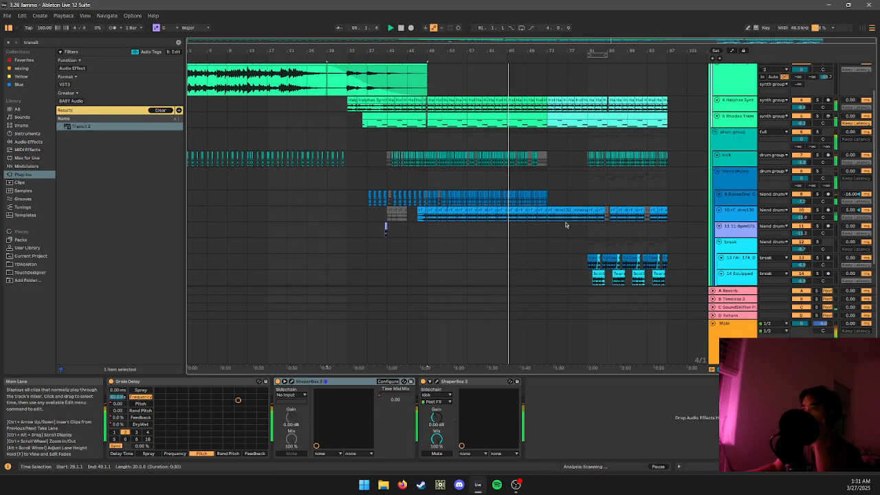
{"action": "scroll", "coordinate": [550, 225], "scroll_direction": "down", "scroll_amount": 2}
- Select bars 77 to 81 on the break group and play the arrangement from bar 77
{"action": "left_click", "coordinate": [548, 213]}
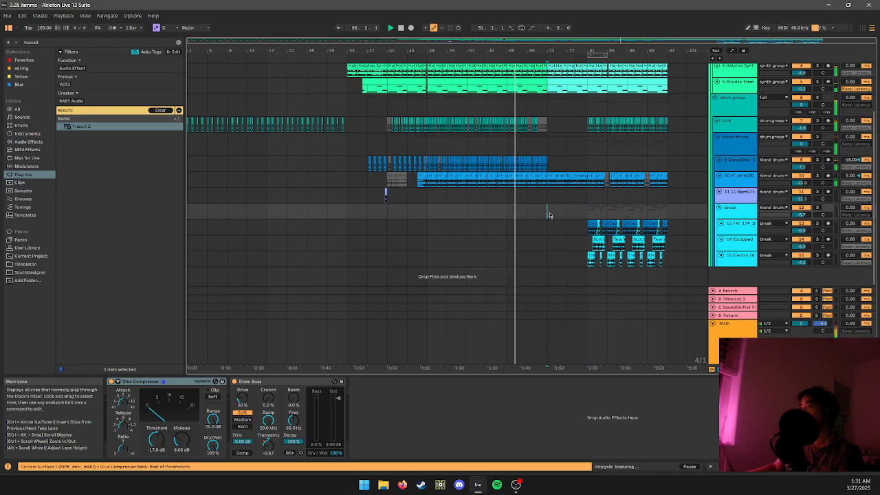
{"action": "left_click_drag", "start_coordinate": [569, 215], "coordinate": [576, 213]}
{"action": "key", "text": "space"}
{"action": "key", "text": "space"}
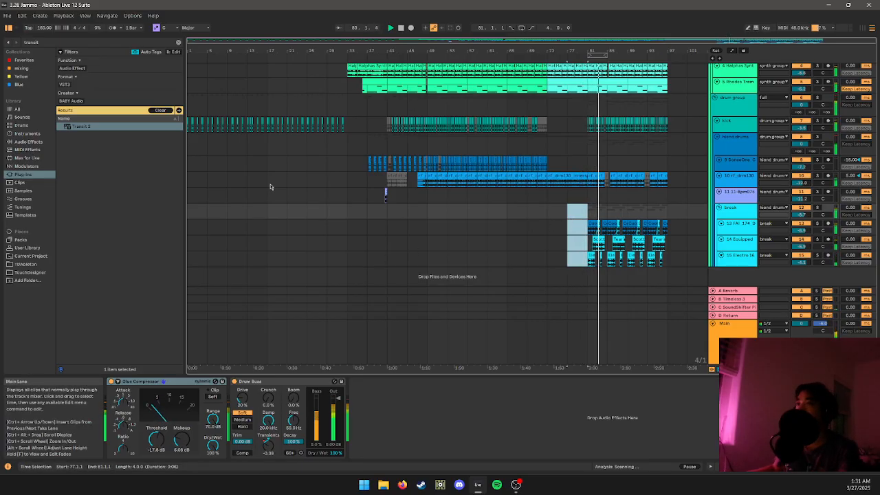
- Clear the browser search and set a loop over the break group's clips at bars 81 to 97
{"action": "left_click", "coordinate": [74, 42]}
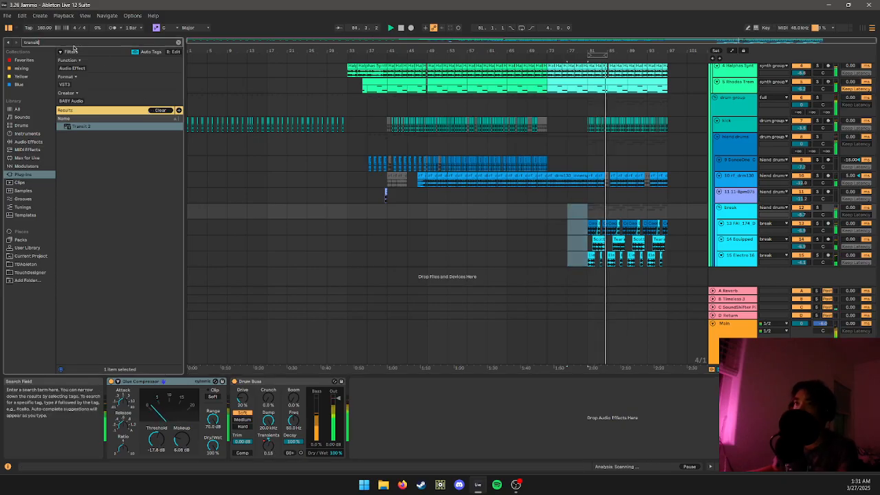
{"action": "key", "text": "BackSpace"}
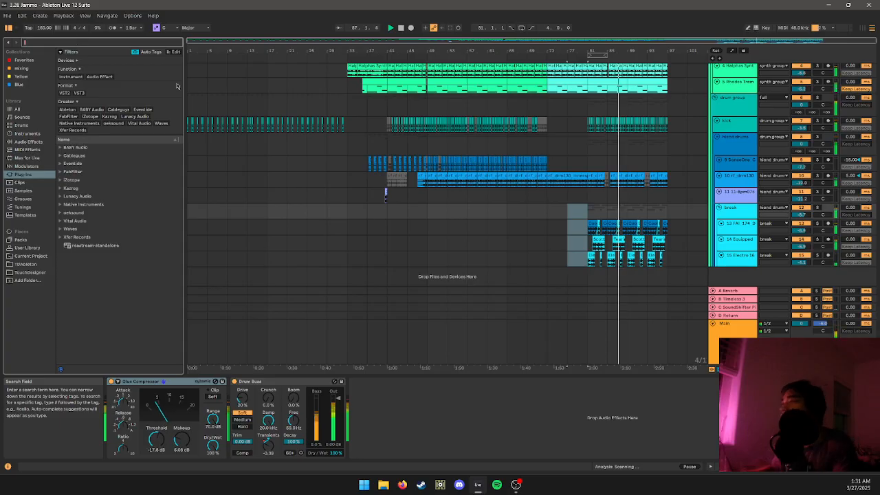
{"action": "left_click", "coordinate": [605, 213]}
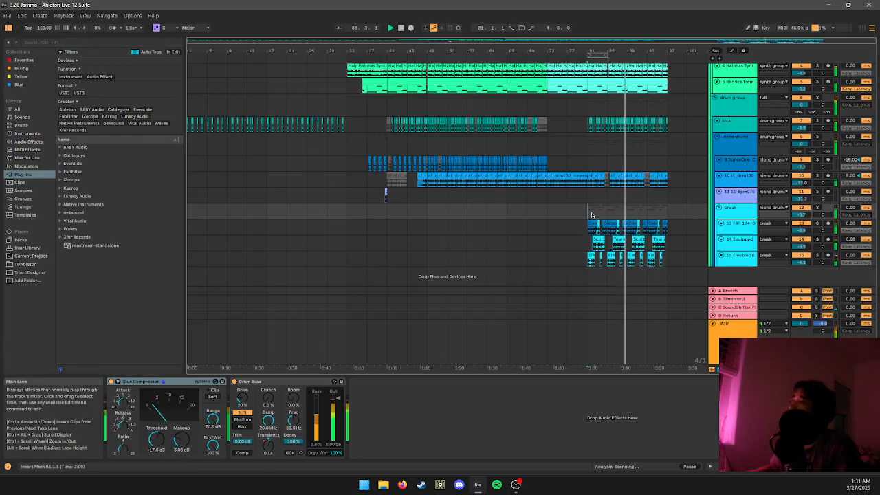
{"action": "left_click_drag", "start_coordinate": [591, 215], "coordinate": [668, 217]}
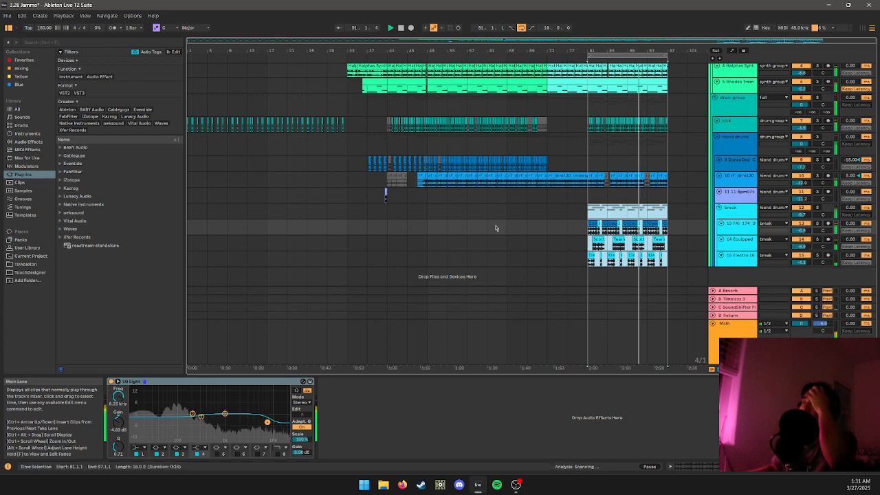
- Select the empty bars 49 to 73 across the break group and set the loop to that range
{"action": "left_click", "coordinate": [428, 213]}
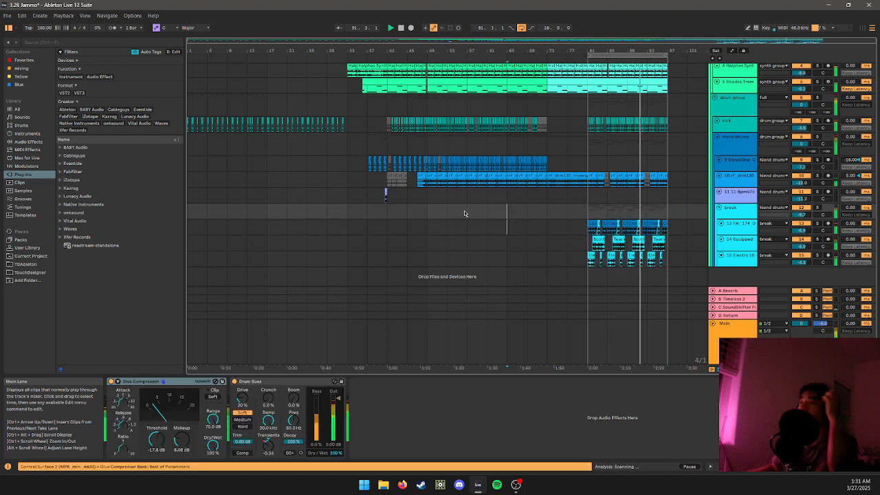
{"action": "left_click", "coordinate": [543, 217], "text": "shift"}
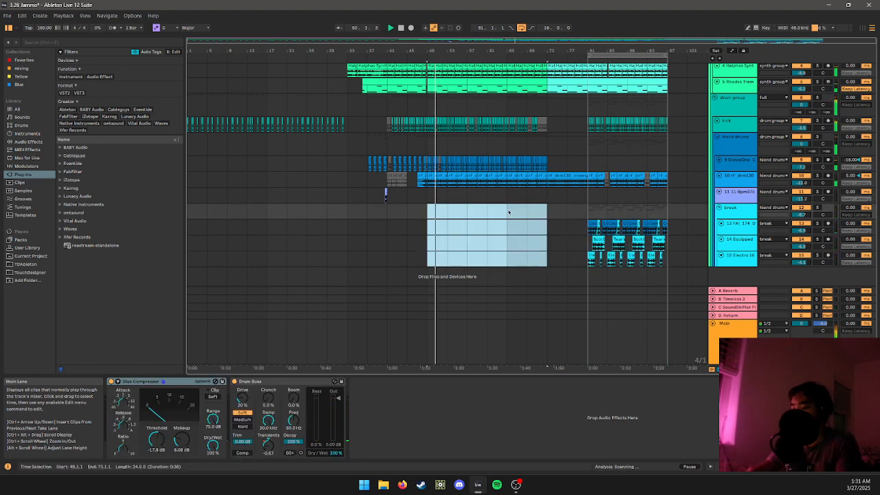
{"action": "key", "text": "ctrl+l"}
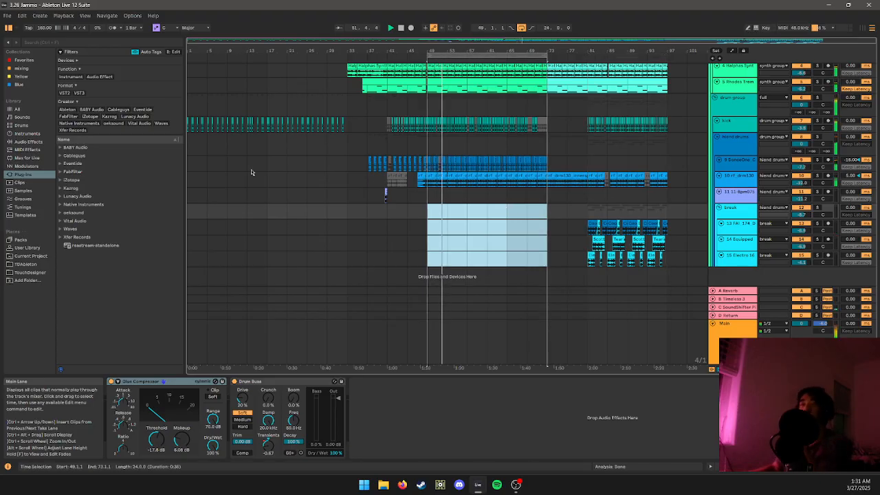
- Show the User Library in the browser, remove its Drum Loop filter, and collapse the Missing Sounds 2016 folder
{"action": "left_click", "coordinate": [35, 248]}
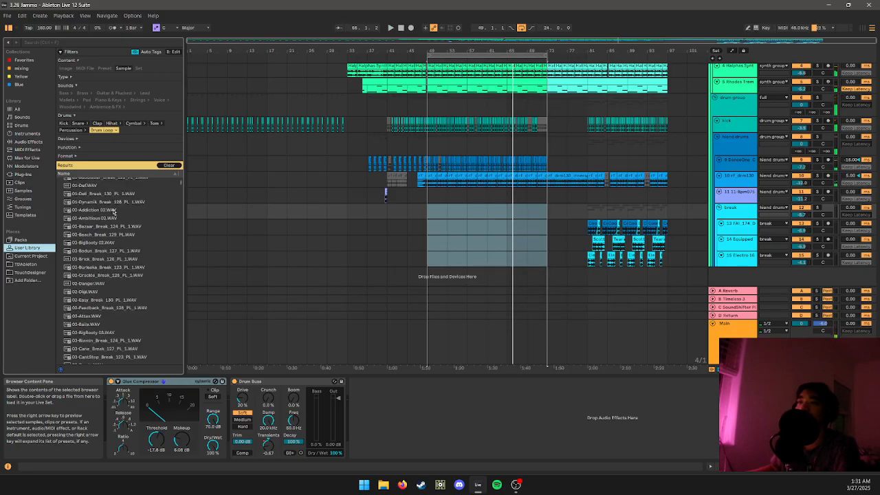
{"action": "left_click", "coordinate": [103, 130]}
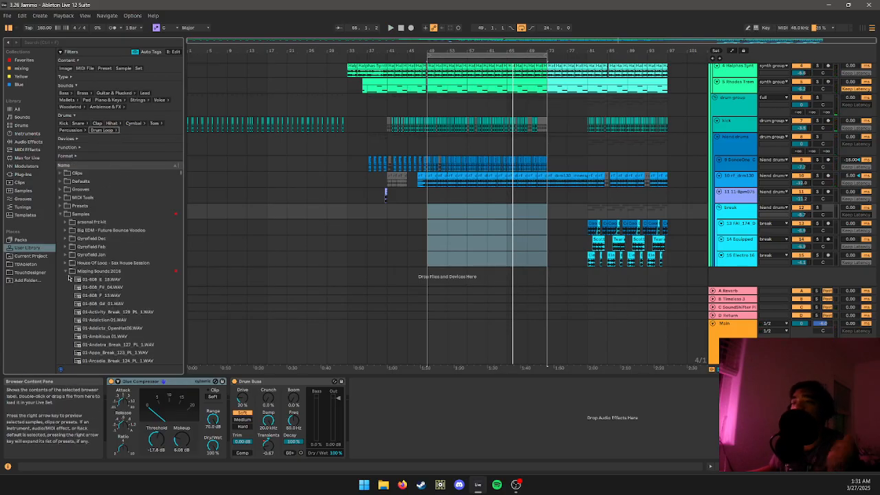
{"action": "left_click", "coordinate": [66, 272]}
- Browse the loops of the VOX Hella Soulful R&B Vocals pack and preview a 140 BPM cuts sample from vocal_fx
{"action": "scroll", "coordinate": [79, 284], "scroll_direction": "down", "scroll_amount": 3}
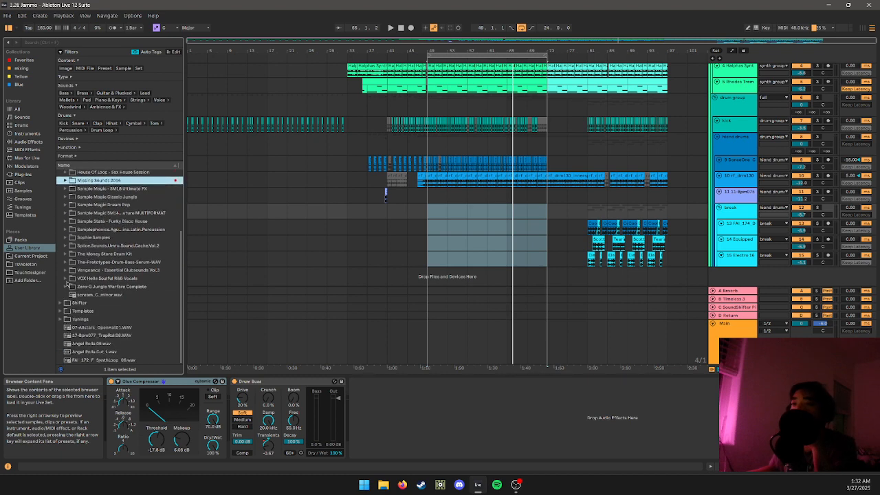
{"action": "left_click", "coordinate": [64, 278]}
{"action": "left_click", "coordinate": [77, 287]}
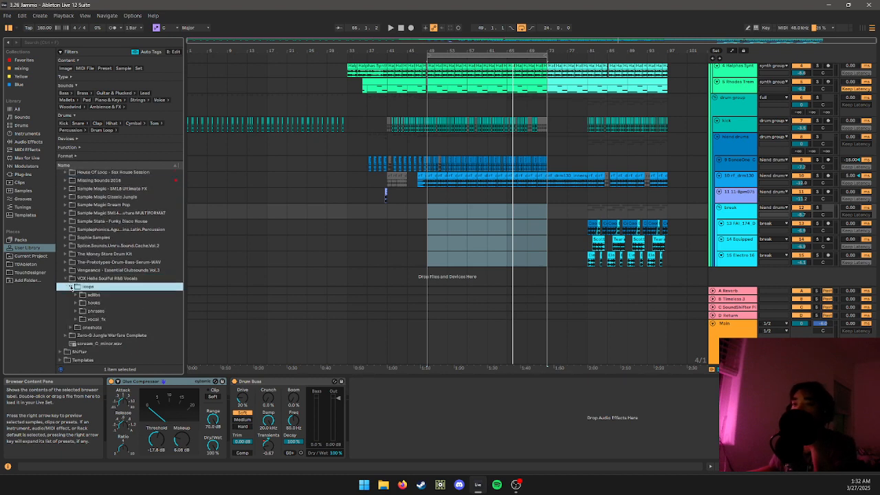
{"action": "scroll", "coordinate": [77, 303], "scroll_direction": "down", "scroll_amount": 2}
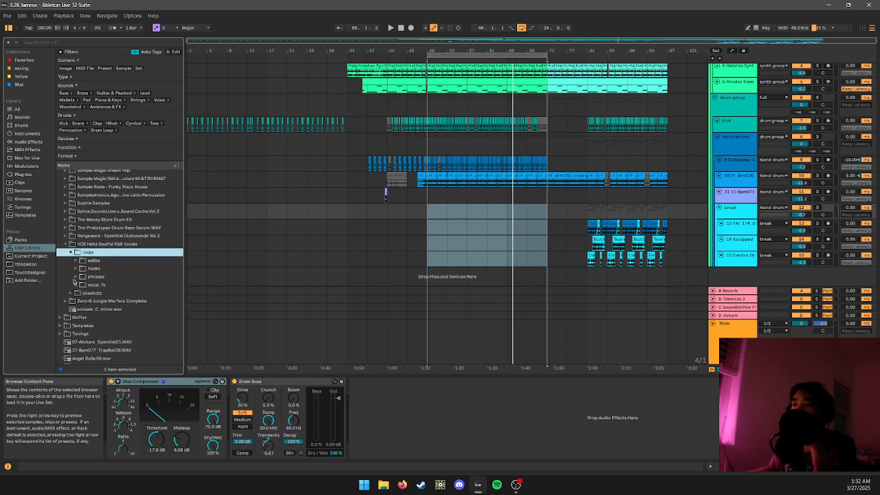
{"action": "left_click", "coordinate": [75, 284]}
{"action": "left_click", "coordinate": [95, 317]}
{"action": "scroll", "coordinate": [92, 303], "scroll_direction": "down", "scroll_amount": 3}
{"action": "left_click", "coordinate": [90, 299]}
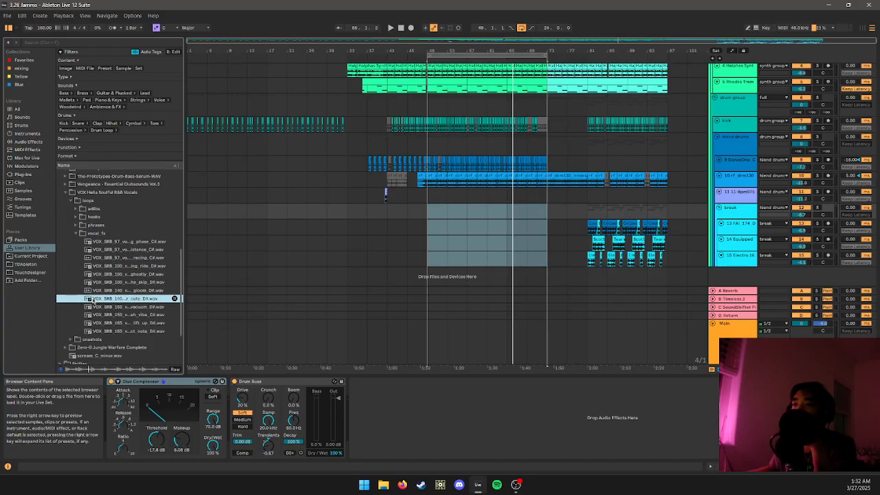
- Audition two dry vocal loops from the pack's hooks folder, and switch to the wet versions
{"action": "left_click", "coordinate": [76, 217]}
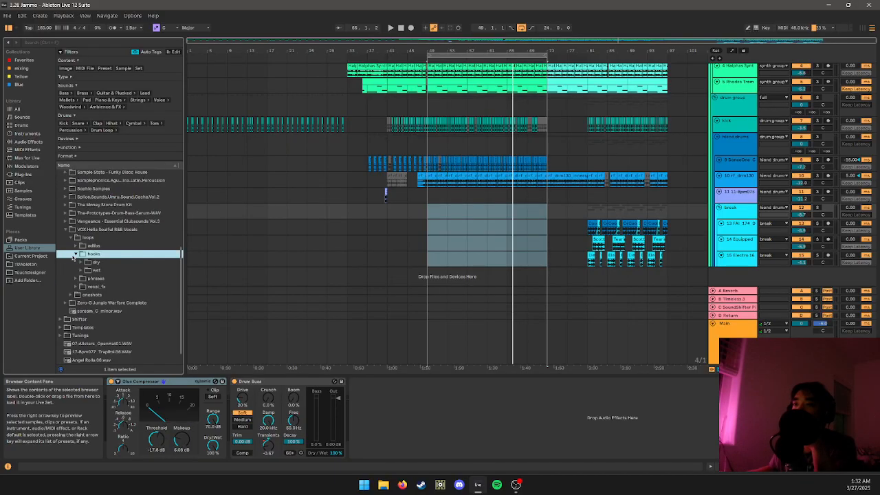
{"action": "left_click", "coordinate": [79, 263]}
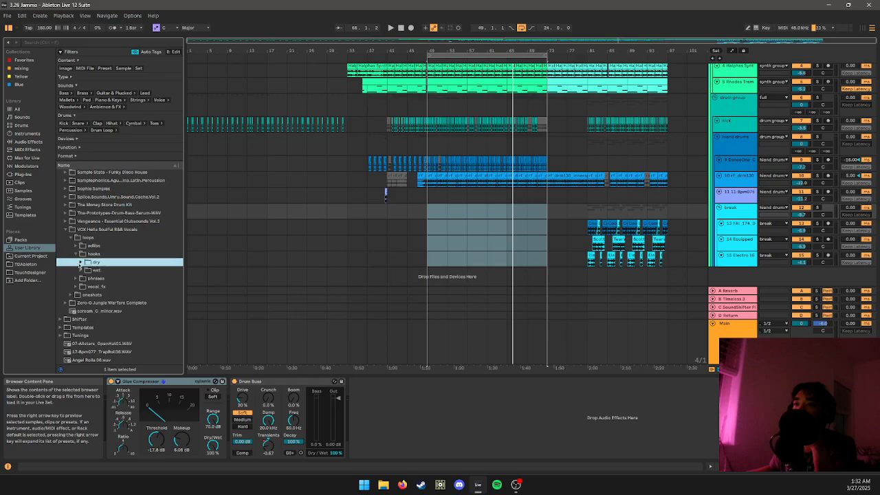
{"action": "scroll", "coordinate": [87, 282], "scroll_direction": "down", "scroll_amount": 3}
{"action": "left_click", "coordinate": [105, 300]}
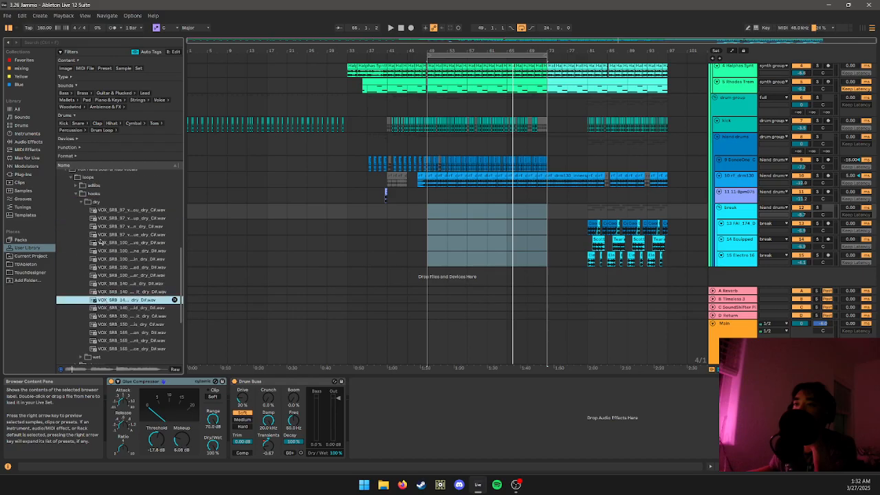
{"action": "left_click", "coordinate": [105, 213]}
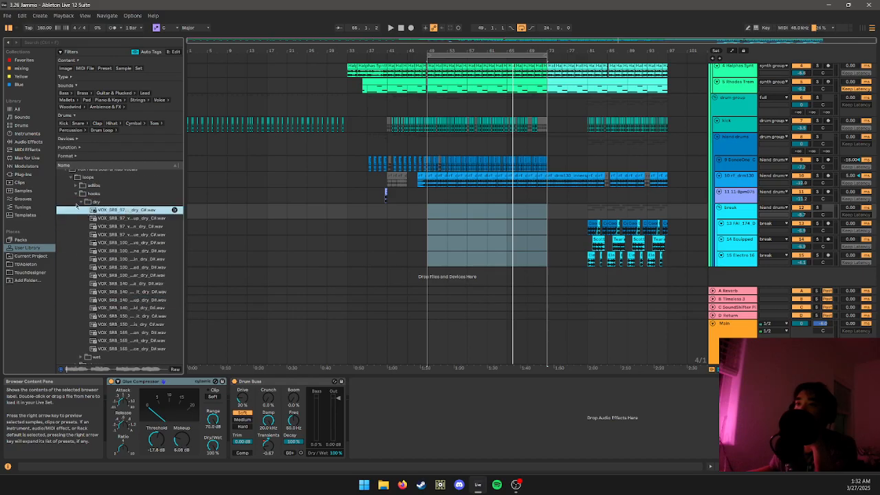
{"action": "left_click", "coordinate": [85, 202]}
{"action": "left_click", "coordinate": [82, 254]}
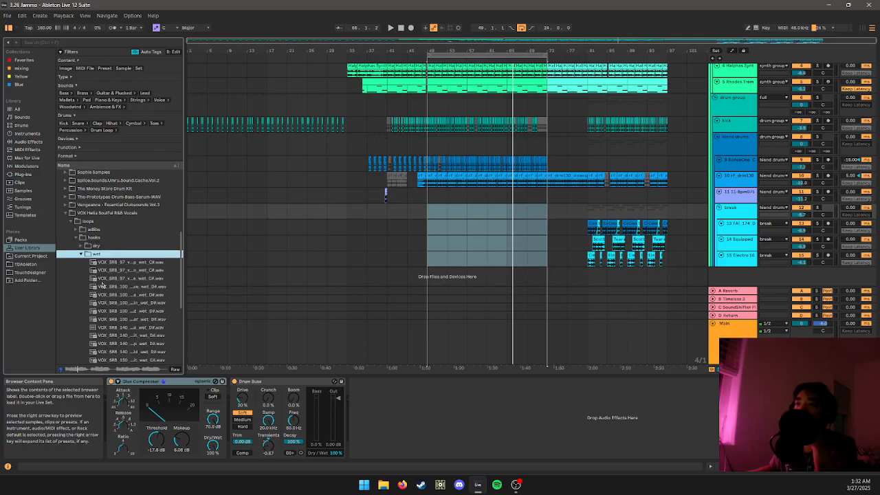
- Audition several wet vocal loops from the pack's hooks folder, including a 140 and a 150 BPM sample, and collapse the folder
{"action": "left_click", "coordinate": [104, 286]}
{"action": "left_click", "coordinate": [158, 329]}
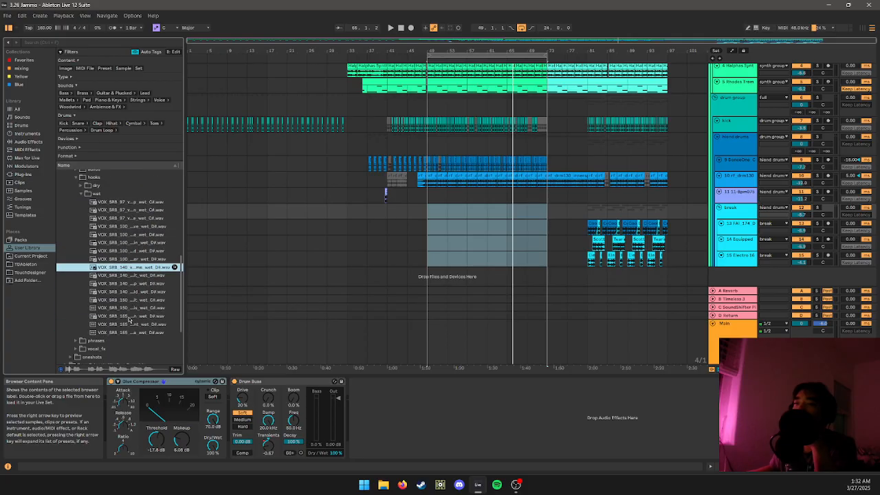
{"action": "scroll", "coordinate": [128, 311], "scroll_direction": "down", "scroll_amount": 5}
{"action": "left_click", "coordinate": [122, 257]}
{"action": "scroll", "coordinate": [83, 240], "scroll_direction": "up", "scroll_amount": 3}
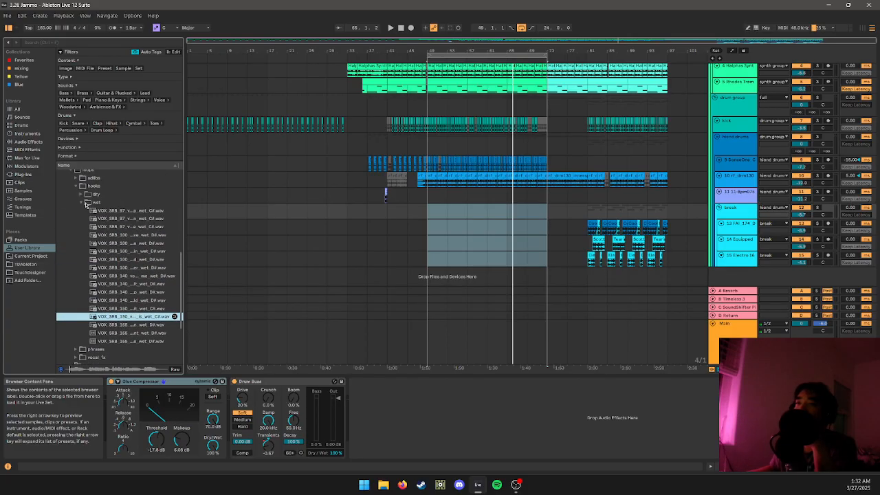
{"action": "left_click", "coordinate": [87, 204]}
{"action": "left_click", "coordinate": [84, 204]}
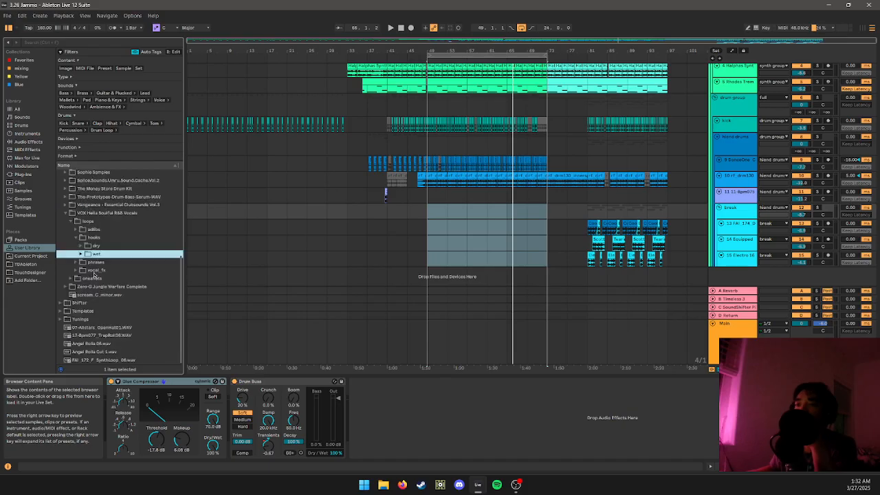
- Browse the VOL 3 drum loop, instrument and percussion hit folders of the Zero-G Jungle Warfare Complete pack
{"action": "left_click", "coordinate": [67, 290]}
{"action": "left_click", "coordinate": [68, 290]}
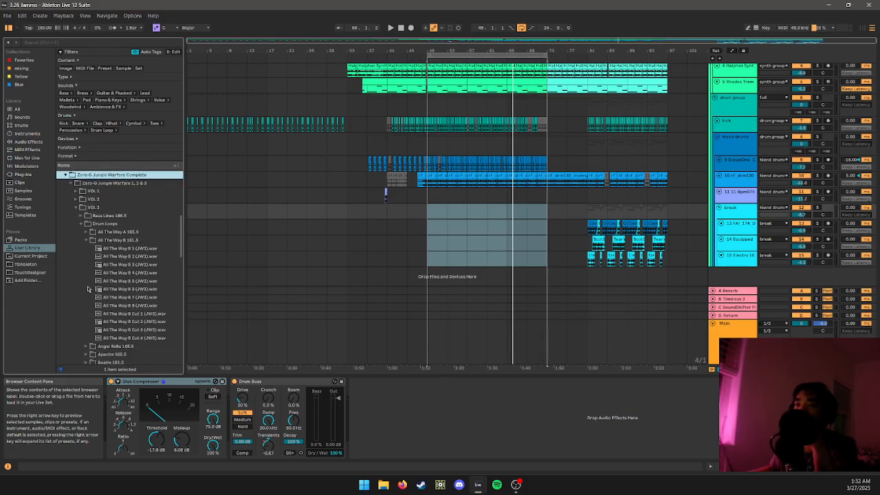
{"action": "left_click", "coordinate": [86, 249]}
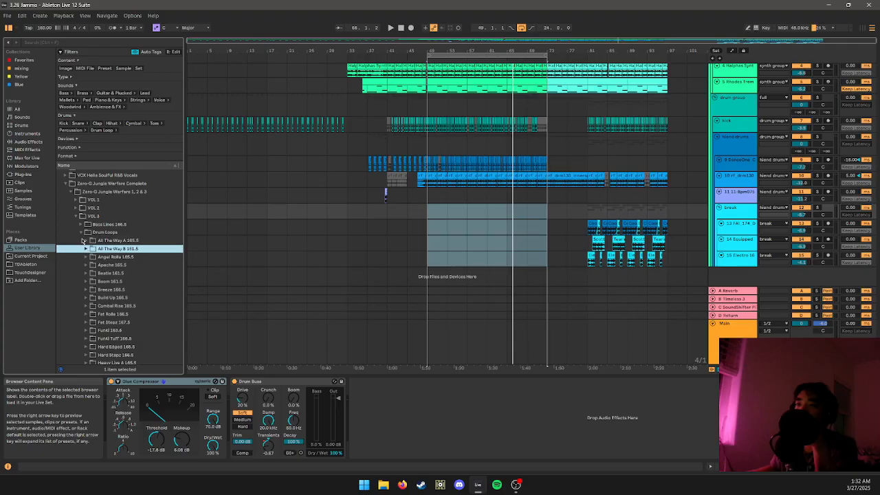
{"action": "left_click", "coordinate": [81, 232]}
{"action": "left_click", "coordinate": [81, 279]}
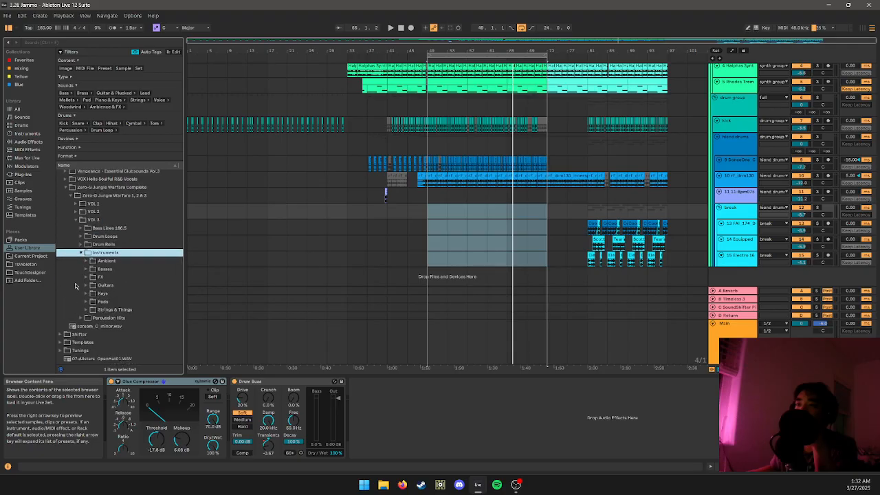
{"action": "left_click", "coordinate": [83, 319]}
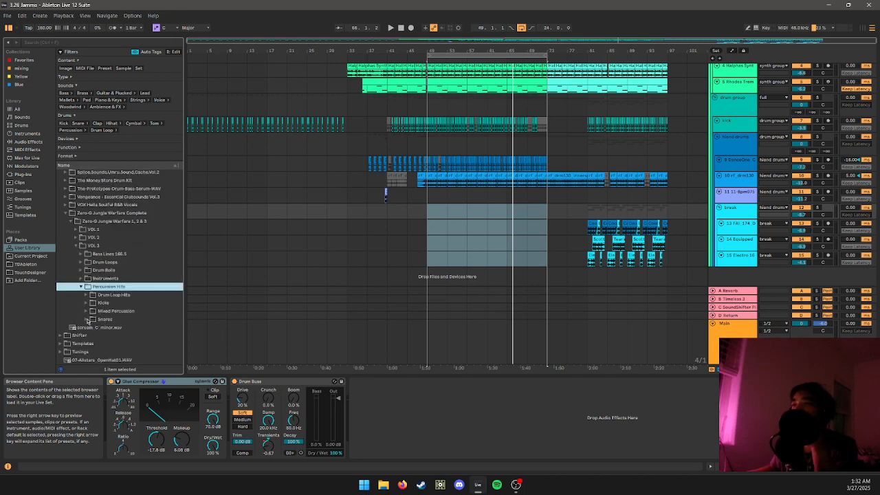
{"action": "left_click", "coordinate": [87, 319]}
{"action": "left_click", "coordinate": [87, 313]}
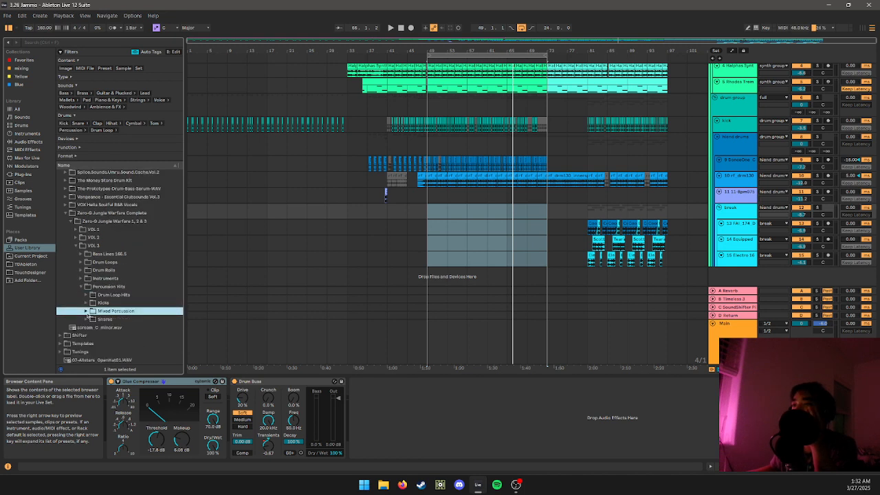
{"action": "scroll", "coordinate": [74, 215], "scroll_direction": "up", "scroll_amount": 5}
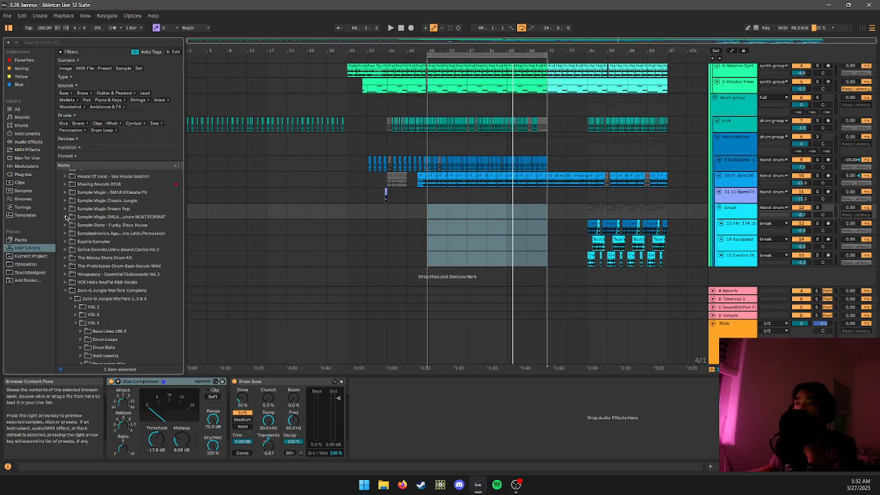
- Audition vocal loops from the OBQ_VOCAL_LOOPS folder of the Sample State - Funky Disco House pack
{"action": "left_click", "coordinate": [66, 225]}
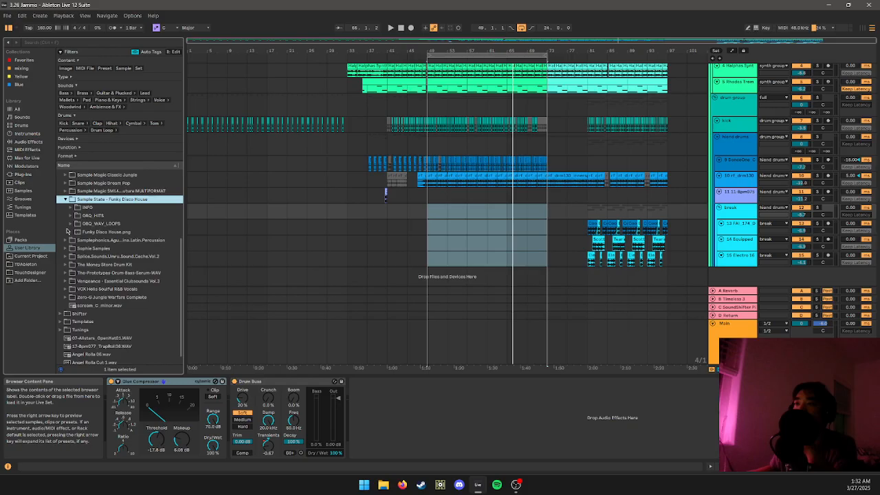
{"action": "left_click", "coordinate": [71, 223]}
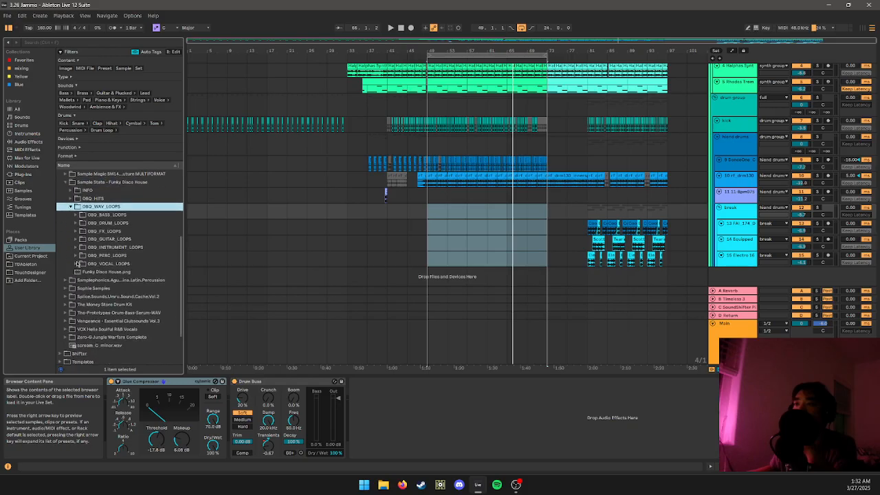
{"action": "left_click", "coordinate": [76, 264]}
{"action": "scroll", "coordinate": [78, 264], "scroll_direction": "down", "scroll_amount": 3}
{"action": "left_click", "coordinate": [88, 269]}
{"action": "scroll", "coordinate": [88, 268], "scroll_direction": "down", "scroll_amount": 3}
{"action": "left_click", "coordinate": [88, 269]}
{"action": "scroll", "coordinate": [88, 270], "scroll_direction": "up", "scroll_amount": 1}
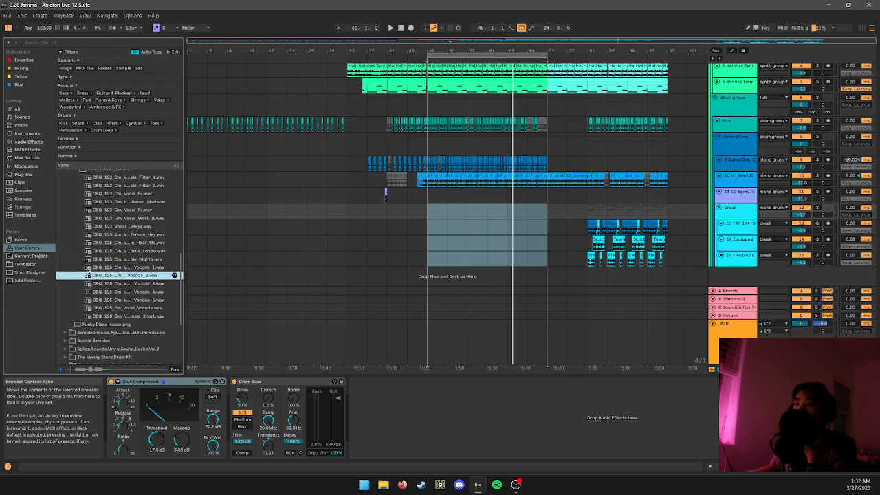
{"action": "scroll", "coordinate": [88, 270], "scroll_direction": "down", "scroll_amount": 5}
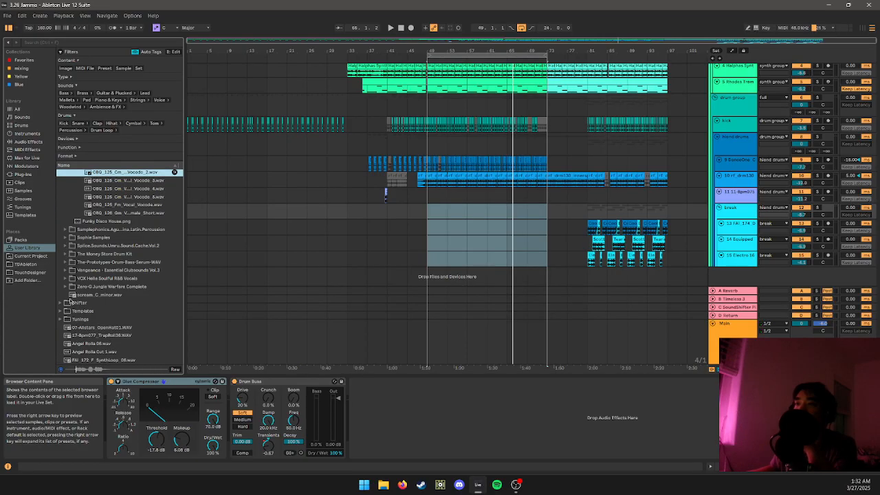
- Browse the Assorted Rythms folder of the Samplephonics Latin Percussion pack and audition its 110 BPM loops, including 110_Bomba_02_SP.wav
{"action": "left_click", "coordinate": [66, 229]}
{"action": "left_click", "coordinate": [71, 237]}
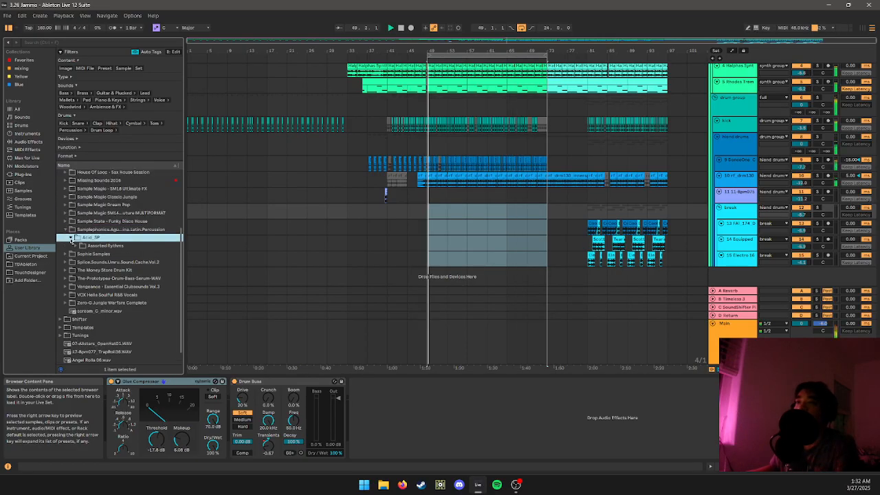
{"action": "left_click", "coordinate": [76, 245]}
{"action": "left_click", "coordinate": [99, 278]}
{"action": "scroll", "coordinate": [121, 293], "scroll_direction": "down", "scroll_amount": 2}
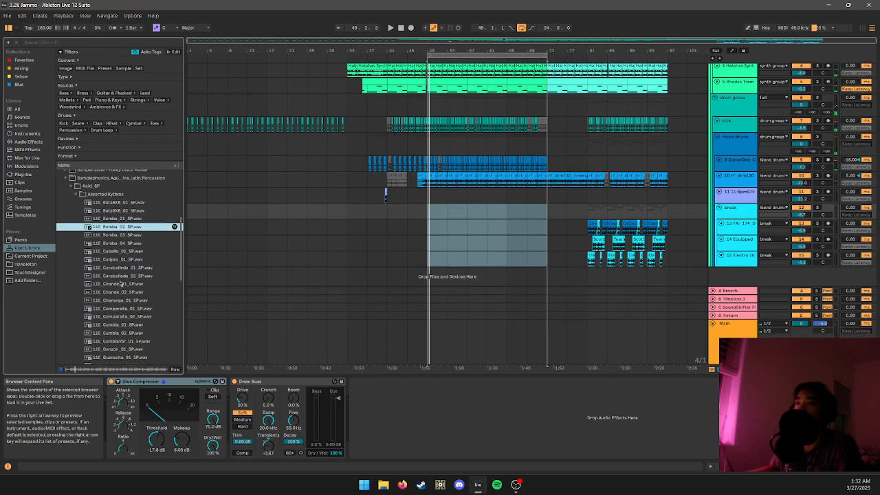
{"action": "left_click", "coordinate": [121, 276]}
{"action": "left_click", "coordinate": [119, 227]}
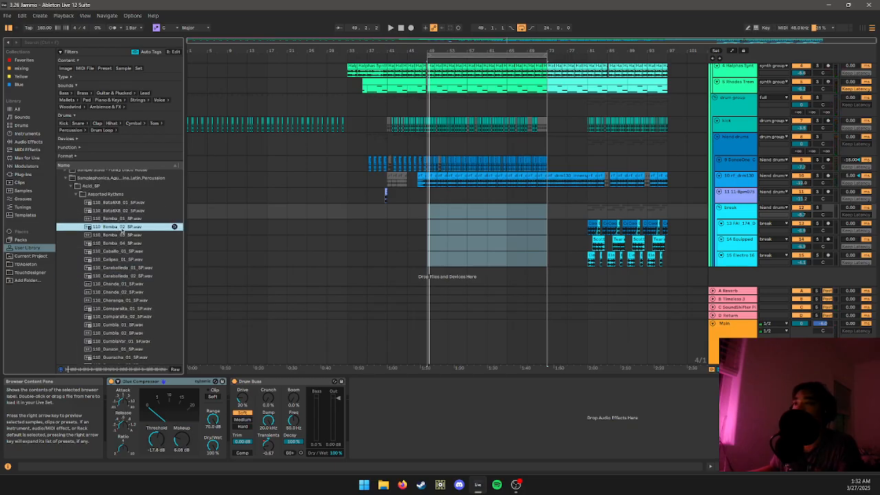
- Place the 110_Bomba_02_SP loop on a new audio track in the blend drums group, spanning bars 49 to 57, and start playback
{"action": "left_click_drag", "start_coordinate": [121, 227], "coordinate": [428, 194]}
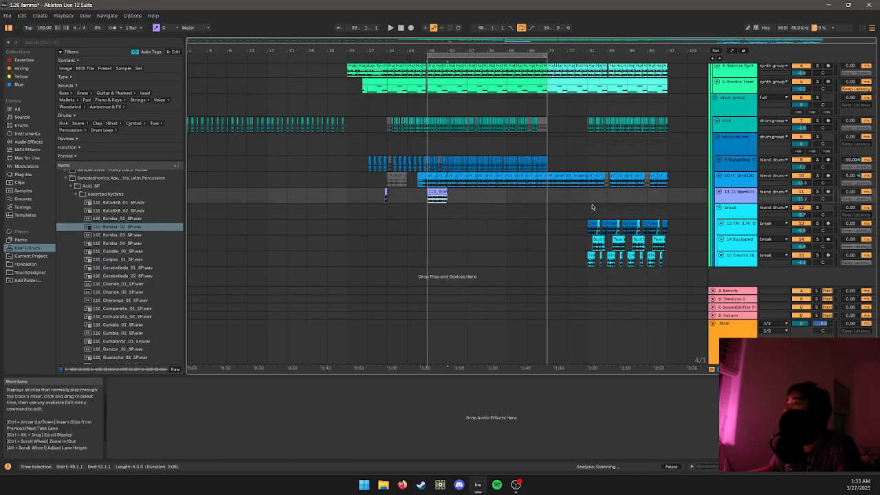
{"action": "key", "text": "ctrl+t"}
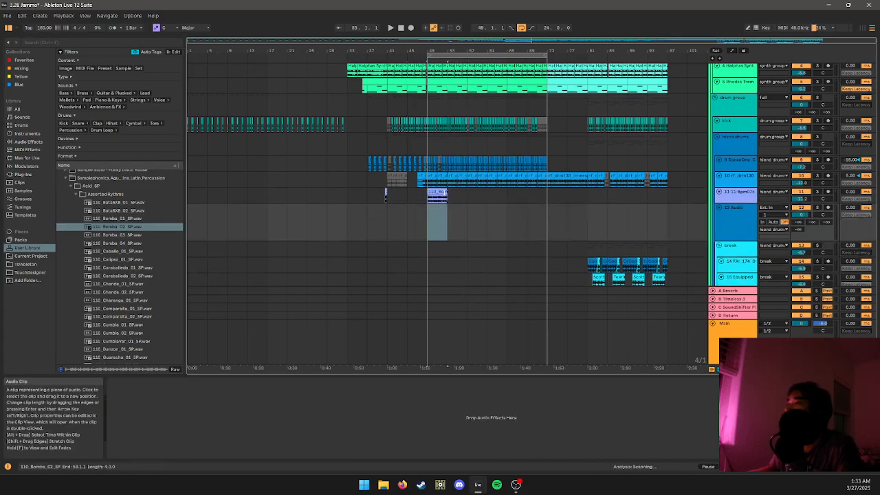
{"action": "left_click", "coordinate": [445, 192]}
{"action": "left_click_drag", "start_coordinate": [437, 194], "coordinate": [465, 207]}
{"action": "key", "text": "space"}
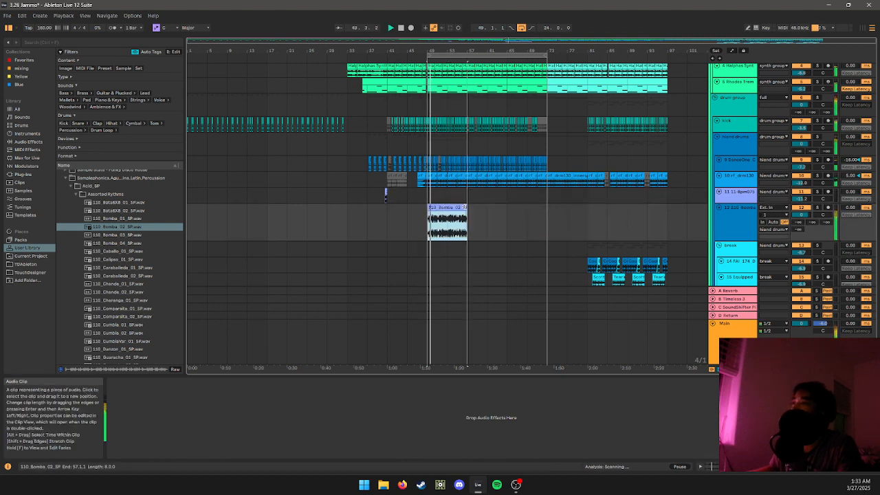
- Set the Bomba clip's warp mode to Complex Pro and lower its Envelope value
{"action": "double_click", "coordinate": [449, 208]}
{"action": "left_click", "coordinate": [135, 355]}
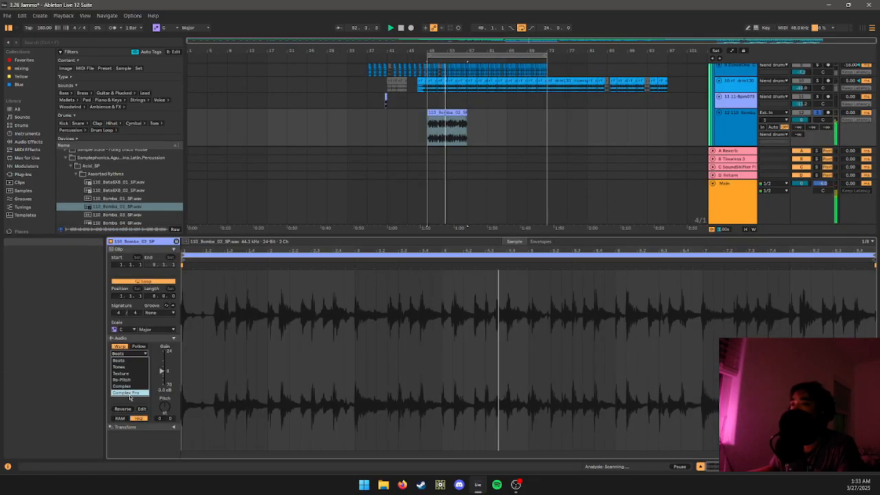
{"action": "left_click", "coordinate": [130, 388]}
{"action": "left_click", "coordinate": [137, 355]}
{"action": "left_click", "coordinate": [131, 391]}
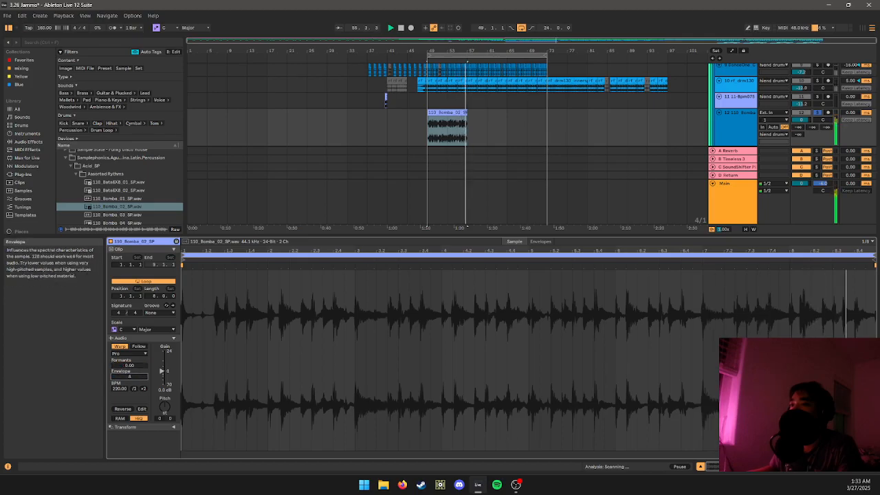
{"action": "left_click_drag", "start_coordinate": [135, 365], "coordinate": [135, 362]}
{"action": "key", "text": "space"}
{"action": "key", "text": "shift+Tab"}
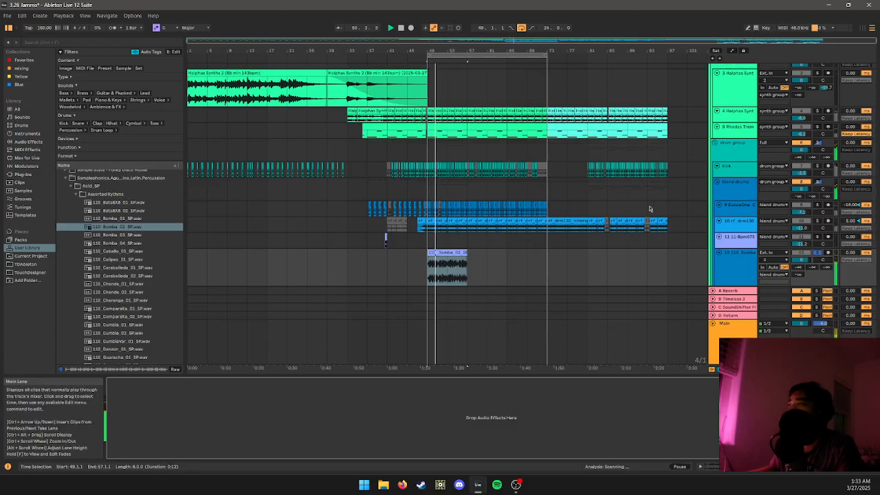
- Duplicate the Bomba clip twice to fill bars 49 to 73 and lower the track's volume to about -7.8 dB
{"action": "left_click", "coordinate": [459, 253]}
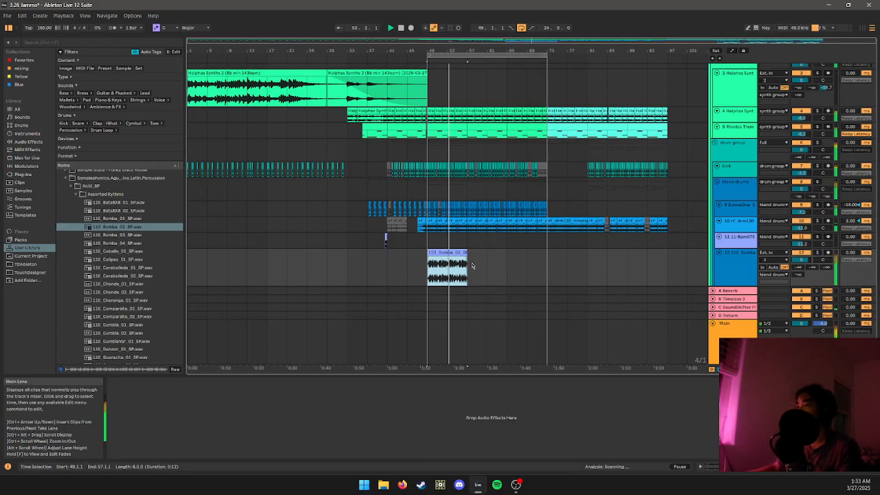
{"action": "key", "text": "ctrl+d"}
{"action": "key", "text": "ctrl+d"}
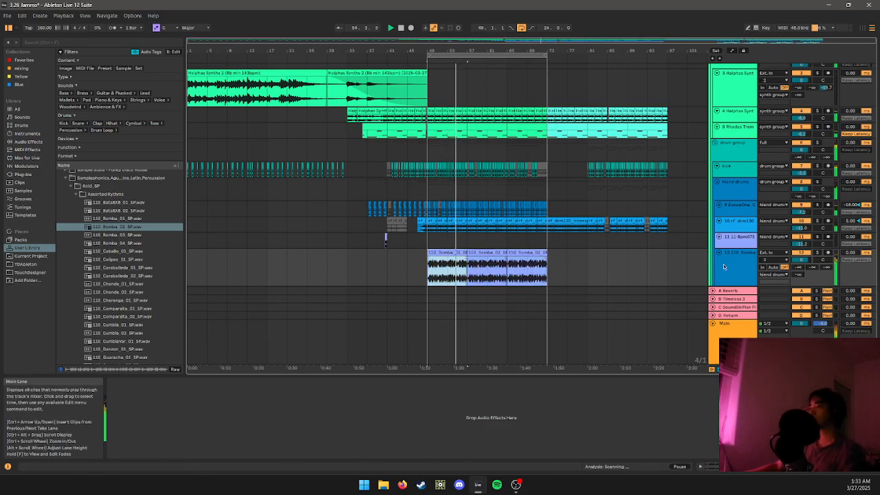
{"action": "left_click_drag", "start_coordinate": [802, 259], "coordinate": [802, 260]}
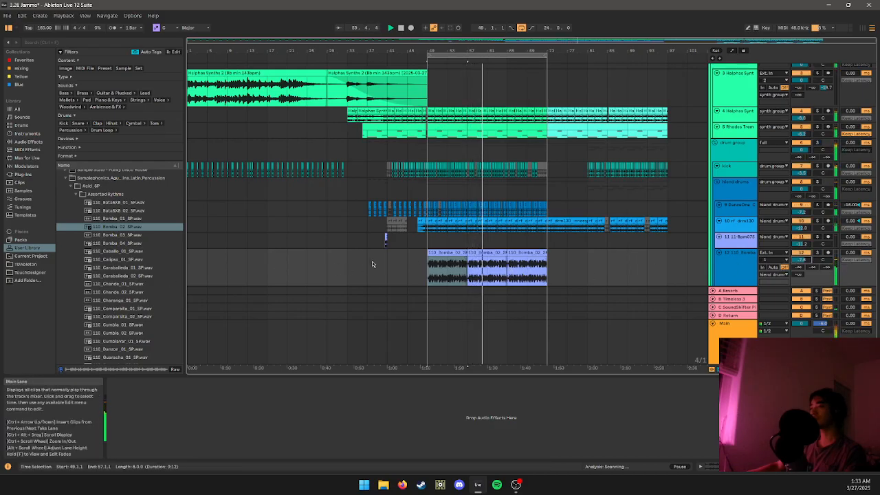
- Search the audio effects for "eq" and add an EQ Eight to the Bomba track
{"action": "left_click", "coordinate": [140, 43]}
{"action": "type", "text": "eq"}
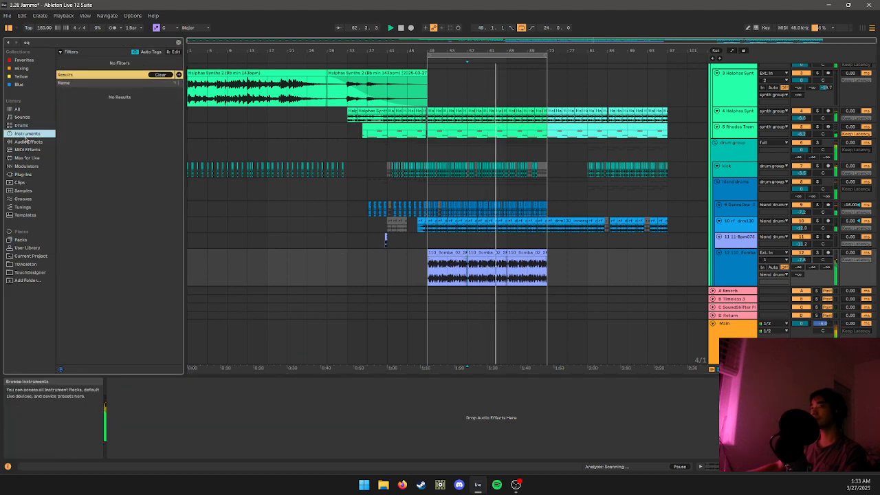
{"action": "left_click", "coordinate": [82, 108]}
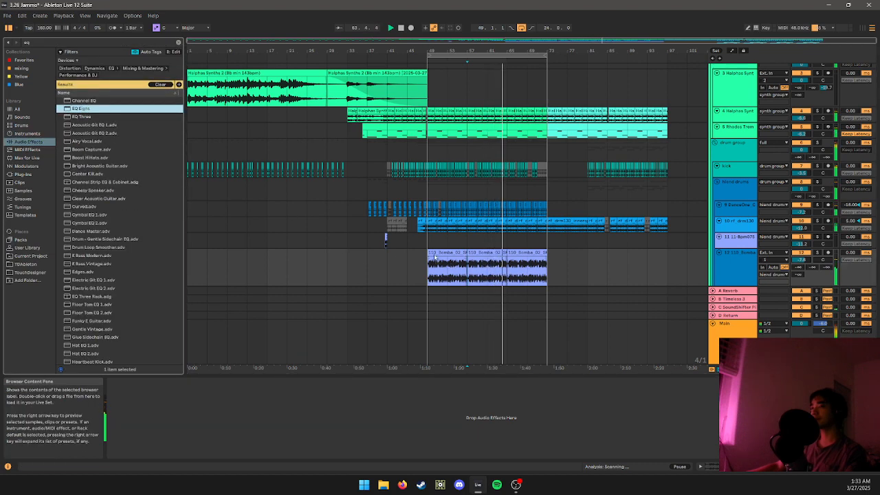
{"action": "key", "text": "Return"}
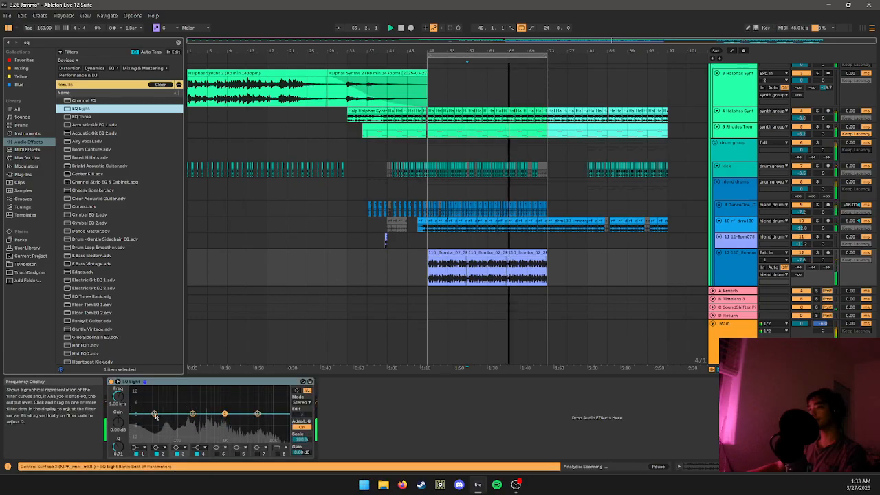
- Shape the Bomba track's EQ Eight with reduced lows and highs and a narrow 15 dB boost near 1.59 kHz at a Q of 3.92
{"action": "left_click_drag", "start_coordinate": [156, 416], "coordinate": [228, 423]}
{"action": "left_click", "coordinate": [255, 415]}
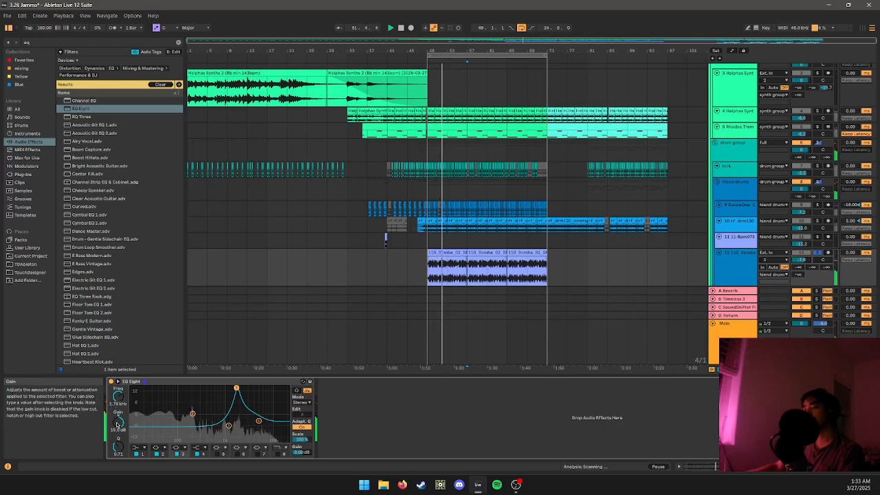
{"action": "left_click_drag", "start_coordinate": [117, 444], "coordinate": [118, 462]}
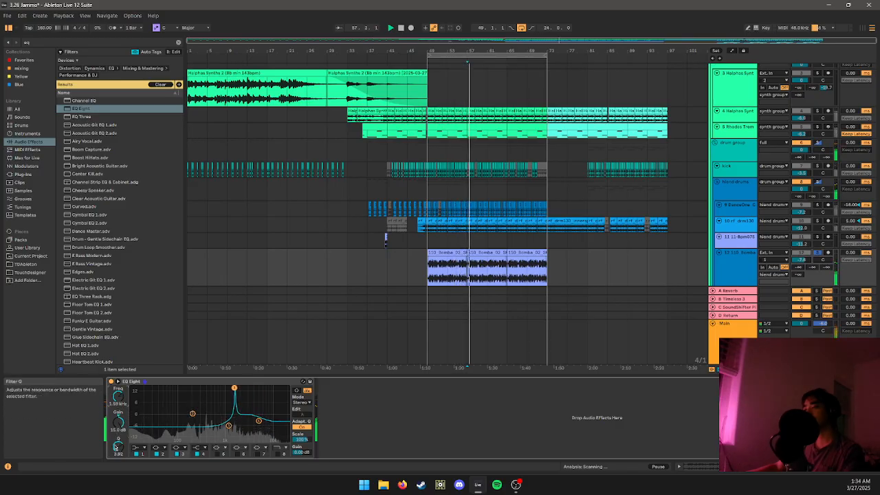
- Duplicate the EQ Eight on the Bomba track and move the copy's boosted peak to about 2.30 kHz
{"action": "left_click", "coordinate": [157, 382]}
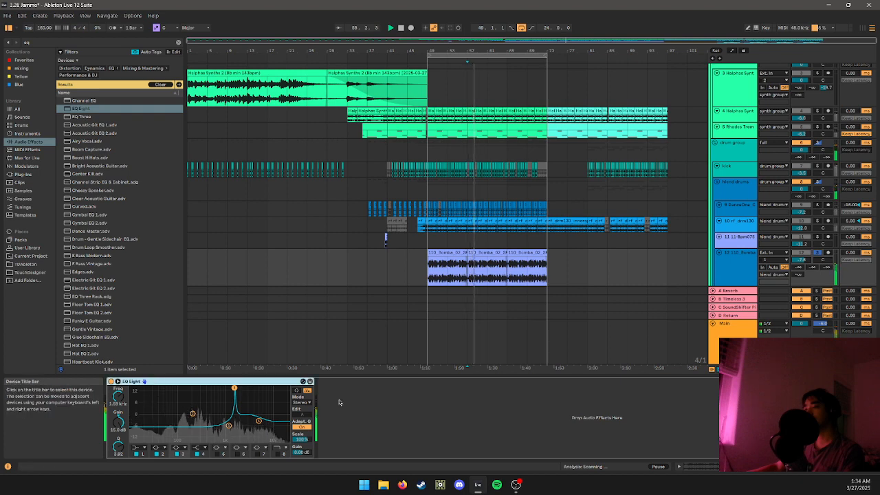
{"action": "key", "text": "ctrl+d"}
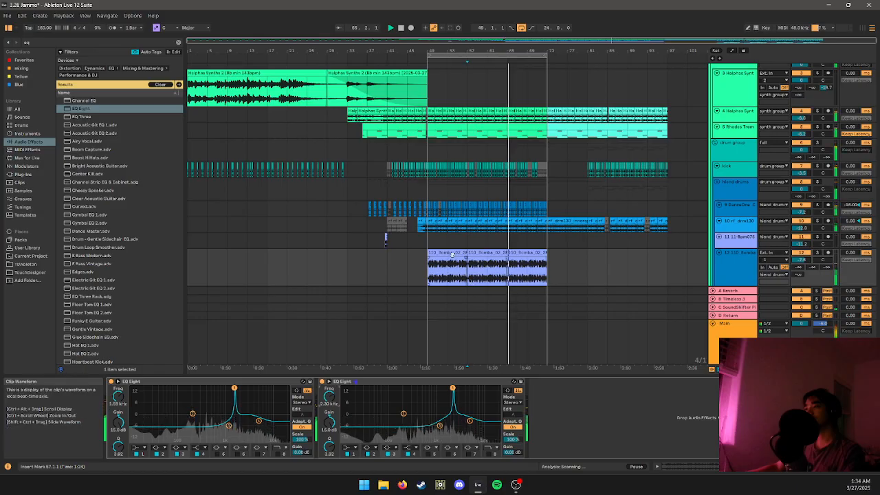
- Select the first Bomba clip, and show the effect chain of the blend drums group
{"action": "left_click", "coordinate": [467, 276]}
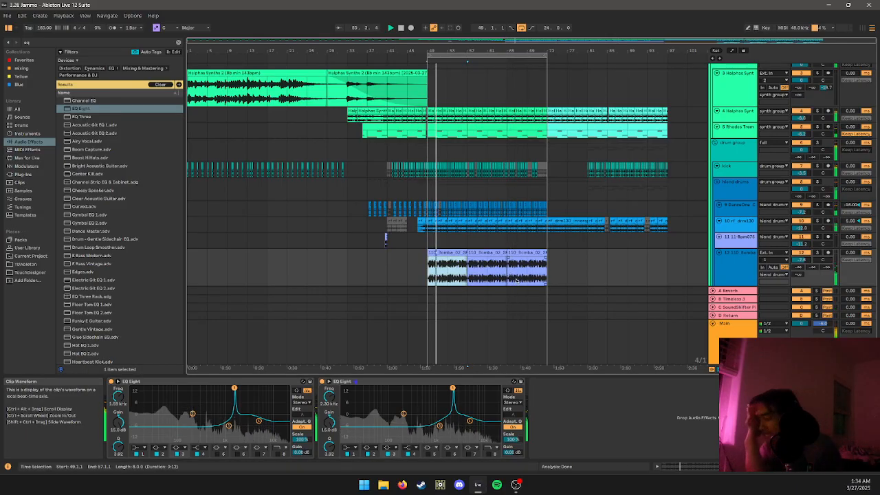
{"action": "scroll", "coordinate": [673, 274], "scroll_direction": "up", "scroll_amount": 1}
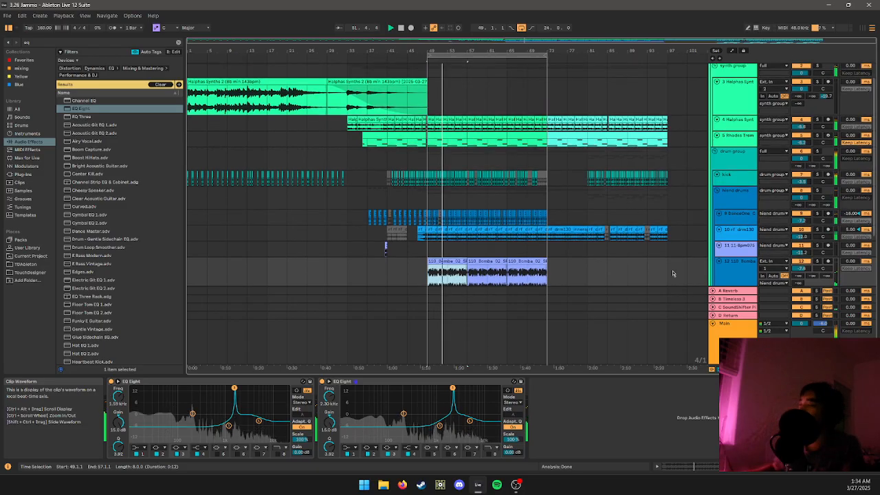
{"action": "left_click", "coordinate": [729, 182]}
{"action": "left_click", "coordinate": [741, 202]}
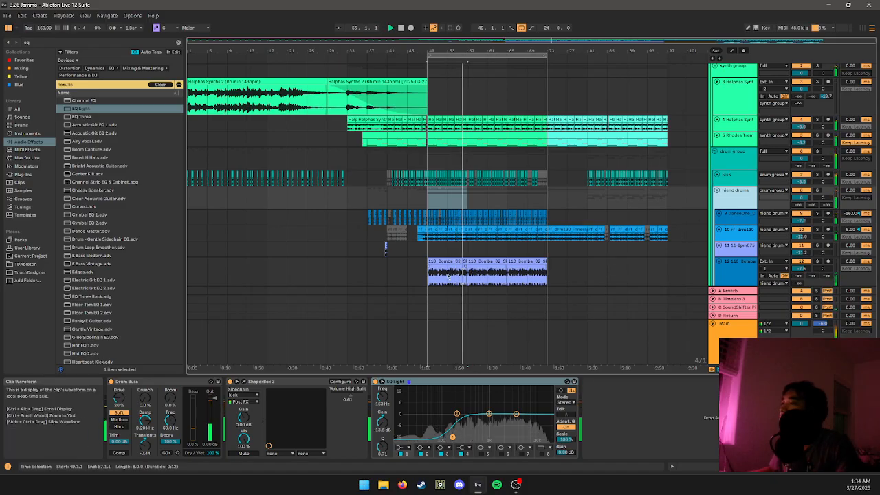
- Duplicate the Bomba track's 1.59 kHz EQ Eight twice and lower the last copy's peak gain to -3.57 dB
{"action": "left_click", "coordinate": [561, 272]}
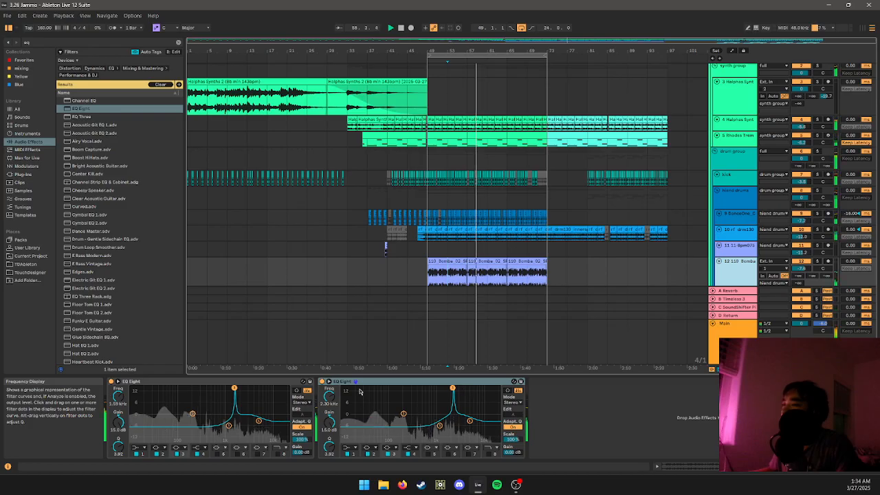
{"action": "left_click", "coordinate": [323, 381]}
{"action": "left_click", "coordinate": [286, 382]}
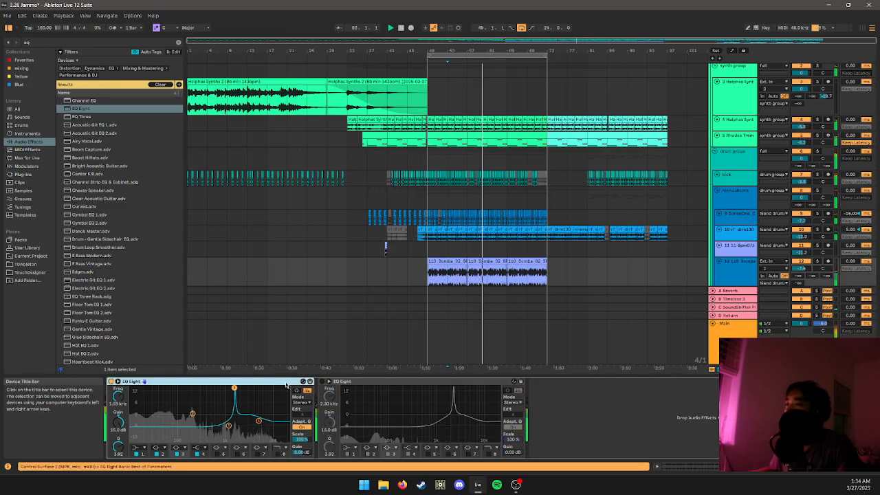
{"action": "key", "text": "ctrl+d"}
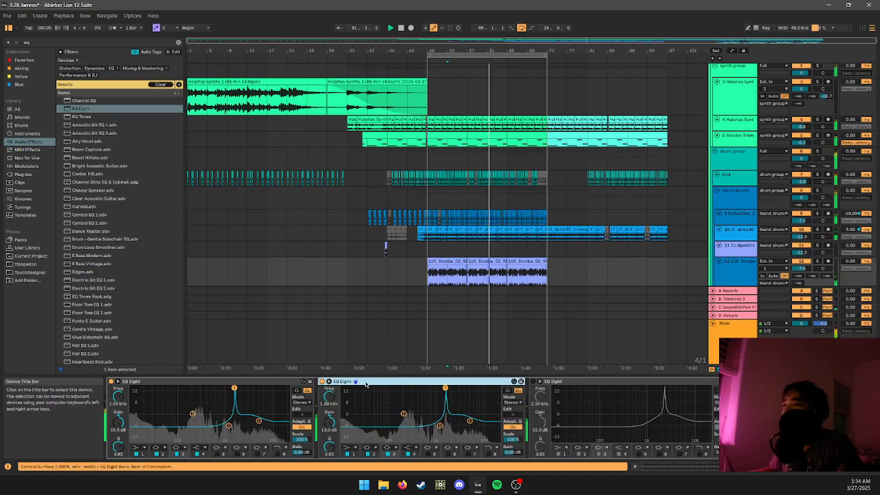
{"action": "left_click", "coordinate": [533, 381]}
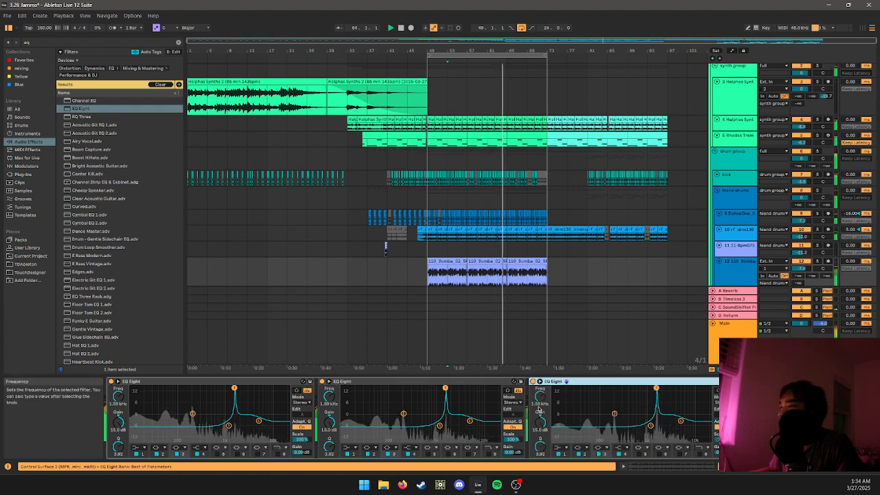
{"action": "left_click_drag", "start_coordinate": [540, 396], "coordinate": [541, 385]}
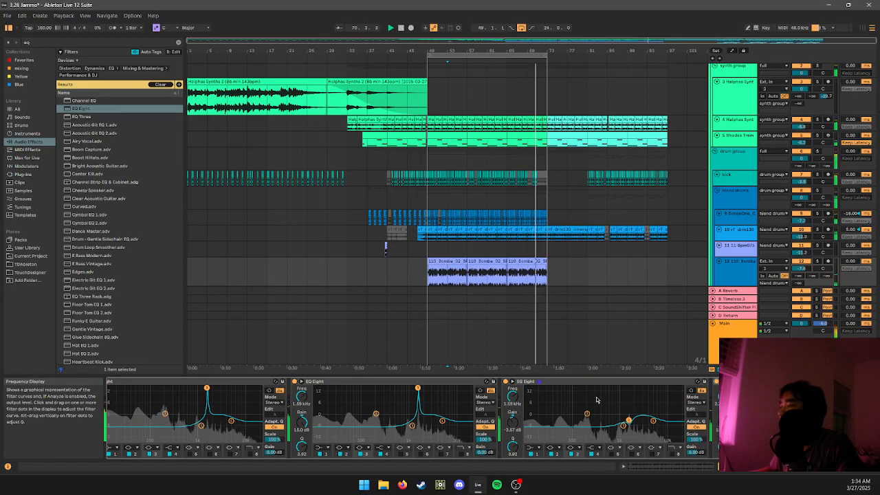
- Duplicate the 2.30 kHz EQ Eight on the Bomba track twice and lower the last copy's peak gain to -1.43 dB
{"action": "scroll", "coordinate": [577, 404], "scroll_direction": "down", "scroll_amount": 2}
{"action": "left_click", "coordinate": [656, 383]}
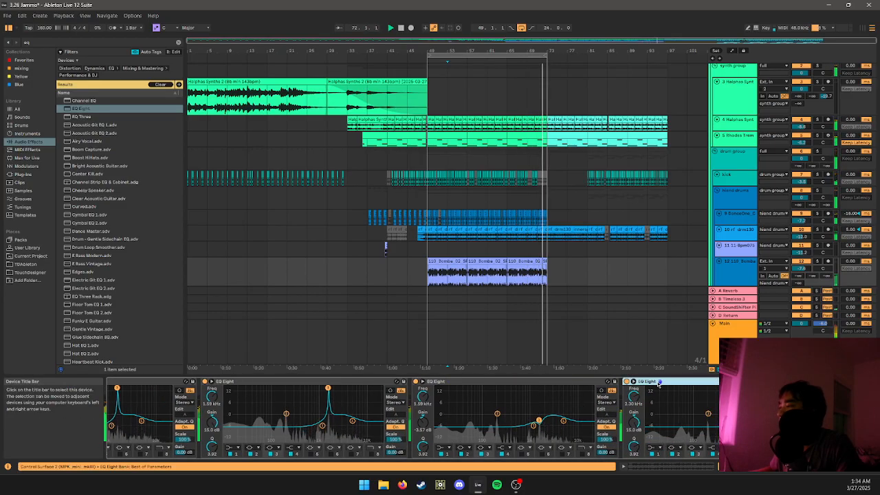
{"action": "key", "text": "Delete"}
{"action": "key", "text": "Delete"}
{"action": "key", "text": "Delete"}
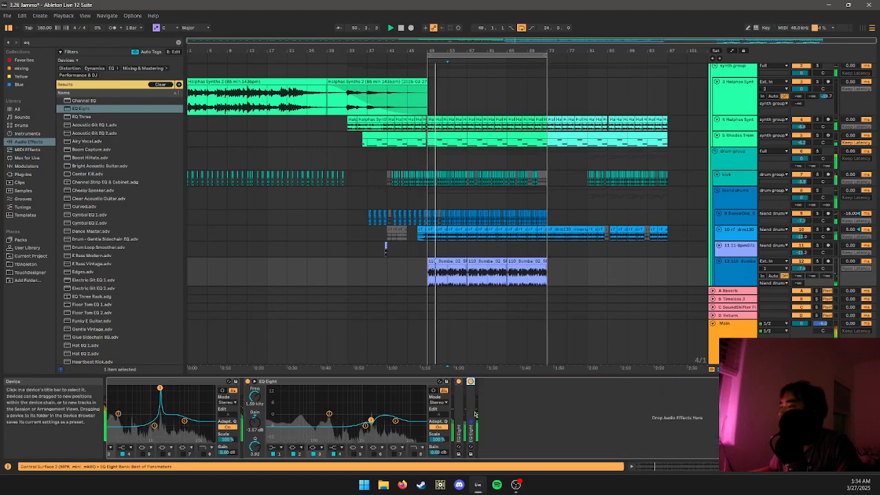
{"action": "double_click", "coordinate": [473, 411]}
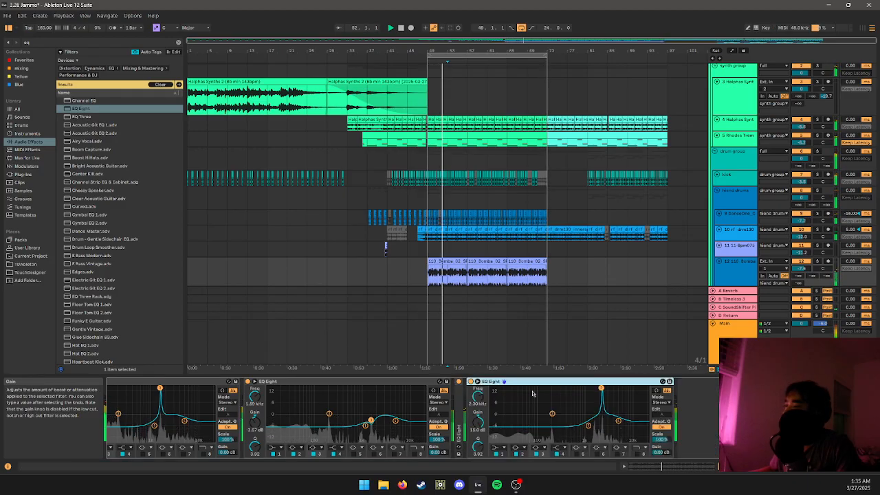
{"action": "key", "text": "ctrl+d"}
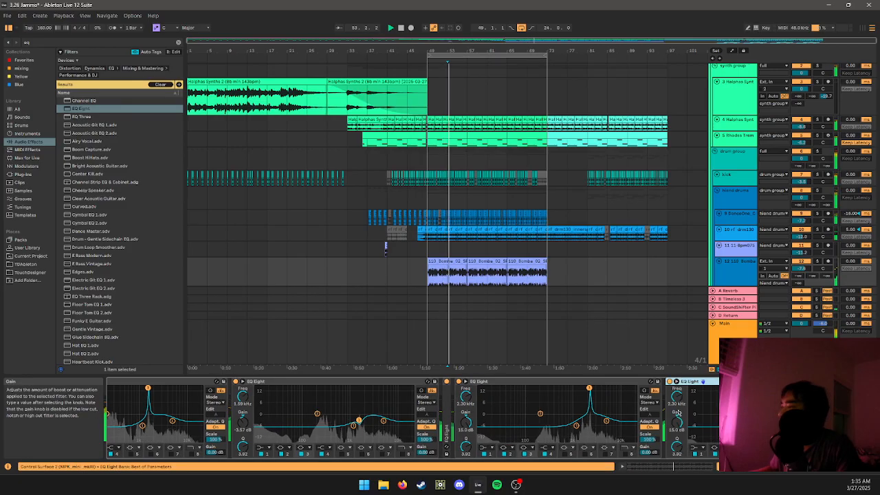
{"action": "left_click_drag", "start_coordinate": [676, 423], "coordinate": [676, 466]}
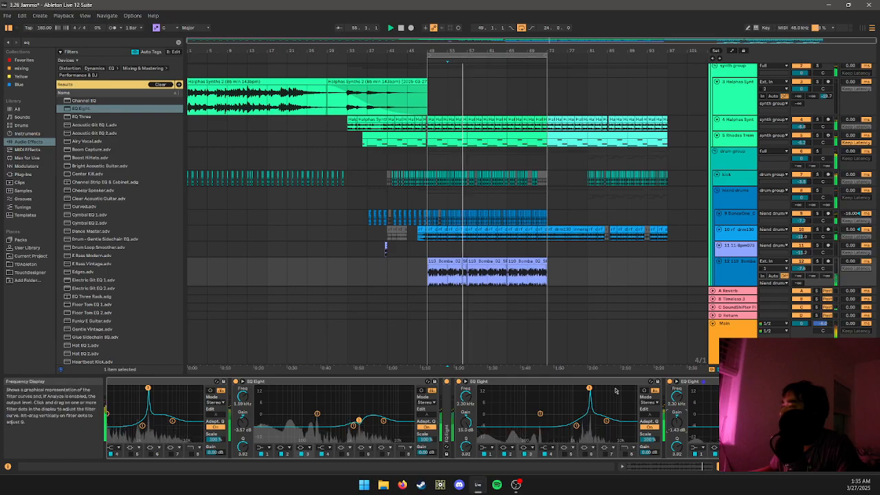
- Fold the three 2.30 kHz EQ Eights on the Bomba track and group them into one Audio Effect Rack
{"action": "left_click", "coordinate": [499, 382]}
{"action": "double_click", "coordinate": [499, 382]}
{"action": "double_click", "coordinate": [499, 383]}
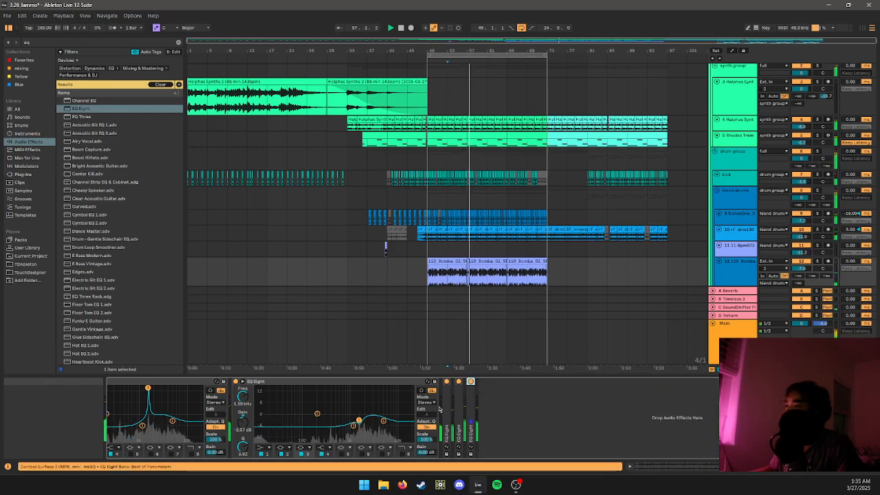
{"action": "right_click", "coordinate": [447, 405]}
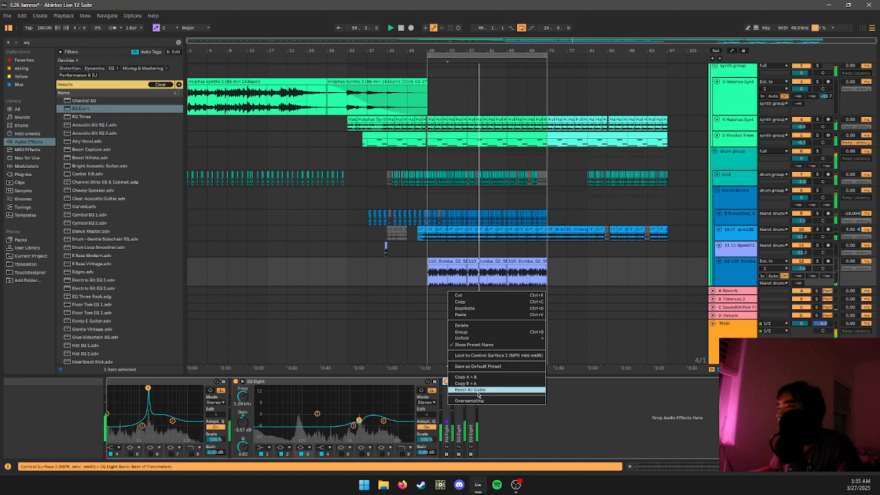
{"action": "left_click", "coordinate": [469, 332]}
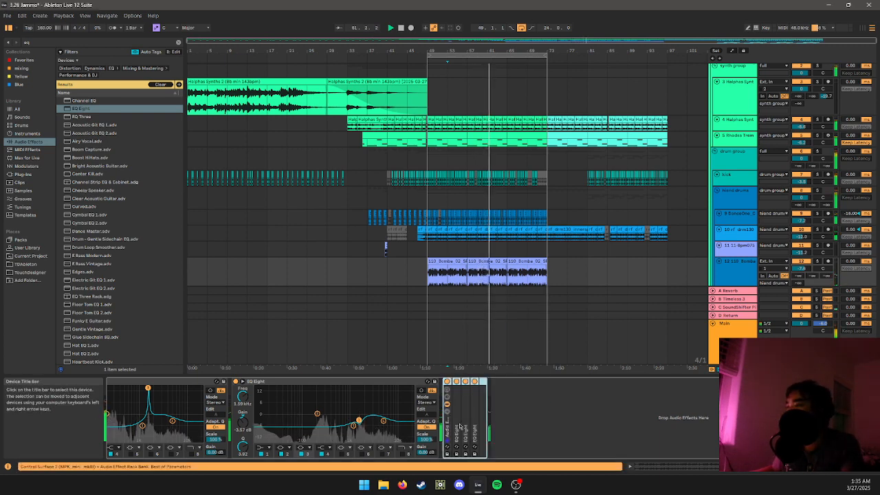
- Automate the new rack's Device On switch so it is active for about the last two bars of the first Bomba clip
{"action": "left_click", "coordinate": [447, 382]}
{"action": "right_click", "coordinate": [448, 382]}
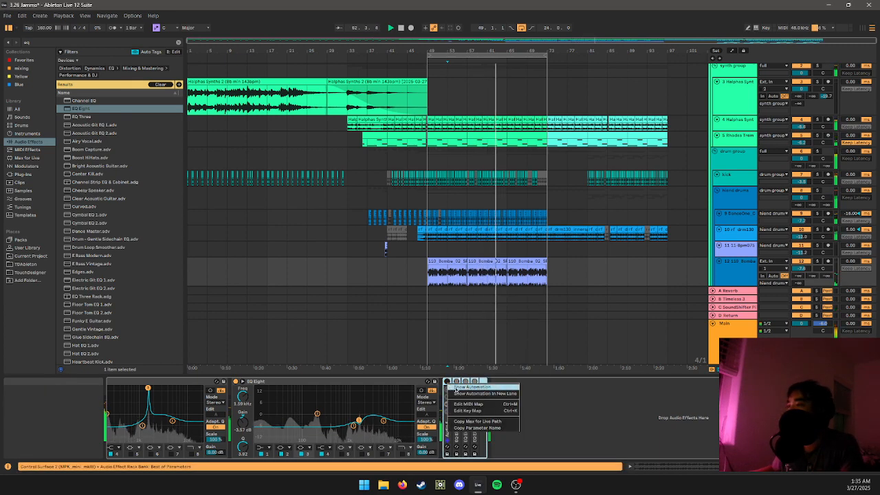
{"action": "left_click", "coordinate": [464, 388]}
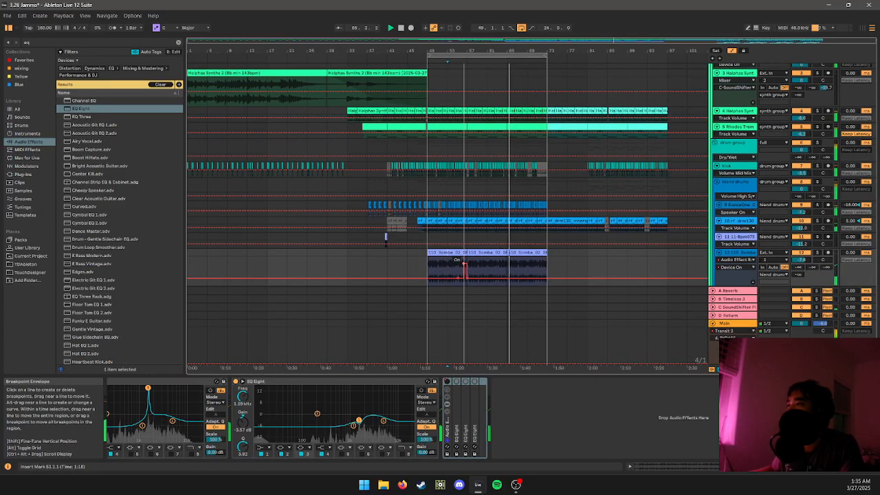
{"action": "left_click_drag", "start_coordinate": [464, 263], "coordinate": [429, 263]}
{"action": "scroll", "coordinate": [467, 273], "scroll_direction": "up", "scroll_amount": 5}
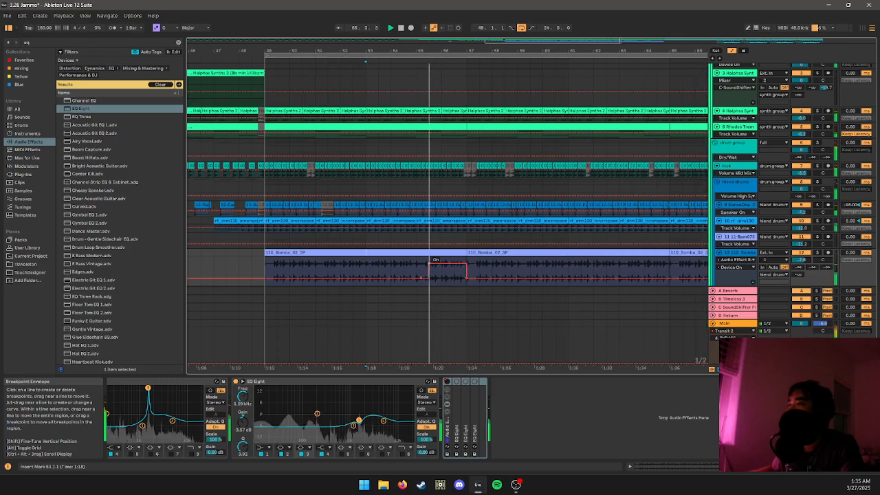
- Duplicate the first Bomba clip twice so its rack automation repeats through bar 73
{"action": "scroll", "coordinate": [382, 270], "scroll_direction": "down", "scroll_amount": 4}
{"action": "left_click", "coordinate": [354, 252]}
{"action": "key", "text": "ctrl+d"}
{"action": "key", "text": "ctrl+d"}
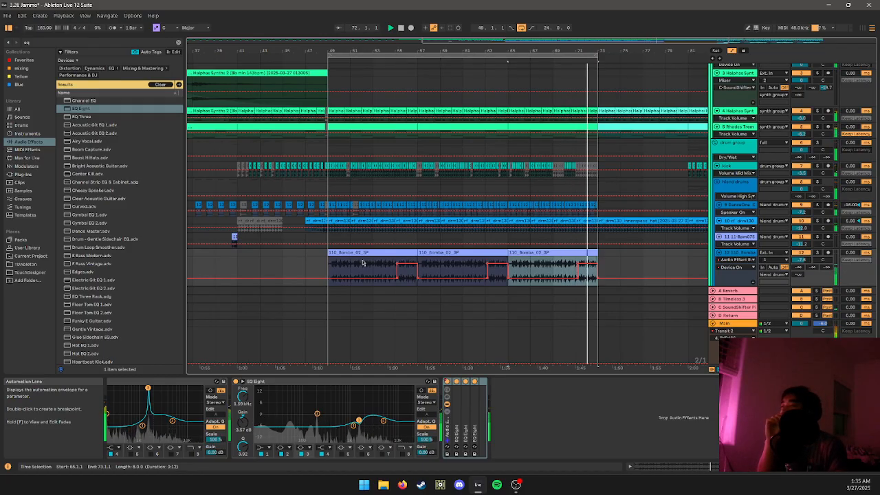
- Align the rack's switch-on point in the third Bomba clip to bar 71, and paste that clip over the first two
{"action": "scroll", "coordinate": [576, 272], "scroll_direction": "up", "scroll_amount": 3}
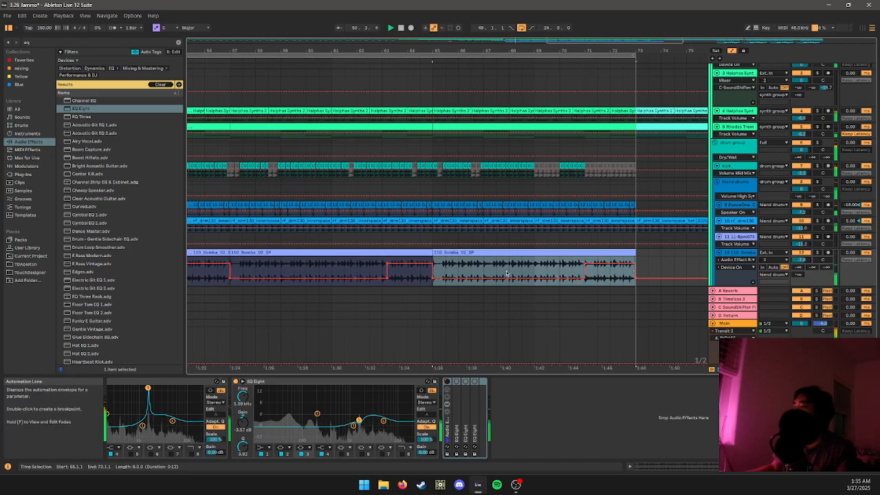
{"action": "scroll", "coordinate": [509, 265], "scroll_direction": "down", "scroll_amount": 3}
{"action": "left_click", "coordinate": [333, 253]}
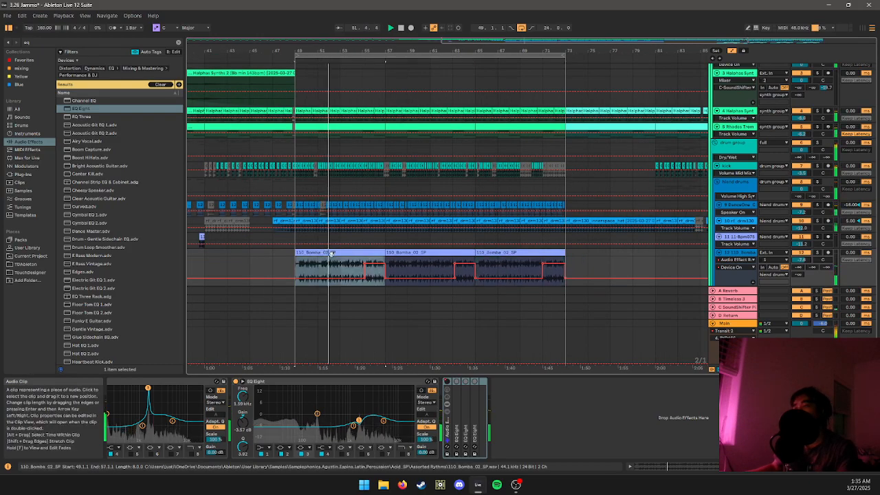
{"action": "key", "text": "ctrl+v"}
{"action": "key", "text": "ctrl+v"}
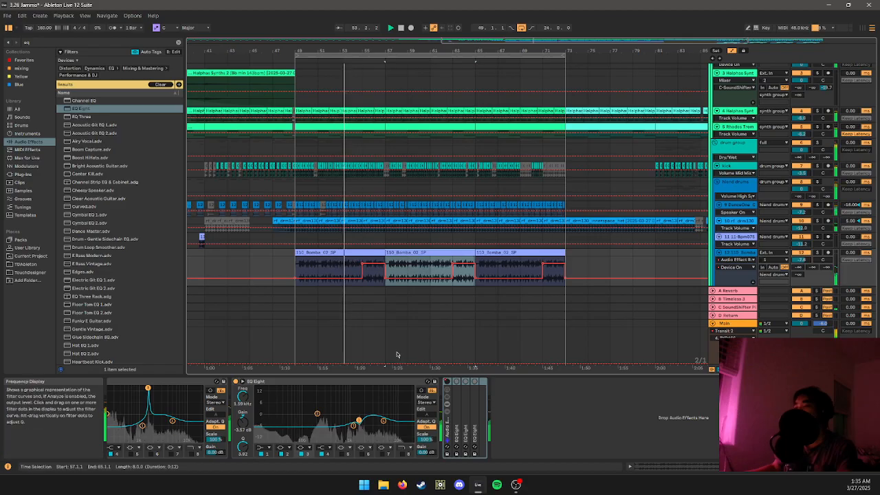
- Unfold the rack's EQ Eights, check the frequency and gain automation of the -3.57 dB EQ, and select Bomba bars 63 to 65
{"action": "double_click", "coordinate": [458, 424]}
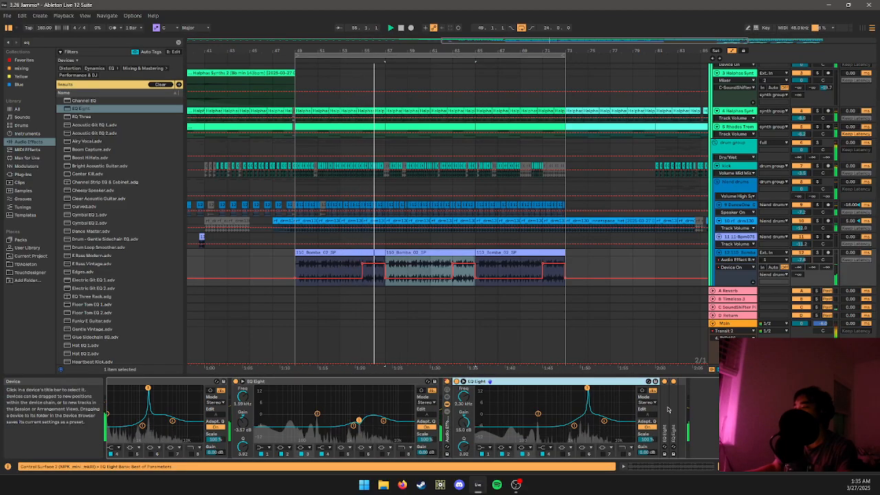
{"action": "double_click", "coordinate": [668, 430]}
{"action": "double_click", "coordinate": [872, 428]}
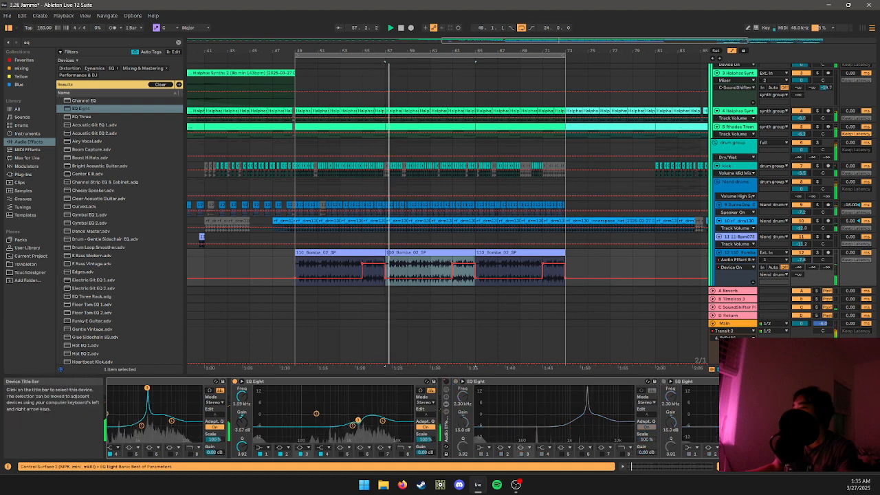
{"action": "scroll", "coordinate": [729, 430], "scroll_direction": "right", "scroll_amount": 2}
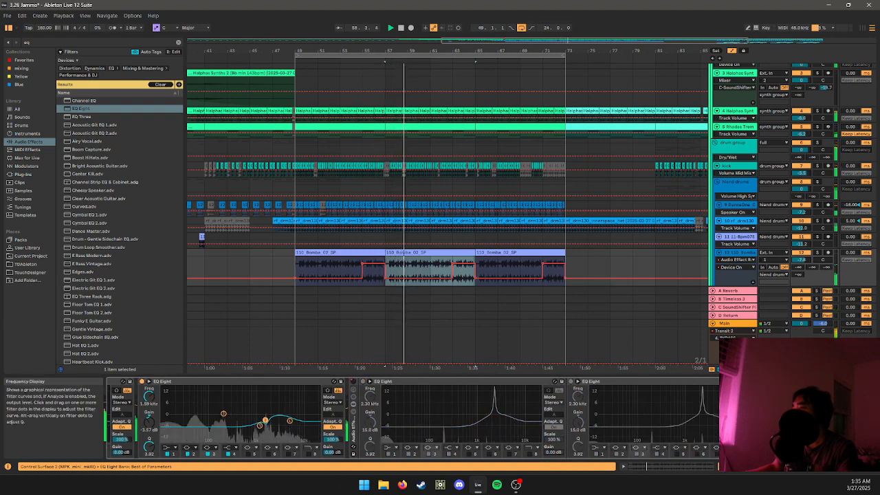
{"action": "left_click", "coordinate": [148, 397]}
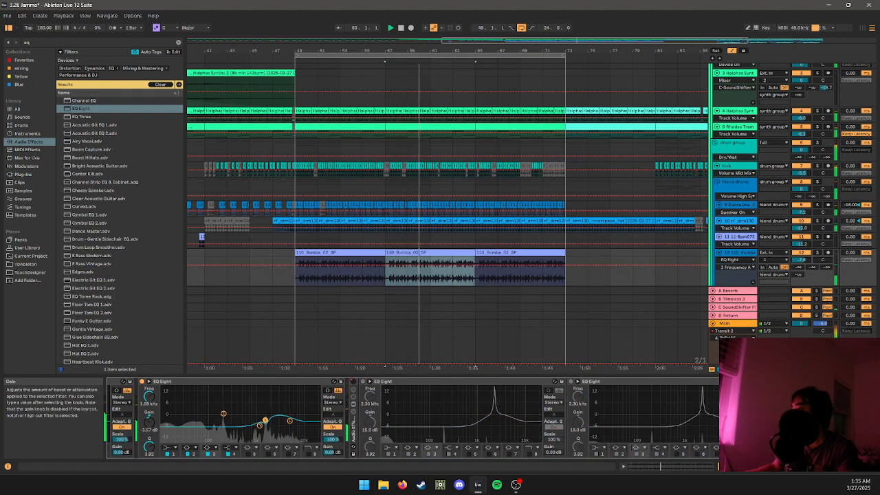
{"action": "left_click", "coordinate": [149, 422]}
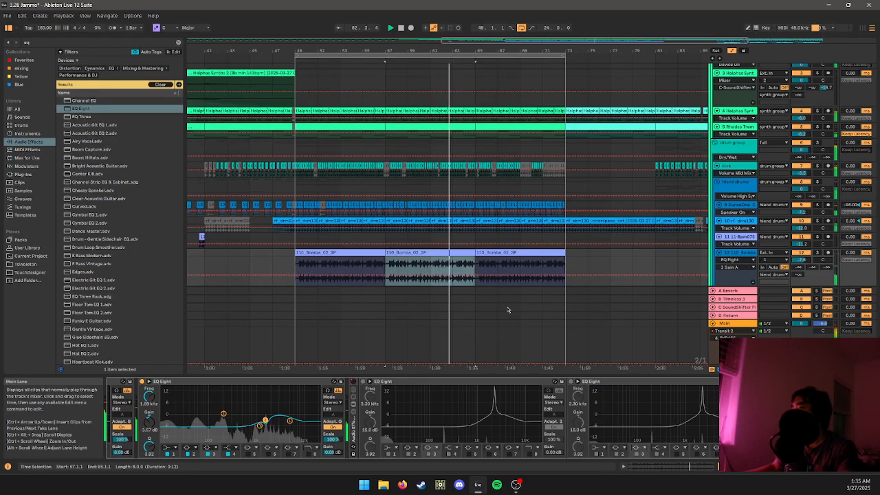
{"action": "left_click_drag", "start_coordinate": [453, 269], "coordinate": [474, 269]}
{"action": "scroll", "coordinate": [533, 290], "scroll_direction": "down", "scroll_amount": 4}
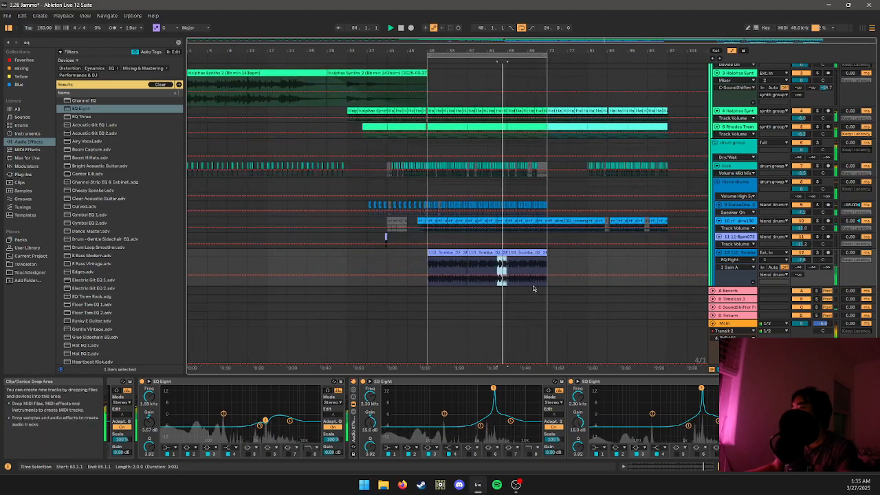
- Lower the Bomba track's volume to about -13.6 dB and hide the automation lanes
{"action": "left_click_drag", "start_coordinate": [809, 259], "coordinate": [809, 272]}
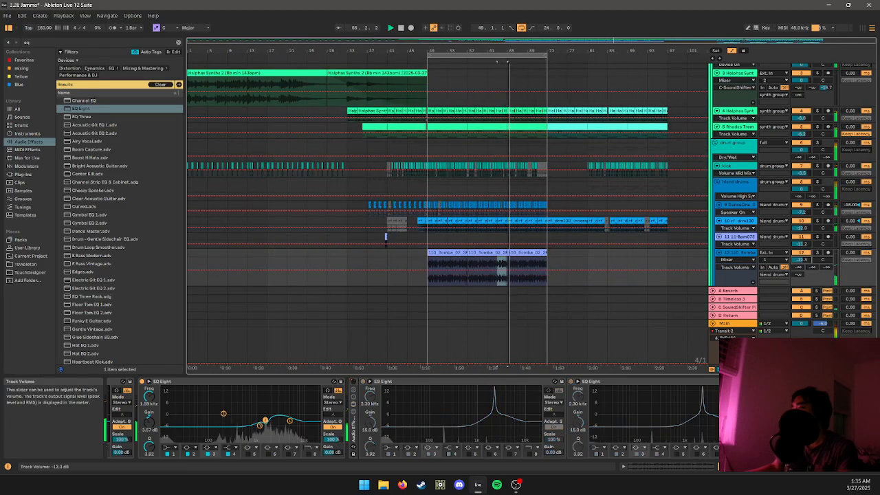
{"action": "key", "text": "space"}
{"action": "key", "text": "space"}
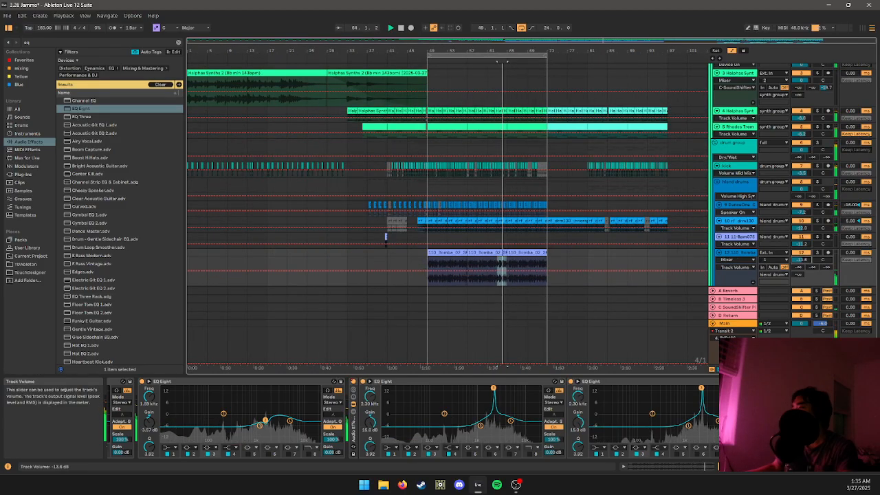
{"action": "key", "text": "a"}
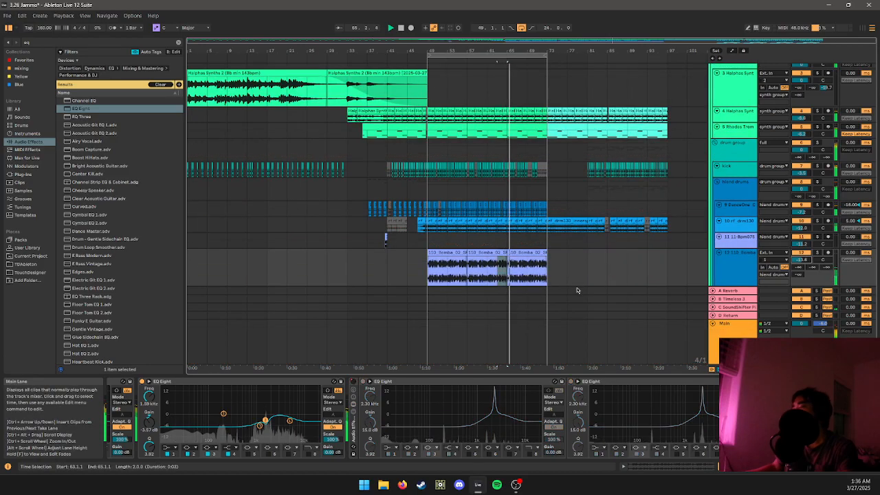
- Stop playback and place the insert marker at bar 73 on the break group
{"action": "scroll", "coordinate": [570, 275], "scroll_direction": "down", "scroll_amount": 3}
{"action": "scroll", "coordinate": [556, 218], "scroll_direction": "down", "scroll_amount": 2}
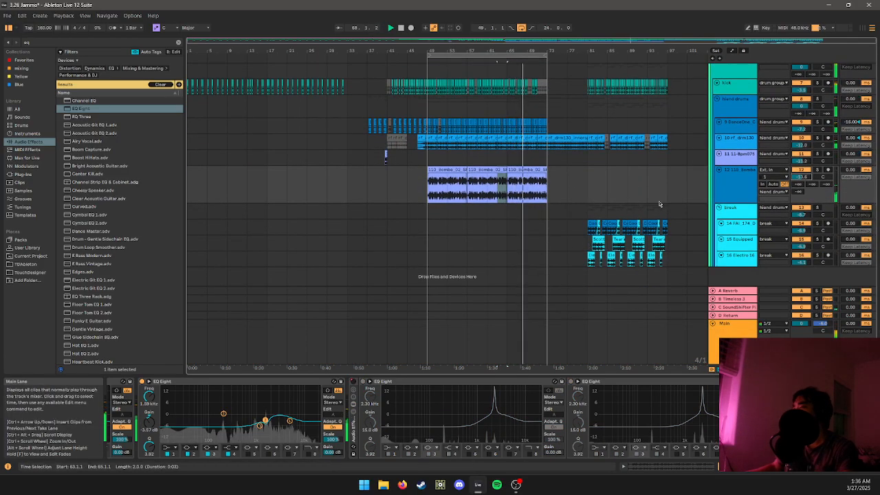
{"action": "key", "text": "space"}
{"action": "left_click", "coordinate": [563, 208]}
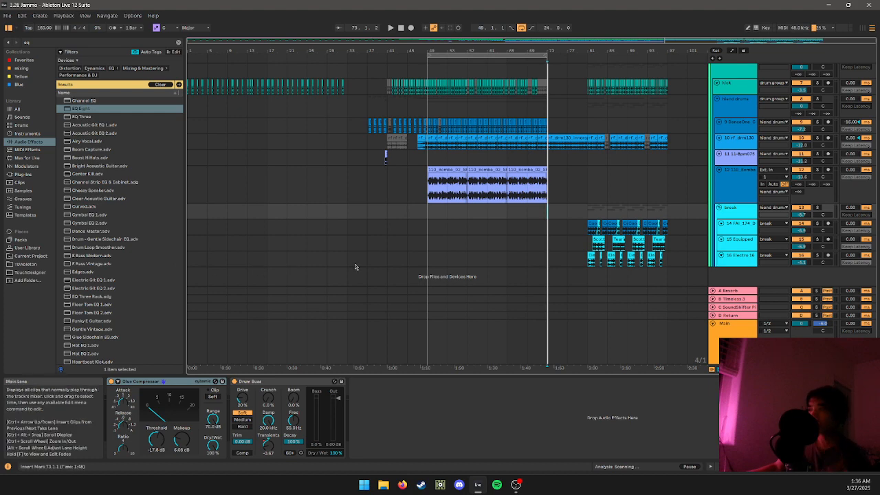
{"action": "scroll", "coordinate": [347, 255], "scroll_direction": "up", "scroll_amount": 3}
{"action": "scroll", "coordinate": [223, 224], "scroll_direction": "down", "scroll_amount": 3}
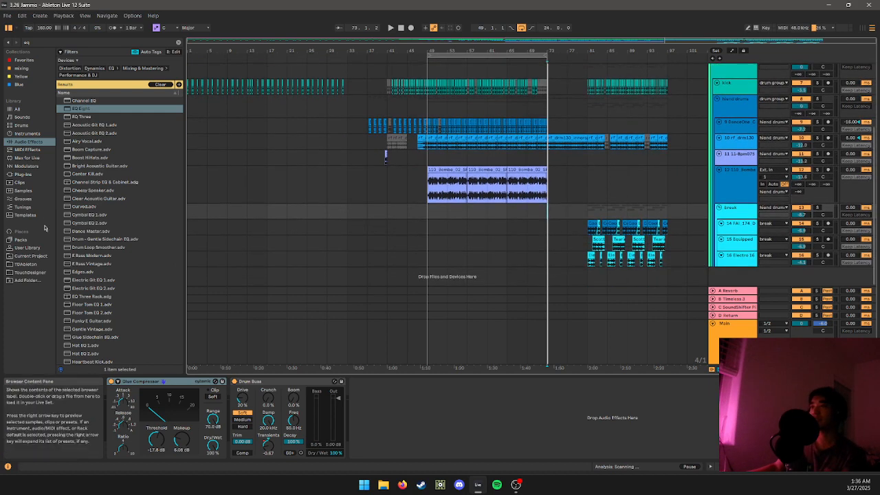
- Clear the eq search in the User Library and filter its samples to the Voice sounds
{"action": "left_click", "coordinate": [37, 176]}
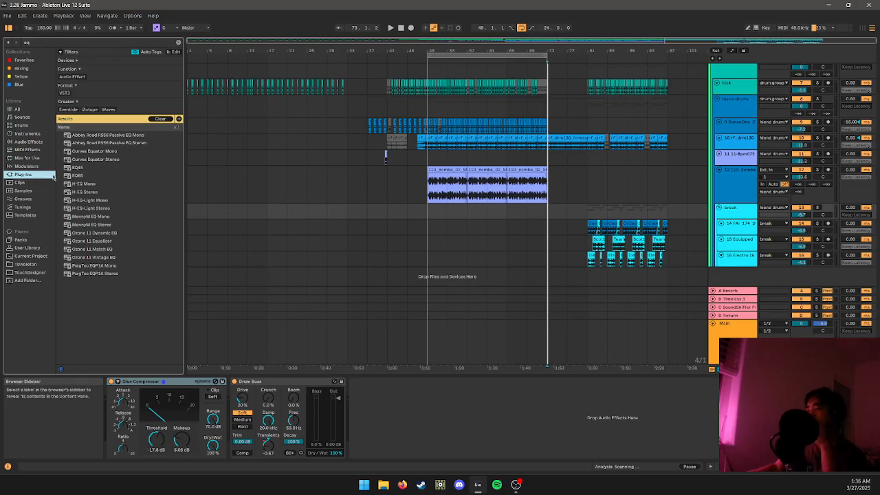
{"action": "left_click", "coordinate": [36, 247]}
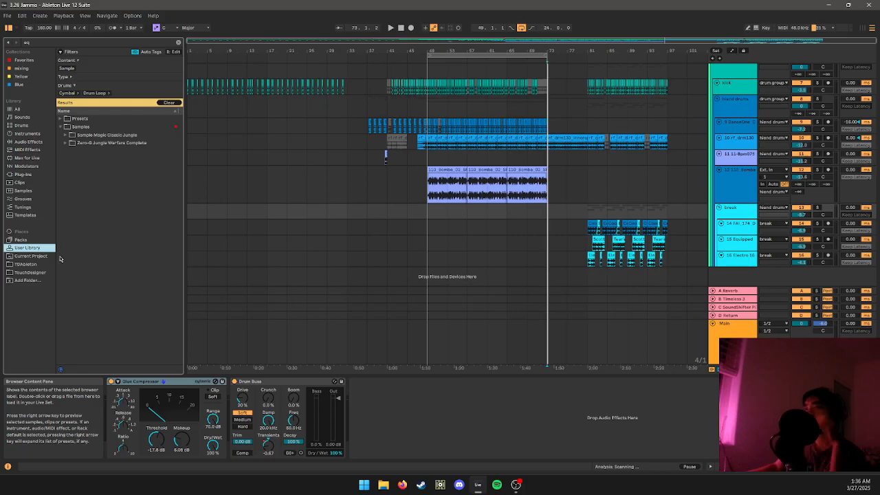
{"action": "left_click", "coordinate": [31, 272]}
{"action": "left_click", "coordinate": [28, 240]}
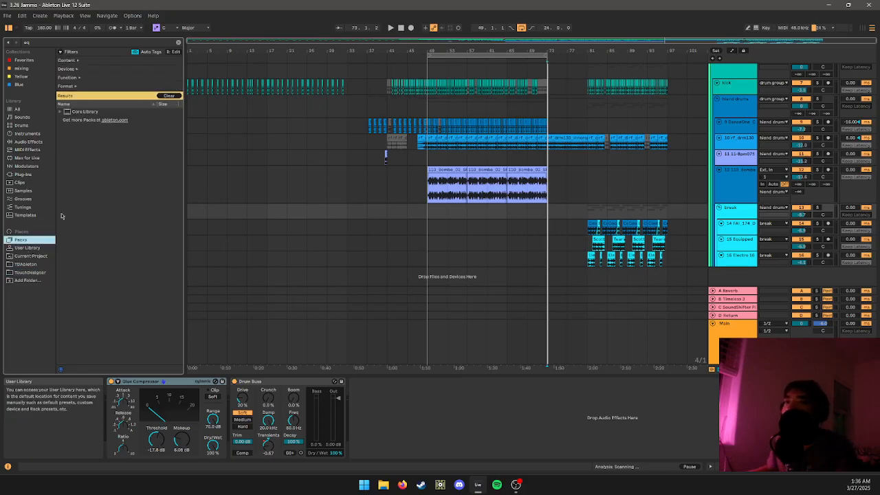
{"action": "left_click", "coordinate": [159, 43]}
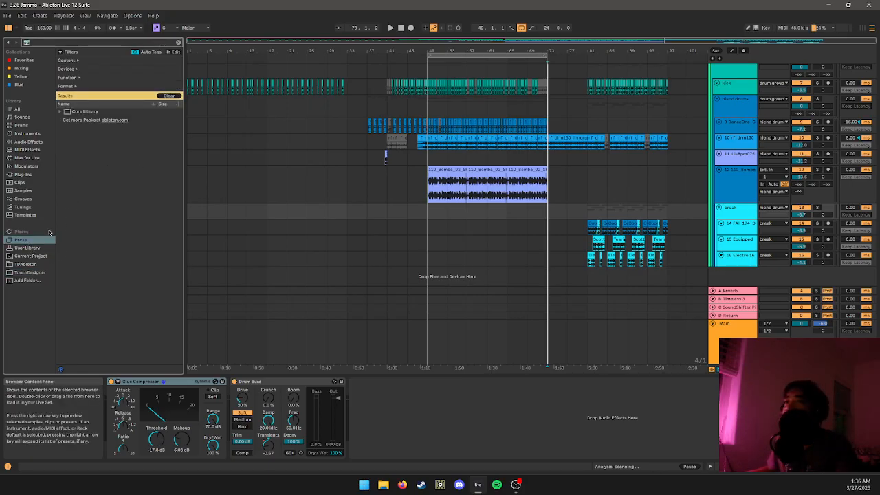
{"action": "left_click", "coordinate": [38, 249]}
{"action": "left_click", "coordinate": [178, 42]}
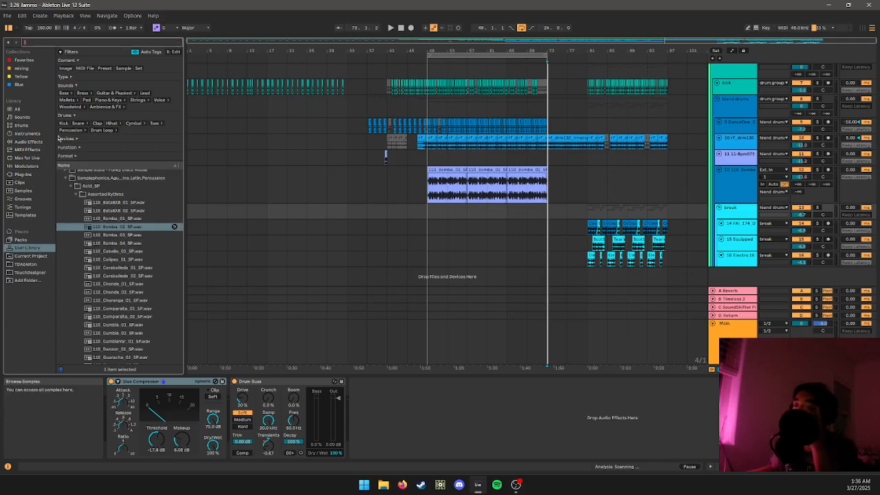
{"action": "scroll", "coordinate": [68, 202], "scroll_direction": "up", "scroll_amount": 5}
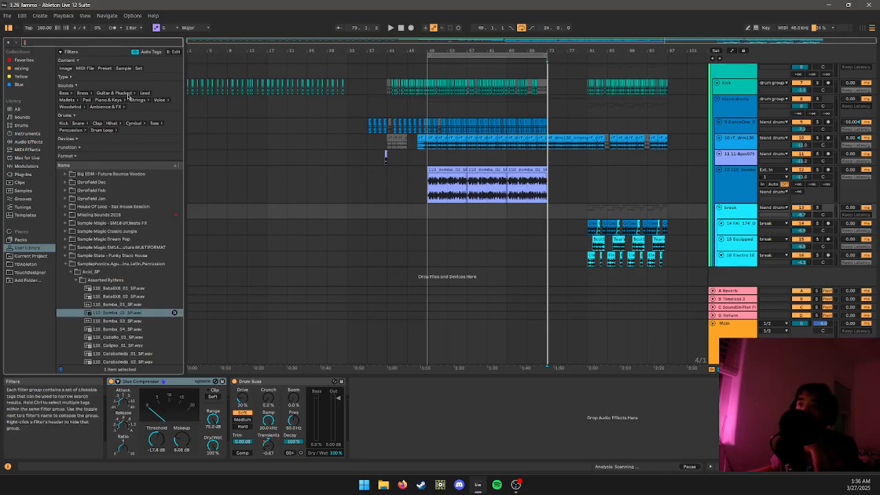
{"action": "left_click", "coordinate": [159, 100]}
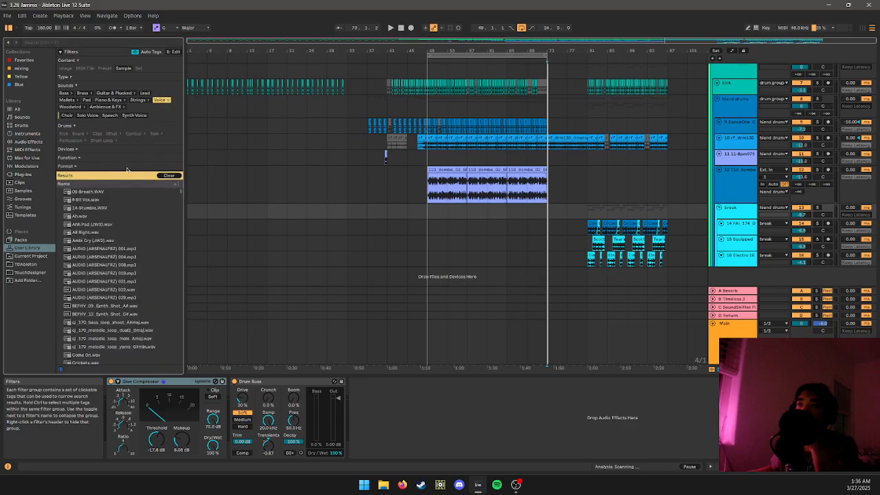
- Audition the first voice samples in the results, including the dp_75, dp_90 and dp_117 vocal loops
{"action": "left_click", "coordinate": [98, 251]}
{"action": "scroll", "coordinate": [113, 281], "scroll_direction": "down", "scroll_amount": 3}
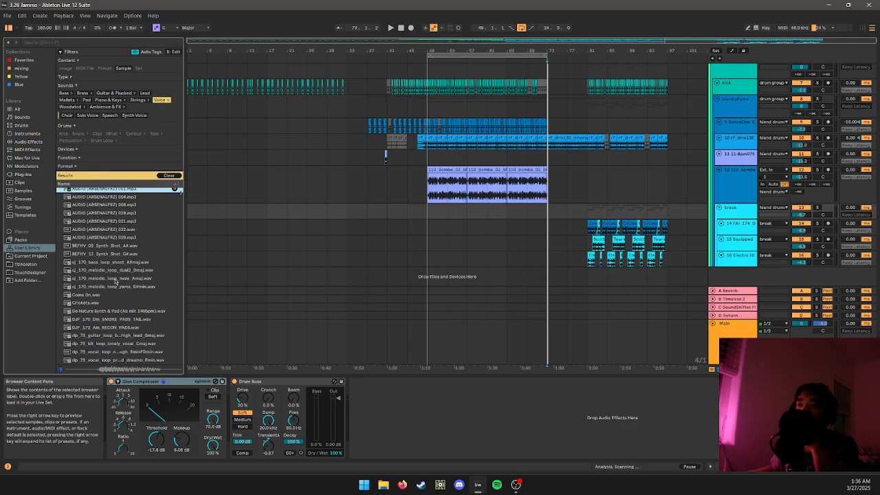
{"action": "left_click", "coordinate": [108, 263]}
{"action": "scroll", "coordinate": [115, 285], "scroll_direction": "down", "scroll_amount": 8}
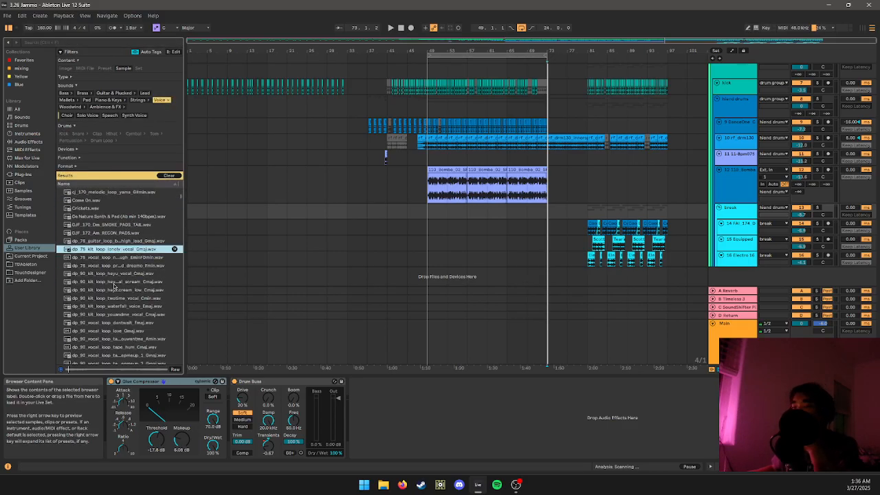
{"action": "left_click", "coordinate": [113, 292]}
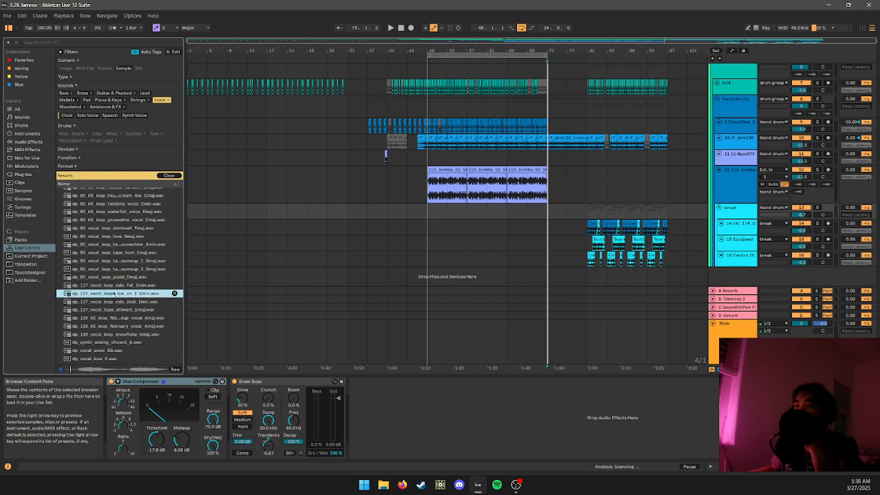
{"action": "left_click", "coordinate": [115, 283]}
{"action": "left_click", "coordinate": [117, 279]}
{"action": "scroll", "coordinate": [118, 281], "scroll_direction": "down", "scroll_amount": 3}
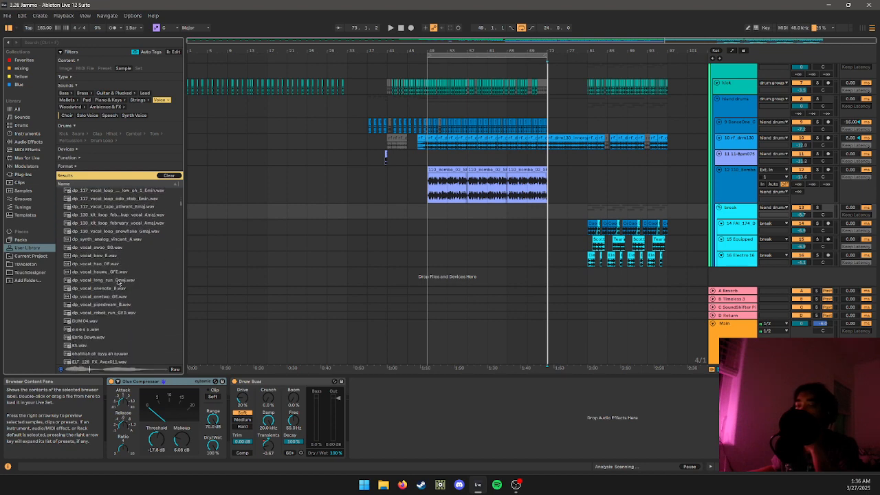
{"action": "scroll", "coordinate": [118, 282], "scroll_direction": "up", "scroll_amount": 2}
{"action": "scroll", "coordinate": [117, 275], "scroll_direction": "up", "scroll_amount": 3}
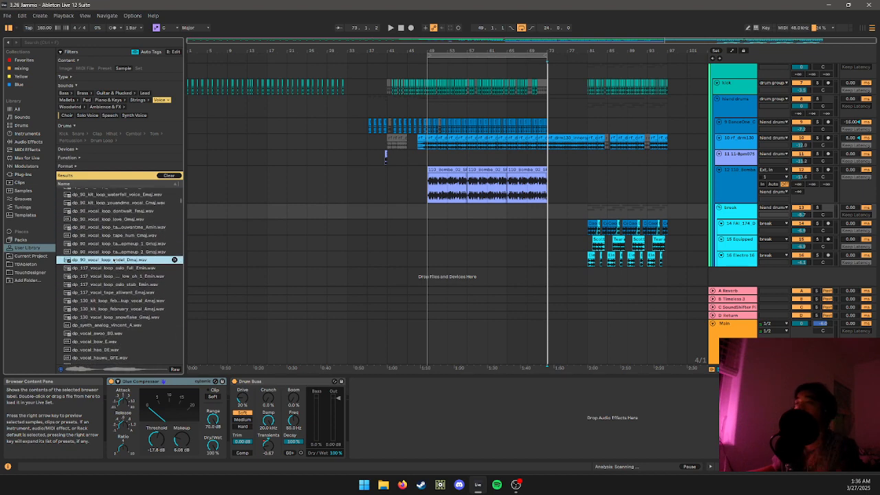
{"action": "left_click", "coordinate": [114, 252]}
{"action": "left_click", "coordinate": [121, 228]}
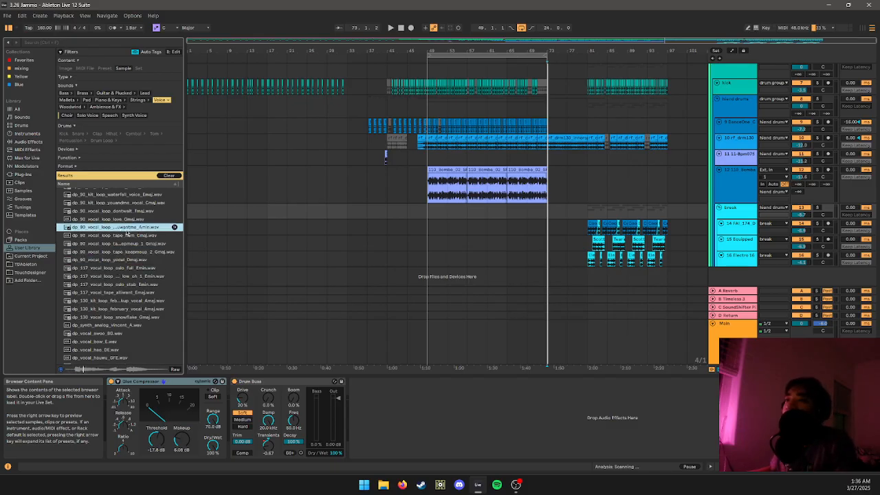
{"action": "scroll", "coordinate": [134, 234], "scroll_direction": "down", "scroll_amount": 5}
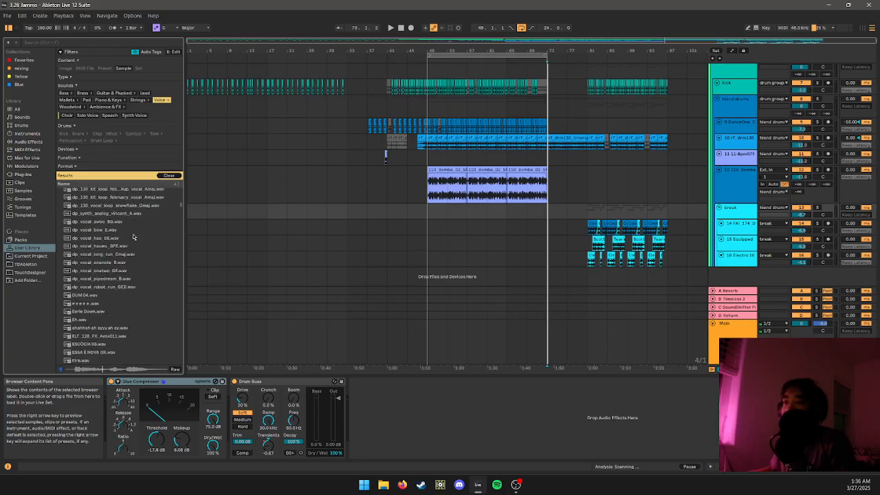
- Audition several of the MTV2_128 vocal loops, including loops 16, 83 and 101, plus Murda.wav
{"action": "scroll", "coordinate": [132, 238], "scroll_direction": "down", "scroll_amount": 7}
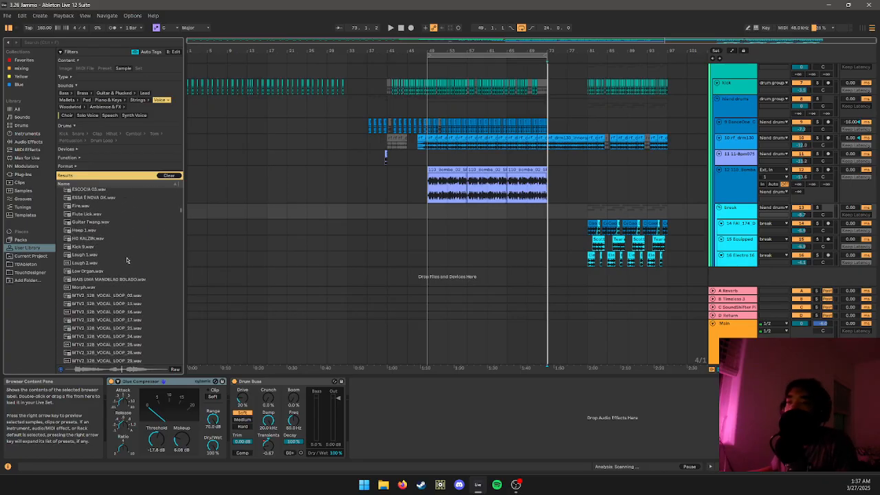
{"action": "scroll", "coordinate": [121, 306], "scroll_direction": "down", "scroll_amount": 3}
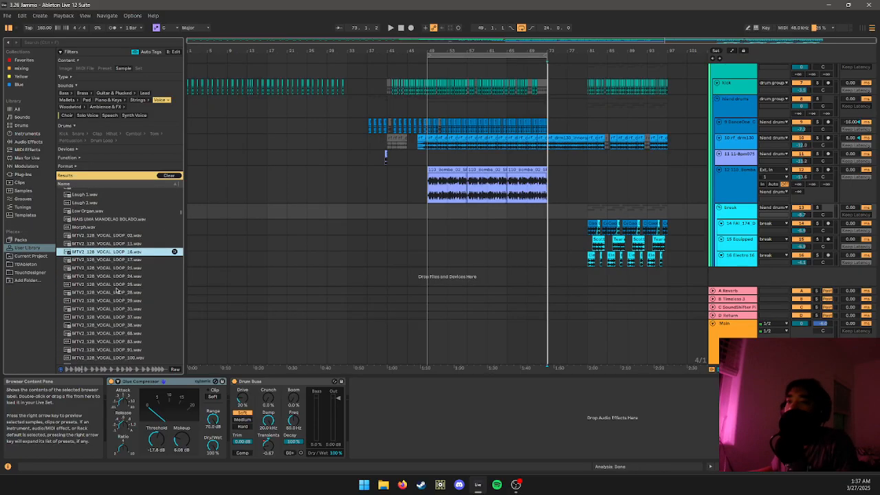
{"action": "left_click", "coordinate": [116, 292]}
{"action": "scroll", "coordinate": [118, 292], "scroll_direction": "down", "scroll_amount": 5}
{"action": "left_click", "coordinate": [122, 296]}
{"action": "left_click", "coordinate": [122, 263]}
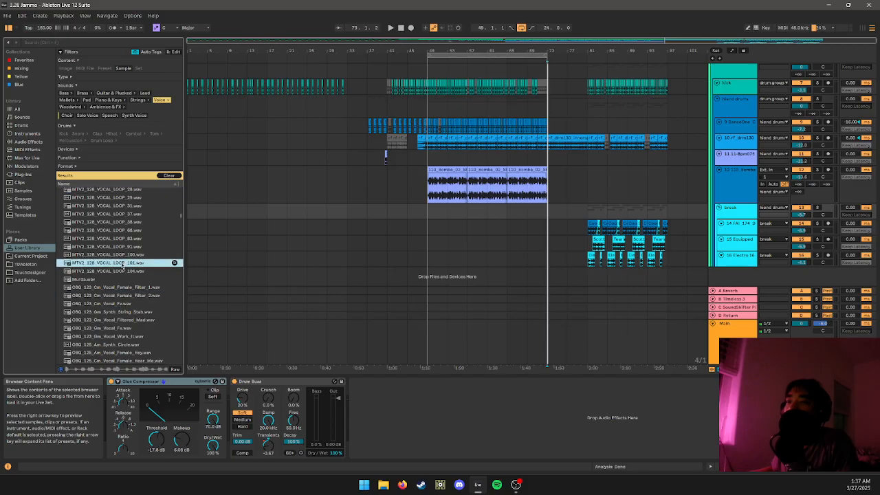
{"action": "left_click", "coordinate": [139, 241]}
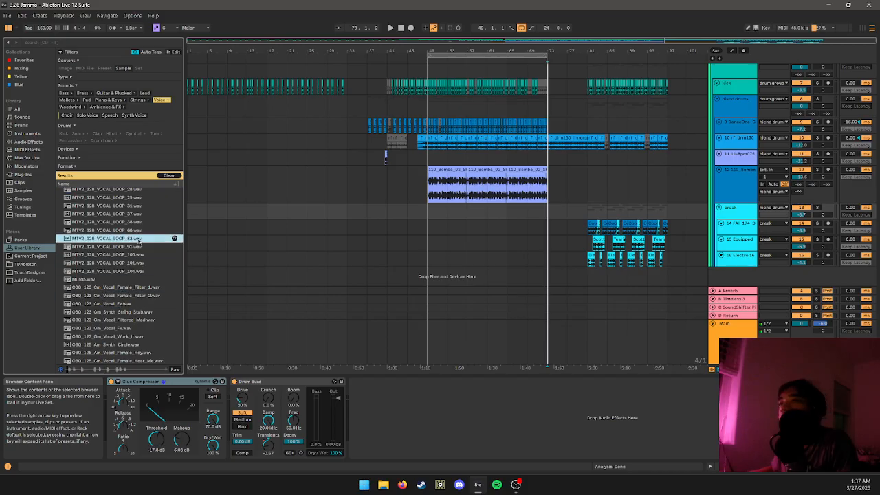
{"action": "scroll", "coordinate": [131, 253], "scroll_direction": "up", "scroll_amount": 2}
{"action": "scroll", "coordinate": [124, 265], "scroll_direction": "down", "scroll_amount": 3}
{"action": "left_click", "coordinate": [104, 271]}
- Audition the OBQ vocal samples, including Vocal_Work_It and Vocal_Vocode_4
{"action": "scroll", "coordinate": [104, 270], "scroll_direction": "down", "scroll_amount": 3}
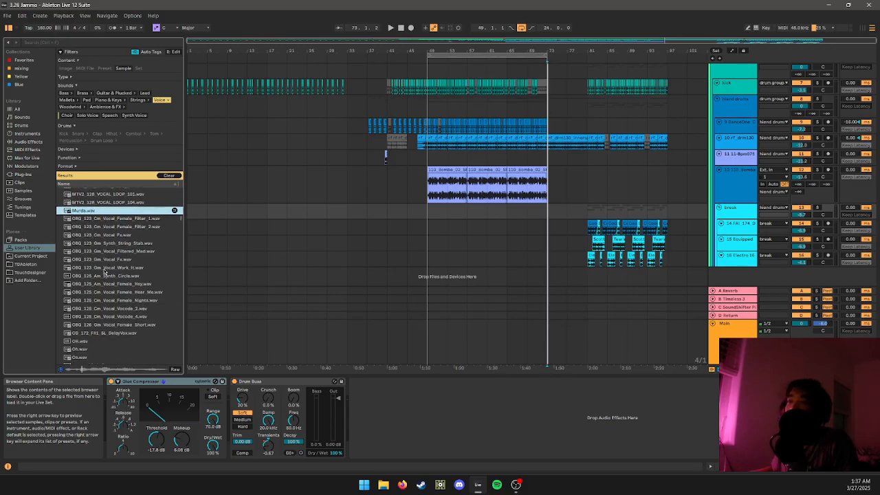
{"action": "left_click", "coordinate": [104, 268]}
{"action": "scroll", "coordinate": [105, 272], "scroll_direction": "down", "scroll_amount": 1}
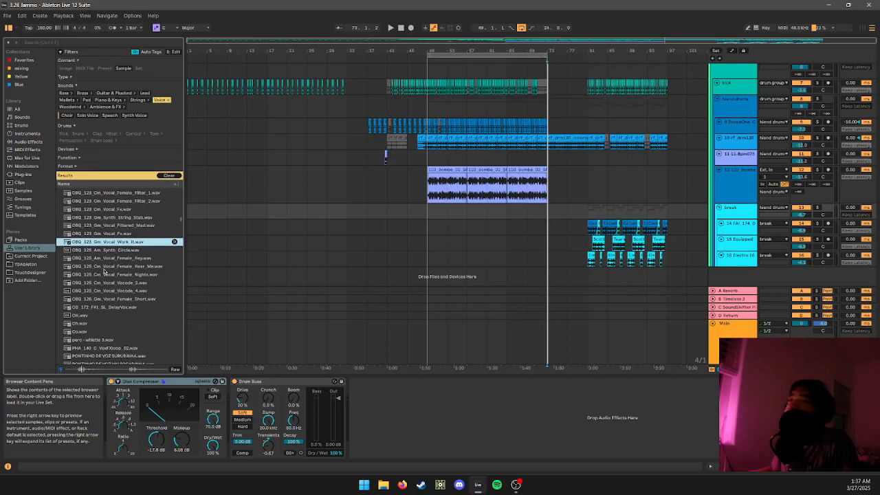
{"action": "scroll", "coordinate": [104, 271], "scroll_direction": "down", "scroll_amount": 2}
{"action": "left_click", "coordinate": [105, 266]}
{"action": "scroll", "coordinate": [104, 271], "scroll_direction": "down", "scroll_amount": 2}
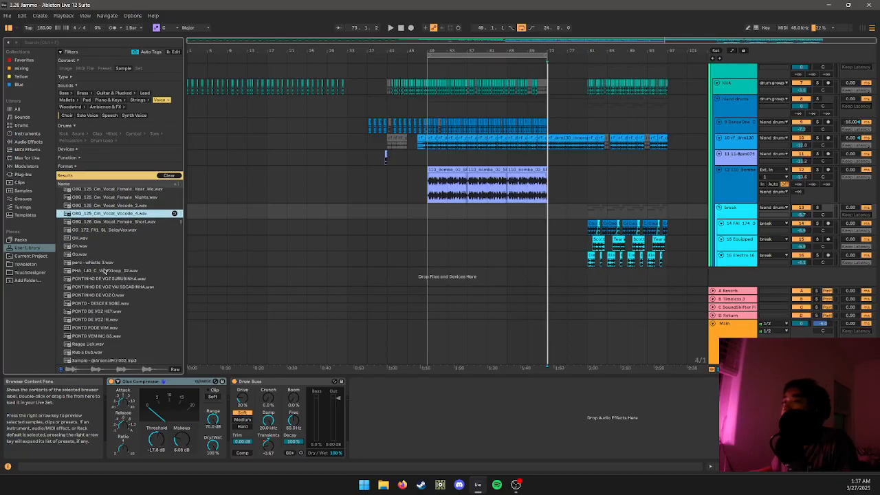
- Audition one of the Sample mp3 files and the ufx_rev_ethnic_C# sample further down the voice results
{"action": "scroll", "coordinate": [105, 271], "scroll_direction": "down", "scroll_amount": 5}
{"action": "left_click", "coordinate": [104, 266]}
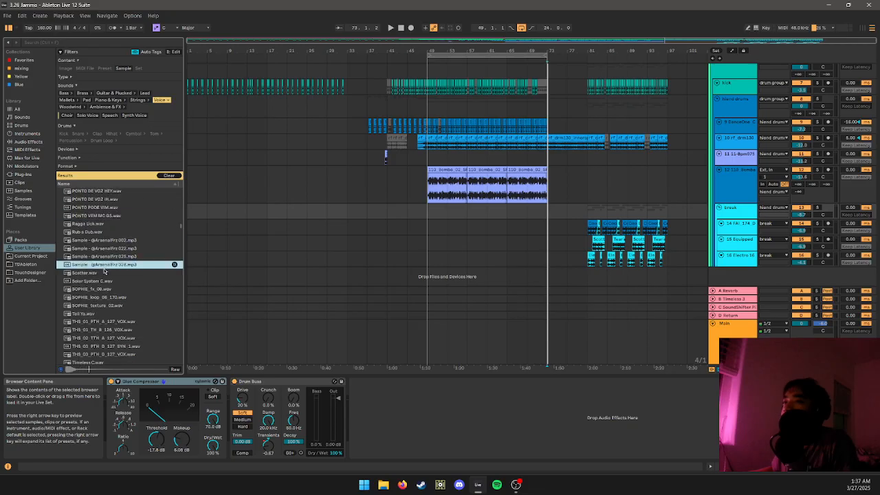
{"action": "scroll", "coordinate": [105, 271], "scroll_direction": "down", "scroll_amount": 4}
{"action": "left_click", "coordinate": [104, 270]}
{"action": "scroll", "coordinate": [105, 272], "scroll_direction": "down", "scroll_amount": 2}
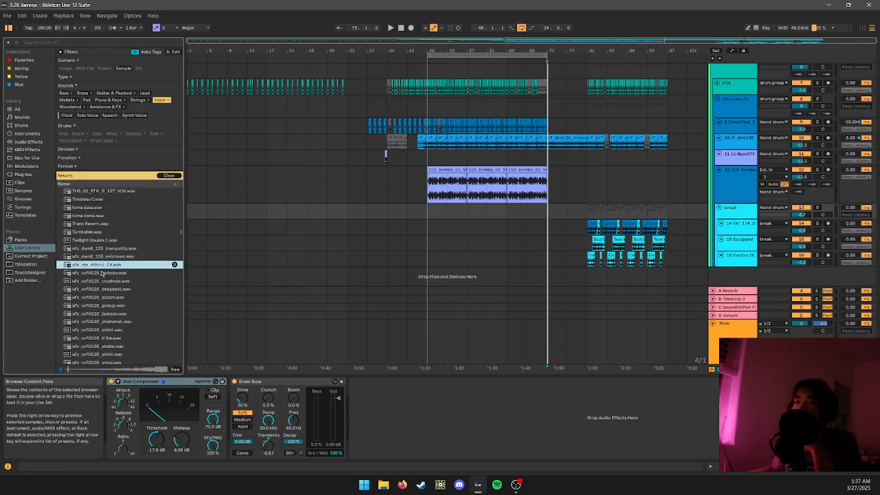
{"action": "scroll", "coordinate": [103, 272], "scroll_direction": "down", "scroll_amount": 5}
- Audition the UMRU voice samples, including the uh chant, the 100 BPM breaths and the formant vocal loop
{"action": "left_click", "coordinate": [103, 271]}
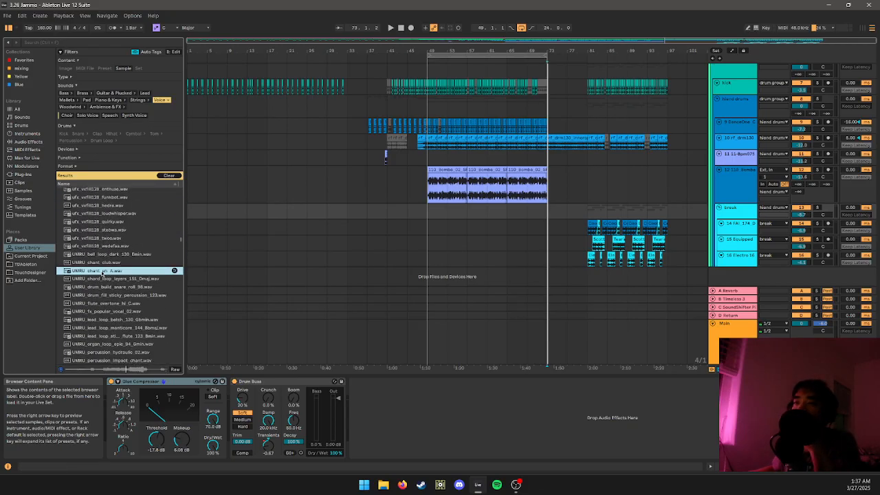
{"action": "scroll", "coordinate": [103, 273], "scroll_direction": "down", "scroll_amount": 3}
{"action": "scroll", "coordinate": [101, 273], "scroll_direction": "down", "scroll_amount": 3}
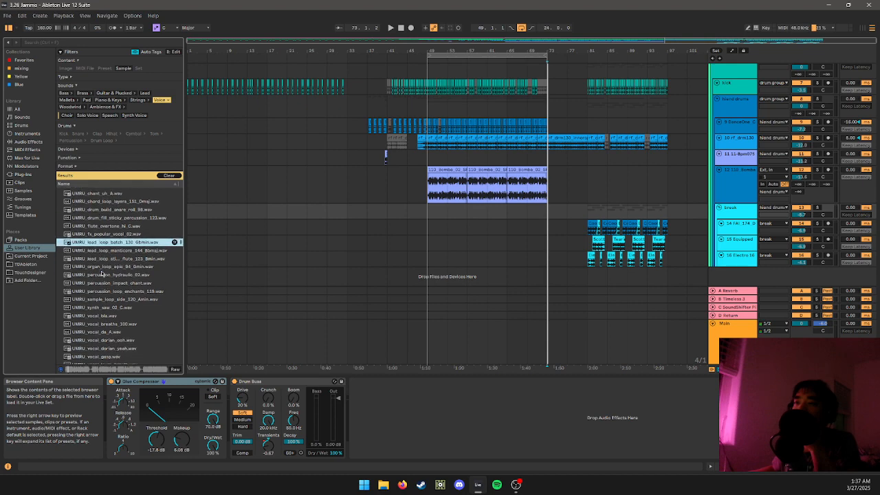
{"action": "scroll", "coordinate": [116, 265], "scroll_direction": "down", "scroll_amount": 2}
{"action": "left_click", "coordinate": [114, 264]}
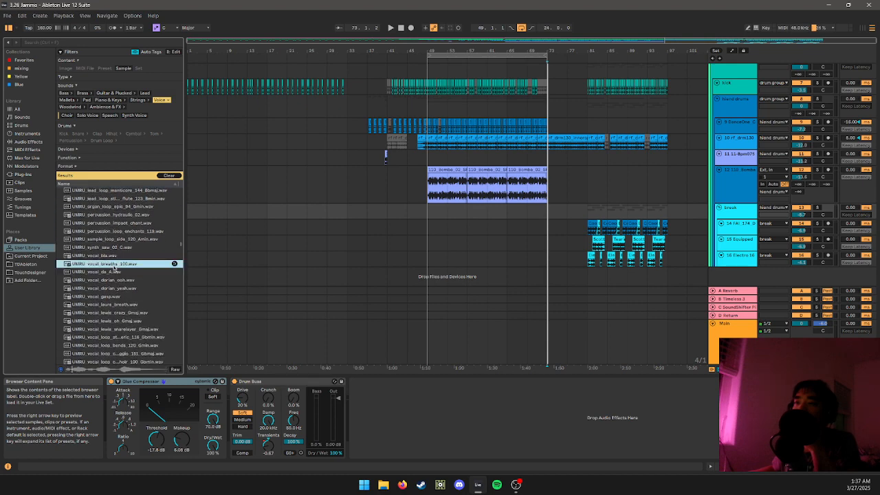
{"action": "scroll", "coordinate": [115, 267], "scroll_direction": "down", "scroll_amount": 3}
{"action": "left_click", "coordinate": [114, 263]}
{"action": "scroll", "coordinate": [114, 267], "scroll_direction": "down", "scroll_amount": 1}
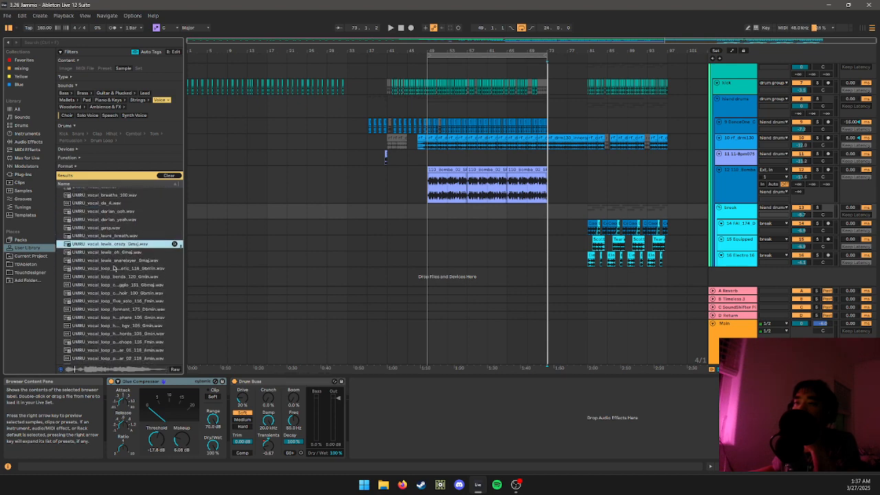
{"action": "scroll", "coordinate": [114, 268], "scroll_direction": "down", "scroll_amount": 3}
{"action": "left_click", "coordinate": [114, 266]}
{"action": "scroll", "coordinate": [118, 261], "scroll_direction": "down", "scroll_amount": 4}
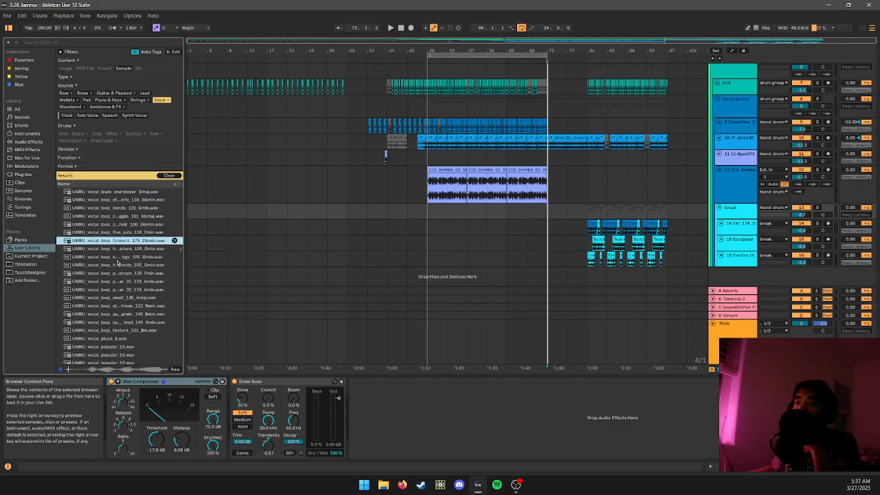
{"action": "scroll", "coordinate": [118, 262], "scroll_direction": "down", "scroll_amount": 12}
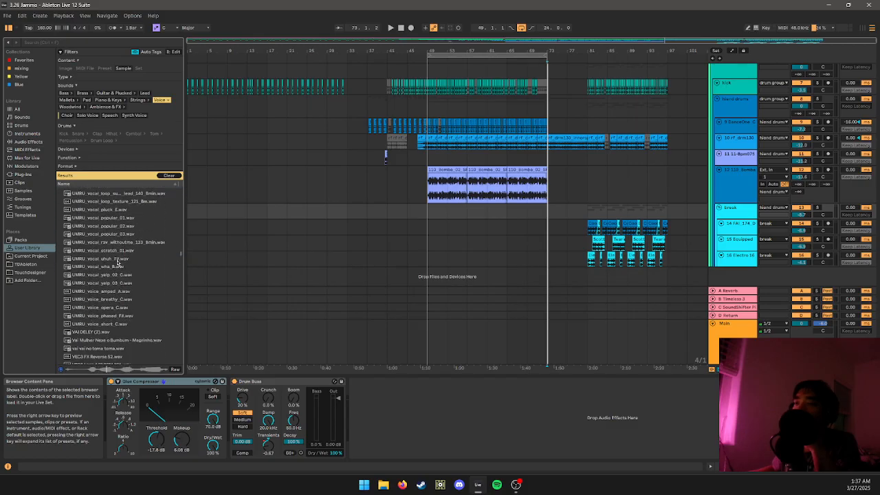
{"action": "scroll", "coordinate": [118, 283], "scroll_direction": "down", "scroll_amount": 3}
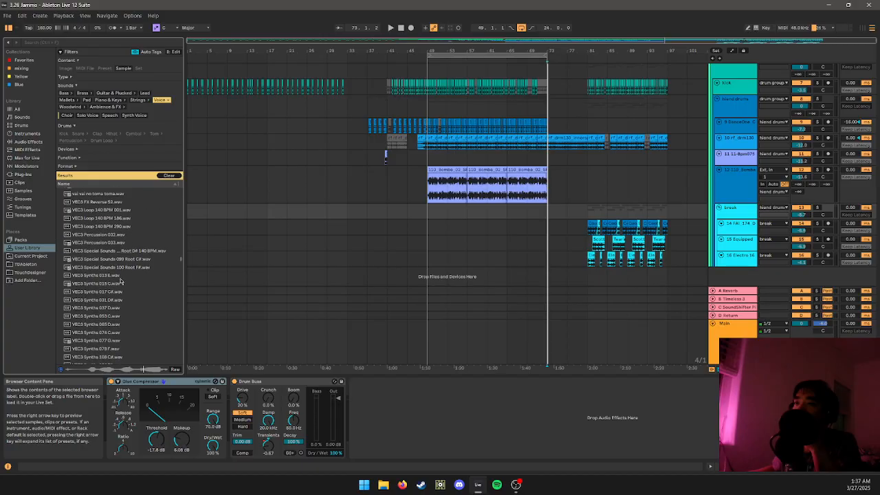
- Audition VEC3 Loop 140 BPM 186, a VEC3 special sound, a VOX_SRB_97 vocal and the nearby vem sou puto.wav
{"action": "left_click", "coordinate": [123, 218]}
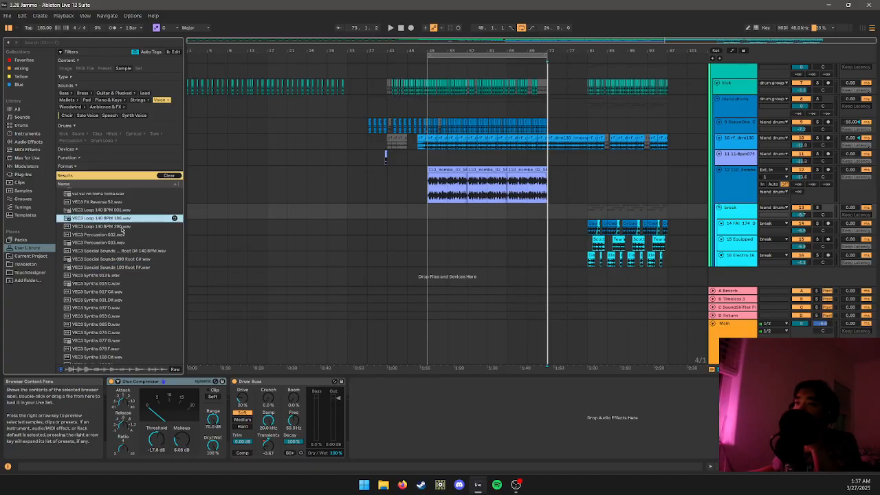
{"action": "left_click", "coordinate": [121, 251]}
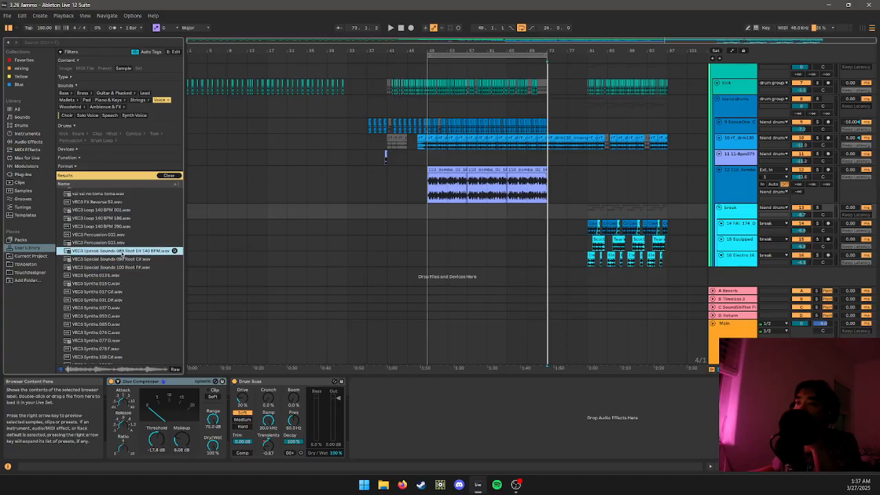
{"action": "scroll", "coordinate": [122, 253], "scroll_direction": "down", "scroll_amount": 10}
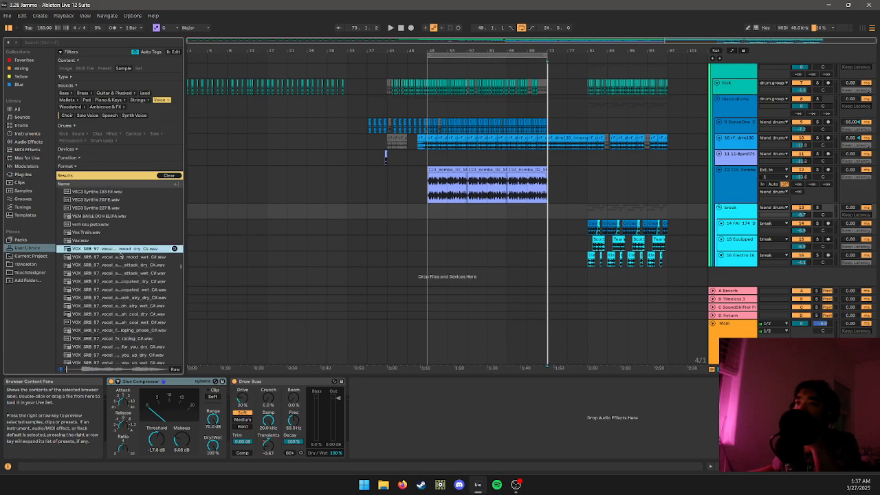
{"action": "left_click", "coordinate": [122, 232]}
{"action": "left_click", "coordinate": [122, 224]}
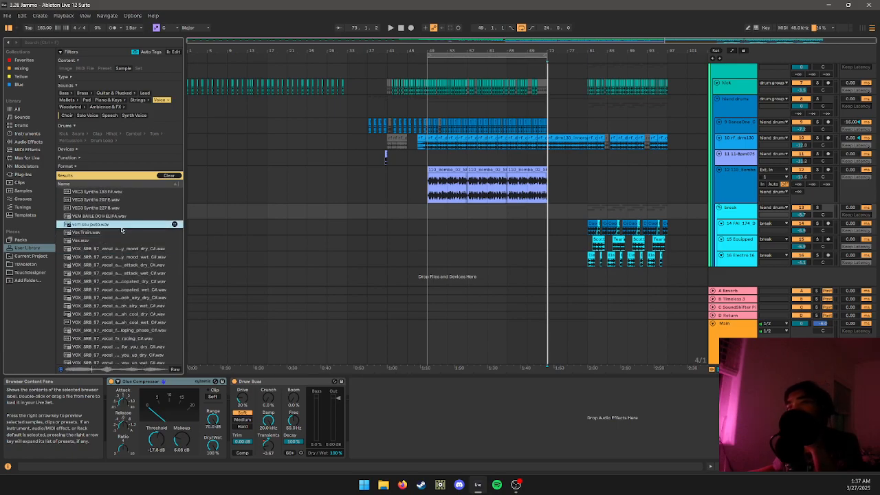
{"action": "scroll", "coordinate": [123, 246], "scroll_direction": "down", "scroll_amount": 2}
{"action": "scroll", "coordinate": [123, 253], "scroll_direction": "up", "scroll_amount": 3}
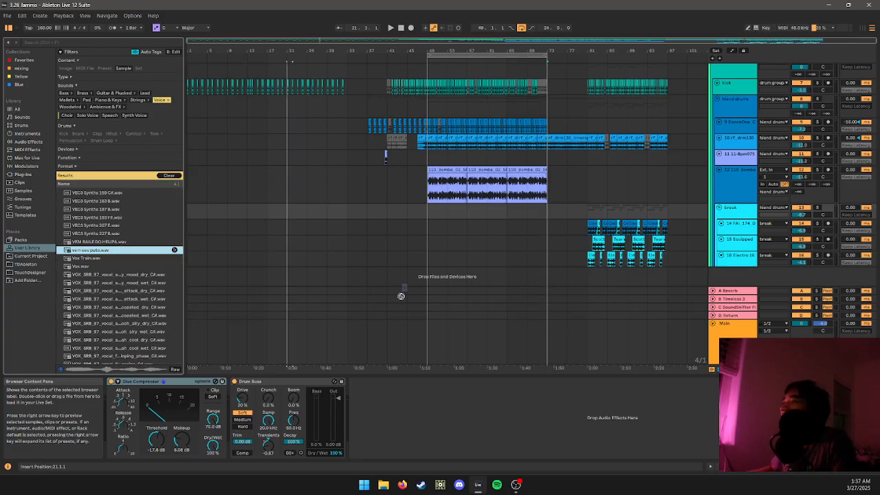
- Place vem seu puto.wav on a new audio track at bar 49 and select the one-bar clip
{"action": "left_click", "coordinate": [420, 281]}
{"action": "scroll", "coordinate": [440, 274], "scroll_direction": "up", "scroll_amount": 6}
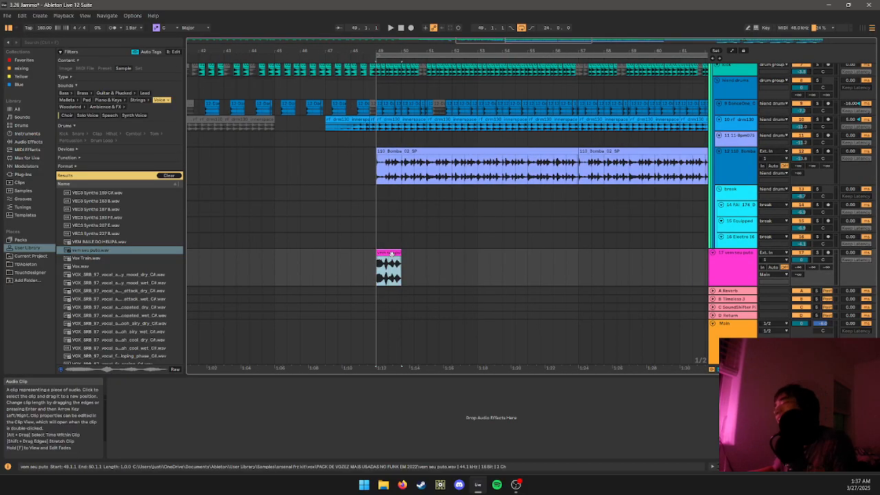
{"action": "left_click", "coordinate": [398, 253]}
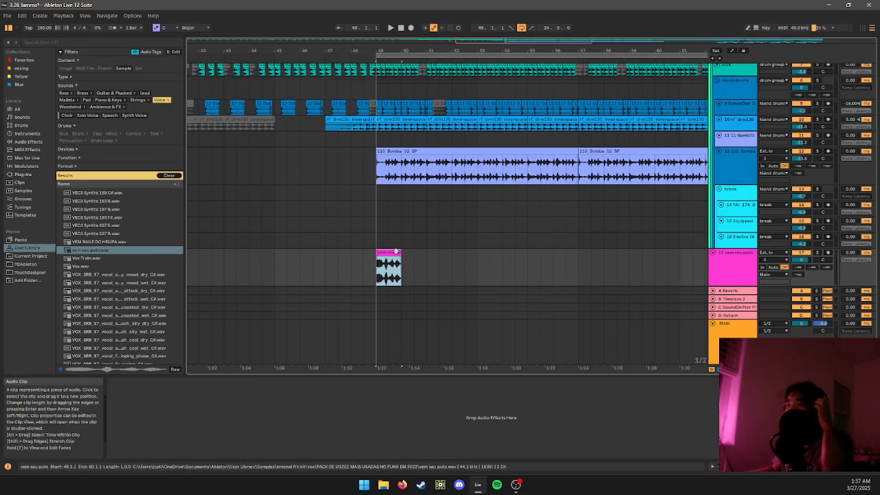
{"action": "left_click", "coordinate": [404, 265]}
{"action": "left_click", "coordinate": [380, 253]}
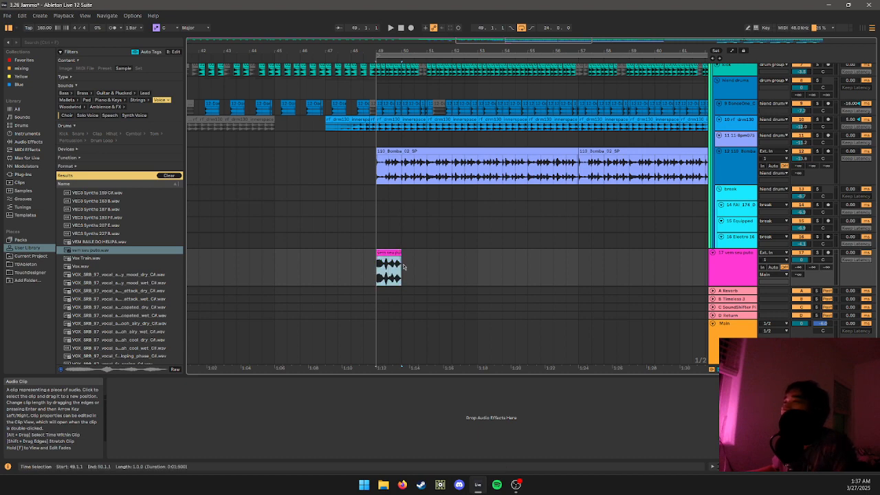
{"action": "scroll", "coordinate": [404, 267], "scroll_direction": "up", "scroll_amount": 3}
{"action": "scroll", "coordinate": [377, 255], "scroll_direction": "down", "scroll_amount": 5}
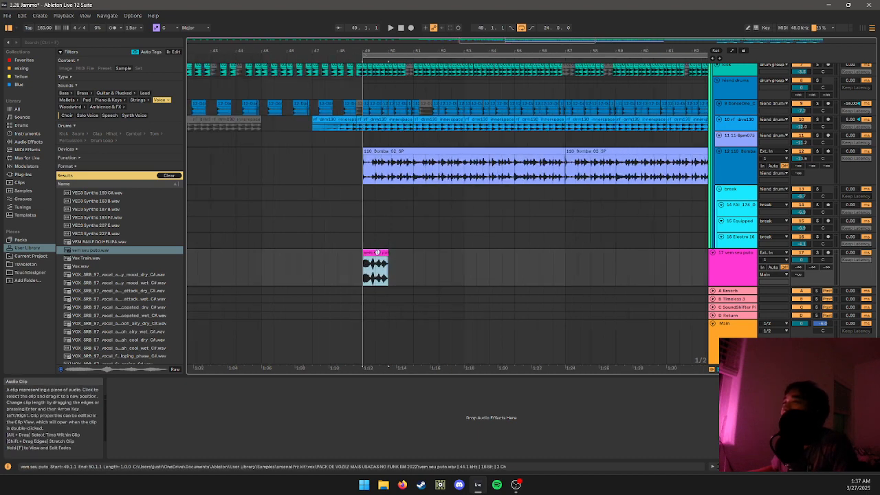
- Duplicate the vem seu puto clip into a four-bar block and repeat that block up to bar 73
{"action": "key", "text": "ctrl+d"}
{"action": "key", "text": "ctrl+d"}
{"action": "key", "text": "ctrl+d"}
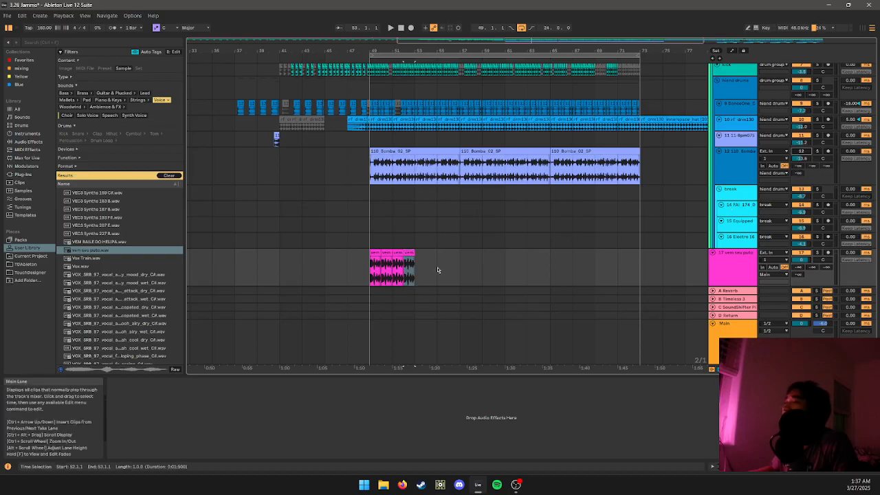
{"action": "left_click", "coordinate": [397, 270]}
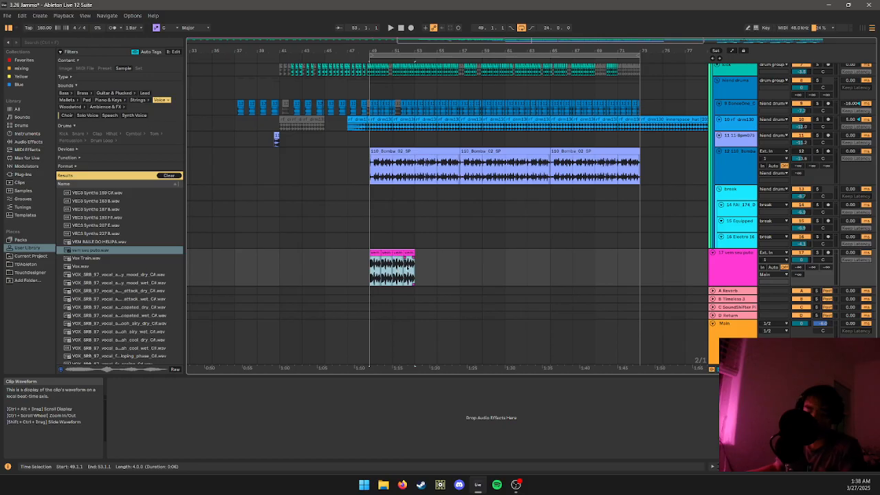
{"action": "key", "text": "ctrl+d"}
{"action": "key", "text": "ctrl+d"}
{"action": "key", "text": "ctrl+d"}
{"action": "key", "text": "ctrl+d"}
{"action": "key", "text": "ctrl+d"}
- Play the arrangement from bar 49 and lower the vem seu puto track's volume to about -7.3 dB
{"action": "left_click", "coordinate": [375, 256]}
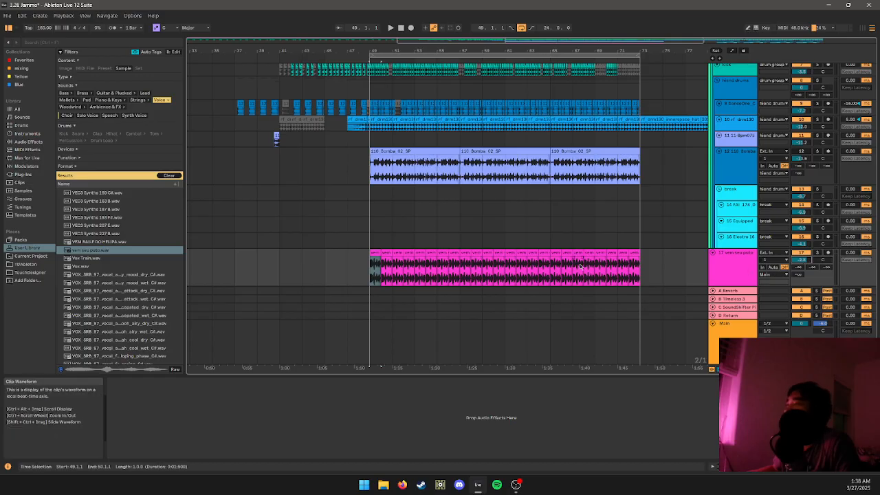
{"action": "key", "text": "space"}
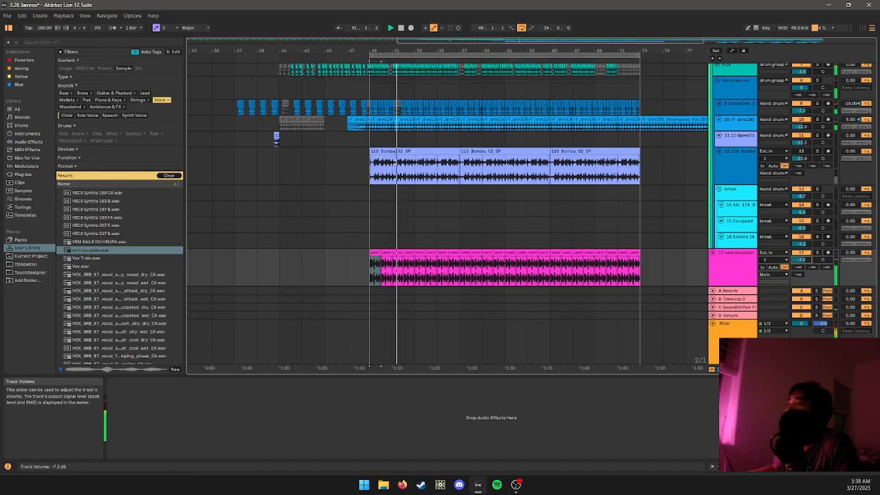
{"action": "left_click", "coordinate": [403, 298]}
{"action": "scroll", "coordinate": [401, 277], "scroll_direction": "down", "scroll_amount": 2}
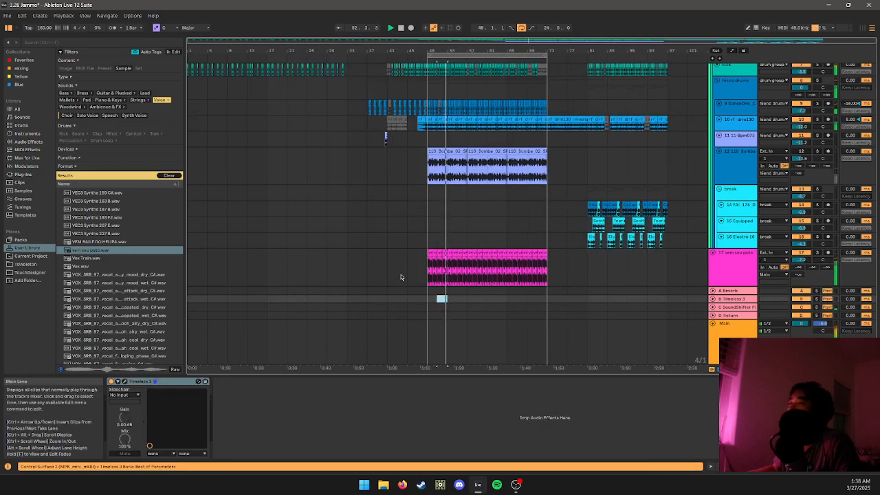
{"action": "scroll", "coordinate": [401, 278], "scroll_direction": "up", "scroll_amount": 2}
{"action": "scroll", "coordinate": [471, 268], "scroll_direction": "down", "scroll_amount": 2}
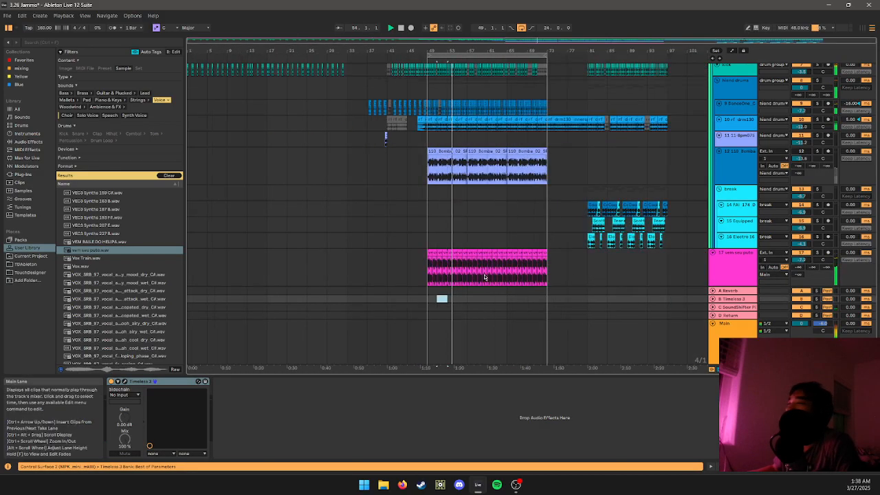
{"action": "scroll", "coordinate": [618, 266], "scroll_direction": "down", "scroll_amount": 2}
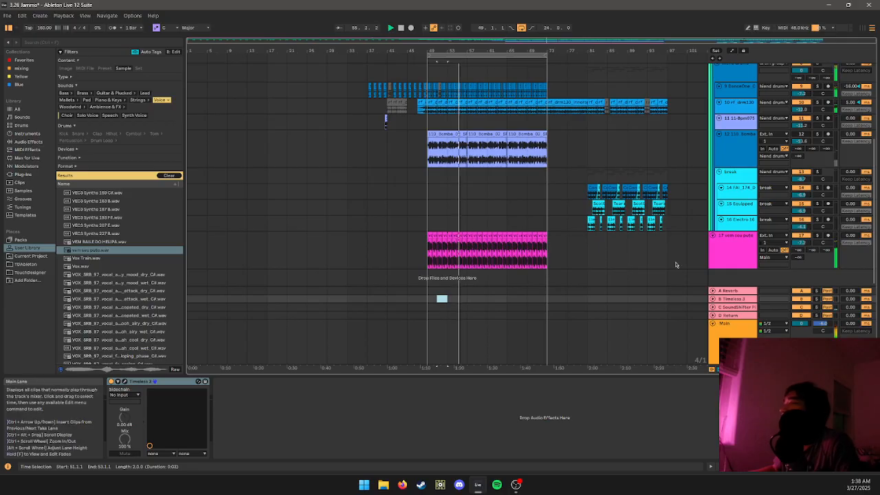
- Duplicate the first three beats of the bar 57 vocal clip to 57.4.1 and chop the rest of bar 58 into one-beat slices
{"action": "scroll", "coordinate": [501, 261], "scroll_direction": "up", "scroll_amount": 4}
{"action": "scroll", "coordinate": [409, 254], "scroll_direction": "up", "scroll_amount": 5}
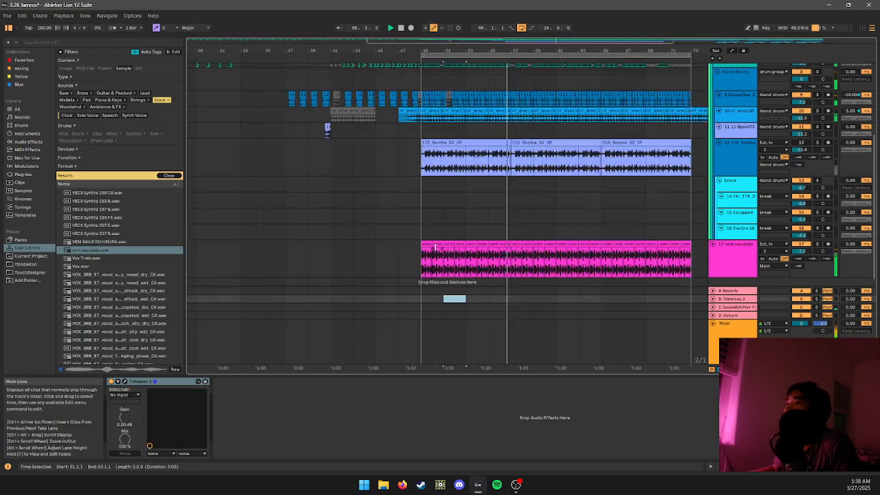
{"action": "scroll", "coordinate": [542, 261], "scroll_direction": "up", "scroll_amount": 3}
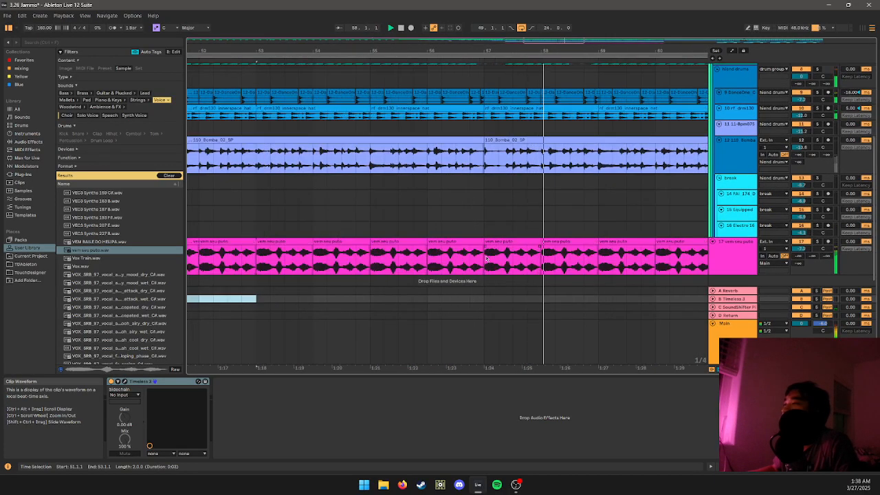
{"action": "left_click_drag", "start_coordinate": [485, 261], "coordinate": [507, 265]}
{"action": "scroll", "coordinate": [508, 265], "scroll_direction": "up", "scroll_amount": 2}
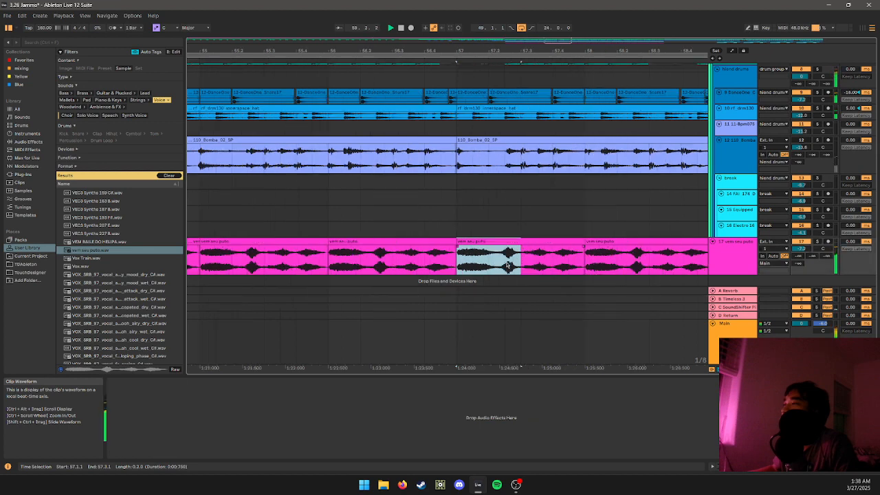
{"action": "scroll", "coordinate": [482, 256], "scroll_direction": "up", "scroll_amount": 1}
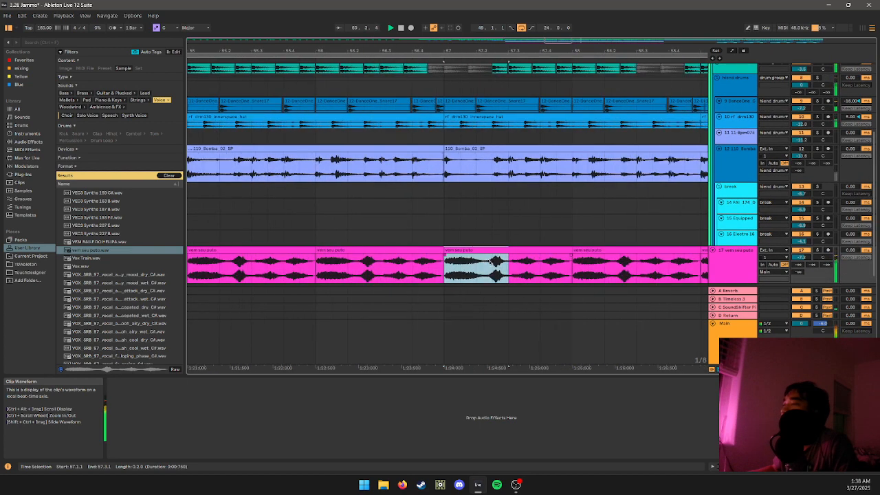
{"action": "left_click", "coordinate": [459, 267]}
{"action": "left_click_drag", "start_coordinate": [450, 268], "coordinate": [516, 268]}
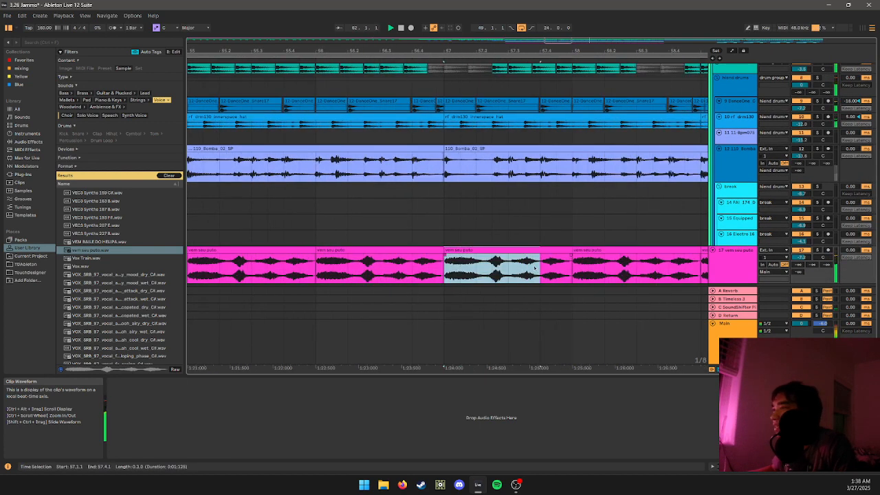
{"action": "scroll", "coordinate": [541, 271], "scroll_direction": "down", "scroll_amount": 2}
{"action": "key", "text": "ctrl+d"}
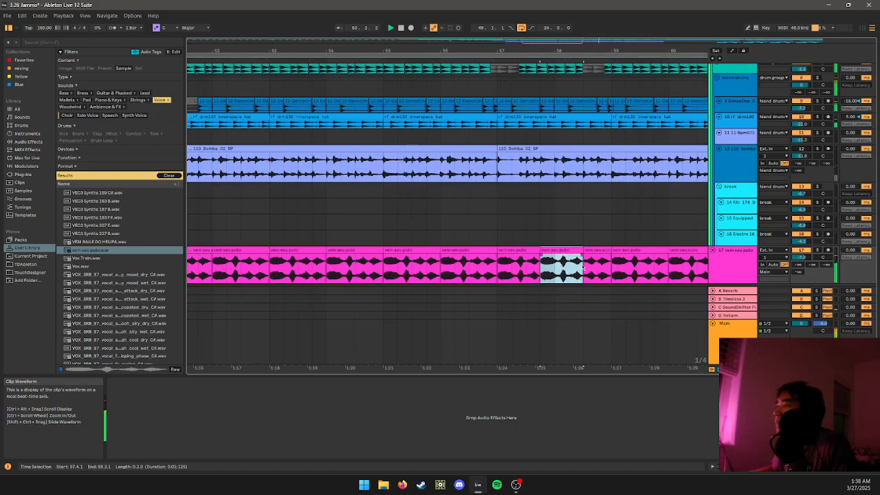
{"action": "left_click_drag", "start_coordinate": [598, 265], "coordinate": [610, 263]}
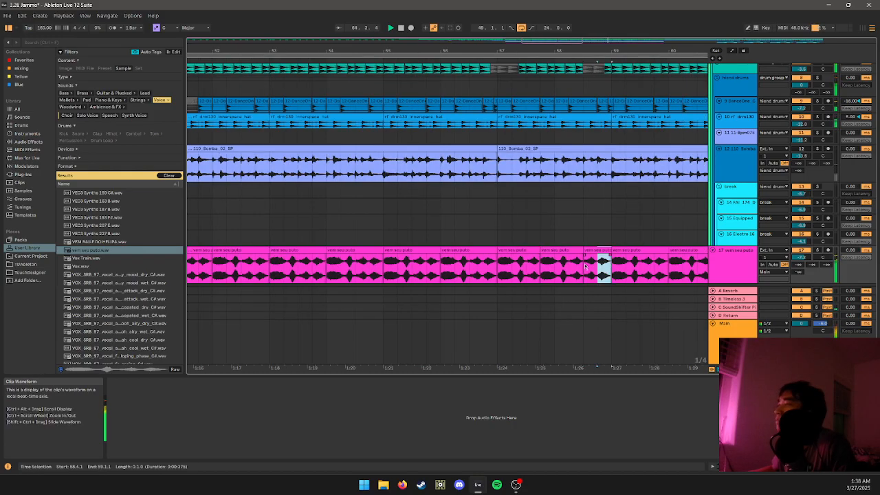
- Replay the chopped vocal from bar 57 and examine the one-beat slices at 58.3 and 58.4
{"action": "left_click", "coordinate": [505, 250]}
{"action": "key", "text": "space"}
{"action": "key", "text": "space"}
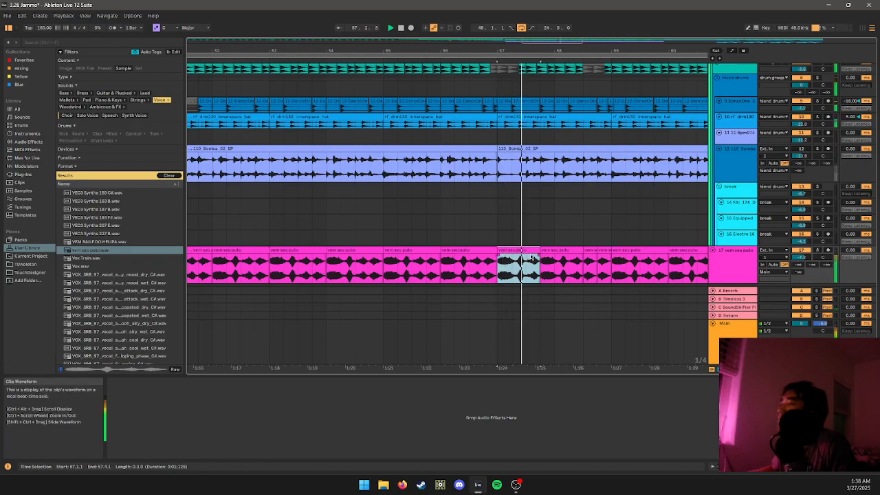
{"action": "left_click", "coordinate": [590, 250]}
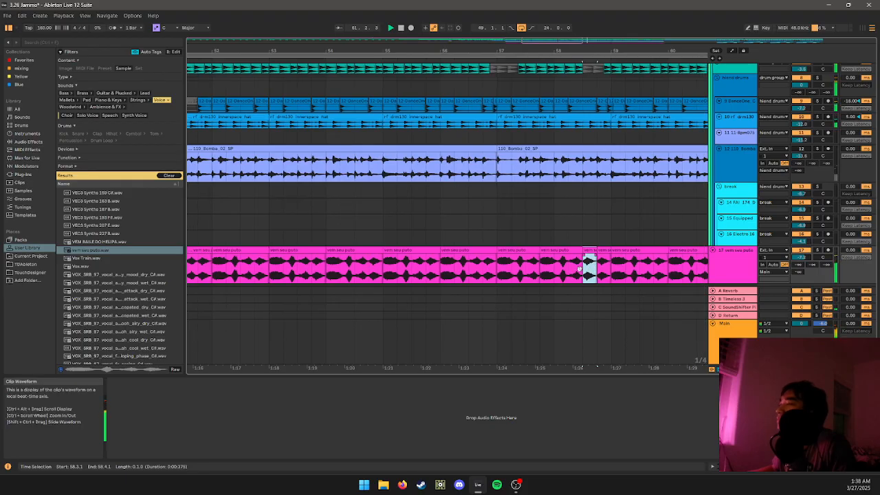
{"action": "scroll", "coordinate": [590, 270], "scroll_direction": "up", "scroll_amount": 6, "text": "ctrl"}
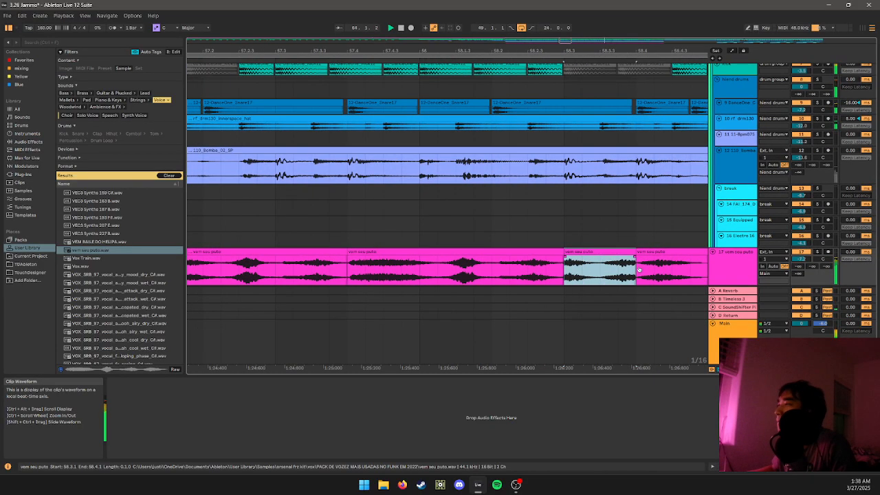
{"action": "scroll", "coordinate": [596, 262], "scroll_direction": "down", "scroll_amount": 3, "text": "ctrl"}
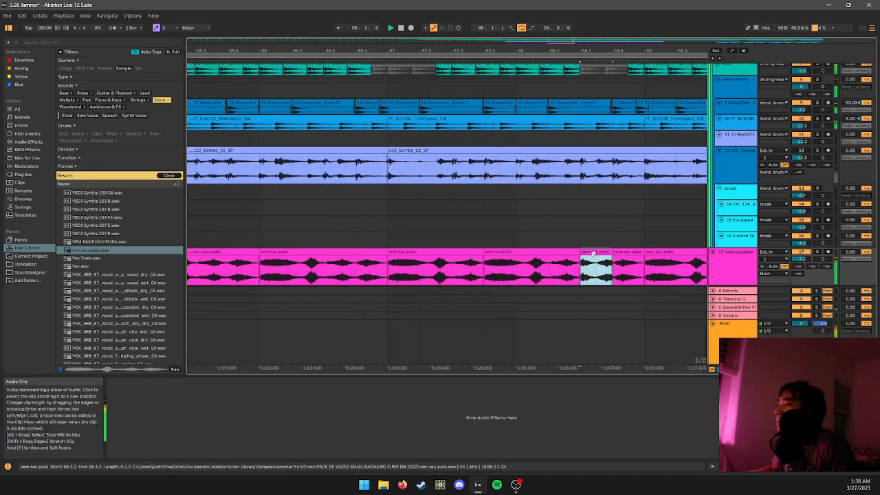
{"action": "left_click", "coordinate": [619, 264]}
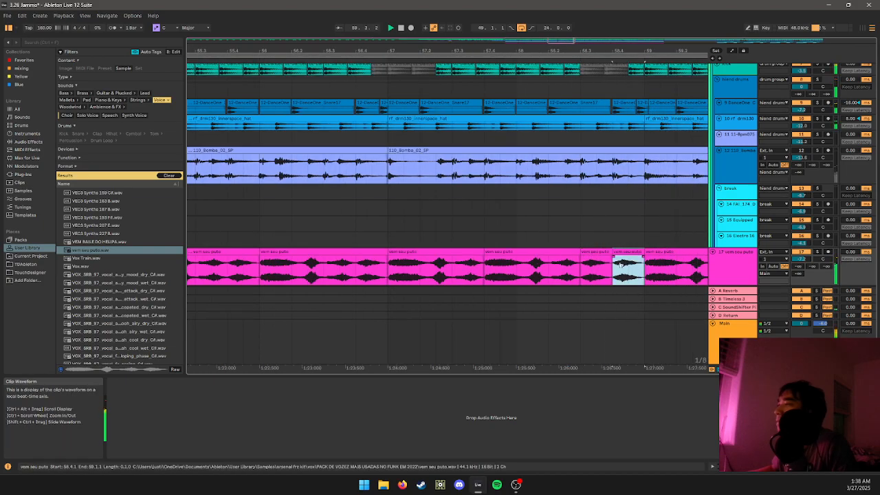
{"action": "left_click", "coordinate": [596, 264]}
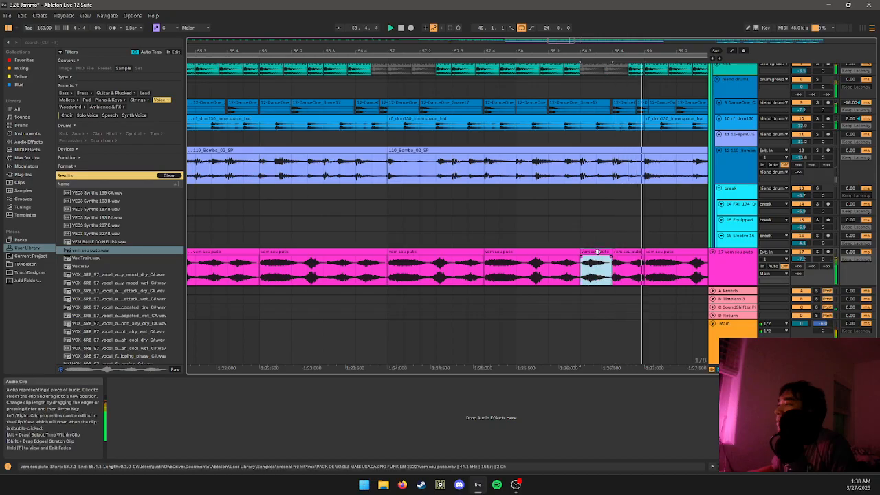
- Duplicate the four-bar vocal section with the chops, from bar 57 to 61, repeatedly up to bar 73
{"action": "scroll", "coordinate": [553, 237], "scroll_direction": "down", "scroll_amount": 2, "text": "ctrl"}
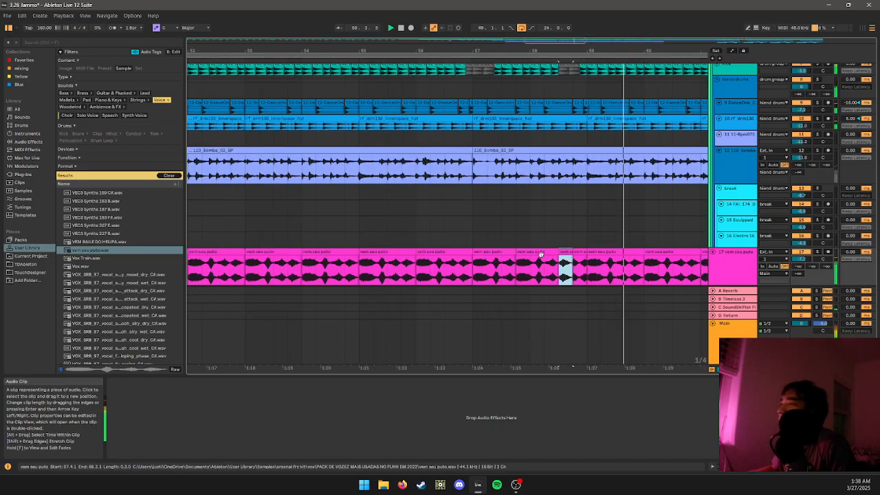
{"action": "scroll", "coordinate": [548, 233], "scroll_direction": "down", "scroll_amount": 2, "text": "ctrl"}
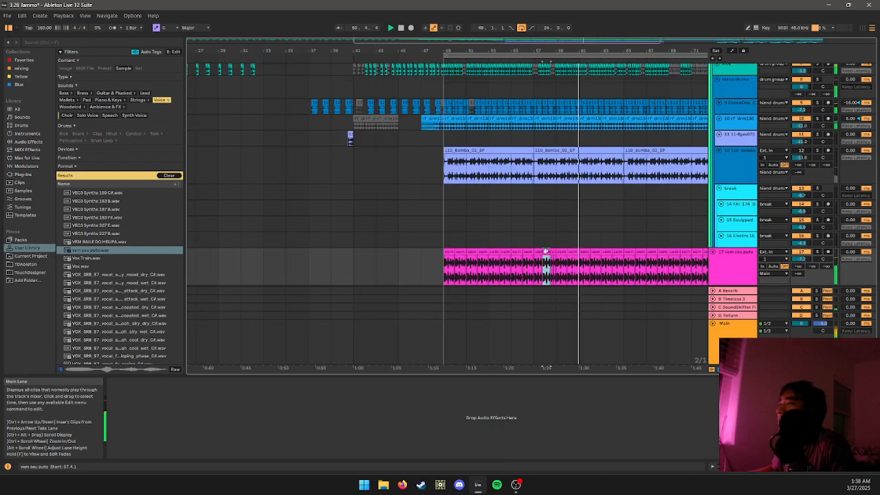
{"action": "scroll", "coordinate": [543, 240], "scroll_direction": "down", "scroll_amount": 2, "text": "ctrl"}
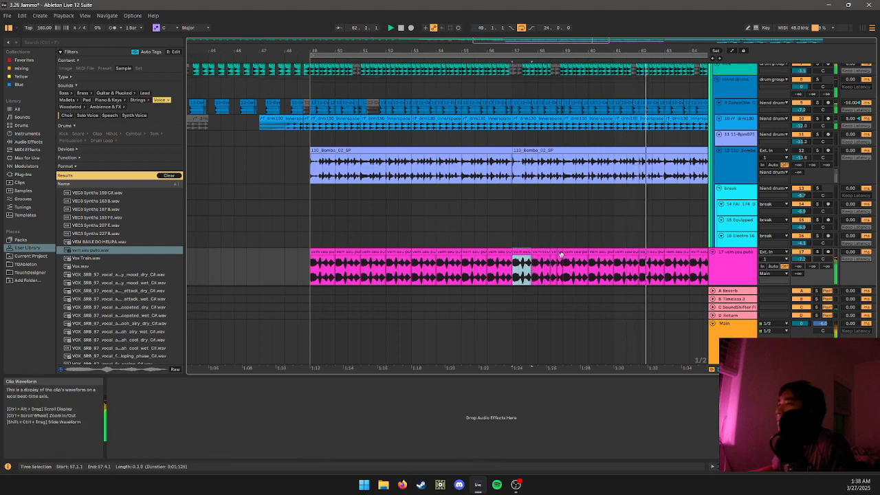
{"action": "left_click", "coordinate": [562, 251]}
{"action": "key", "text": "ctrl+z"}
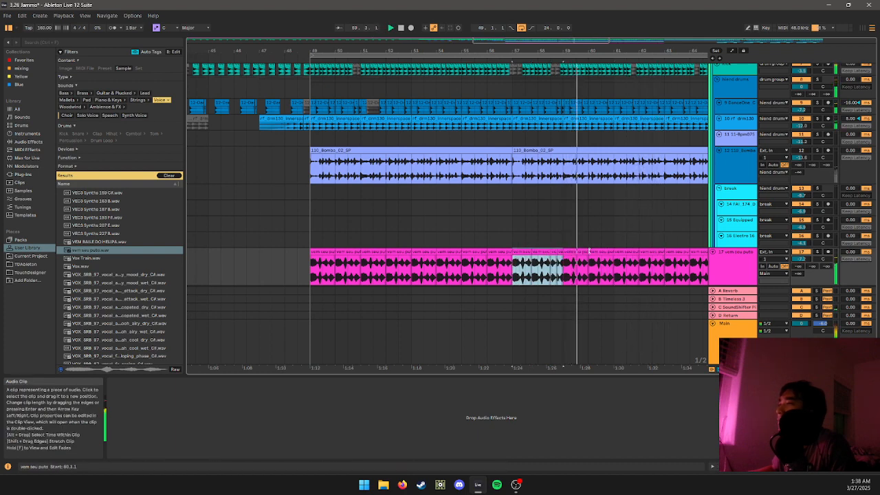
{"action": "left_click", "coordinate": [600, 251], "text": "shift"}
{"action": "key", "text": "ctrl+d"}
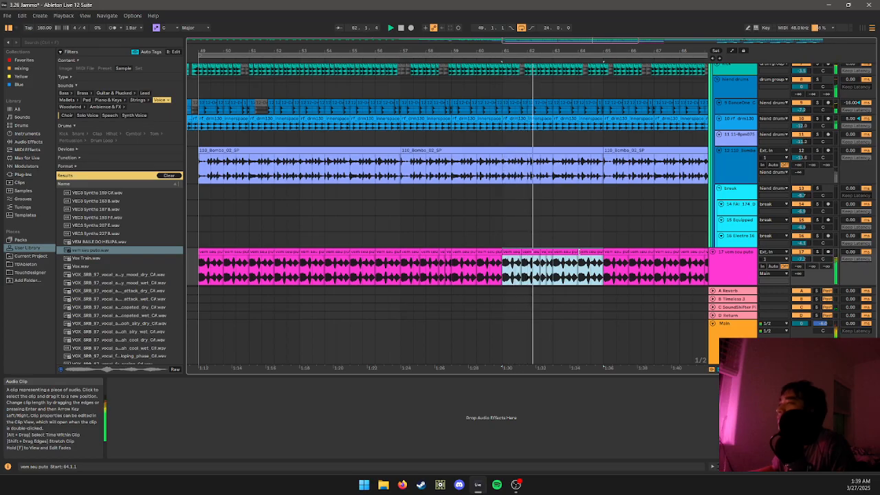
{"action": "scroll", "coordinate": [580, 251], "scroll_direction": "down", "scroll_amount": 3, "text": "ctrl"}
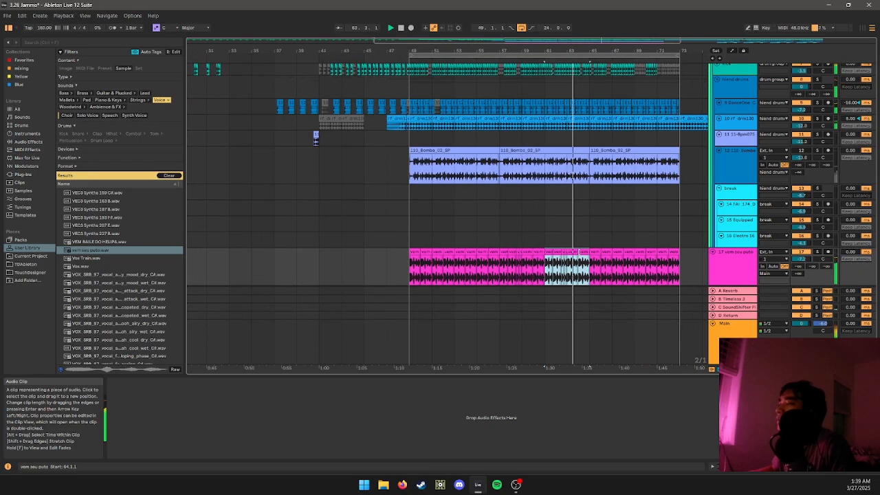
{"action": "key", "text": "ctrl+d"}
{"action": "key", "text": "ctrl+d"}
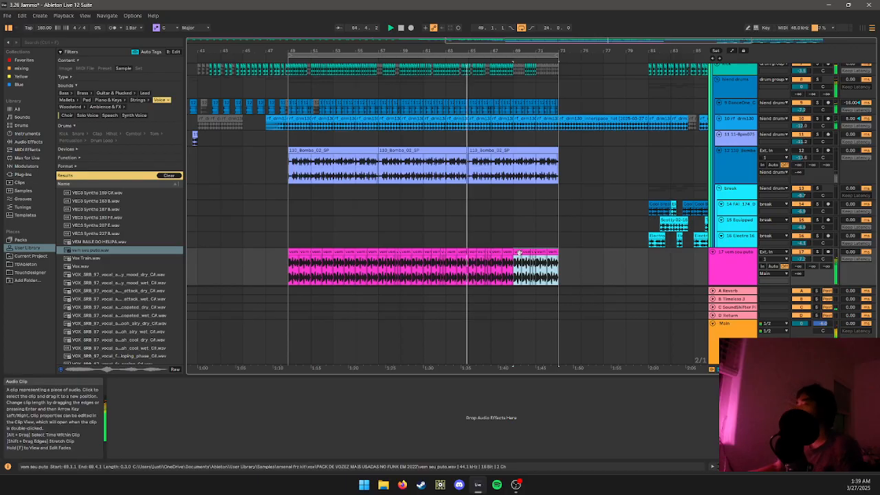
- Select all the vem seu puto clips from bar 49 to 73 and open their shared clip settings
{"action": "left_click", "coordinate": [708, 262]}
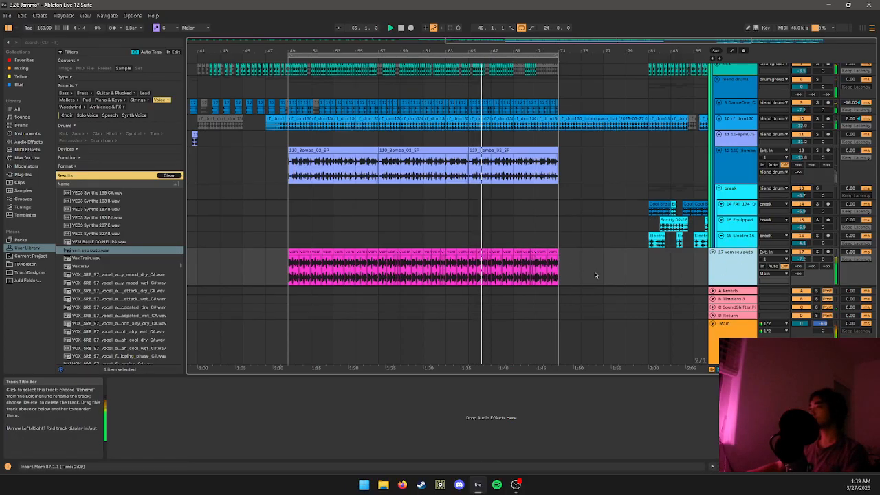
{"action": "scroll", "coordinate": [447, 268], "scroll_direction": "down", "scroll_amount": 3, "text": "ctrl"}
{"action": "left_click", "coordinate": [427, 263]}
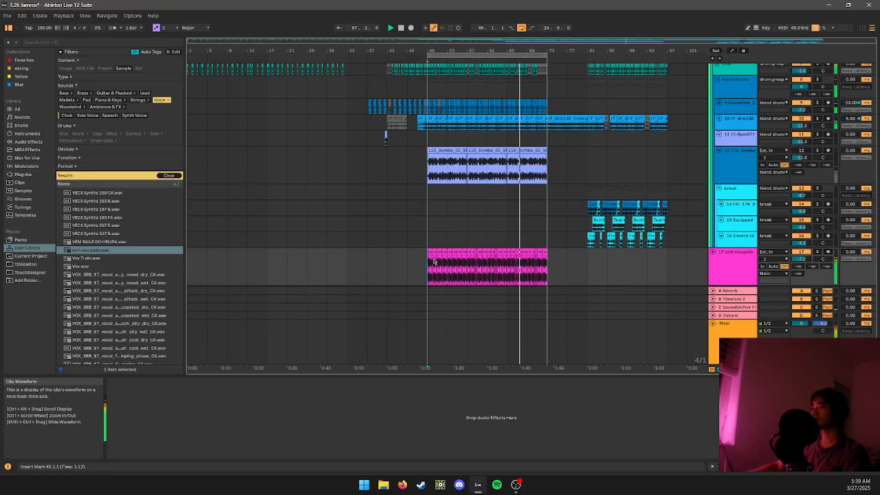
{"action": "scroll", "coordinate": [426, 262], "scroll_direction": "up", "scroll_amount": 5, "text": "ctrl"}
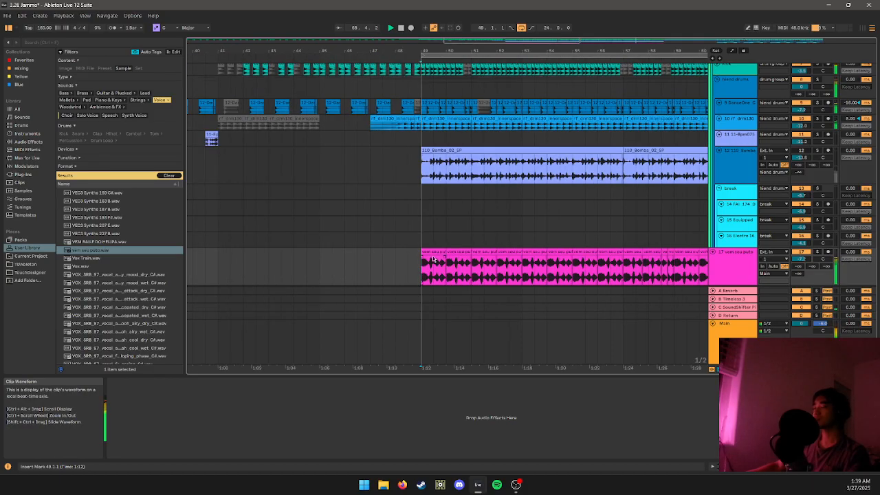
{"action": "scroll", "coordinate": [435, 259], "scroll_direction": "down", "scroll_amount": 3, "text": "ctrl"}
{"action": "left_click", "coordinate": [434, 252]}
{"action": "left_click_drag", "start_coordinate": [435, 289], "coordinate": [317, 276], "text": "ctrl+alt"}
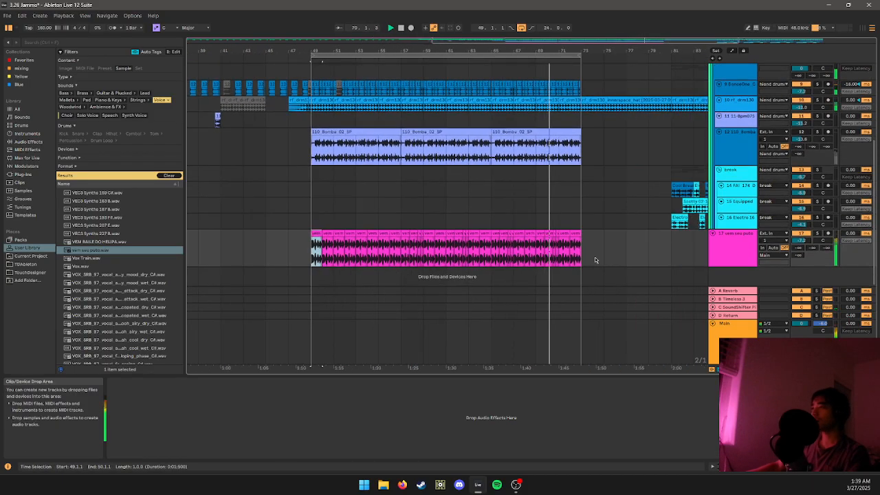
{"action": "left_click", "coordinate": [597, 259], "text": "shift"}
{"action": "key", "text": "shift+Tab"}
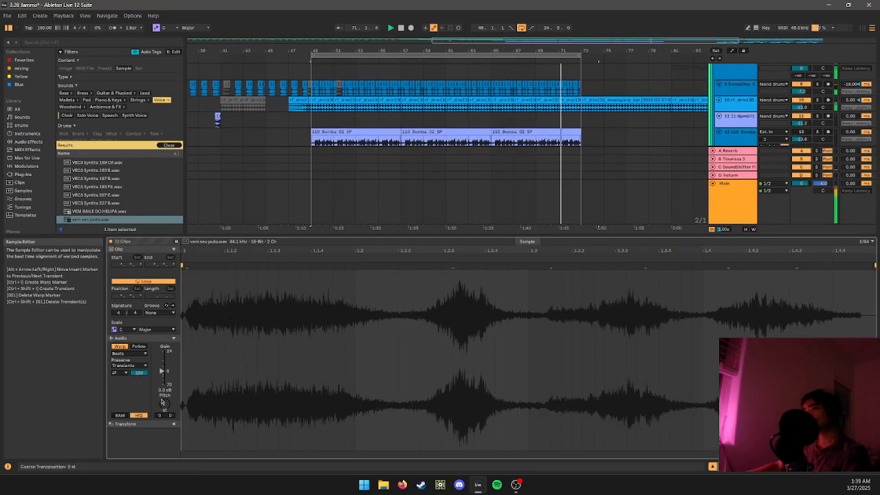
- Set the selected vocal clips to Complex Pro warping with an envelope of 8, and try raising their formants
{"action": "left_click", "coordinate": [130, 353]}
{"action": "left_click", "coordinate": [130, 391]}
{"action": "left_click_drag", "start_coordinate": [131, 365], "coordinate": [163, 390]}
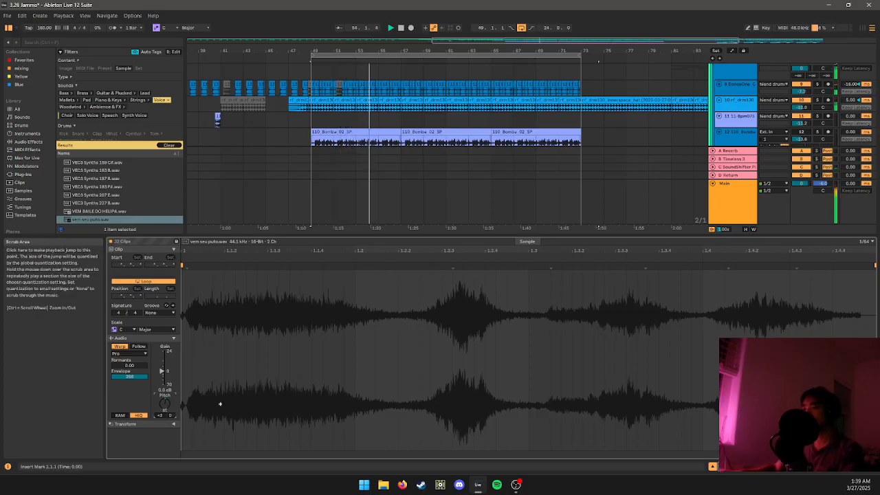
{"action": "left_click_drag", "start_coordinate": [129, 377], "coordinate": [129, 440]}
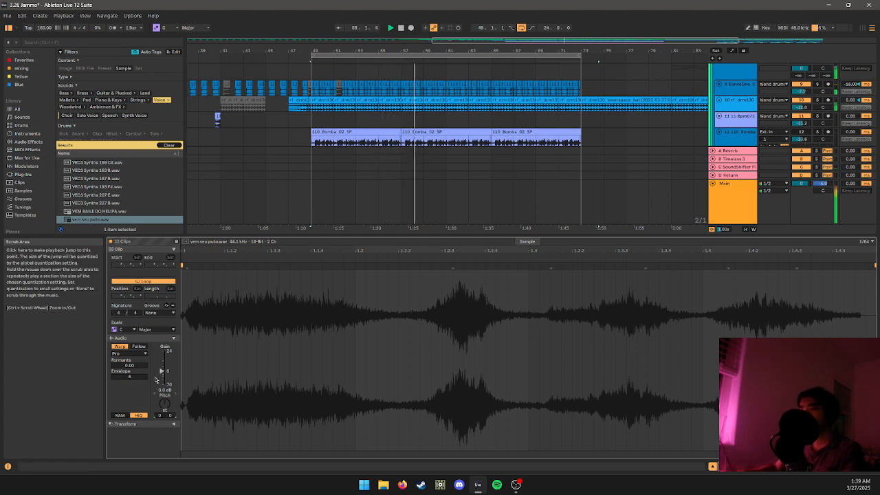
{"action": "left_click_drag", "start_coordinate": [131, 365], "coordinate": [131, 309]}
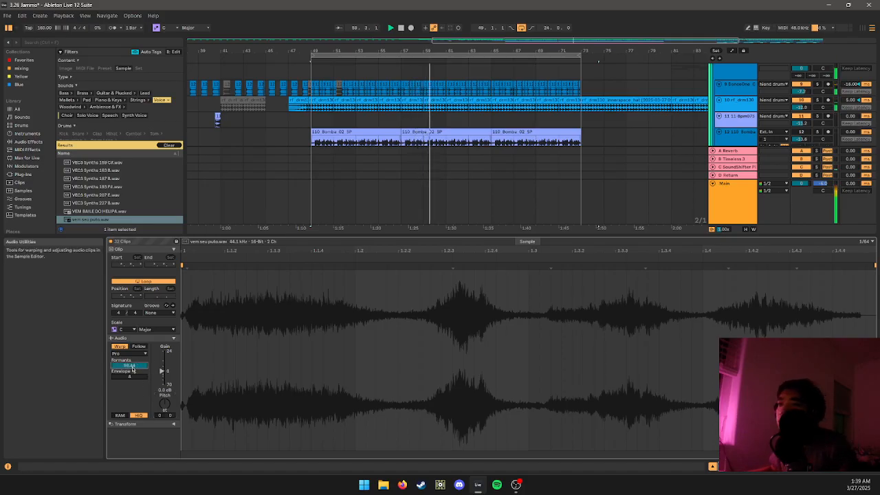
{"action": "key", "text": "shift+Tab"}
- Try sending the vem seu puto track to the SoundShifter Pitch return at 0 dB, and revert the send
{"action": "left_click", "coordinate": [752, 311]}
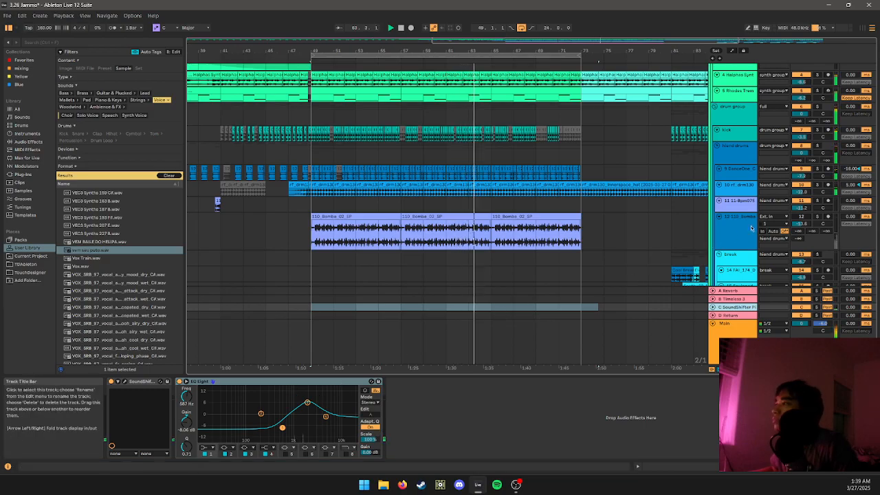
{"action": "left_click", "coordinate": [750, 229]}
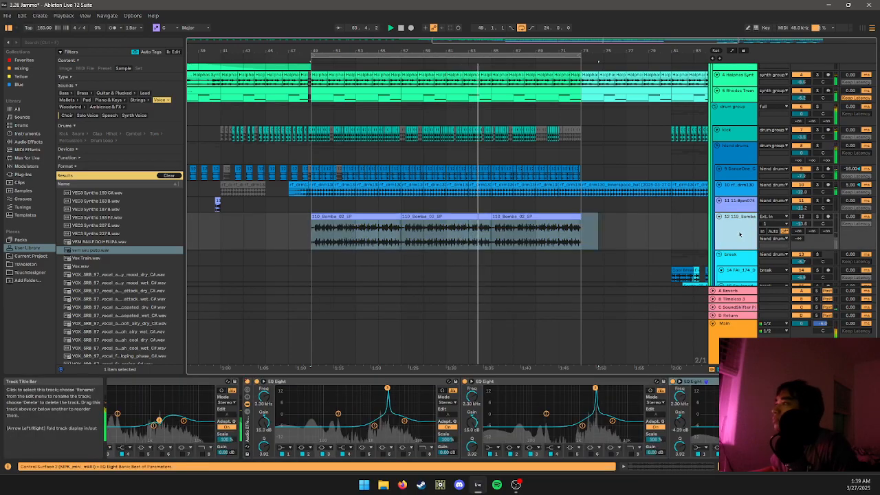
{"action": "scroll", "coordinate": [776, 240], "scroll_direction": "down", "scroll_amount": 3}
{"action": "left_click", "coordinate": [816, 251]}
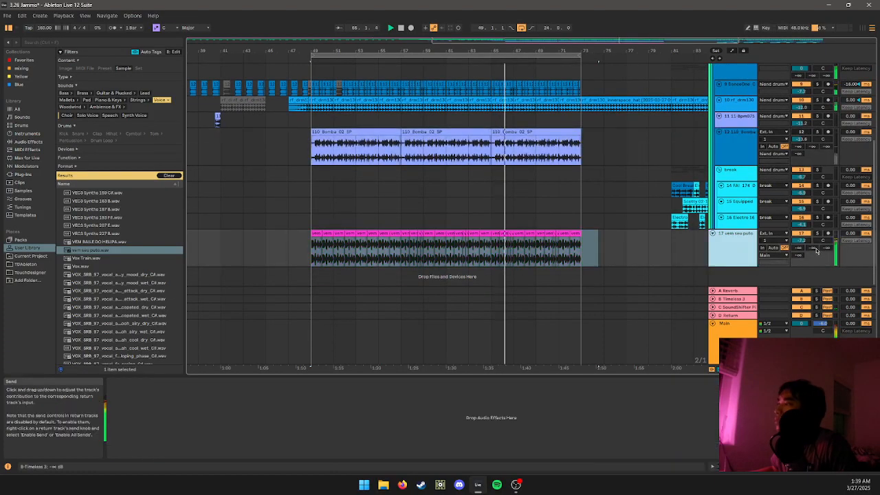
{"action": "left_click_drag", "start_coordinate": [816, 251], "coordinate": [826, 221]}
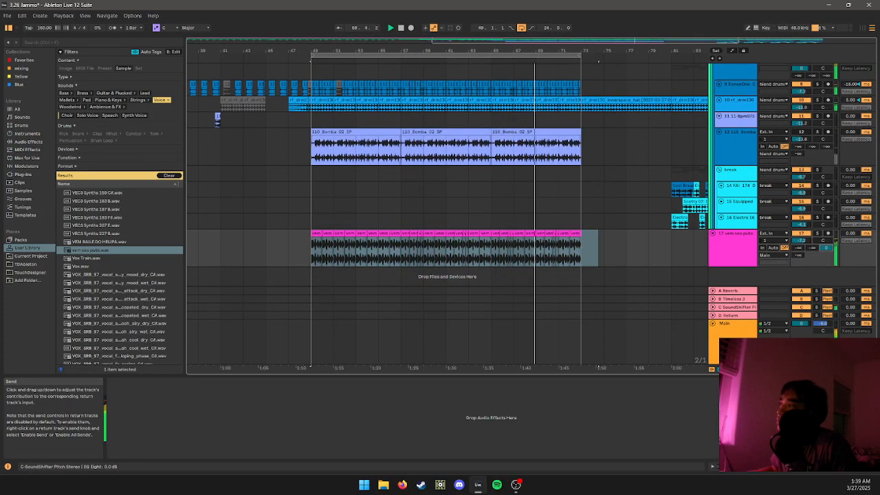
{"action": "key", "text": "ctrl+s"}
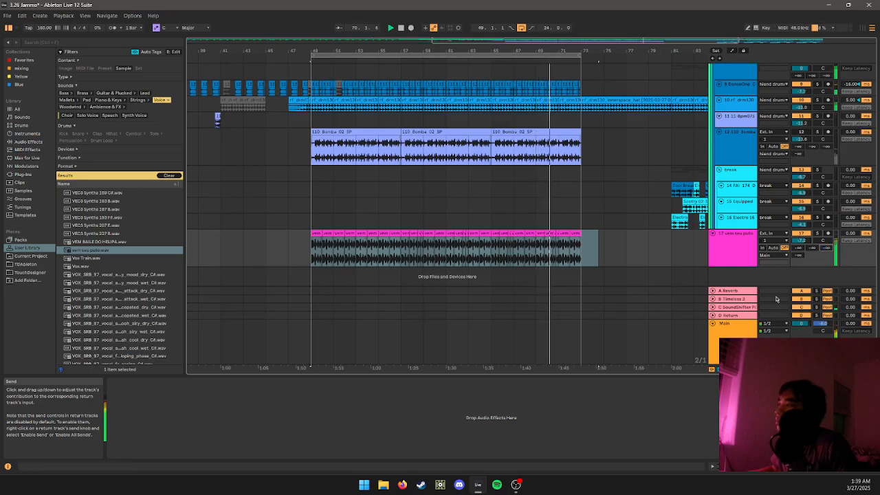
- Search the plug-ins for harmony and load Waves Harmony Stereo onto a new return track
{"action": "left_click", "coordinate": [169, 43]}
{"action": "type", "text": "ony"}
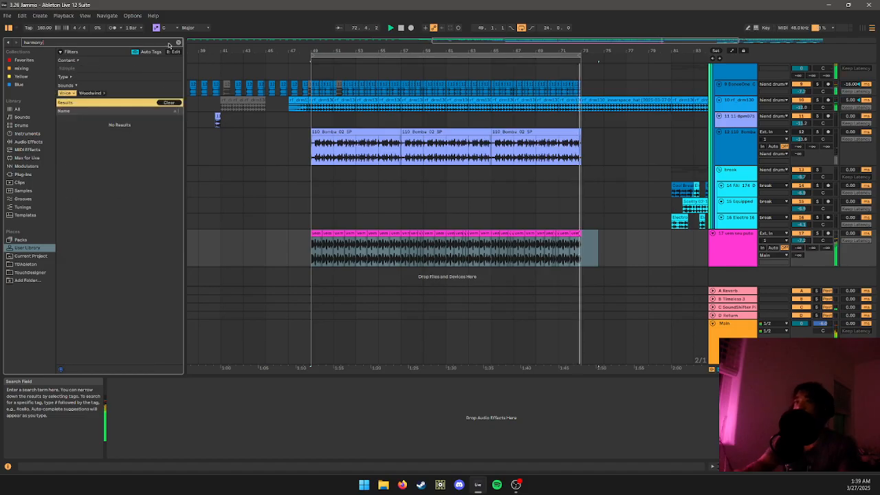
{"action": "left_click", "coordinate": [28, 174]}
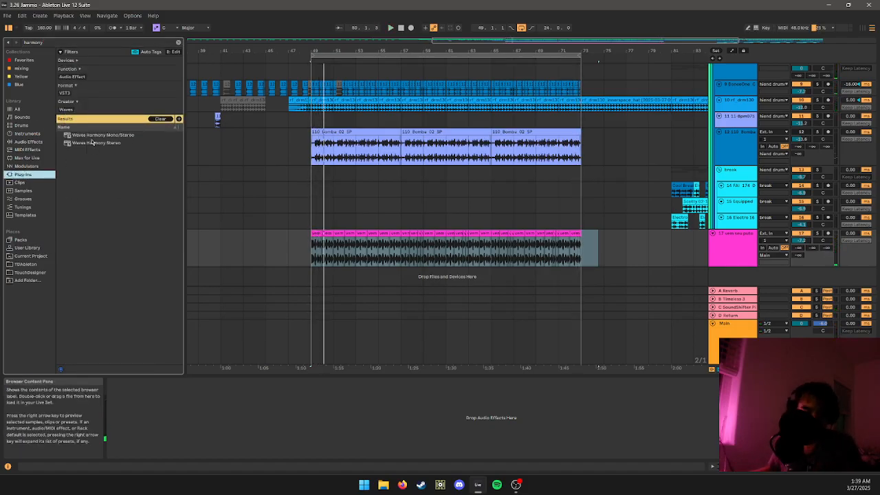
{"action": "left_click", "coordinate": [118, 144]}
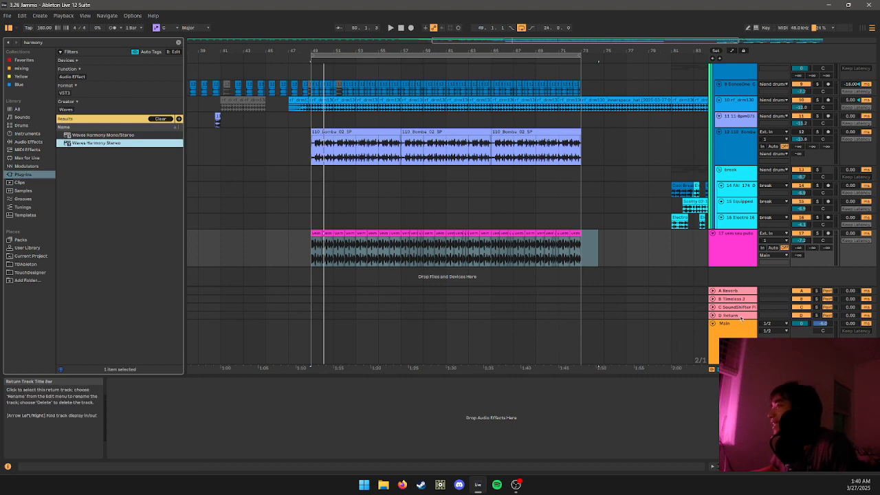
{"action": "right_click", "coordinate": [741, 316]}
{"action": "left_click", "coordinate": [766, 381]}
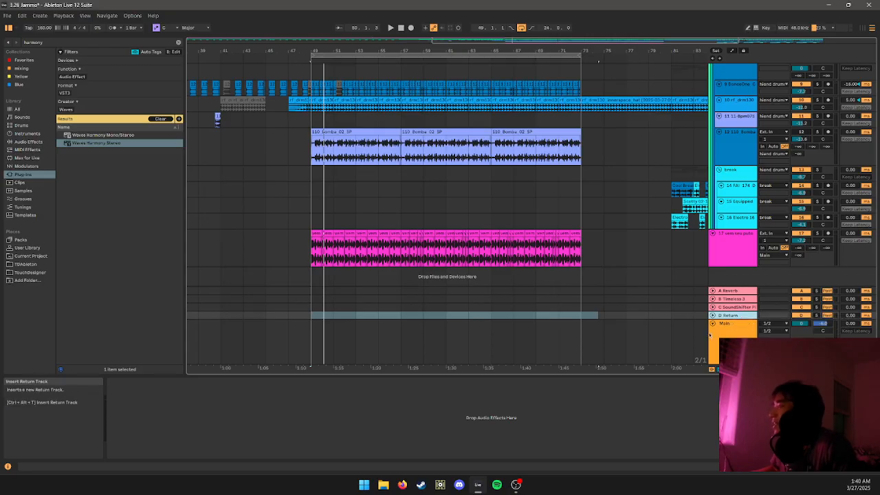
{"action": "left_click", "coordinate": [103, 146]}
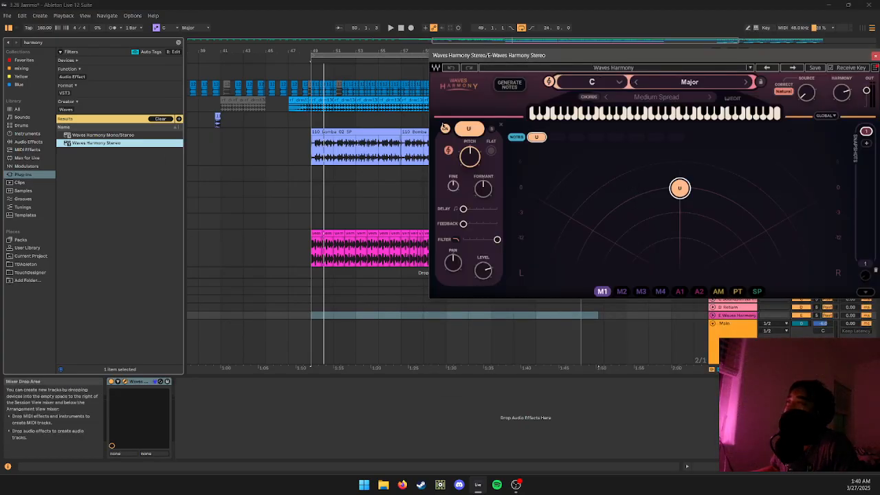
- Solo the vem seu puto track and audition the vocal from bar 53
{"action": "left_click", "coordinate": [360, 249]}
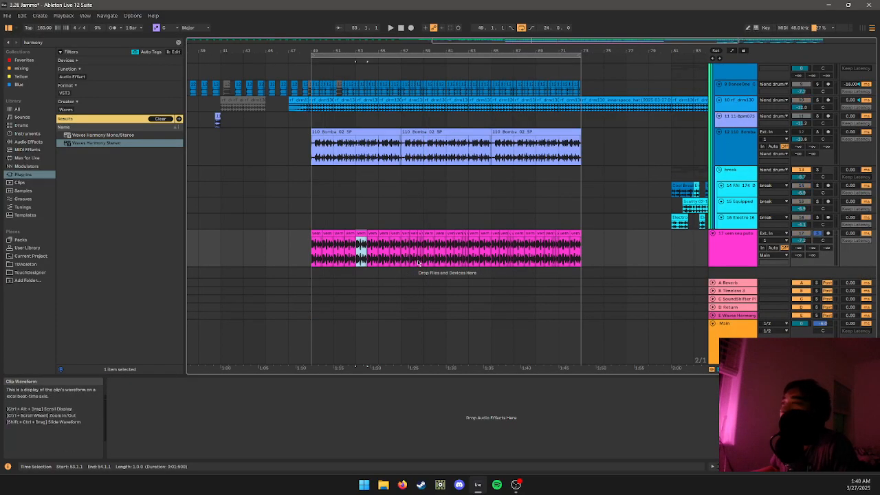
{"action": "left_click", "coordinate": [409, 103]}
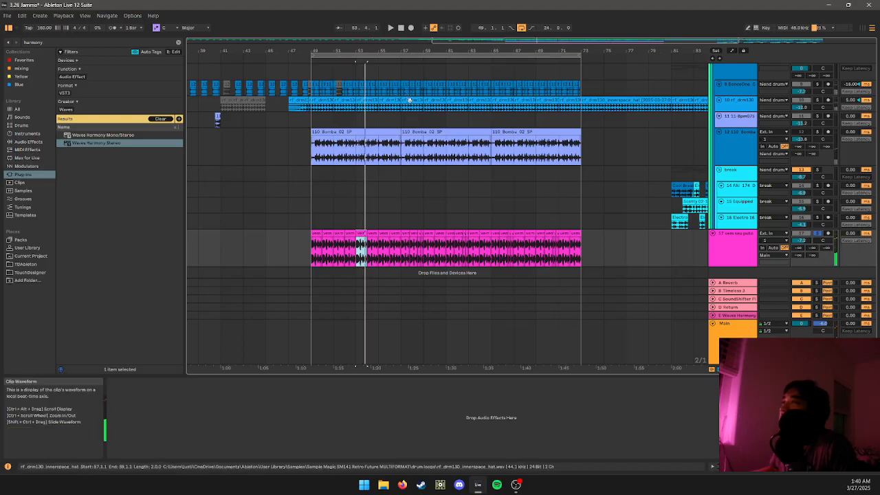
{"action": "left_click", "coordinate": [385, 84]}
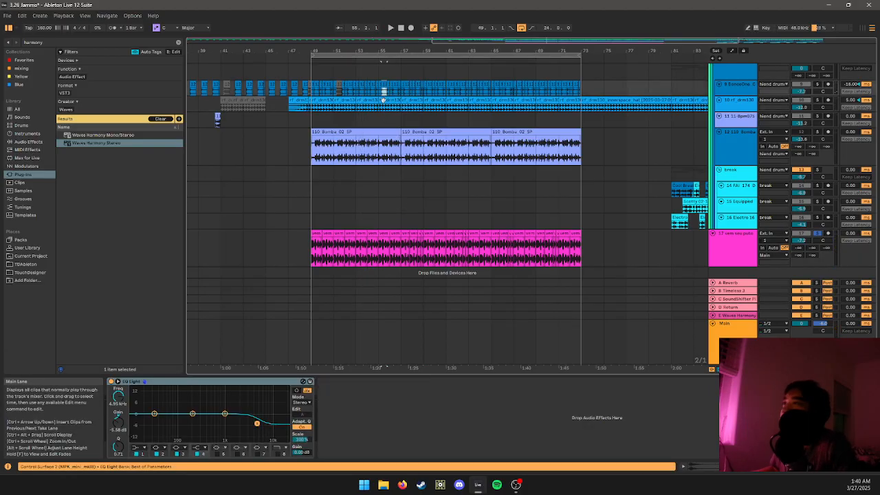
{"action": "left_click", "coordinate": [385, 105]}
- Examine the Rhodes Tremolo MIDI clip and the Halphas Synths clip's transposition around bar 54 to work out the song's key
{"action": "scroll", "coordinate": [385, 106], "scroll_direction": "up", "scroll_amount": 5}
{"action": "left_click", "coordinate": [382, 159]}
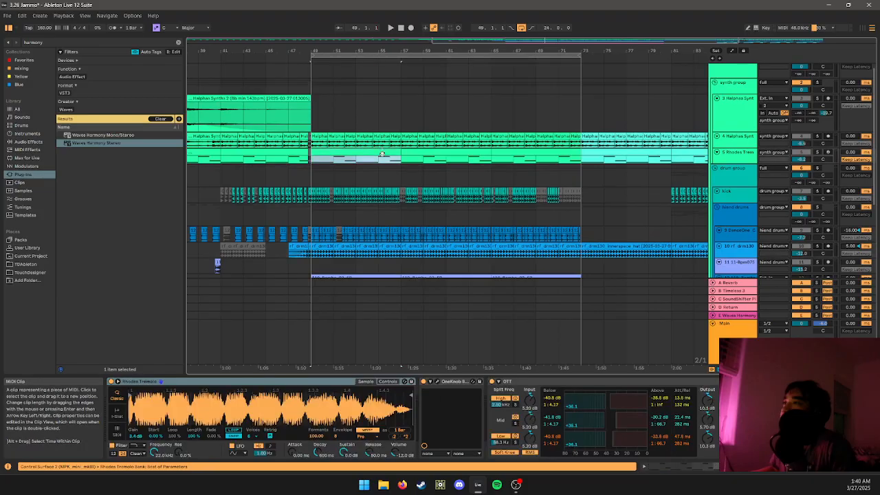
{"action": "double_click", "coordinate": [383, 162]}
{"action": "key", "text": "shift+Tab"}
{"action": "left_click", "coordinate": [375, 110]}
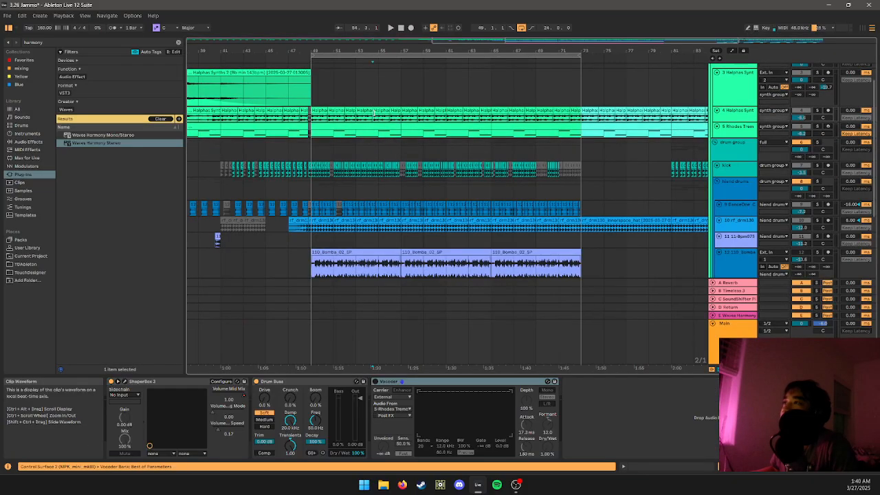
{"action": "double_click", "coordinate": [387, 109]}
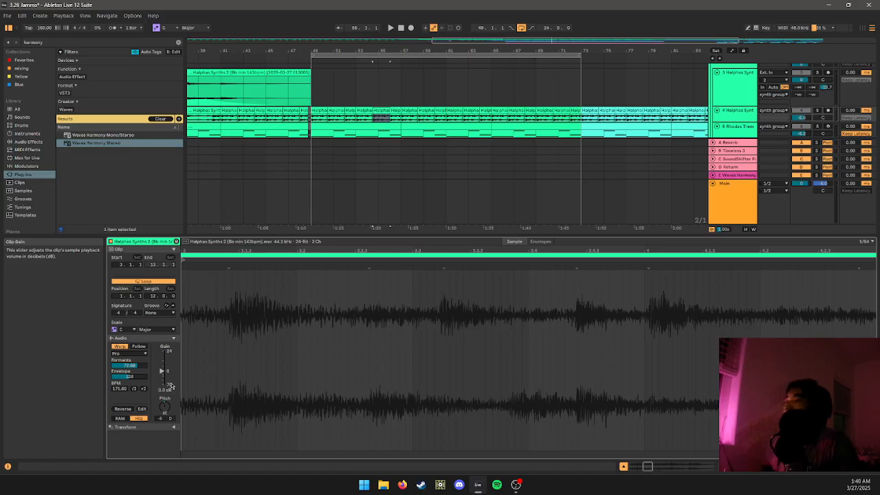
{"action": "key", "text": "shift+Tab"}
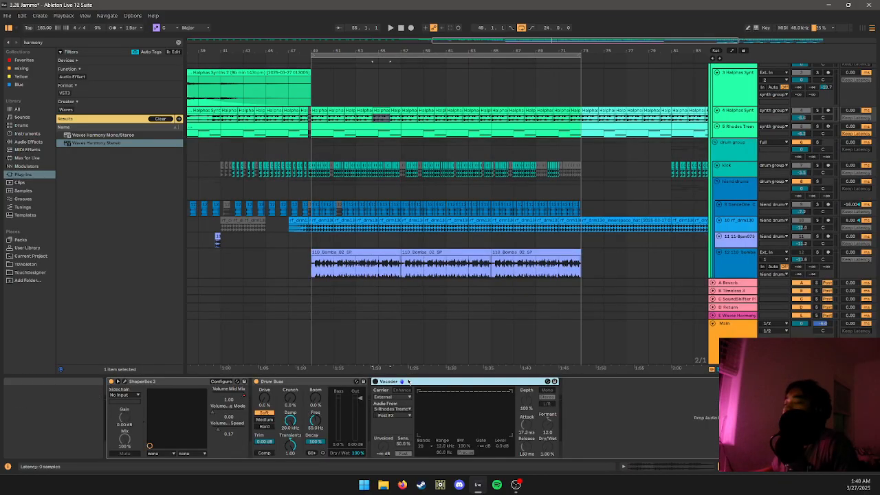
{"action": "key", "text": "shift+Tab"}
{"action": "key", "text": "shift+Tab"}
- Examine the warp and pitch settings of the vem seu puto clips
{"action": "scroll", "coordinate": [676, 246], "scroll_direction": "down", "scroll_amount": 5}
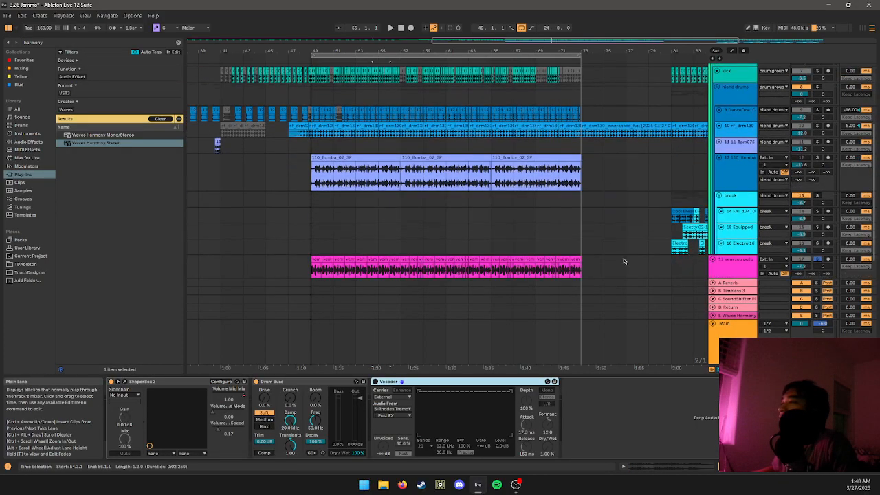
{"action": "left_click", "coordinate": [639, 259]}
{"action": "key", "text": "shift+Tab"}
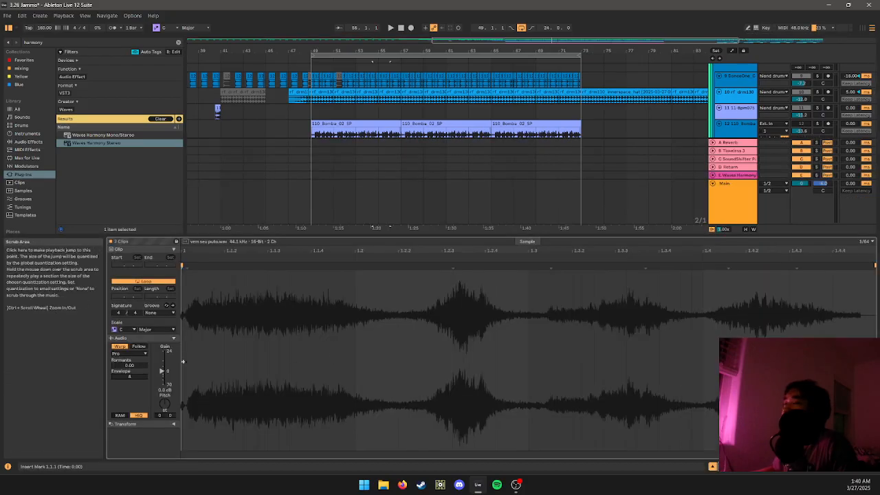
{"action": "key", "text": "shift+Tab"}
- Set the key of the Waves Harmony plug-in on the new return track to F Minor
{"action": "left_click", "coordinate": [732, 315]}
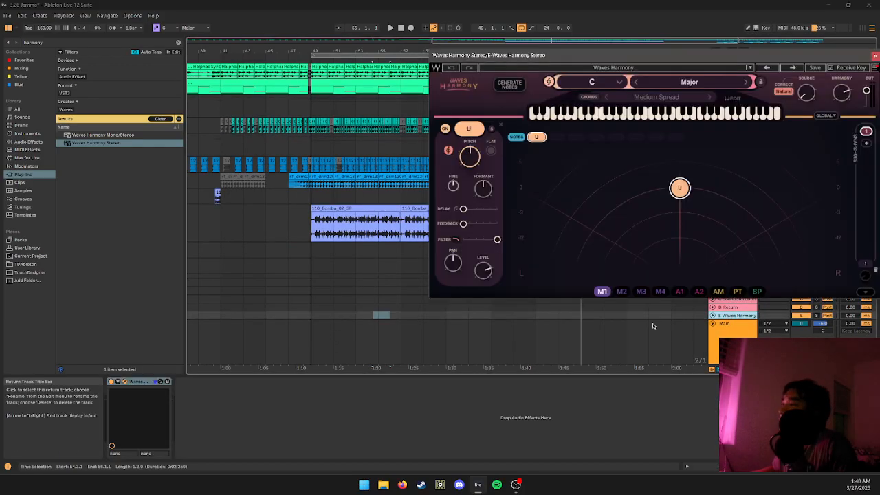
{"action": "scroll", "coordinate": [594, 83], "scroll_direction": "up", "scroll_amount": 1}
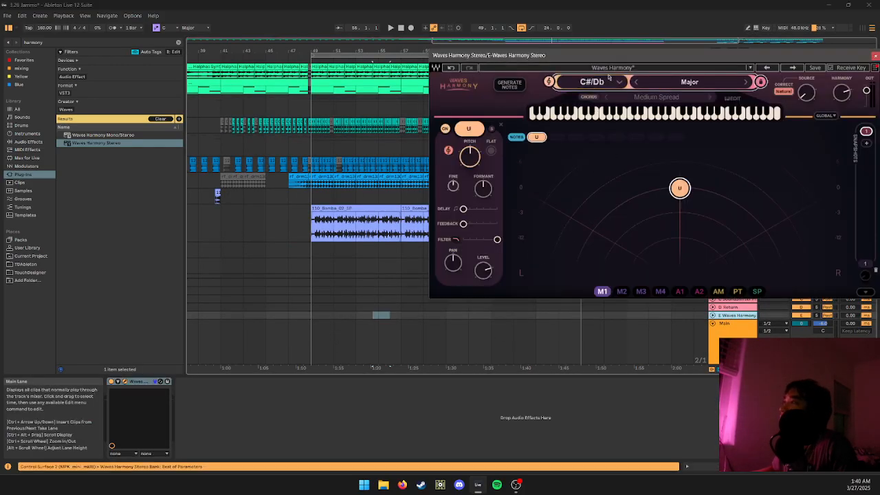
{"action": "left_click", "coordinate": [618, 83]}
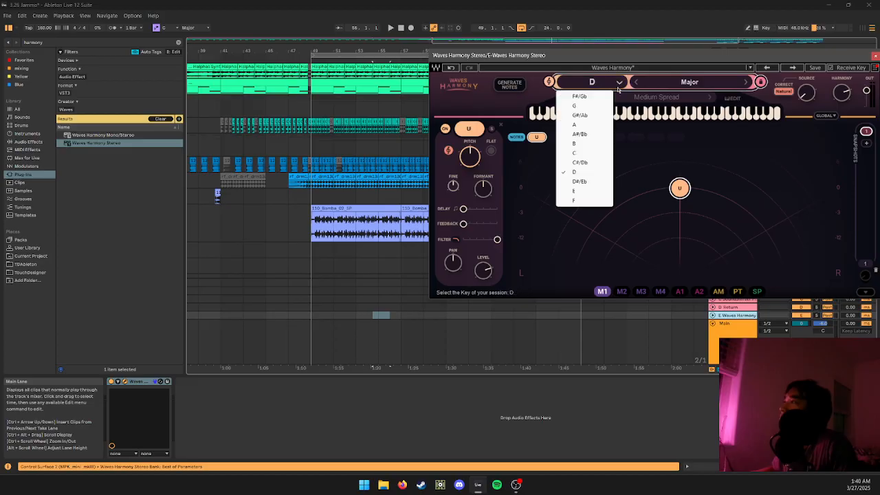
{"action": "left_click", "coordinate": [584, 200]}
{"action": "left_click", "coordinate": [671, 83]}
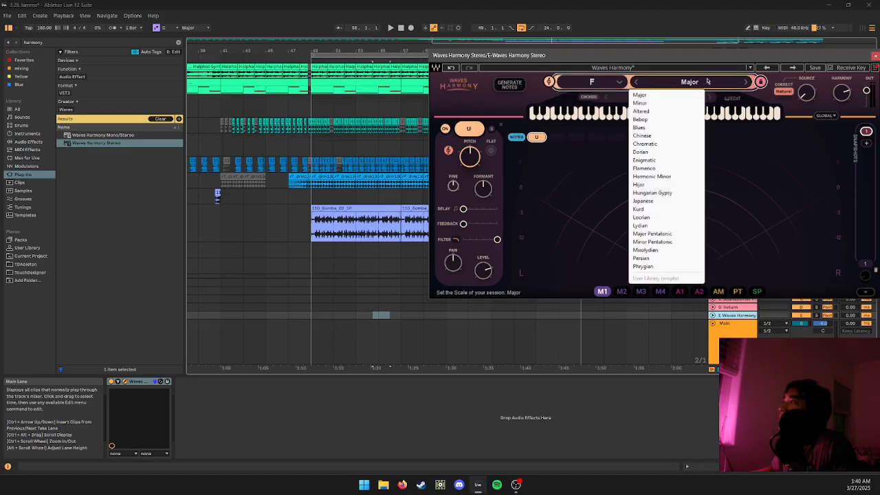
{"action": "left_click", "coordinate": [641, 102]}
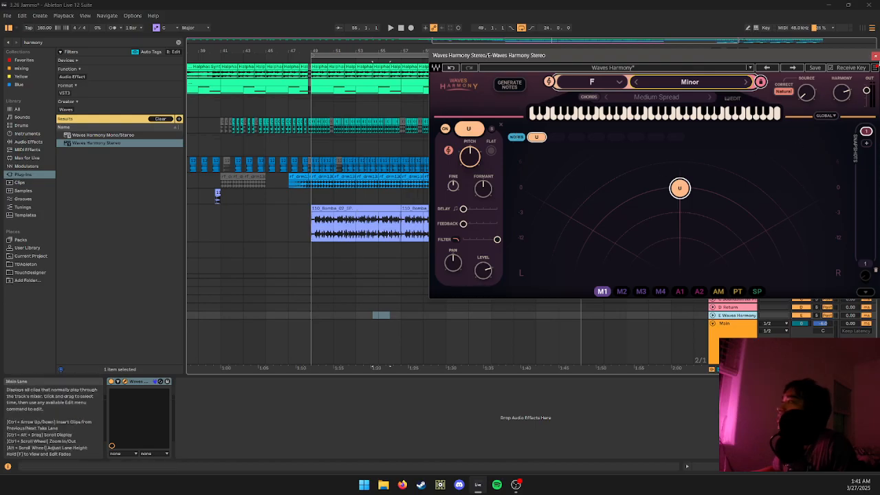
{"action": "left_click", "coordinate": [875, 55]}
- Send the vem seu puto track to the Waves Harmony return at 0 dB and play both soloed with the plug-in open
{"action": "scroll", "coordinate": [824, 244], "scroll_direction": "down", "scroll_amount": 5}
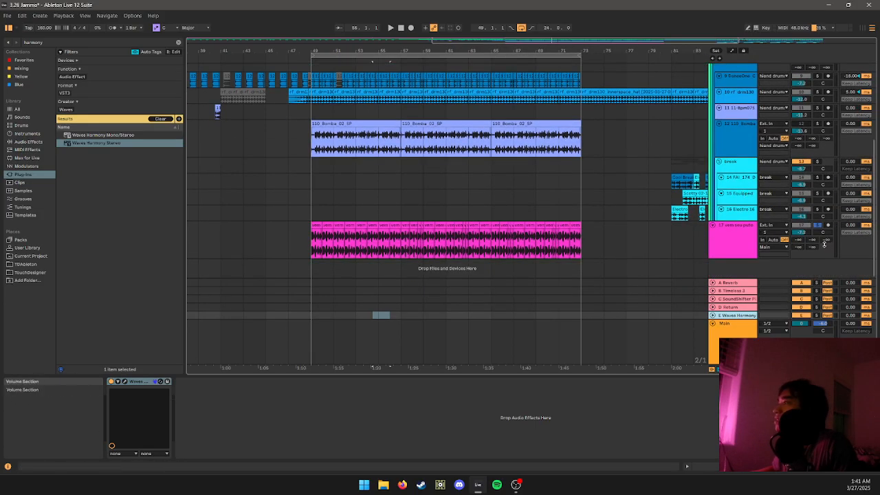
{"action": "left_click_drag", "start_coordinate": [812, 247], "coordinate": [812, 244]}
{"action": "key", "text": "space"}
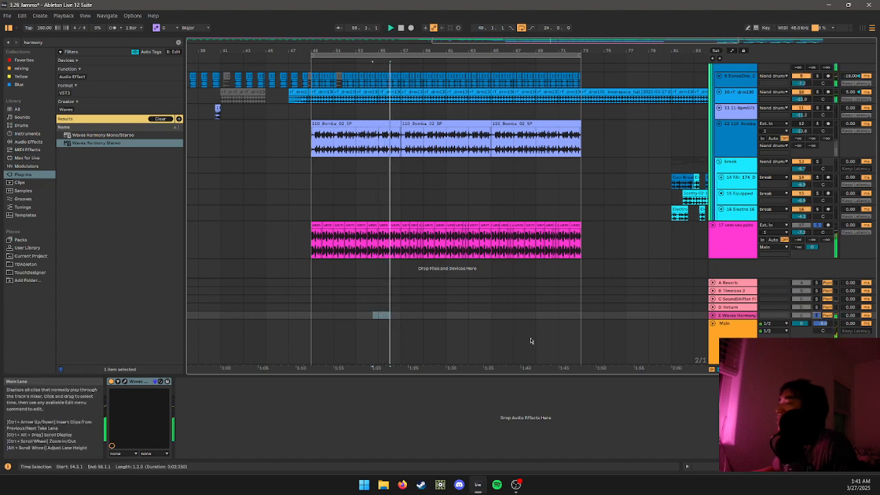
{"action": "left_click", "coordinate": [125, 383]}
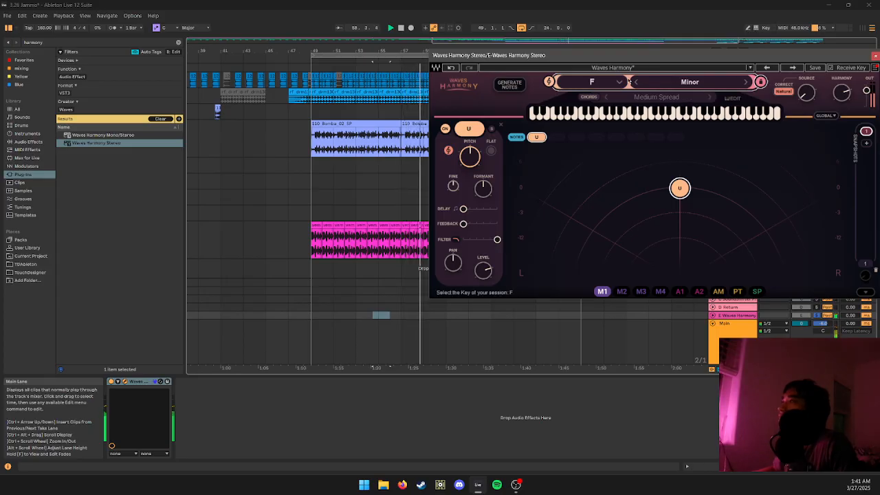
- Load the Choir of Luck Ensemble preset in Waves Harmony and compare it with the Chorally and Defront presets
{"action": "left_click", "coordinate": [632, 67]}
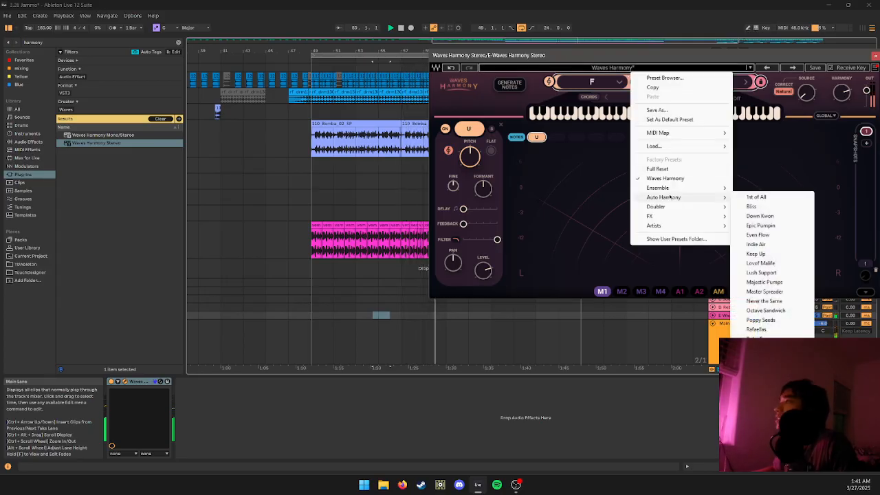
{"action": "mouse_move", "coordinate": [680, 188]}
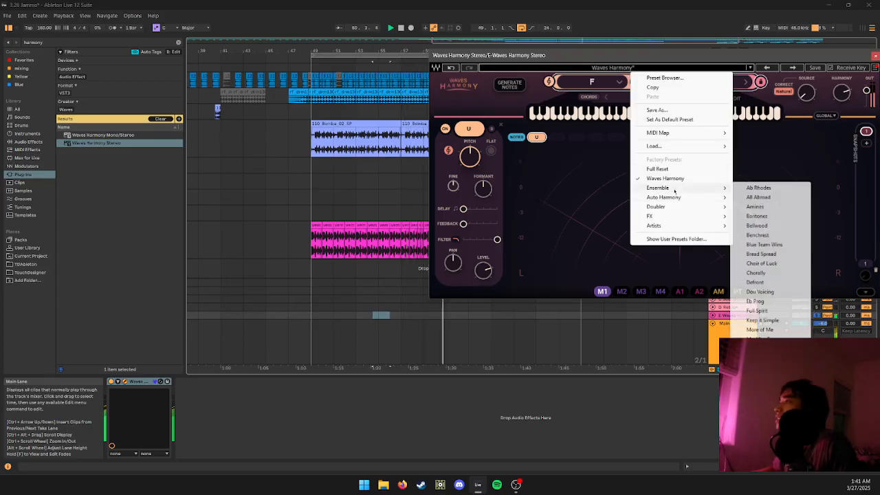
{"action": "left_click", "coordinate": [773, 264]}
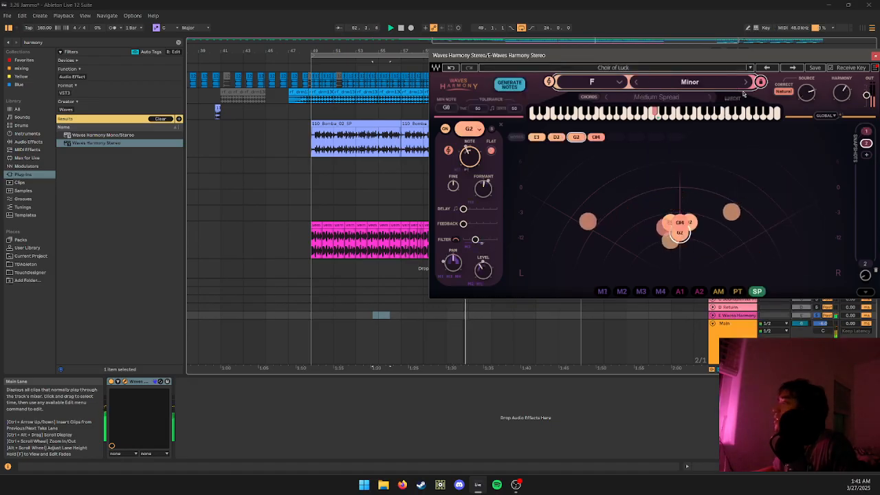
{"action": "left_click", "coordinate": [793, 67]}
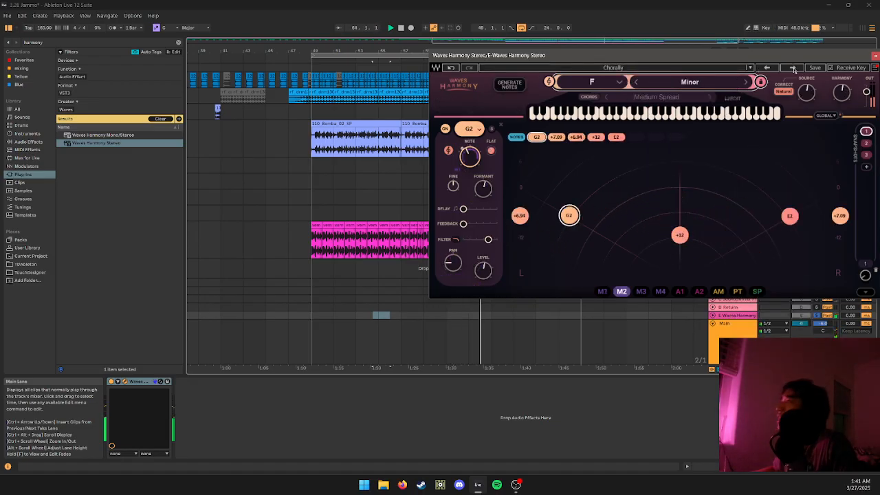
{"action": "left_click", "coordinate": [793, 67]}
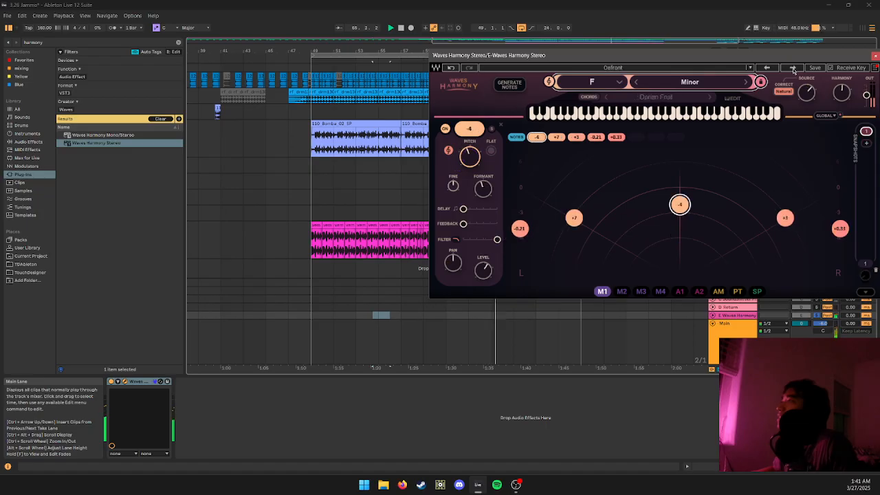
{"action": "left_click", "coordinate": [768, 68]}
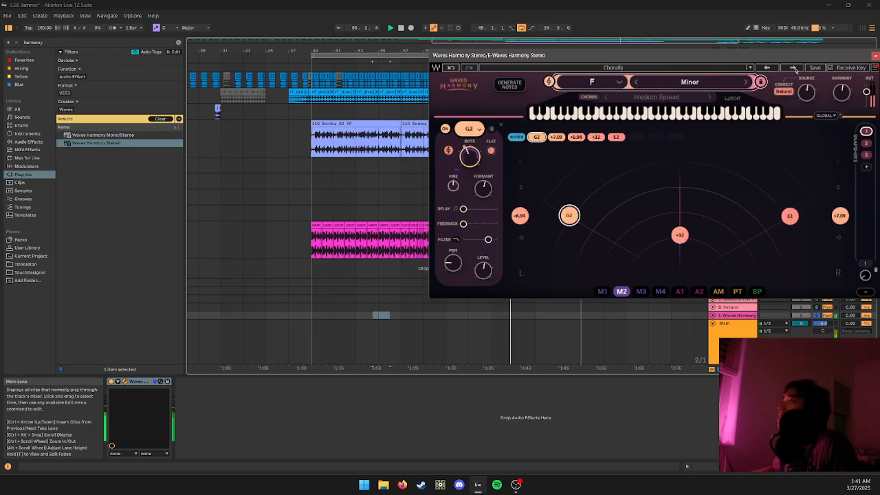
- Audition the following Ensemble presets, from Dou Voicing through Eb Prog, Keep It Simple and More of Me to My Alter Ego
{"action": "left_click", "coordinate": [794, 68]}
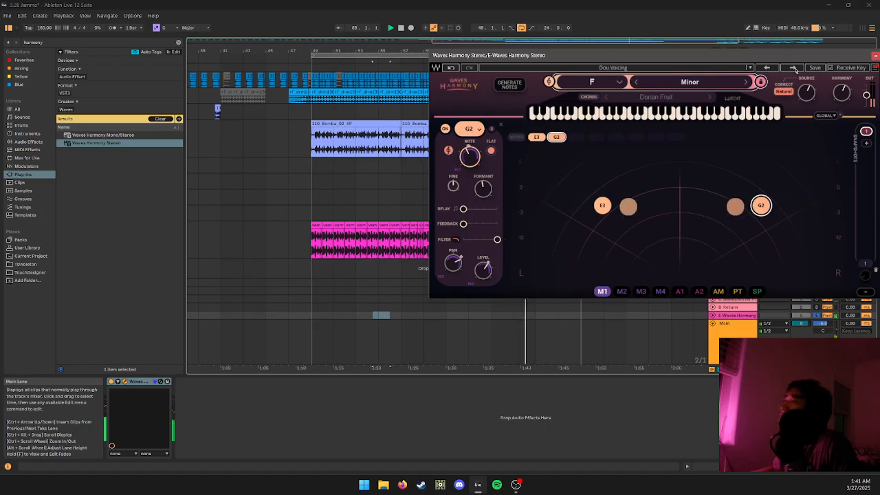
{"action": "left_click", "coordinate": [794, 68]}
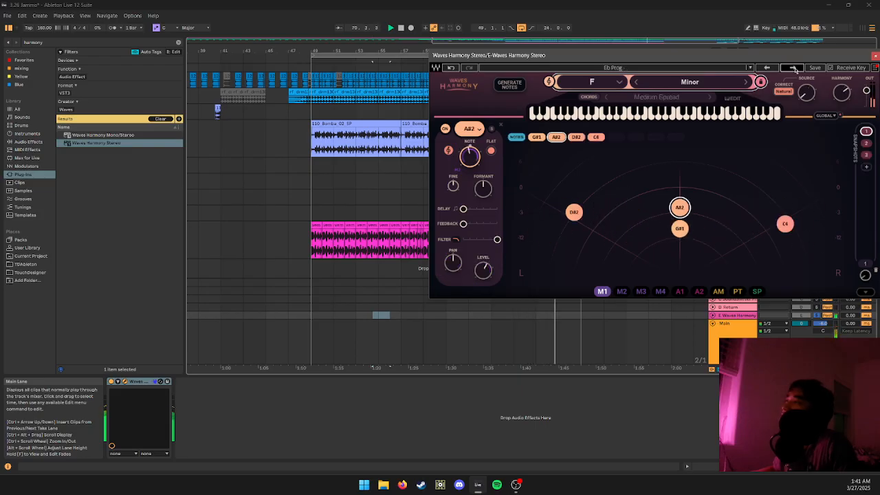
{"action": "left_click", "coordinate": [794, 69]}
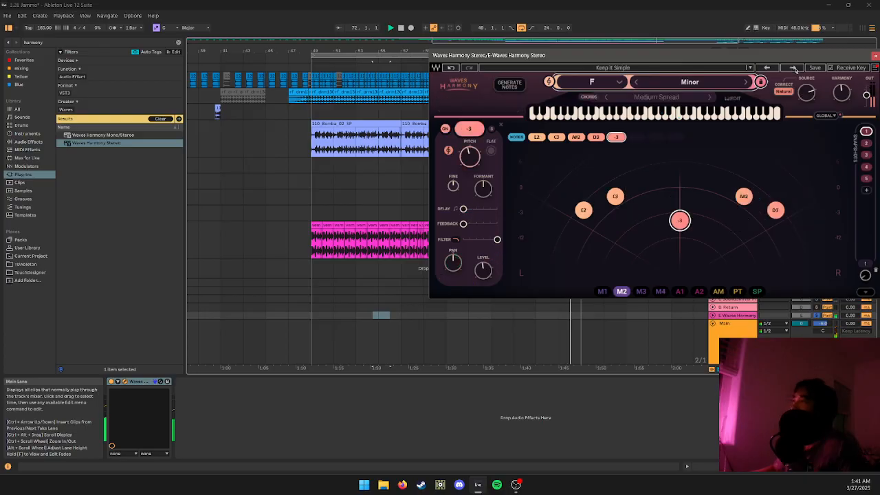
{"action": "left_click", "coordinate": [794, 68]}
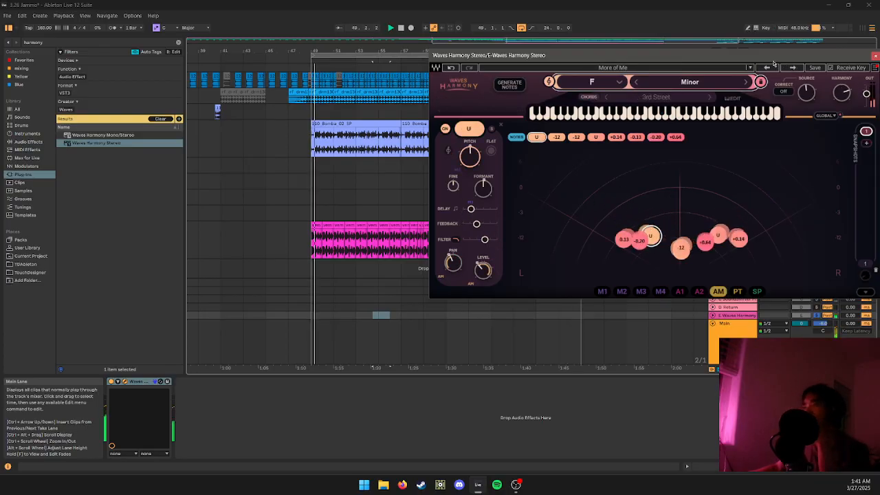
{"action": "left_click", "coordinate": [792, 68]}
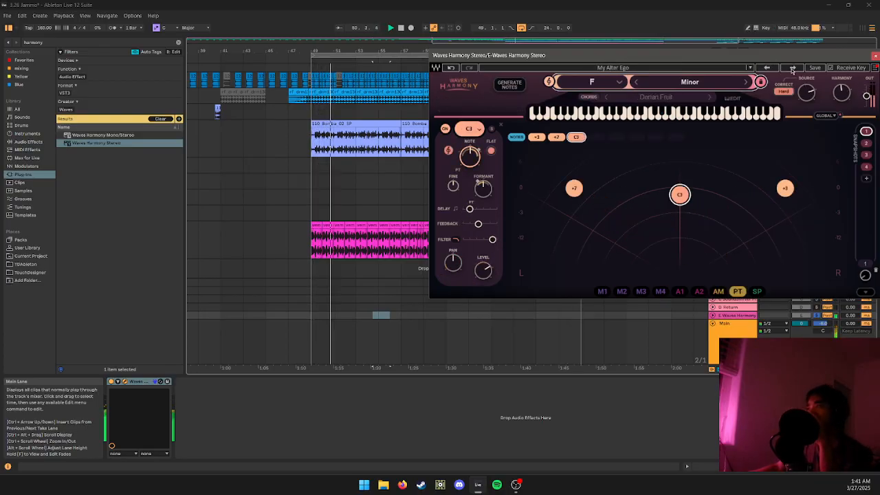
- Move the Waves Harmony device from the E return onto the vem seu puto track and reopen its window
{"action": "left_click", "coordinate": [875, 56]}
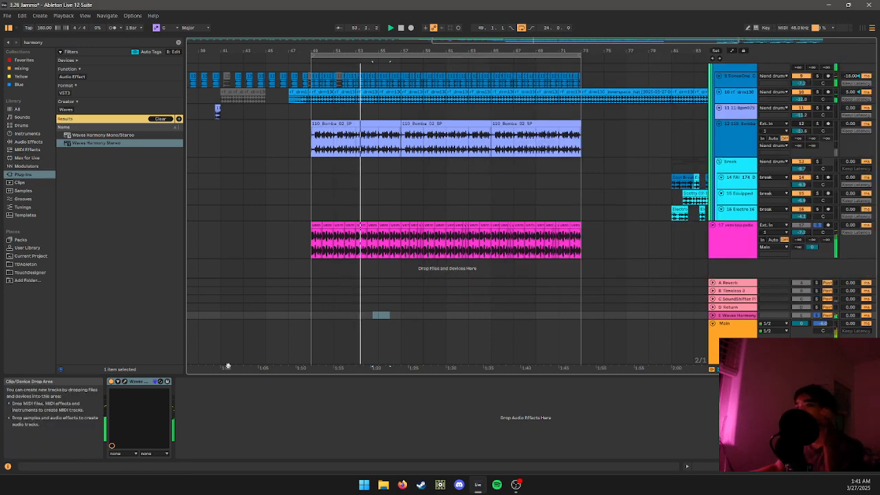
{"action": "left_click_drag", "start_coordinate": [142, 383], "coordinate": [327, 242]}
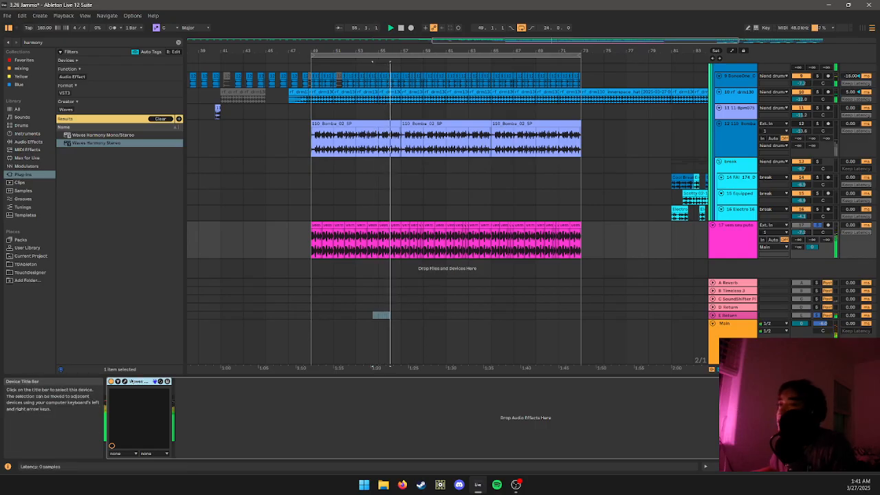
{"action": "left_click", "coordinate": [124, 381]}
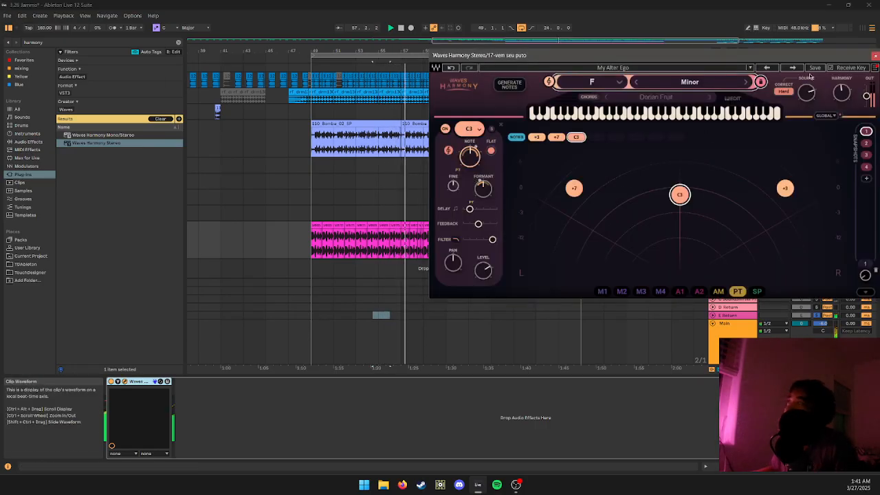
- Audition the remaining Ensemble presets on the vem seu puto track, including NovoPro and Odd Pam, up to Pocket Ensemble
{"action": "left_click", "coordinate": [788, 72]}
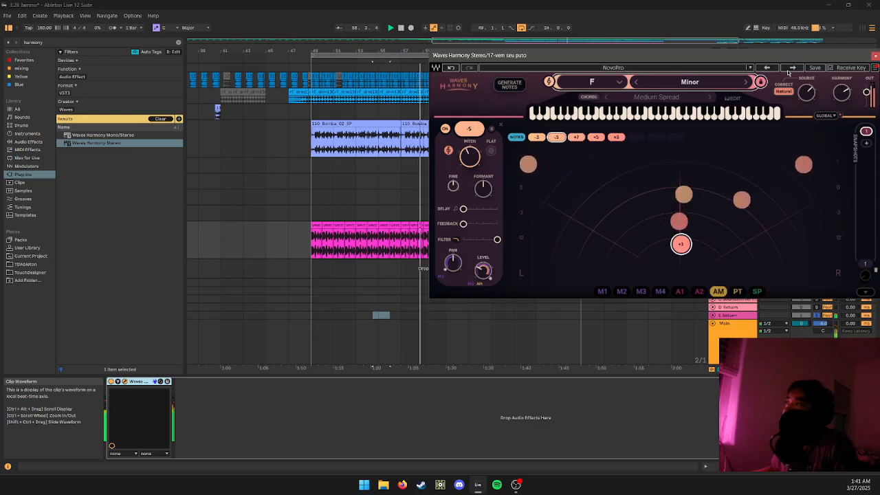
{"action": "left_click", "coordinate": [788, 71]}
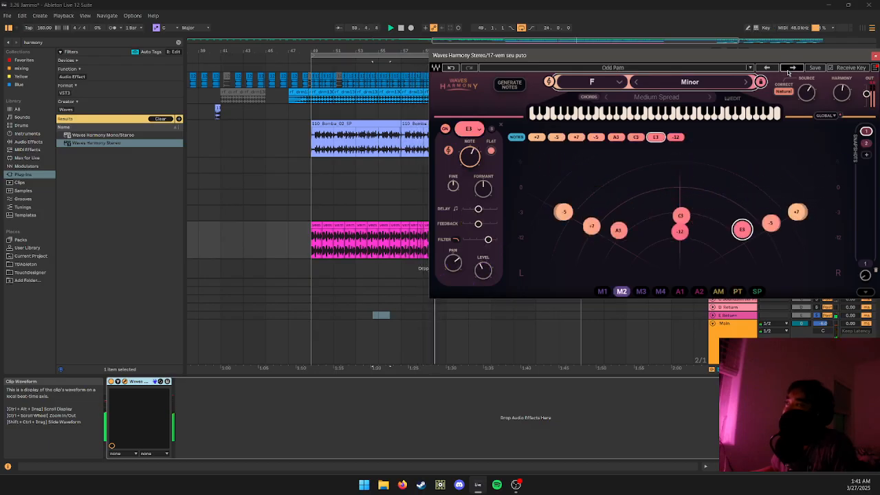
{"action": "left_click", "coordinate": [789, 71]}
{"action": "left_click", "coordinate": [788, 71]}
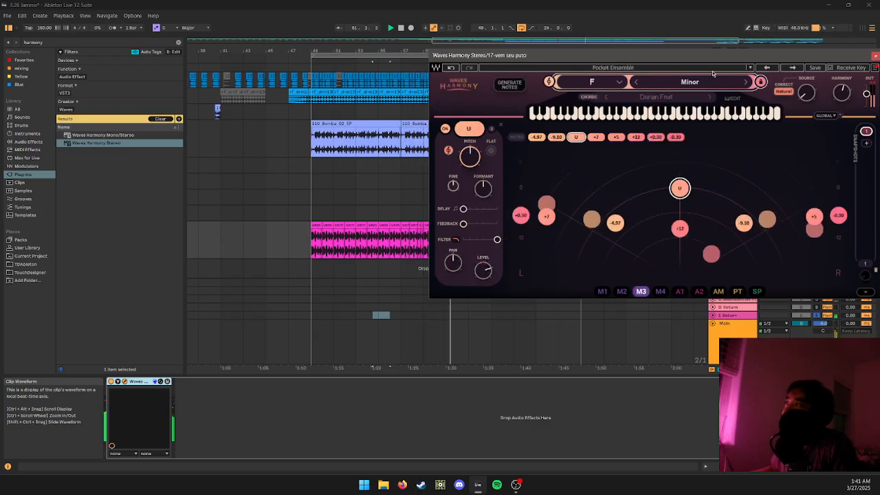
- Try the Doubler presets Classic Haas and Lush Double Tracking on the vem seu puto vocal
{"action": "left_click", "coordinate": [713, 74]}
{"action": "mouse_move", "coordinate": [739, 207]}
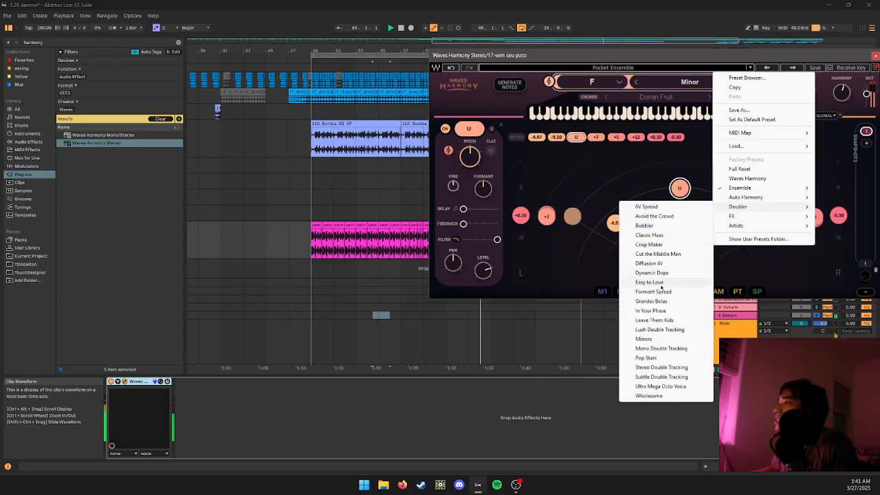
{"action": "left_click", "coordinate": [649, 235]}
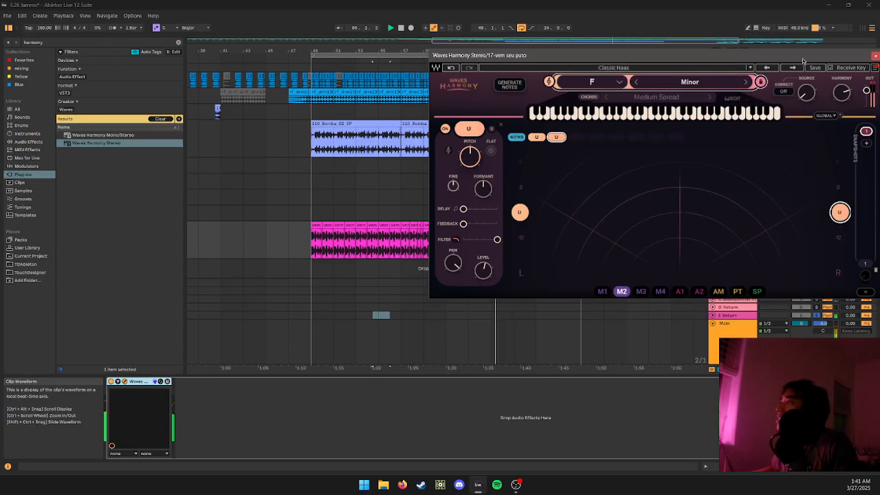
{"action": "left_click", "coordinate": [732, 69]}
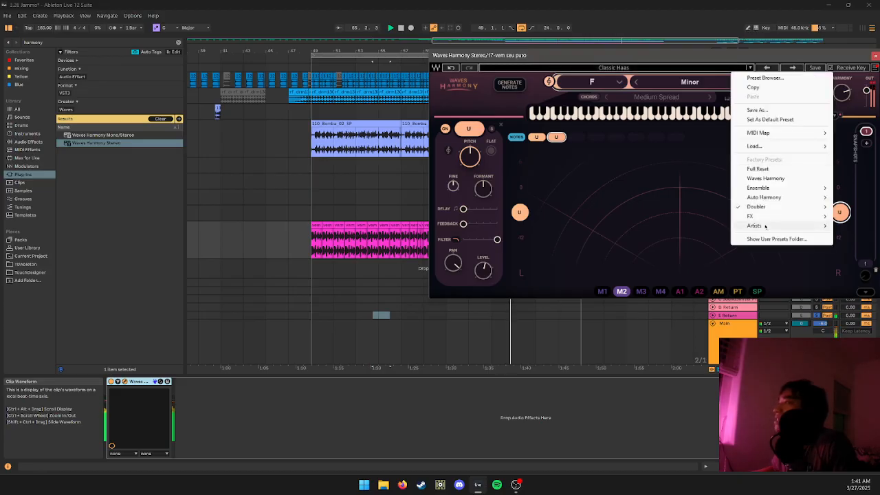
{"action": "mouse_move", "coordinate": [767, 210]}
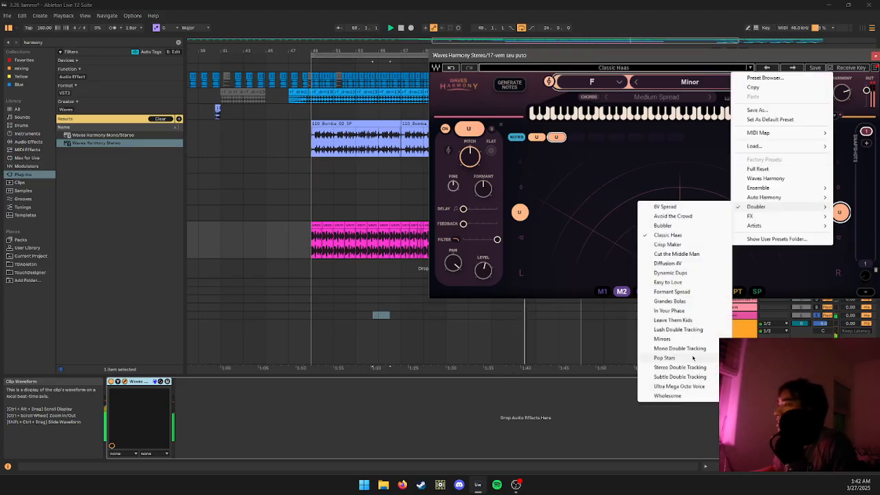
{"action": "left_click", "coordinate": [679, 330]}
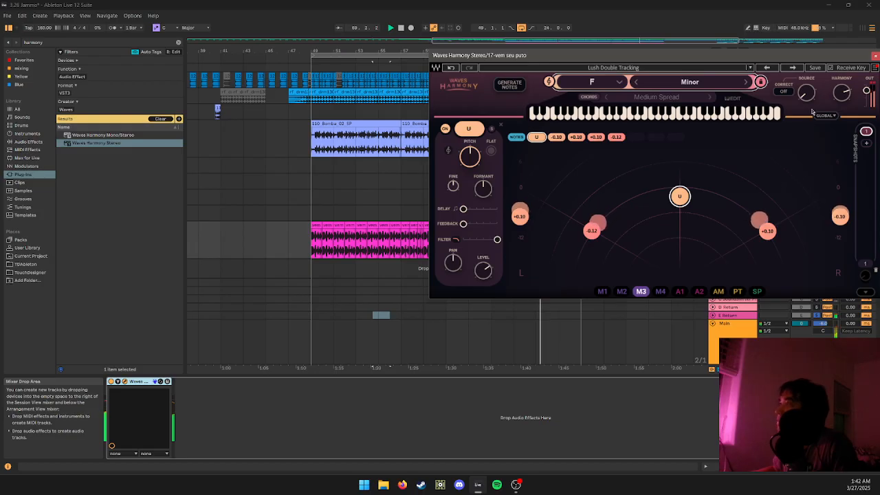
- Audition the Doubler presets from Mirrors through Pop Stars and Stereo Double Tracking to Ultra Mega Octo Voice
{"action": "left_click", "coordinate": [792, 69]}
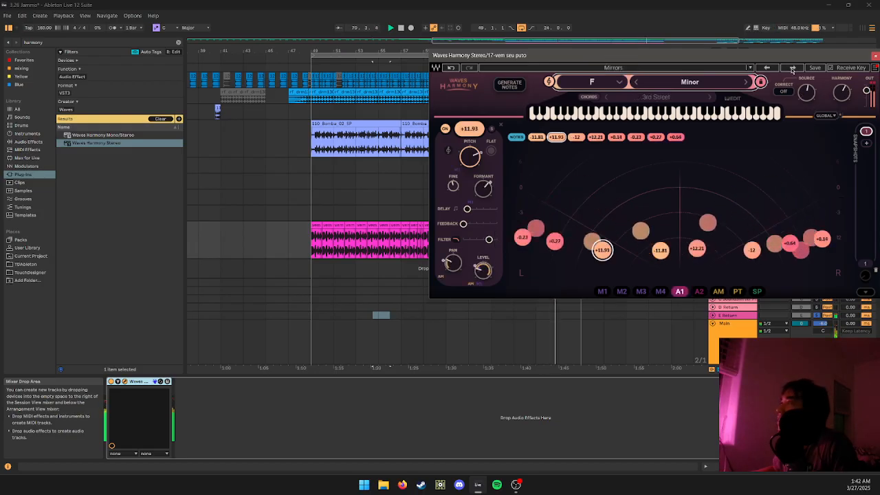
{"action": "left_click", "coordinate": [792, 69]}
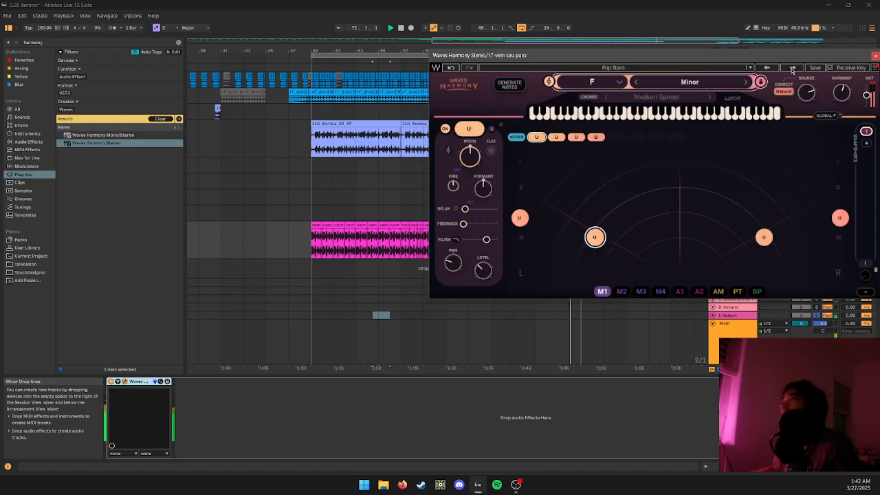
{"action": "left_click", "coordinate": [792, 68]}
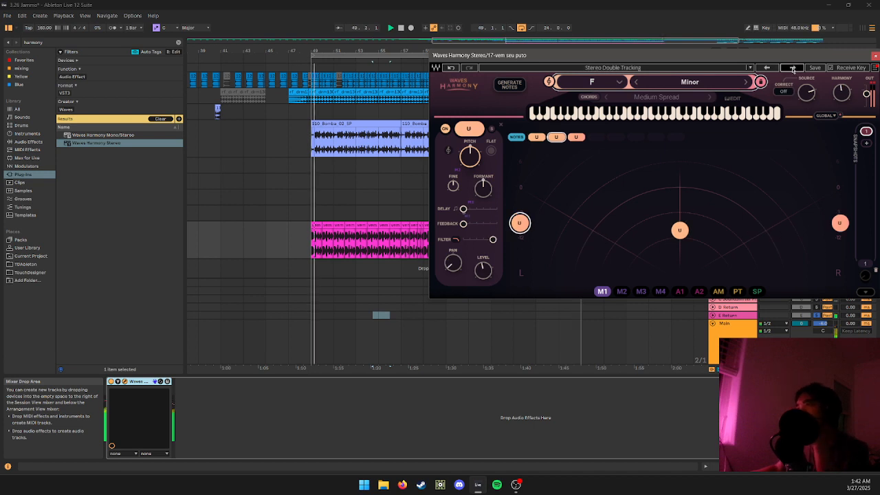
{"action": "left_click", "coordinate": [792, 69]}
{"action": "left_click", "coordinate": [792, 68]}
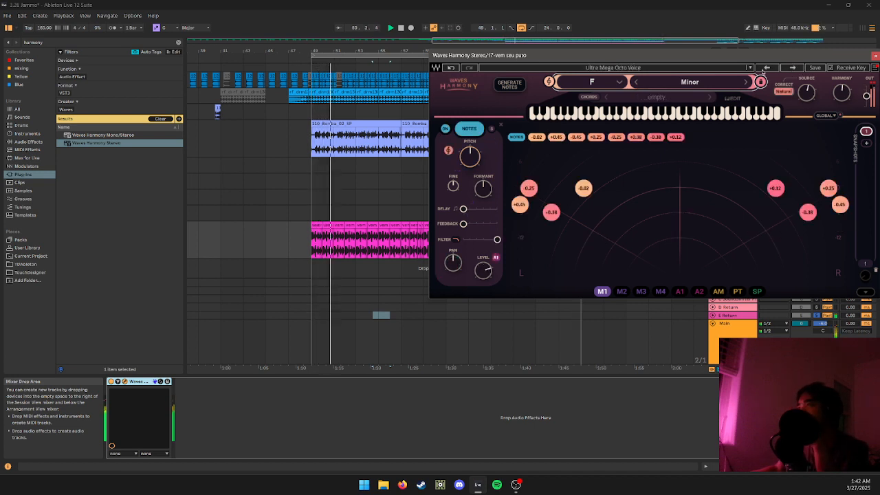
- Go back through the Doubler presets to Mono Double Tracking, reload Classic Haas and switch to the neighbouring Bubbler preset
{"action": "left_click", "coordinate": [767, 68]}
{"action": "left_click", "coordinate": [767, 68]}
{"action": "left_click", "coordinate": [767, 68]}
{"action": "left_click", "coordinate": [767, 68]}
{"action": "left_click", "coordinate": [726, 68]}
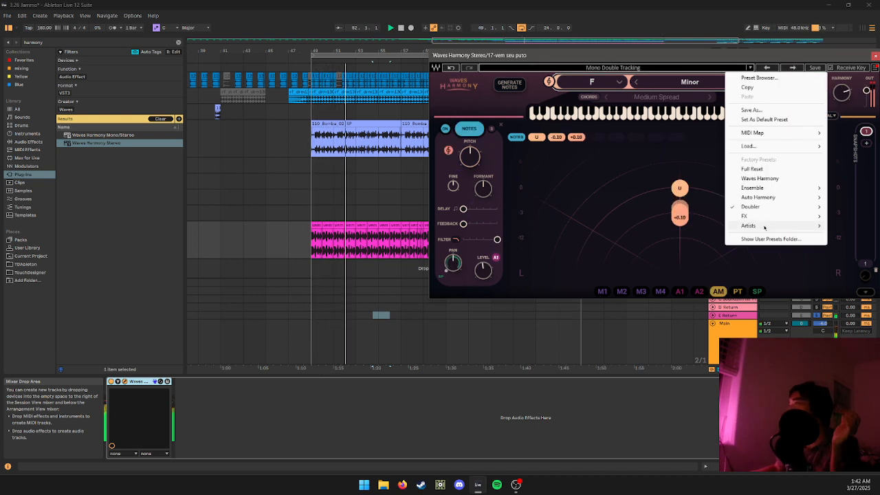
{"action": "mouse_move", "coordinate": [753, 207]}
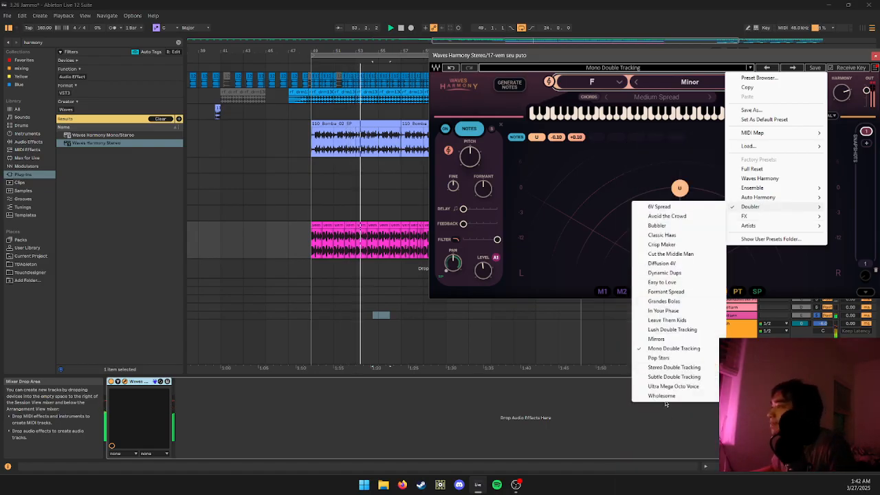
{"action": "left_click", "coordinate": [680, 234]}
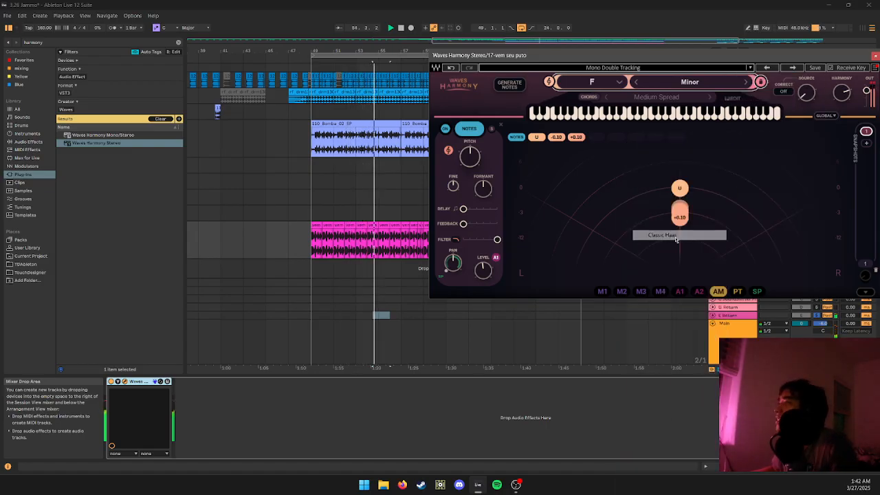
{"action": "left_click", "coordinate": [793, 68]}
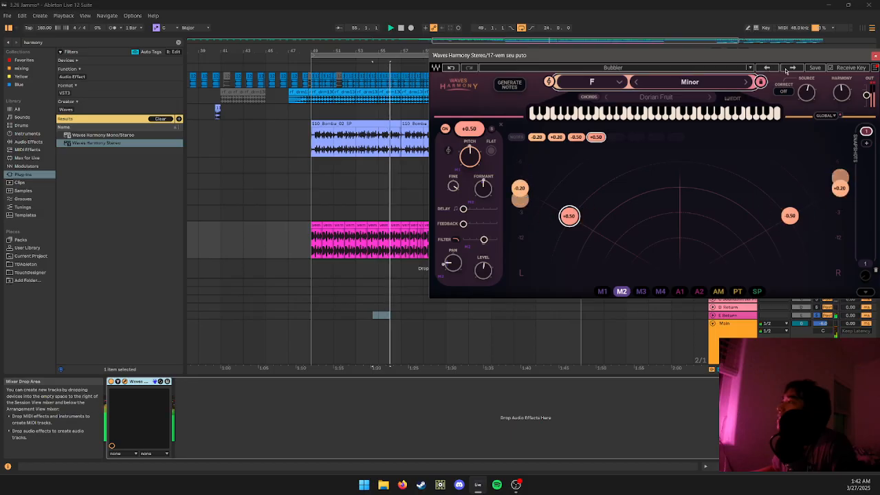
- Put Waves Harmony back on the E return, turn the vem seu puto send to it down to -inf and unsolo both tracks
{"action": "left_click", "coordinate": [875, 55]}
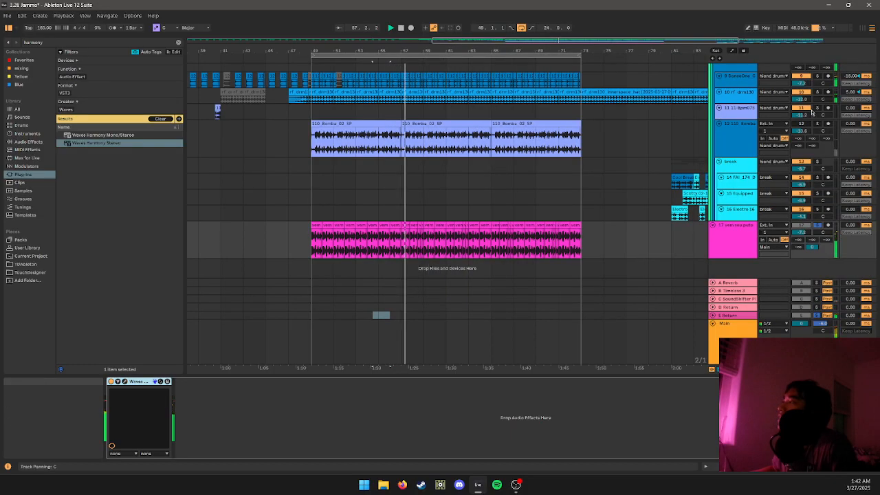
{"action": "left_click", "coordinate": [112, 383]}
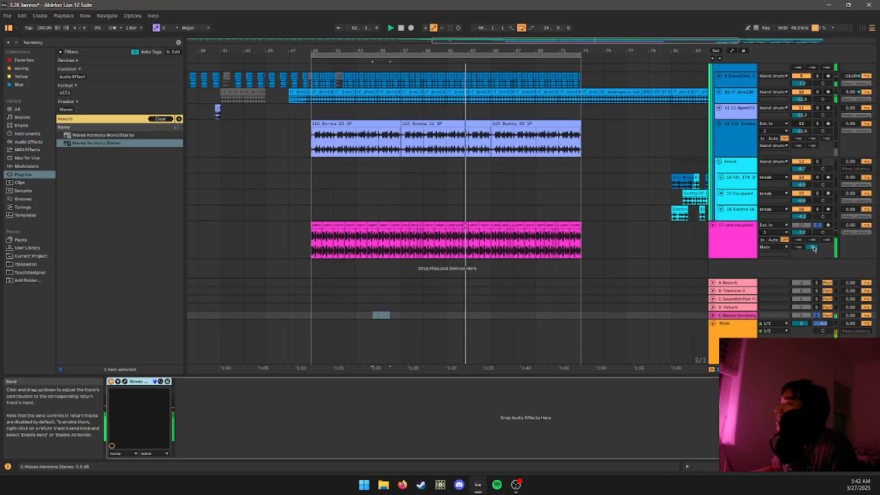
{"action": "left_click_drag", "start_coordinate": [812, 247], "coordinate": [812, 226]}
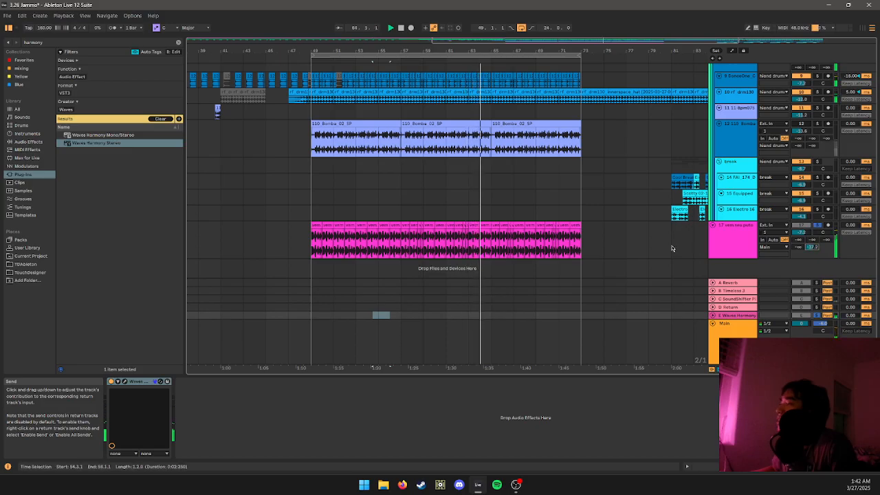
{"action": "left_click", "coordinate": [159, 43]}
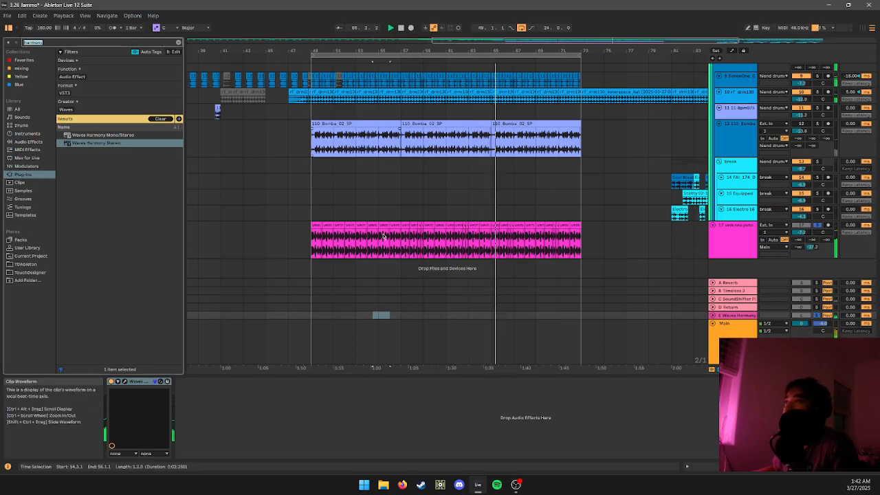
{"action": "left_click", "coordinate": [808, 249]}
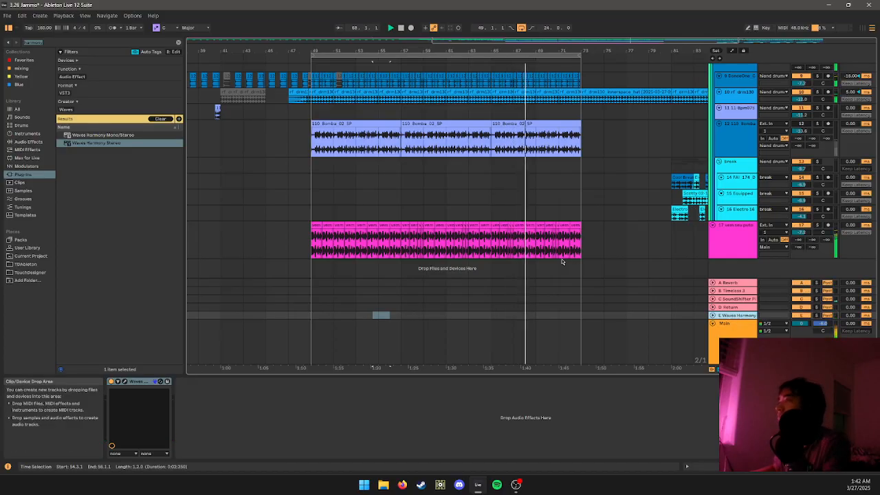
- Delete the E return track holding Waves Harmony and save the set
{"action": "key", "text": "Delete"}
{"action": "key", "text": "ctrl+s"}
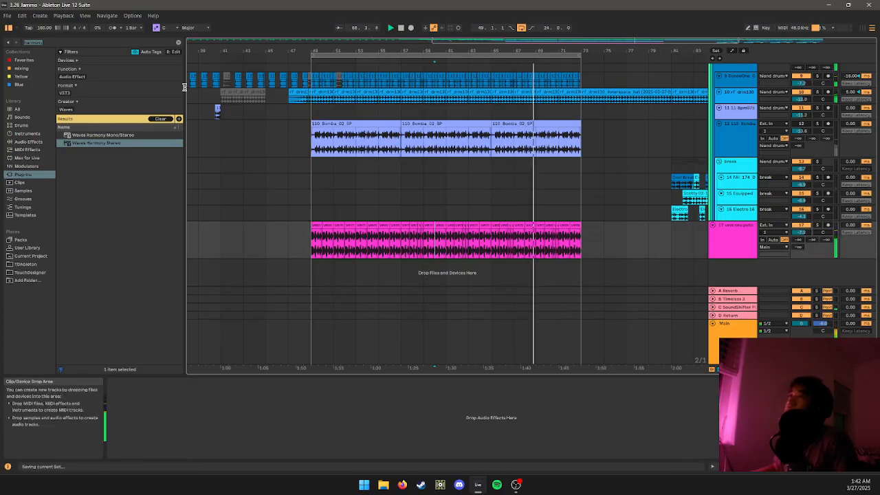
- Search the plug-ins for "vocod" and clear the search
{"action": "left_click", "coordinate": [131, 43]}
{"action": "key", "text": "BackSpace"}
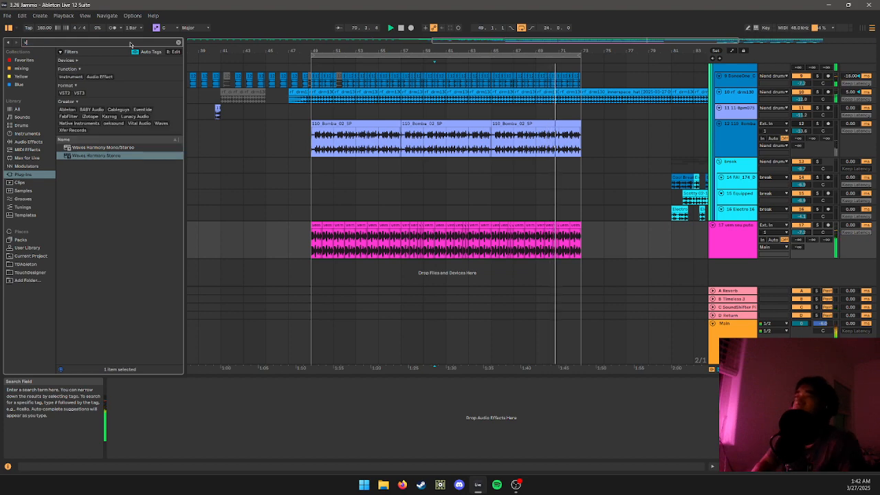
{"action": "type", "text": "vocod"}
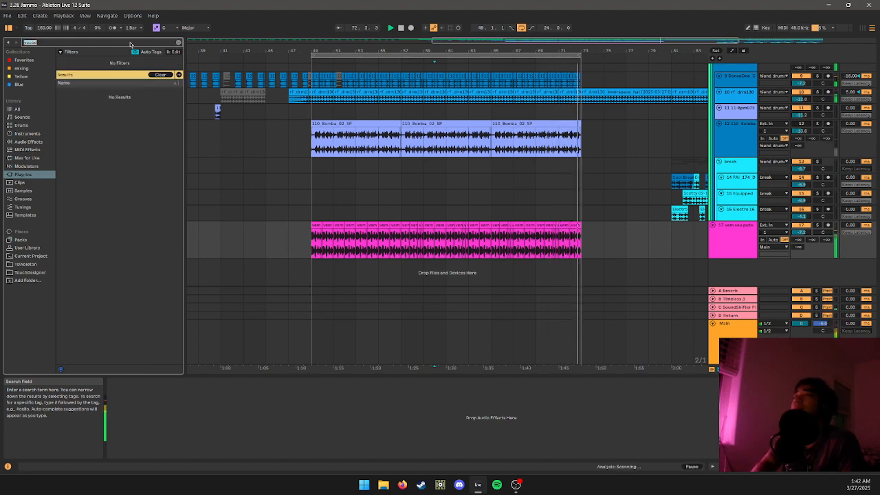
{"action": "key", "text": "BackSpace"}
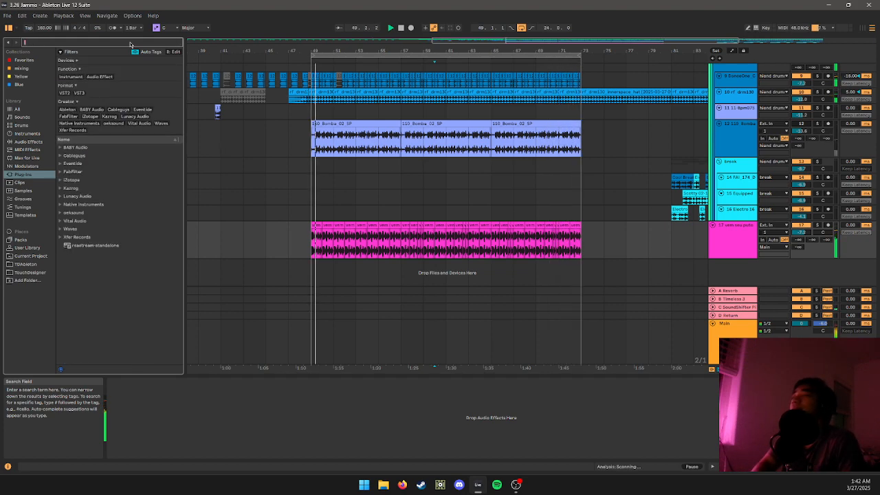
- Add EQ Eight to the vem seu puto track with a low-shelf cut of about 7.8 dB at 774 Hz and save the set
{"action": "type", "text": "eq"}
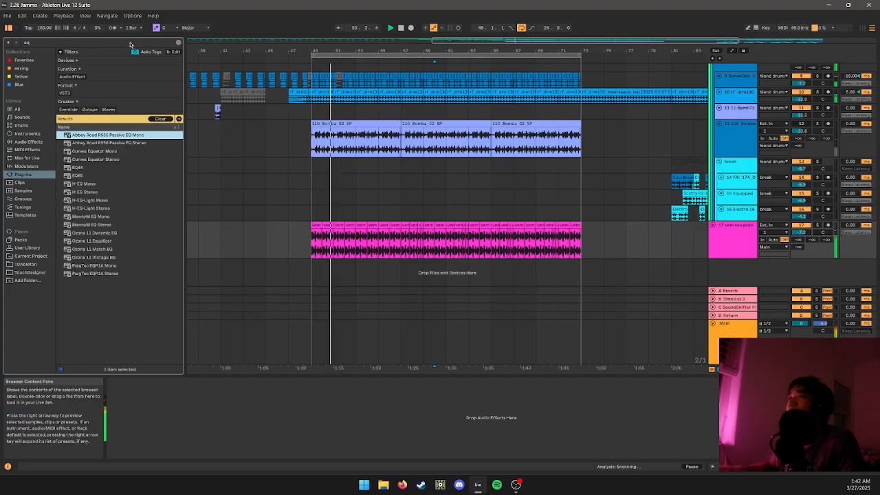
{"action": "left_click", "coordinate": [28, 141]}
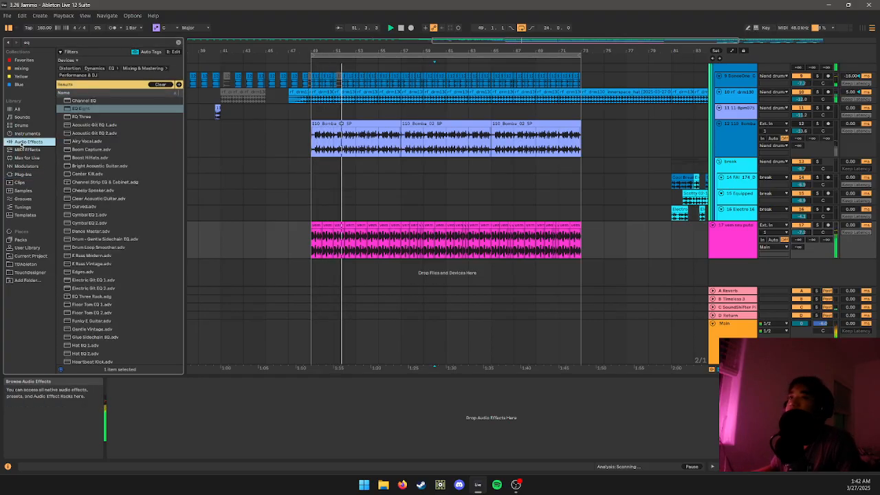
{"action": "left_click", "coordinate": [98, 108]}
{"action": "key", "text": "Return"}
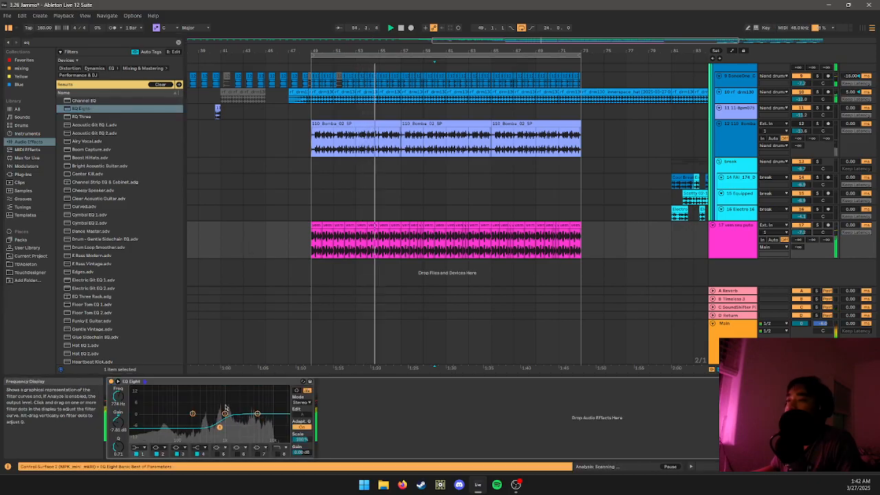
{"action": "key", "text": "ctrl+s"}
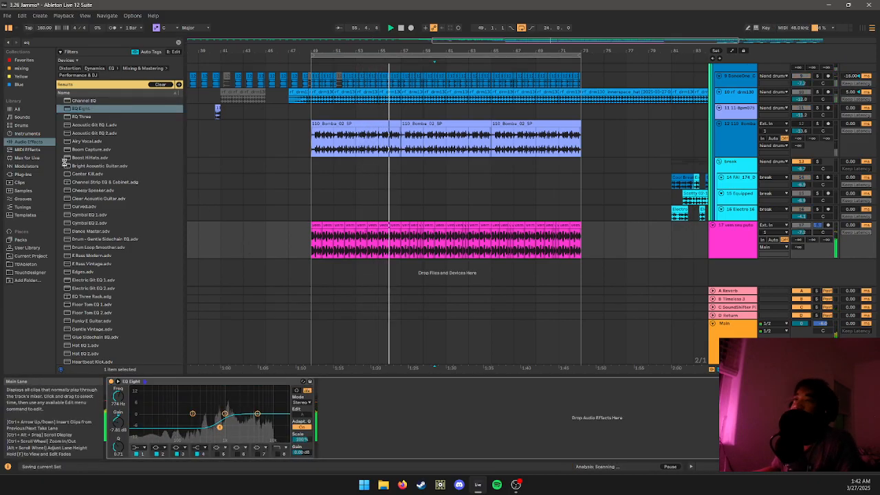
- Find ShaperBox 3 in the Favorites collection with the search "shaper" and load it on the vem seu puto track
{"action": "key", "text": "ctrl+f"}
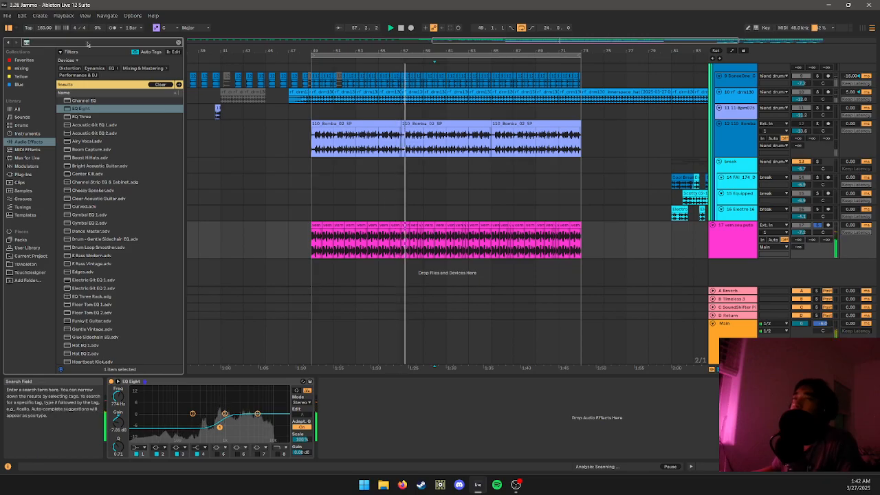
{"action": "left_click", "coordinate": [27, 68]}
{"action": "key", "text": "Up"}
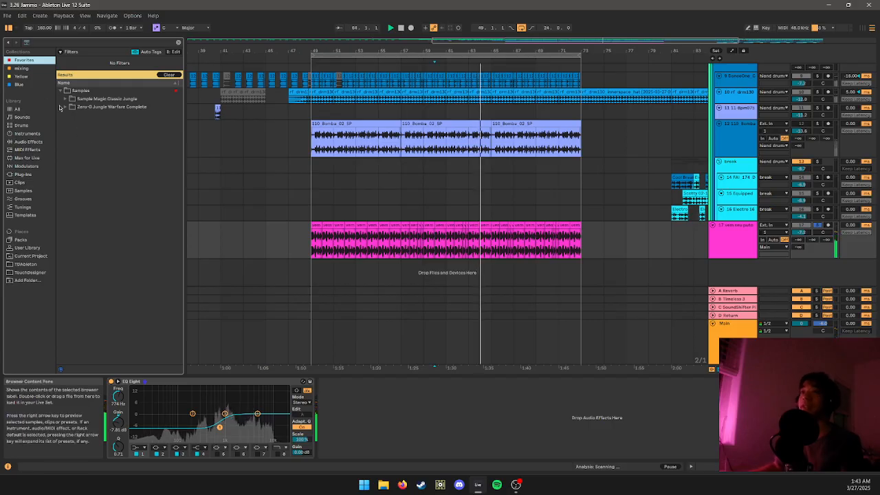
{"action": "key", "text": "ctrl+f"}
{"action": "type", "text": "eq"}
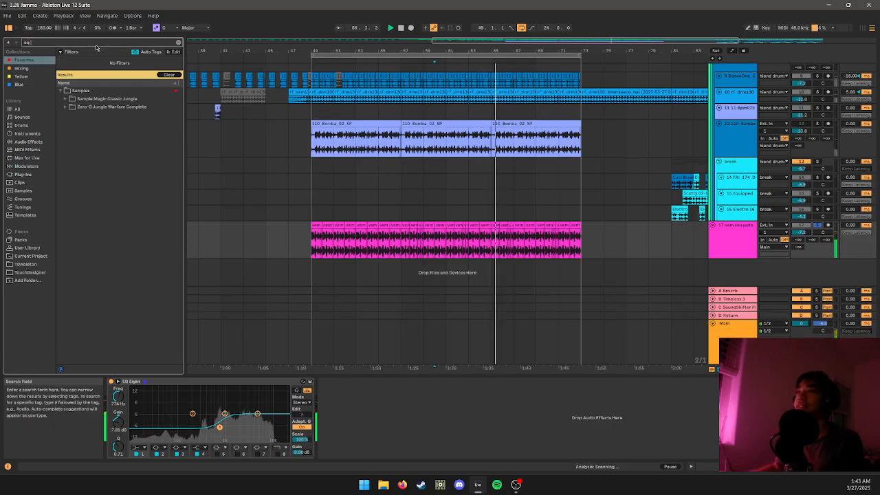
{"action": "key", "text": "BackSpace"}
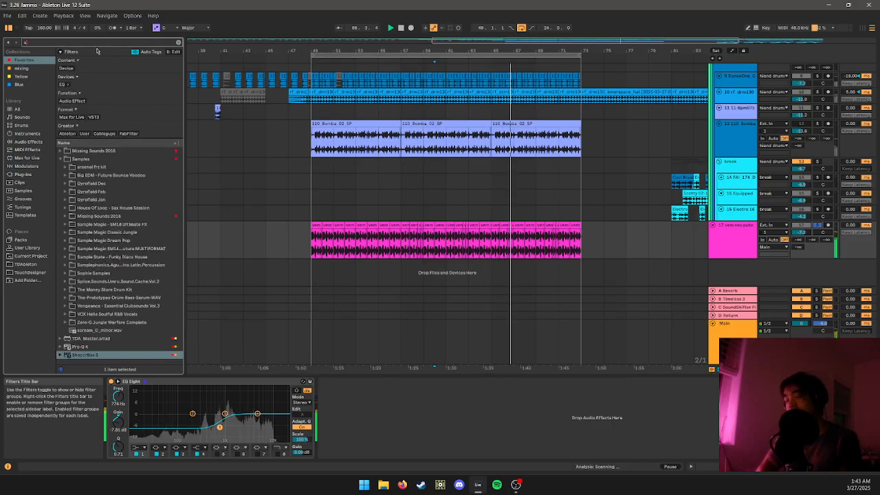
{"action": "key", "text": "BackSpace"}
{"action": "type", "text": "shaper"}
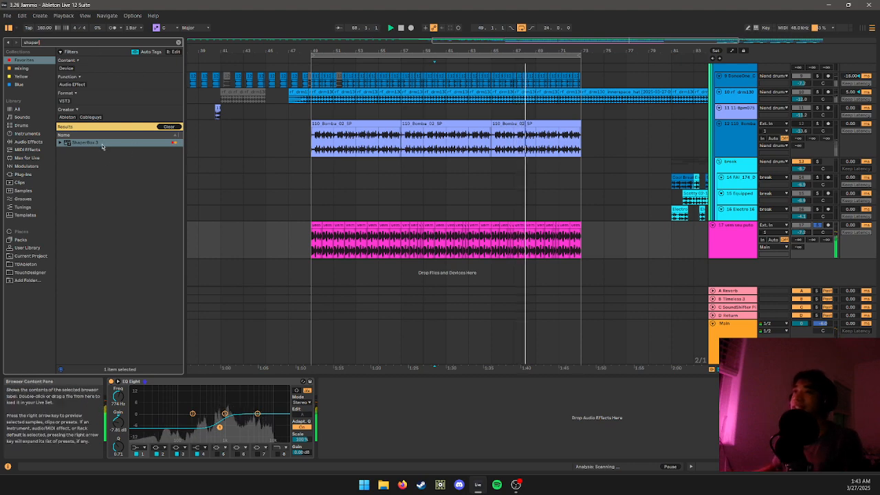
{"action": "left_click", "coordinate": [102, 145]}
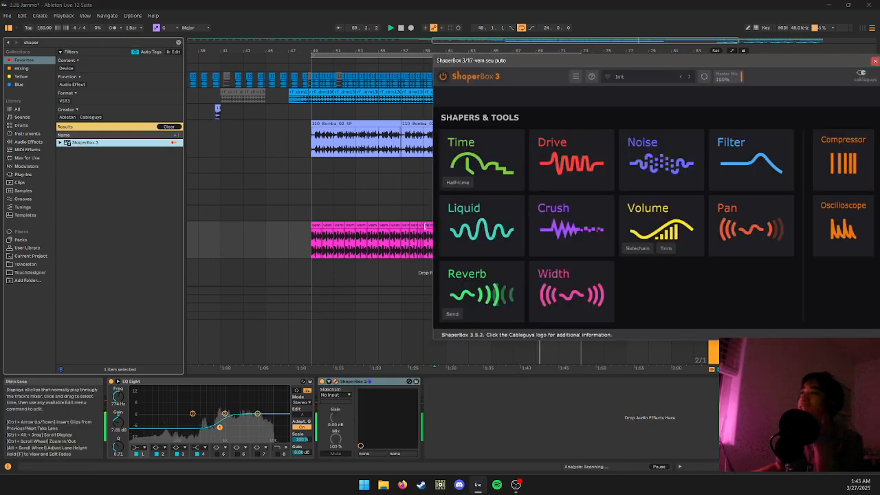
{"action": "left_click", "coordinate": [390, 233]}
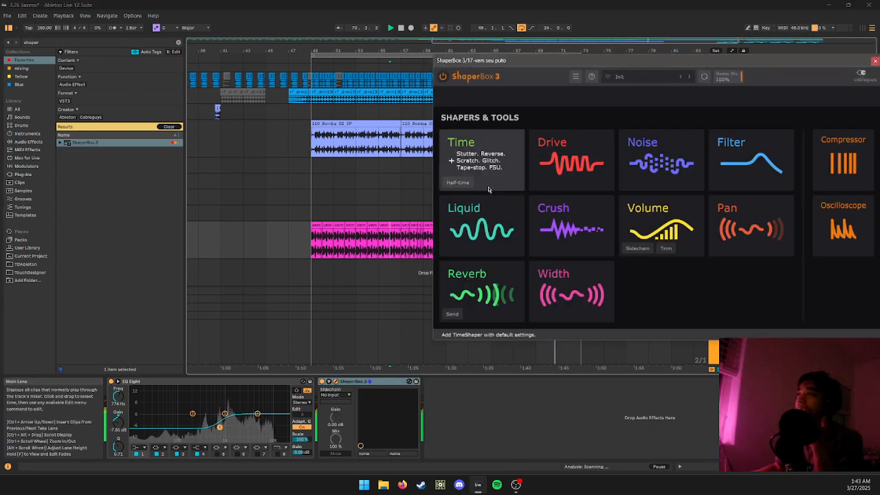
- Add the Time shaper in ShaperBox 3 and try preset waves from the Pattern and Stutter 2 sets on the vocal
{"action": "left_click", "coordinate": [481, 159]}
{"action": "left_click", "coordinate": [576, 313]}
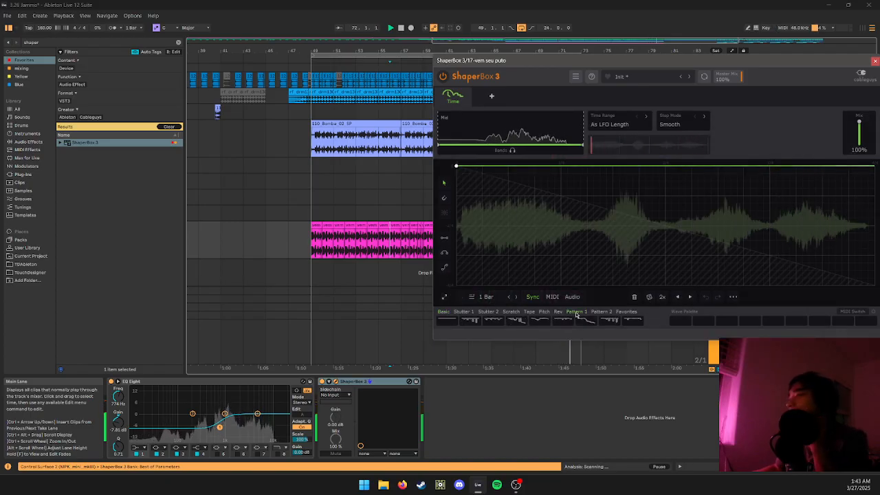
{"action": "left_click", "coordinate": [613, 321]}
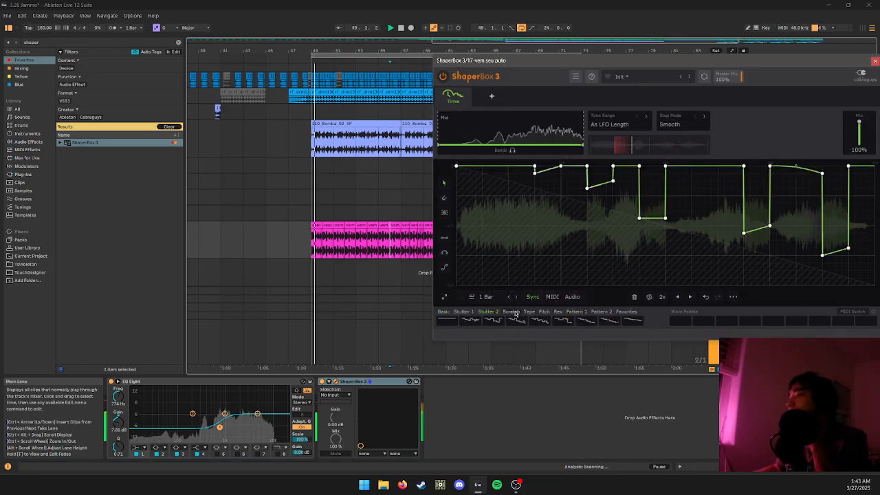
{"action": "left_click", "coordinate": [497, 312]}
{"action": "left_click", "coordinate": [540, 320]}
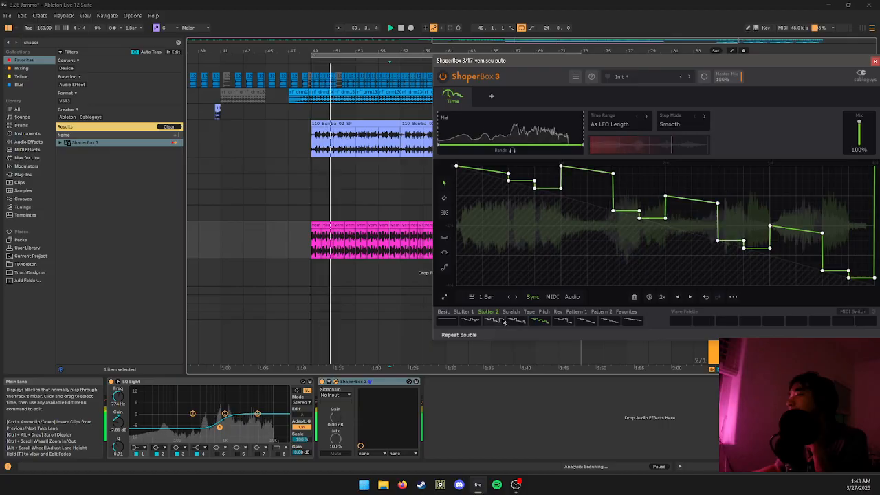
{"action": "left_click", "coordinate": [463, 312]}
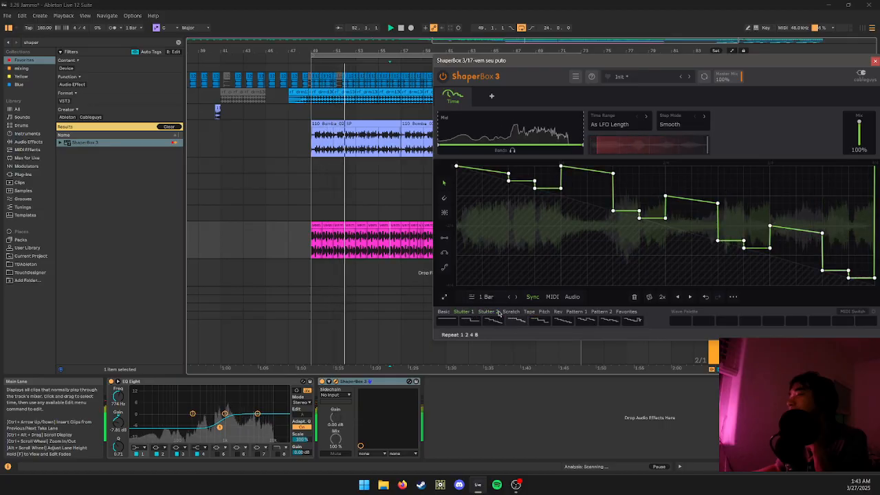
- Shift the Time wave right at a 2-bar LFO length and try the third Stutter 1 wave at 2 and 4 bars
{"action": "left_click", "coordinate": [516, 297]}
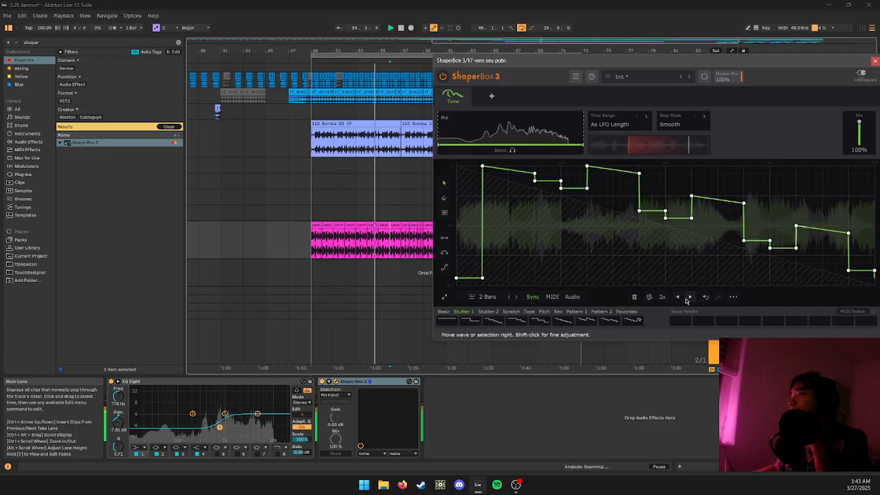
{"action": "left_click", "coordinate": [690, 297]}
{"action": "left_click", "coordinate": [493, 319]}
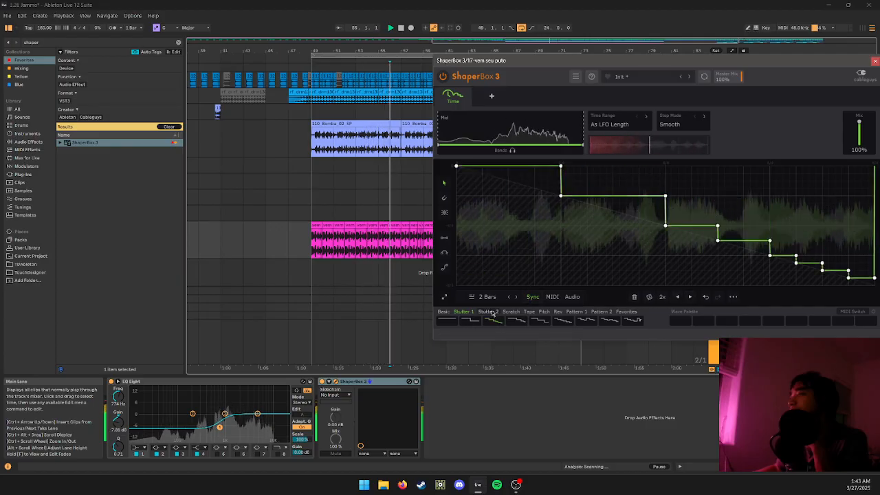
{"action": "left_click", "coordinate": [509, 297]}
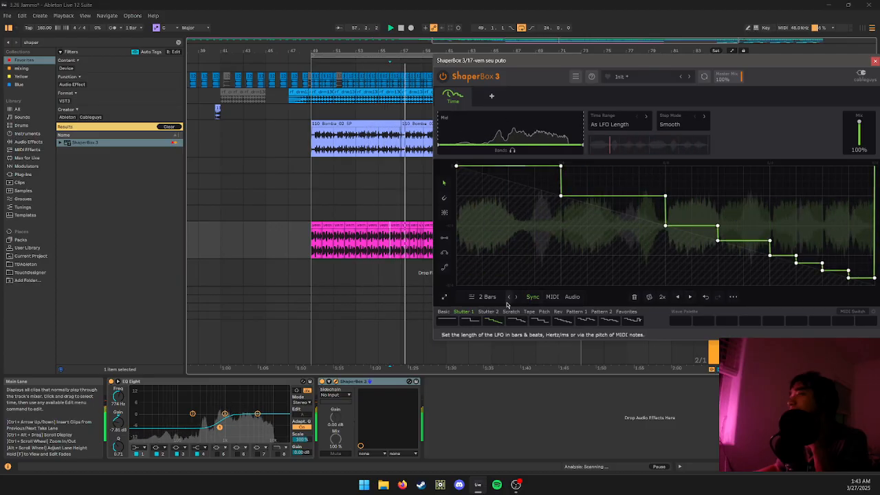
{"action": "left_click", "coordinate": [517, 297]}
{"action": "left_click", "coordinate": [516, 297]}
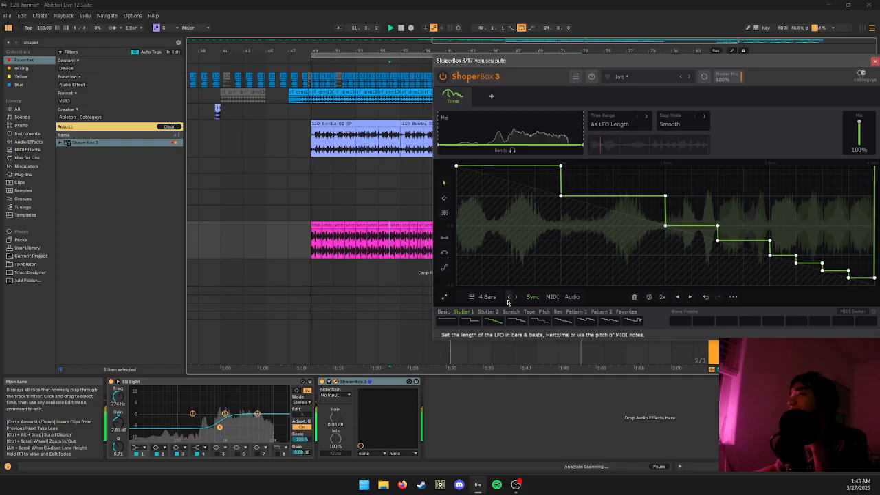
- Audition the fourth Stutter 1 wave, Syncopes 8 double and Syncopes 8 move at an LFO length of 2 bars
{"action": "left_click", "coordinate": [523, 321]}
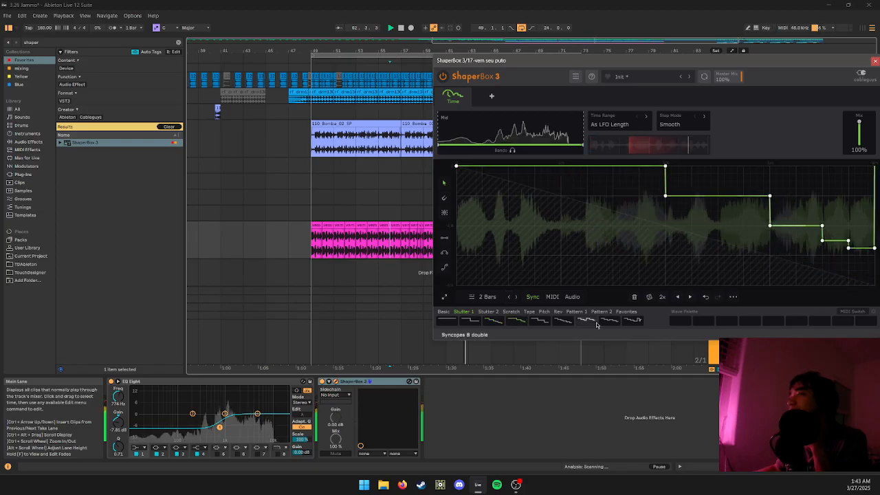
{"action": "left_click", "coordinate": [594, 322]}
{"action": "left_click", "coordinate": [615, 323]}
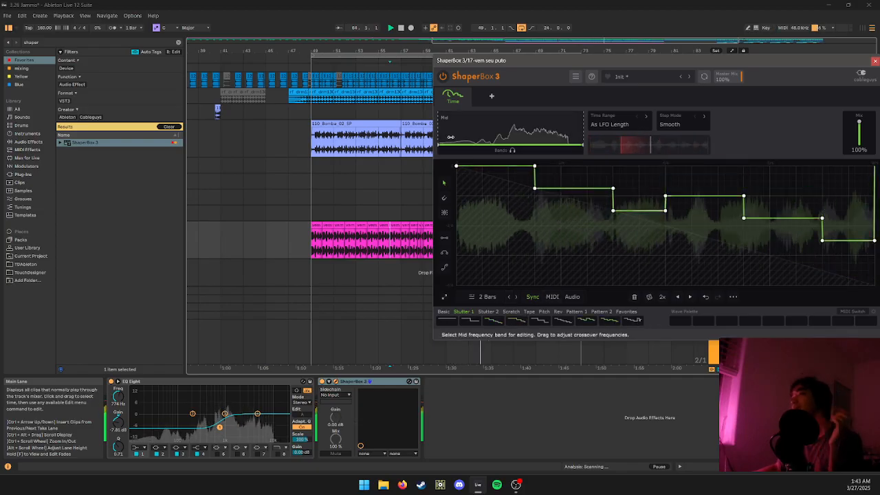
- Limit the Time effect to a mid band from about 1.07 kHz to 5.09 kHz and move the ShaperBox window off the mixer
{"action": "left_click_drag", "start_coordinate": [566, 134], "coordinate": [532, 133]}
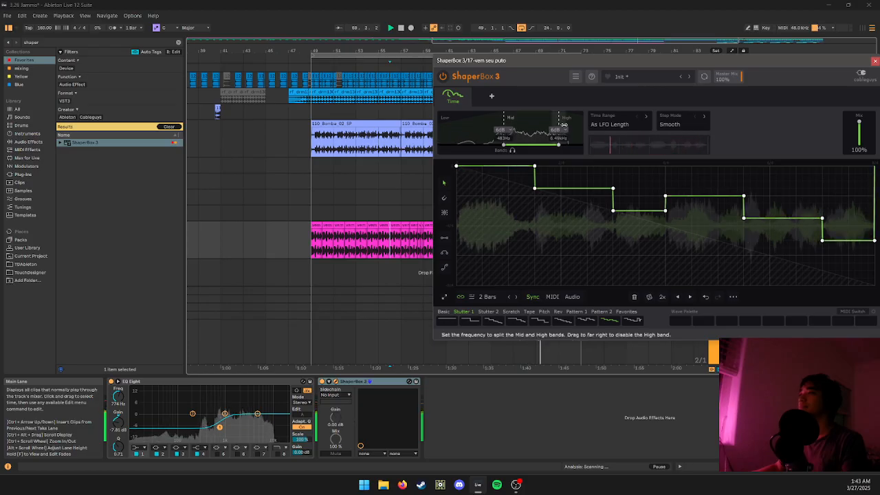
{"action": "left_click_drag", "start_coordinate": [544, 129], "coordinate": [536, 130]}
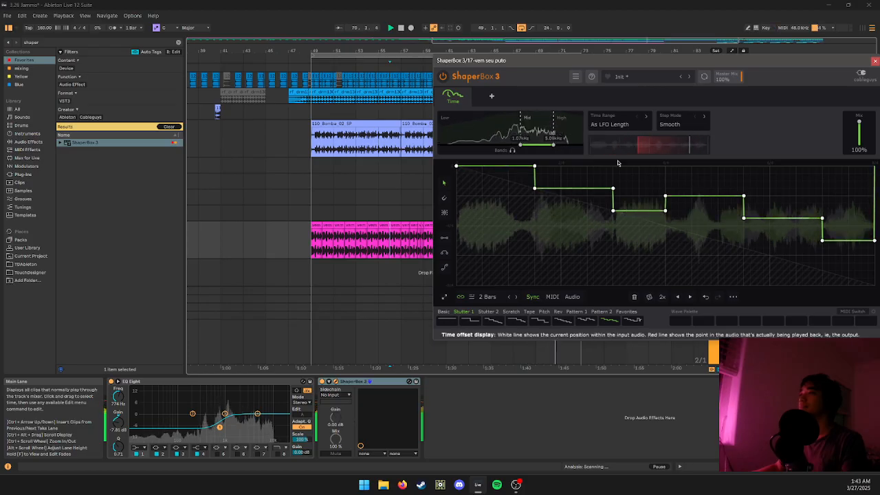
{"action": "left_click_drag", "start_coordinate": [834, 60], "coordinate": [726, 58]}
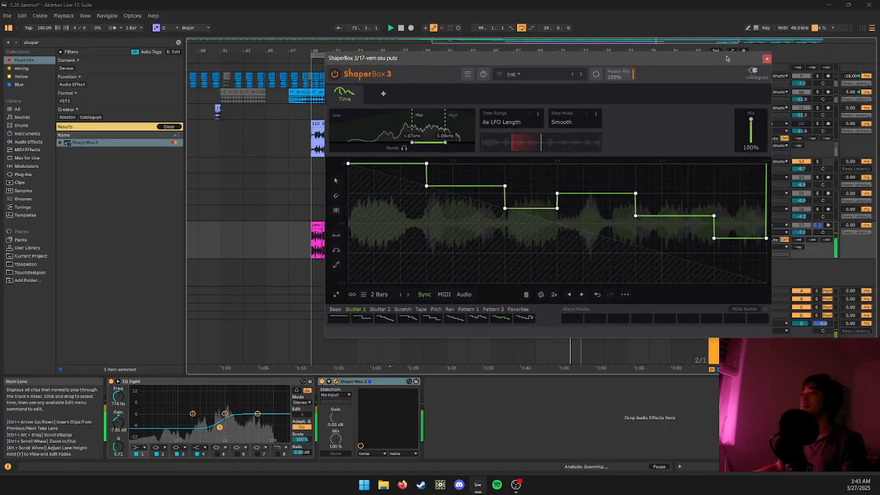
- Set the Time shaper's LFO length to 1 bar with the third Stutter 1 wave and close the ShaperBox window
{"action": "left_click", "coordinate": [398, 295]}
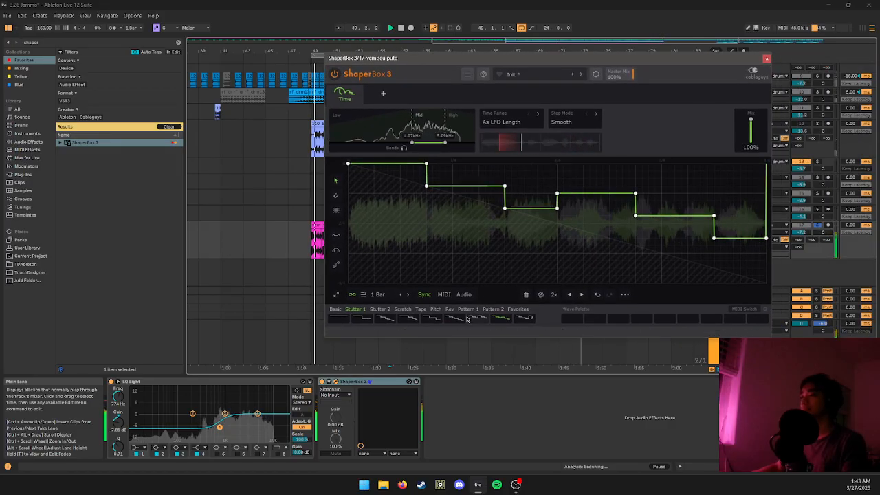
{"action": "left_click", "coordinate": [385, 320]}
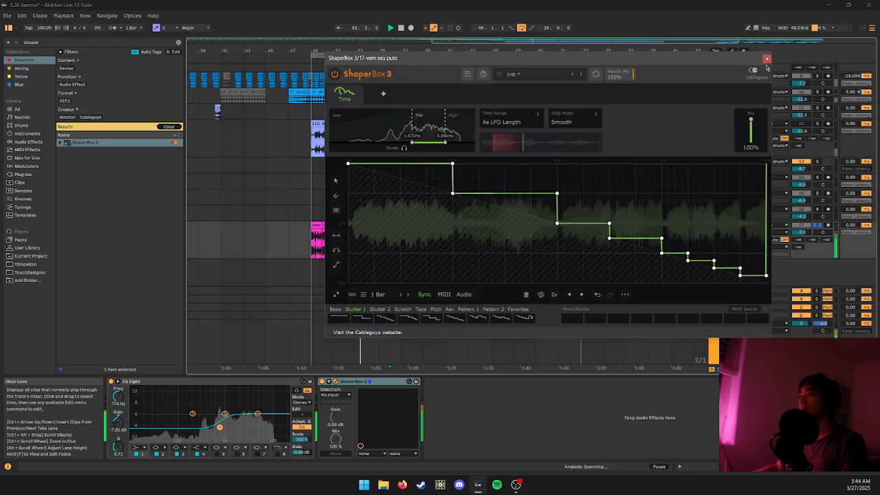
{"action": "left_click", "coordinate": [767, 59]}
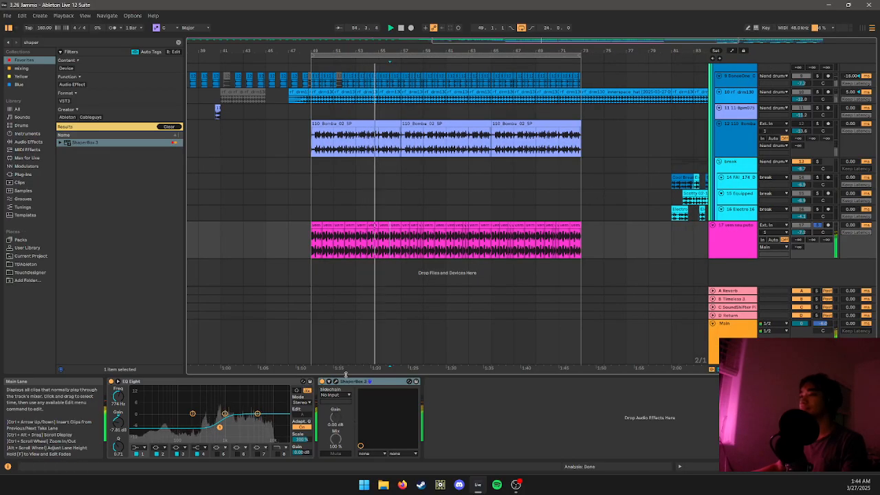
- Expose ShaperBox's Time Mid Mix as a configured parameter and show its automation lane on the vem seu puto track
{"action": "left_click", "coordinate": [329, 381]}
{"action": "left_click", "coordinate": [335, 381]}
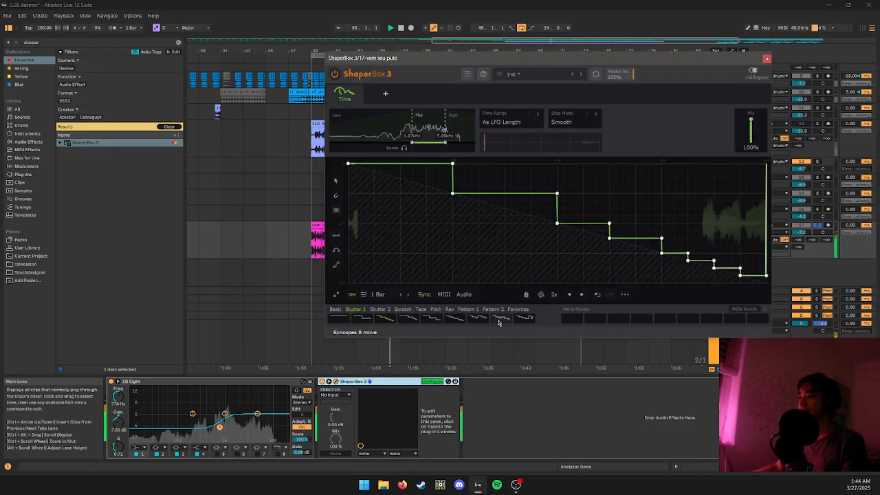
{"action": "left_click", "coordinate": [751, 130]}
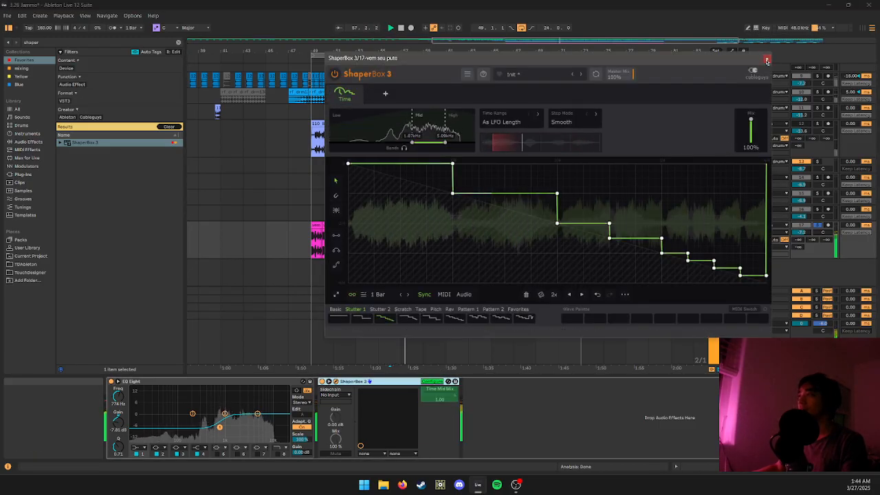
{"action": "left_click", "coordinate": [768, 60]}
{"action": "left_click", "coordinate": [432, 381]}
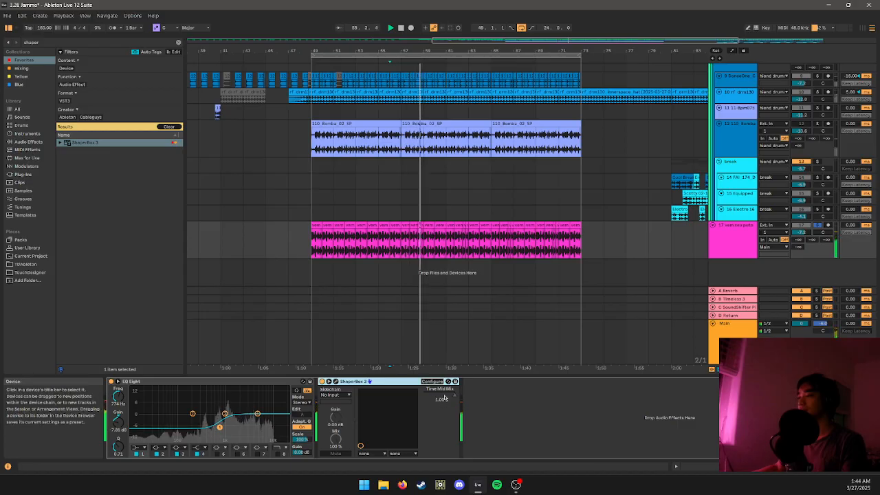
{"action": "right_click", "coordinate": [445, 397]}
{"action": "left_click", "coordinate": [475, 405]}
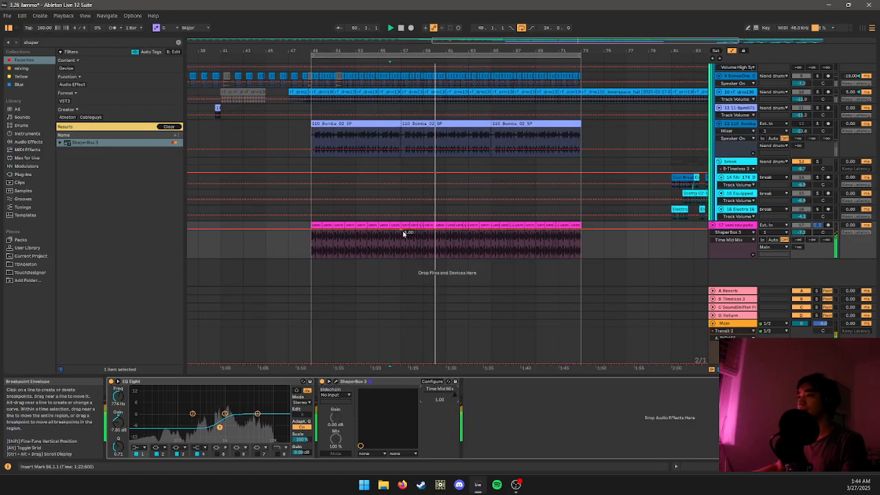
- Automate the vocal's Time Mid Mix at 0.00 with a one-bar jump to 1.00 every four bars through bar 73, then leave automation view
{"action": "left_click_drag", "start_coordinate": [392, 229], "coordinate": [310, 257]}
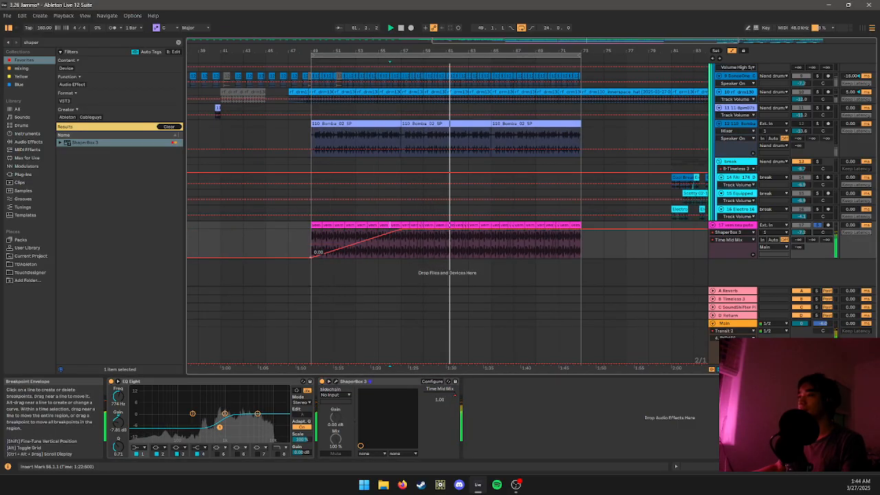
{"action": "left_click_drag", "start_coordinate": [400, 229], "coordinate": [319, 243]}
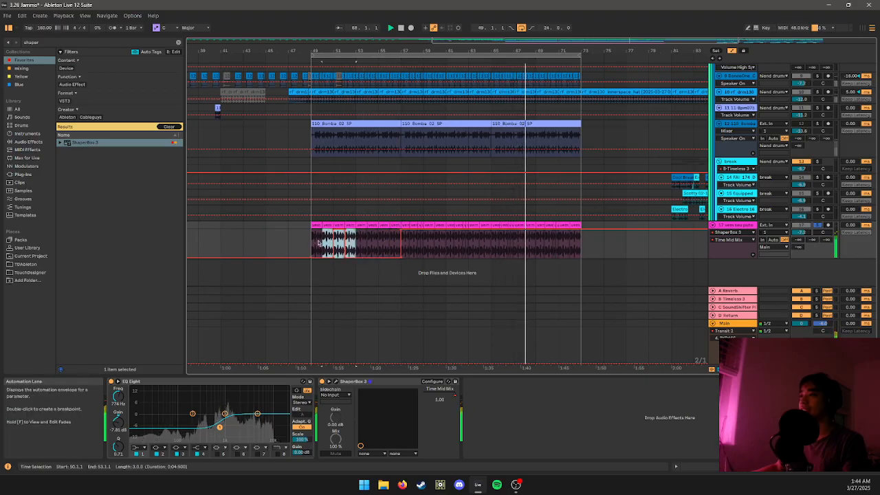
{"action": "key", "text": "ctrl+d"}
{"action": "key", "text": "ctrl+d"}
{"action": "key", "text": "ctrl+d"}
{"action": "key", "text": "ctrl+d"}
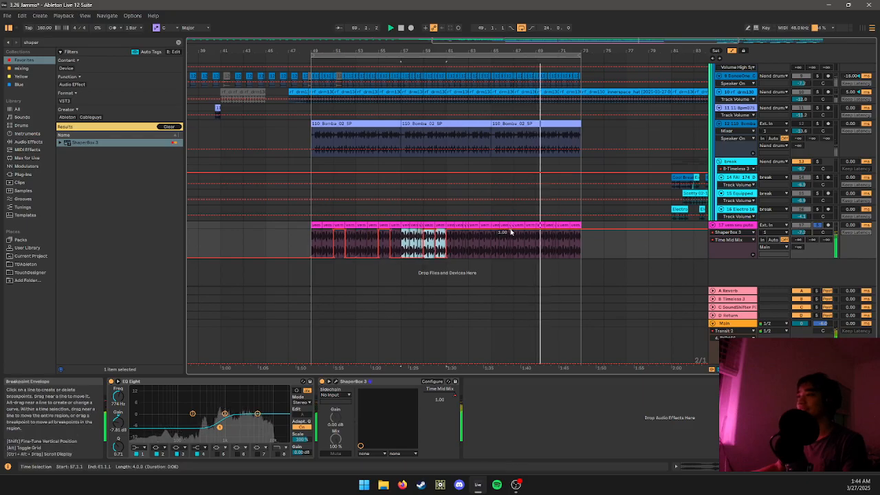
{"action": "key", "text": "ctrl+d"}
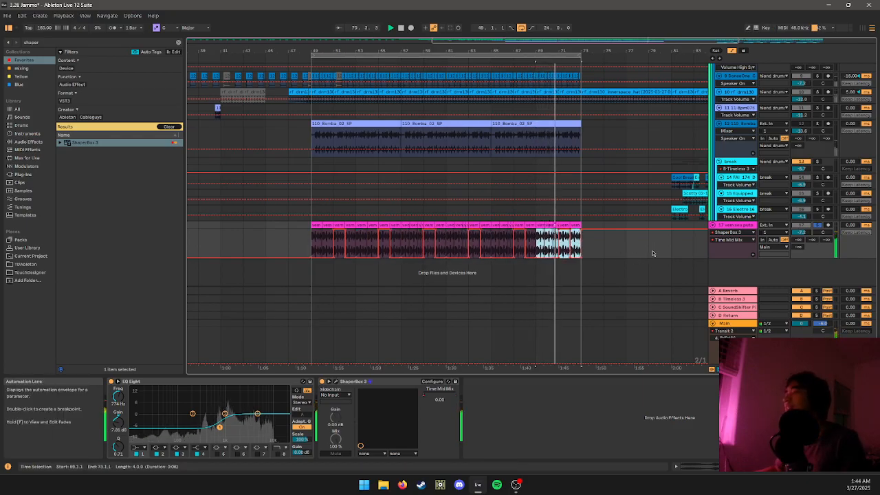
{"action": "key", "text": "a"}
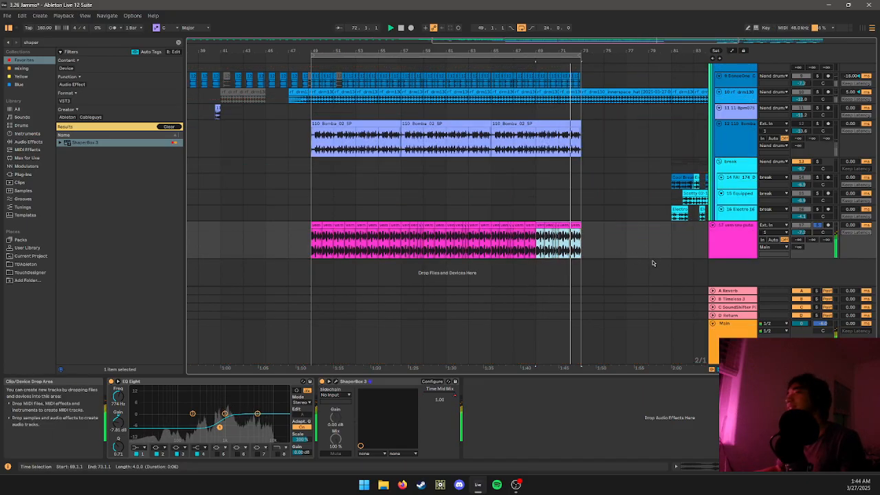
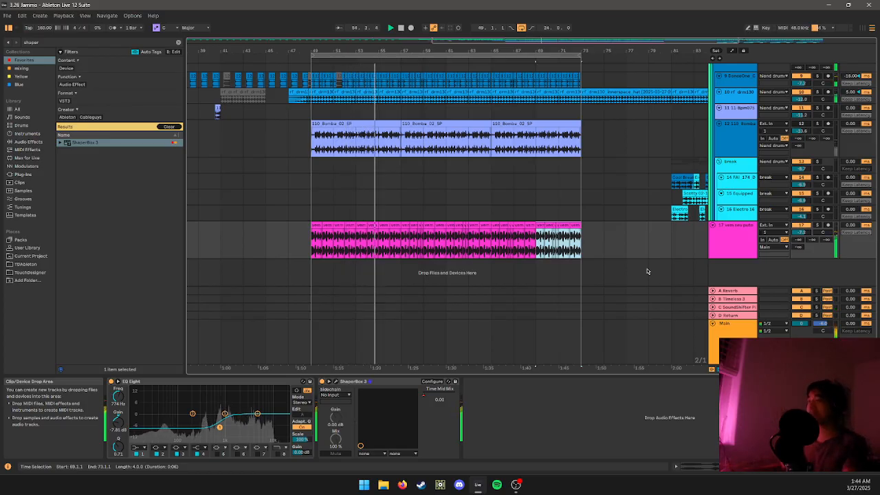
- Copy all vem seu puto clips from bars 49 to 73 and paste them at bar 81 on the same track
{"action": "scroll", "coordinate": [580, 231], "scroll_direction": "down", "scroll_amount": 3}
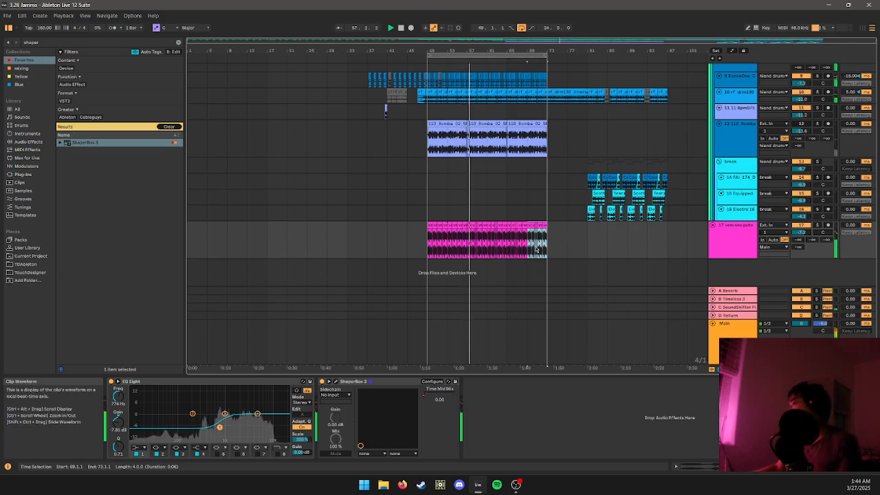
{"action": "left_click", "coordinate": [429, 226]}
{"action": "left_click", "coordinate": [565, 240]}
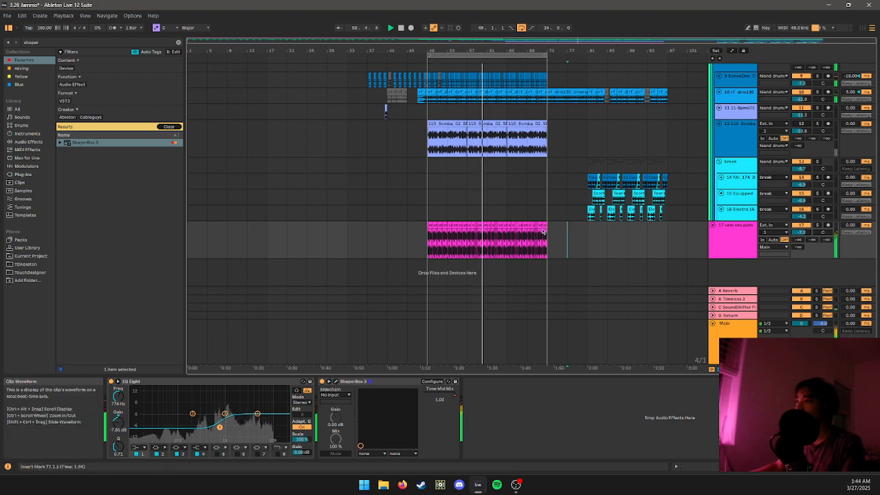
{"action": "left_click", "coordinate": [545, 224]}
{"action": "left_click", "coordinate": [431, 228], "text": "shift"}
{"action": "key", "text": "ctrl+c"}
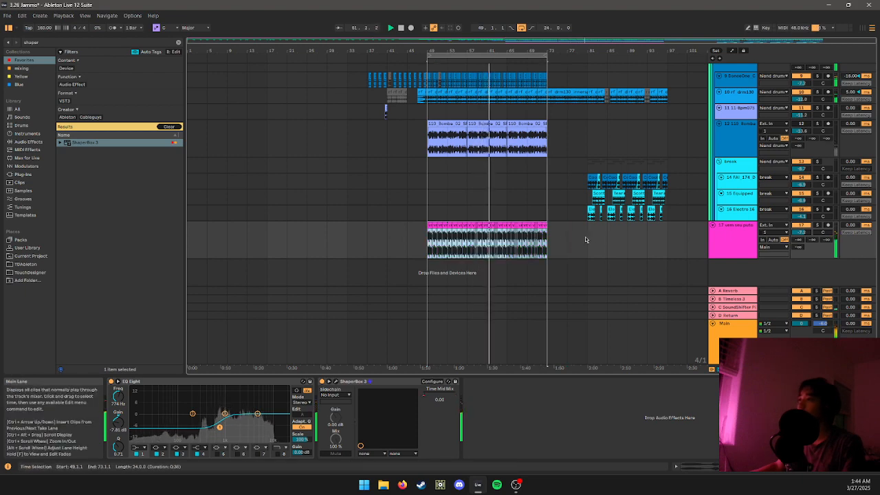
{"action": "left_click", "coordinate": [586, 241]}
{"action": "key", "text": "ctrl+v"}
{"action": "scroll", "coordinate": [647, 249], "scroll_direction": "right", "scroll_amount": 2}
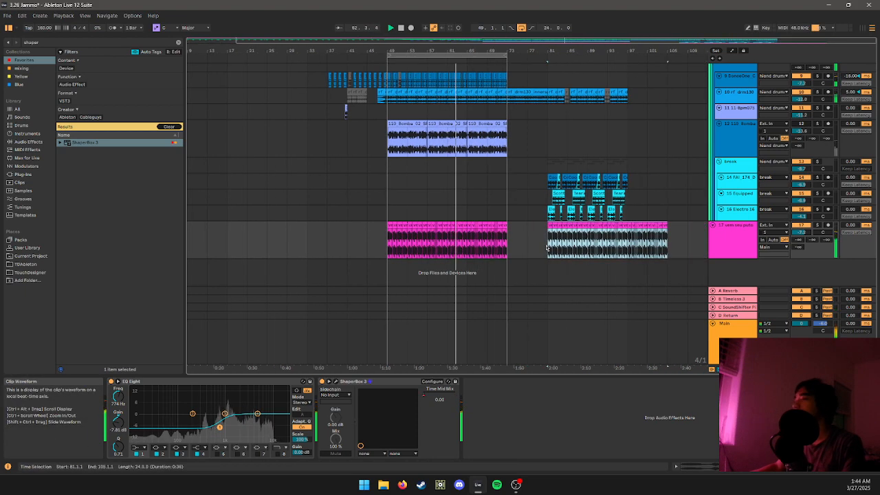
- Duplicate the rf_drm130 hat and break clips of bars 81 to 97, and repeat the last eight bars of vocal clips up to bar 113
{"action": "left_click_drag", "start_coordinate": [626, 215], "coordinate": [553, 89]}
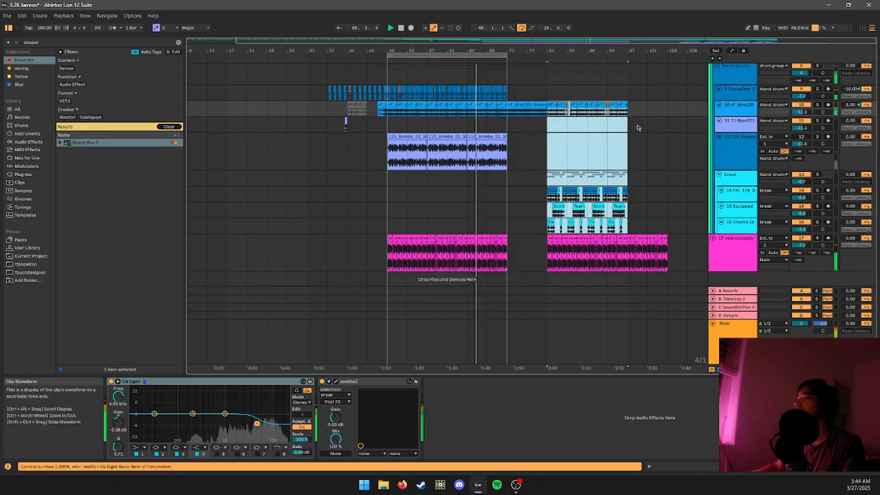
{"action": "key", "text": "ctrl+d"}
{"action": "left_click", "coordinate": [625, 238]}
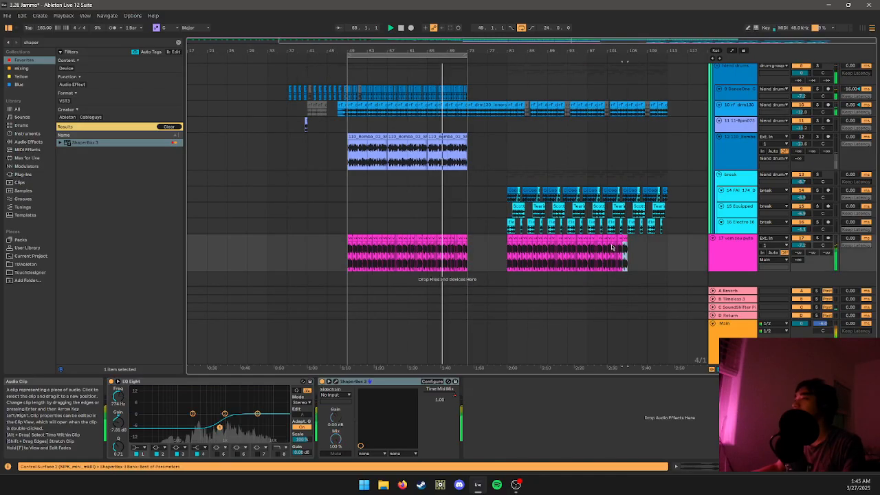
{"action": "left_click", "coordinate": [590, 238], "text": "shift"}
{"action": "key", "text": "ctrl+d"}
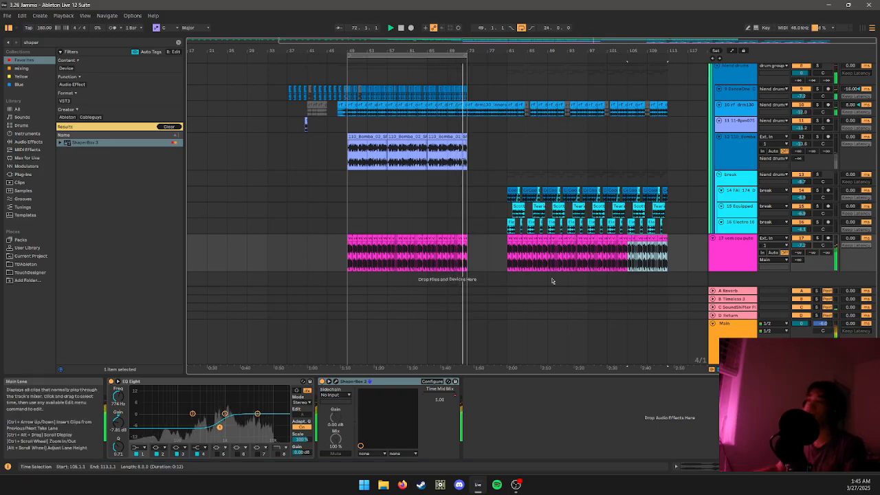
- Copy the first vem seu puto clip at bar 49 and paste it at bar 73 in the gap before the second section
{"action": "scroll", "coordinate": [501, 251], "scroll_direction": "up", "scroll_amount": 5}
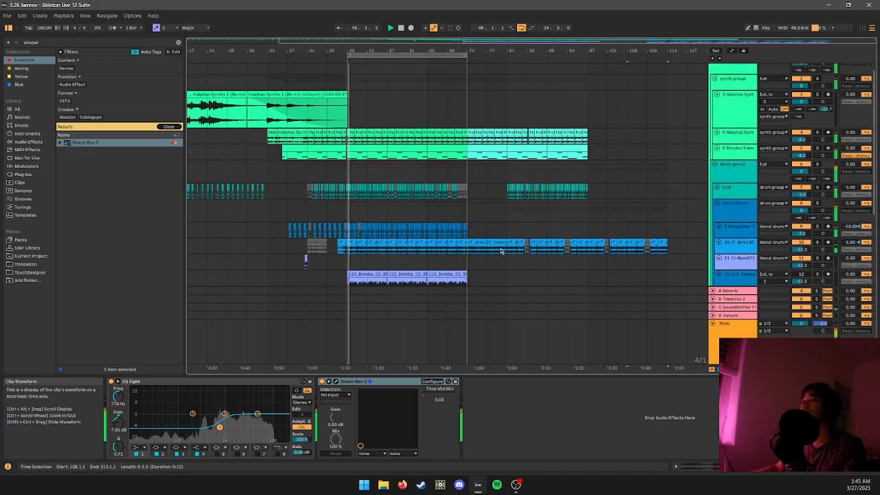
{"action": "left_click", "coordinate": [481, 242]}
{"action": "scroll", "coordinate": [492, 246], "scroll_direction": "down", "scroll_amount": 5}
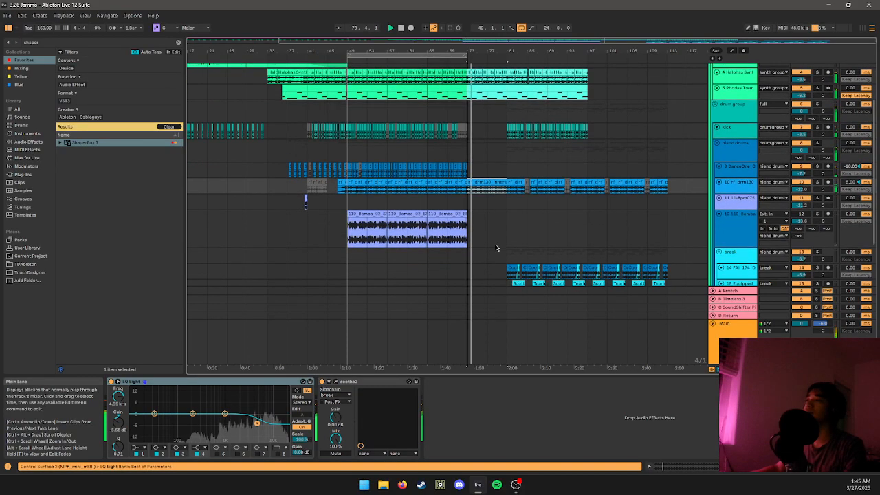
{"action": "scroll", "coordinate": [469, 264], "scroll_direction": "up", "scroll_amount": 5}
{"action": "scroll", "coordinate": [440, 252], "scroll_direction": "down", "scroll_amount": 5}
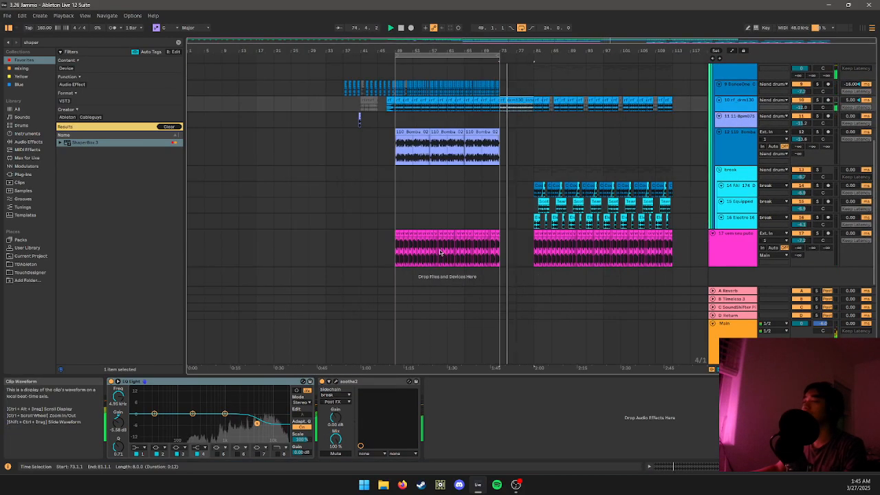
{"action": "left_click", "coordinate": [397, 236]}
{"action": "key", "text": "ctrl+c"}
{"action": "scroll", "coordinate": [500, 251], "scroll_direction": "up", "scroll_amount": 5}
{"action": "left_click", "coordinate": [501, 249]}
{"action": "key", "text": "ctrl+v"}
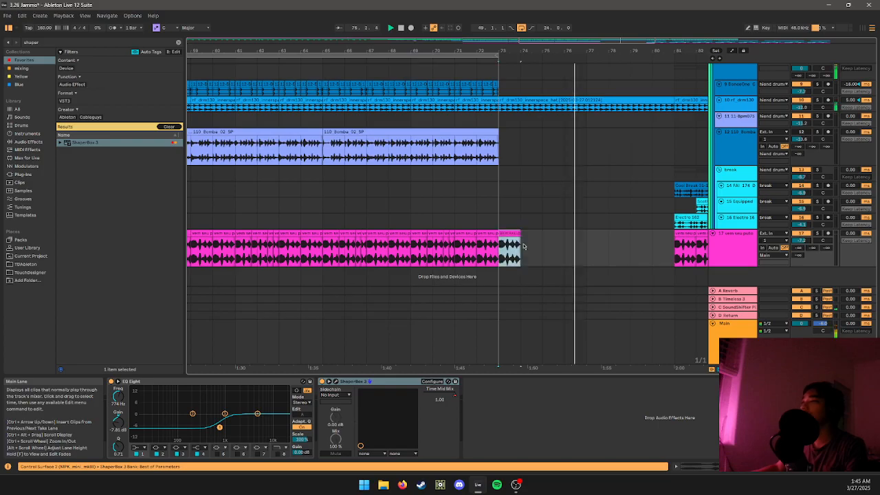
- Stretch the vocal clip at bar 73 to four bars, duplicate it, and stretch the first clip further to end at 80.4.1
{"action": "left_click_drag", "start_coordinate": [523, 246], "coordinate": [587, 246]}
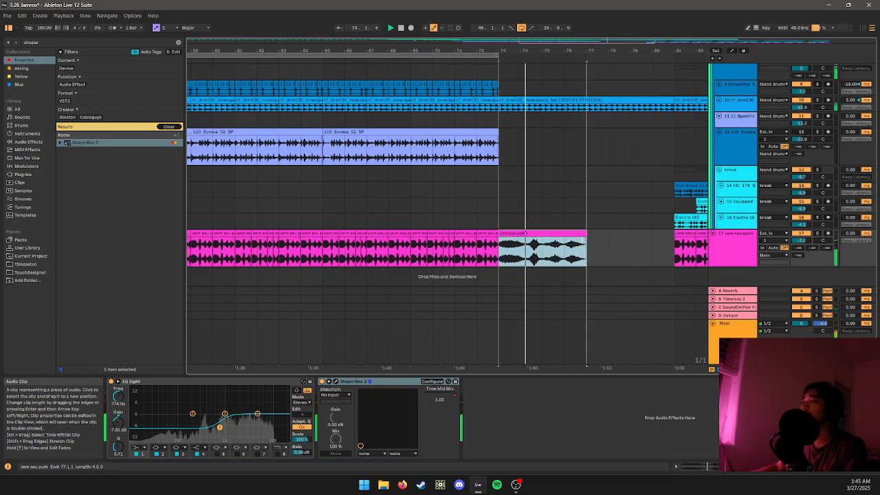
{"action": "key", "text": "ctrl+d"}
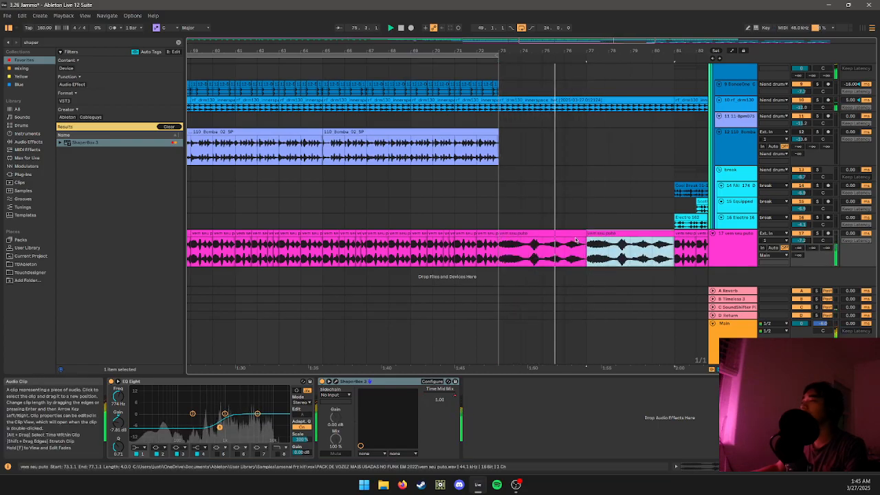
{"action": "left_click_drag", "start_coordinate": [588, 281], "coordinate": [483, 277]}
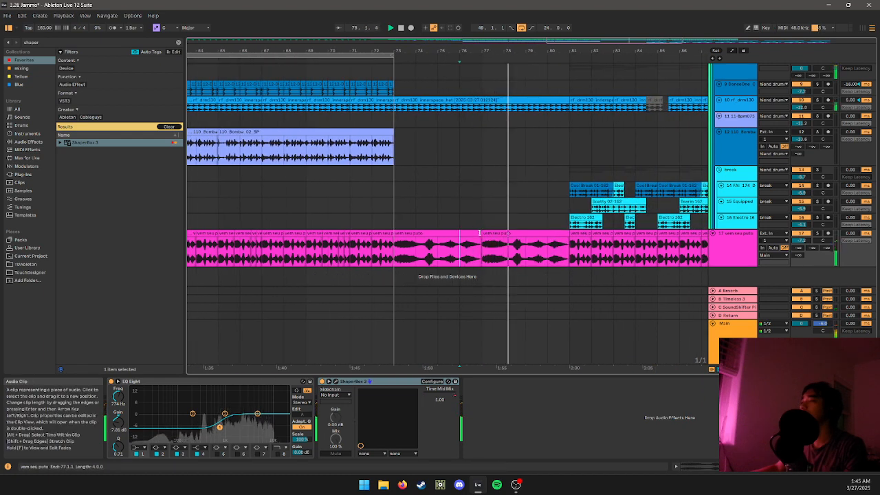
{"action": "left_click_drag", "start_coordinate": [484, 238], "coordinate": [566, 244]}
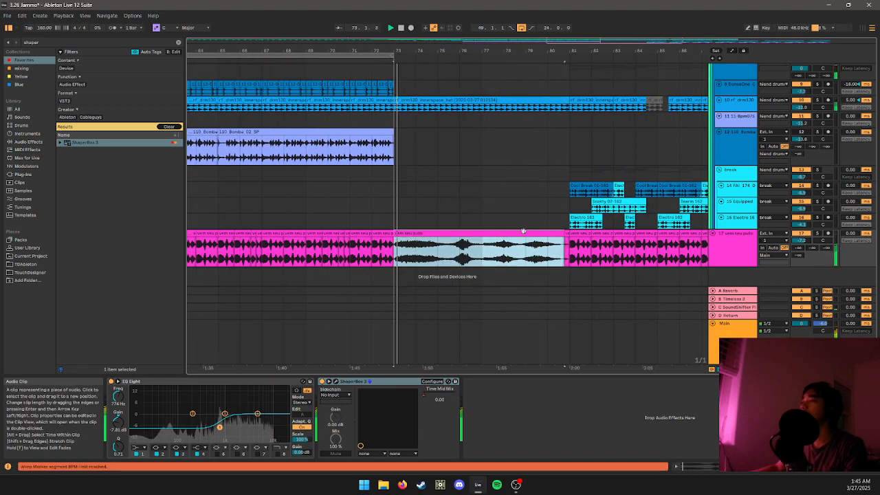
- Delete the leftover vocal fragment between 80.4.1 and bar 81 and select the stretched vocal clip
{"action": "scroll", "coordinate": [524, 254], "scroll_direction": "up", "scroll_amount": 3}
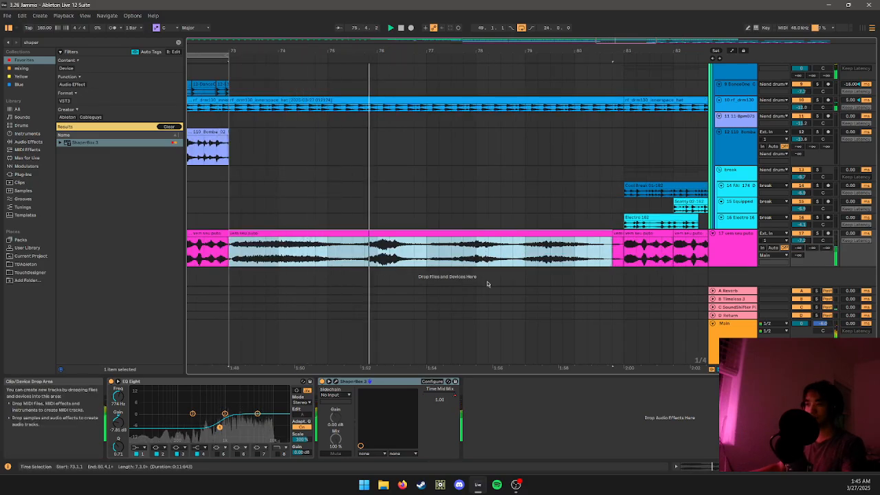
{"action": "key", "text": "shift+Tab"}
{"action": "key", "text": "shift+Tab"}
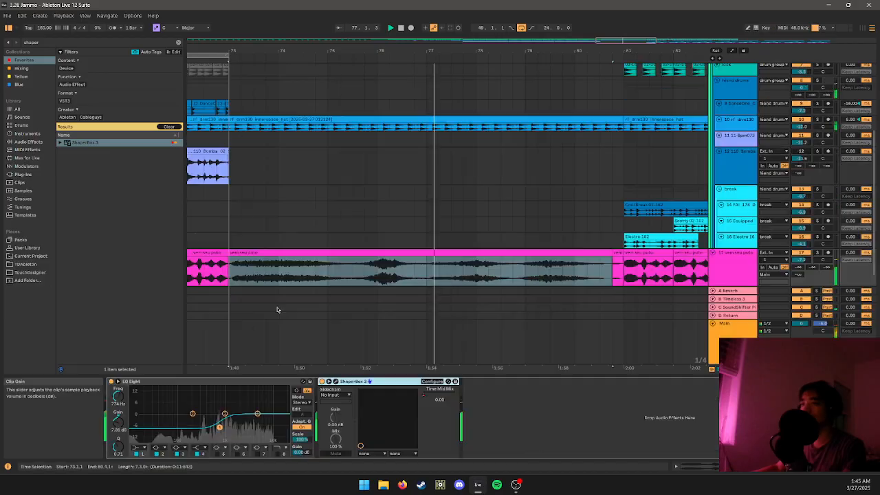
{"action": "left_click", "coordinate": [617, 253]}
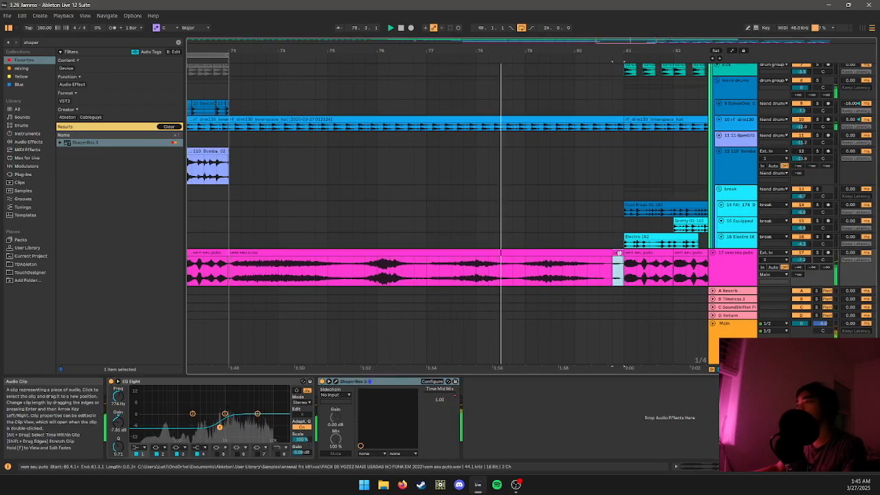
{"action": "left_click", "coordinate": [544, 252]}
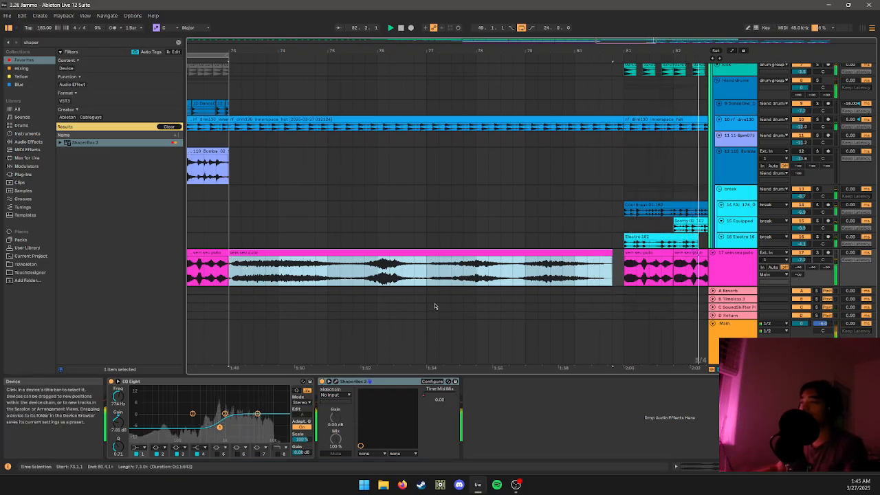
- Review the arrangement from bar 73 onward during playback, from the break and vocal tracks up to the synth and full groups
{"action": "scroll", "coordinate": [437, 304], "scroll_direction": "down", "scroll_amount": 2}
{"action": "left_click_drag", "start_coordinate": [534, 289], "coordinate": [431, 270]}
{"action": "scroll", "coordinate": [423, 270], "scroll_direction": "up", "scroll_amount": 2}
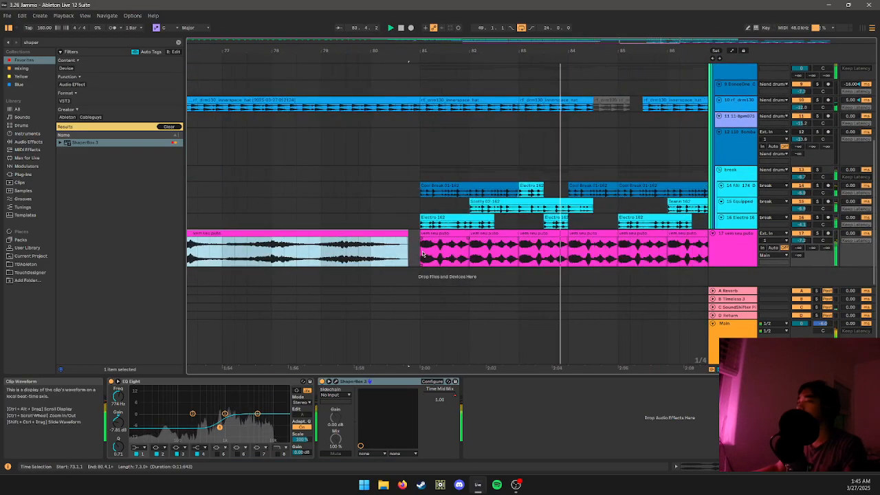
{"action": "scroll", "coordinate": [428, 271], "scroll_direction": "down", "scroll_amount": 4}
{"action": "left_click_drag", "start_coordinate": [486, 278], "coordinate": [418, 255]}
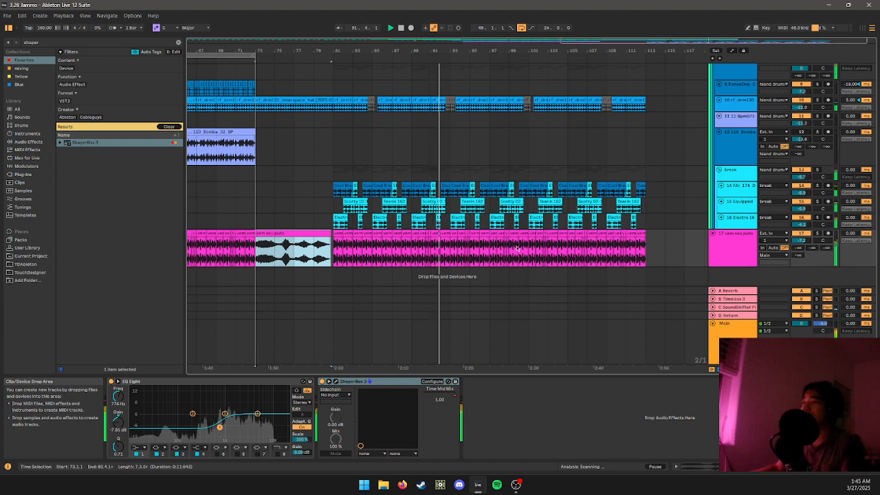
{"action": "scroll", "coordinate": [517, 249], "scroll_direction": "down", "scroll_amount": 3}
{"action": "scroll", "coordinate": [550, 234], "scroll_direction": "up", "scroll_amount": 5}
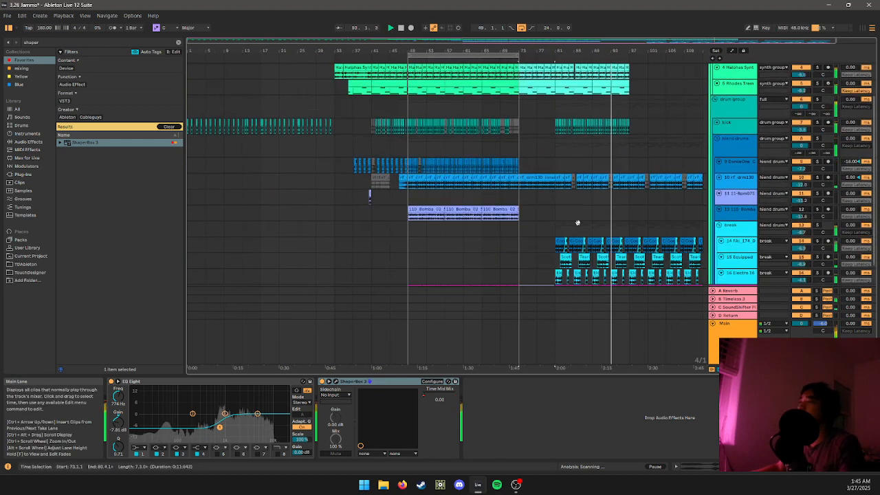
{"action": "scroll", "coordinate": [570, 223], "scroll_direction": "down", "scroll_amount": 2}
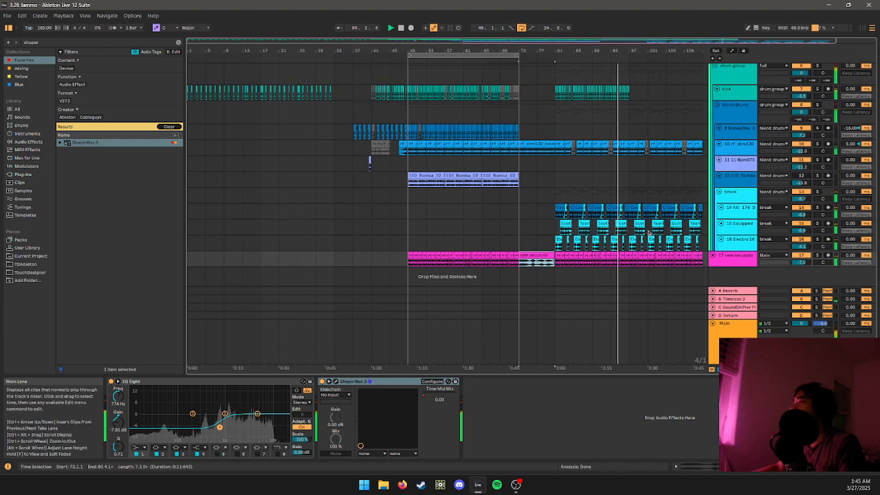
{"action": "scroll", "coordinate": [595, 238], "scroll_direction": "up", "scroll_amount": 5}
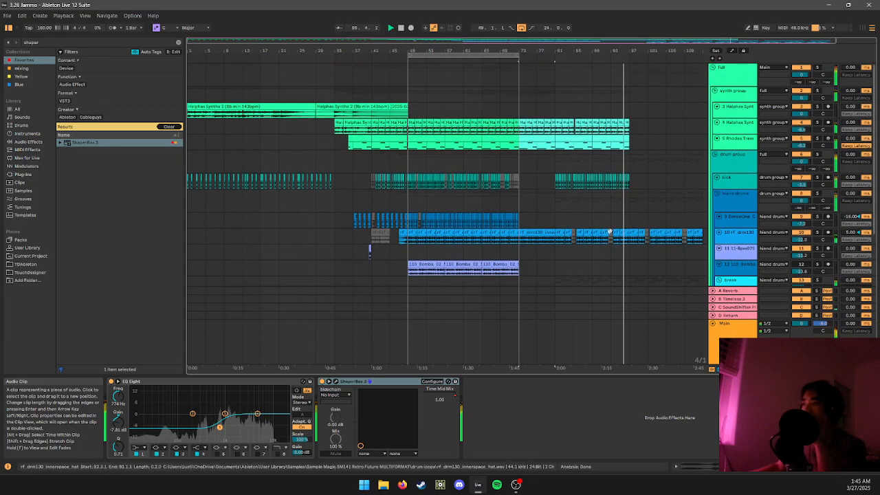
{"action": "left_click", "coordinate": [733, 91]}
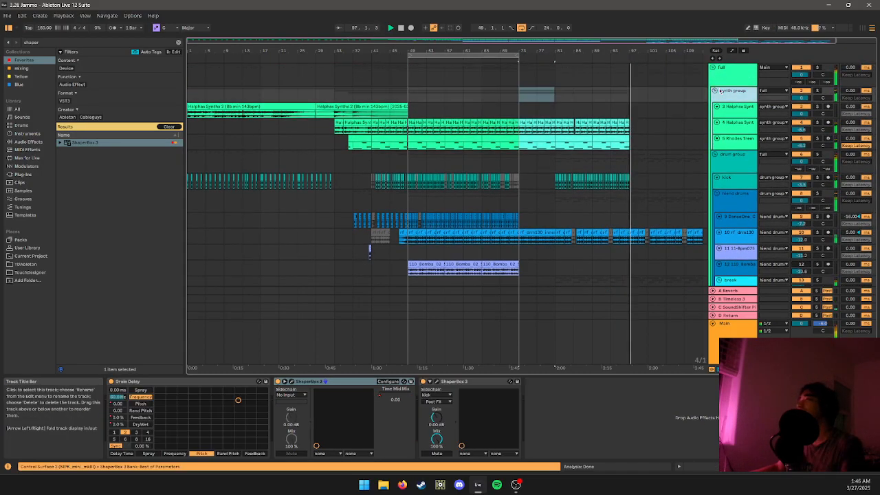
{"action": "left_click", "coordinate": [733, 74]}
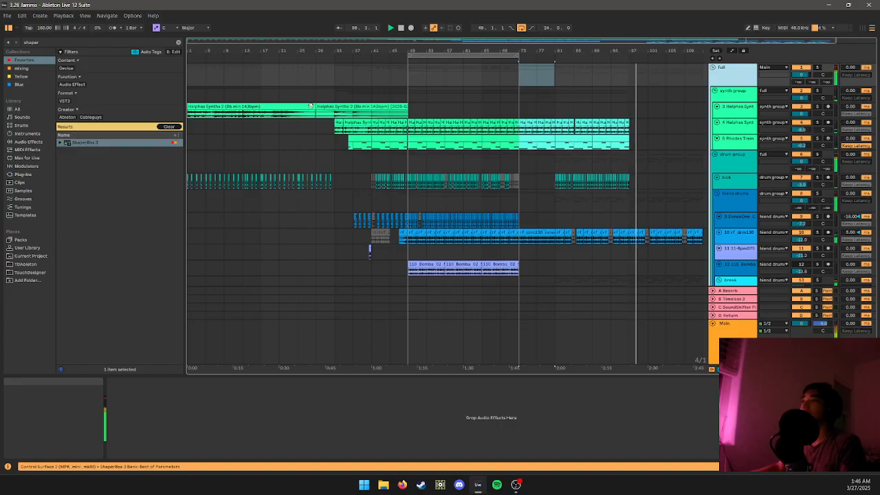
- Duplicate the final eight-bar Rhodes clip on the Rhodes Tremolo track to extend the part from bar 97 to bar 113
{"action": "left_click", "coordinate": [611, 140]}
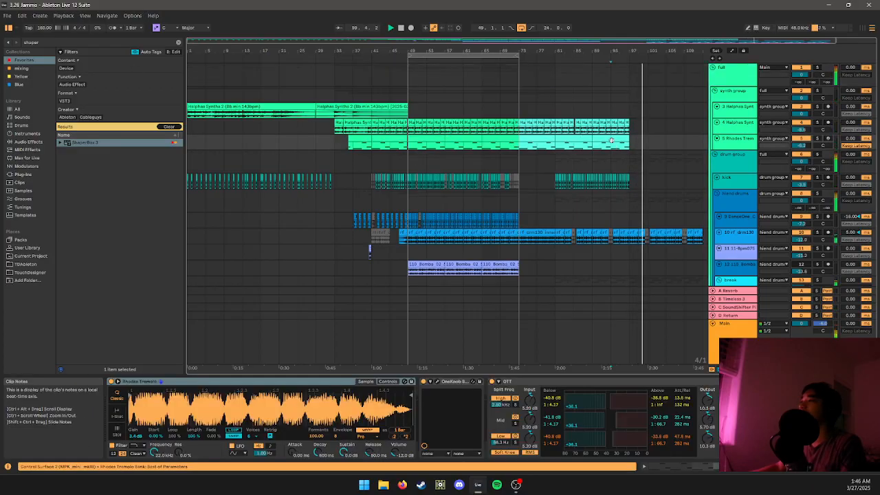
{"action": "left_click", "coordinate": [617, 138]}
{"action": "key", "text": "ctrl+d"}
{"action": "left_click_drag", "start_coordinate": [644, 151], "coordinate": [520, 133]}
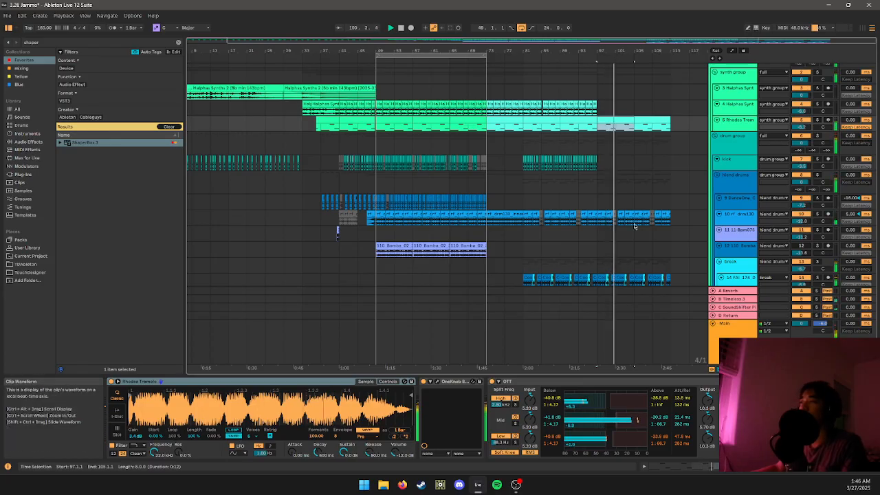
- Clear the search term from the browser
{"action": "left_click", "coordinate": [136, 40]}
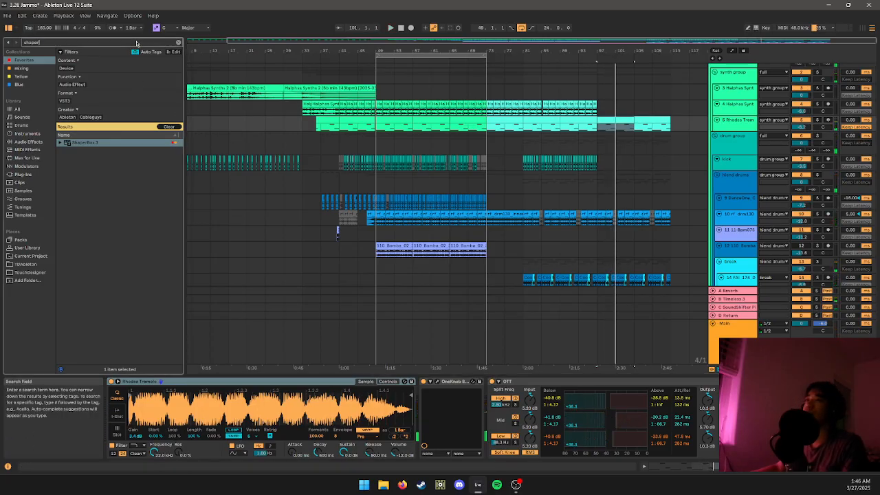
{"action": "key", "text": "ctrl+a"}
{"action": "key", "text": "BackSpace"}
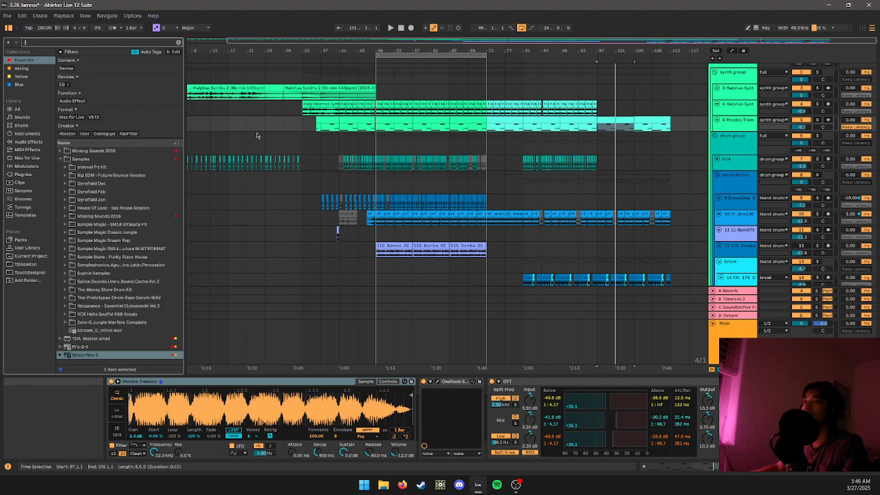
- Play the arrangement from about bar 91 and review the kick and blend drum tracks around bars 81 to 97
{"action": "left_click", "coordinate": [523, 160]}
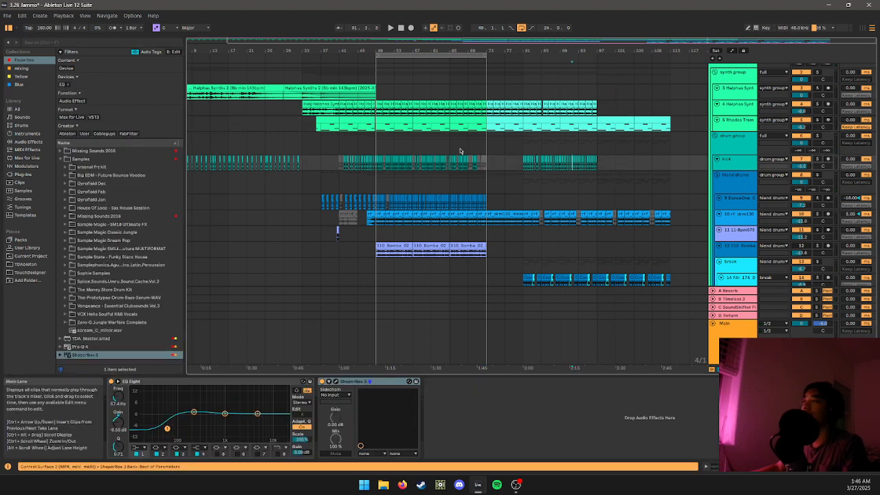
{"action": "key", "text": "space"}
{"action": "left_click", "coordinate": [586, 148]}
{"action": "scroll", "coordinate": [619, 165], "scroll_direction": "up", "scroll_amount": 3}
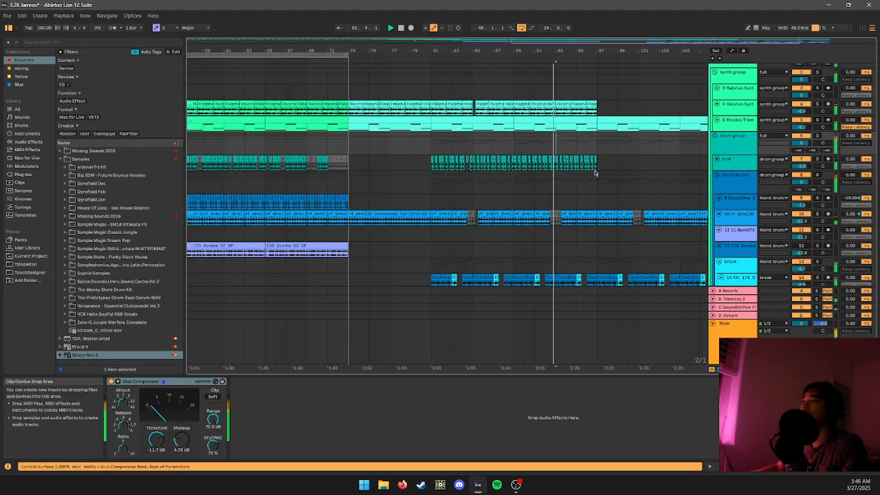
{"action": "left_click", "coordinate": [504, 169]}
{"action": "left_click_drag", "start_coordinate": [432, 201], "coordinate": [446, 200]}
{"action": "left_click_drag", "start_coordinate": [392, 182], "coordinate": [516, 172]}
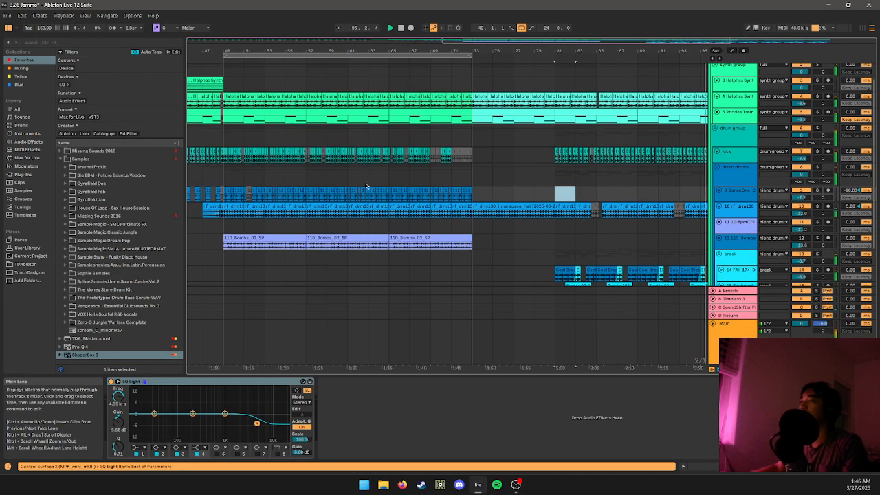
- Copy the kick clips from bars 53 to 65 and paste them on the kick track at bar 105
{"action": "scroll", "coordinate": [308, 177], "scroll_direction": "up", "scroll_amount": 3}
{"action": "scroll", "coordinate": [275, 192], "scroll_direction": "up", "scroll_amount": 3}
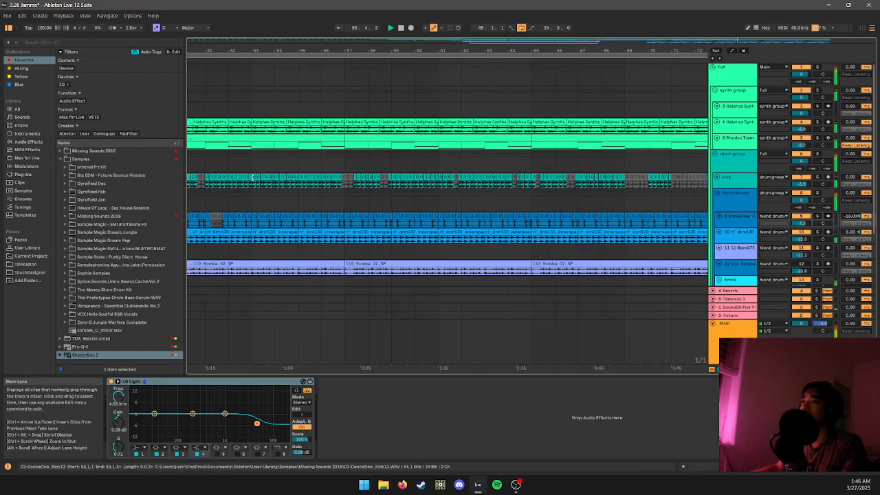
{"action": "left_click", "coordinate": [253, 178]}
{"action": "left_click", "coordinate": [342, 178], "text": "shift"}
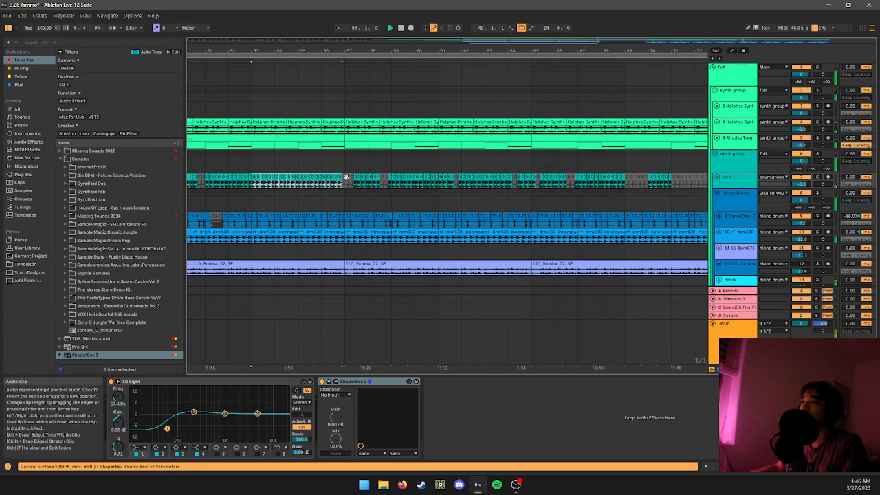
{"action": "left_click", "coordinate": [530, 180], "text": "shift"}
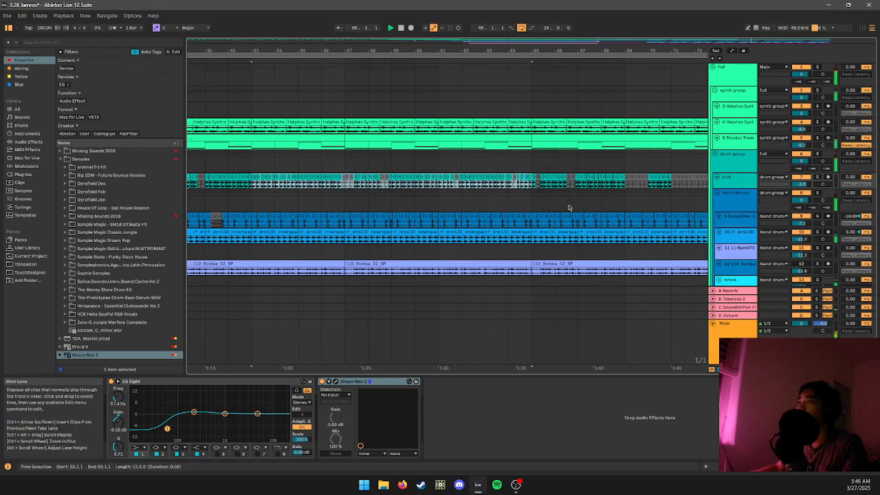
{"action": "left_click_drag", "start_coordinate": [592, 215], "coordinate": [301, 192]}
{"action": "scroll", "coordinate": [301, 192], "scroll_direction": "down", "scroll_amount": 5}
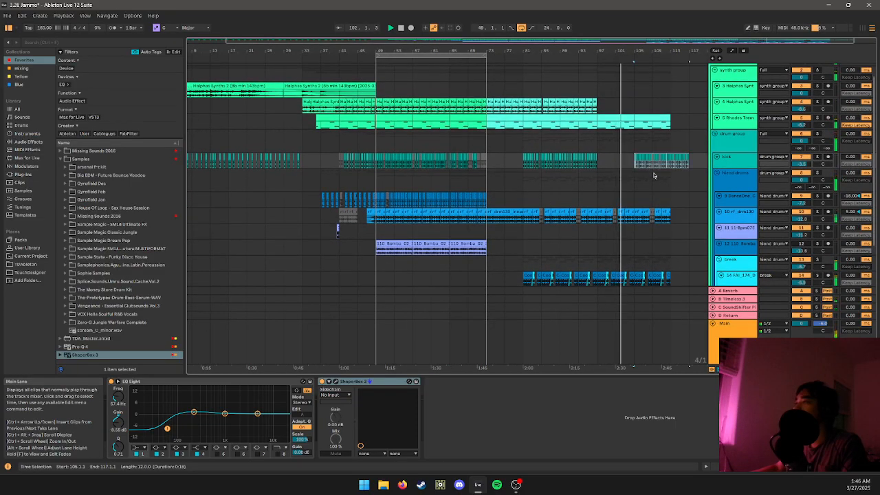
{"action": "left_click", "coordinate": [664, 184]}
- Copy the last 16 bars of Halphas Synths clips ending at bar 97 and paste them on the same track at bar 105
{"action": "left_click", "coordinate": [593, 102]}
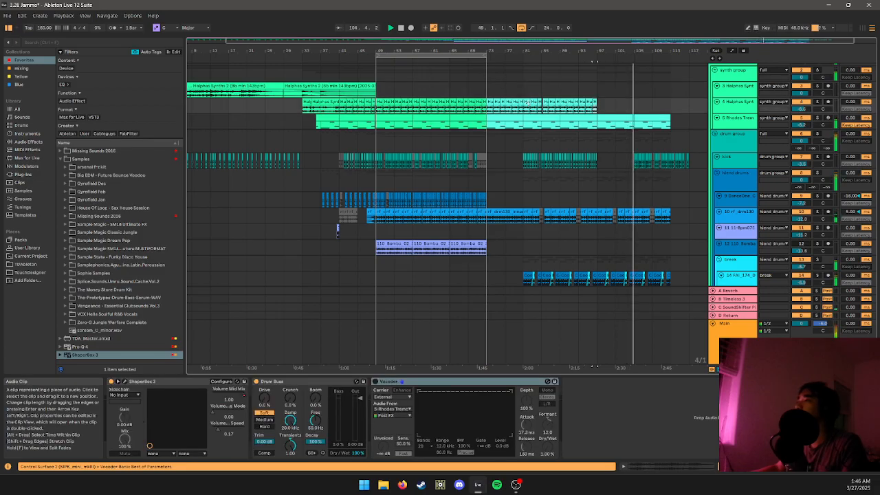
{"action": "left_click", "coordinate": [630, 103]}
{"action": "key", "text": "ctrl+v"}
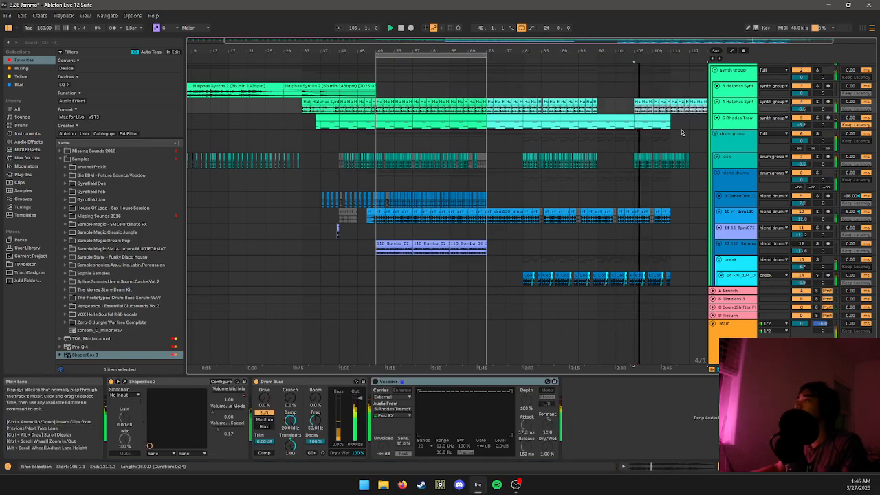
{"action": "scroll", "coordinate": [653, 124], "scroll_direction": "down", "scroll_amount": 2}
{"action": "scroll", "coordinate": [647, 119], "scroll_direction": "right", "scroll_amount": 2}
{"action": "left_click", "coordinate": [661, 100]}
{"action": "scroll", "coordinate": [668, 132], "scroll_direction": "down", "scroll_amount": 1}
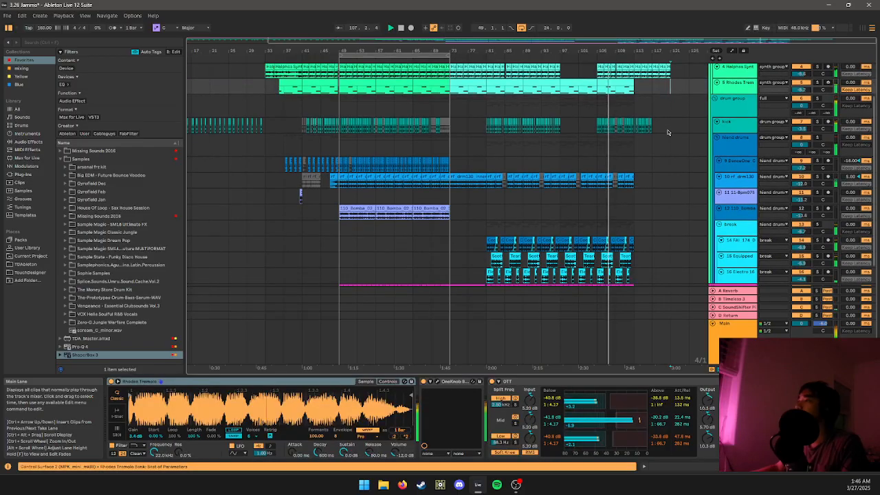
{"action": "scroll", "coordinate": [645, 131], "scroll_direction": "up", "scroll_amount": 3}
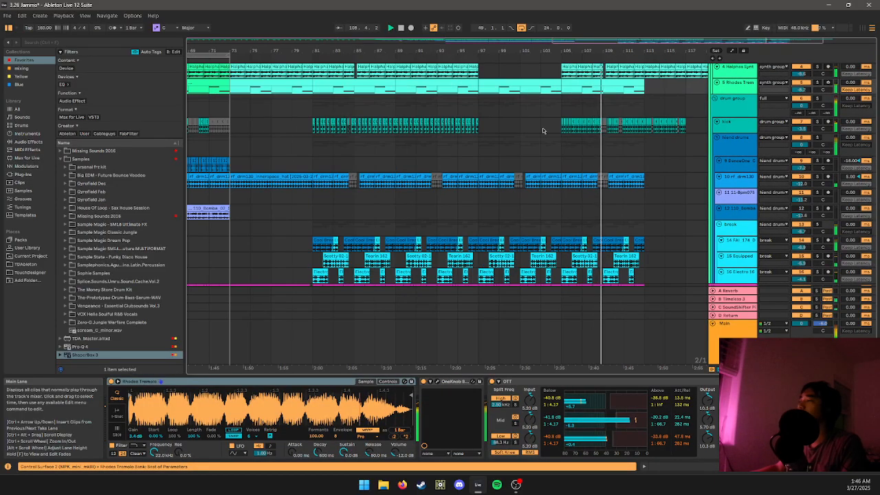
- Delete the pink sample clips on track 17 from bar 105 onward and play from bar 104 to check the ending
{"action": "scroll", "coordinate": [553, 126], "scroll_direction": "down", "scroll_amount": 3}
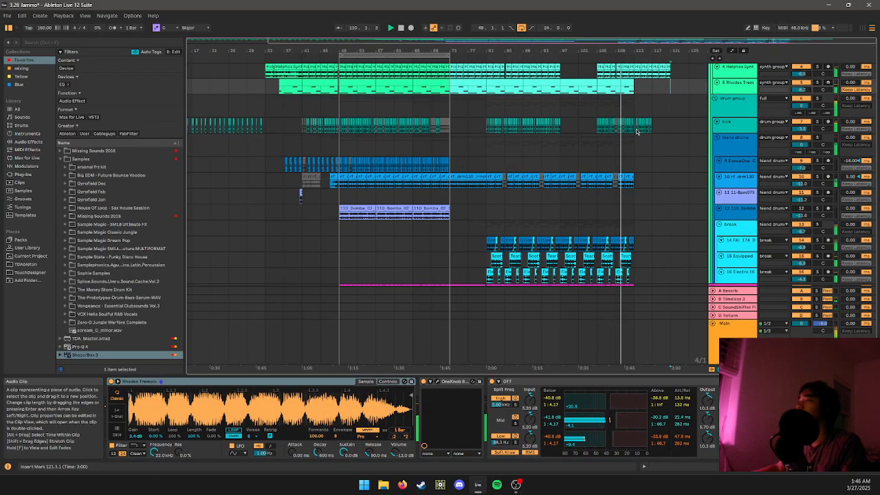
{"action": "scroll", "coordinate": [650, 259], "scroll_direction": "down", "scroll_amount": 1}
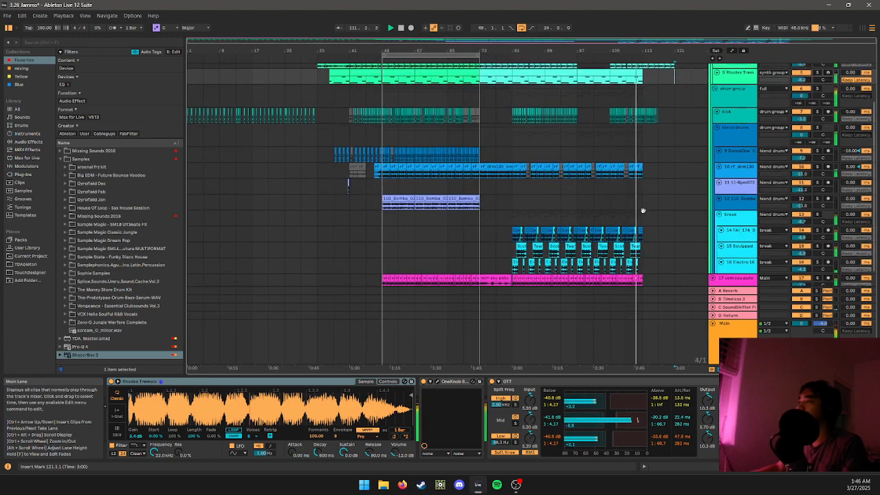
{"action": "scroll", "coordinate": [653, 259], "scroll_direction": "up", "scroll_amount": 3}
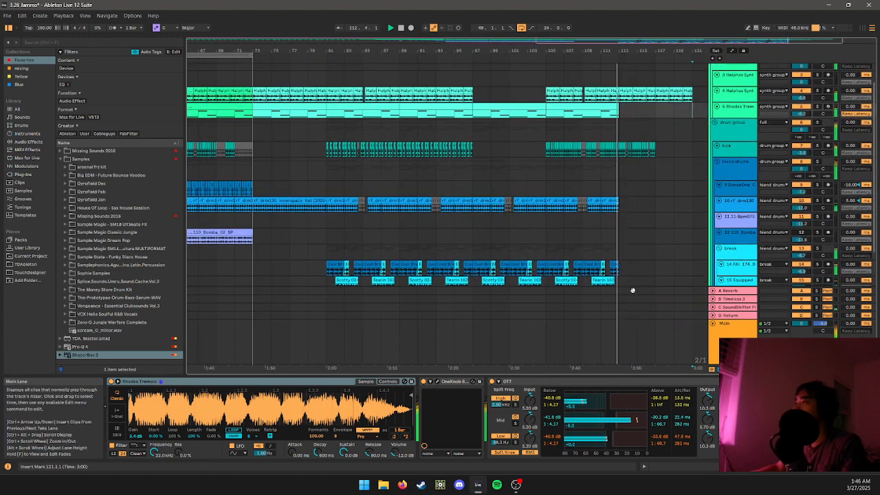
{"action": "left_click", "coordinate": [615, 268]}
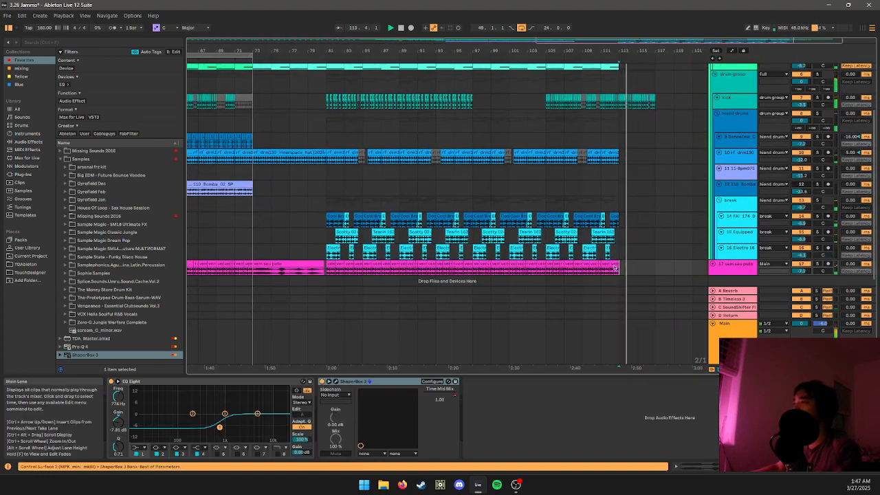
{"action": "key", "text": "Delete"}
{"action": "left_click", "coordinate": [541, 265]}
{"action": "key", "text": "space"}
{"action": "key", "text": "space"}
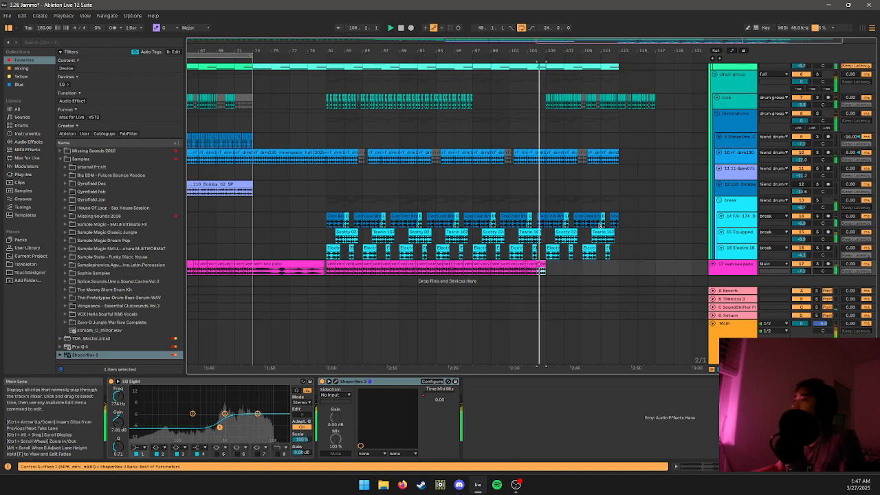
- Extend the end of the Rhodes track's clip to bar 121, matching the end of the Halphas Synths clips above
{"action": "scroll", "coordinate": [600, 213], "scroll_direction": "up", "scroll_amount": 5}
{"action": "scroll", "coordinate": [599, 213], "scroll_direction": "down", "scroll_amount": 10}
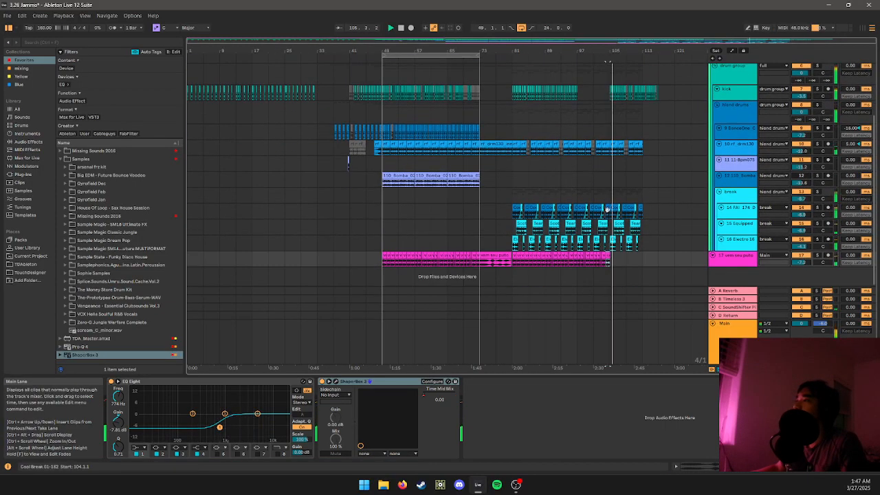
{"action": "scroll", "coordinate": [660, 198], "scroll_direction": "up", "scroll_amount": 3}
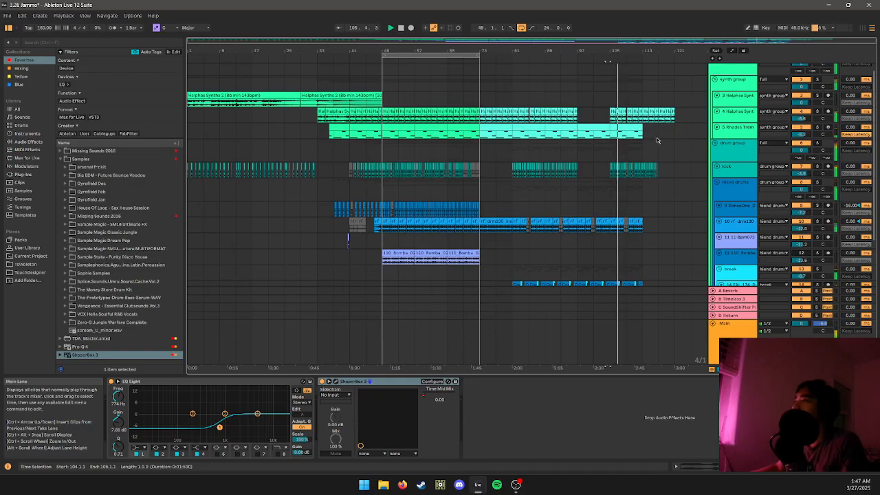
{"action": "left_click", "coordinate": [651, 118]}
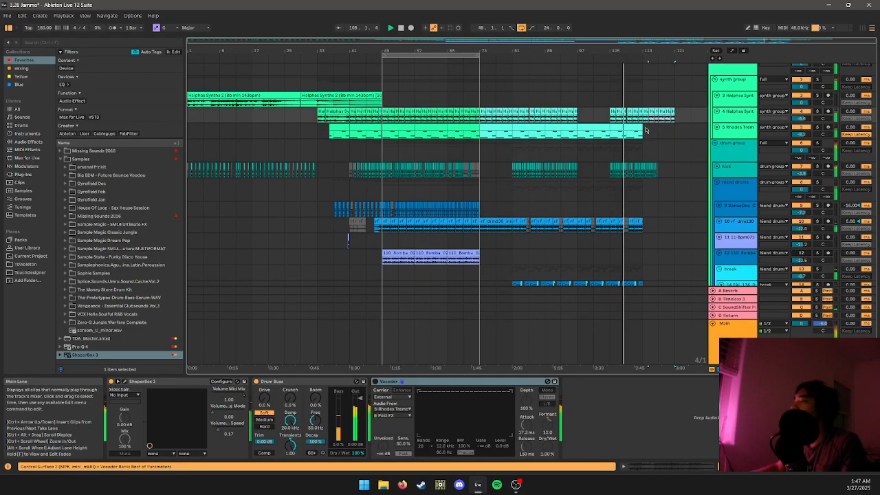
{"action": "left_click_drag", "start_coordinate": [645, 130], "coordinate": [674, 131]}
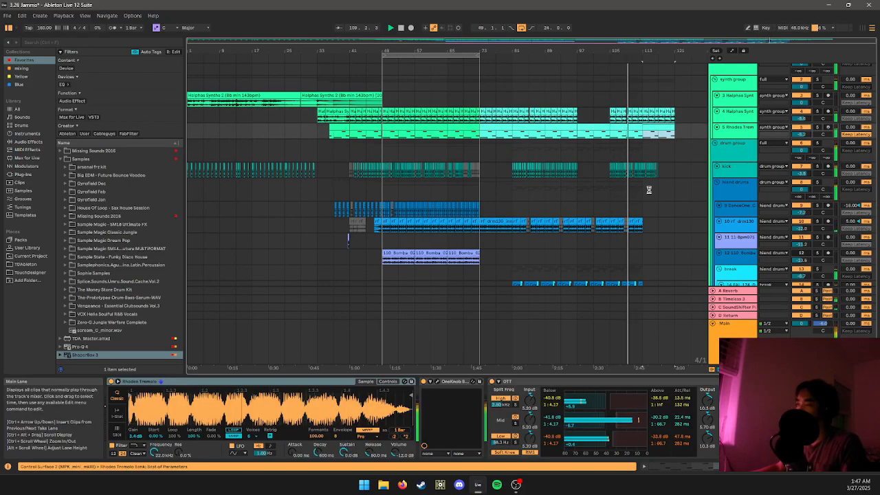
{"action": "scroll", "coordinate": [648, 190], "scroll_direction": "down", "scroll_amount": 3}
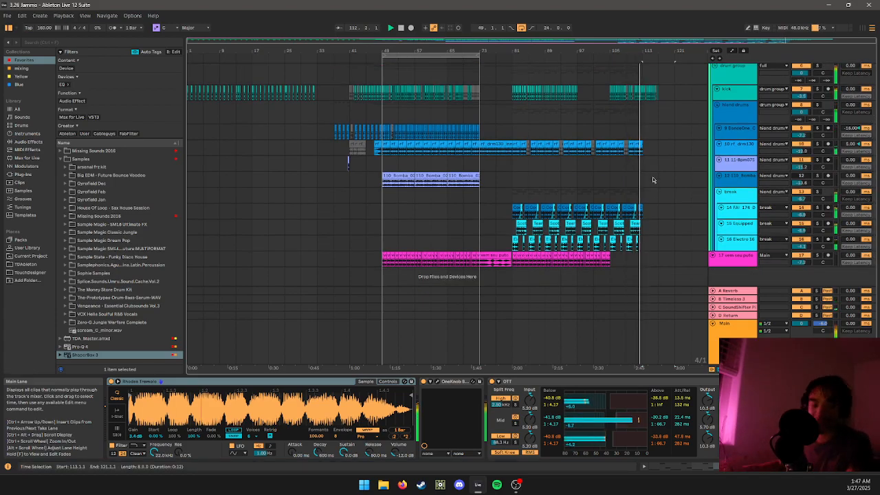
{"action": "key", "text": "x"}
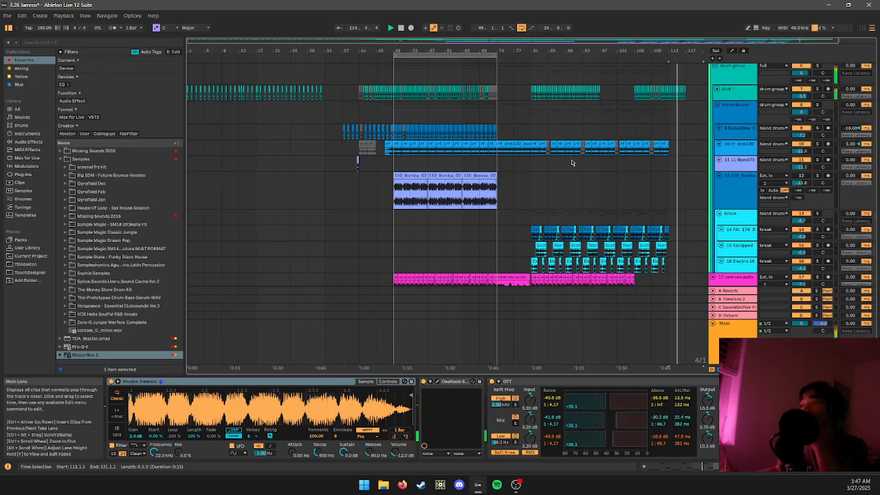
{"action": "scroll", "coordinate": [571, 163], "scroll_direction": "down", "scroll_amount": 2}
{"action": "scroll", "coordinate": [564, 158], "scroll_direction": "up", "scroll_amount": 4}
{"action": "key", "text": "q"}
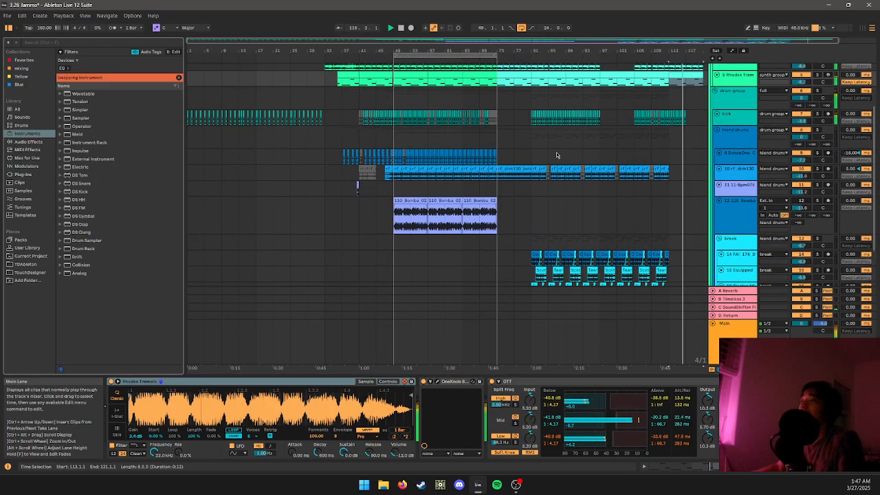
{"action": "key", "text": "w"}
{"action": "key", "text": "q"}
{"action": "scroll", "coordinate": [598, 206], "scroll_direction": "down", "scroll_amount": 2}
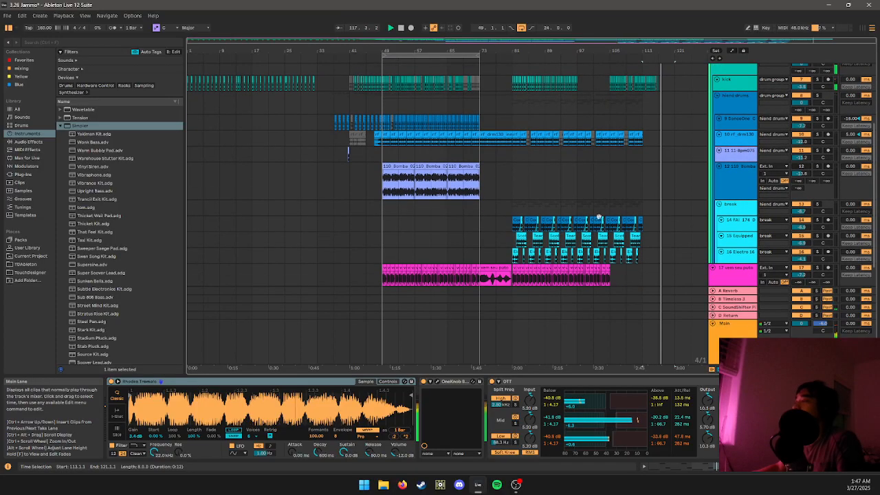
{"action": "scroll", "coordinate": [599, 216], "scroll_direction": "down", "scroll_amount": 2}
{"action": "key", "text": "h"}
{"action": "key", "text": "w"}
{"action": "scroll", "coordinate": [581, 193], "scroll_direction": "down", "scroll_amount": 1}
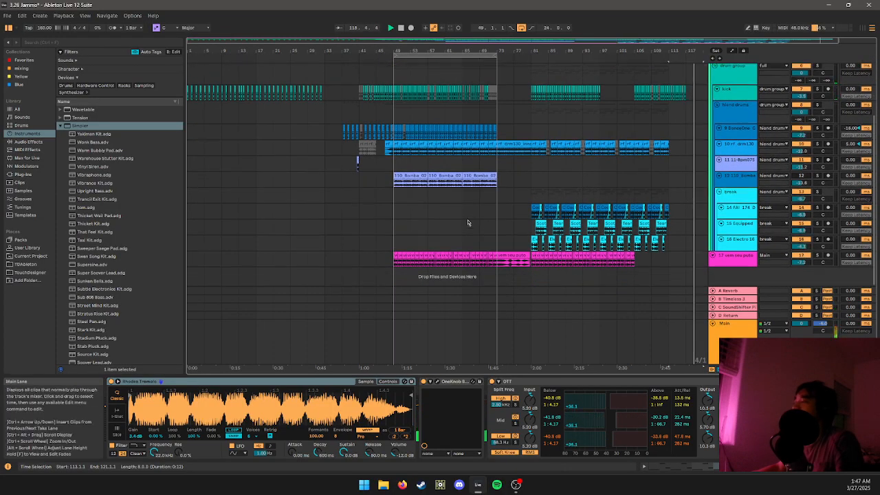
{"action": "scroll", "coordinate": [287, 134], "scroll_direction": "up", "scroll_amount": 3}
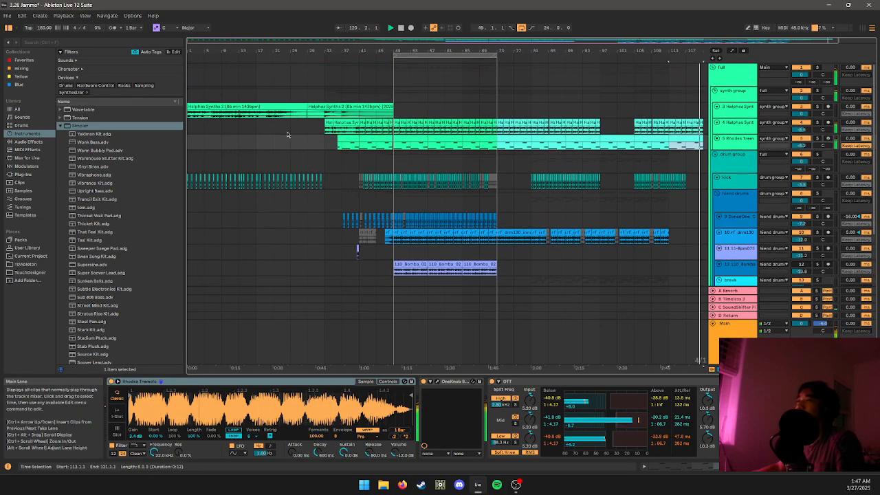
- Trim the start of the first Halphas Synths 2 clip to bar 13 and play the arrangement from there
{"action": "left_click", "coordinate": [289, 110]}
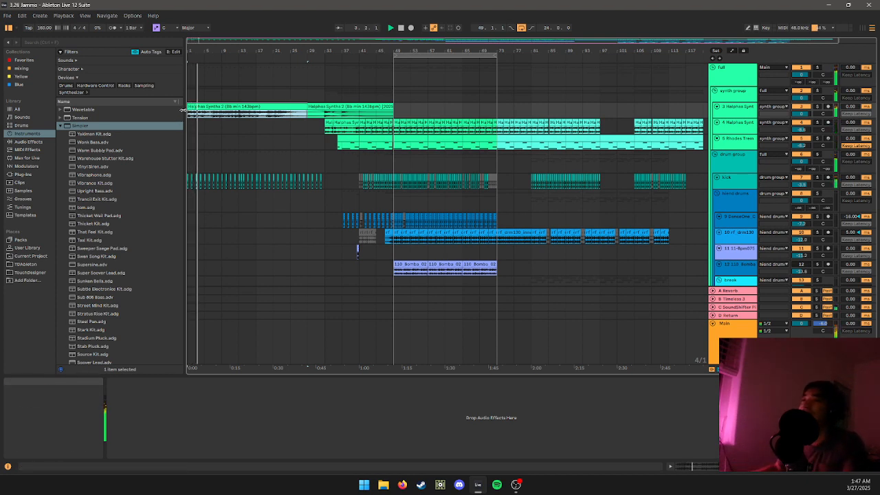
{"action": "left_click_drag", "start_coordinate": [188, 107], "coordinate": [239, 108]}
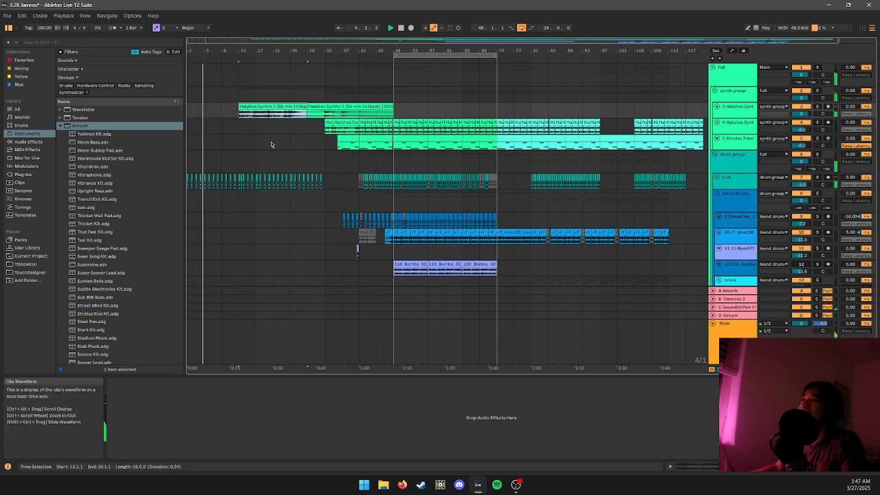
{"action": "left_click", "coordinate": [268, 141]}
{"action": "left_click", "coordinate": [235, 113]}
{"action": "left_click", "coordinate": [245, 107]}
{"action": "key", "text": "space"}
{"action": "key", "text": "space"}
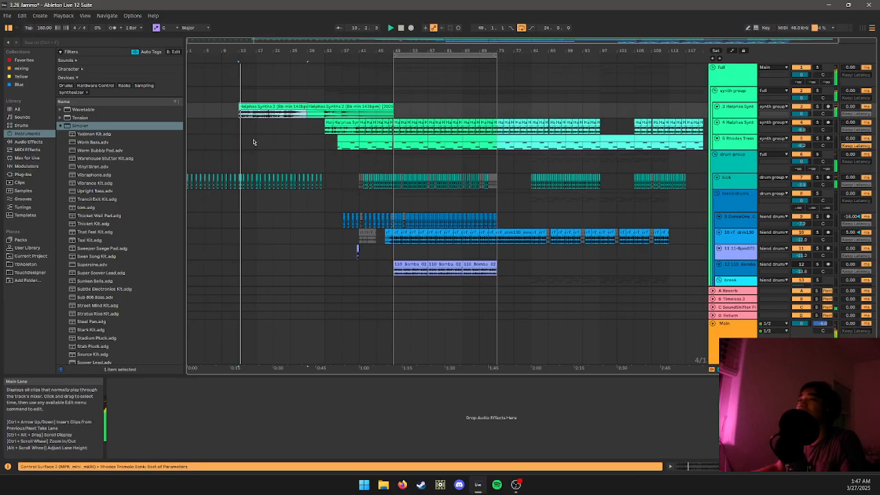
- Examine the trimmed Halphas Synths 2 clip's waveform and sample settings, and return to the device view
{"action": "double_click", "coordinate": [243, 107]}
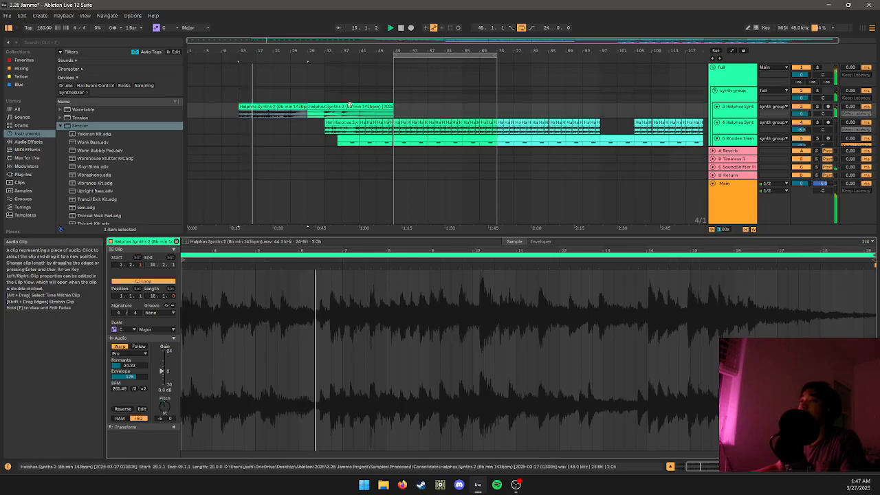
{"action": "key", "text": "shift+Tab"}
{"action": "key", "text": "shift+Tab"}
{"action": "key", "text": "shift+Tab"}
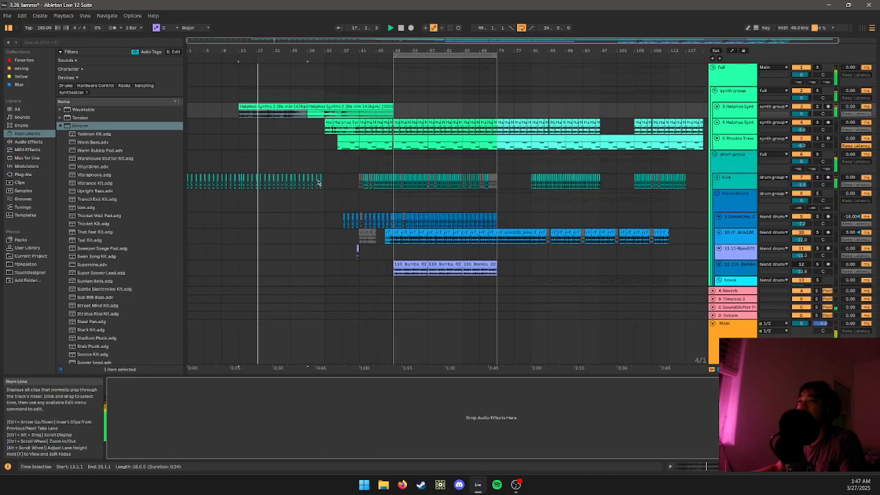
- Delete all kick clips before bar 13 so the kick starts together with the synth clip
{"action": "left_click", "coordinate": [307, 97]}
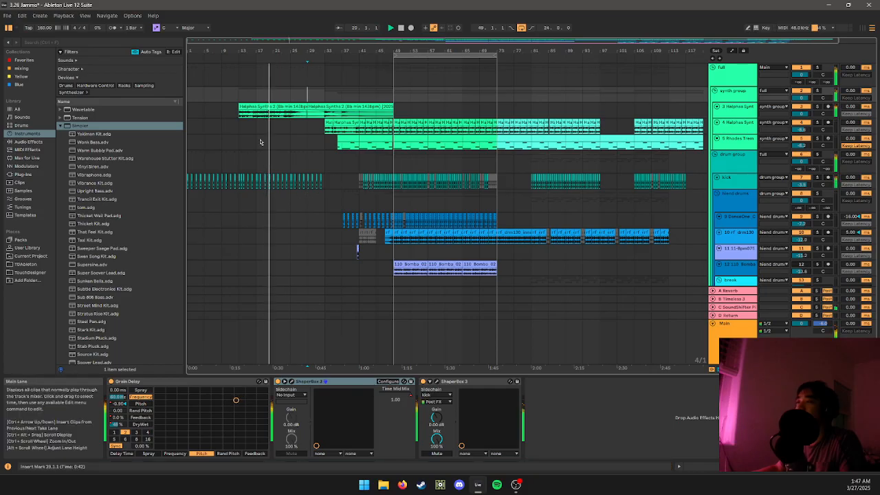
{"action": "mouse_move", "coordinate": [241, 165]}
{"action": "left_mouse_down"}
{"action": "mouse_move", "coordinate": [196, 198]}
{"action": "mouse_move", "coordinate": [173, 199]}
{"action": "left_mouse_up"}
{"action": "key", "text": "Delete"}
- Search the plug-ins for "kramer" and load Kramer Tape Stereo onto the full group track
{"action": "left_click", "coordinate": [273, 97]}
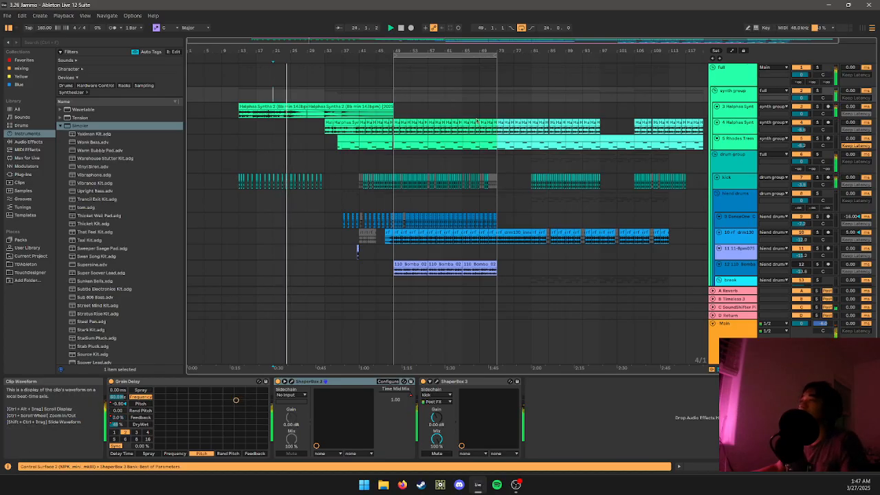
{"action": "key", "text": "Up"}
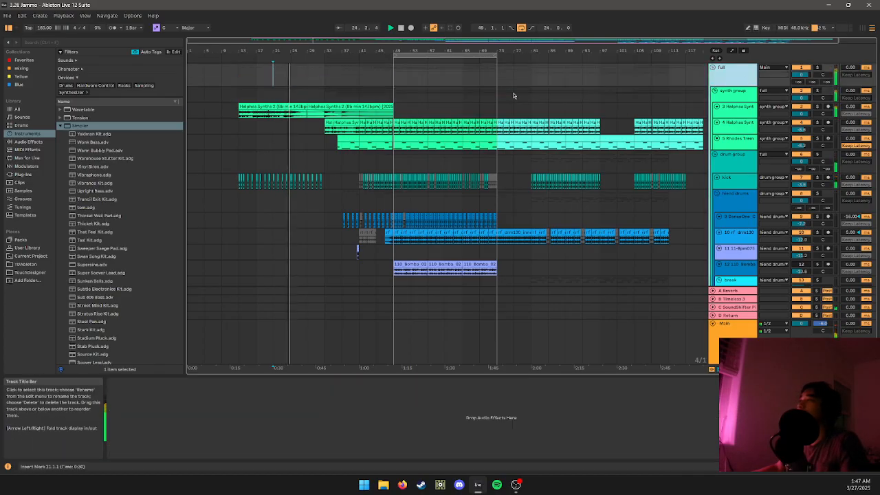
{"action": "left_click", "coordinate": [152, 42]}
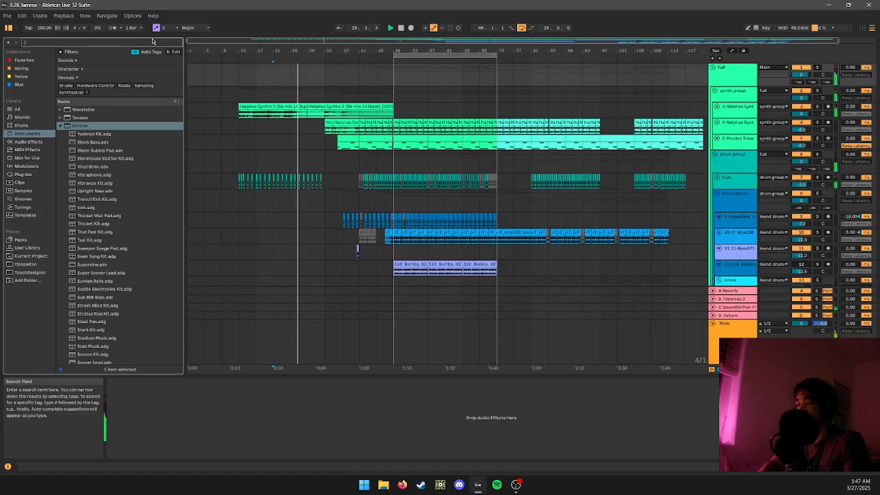
{"action": "type", "text": "kramer"}
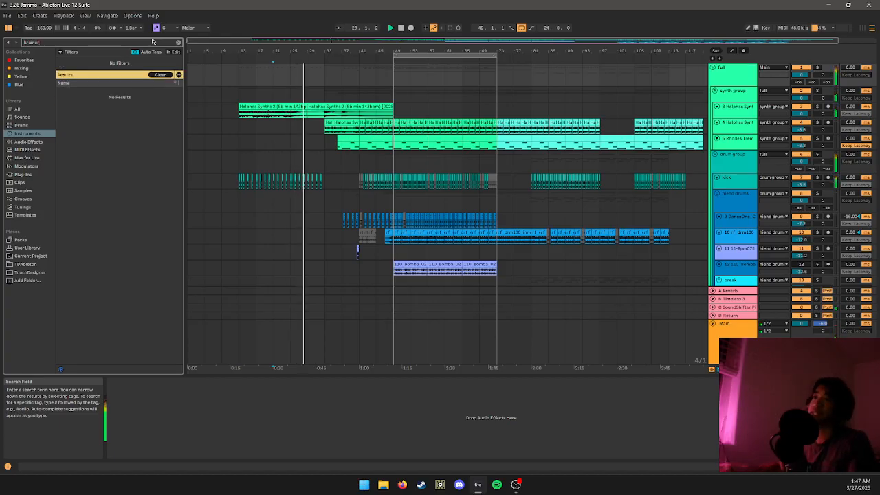
{"action": "left_click", "coordinate": [25, 175]}
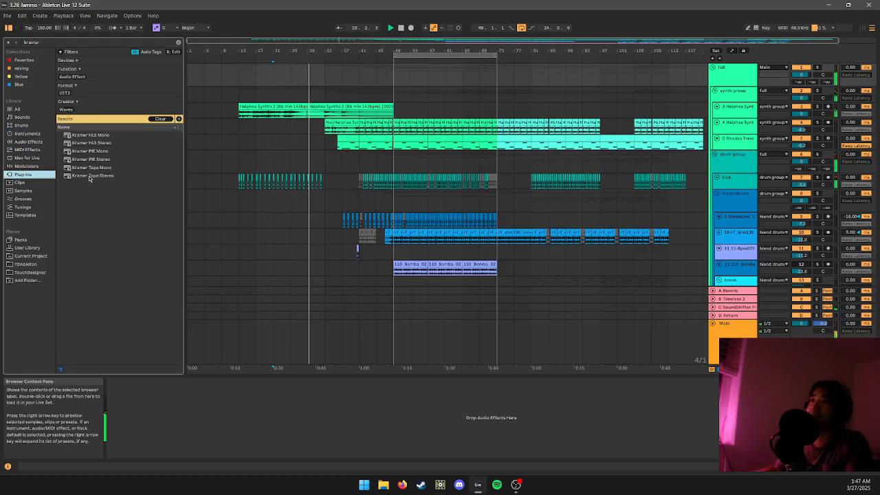
{"action": "left_click_drag", "start_coordinate": [92, 176], "coordinate": [277, 80]}
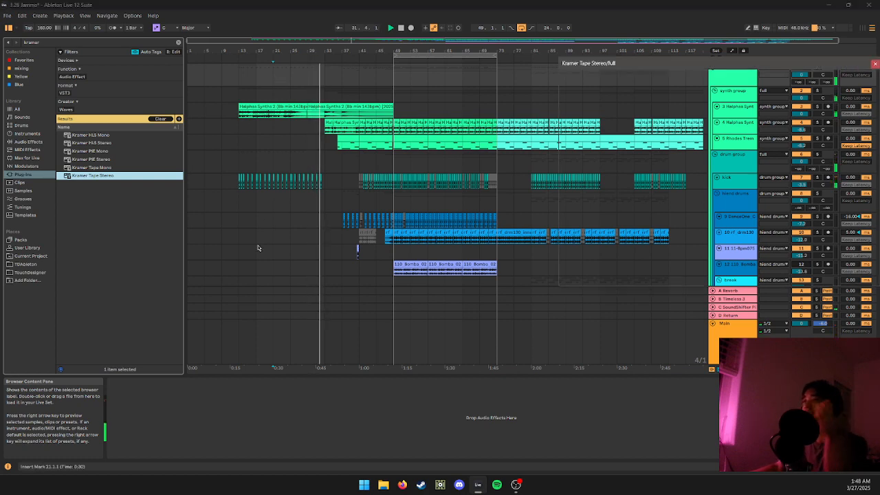
{"action": "left_click", "coordinate": [337, 291]}
{"action": "left_click", "coordinate": [280, 104]}
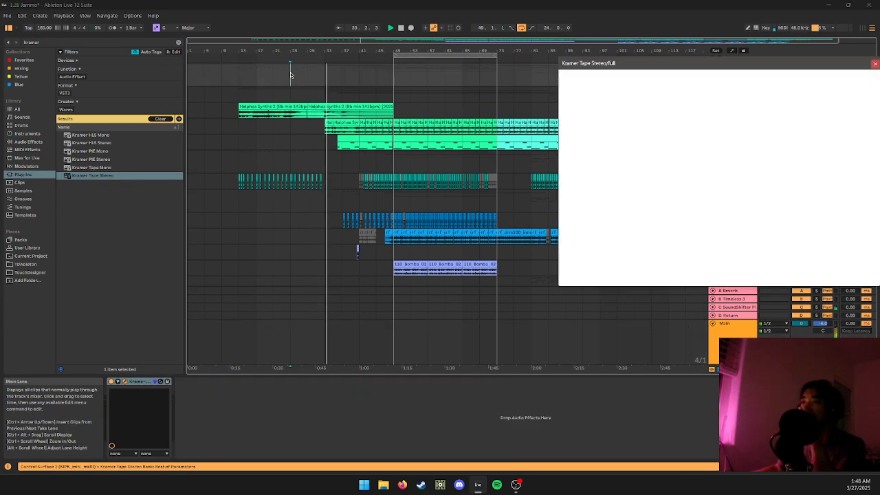
- Load the Mastering Crunchy factory preset in Kramer Tape Stereo and close the plug-in window
{"action": "left_click", "coordinate": [694, 74]}
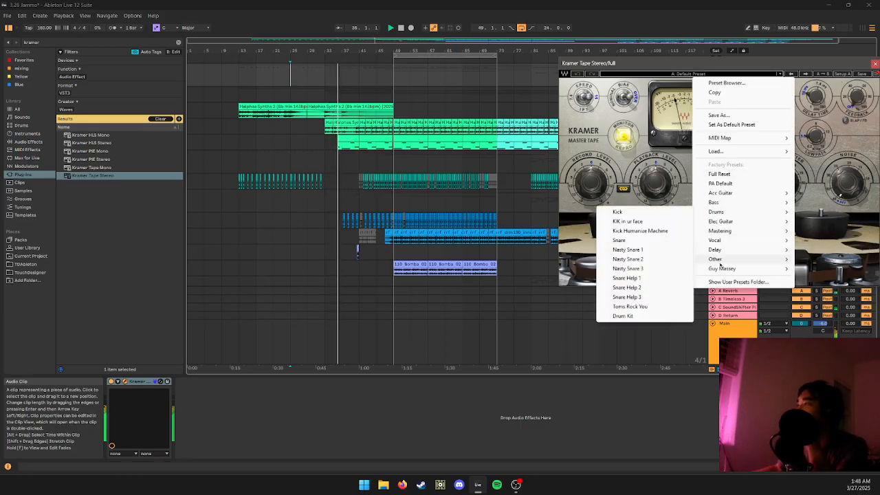
{"action": "mouse_move", "coordinate": [721, 269]}
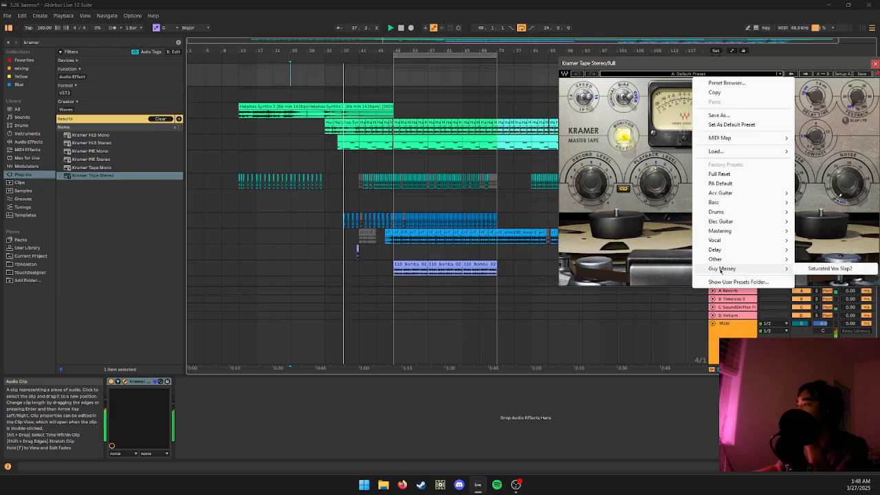
{"action": "mouse_move", "coordinate": [720, 231]}
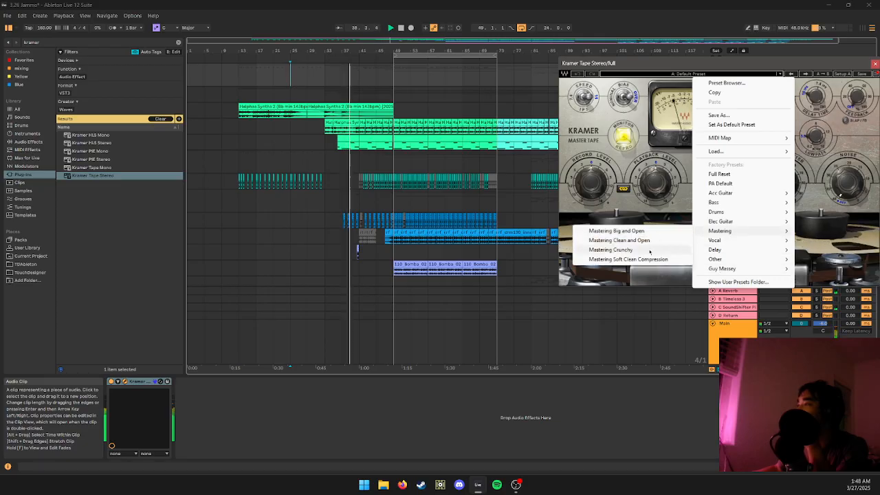
{"action": "left_click", "coordinate": [657, 250]}
{"action": "left_click", "coordinate": [875, 63]}
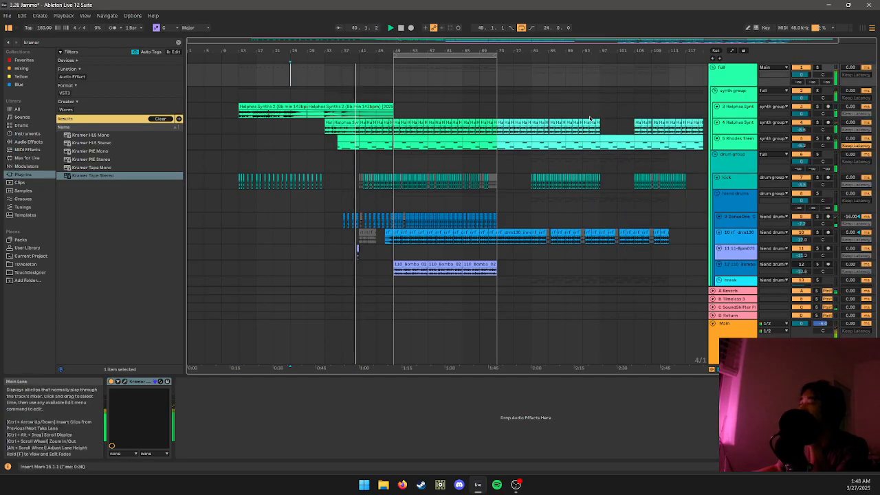
- Search the audio effects for "tape" and load the Dirty Tape Head rack onto the full group track
{"action": "left_click", "coordinate": [91, 44]}
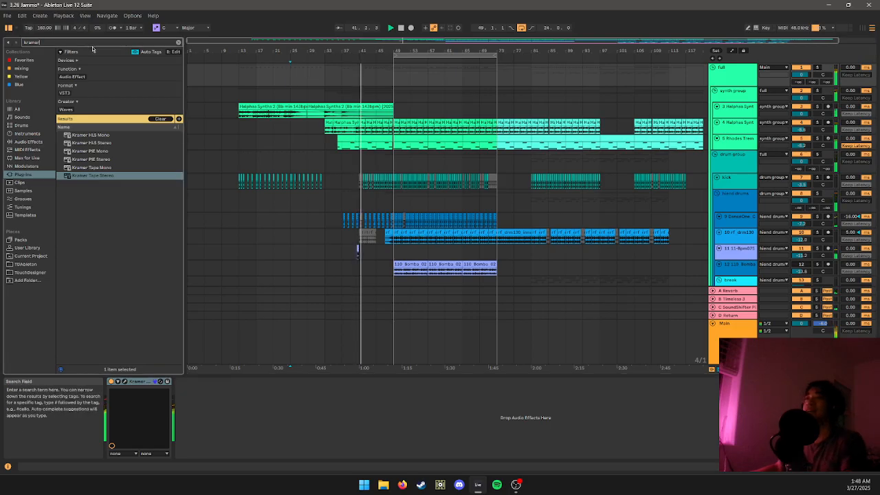
{"action": "type", "text": "tape"}
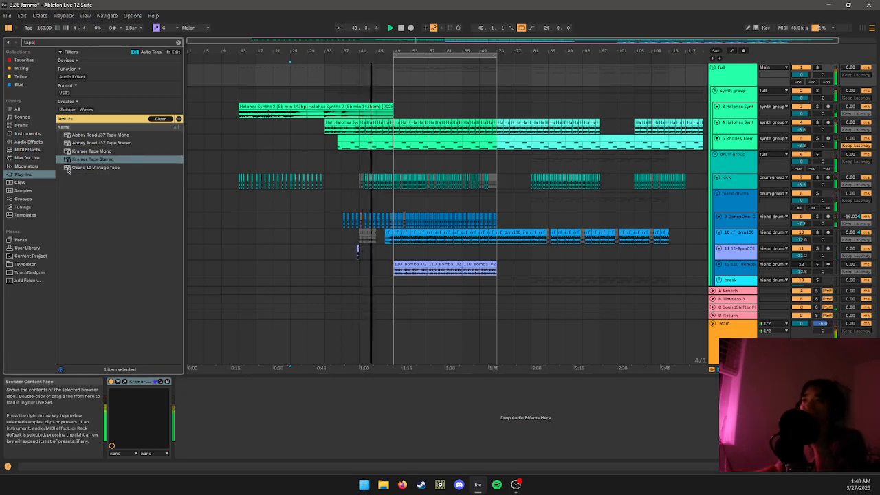
{"action": "left_click", "coordinate": [31, 143]}
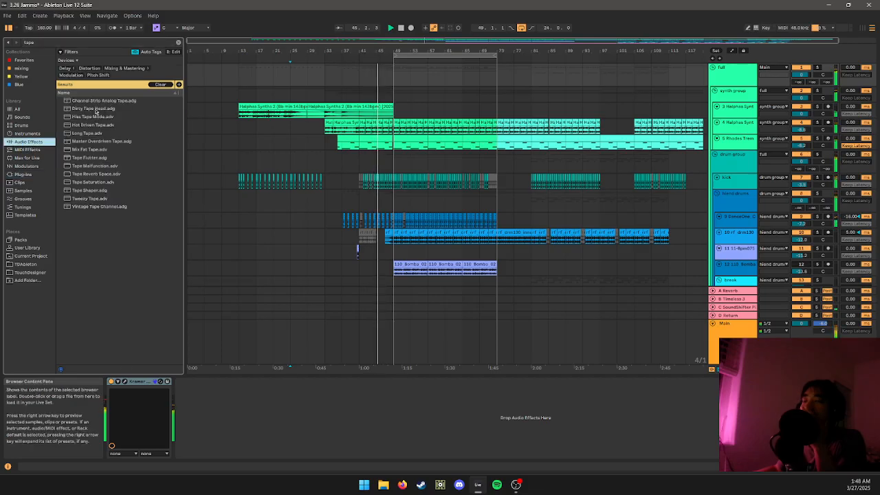
{"action": "left_click", "coordinate": [96, 109]}
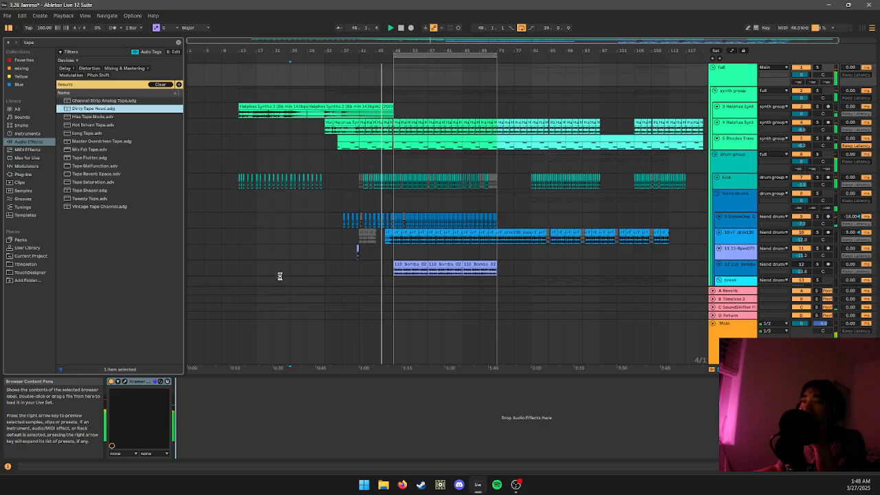
{"action": "left_click_drag", "start_coordinate": [279, 276], "coordinate": [281, 275]}
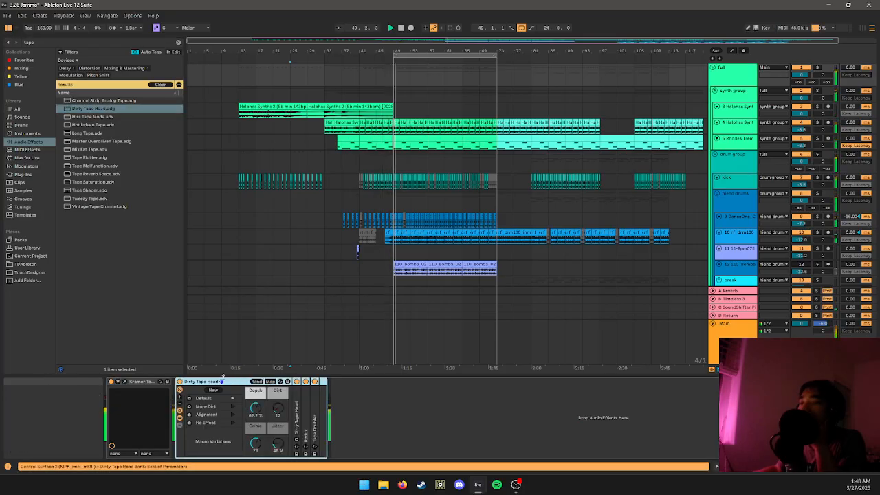
- Audition Dirty Tape Head's macro variations, return to Default, and move the rack ahead of Kramer Tape Stereo
{"action": "left_click", "coordinate": [232, 406]}
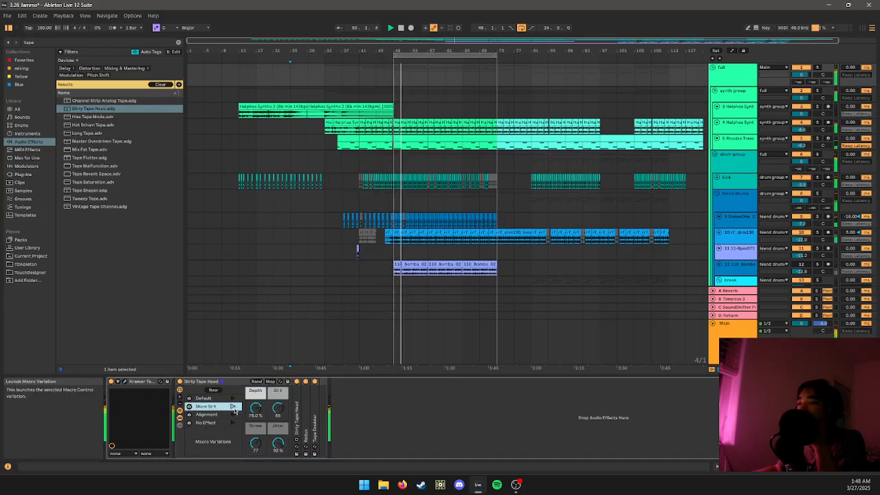
{"action": "left_click", "coordinate": [232, 414]}
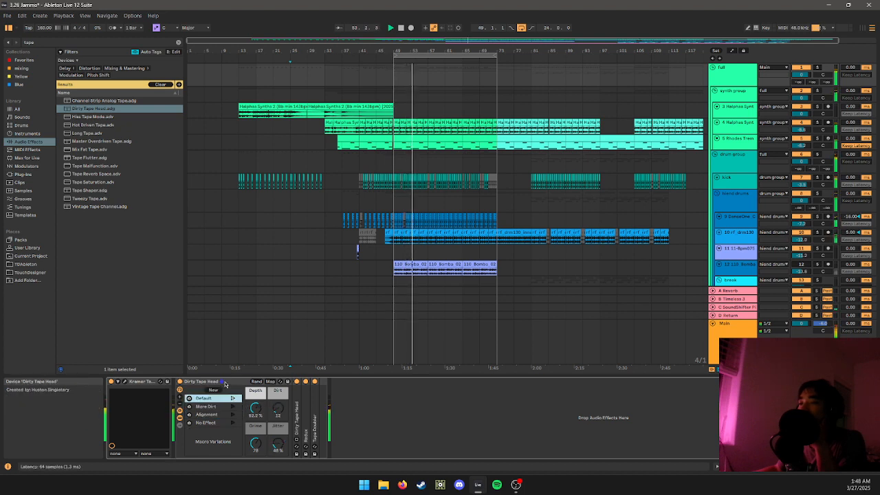
{"action": "left_click", "coordinate": [225, 383]}
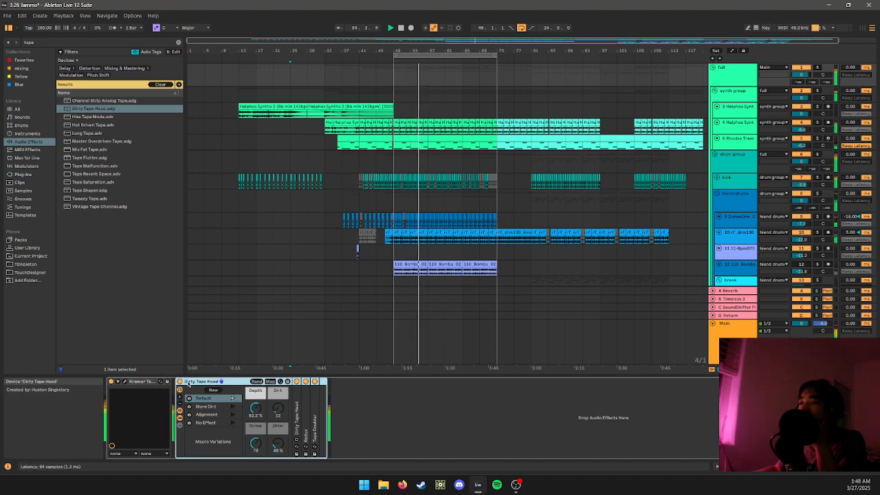
{"action": "left_click_drag", "start_coordinate": [188, 383], "coordinate": [124, 398]}
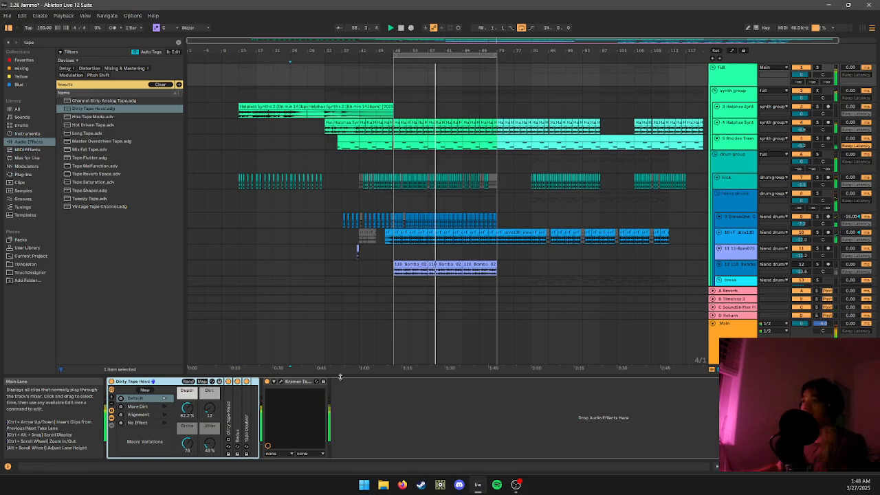
{"action": "left_click", "coordinate": [267, 381]}
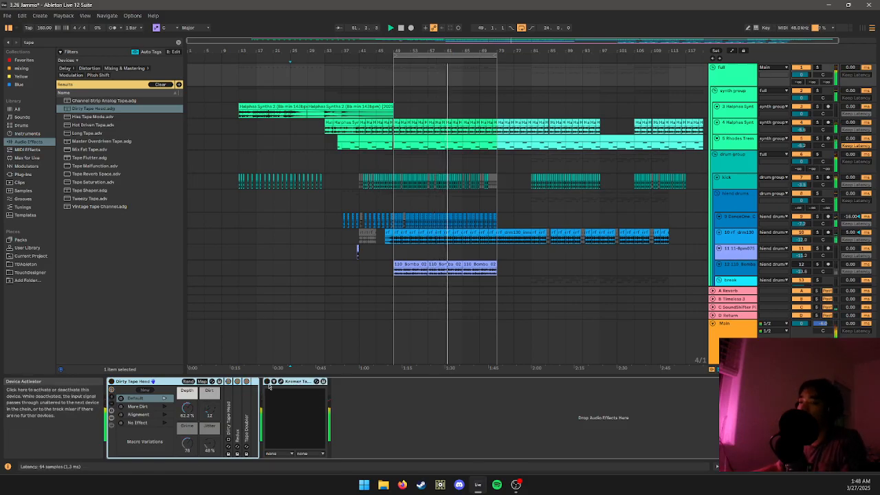
- Raise the volume of the vem seu puto track slightly
{"action": "left_click", "coordinate": [479, 280]}
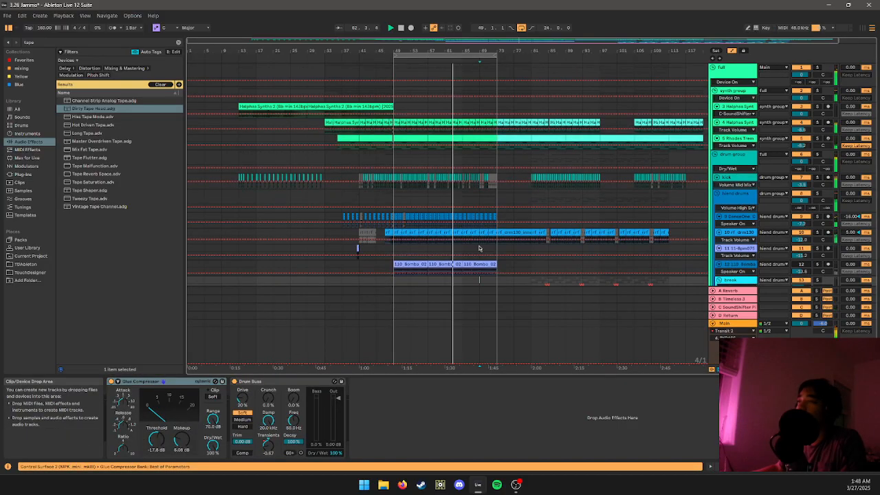
{"action": "scroll", "coordinate": [412, 220], "scroll_direction": "down", "scroll_amount": 5}
{"action": "scroll", "coordinate": [405, 207], "scroll_direction": "up", "scroll_amount": 5}
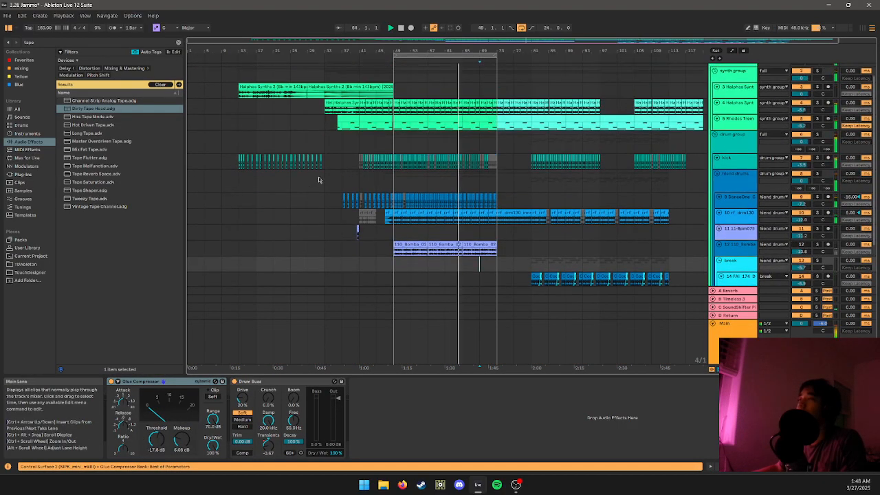
{"action": "left_click", "coordinate": [740, 232]}
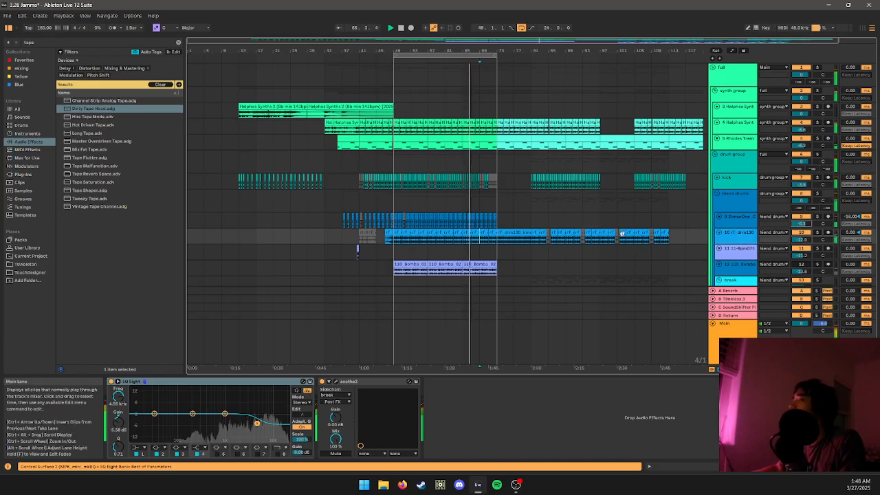
{"action": "scroll", "coordinate": [474, 229], "scroll_direction": "up", "scroll_amount": 3}
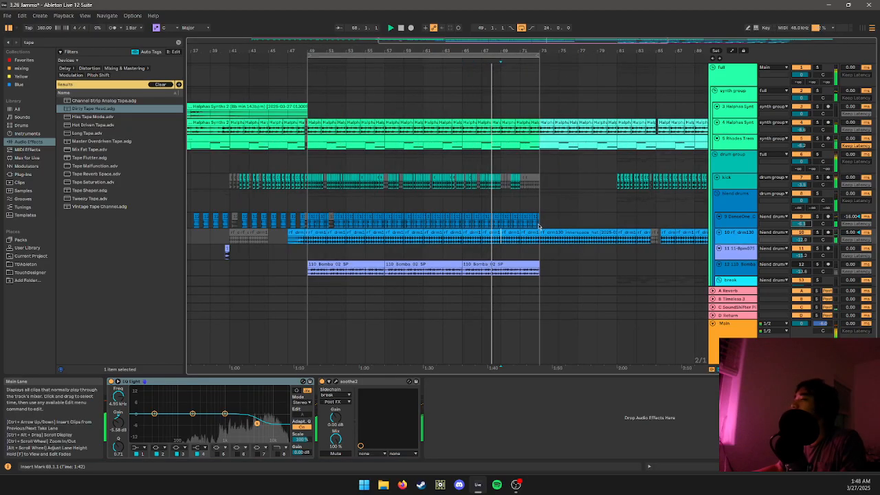
{"action": "scroll", "coordinate": [516, 253], "scroll_direction": "down", "scroll_amount": 3}
{"action": "scroll", "coordinate": [520, 268], "scroll_direction": "down", "scroll_amount": 4}
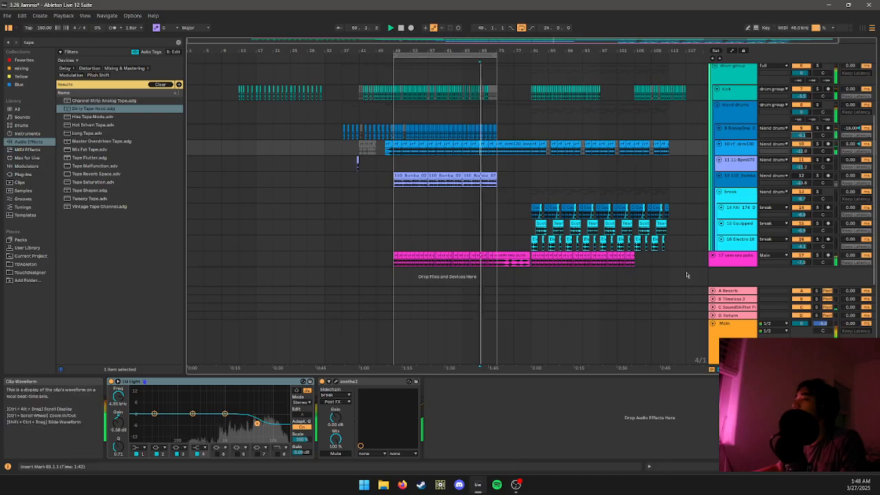
{"action": "left_click", "coordinate": [731, 263]}
{"action": "left_click_drag", "start_coordinate": [801, 263], "coordinate": [801, 258]}
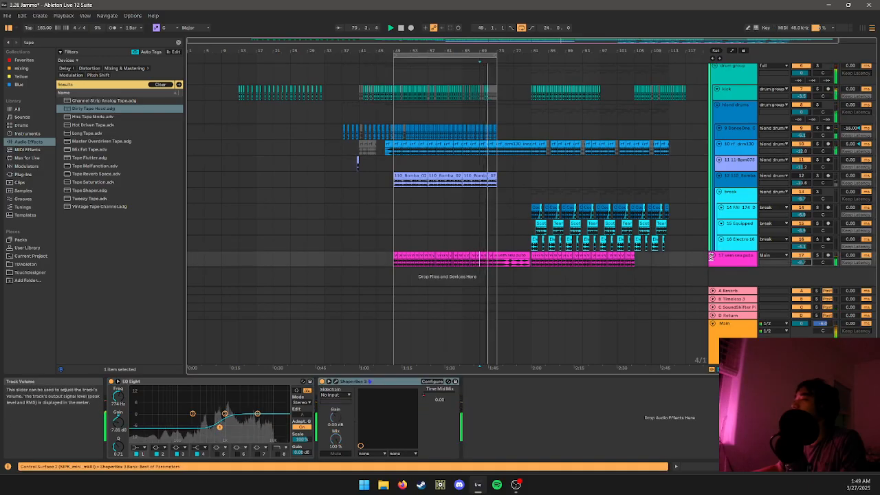
{"action": "left_click", "coordinate": [736, 262]}
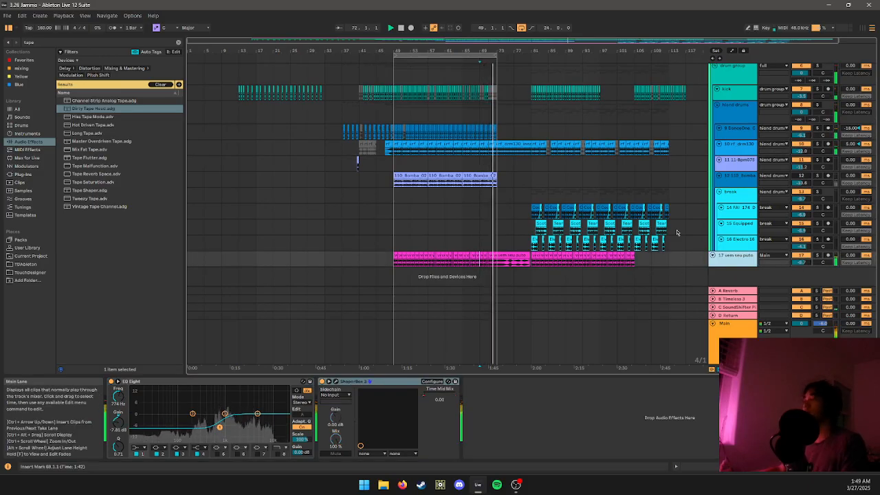
- Rename the full group track as soothe
{"action": "scroll", "coordinate": [674, 172], "scroll_direction": "up", "scroll_amount": 5}
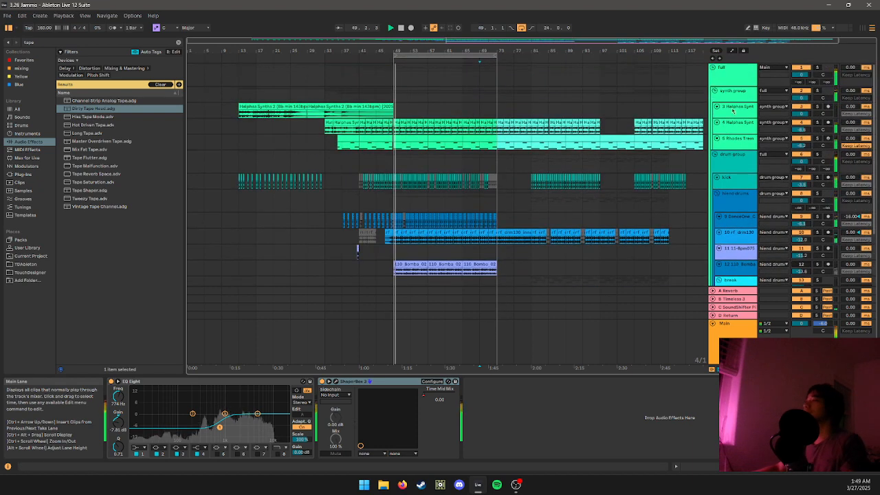
{"action": "left_click", "coordinate": [730, 97]}
{"action": "left_click", "coordinate": [730, 73]}
{"action": "scroll", "coordinate": [733, 110], "scroll_direction": "down", "scroll_amount": 4}
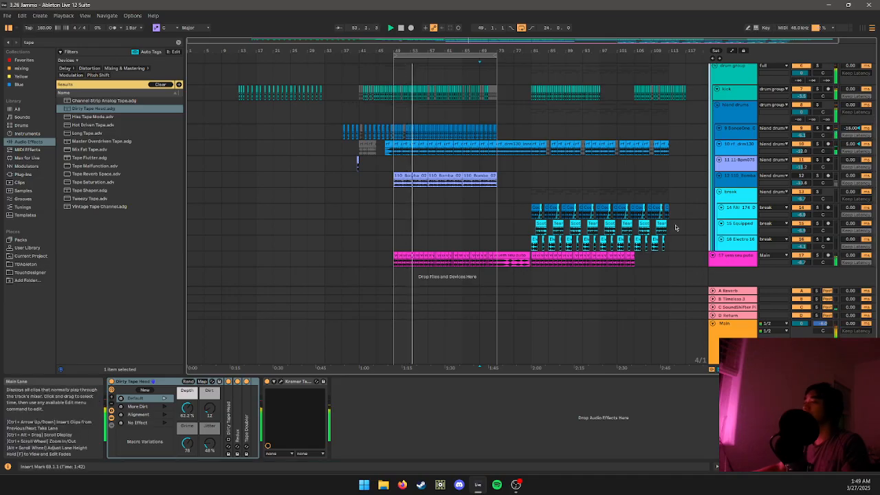
{"action": "scroll", "coordinate": [676, 216], "scroll_direction": "up", "scroll_amount": 3}
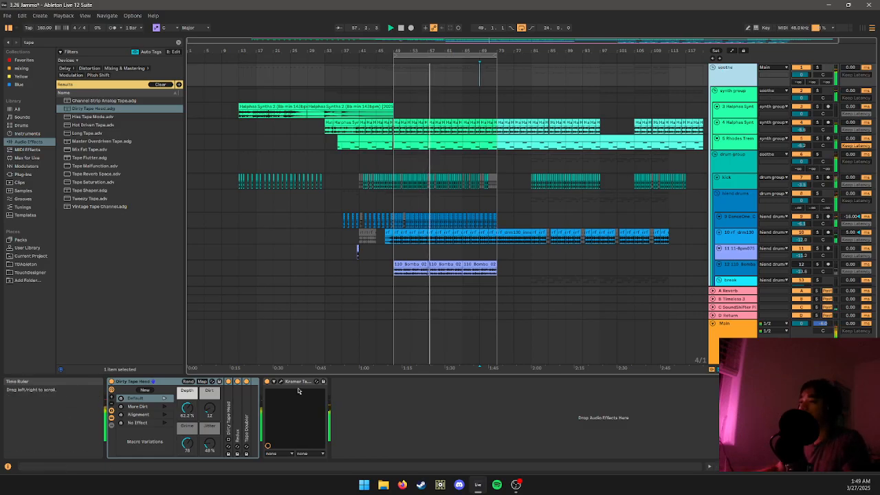
- Move Dirty Tape Head and Kramer Tape Stereo from the soothe group to the Main track, placing them before the reastream plug-in
{"action": "left_click_drag", "start_coordinate": [297, 381], "coordinate": [239, 380]}
{"action": "double_click", "coordinate": [165, 381]}
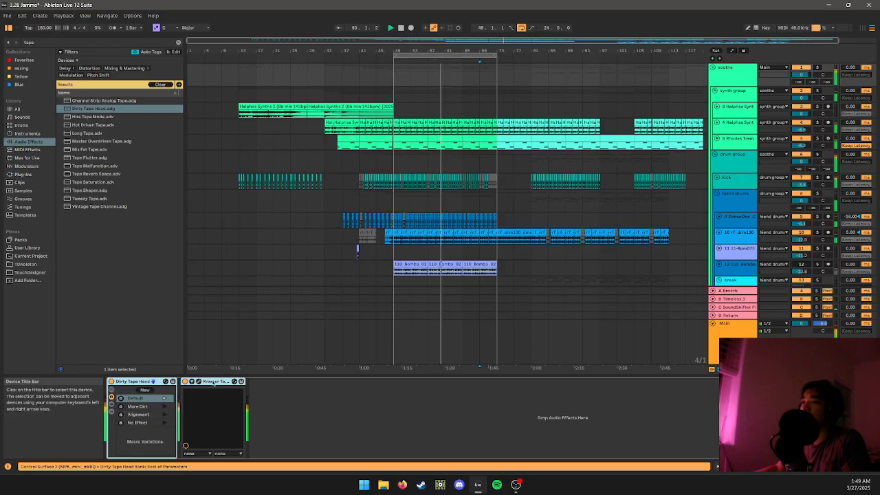
{"action": "left_click", "coordinate": [191, 346]}
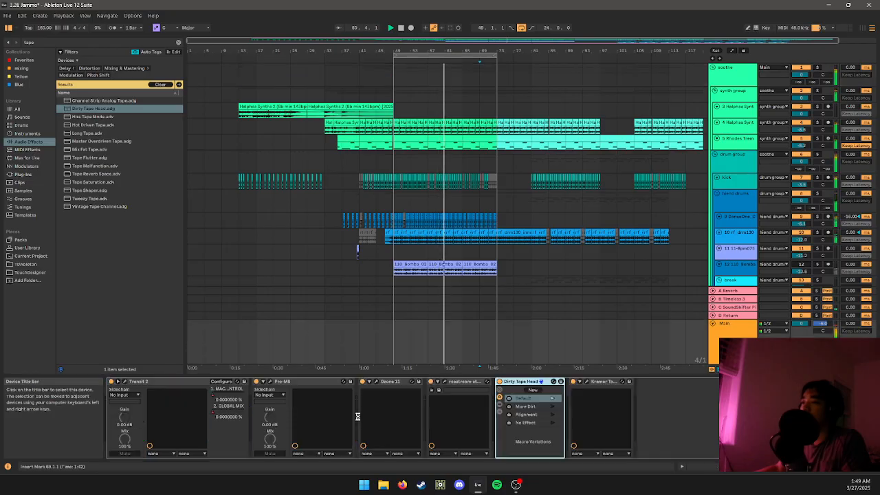
{"action": "left_click", "coordinate": [532, 388]}
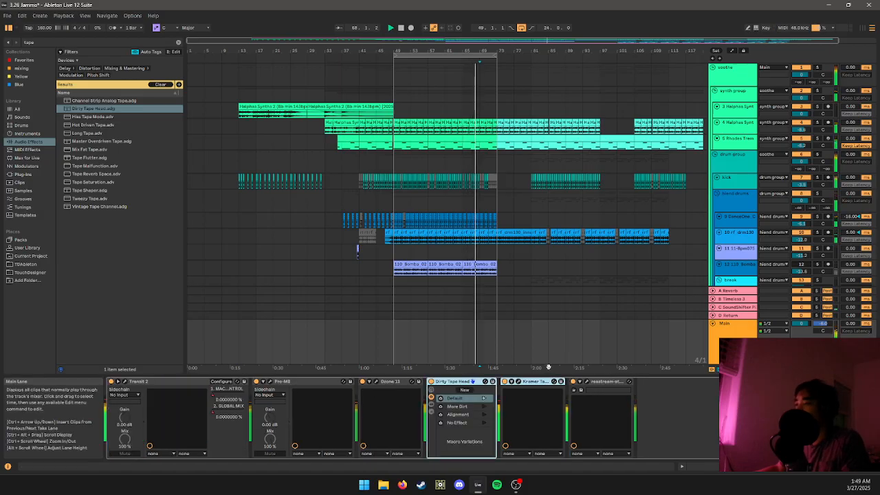
- Show the Dirty Tape Head rack's chain and inspect its inner Shaper and Tape Doubler devices
{"action": "left_click", "coordinate": [431, 413]}
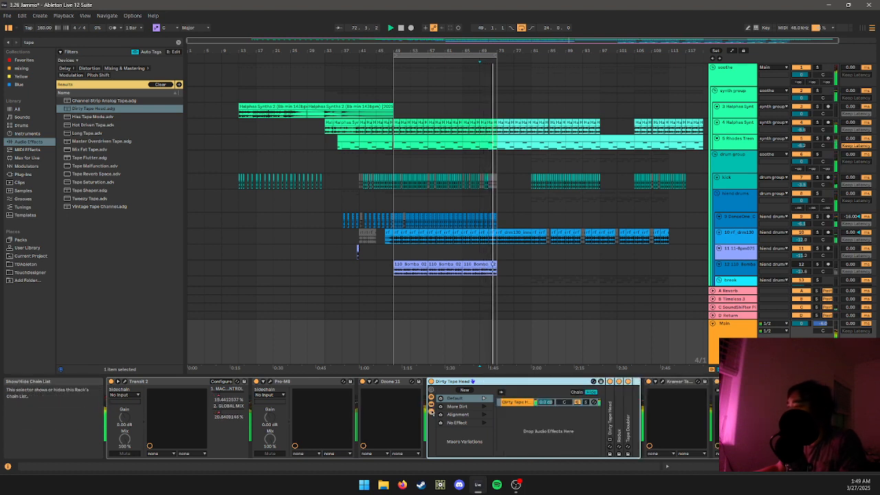
{"action": "double_click", "coordinate": [617, 424]}
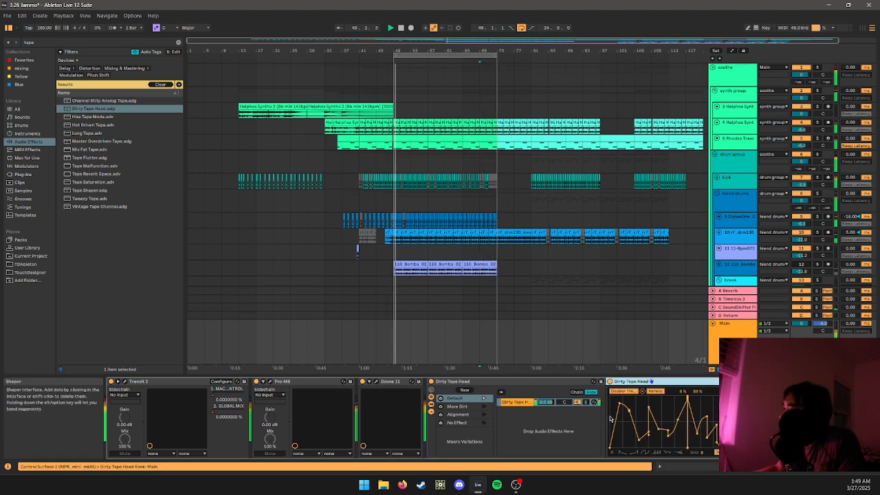
{"action": "double_click", "coordinate": [627, 382]}
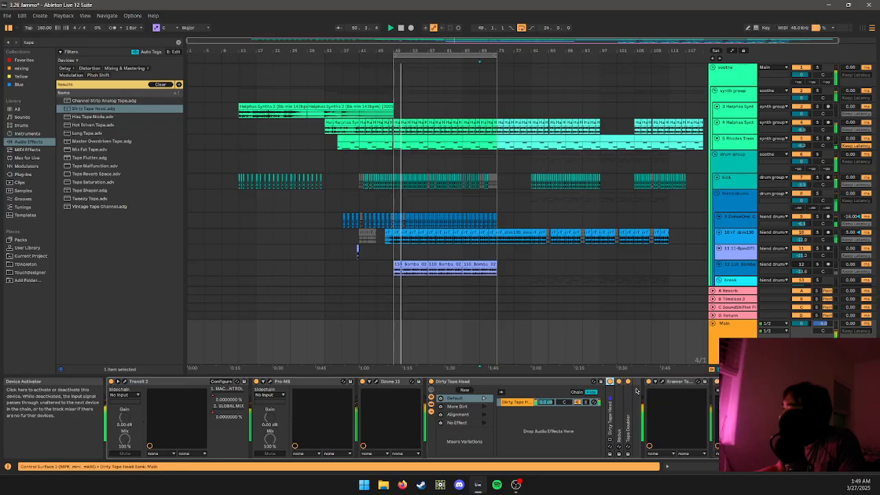
{"action": "double_click", "coordinate": [629, 400]}
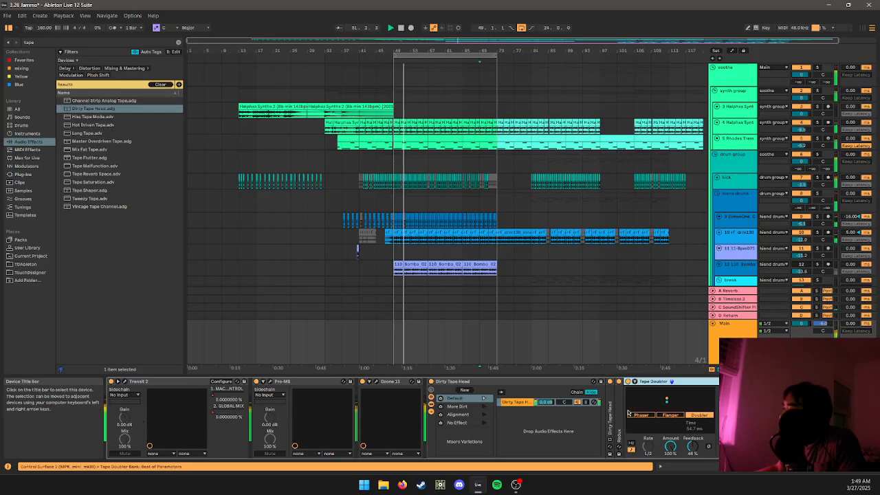
{"action": "double_click", "coordinate": [650, 383]}
- Place Dirty Tape Head first in the Main track's device chain and Kramer Tape Stereo between Pro-MB and Ozone 11
{"action": "left_click_drag", "start_coordinate": [488, 382], "coordinate": [134, 384]}
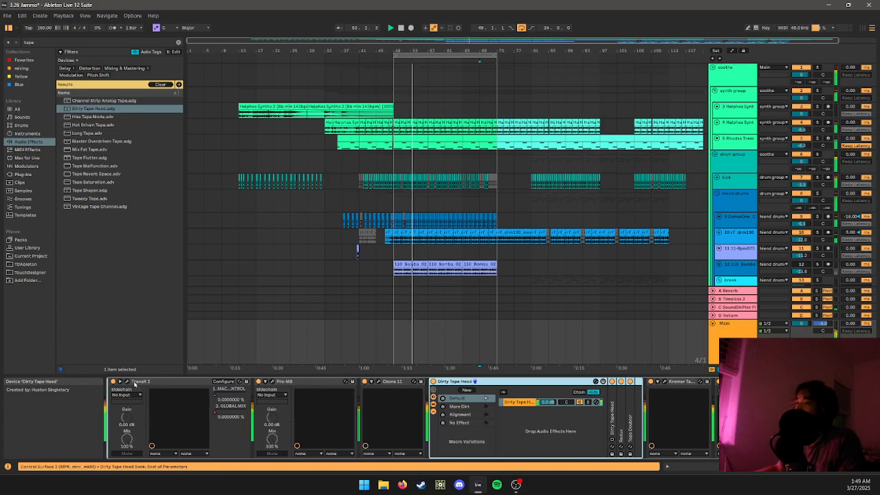
{"action": "left_click_drag", "start_coordinate": [369, 367], "coordinate": [113, 387]}
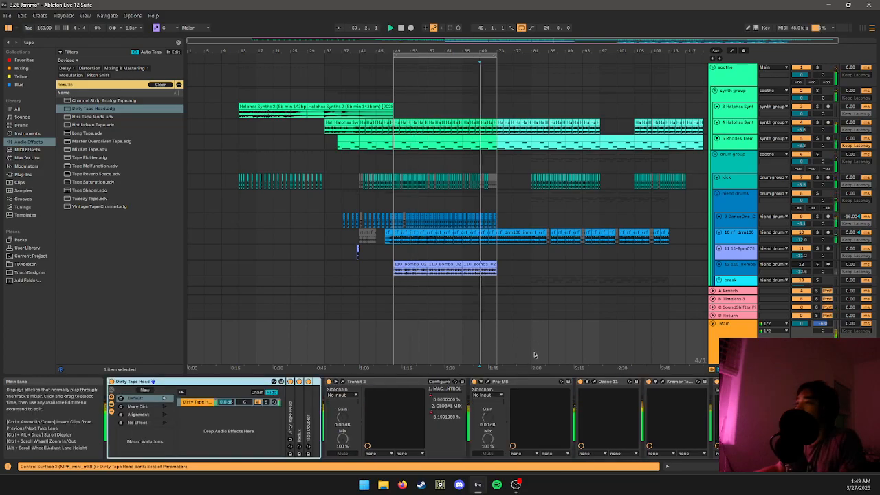
{"action": "left_click", "coordinate": [675, 382]}
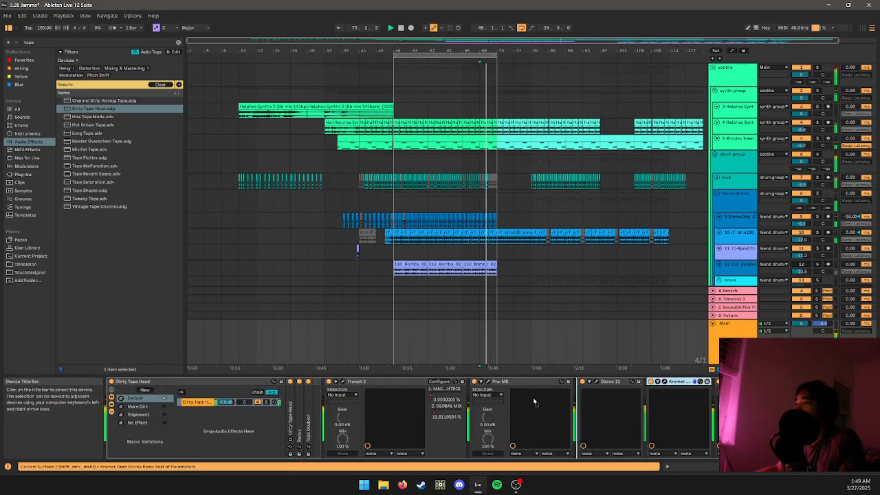
{"action": "left_click_drag", "start_coordinate": [363, 396], "coordinate": [343, 385]}
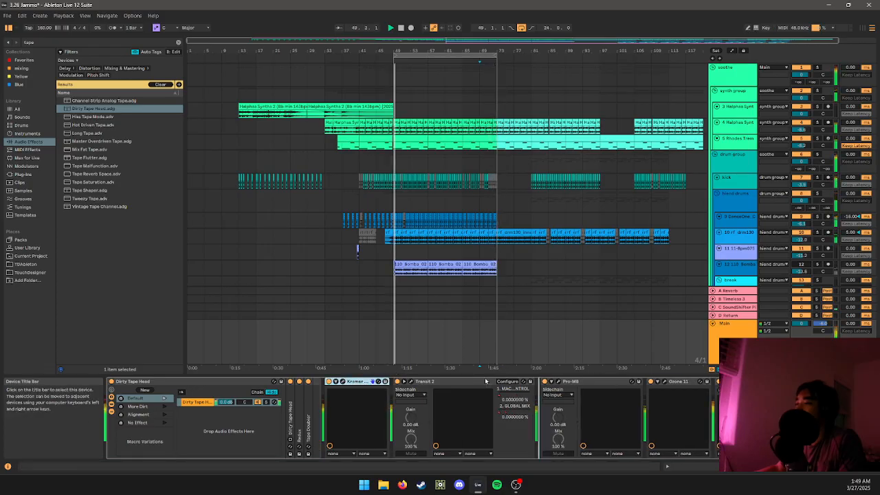
{"action": "left_click_drag", "start_coordinate": [358, 381], "coordinate": [624, 385]}
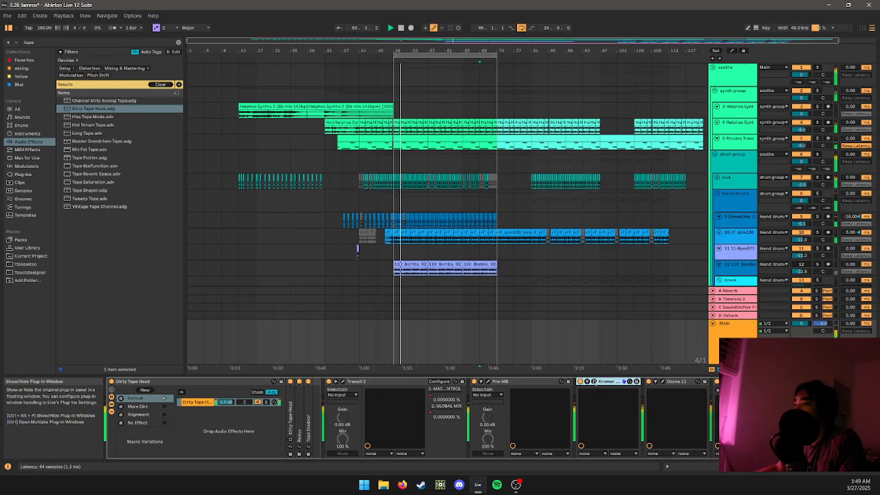
- Check Kramer Tape Stereo's settings on the Main track and close its plug-in window
{"action": "left_click", "coordinate": [594, 381]}
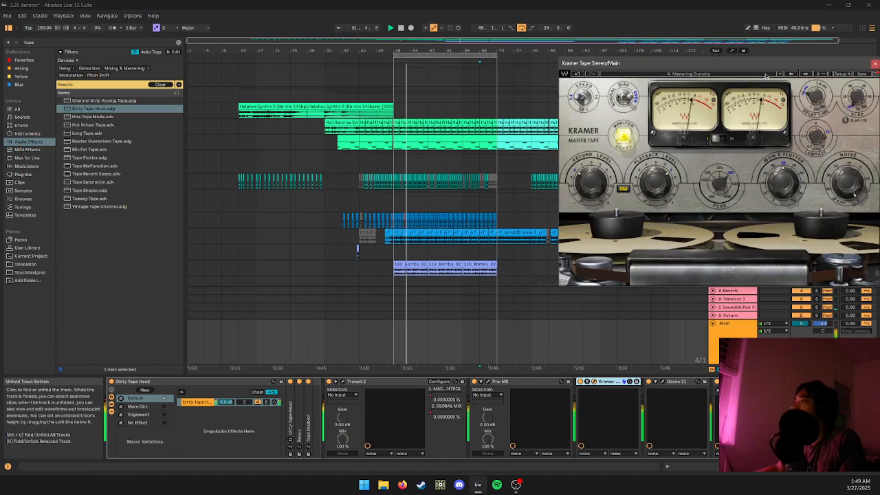
{"action": "left_click", "coordinate": [835, 73]}
{"action": "left_click", "coordinate": [875, 64]}
{"action": "left_click", "coordinate": [875, 64]}
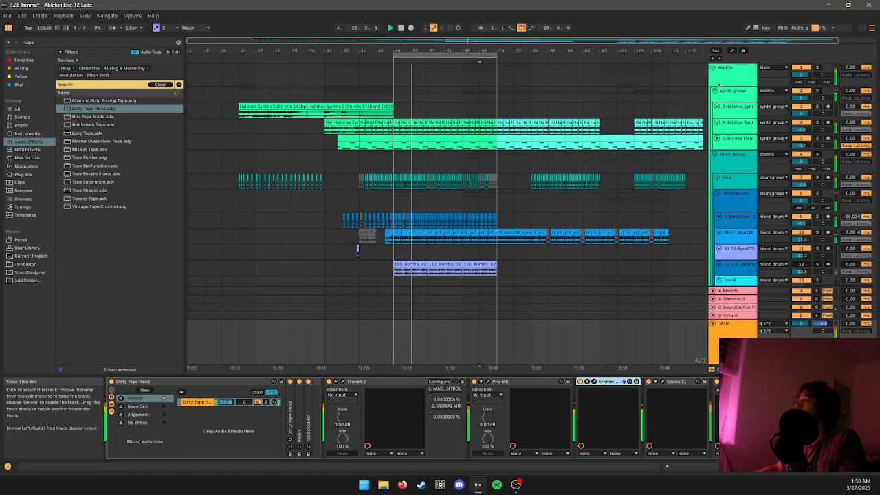
- Search the plug-ins for "cla" and add CLA MixHub Stereo at the start of the Main track's device chain
{"action": "left_click", "coordinate": [22, 174]}
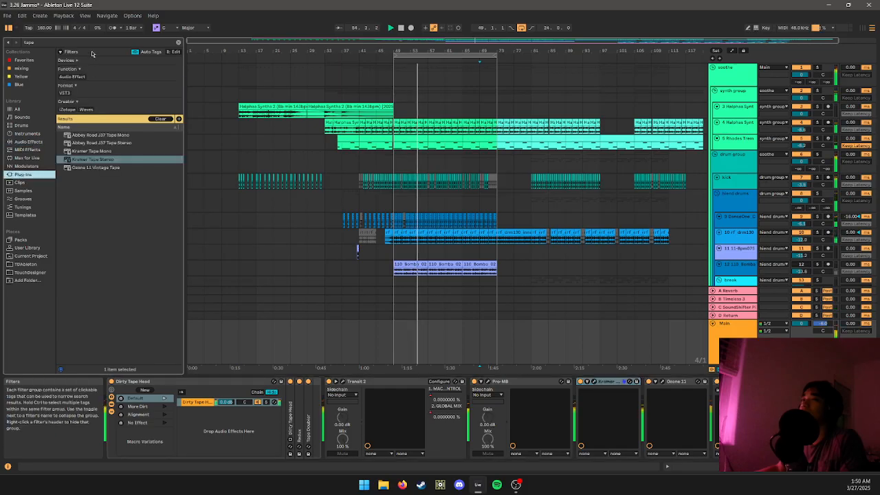
{"action": "left_click", "coordinate": [91, 42]}
{"action": "type", "text": "clas"}
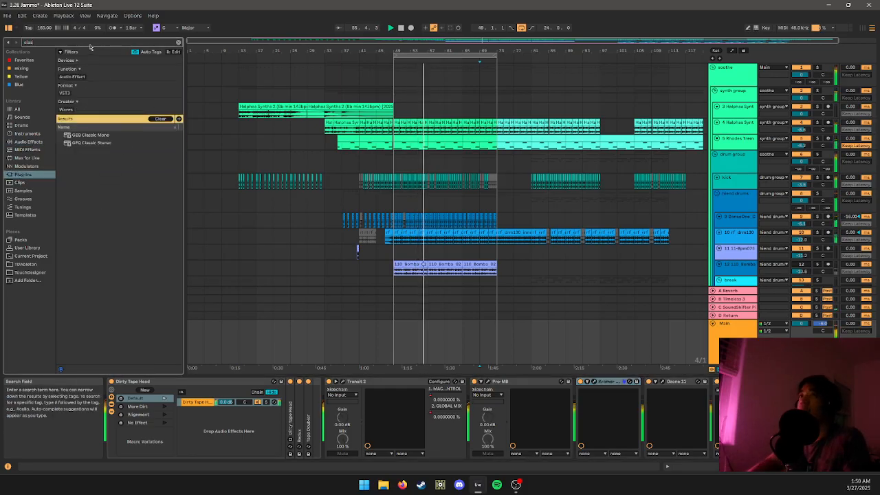
{"action": "key", "text": "BackSpace"}
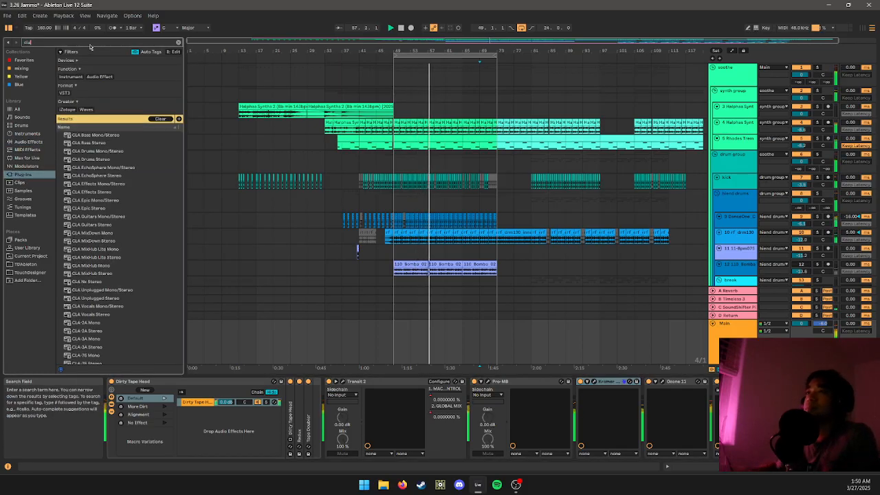
{"action": "scroll", "coordinate": [104, 208], "scroll_direction": "down", "scroll_amount": 3}
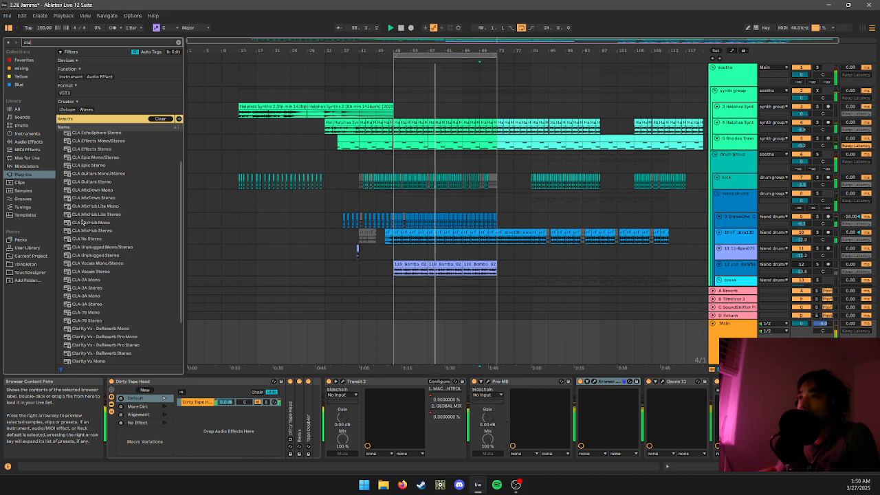
{"action": "left_click", "coordinate": [91, 231]}
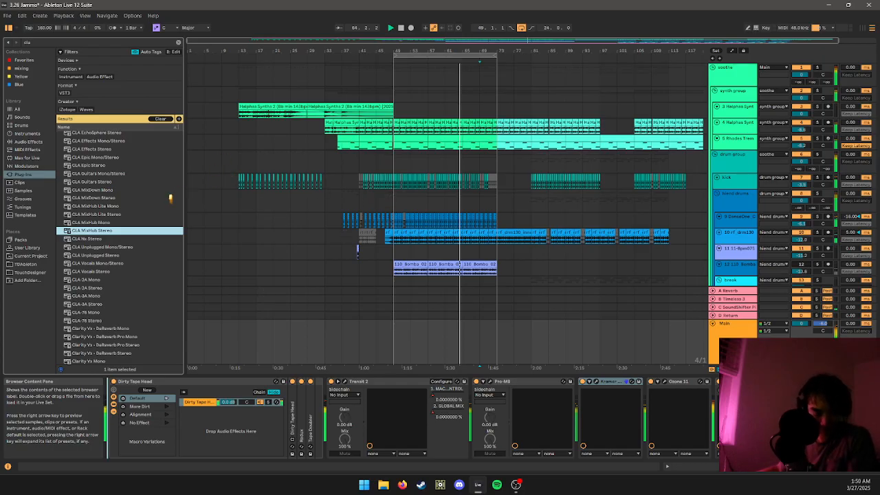
{"action": "key", "text": "Return"}
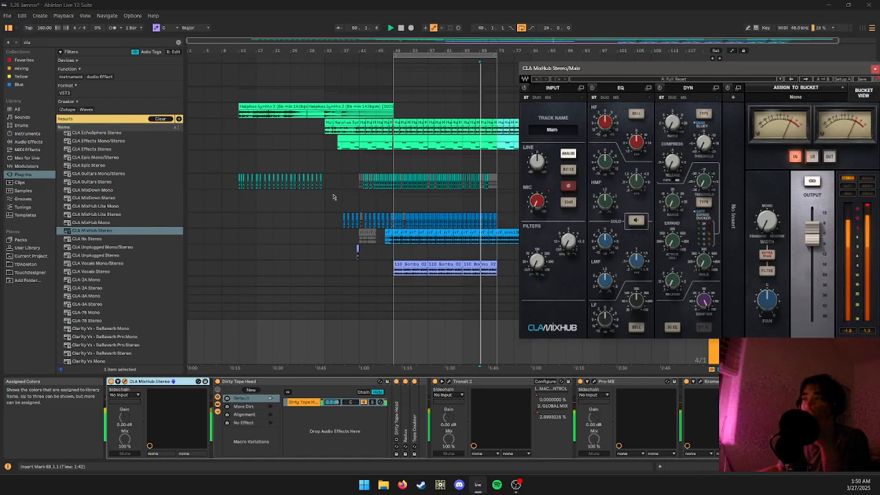
- Try a CLA Other factory preset in CLA MixHub Stereo on the Main track and close its plug-in window
{"action": "left_click", "coordinate": [663, 80]}
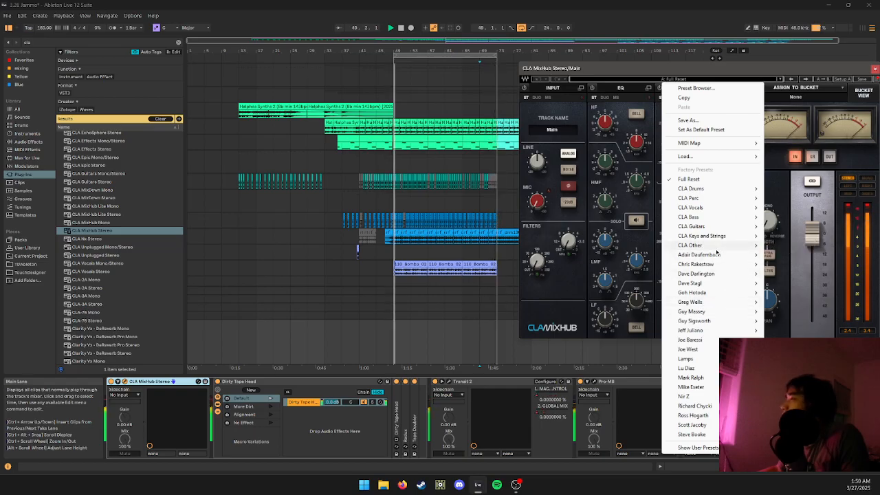
{"action": "mouse_move", "coordinate": [720, 254]}
{"action": "left_click", "coordinate": [778, 255]}
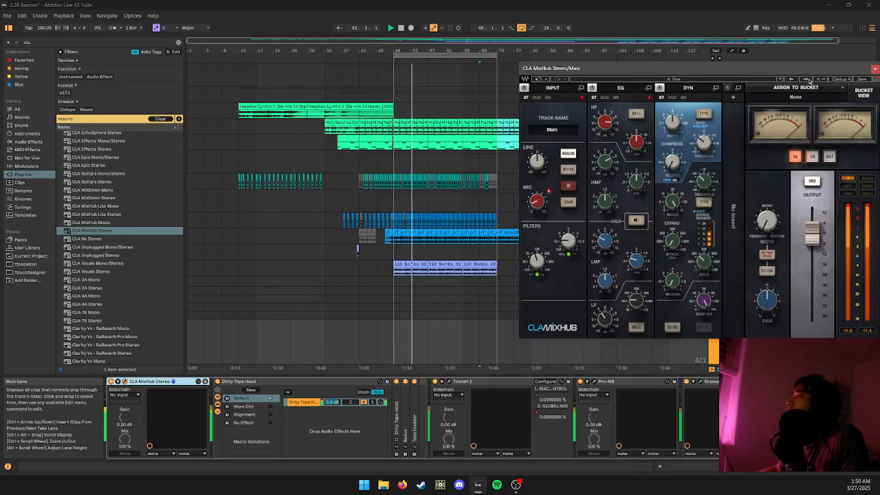
{"action": "left_click", "coordinate": [874, 68]}
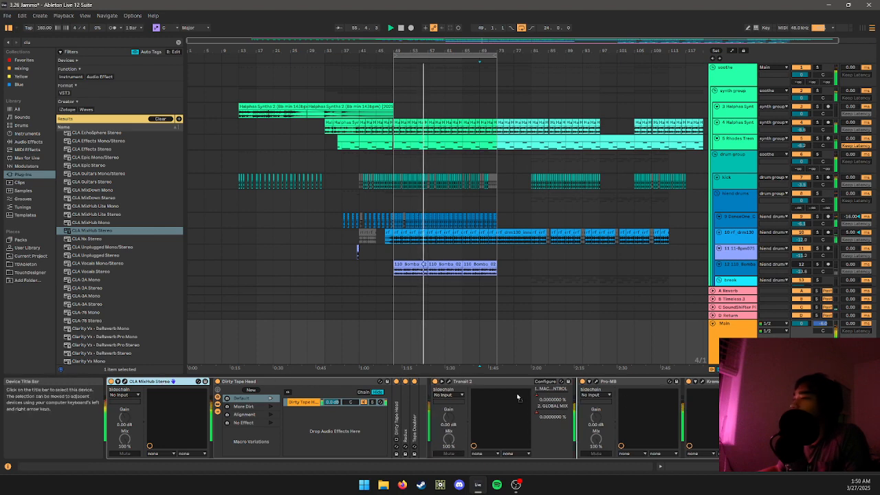
- Move CLA MixHub Stereo between Kramer Tape Stereo and Ozone 11, and deactivate Kramer Tape Stereo and Dirty Tape Head
{"action": "key", "text": "Delete"}
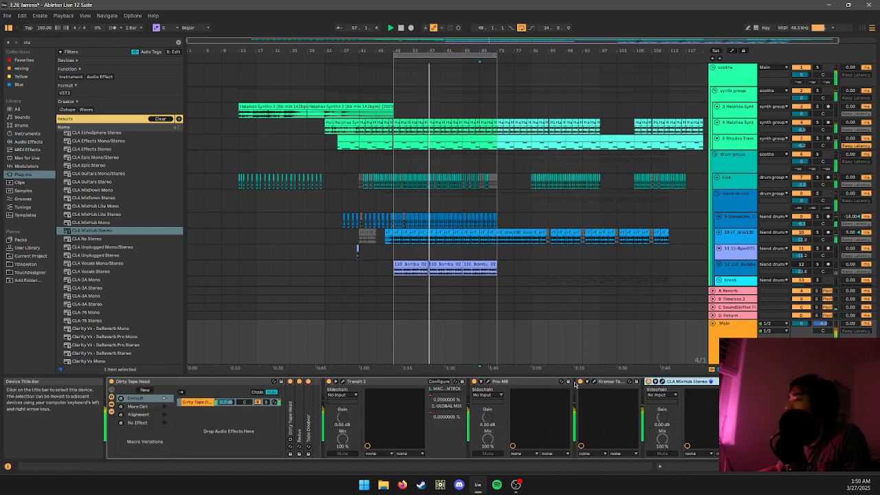
{"action": "left_click", "coordinate": [586, 383]}
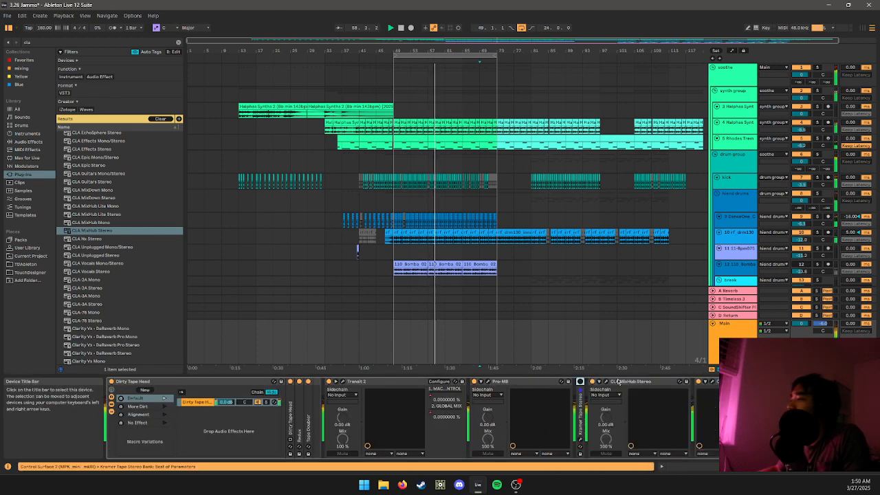
{"action": "left_click", "coordinate": [112, 381]}
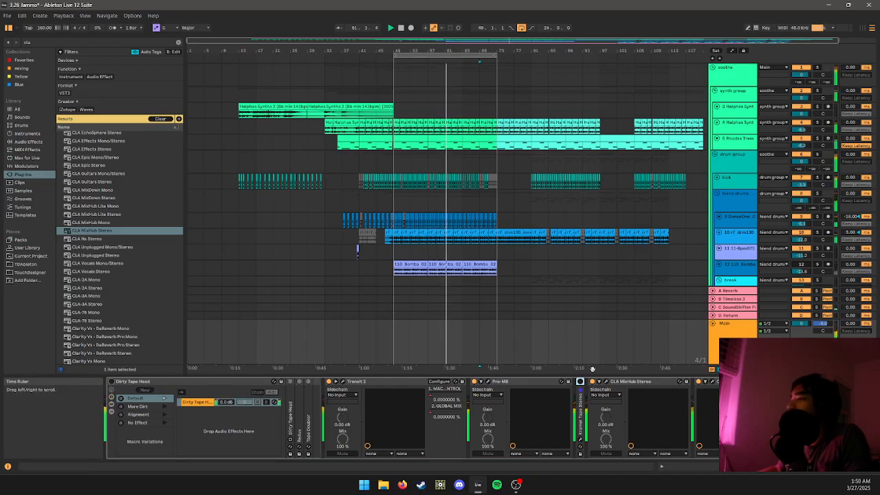
- Reopen CLA MixHub Stereo's plug-in window and lower its HF equaliser gain
{"action": "left_click", "coordinate": [606, 381]}
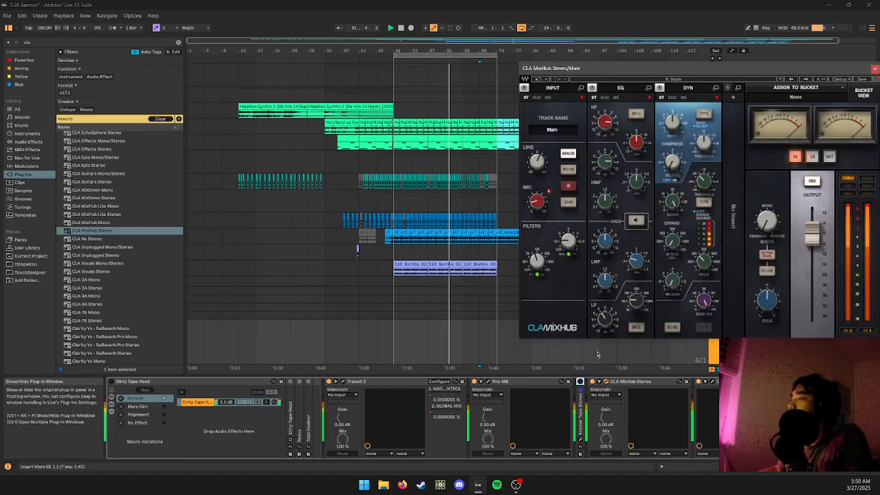
{"action": "left_click", "coordinate": [680, 79]}
{"action": "left_click", "coordinate": [569, 276]}
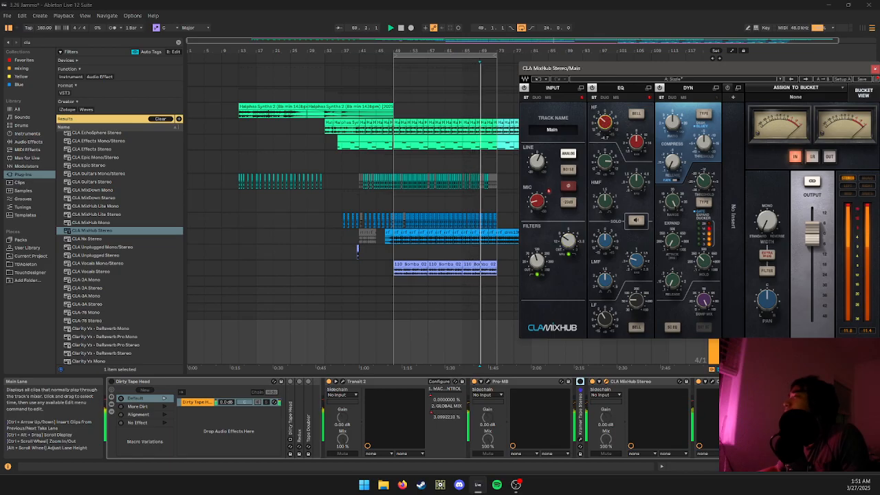
- Examine CLA MixHub's factory presets by engineer without loading one, and close the plug-in window
{"action": "left_click", "coordinate": [674, 81]}
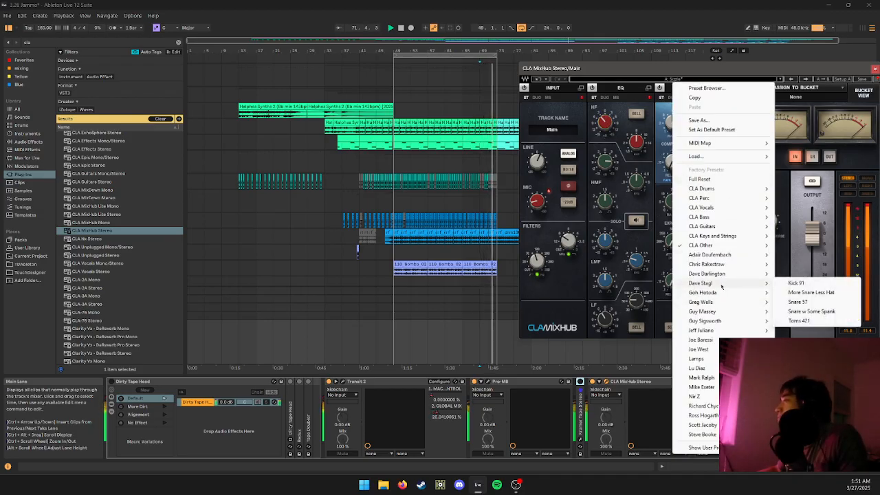
{"action": "mouse_move", "coordinate": [719, 322]}
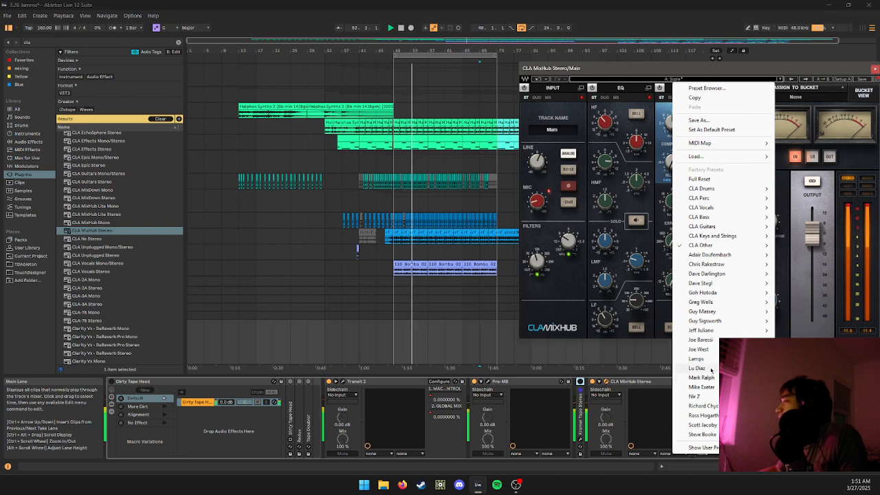
{"action": "mouse_move", "coordinate": [709, 393]}
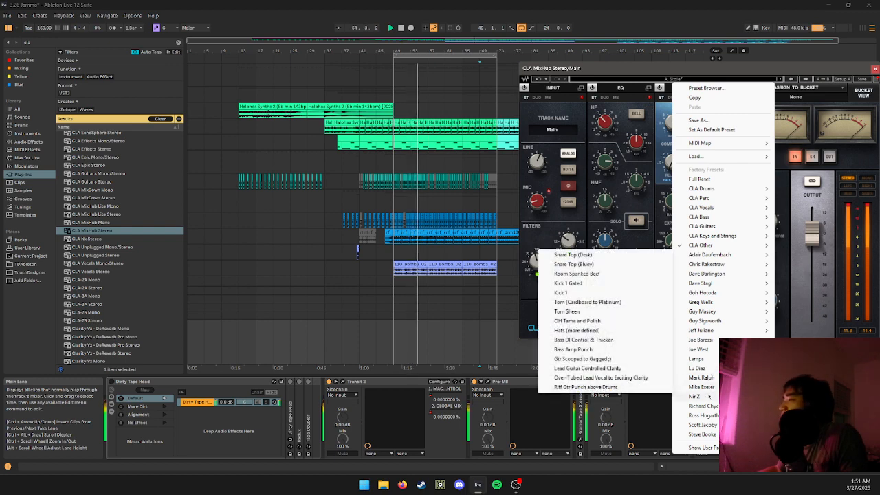
{"action": "mouse_move", "coordinate": [709, 424]}
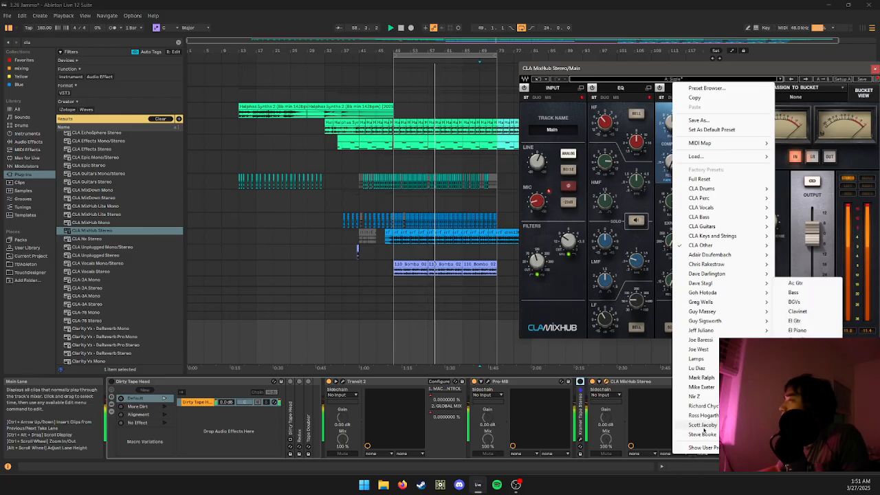
{"action": "left_click", "coordinate": [875, 70]}
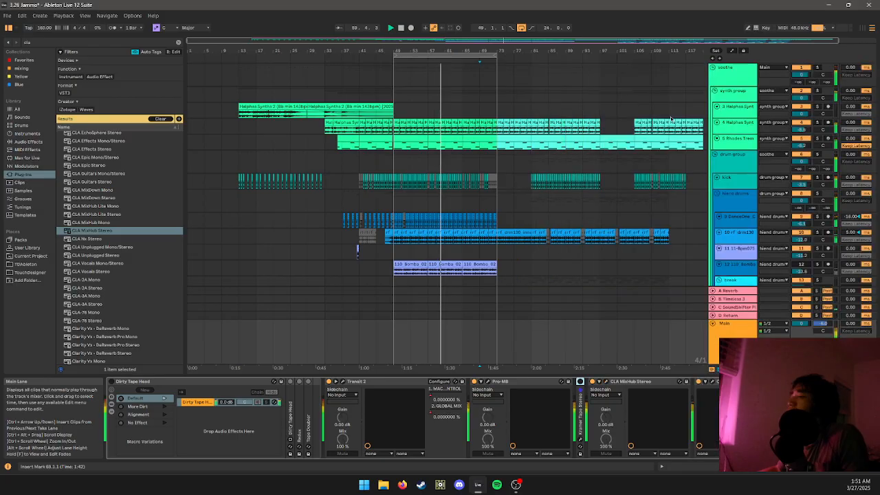
- Delete Dirty Tape Head, Kramer Tape Stereo and CLA MixHub Stereo from the Main track's device chain
{"action": "left_click", "coordinate": [202, 390]}
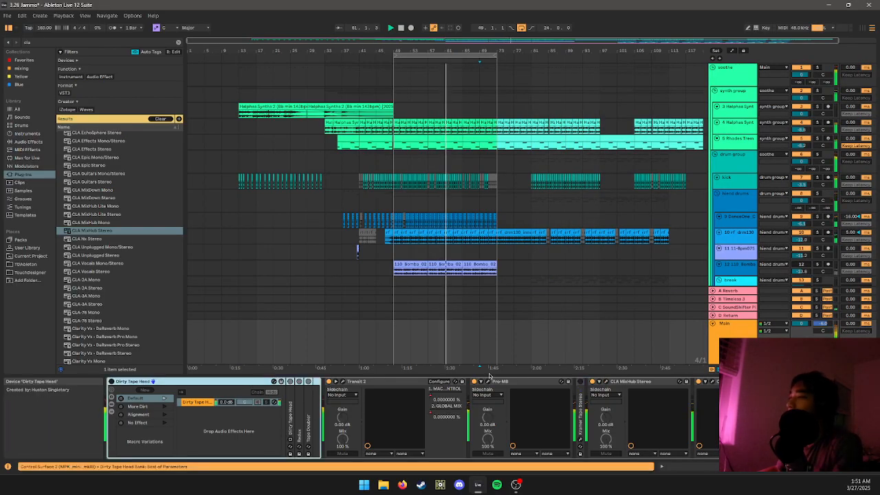
{"action": "key", "text": "Delete"}
{"action": "left_click", "coordinate": [365, 419]}
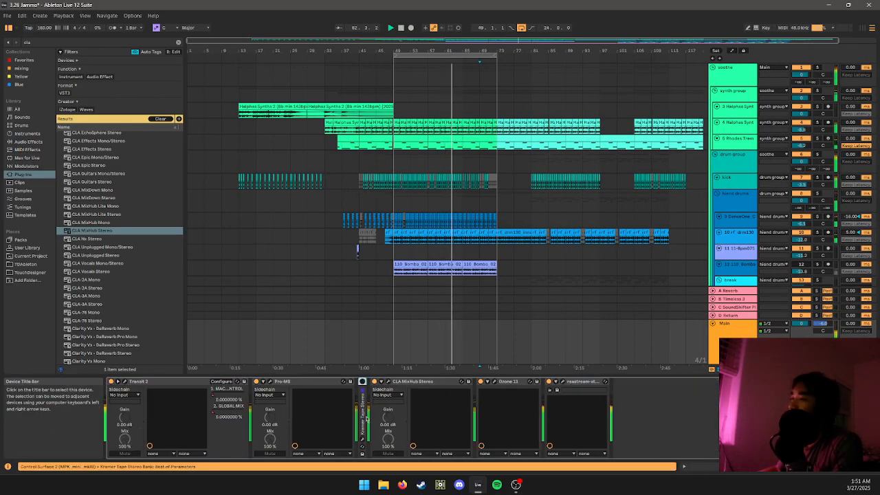
{"action": "key", "text": "Delete"}
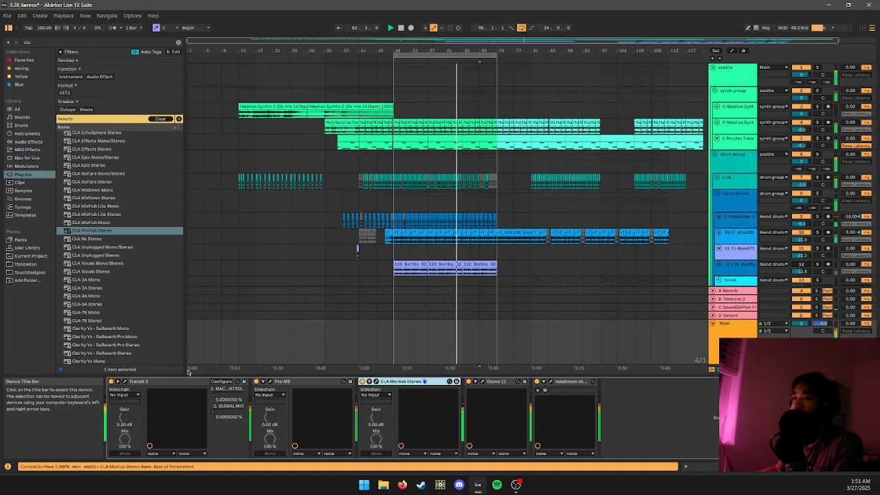
{"action": "key", "text": "Delete"}
{"action": "scroll", "coordinate": [115, 315], "scroll_direction": "down", "scroll_amount": 3}
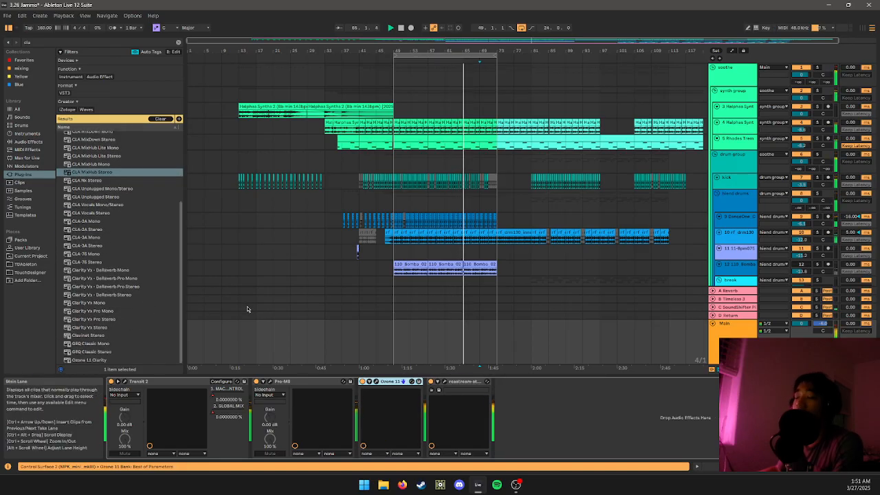
{"action": "left_click", "coordinate": [524, 280]}
{"action": "scroll", "coordinate": [468, 281], "scroll_direction": "down", "scroll_amount": 1}
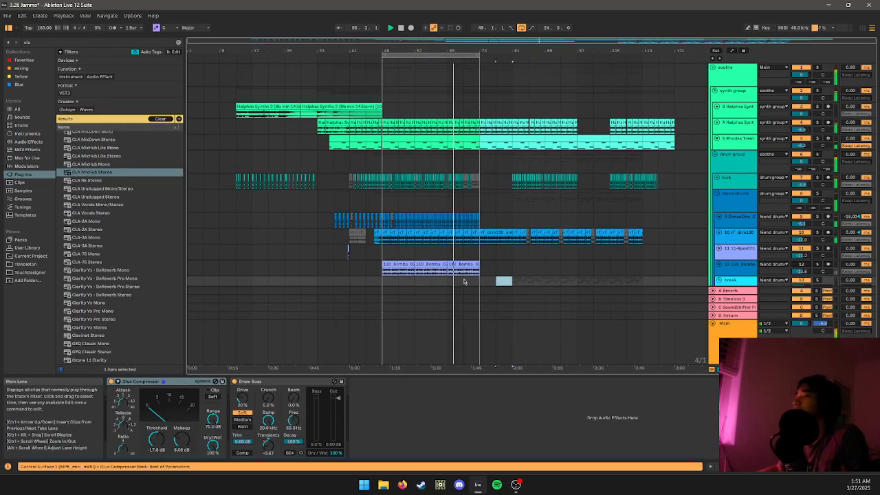
{"action": "key", "text": "u"}
{"action": "key", "text": "u"}
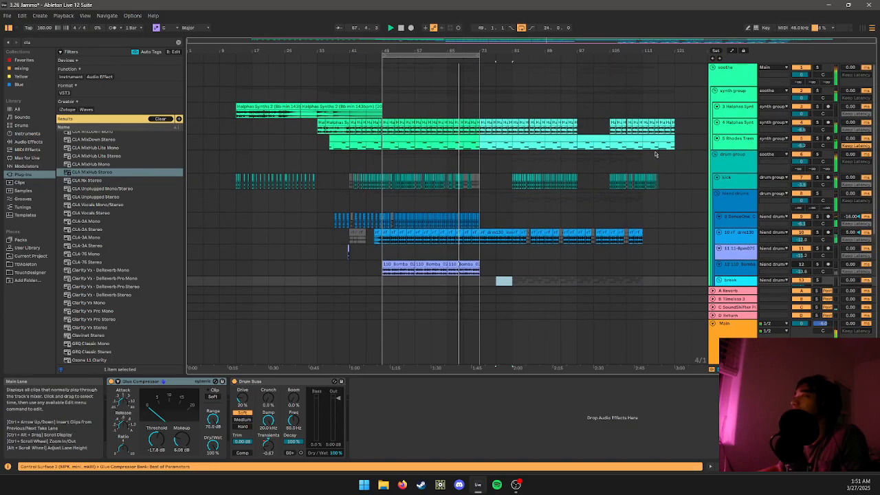
- Search the plug-ins for "soothe" and add soothe2 to the soothe group track
{"action": "left_click", "coordinate": [742, 78]}
{"action": "left_click", "coordinate": [152, 44]}
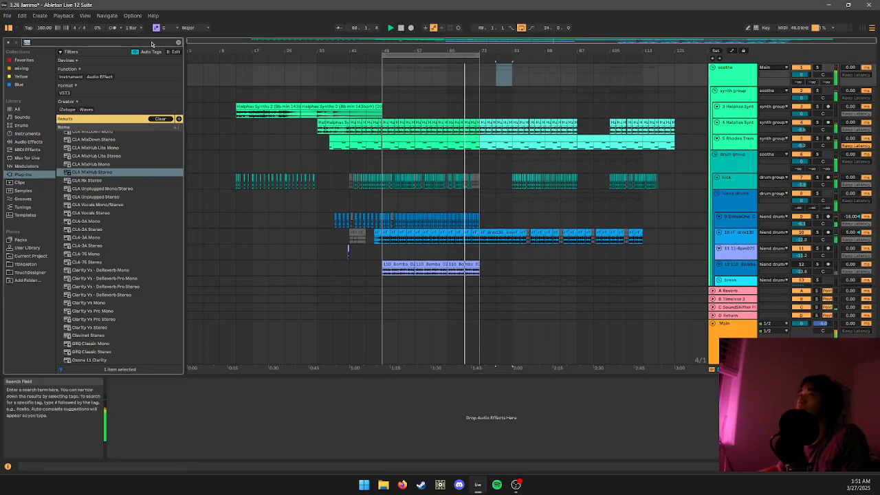
{"action": "type", "text": "soothe"}
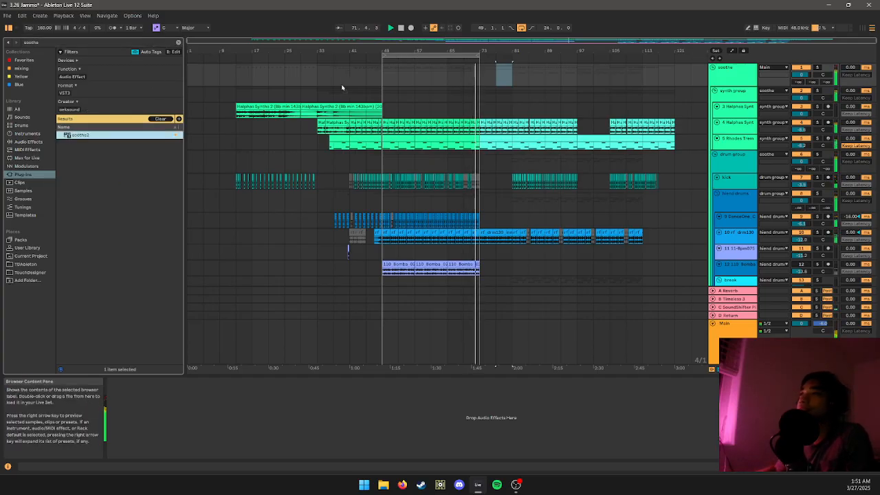
{"action": "key", "text": "Return"}
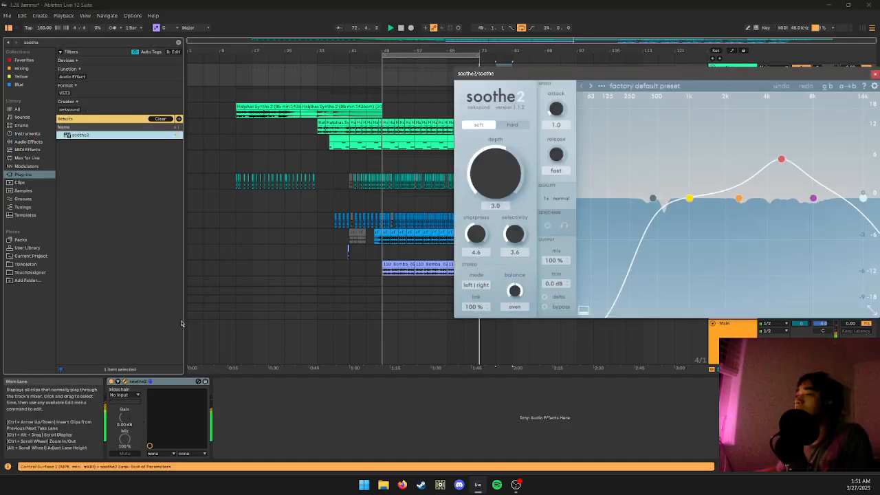
- Enable soothe2's external sidechain with track 17 as its source, and move band 3 to about 8.3 kHz and 7.2 dB
{"action": "left_click", "coordinate": [125, 394]}
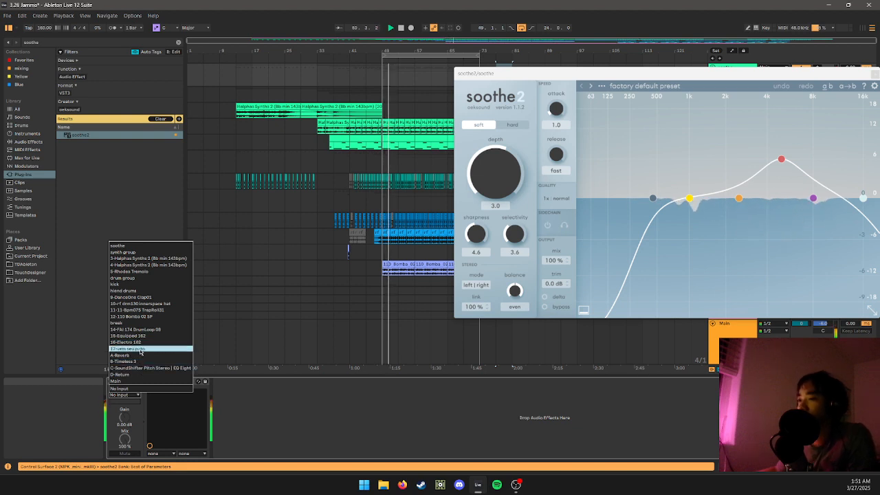
{"action": "left_click", "coordinate": [140, 351]}
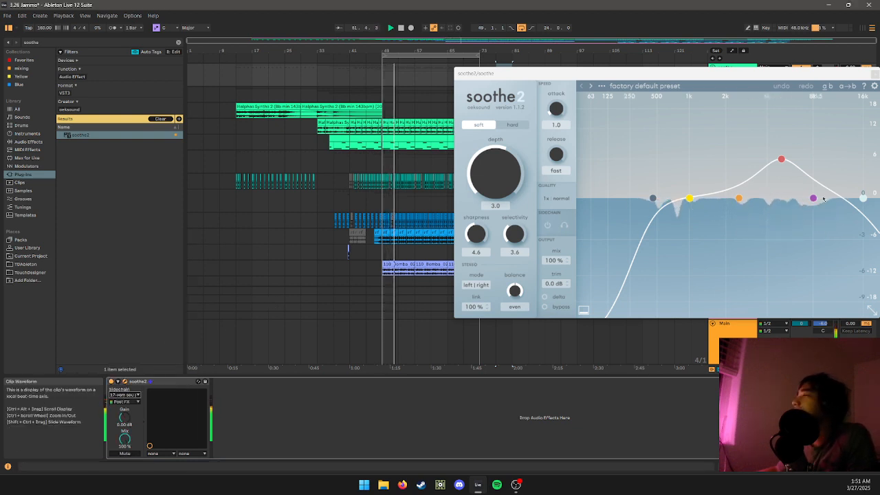
{"action": "left_click_drag", "start_coordinate": [781, 160], "coordinate": [815, 152]}
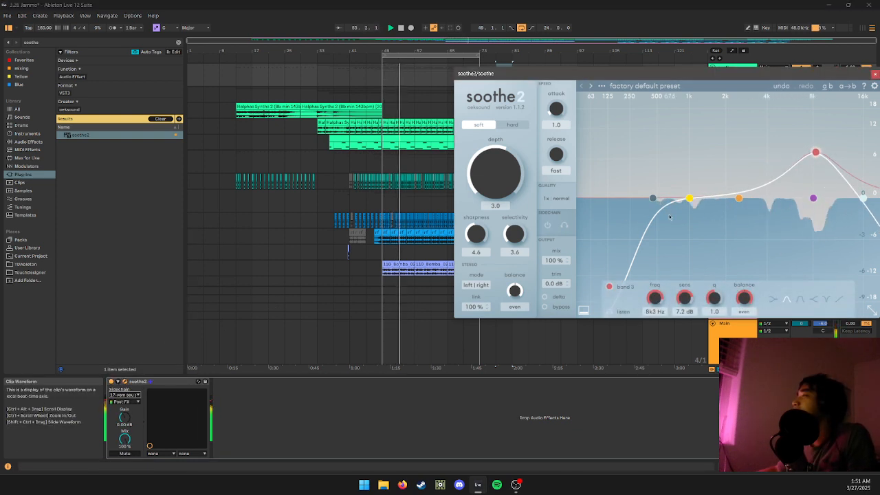
{"action": "left_click", "coordinate": [547, 225]}
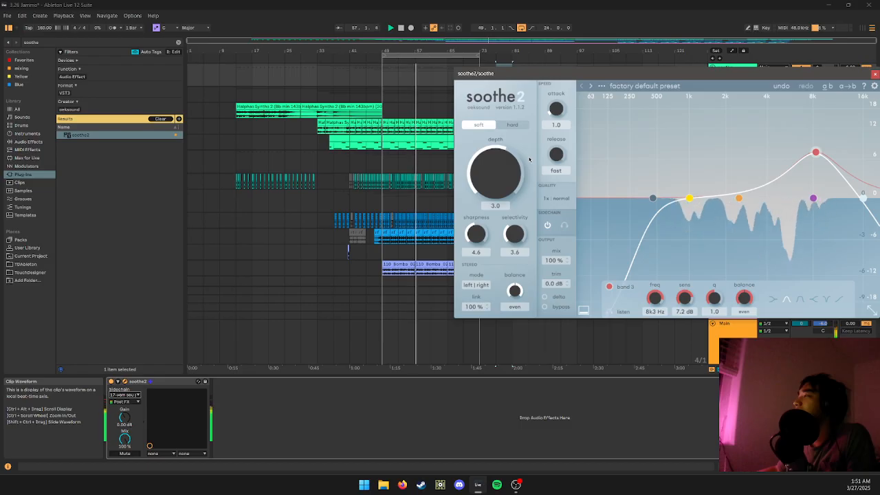
- Restart playback to audition soothe2 on the soothe group, and move its band 3 to about 11.3 kHz and 8.6 dB
{"action": "left_click", "coordinate": [452, 141]}
{"action": "key", "text": "space"}
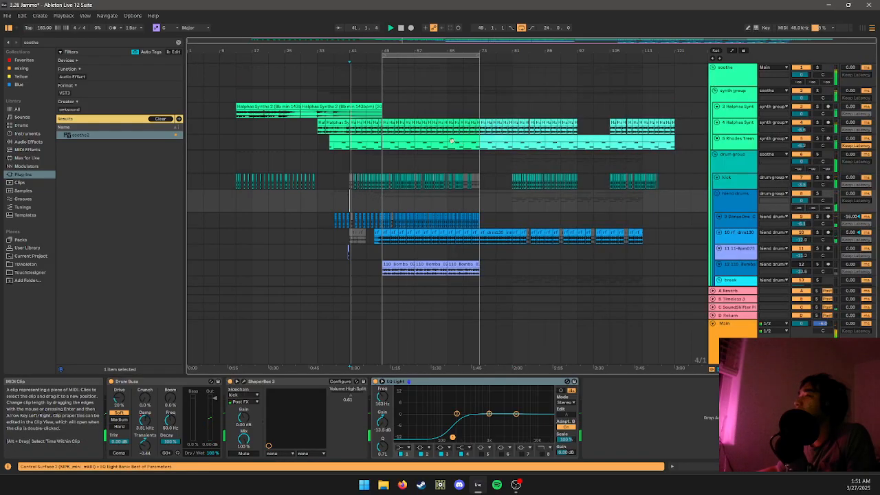
{"action": "left_click", "coordinate": [366, 76]}
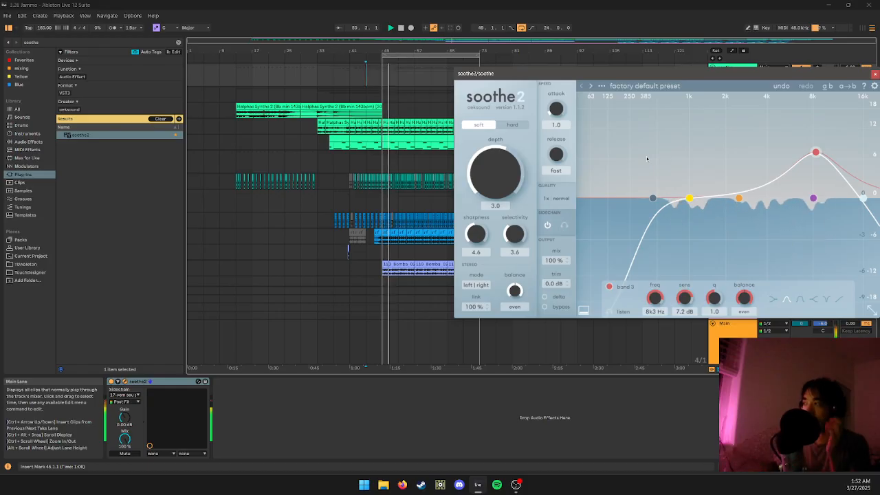
{"action": "left_click_drag", "start_coordinate": [815, 153], "coordinate": [838, 144]}
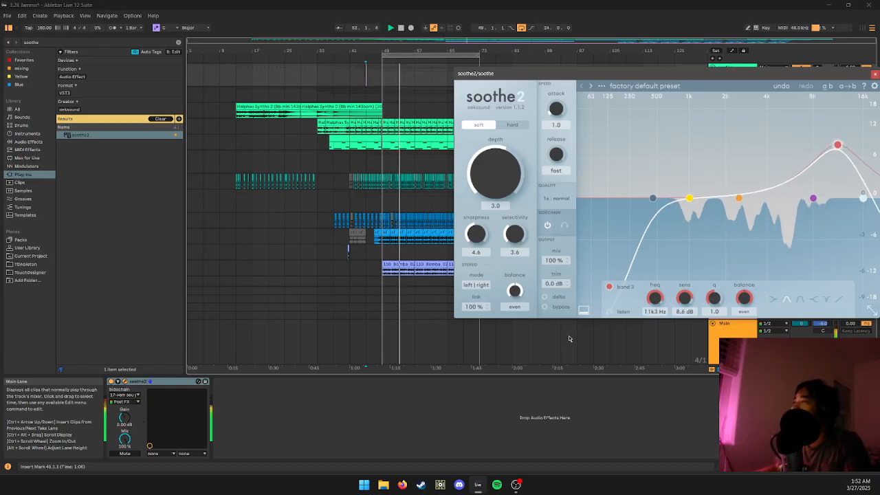
- Raise soothe2's low cut to about 1.4 kHz, adjust its mix amount, and close the plug-in window
{"action": "left_click_drag", "start_coordinate": [653, 199], "coordinate": [708, 198]}
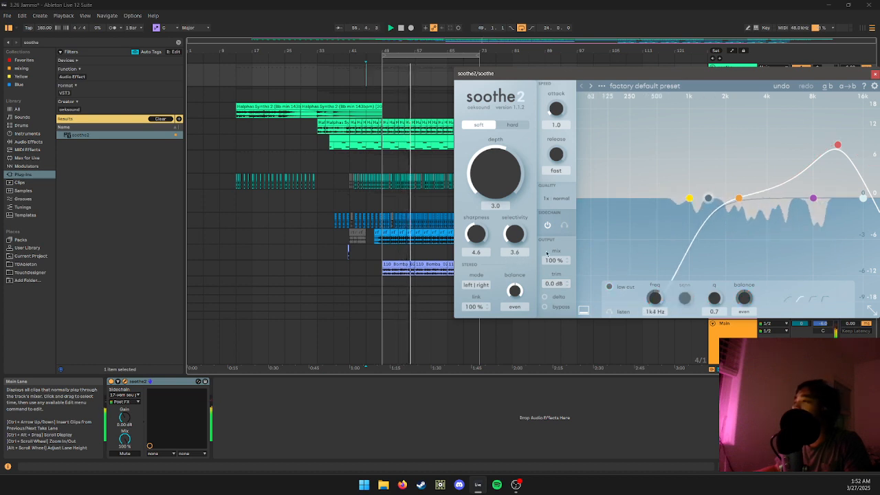
{"action": "left_click_drag", "start_coordinate": [554, 260], "coordinate": [551, 319]}
{"action": "left_click_drag", "start_coordinate": [693, 74], "coordinate": [567, 108]}
{"action": "left_click", "coordinate": [748, 109]}
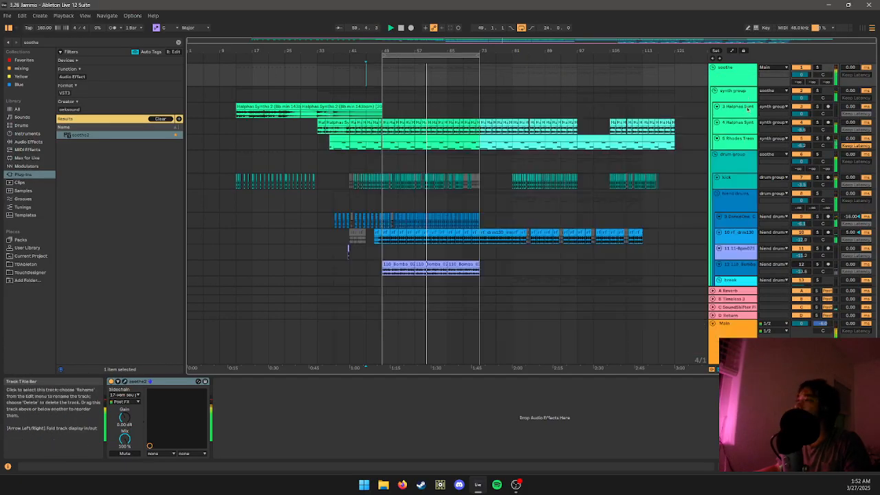
- Turn off arrangement looping so playback continues past the loop region
{"action": "left_click", "coordinate": [411, 215]}
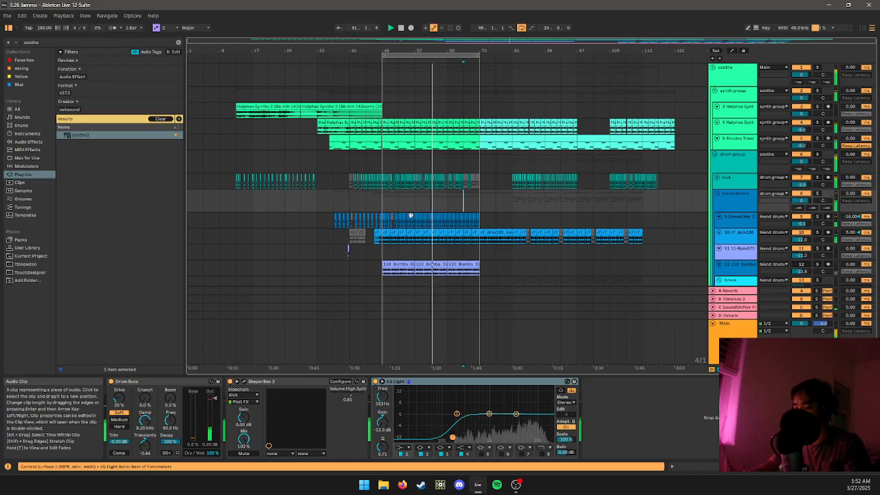
{"action": "key", "text": "ctrl+l"}
{"action": "scroll", "coordinate": [422, 232], "scroll_direction": "down", "scroll_amount": 8}
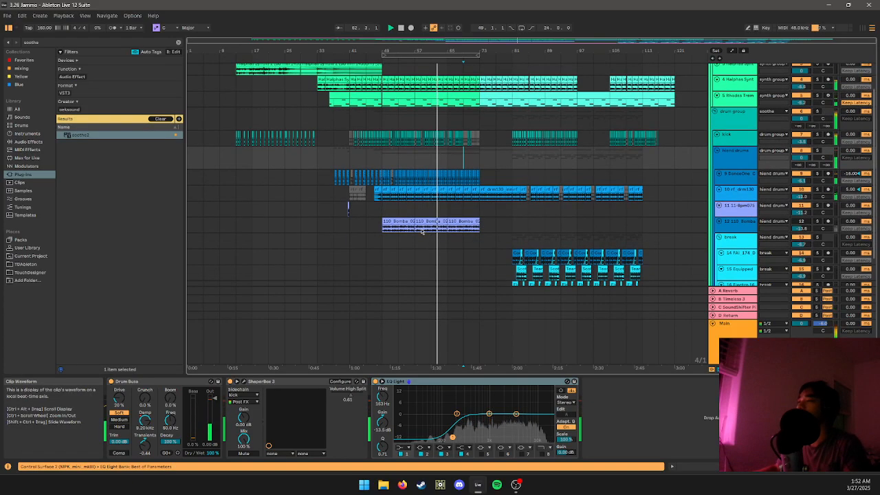
{"action": "scroll", "coordinate": [420, 241], "scroll_direction": "up", "scroll_amount": 1}
{"action": "scroll", "coordinate": [416, 244], "scroll_direction": "up", "scroll_amount": 5}
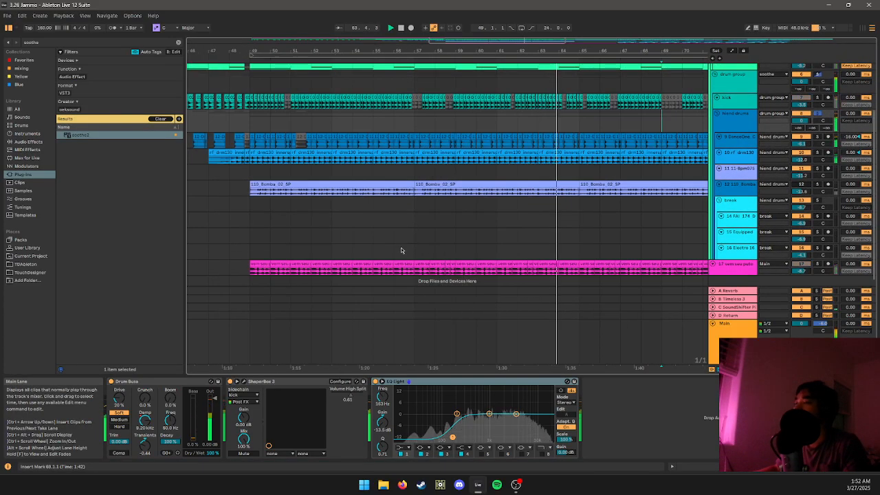
- Solo track 17 and pull down the high band of its EQ Eight to about -7.3 dB at 8.4 kHz
{"action": "left_click", "coordinate": [377, 242]}
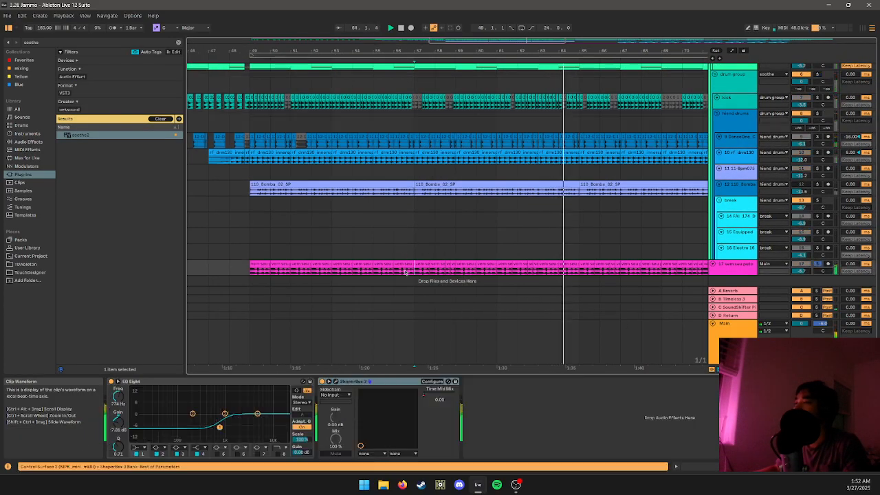
{"action": "left_click", "coordinate": [349, 253]}
{"action": "left_click", "coordinate": [340, 264]}
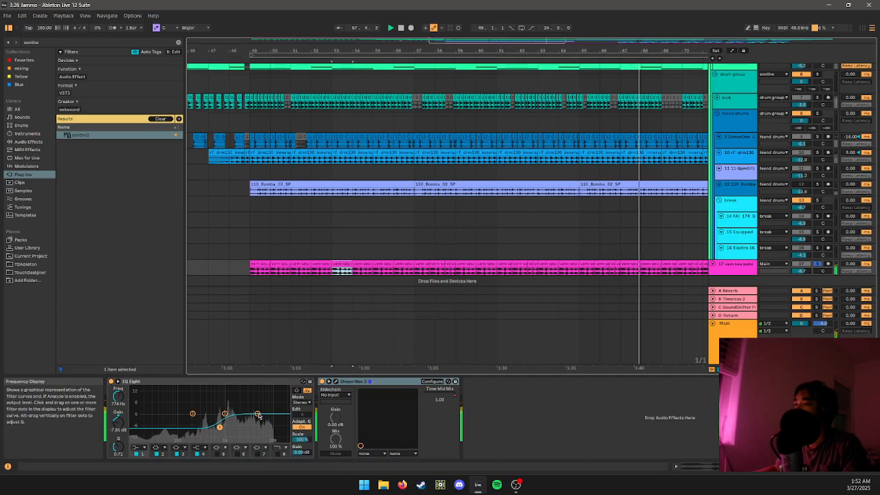
{"action": "left_click_drag", "start_coordinate": [257, 414], "coordinate": [264, 395]}
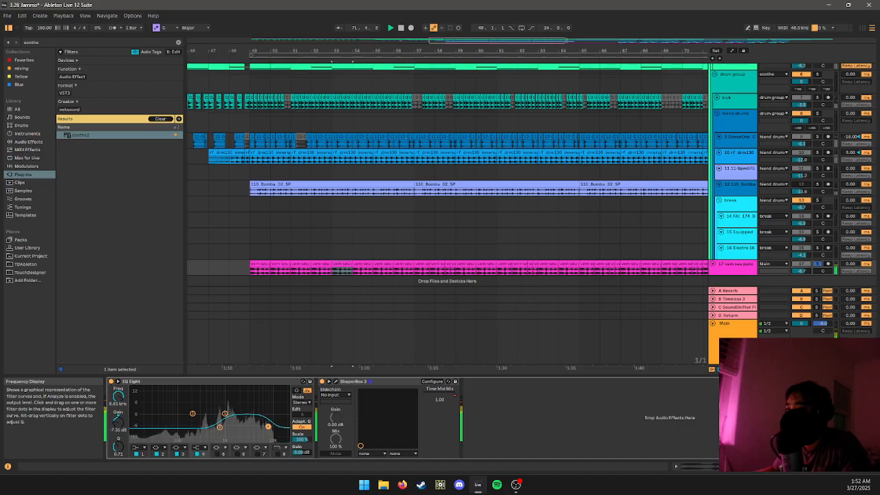
{"action": "left_click", "coordinate": [58, 43]}
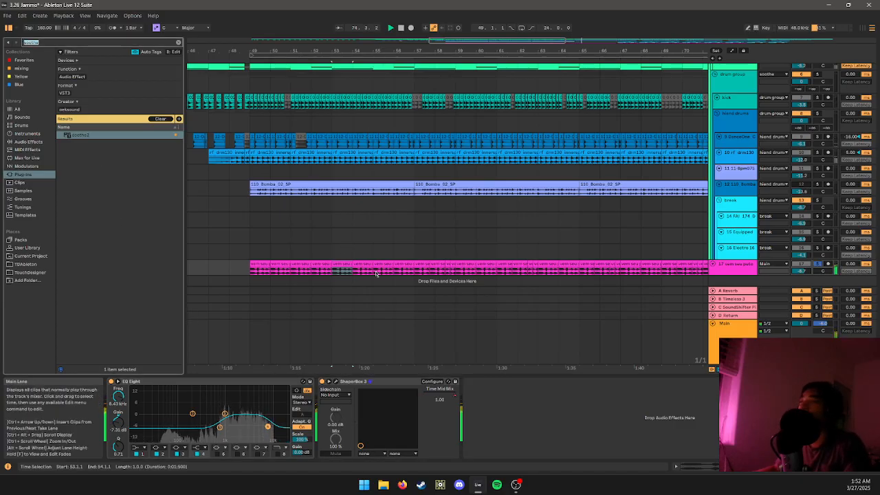
{"action": "scroll", "coordinate": [379, 267], "scroll_direction": "down", "scroll_amount": 5}
{"action": "type", "text": "sa"}
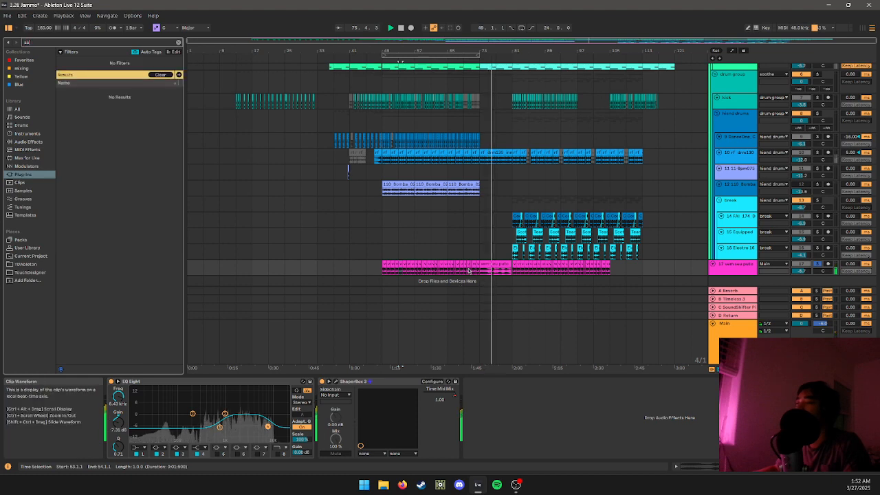
- Select all the clips on track 17 and show their shared clip properties
{"action": "left_click", "coordinate": [495, 271]}
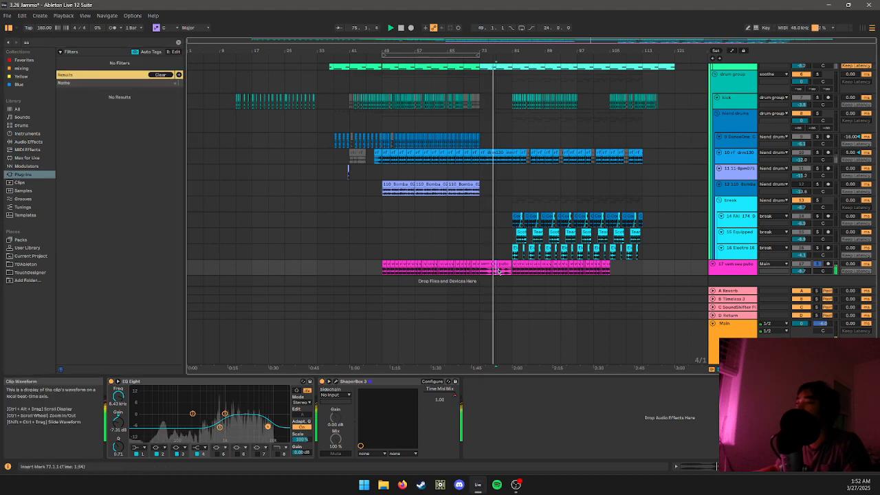
{"action": "left_click", "coordinate": [388, 264]}
{"action": "left_click", "coordinate": [626, 271], "text": "shift"}
{"action": "key", "text": "shift+Tab"}
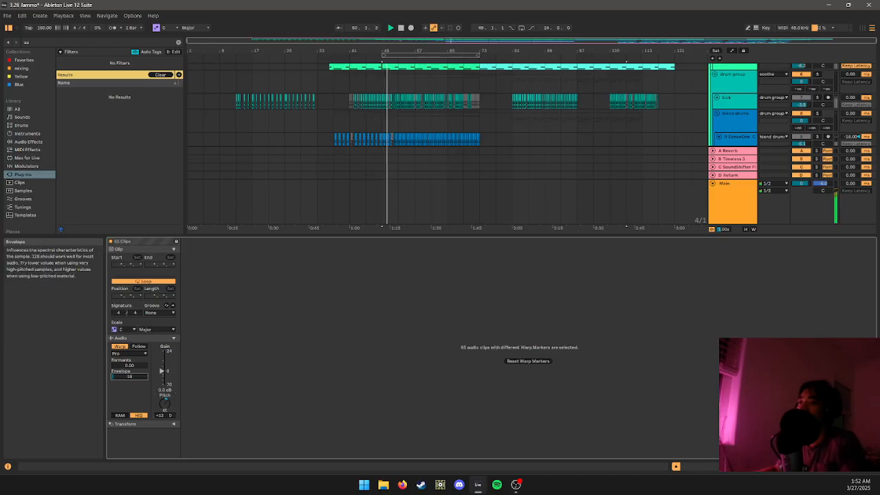
- Try Formants at 100 and Envelope at 256 in the selected clips' Complex Pro warp settings
{"action": "left_click", "coordinate": [129, 376]}
{"action": "left_click_drag", "start_coordinate": [136, 366], "coordinate": [137, 346]}
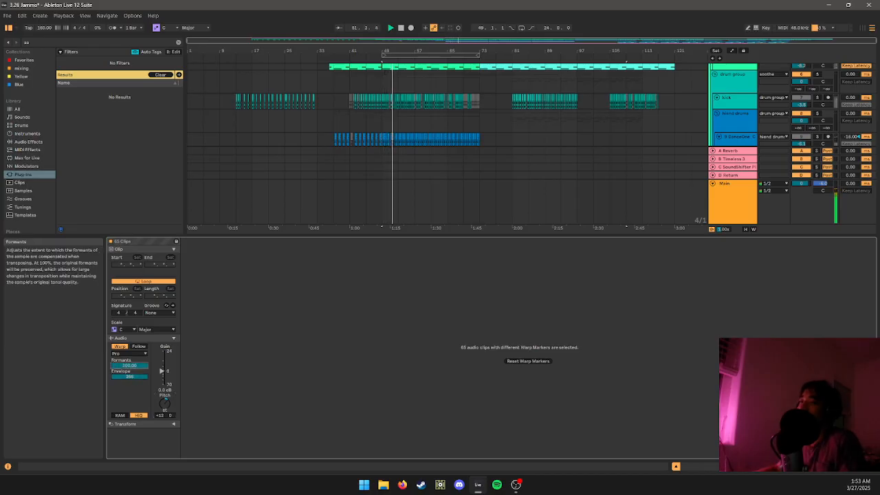
{"action": "left_click_drag", "start_coordinate": [134, 377], "coordinate": [133, 438]}
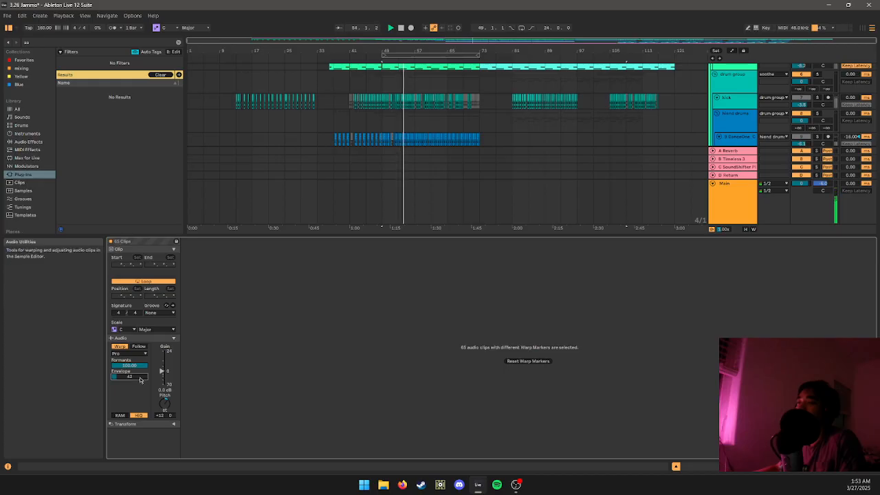
{"action": "left_click_drag", "start_coordinate": [140, 378], "coordinate": [140, 330]}
- Transpose the selected clips to -12 st and try them with Formants at 0 and a lower Envelope
{"action": "left_click_drag", "start_coordinate": [164, 405], "coordinate": [164, 414]}
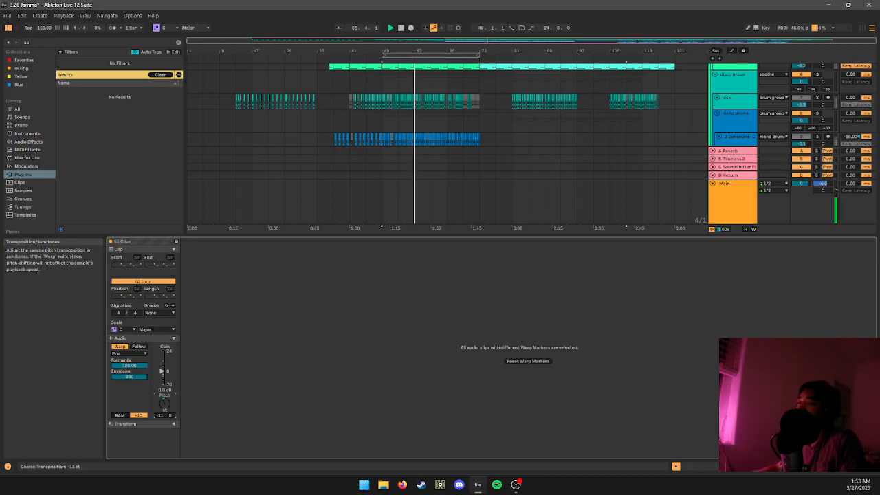
{"action": "left_click_drag", "start_coordinate": [130, 366], "coordinate": [131, 419]}
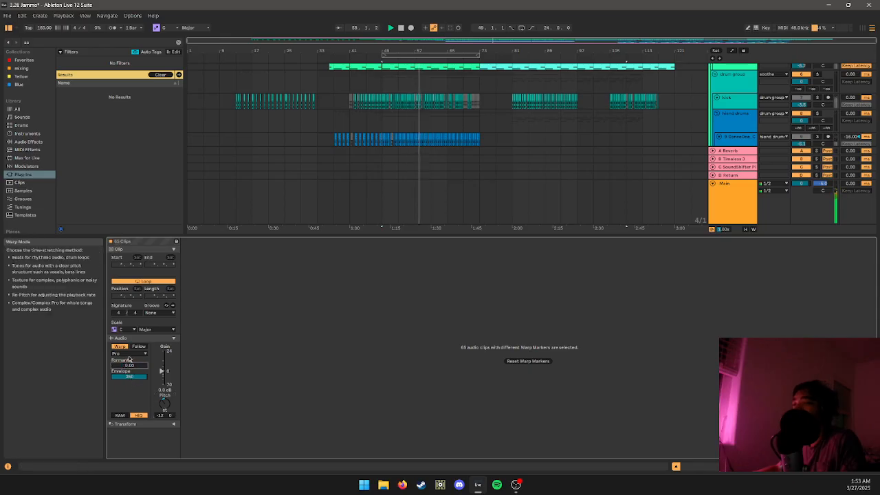
{"action": "left_click_drag", "start_coordinate": [124, 373], "coordinate": [124, 408]}
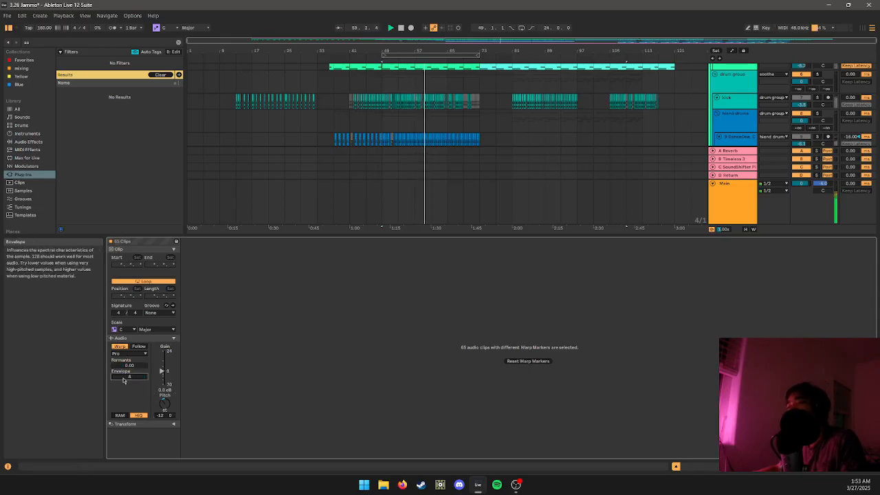
{"action": "left_click_drag", "start_coordinate": [125, 375], "coordinate": [124, 399]}
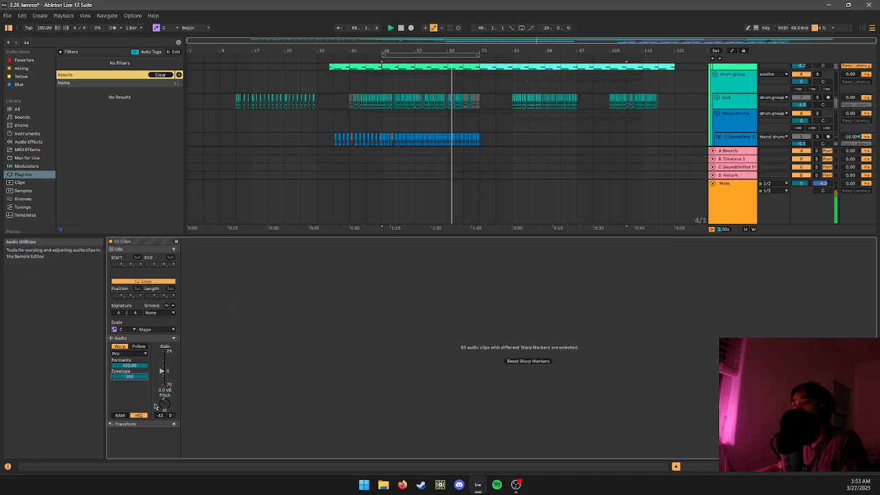
- Set the selected clips' transposition to 0 st and Formants to 0, lower the Envelope, and return to the device chain
{"action": "left_click_drag", "start_coordinate": [164, 405], "coordinate": [164, 390]}
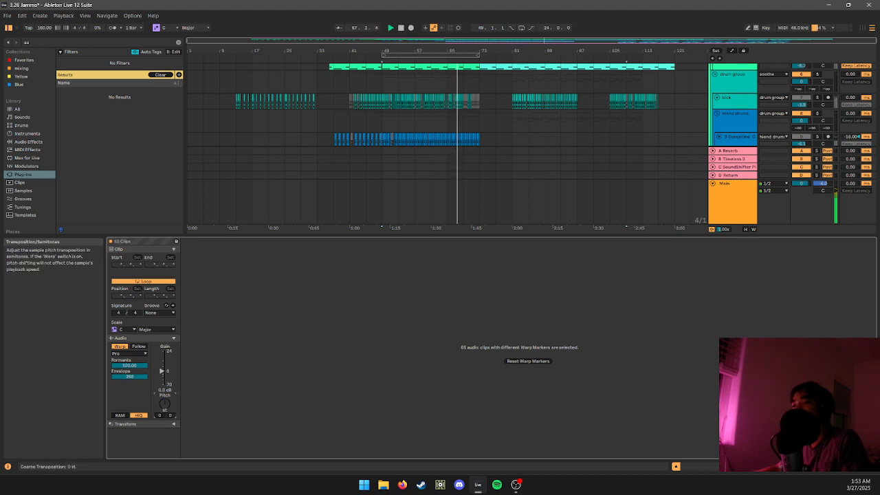
{"action": "left_click_drag", "start_coordinate": [131, 368], "coordinate": [130, 426]}
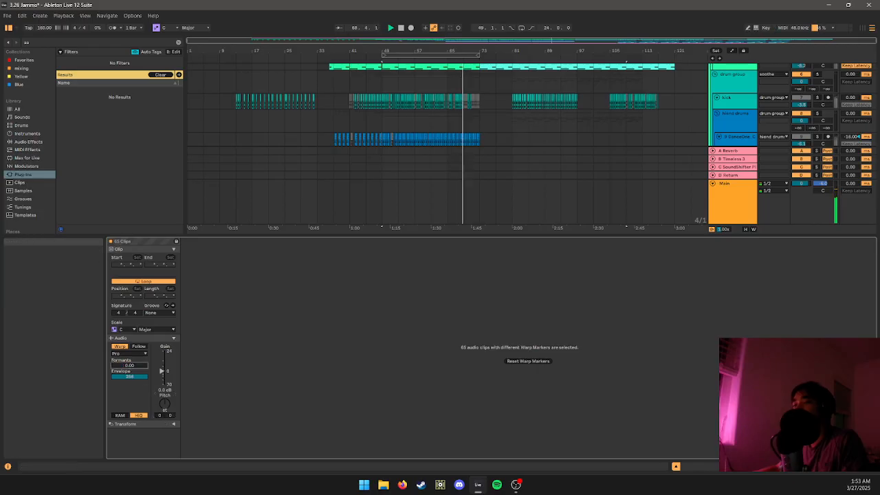
{"action": "left_click_drag", "start_coordinate": [130, 376], "coordinate": [129, 427]}
{"action": "key", "text": "shift+Tab"}
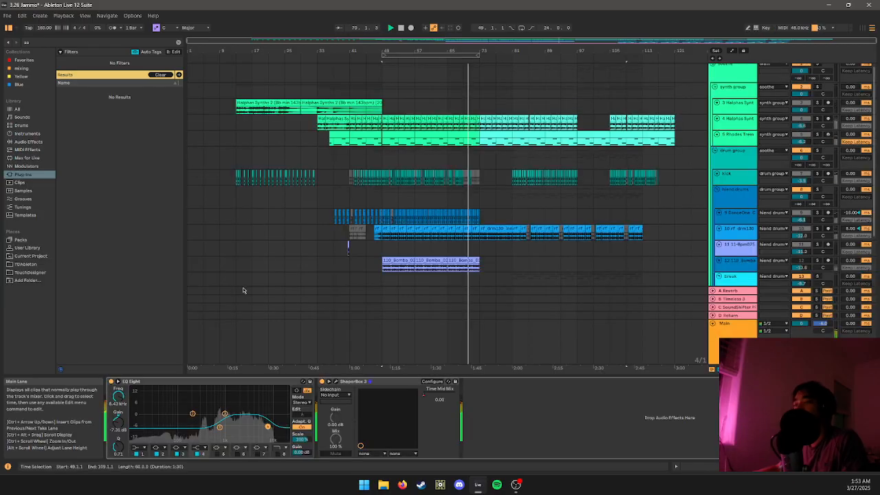
- Select return track D and search the plug-ins for "shifter"
{"action": "left_click", "coordinate": [735, 308]}
{"action": "left_click", "coordinate": [635, 314]}
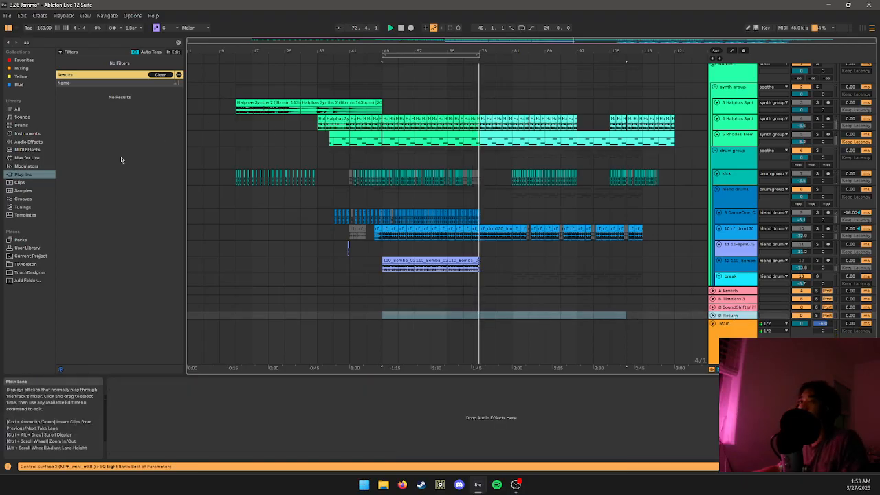
{"action": "left_click", "coordinate": [46, 48]}
{"action": "type", "text": "aa"}
{"action": "key", "text": "BackSpace"}
{"action": "key", "text": "BackSpace"}
{"action": "type", "text": "shifter"}
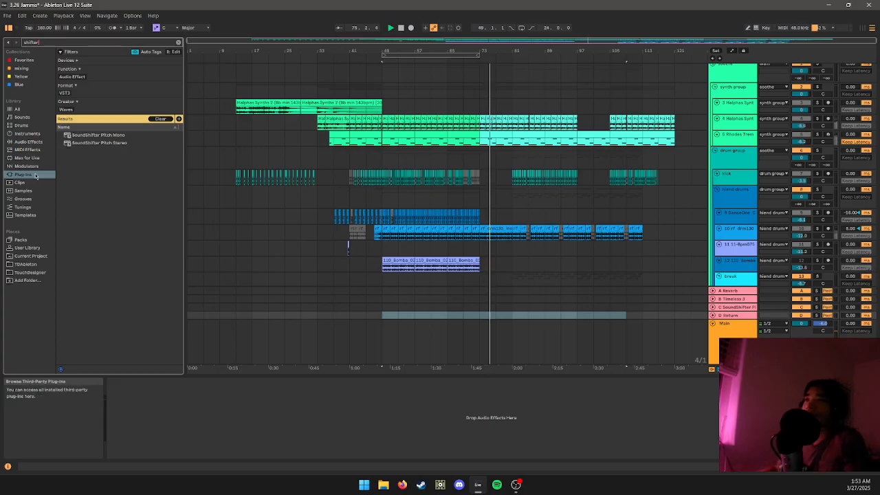
- Load SoundShifter Pitch Stereo onto return track D, transpose it by -12 semitones, and close its window
{"action": "left_click", "coordinate": [28, 142]}
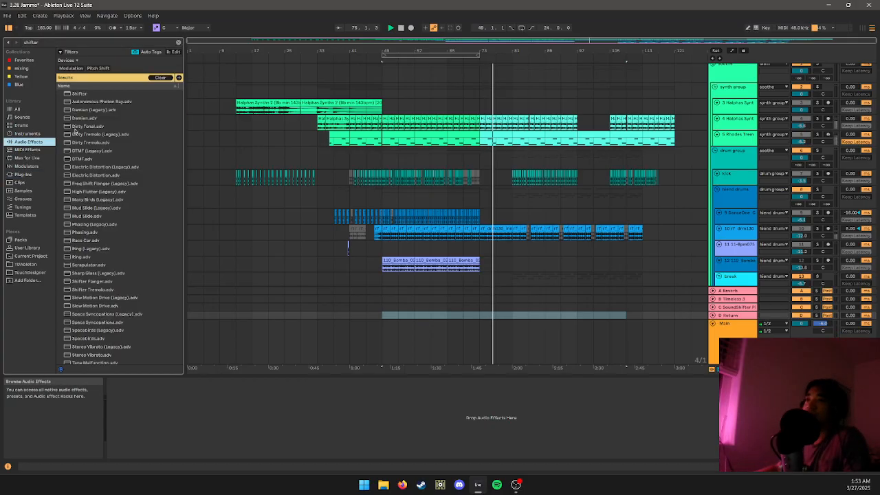
{"action": "left_click", "coordinate": [23, 174]}
{"action": "left_click", "coordinate": [96, 143]}
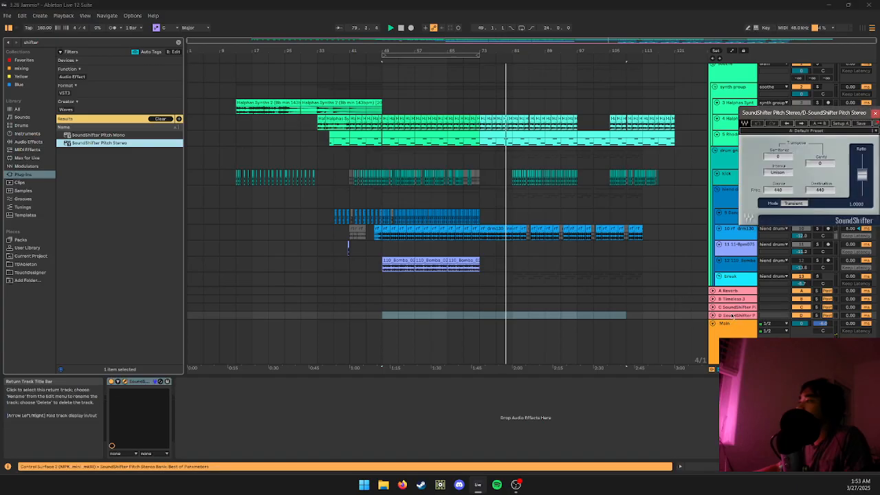
{"action": "left_click_drag", "start_coordinate": [864, 175], "coordinate": [864, 193]}
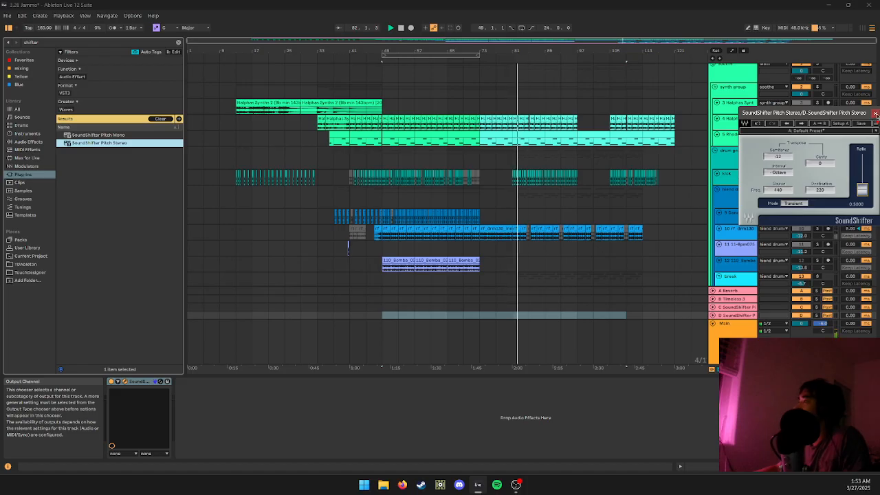
{"action": "left_click", "coordinate": [875, 114]}
- Raise track 17's send to return D to 0 dB and restart playback from around bar 60
{"action": "scroll", "coordinate": [570, 253], "scroll_direction": "down", "scroll_amount": 3}
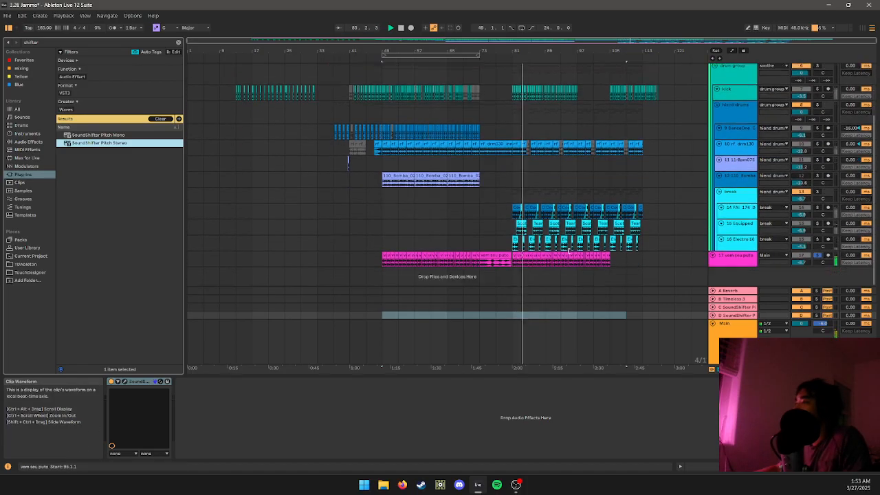
{"action": "left_click", "coordinate": [739, 260]}
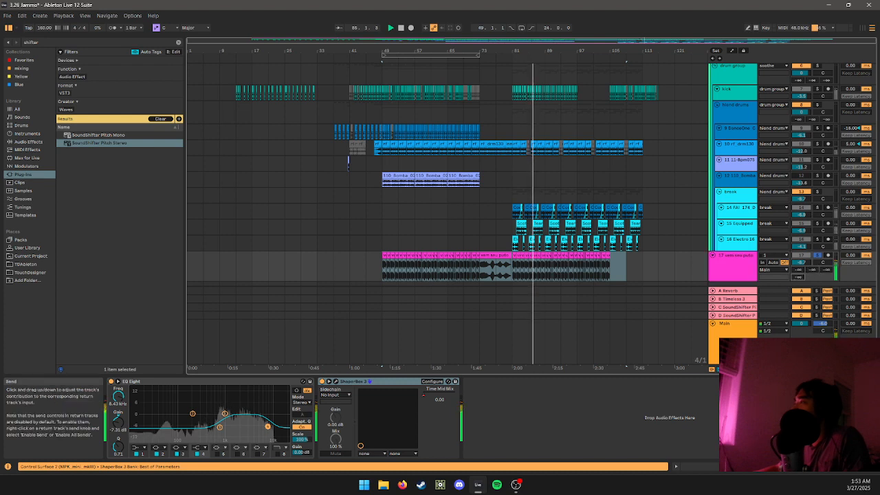
{"action": "left_click_drag", "start_coordinate": [797, 277], "coordinate": [798, 255]}
{"action": "left_click", "coordinate": [737, 315]}
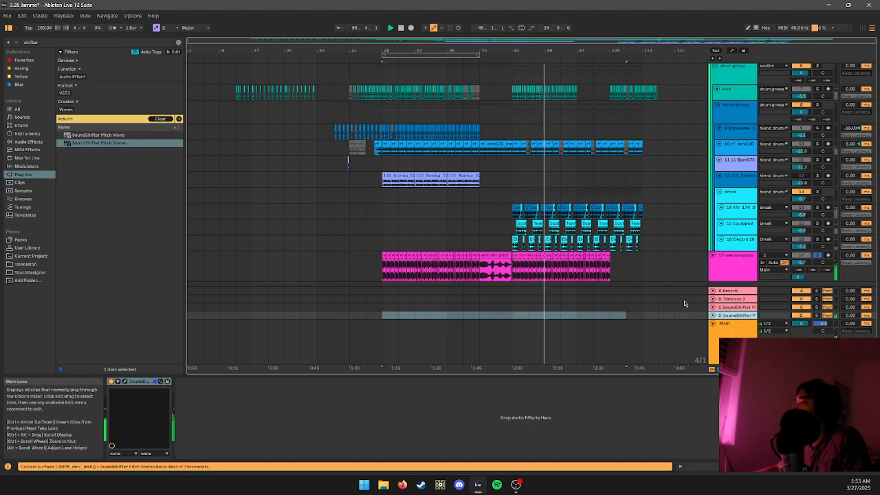
{"action": "left_click", "coordinate": [427, 272]}
{"action": "key", "text": "space"}
{"action": "key", "text": "space"}
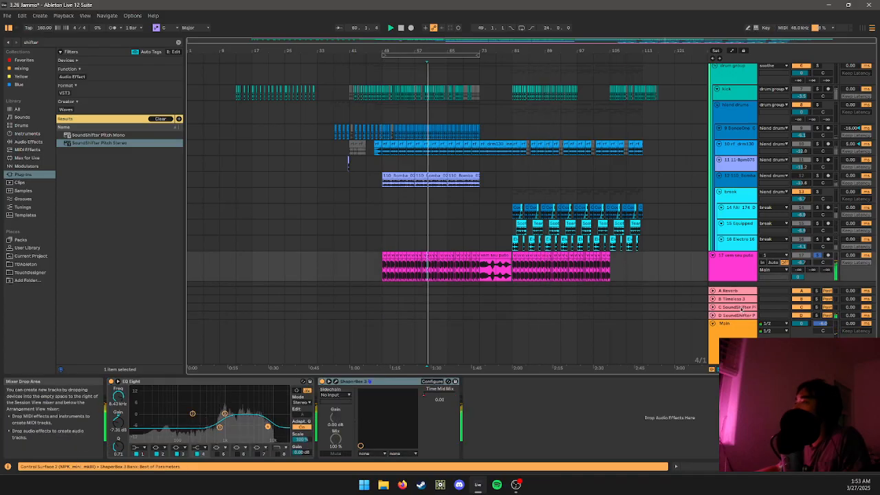
- Solo return D, switch its SoundShifter mode to Punch, and close the plug-in window
{"action": "left_click", "coordinate": [737, 315]}
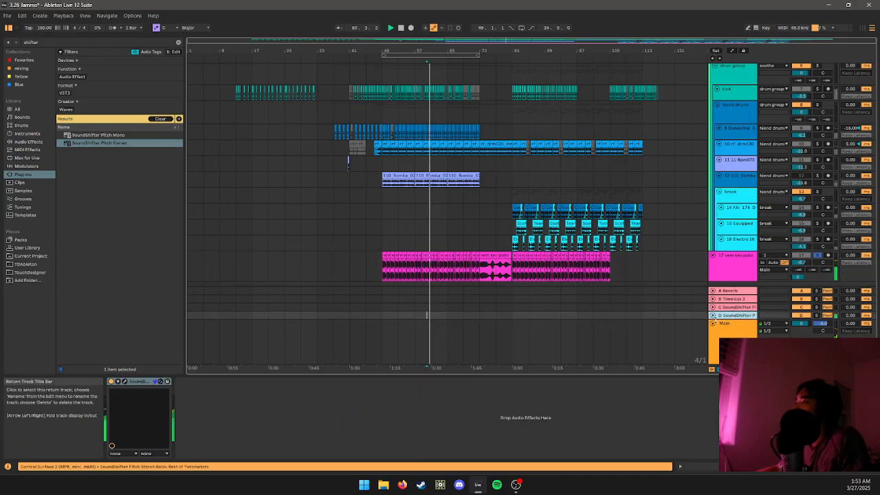
{"action": "left_click", "coordinate": [125, 383]}
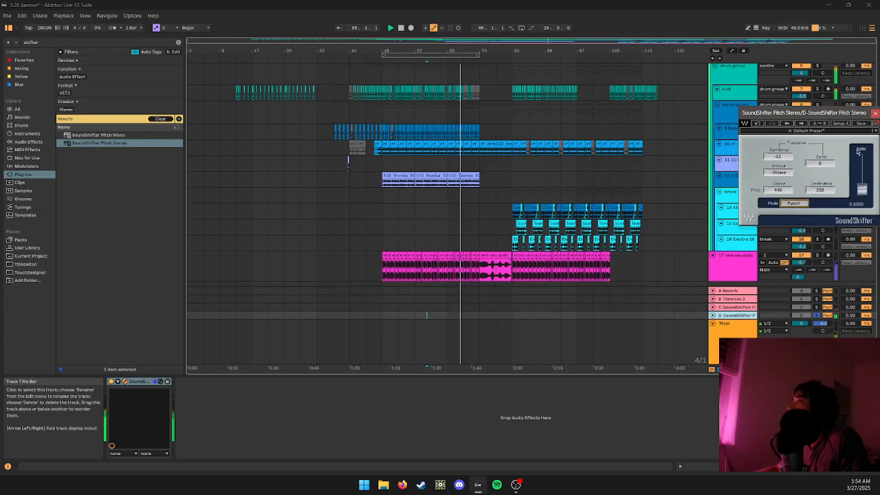
{"action": "left_click", "coordinate": [874, 112]}
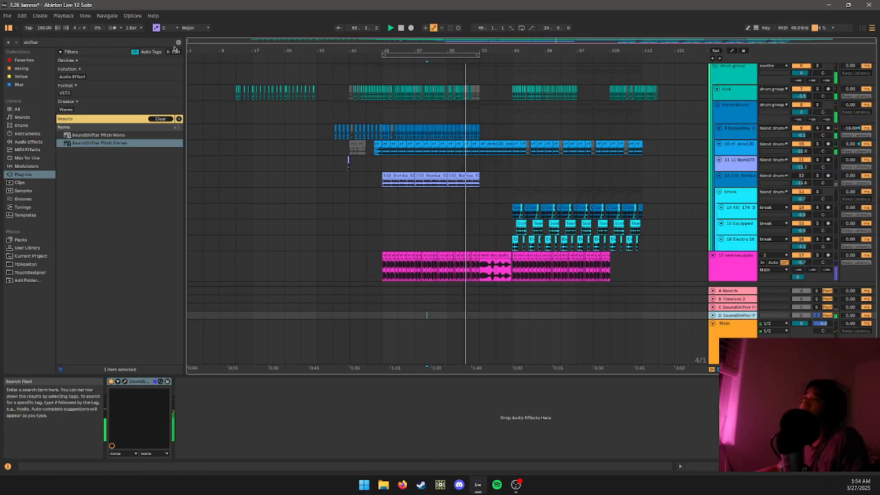
- Search the plug-ins for "satur" and load Saturn 2 after SoundShifter on return track D
{"action": "key", "text": "ctrl+f"}
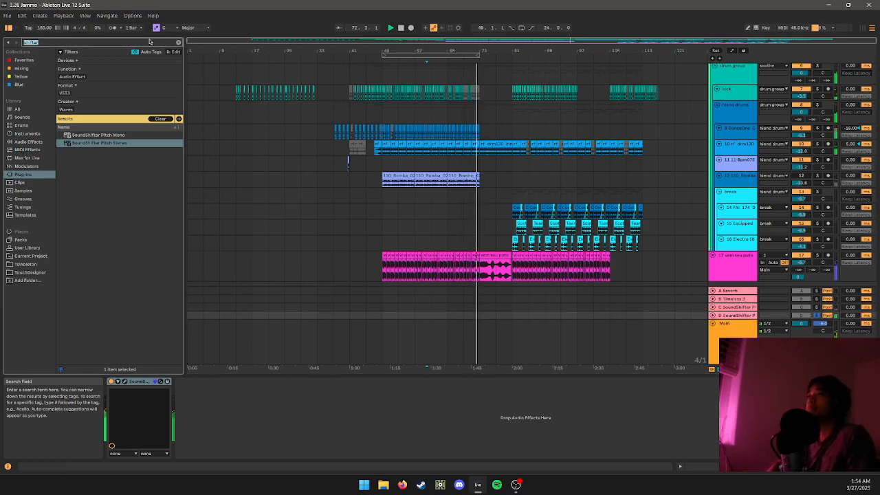
{"action": "type", "text": "satur"}
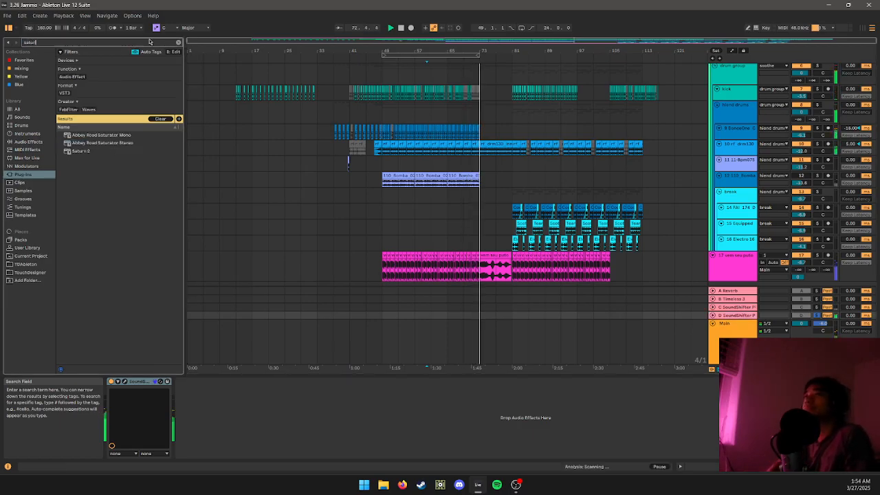
{"action": "left_click", "coordinate": [90, 151]}
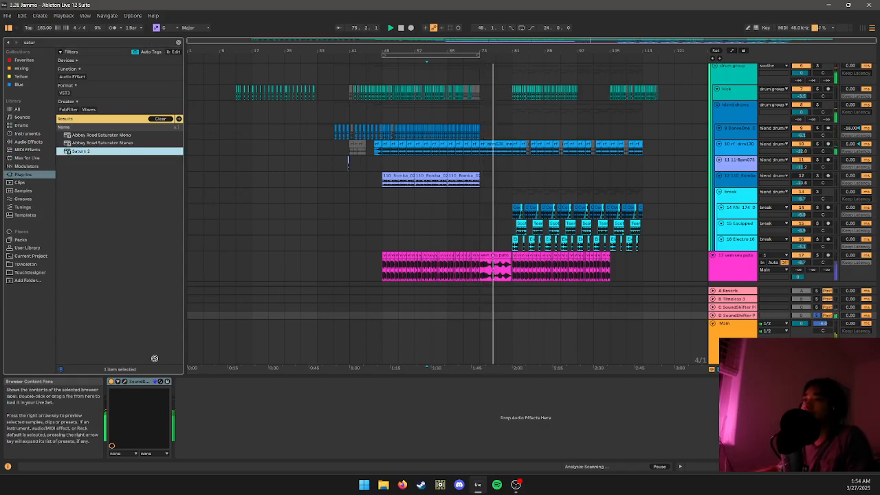
{"action": "left_click_drag", "start_coordinate": [182, 412], "coordinate": [182, 413]}
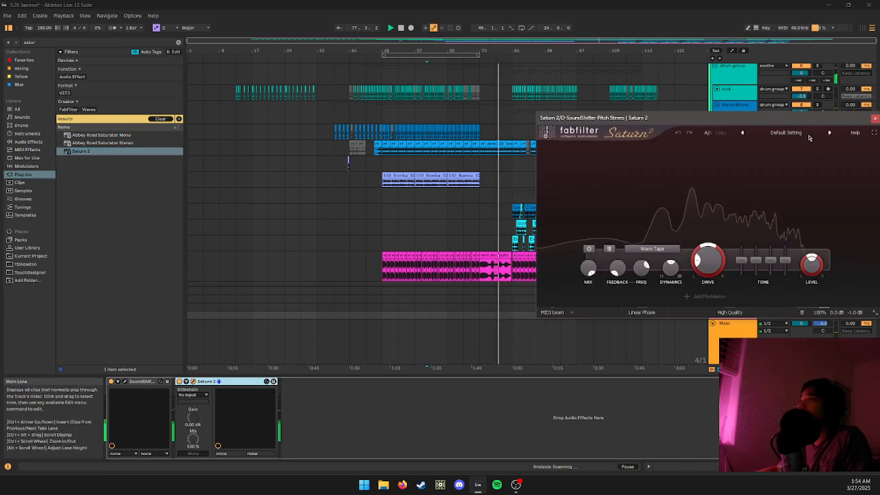
- Load the Boss Beat Drive bM preset from Saturn 2's Drive category and close the plug-in window
{"action": "left_click", "coordinate": [787, 133]}
{"action": "mouse_move", "coordinate": [791, 152]}
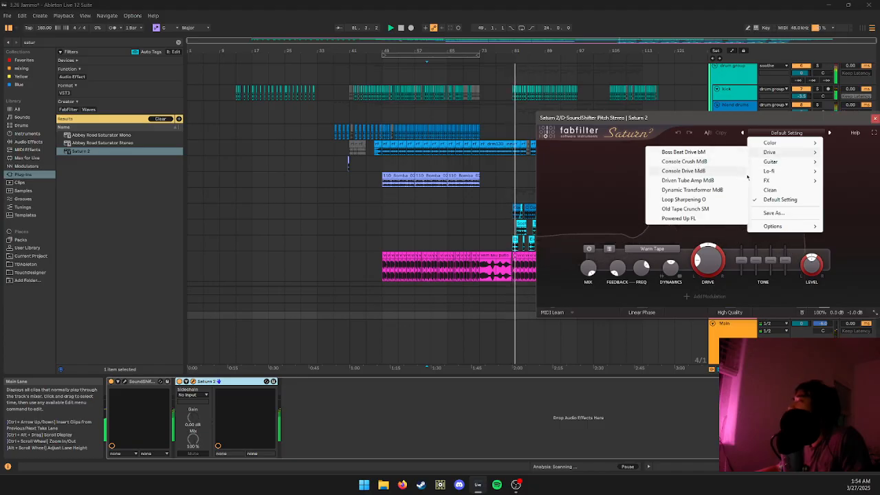
{"action": "left_click", "coordinate": [632, 175]}
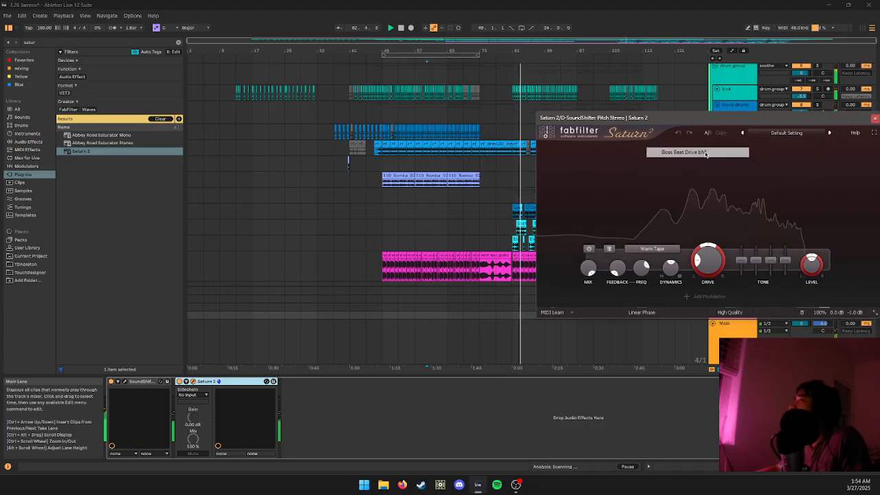
{"action": "left_click", "coordinate": [438, 261]}
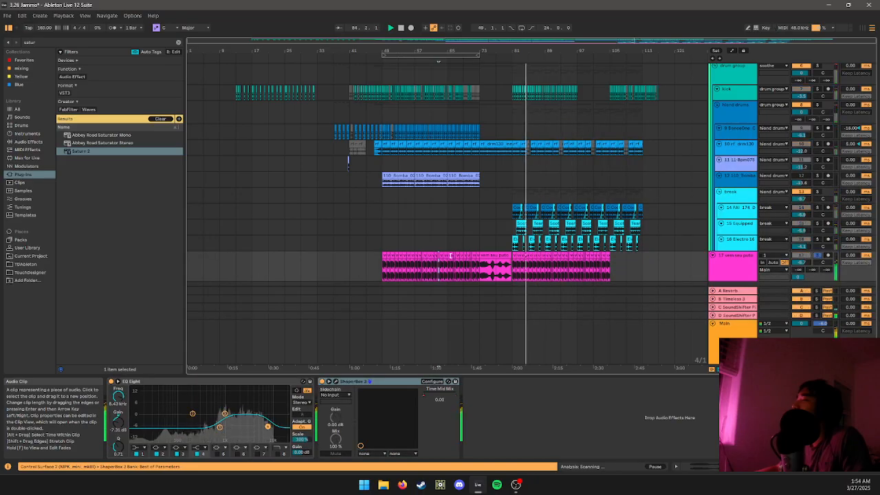
{"action": "left_click", "coordinate": [752, 312]}
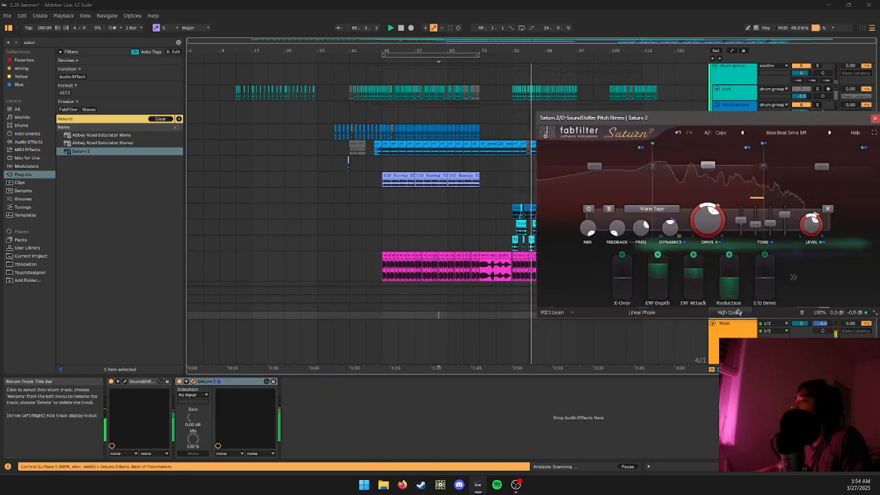
{"action": "left_click", "coordinate": [875, 118]}
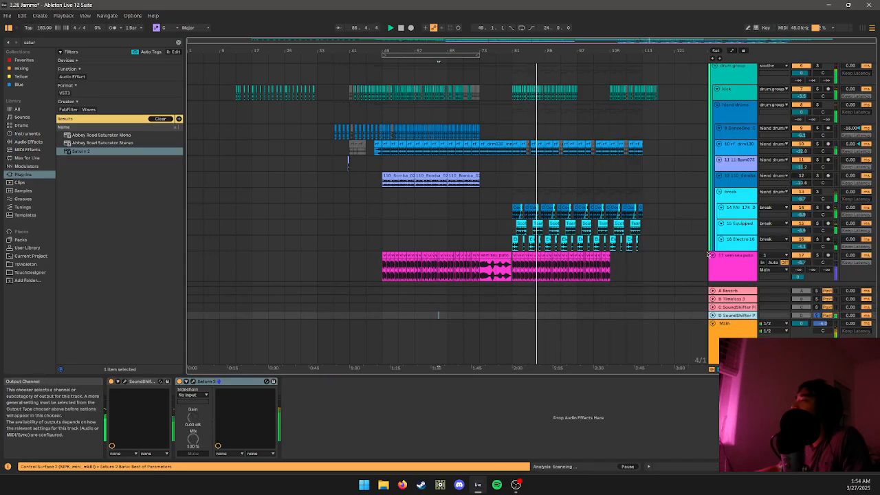
- Lower the band 1 level in return D's Saturn 2, close its window, and play from the start of track 17's clips
{"action": "left_click", "coordinate": [193, 381]}
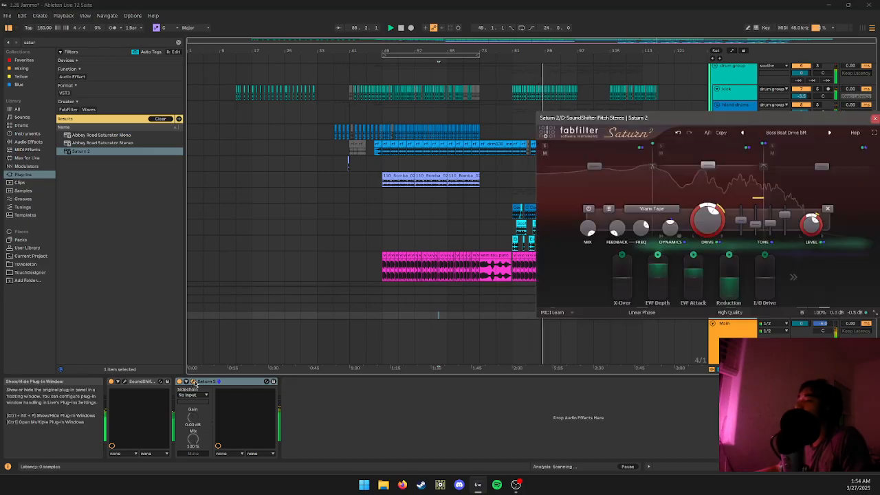
{"action": "left_click", "coordinate": [613, 192]}
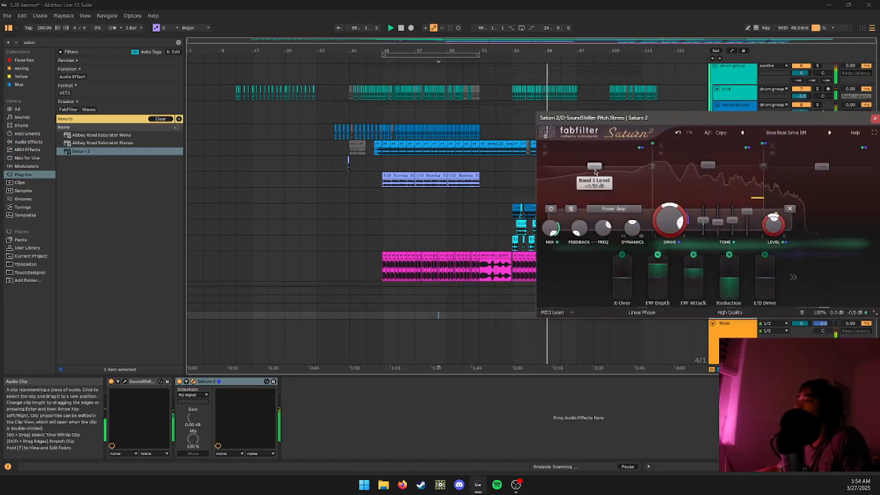
{"action": "left_click_drag", "start_coordinate": [594, 166], "coordinate": [594, 185]}
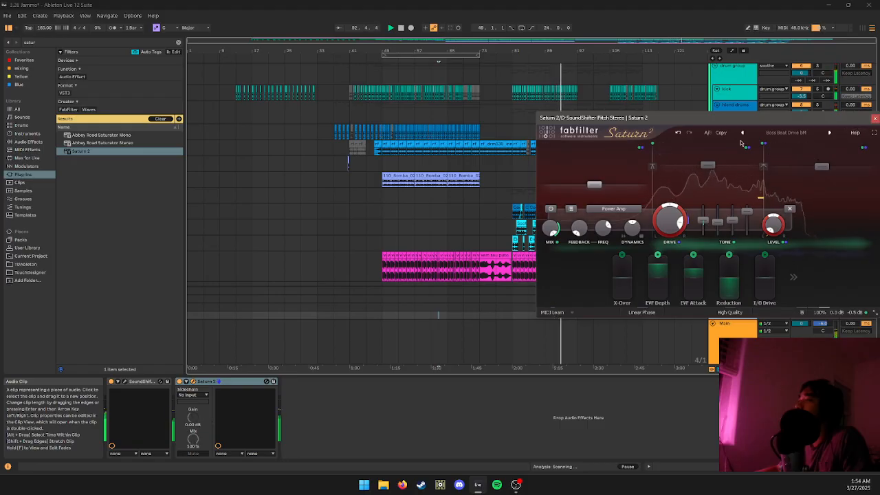
{"action": "left_click", "coordinate": [875, 118]}
{"action": "left_click", "coordinate": [411, 267]}
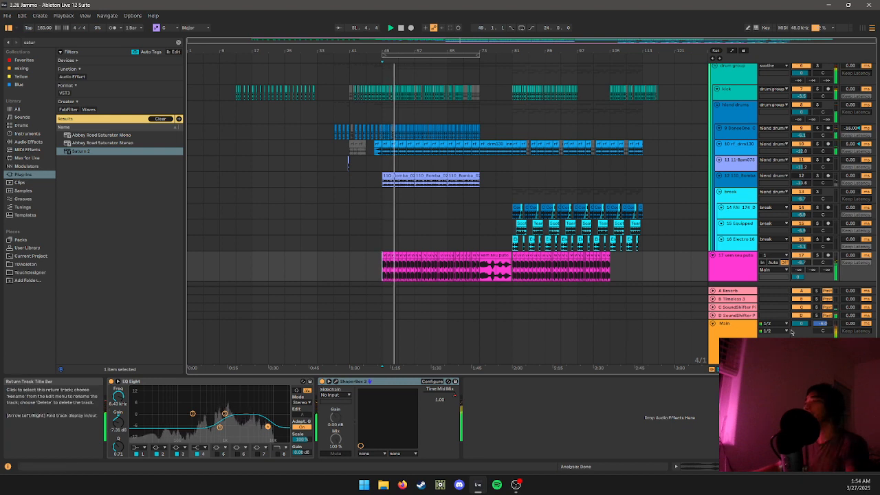
- Lower track 17's EQ Eight low band to about -13.3 dB at 667 Hz and set return D's track delay to -1 ms
{"action": "left_click", "coordinate": [712, 316]}
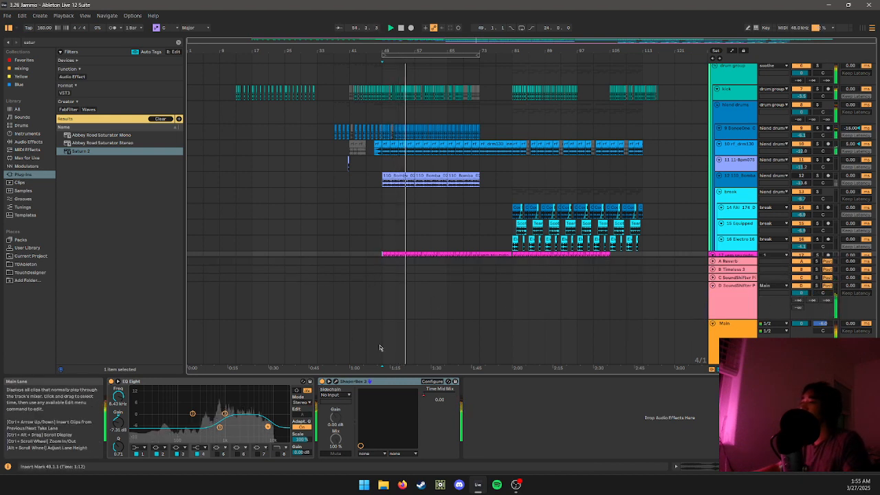
{"action": "left_click_drag", "start_coordinate": [219, 427], "coordinate": [216, 436]}
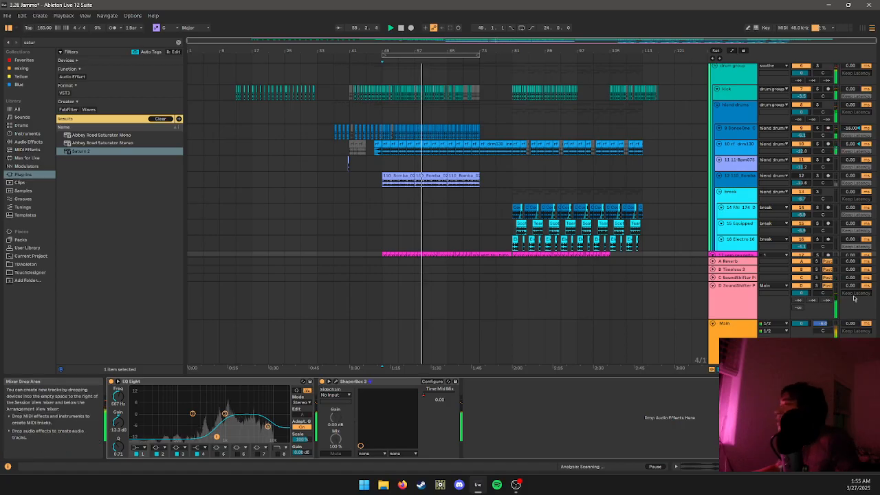
{"action": "left_click_drag", "start_coordinate": [849, 287], "coordinate": [850, 293]}
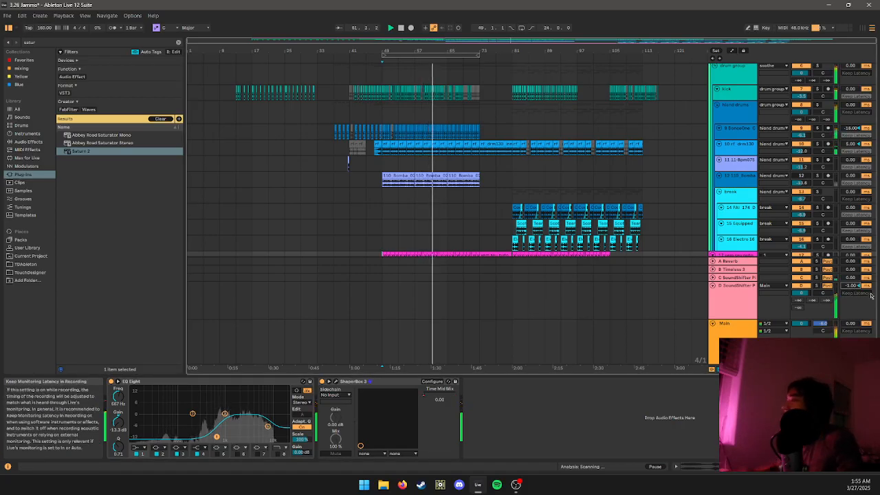
- Switch return D to split stereo pan mode and set its left pan to 50R
{"action": "right_click", "coordinate": [821, 294]}
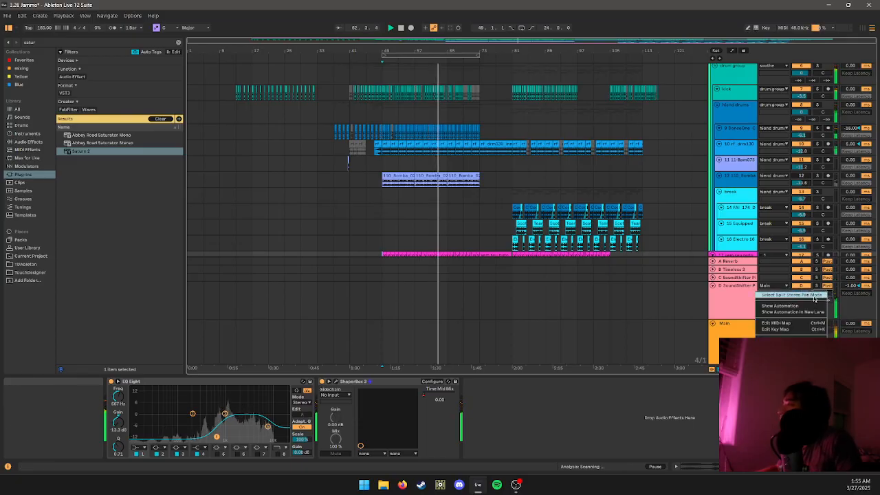
{"action": "left_click", "coordinate": [822, 295]}
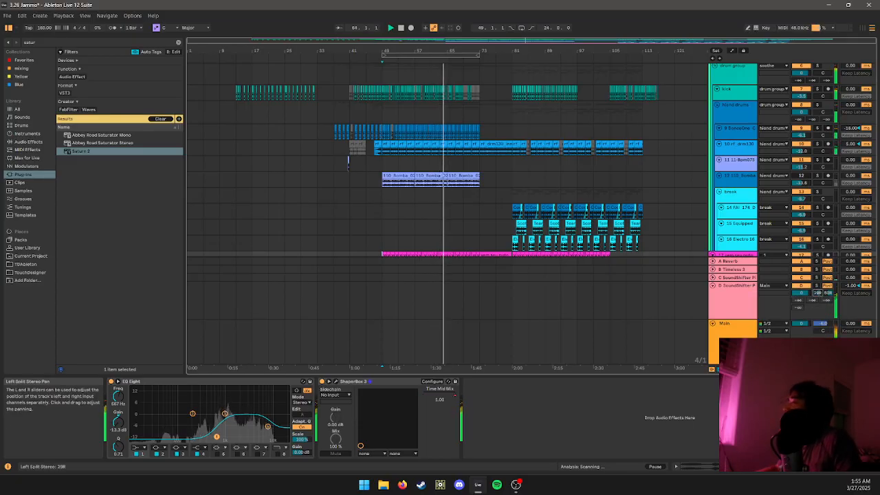
{"action": "left_click_drag", "start_coordinate": [817, 293], "coordinate": [818, 278]}
- Switch track 17 to split stereo pan mode and set its right pan to 50L
{"action": "scroll", "coordinate": [625, 207], "scroll_direction": "down", "scroll_amount": 2}
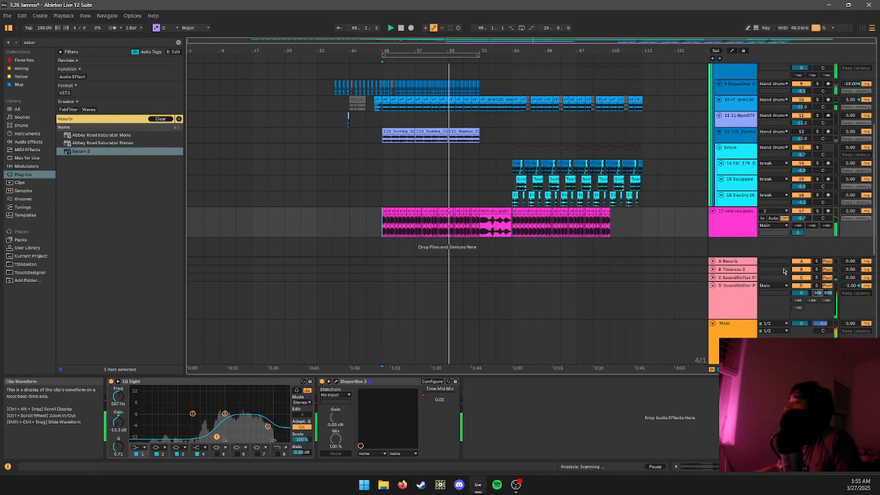
{"action": "left_click", "coordinate": [796, 221]}
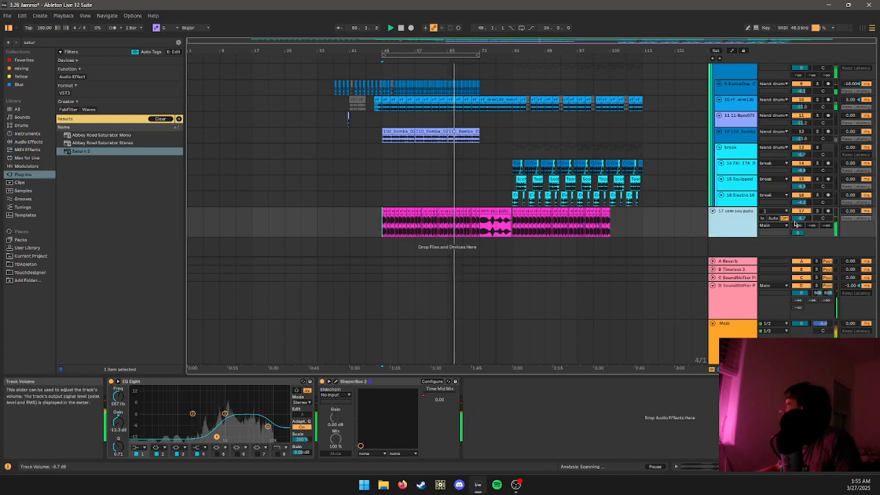
{"action": "right_click", "coordinate": [802, 218]}
{"action": "left_click", "coordinate": [821, 218]}
{"action": "right_click", "coordinate": [822, 218]}
{"action": "left_click", "coordinate": [821, 222]}
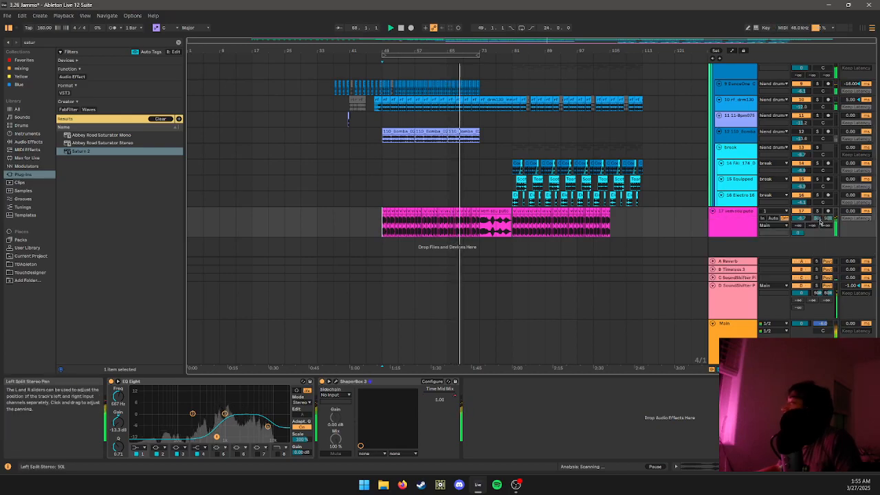
{"action": "left_click_drag", "start_coordinate": [828, 218], "coordinate": [827, 232]}
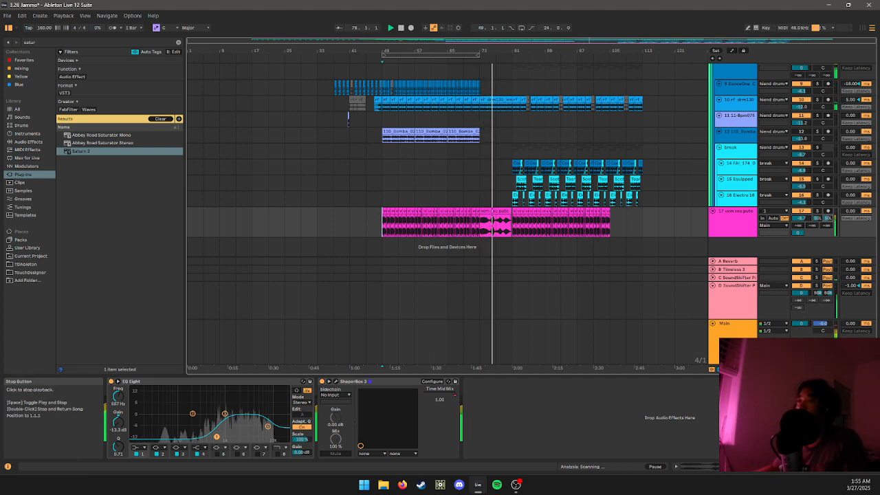
- Search the audio effects for "lfo" and add the LFO device after ShaperBox 3 on track 17
{"action": "left_click", "coordinate": [122, 44]}
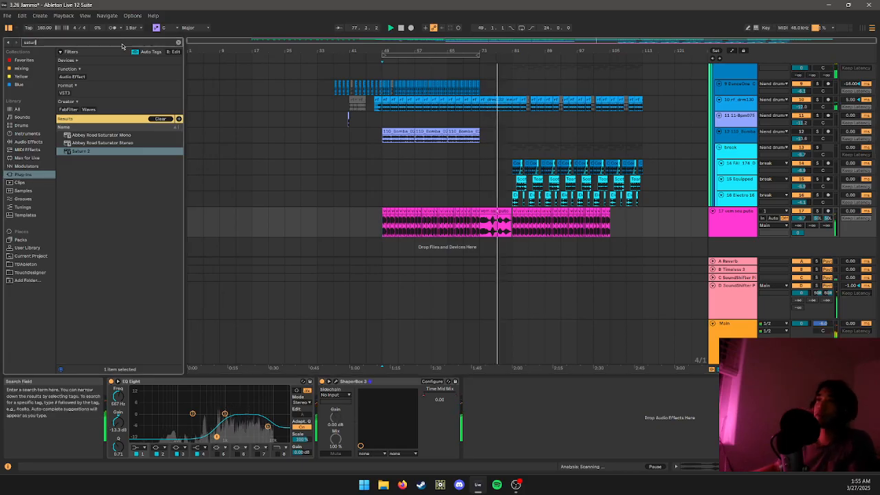
{"action": "key", "text": "ctrl+a"}
{"action": "type", "text": "lfo"}
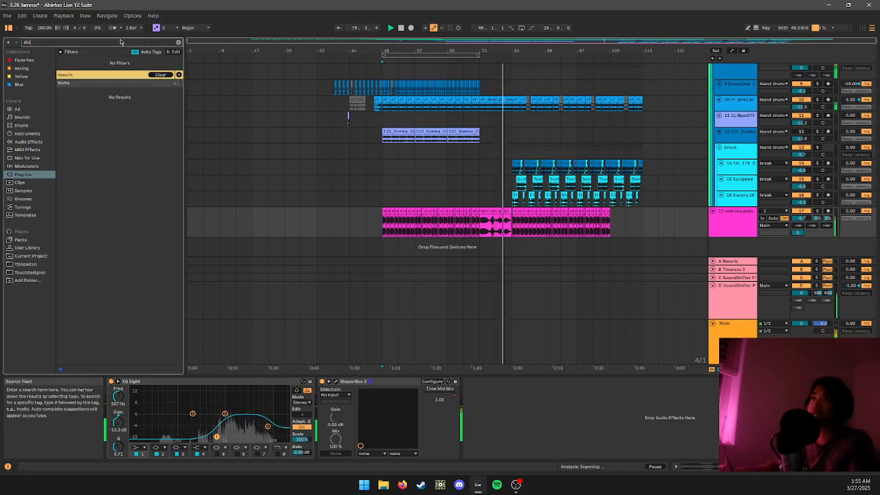
{"action": "left_click", "coordinate": [34, 142]}
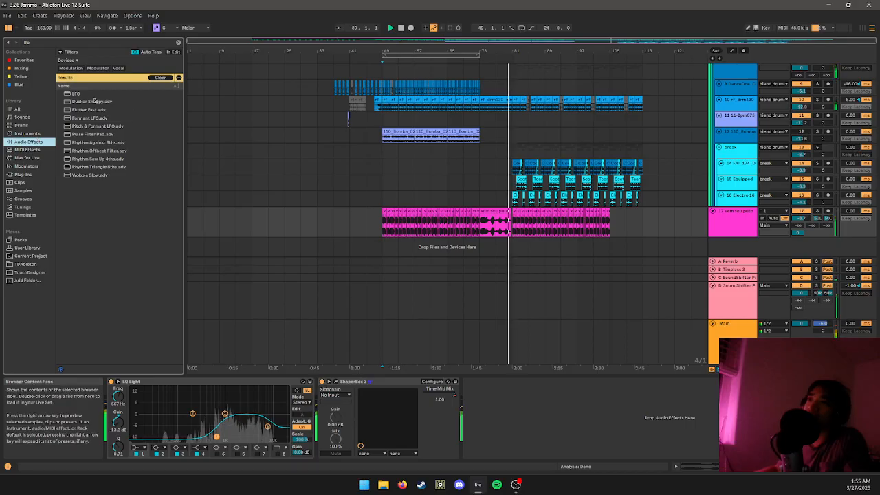
{"action": "left_click_drag", "start_coordinate": [77, 94], "coordinate": [546, 429]}
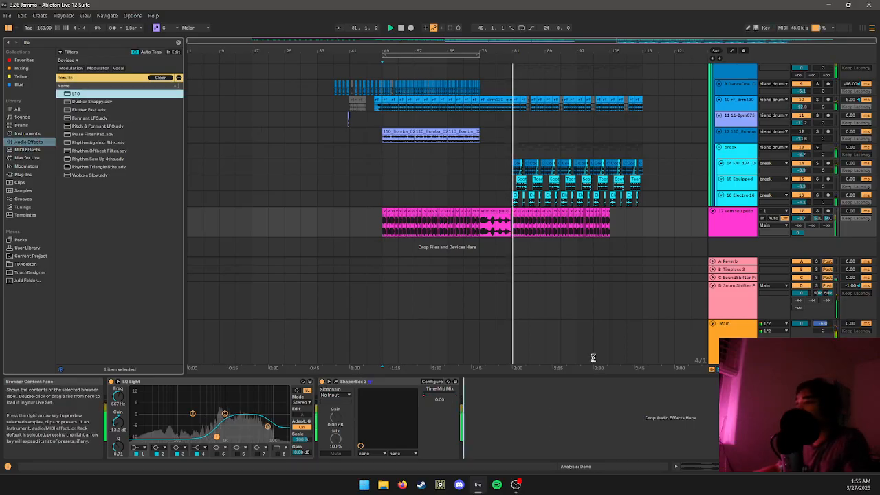
{"action": "left_click_drag", "start_coordinate": [704, 354], "coordinate": [619, 413]}
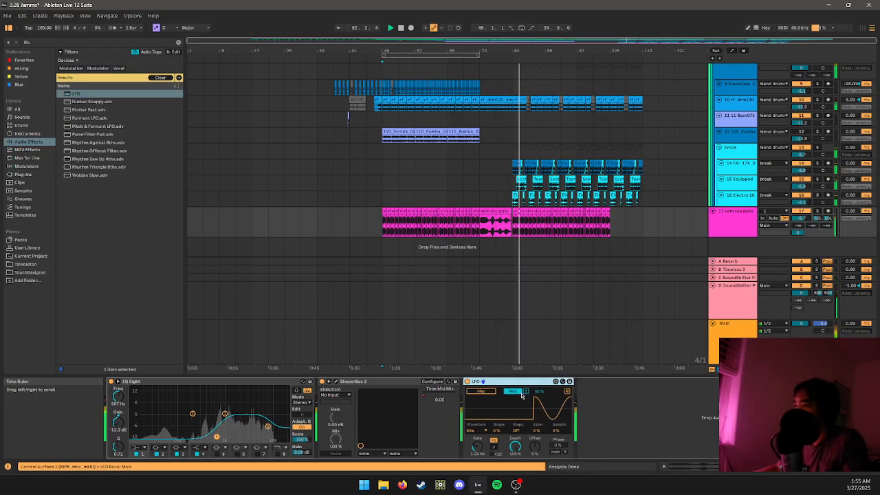
- Map the LFO to track 17's left split stereo pan and restart playback from bar 49
{"action": "left_click", "coordinate": [485, 391]}
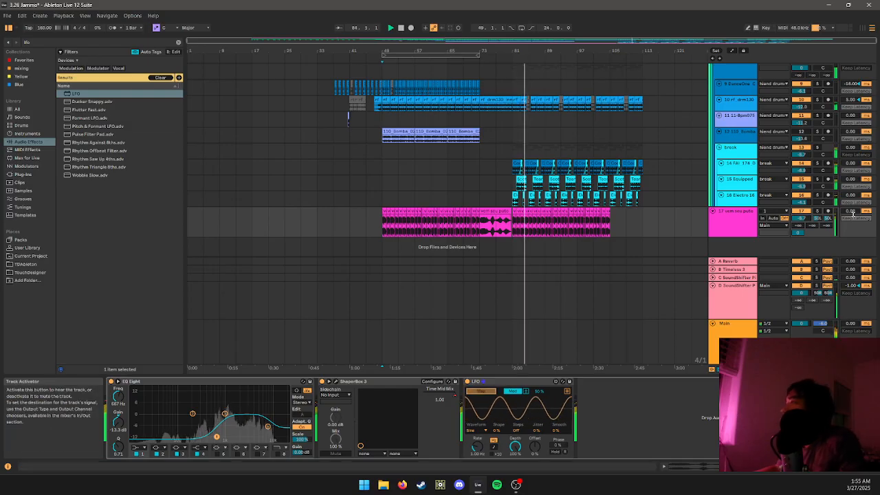
{"action": "left_click", "coordinate": [818, 218]}
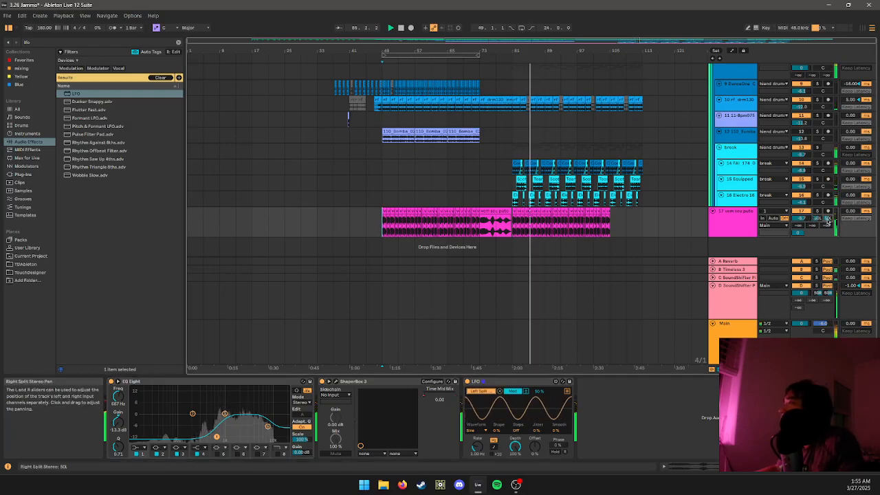
{"action": "key", "text": "space"}
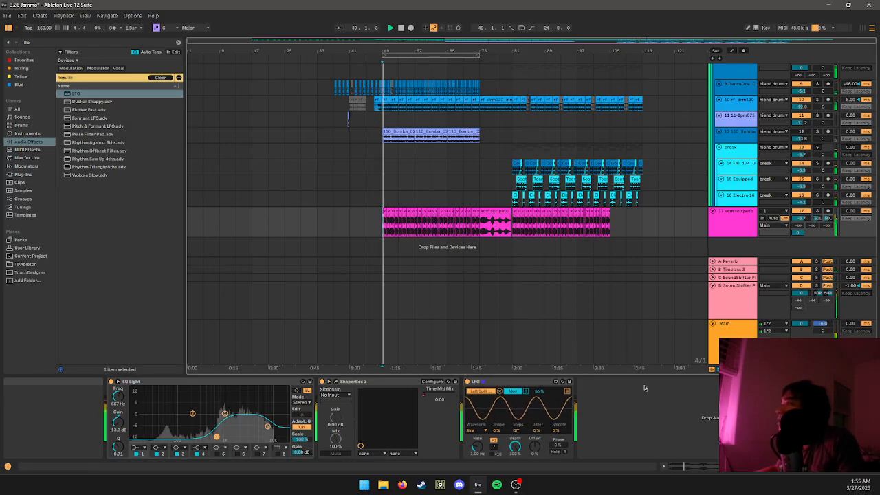
{"action": "scroll", "coordinate": [817, 234], "scroll_direction": "up", "scroll_amount": 2}
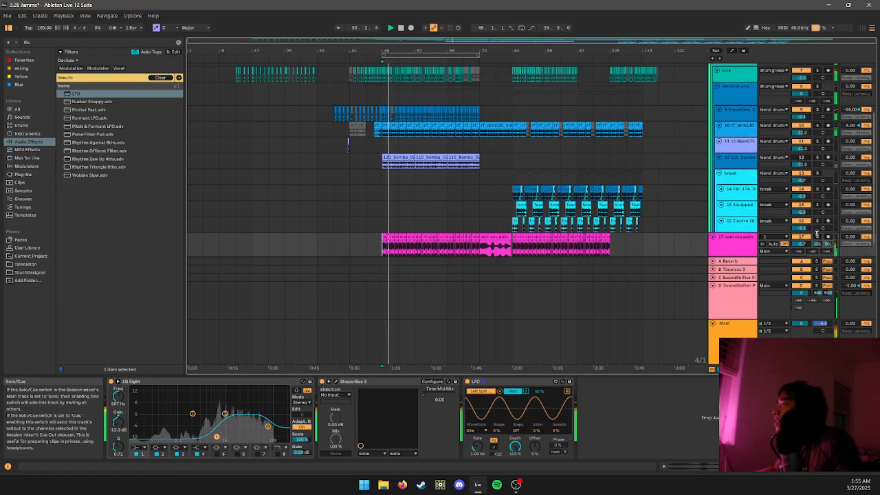
{"action": "scroll", "coordinate": [816, 234], "scroll_direction": "down", "scroll_amount": 2}
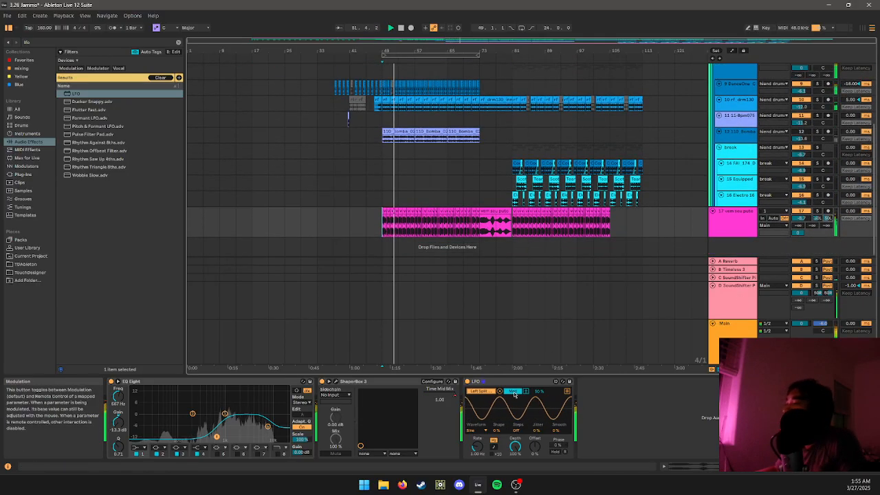
- Set the LFO's left pan mapping to Remote control and duplicate the LFO device on track 17
{"action": "left_click", "coordinate": [513, 391]}
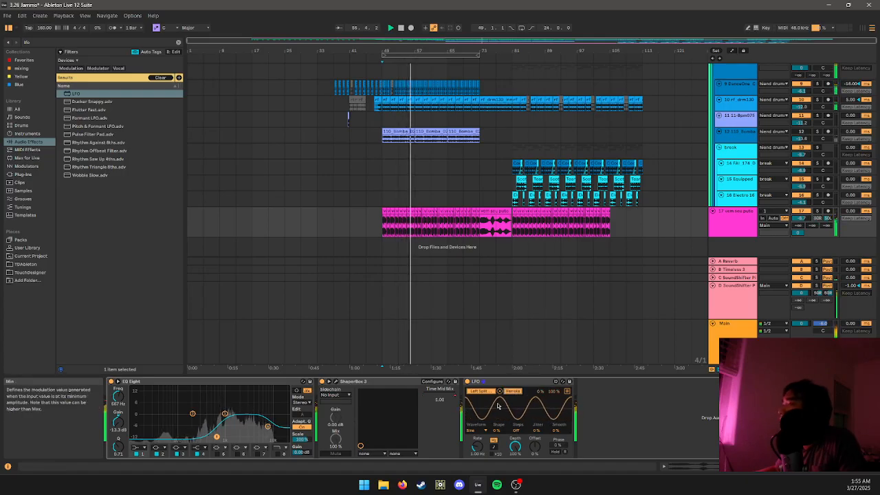
{"action": "left_click", "coordinate": [529, 386]}
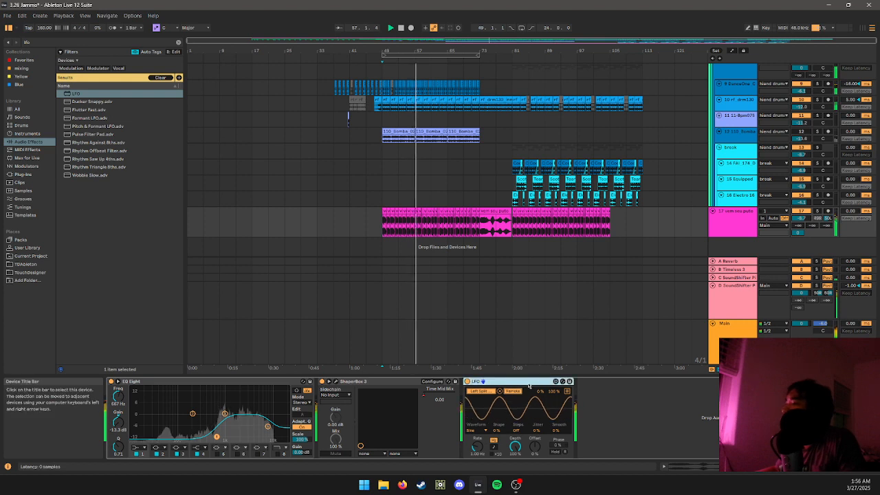
{"action": "key", "text": "ctrl+d"}
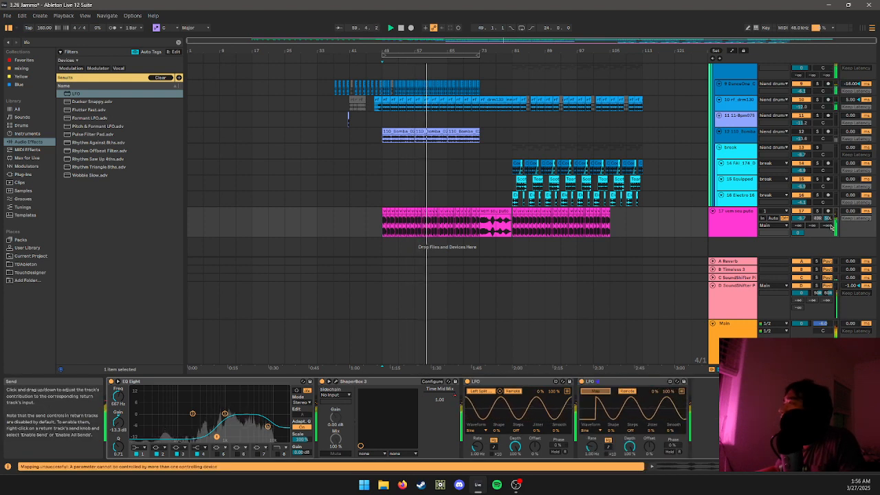
- Map the second LFO to track 17's right split stereo pan with a raised offset and a tempo-synced rate of 1
{"action": "left_click", "coordinate": [828, 218]}
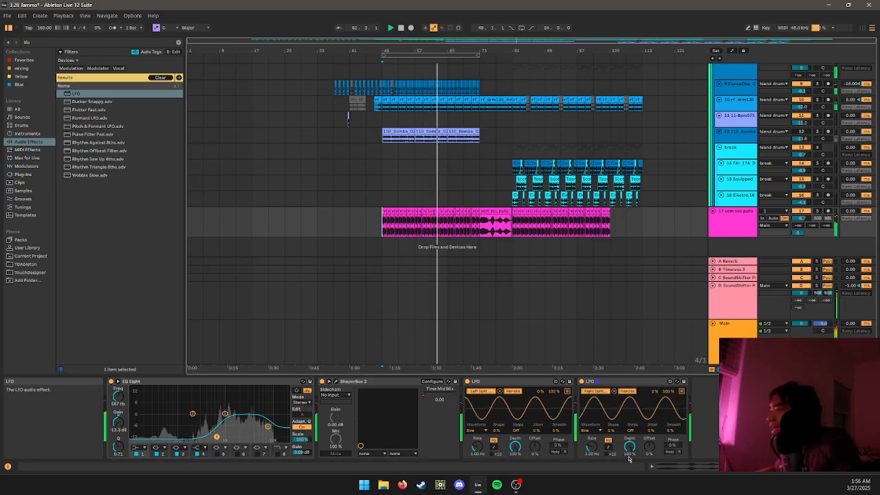
{"action": "left_click_drag", "start_coordinate": [630, 449], "coordinate": [630, 475]}
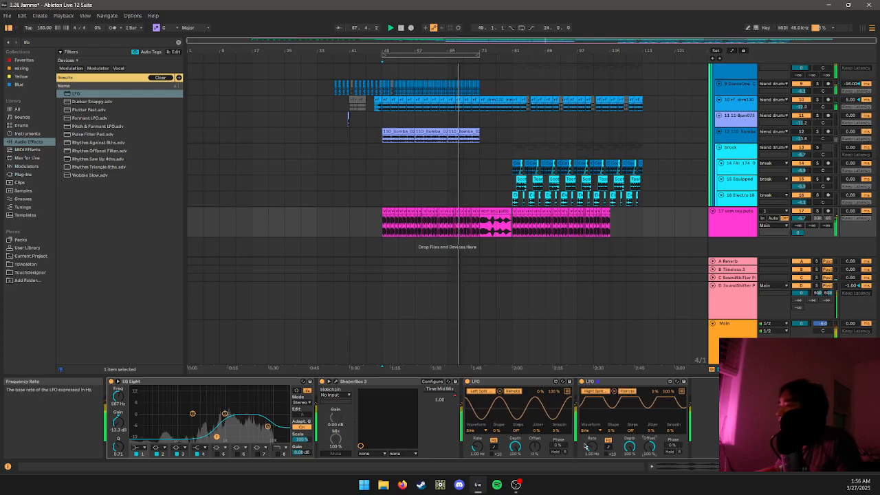
{"action": "left_click", "coordinate": [608, 446]}
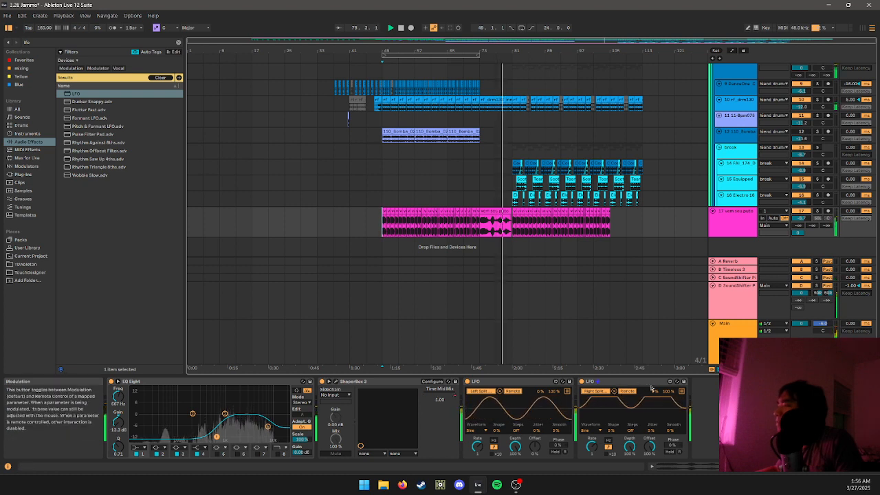
- Add a second mapping on the second LFO to return D's left split stereo pan in Remote control mode
{"action": "left_click", "coordinate": [681, 391]}
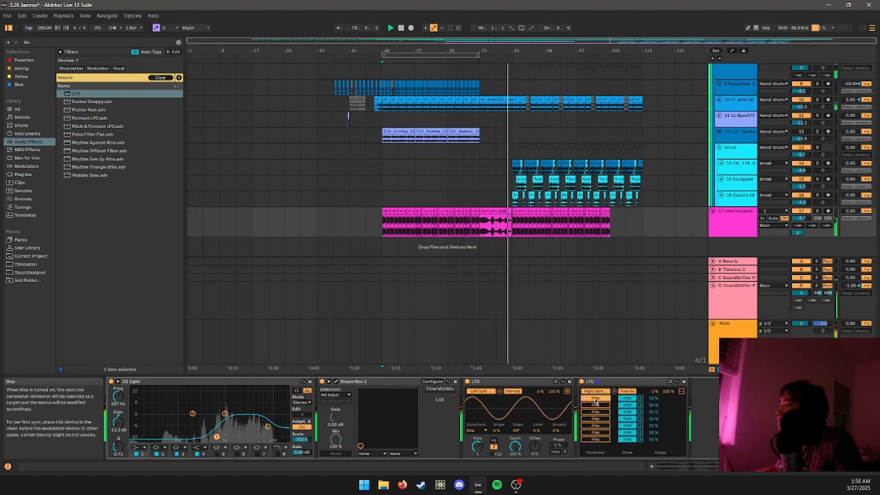
{"action": "left_click", "coordinate": [818, 295]}
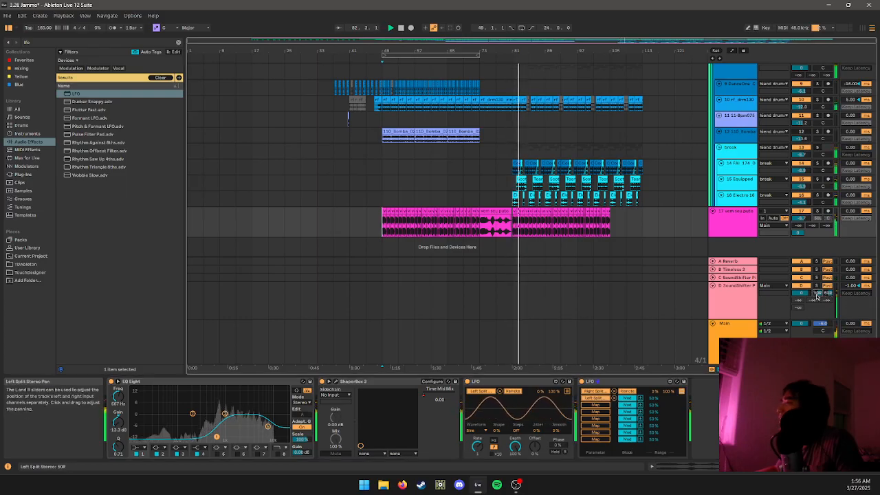
{"action": "left_click", "coordinate": [627, 398]}
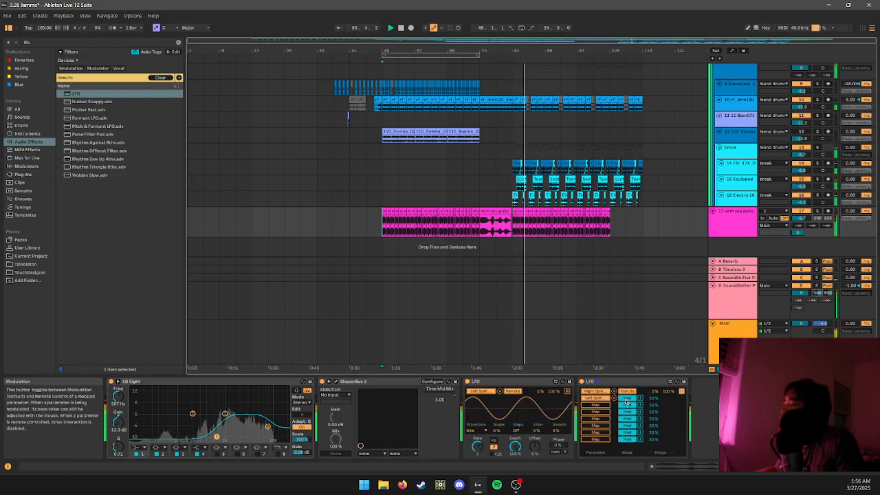
- Add a second mapping on the first LFO to return D's right split stereo pan in Remote control mode
{"action": "left_click", "coordinate": [554, 394]}
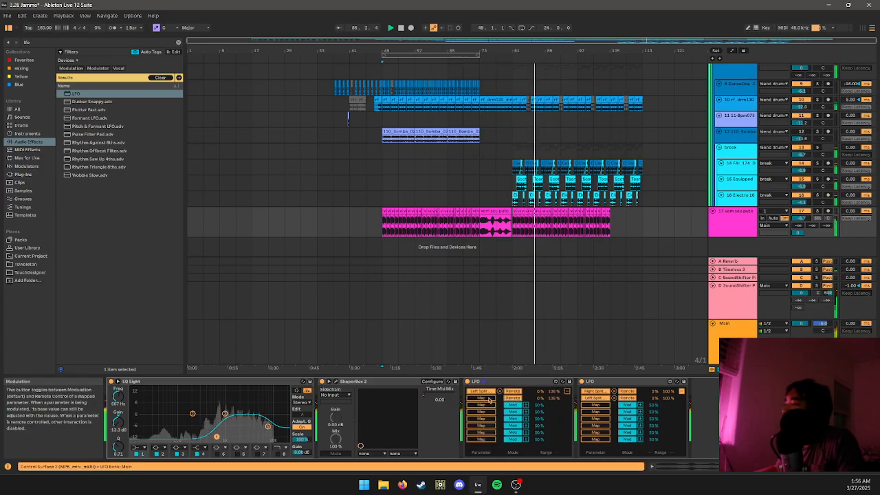
{"action": "left_click", "coordinate": [489, 399]}
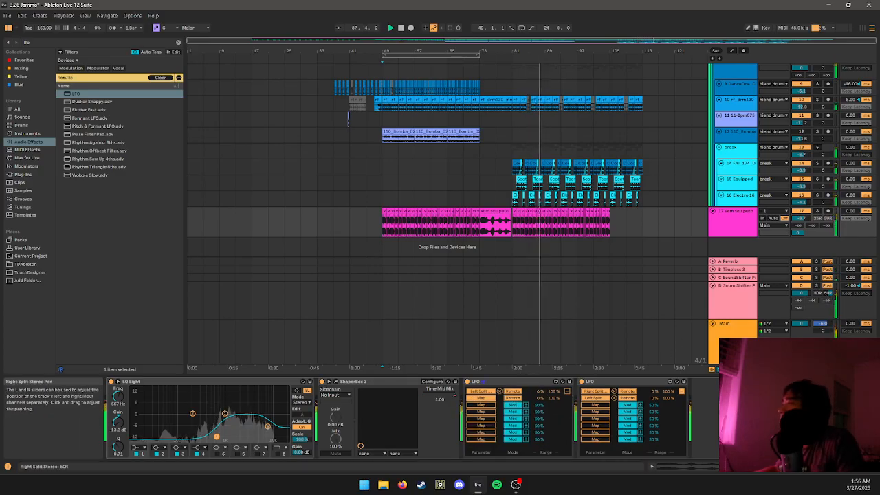
{"action": "left_click", "coordinate": [829, 294]}
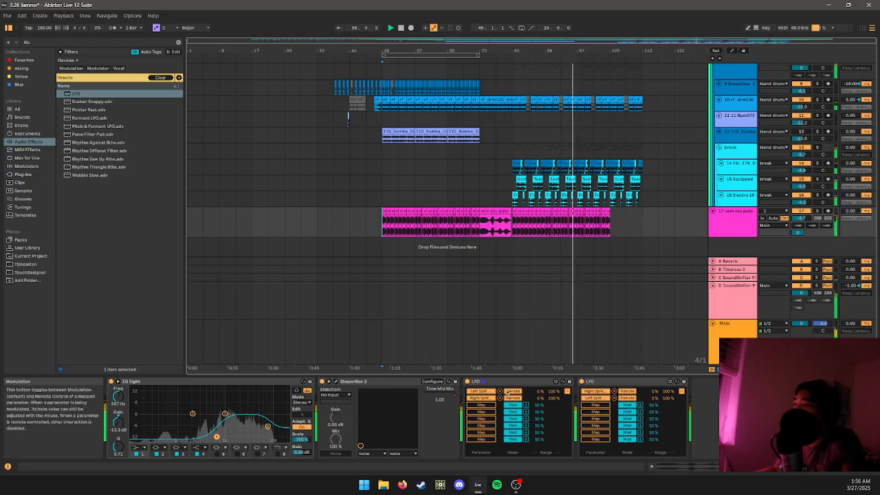
{"action": "left_click", "coordinate": [503, 386]}
{"action": "key", "text": "Delete"}
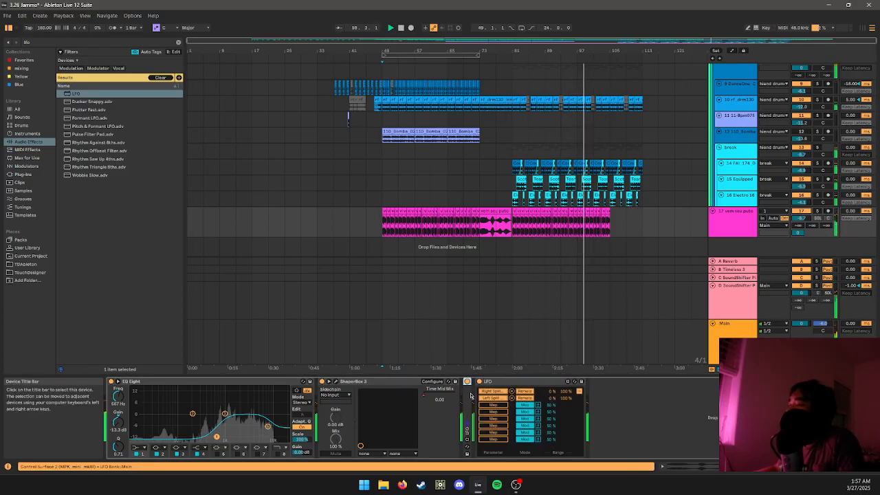
{"action": "key", "text": "ctrl+z"}
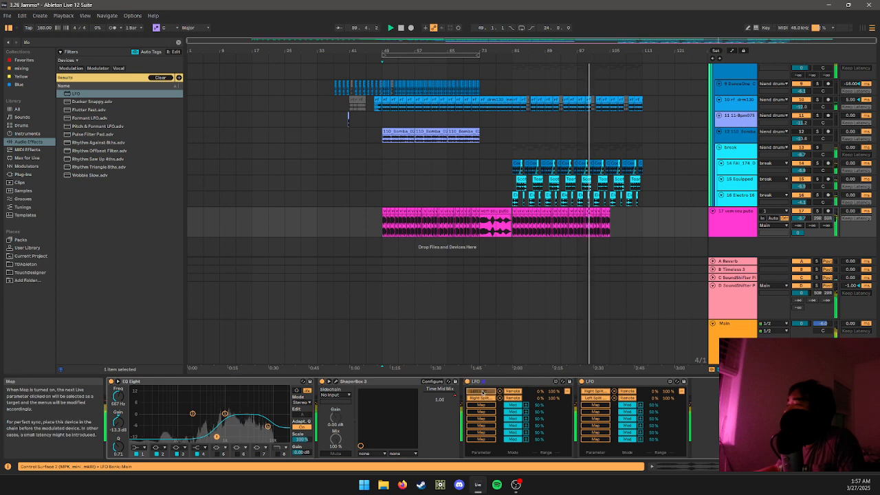
- Collapse both LFOs' mapping lists and lower their depths to about 50 %, auditioning the result from bar 49
{"action": "left_click", "coordinate": [567, 391]}
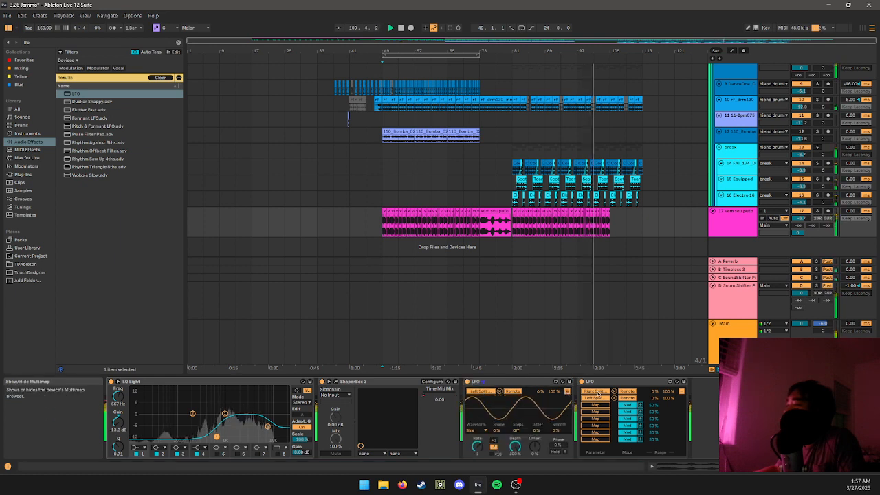
{"action": "left_click", "coordinate": [681, 391]}
{"action": "left_click_drag", "start_coordinate": [515, 446], "coordinate": [515, 457]}
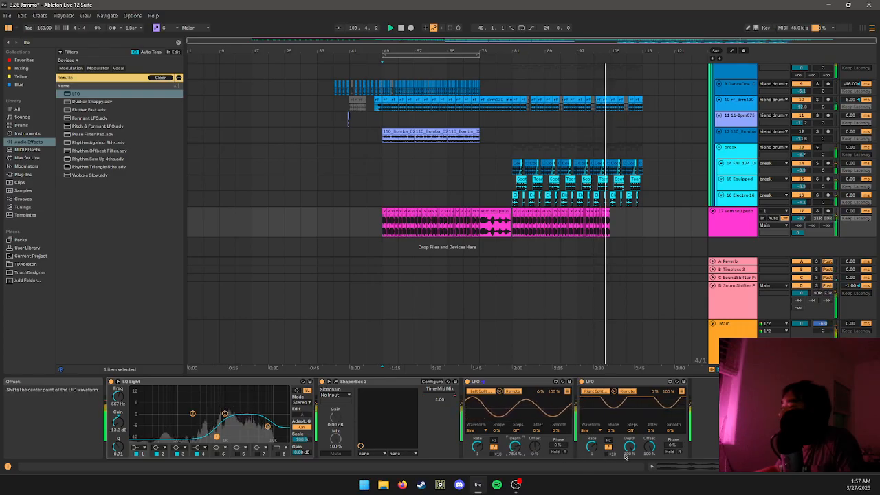
{"action": "left_click_drag", "start_coordinate": [627, 452], "coordinate": [626, 471]}
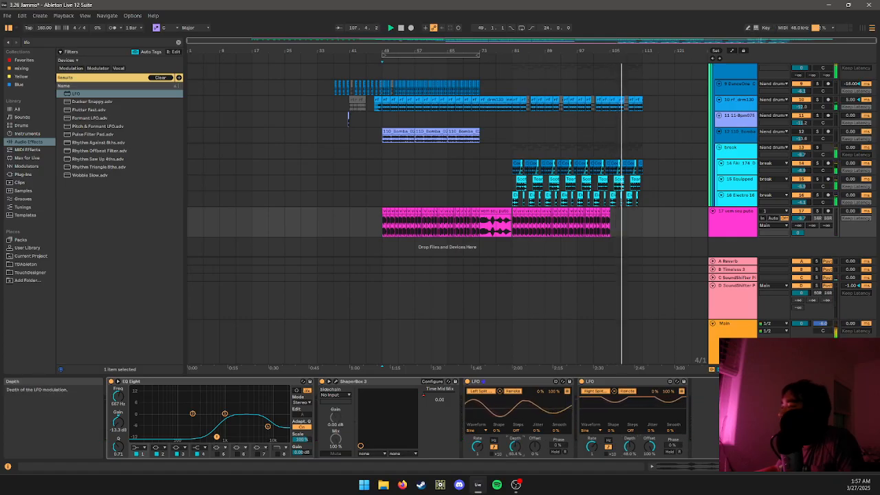
{"action": "left_click_drag", "start_coordinate": [514, 447], "coordinate": [515, 454]}
{"action": "key", "text": "space"}
{"action": "key", "text": "space"}
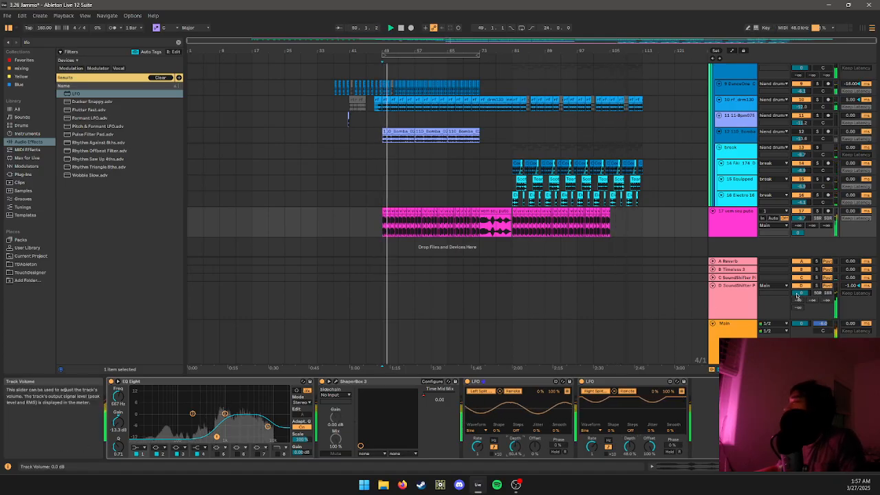
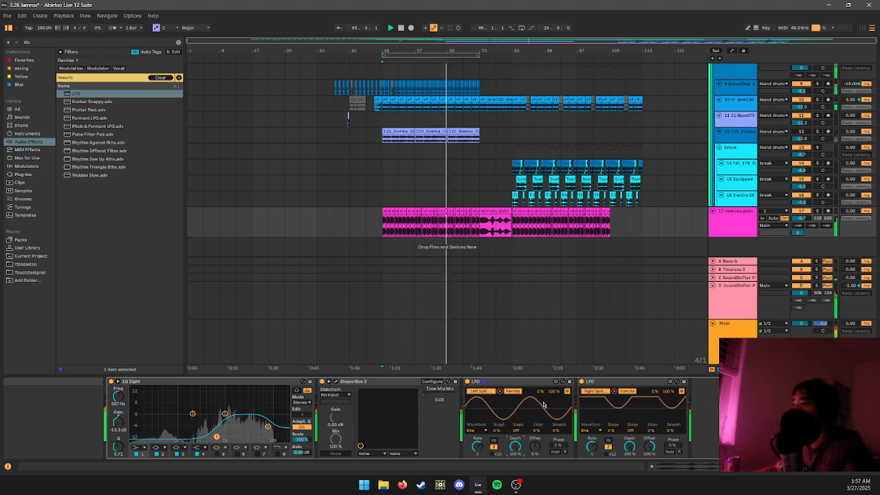
- Delete both LFO devices from track 17's device chain
{"action": "left_click", "coordinate": [581, 381]}
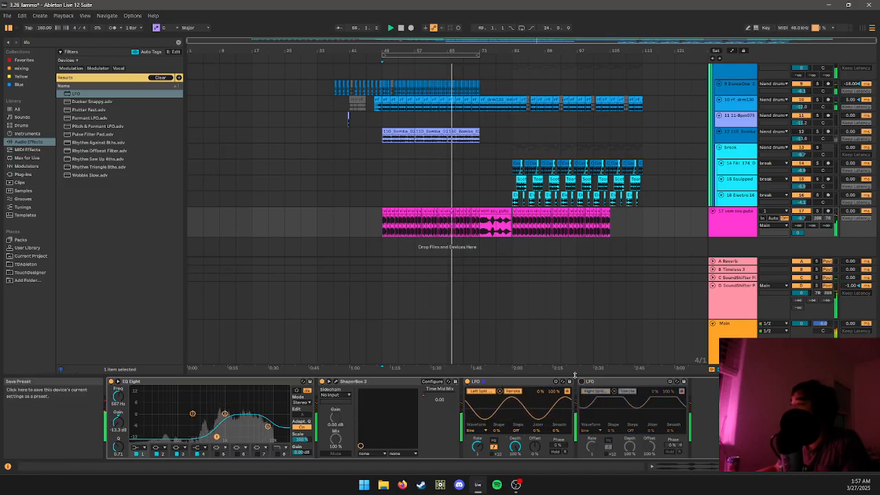
{"action": "left_click", "coordinate": [609, 384]}
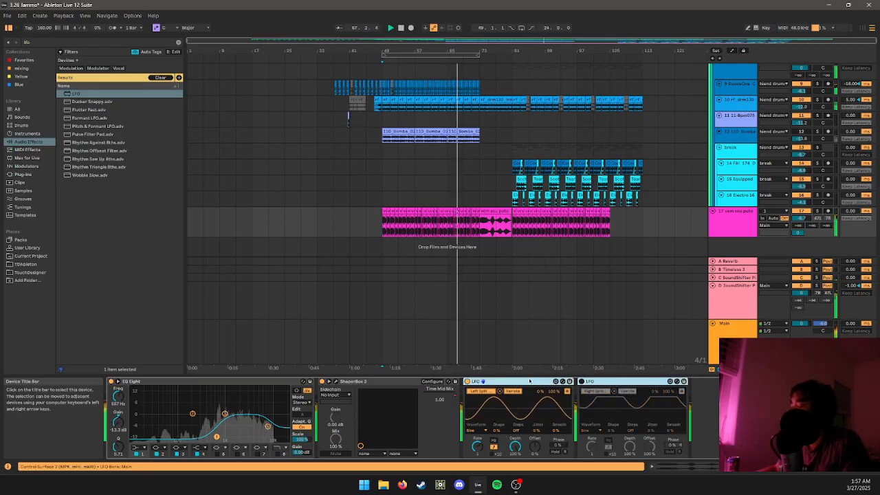
{"action": "key", "text": "Delete"}
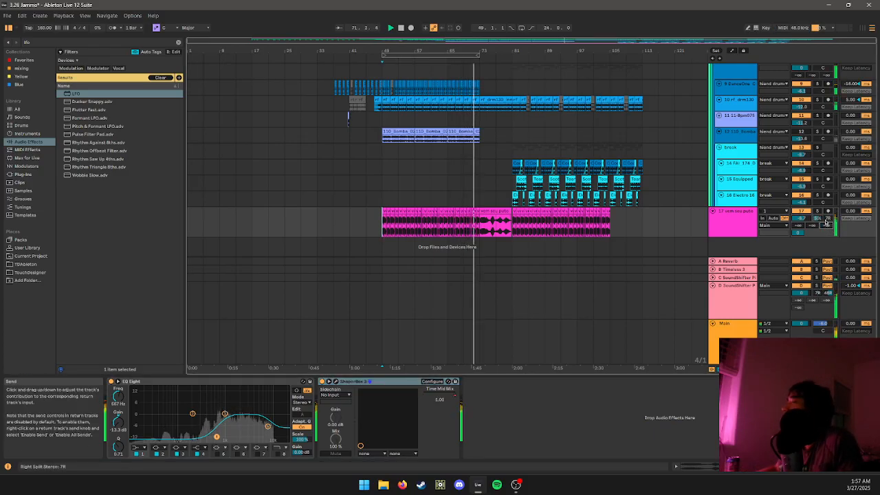
- Set track 17's right split pan to 50R and return D's split pans to 50L and 50R, replaying from bar 49
{"action": "left_click_drag", "start_coordinate": [827, 219], "coordinate": [827, 189]}
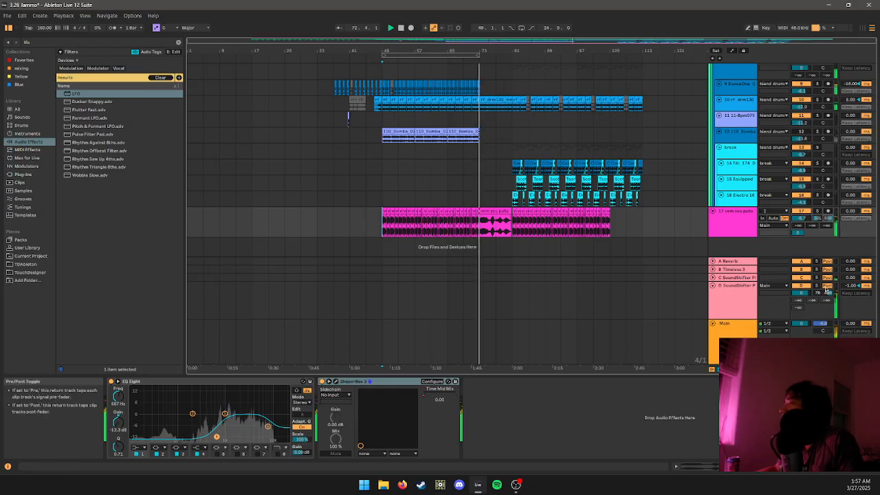
{"action": "left_click_drag", "start_coordinate": [818, 293], "coordinate": [818, 327]}
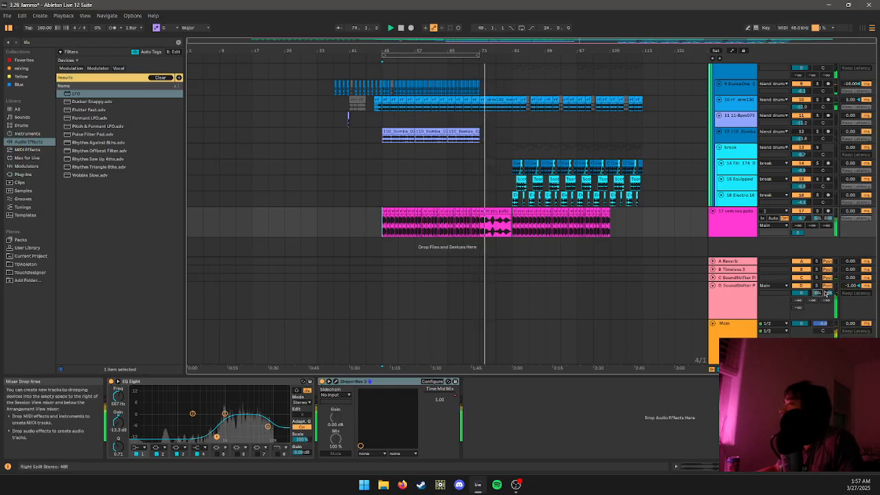
{"action": "left_click_drag", "start_coordinate": [827, 294], "coordinate": [827, 265]}
{"action": "key", "text": "space"}
{"action": "key", "text": "space"}
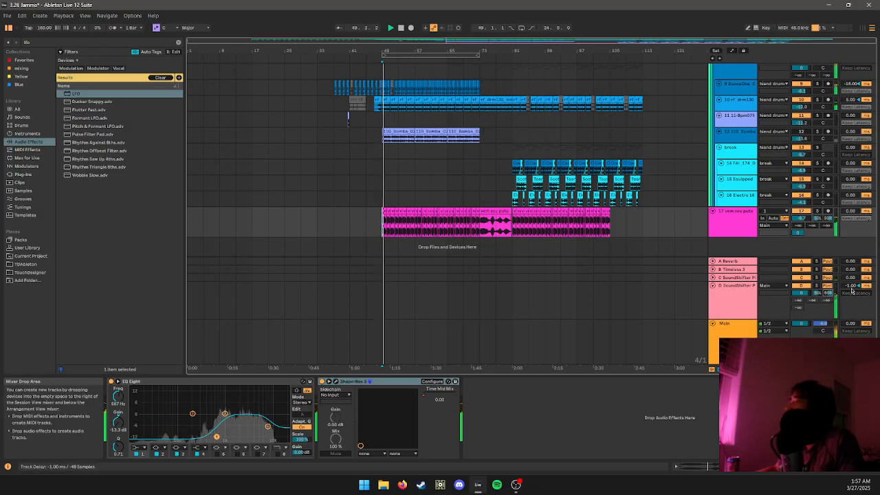
- Reset return D's track delay to 0.00 ms and solo the return
{"action": "left_click", "coordinate": [847, 286]}
{"action": "double_click", "coordinate": [847, 288]}
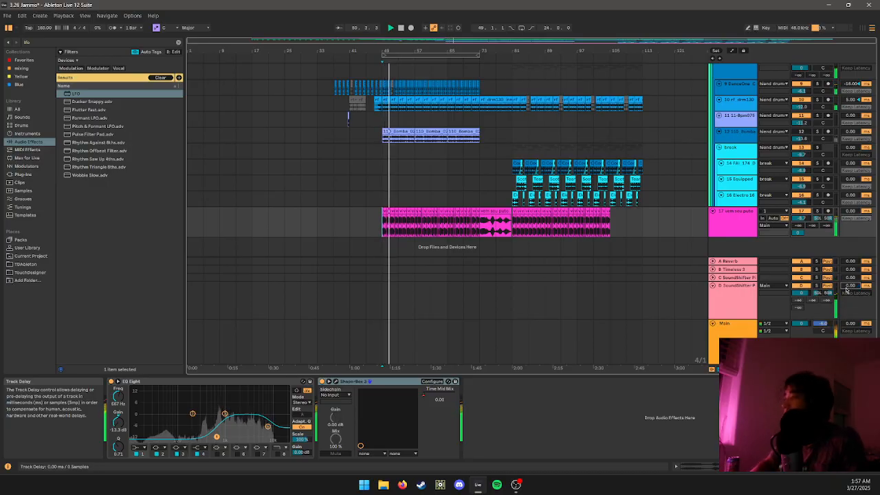
{"action": "left_click", "coordinate": [811, 285]}
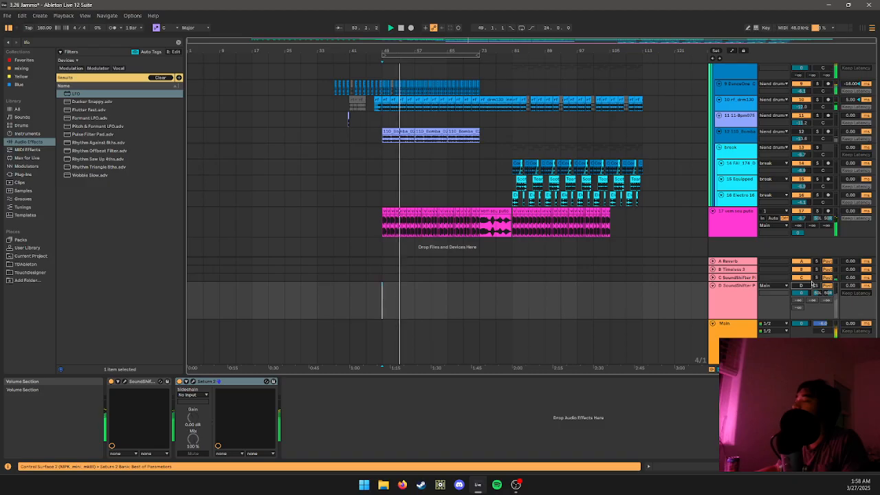
{"action": "left_click", "coordinate": [816, 286]}
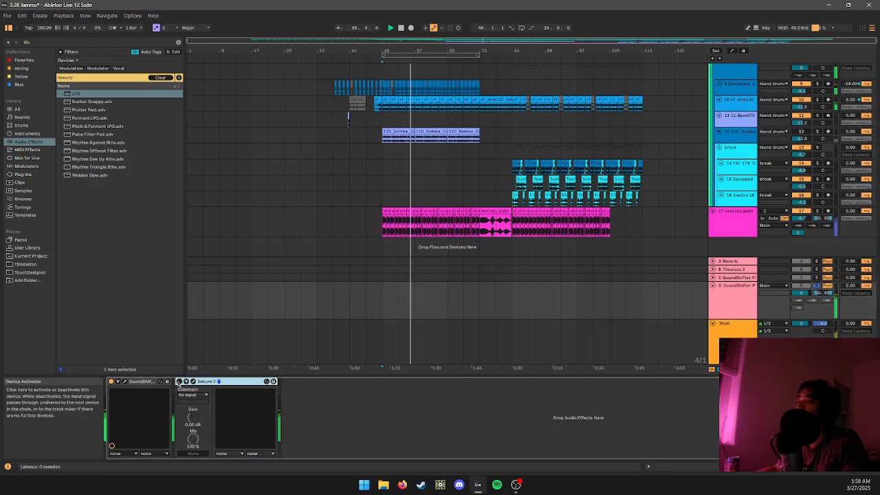
- Delete Saturn 2 from return D and transpose its SoundShifter to 12 semitones, with the return's volume at 0 dB
{"action": "key", "text": "Delete"}
{"action": "left_click", "coordinate": [125, 381]}
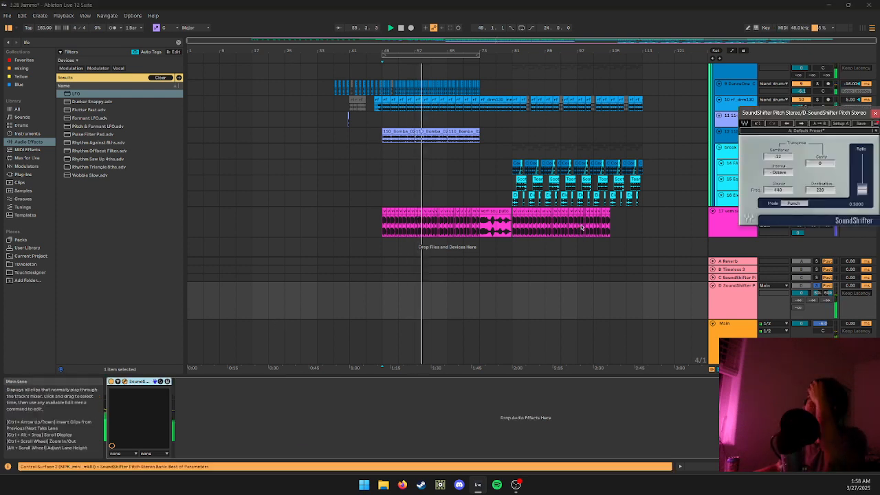
{"action": "left_click_drag", "start_coordinate": [862, 189], "coordinate": [862, 160]}
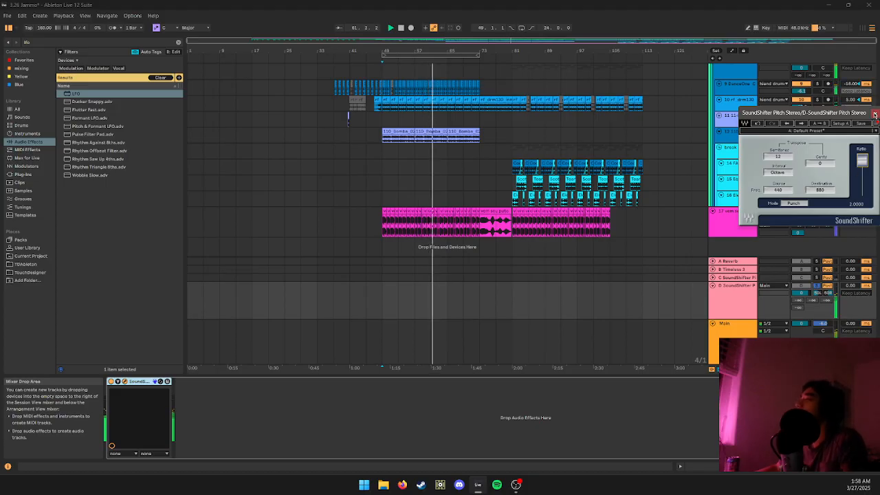
{"action": "left_click", "coordinate": [875, 114]}
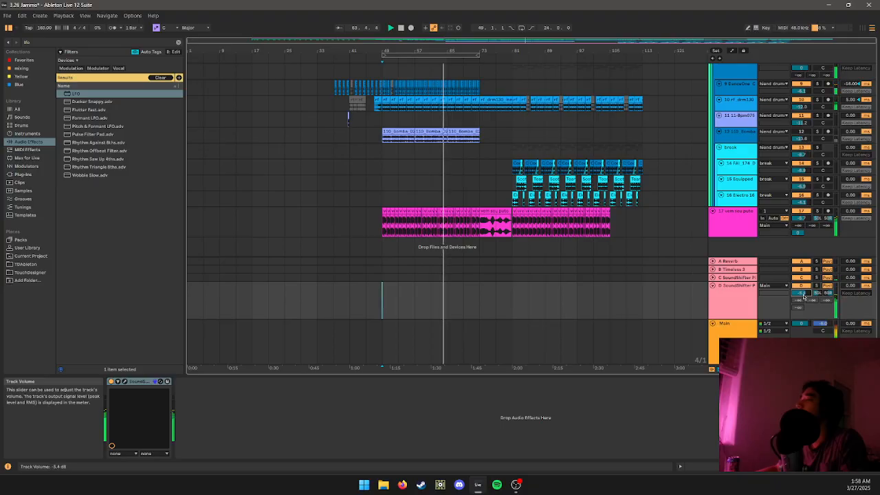
{"action": "left_click_drag", "start_coordinate": [801, 293], "coordinate": [801, 273]}
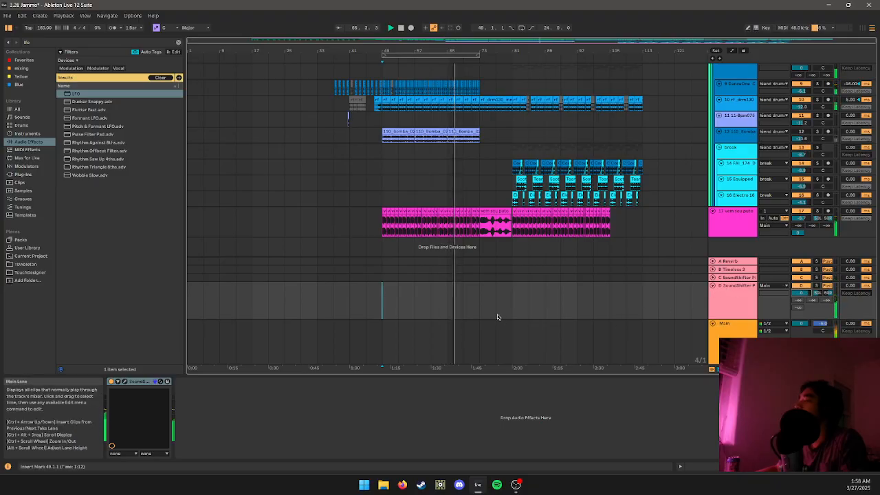
- Search the audio effects for "vocoder" and add the Vocoder device after SoundShifter on return D
{"action": "left_click", "coordinate": [151, 43]}
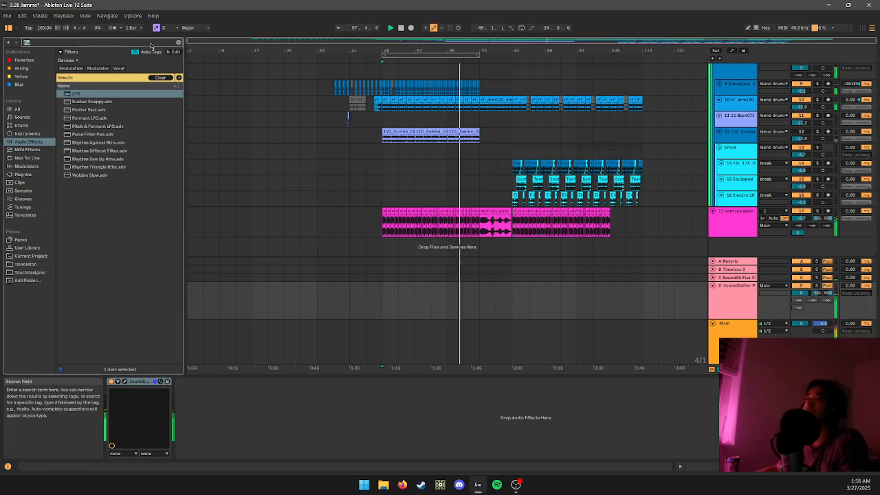
{"action": "type", "text": "vo"}
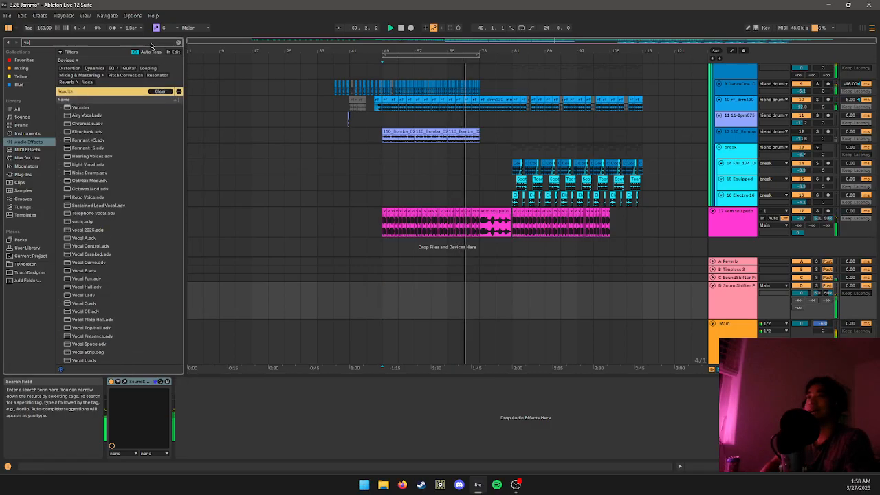
{"action": "type", "text": "coder"}
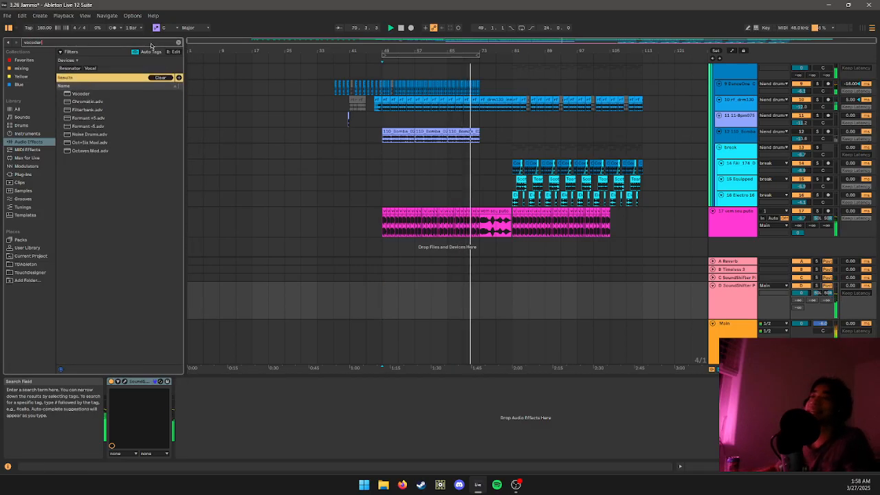
{"action": "left_click", "coordinate": [88, 95]}
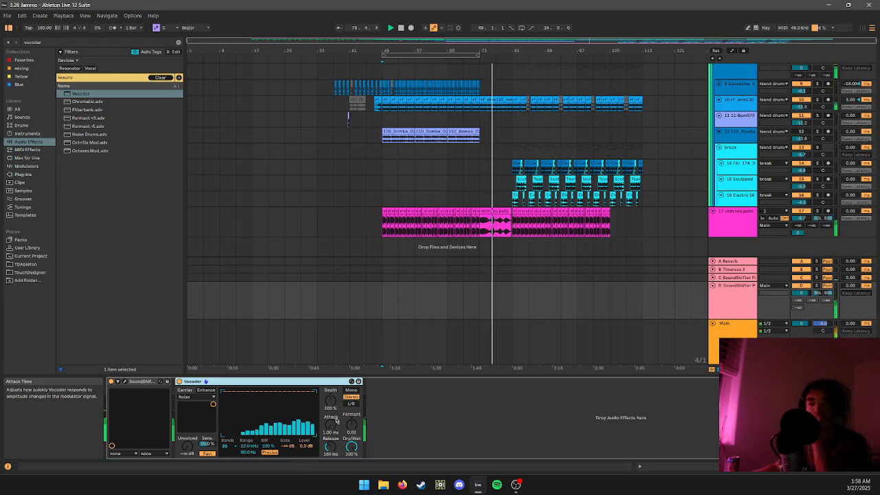
- Switch the Vocoder's carrier to External with track 17 Post FX as its source, and audition return D in solo
{"action": "key", "text": "space"}
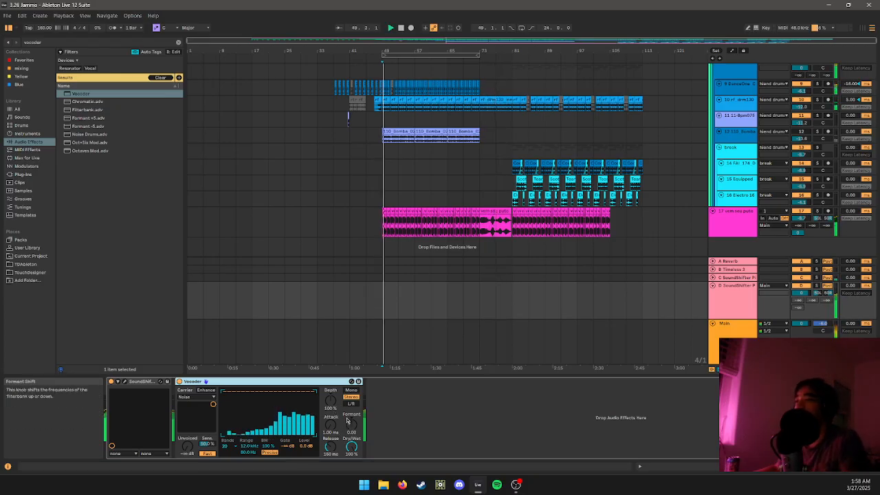
{"action": "left_click", "coordinate": [196, 398]}
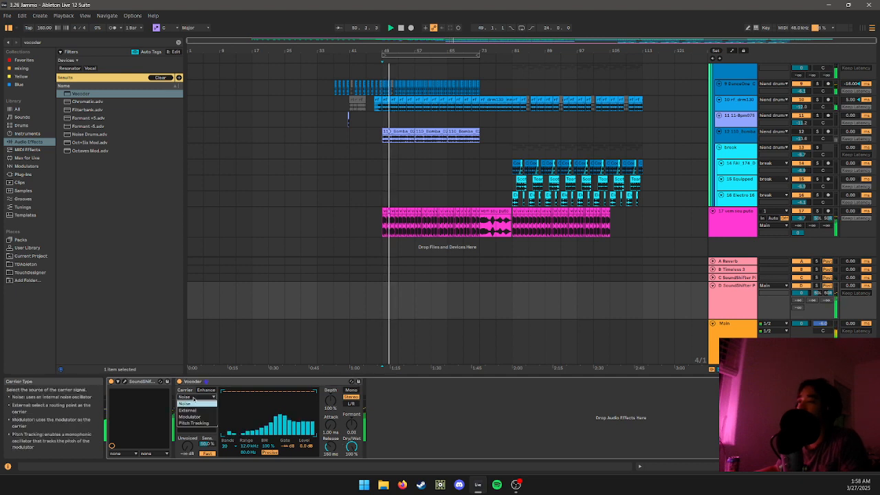
{"action": "left_click", "coordinate": [190, 417]}
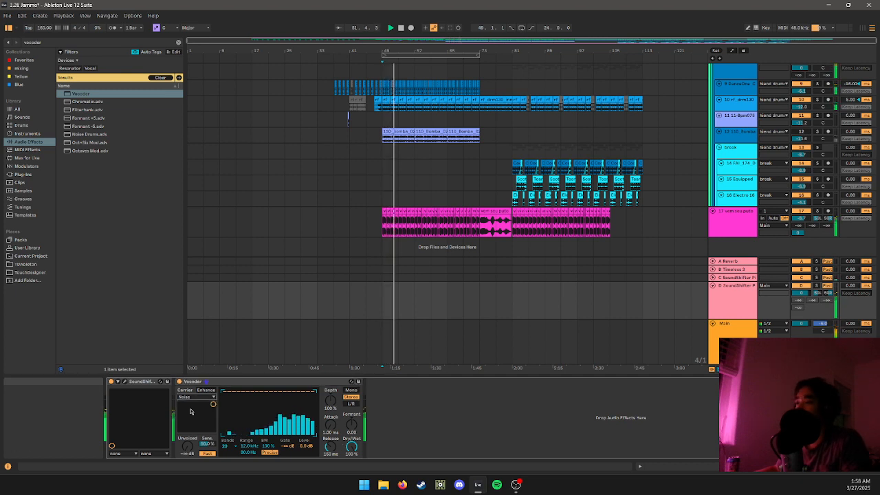
{"action": "left_click", "coordinate": [196, 409]}
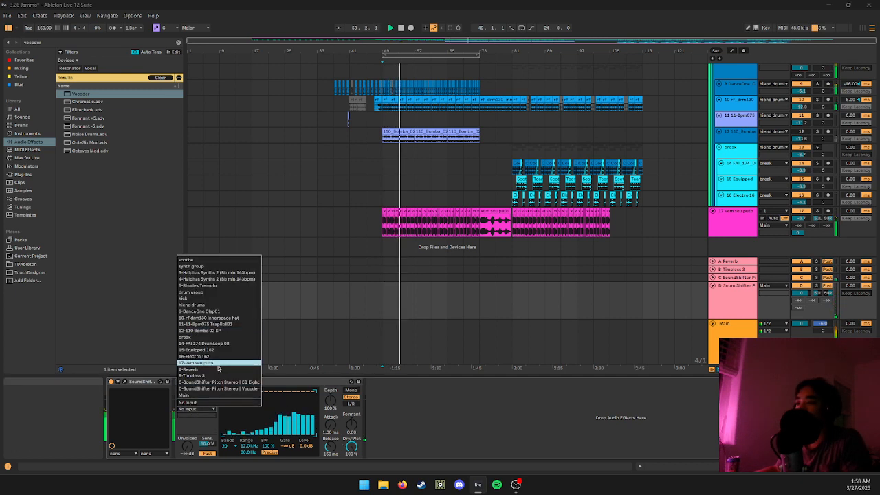
{"action": "left_click", "coordinate": [196, 362]}
{"action": "left_click", "coordinate": [431, 303]}
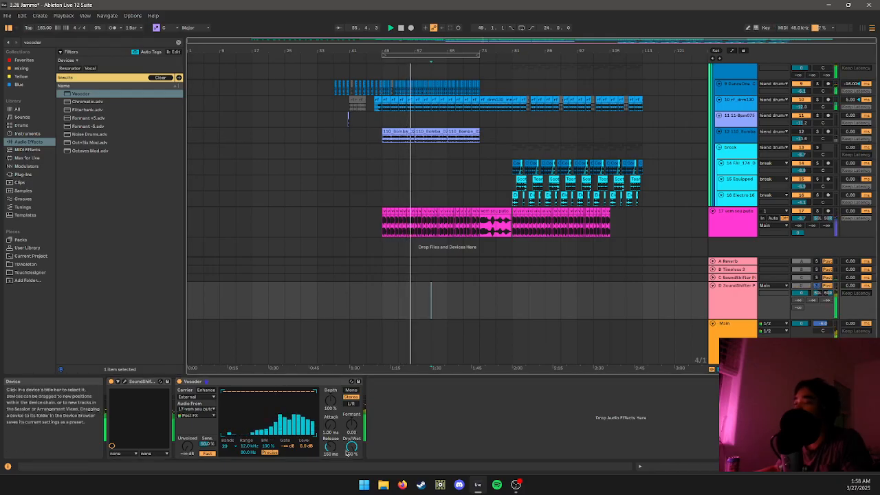
- Set the Vocoder's dry/wet to about 62.8%, its formant to about 20.8 and its attack to 1.13 ms
{"action": "left_click_drag", "start_coordinate": [351, 443], "coordinate": [351, 408]}
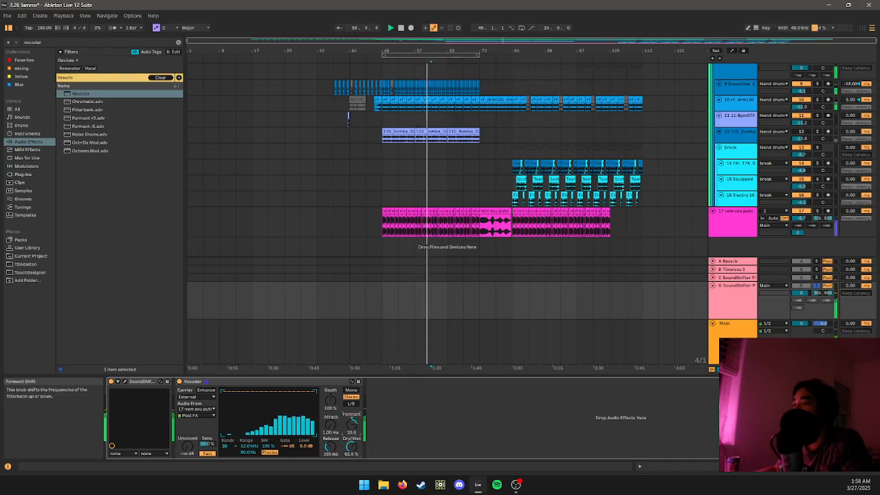
{"action": "left_click_drag", "start_coordinate": [331, 424], "coordinate": [352, 421]}
- Try the Vocoder with a 2.00 kHz lower range, formant at -36.0 and dry/wet at 100%, replaying from bar 61
{"action": "left_click_drag", "start_coordinate": [248, 452], "coordinate": [248, 447]}
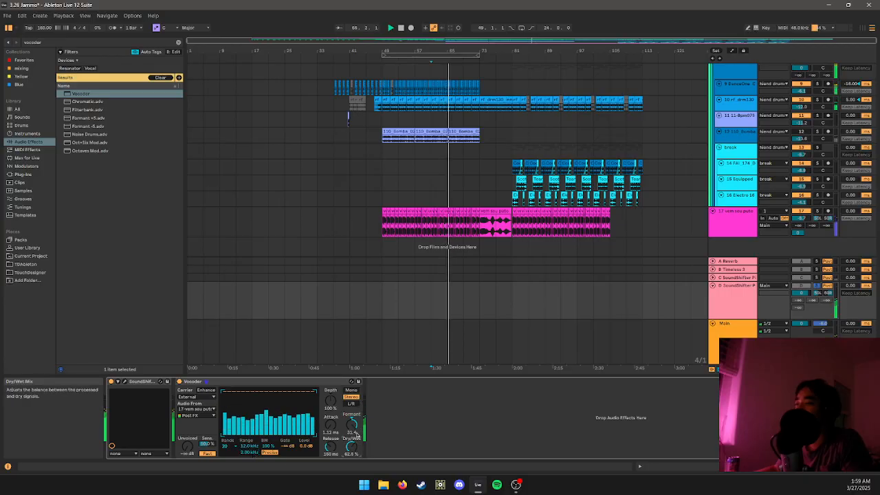
{"action": "left_click_drag", "start_coordinate": [330, 400], "coordinate": [331, 397]}
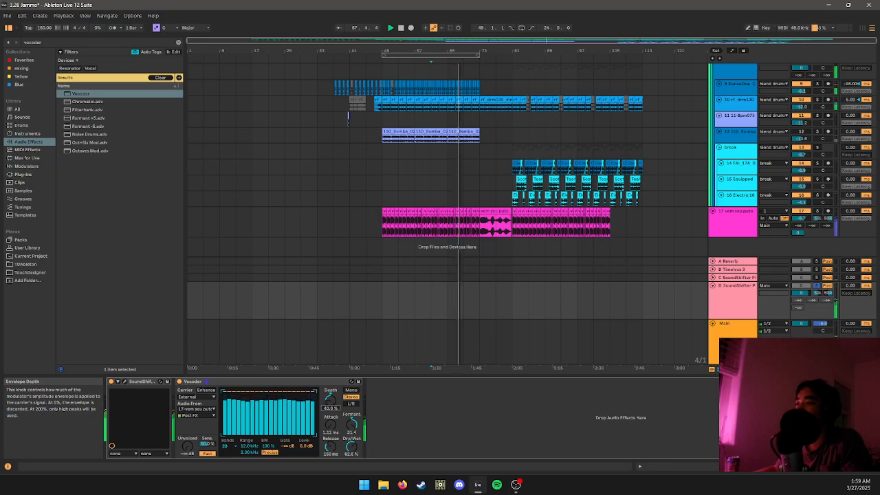
{"action": "mouse_move", "coordinate": [354, 434]}
{"action": "left_mouse_down"}
{"action": "mouse_move", "coordinate": [355, 447]}
{"action": "mouse_move", "coordinate": [351, 420]}
{"action": "left_mouse_up"}
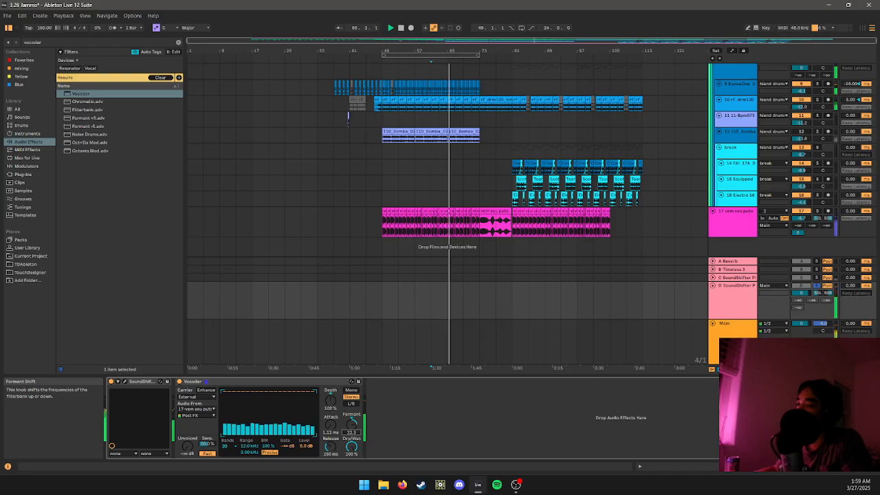
{"action": "left_click_drag", "start_coordinate": [353, 432], "coordinate": [353, 434]}
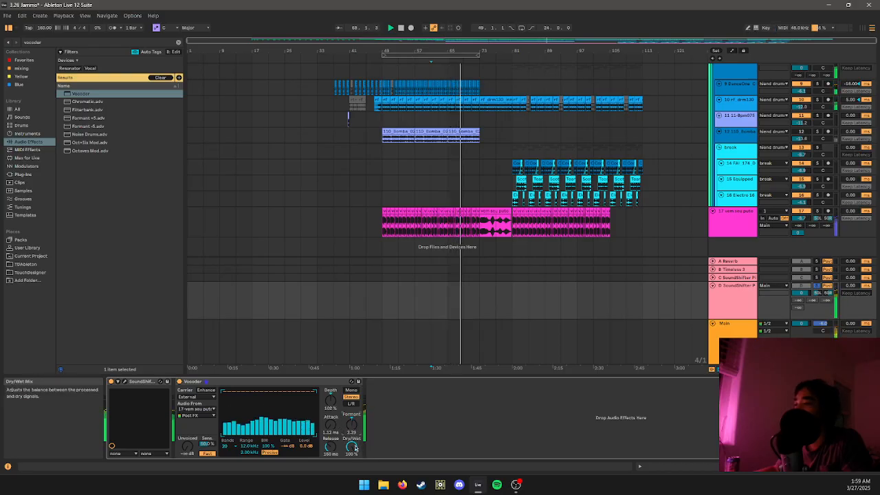
{"action": "key", "text": "space"}
{"action": "key", "text": "space"}
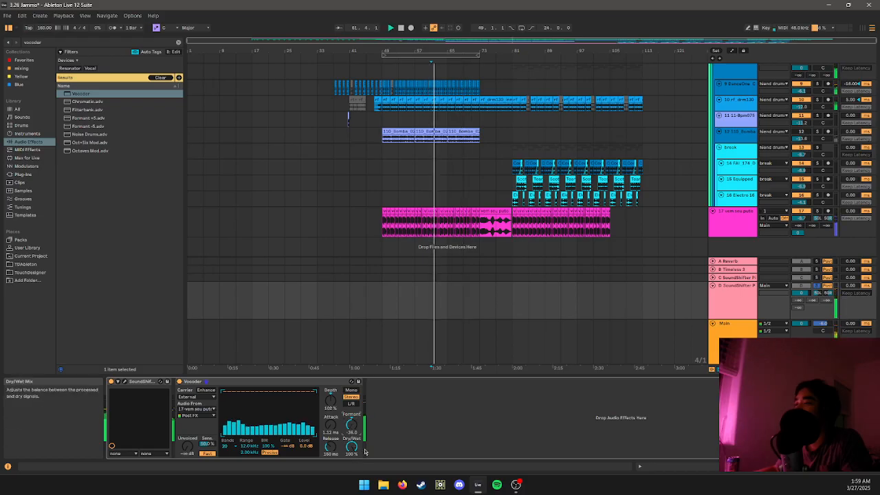
- Undo the last Vocoder range, formant and dry/wet changes
{"action": "key", "text": "ctrl+z"}
{"action": "key", "text": "ctrl+z"}
{"action": "key", "text": "ctrl+z"}
{"action": "key", "text": "ctrl+z"}
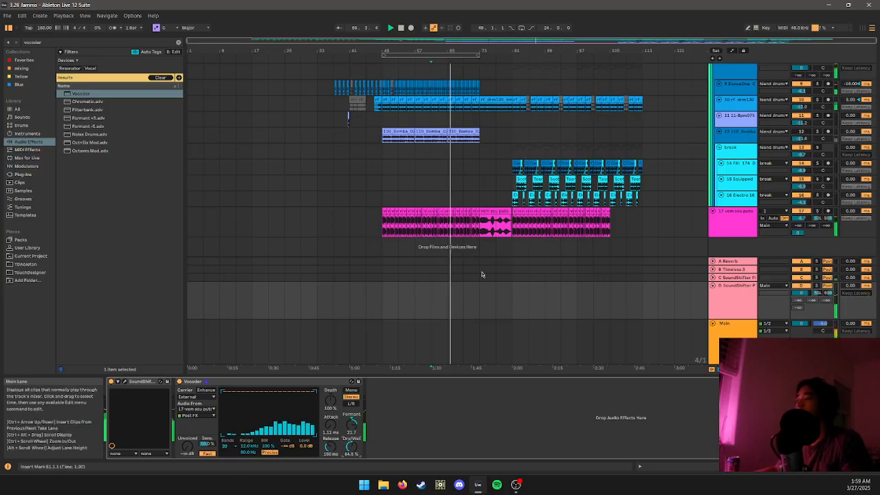
- Select bars 53 to 57 on return D, solo the return and replay from bar 53
{"action": "left_click_drag", "start_coordinate": [415, 313], "coordinate": [399, 310]}
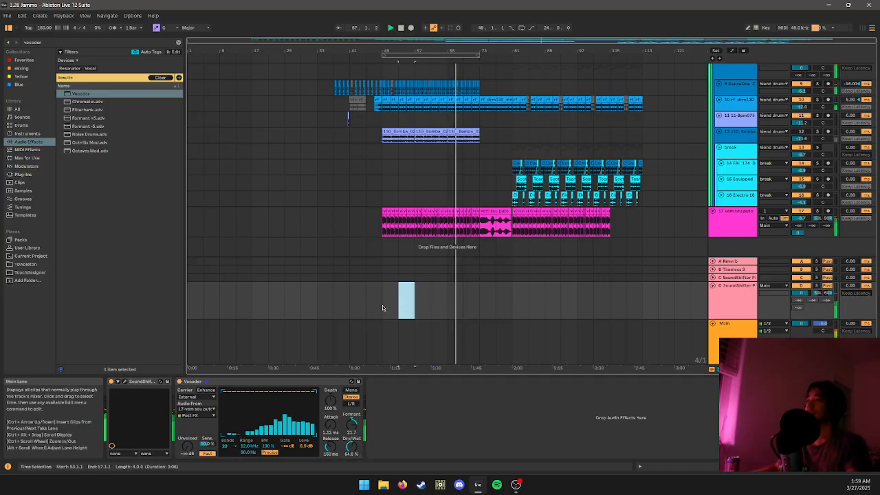
{"action": "key", "text": "s"}
{"action": "key", "text": "space"}
{"action": "key", "text": "space"}
- Search the audio effects for "reverb" and add Hybrid Reverb after the Vocoder on return D
{"action": "left_click", "coordinate": [107, 43]}
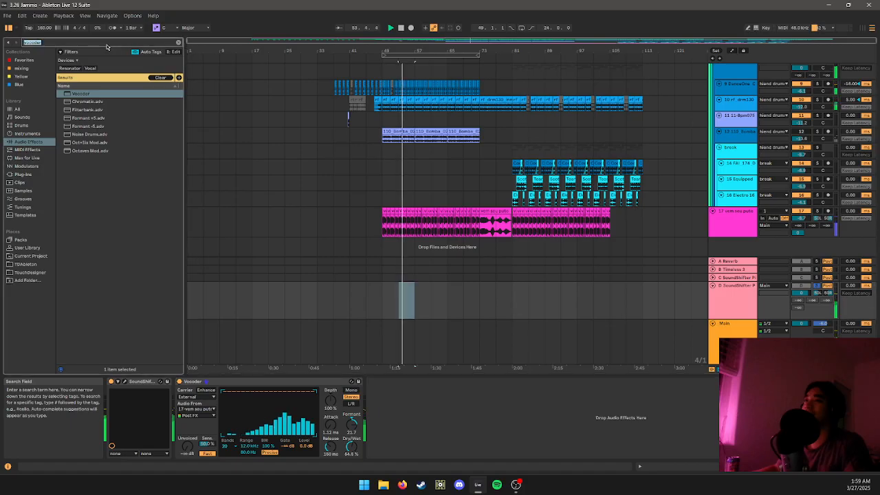
{"action": "type", "text": "reve"}
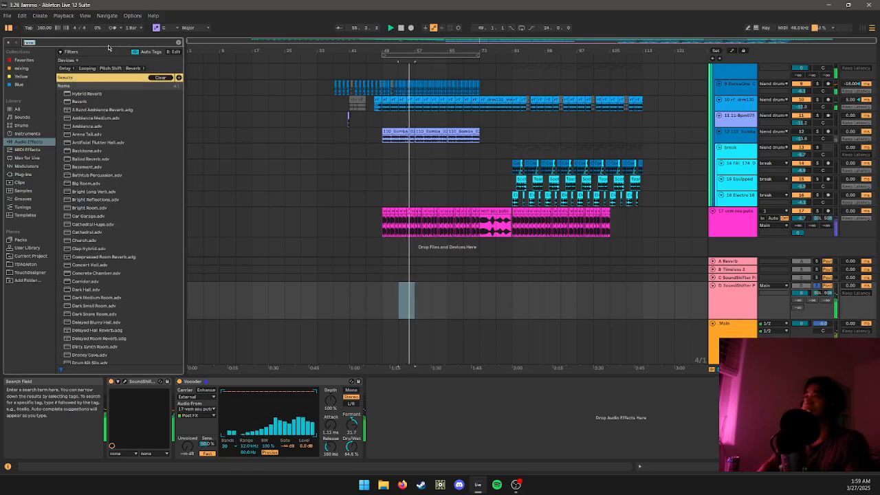
{"action": "key", "text": "BackSpace"}
{"action": "type", "text": "re"}
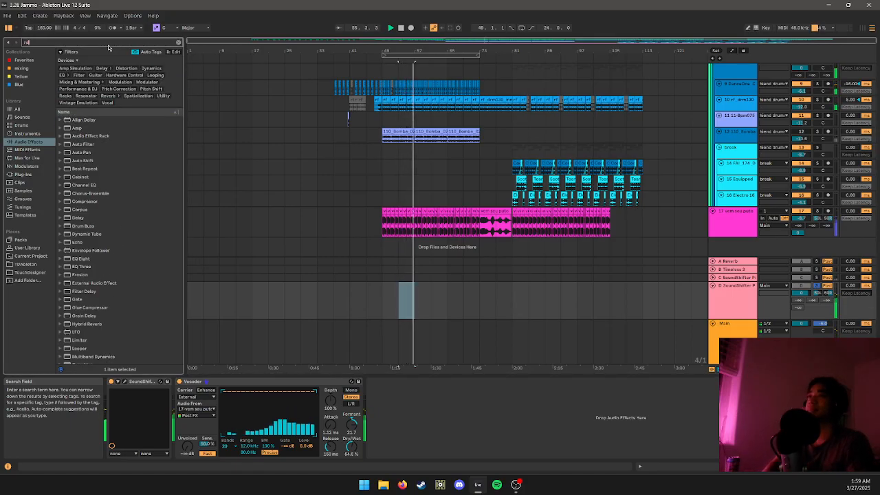
{"action": "type", "text": "verb"}
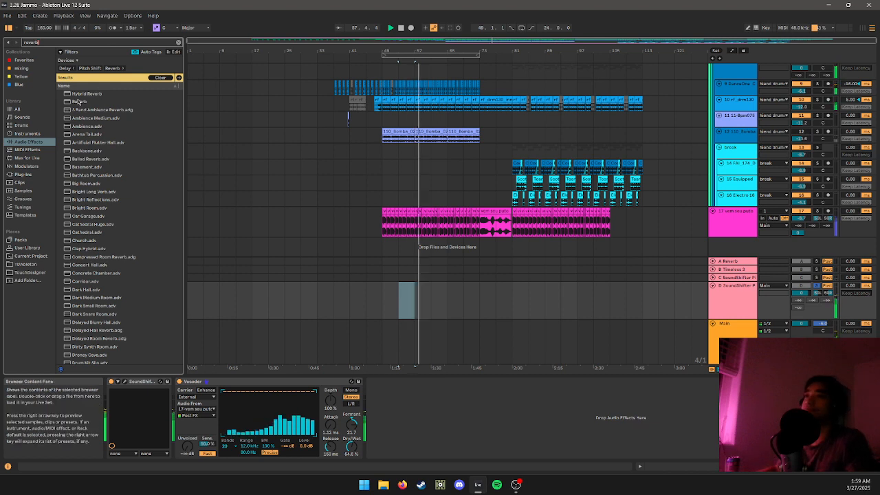
{"action": "mouse_move", "coordinate": [117, 95]}
{"action": "left_mouse_down"}
{"action": "mouse_move", "coordinate": [165, 159]}
{"action": "mouse_move", "coordinate": [170, 108]}
{"action": "mouse_move", "coordinate": [116, 87]}
{"action": "left_mouse_up"}
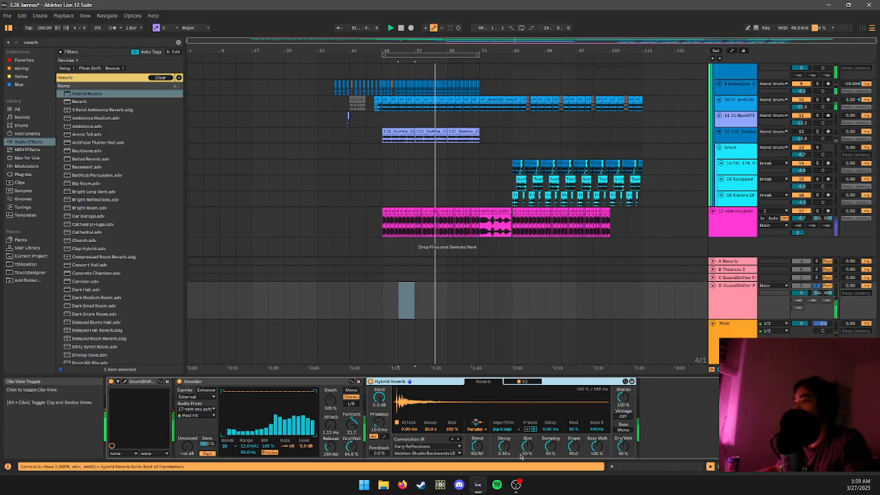
- Compare the Hybrid Reverb's blend extremes and set the blend to 100/0
{"action": "left_click_drag", "start_coordinate": [477, 445], "coordinate": [477, 481]}
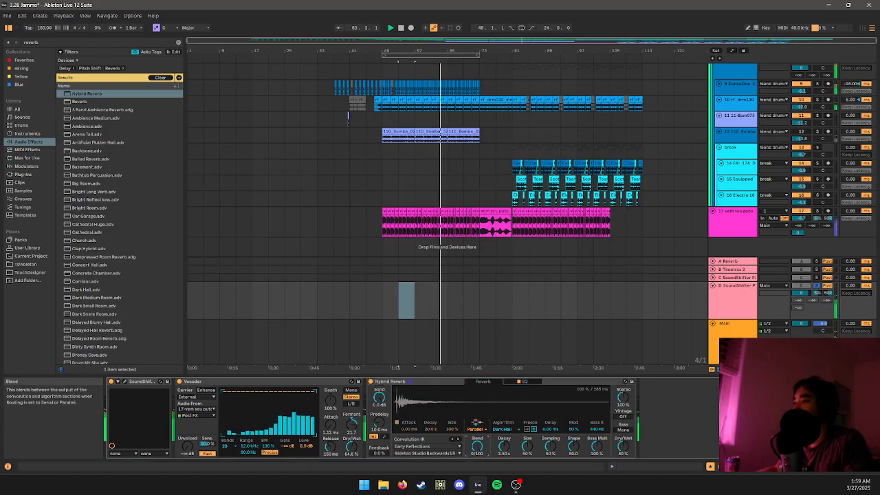
{"action": "left_click_drag", "start_coordinate": [476, 445], "coordinate": [476, 429]}
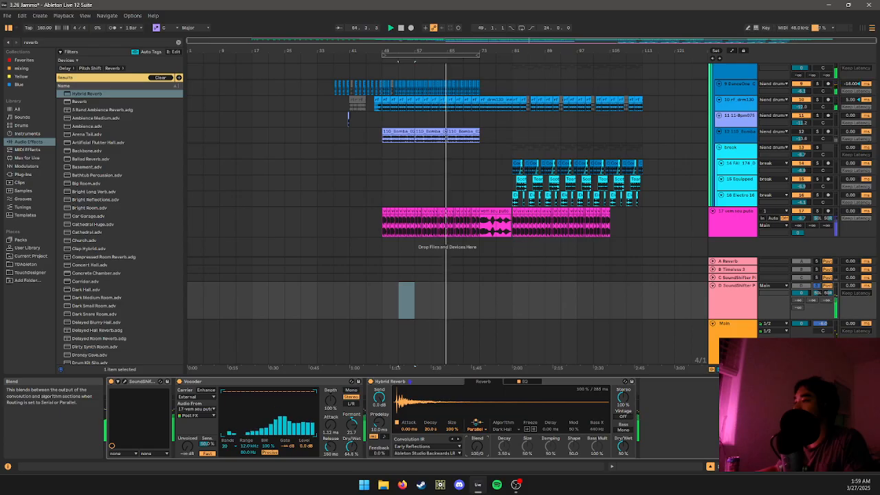
{"action": "left_click_drag", "start_coordinate": [476, 451], "coordinate": [476, 422]}
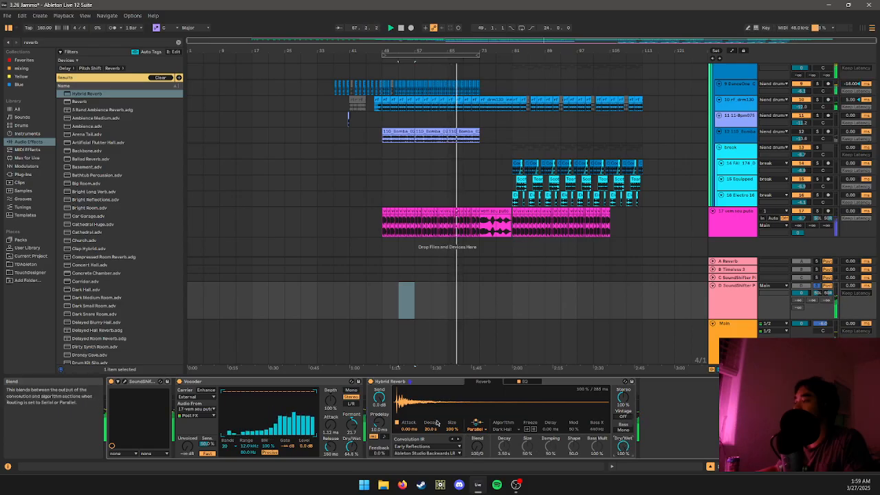
- Try the Springs impulse responses in Hybrid Reverb, and switch the convolution category to Plates
{"action": "left_click", "coordinate": [426, 446]}
{"action": "left_click", "coordinate": [410, 426]}
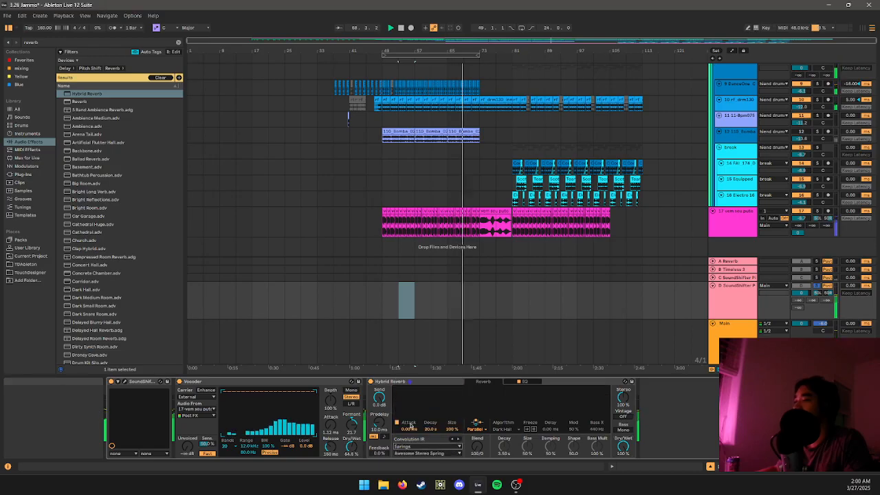
{"action": "left_click", "coordinate": [420, 446]}
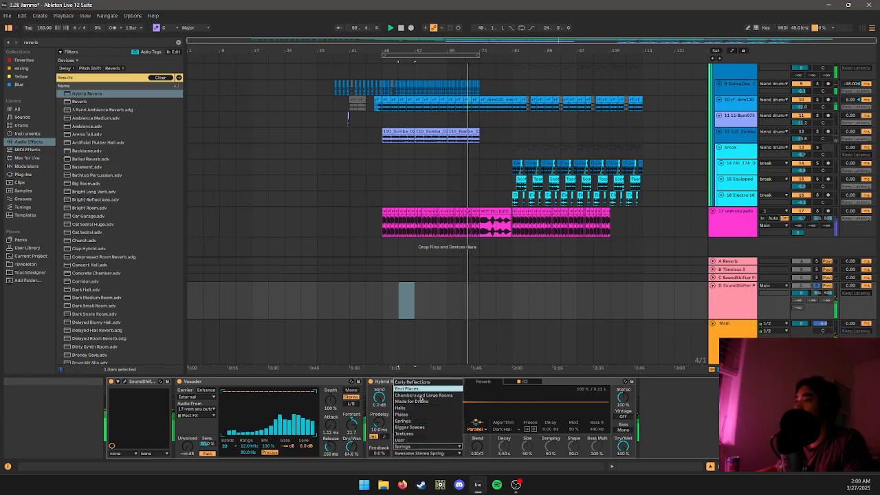
{"action": "left_click", "coordinate": [402, 415]}
{"action": "left_click", "coordinate": [411, 447]}
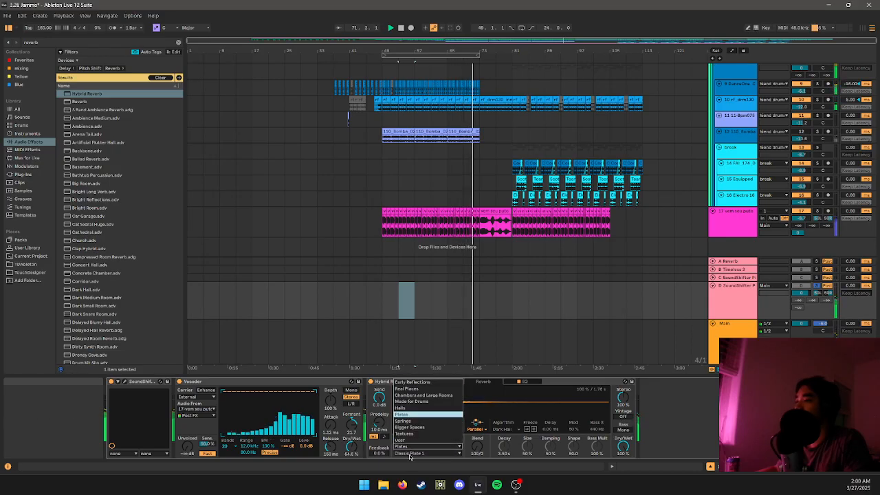
- Audition Plate A 3 and Long Hall Plate, choose Classic Plate 2, and lower the reverb's dry/wet to about 23%
{"action": "left_click", "coordinate": [411, 453]}
{"action": "left_click", "coordinate": [409, 389]}
{"action": "left_click", "coordinate": [412, 453]}
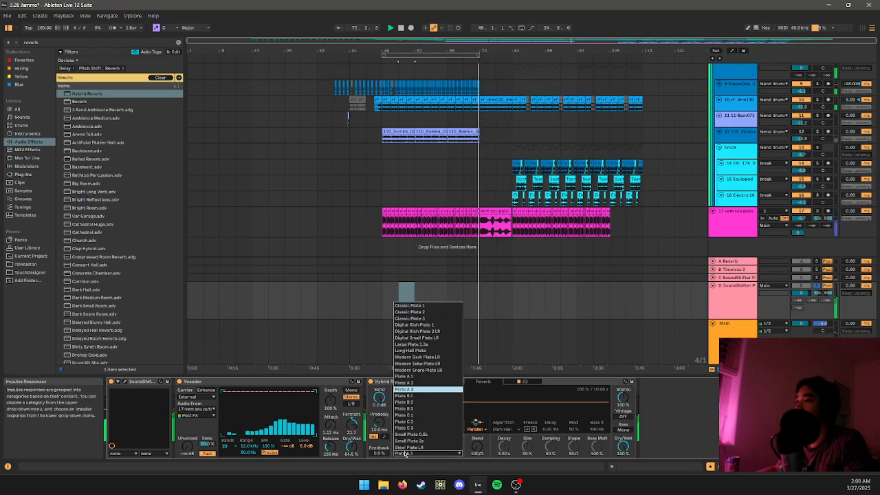
{"action": "left_click", "coordinate": [416, 355]}
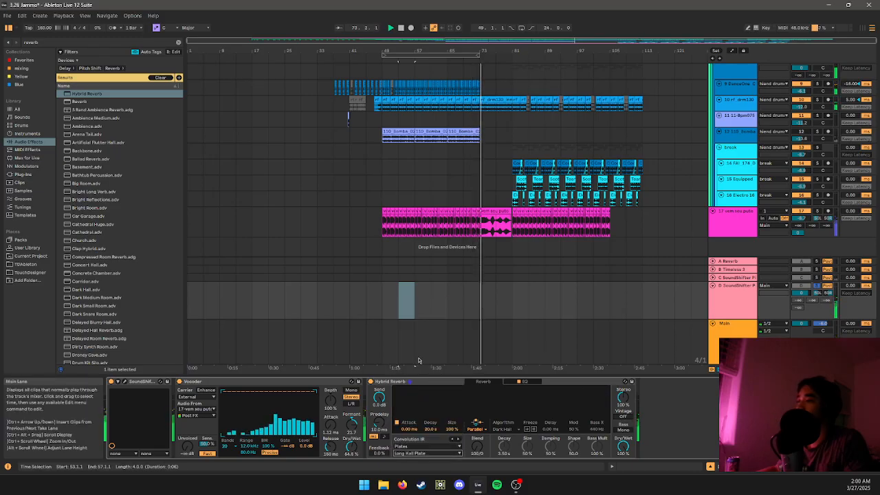
{"action": "left_click", "coordinate": [413, 454]}
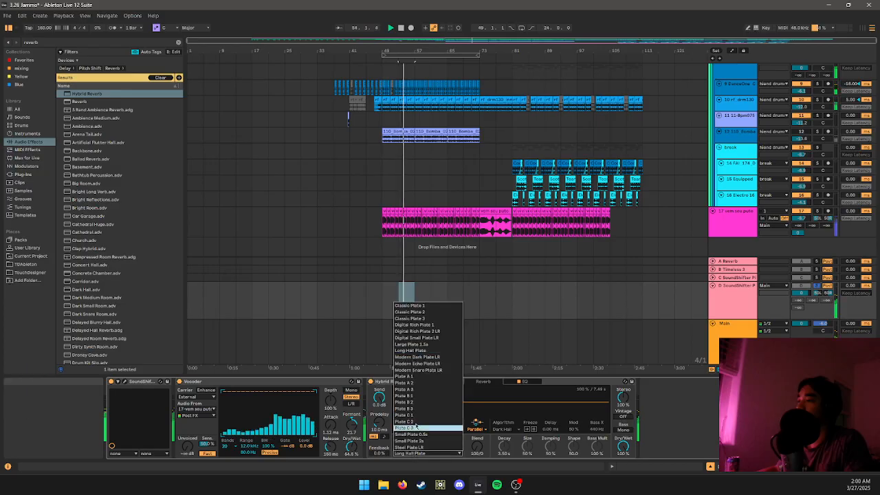
{"action": "left_click", "coordinate": [416, 313]}
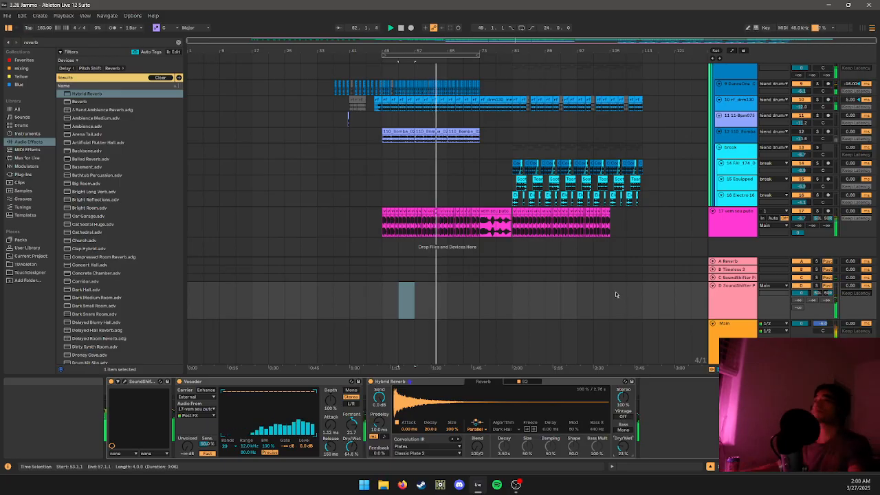
- Replay the arrangement from bar 33, and solo track 3 with its first Halphas Synths 2 clip selected
{"action": "scroll", "coordinate": [335, 213], "scroll_direction": "up", "scroll_amount": 5}
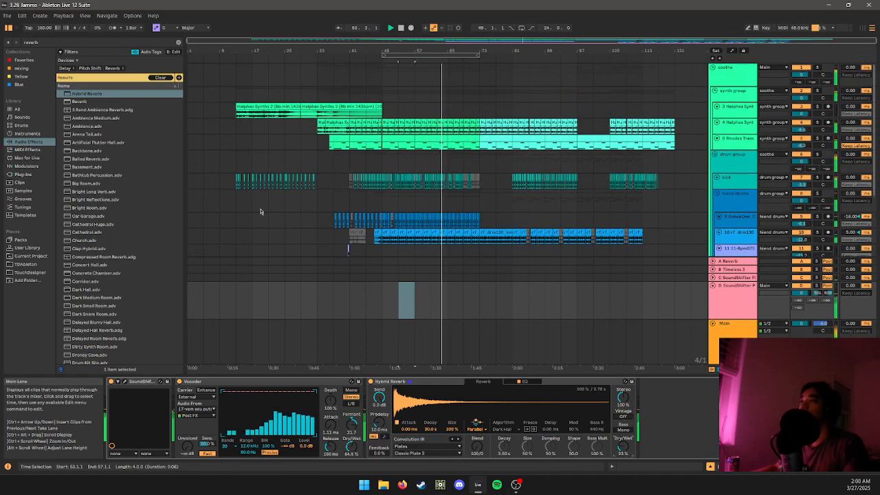
{"action": "left_click", "coordinate": [313, 210]}
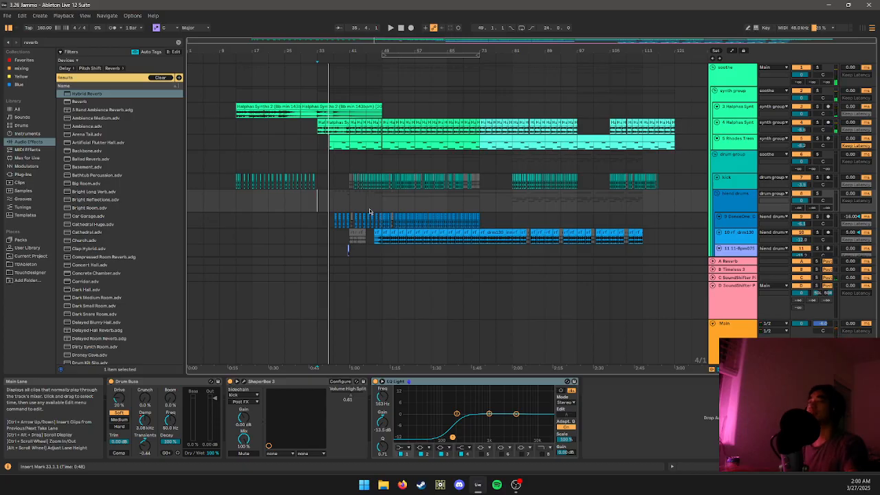
{"action": "left_click", "coordinate": [254, 107]}
{"action": "key", "text": "s"}
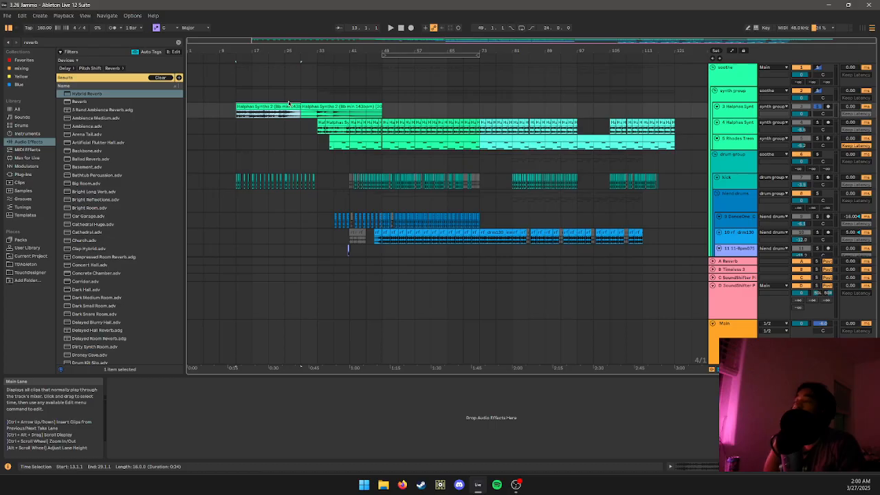
- Listen to track 3 from bar 33, inspect the first Halphas Synths 2 clip's sample settings and return to the device view
{"action": "left_click", "coordinate": [300, 157]}
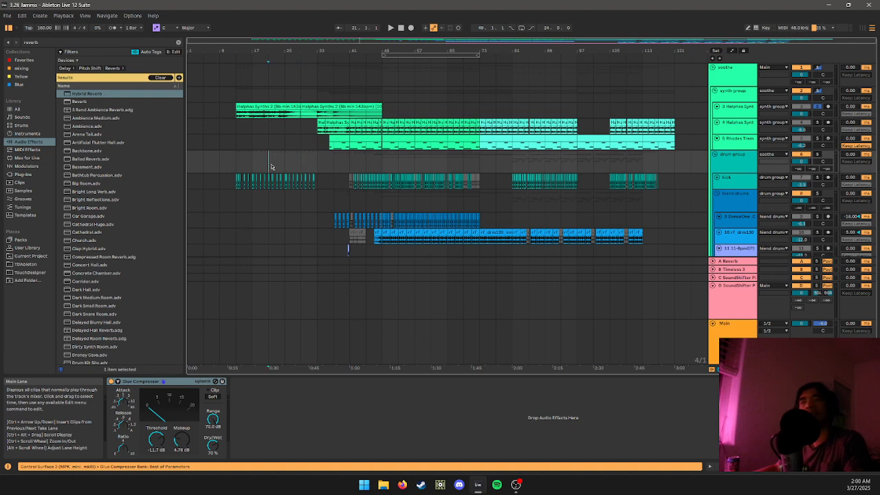
{"action": "left_click_drag", "start_coordinate": [287, 167], "coordinate": [345, 145]}
{"action": "left_click", "coordinate": [303, 169]}
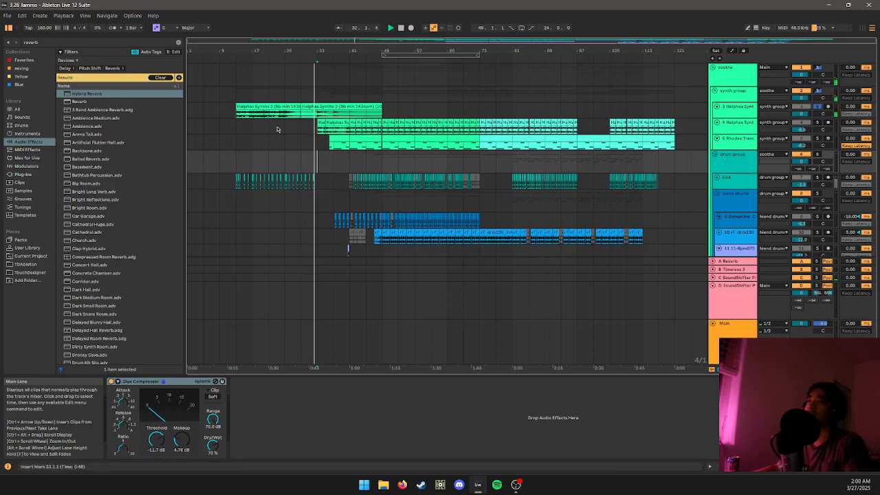
{"action": "double_click", "coordinate": [273, 105]}
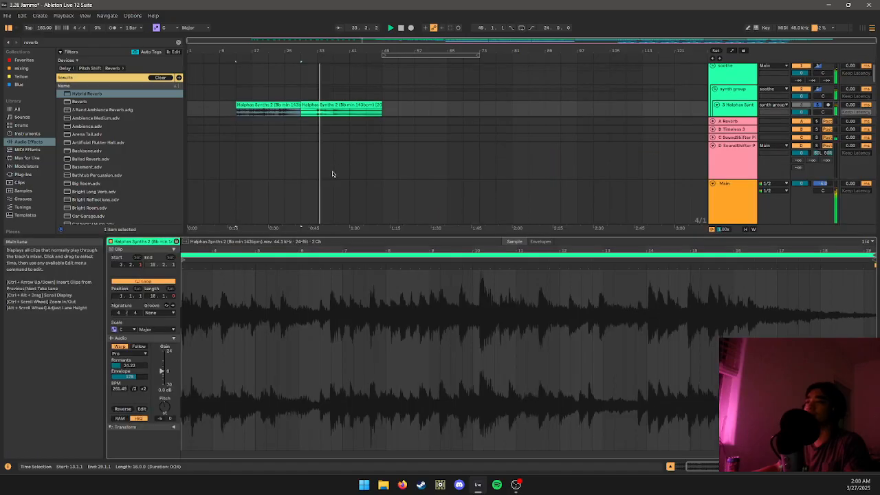
{"action": "key", "text": "shift+Tab"}
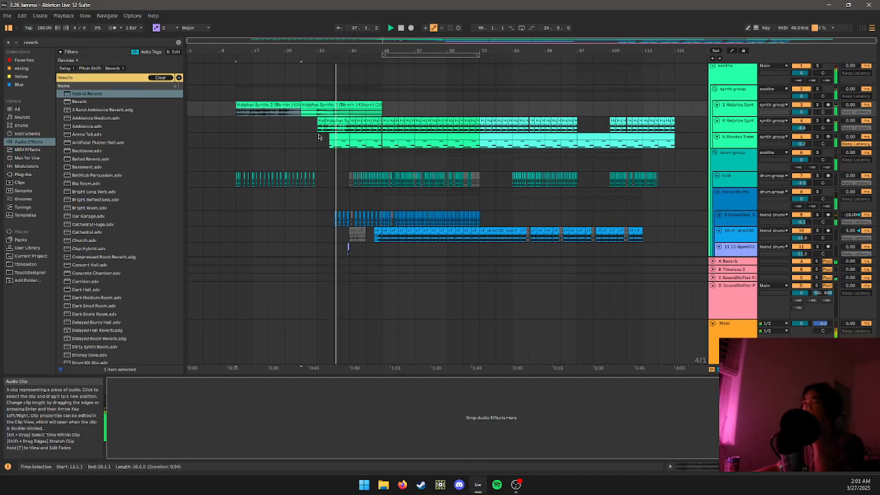
- Show the return D send automation on track 17 and draw a rise from minimum within bars 55 to 57
{"action": "scroll", "coordinate": [363, 180], "scroll_direction": "down", "scroll_amount": 2}
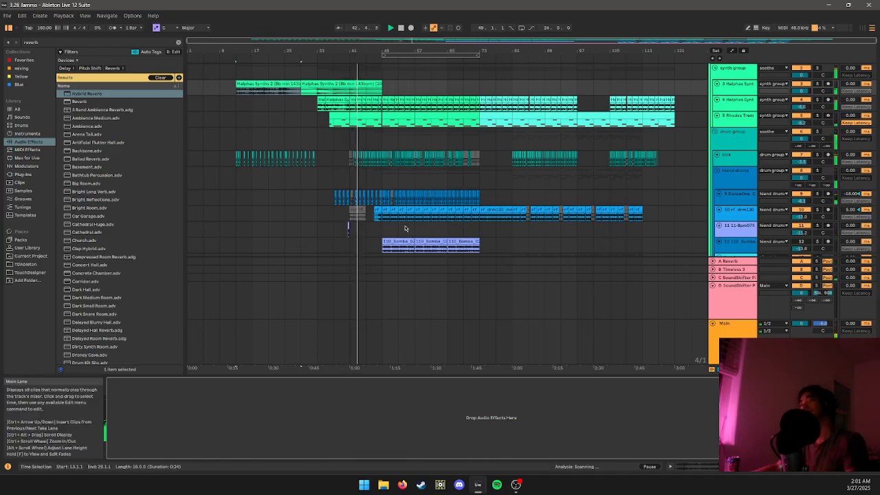
{"action": "scroll", "coordinate": [405, 229], "scroll_direction": "up", "scroll_amount": 3, "text": "ctrl"}
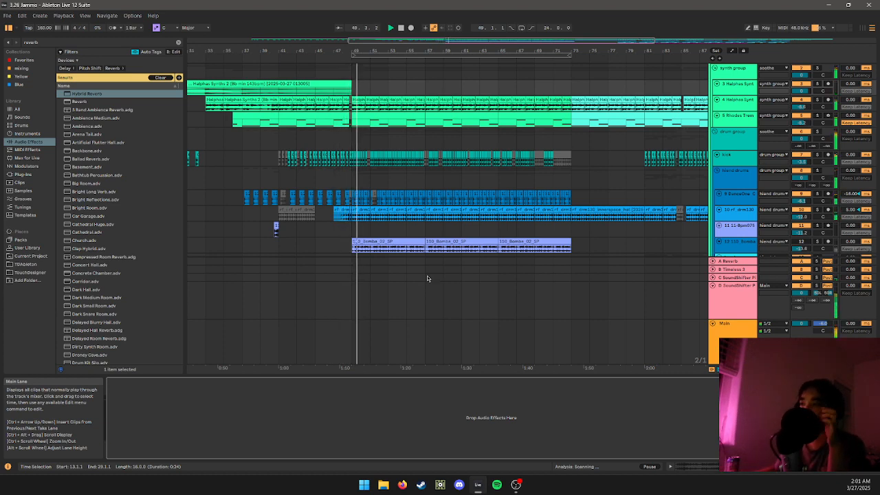
{"action": "scroll", "coordinate": [423, 261], "scroll_direction": "down", "scroll_amount": 3}
{"action": "scroll", "coordinate": [392, 175], "scroll_direction": "down", "scroll_amount": 2}
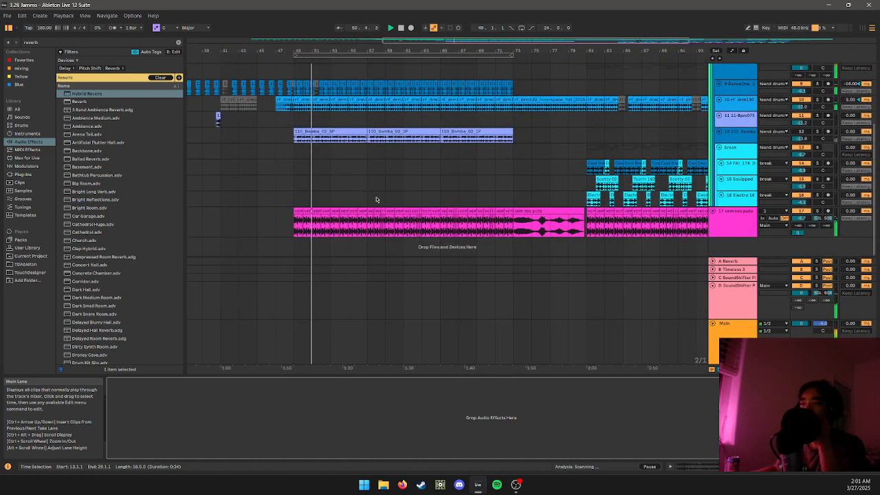
{"action": "right_click", "coordinate": [797, 233]}
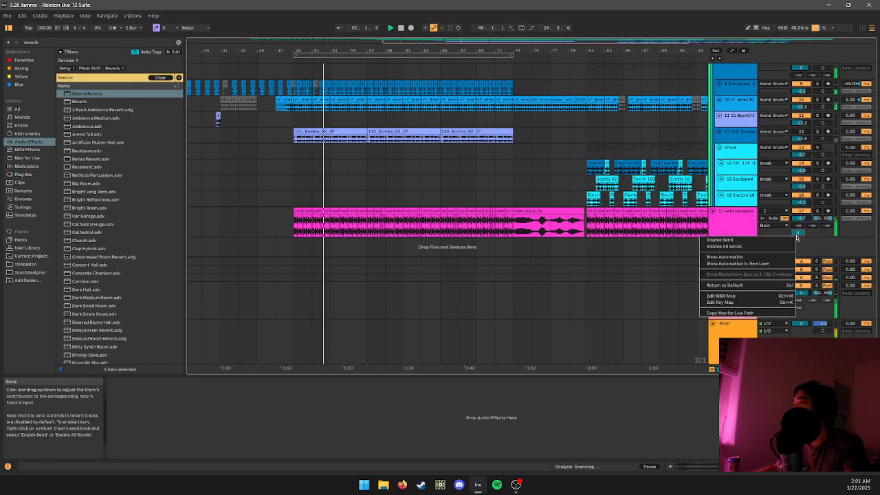
{"action": "left_click", "coordinate": [755, 260]}
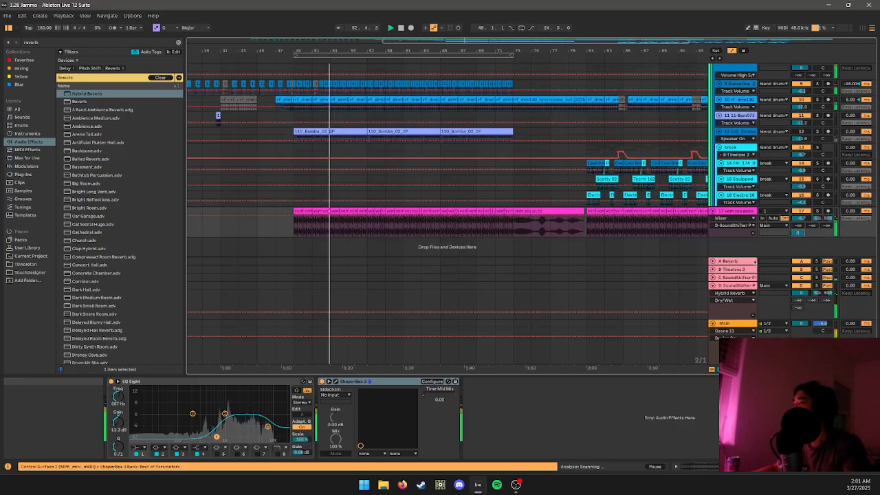
{"action": "left_click_drag", "start_coordinate": [317, 216], "coordinate": [367, 227]}
{"action": "left_click", "coordinate": [350, 226]}
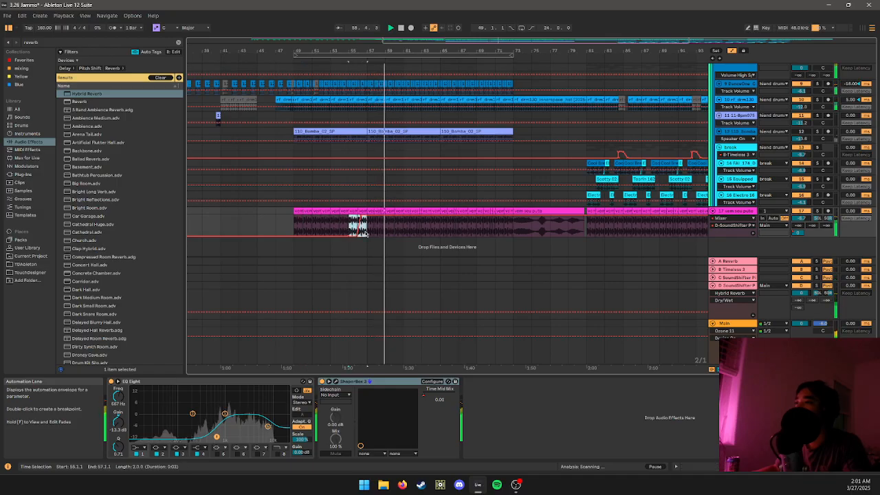
- Copy the two-bar send D automation pattern to the start of track 17's vocal and duplicate it repeatedly from bar 49 onward
{"action": "left_click", "coordinate": [294, 222]}
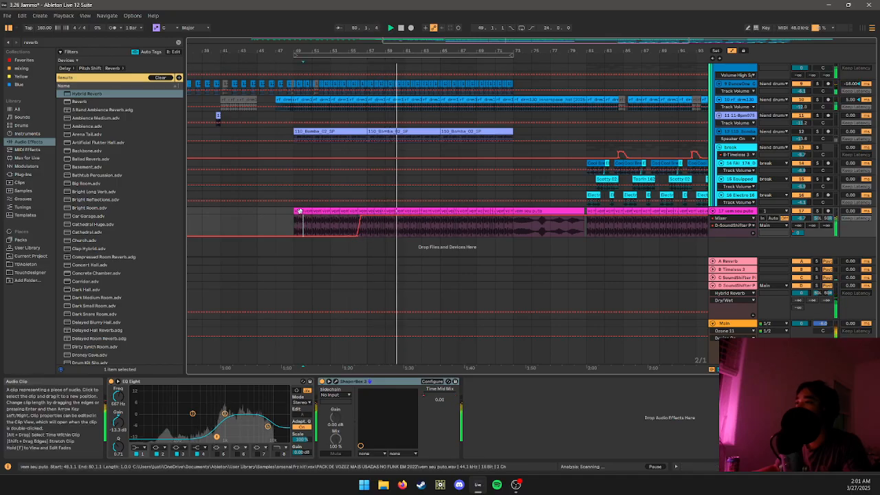
{"action": "key", "text": "ctrl+v"}
{"action": "key", "text": "space"}
{"action": "key", "text": "space"}
{"action": "key", "text": "ctrl+d"}
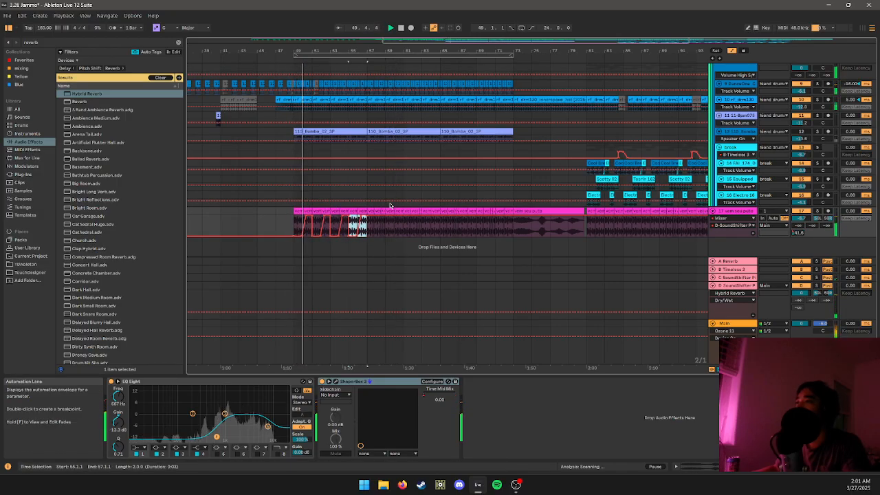
{"action": "key", "text": "ctrl+d"}
{"action": "key", "text": "ctrl+d"}
{"action": "key", "text": "ctrl+d"}
{"action": "key", "text": "ctrl+d"}
{"action": "key", "text": "ctrl+d"}
{"action": "key", "text": "ctrl+d"}
{"action": "key", "text": "ctrl+d"}
{"action": "key", "text": "ctrl+d"}
{"action": "key", "text": "ctrl+d"}
{"action": "key", "text": "ctrl+d"}
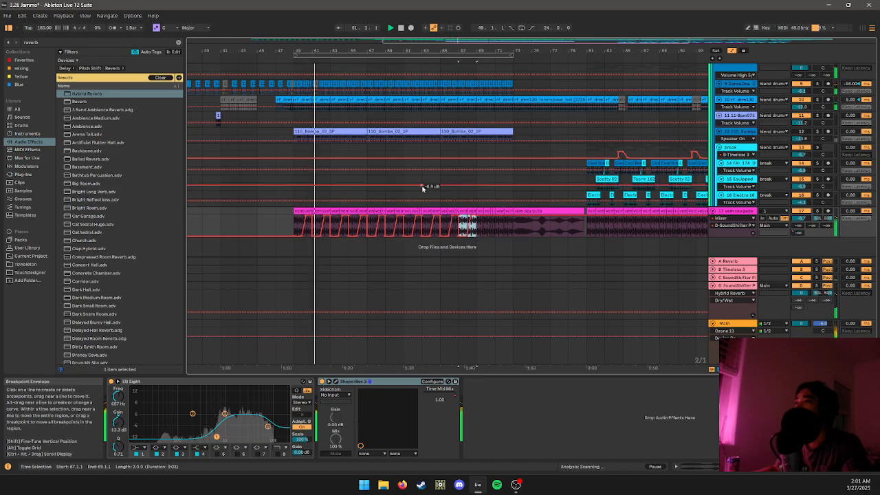
- Undo the duplicated send D automation on track 17, back to before the first rise was drawn
{"action": "key", "text": "ctrl+z"}
{"action": "key", "text": "ctrl+z"}
{"action": "key", "text": "ctrl+z"}
{"action": "key", "text": "ctrl+z"}
{"action": "key", "text": "ctrl+z"}
{"action": "key", "text": "ctrl+z"}
{"action": "key", "text": "ctrl+z"}
{"action": "key", "text": "ctrl+z"}
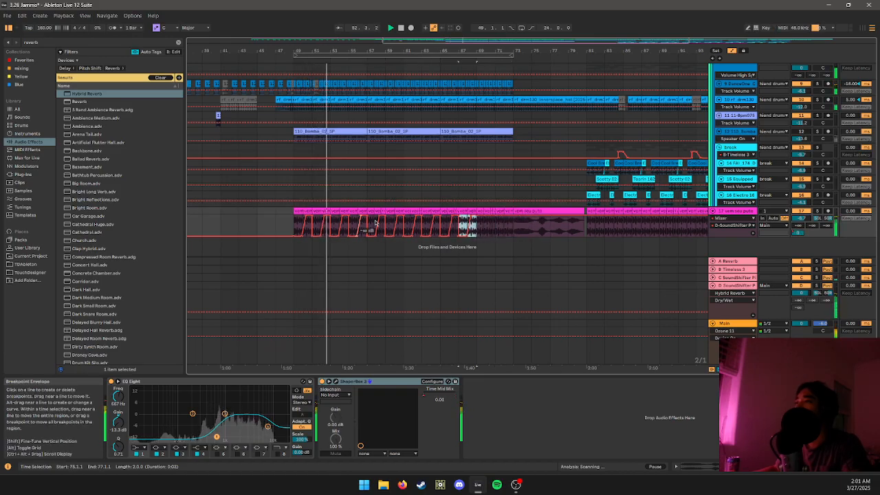
{"action": "key", "text": "ctrl+z"}
{"action": "key", "text": "ctrl+z"}
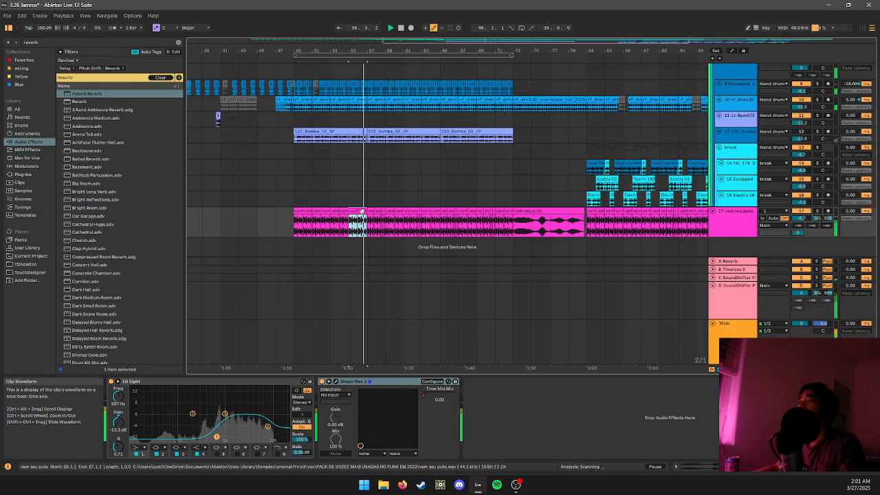
- Set the track delay to -10 ms on track 9 and -6 ms on track 17
{"action": "scroll", "coordinate": [385, 220], "scroll_direction": "up", "scroll_amount": 6}
{"action": "scroll", "coordinate": [373, 206], "scroll_direction": "down", "scroll_amount": 3}
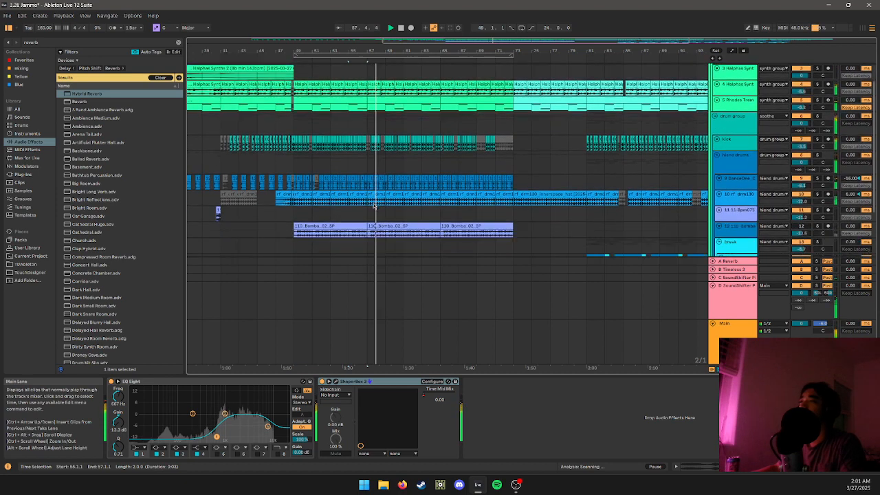
{"action": "scroll", "coordinate": [373, 205], "scroll_direction": "down", "scroll_amount": 4}
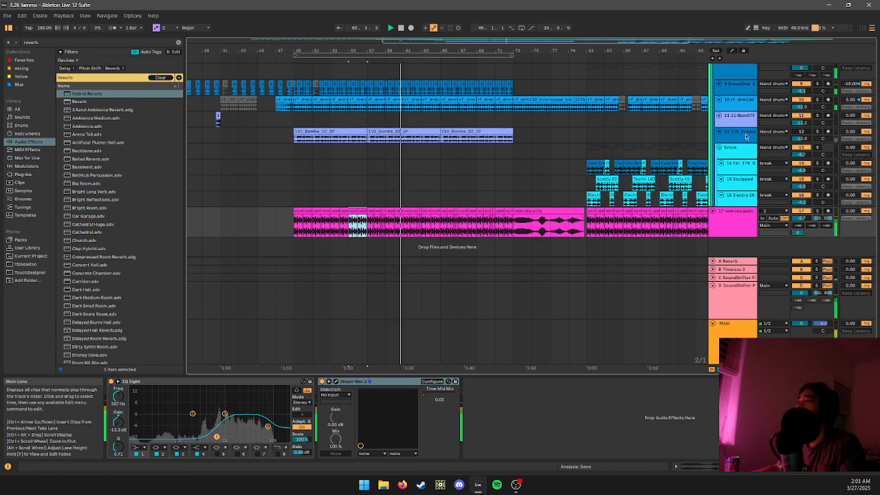
{"action": "scroll", "coordinate": [745, 136], "scroll_direction": "up", "scroll_amount": 2}
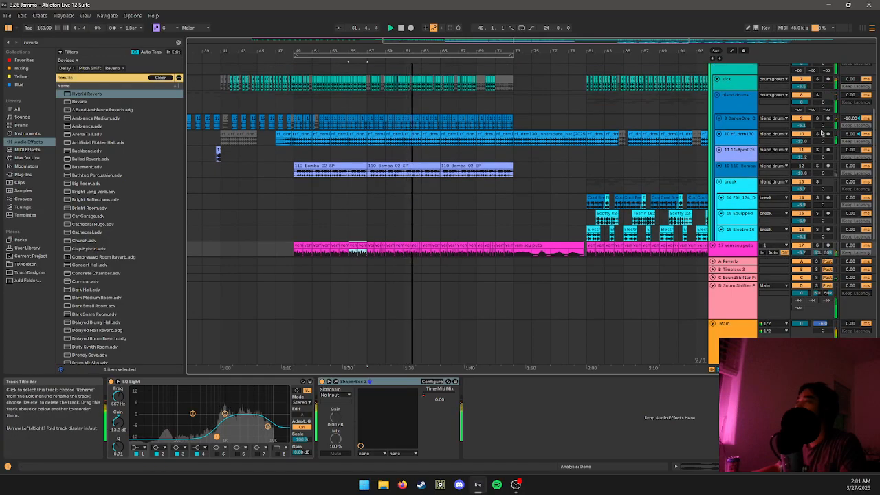
{"action": "left_click_drag", "start_coordinate": [851, 118], "coordinate": [851, 114]}
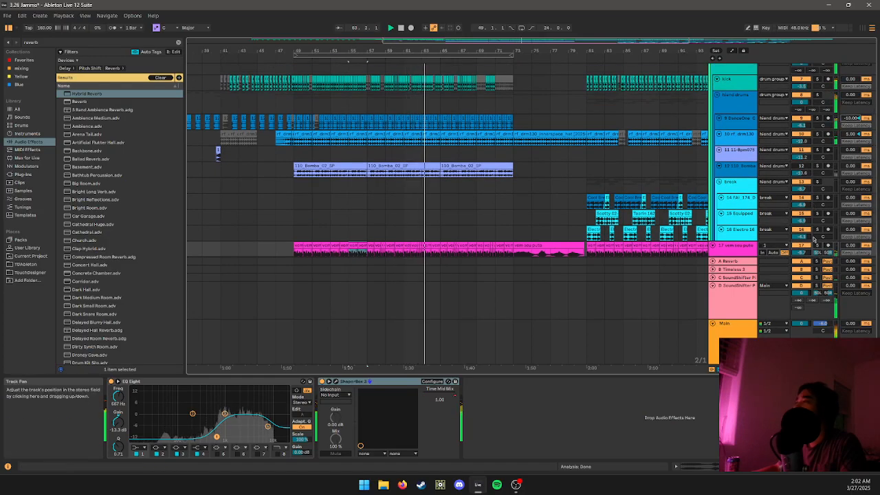
{"action": "left_click_drag", "start_coordinate": [850, 244], "coordinate": [850, 249]}
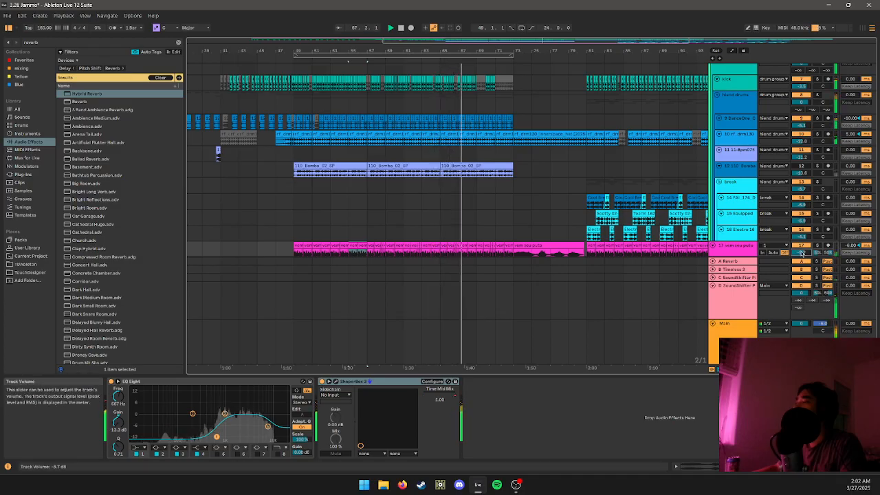
- Deactivate the Rhodes MIDI clip section on track 5 from bar 73 to bar 81
{"action": "scroll", "coordinate": [729, 198], "scroll_direction": "up", "scroll_amount": 5}
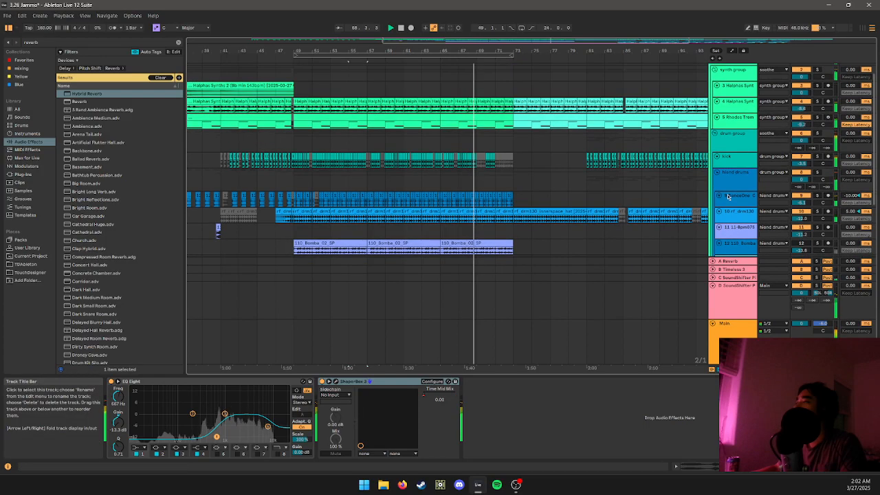
{"action": "scroll", "coordinate": [729, 197], "scroll_direction": "up", "scroll_amount": 1}
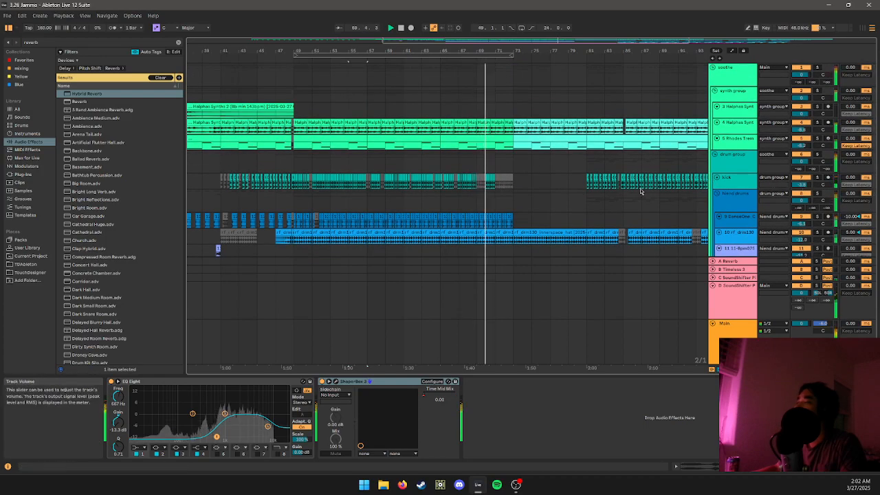
{"action": "scroll", "coordinate": [413, 196], "scroll_direction": "down", "scroll_amount": 5}
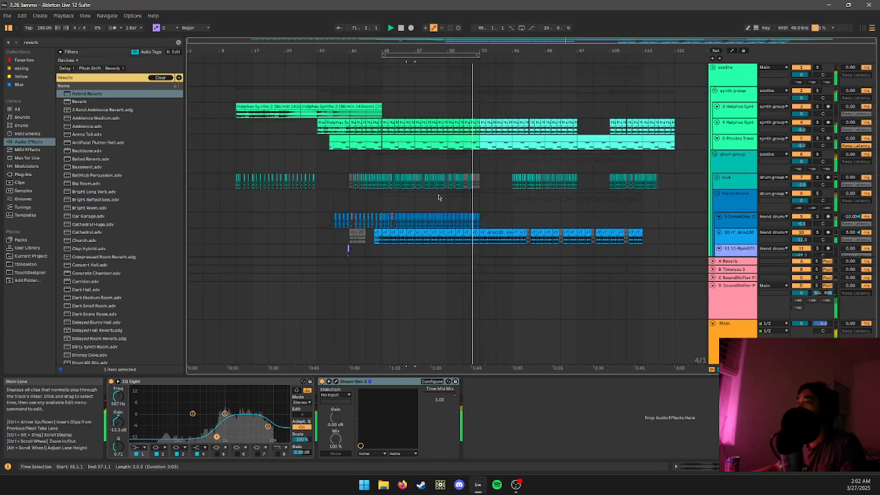
{"action": "scroll", "coordinate": [419, 200], "scroll_direction": "up", "scroll_amount": 4}
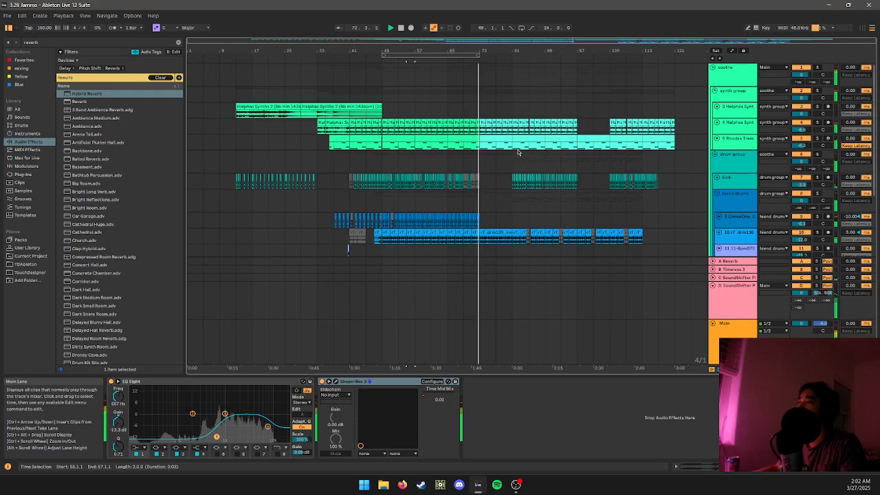
{"action": "left_click", "coordinate": [453, 137]}
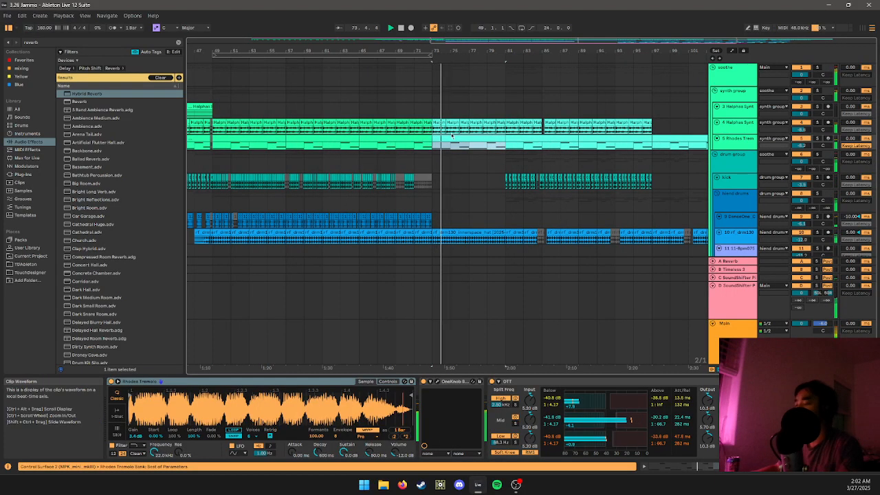
{"action": "scroll", "coordinate": [453, 137], "scroll_direction": "down", "scroll_amount": 2}
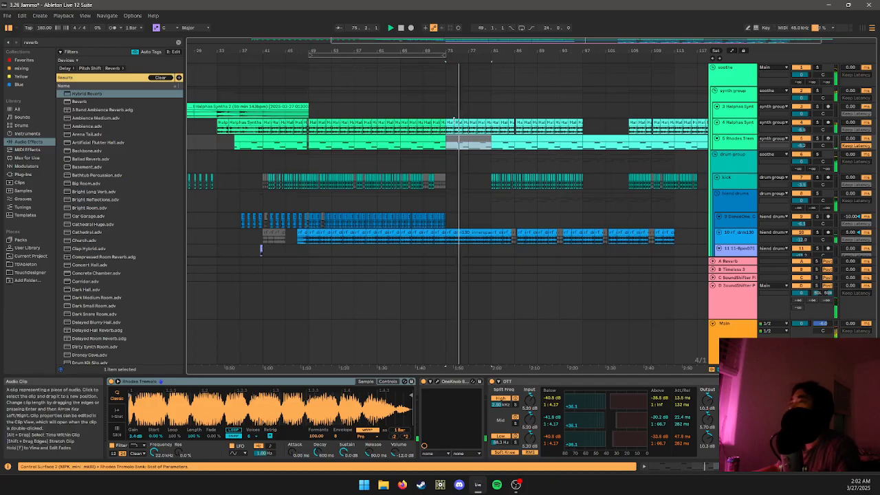
- Reactivate the track 5 Rhodes section from bar 77 to 81, and deactivate only bars 77 to 79 of it
{"action": "left_click", "coordinate": [459, 146]}
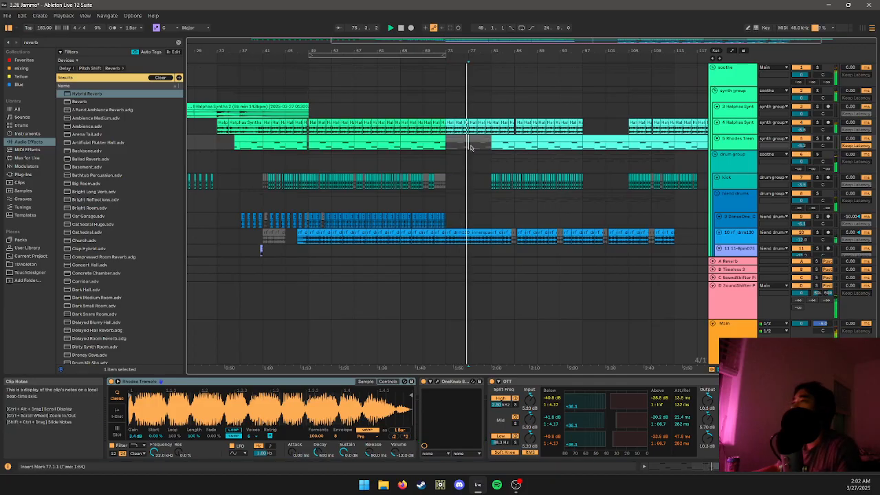
{"action": "left_click_drag", "start_coordinate": [471, 147], "coordinate": [492, 150]}
{"action": "left_click", "coordinate": [493, 150]}
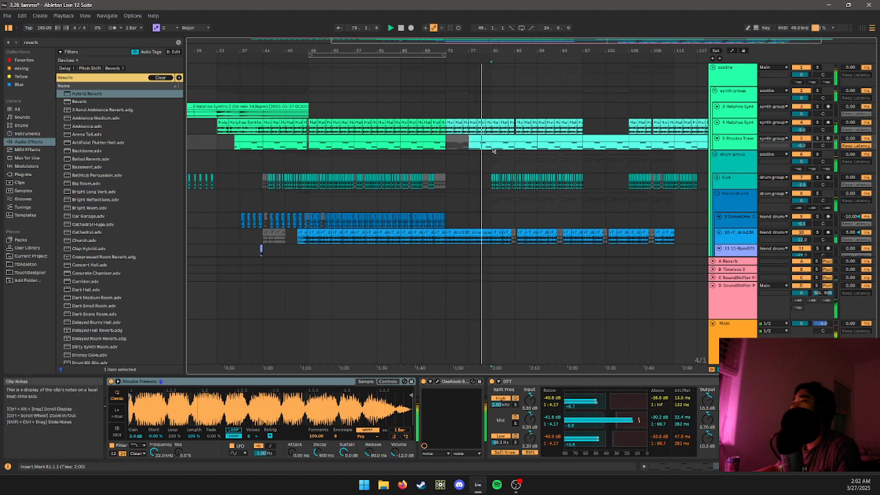
{"action": "left_click_drag", "start_coordinate": [481, 148], "coordinate": [479, 147]}
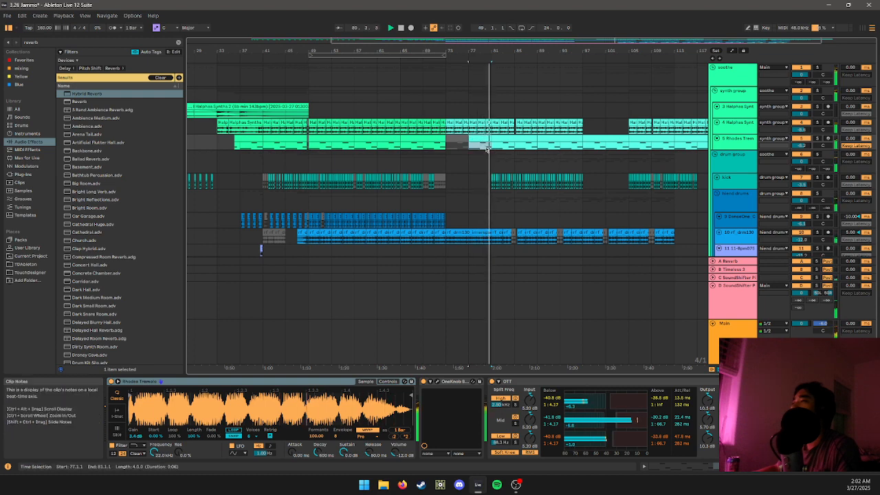
{"action": "left_click_drag", "start_coordinate": [470, 52], "coordinate": [478, 86]}
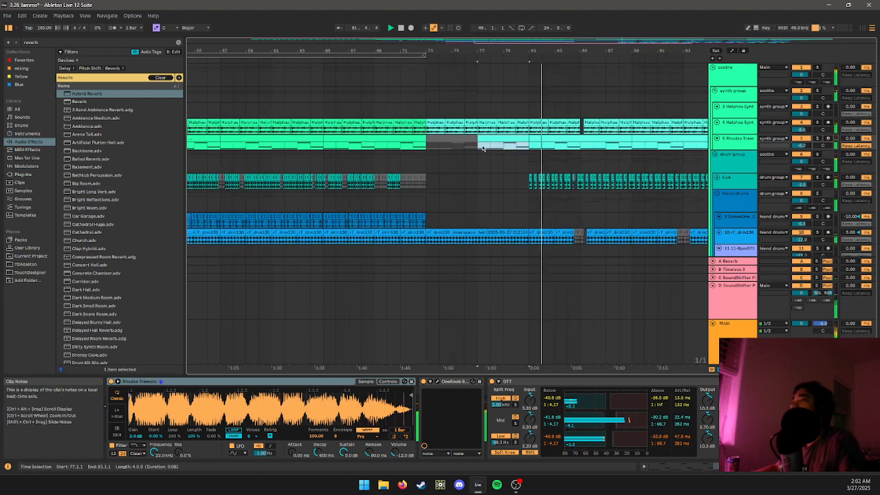
{"action": "left_click", "coordinate": [494, 149]}
{"action": "left_click_drag", "start_coordinate": [501, 149], "coordinate": [485, 149]}
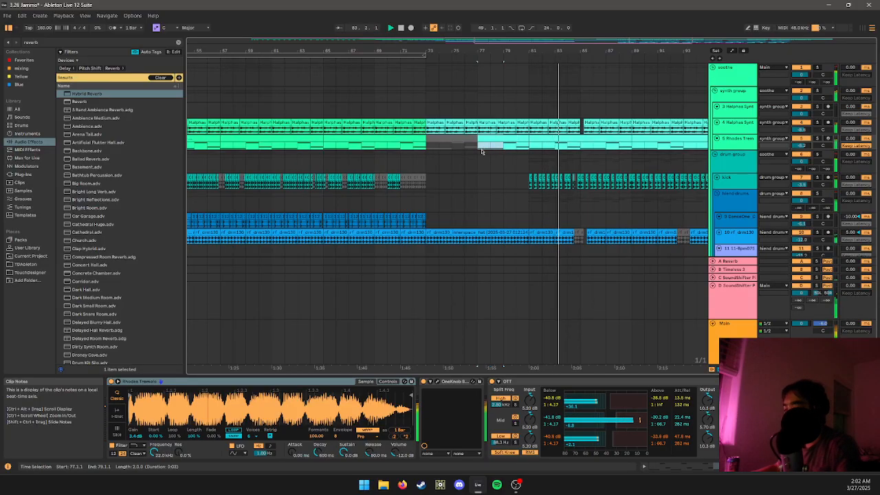
{"action": "key", "text": "0"}
- Review the arrangement from bar 81 onward, and fold return D and the Main track to reveal the lower tracks
{"action": "left_click", "coordinate": [564, 161]}
{"action": "left_click_drag", "start_coordinate": [565, 161], "coordinate": [542, 161]}
{"action": "left_click_drag", "start_coordinate": [507, 159], "coordinate": [403, 159]}
{"action": "left_click", "coordinate": [529, 159]}
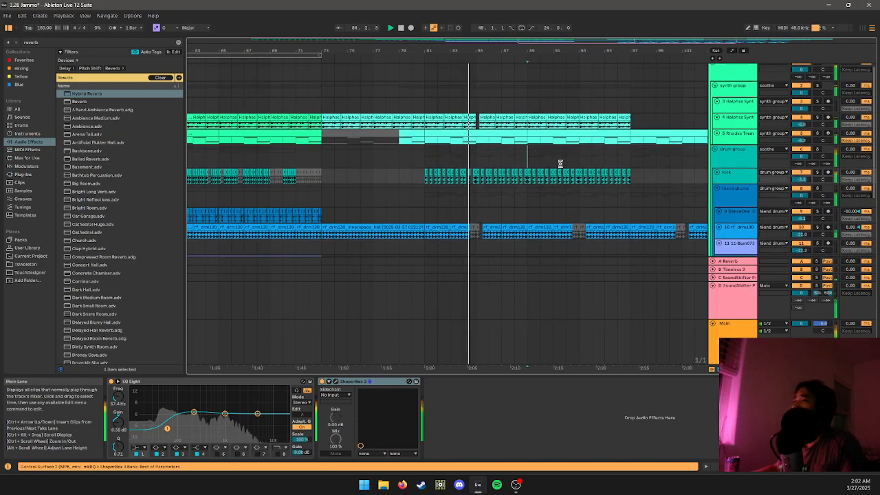
{"action": "mouse_move", "coordinate": [503, 205]}
{"action": "left_mouse_down"}
{"action": "mouse_move", "coordinate": [502, 197]}
{"action": "mouse_move", "coordinate": [431, 179]}
{"action": "left_mouse_up"}
{"action": "left_click_drag", "start_coordinate": [485, 177], "coordinate": [399, 173]}
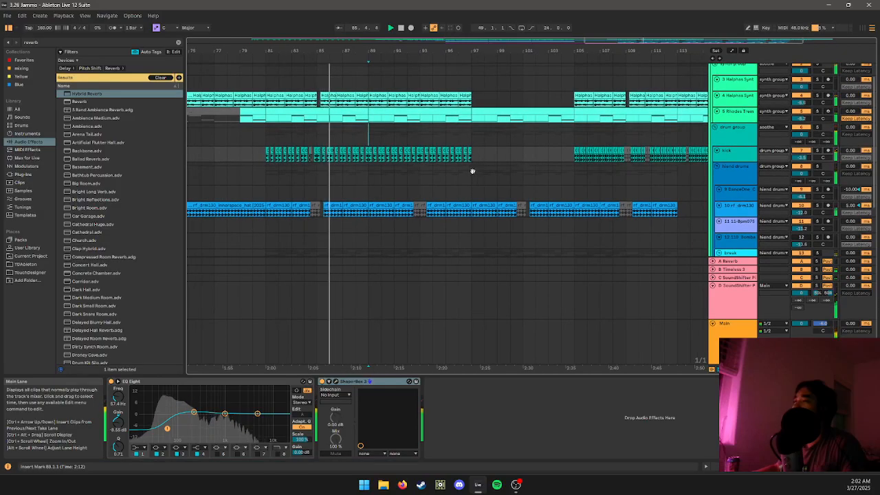
{"action": "left_click_drag", "start_coordinate": [510, 173], "coordinate": [443, 171]}
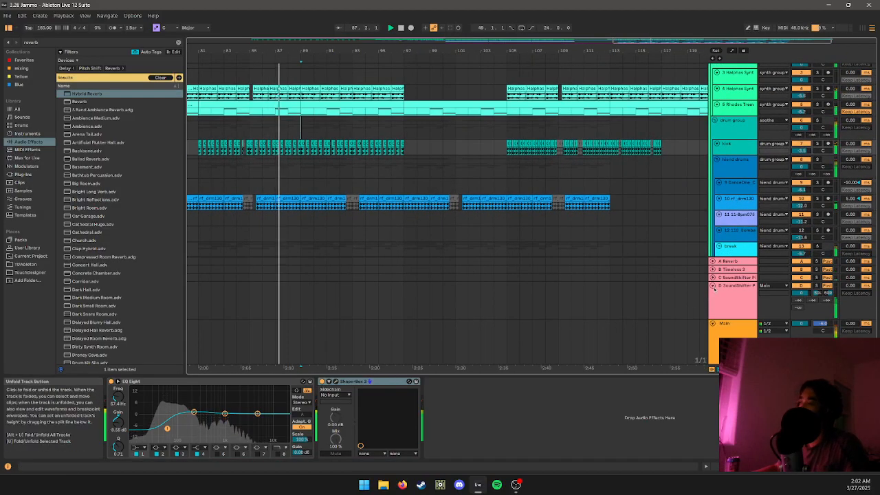
{"action": "left_click", "coordinate": [719, 246]}
{"action": "left_click", "coordinate": [720, 327]}
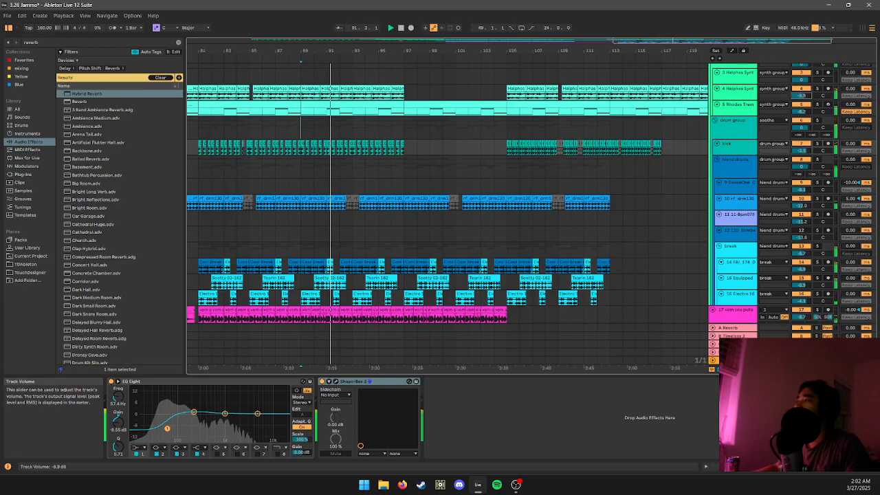
- Check the track levels in the Session View mixer and open the kick track's ShaperBox 3 plug-in window
{"action": "key", "text": "Tab"}
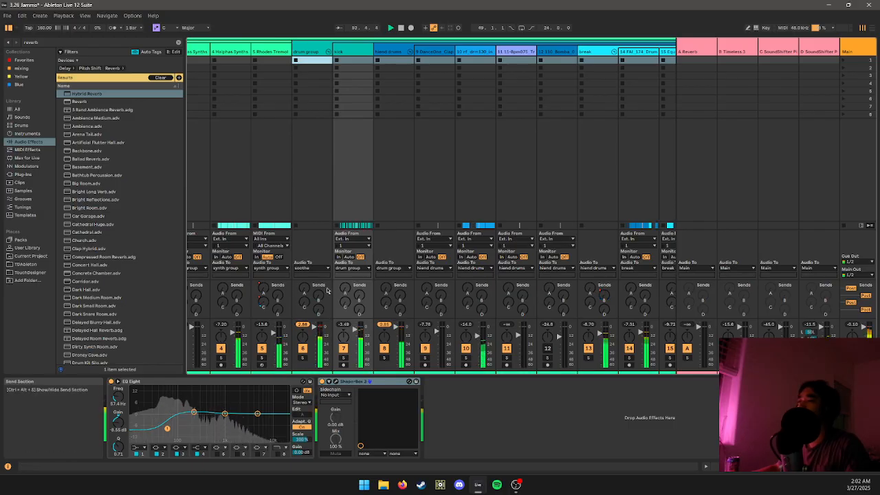
{"action": "left_click_drag", "start_coordinate": [439, 255], "coordinate": [293, 269]}
{"action": "left_click_drag", "start_coordinate": [343, 254], "coordinate": [497, 225]}
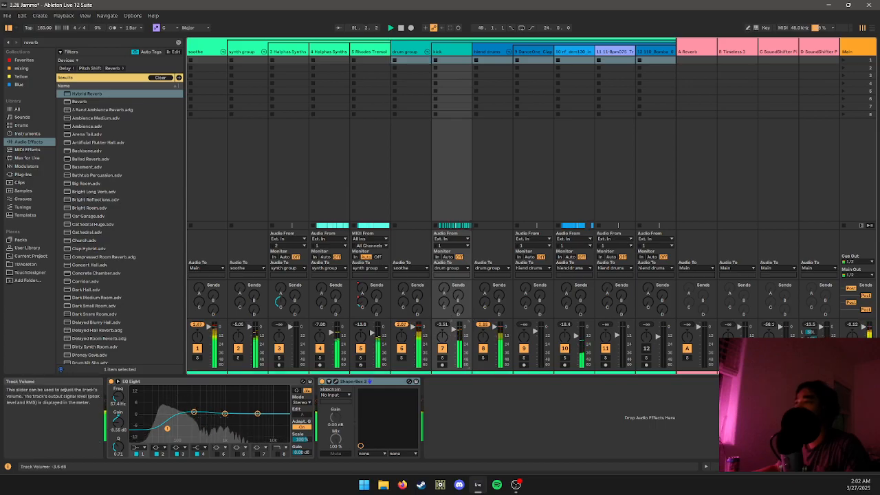
{"action": "double_click", "coordinate": [448, 223]}
{"action": "key", "text": "shift+Tab"}
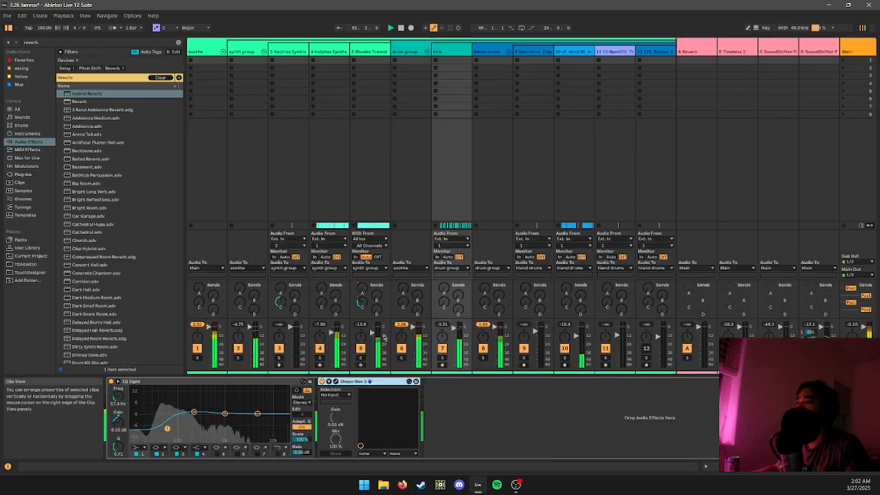
{"action": "left_click", "coordinate": [369, 381]}
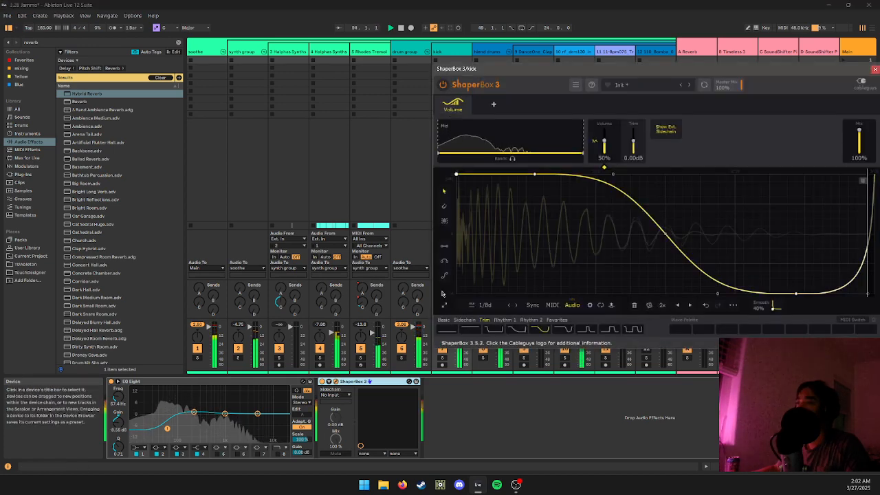
- Compare the kick with ShaperBox 3's Volume shaper bypassed and active, and try a Trim boost to 7.20 dB
{"action": "left_click", "coordinate": [439, 101]}
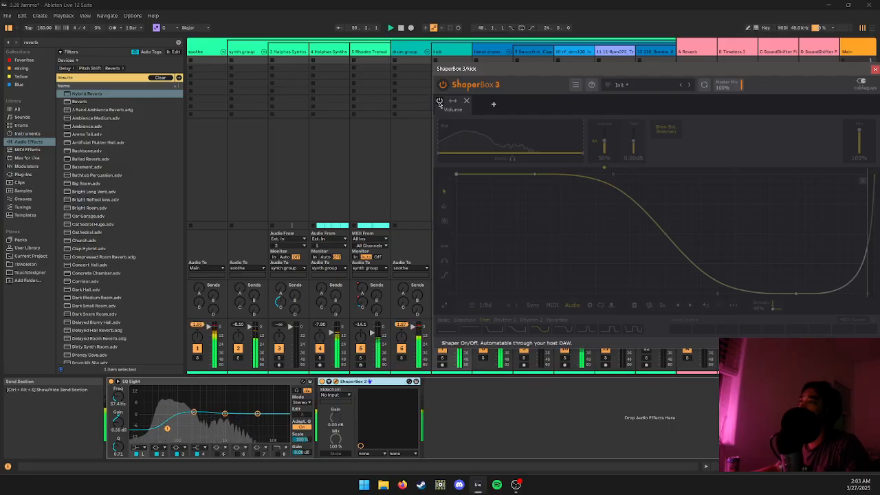
{"action": "left_click", "coordinate": [439, 101]}
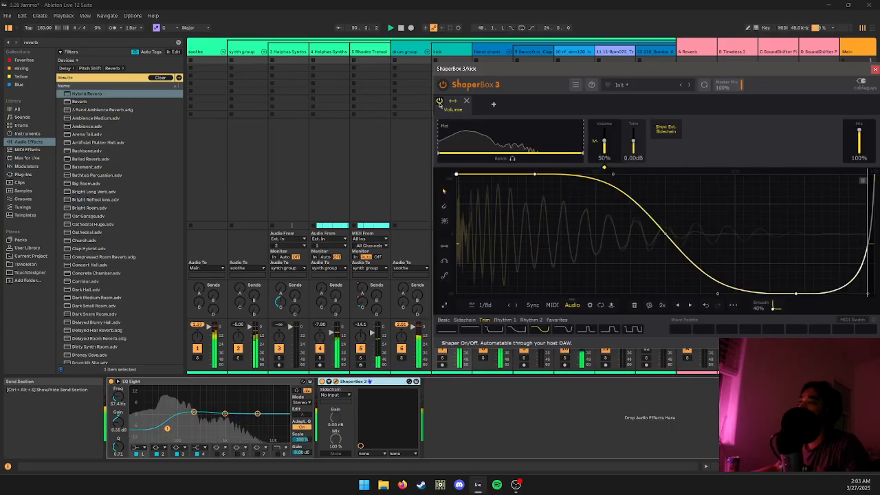
{"action": "left_click_drag", "start_coordinate": [633, 141], "coordinate": [634, 137]}
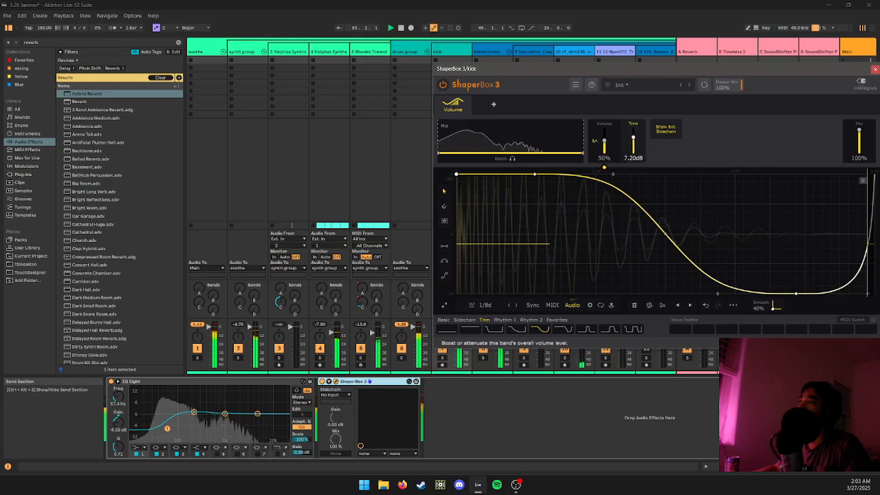
{"action": "double_click", "coordinate": [639, 154]}
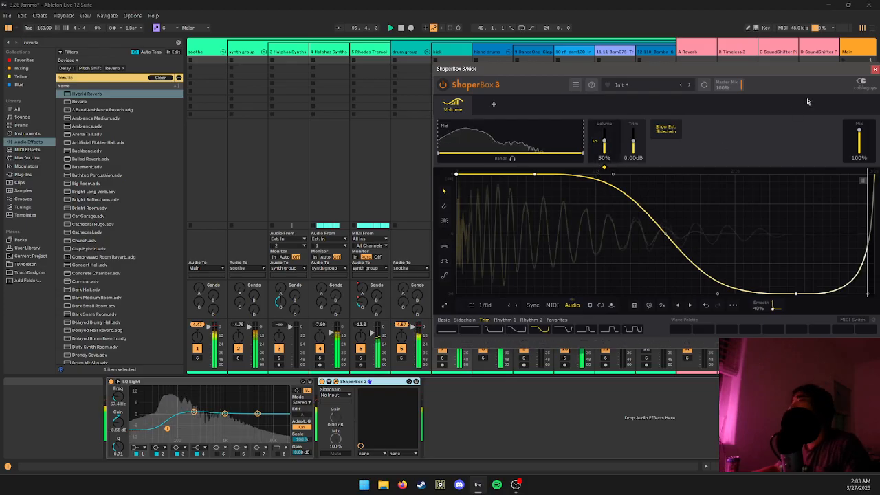
{"action": "left_click", "coordinate": [873, 70]}
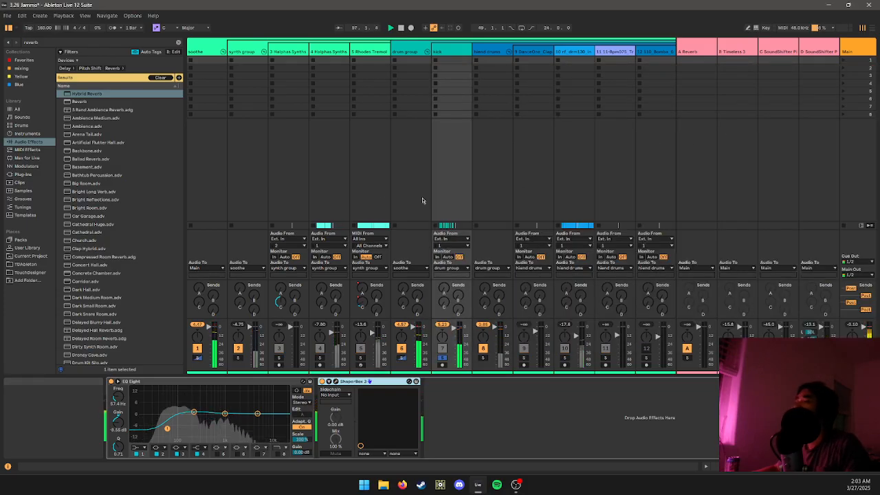
- Find Drum Buss among the audio effects, add it after ShaperBox 3 on the kick track, and set its Transients to -0.95
{"action": "left_click", "coordinate": [147, 43]}
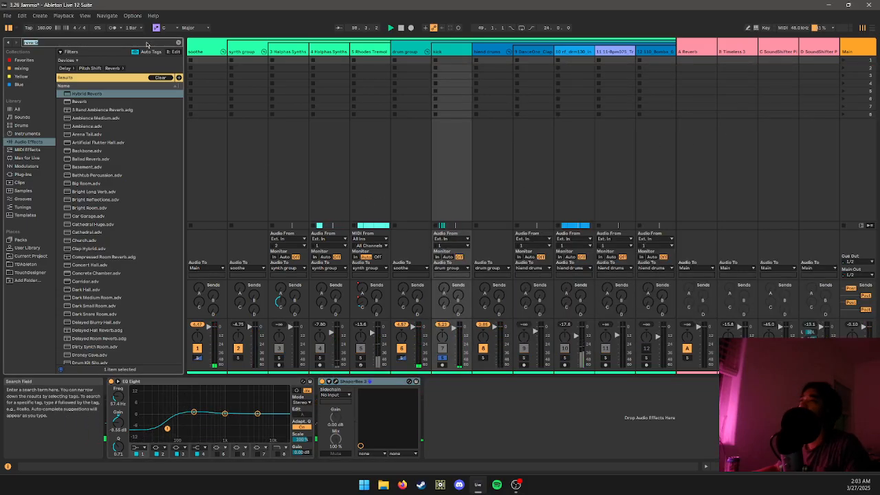
{"action": "key", "text": "BackSpace"}
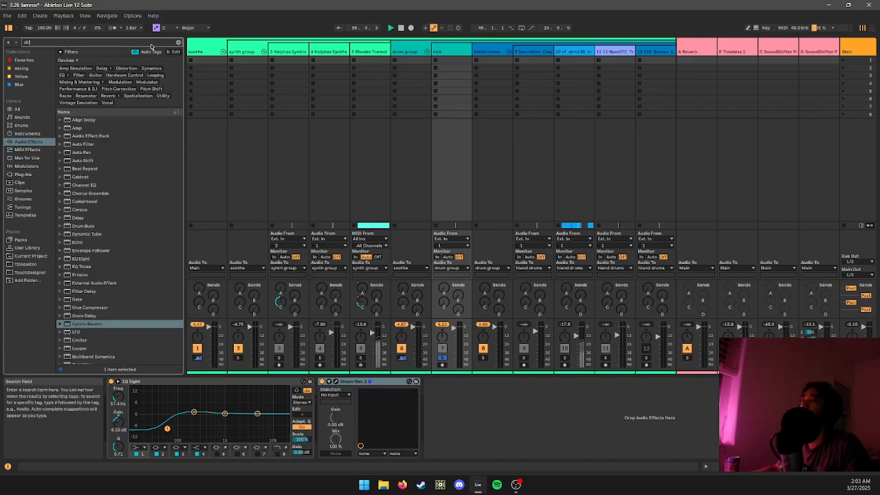
{"action": "type", "text": "drum"}
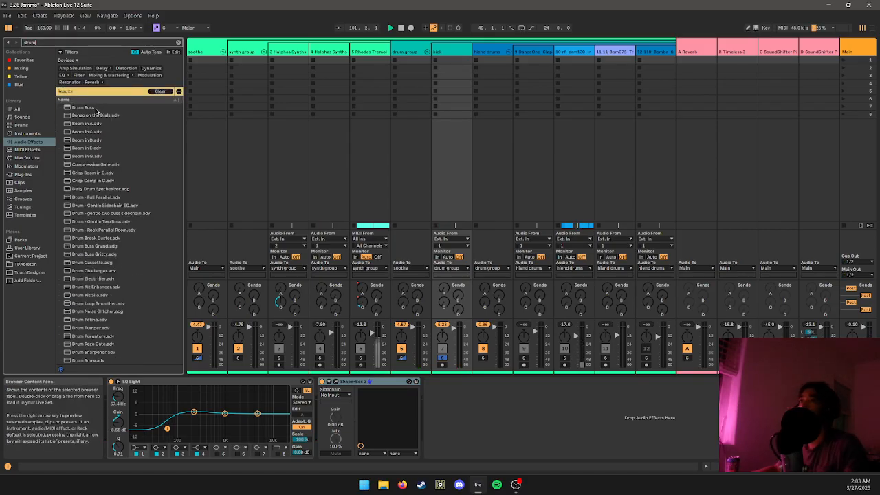
{"action": "mouse_move", "coordinate": [97, 109]}
{"action": "left_mouse_down"}
{"action": "mouse_move", "coordinate": [212, 204]}
{"action": "mouse_move", "coordinate": [105, 94]}
{"action": "left_mouse_up"}
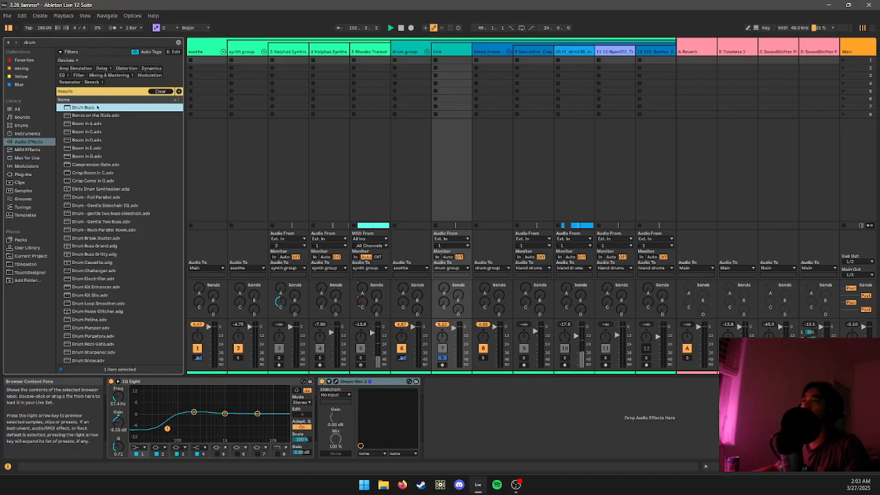
{"action": "left_click_drag", "start_coordinate": [453, 429], "coordinate": [489, 396]}
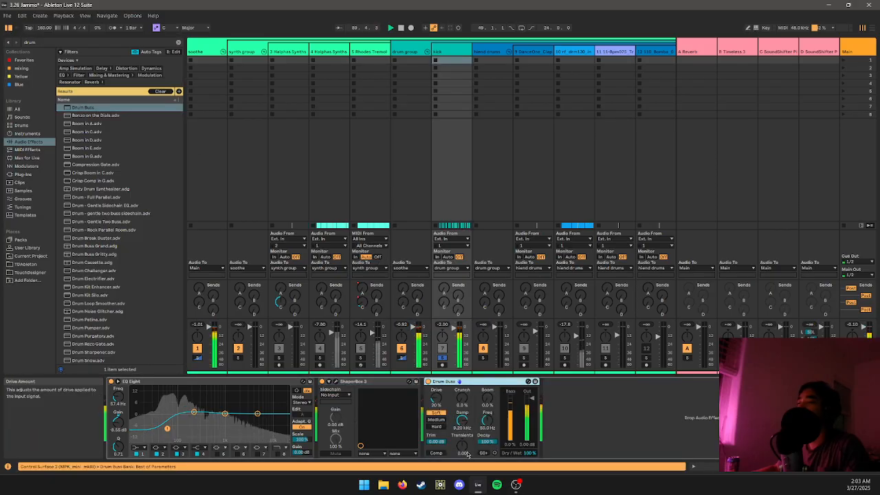
{"action": "left_click_drag", "start_coordinate": [462, 447], "coordinate": [462, 476]}
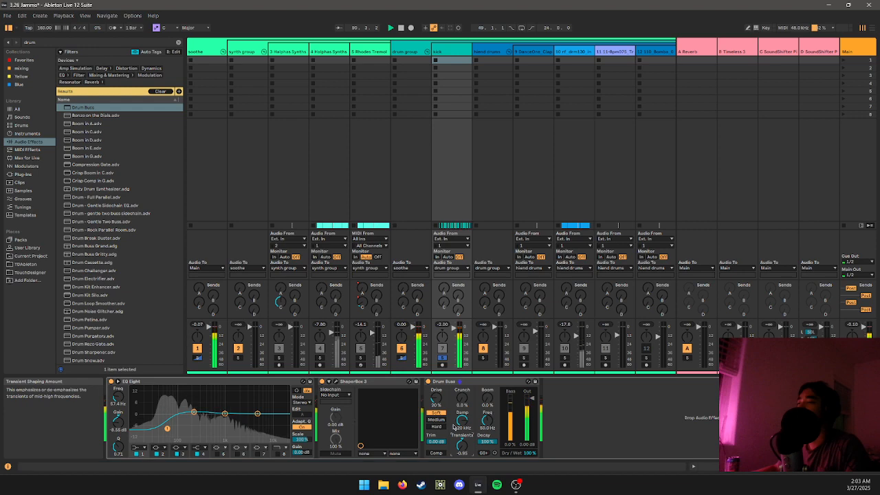
- Set the Volume level in the kick's ShaperBox 3 to 58% and close the plug-in window
{"action": "left_click", "coordinate": [336, 382]}
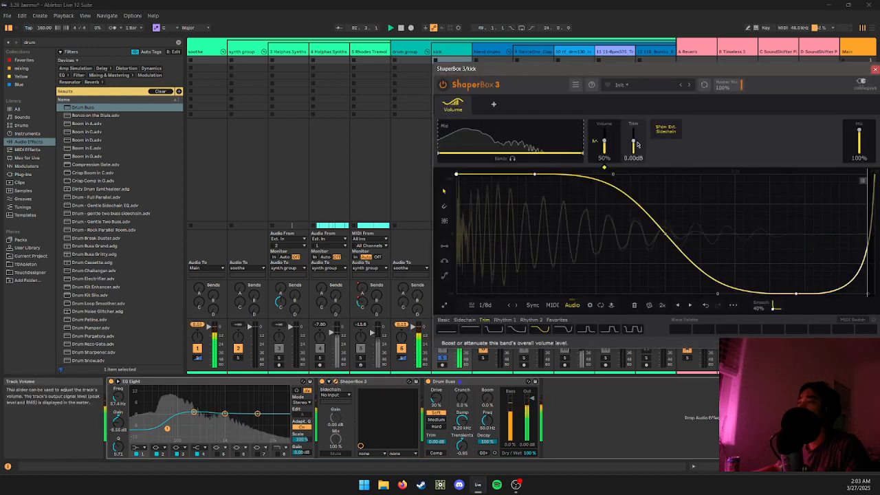
{"action": "left_click_drag", "start_coordinate": [604, 142], "coordinate": [605, 137]}
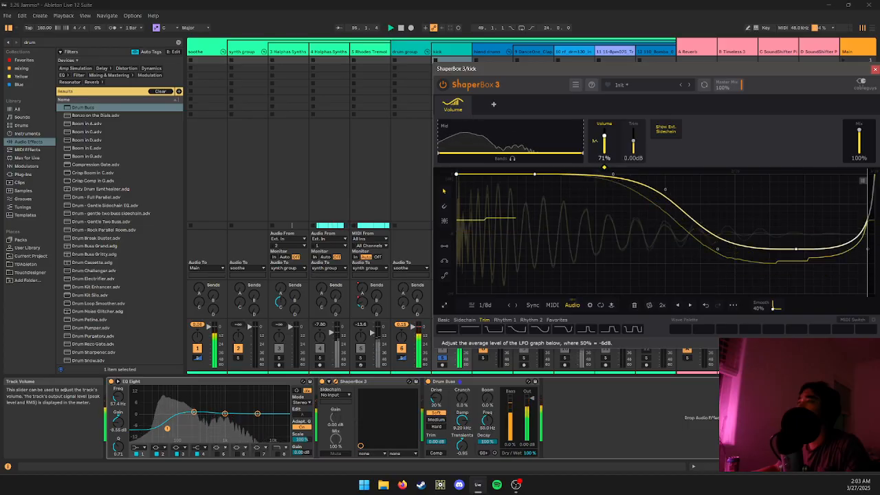
{"action": "left_click_drag", "start_coordinate": [604, 140], "coordinate": [604, 157]}
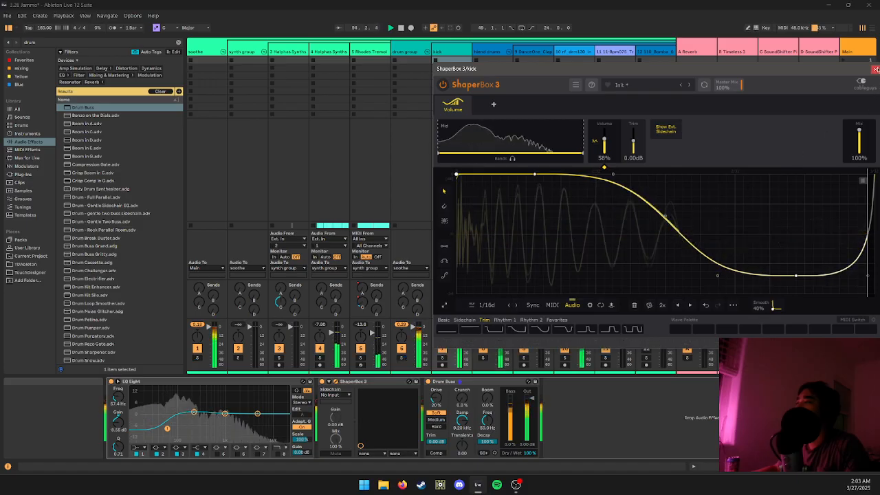
{"action": "left_click", "coordinate": [875, 69]}
- Switch to the Arrangement View with the device chains shown, and examine the drum and break tracks
{"action": "key", "text": "shift+Tab"}
{"action": "key", "text": "shift+Tab"}
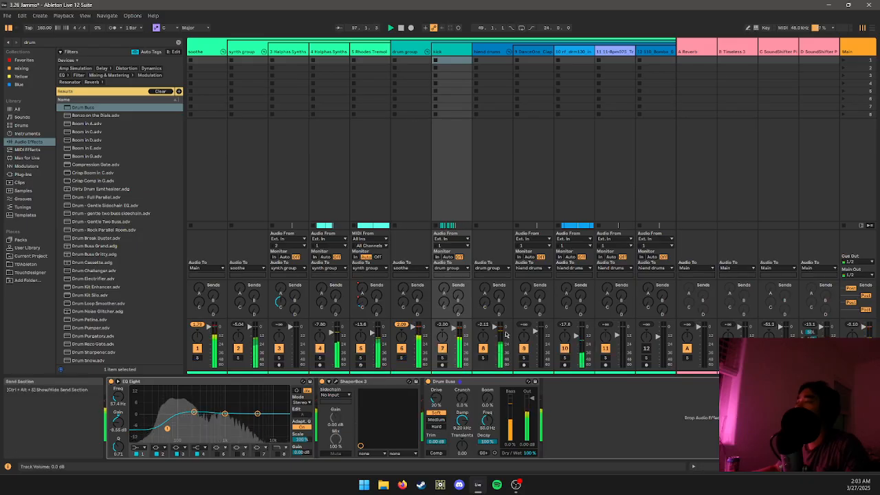
{"action": "key", "text": "shift+Tab"}
{"action": "key", "text": "Tab"}
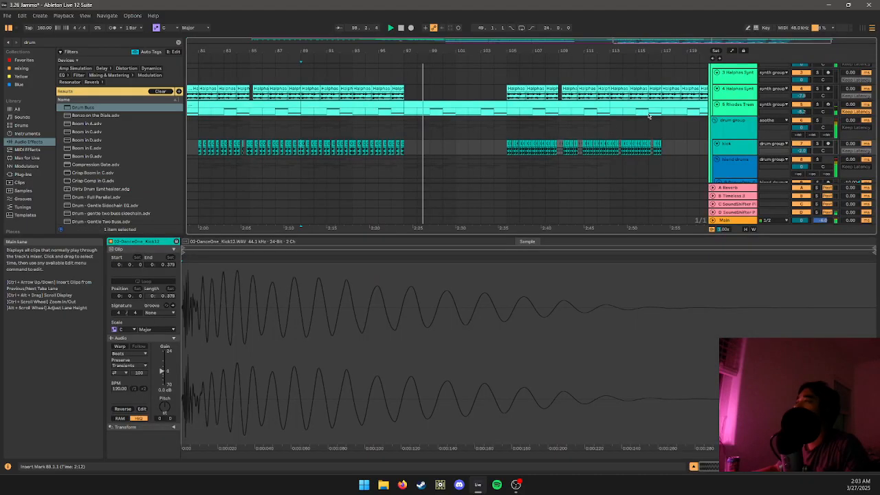
{"action": "scroll", "coordinate": [598, 108], "scroll_direction": "up", "scroll_amount": 2}
{"action": "key", "text": "shift+Tab"}
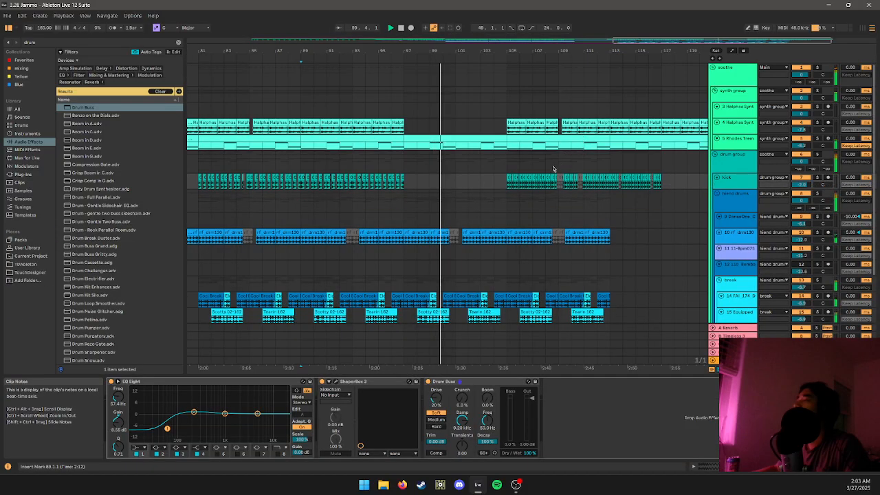
{"action": "scroll", "coordinate": [658, 193], "scroll_direction": "down", "scroll_amount": 3}
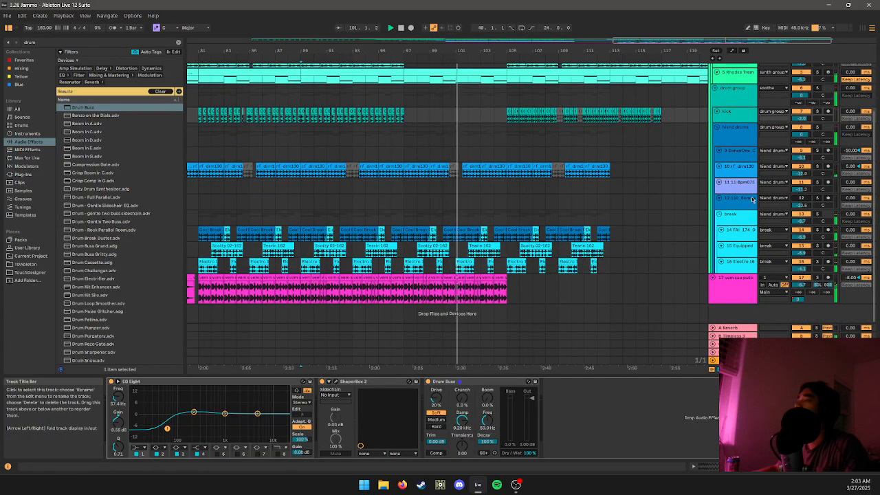
{"action": "key", "text": "Down"}
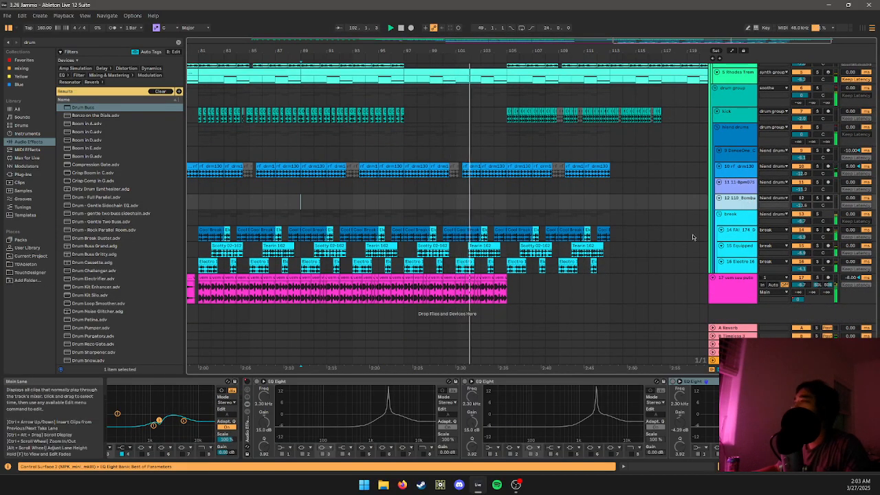
- Raise the Mid/High crossover in the hiend drums group's ShaperBox 3 to 4.96 kHz
{"action": "left_click", "coordinate": [733, 136]}
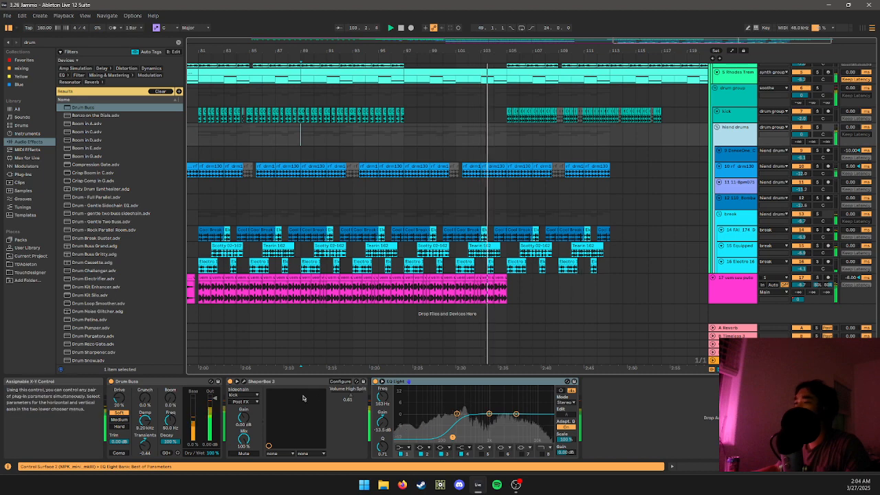
{"action": "left_click", "coordinate": [243, 382]}
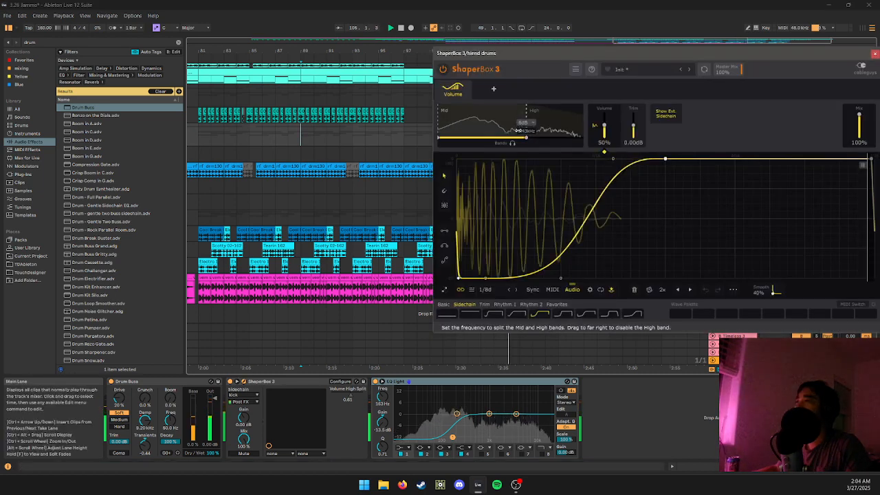
{"action": "left_click_drag", "start_coordinate": [530, 116], "coordinate": [553, 115]}
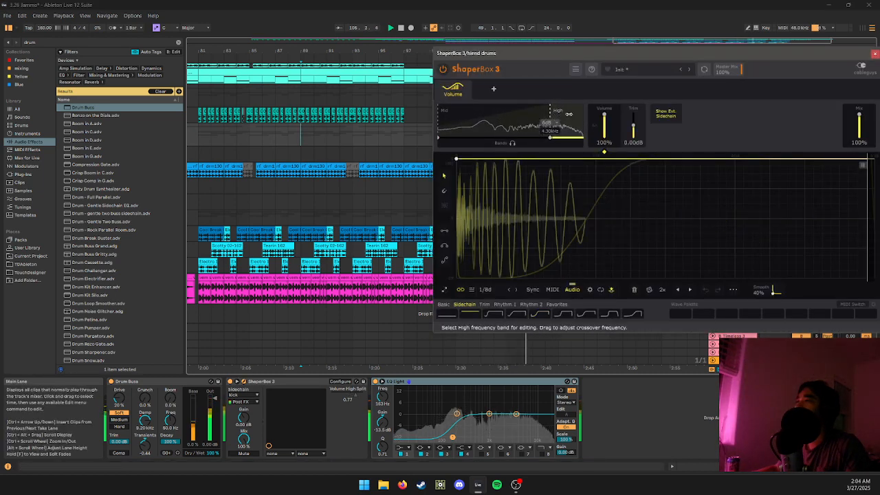
{"action": "left_click", "coordinate": [549, 114]}
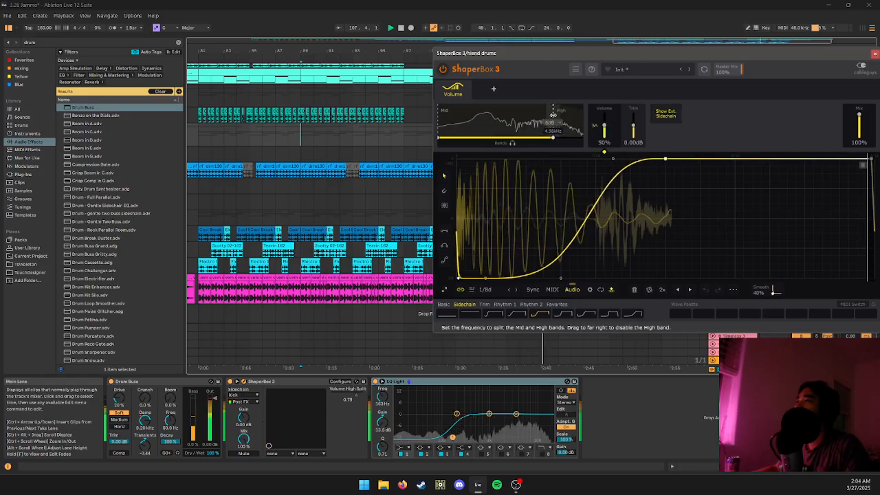
{"action": "left_click", "coordinate": [874, 53]}
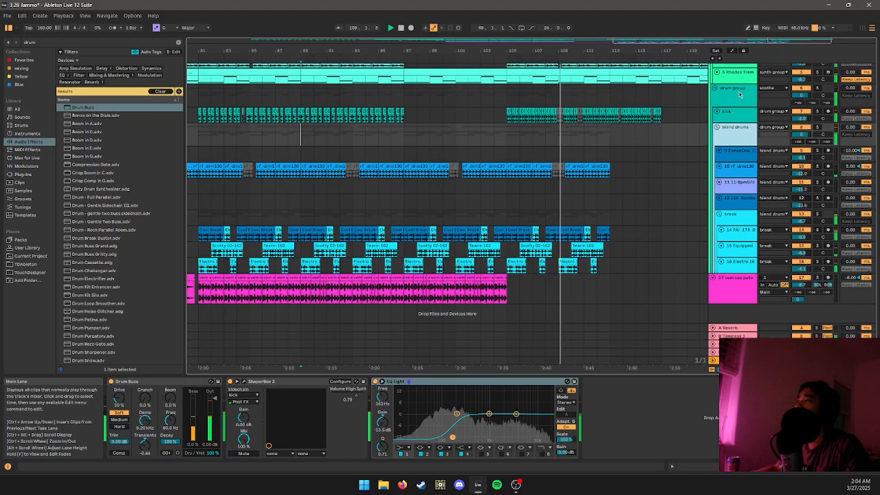
- Replay the section from bar 89 and set the Mid/High crossover in the hiend drums group's ShaperBox 3 to 2.11 kHz
{"action": "scroll", "coordinate": [572, 150], "scroll_direction": "down", "scroll_amount": 3}
{"action": "left_click", "coordinate": [636, 119]}
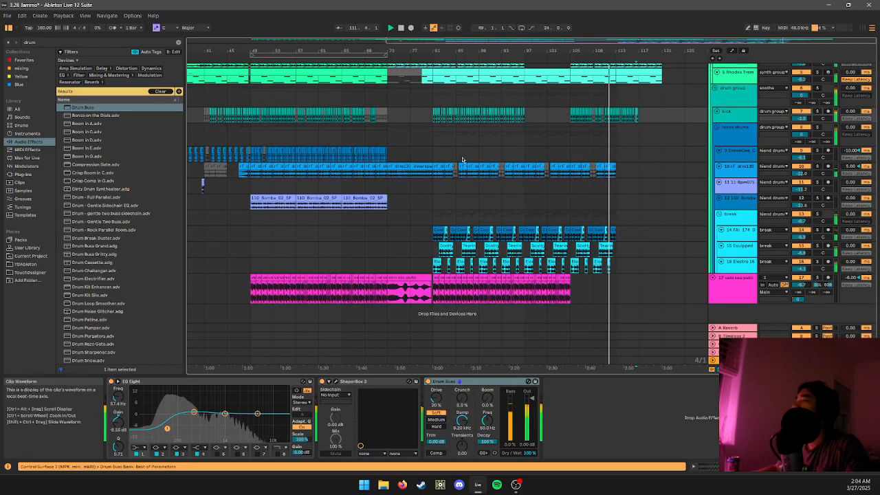
{"action": "left_click", "coordinate": [723, 129]}
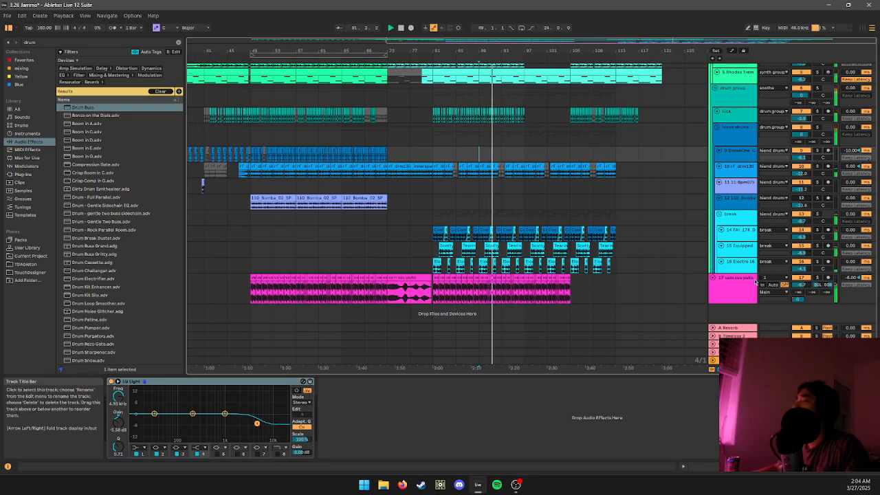
{"action": "left_click", "coordinate": [721, 139]}
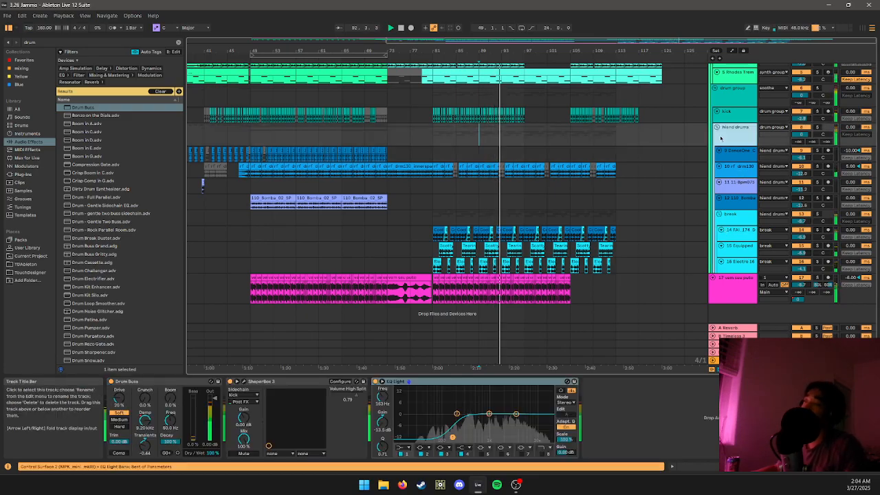
{"action": "left_click", "coordinate": [236, 380]}
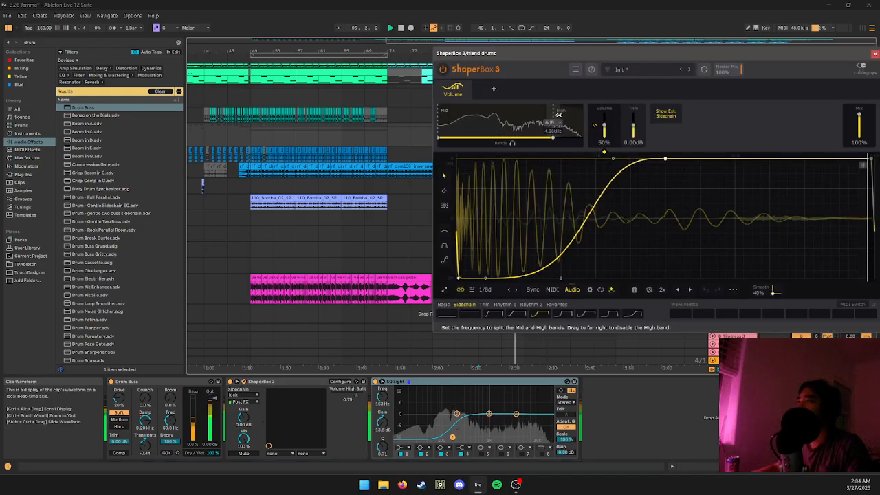
{"action": "left_click_drag", "start_coordinate": [552, 137], "coordinate": [583, 137]}
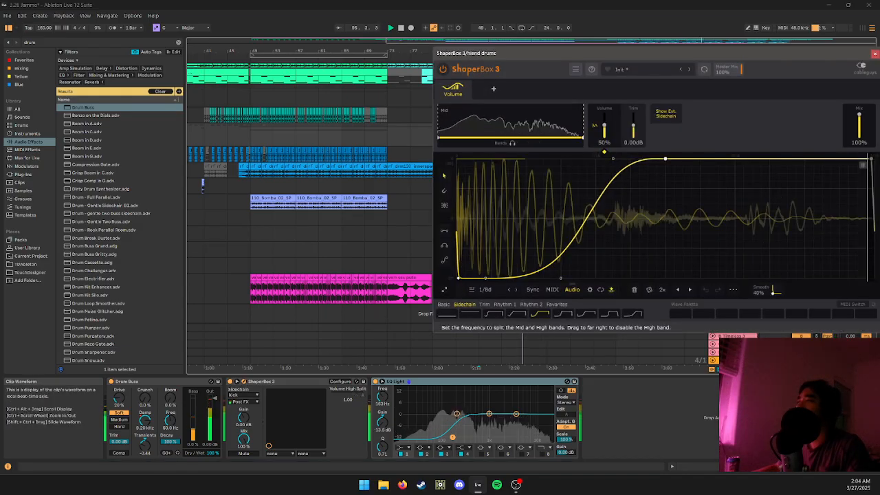
{"action": "left_click_drag", "start_coordinate": [583, 137], "coordinate": [535, 136]}
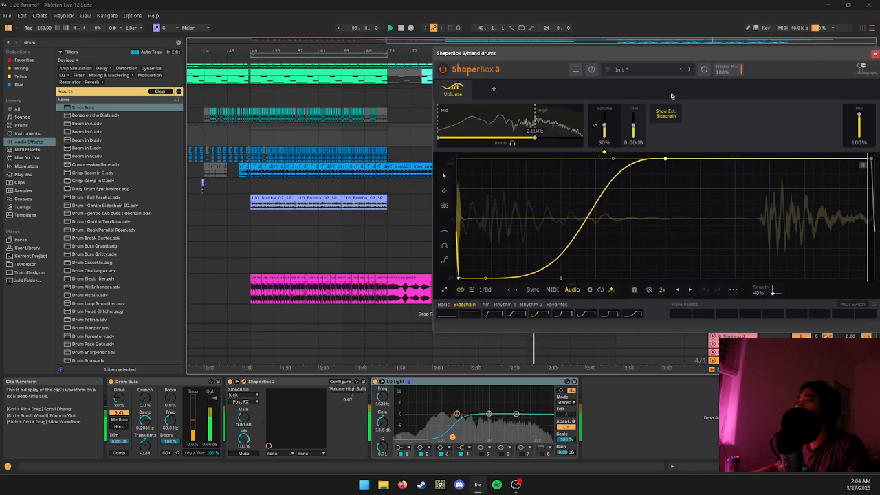
{"action": "left_click", "coordinate": [872, 55]}
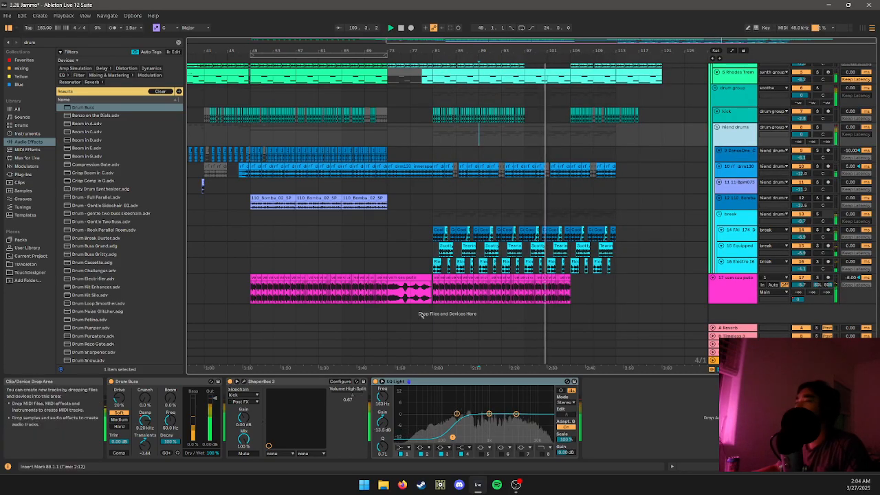
- Copy the hiend drums group's ShaperBox 3 to the end of the device chain on track 17
{"action": "left_click", "coordinate": [293, 382]}
{"action": "left_click", "coordinate": [391, 301]}
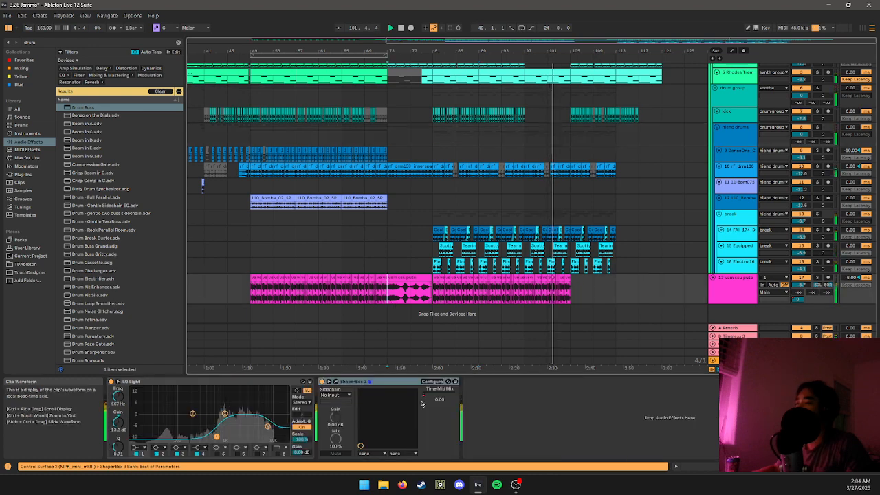
{"action": "left_click", "coordinate": [500, 407]}
{"action": "key", "text": "space"}
{"action": "key", "text": "ctrl+v"}
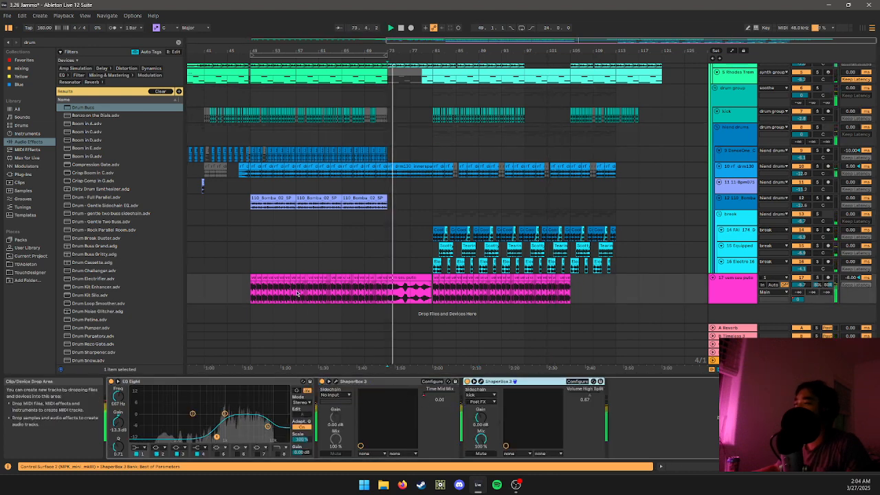
- Play track 17 from bar 49 with its pasted ShaperBox 3 open, and disable the plug-in's High band
{"action": "left_click", "coordinate": [252, 284]}
{"action": "key", "text": "space"}
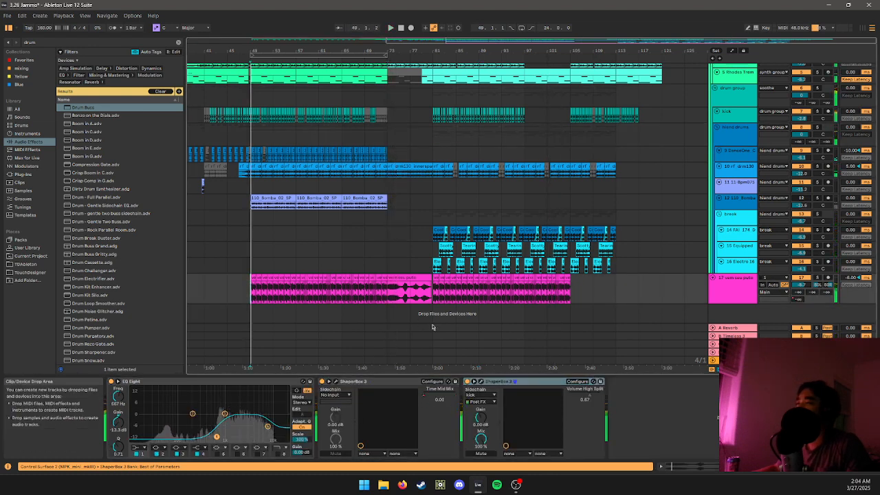
{"action": "left_click", "coordinate": [474, 381]}
{"action": "key", "text": "space"}
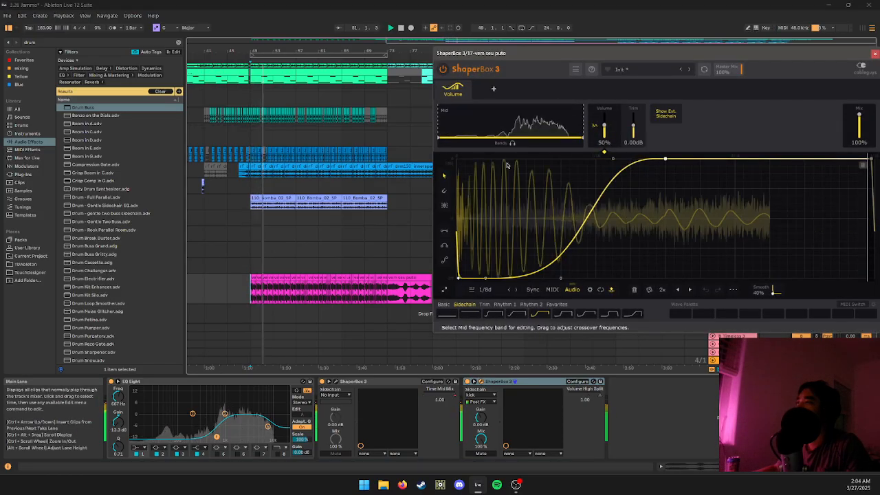
- Compare track 17 with ShaperBox 3's Volume shaper switched off and back on during playback, and close the plug-in window
{"action": "left_click", "coordinate": [358, 287]}
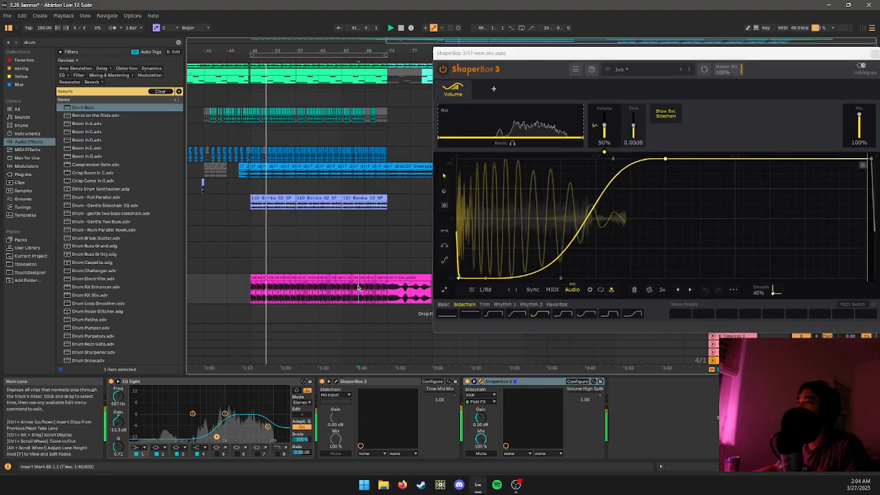
{"action": "left_click", "coordinate": [525, 139]}
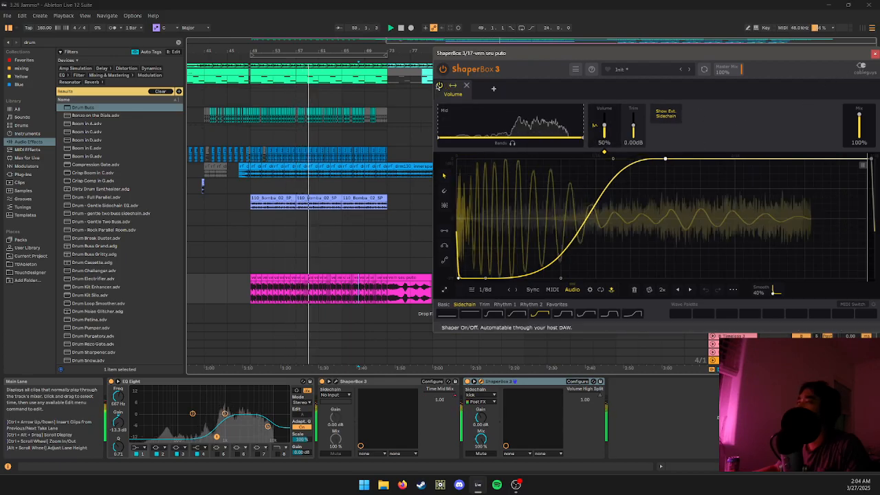
{"action": "left_click", "coordinate": [438, 86]}
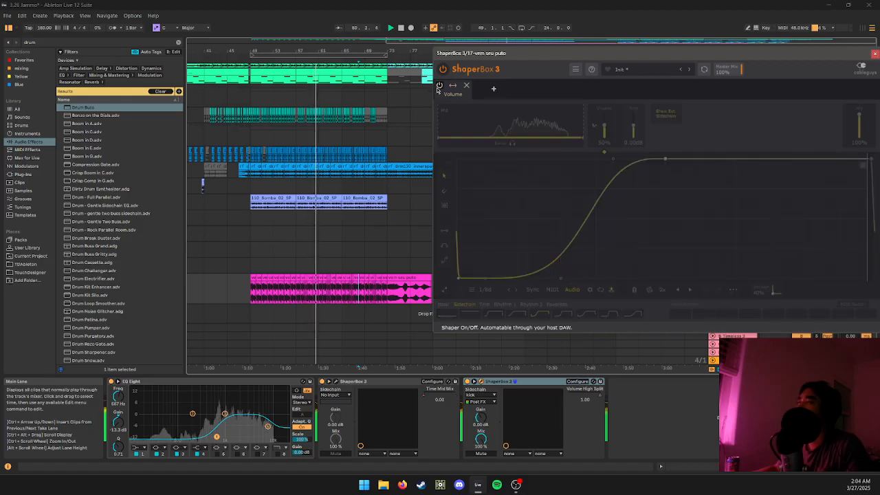
{"action": "left_click", "coordinate": [439, 87]}
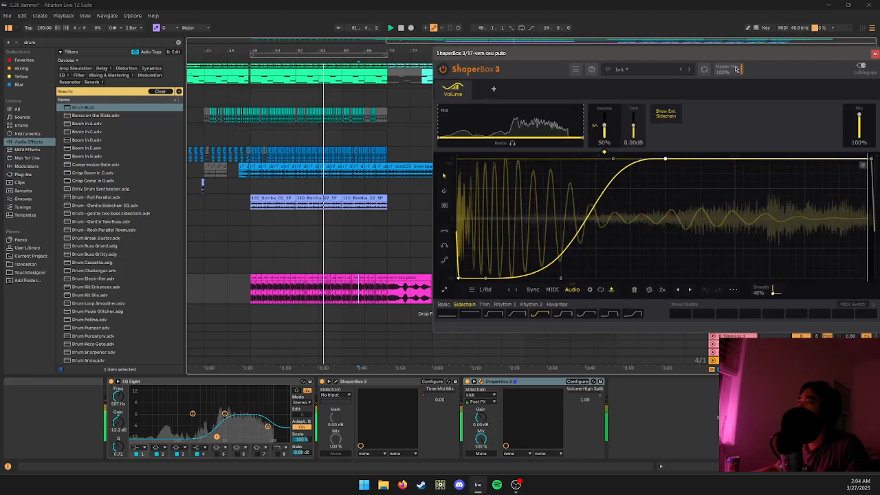
{"action": "left_click", "coordinate": [875, 53]}
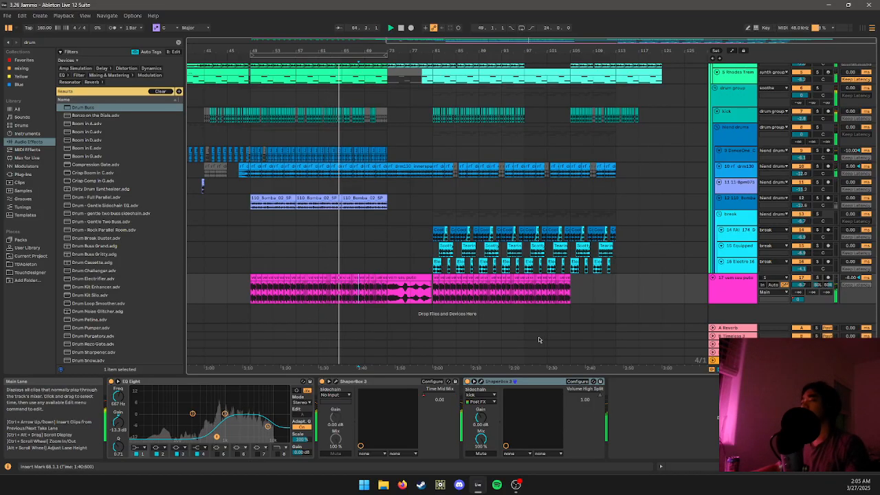
- Bring back the High band in track 17's ShaperBox 3 with the Mid/High crossover at about 1 kHz, and close the plug-in
{"action": "left_click", "coordinate": [474, 380]}
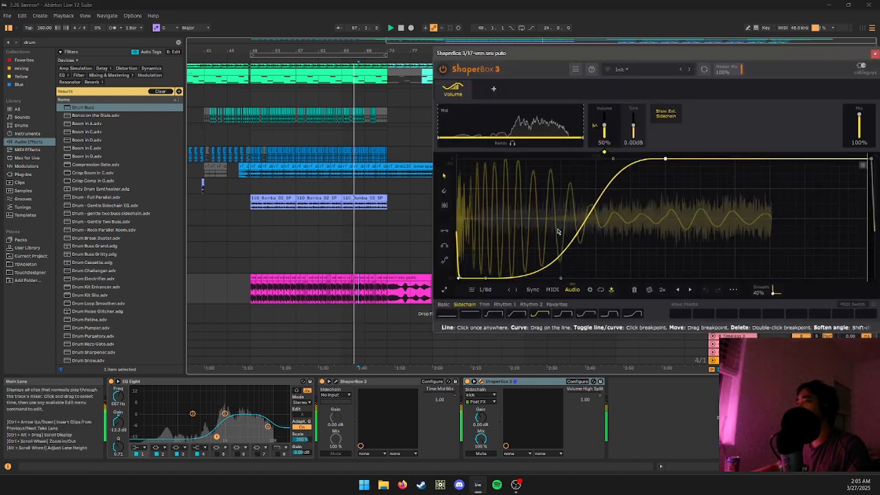
{"action": "left_click_drag", "start_coordinate": [574, 126], "coordinate": [517, 121]}
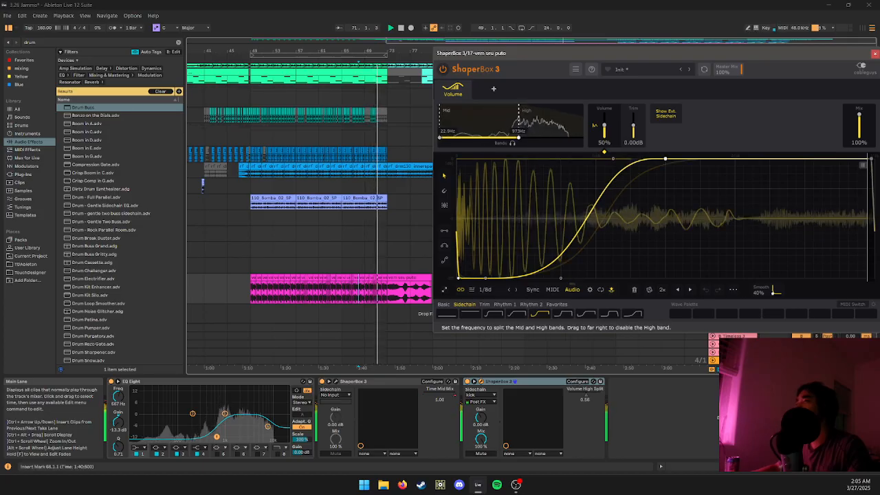
{"action": "left_click", "coordinate": [870, 55]}
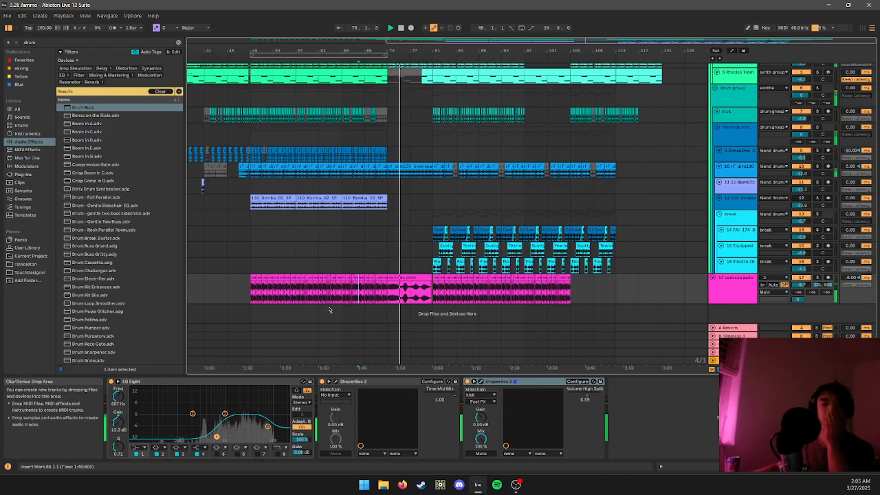
- Listen to the arrangement from bar 1 and again from bar 33
{"action": "scroll", "coordinate": [272, 235], "scroll_direction": "down", "scroll_amount": 2, "text": "ctrl"}
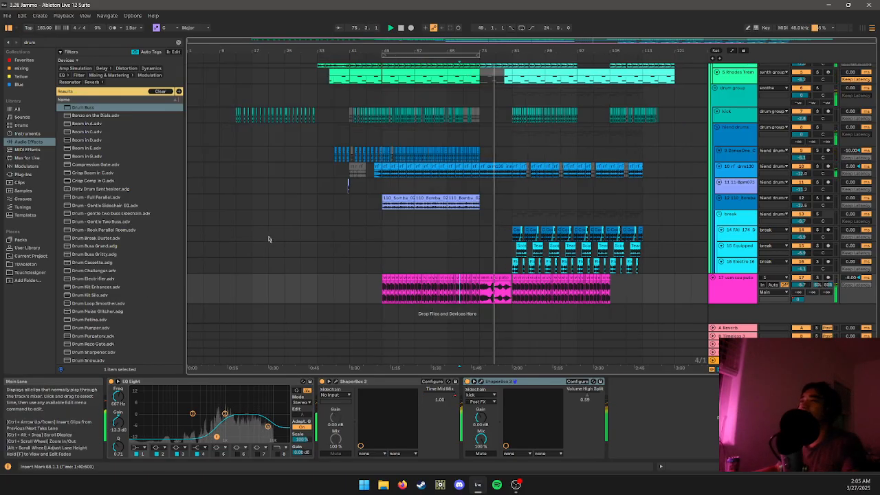
{"action": "left_click", "coordinate": [203, 236]}
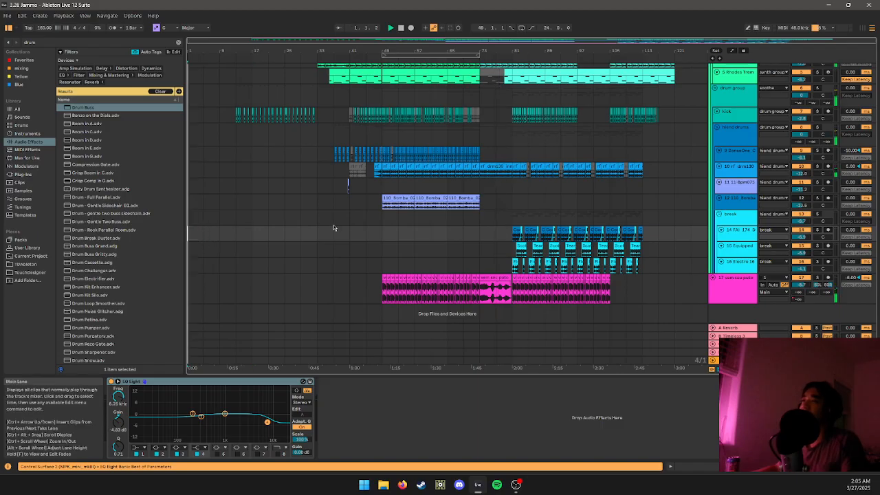
{"action": "scroll", "coordinate": [337, 228], "scroll_direction": "up", "scroll_amount": 3}
{"action": "scroll", "coordinate": [343, 231], "scroll_direction": "down", "scroll_amount": 3}
{"action": "scroll", "coordinate": [348, 234], "scroll_direction": "up", "scroll_amount": 3}
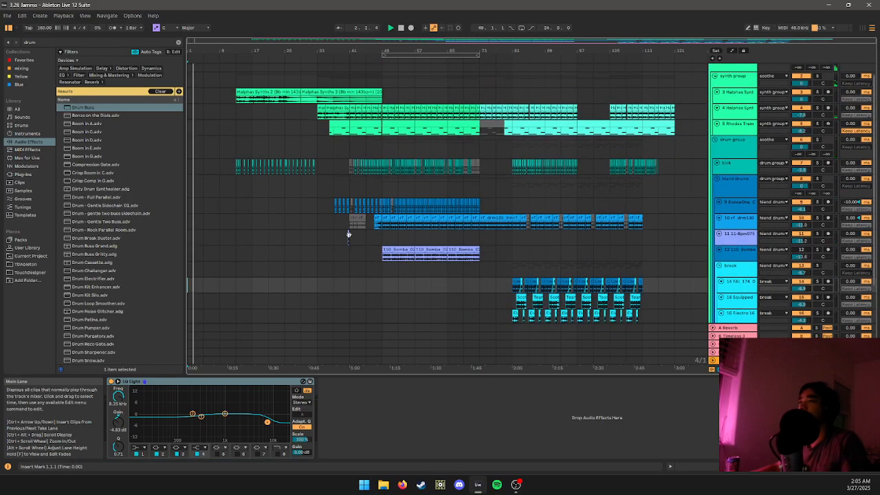
{"action": "left_click", "coordinate": [318, 253]}
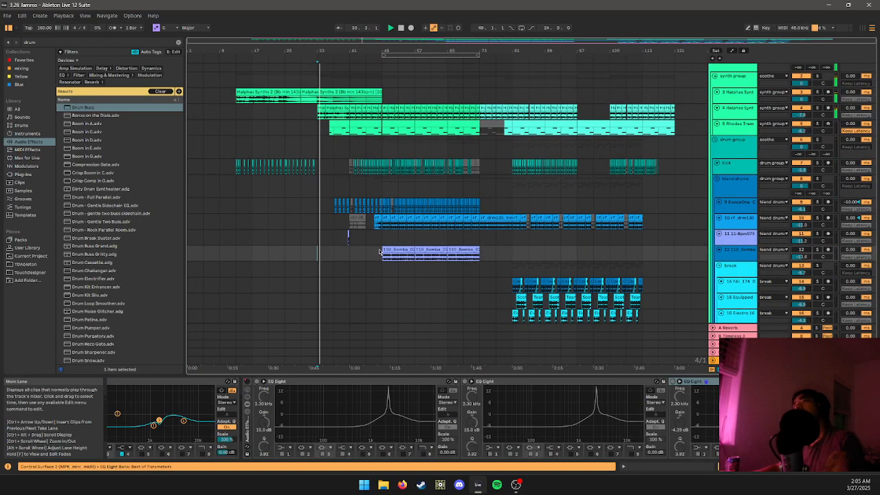
{"action": "scroll", "coordinate": [389, 249], "scroll_direction": "down", "scroll_amount": 3}
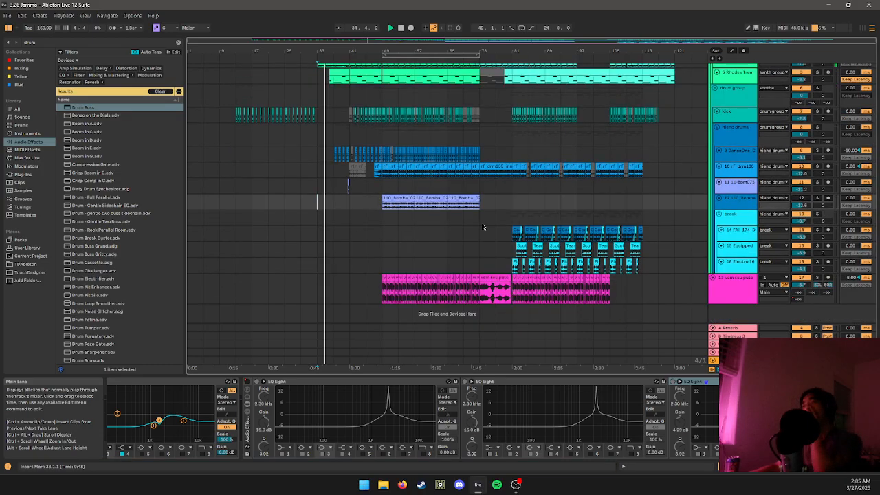
- Play the arrangement from bar 81, stop playback, and place the insert marker at bar 49
{"action": "right_click", "coordinate": [498, 221]}
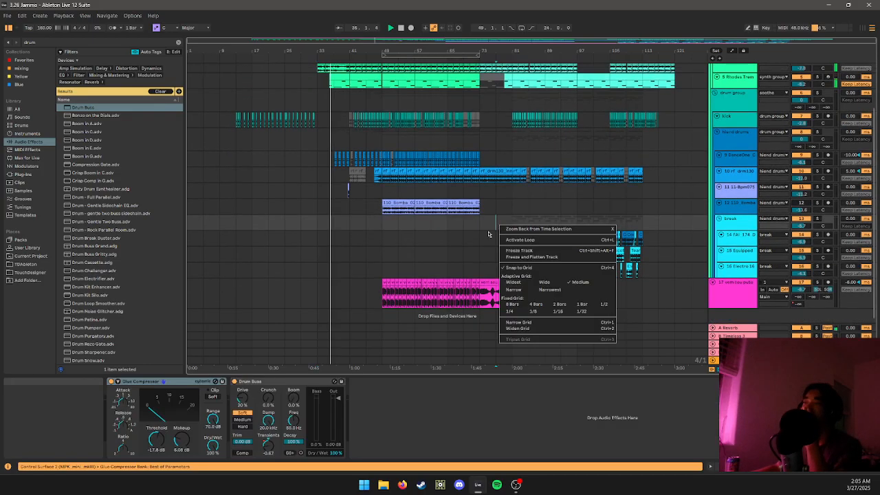
{"action": "key", "text": "Escape"}
{"action": "scroll", "coordinate": [529, 229], "scroll_direction": "up", "scroll_amount": 3}
{"action": "scroll", "coordinate": [529, 229], "scroll_direction": "down", "scroll_amount": 2}
{"action": "scroll", "coordinate": [543, 239], "scroll_direction": "up", "scroll_amount": 3}
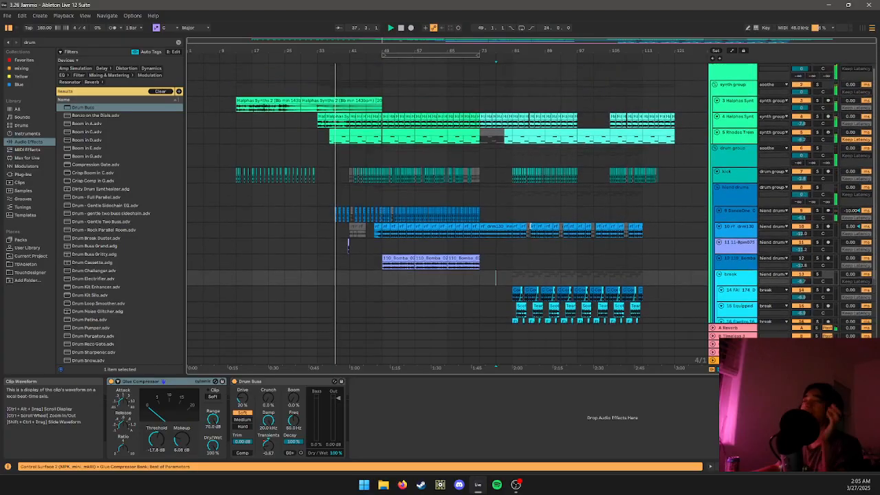
{"action": "left_click", "coordinate": [509, 253]}
{"action": "key", "text": "space"}
{"action": "key", "text": "space"}
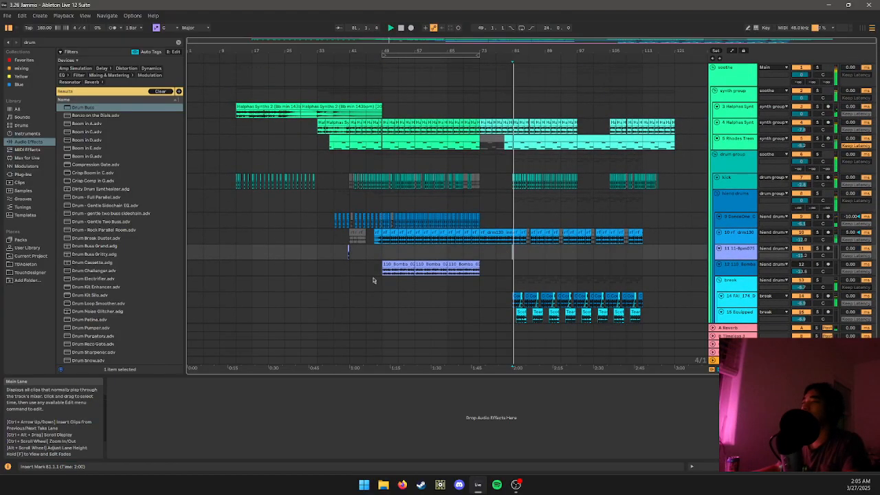
{"action": "left_click", "coordinate": [394, 268]}
{"action": "key", "text": "space"}
{"action": "left_click", "coordinate": [381, 255]}
{"action": "scroll", "coordinate": [517, 287], "scroll_direction": "down", "scroll_amount": 3}
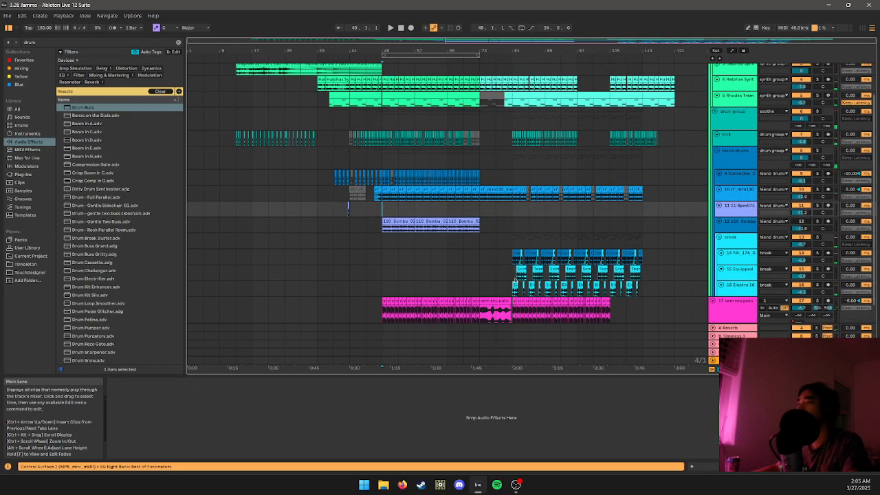
- Copy the Cool Break clip at bar 81 on track 14 and paste it at bar 79
{"action": "scroll", "coordinate": [516, 279], "scroll_direction": "up", "scroll_amount": 6}
{"action": "left_click", "coordinate": [479, 260]}
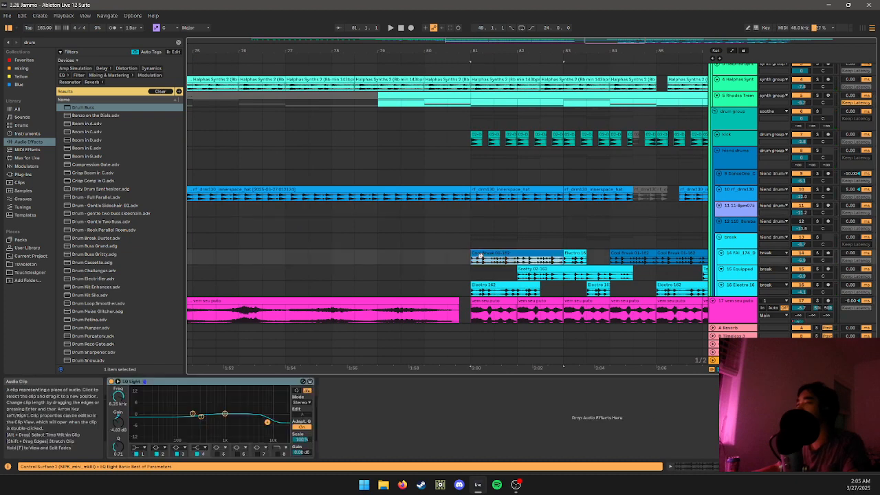
{"action": "key", "text": "ctrl+v"}
{"action": "key", "text": "ctrl+z"}
{"action": "left_click", "coordinate": [378, 262]}
{"action": "key", "text": "ctrl+v"}
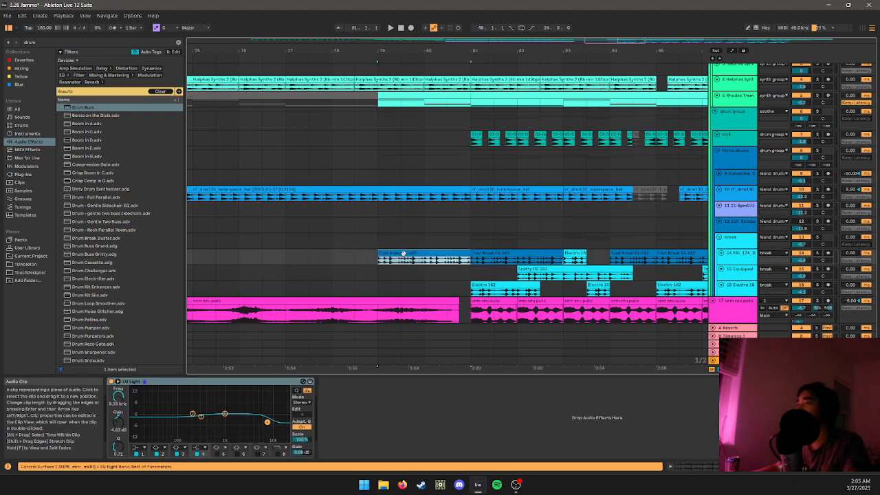
- Play from bar 79, unfold track 14, and duplicate the pasted break's section from 79.1.1 to 79.3.3 twice
{"action": "key", "text": "space"}
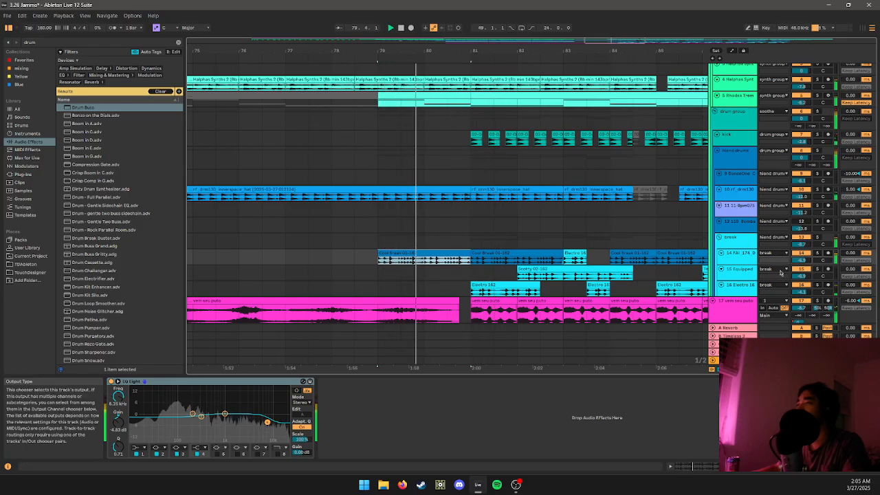
{"action": "double_click", "coordinate": [735, 256]}
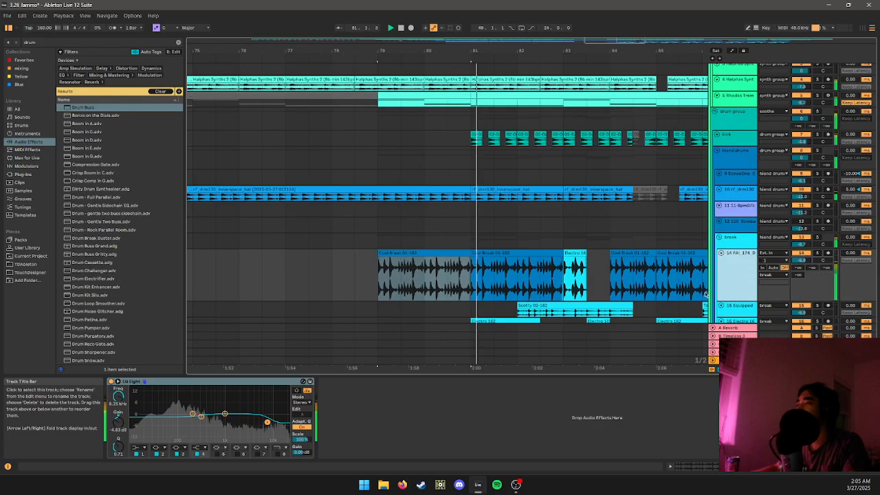
{"action": "left_click", "coordinate": [390, 282]}
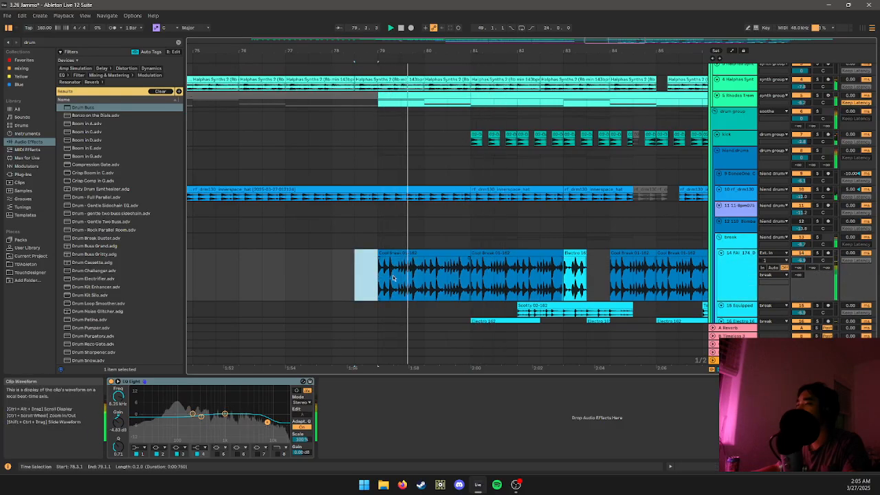
{"action": "scroll", "coordinate": [373, 282], "scroll_direction": "up", "scroll_amount": 3}
{"action": "left_click_drag", "start_coordinate": [365, 279], "coordinate": [423, 279]}
{"action": "key", "text": "ctrl+d"}
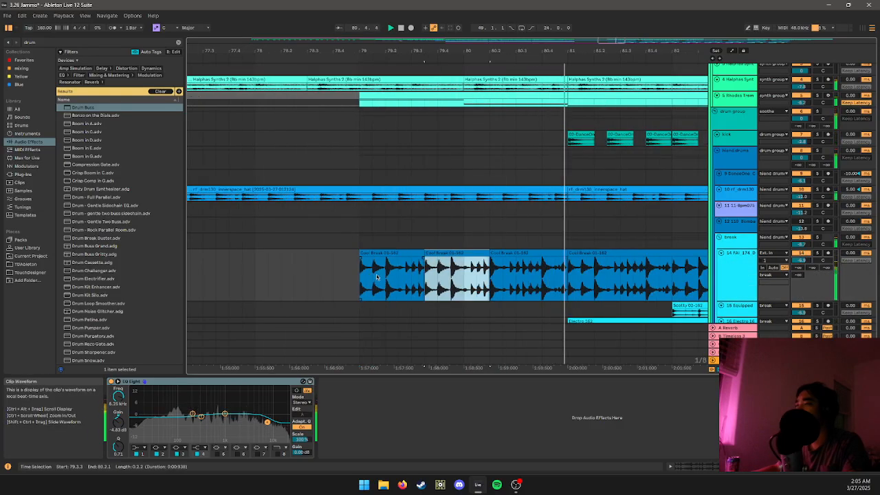
{"action": "key", "text": "ctrl+d"}
- Replay the duplicated break slices from bar 79 on track 14 and save the set
{"action": "left_click", "coordinate": [380, 262]}
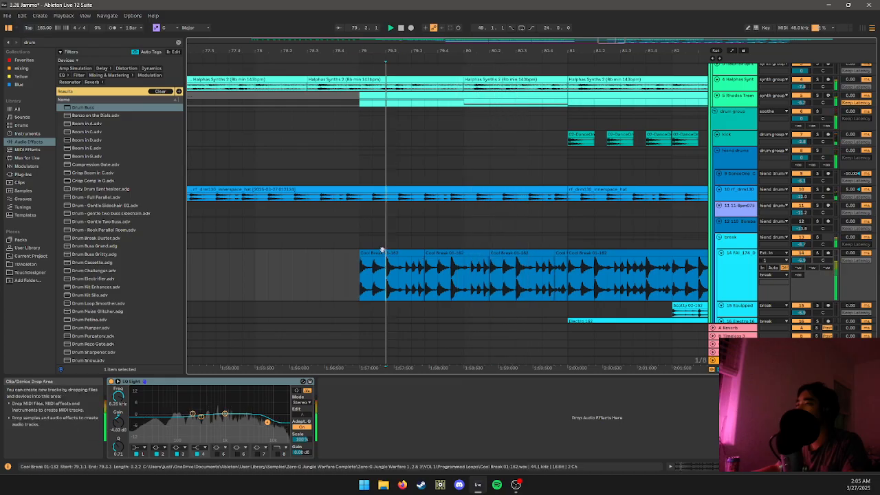
{"action": "left_click", "coordinate": [383, 253]}
{"action": "left_click", "coordinate": [438, 255]}
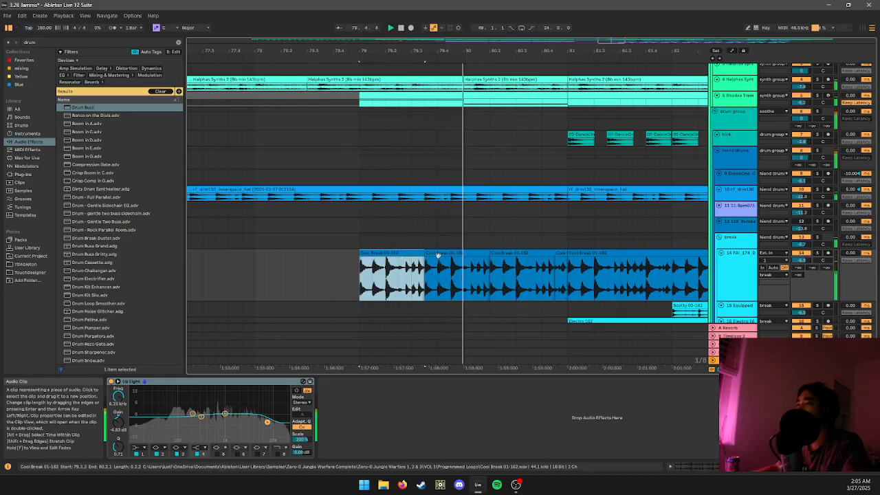
{"action": "left_click_drag", "start_coordinate": [399, 272], "coordinate": [422, 268]}
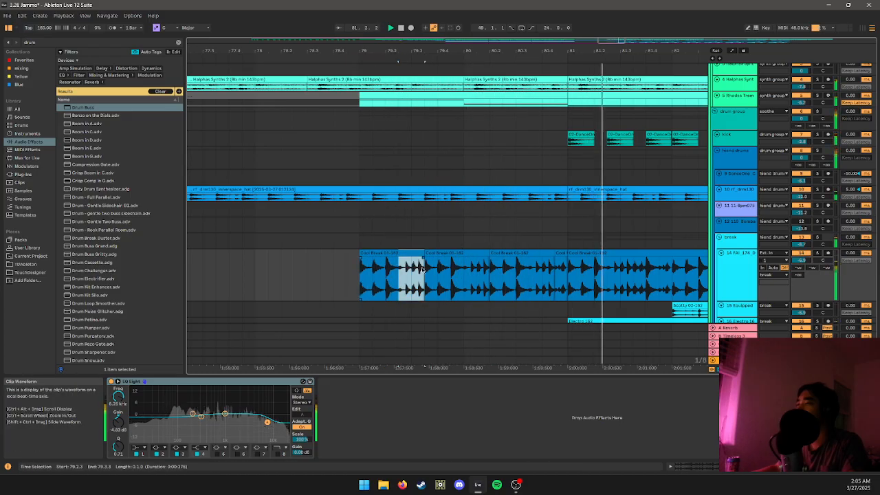
{"action": "left_click", "coordinate": [417, 253]}
{"action": "scroll", "coordinate": [413, 262], "scroll_direction": "down", "scroll_amount": 3}
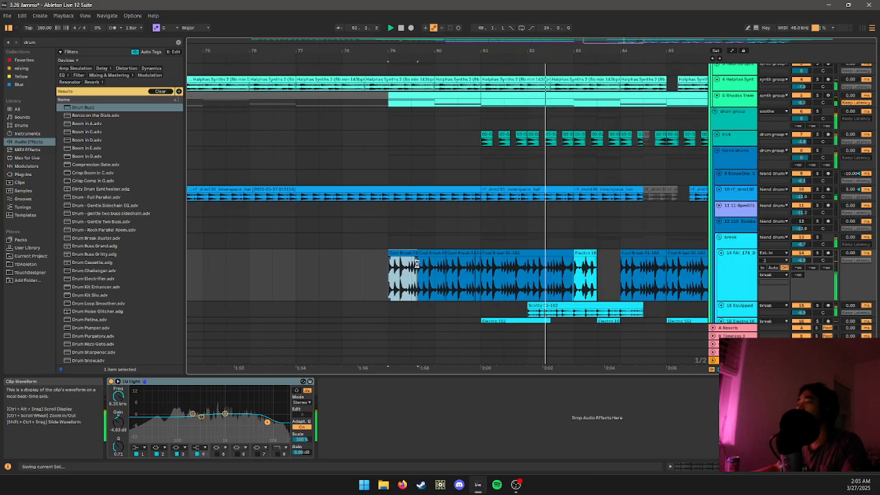
- Set the break group's track volume to -1.4 dB during playback
{"action": "scroll", "coordinate": [416, 265], "scroll_direction": "down", "scroll_amount": 3}
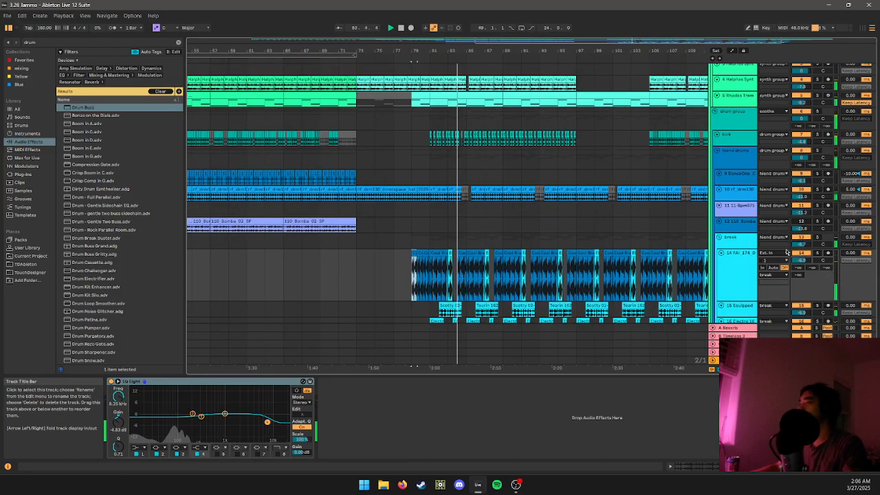
{"action": "left_click_drag", "start_coordinate": [801, 245], "coordinate": [801, 251]}
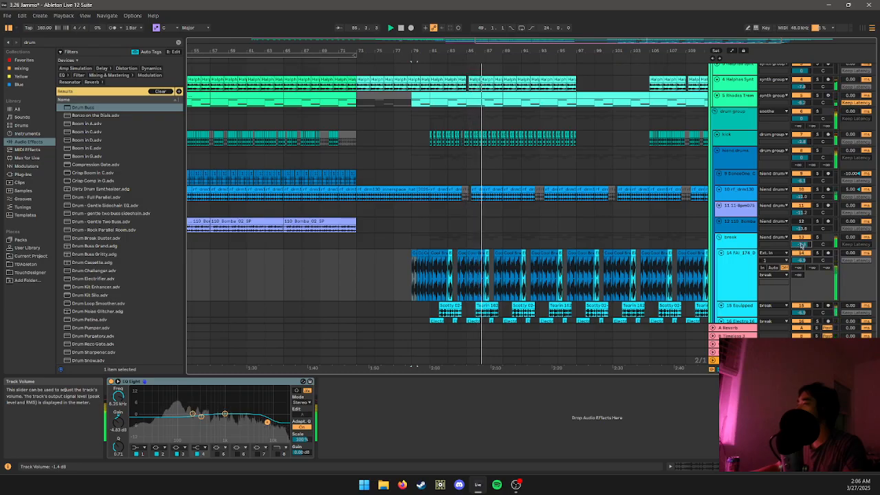
{"action": "scroll", "coordinate": [598, 251], "scroll_direction": "down", "scroll_amount": 3}
{"action": "scroll", "coordinate": [605, 250], "scroll_direction": "up", "scroll_amount": 3}
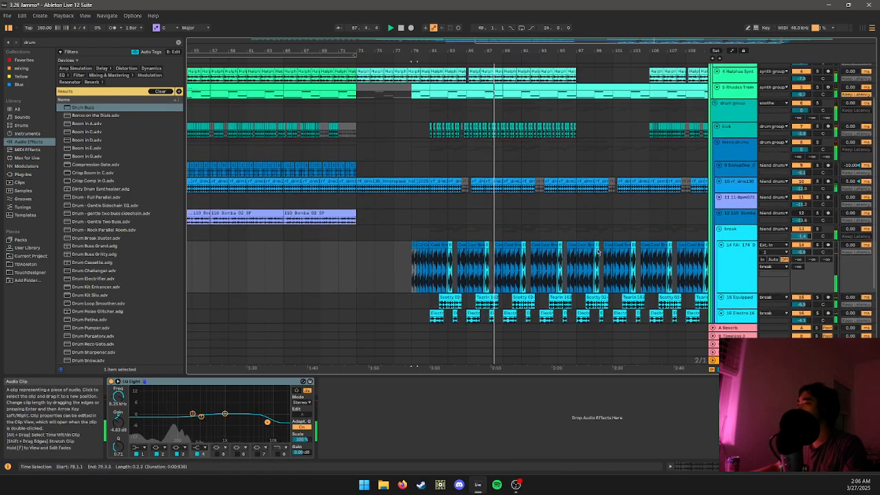
- Show the automation for the Makeup gain of the break group's Glue Compressor in the arrangement
{"action": "left_click", "coordinate": [730, 237]}
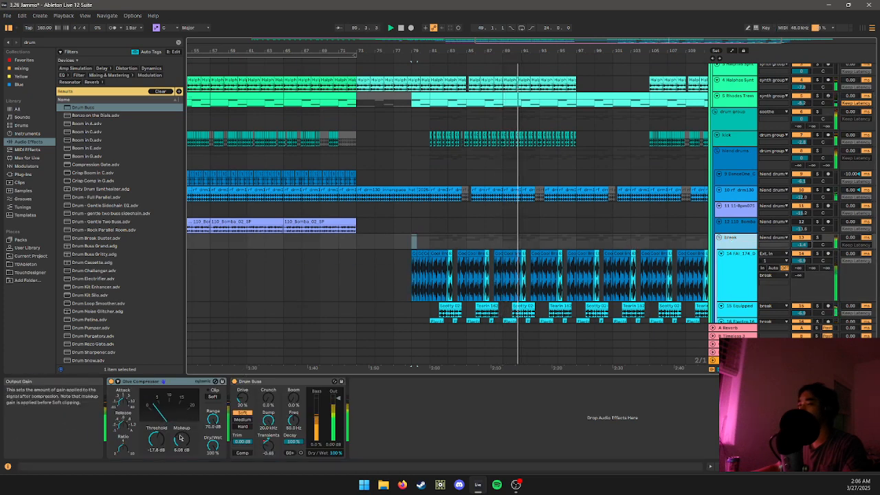
{"action": "left_click_drag", "start_coordinate": [181, 439], "coordinate": [181, 436]}
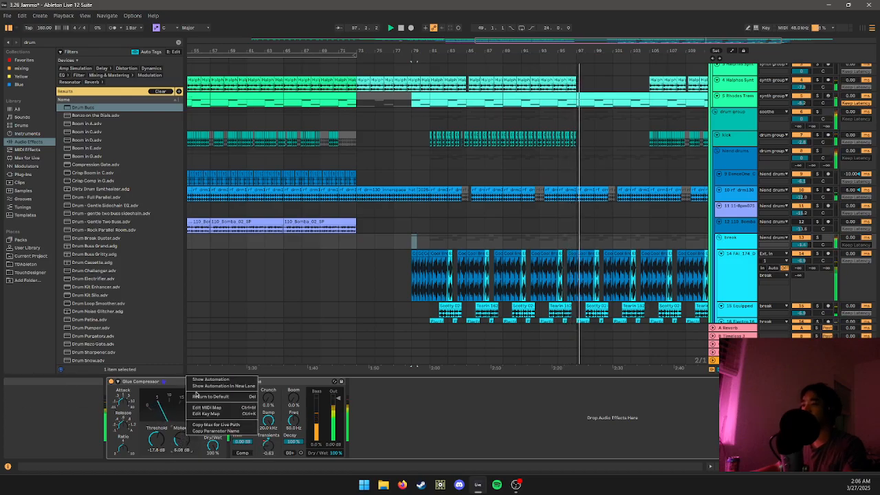
{"action": "key", "text": "a"}
{"action": "scroll", "coordinate": [629, 246], "scroll_direction": "down", "scroll_amount": 3}
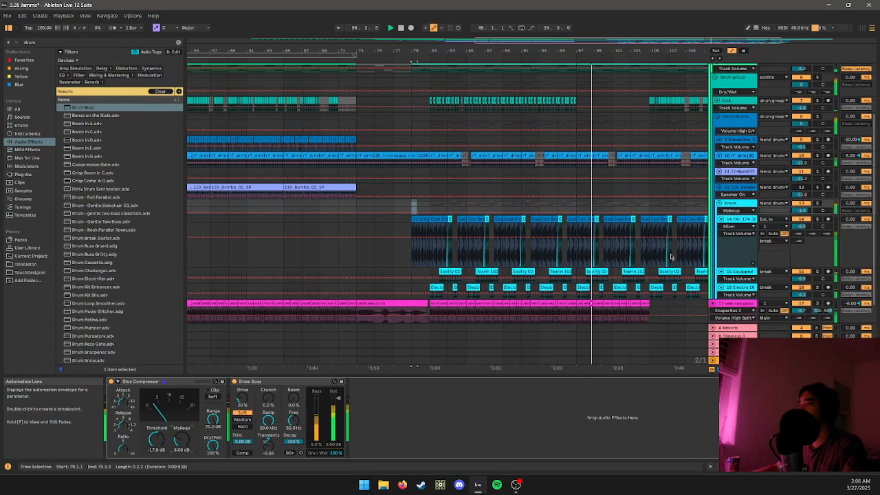
- Try to draw a curved track volume rise on track 14 from about bar 100 to bar 105
{"action": "left_click", "coordinate": [619, 235]}
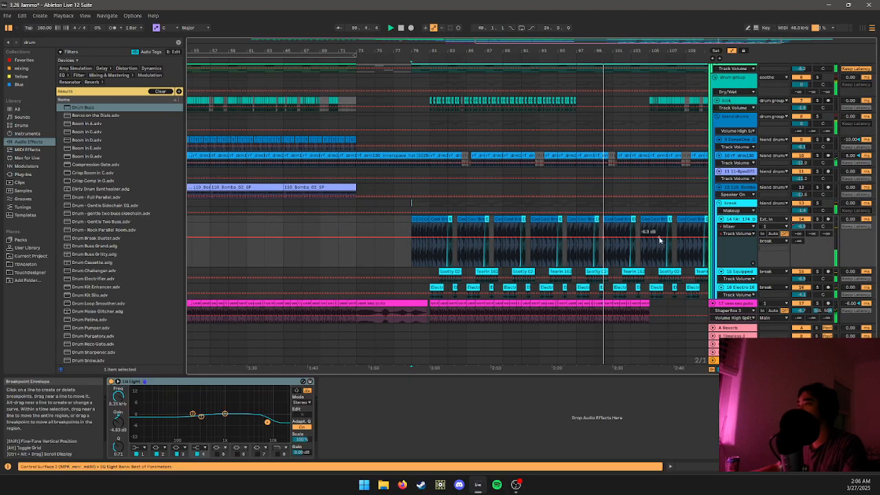
{"action": "left_click_drag", "start_coordinate": [634, 240], "coordinate": [632, 225]}
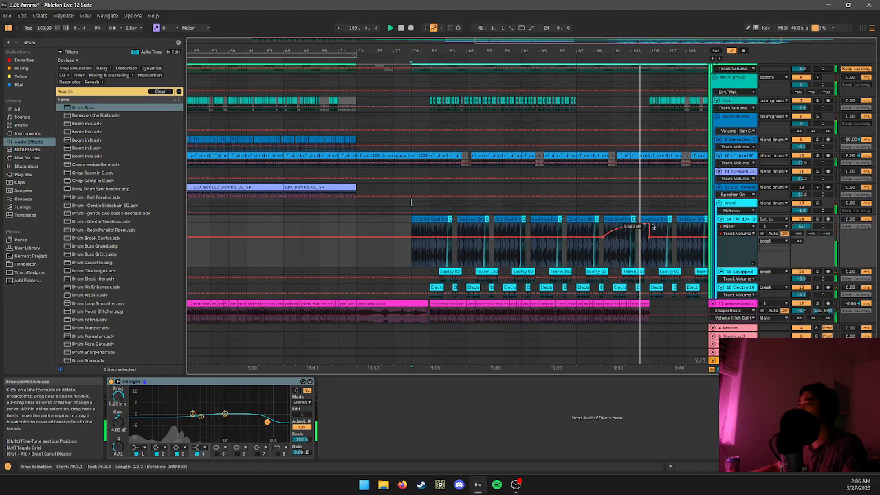
{"action": "left_click", "coordinate": [647, 242]}
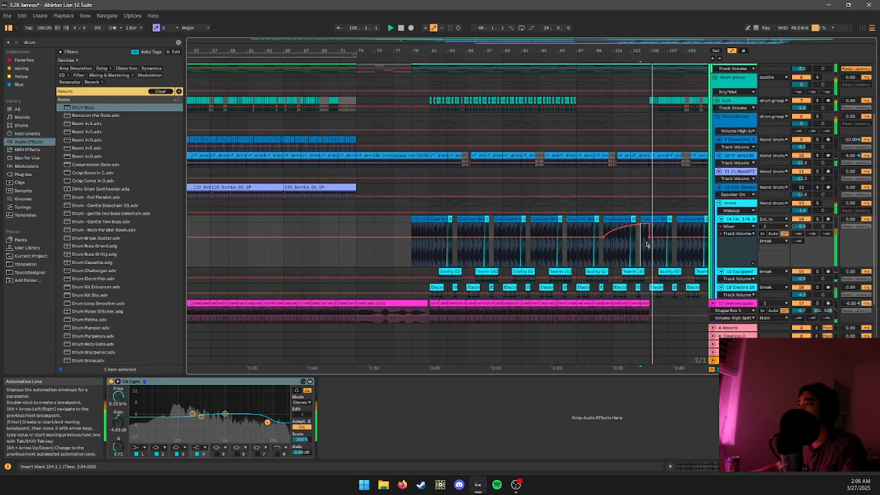
{"action": "scroll", "coordinate": [648, 237], "scroll_direction": "up", "scroll_amount": 3}
{"action": "scroll", "coordinate": [653, 276], "scroll_direction": "down", "scroll_amount": 2}
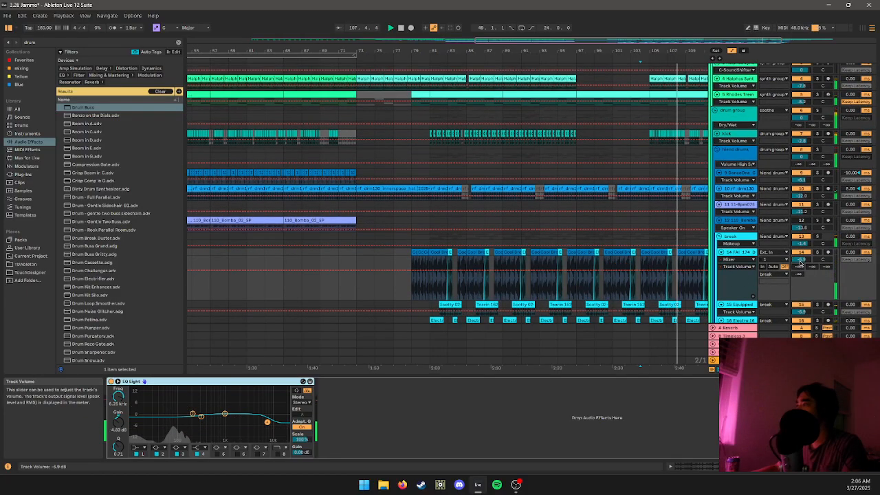
- Expand the break group's Makeup automation and draw a curved rise from bar 97 that drops back at bar 105
{"action": "left_click", "coordinate": [738, 235]}
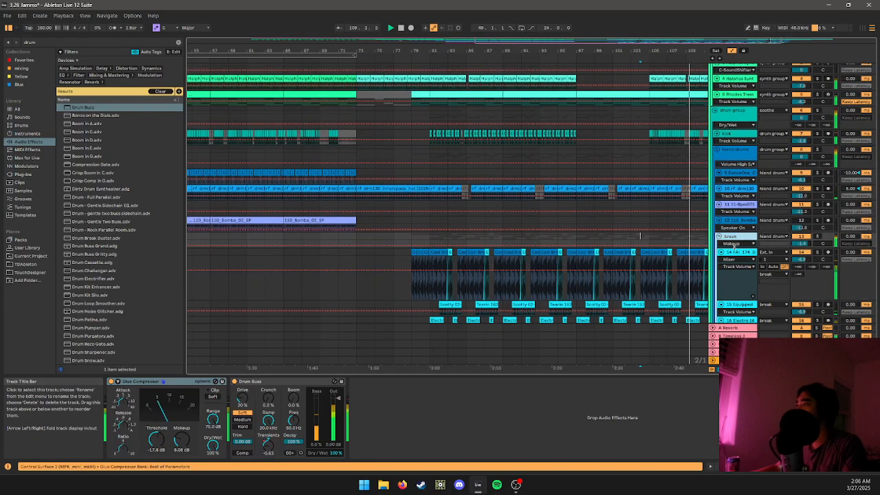
{"action": "left_click_drag", "start_coordinate": [736, 247], "coordinate": [735, 276]}
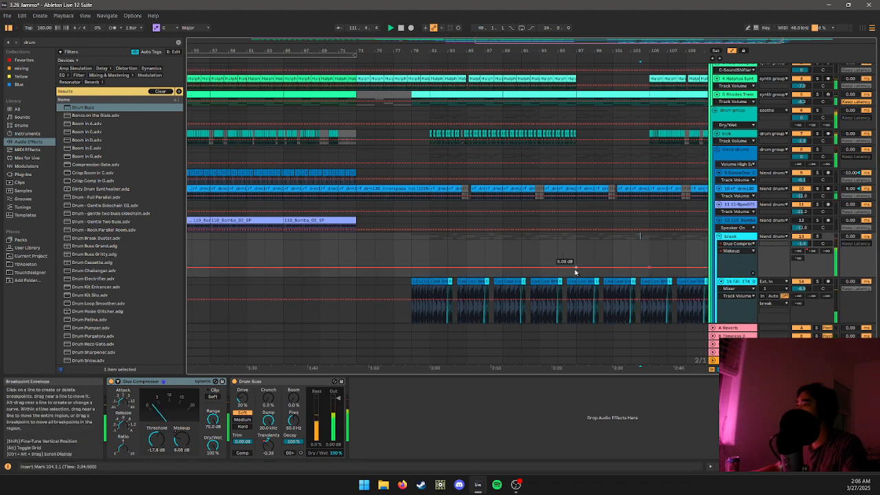
{"action": "left_click", "coordinate": [665, 242]}
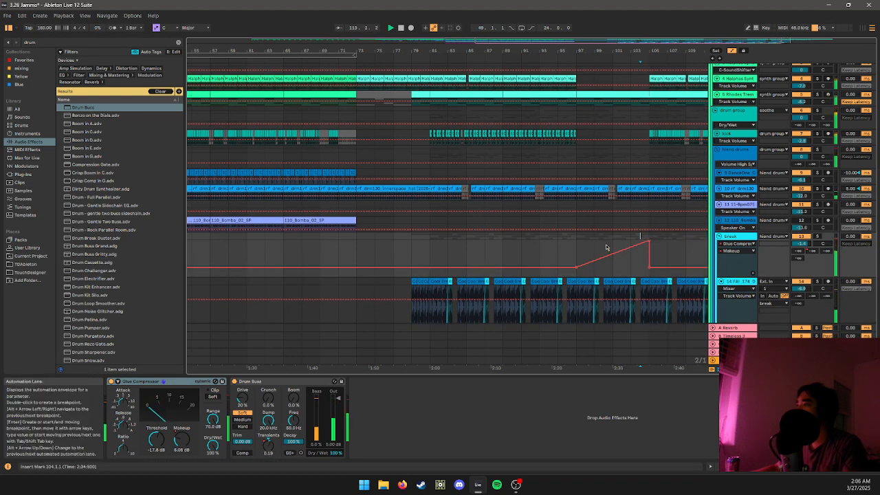
{"action": "key", "text": "space"}
{"action": "left_click_drag", "start_coordinate": [628, 249], "coordinate": [628, 265]}
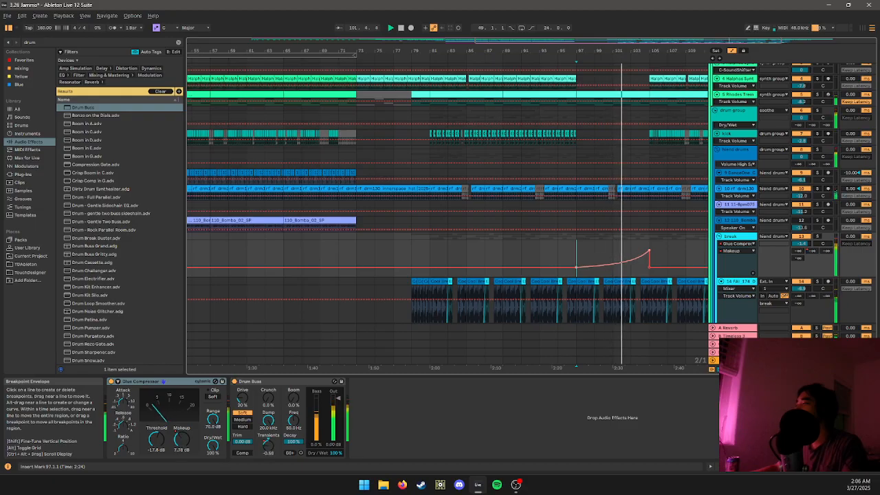
- Set the Makeup ramp's peak to about 15 dB, move it earlier within bar 104, and add a dip to 0 dB after it
{"action": "left_click_drag", "start_coordinate": [648, 251], "coordinate": [649, 242]}
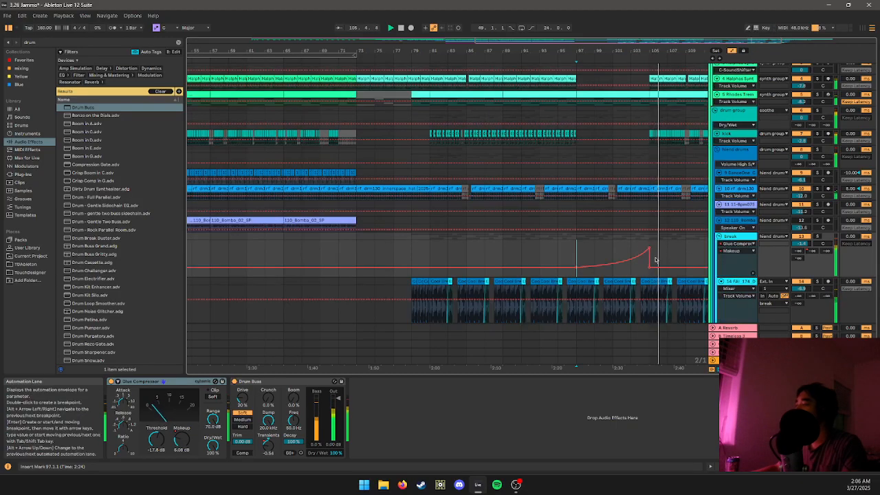
{"action": "left_click_drag", "start_coordinate": [650, 249], "coordinate": [650, 253]}
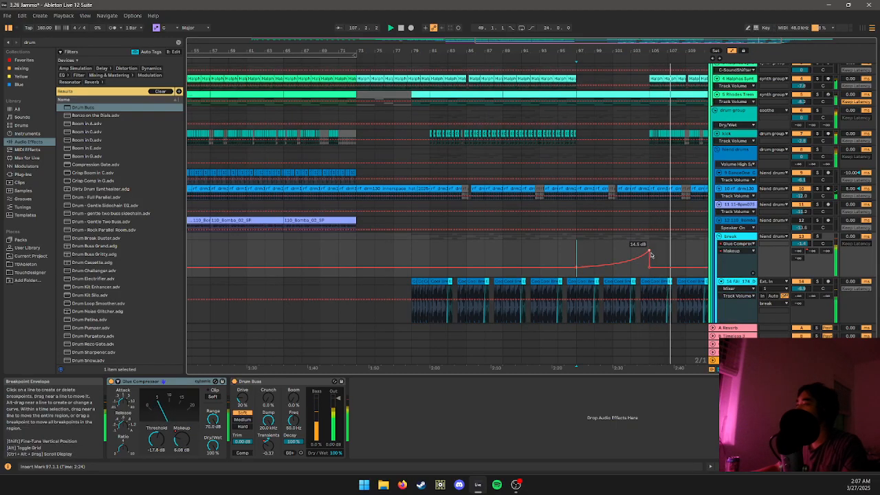
{"action": "scroll", "coordinate": [651, 254], "scroll_direction": "up", "scroll_amount": 3}
{"action": "scroll", "coordinate": [651, 255], "scroll_direction": "up", "scroll_amount": 3}
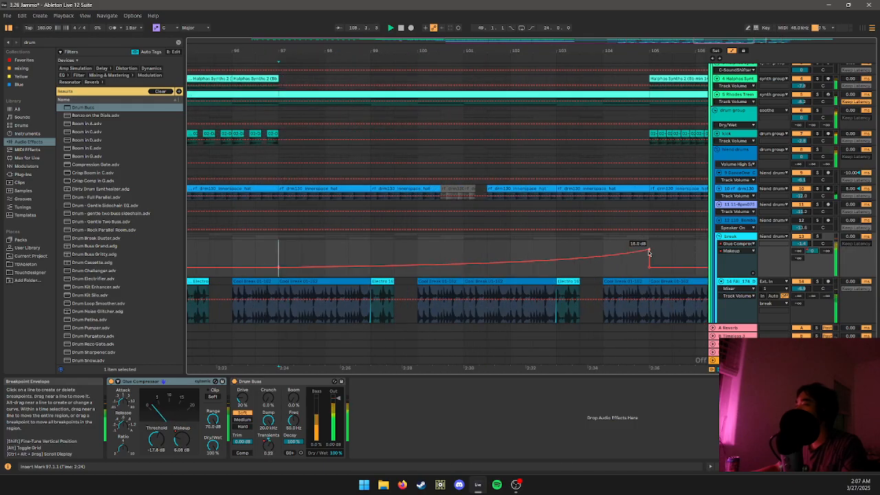
{"action": "left_click_drag", "start_coordinate": [649, 253], "coordinate": [626, 252]}
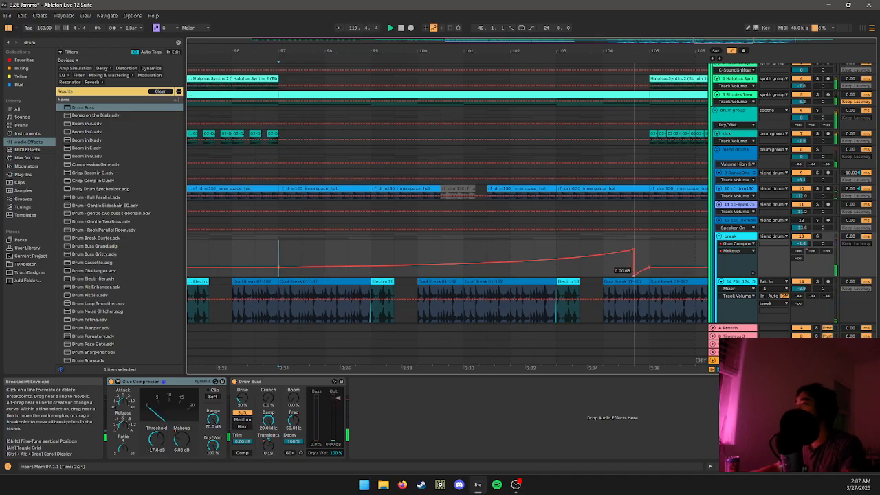
{"action": "scroll", "coordinate": [625, 249], "scroll_direction": "down", "scroll_amount": 3}
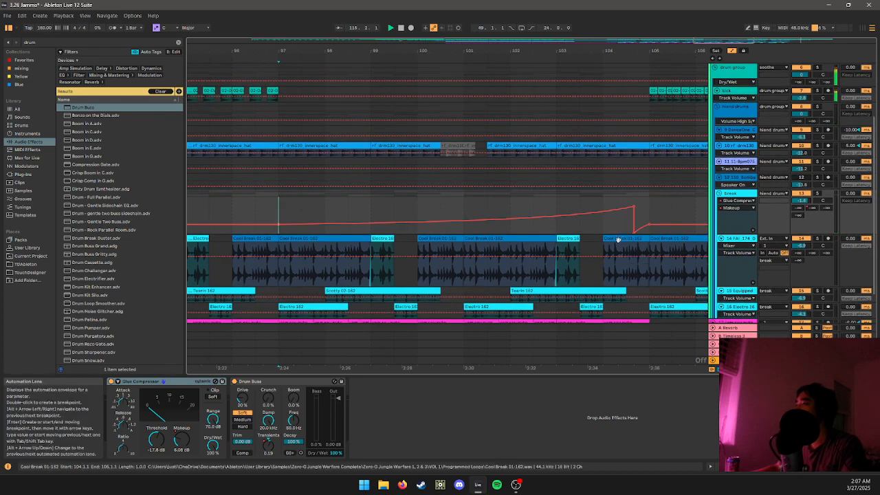
- Replay the Makeup ramp's ending from bar 104 and slightly raise the lowest breakpoint after the peak
{"action": "left_click", "coordinate": [637, 238]}
{"action": "left_click", "coordinate": [641, 227]}
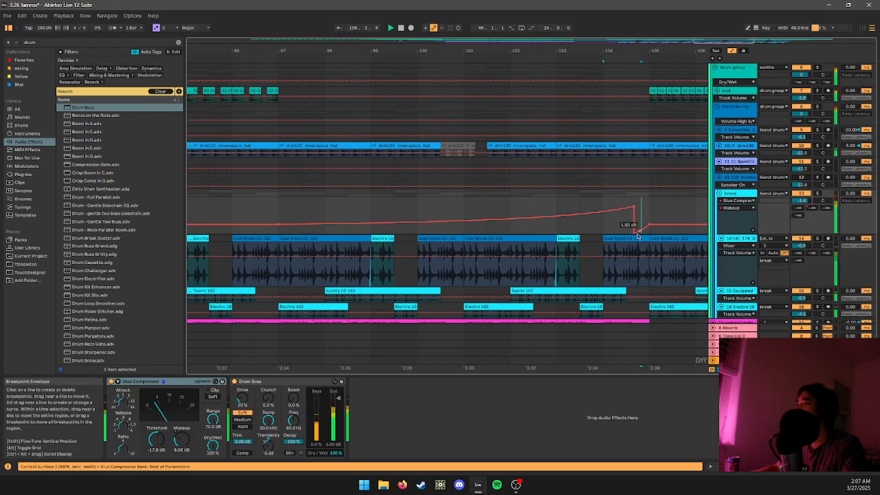
{"action": "left_click", "coordinate": [607, 232]}
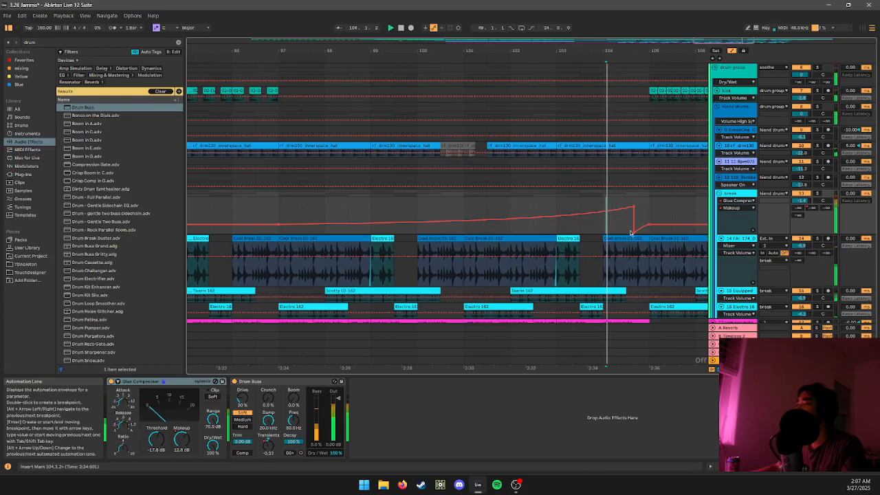
{"action": "left_click", "coordinate": [664, 187]}
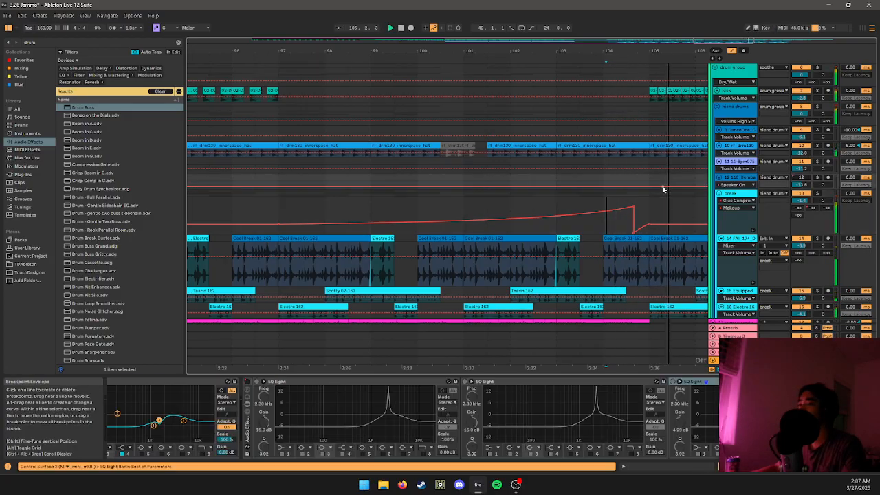
{"action": "left_click", "coordinate": [635, 232]}
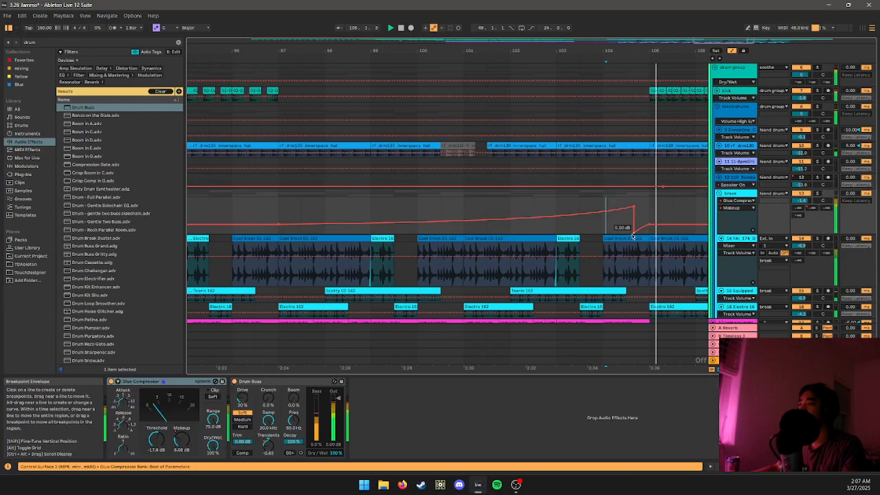
{"action": "left_click_drag", "start_coordinate": [635, 235], "coordinate": [634, 232]}
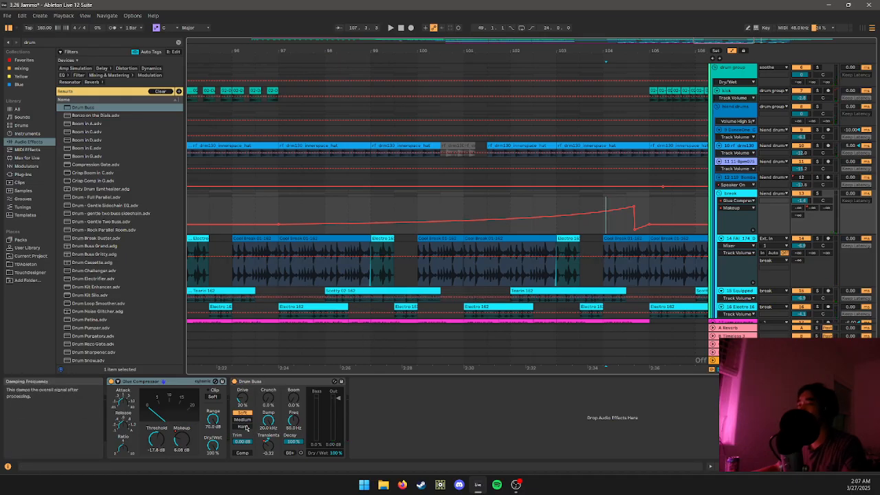
- Check the break group's Glue Compressor Dry/Wet and Attack automation while replaying from bar 104
{"action": "left_click", "coordinate": [213, 444]}
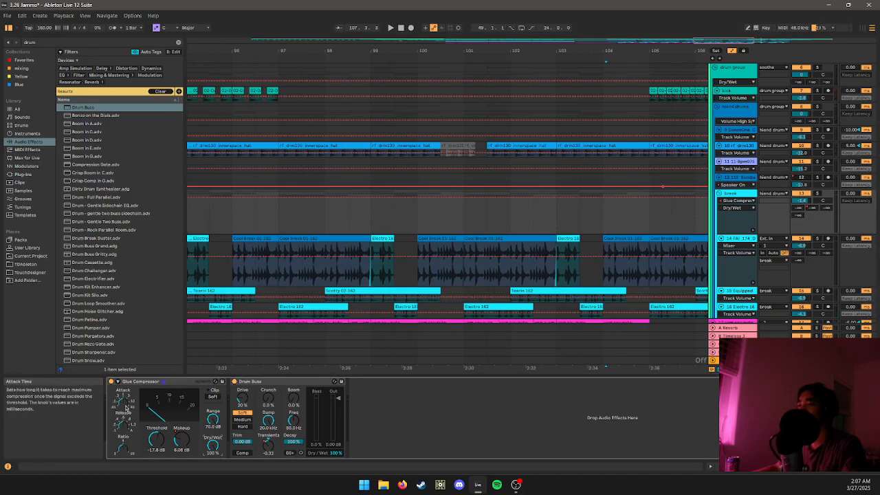
{"action": "key", "text": "space"}
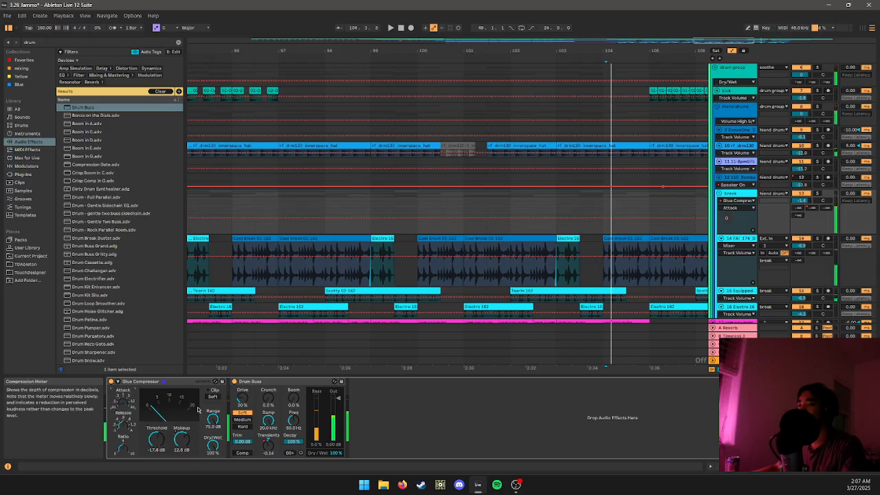
{"action": "mouse_move", "coordinate": [269, 440]}
{"action": "left_mouse_down"}
{"action": "mouse_move", "coordinate": [265, 447]}
{"action": "mouse_move", "coordinate": [268, 422]}
{"action": "left_mouse_up"}
{"action": "key", "text": "space"}
{"action": "key", "text": "space"}
- Show the break group's Drum Buss Drive automation and draw a curved rise from 20% near 103.4 to just before bar 105
{"action": "right_click", "coordinate": [238, 398]}
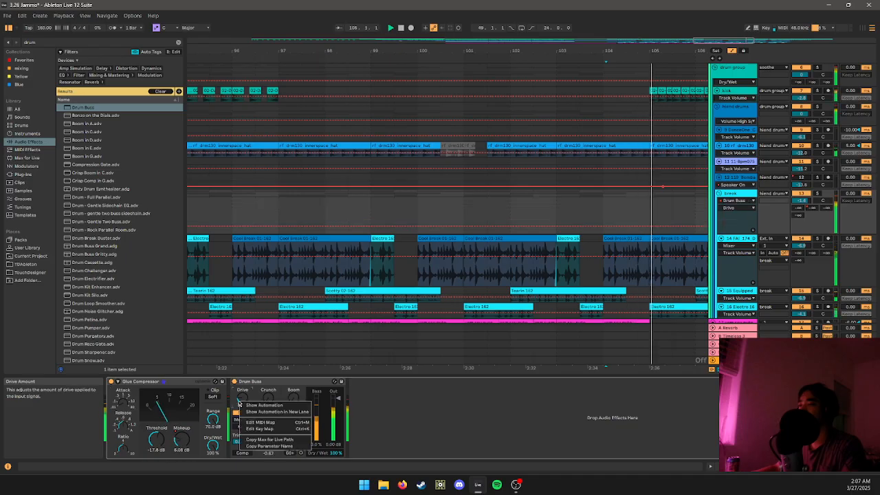
{"action": "left_click", "coordinate": [252, 406]}
{"action": "key", "text": "space"}
{"action": "key", "text": "space"}
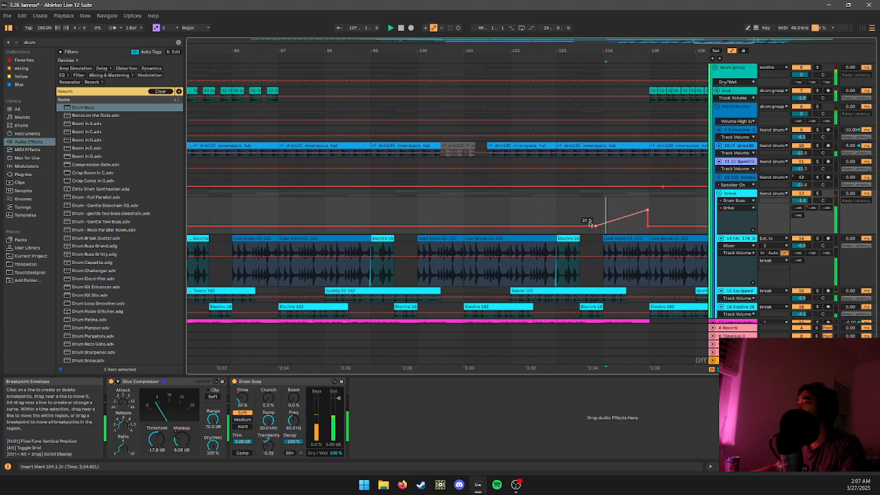
{"action": "left_click", "coordinate": [589, 224]}
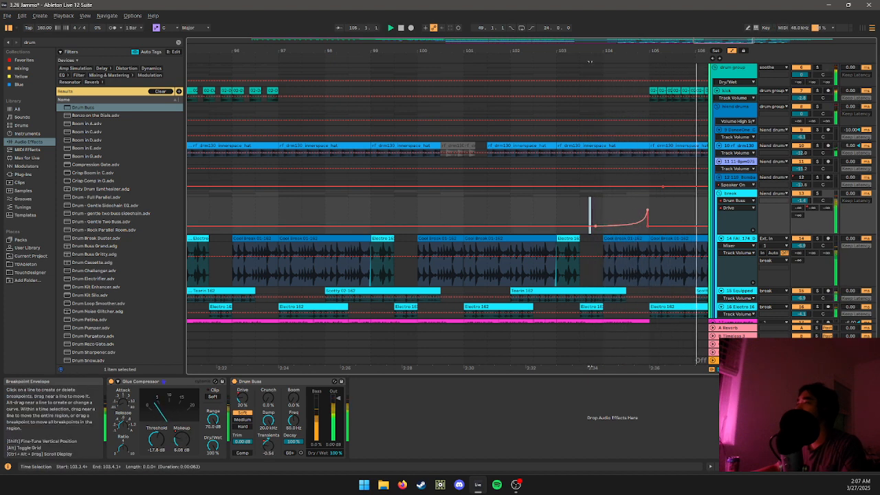
- Select the end of the Cool Break clip on track 14 just before bar 105 and deactivate that slice
{"action": "scroll", "coordinate": [648, 222], "scroll_direction": "up", "scroll_amount": 5, "text": "ctrl"}
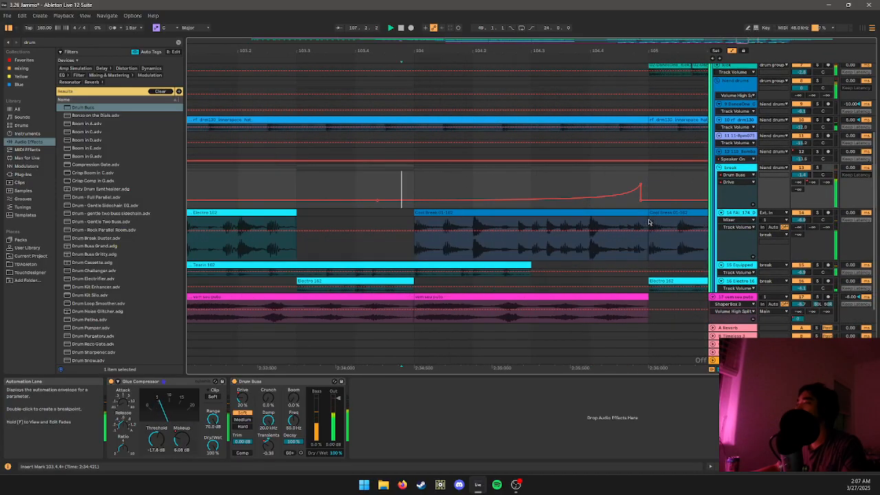
{"action": "left_click", "coordinate": [649, 222]}
{"action": "left_click_drag", "start_coordinate": [620, 222], "coordinate": [643, 244]}
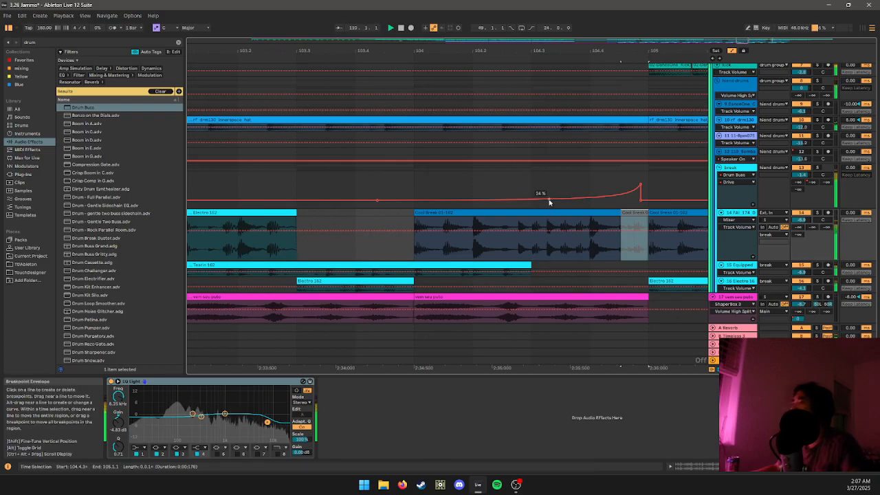
- Compare the break section around bars 101 to 106 with and without automation lanes, leaving automation hidden
{"action": "key", "text": "a"}
{"action": "left_click", "coordinate": [501, 177]}
{"action": "scroll", "coordinate": [513, 179], "scroll_direction": "down", "scroll_amount": 3, "text": "ctrl"}
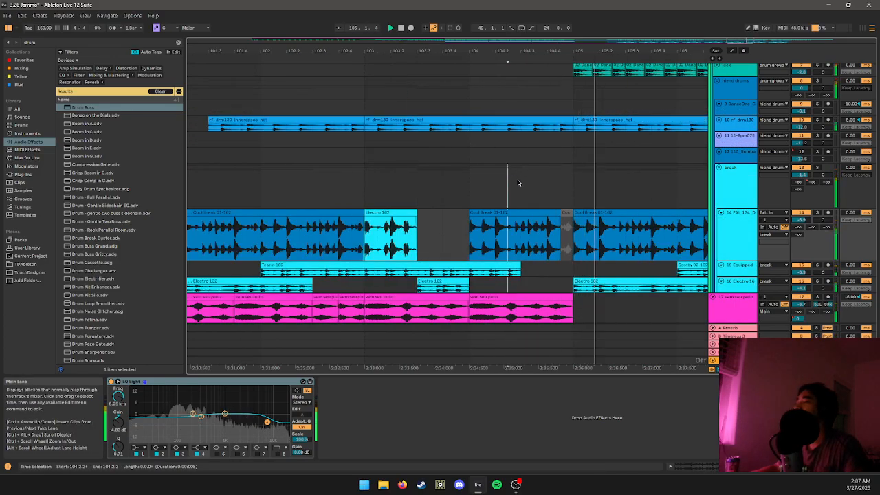
{"action": "left_click", "coordinate": [515, 186]}
{"action": "key", "text": "a"}
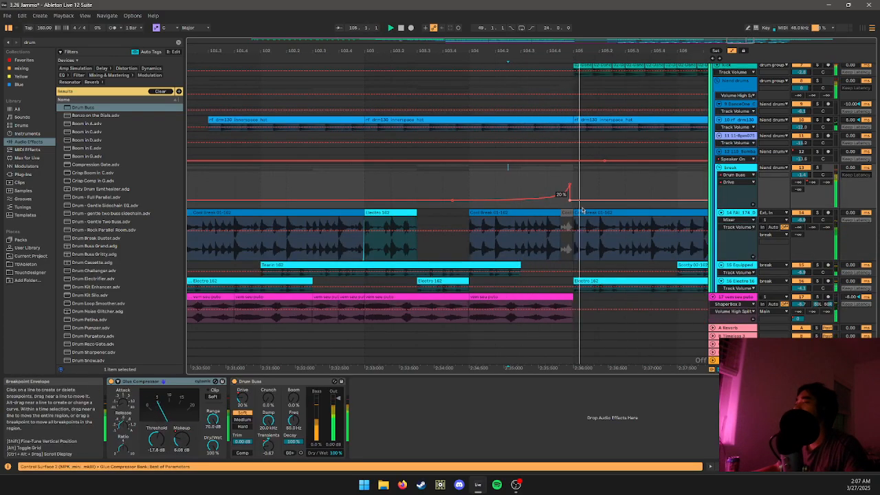
{"action": "key", "text": "a"}
{"action": "scroll", "coordinate": [521, 217], "scroll_direction": "down", "scroll_amount": 4, "text": "ctrl"}
{"action": "scroll", "coordinate": [520, 272], "scroll_direction": "up", "scroll_amount": 4, "text": "ctrl"}
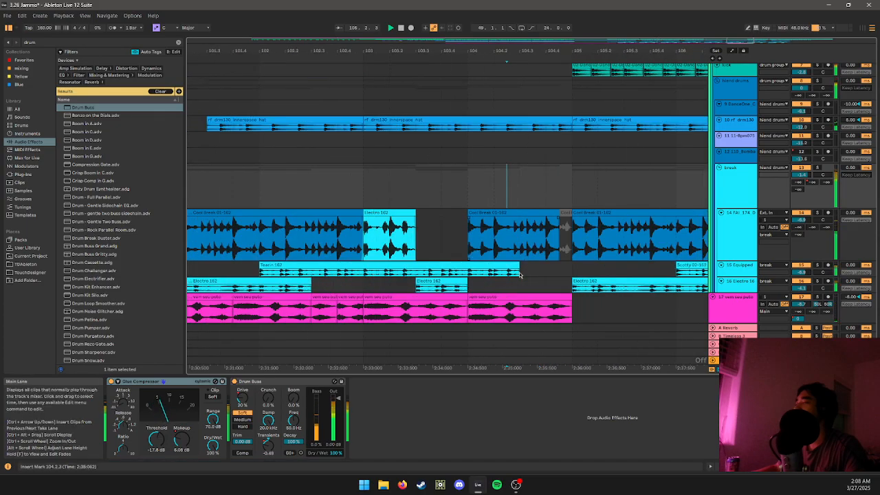
- Try repeating a short slice of the vem seu puto clip on track 17 from about 104.3.3 past bar 105
{"action": "left_click_drag", "start_coordinate": [578, 314], "coordinate": [536, 313]}
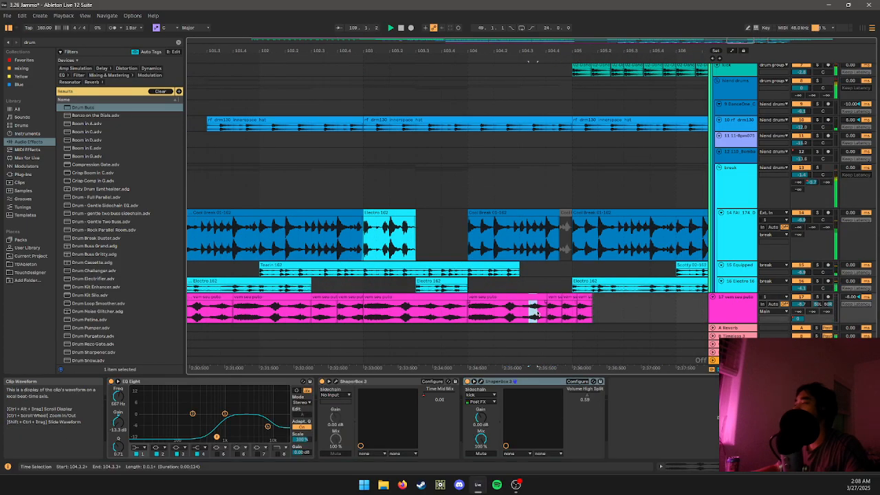
{"action": "key", "text": "space"}
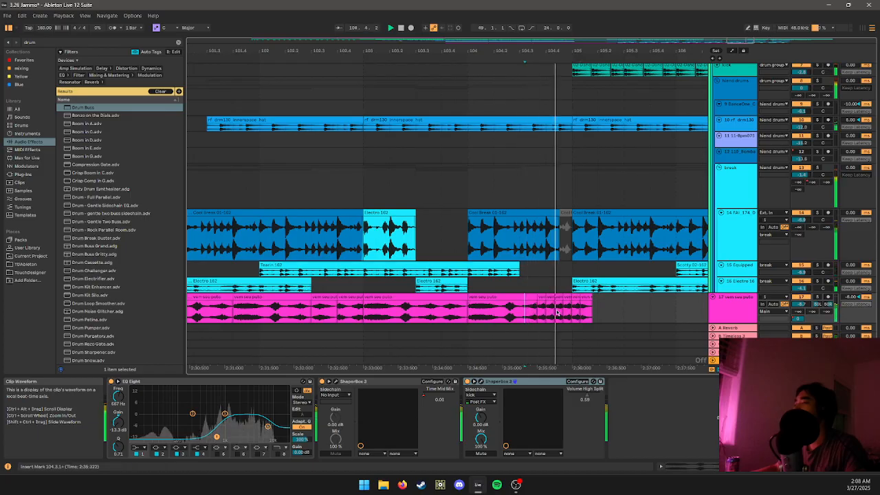
{"action": "key", "text": "ctrl+z"}
{"action": "key", "text": "ctrl+z"}
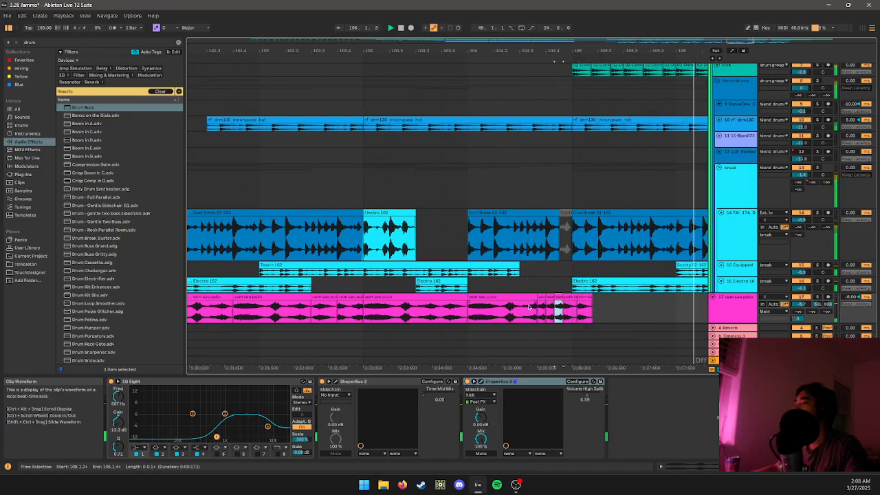
{"action": "key", "text": "space"}
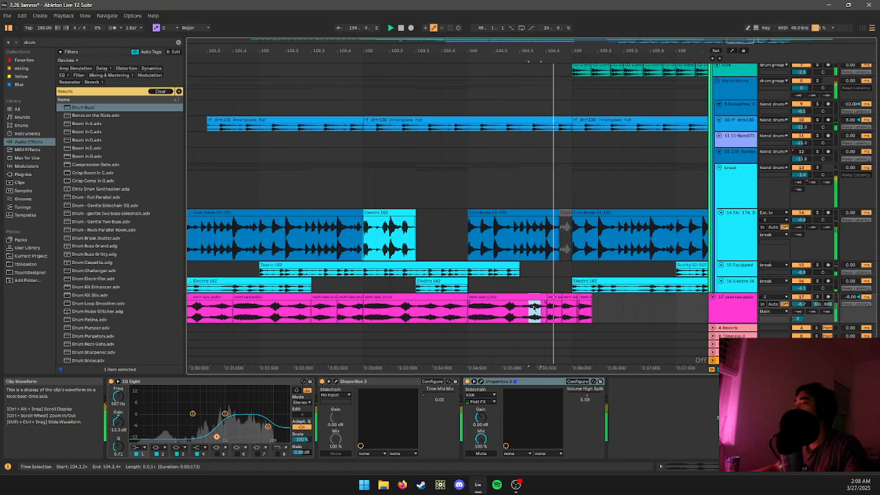
- Replay the chopped ending of the vem seu puto clip and undo its repeated slices around bar 105
{"action": "left_click_drag", "start_coordinate": [512, 311], "coordinate": [513, 311]}
{"action": "key", "text": "space"}
{"action": "key", "text": "space"}
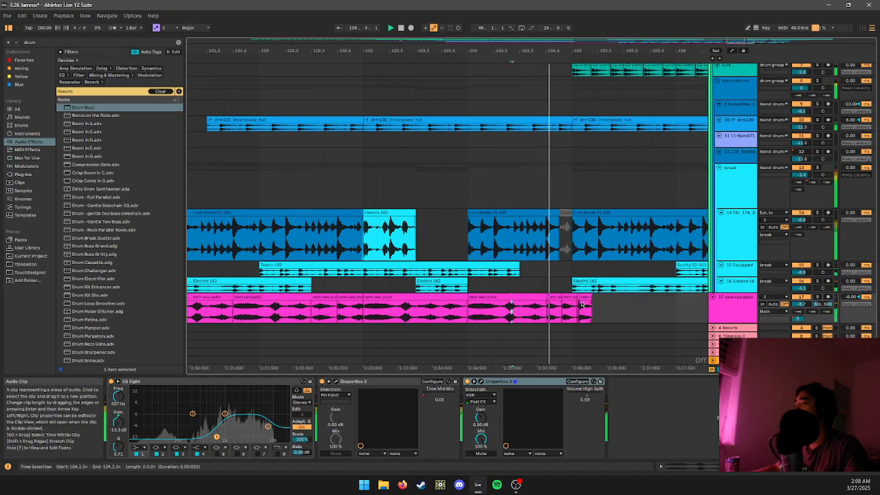
{"action": "key", "text": "ctrl+z"}
{"action": "key", "text": "ctrl+z"}
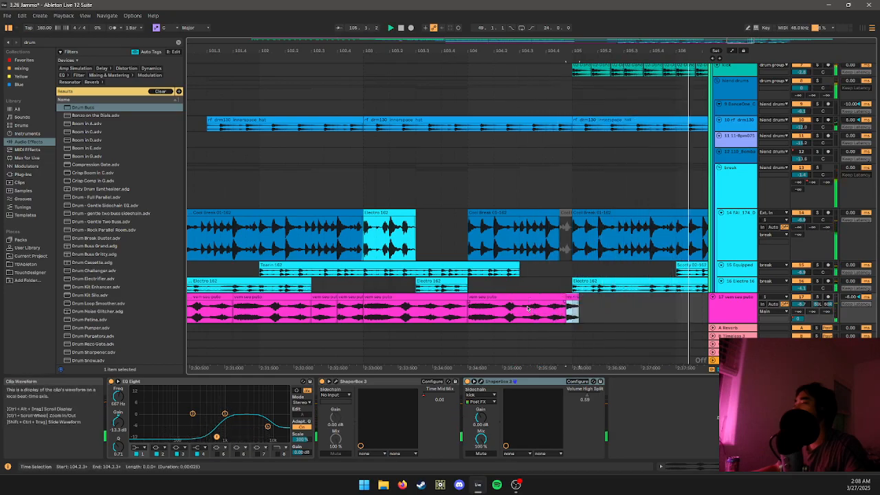
{"action": "key", "text": "ctrl+z"}
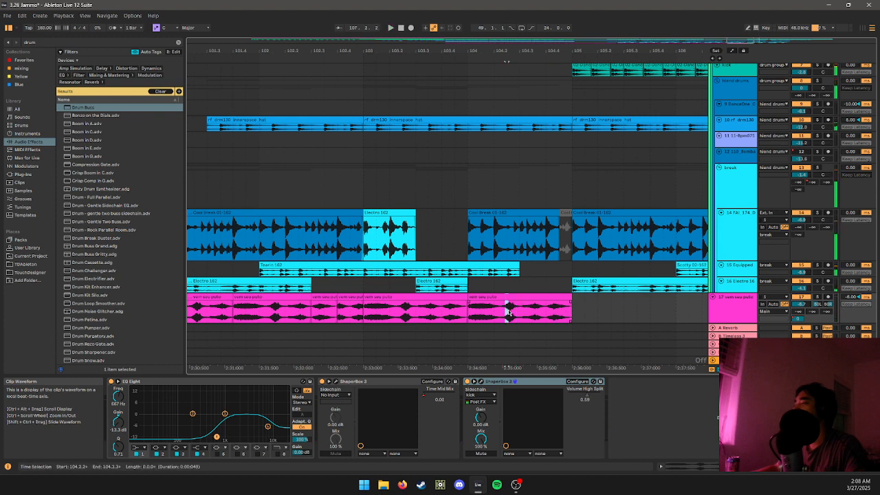
- Audition the vem seu puto clip on track 17 from about 104.3 across the transition at bar 105
{"action": "left_click", "coordinate": [485, 316]}
{"action": "key", "text": "space"}
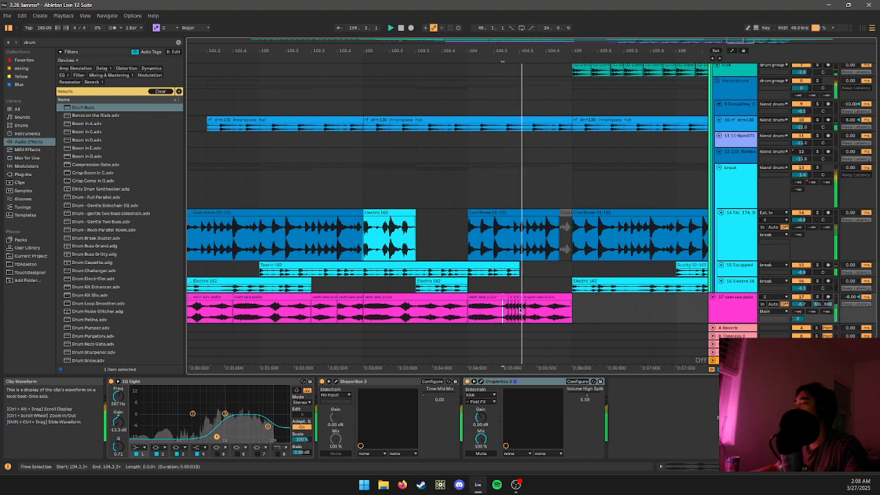
{"action": "left_click", "coordinate": [487, 316]}
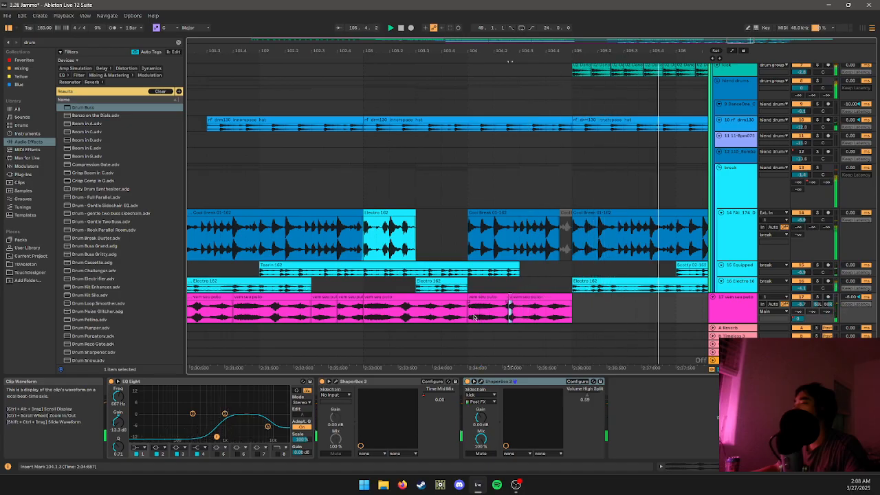
- Compare playback of the earlier section around bar 65 with the break section around bar 91
{"action": "scroll", "coordinate": [576, 296], "scroll_direction": "down", "scroll_amount": 3}
{"action": "scroll", "coordinate": [576, 296], "scroll_direction": "down", "scroll_amount": 4}
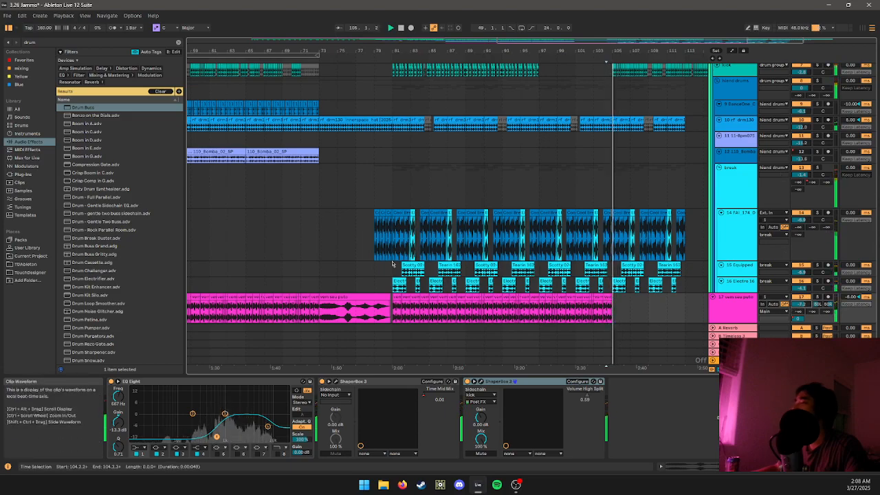
{"action": "left_click_drag", "start_coordinate": [240, 234], "coordinate": [252, 233]}
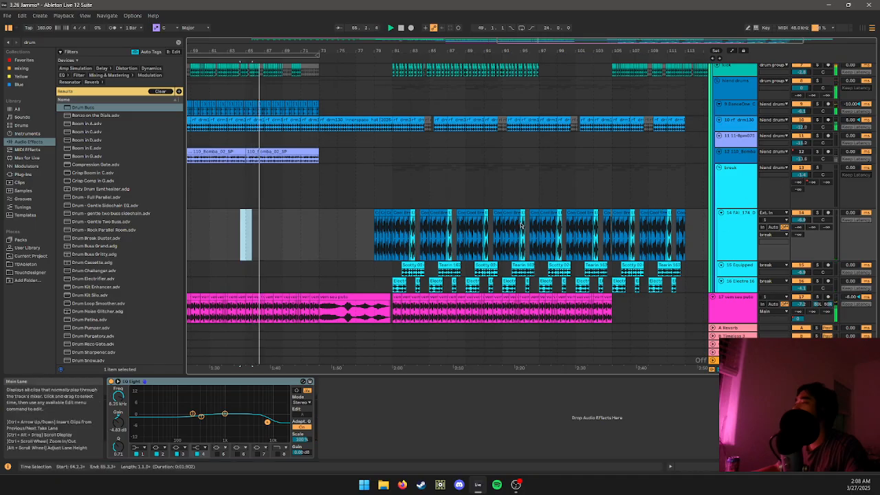
{"action": "key", "text": "minus"}
{"action": "left_click", "coordinate": [500, 197]}
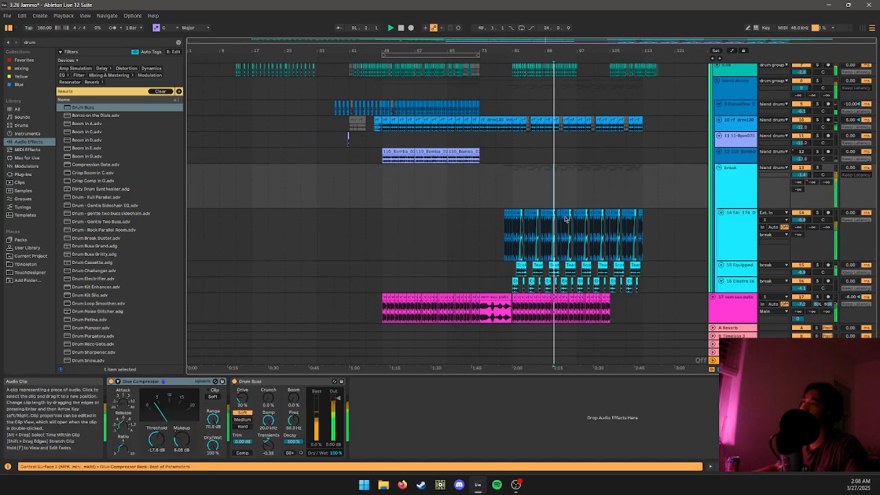
{"action": "left_click", "coordinate": [635, 190]}
{"action": "left_click", "coordinate": [585, 192]}
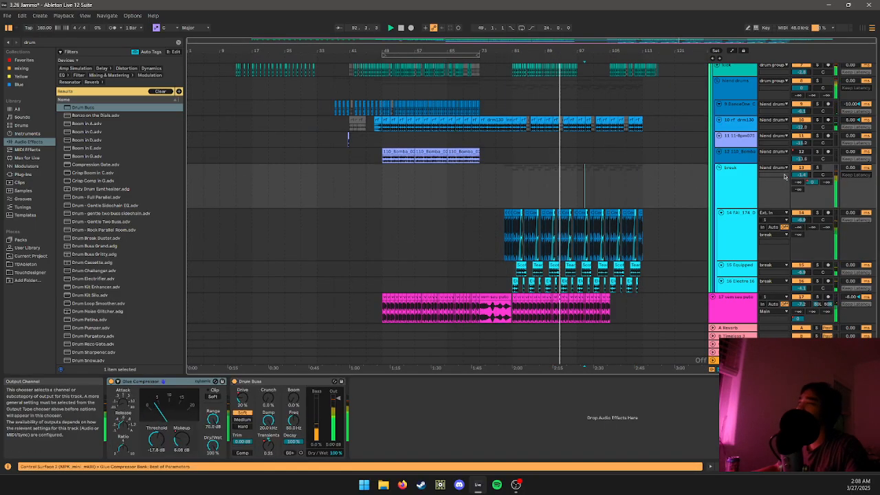
- Lower the volume of the break group on track 13 and save the project
{"action": "left_click_drag", "start_coordinate": [800, 174], "coordinate": [800, 181]}
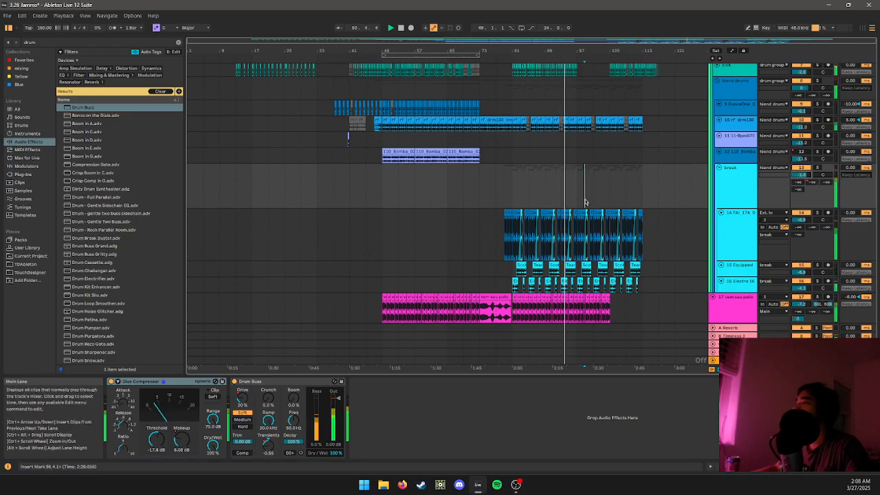
{"action": "scroll", "coordinate": [585, 202], "scroll_direction": "up", "scroll_amount": 3}
{"action": "key", "text": "ctrl+s"}
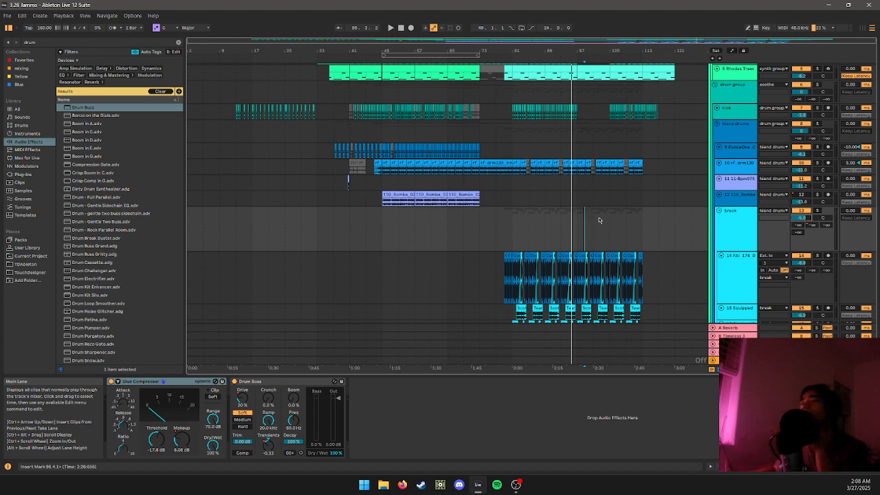
{"action": "scroll", "coordinate": [599, 220], "scroll_direction": "up", "scroll_amount": 3}
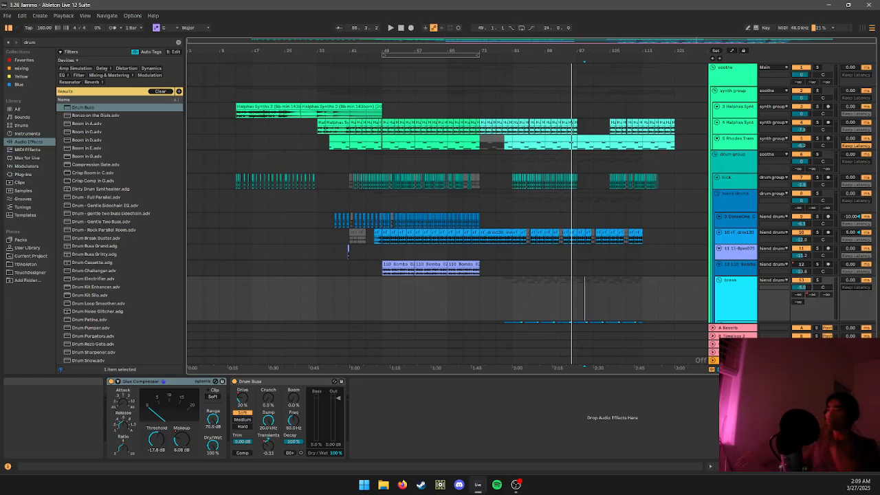
{"action": "right_click", "coordinate": [706, 414]}
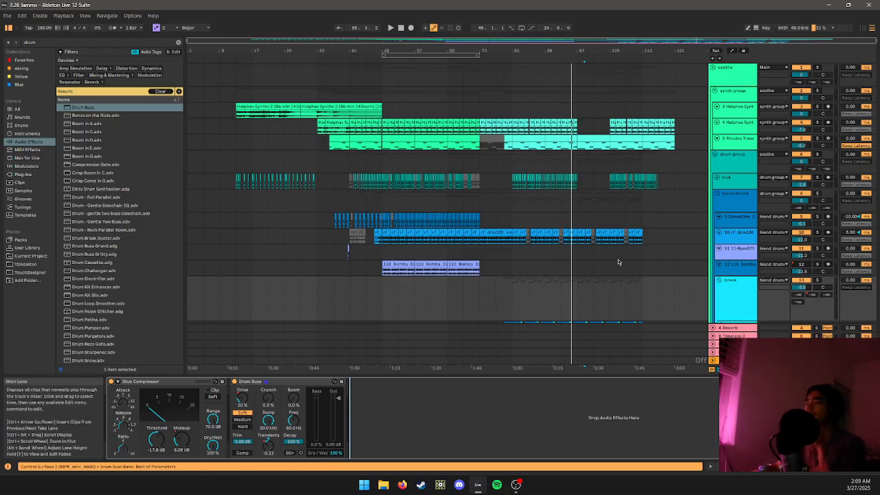
{"action": "scroll", "coordinate": [608, 221], "scroll_direction": "down", "scroll_amount": 5}
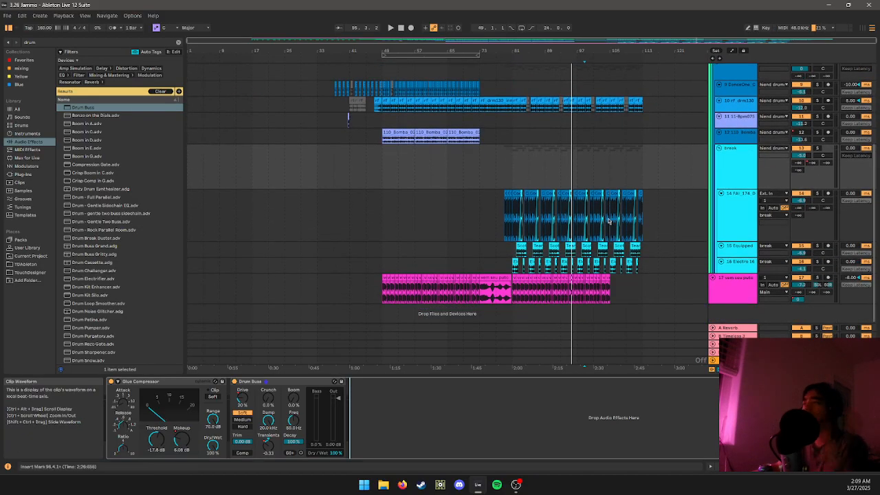
{"action": "scroll", "coordinate": [542, 223], "scroll_direction": "up", "scroll_amount": 5}
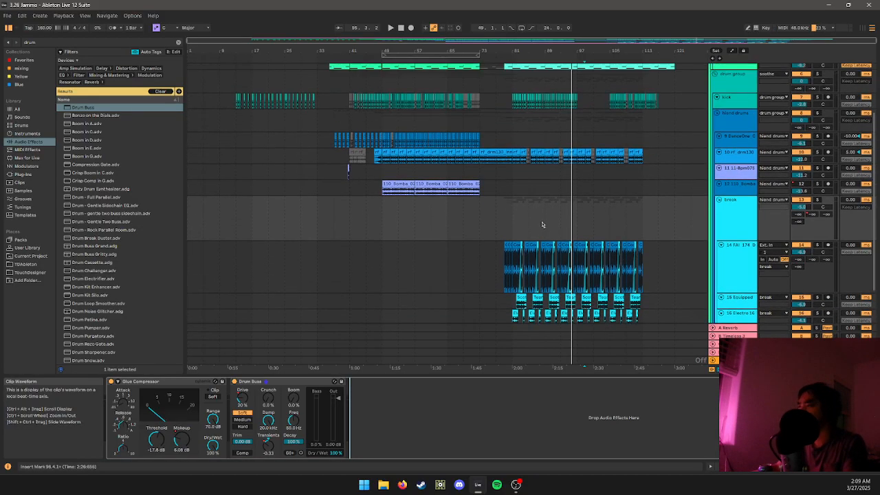
{"action": "scroll", "coordinate": [542, 224], "scroll_direction": "down", "scroll_amount": 5}
{"action": "scroll", "coordinate": [586, 211], "scroll_direction": "up", "scroll_amount": 5}
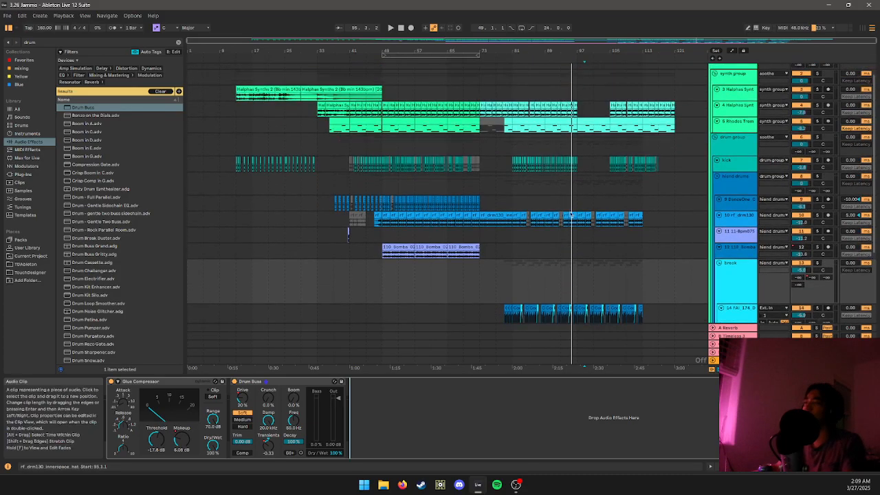